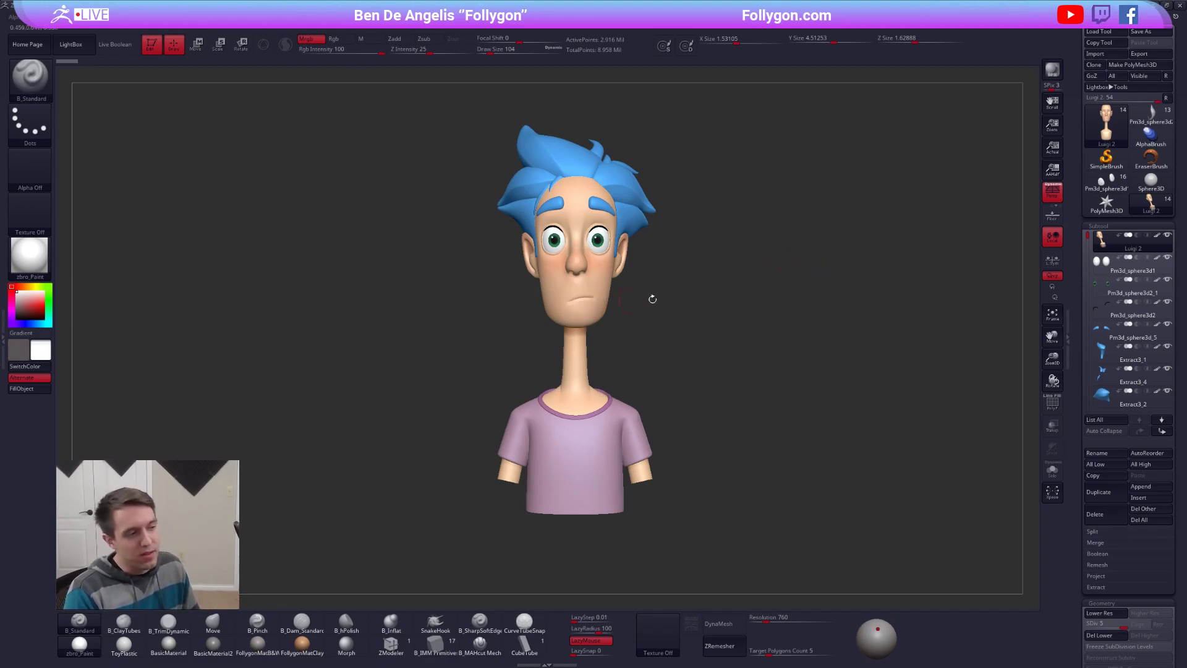
mouse_move(683, 285)
left_mouse_down("ctrl")
mouse_move(291, 225)
mouse_move(742, 81)
mouse_move(713, 276)
left_mouse_up("ctrl")
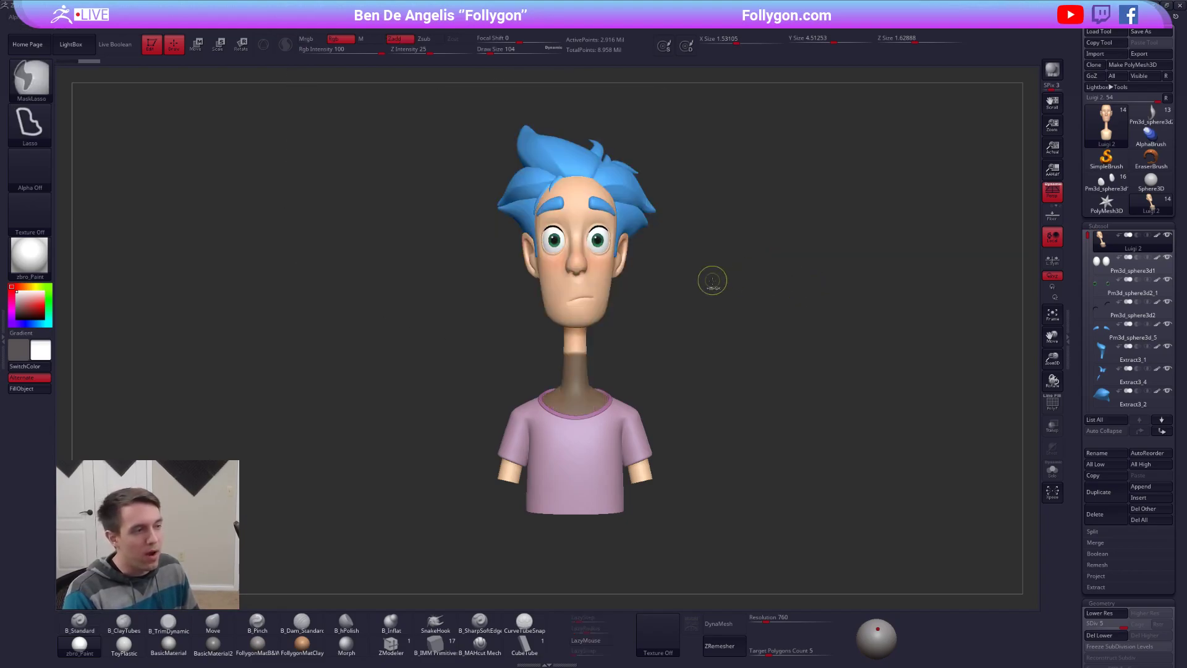
key("ctrl+space")
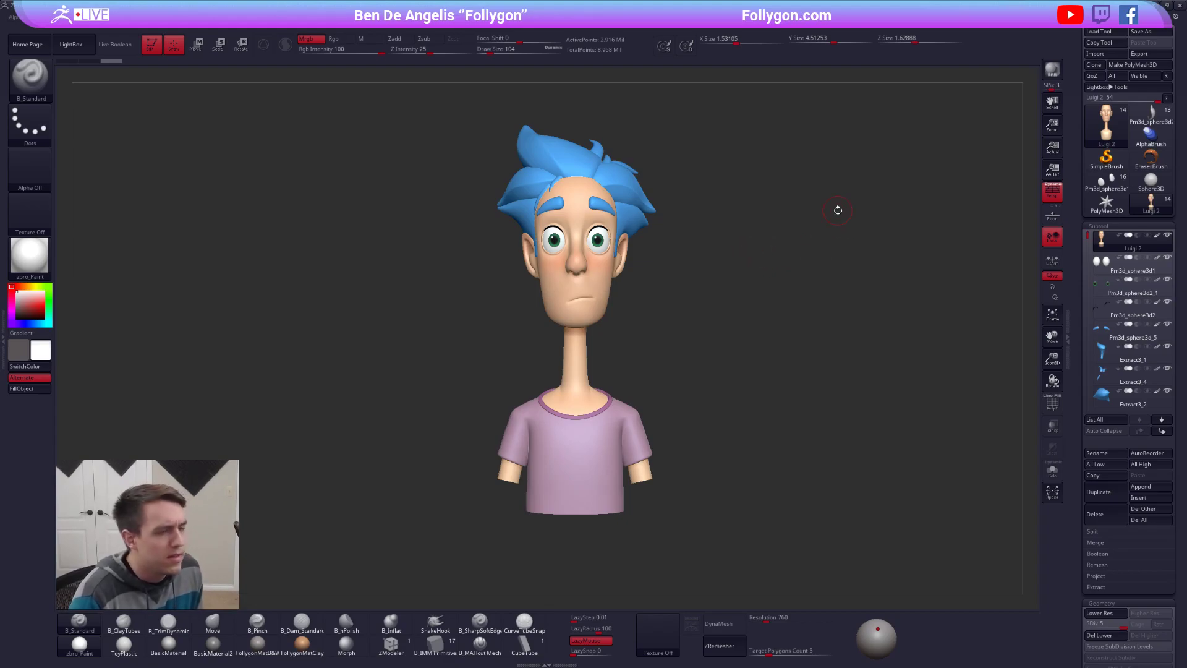
Step: Go through the loaded shark models, make the painted shark pup active and view it from the front and side
mouse_move(1093, 192)
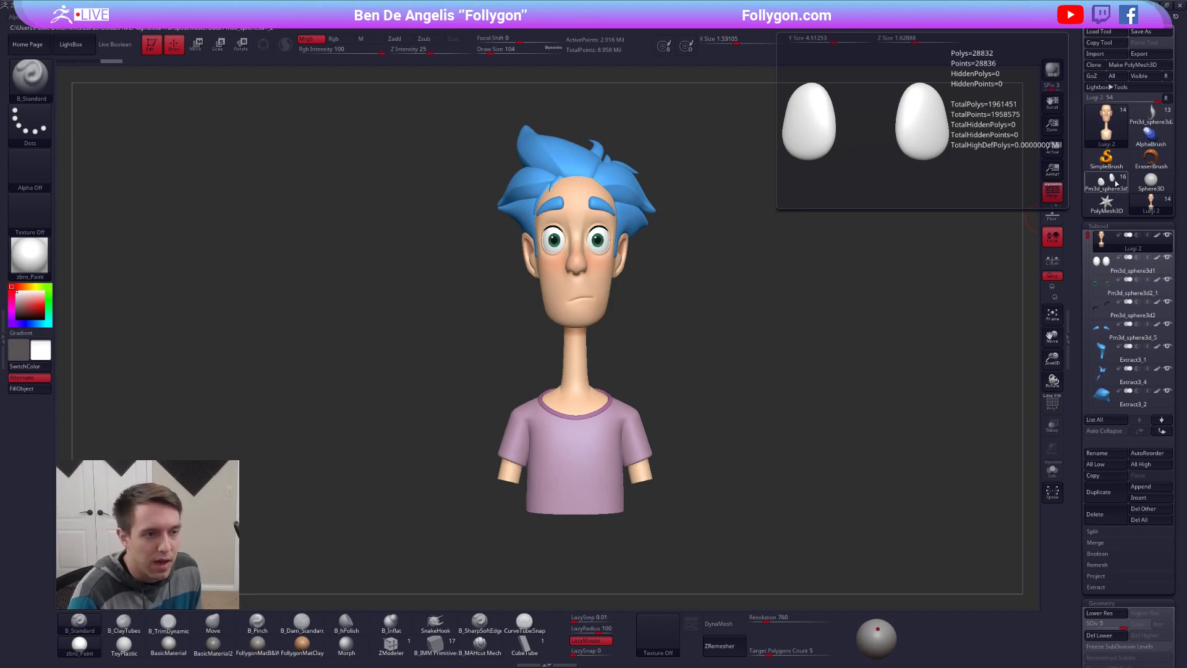
left_click(1115, 182)
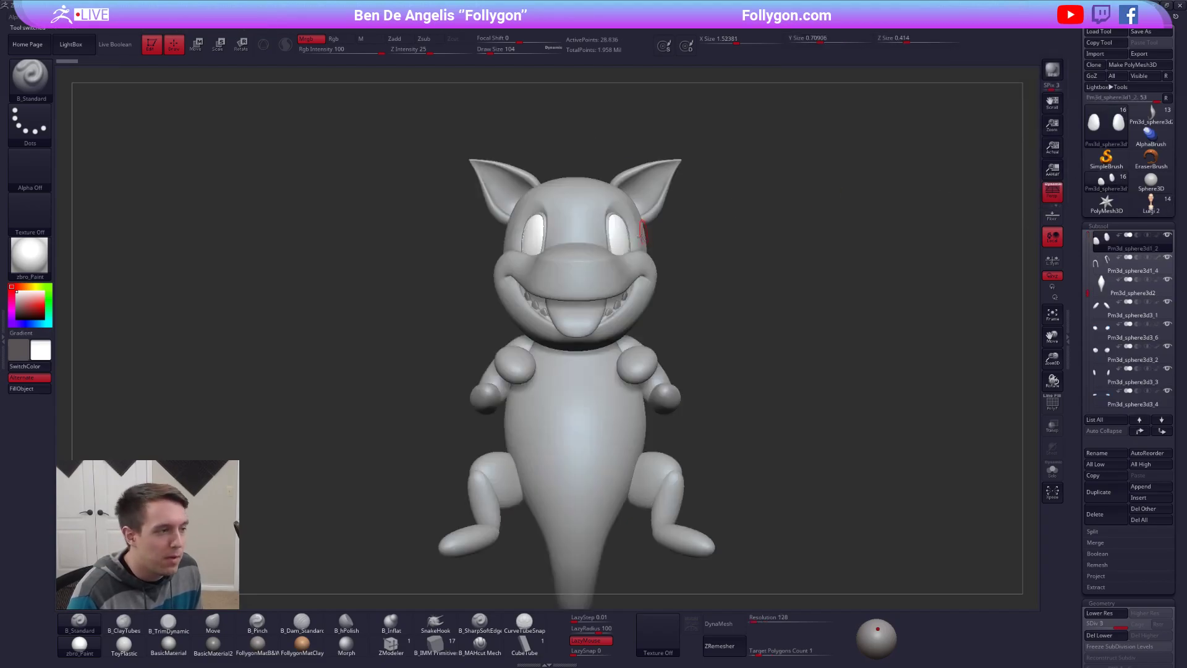
left_click_drag(697, 265, 737, 254)
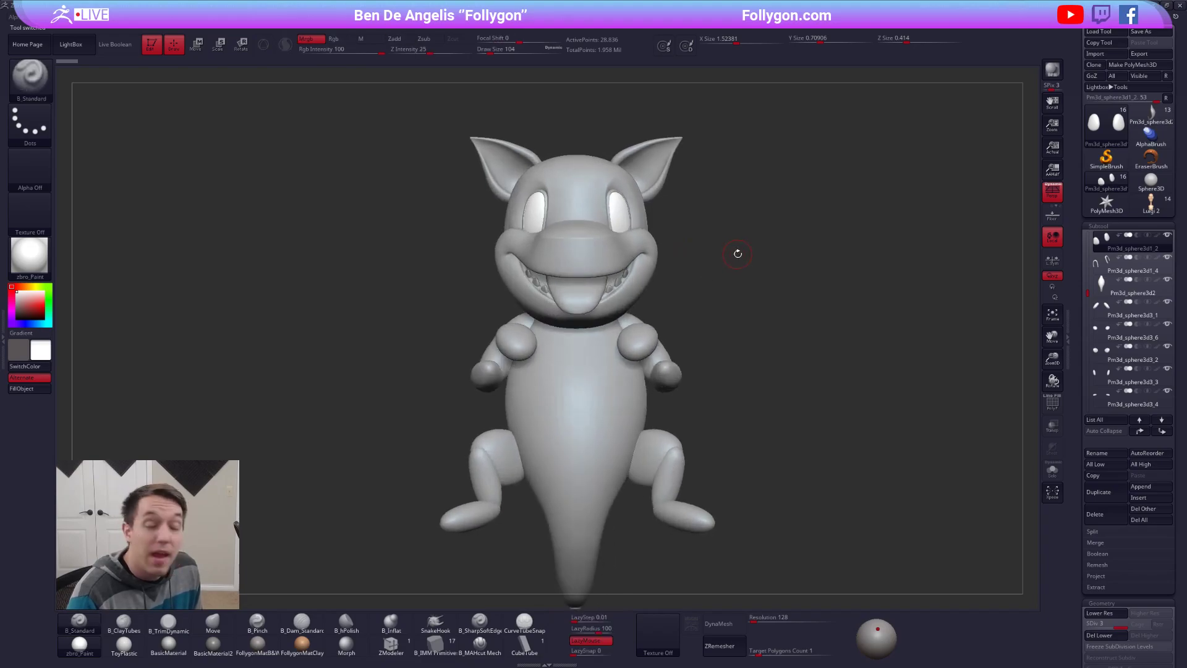
left_click(1152, 117)
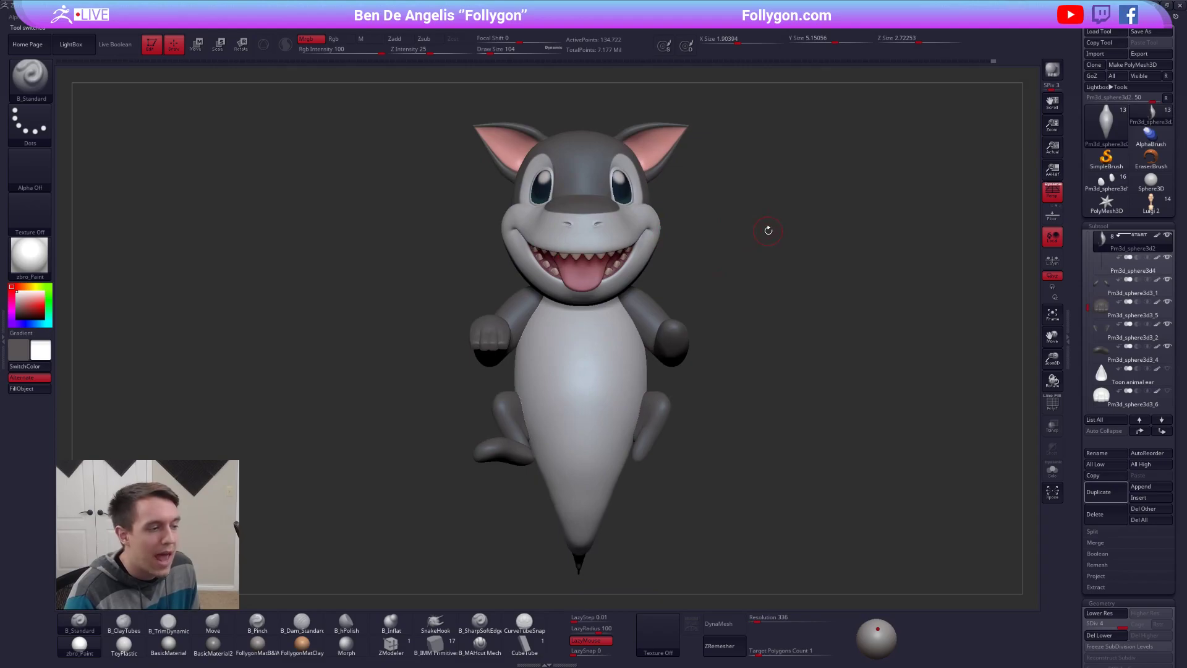
right_click_drag(769, 231, 762, 230, "ctrl")
right_click_drag(595, 298, 589, 358)
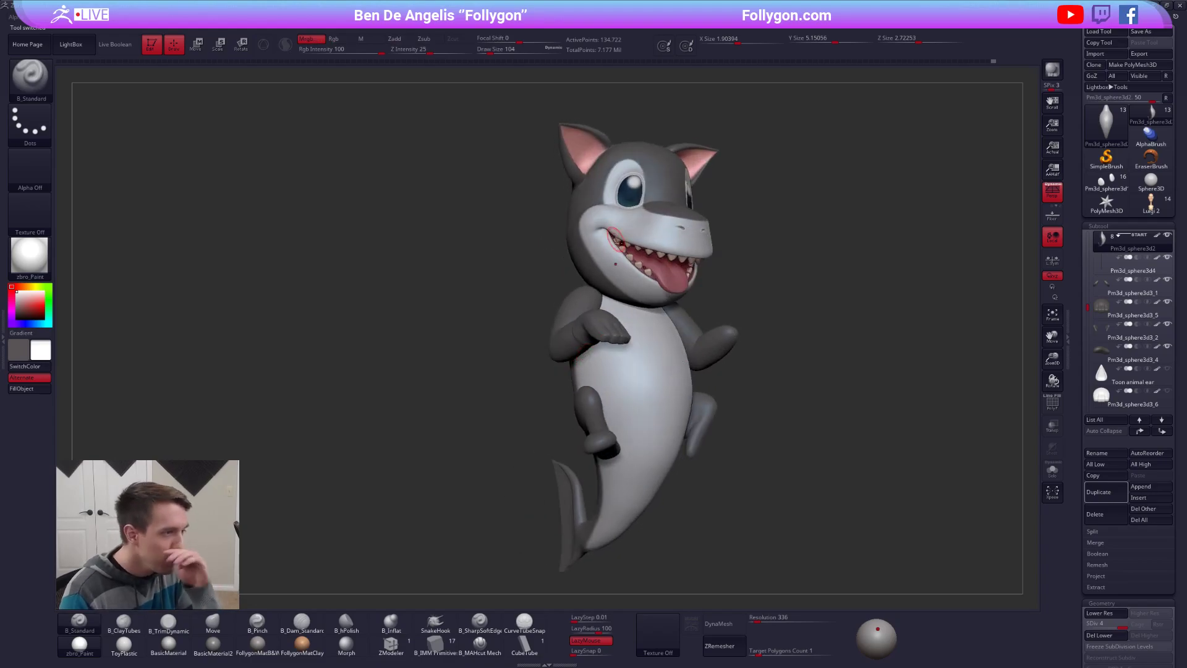
right_click_drag(669, 287, 622, 291, "shift")
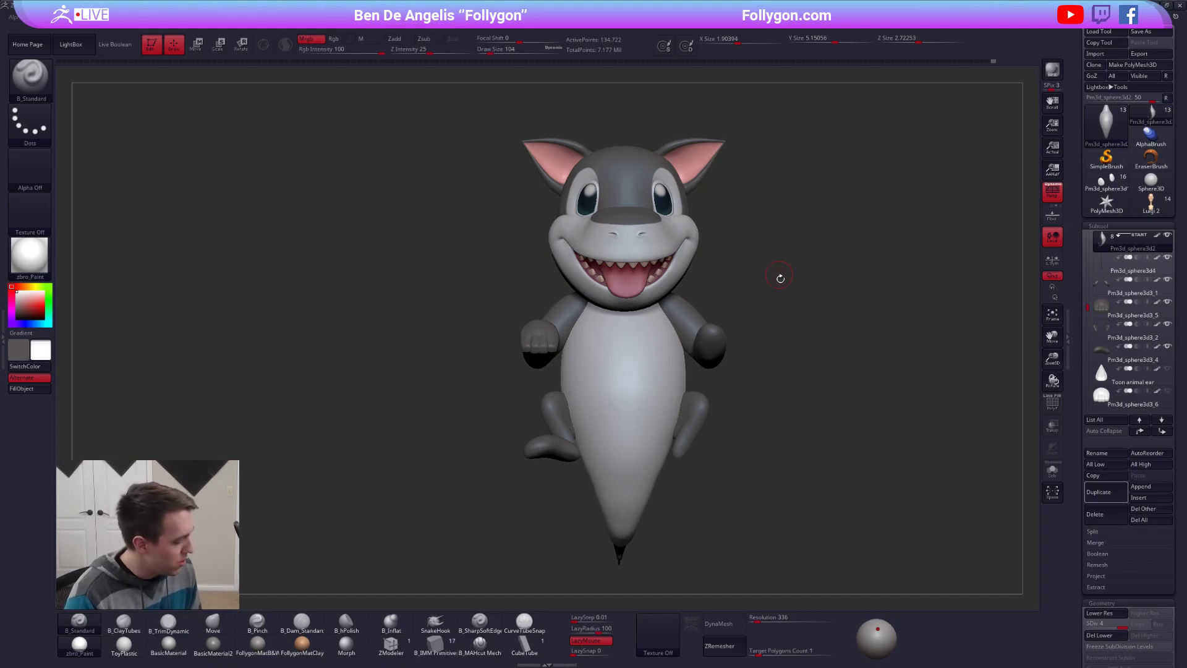
Step: Show the shark reference image in the viewport, view the full DeviantArt artwork in Chrome, close it and return to ZBrush
key("shift+z")
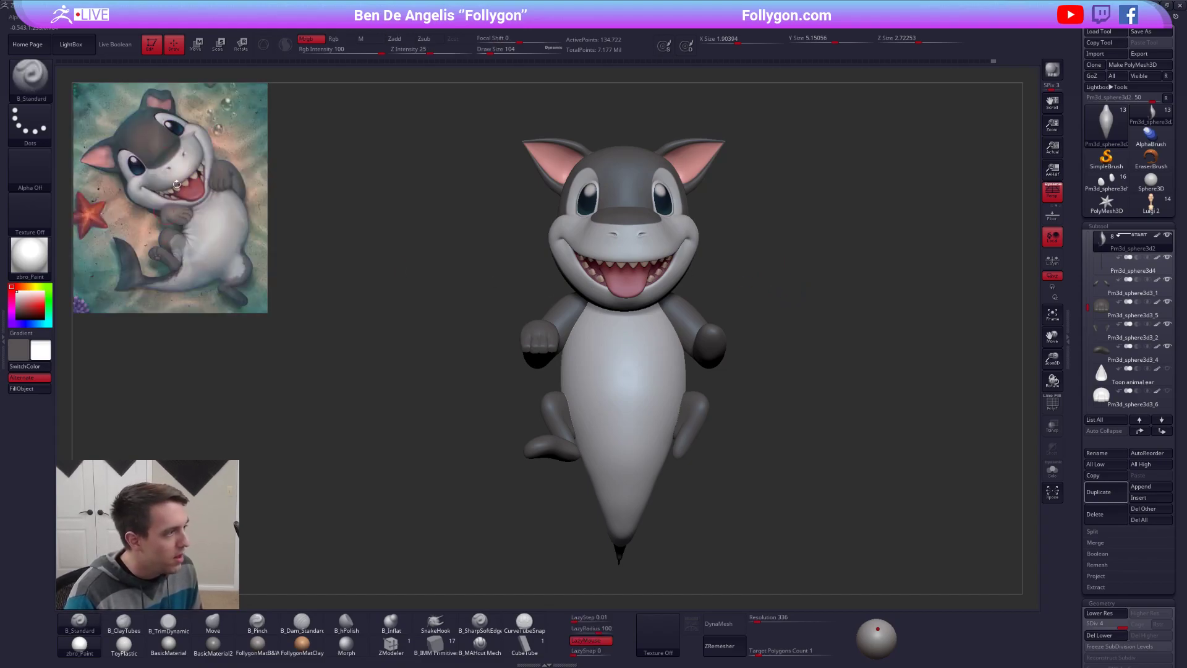
key("alt+Tab")
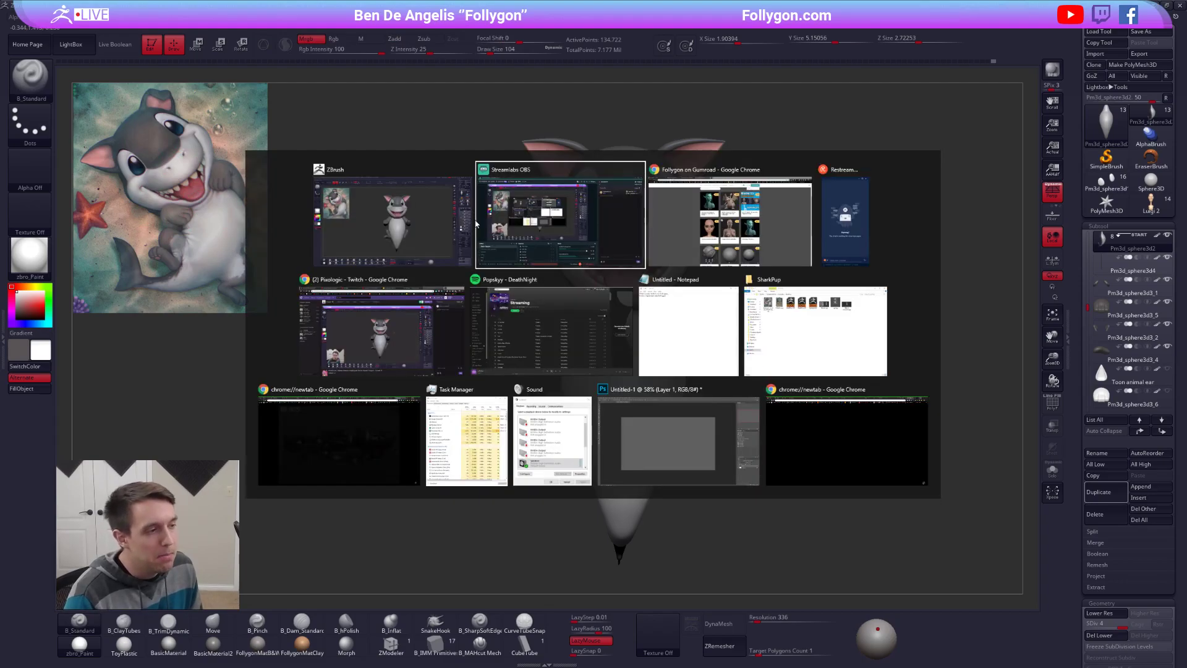
left_click(231, 8)
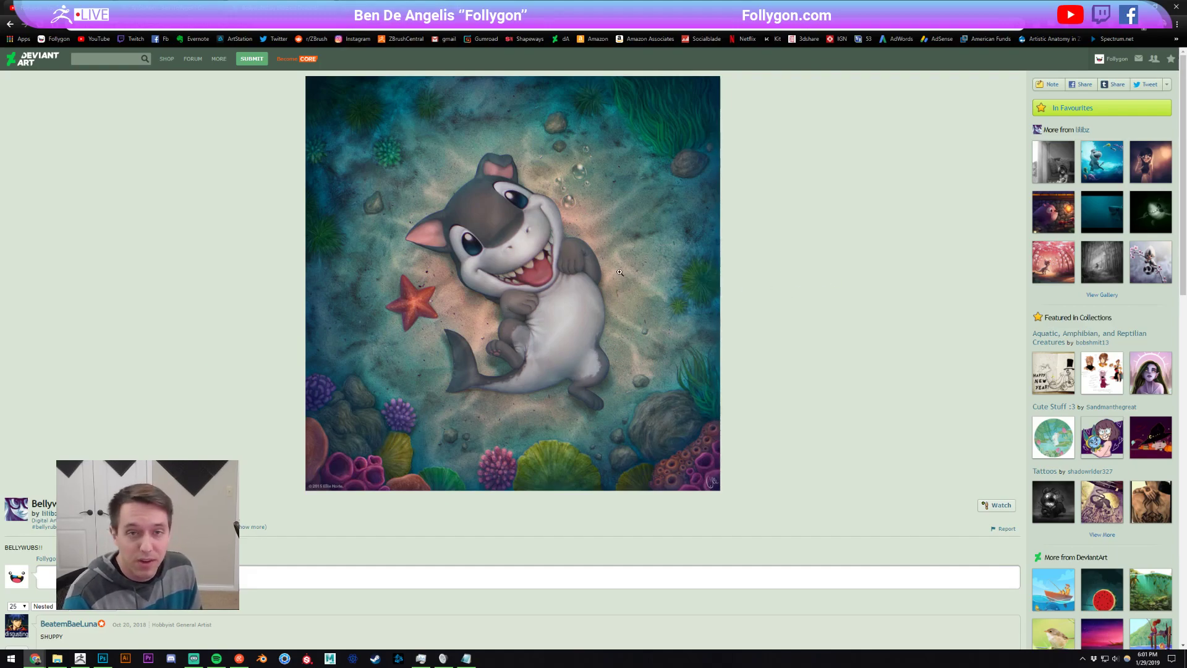
left_click(495, 238)
left_click(505, 265)
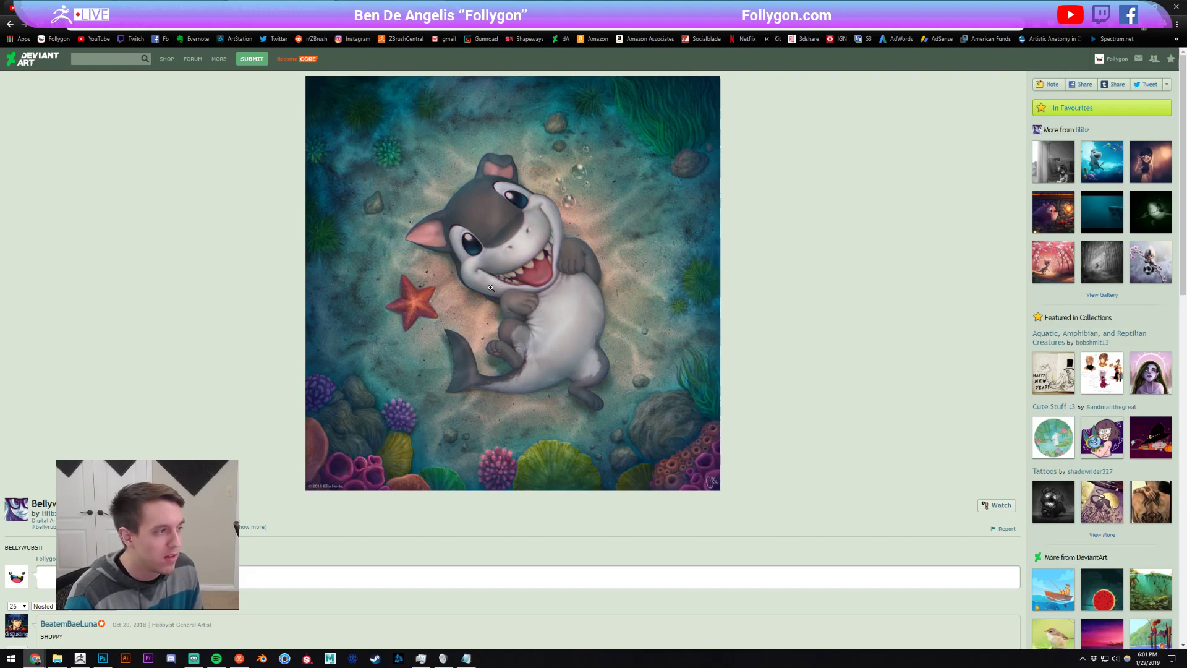
key("ctrl+w")
key("alt+Tab")
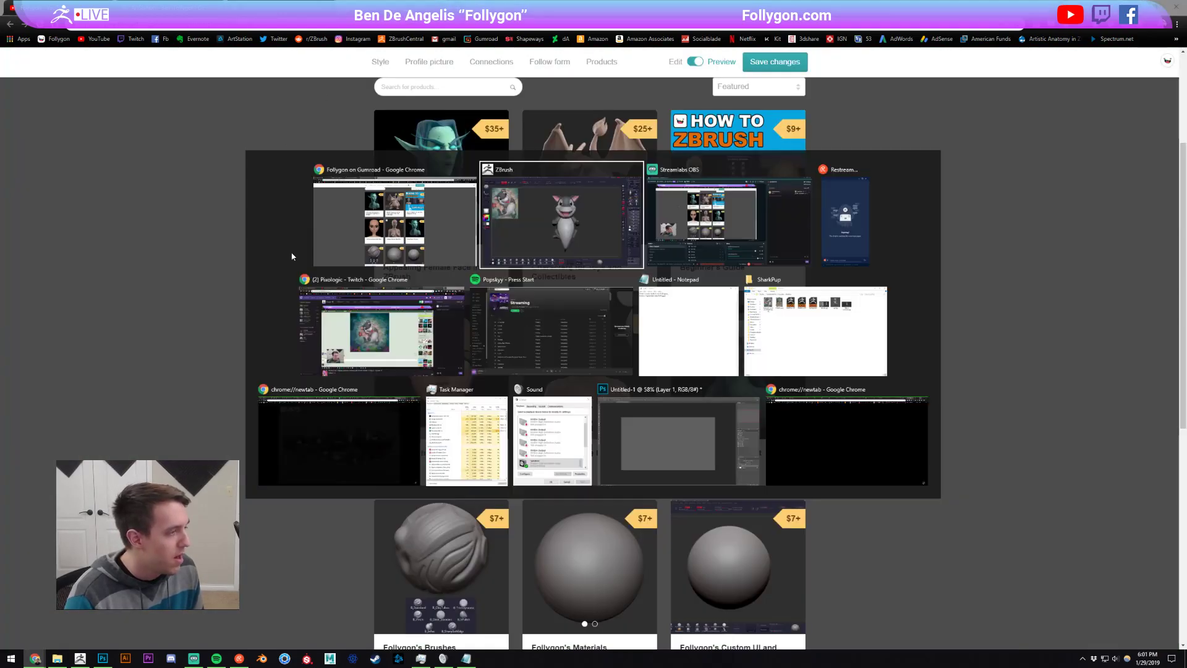
Step: Activate the Move brush for the painted shark pup
left_click_drag(777, 336, 762, 338, "alt")
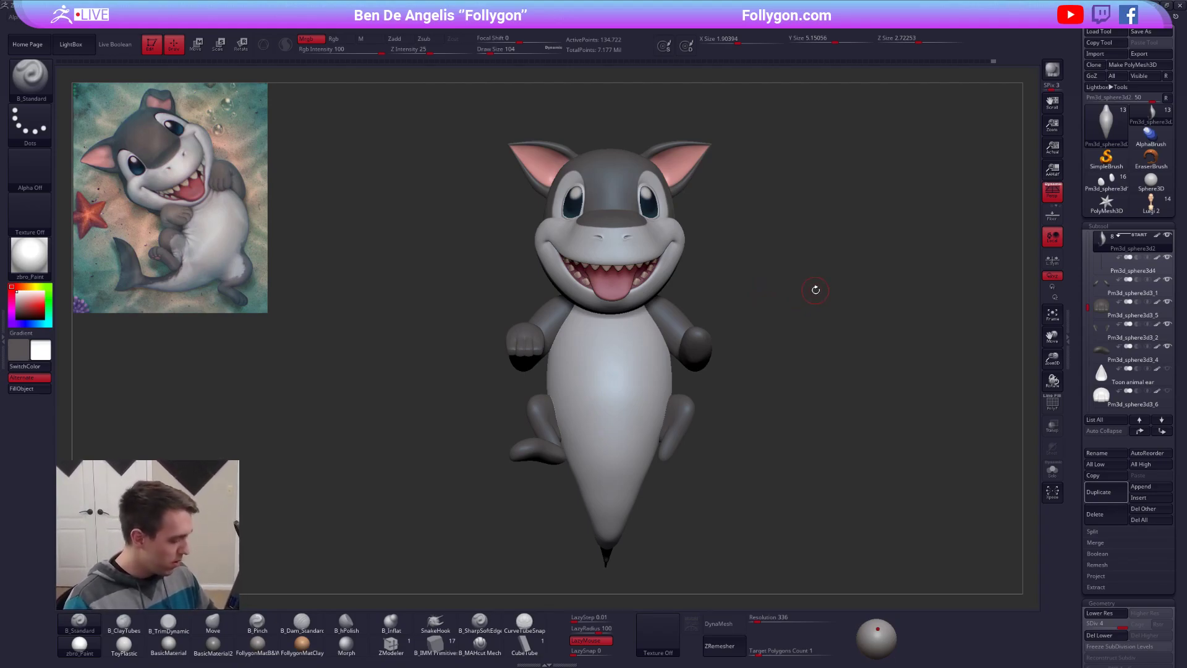
key("ctrl+space")
key("space")
left_click(806, 258)
key("b")
key("m")
key("v")
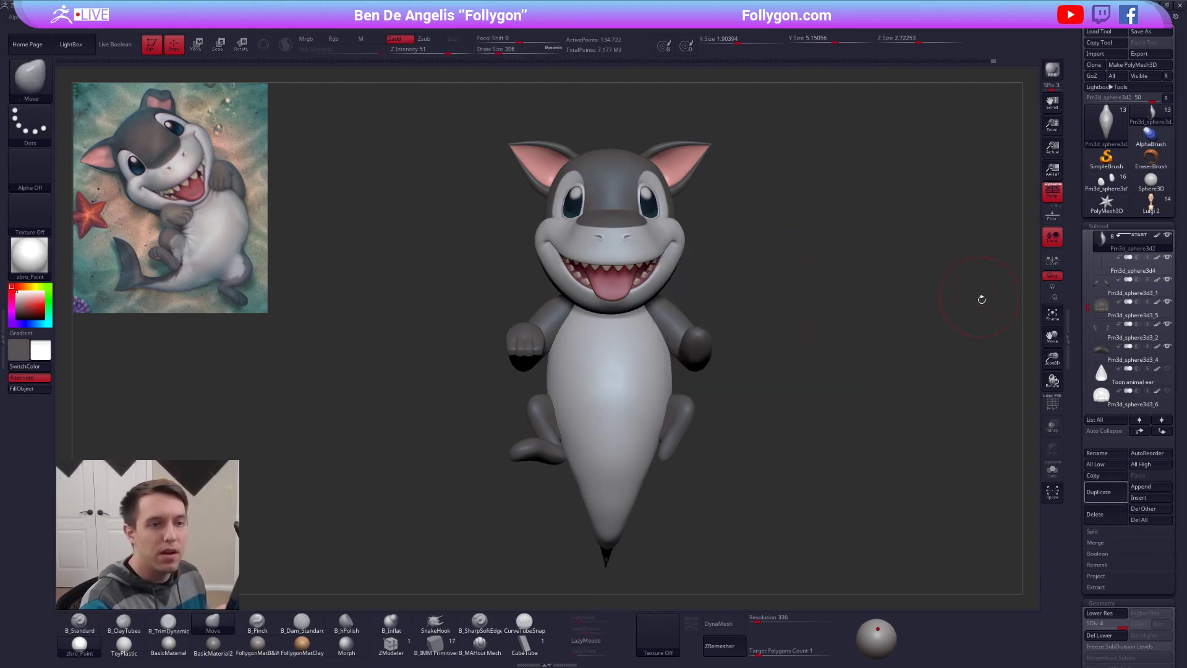
Step: Delete the blue-haired character and the unpainted shark model from the loaded tools
left_click(1150, 203)
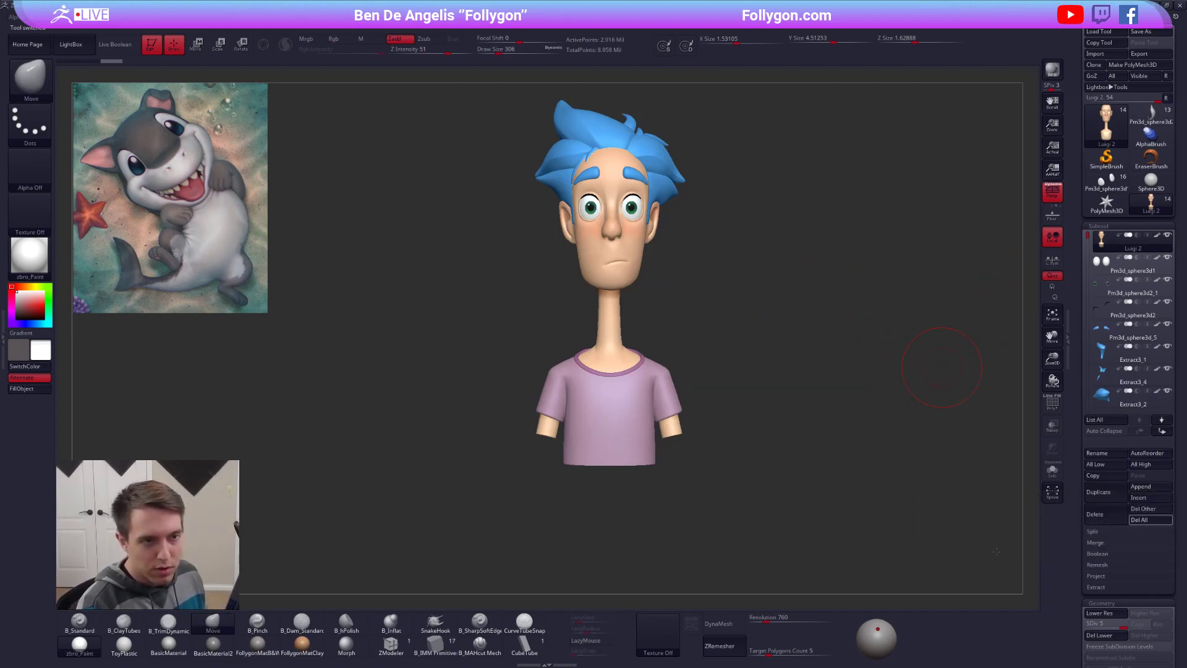
left_click(1115, 189)
left_click(1139, 519)
left_click(1020, 540)
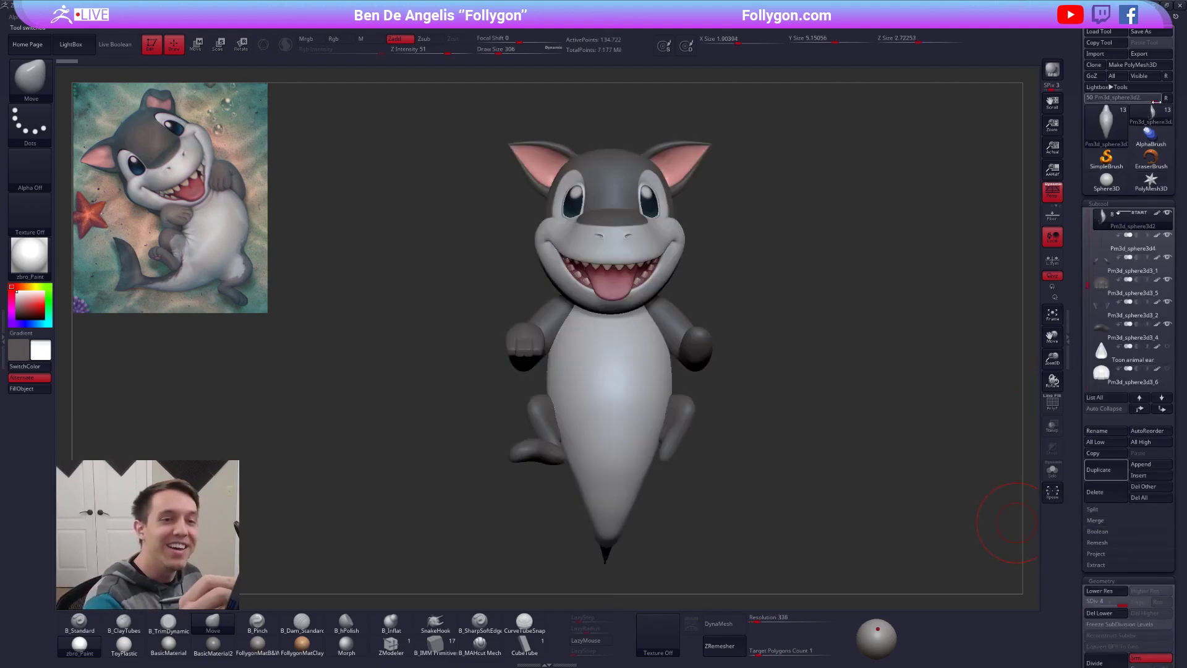
Step: Make the shark pup's head the active subtool, with the Move brush's draw size at 239
key("space")
mouse_move(729, 264)
left_mouse_down()
mouse_move(674, 271)
mouse_move(723, 269)
mouse_move(713, 281)
mouse_move(708, 264)
mouse_move(681, 265)
left_mouse_up()
key("space")
left_click(688, 265, "alt")
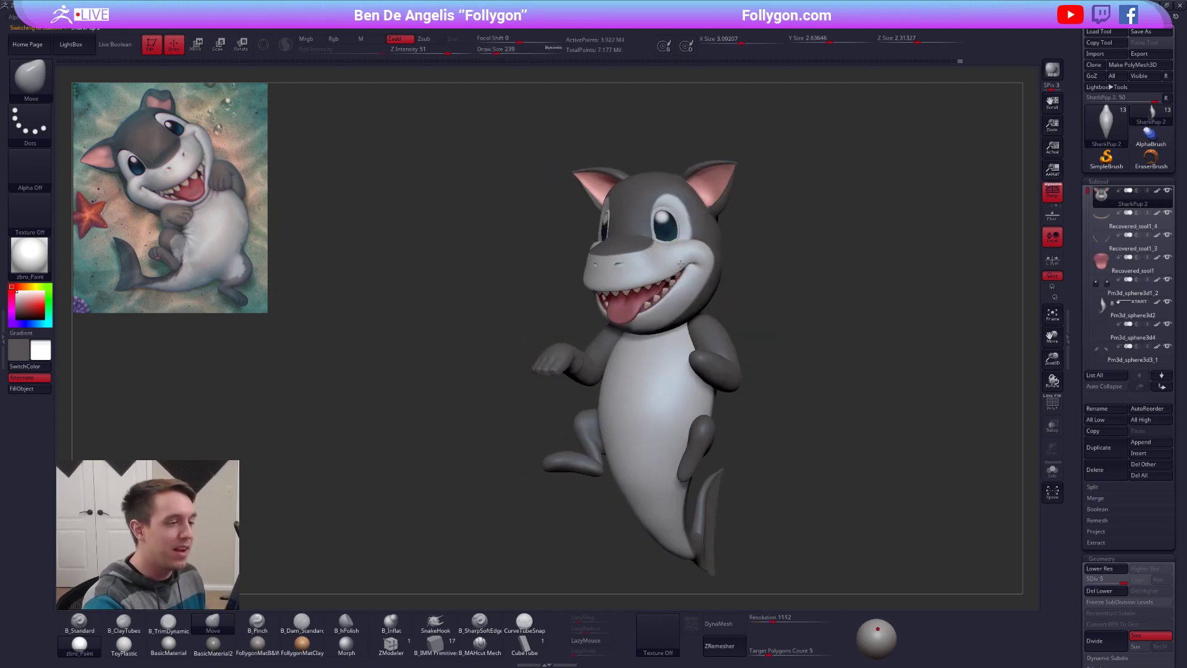
right_click_drag(681, 265, 684, 298, "ctrl")
right_click_drag(690, 242, 686, 296, "alt")
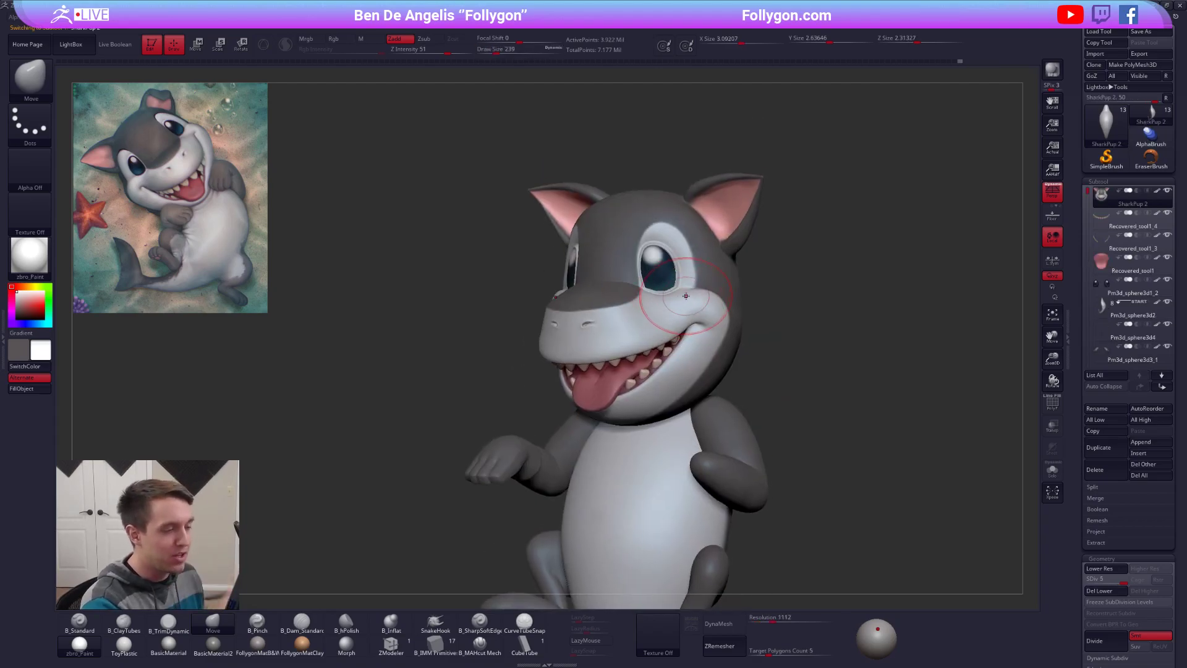
Step: Reduce the Move brush's draw size to 113 while checking the shark pup's face and body from several angles
key("alt+shift+s")
key("alt+shift+s")
mouse_move(650, 395)
right_mouse_down()
mouse_move(688, 401)
mouse_move(661, 379)
mouse_move(658, 420)
mouse_move(702, 405)
mouse_move(717, 358)
mouse_move(661, 354)
mouse_move(631, 371)
mouse_move(702, 381)
mouse_move(689, 421)
right_mouse_up()
key("space")
left_click_drag(702, 413, 694, 413)
key("alt+s")
mouse_move(593, 402)
right_mouse_down()
mouse_move(677, 427)
mouse_move(686, 408)
right_mouse_up()
key("alt+s")
key("space")
left_click_drag(709, 390, 696, 389)
right_click_drag(696, 389, 750, 402, "ctrl")
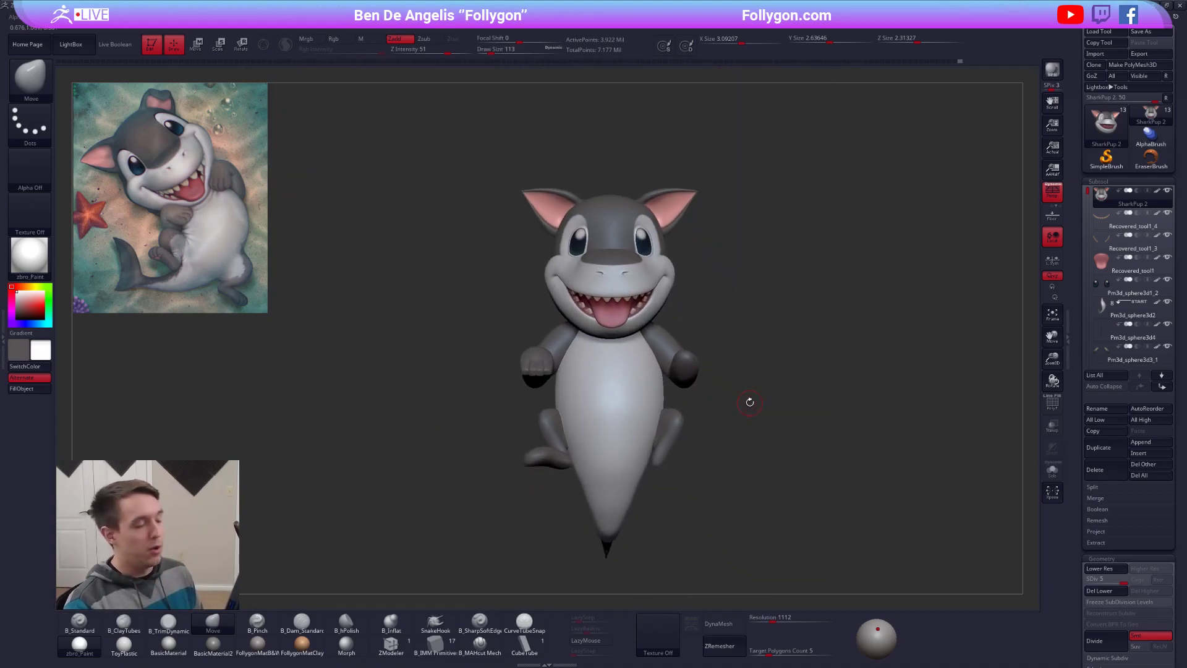
Step: Turn off perspective for the model view
left_click(1047, 195)
left_click(1046, 196)
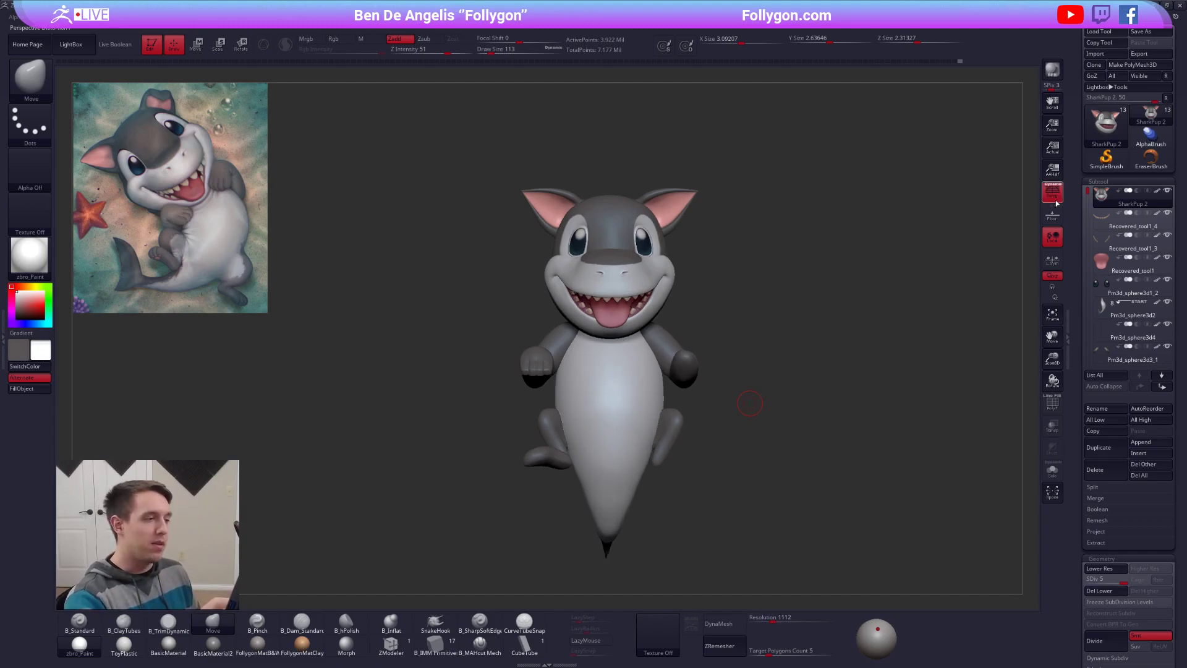
left_click(1046, 195)
Step: Generate a TPoseMesh from all of the shark pup's subtools and give it the darker grey Follygon material
key("space")
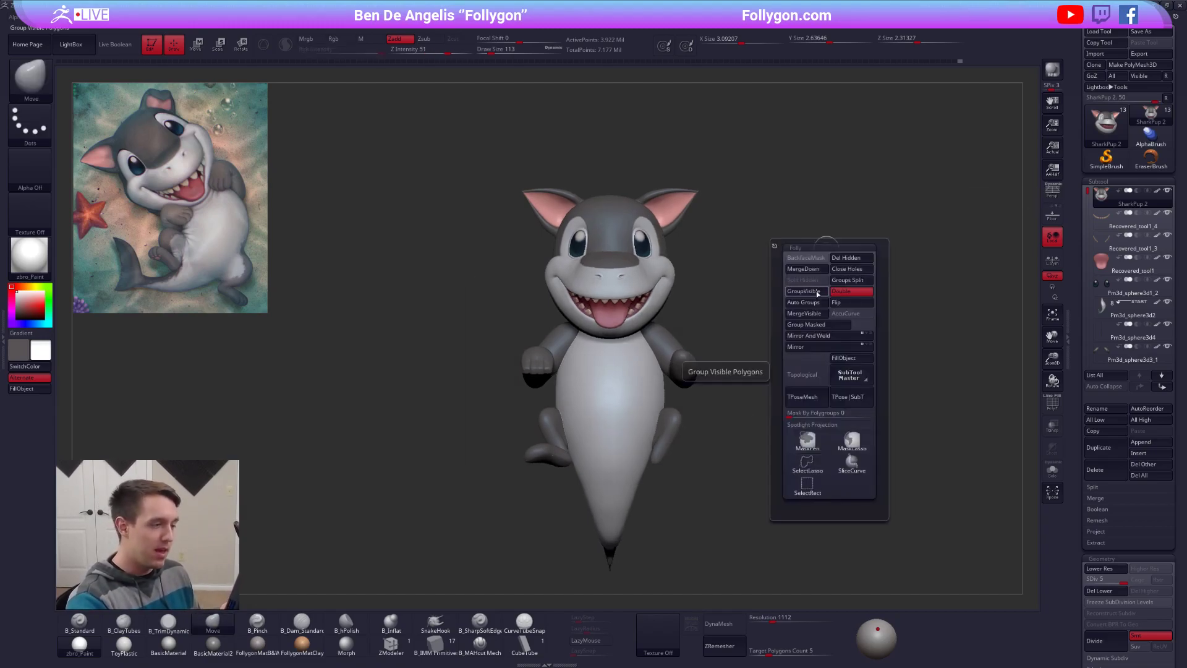
right_click_drag(758, 285, 740, 314, "ctrl")
key("space")
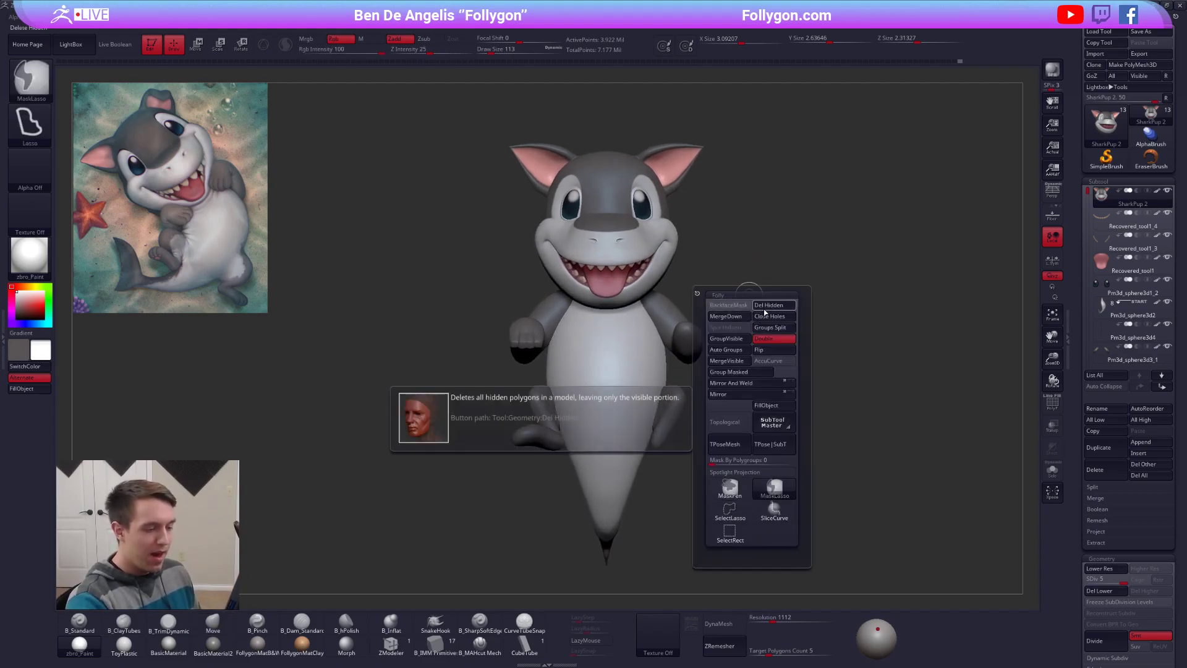
left_click(745, 453)
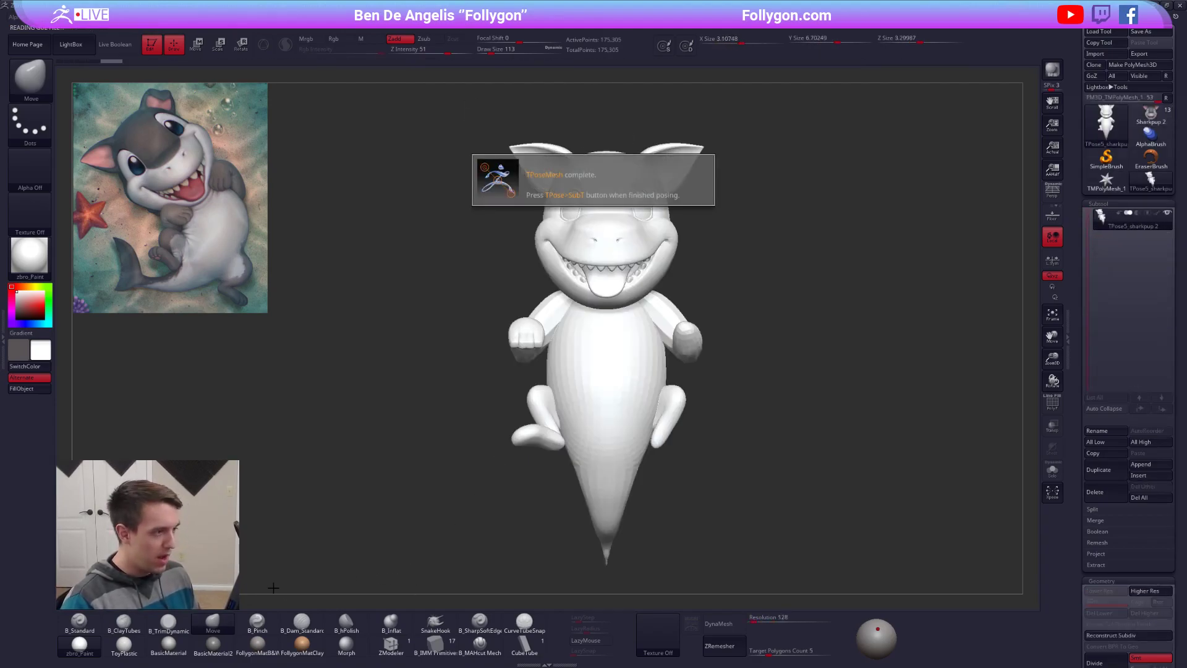
left_click(271, 647)
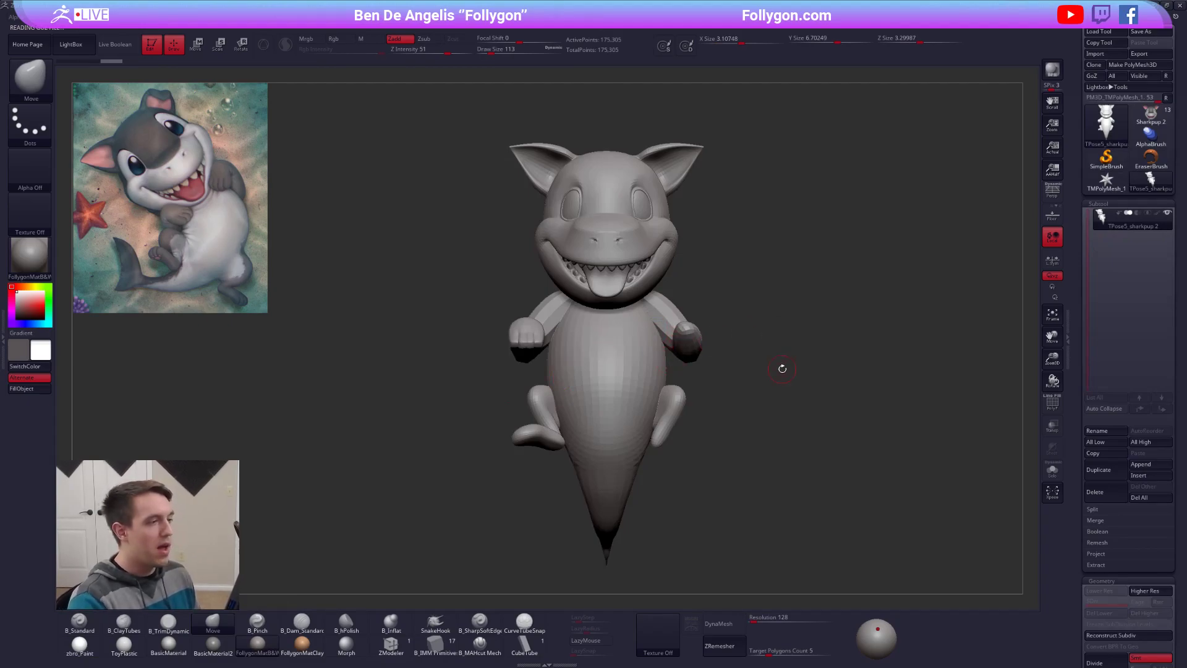
Step: Compare the painted SharkPup 2 with its T-pose mesh, and view the mesh's head from the side
left_click(1151, 114)
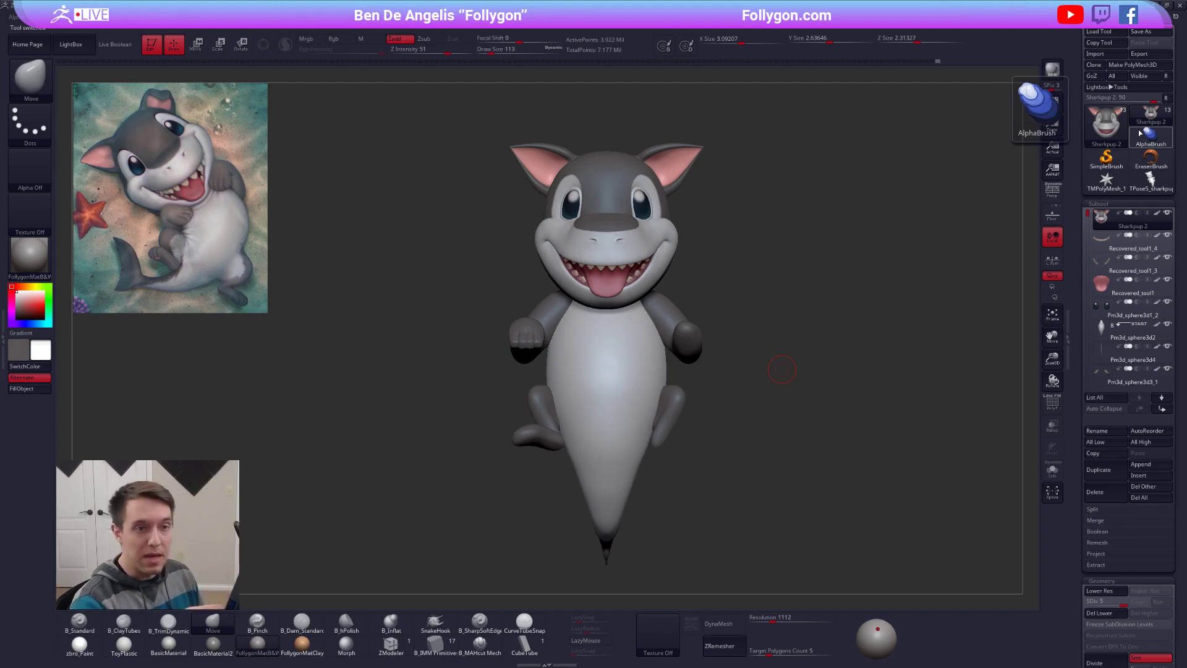
left_click(1152, 183)
left_click_drag(729, 266, 841, 263)
mouse_move(662, 254)
left_mouse_down("alt")
mouse_move(679, 308)
mouse_move(723, 348)
mouse_move(730, 393)
left_mouse_up("alt")
Step: Isolate the T-pose mesh's head, restore the hidden parts and adjust the mask around the snout
mouse_move(692, 275)
left_mouse_down("ctrl")
mouse_move(557, 264)
mouse_move(603, 305)
mouse_move(714, 328)
mouse_move(723, 301)
mouse_move(680, 276)
mouse_move(555, 260)
mouse_move(594, 319)
mouse_move(712, 327)
mouse_move(699, 317)
left_mouse_up("ctrl")
left_click(675, 305, "ctrl+shift")
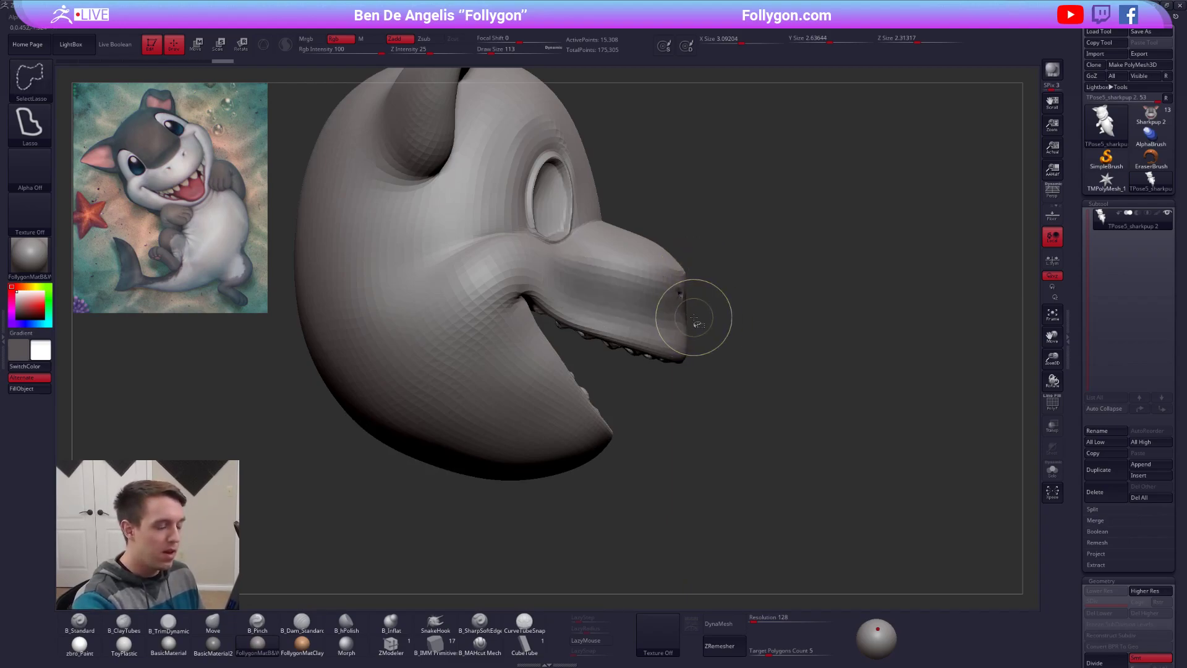
left_click(693, 320, "ctrl+shift")
left_click(683, 321, "ctrl")
left_click(698, 321, "ctrl")
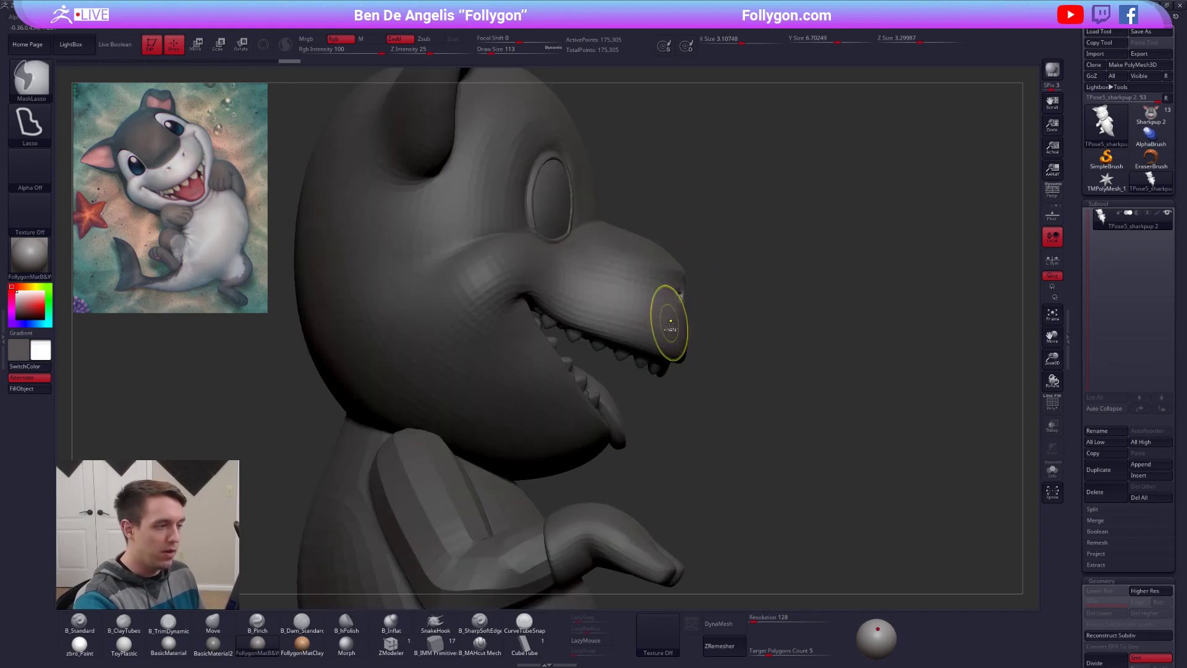
Step: Reshape the shark pup's snout with the Move brush, working from the side and front
key("space")
left_click_drag(683, 321, 670, 338)
right_click_drag(670, 338, 646, 337, "shift")
right_click_drag(742, 314, 651, 344, "alt")
key("space")
left_click_drag(711, 321, 705, 328)
right_click_drag(705, 328, 694, 373)
Step: Set the Move brush's draw size to 203 and check the snout from the front and side
key("space")
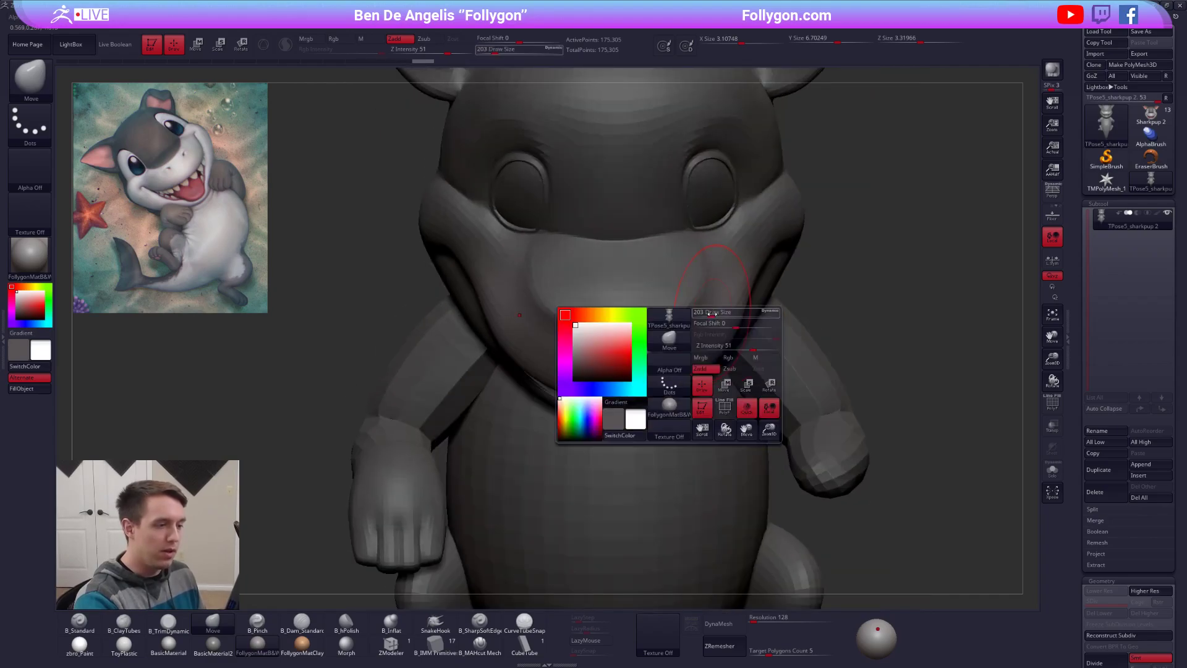
left_click_drag(668, 317, 672, 317)
key("space")
left_click_drag(734, 295, 729, 296)
right_click_drag(729, 295, 681, 336)
key("f")
right_click_drag(606, 286, 630, 371)
key("space")
left_click_drag(634, 345, 638, 345)
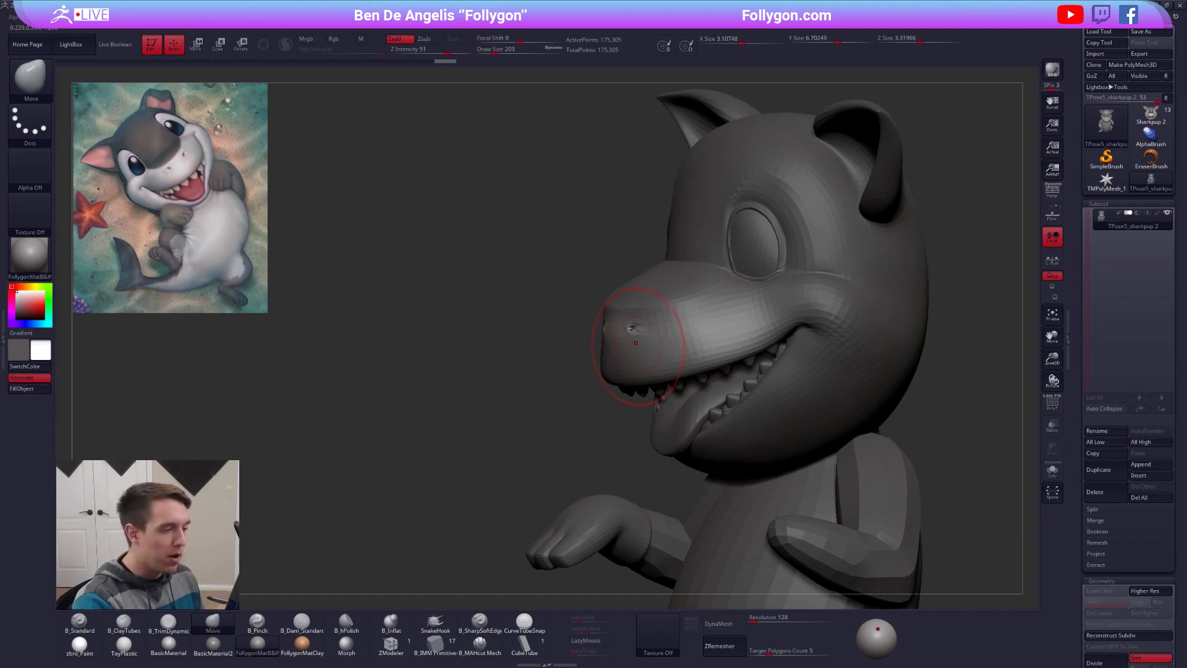
Step: Switch to the ClayTubes brush and face the shark pup's head from the front
key("2")
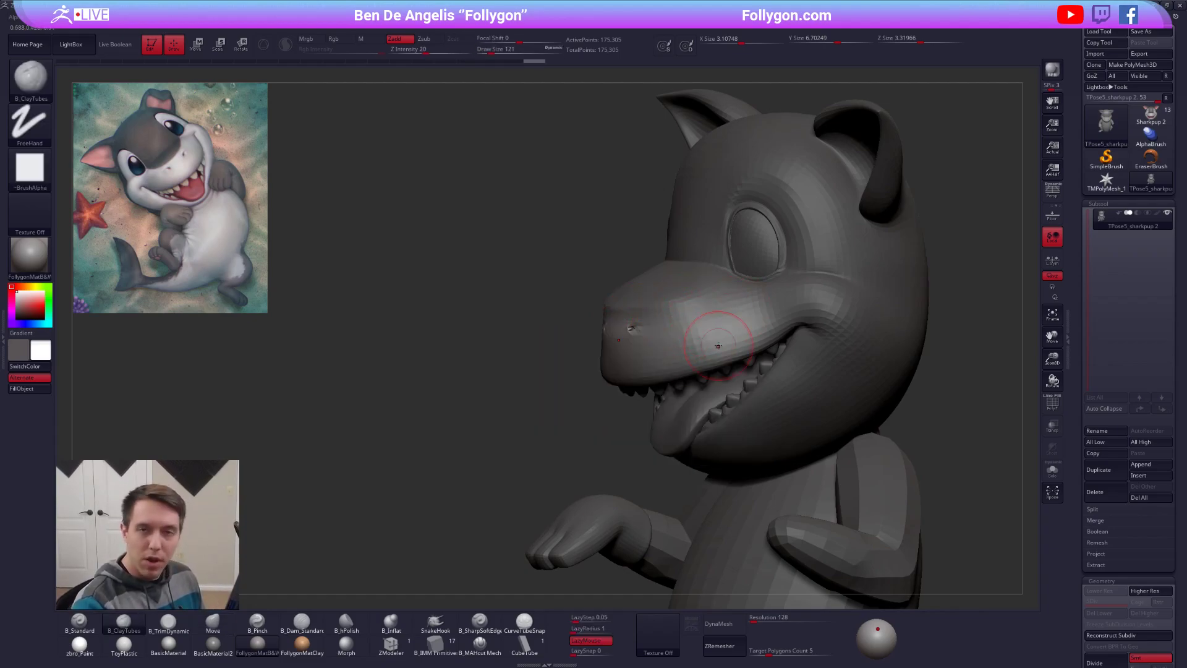
mouse_move(538, 405)
left_mouse_down("shift")
mouse_move(702, 328)
mouse_move(680, 306)
mouse_move(688, 348)
left_mouse_up("shift")
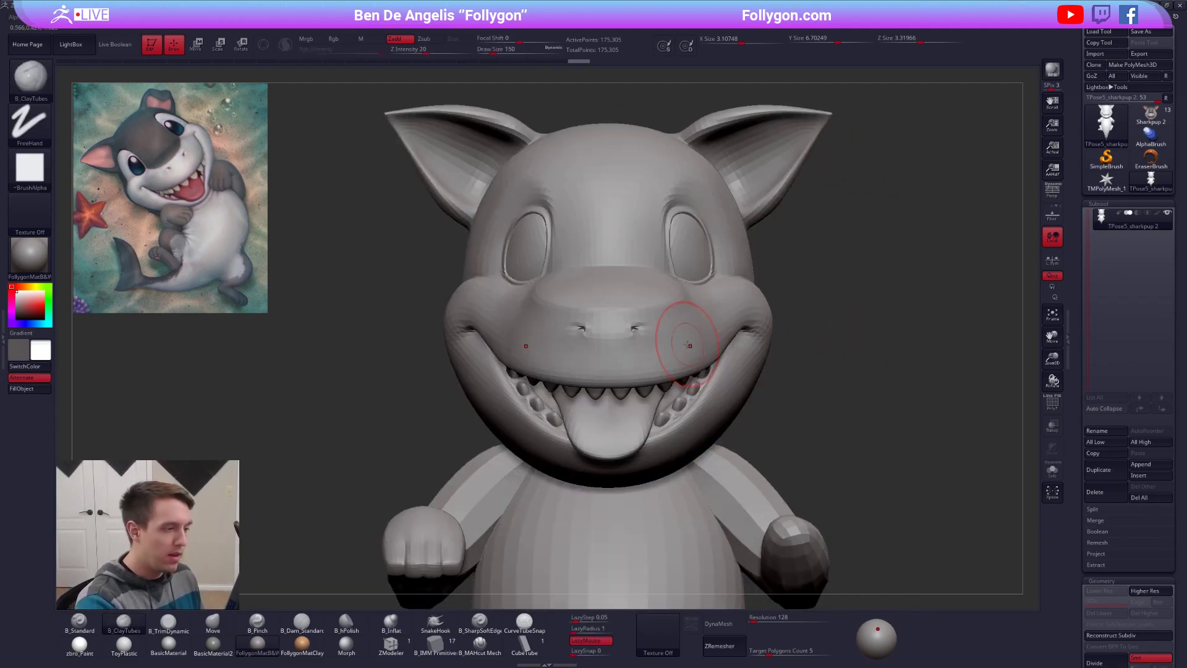
mouse_move(811, 396)
left_mouse_down("alt")
mouse_move(733, 328)
mouse_move(727, 305)
left_mouse_up("alt")
Step: Inspect the wireframe and polygroups of the T-pose mesh from the front with PolyFrame
key("shift+f")
key("shift+f")
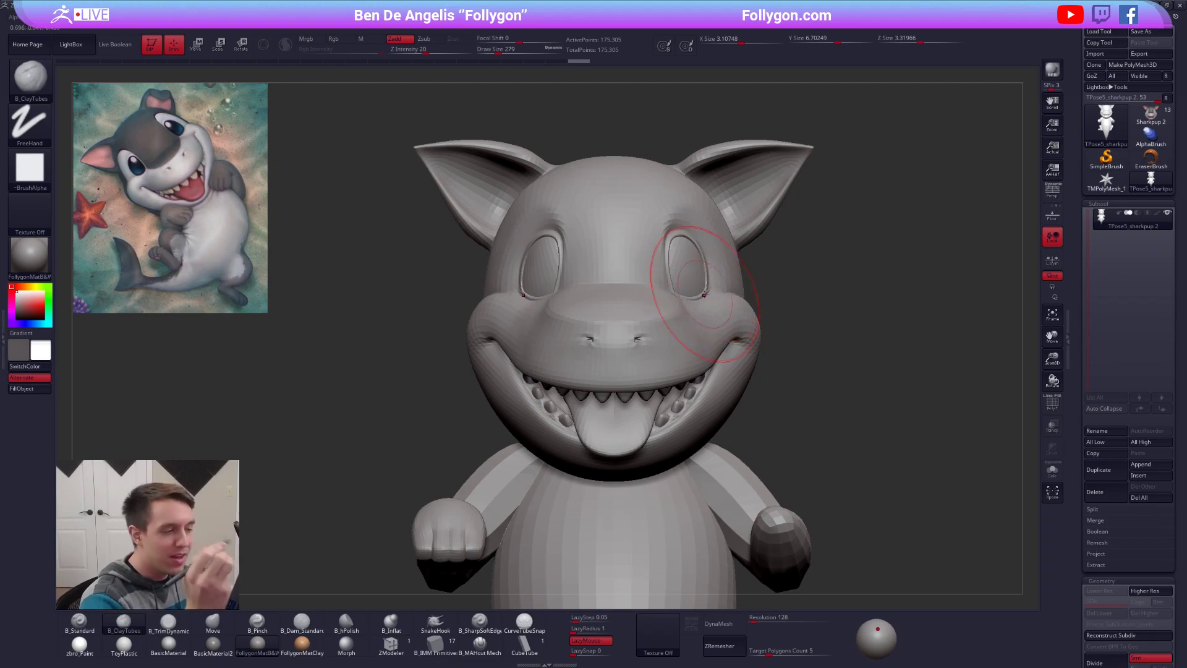
mouse_move(666, 305)
left_mouse_down("alt")
mouse_move(665, 327)
mouse_move(671, 285)
left_mouse_up("alt")
mouse_move(670, 285)
right_mouse_down("alt")
mouse_move(702, 340)
mouse_move(681, 293)
mouse_move(619, 376)
right_mouse_up("alt")
key("space")
left_click_drag(662, 316, 662, 316)
key("shift+f")
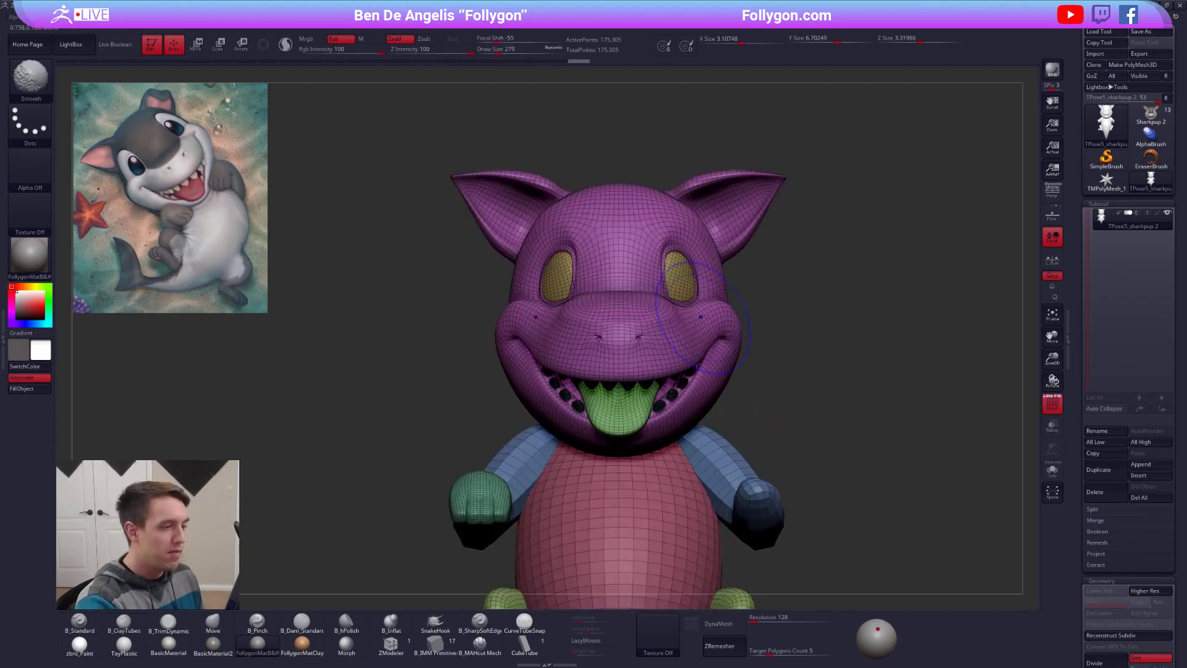
key("shift+f")
Step: Isolate the head polygroup of the T-pose mesh, hiding the eyes, teeth, tongue and body
left_click(732, 314, "ctrl+shift")
left_click_drag(745, 314, 774, 295, "ctrl+shift")
left_click(684, 276, "ctrl+shift")
key("ctrl")
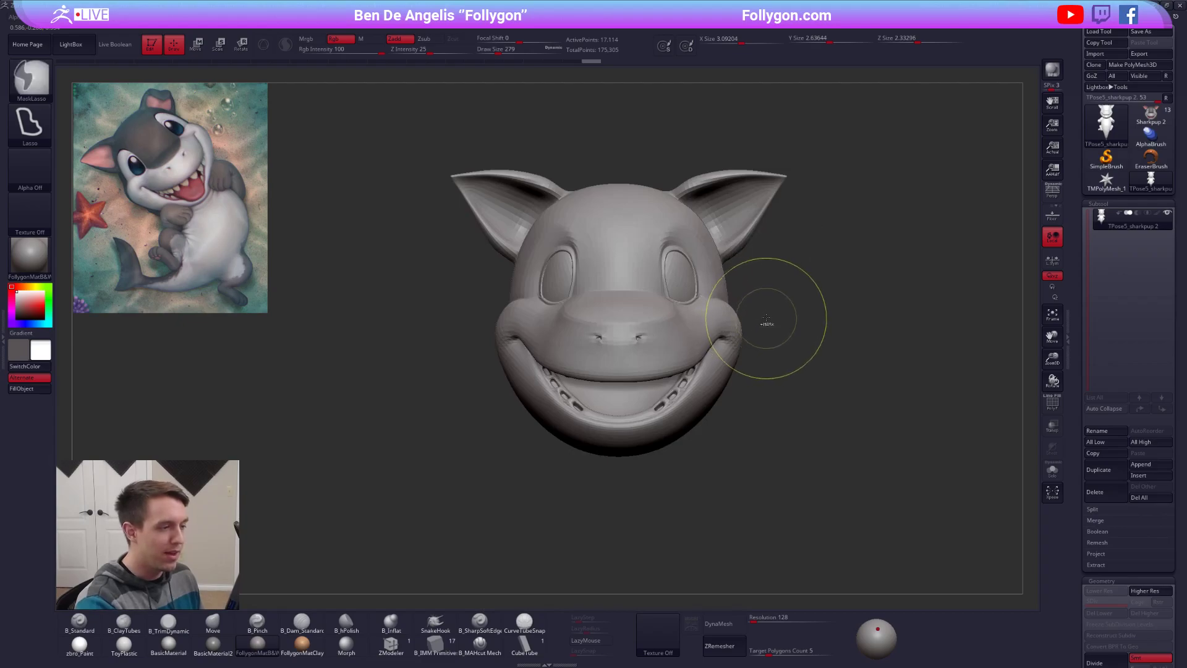
Step: Try a mask over the head above the mouth, clear it and unhide the full T-pose mesh
mouse_move(644, 345)
left_mouse_down("ctrl")
mouse_move(751, 219)
mouse_move(592, 145)
mouse_move(618, 186)
left_mouse_up("ctrl")
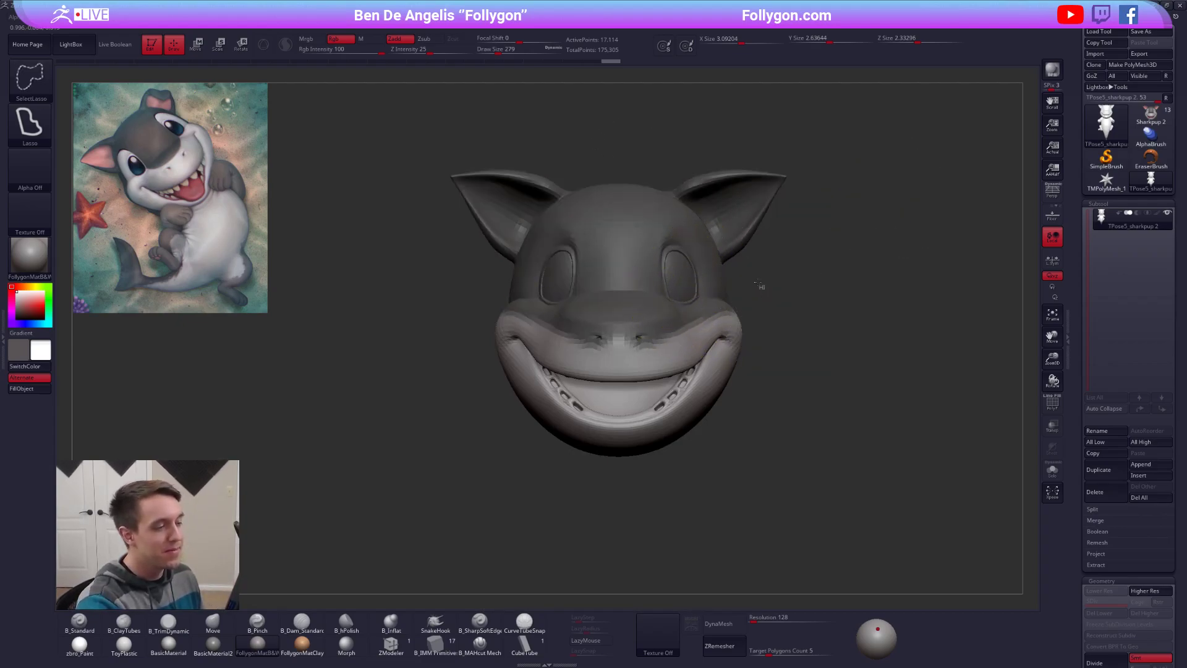
left_click(762, 285, "ctrl+shift")
left_click(755, 293, "ctrl")
mouse_move(734, 320)
right_mouse_down("ctrl")
mouse_move(656, 333)
mouse_move(706, 339)
right_mouse_up("ctrl")
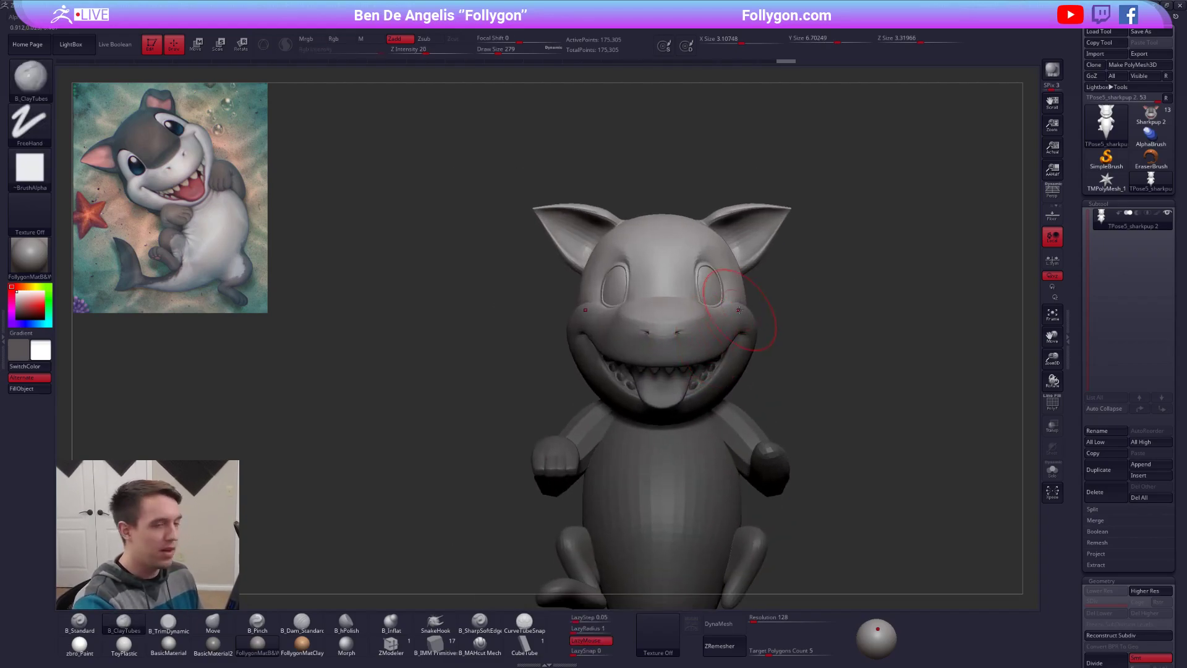
Step: Compare the T-pose mesh with the painted Sharkpup 2 tool from the front and return to the T-pose mesh
left_click(1150, 114)
right_click_drag(904, 375, 875, 350, "alt")
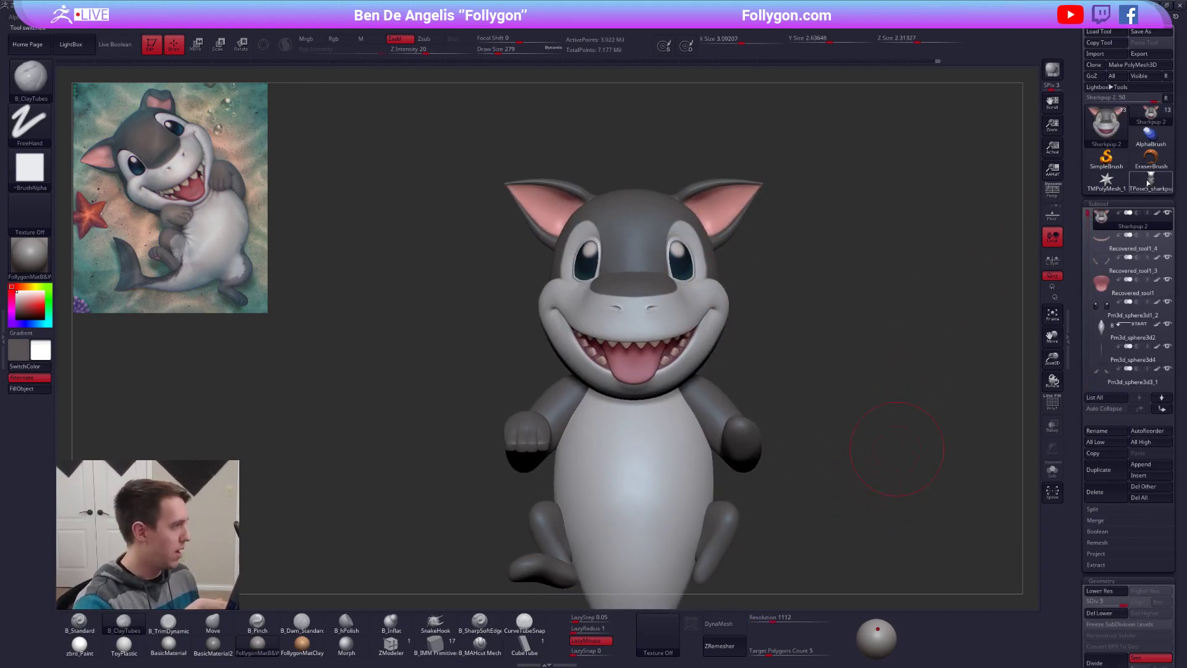
mouse_move(1153, 183)
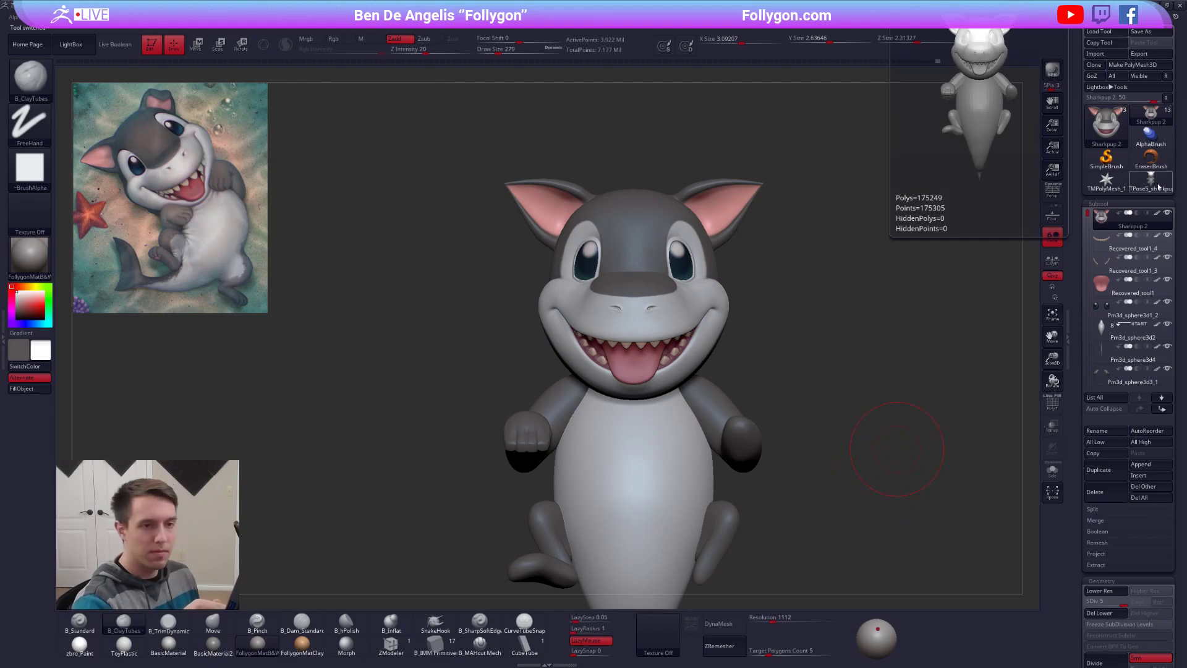
left_click(1159, 190)
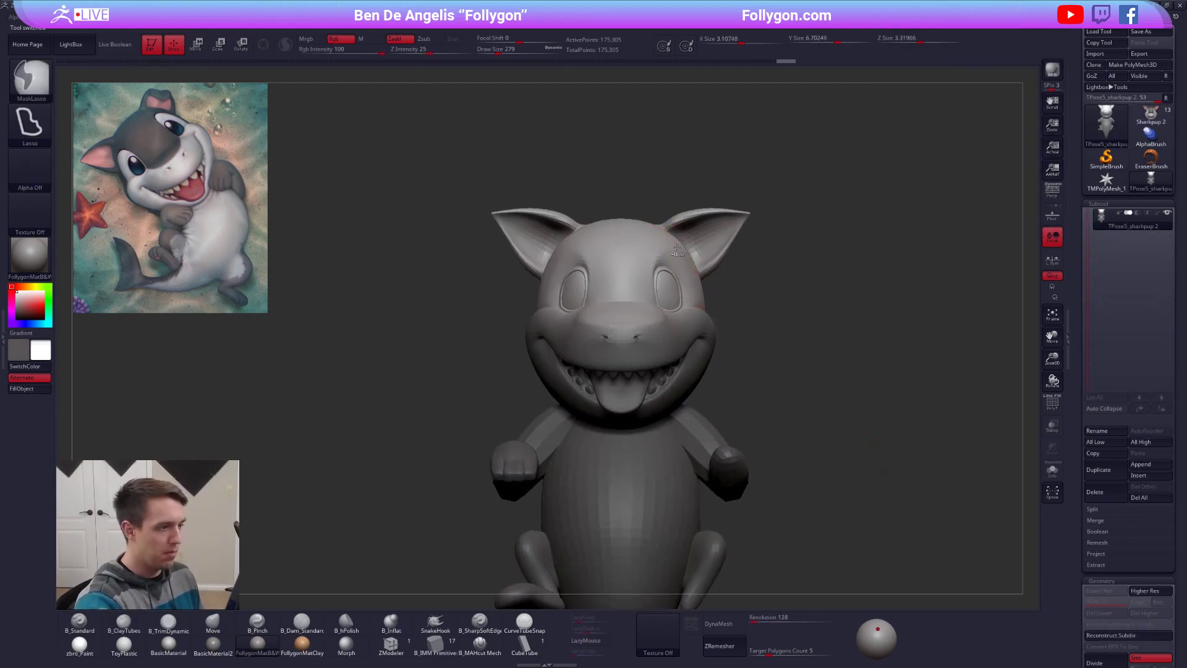
Step: Pick the Move brush, enlarge its draw size, and widen the head slightly with the Transpose Scale line while the body stays masked
right_click_drag(686, 264, 680, 279, "ctrl")
key("b")
key("m")
key("v")
key("space")
left_click_drag(670, 255, 682, 255)
right_click_drag(683, 243, 682, 291)
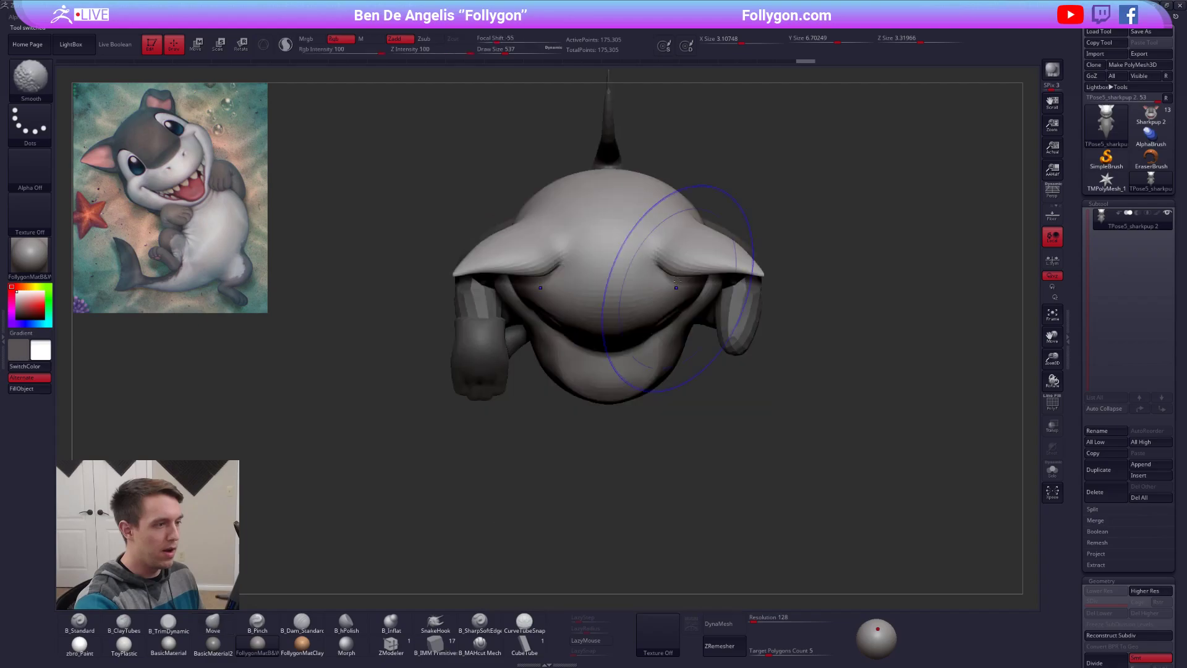
mouse_move(678, 229)
right_mouse_down()
mouse_move(681, 266)
mouse_move(631, 269)
mouse_move(730, 275)
mouse_move(650, 290)
mouse_move(728, 314)
mouse_move(668, 309)
mouse_move(663, 296)
mouse_move(725, 322)
right_mouse_up()
key("e")
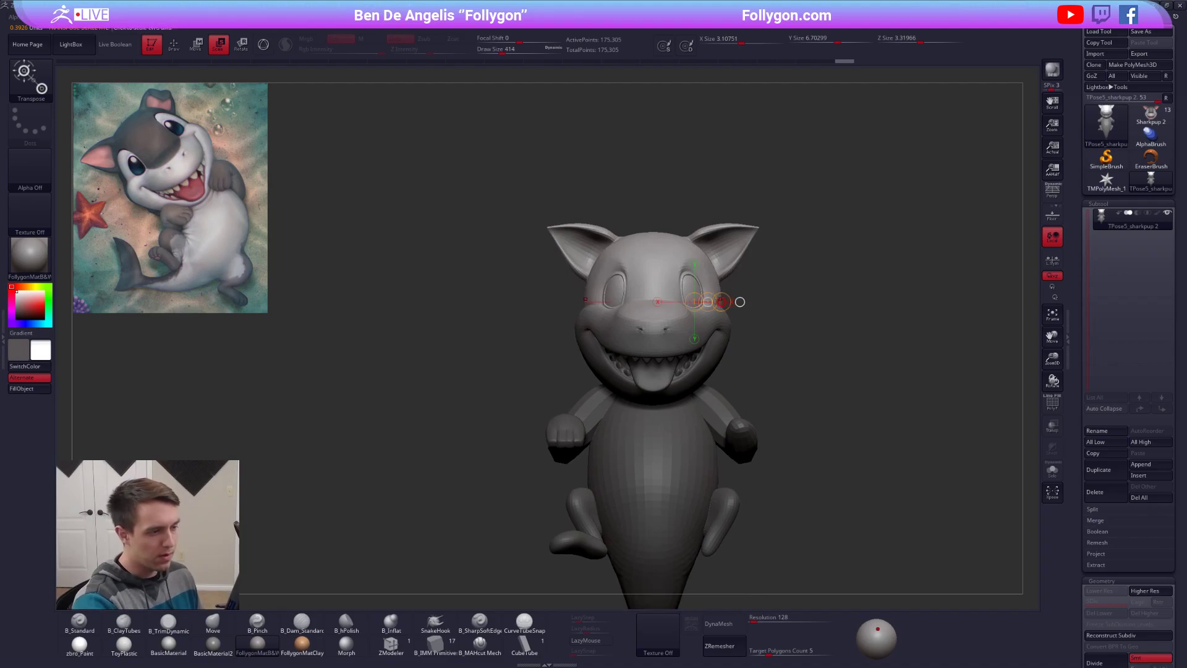
left_click_drag(740, 302, 839, 302)
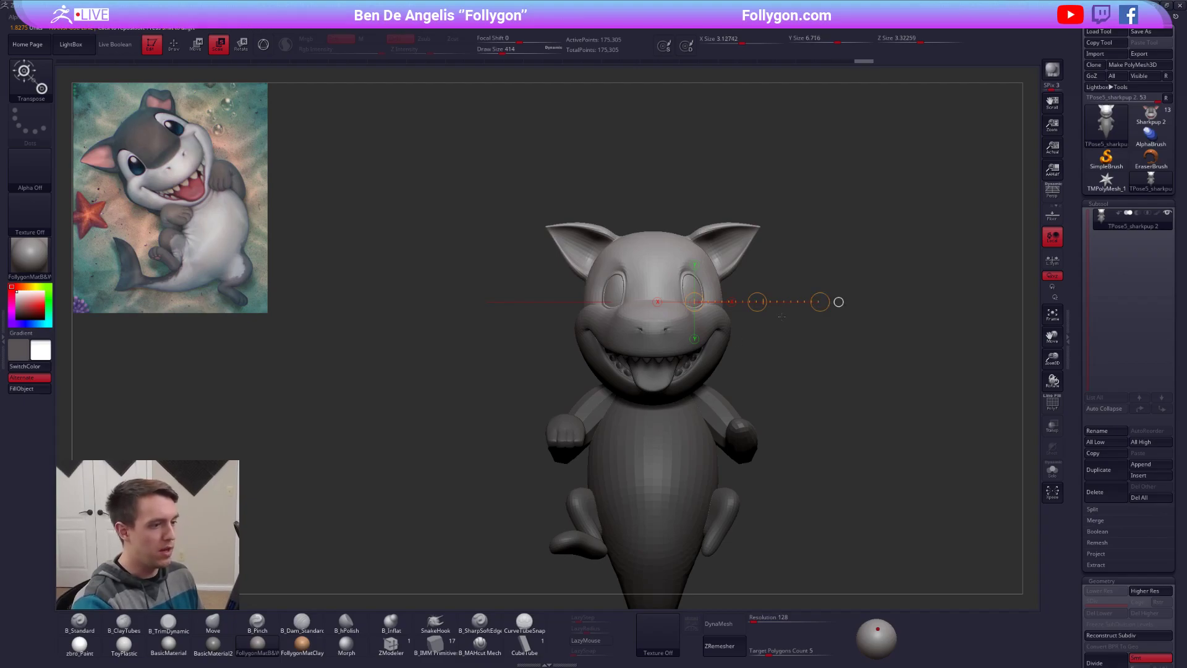
Step: Isolate the head polygroup, clear its mask and set the Move brush to draw size 265
key("q")
key("space")
mouse_move(813, 320)
left_mouse_down()
mouse_move(736, 328)
mouse_move(696, 352)
left_mouse_up()
left_click_drag(696, 352, 683, 403, "alt")
right_click_drag(683, 404, 649, 427, "ctrl")
left_click(664, 403, "ctrl+shift")
left_click_drag(625, 392, 880, 263, "ctrl")
left_click_drag(760, 501, 819, 477, "ctrl")
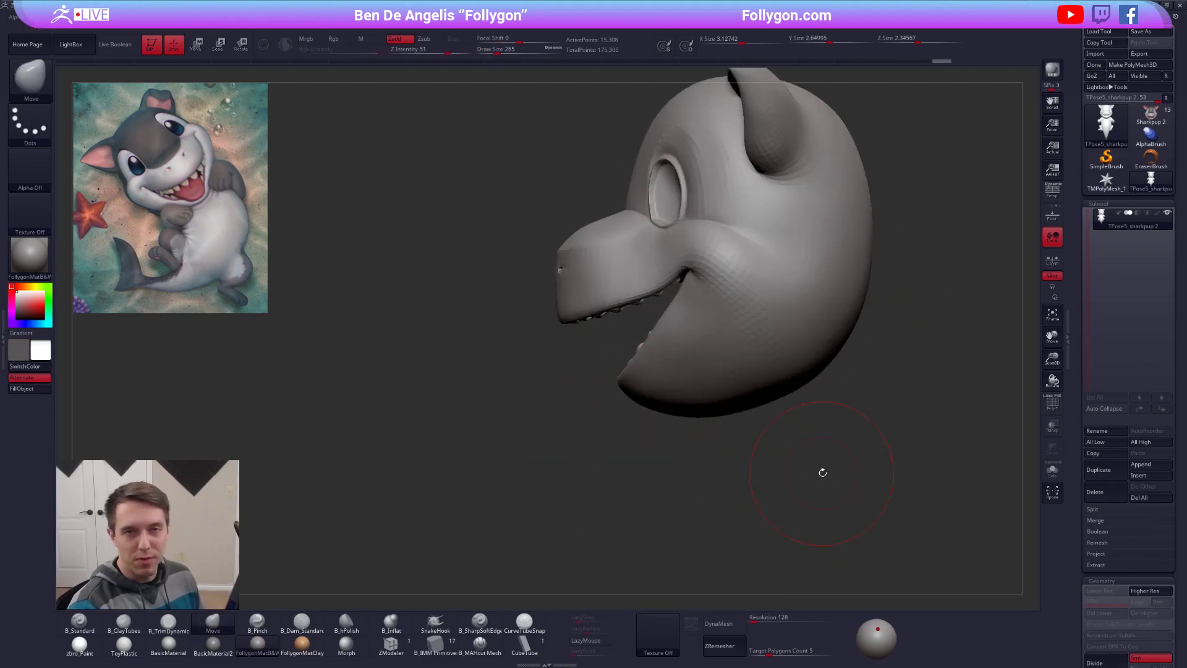
right_click_drag(682, 403, 645, 361)
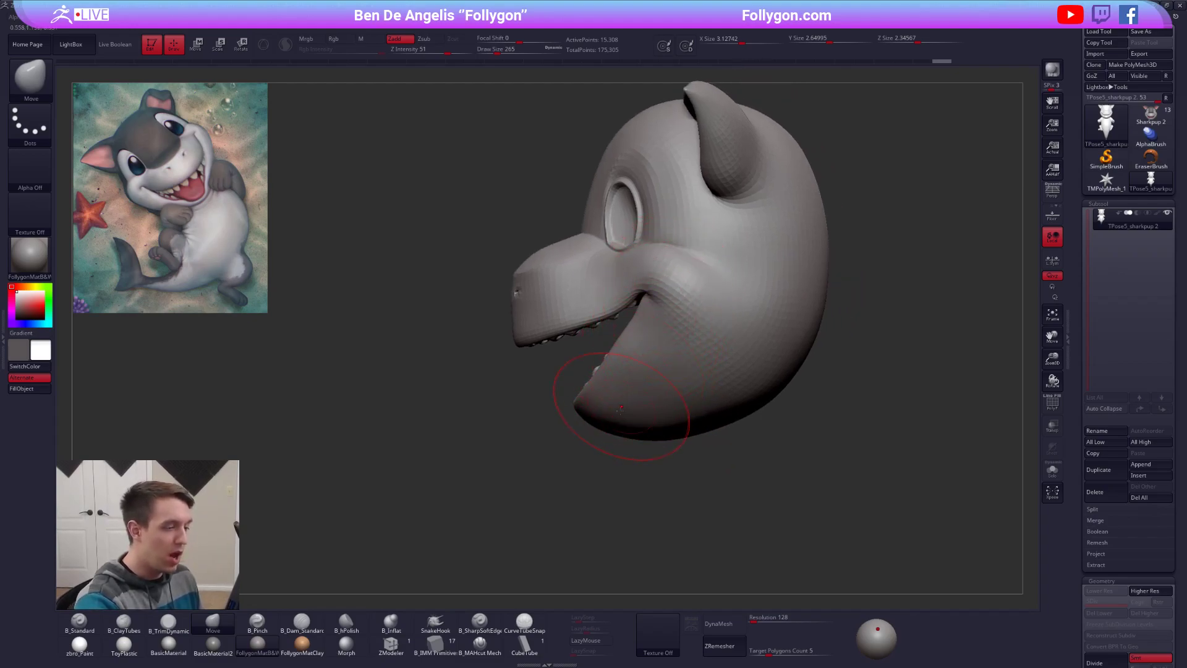
Step: Lasso-mask the rear of the jaw on the isolated head, invert the mask and soften its edge
mouse_move(637, 282)
left_mouse_down("ctrl")
mouse_move(490, 556)
mouse_move(920, 345)
left_mouse_up("ctrl")
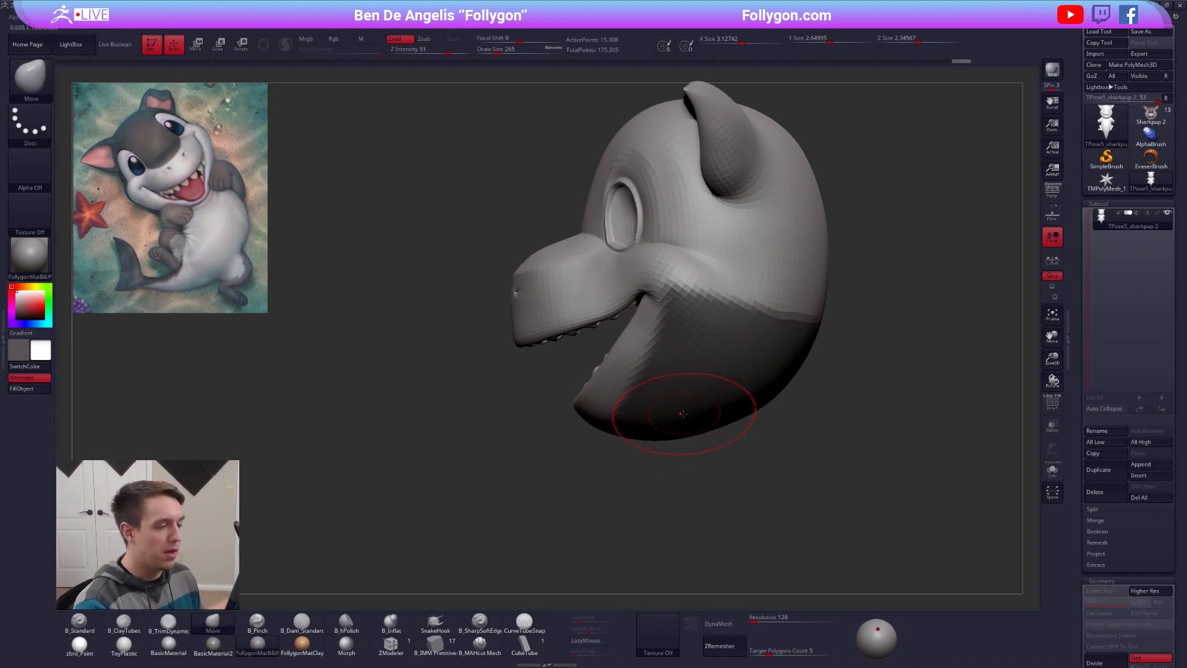
left_click(702, 432, "ctrl+shift")
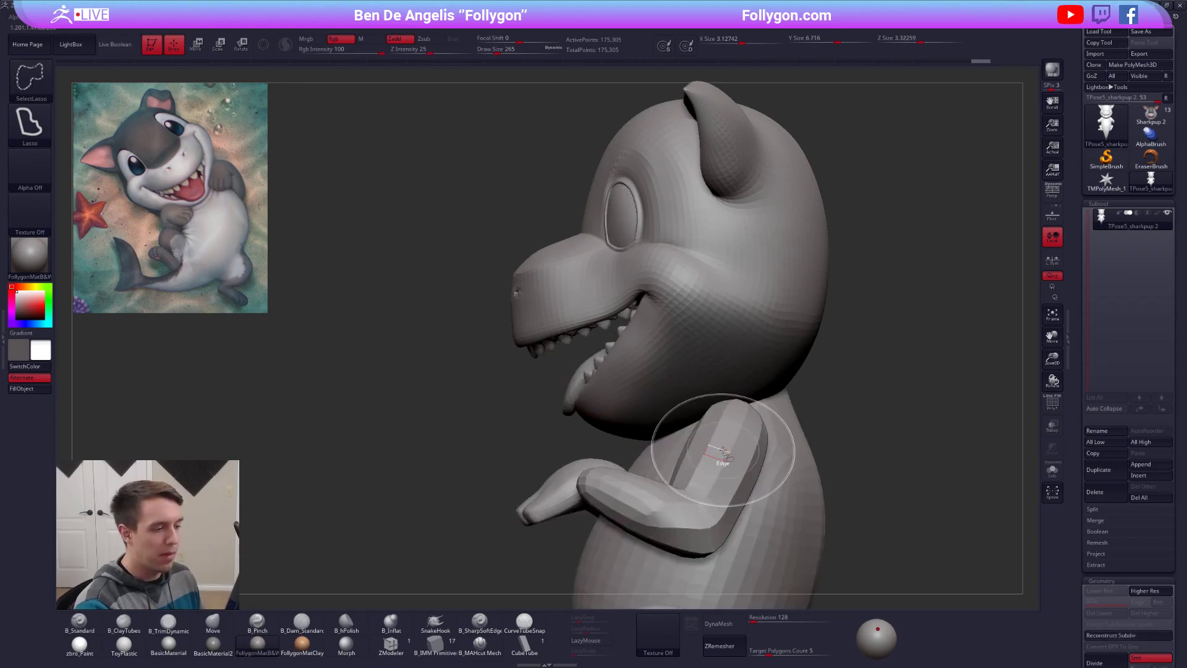
key("ctrl+z")
left_click(705, 440, "ctrl")
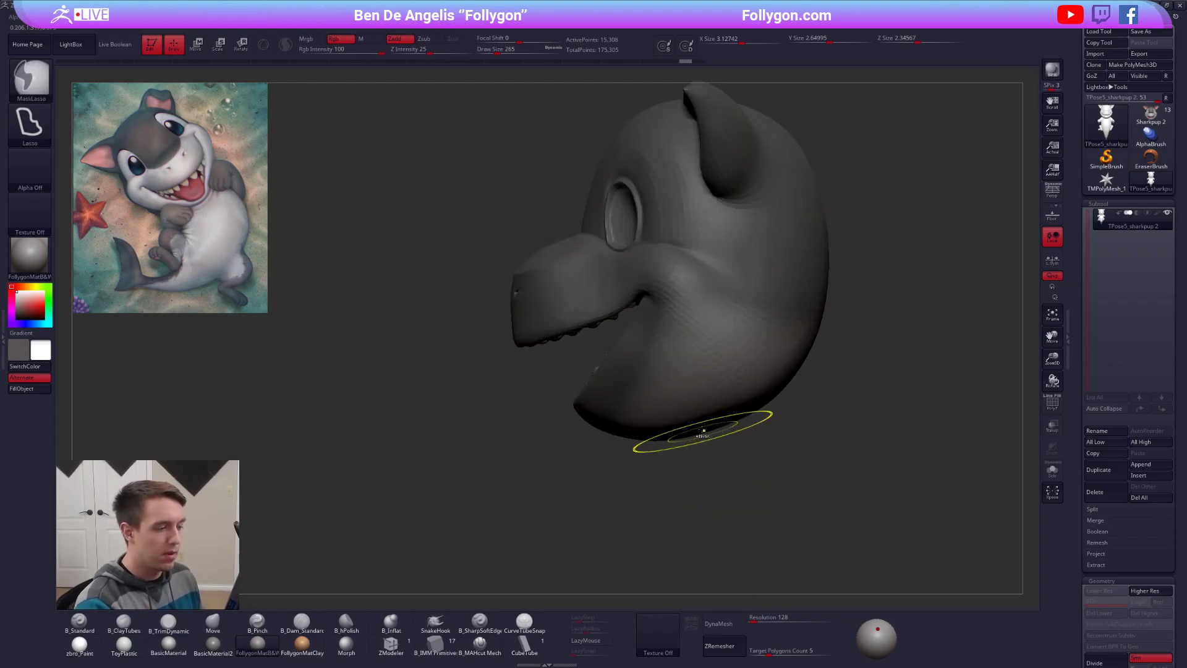
left_click(699, 425, "ctrl")
Step: Set the draw size to 500, unhide the full mesh and raise the unmasked underside of the jaw with the Transpose Move line
key("space")
left_click_drag(699, 430, 710, 430)
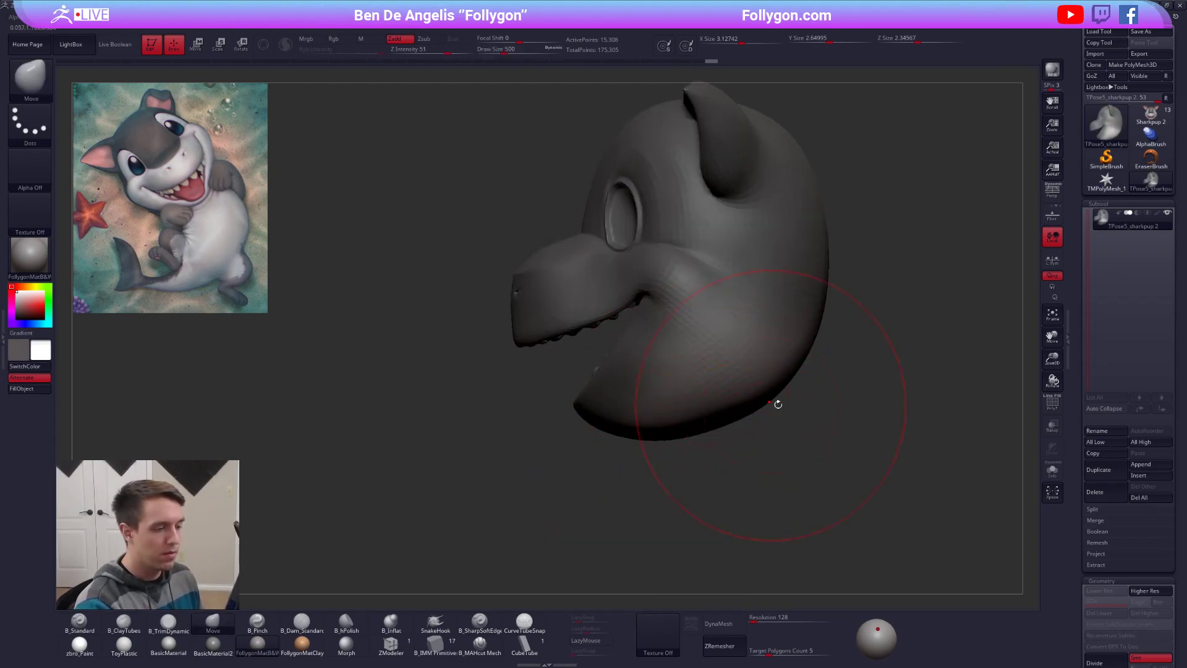
left_click(789, 414, "ctrl")
left_click(797, 413, "ctrl+shift")
left_click(825, 399, "ctrl")
key("w")
left_click_drag(673, 308, 694, 375)
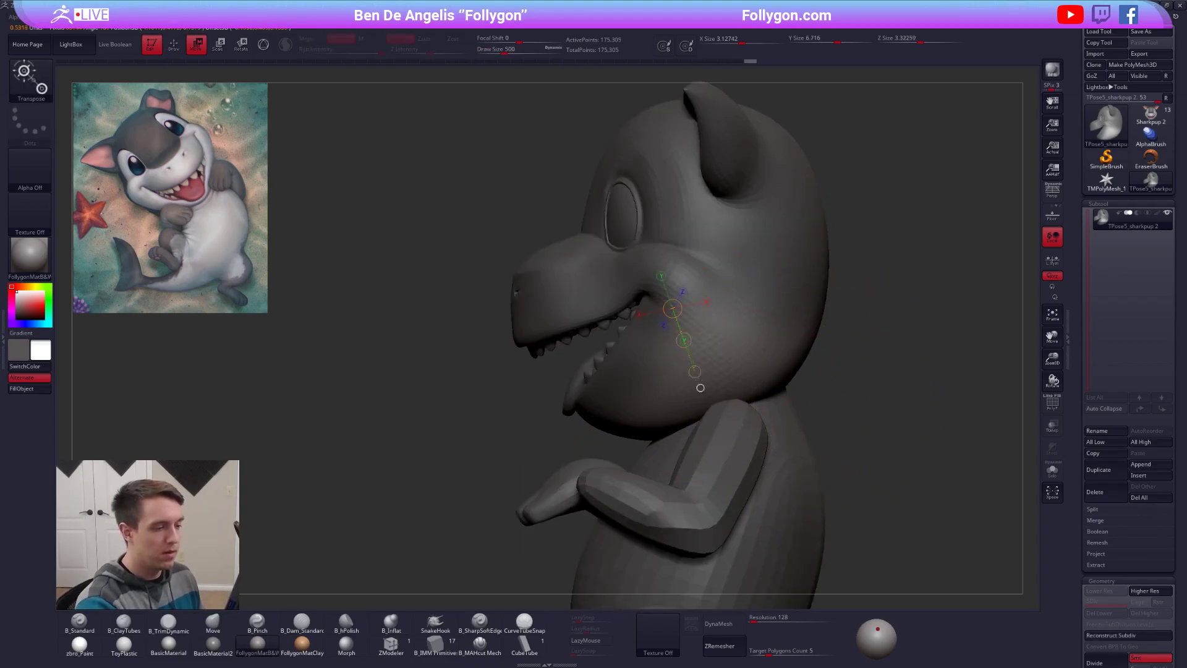
left_click_drag(744, 476, 745, 450)
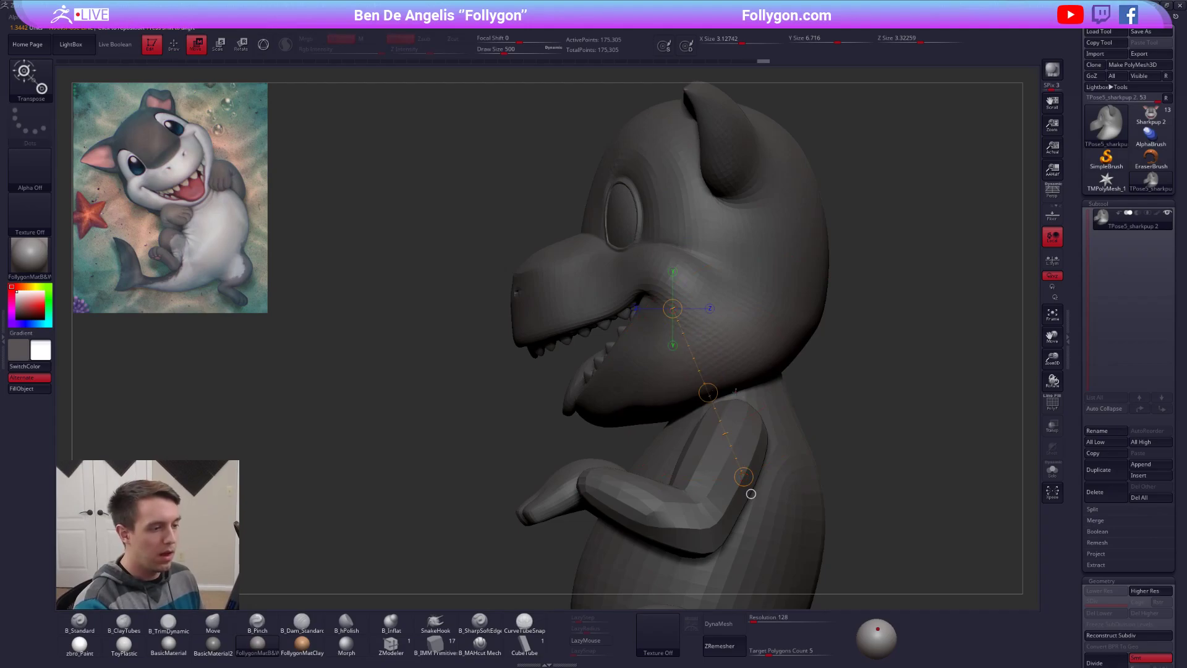
Step: Return to the Move brush at draw size 321 and inspect the jaw and polygroups from the front with PolyFrame
key("q")
key("space")
left_click_drag(706, 406, 700, 407)
right_click_drag(618, 405, 779, 384)
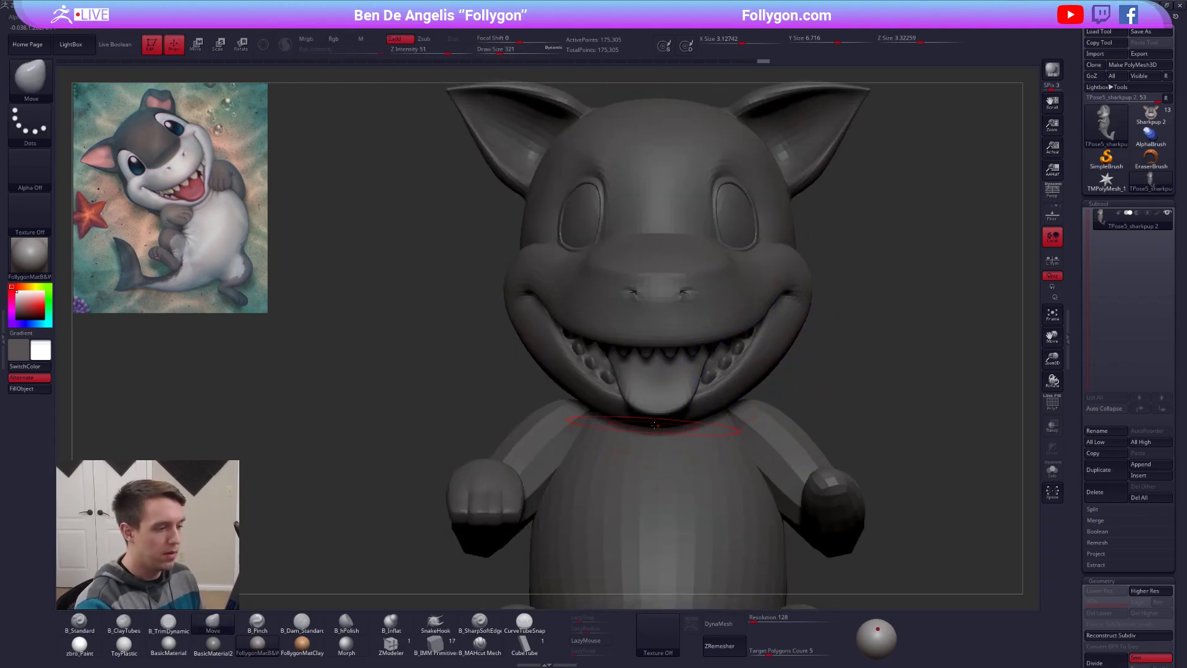
key("shift+f")
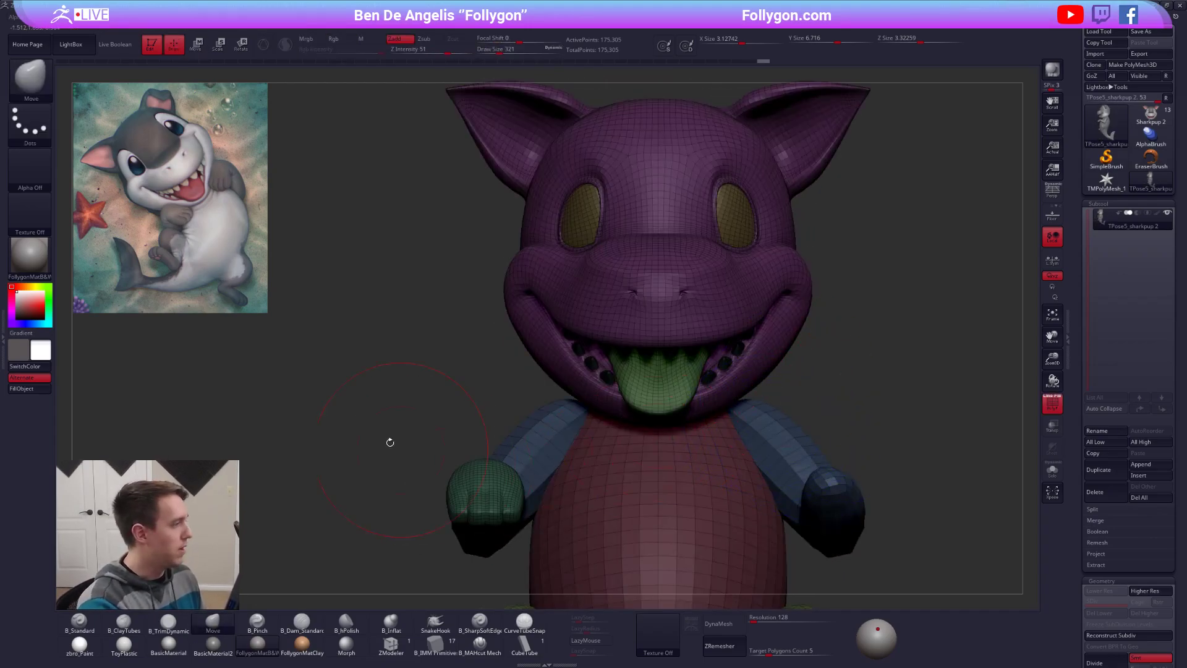
Step: Reduce the Move brush's draw size to 239 and clear the mask from the T-pose mesh
mouse_move(724, 471)
right_mouse_down("alt")
mouse_move(723, 459)
mouse_move(688, 459)
right_mouse_up("alt")
key("space")
left_click_drag(751, 413, 745, 413)
left_click_drag(814, 371, 826, 386, "ctrl")
right_click_drag(806, 387, 777, 382, "alt")
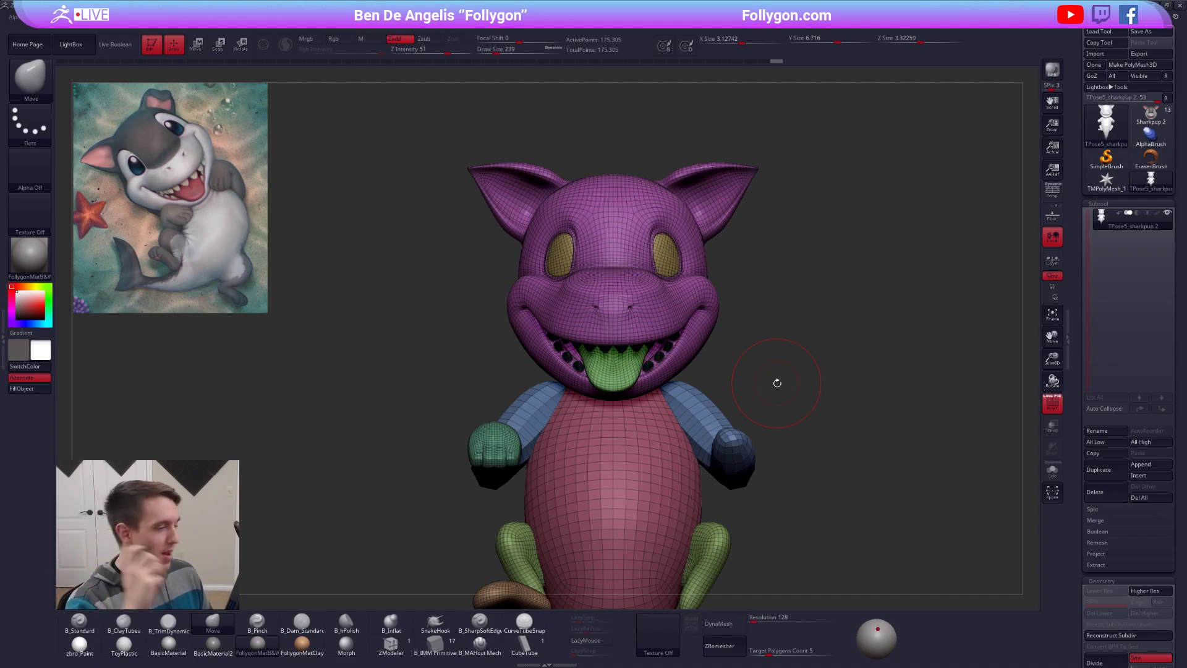
Step: Turn off PolyFrame and recheck the jaw and mouth area with the Move brush at draw size 227
key("shift+f")
key("space")
left_click_drag(663, 344, 668, 351)
key("space")
right_click_drag(671, 344, 672, 374, "alt")
key("space")
left_click_drag(693, 330, 695, 330)
right_click_drag(696, 335, 668, 384, "ctrl")
key("space")
left_click_drag(665, 382, 653, 383)
mouse_move(654, 383)
right_mouse_down()
mouse_move(697, 367)
mouse_move(679, 376)
mouse_move(666, 347)
right_mouse_up()
Step: Isolate the head polygroup again for sculpting the back of the skull
double_click(666, 348, "ctrl+shift")
left_click(672, 378, "ctrl+shift")
left_click_drag(733, 397, 758, 384, "ctrl+shift")
key("2")
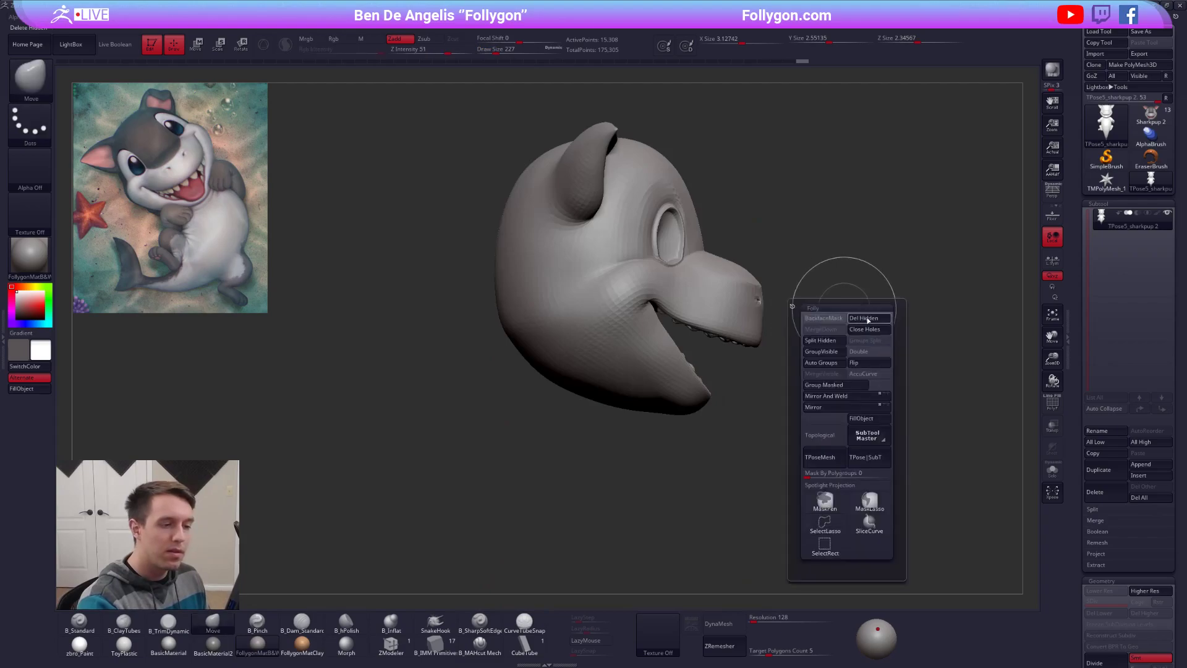
left_click(864, 354)
mouse_move(637, 367)
right_mouse_down()
mouse_move(693, 346)
mouse_move(684, 257)
mouse_move(634, 378)
mouse_move(609, 389)
right_mouse_up()
Step: Reshape the back of the isolated head with ClayTubes and TrimDynamic, and unhide the full mesh
key("1")
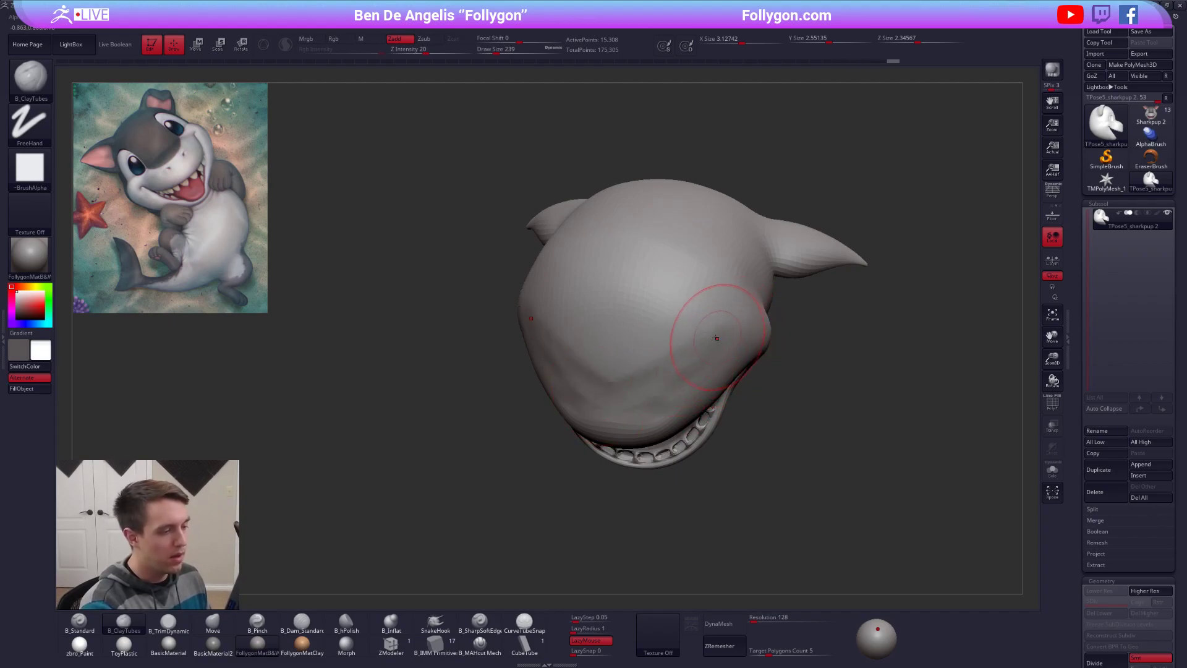
mouse_move(694, 335)
left_mouse_down()
mouse_move(649, 319)
mouse_move(603, 338)
left_mouse_up()
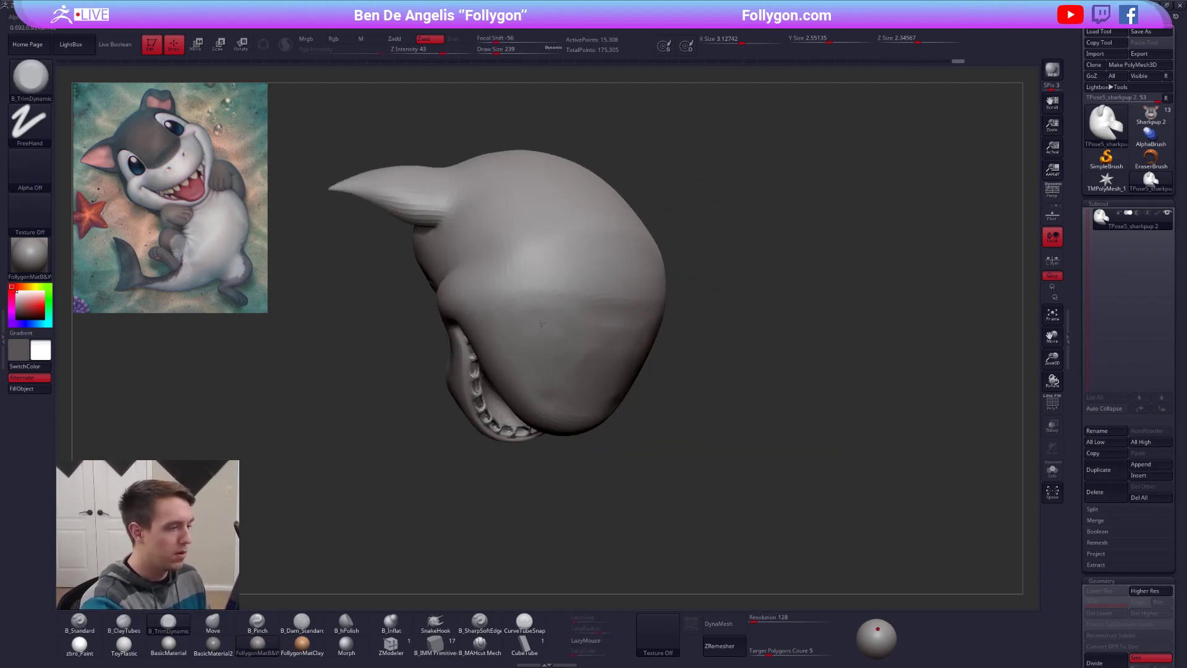
mouse_move(660, 317)
left_mouse_down()
mouse_move(742, 373)
mouse_move(700, 361)
mouse_move(702, 370)
mouse_move(727, 360)
mouse_move(717, 348)
left_mouse_up()
left_click(760, 374, "ctrl+shift")
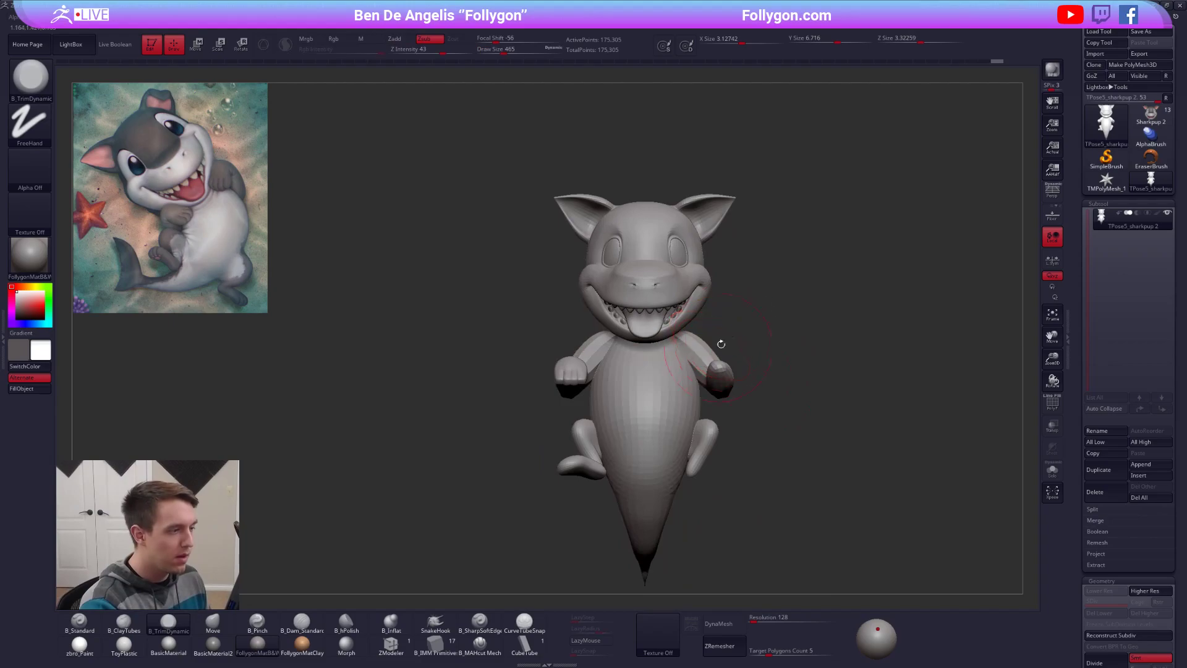
Step: Mask the head and upper torso with a soft edge and shift the legs and tail slightly upward with Transpose Move
left_click_drag(724, 432, 698, 499)
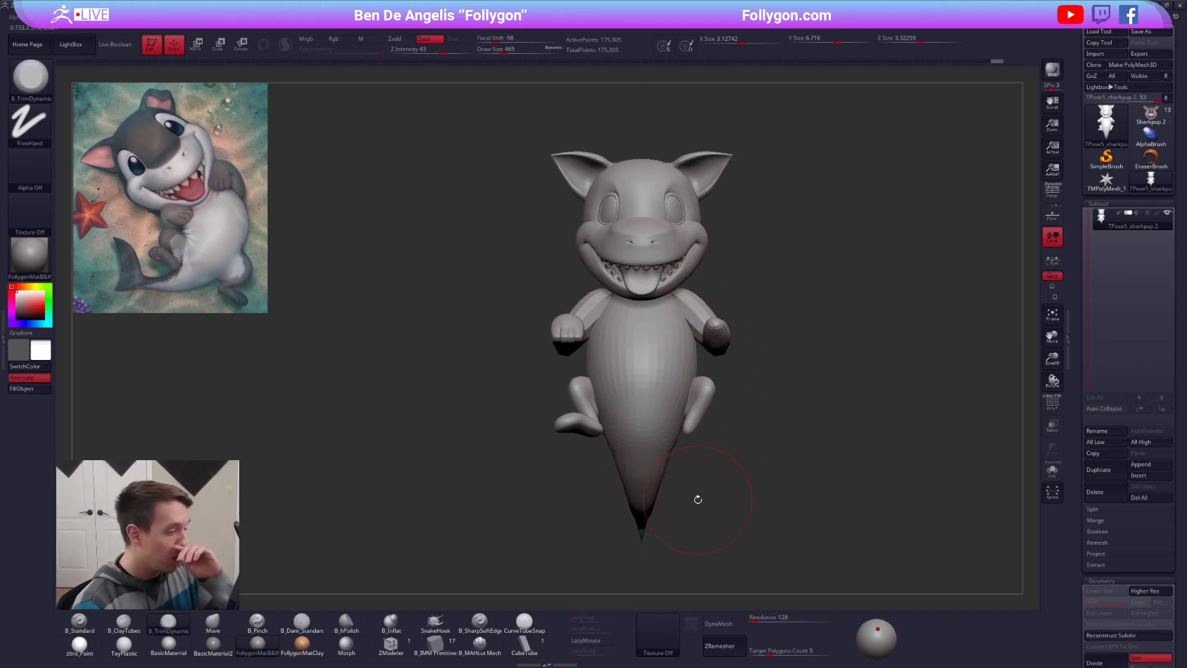
mouse_move(498, 371)
left_mouse_down("ctrl")
mouse_move(595, 565)
mouse_move(777, 432)
mouse_move(760, 362)
left_mouse_up("ctrl")
left_click(716, 371, "ctrl")
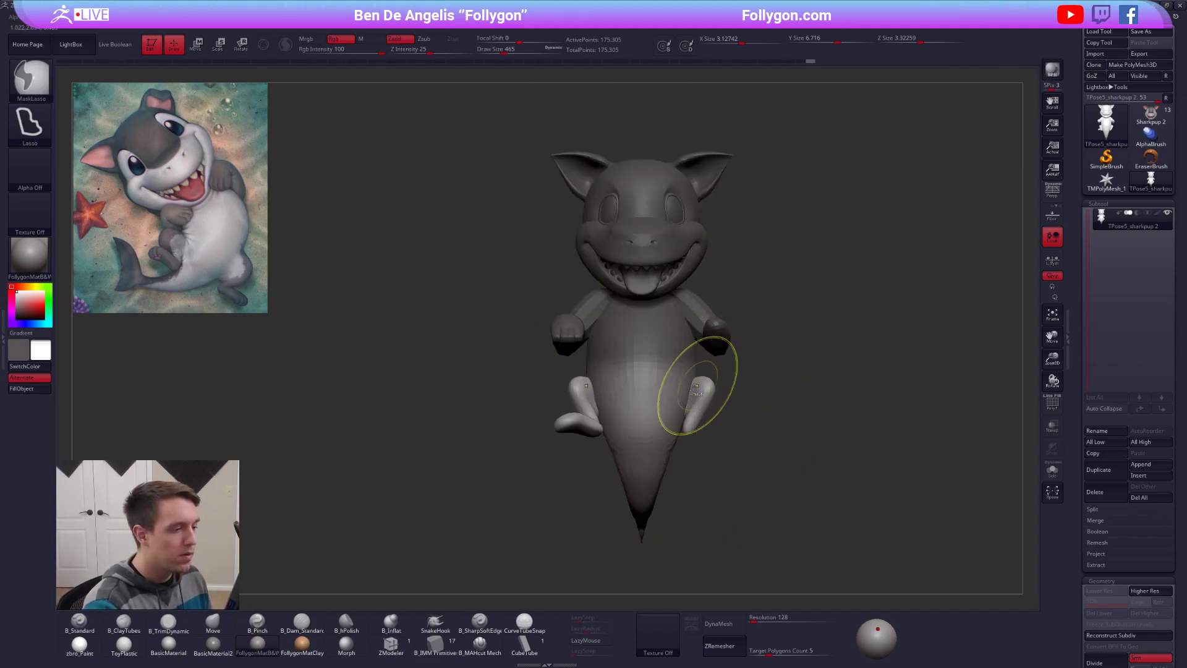
mouse_move(717, 396)
left_mouse_down()
mouse_move(728, 414)
mouse_move(724, 387)
left_mouse_up()
key("w")
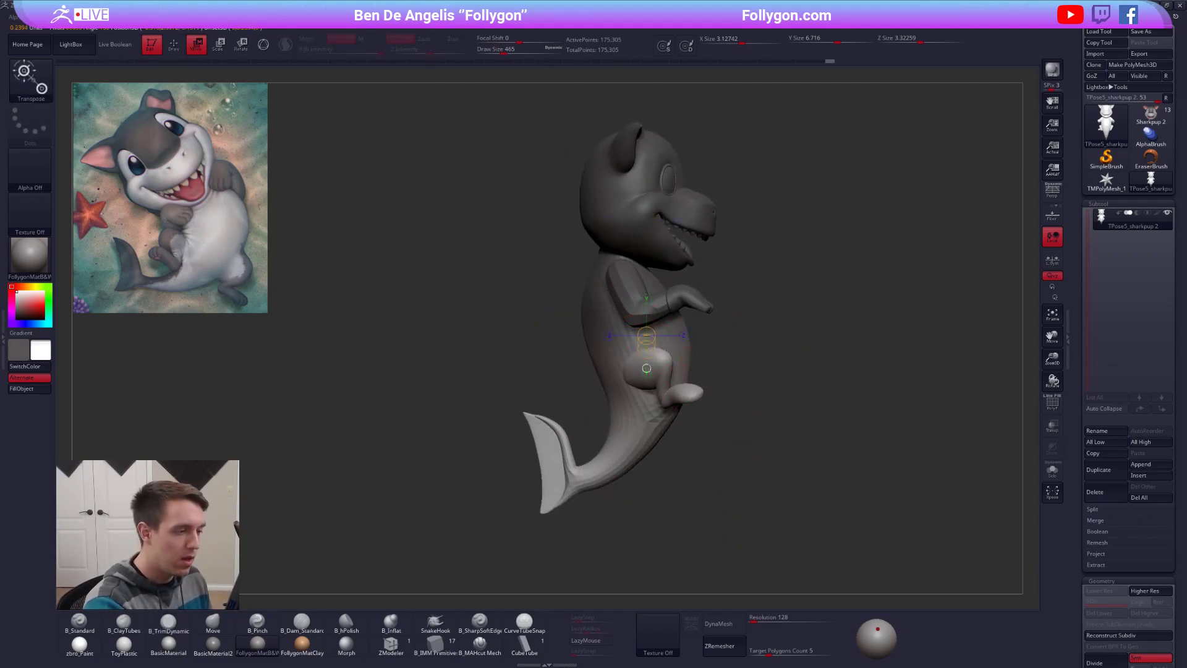
left_click_drag(647, 426, 646, 419)
key("q")
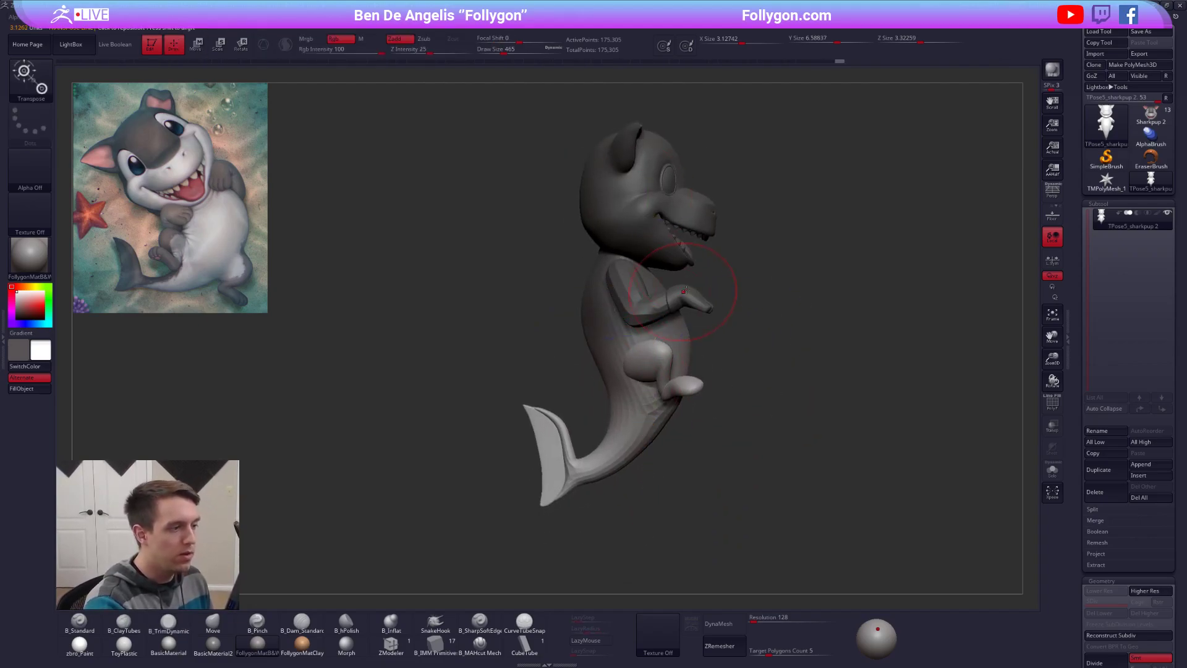
Step: Mask only the head, eyes, teeth and tongue by hiding and revealing their polygroups, leaving the body editable
key("space")
left_click(712, 342, "ctrl")
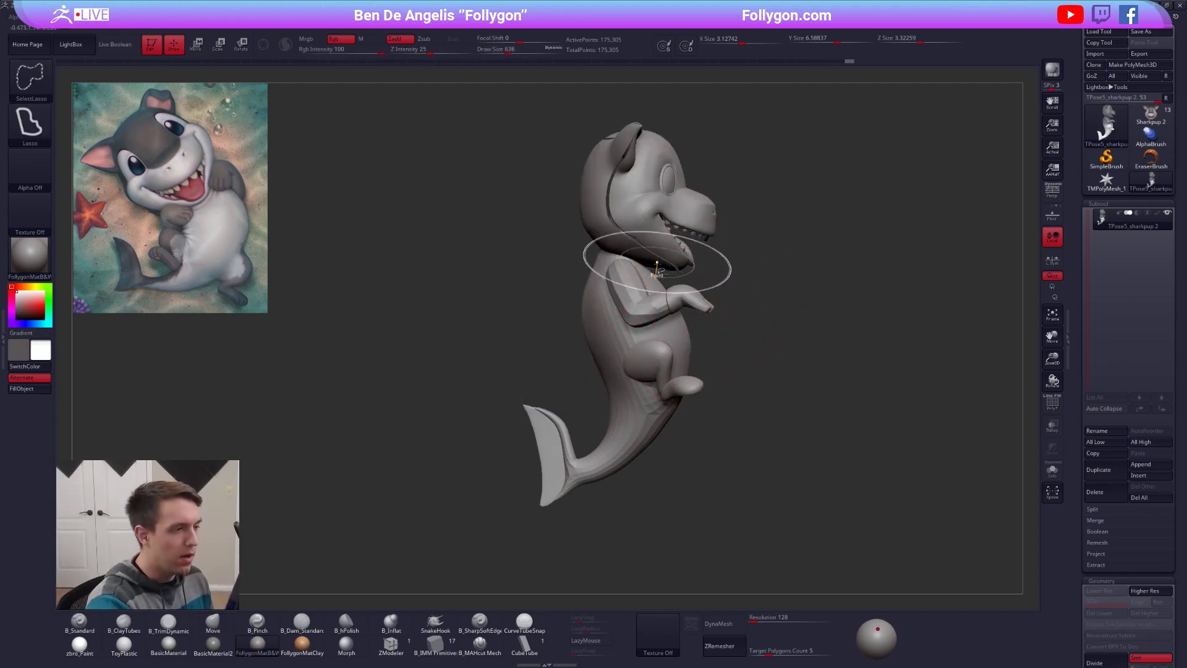
mouse_move(612, 174)
left_mouse_down("ctrl+alt+shift")
mouse_move(637, 290)
mouse_move(681, 267)
left_mouse_up("ctrl+alt+shift")
key("ctrl+shift+alt")
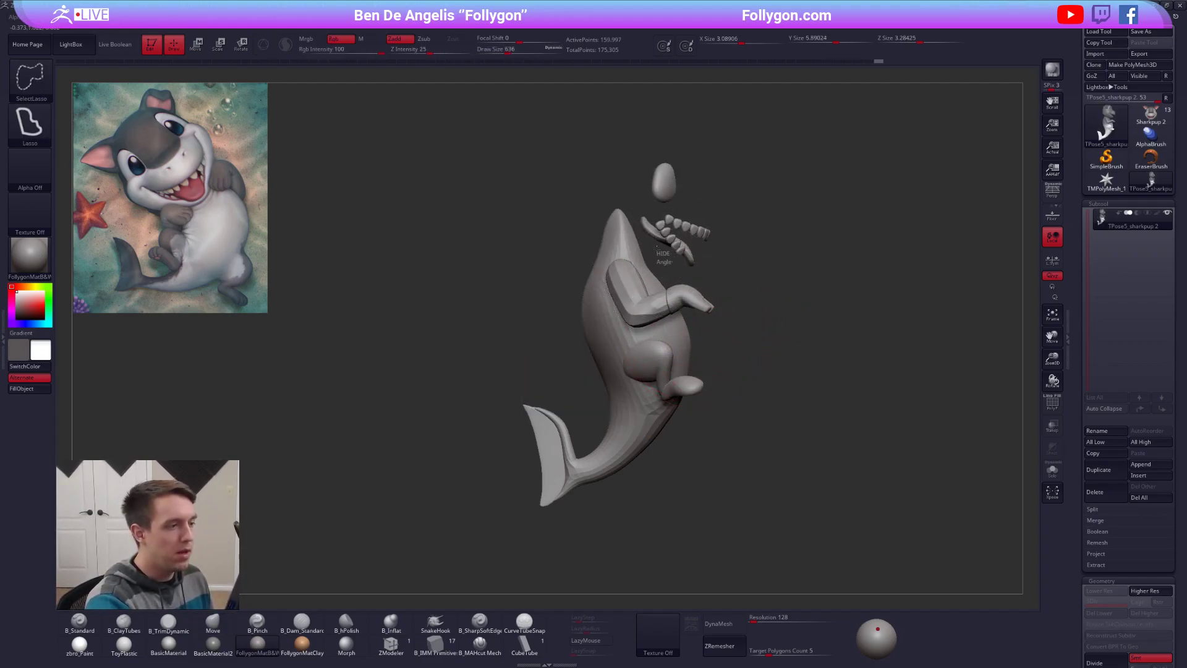
mouse_move(638, 233)
left_mouse_down("ctrl+alt+shift")
mouse_move(711, 154)
mouse_move(755, 266)
mouse_move(730, 276)
left_mouse_up("ctrl+alt+shift")
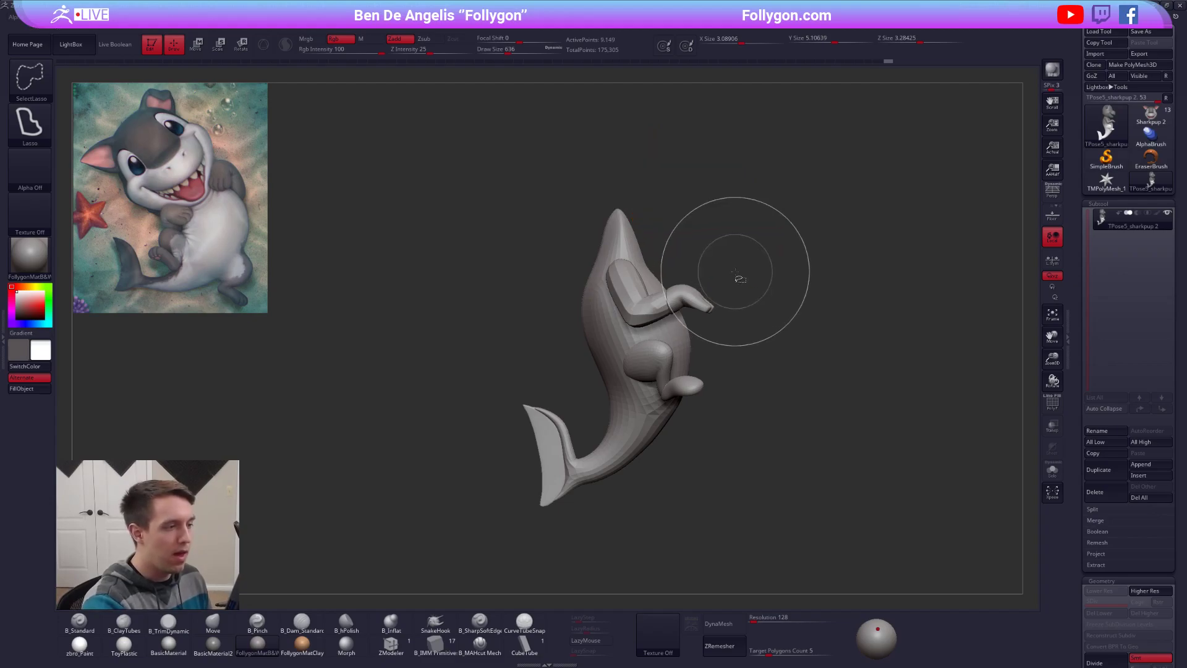
left_click(745, 281, "ctrl+shift")
Step: Move the unmasked body slightly forward under the head with Transpose Move, comparing before and after through undo and redo
key("w")
left_click_drag(672, 364, 672, 458)
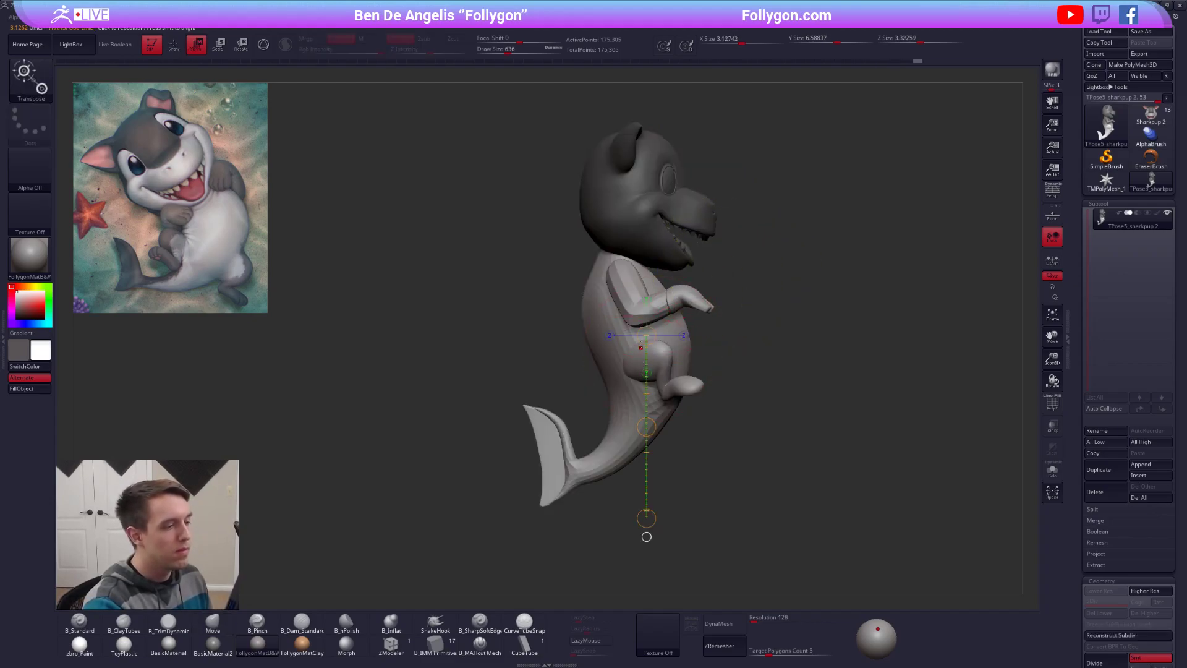
left_click_drag(672, 411, 681, 412)
key("ctrl+z")
key("ctrl+shift+z")
mouse_move(878, 519)
left_mouse_down()
mouse_move(810, 522)
mouse_move(798, 482)
left_mouse_up()
mouse_move(682, 483)
right_mouse_down("alt")
mouse_move(738, 485)
mouse_move(823, 445)
mouse_move(878, 359)
right_mouse_up("alt")
right_click_drag(890, 282, 763, 349, "alt")
key("q")
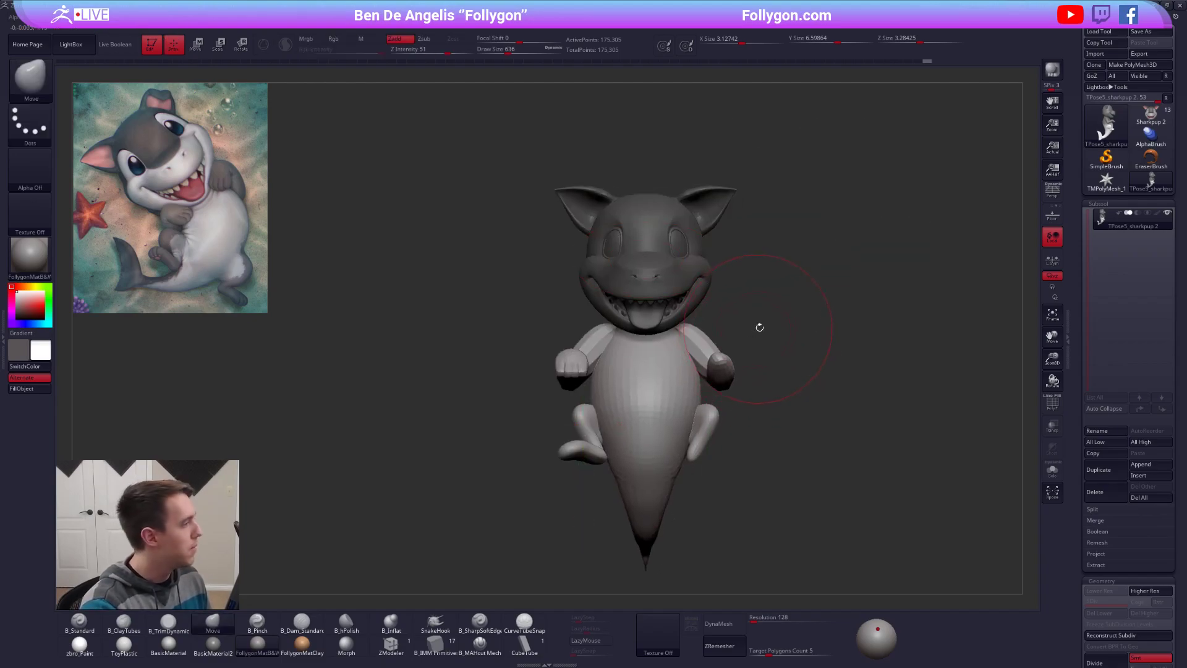
Step: Clear the mask and hide the body, arms, hands, legs and tail so only the head parts are visible
left_click_drag(768, 331, 796, 309, "ctrl")
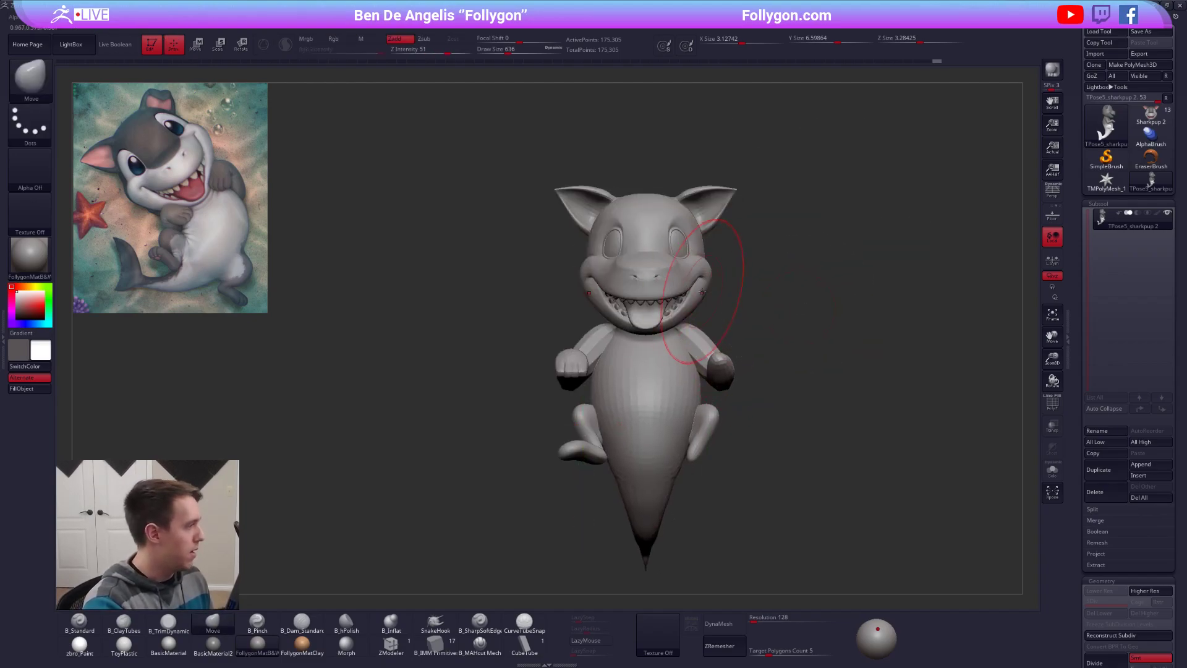
right_click_drag(681, 285, 681, 238, "ctrl")
left_click(682, 351, "ctrl+shift")
left_click_drag(721, 344, 747, 317, "ctrl+shift")
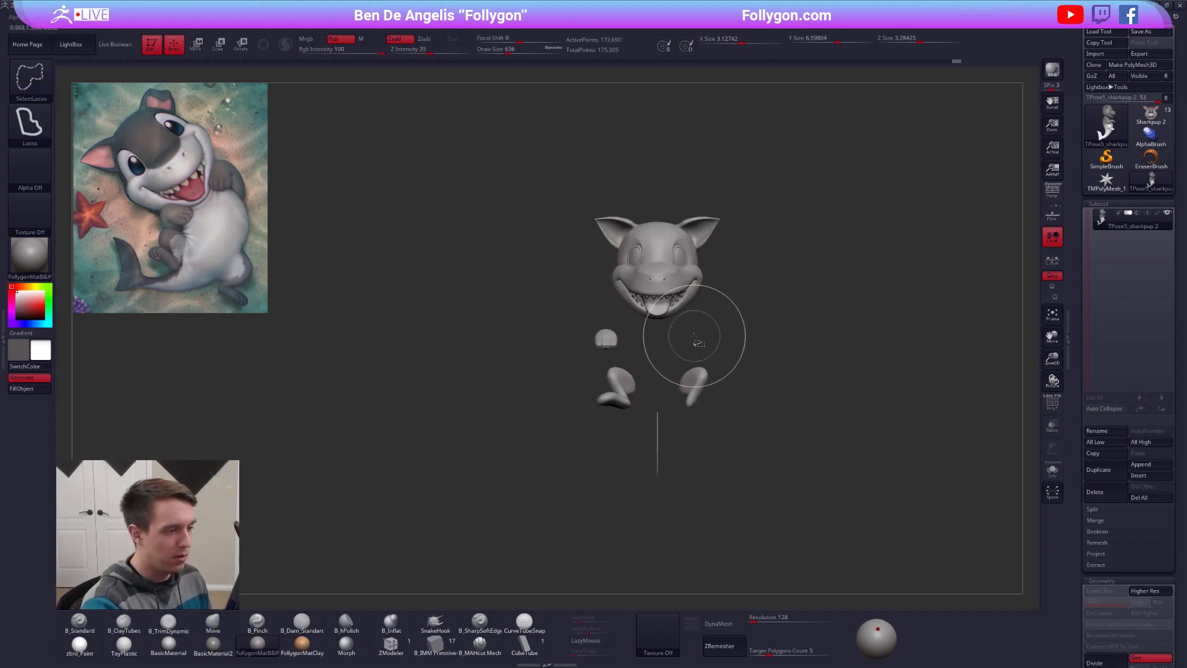
mouse_move(646, 335)
left_mouse_down("ctrl+alt+shift")
mouse_move(646, 442)
mouse_move(828, 351)
mouse_move(832, 364)
left_mouse_up("ctrl+alt+shift")
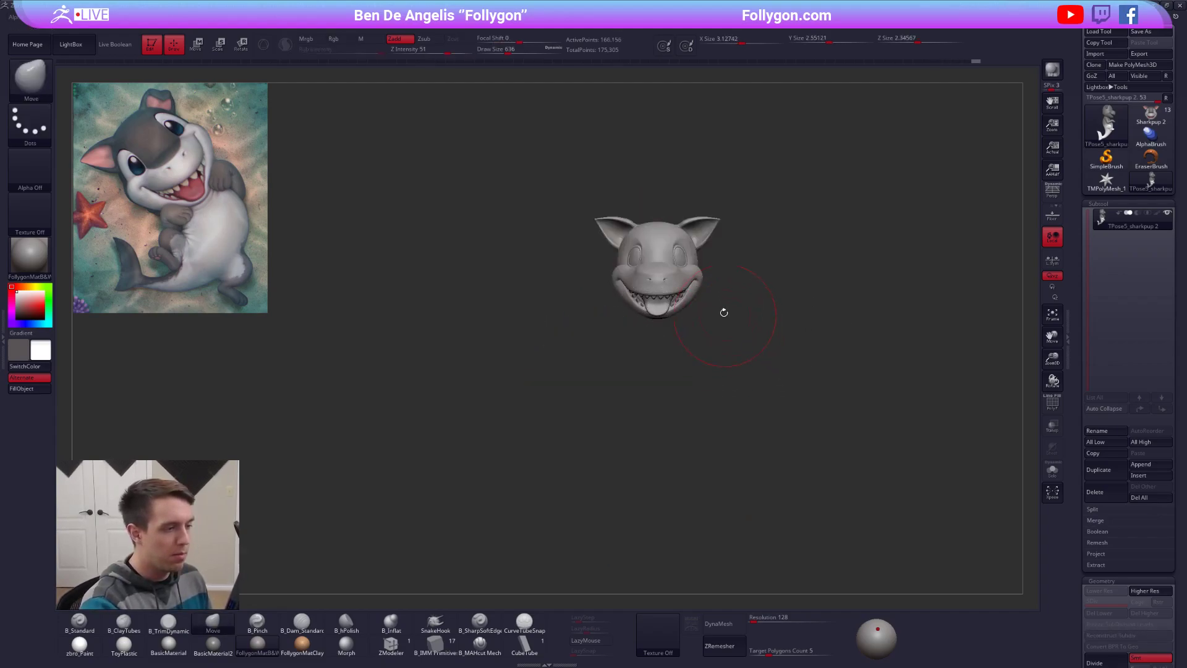
Step: Reveal the whole character with the body masked and enlarge the head slightly with Transpose Scale
left_click(750, 297, "ctrl+shift")
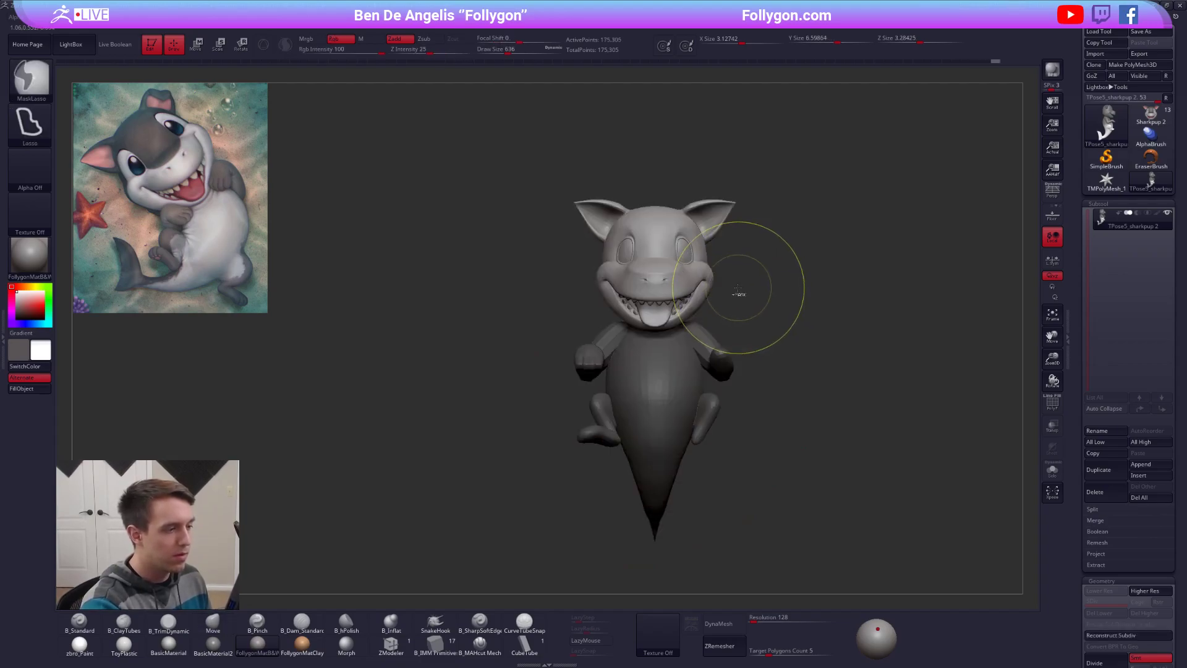
left_click_drag(749, 409, 773, 443)
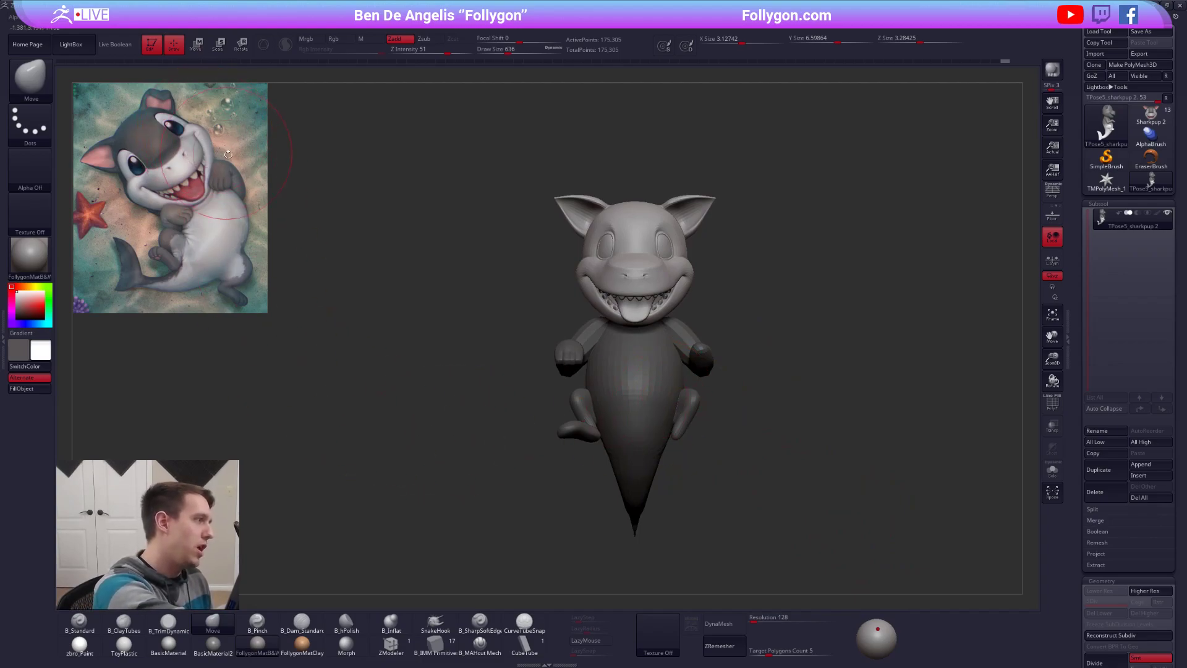
key("w")
mouse_move(611, 317)
left_mouse_down()
mouse_move(713, 464)
mouse_move(401, 285)
mouse_move(298, 257)
mouse_move(237, 326)
mouse_move(268, 306)
left_mouse_up()
key("q")
key("space")
key("e")
left_click_drag(645, 326, 741, 420)
left_click(747, 433)
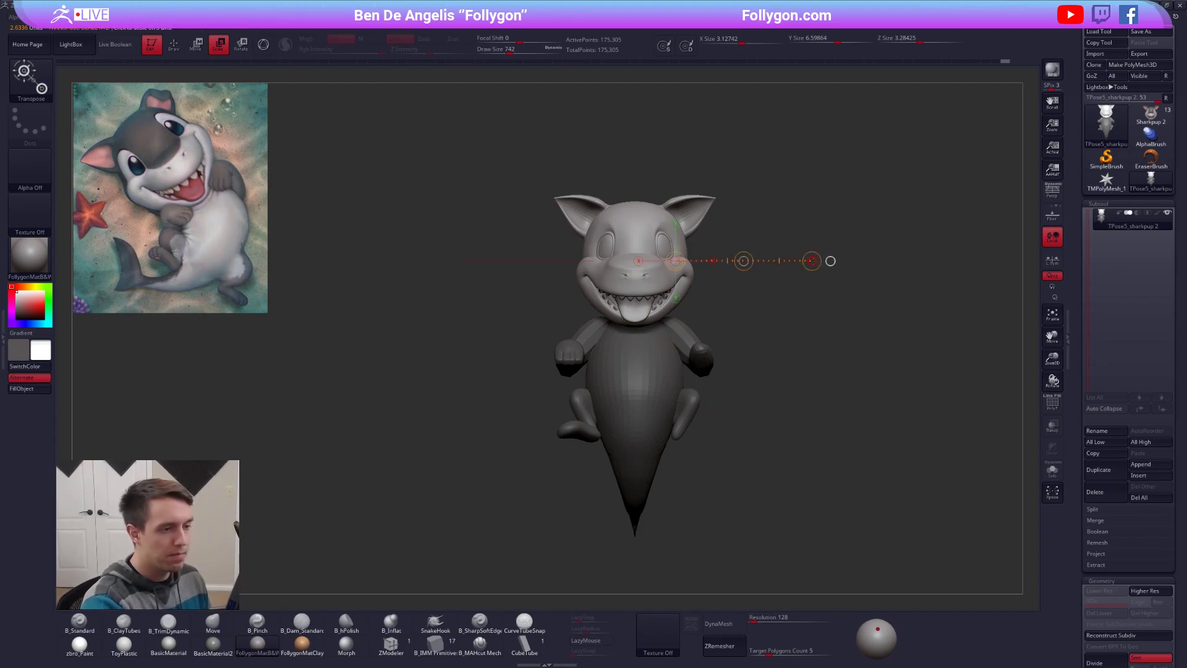
left_click_drag(825, 264, 855, 280)
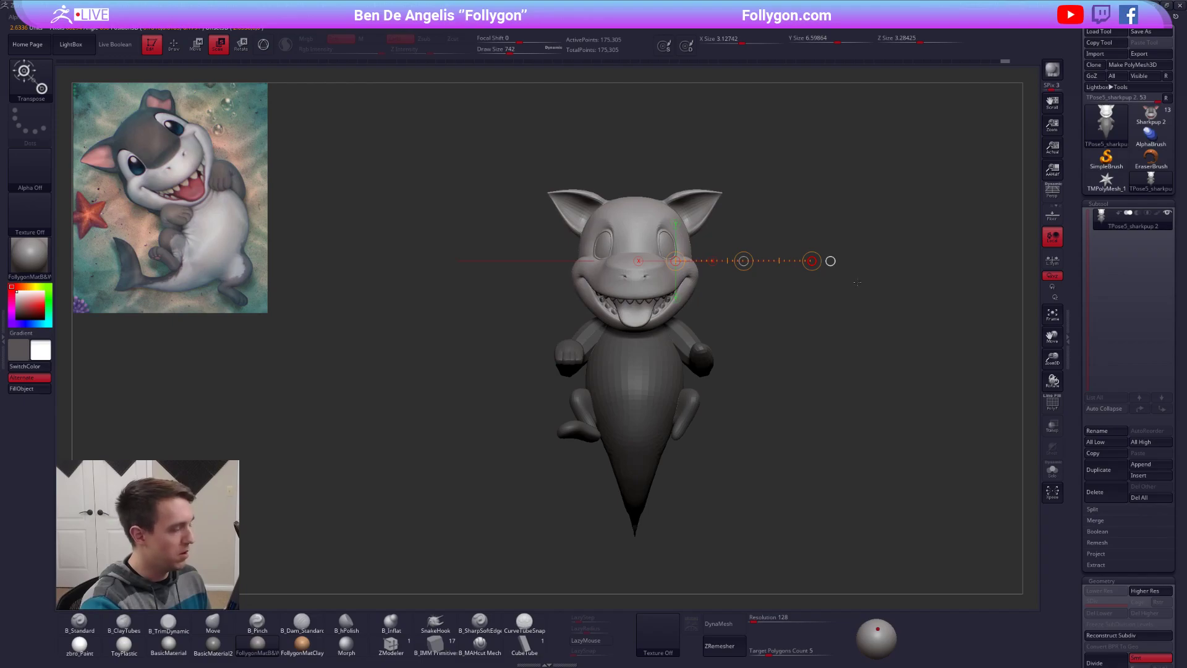
Step: Adjust the sides of the cheeks and jaw with the Move brush at varying sizes, keeping the body masked
mouse_move(852, 520)
left_mouse_down()
mouse_move(912, 518)
mouse_move(854, 512)
mouse_move(773, 401)
left_mouse_up()
key("q")
key("b")
key("m")
key("v")
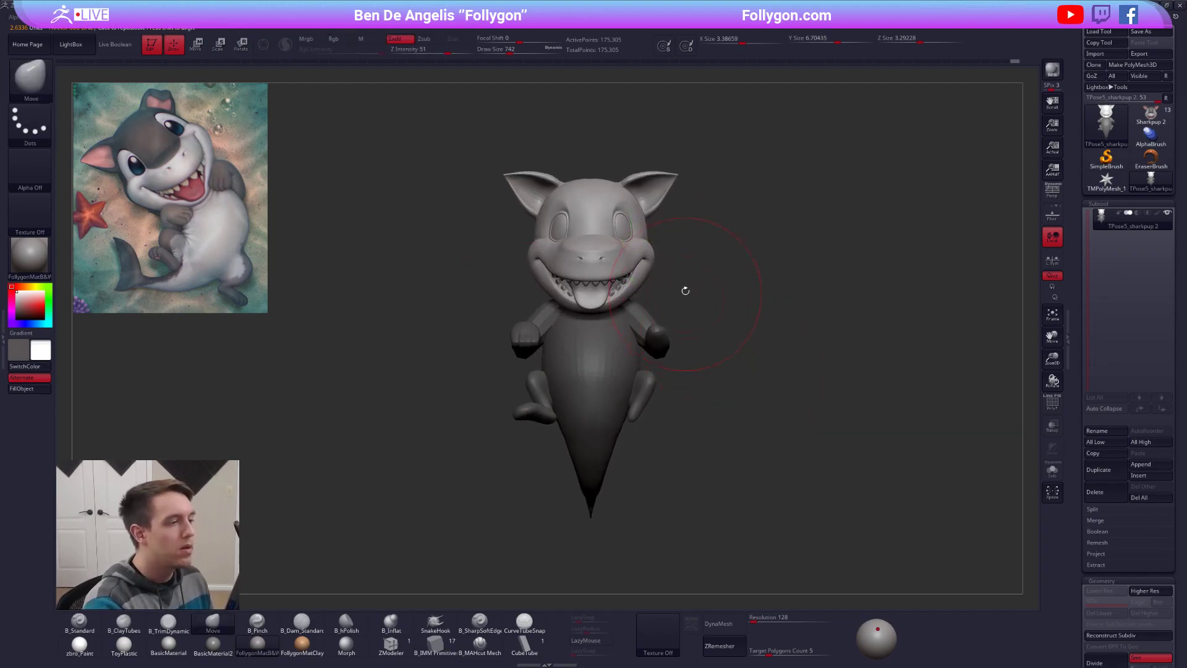
left_click_drag(671, 296, 682, 295)
key("space")
left_click_drag(766, 309, 850, 308)
key("space")
left_click_drag(658, 301, 649, 301)
left_click_drag(751, 272, 807, 278)
left_click_drag(754, 250, 739, 291, "alt")
Step: Smooth and reshape the lower back of the head around the neck with the Move brush, and clear the body mask
left_click_drag(364, 216, 483, 228, "shift")
left_click_drag(643, 321, 635, 313, "shift")
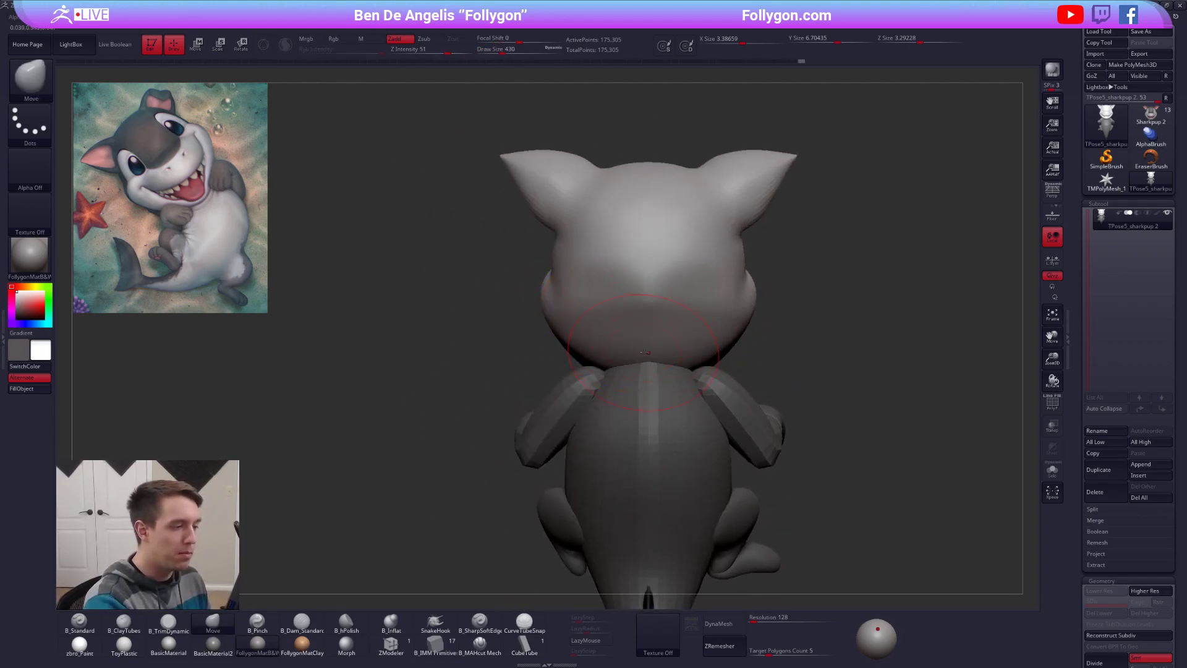
mouse_move(828, 297)
left_mouse_down()
mouse_move(661, 328)
mouse_move(673, 327)
mouse_move(666, 355)
left_mouse_up()
key("space")
key("space")
mouse_move(711, 358)
left_mouse_down()
mouse_move(668, 363)
mouse_move(664, 338)
mouse_move(641, 348)
mouse_move(677, 338)
left_mouse_up()
key("space")
key("space")
mouse_move(679, 338)
right_mouse_down()
mouse_move(729, 355)
mouse_move(731, 334)
right_mouse_up()
key("space")
left_click_drag(739, 340, 724, 341)
mouse_move(724, 344)
right_mouse_down()
mouse_move(752, 361)
mouse_move(637, 398)
mouse_move(676, 411)
mouse_move(658, 445)
right_mouse_up()
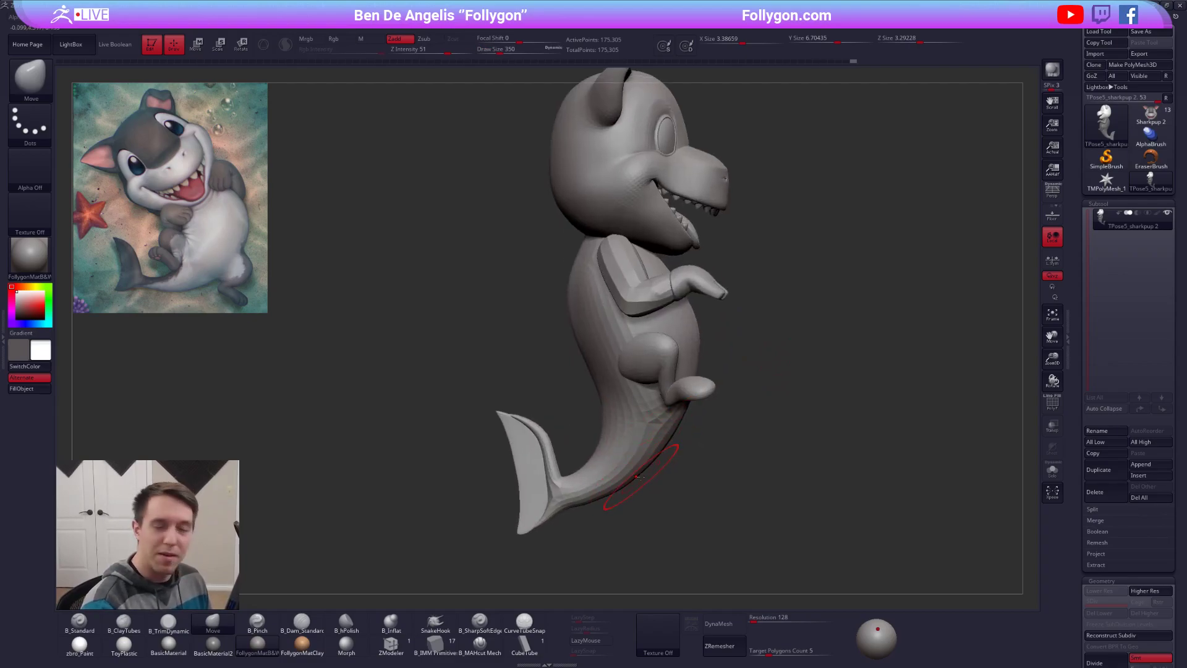
Step: Transfer the T-pose mesh changes back to the original SubTools
right_click_drag(849, 526, 782, 541)
right_click_drag(732, 314, 759, 320, "alt")
key("ctrl+shift+f")
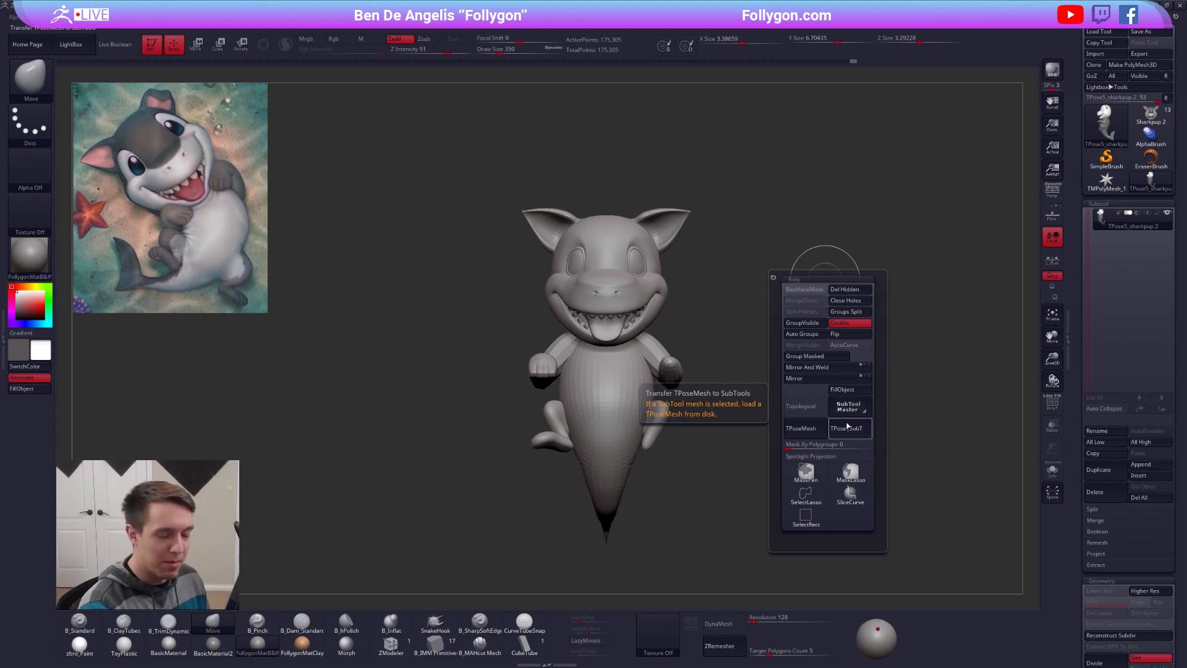
left_click(850, 430)
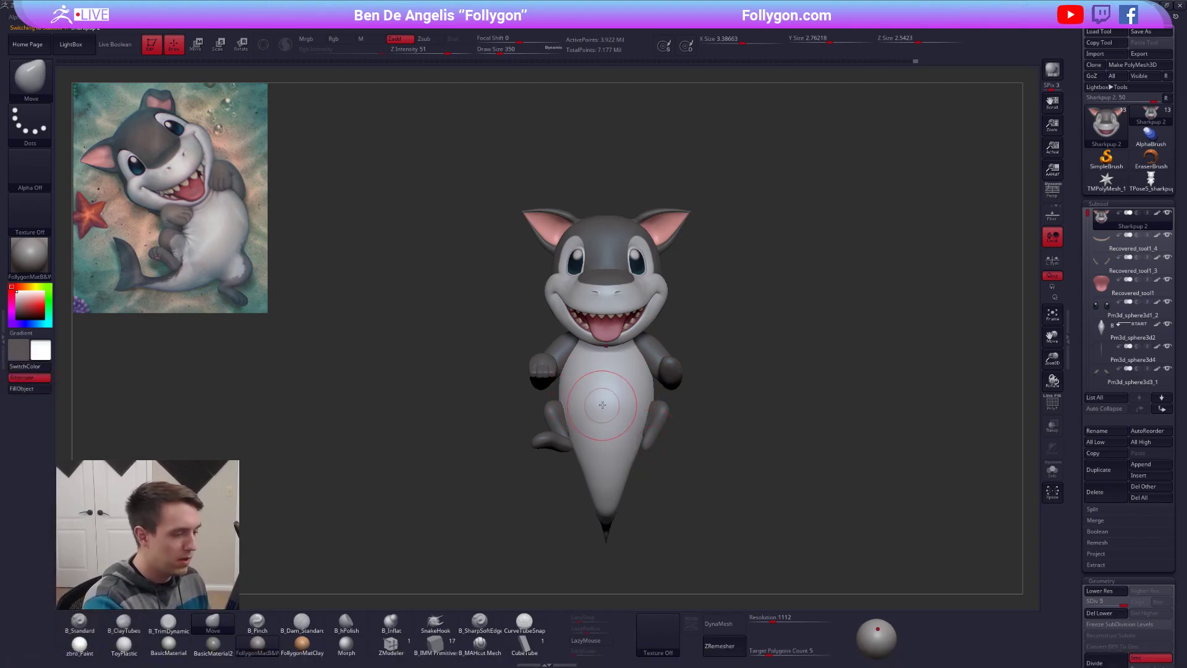
Step: Try to reshape the side of the torso with a large Move brush and undo the change
key("space")
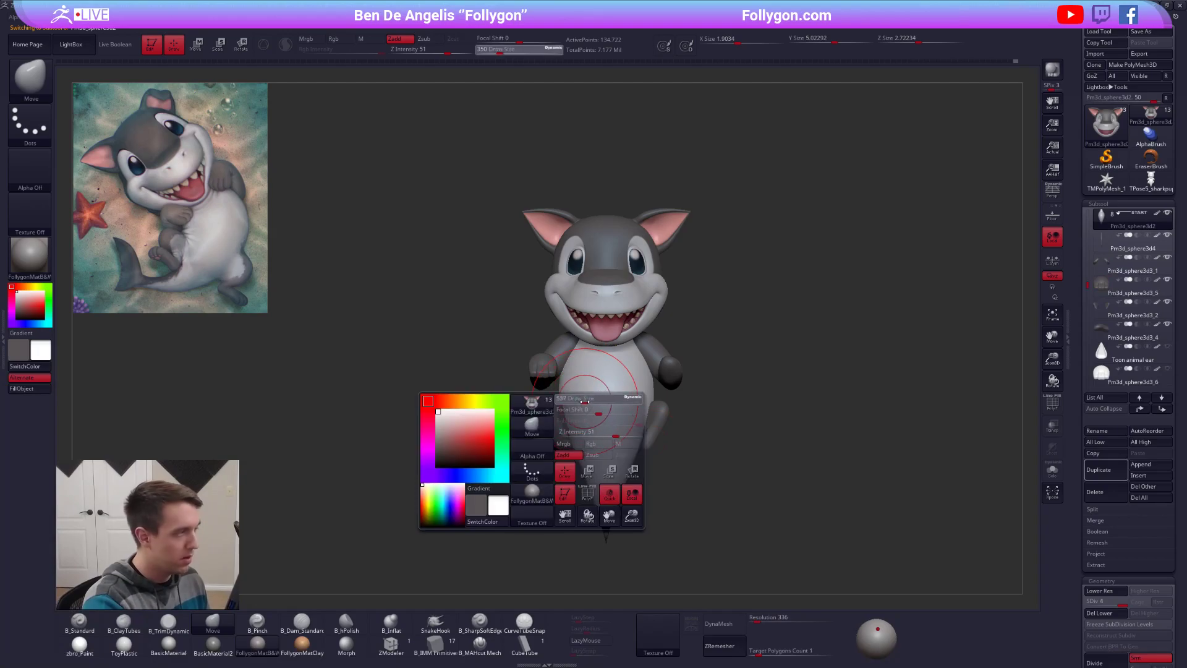
key("space")
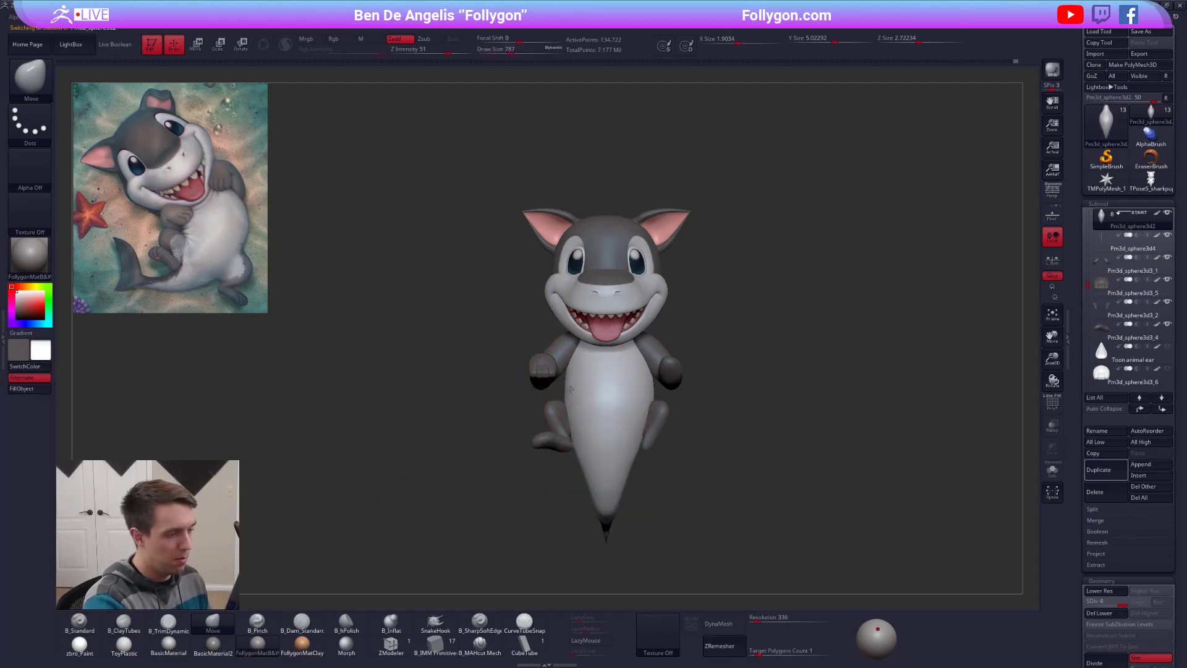
left_click_drag(650, 398, 665, 396)
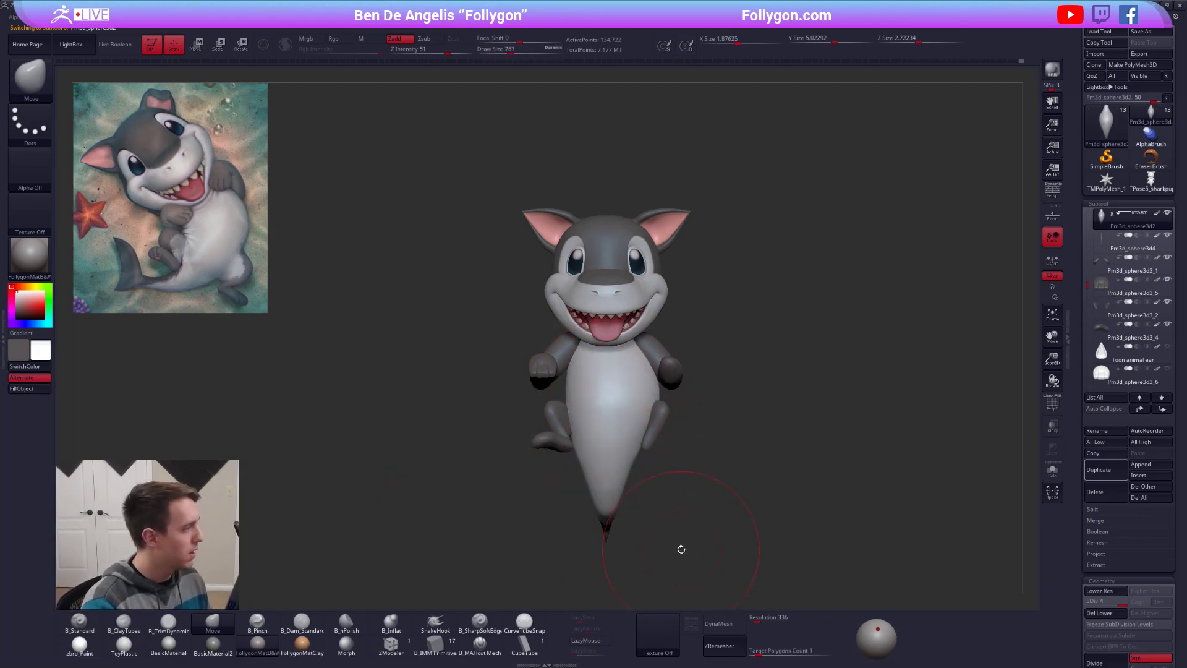
key("ctrl+z")
key("space")
left_click(635, 405)
mouse_move(620, 403)
right_mouse_down()
mouse_move(669, 404)
mouse_move(618, 396)
right_mouse_up()
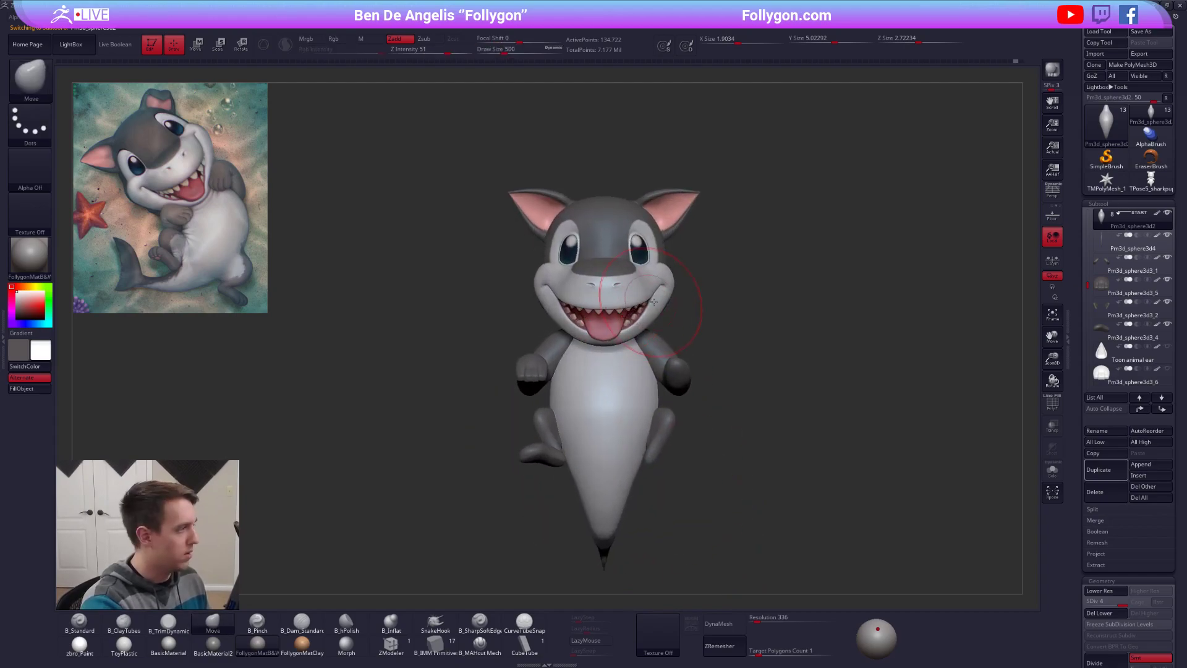
key("bracketleft")
key("bracketleft")
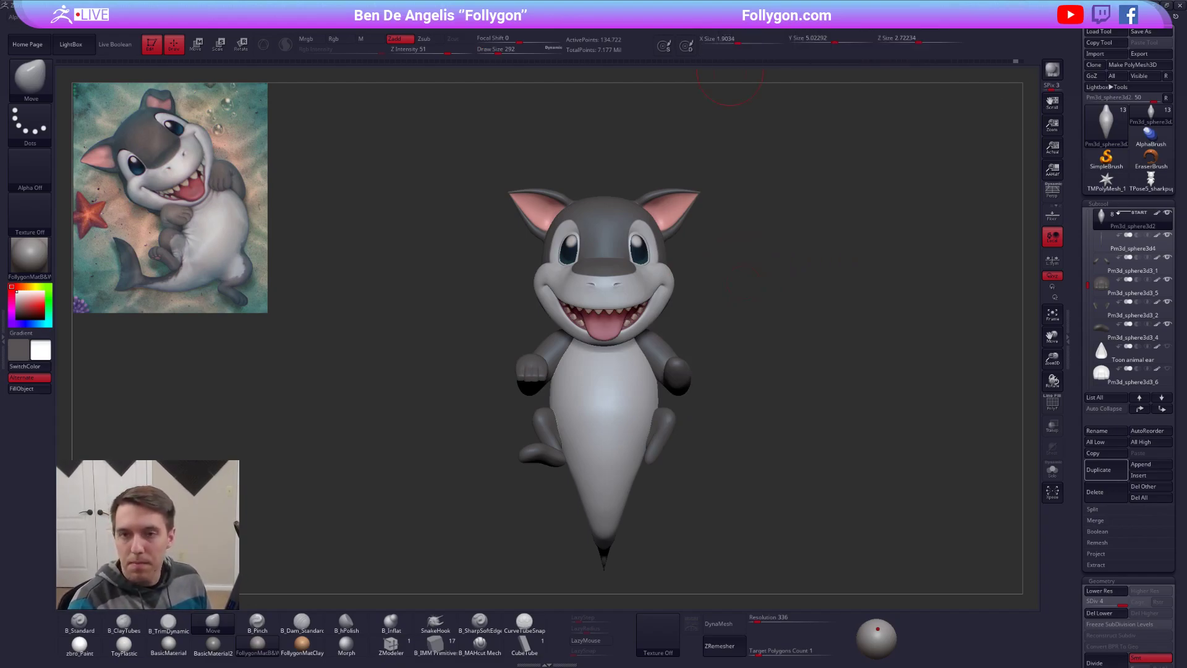
right_click_drag(821, 225, 828, 125, "alt")
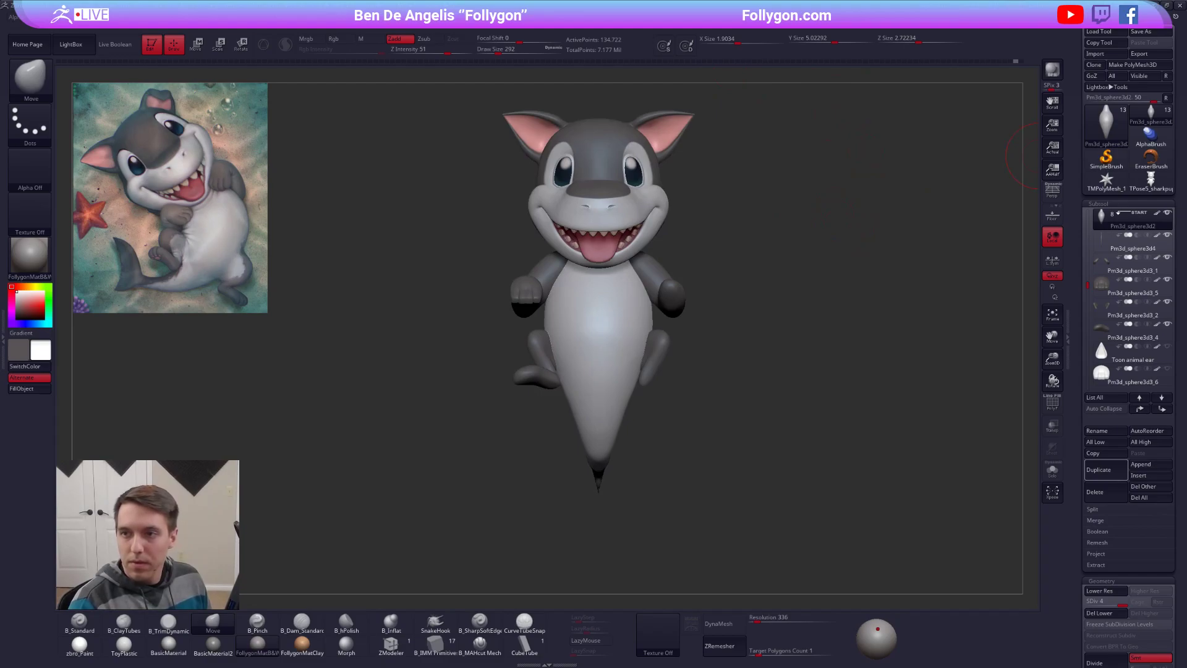
key("ctrl+space")
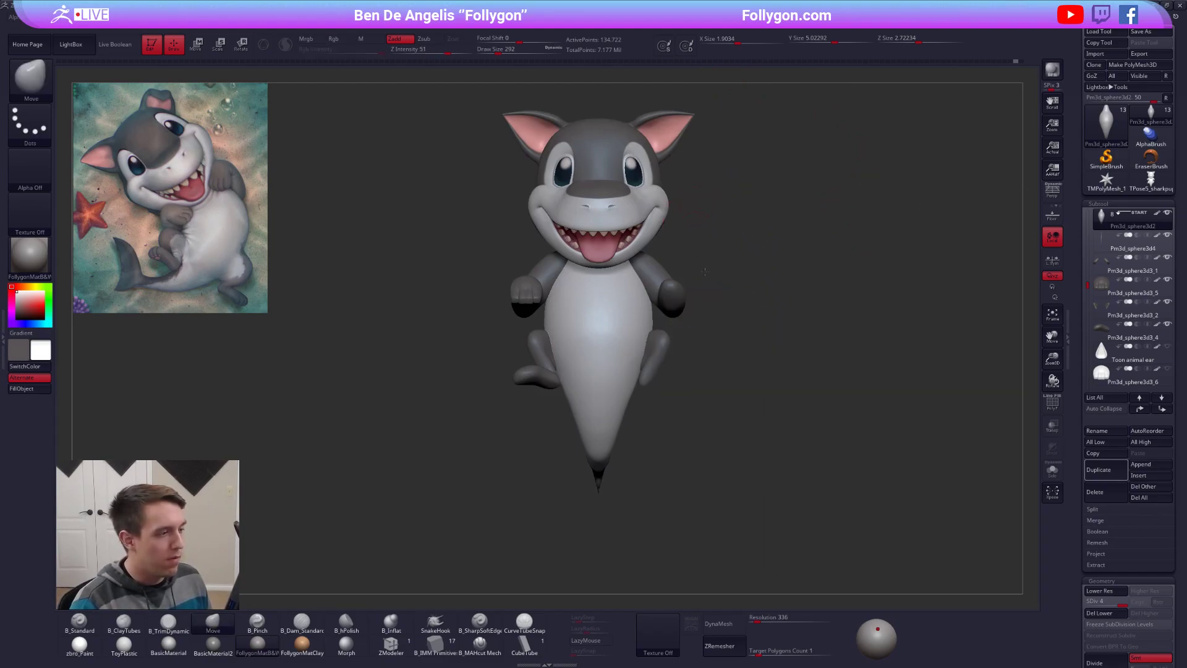
right_click_drag(784, 248, 799, 301, "alt")
Step: Select the head SubTool, isolate it and adjust the muzzle with the Move brush
left_click(638, 263, "alt")
right_click_drag(638, 263, 723, 371, "alt")
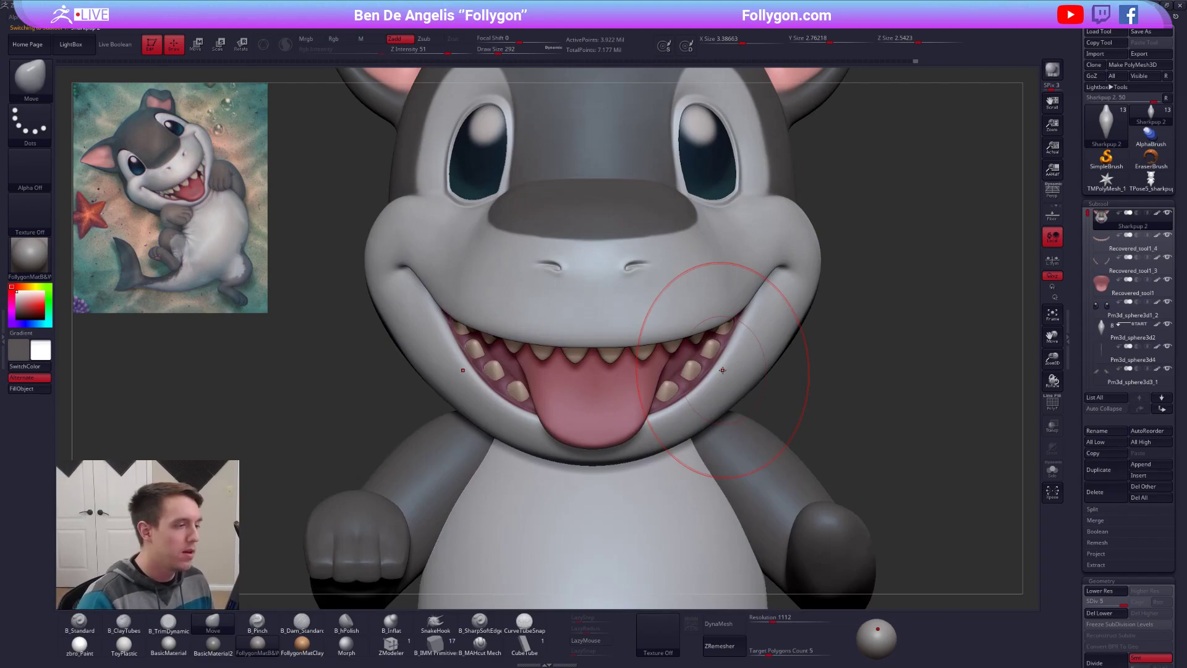
key("alt+s")
key("space")
left_click_drag(609, 286, 601, 287)
right_click_drag(630, 299, 551, 313, "shift")
key("space")
left_click_drag(628, 306, 621, 297)
Step: Lower the head to subdivision level 2 and soften the muzzle above the upper lip with ClayTubes and Smooth
key("shift+d")
key("shift+d")
key("shift+d")
mouse_move(619, 297)
right_mouse_down()
mouse_move(593, 294)
mouse_move(569, 314)
mouse_move(606, 324)
right_mouse_up()
key("2")
key("space")
left_click_drag(583, 306, 570, 316)
right_click_drag(565, 300, 580, 313)
left_click_drag(580, 315, 578, 326, "shift")
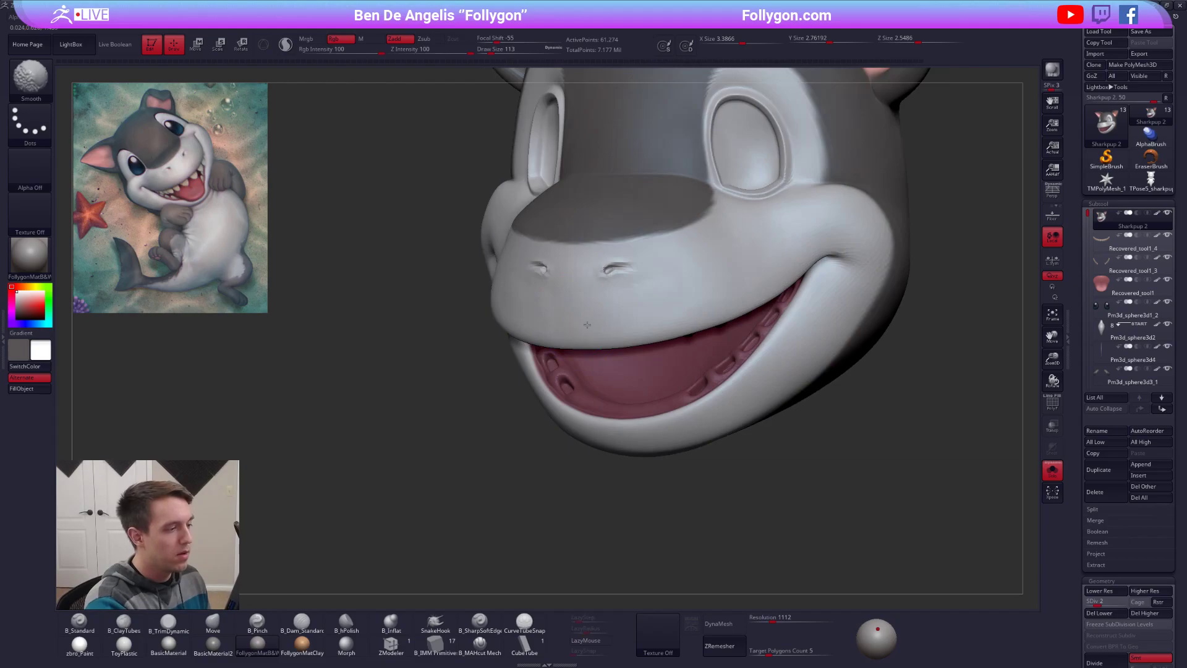
Step: Refine the muzzle surface beside the nostrils with the TrimDynamic, ClayTubes and Smooth brushes
mouse_move(649, 305)
right_mouse_down()
mouse_move(628, 280)
mouse_move(644, 287)
right_mouse_up()
key("space")
key("3")
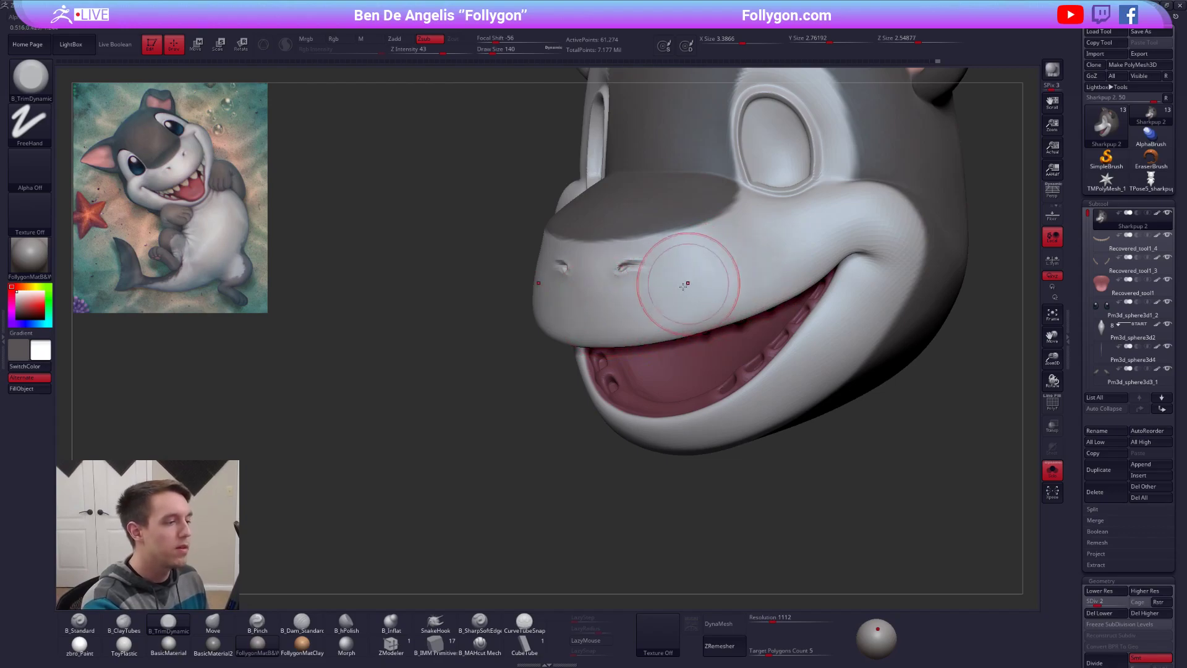
mouse_move(789, 258)
right_mouse_down("alt")
mouse_move(730, 290)
mouse_move(679, 355)
right_mouse_up("alt")
key("2")
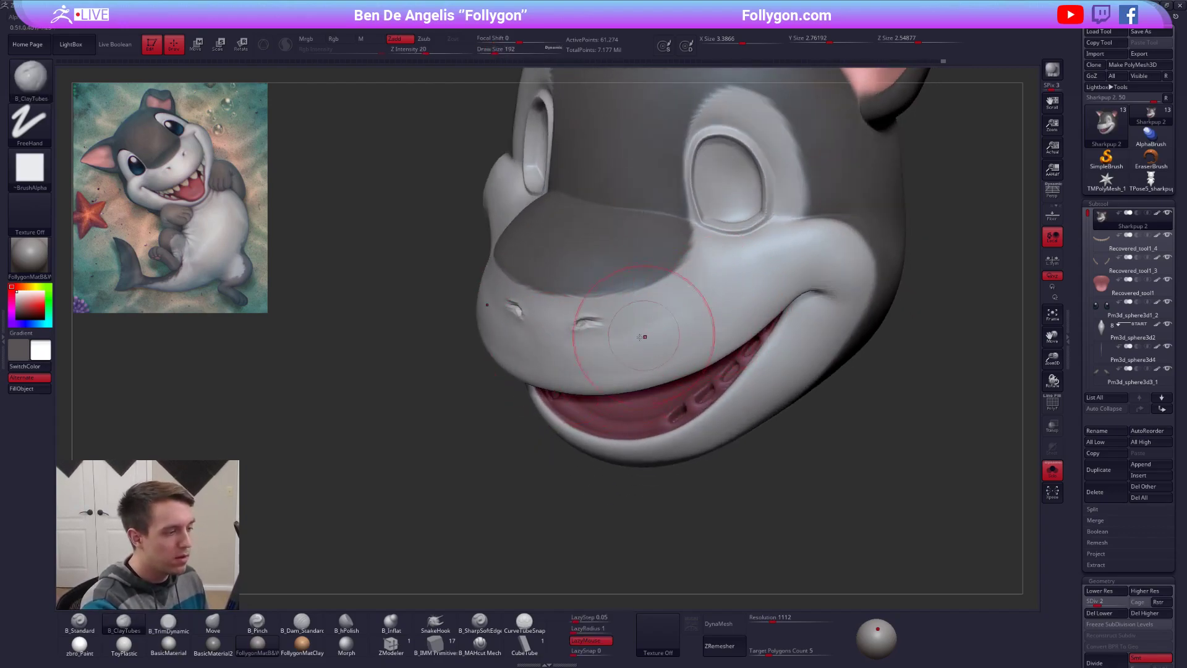
right_click_drag(560, 343, 575, 334)
key("shift")
left_click_drag(601, 360, 624, 353, "shift")
right_click_drag(742, 329, 677, 331)
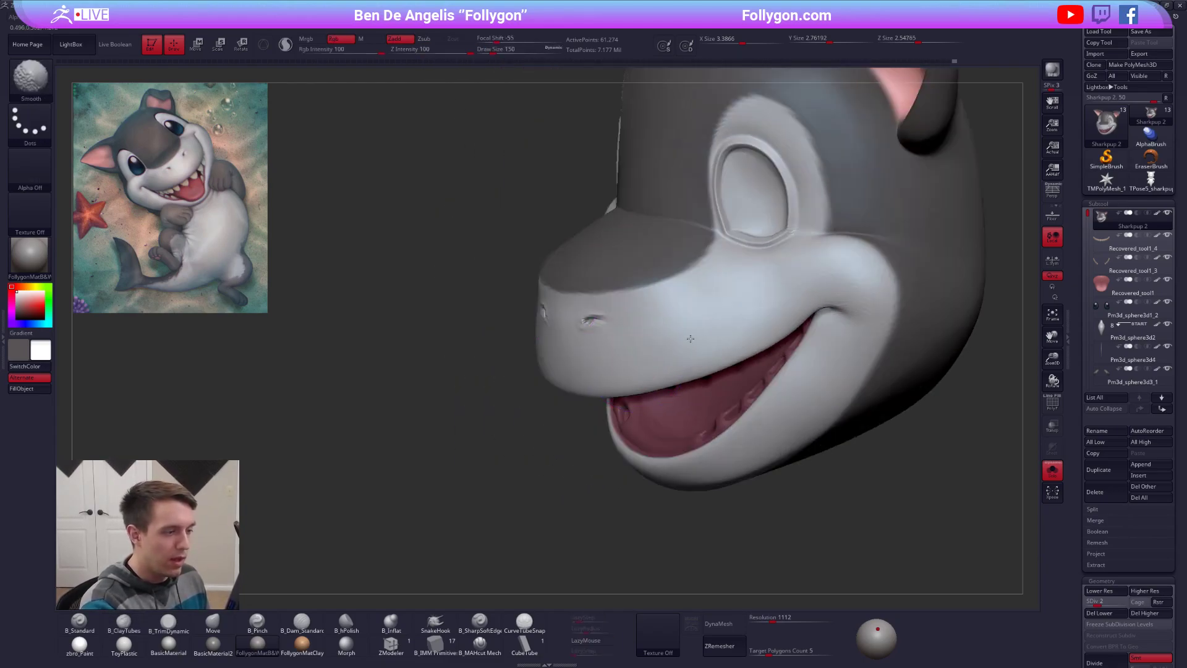
Step: Smooth the side of the muzzle above the mouth and compare it with all the other parts shown
key("space")
left_click(646, 356)
left_click_drag(748, 314, 636, 321, "shift")
key("space")
left_click(694, 316)
mouse_move(686, 329)
right_mouse_down()
mouse_move(711, 337)
mouse_move(683, 311)
mouse_move(801, 341)
right_mouse_up()
key("alt+s")
right_click_drag(686, 257, 679, 297, "ctrl")
mouse_move(758, 308)
right_mouse_down("ctrl")
mouse_move(803, 384)
mouse_move(726, 363)
mouse_move(674, 329)
mouse_move(655, 346)
right_mouse_up("ctrl")
Step: Isolate the head at subdivision level 3 and smooth the cheek and lower jaw, checking the mesh with PolyFrame
key("alt+s")
key("shift+f")
key("shift+f")
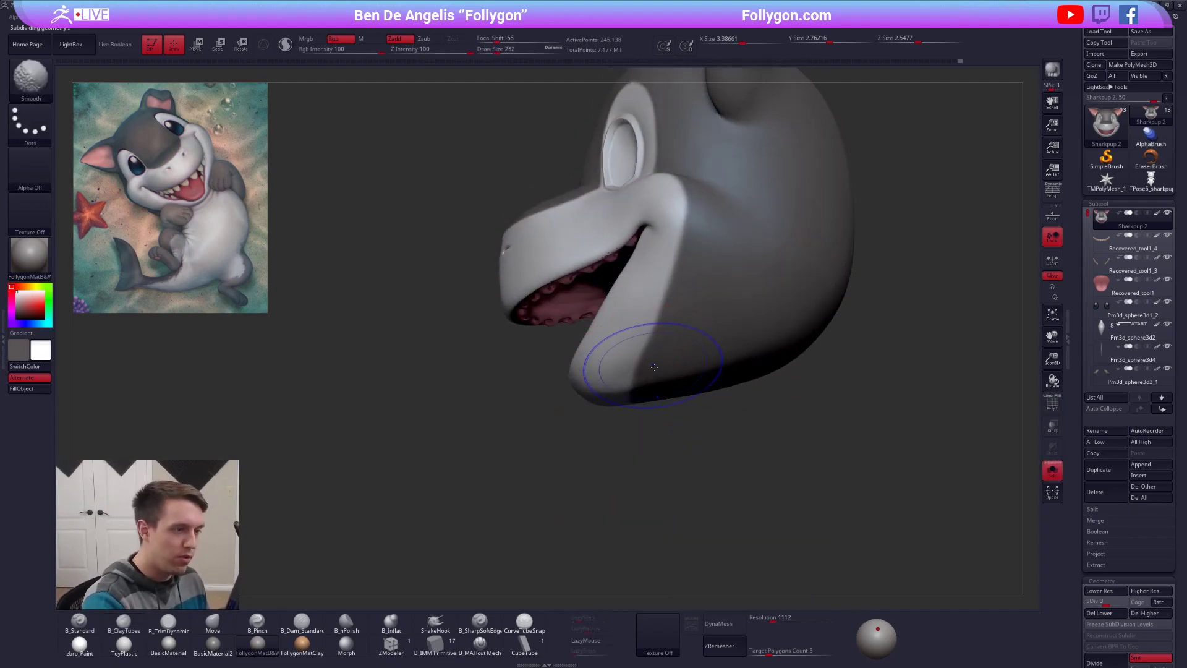
key("shift+f")
key("shift+f")
key("space")
left_click_drag(685, 348, 683, 347)
mouse_move(684, 396)
right_mouse_down()
mouse_move(682, 362)
mouse_move(660, 350)
right_mouse_up()
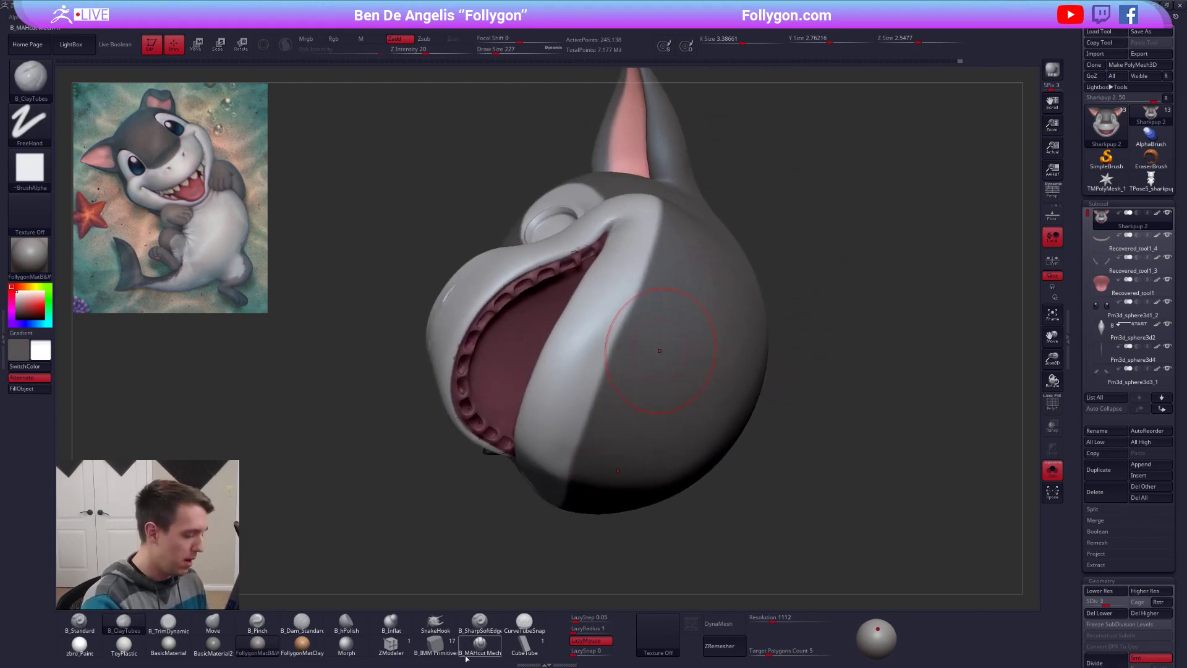
Step: Carve a soft crease behind the mouth corner and down the cheek with the MAHcut Mech brush
left_click(485, 648)
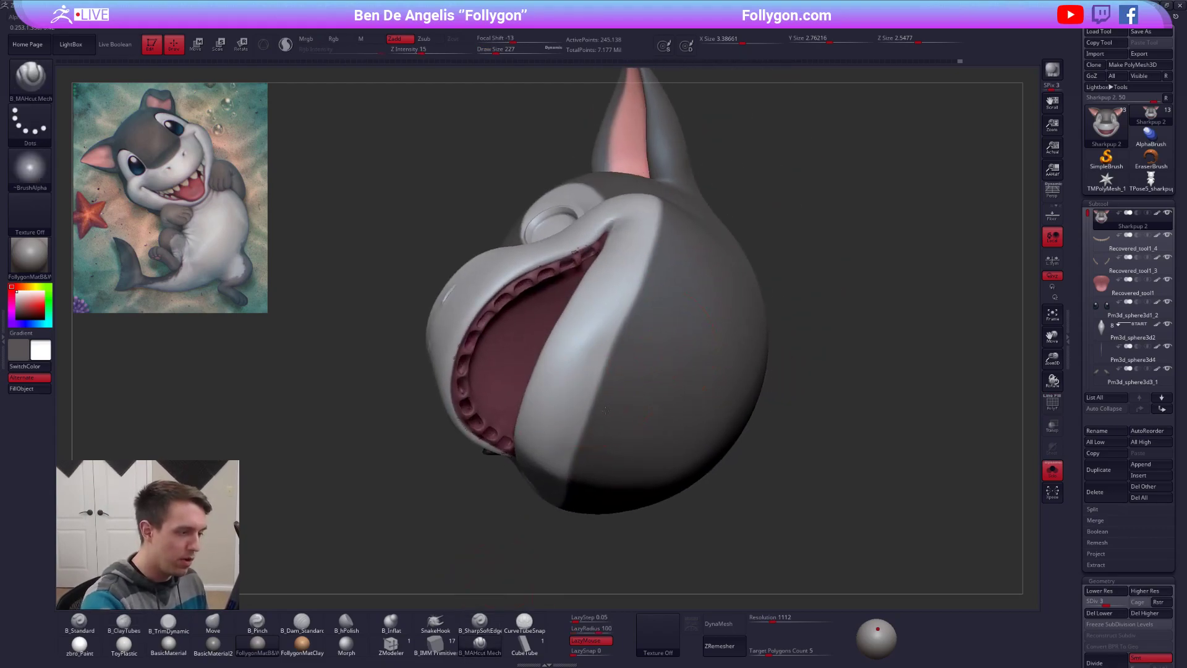
right_click_drag(605, 411, 601, 459, "alt")
right_click_drag(655, 297, 646, 337)
key("space")
left_click_drag(647, 337, 645, 337)
mouse_move(698, 247)
right_mouse_down()
mouse_move(723, 224)
mouse_move(715, 211)
mouse_move(710, 241)
right_mouse_up()
key("shift+f")
key("shift+f")
right_click_drag(644, 365, 740, 268)
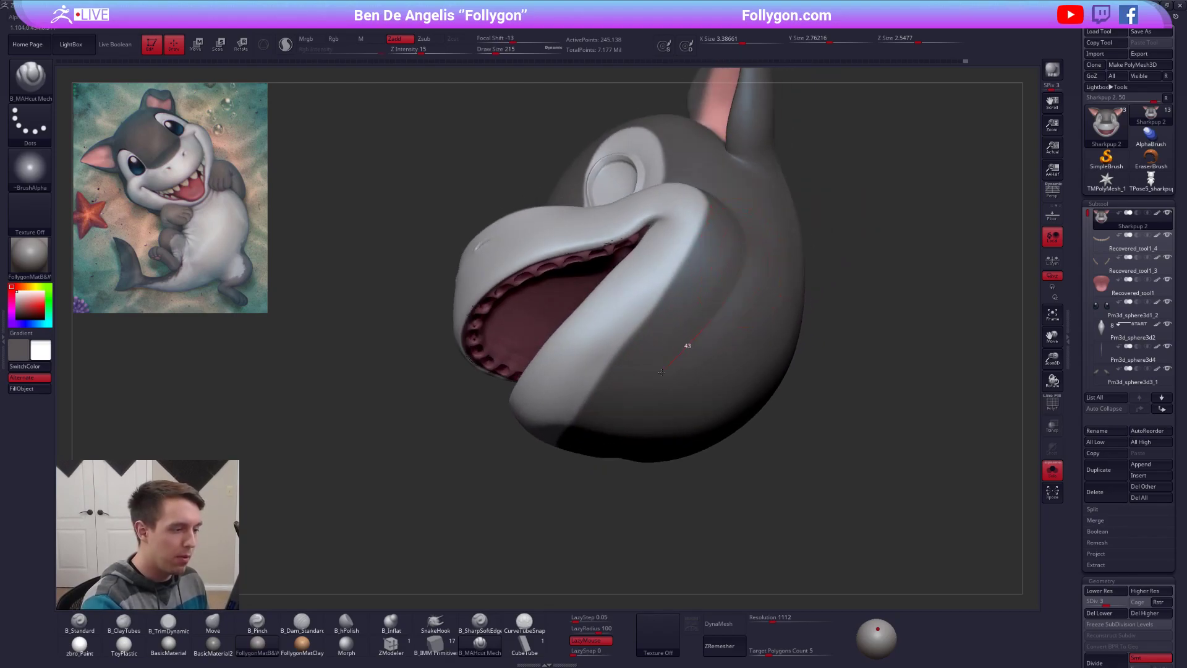
Step: Show all parts again and soften the new cheek crease with the Smooth brush
mouse_move(600, 441)
right_mouse_down()
mouse_move(619, 402)
mouse_move(604, 443)
mouse_move(631, 405)
mouse_move(659, 402)
mouse_move(607, 433)
right_mouse_up()
key("shift+f")
key("shift+f")
key("alt+s")
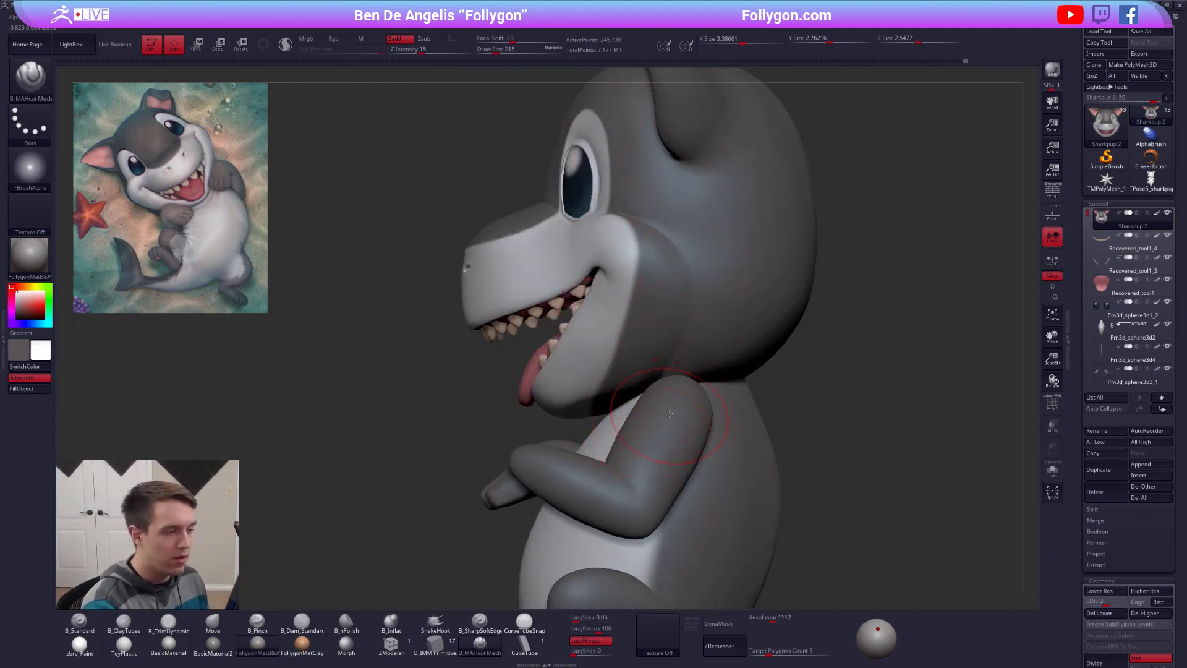
key("space")
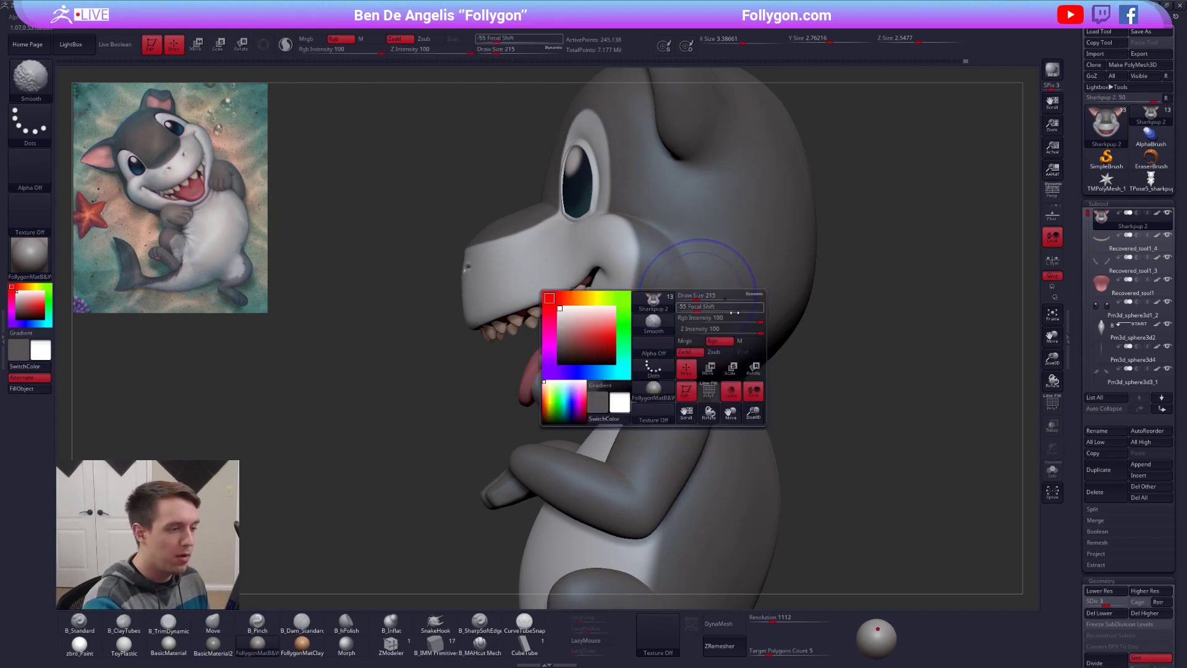
key("shift")
key("space")
left_click(724, 343)
Step: Extend the crease behind the cheek on the isolated head with MAHcut Mech, varying the brush size
mouse_move(711, 340)
right_mouse_down("alt")
mouse_move(636, 336)
mouse_move(643, 290)
mouse_move(672, 336)
mouse_move(637, 334)
mouse_move(645, 290)
right_mouse_up("alt")
key("bracketleft")
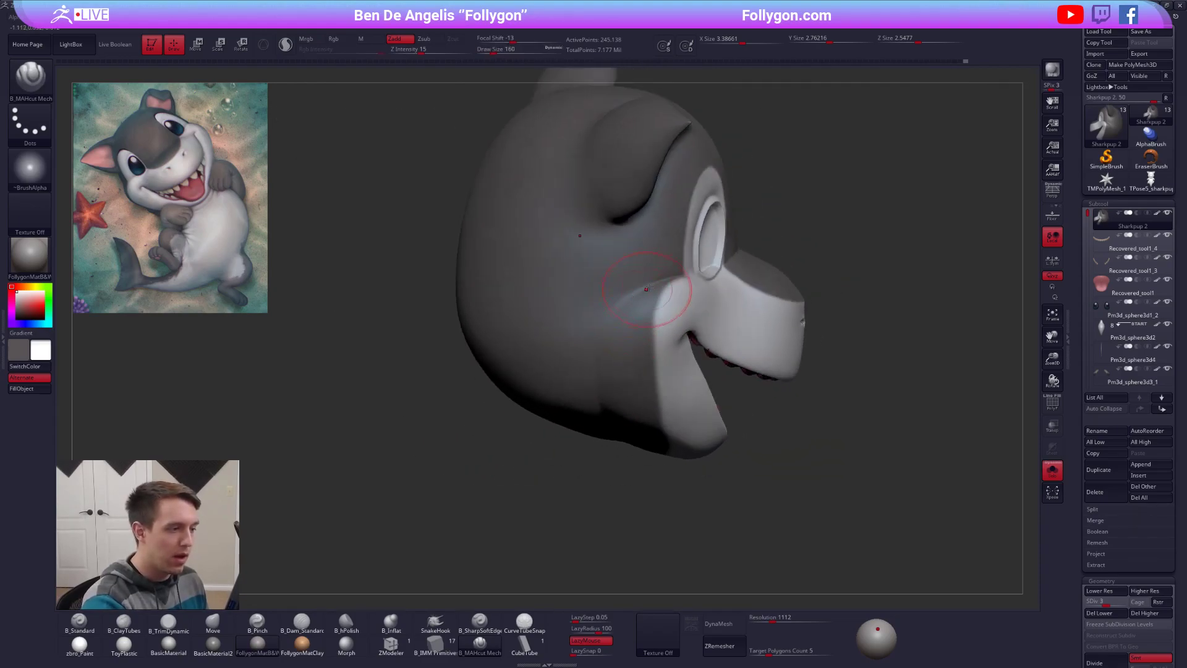
right_click_drag(599, 436, 604, 297)
key("bracketright")
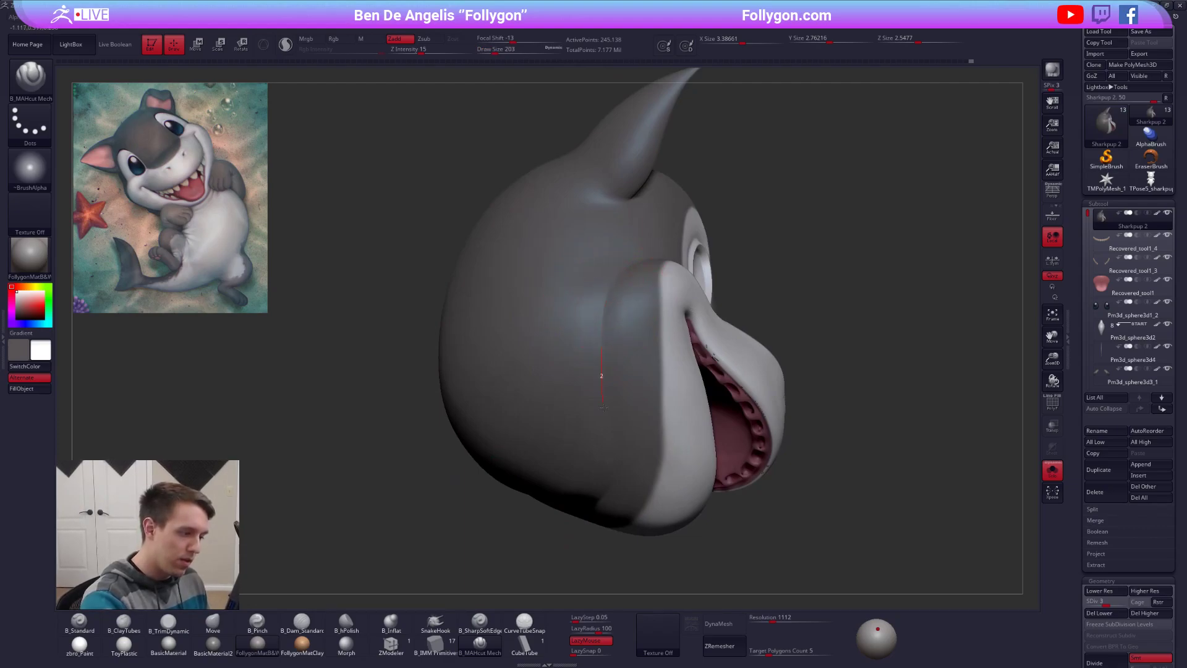
mouse_move(554, 539)
right_mouse_down()
mouse_move(661, 390)
mouse_move(708, 395)
mouse_move(666, 410)
mouse_move(748, 480)
mouse_move(712, 487)
mouse_move(738, 483)
right_mouse_up()
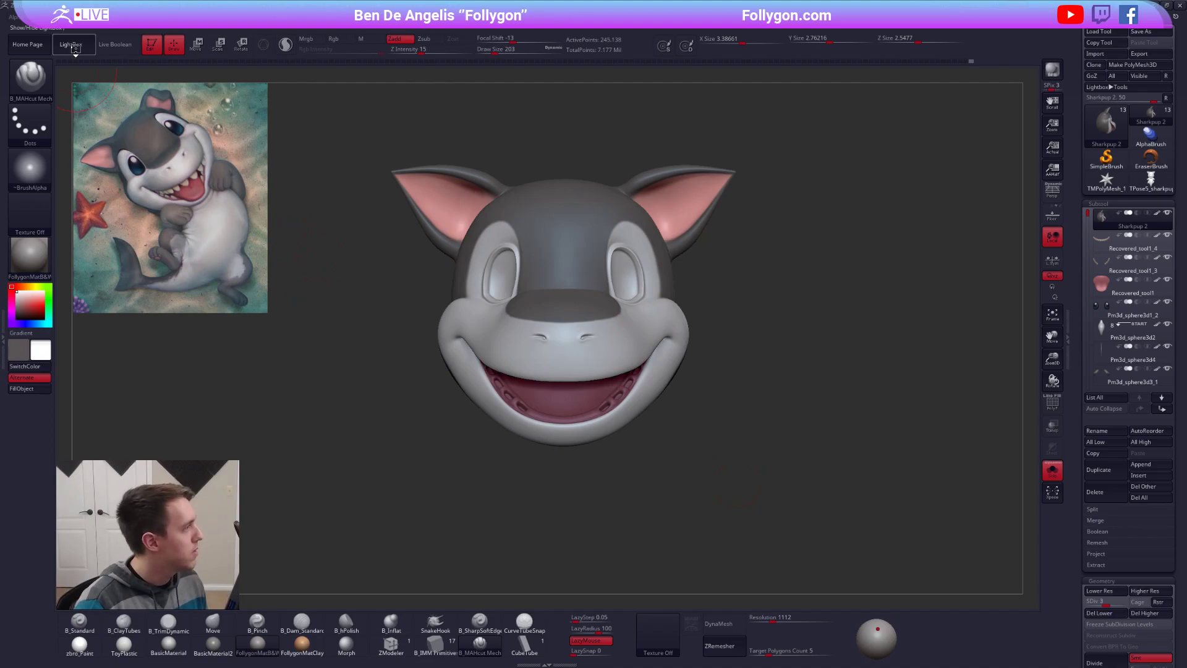
Step: Load the Follygon_Female head from LightBox and turn on perspective for a three-quarter view of the face
left_click(70, 44)
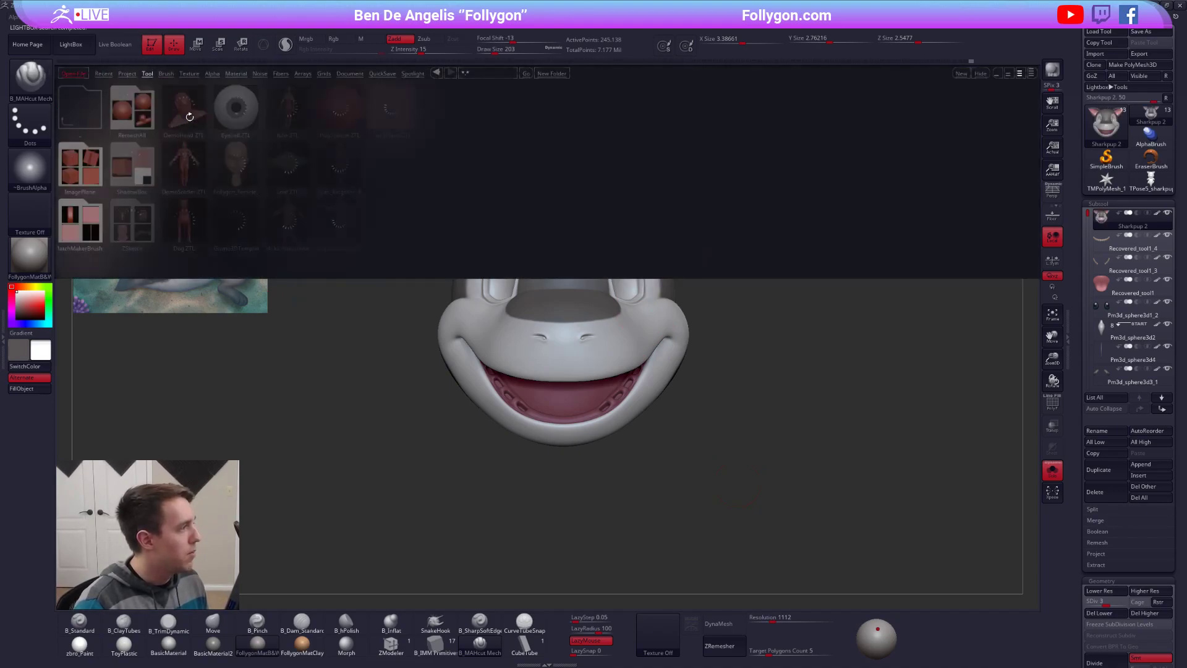
double_click(237, 167)
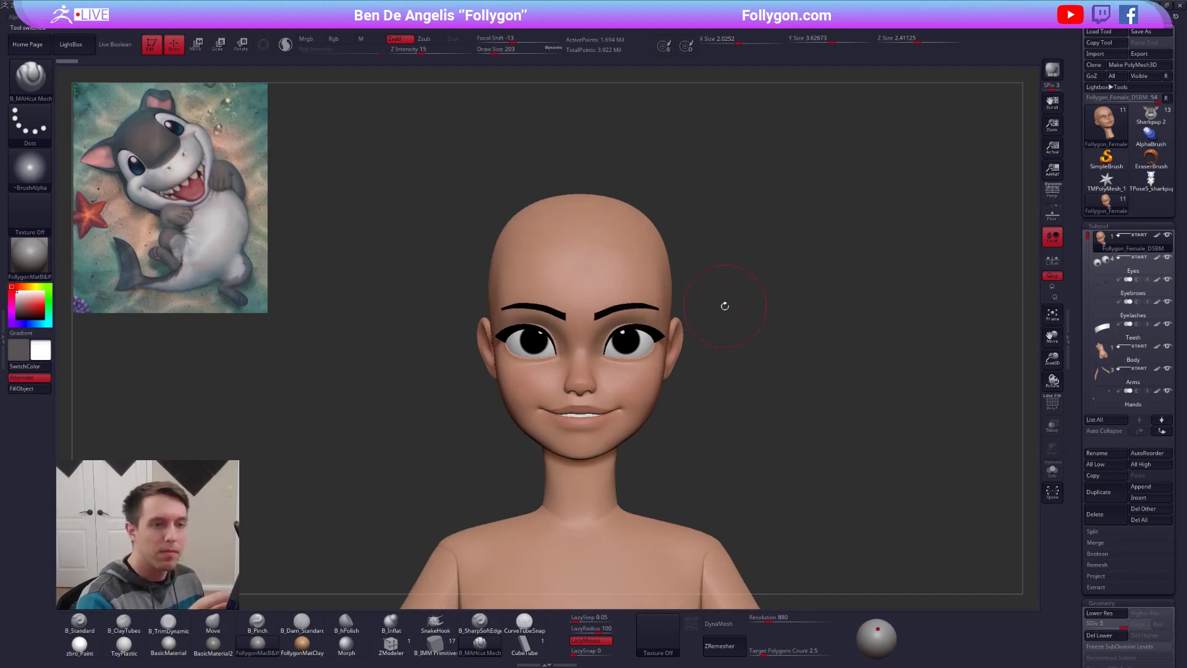
left_click(1050, 198)
right_click_drag(878, 282, 717, 303)
right_click_drag(572, 325, 670, 288, "alt")
Step: Examine the female face in a close three-quarter view, with and without the eyes, brows and lashes
key("shift+s")
right_click_drag(604, 339, 614, 341, "alt")
right_click_drag(614, 341, 610, 368, "ctrl")
key("5")
key("shift+s")
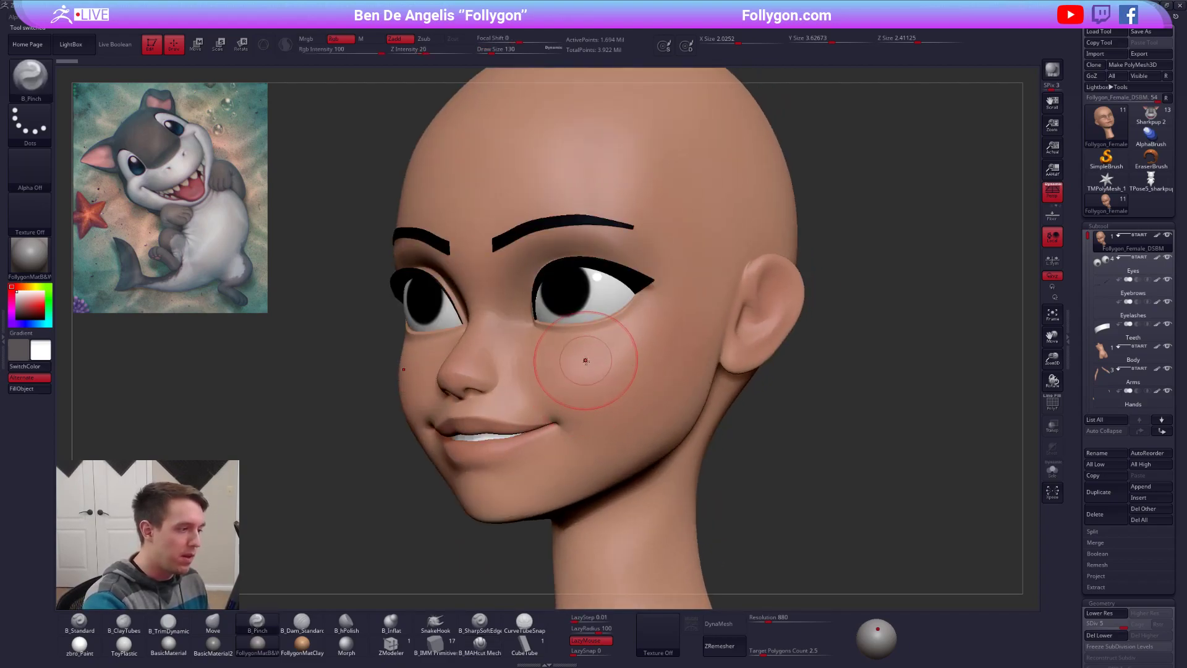
right_click(475, 375)
right_click_drag(478, 358, 524, 351)
key("shift+s")
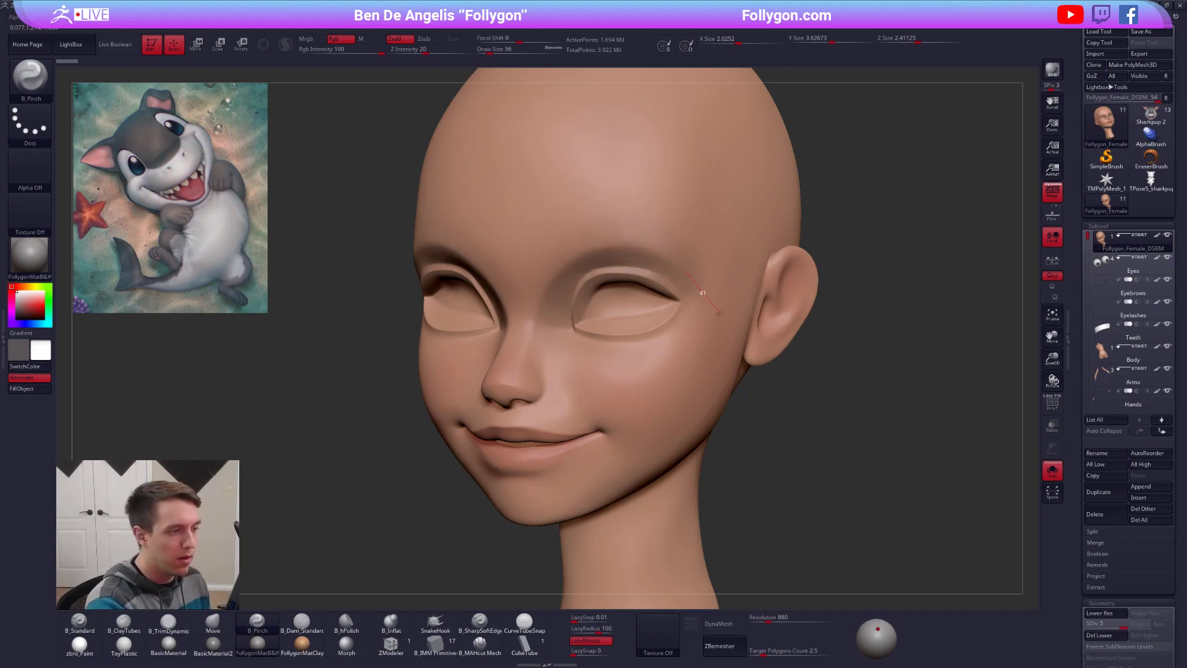
key("shift+s")
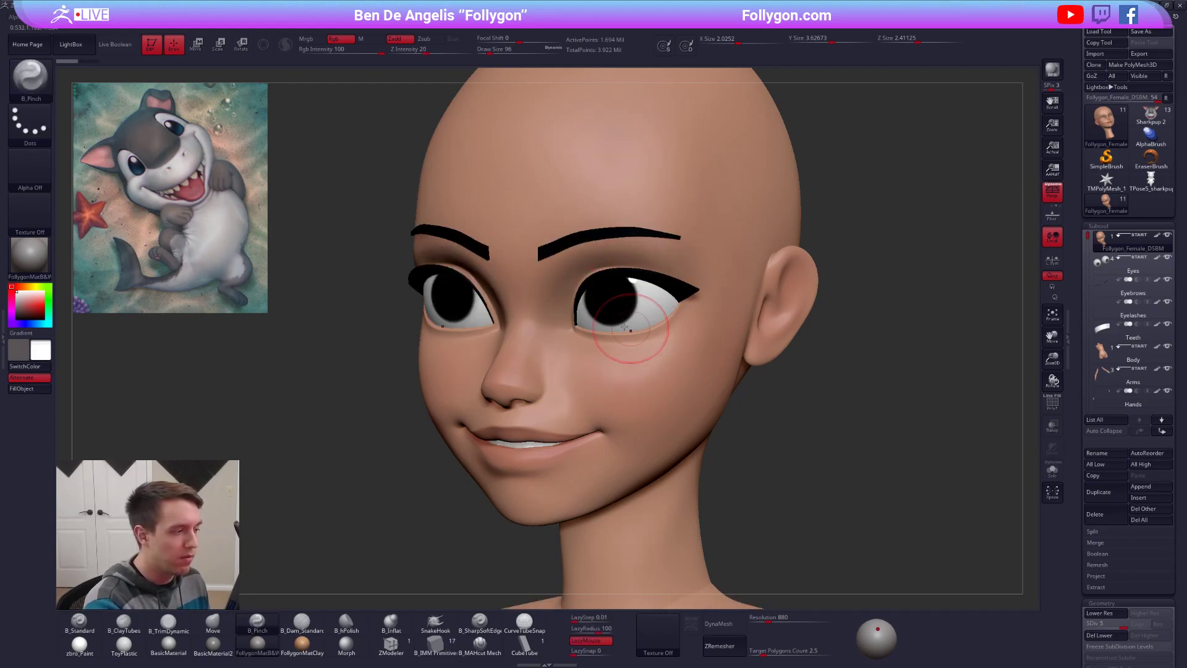
Step: Isolate the female head, mask the areas around both eyes and clear the mask
key("space")
key("shift+s")
key("space")
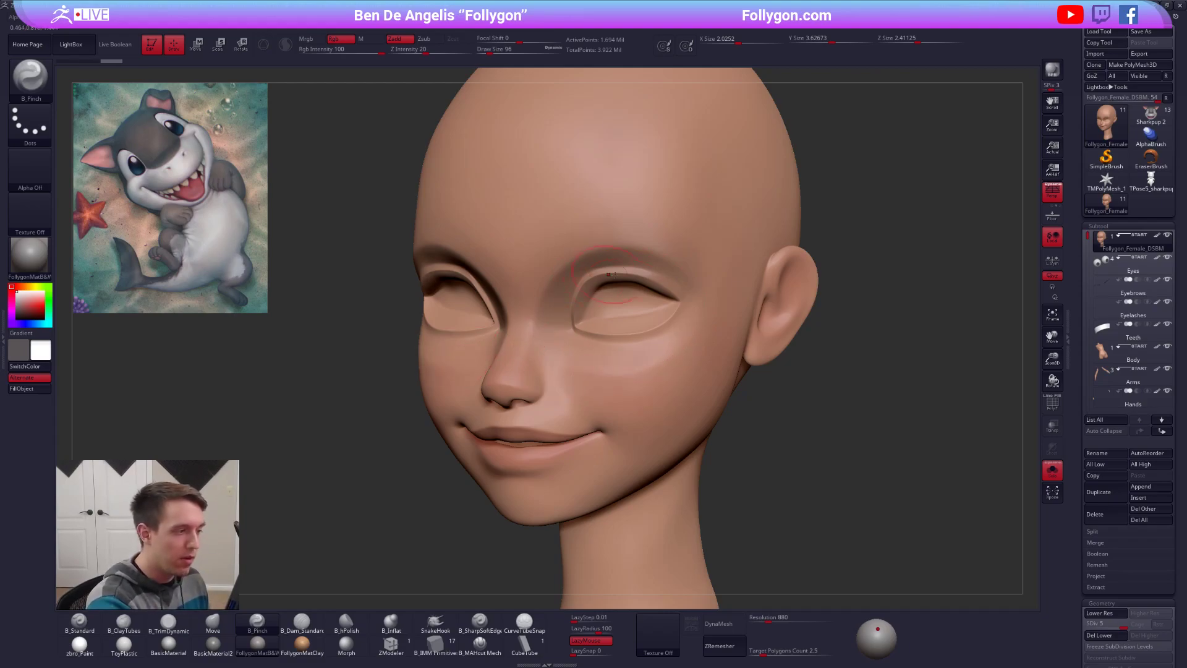
mouse_move(674, 265)
left_mouse_down("ctrl")
mouse_move(518, 323)
mouse_move(650, 364)
mouse_move(674, 265)
left_mouse_up("ctrl")
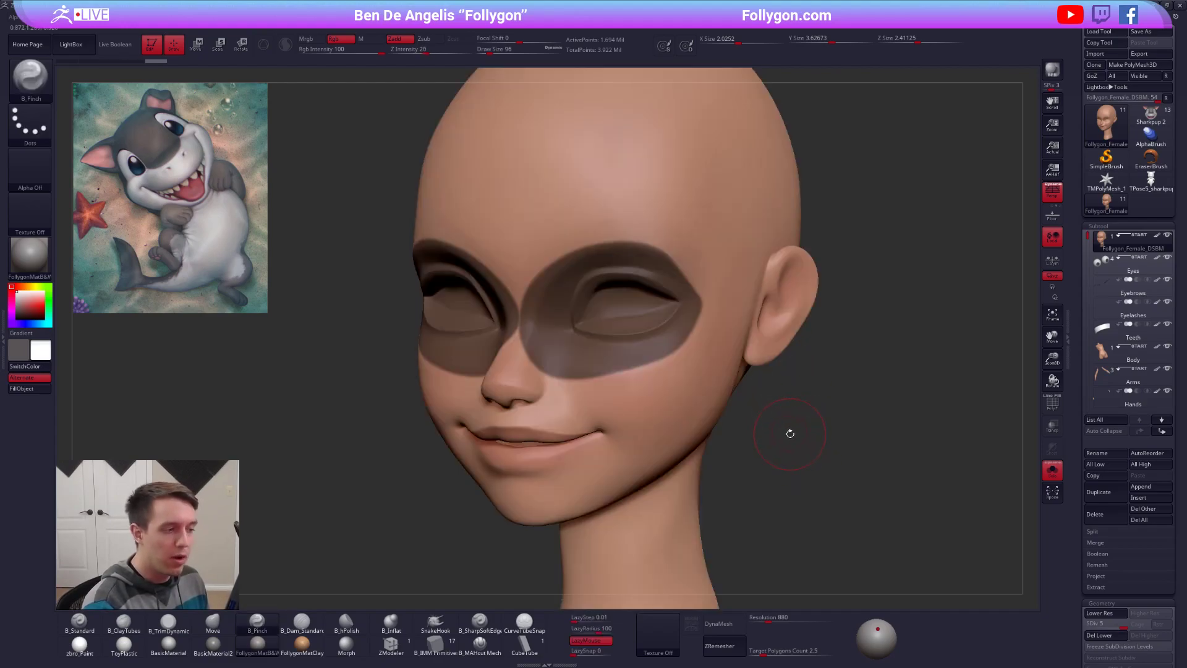
left_click(789, 441, "ctrl")
left_click_drag(789, 443, 810, 464, "ctrl")
Step: Examine the eye socket, cheek, mouth corner and jaw forms of the isolated female head from the side and below
key("space")
left_click_drag(681, 343, 689, 345)
right_click_drag(689, 345, 680, 356)
key("space")
left_click_drag(673, 355, 681, 355)
left_click_drag(636, 246, 650, 248)
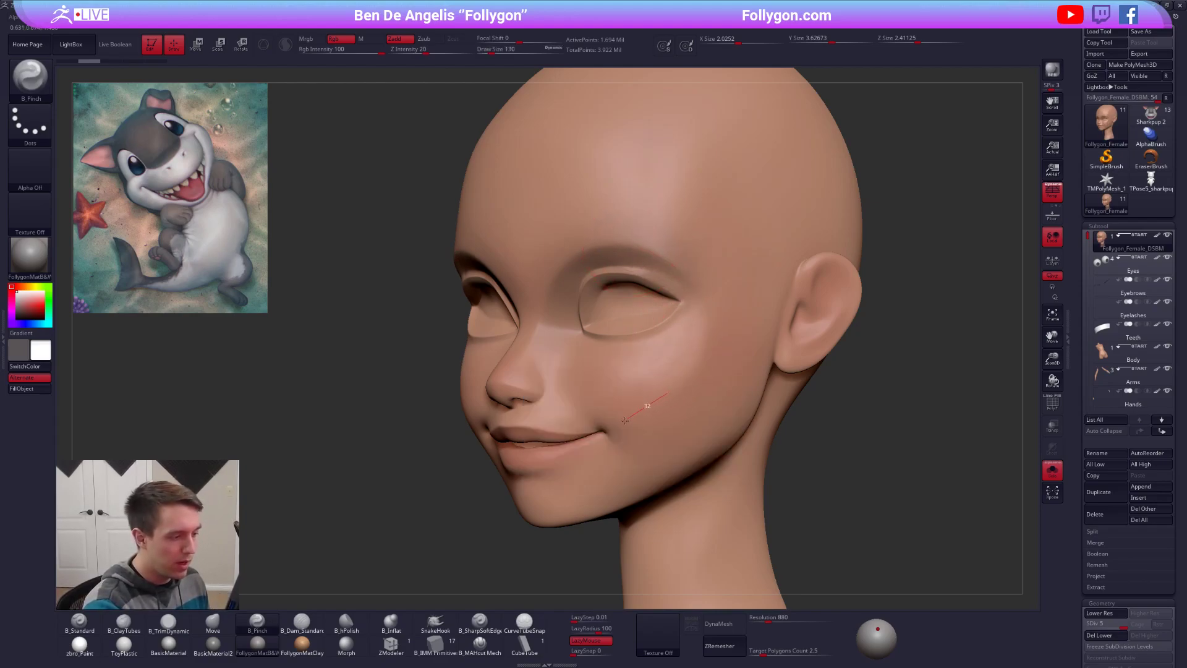
right_click_drag(495, 485, 611, 481)
key("space")
left_click_drag(679, 426, 686, 426)
mouse_move(718, 433)
right_mouse_down()
mouse_move(661, 420)
mouse_move(673, 403)
mouse_move(655, 428)
right_mouse_up()
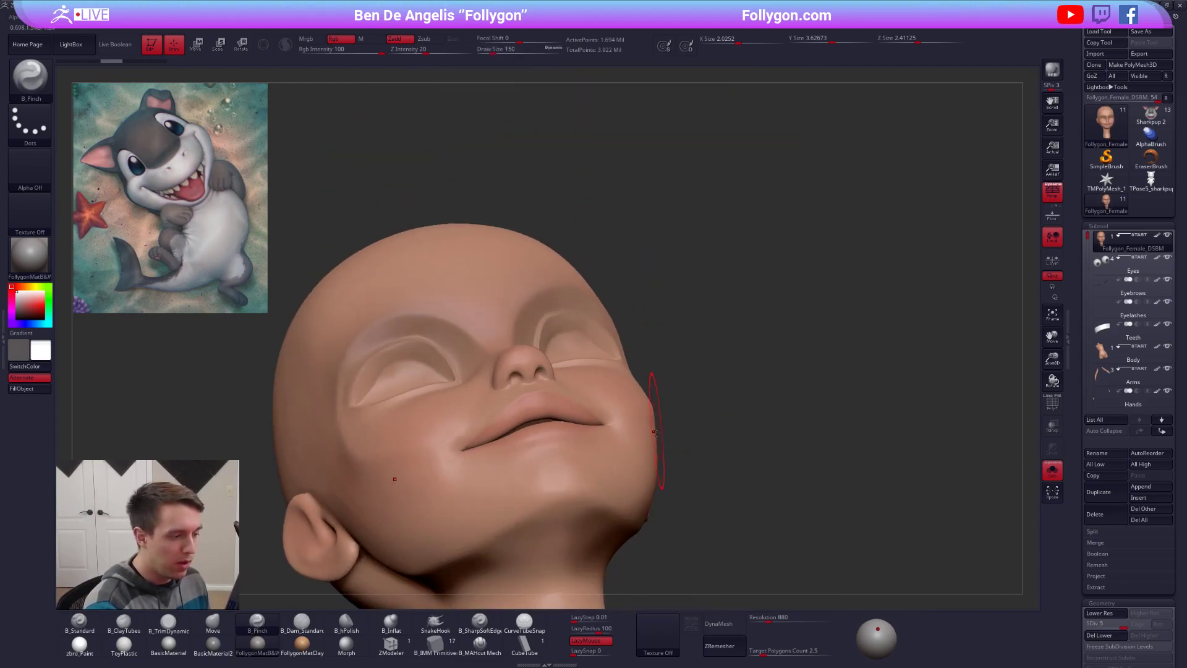
mouse_move(631, 559)
left_mouse_down("ctrl")
mouse_move(662, 469)
mouse_move(653, 411)
mouse_move(536, 361)
mouse_move(523, 387)
left_mouse_up("ctrl")
left_click_drag(724, 454, 738, 443, "ctrl")
mouse_move(628, 470)
right_mouse_down()
mouse_move(621, 479)
mouse_move(668, 384)
mouse_move(625, 225)
mouse_move(681, 309)
mouse_move(740, 355)
mouse_move(692, 371)
right_mouse_up()
key("alt+s")
mouse_move(910, 377)
right_mouse_down()
mouse_move(828, 396)
mouse_move(797, 386)
right_mouse_up()
Step: Delete all subtools of the female model and return to the Sharkpup 2 head in a front view
left_click(1140, 519)
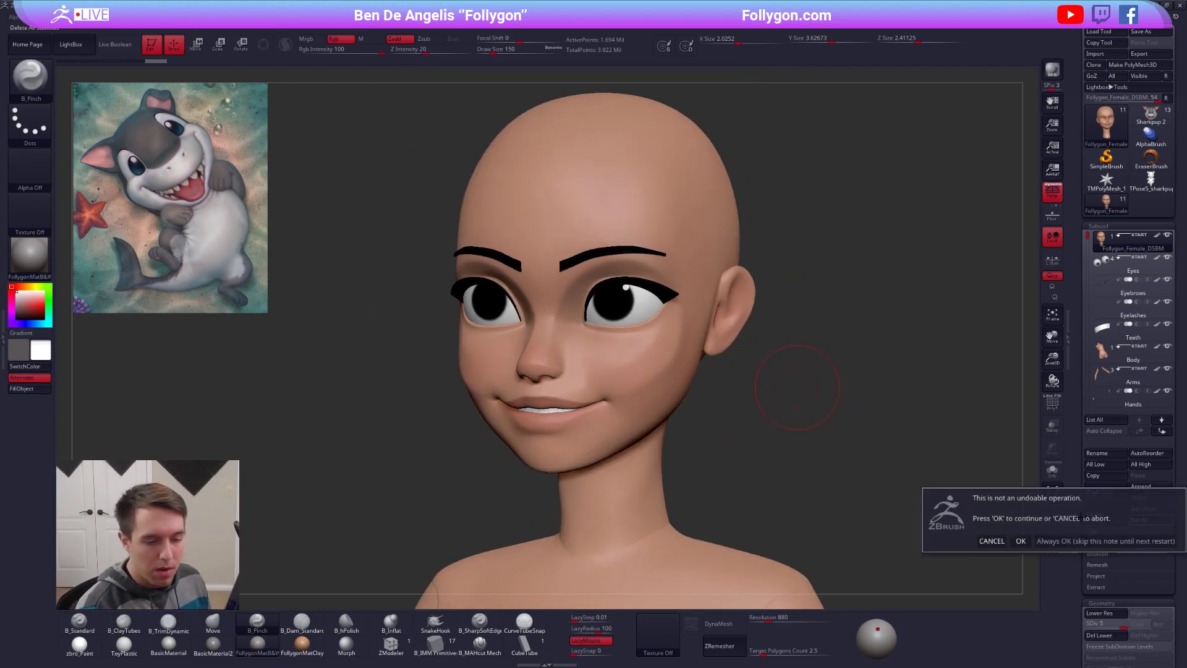
left_click(1026, 539)
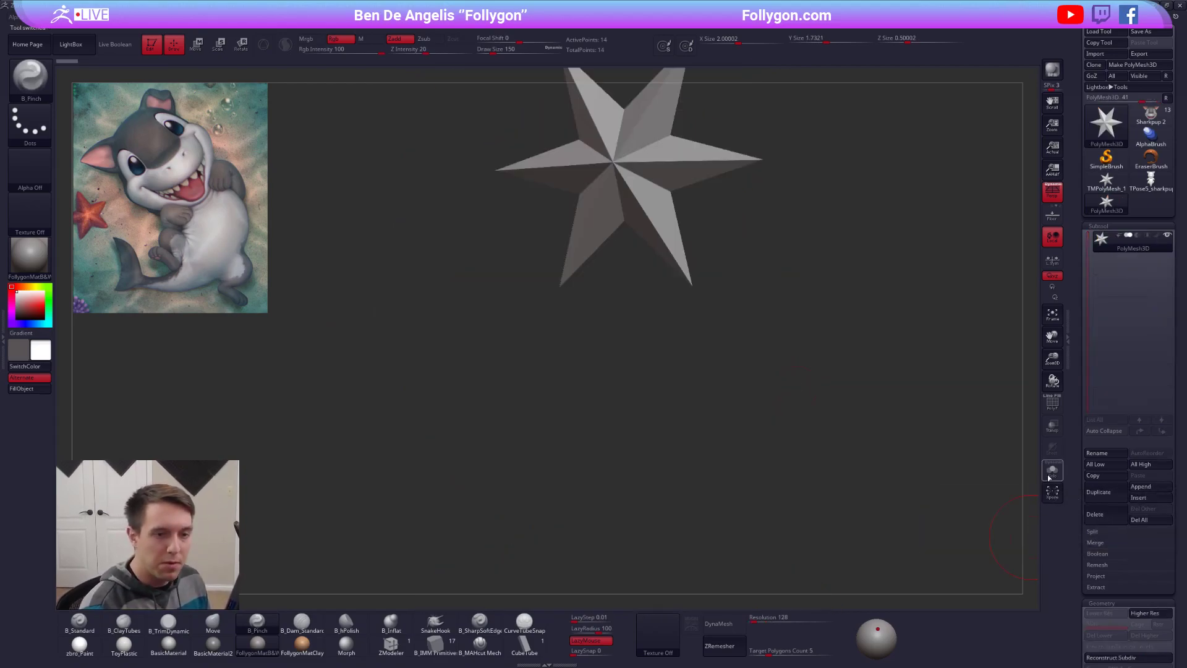
left_click(1151, 115)
mouse_move(790, 258)
right_mouse_down()
mouse_move(718, 338)
mouse_move(662, 334)
mouse_move(694, 301)
right_mouse_up()
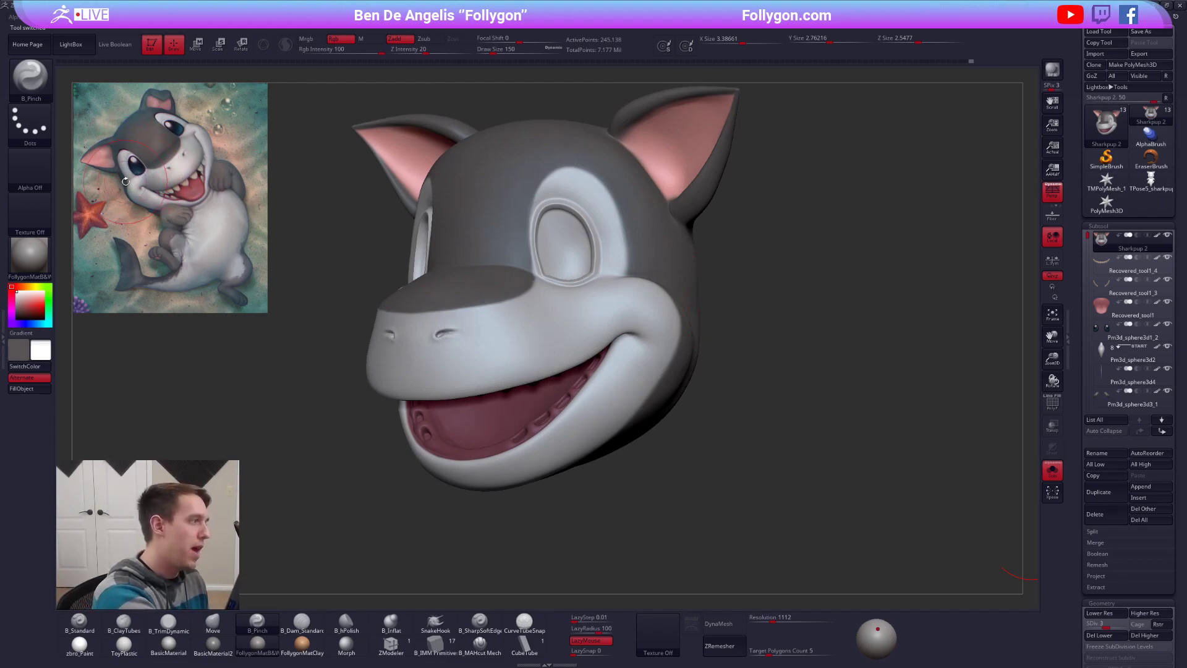
right_click_drag(665, 352, 643, 290, "shift")
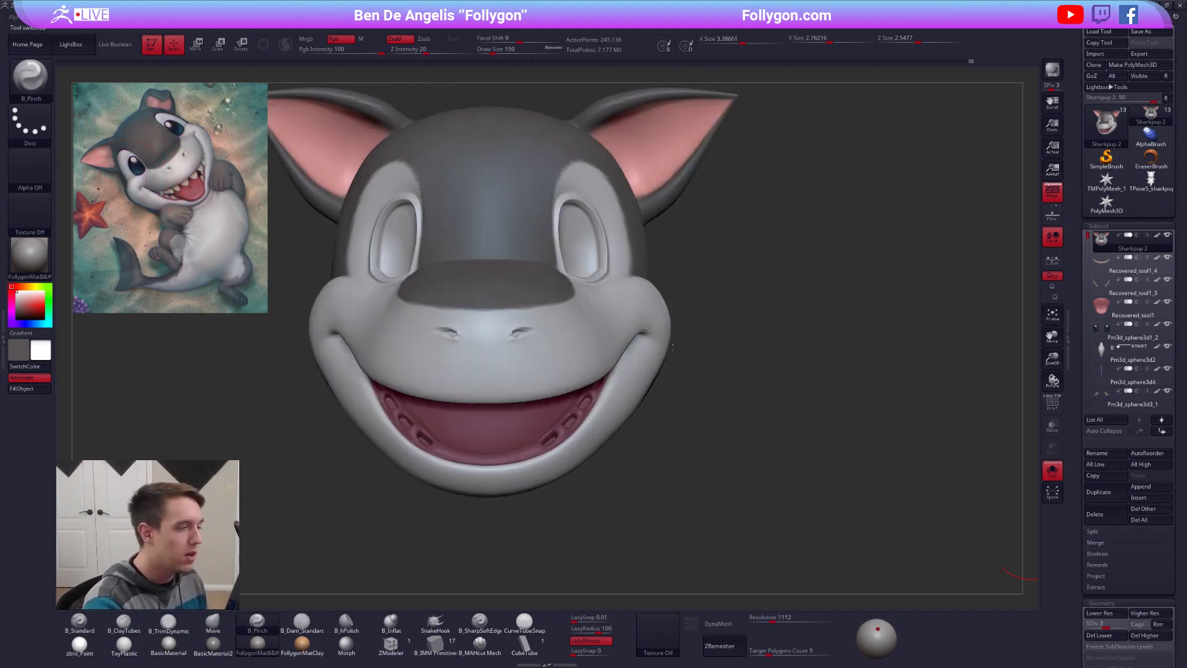
left_click(607, 488, "ctrl")
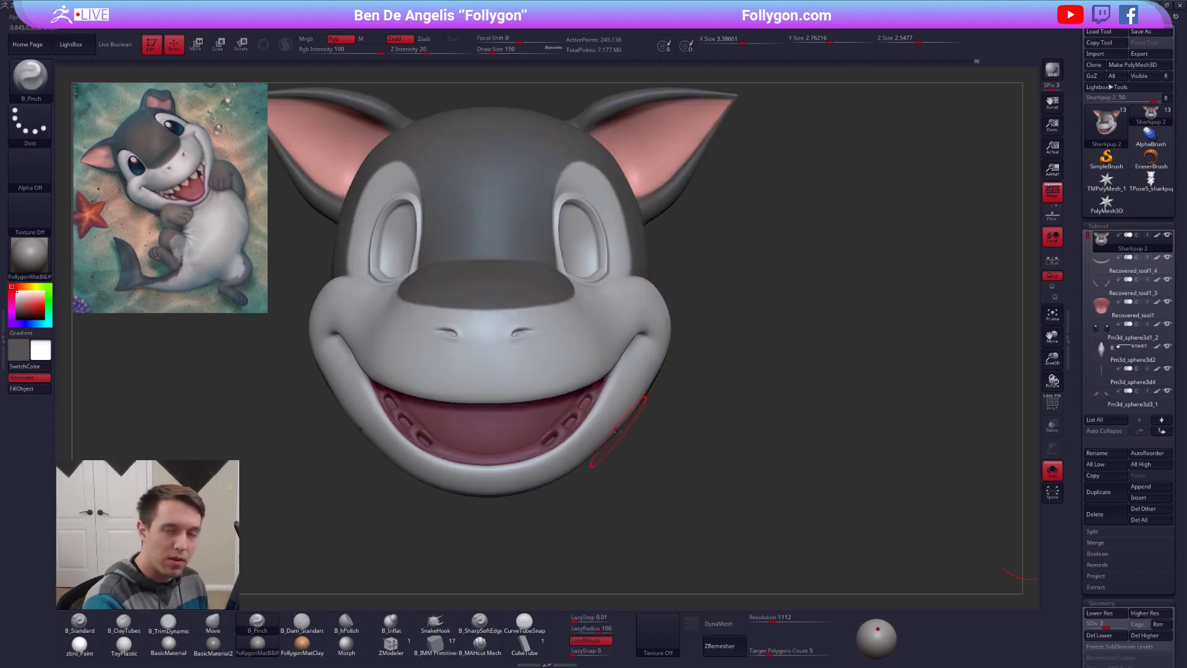
Step: Drop the shark head to subdivision level 1 and adjust the crease behind the cheek with the Move brush at size 227
mouse_move(680, 417)
right_mouse_down()
mouse_move(636, 410)
mouse_move(719, 325)
right_mouse_up()
key("shift+d")
key("shift+d")
right_click_drag(668, 421, 685, 381)
key("space")
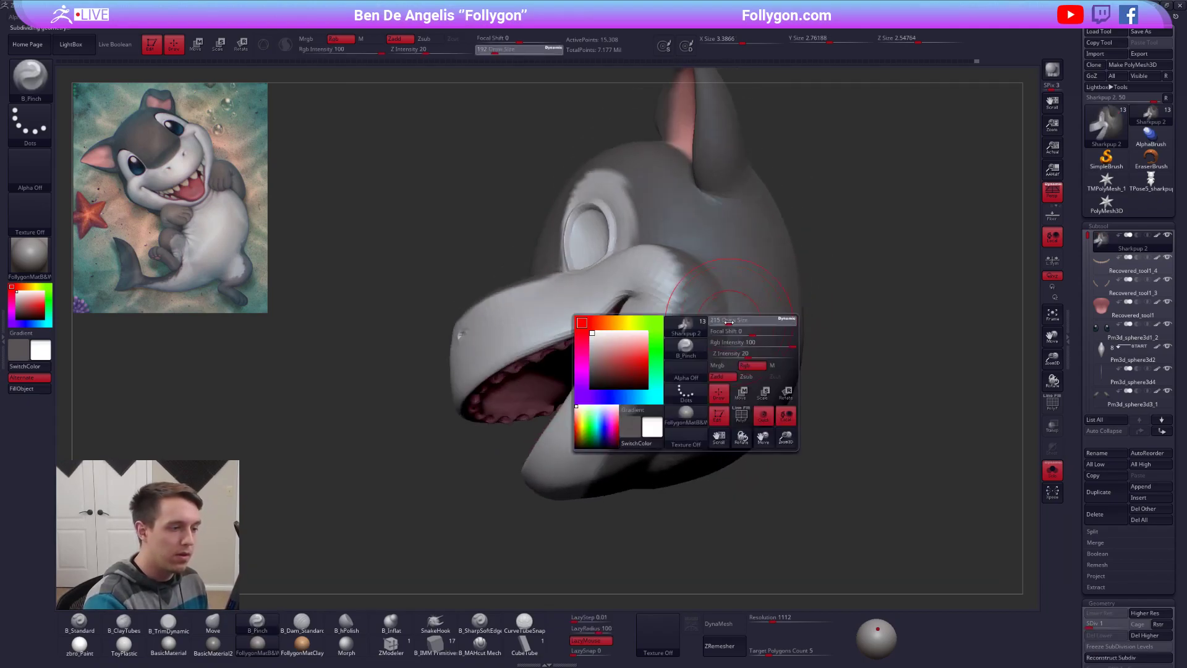
key("b")
key("m")
key("v")
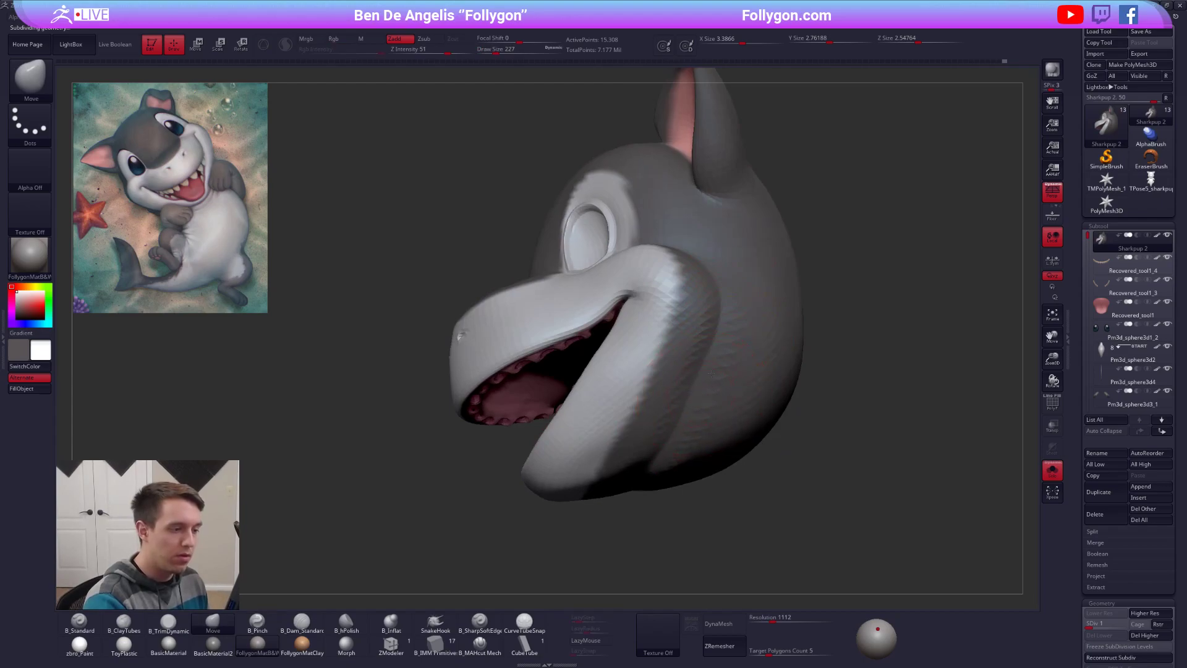
right_click_drag(702, 394, 718, 344)
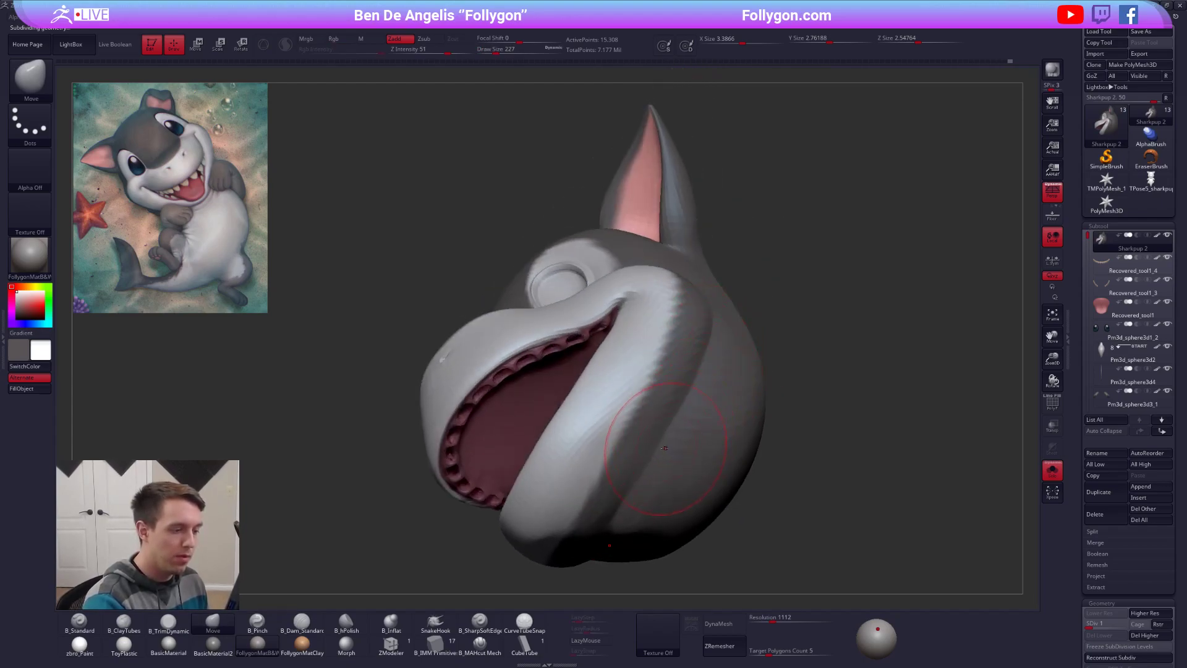
mouse_move(699, 395)
right_mouse_down()
mouse_move(733, 390)
mouse_move(576, 421)
right_mouse_up()
Step: Build up the throat area under the jaw with the ClayTubes brush and smooth it
key("b")
key("c")
key("t")
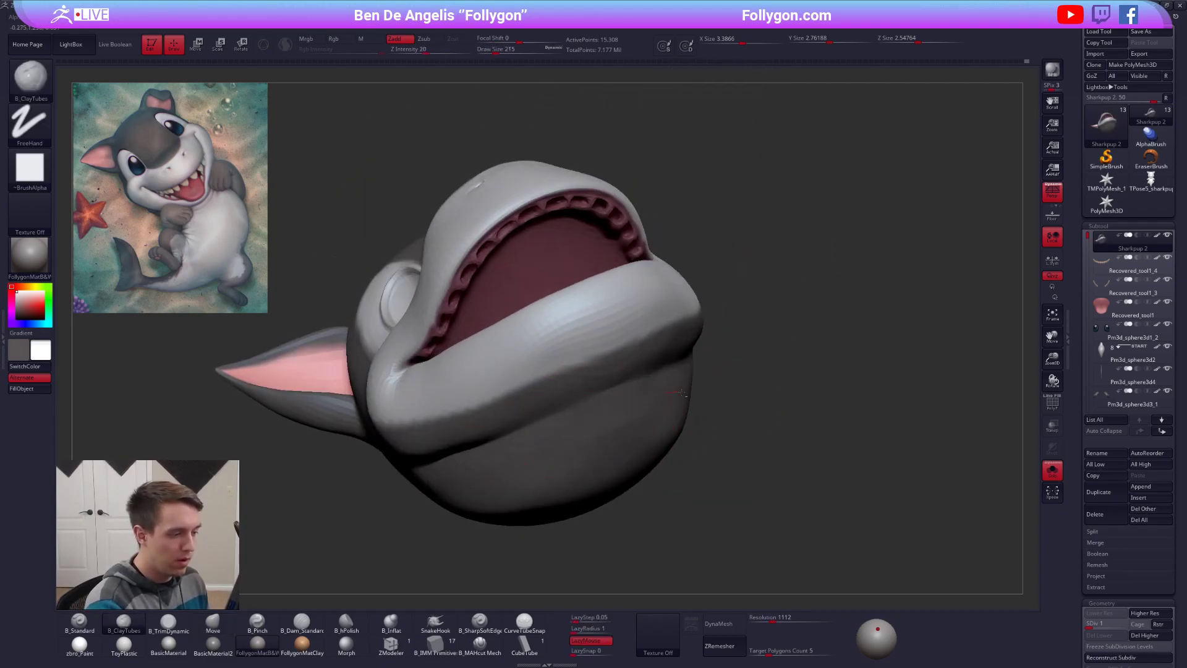
key("shift")
mouse_move(572, 481)
right_mouse_down()
mouse_move(710, 462)
mouse_move(619, 396)
mouse_move(629, 359)
mouse_move(607, 346)
mouse_move(588, 364)
right_mouse_up()
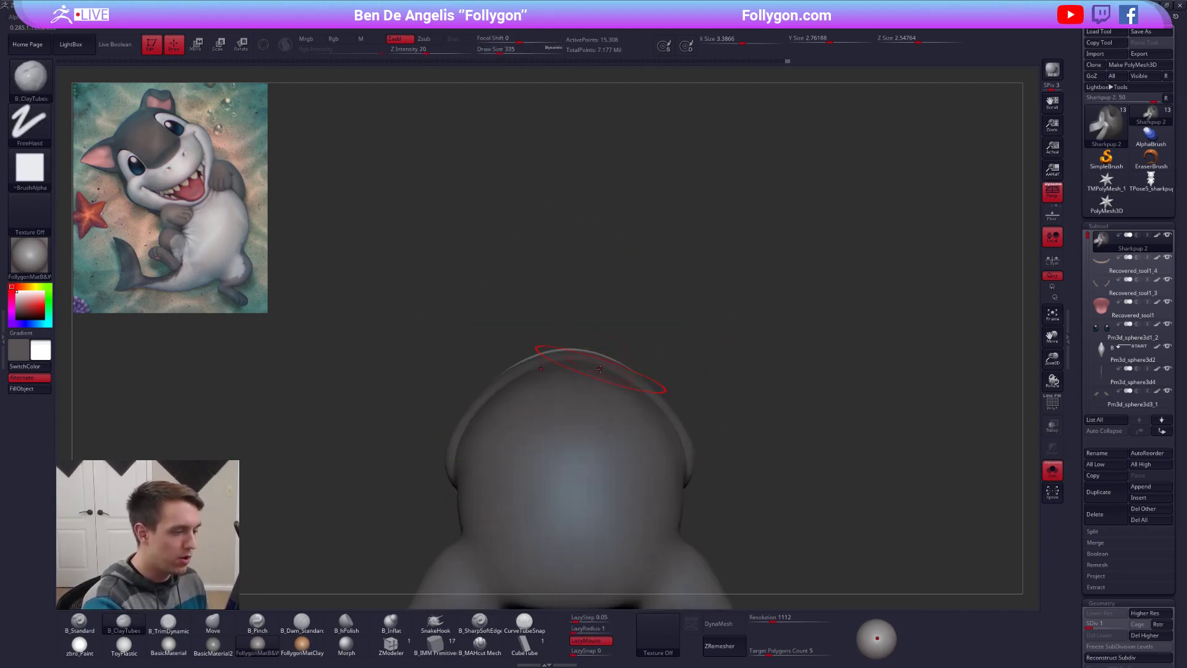
right_click_drag(623, 420, 583, 387)
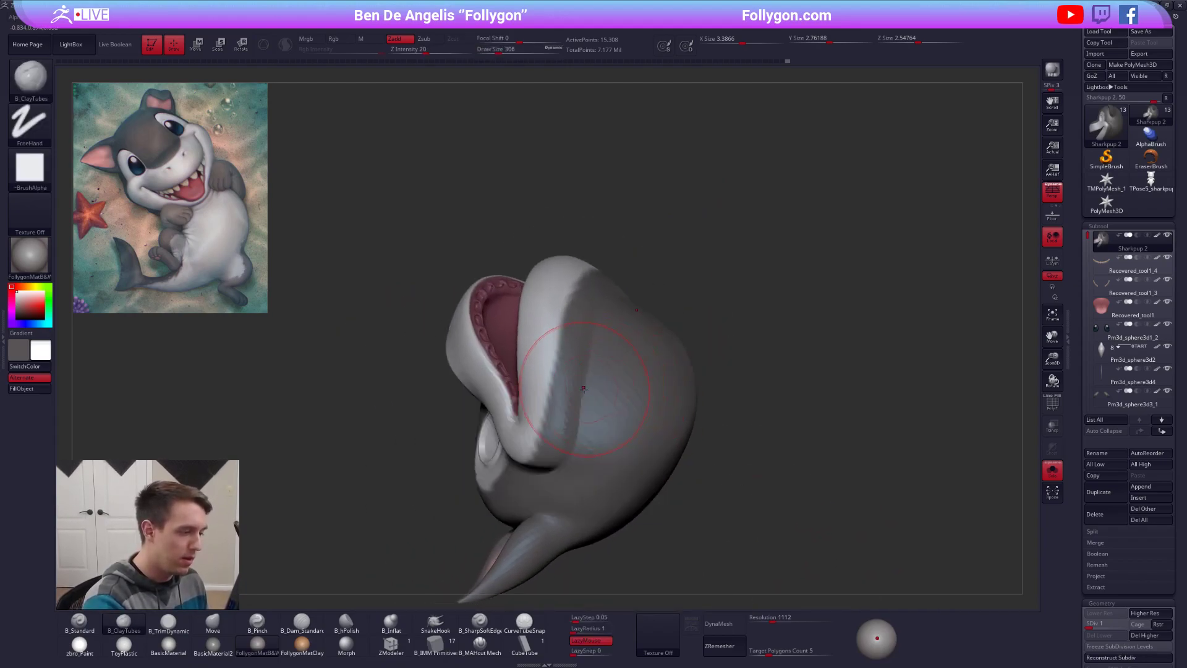
Step: Raise the head to subdivision level 5 and recarve the crease behind the jaw with MAHcut Mech at size 215
key("d")
key("d")
key("d")
key("d")
key("space")
left_click_drag(588, 392, 582, 393)
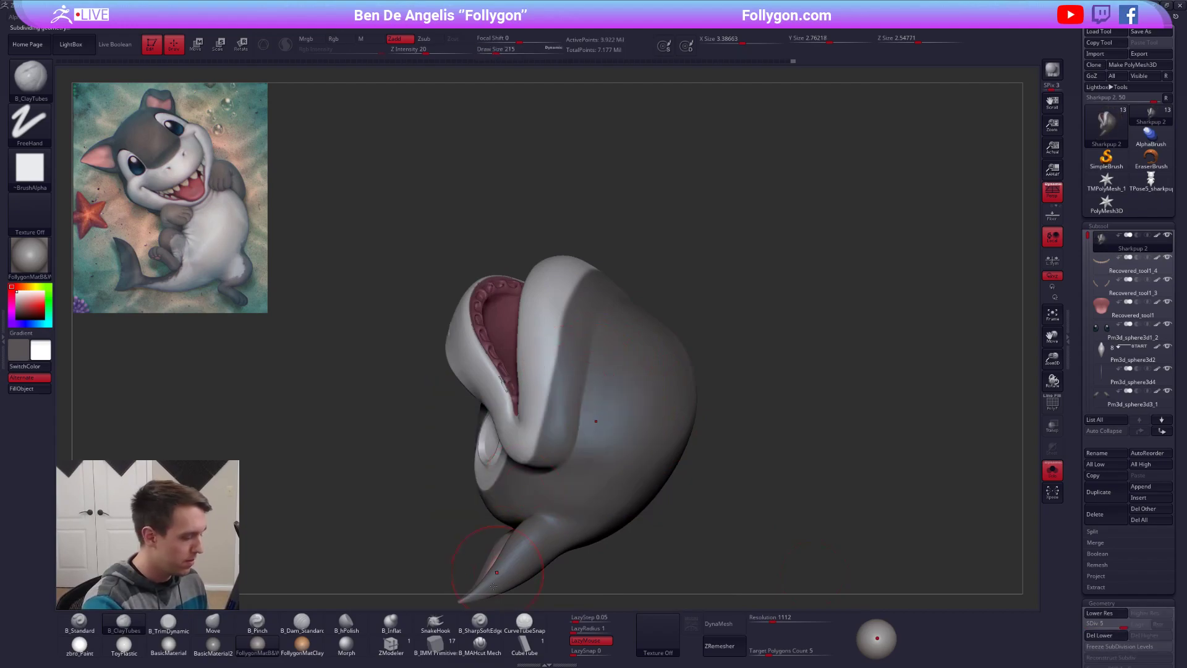
left_click(480, 645)
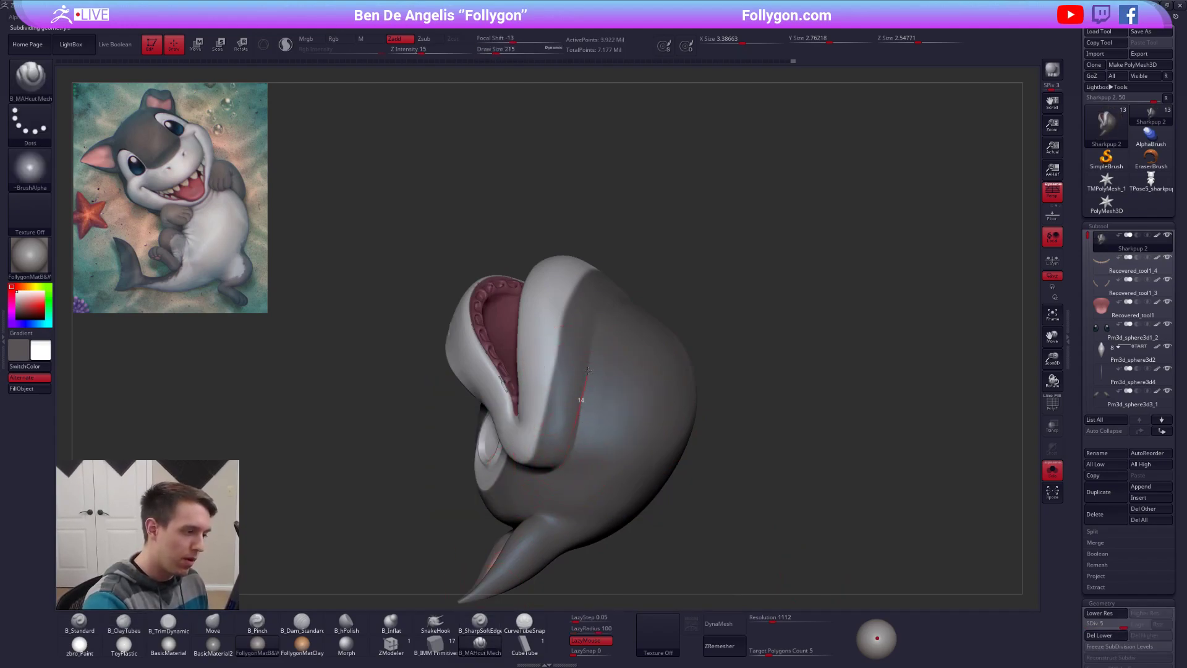
right_click_drag(605, 341, 587, 368)
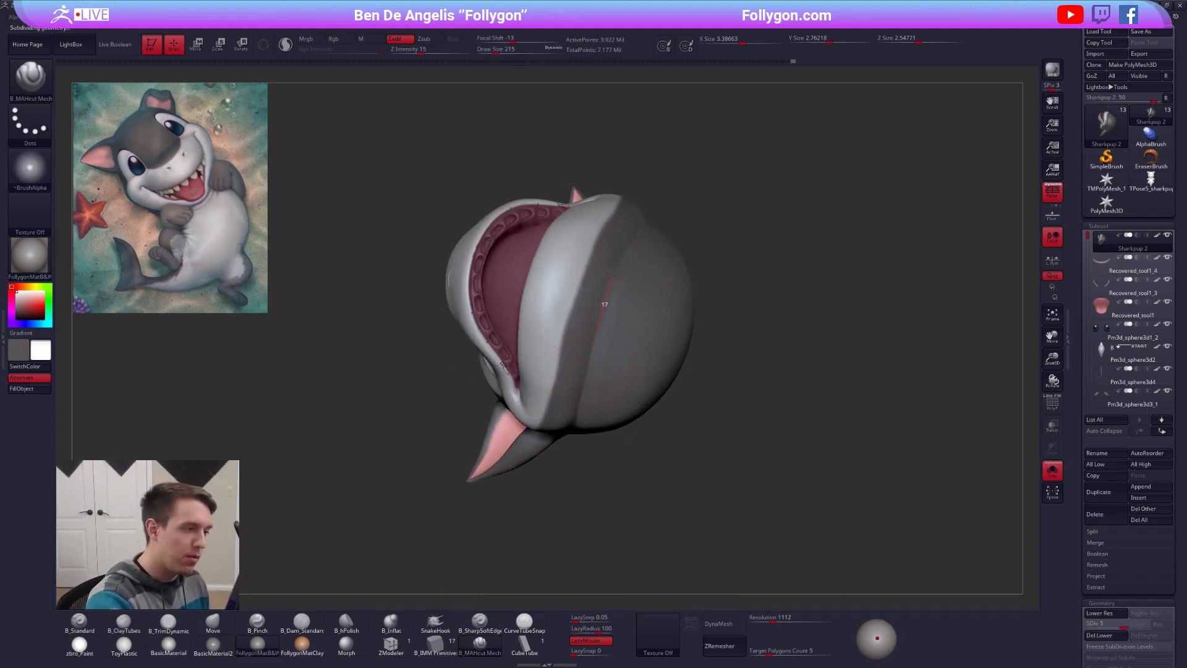
mouse_move(629, 266)
right_mouse_down()
mouse_move(647, 216)
mouse_move(627, 320)
mouse_move(597, 319)
mouse_move(491, 516)
right_mouse_up()
key("shift")
key("bracketleft")
Step: Fill the head with the zbro_Paint material using material-only mode on the B_Standard brush
left_click(79, 643)
left_click(79, 621)
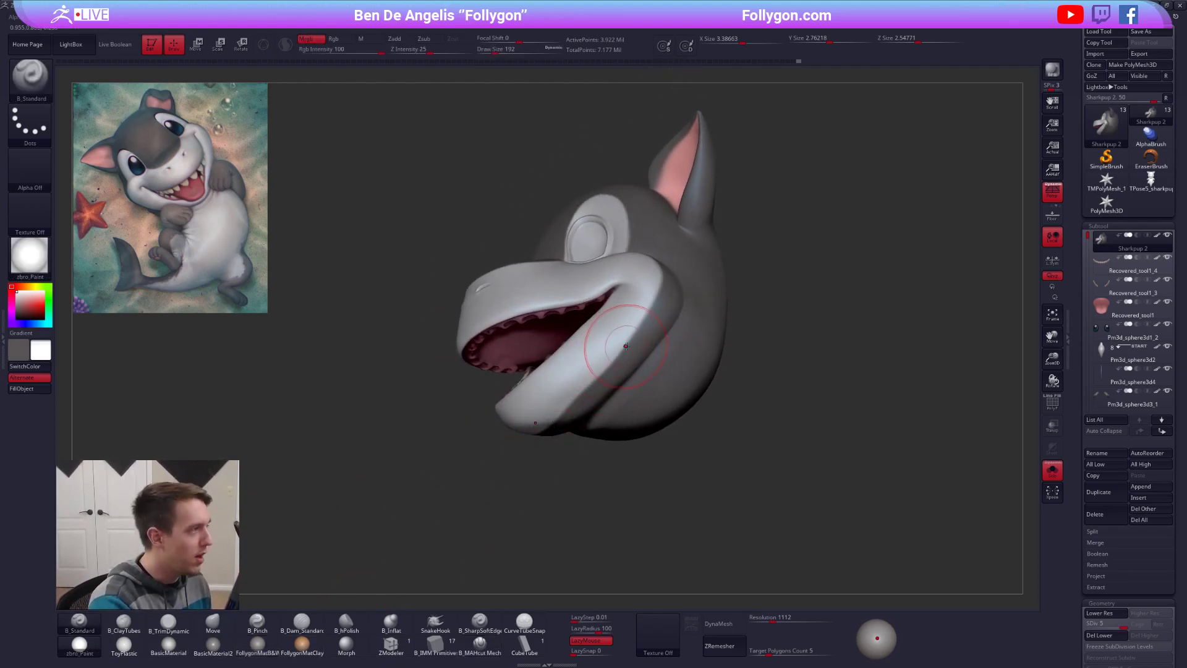
left_click(370, 39)
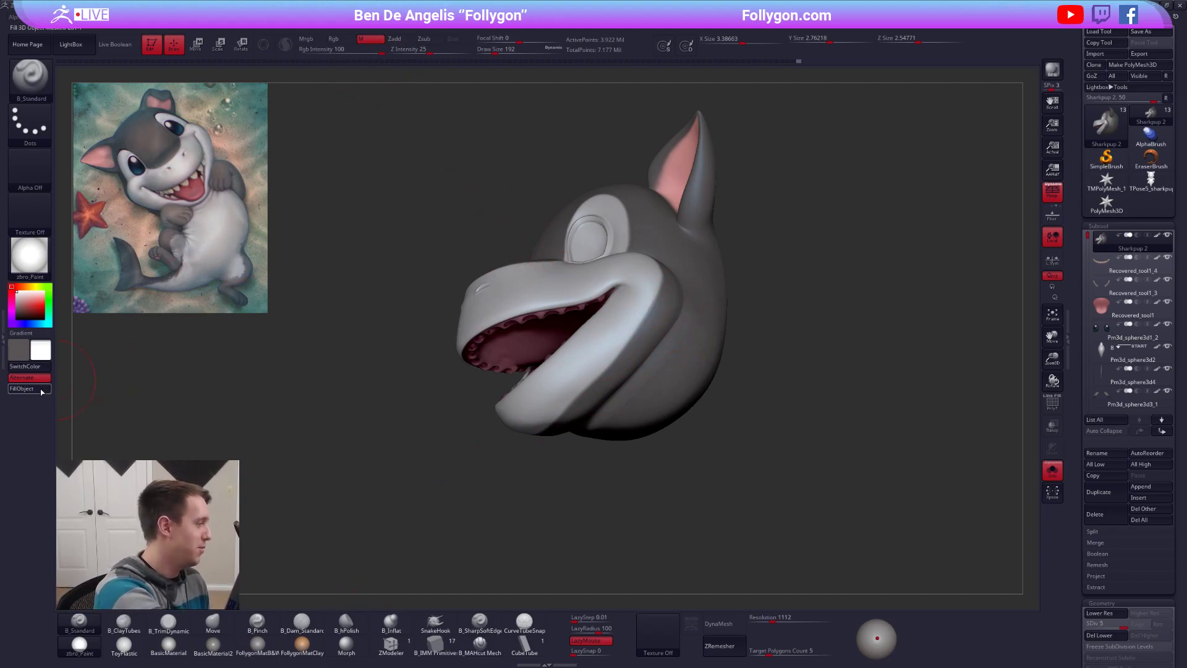
key("shift+f")
right_click_drag(705, 257, 684, 392)
key("shift+f")
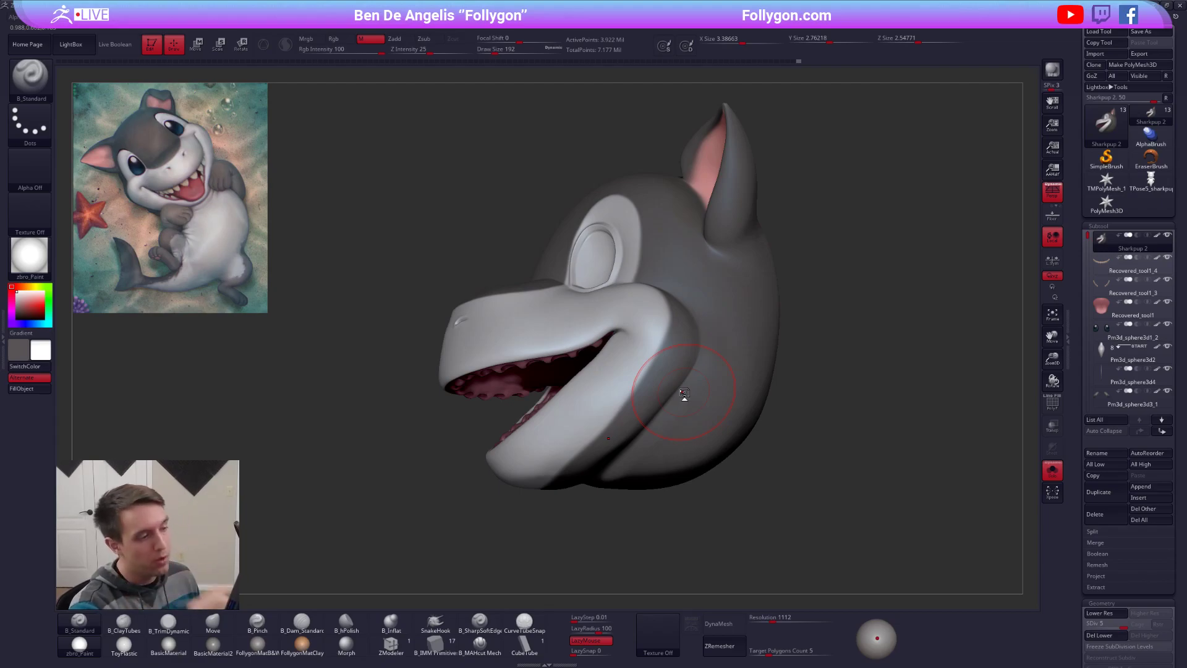
Step: Show the whole shark pup from the front and reposition the reference image slightly in Spotlight
right_click_drag(721, 386, 750, 406)
key("shift+z")
key("shift+z")
mouse_move(757, 442)
left_mouse_down()
mouse_move(807, 451)
mouse_move(754, 448)
left_mouse_up()
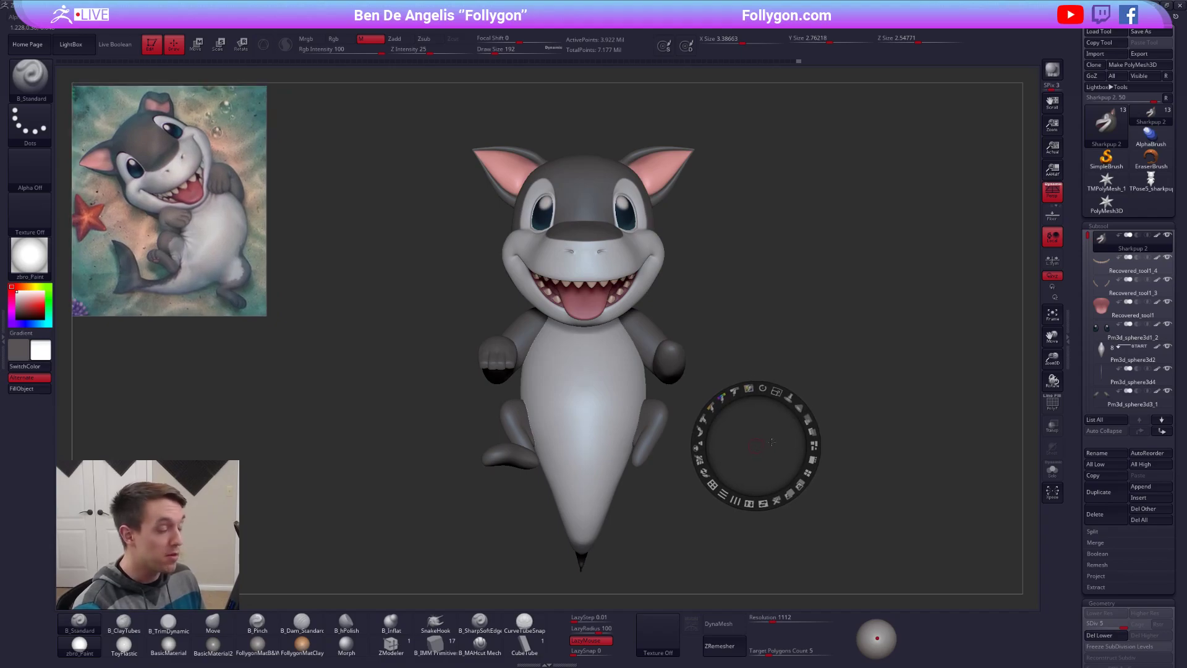
key("z")
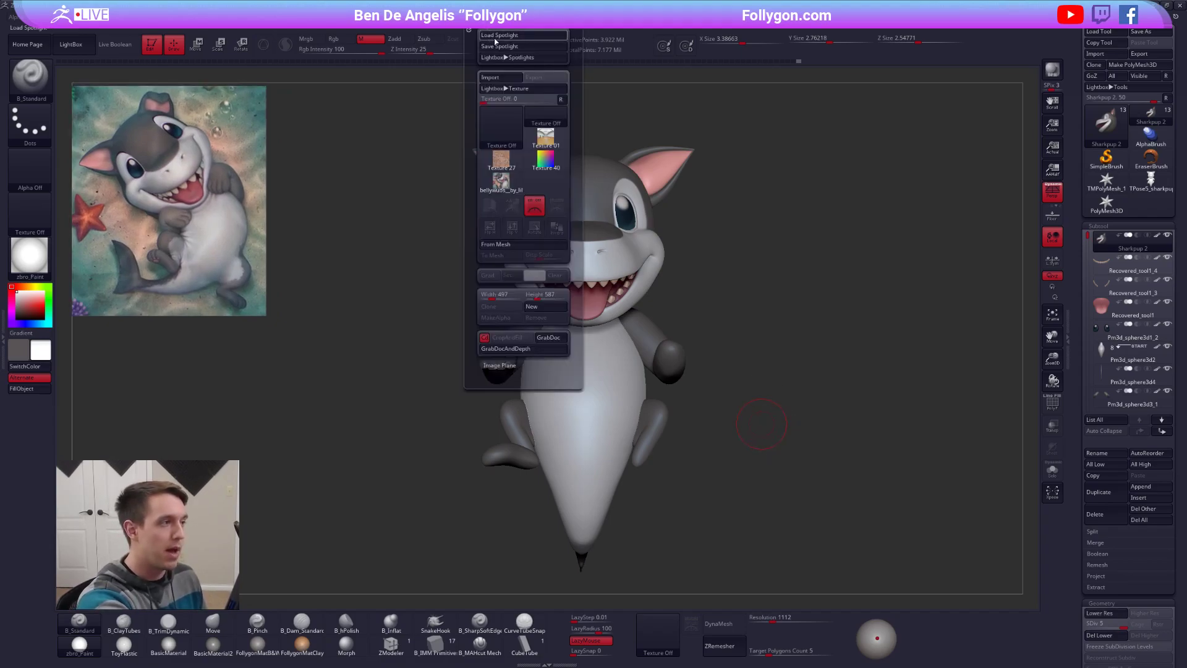
mouse_move(720, 424)
left_mouse_down()
mouse_move(625, 418)
mouse_move(649, 393)
mouse_move(594, 402)
mouse_move(668, 327)
mouse_move(645, 279)
left_mouse_up()
Step: Drop the isolated head to subdivision level 2 and shape the rear edge of the cheek with the Move brush at size 252
key("alt+s")
key("shift+d")
key("shift+d")
key("shift+d")
key("space")
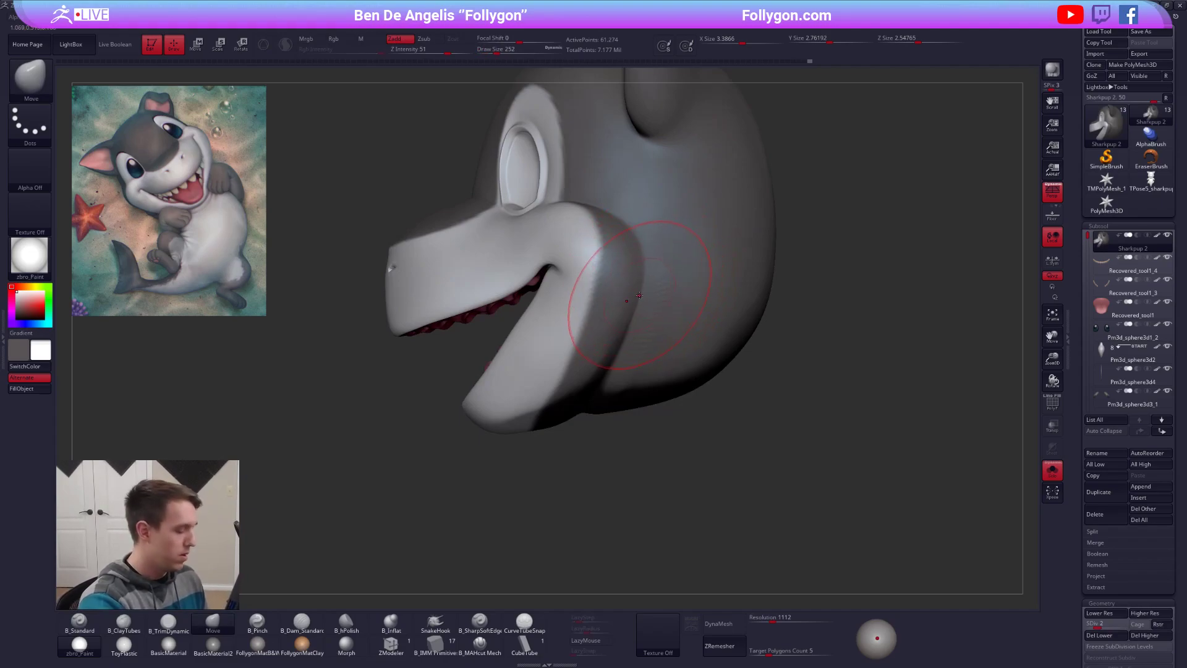
right_click_drag(639, 295, 649, 290)
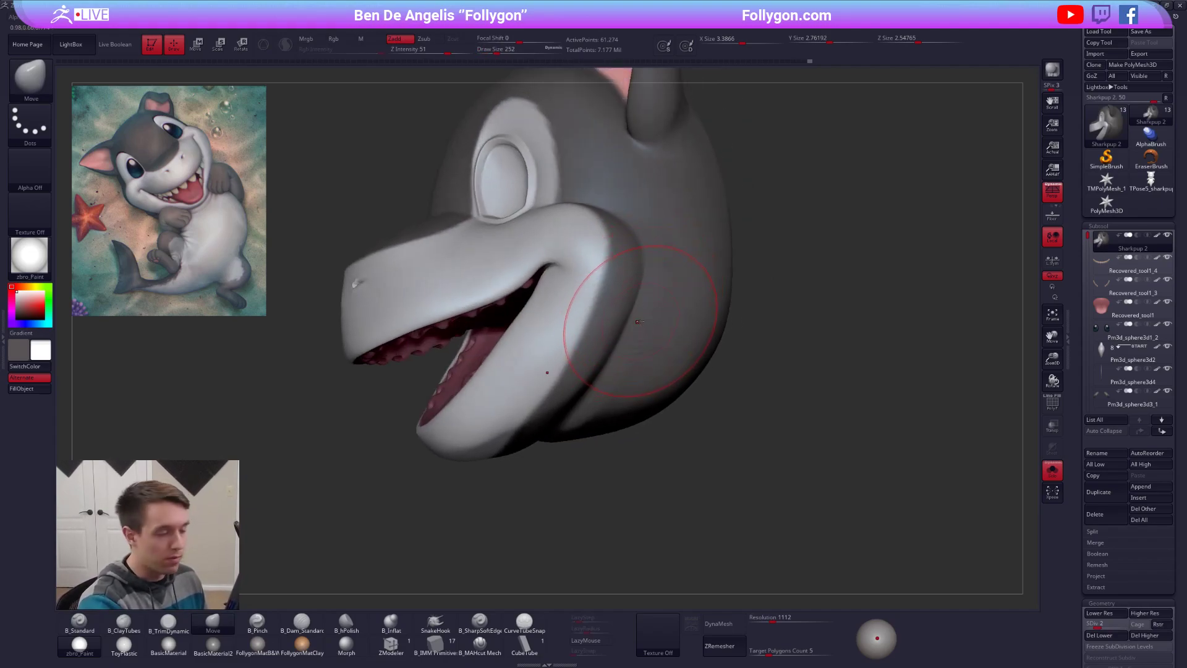
right_click_drag(635, 321, 680, 331, "alt")
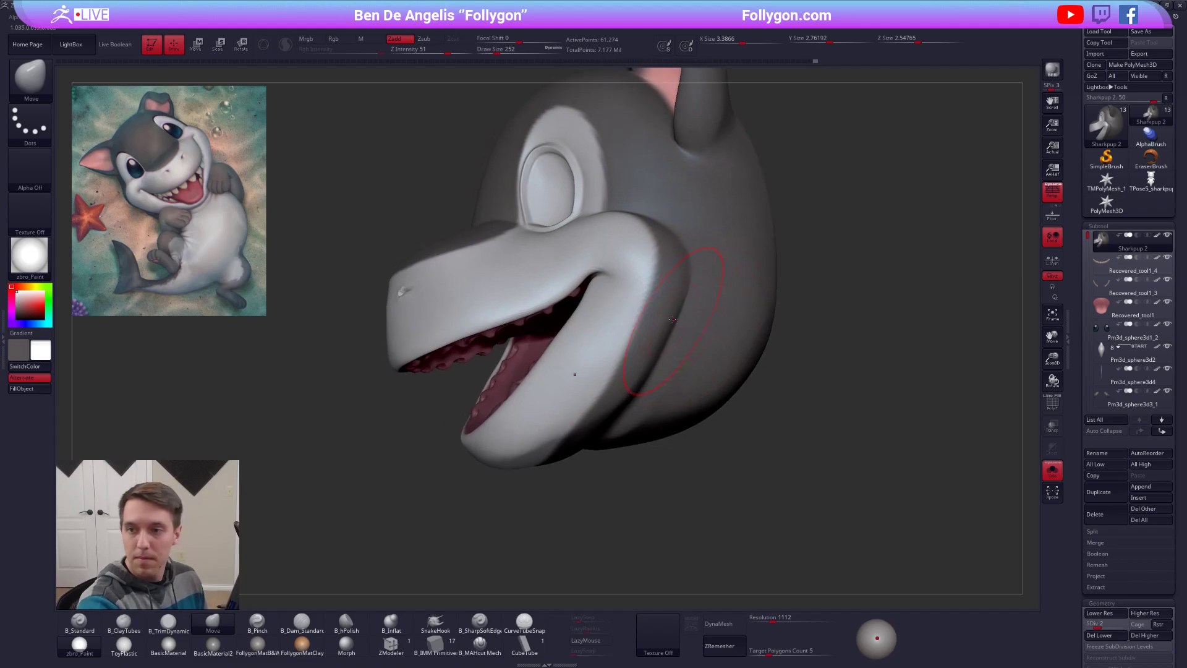
Step: Refine the crease between cheek and throat with the Move brush at size 170 and smooth it
key("space")
left_click_drag(660, 340, 657, 340)
mouse_move(656, 340)
right_mouse_down()
mouse_move(670, 324)
mouse_move(660, 275)
right_mouse_up()
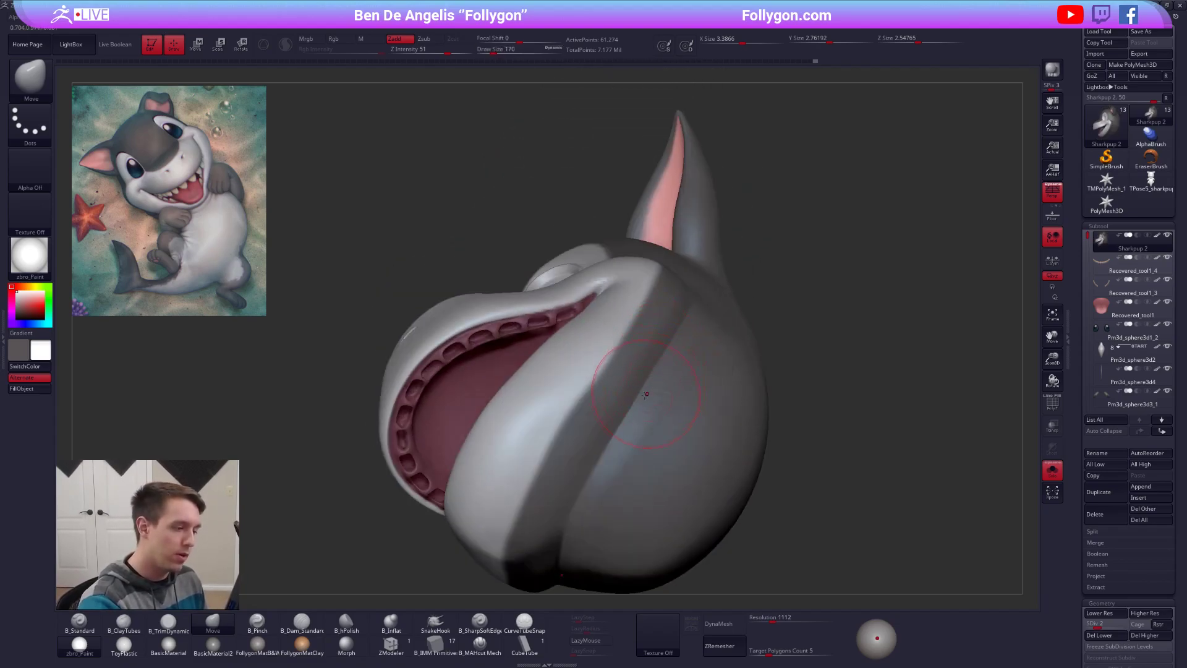
right_click_drag(626, 407, 660, 348)
left_click_drag(676, 362, 638, 425, "shift")
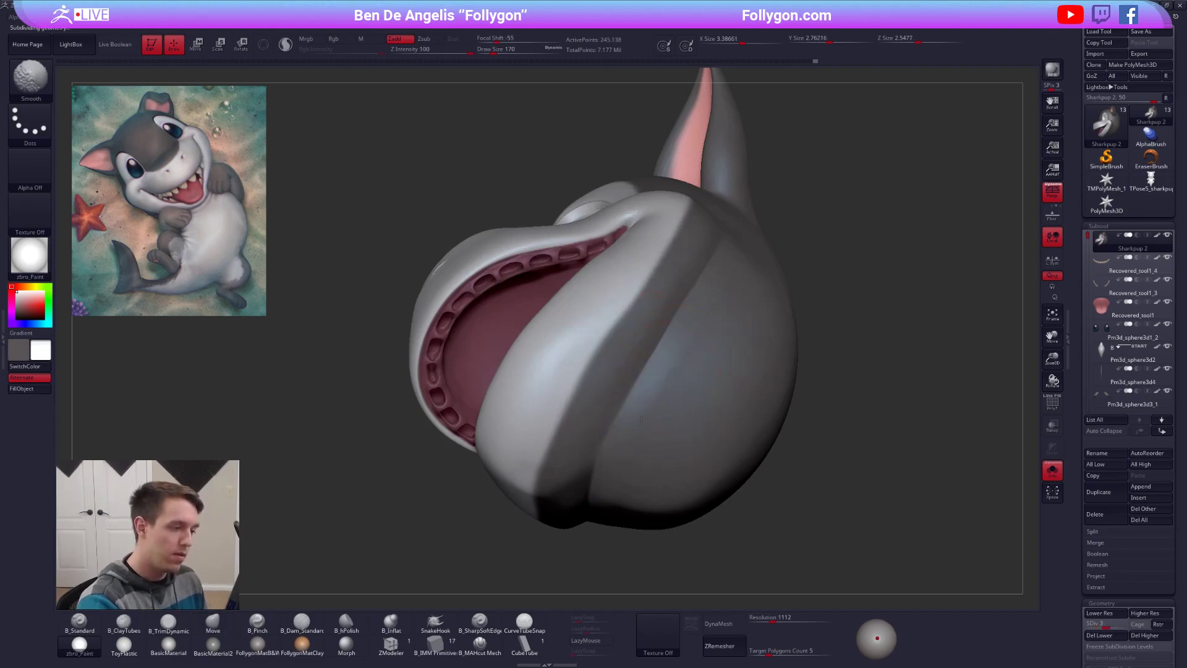
mouse_move(718, 296)
right_mouse_down()
mouse_move(764, 327)
mouse_move(626, 323)
mouse_move(569, 373)
right_mouse_up()
left_click_drag(585, 383, 596, 376)
mouse_move(596, 376)
right_mouse_down()
mouse_move(651, 371)
mouse_move(622, 358)
right_mouse_up()
key("shift")
mouse_move(601, 407)
right_mouse_down()
mouse_move(557, 438)
mouse_move(615, 371)
right_mouse_up()
key("space")
Step: Set up the B_Standard brush for colour-only painting with the cheek's light grey and raise the head to subdivision level 5
key("b")
key("s")
key("t")
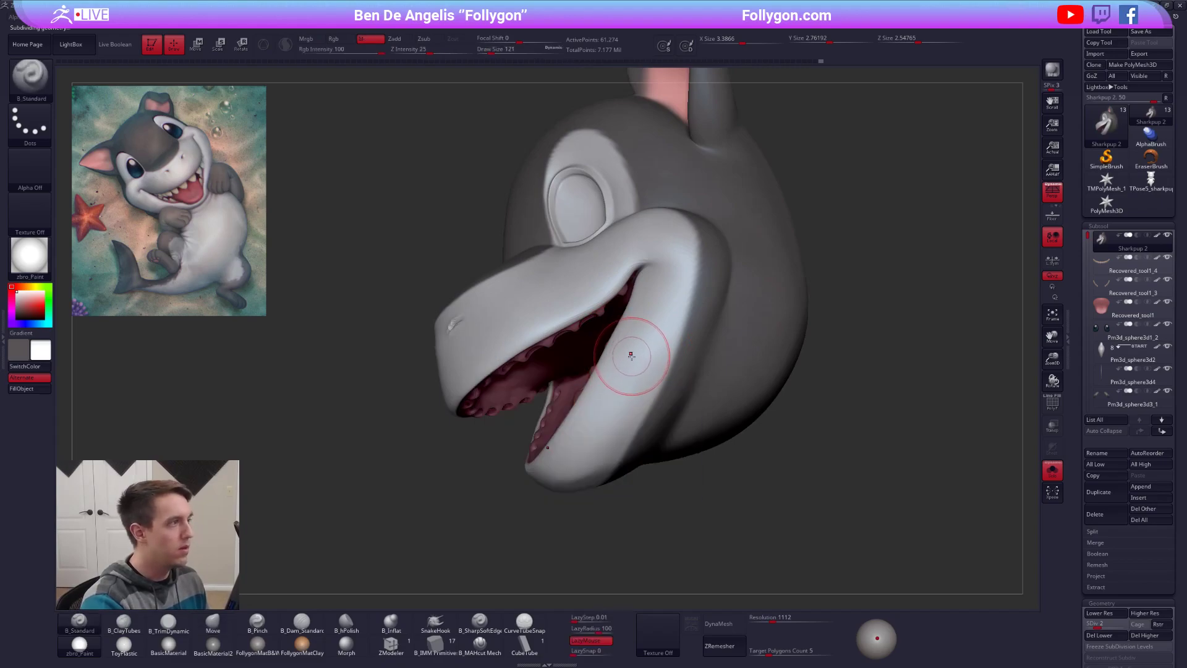
key("c")
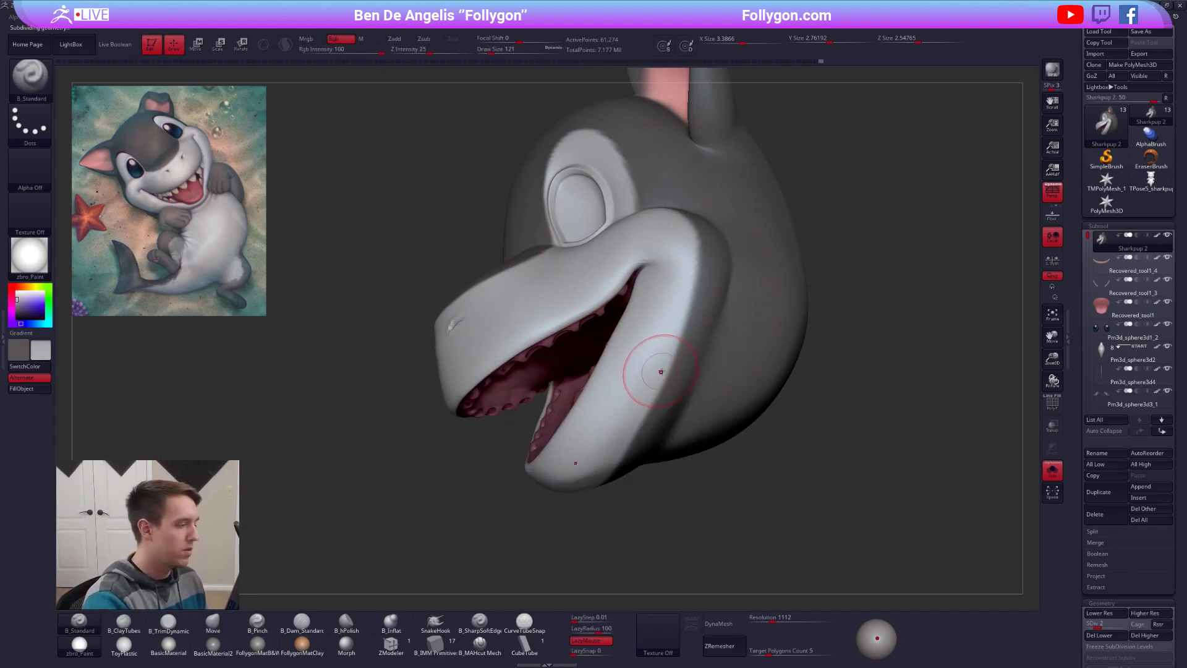
key("d")
key("d")
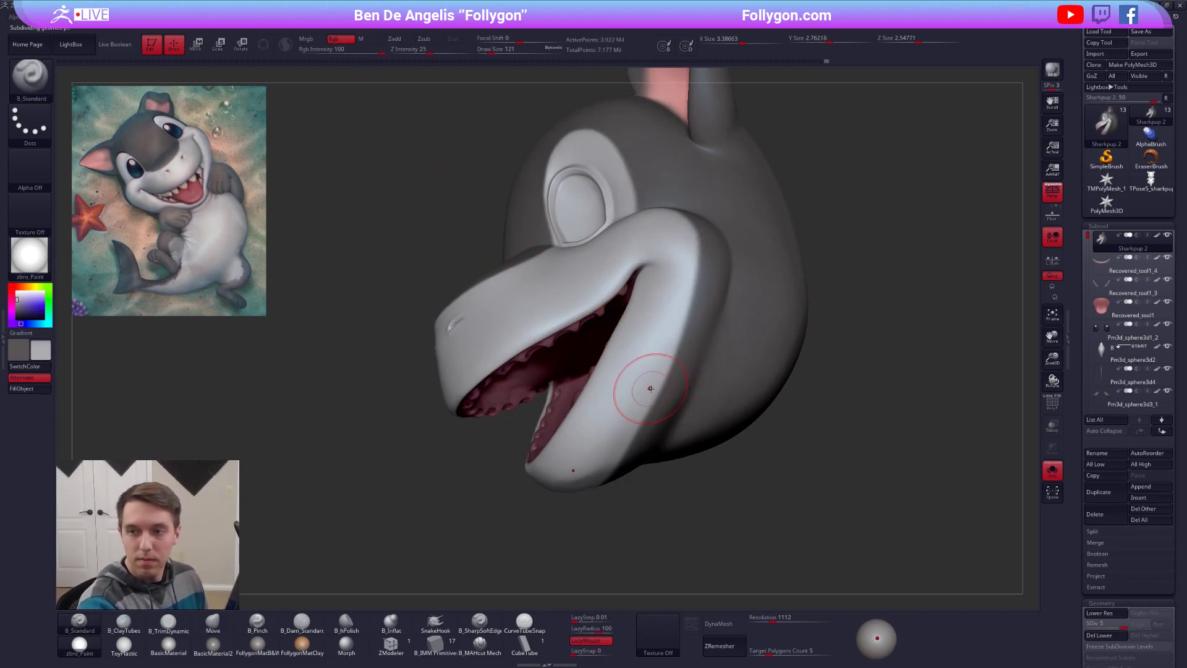
Step: Paint light grey over the back of the cheek and down the side of the jaw with brush size 140
key("s")
left_click_drag(653, 349, 645, 350)
mouse_move(662, 338)
right_mouse_down()
mouse_move(637, 313)
mouse_move(701, 393)
mouse_move(604, 313)
mouse_move(562, 299)
mouse_move(559, 314)
mouse_move(635, 354)
right_mouse_up()
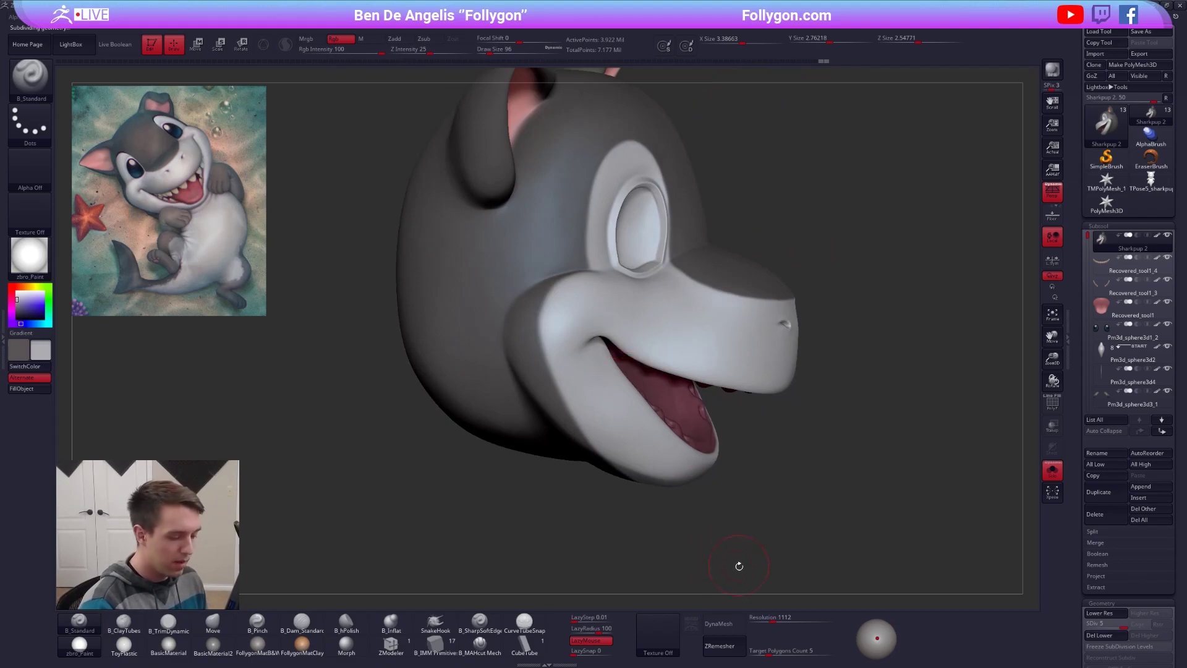
right_click_drag(609, 610, 614, 292)
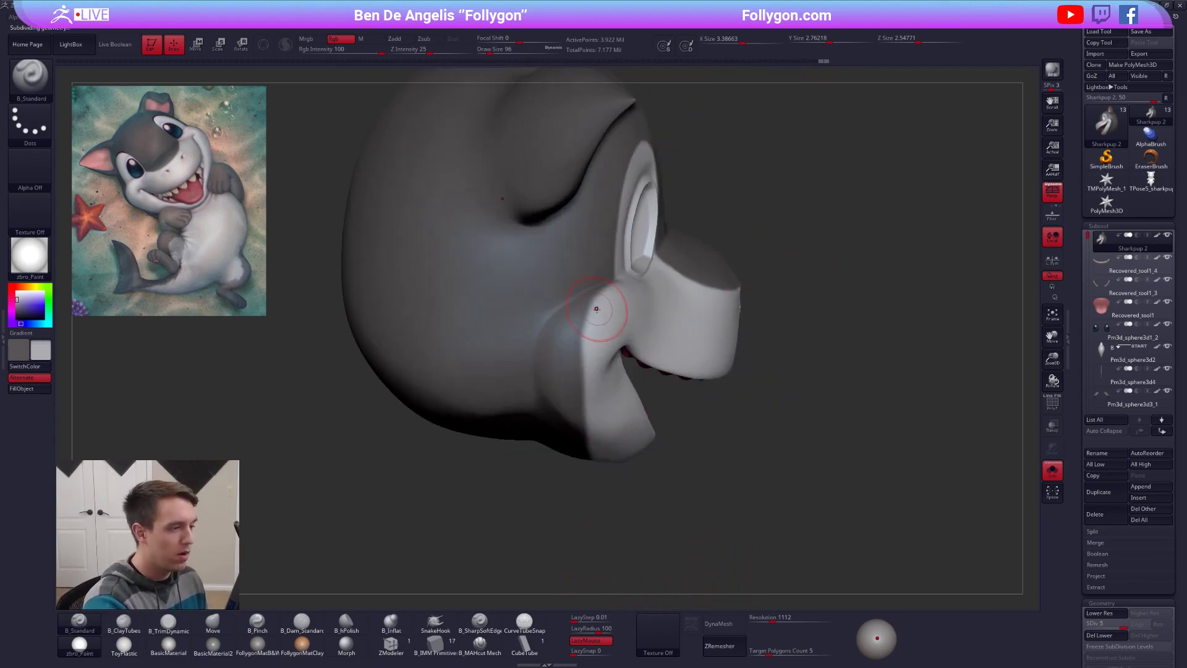
mouse_move(560, 322)
left_mouse_down()
mouse_move(535, 371)
mouse_move(570, 358)
left_mouse_up()
key("space")
mouse_move(572, 312)
left_mouse_down()
mouse_move(547, 364)
mouse_move(523, 507)
left_mouse_up()
right_click_drag(523, 507, 568, 353, "ctrl")
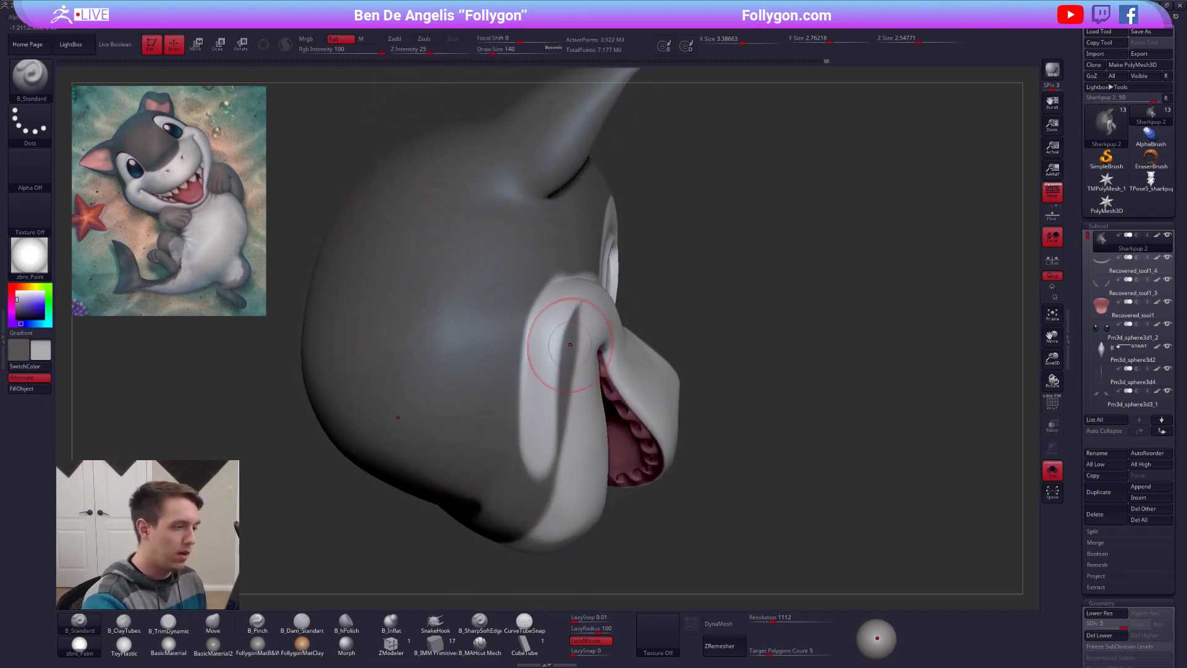
mouse_move(568, 347)
left_mouse_down()
mouse_move(566, 433)
mouse_move(541, 479)
left_mouse_up()
right_click_drag(541, 479, 577, 327)
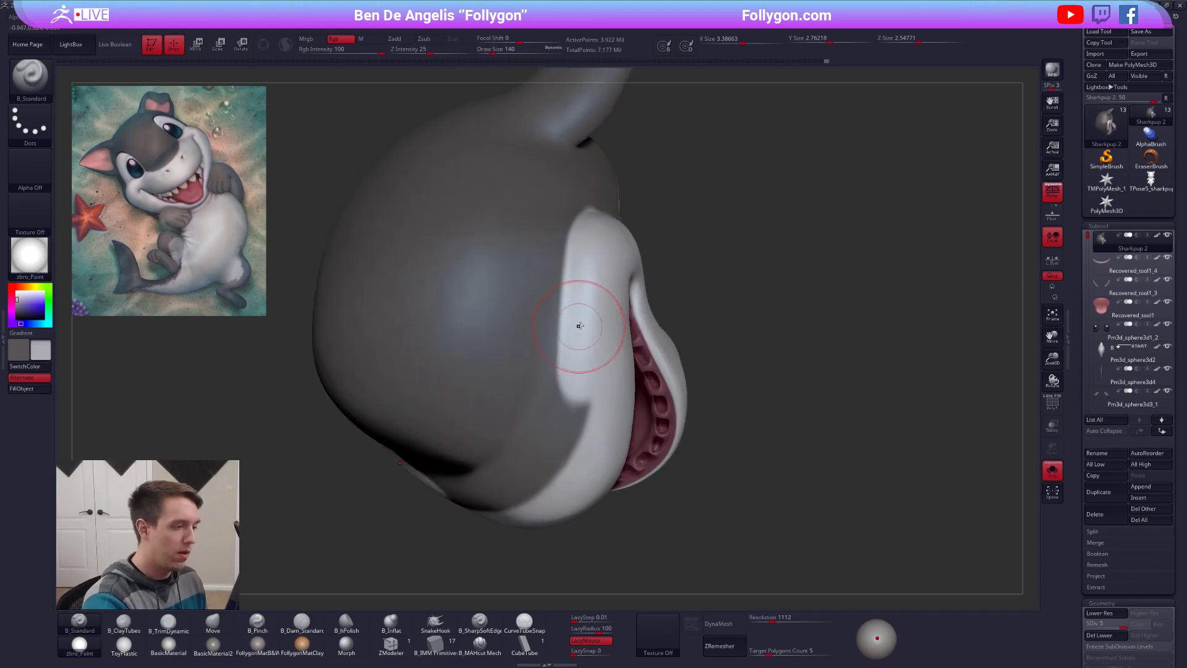
mouse_move(555, 423)
left_mouse_down()
mouse_move(452, 486)
mouse_move(470, 495)
mouse_move(529, 479)
left_mouse_up()
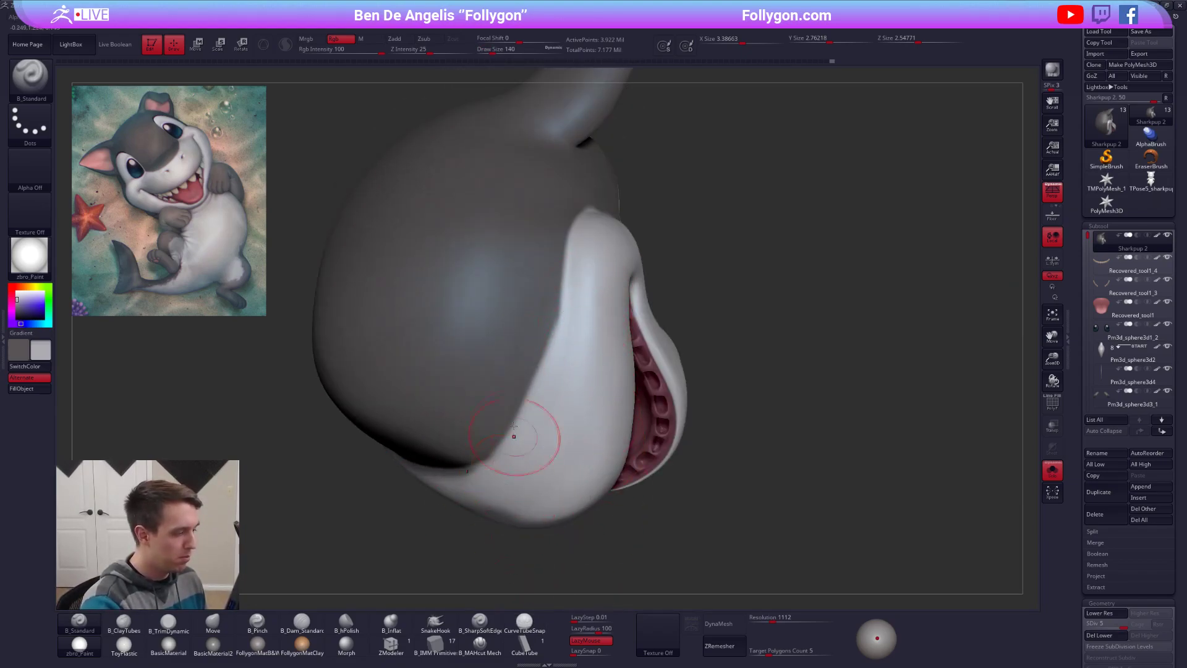
Step: Sample the dark grey, turn LazyMouse off and repaint the dark border behind the cheek with brush size 74
key("c")
left_click(585, 641)
mouse_move(580, 359)
right_mouse_down()
mouse_move(556, 344)
mouse_move(557, 369)
right_mouse_up()
left_click_drag(540, 314, 497, 438)
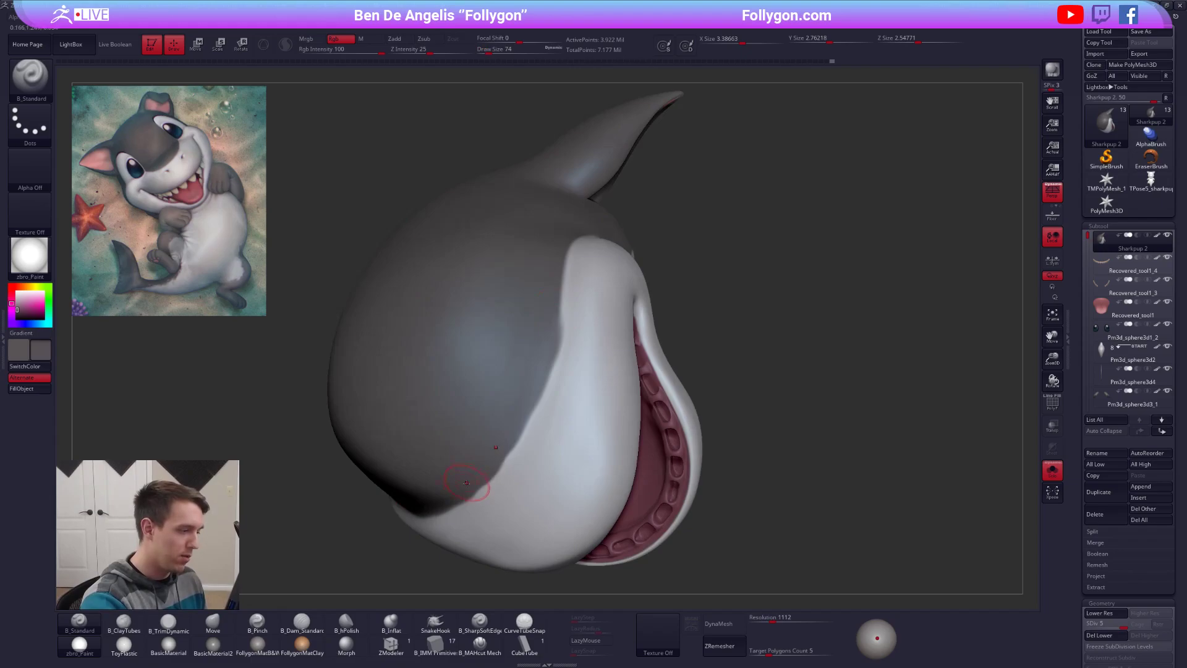
Step: Clean up the grey colour border along the top of the cheek below the eye with brush sizes 18 and 38
mouse_move(521, 402)
right_mouse_down()
mouse_move(602, 440)
mouse_move(632, 472)
mouse_move(575, 346)
mouse_move(638, 318)
right_mouse_up()
key("space")
left_click_drag(638, 317, 634, 318)
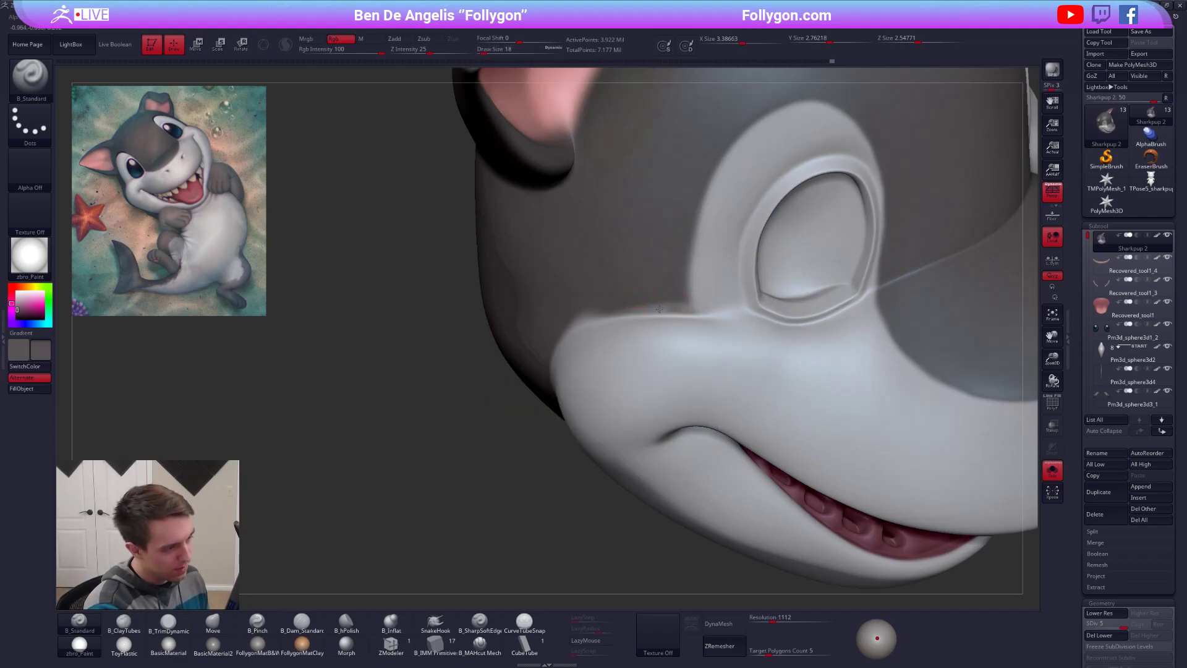
key("space")
left_click_drag(589, 315, 601, 309)
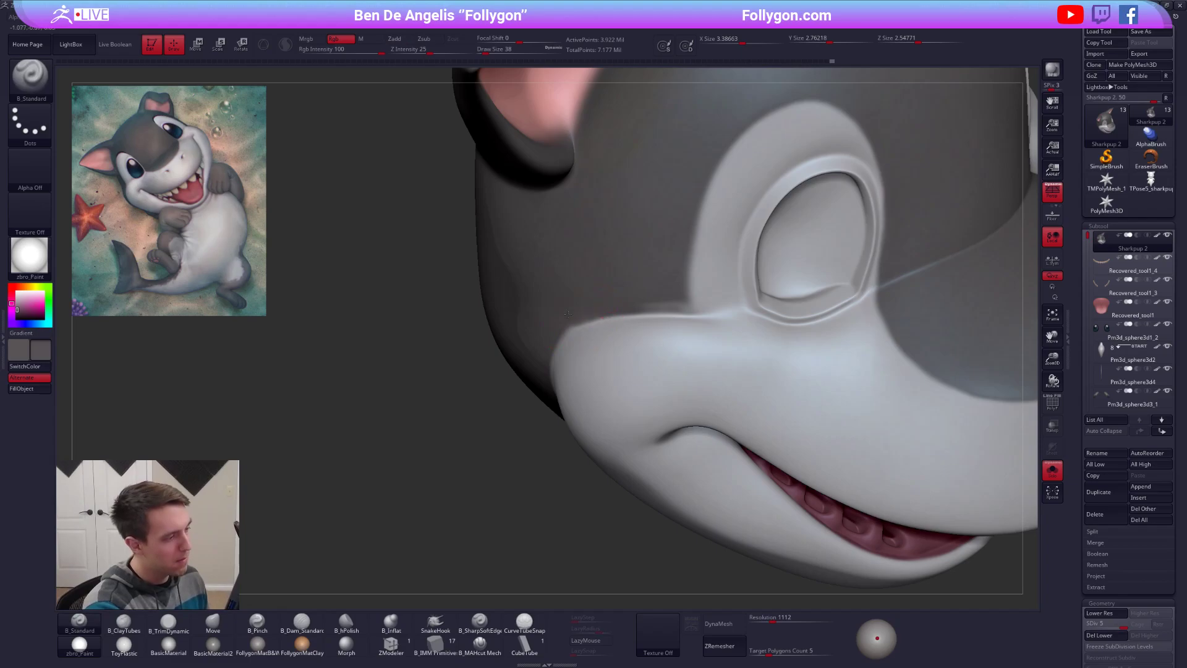
key("c")
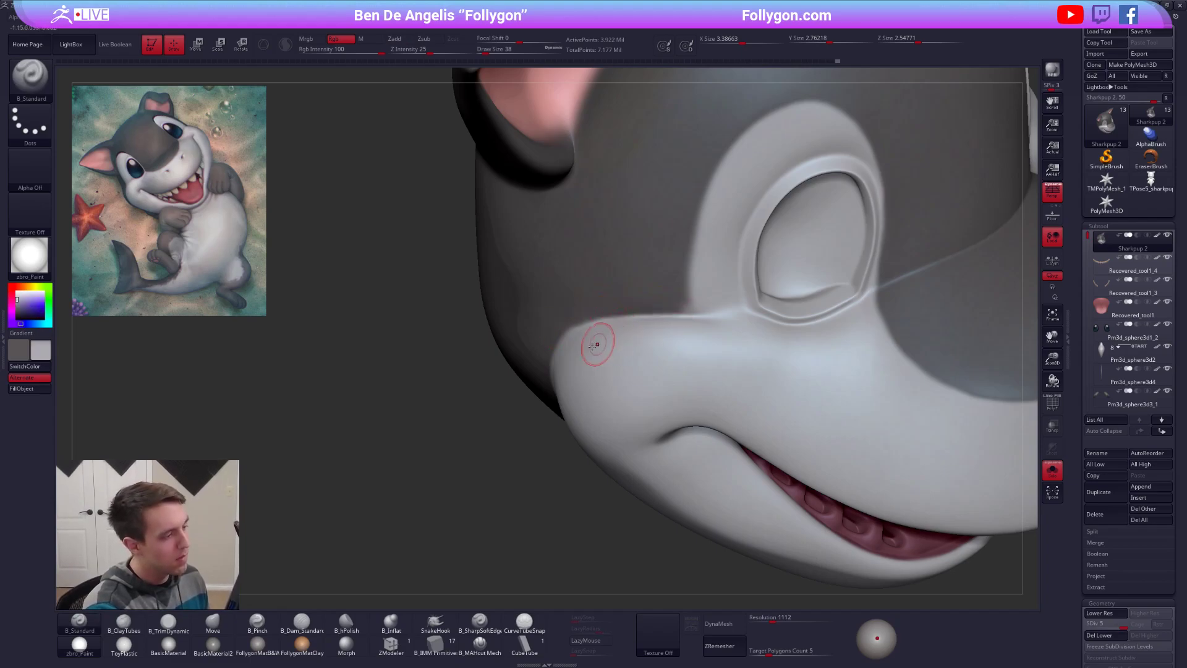
mouse_move(704, 312)
right_mouse_down()
mouse_move(740, 299)
mouse_move(753, 315)
mouse_move(538, 325)
mouse_move(637, 298)
right_mouse_up()
key("space")
left_click_drag(636, 298, 643, 297)
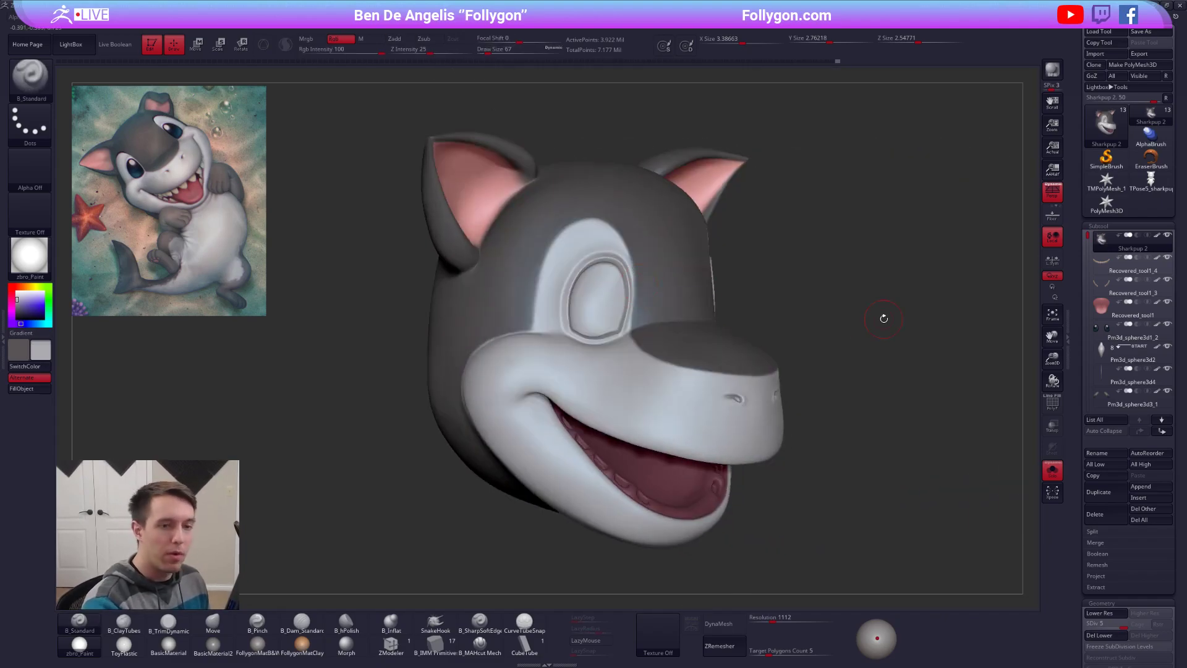
Step: Hide the head's surface colours and choose the B_MAHcut Mech brush for the area around the eye
left_click(1157, 239)
right_click_drag(648, 258, 644, 281, "alt")
key("shift+f")
key("shift+f")
right_click_drag(431, 309, 472, 368, "alt")
key("space")
left_click_drag(461, 379, 467, 378)
right_click_drag(477, 419, 453, 429)
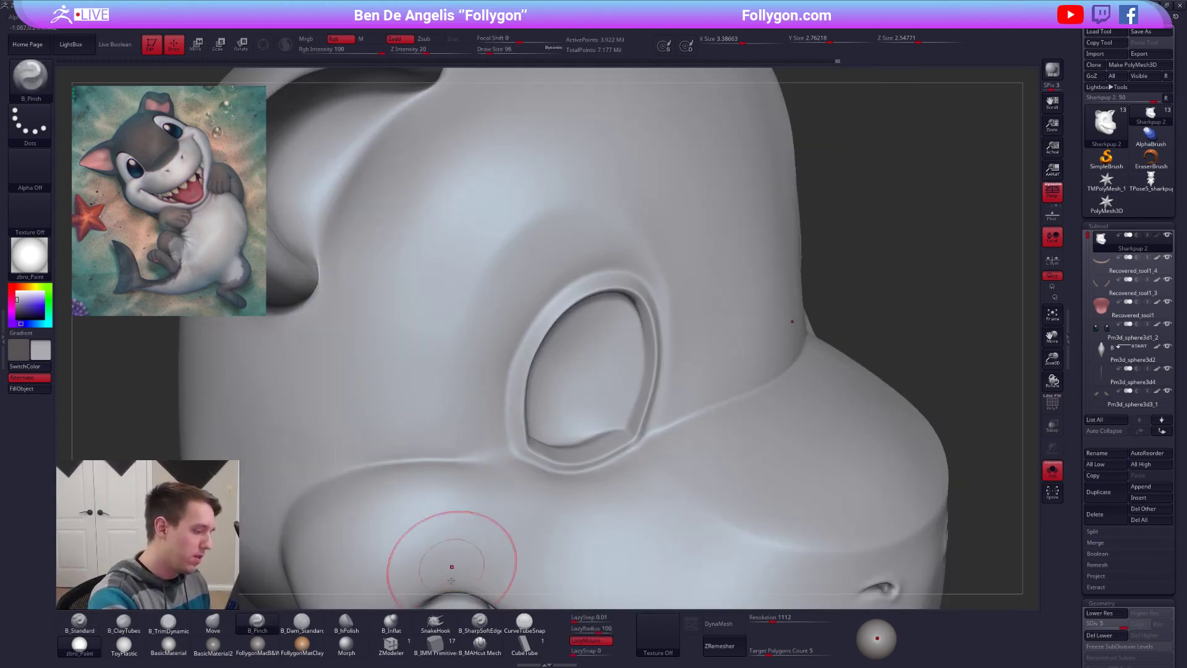
left_click(478, 651)
Step: Define the outer edge of the eye patch with the B_MAHcut Mech brush at size 170, undoing a stray stroke
left_click_drag(451, 449, 448, 392)
left_click_drag(464, 306, 466, 302)
key("space")
left_click_drag(462, 336, 466, 338)
key("ctrl+z")
left_click_drag(452, 447, 453, 332)
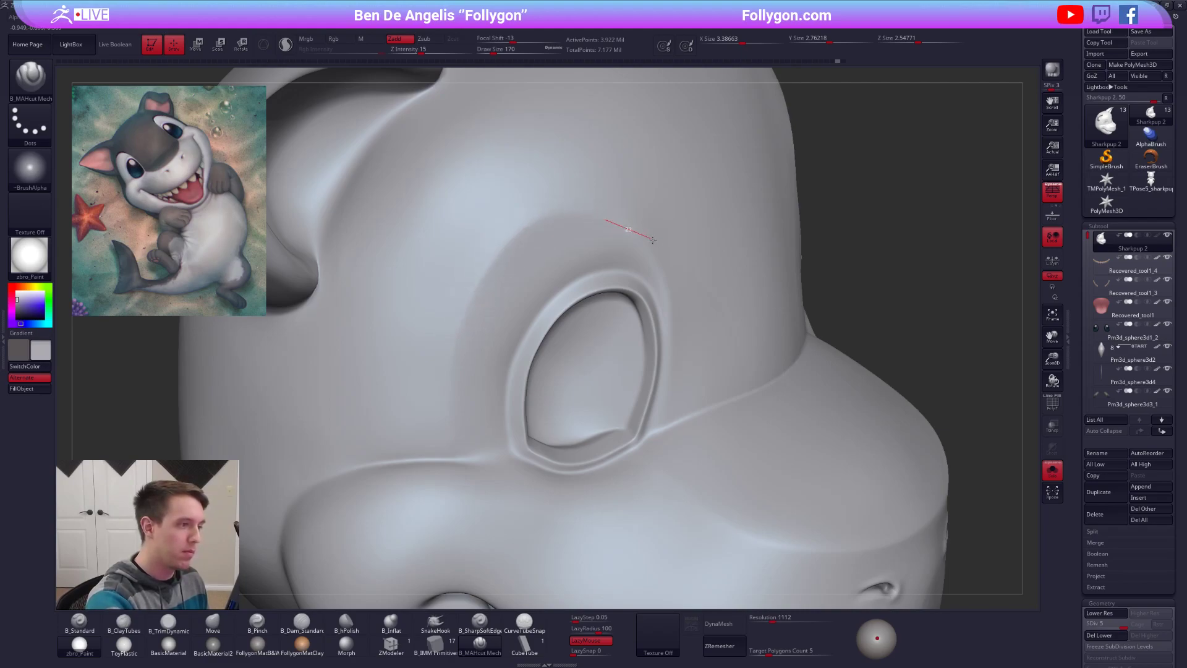
Step: Work along the nose side of the eye patch with the brush at size 104 and undo the last stroke
left_click_drag(674, 339, 680, 358)
right_click_drag(688, 356, 670, 320)
key("space")
left_click_drag(693, 331, 687, 328)
left_click_drag(659, 290, 654, 489)
mouse_move(655, 463)
right_mouse_down()
mouse_move(683, 436)
mouse_move(618, 390)
right_mouse_up()
key("ctrl+z")
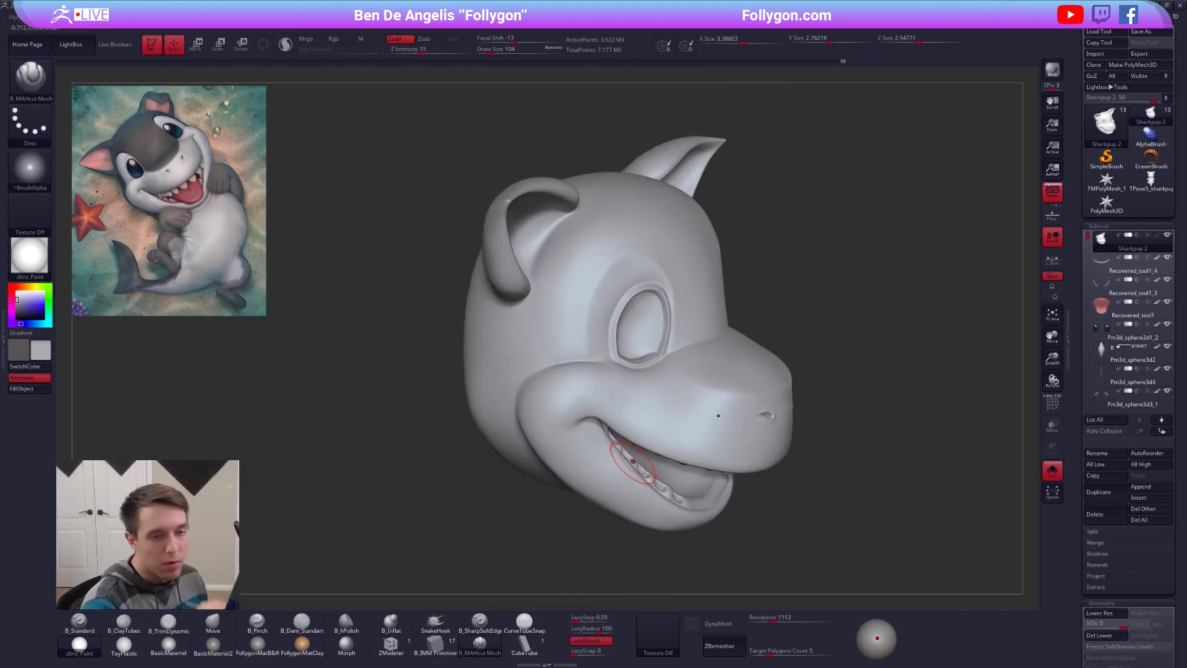
Step: Turn the surface colours back on and work the edge of the lower jaw with the B_MAHcut Mech brush at size 252
mouse_move(866, 483)
left_mouse_down()
mouse_move(896, 480)
mouse_move(877, 505)
mouse_move(776, 503)
mouse_move(575, 419)
left_mouse_up()
right_click_drag(575, 419, 579, 409, "ctrl")
key("space")
key("alt+s")
key("space")
left_click(546, 416)
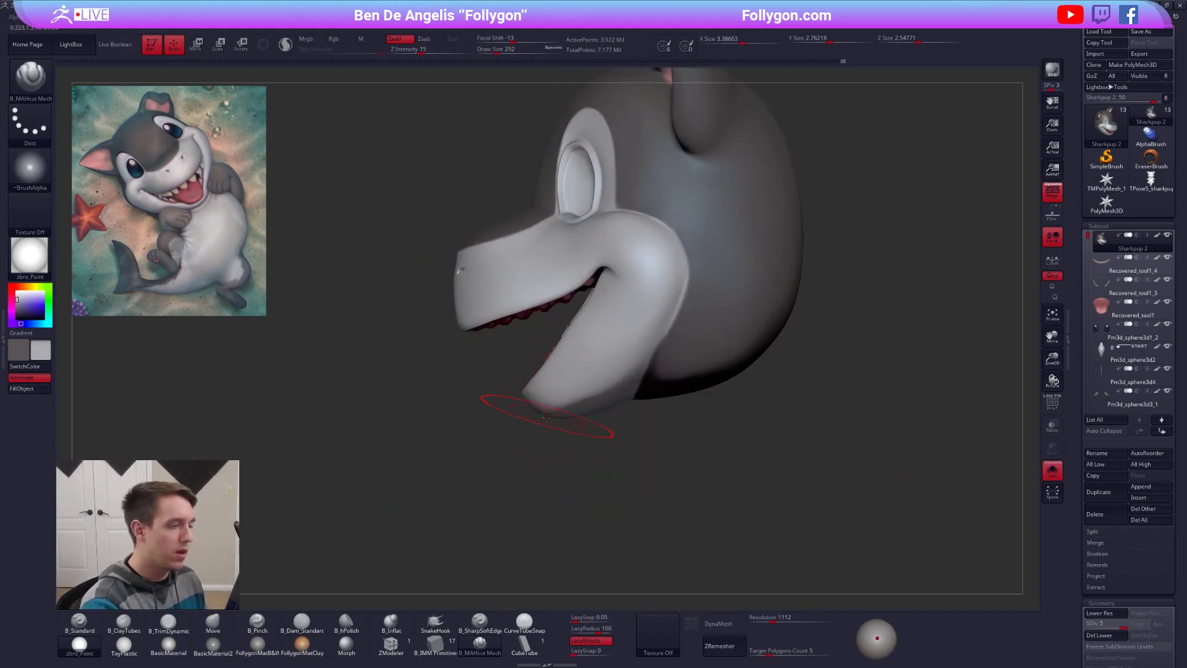
key("space")
left_click_drag(554, 407, 548, 407)
Step: Sharpen the plane change along the lower jaw with the B_Pinch brush at size 170
mouse_move(538, 396)
right_mouse_down()
mouse_move(579, 373)
mouse_move(546, 402)
mouse_move(539, 432)
mouse_move(531, 413)
right_mouse_up()
key("b")
key("p")
key("i")
key("space")
left_click_drag(530, 411, 531, 410)
mouse_move(533, 421)
right_mouse_down()
mouse_move(540, 440)
mouse_move(520, 438)
right_mouse_up()
key("bracketright")
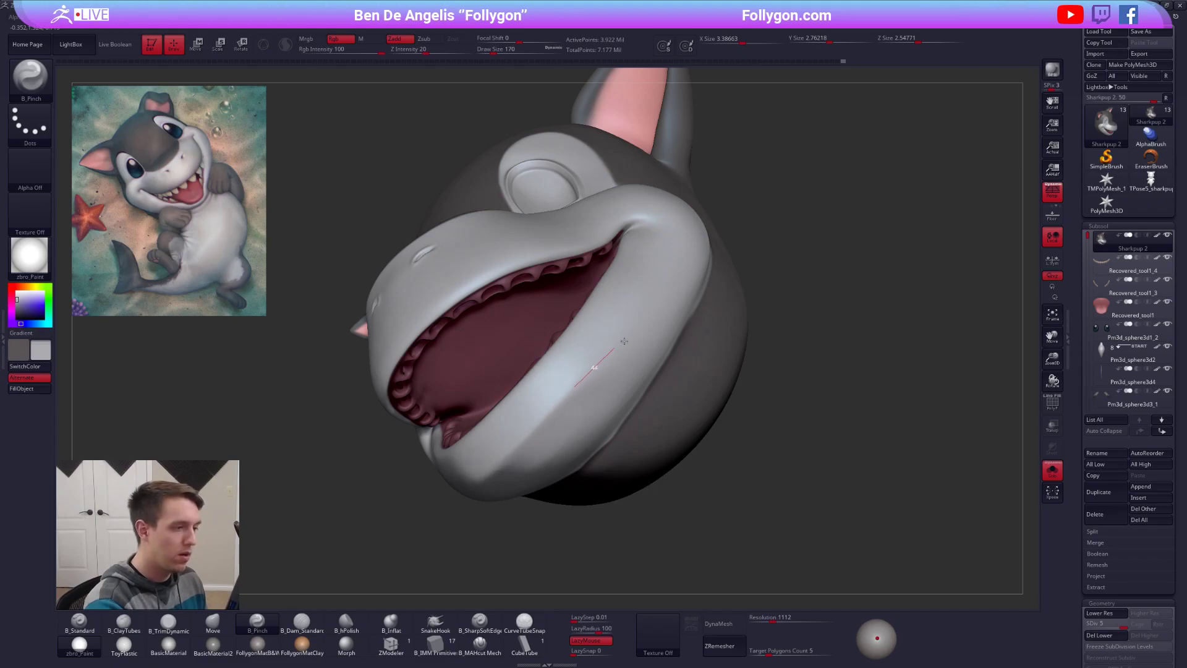
mouse_move(615, 379)
right_mouse_down()
mouse_move(520, 450)
mouse_move(576, 425)
mouse_move(509, 451)
right_mouse_up()
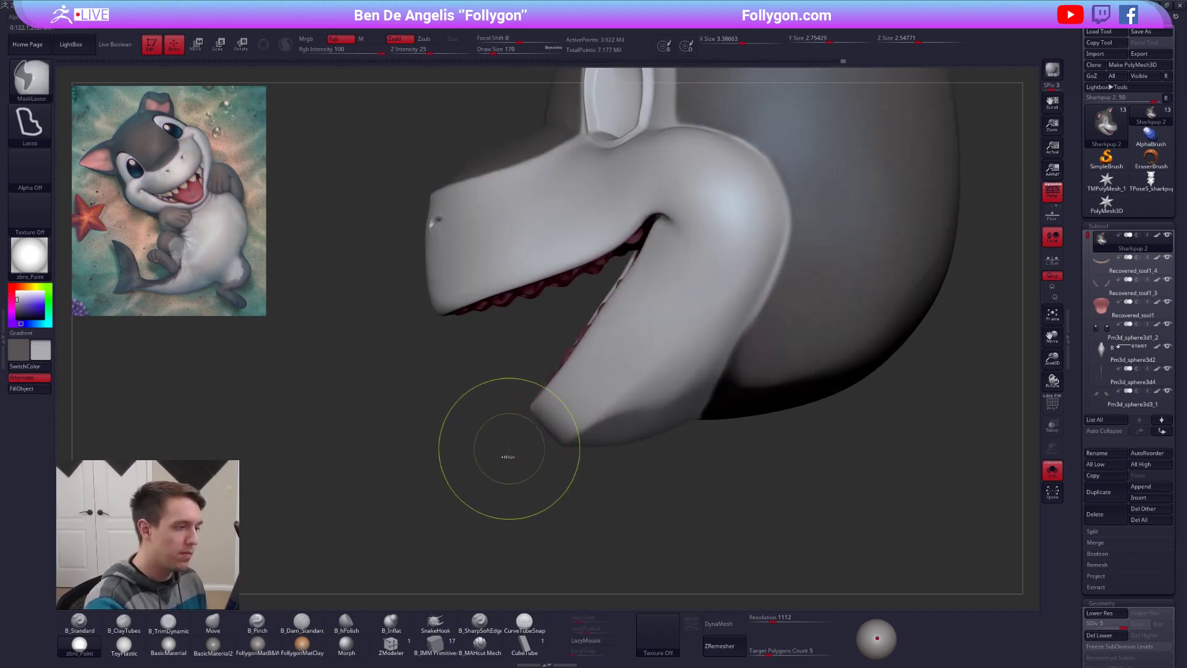
Step: Turn perspective off, lasso-mask the lower jaw and invert the mask at subdivision level 1
left_click(1052, 193)
key("ctrl")
mouse_move(579, 387)
left_mouse_down("ctrl")
mouse_move(789, 179)
mouse_move(518, 597)
mouse_move(515, 578)
left_mouse_up("ctrl")
key("shift+d")
key("shift+d")
key("shift+d")
key("shift+d")
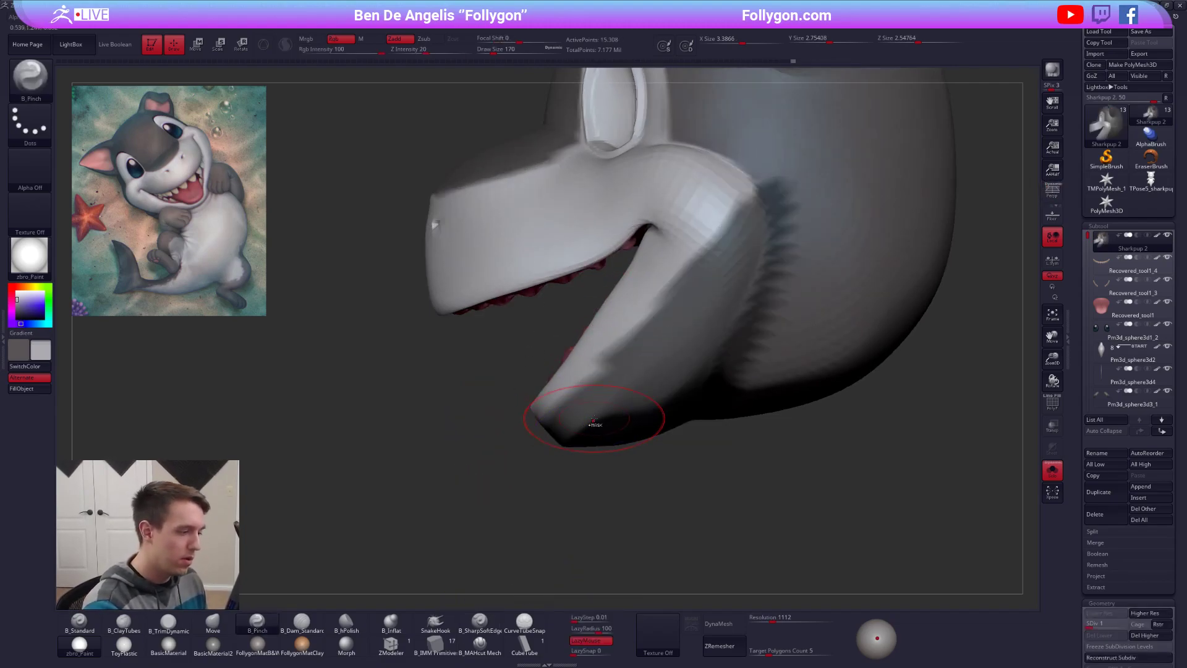
key("ctrl+i")
Step: Reshape the chin and the underside of the lower jaw with the Move brush at size 170
key("space")
mouse_move(559, 434)
left_mouse_down()
mouse_move(583, 435)
mouse_move(559, 430)
left_mouse_up()
key("4")
key("space")
mouse_move(461, 433)
left_mouse_down()
mouse_move(624, 436)
mouse_move(668, 421)
mouse_move(528, 493)
mouse_move(625, 427)
left_mouse_up()
key("space")
key("space")
left_click_drag(570, 471, 606, 504)
right_click_drag(667, 528, 634, 496, "alt")
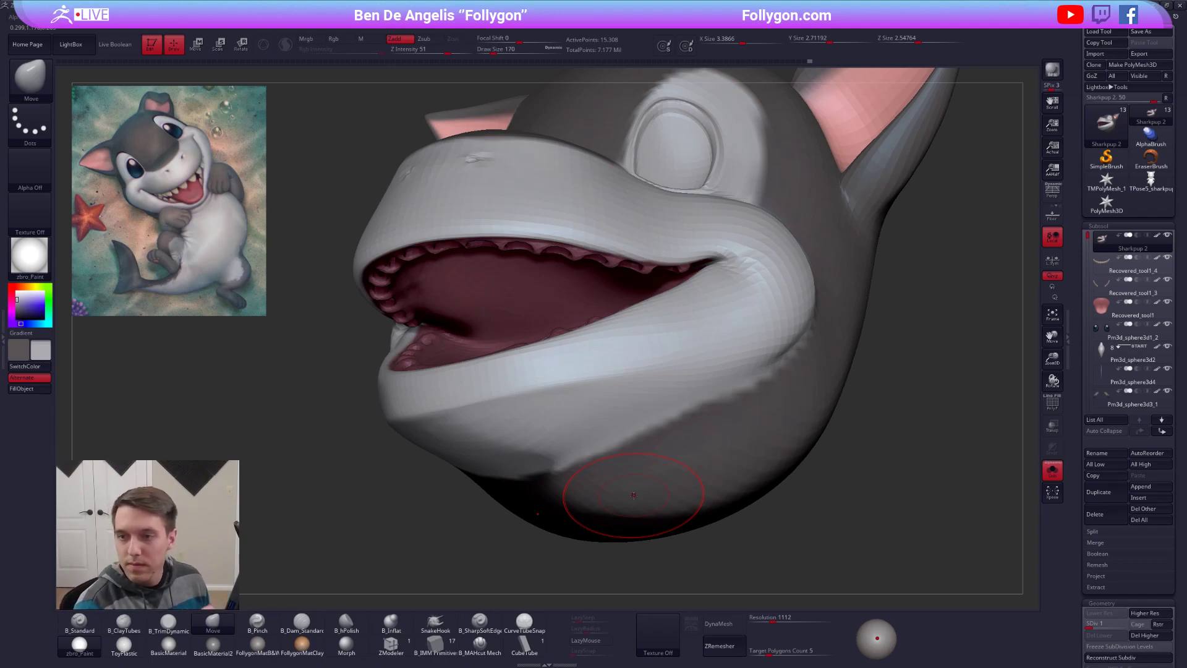
Step: Smooth the reshaped underside of the lower jaw with the Smooth brush at size 192
mouse_move(605, 413)
right_mouse_down()
mouse_move(569, 402)
mouse_move(583, 425)
right_mouse_up()
left_click_drag(644, 388, 648, 383)
right_click_drag(648, 384, 628, 364)
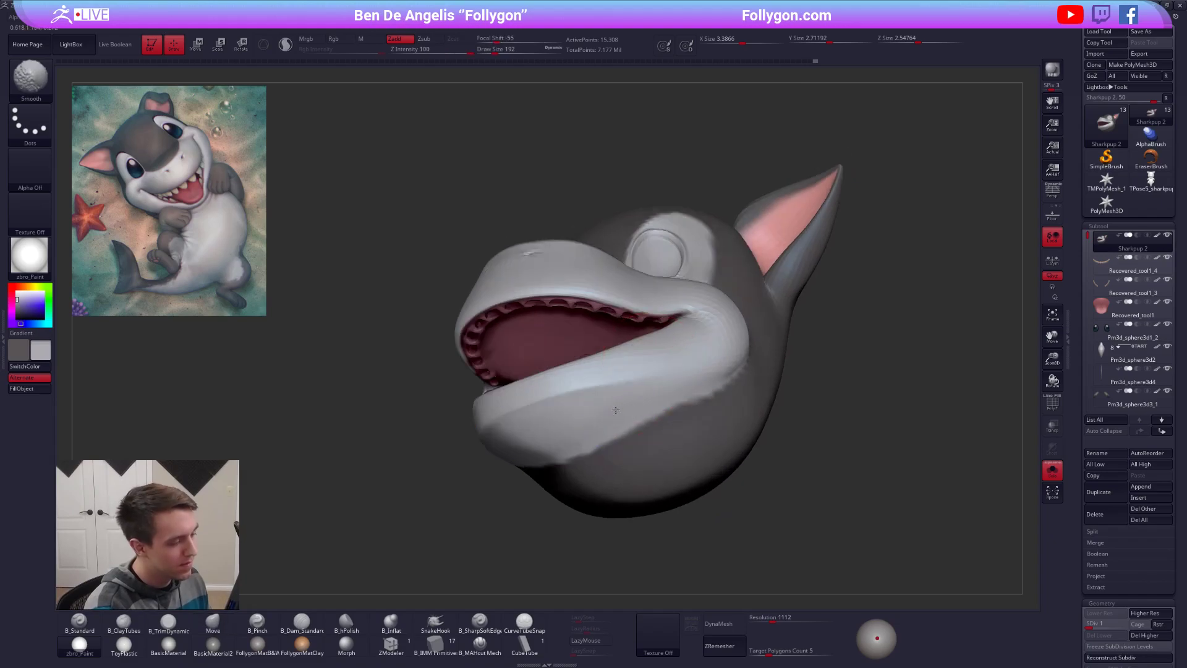
right_click_drag(573, 428, 603, 457)
mouse_move(664, 413)
right_mouse_down("ctrl")
mouse_move(676, 435)
mouse_move(637, 461)
mouse_move(654, 413)
mouse_move(711, 386)
right_mouse_up("ctrl")
Step: Raise the head to subdivision level 5 and tighten the lower jaw's edge with the B_Pinch brush at size 181
key("d")
key("d")
key("d")
key("d")
key("5")
key("space")
left_click_drag(644, 379, 650, 377)
right_click_drag(640, 384, 715, 353, "alt")
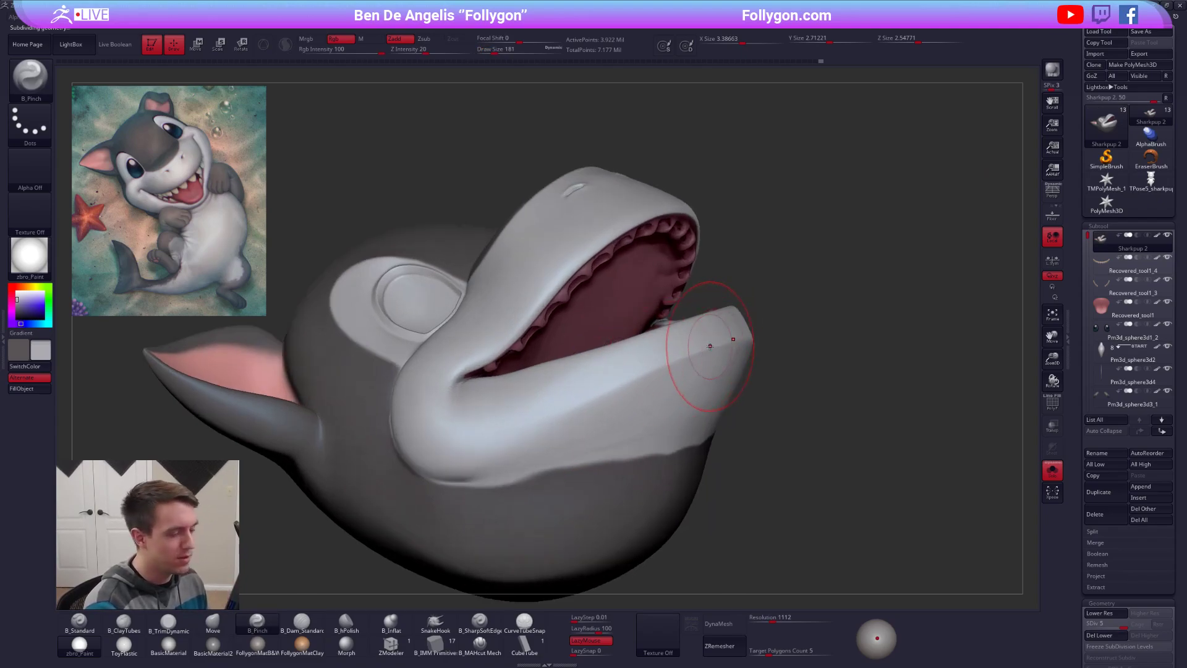
left_click_drag(464, 461, 486, 467)
left_click_drag(626, 388, 716, 340)
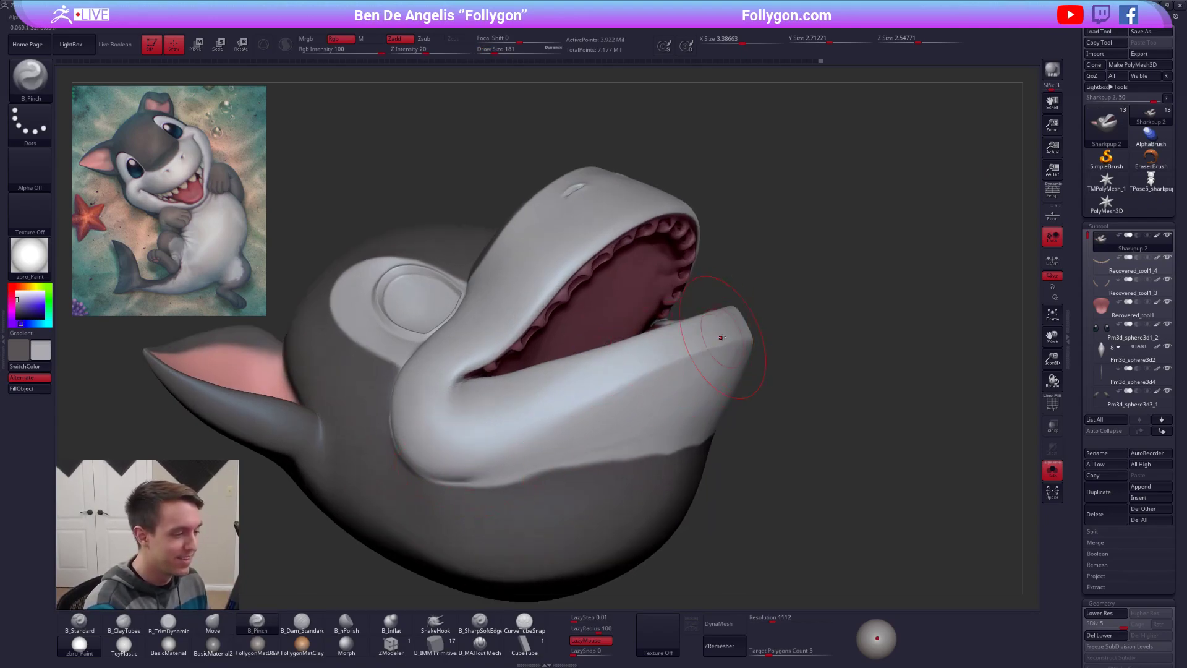
Step: Sample the dark grey and paint the underside of the lower jaw with the B_Standard brush at size 203
key("1")
right_click_drag(634, 431, 594, 433)
key("c")
key("space")
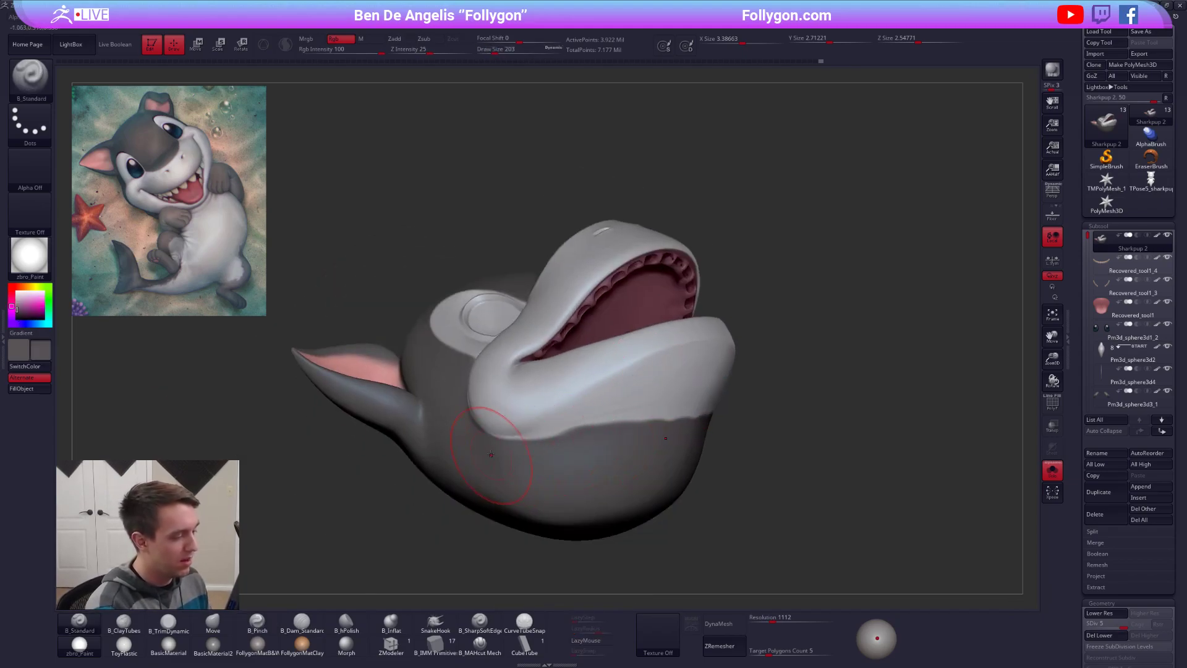
mouse_move(528, 451)
left_mouse_down()
mouse_move(711, 354)
mouse_move(686, 405)
mouse_move(650, 412)
left_mouse_up()
right_click_drag(693, 423, 645, 415)
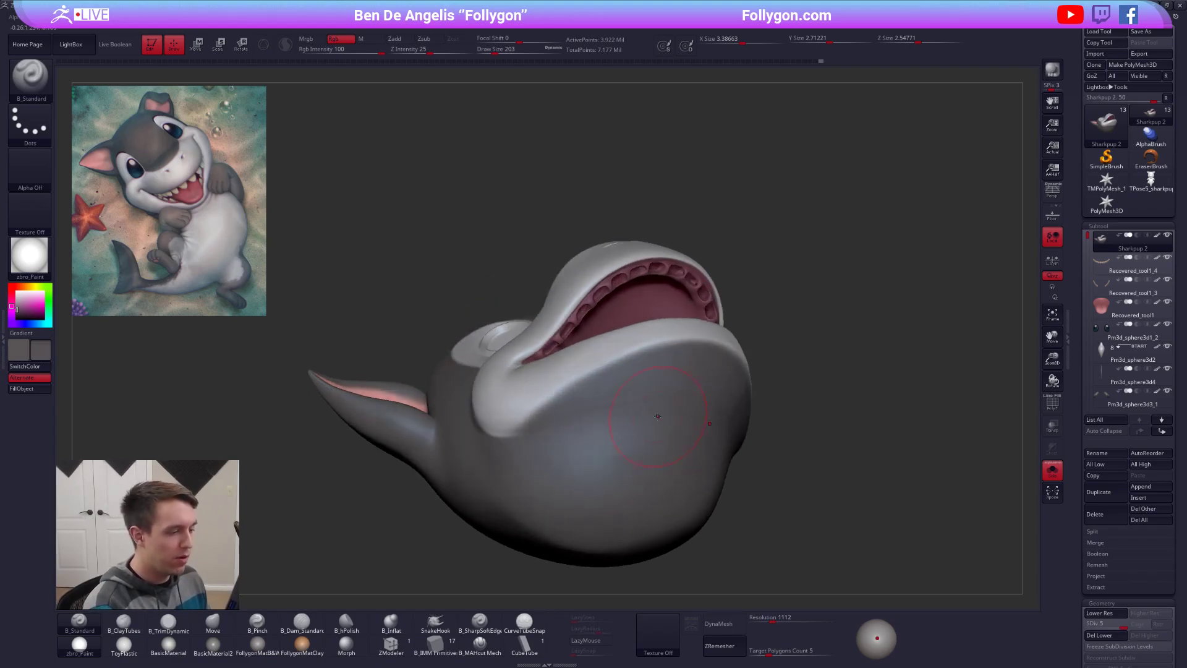
Step: Extend the dark grey along the side of the jaw toward the cheek and reduce the brush to size 104
key("shift")
key("space")
mouse_move(792, 373)
right_mouse_down()
mouse_move(618, 421)
mouse_move(592, 376)
right_mouse_up()
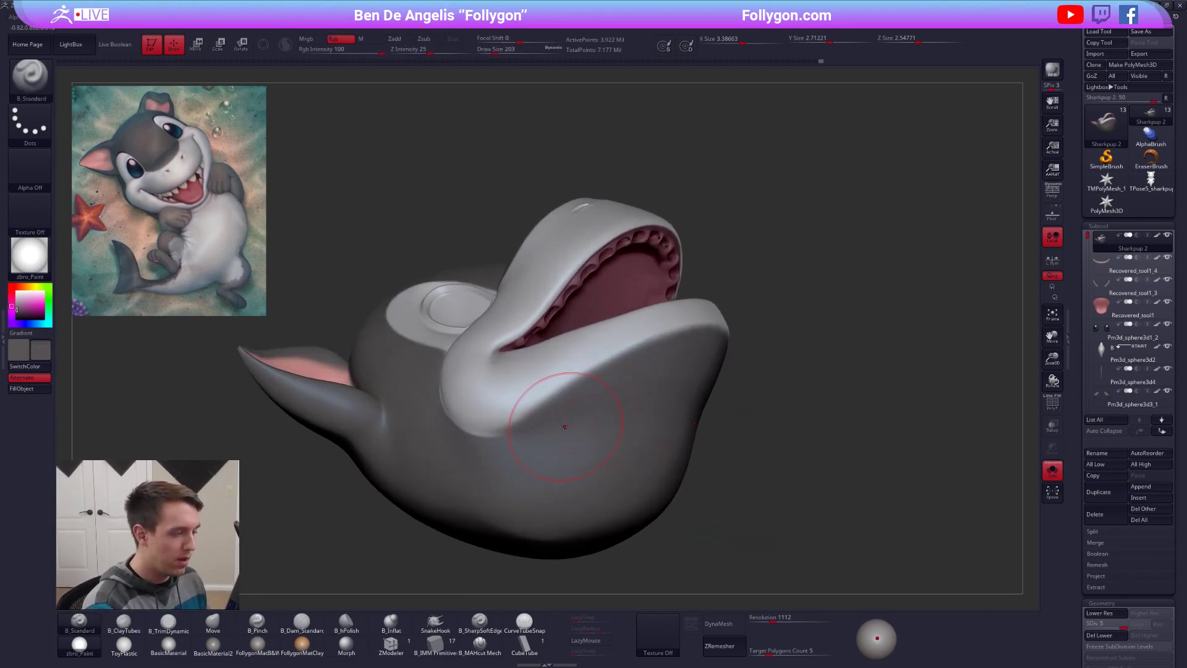
key("shift")
right_click_drag(709, 336, 565, 425)
key("space")
left_click_drag(565, 424, 549, 420)
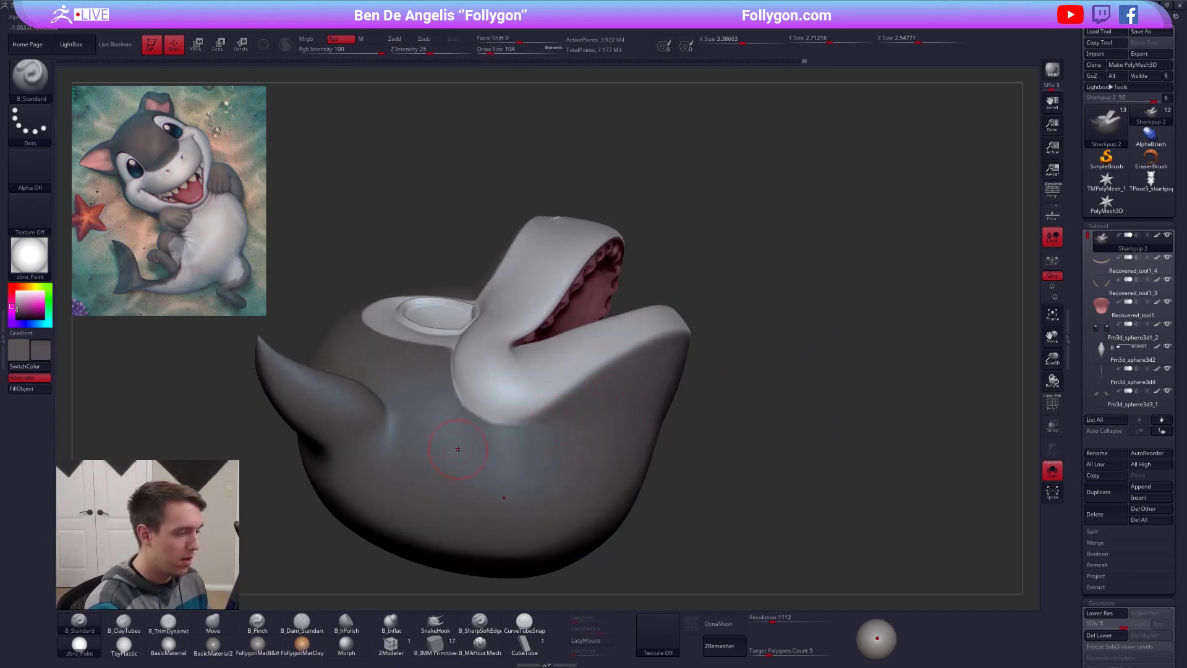
Step: Refine the colour border below the cheek with a freshly sampled grey at brush size 67
key("c")
key("space")
left_click_drag(530, 388, 525, 387)
mouse_move(525, 387)
right_mouse_down("ctrl")
mouse_move(523, 415)
mouse_move(495, 431)
right_mouse_up("ctrl")
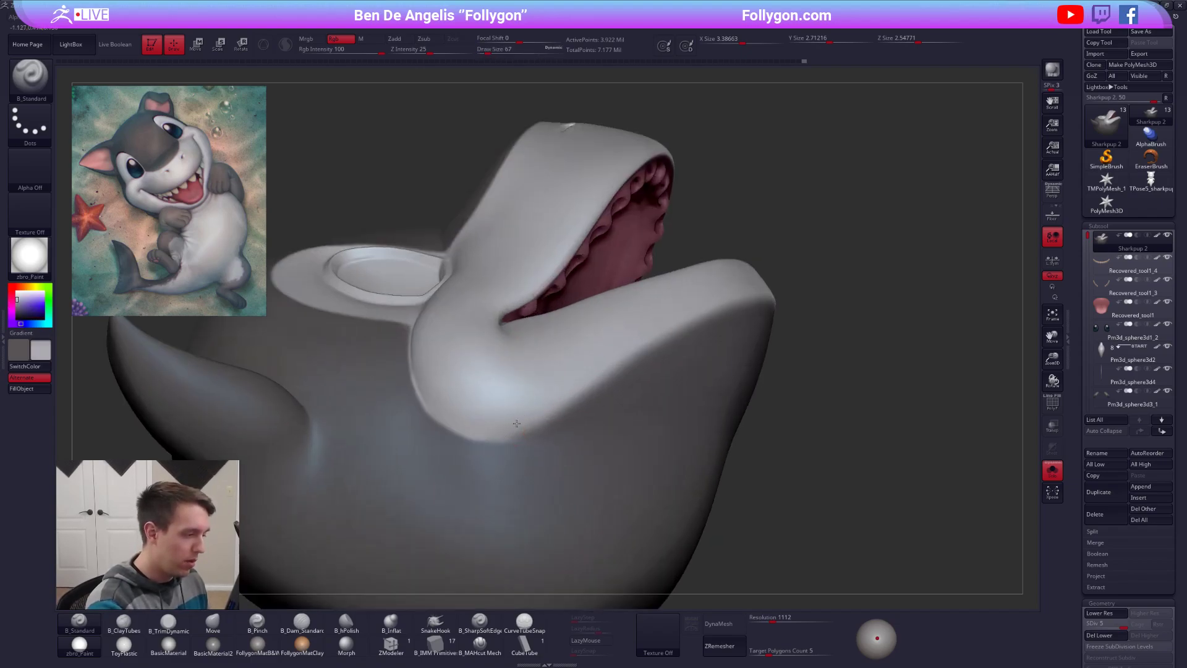
mouse_move(564, 372)
right_mouse_down()
mouse_move(495, 377)
mouse_move(511, 436)
mouse_move(548, 398)
mouse_move(523, 396)
mouse_move(545, 403)
mouse_move(498, 440)
right_mouse_up()
Step: Turn LazyMouse on and sharpen the dark grey border around the cheek with brush size 21
key("c")
left_click(597, 640)
key("space")
left_click_drag(533, 380, 529, 381)
right_click_drag(521, 390, 613, 357, "alt")
key("space")
left_click_drag(580, 379, 577, 377)
key("space")
key("space")
mouse_move(570, 368)
right_mouse_down()
mouse_move(583, 374)
mouse_move(653, 339)
right_mouse_up()
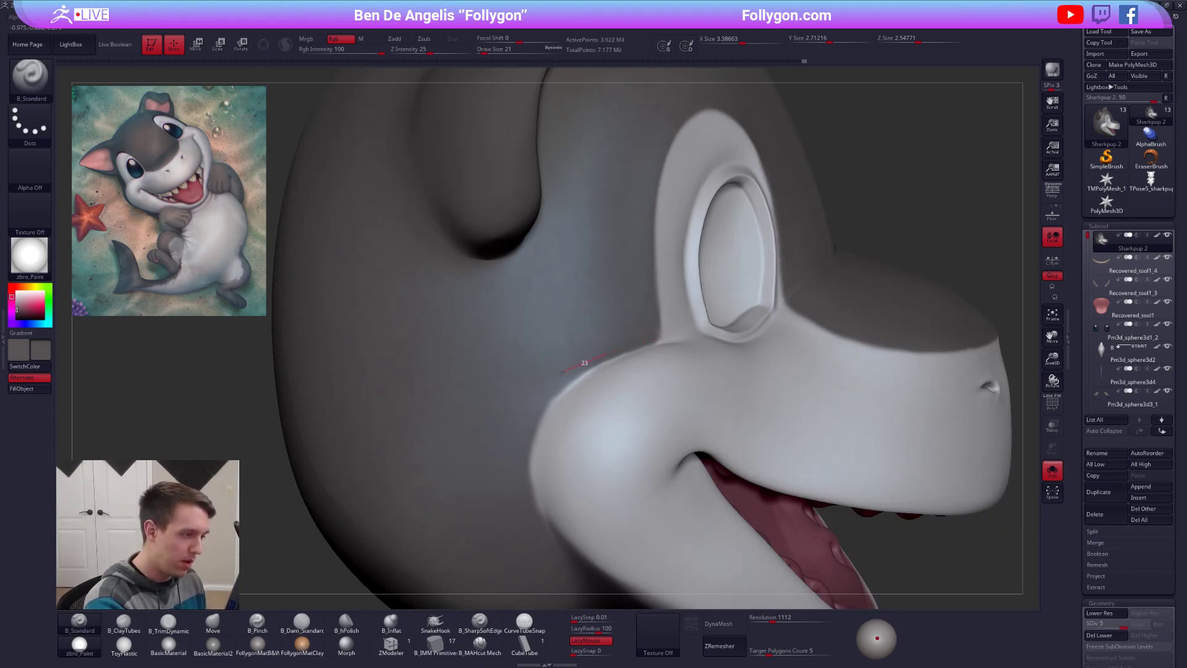
right_click_drag(522, 459, 591, 312)
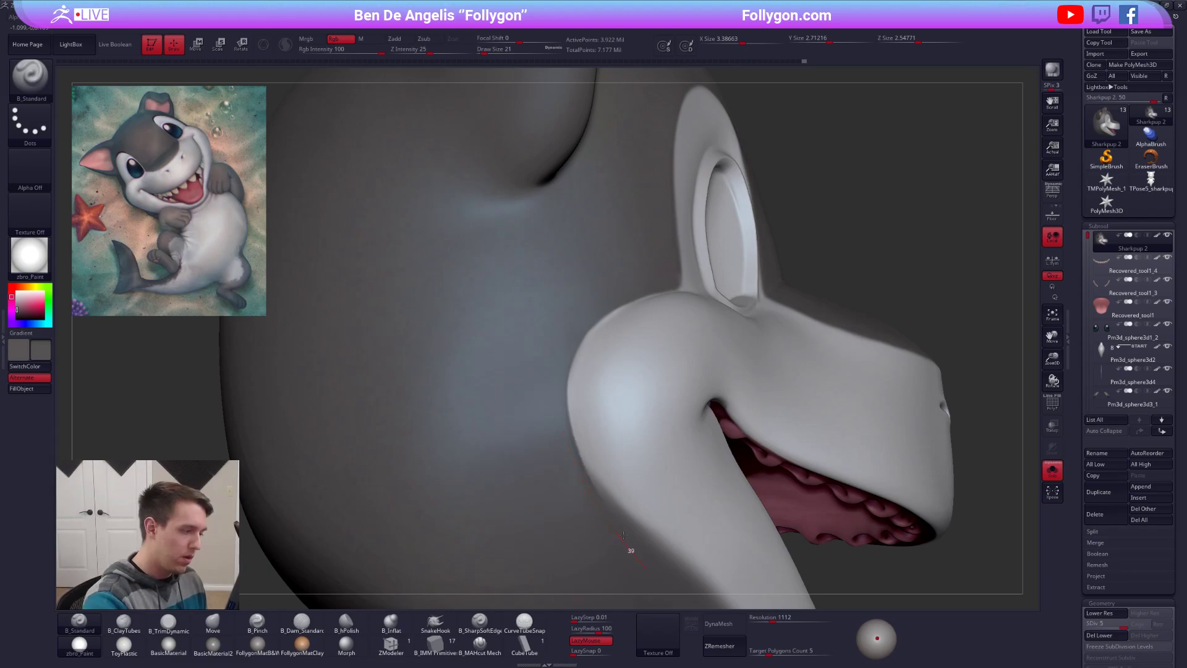
Step: Sample the light grey and paint it along the rear edge of the cheek with brush size 21
key("f")
right_click_drag(624, 524, 700, 404)
key("c")
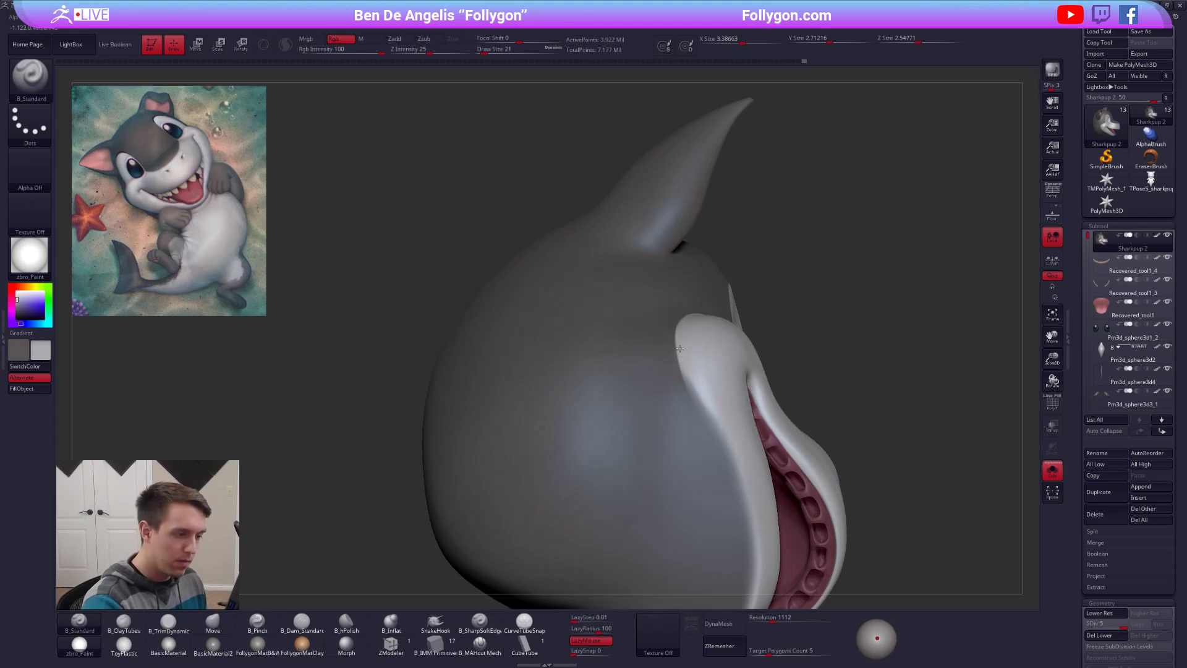
left_click_drag(701, 418, 761, 507)
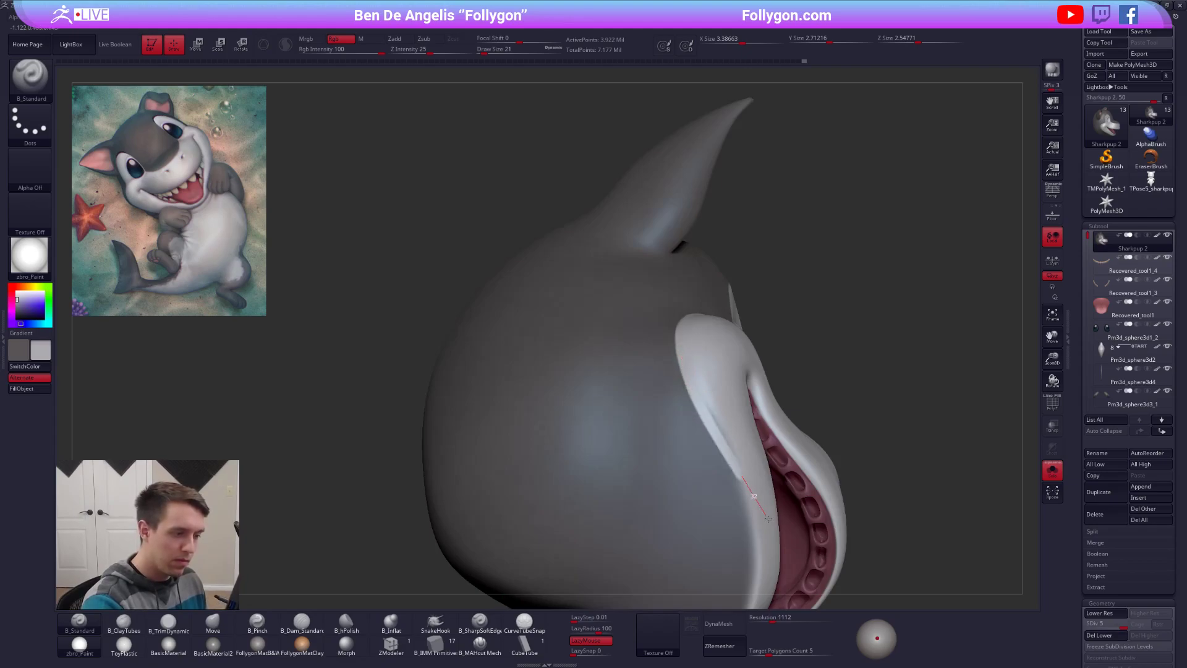
Step: Touch up the cheek's rear colour edge with brush size 54 and show the whole shark pup from the front
key("space")
right_click_drag(744, 450, 700, 368)
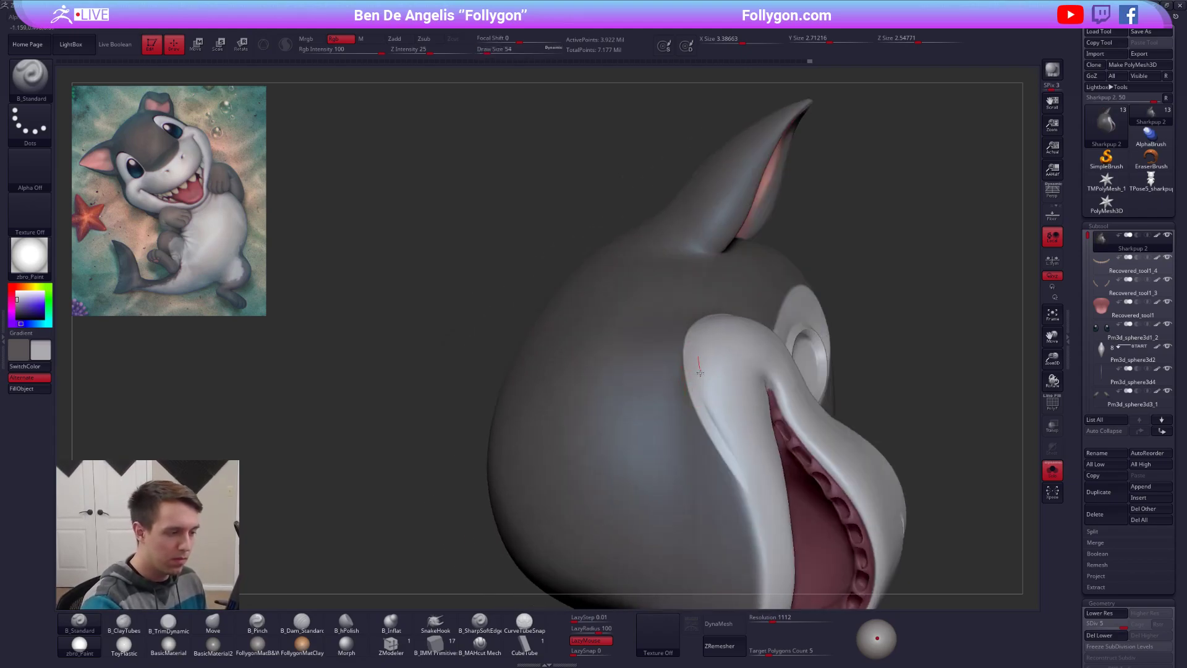
left_click_drag(781, 525, 782, 527)
mouse_move(752, 448)
right_mouse_down("ctrl")
mouse_move(759, 481)
mouse_move(676, 430)
right_mouse_up("ctrl")
right_click_drag(846, 504, 627, 418)
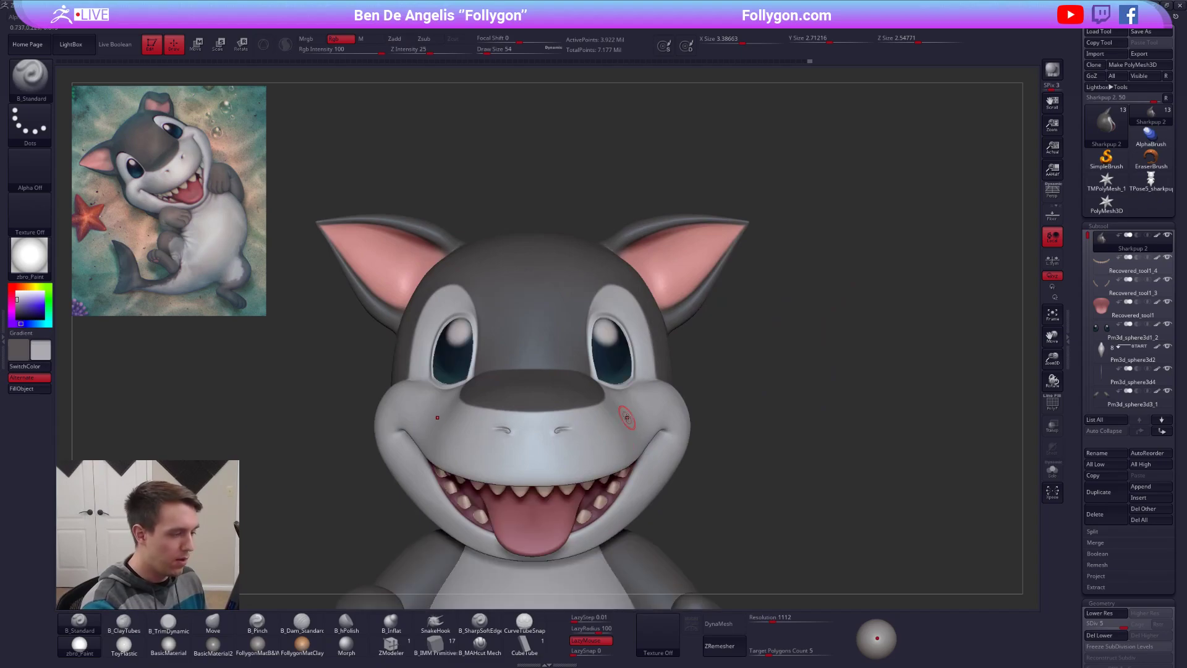
Step: Switch to the Move brush with draw size 121 and show the whole shark pup from the front
left_click_drag(886, 632, 876, 631)
right_click_drag(817, 548, 840, 486, "alt")
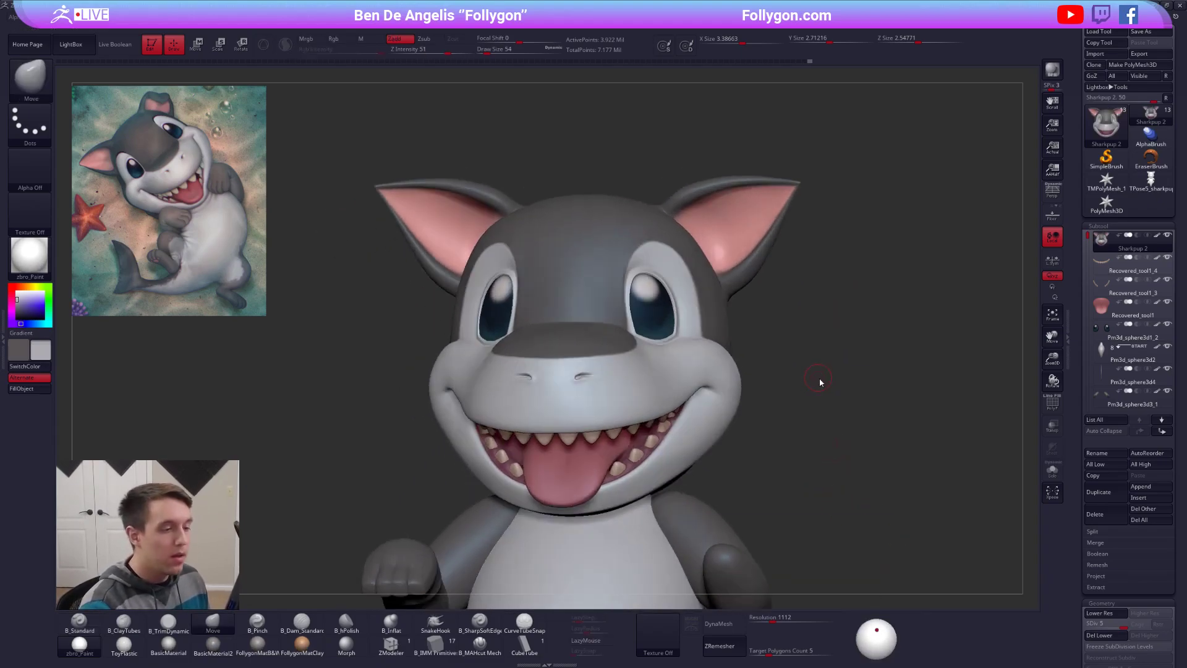
mouse_move(825, 393)
right_mouse_down("ctrl")
mouse_move(789, 347)
mouse_move(778, 294)
right_mouse_up("ctrl")
key("space")
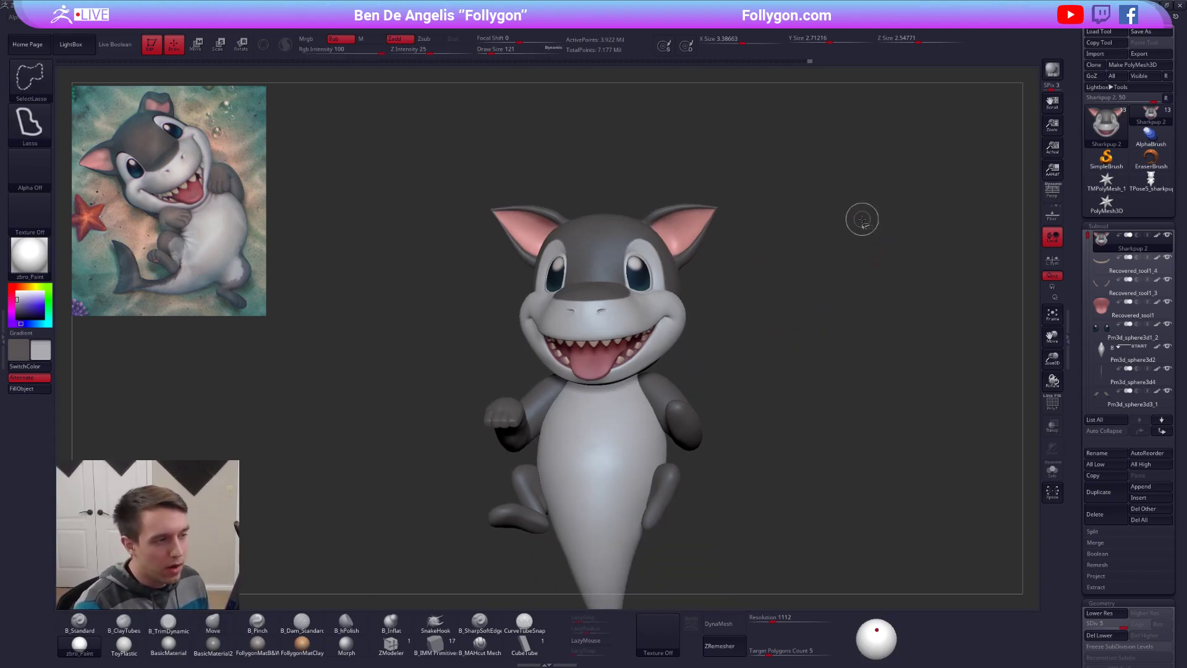
key("space")
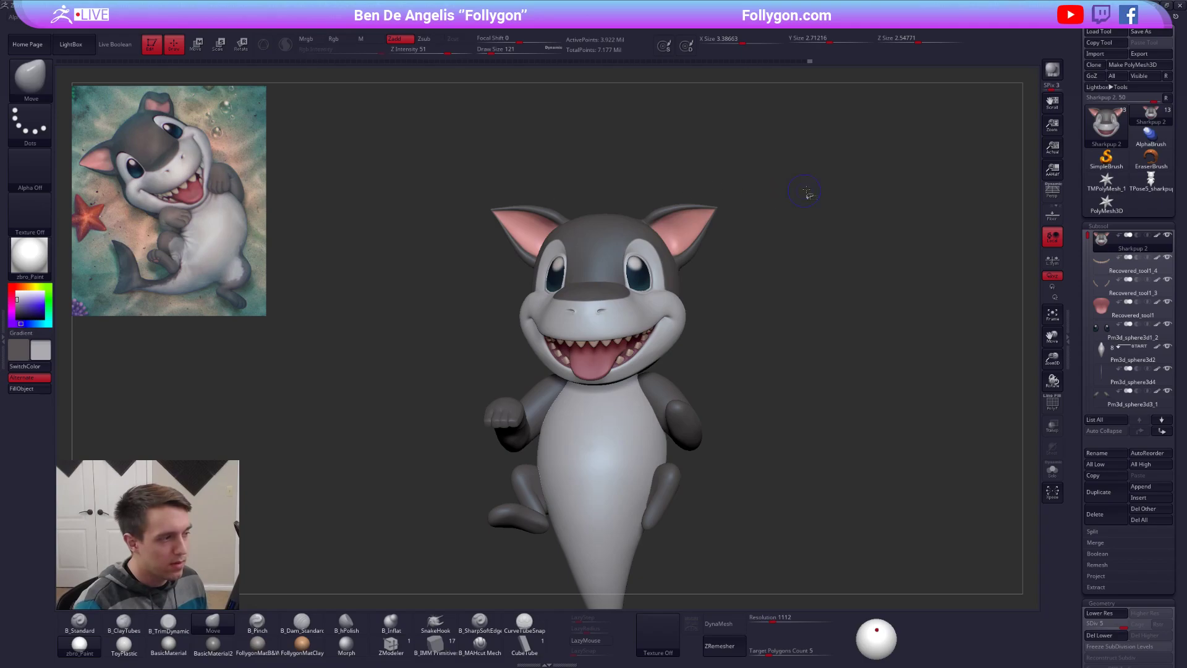
key("space")
key("space")
key("space")
key("space")
key("space")
key("space")
key("space")
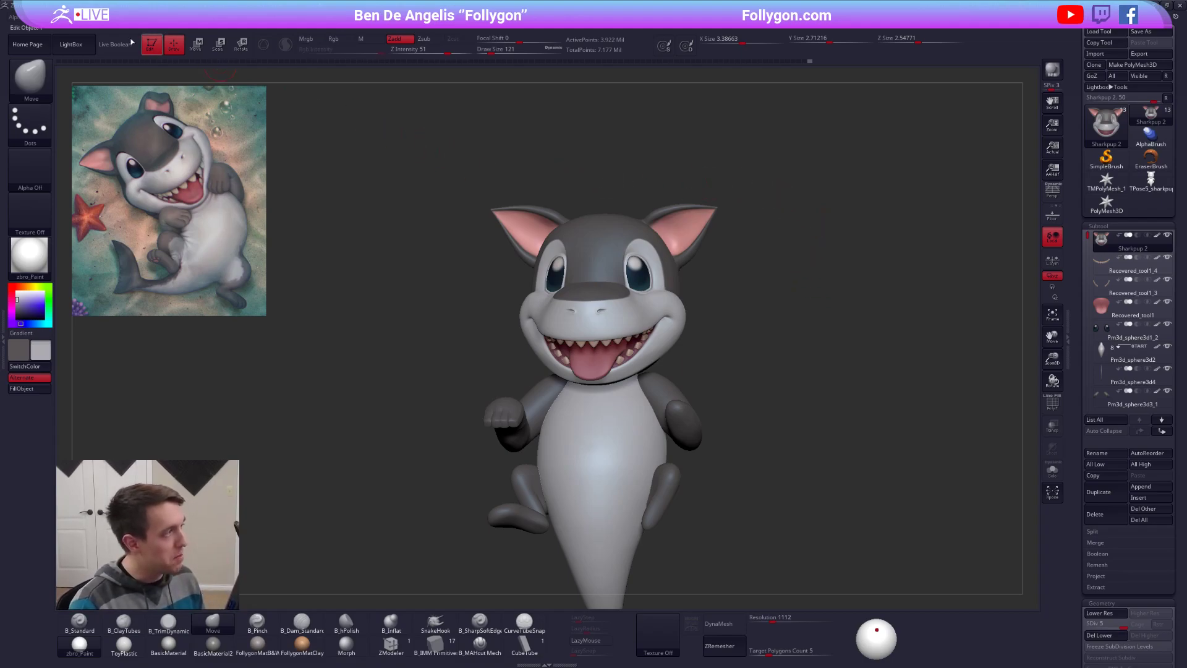
key("space")
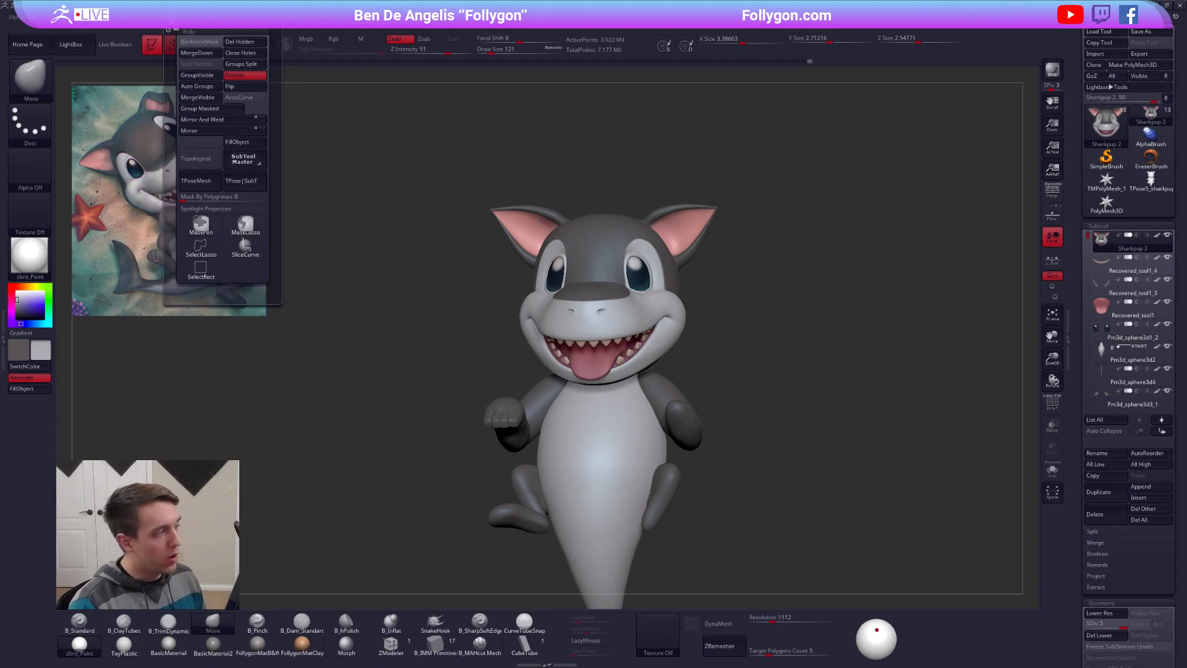
Step: Look through the Config and Custom UI preferences, switching Enable Customize on and back off
left_click(383, 25)
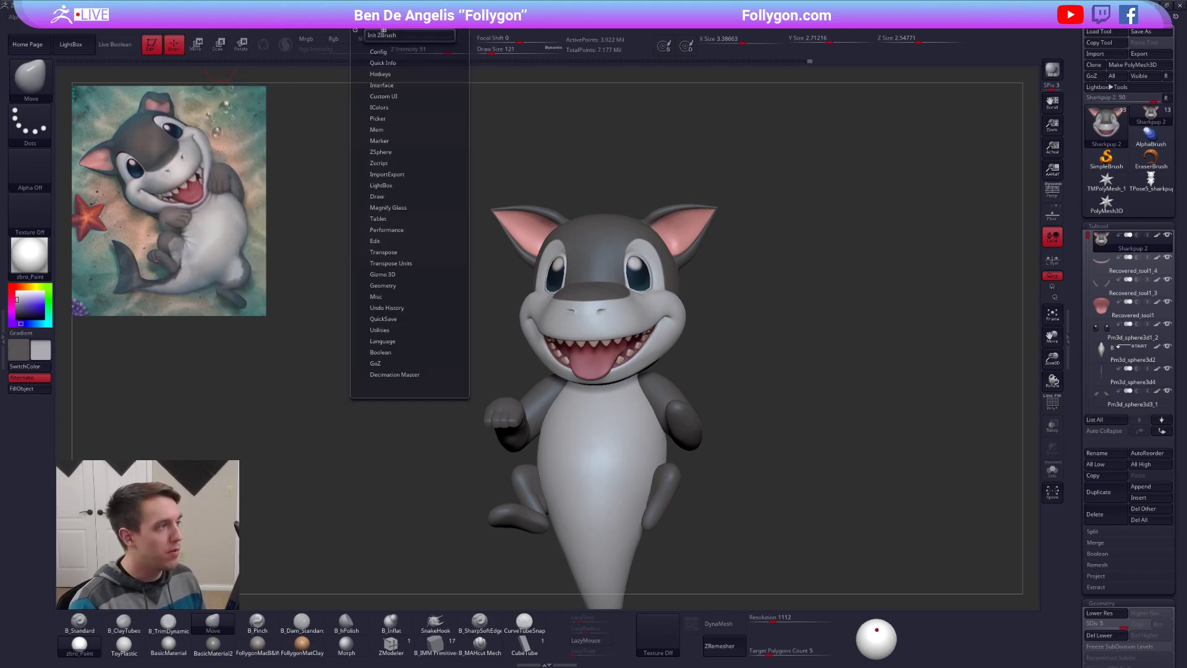
left_click(389, 50)
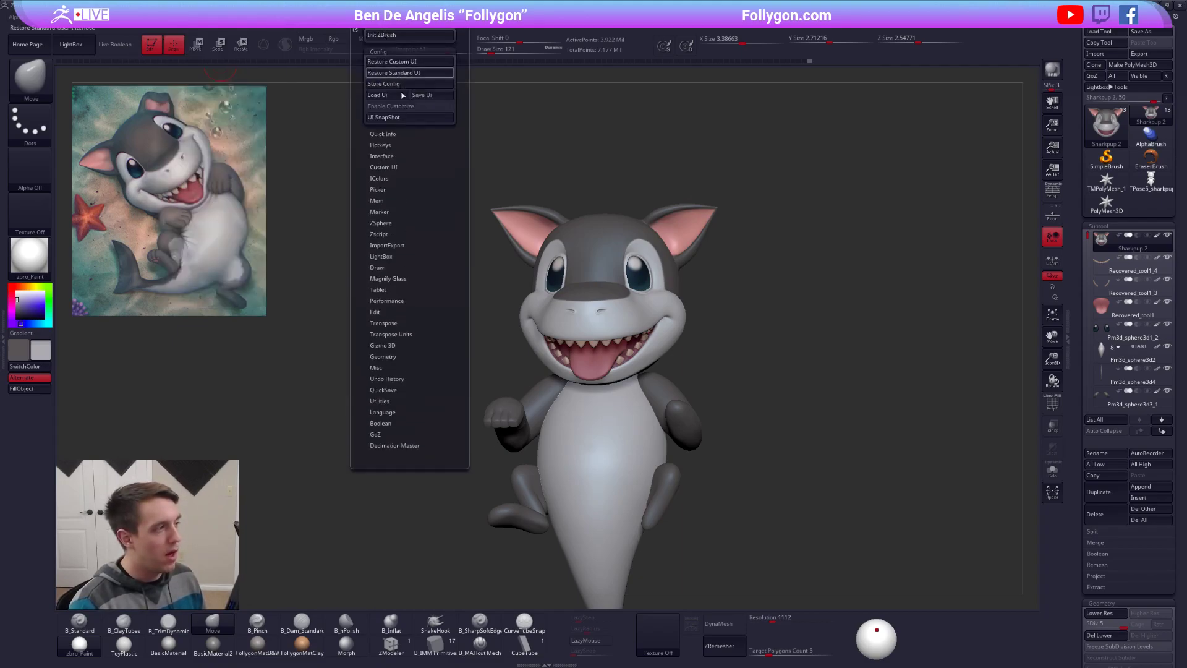
left_click(403, 111)
left_click(384, 167)
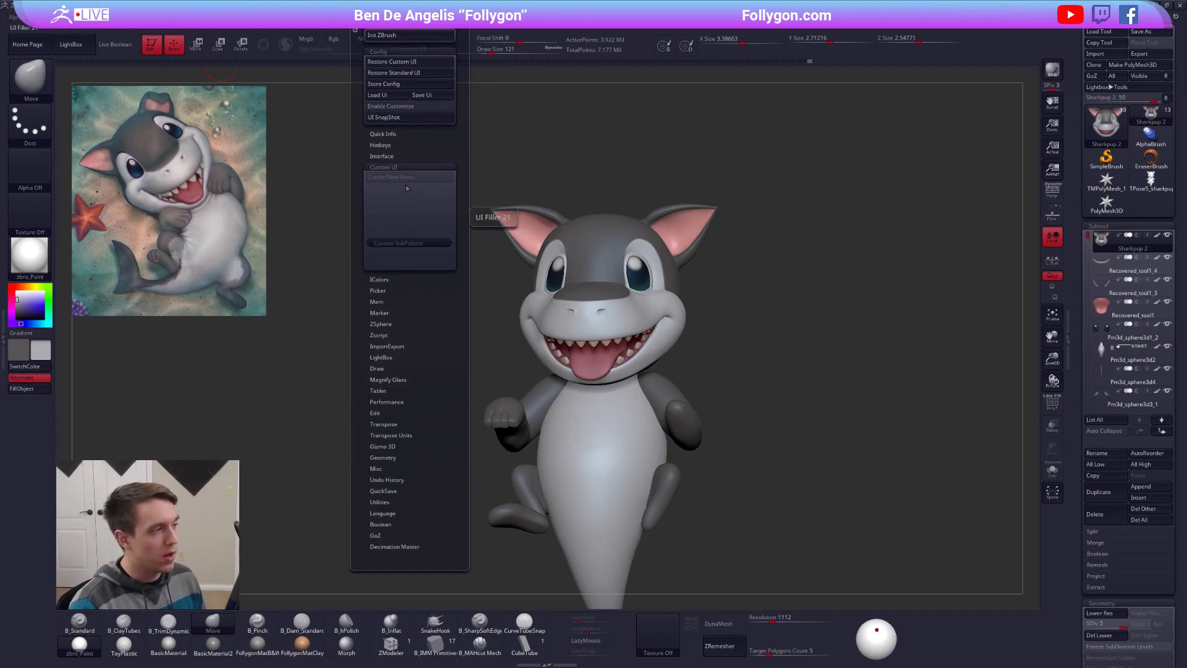
left_click(403, 106)
left_click(403, 106)
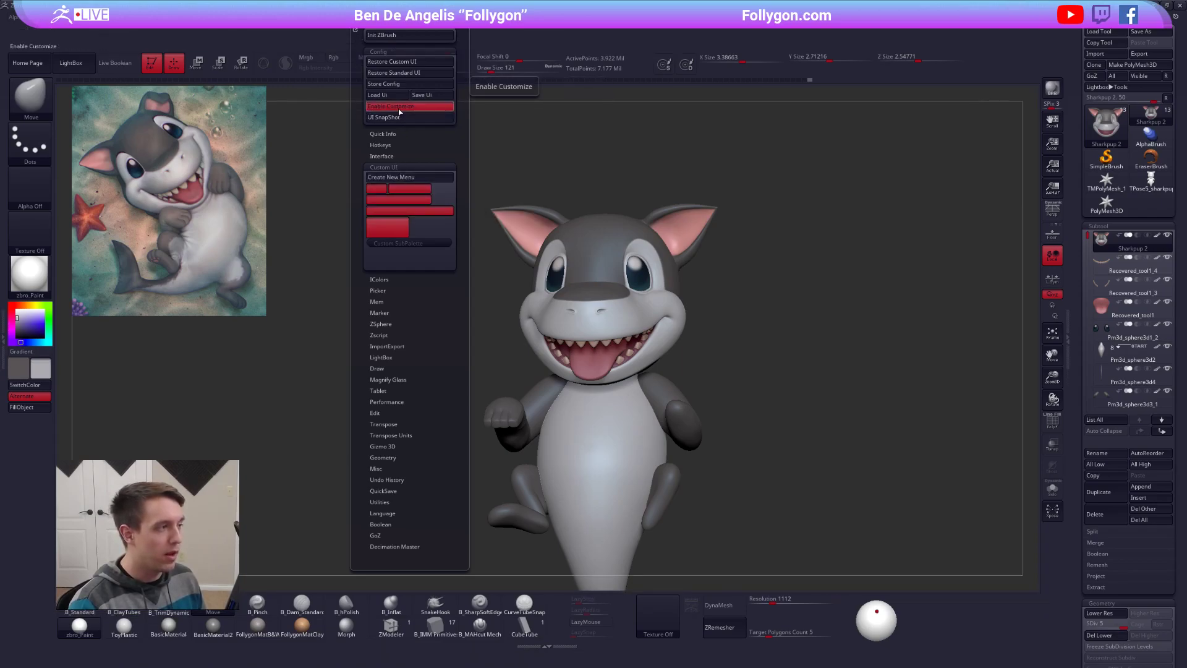
scroll(410, 137, "down", 2)
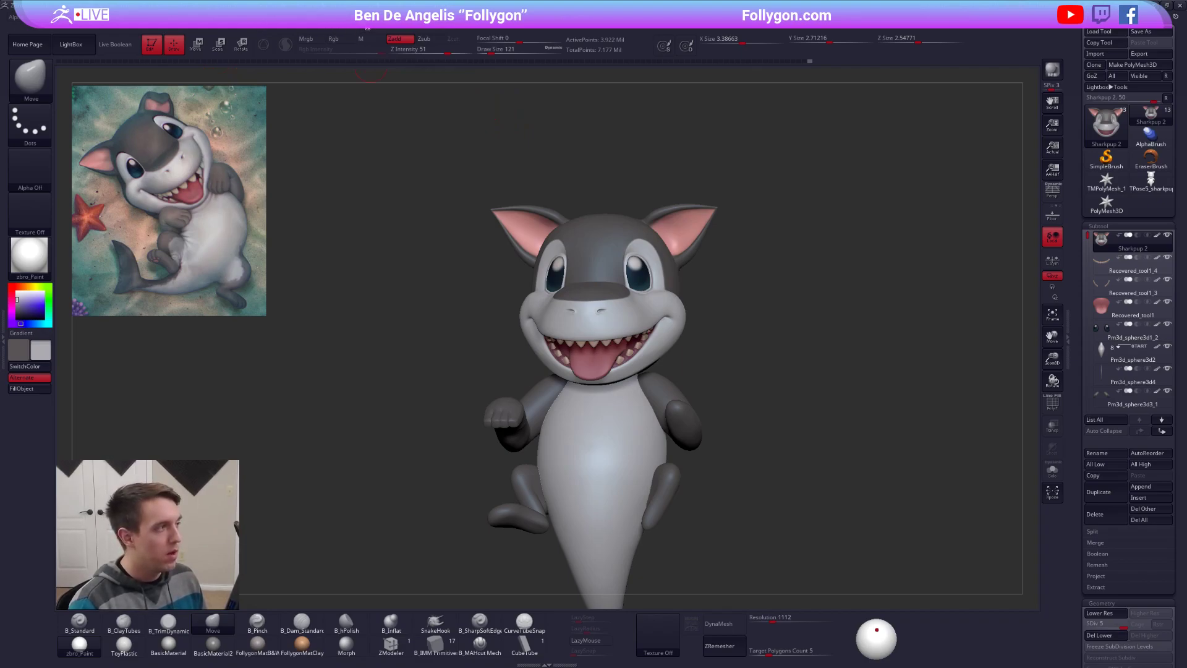
left_click(367, 27)
scroll(405, 106, "up", 2)
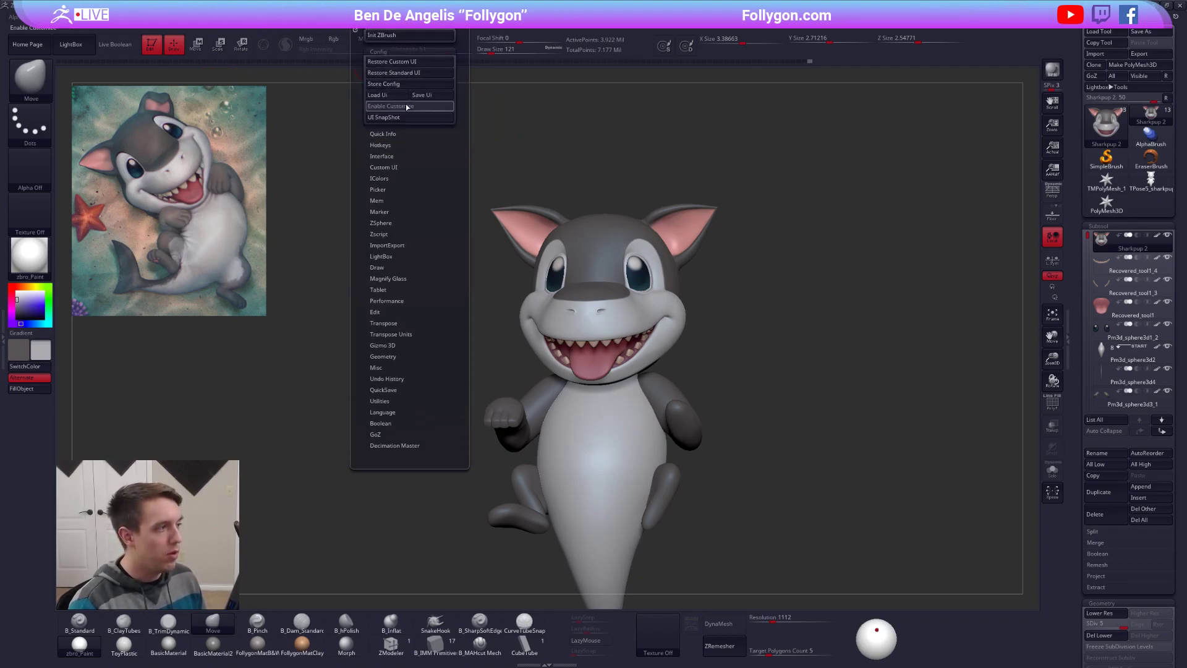
left_click(382, 52)
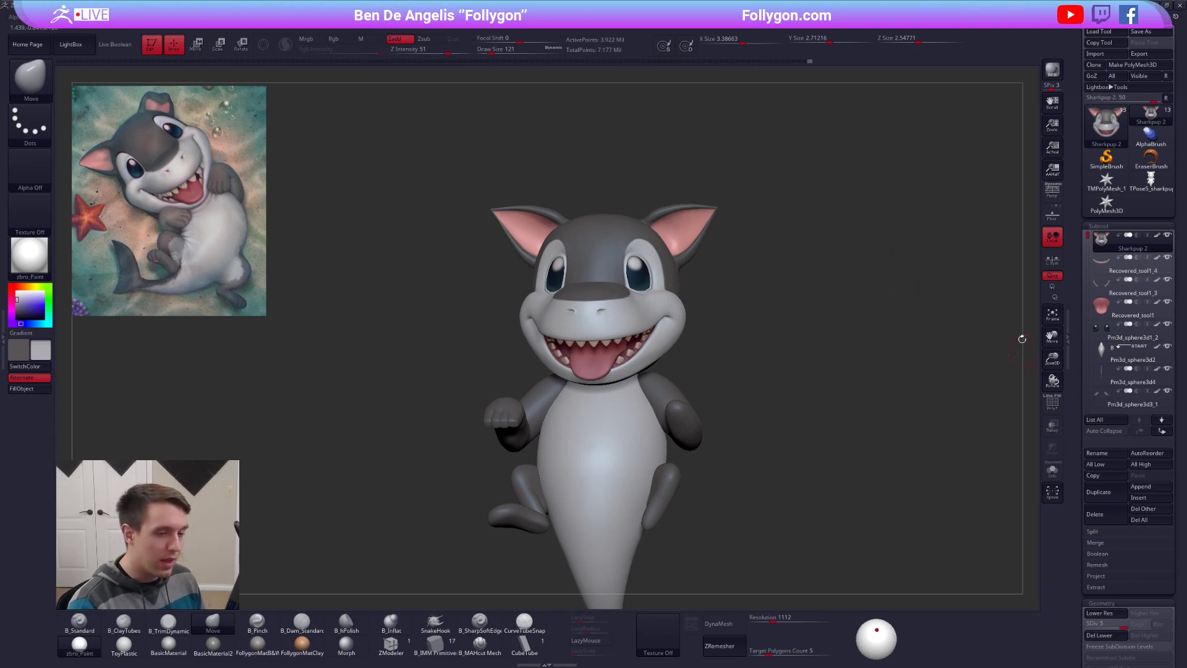
Step: Try to start hotkey assignments for the Frame and LightBox controls
left_click(1053, 314, "ctrl+alt")
left_click(465, 159)
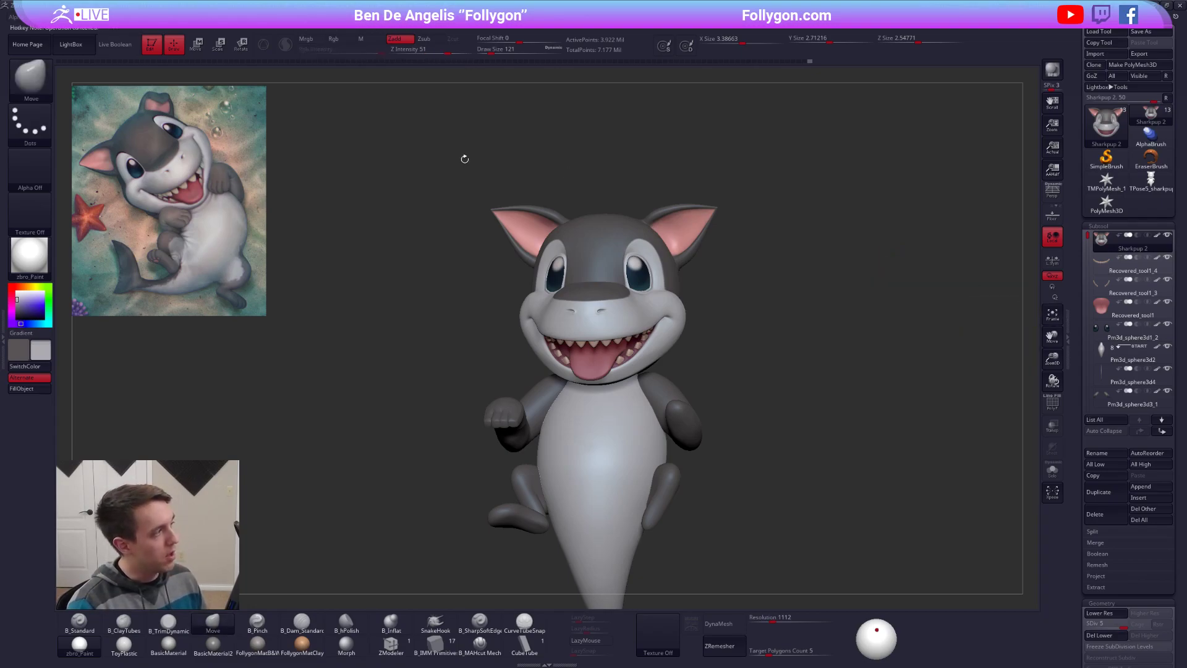
left_click(78, 47, "ctrl+alt")
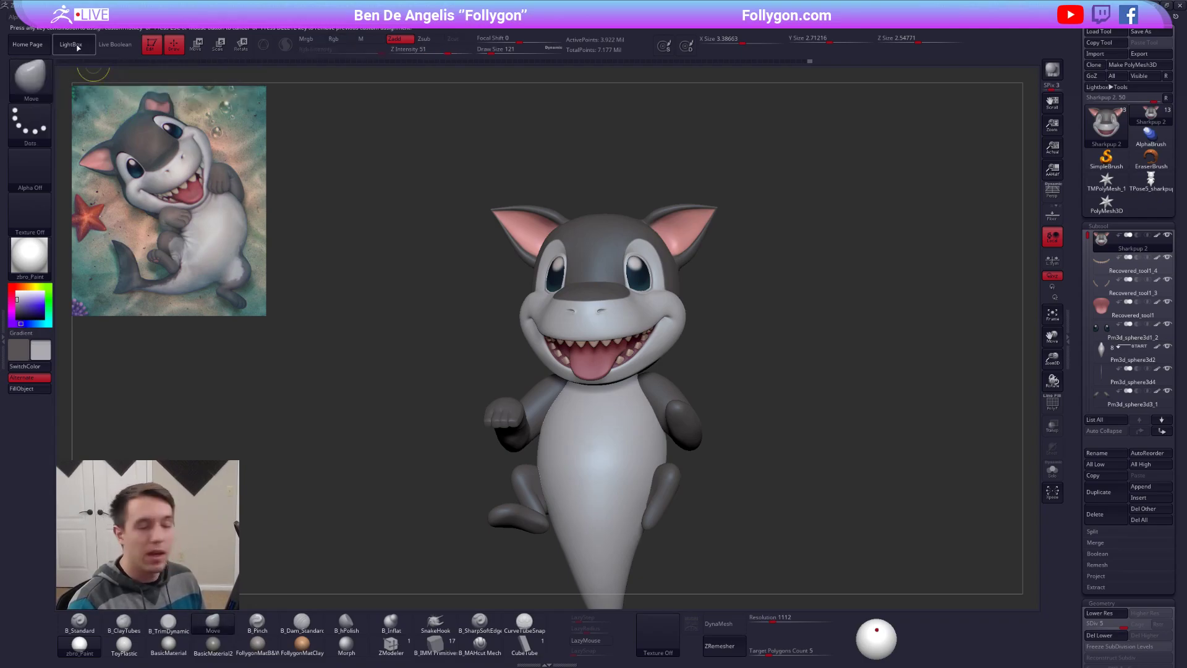
left_click(183, 120)
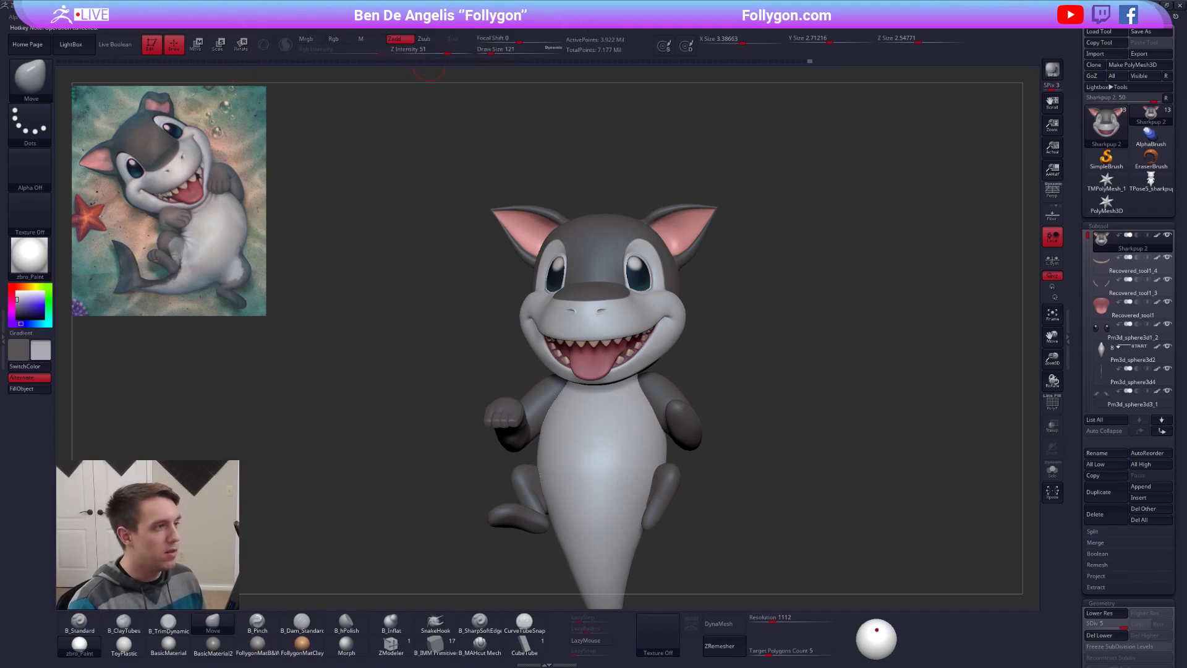
Step: Assign a hotkey to the plugin palette, open it with that hotkey and collapse its Transpose Master section
key("ctrl")
left_click(426, 39, "ctrl+alt")
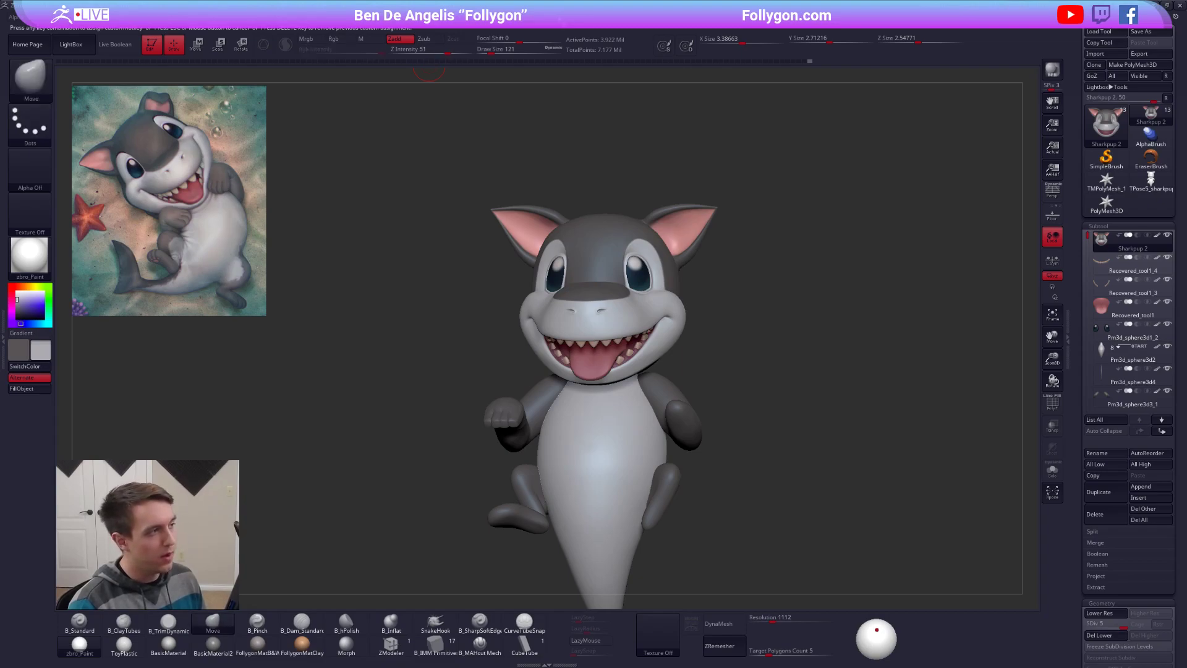
key("ctrl+shift")
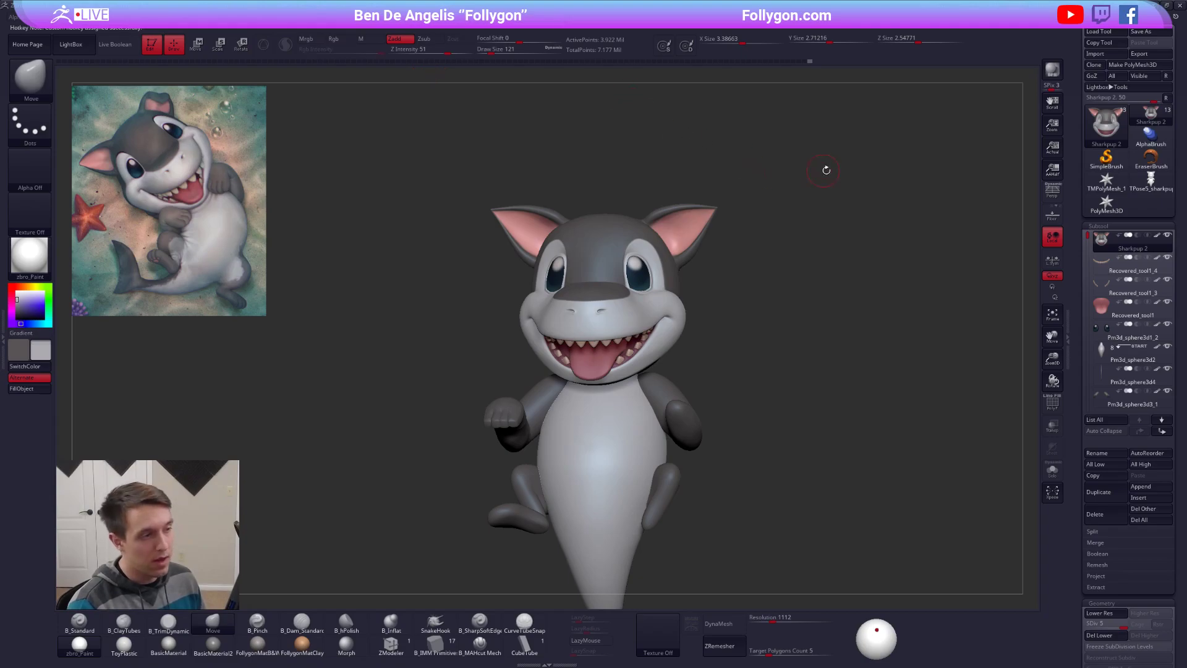
key("ctrl+shift+z")
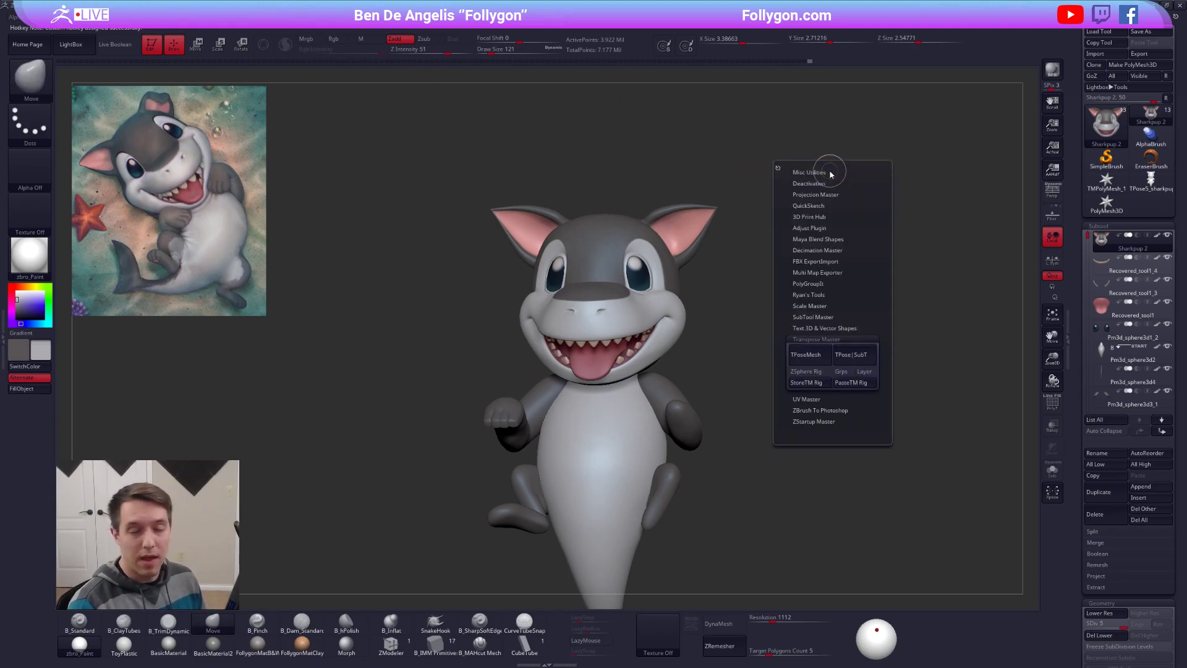
left_click(817, 339)
Step: Call up the plugin palette repeatedly over the canvas with its hotkey
key("ctrl+shift+z")
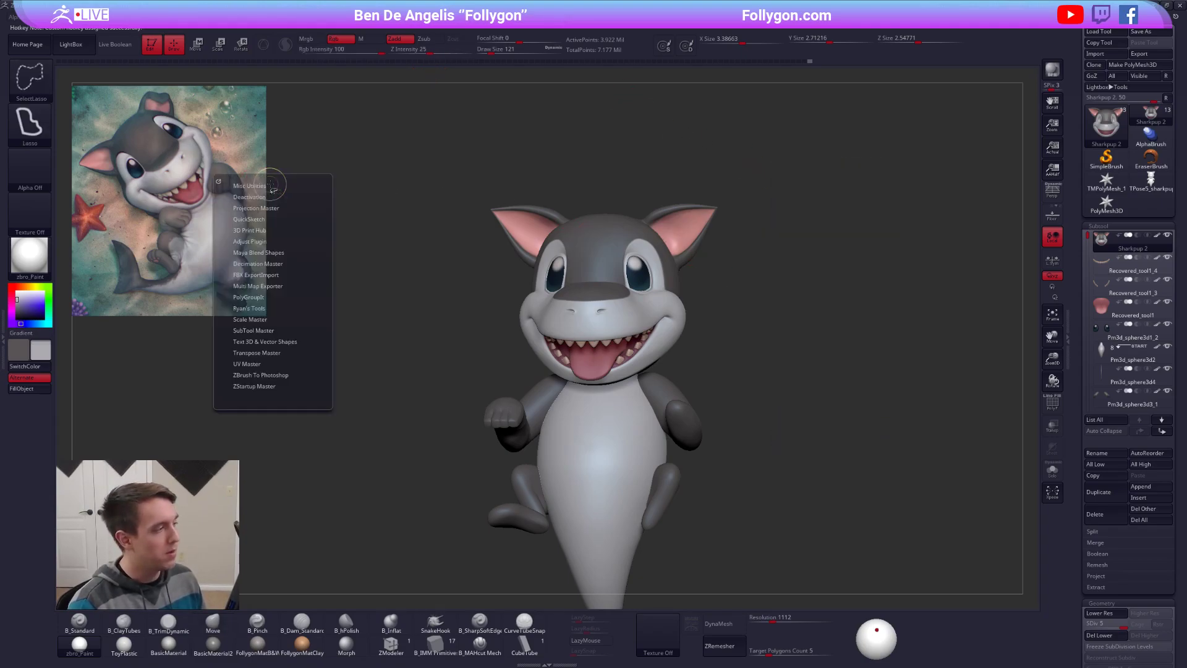
key("ctrl+shift+z")
key("ctrl+shift+z")
key("ctrl+shift+z")
key("ctrl+shift+z")
key("ctrl+shift+z")
key("ctrl+shift+f")
key("ctrl+shift+z")
key("ctrl+shift+f")
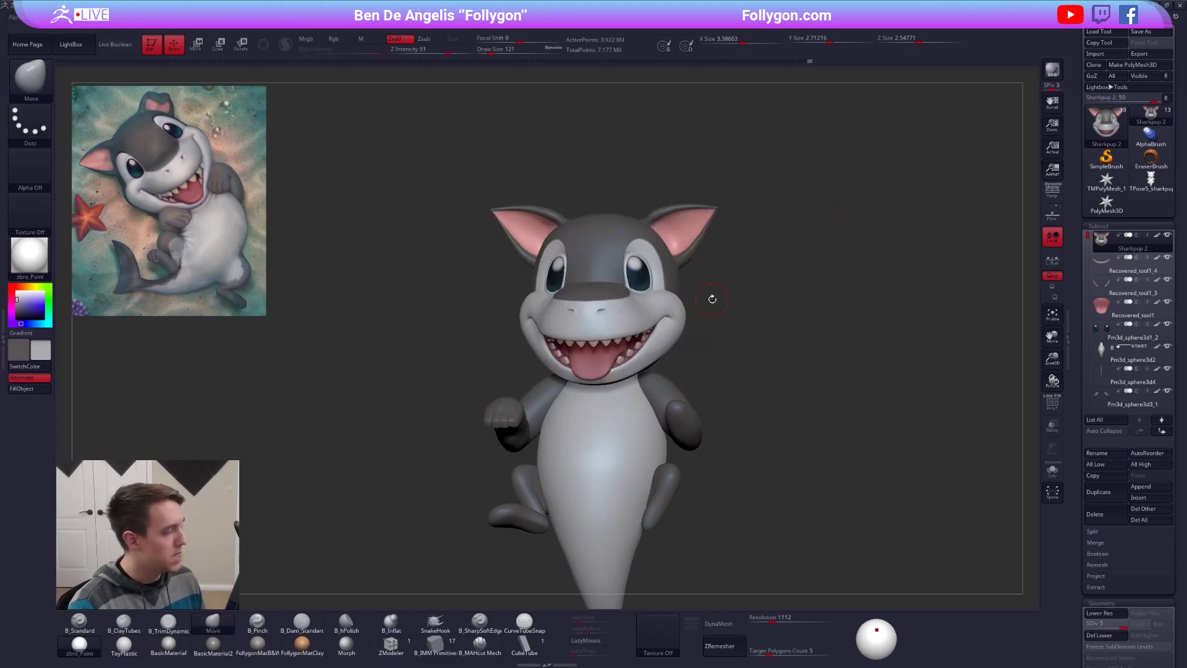
Step: Enlarge the Move brush's draw size to 556
left_click_drag(734, 284, 734, 273, "alt")
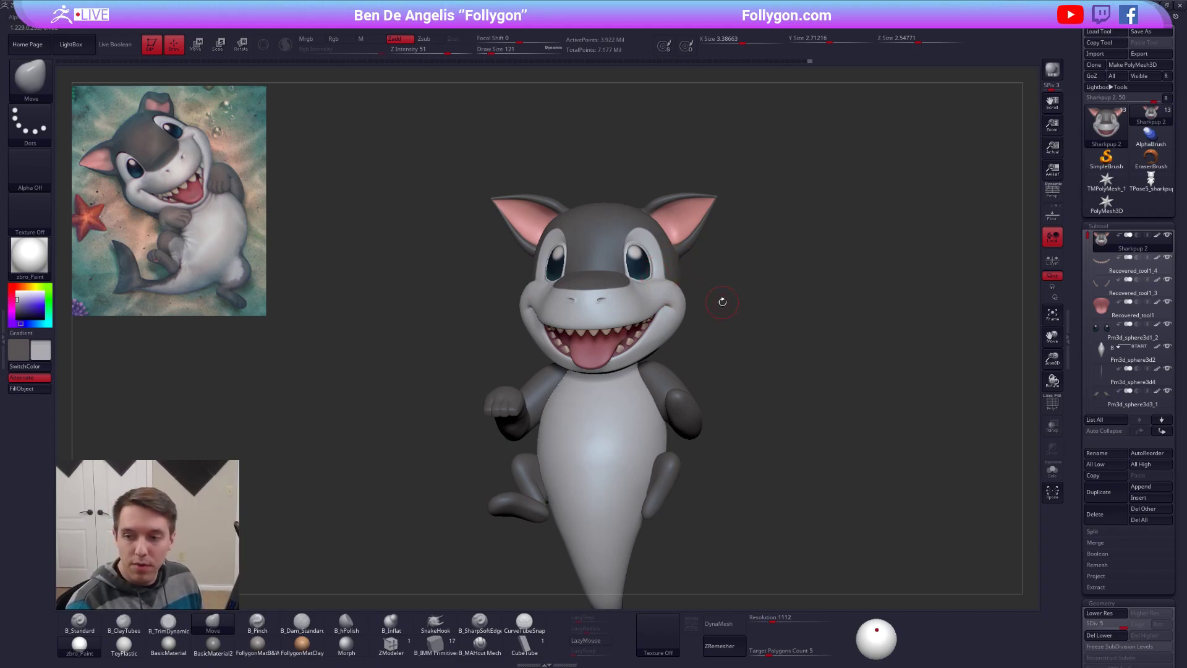
key("space")
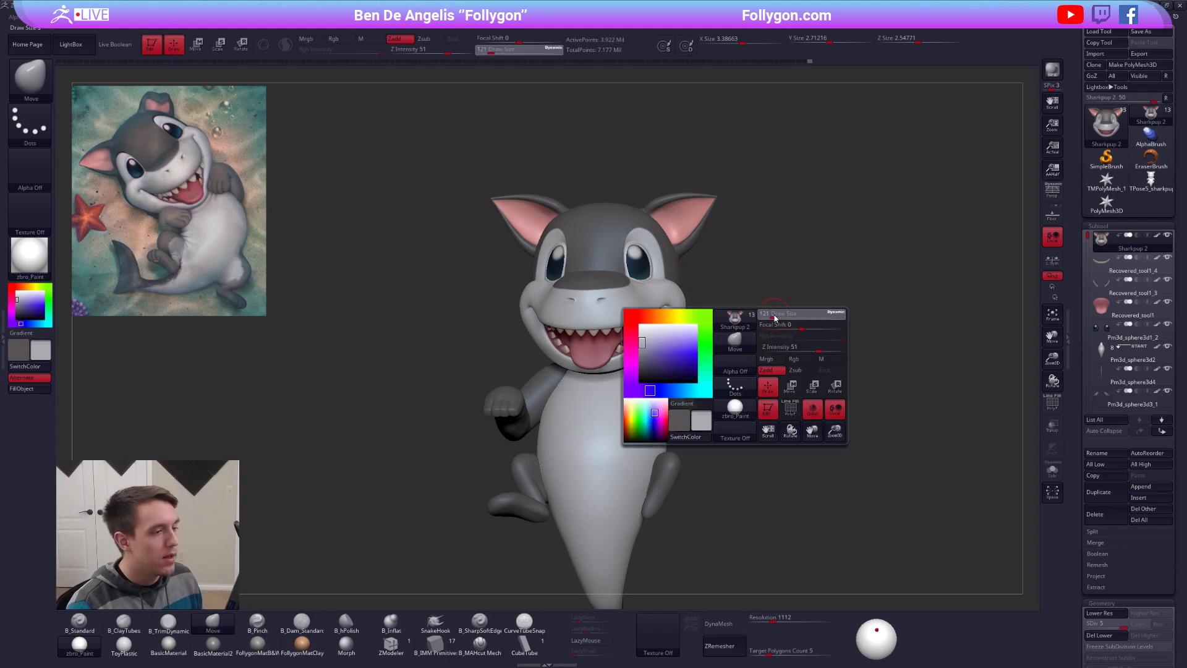
left_click_drag(788, 318, 788, 318)
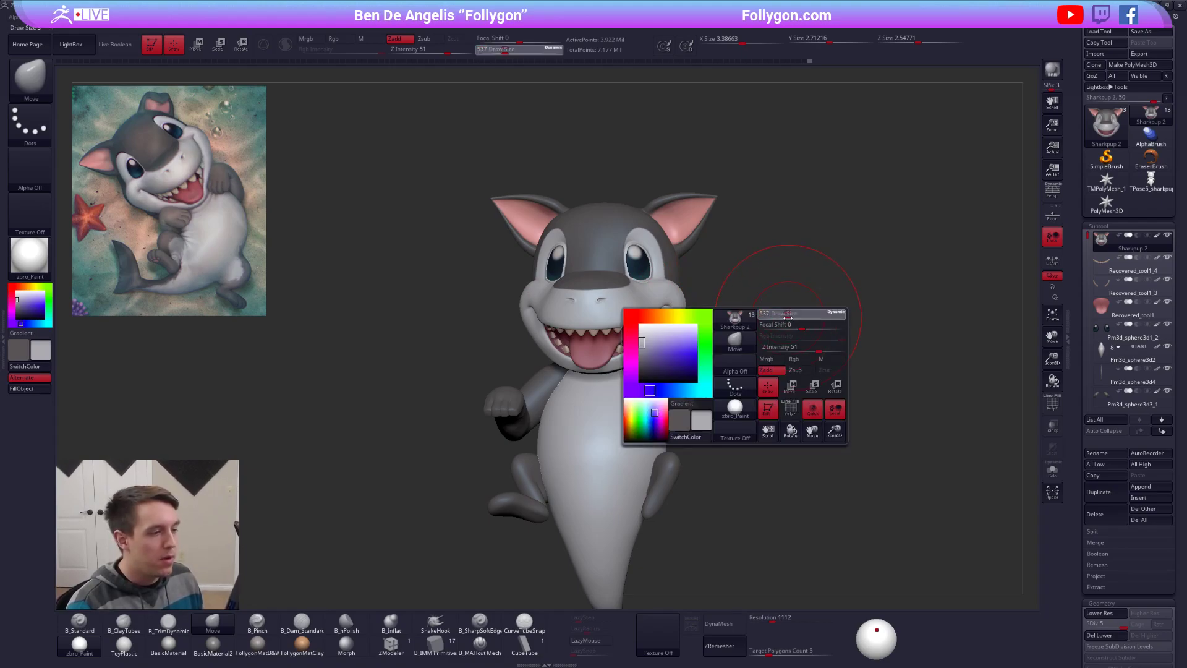
key("s")
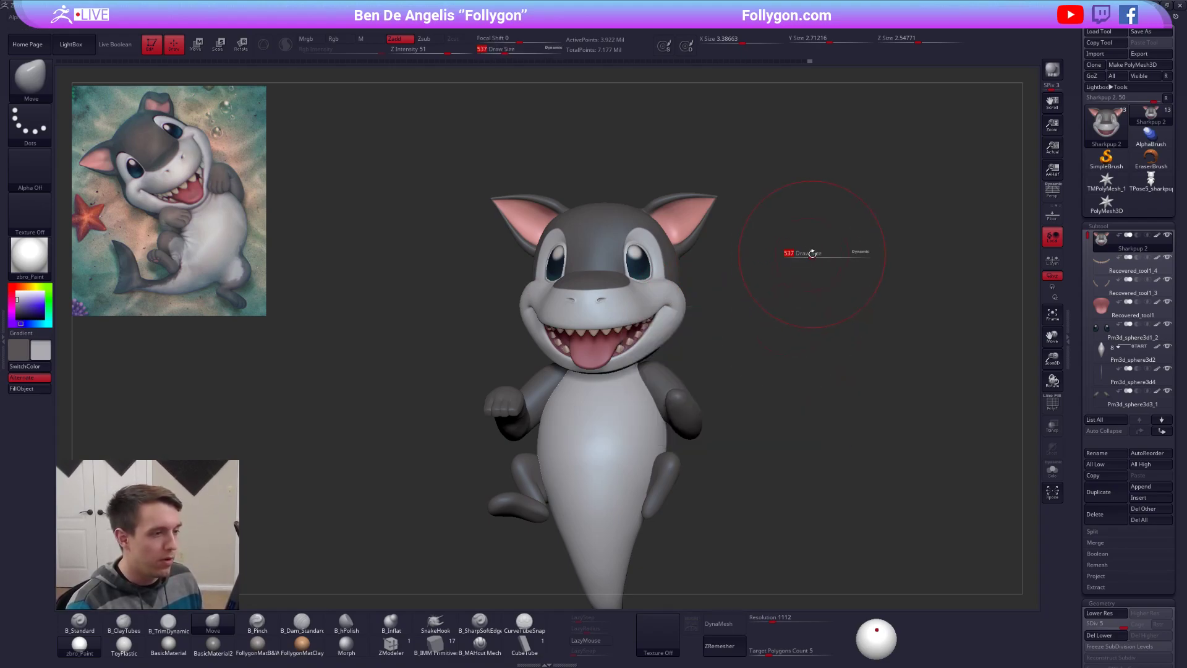
left_click_drag(812, 253, 808, 255)
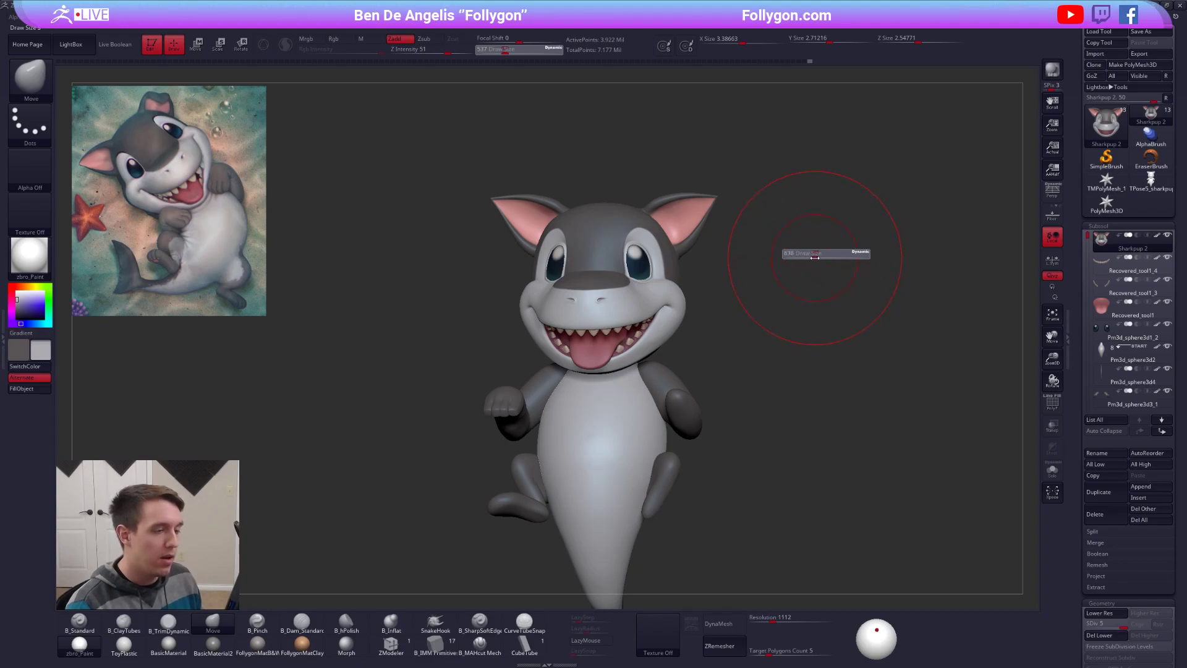
key("space")
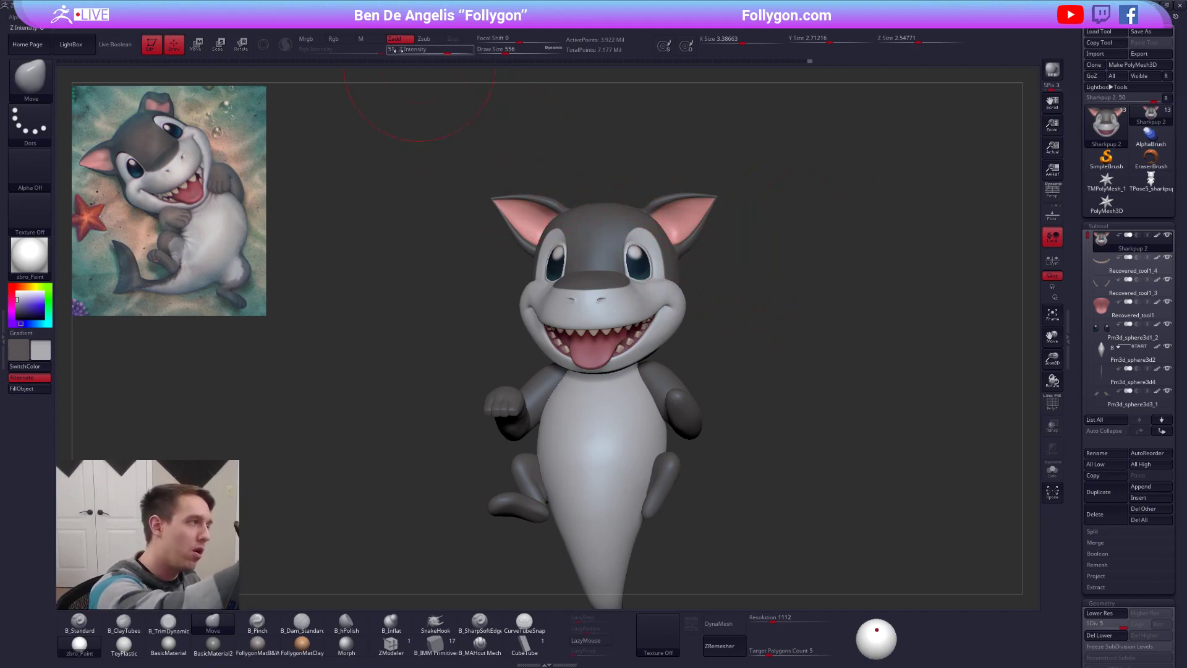
key("space")
Step: Isolate the shark pup's head in Solo mode and switch to the B_Standard colour brush at draw size 54
left_click_drag(705, 303, 698, 303)
left_click_drag(866, 328, 679, 329)
key("space")
mouse_move(531, 343)
left_mouse_down()
mouse_move(637, 338)
mouse_move(649, 356)
left_mouse_up()
key("shift+s")
right_click_drag(660, 330, 655, 323)
mouse_move(654, 322)
right_mouse_down("ctrl")
mouse_move(637, 374)
mouse_move(689, 309)
right_mouse_up("ctrl")
key("1")
key("space")
left_click_drag(686, 305, 695, 303)
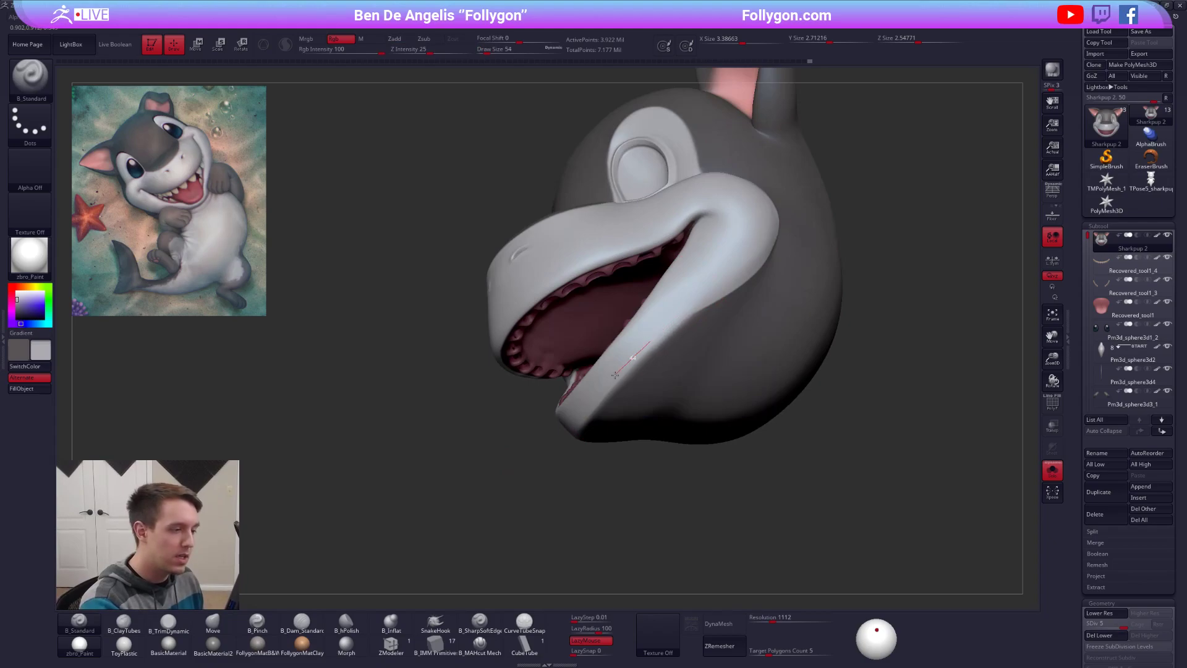
Step: Sample the dark grey and paint it along the colour border beneath the lower jaw and cheek
left_click_drag(580, 432, 549, 479)
right_click_drag(603, 418, 617, 371)
key("c")
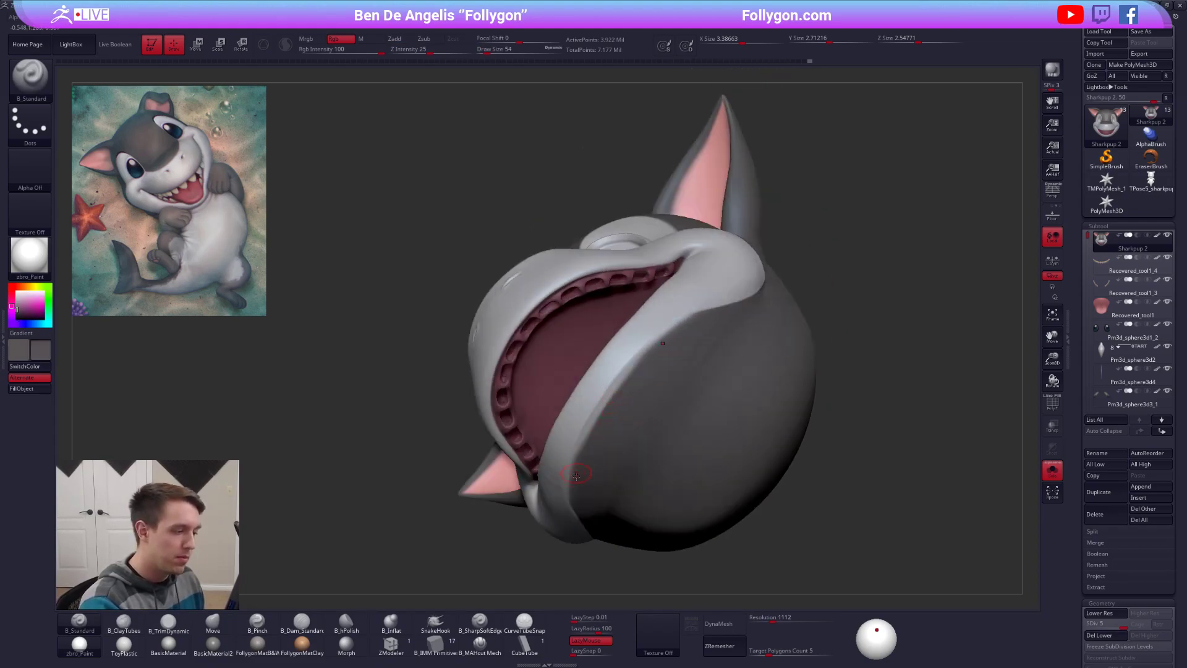
left_click_drag(600, 408, 641, 358)
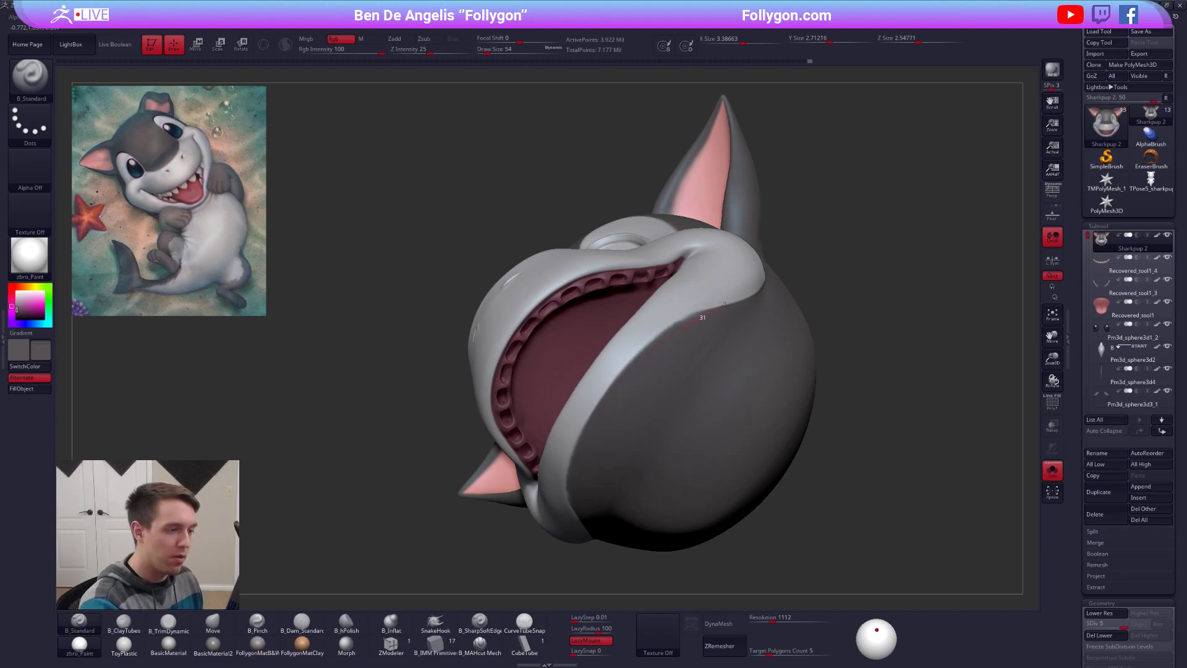
left_click_drag(737, 303, 710, 281)
right_click_drag(710, 281, 705, 377)
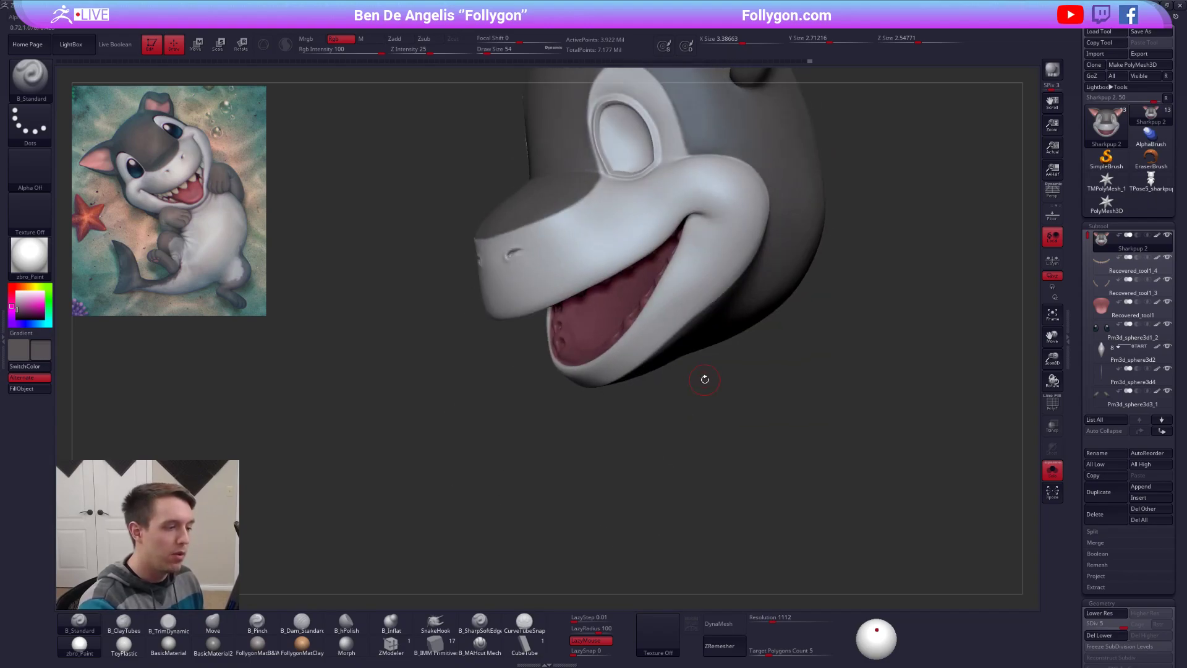
key("space")
left_click(705, 379)
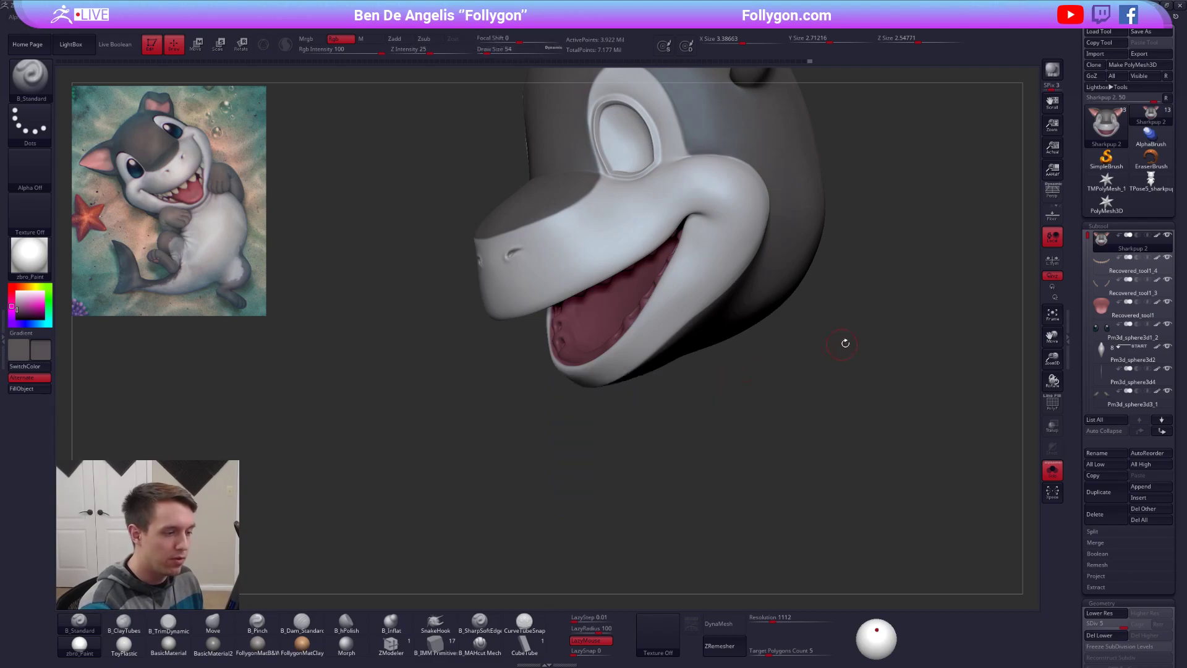
key("space")
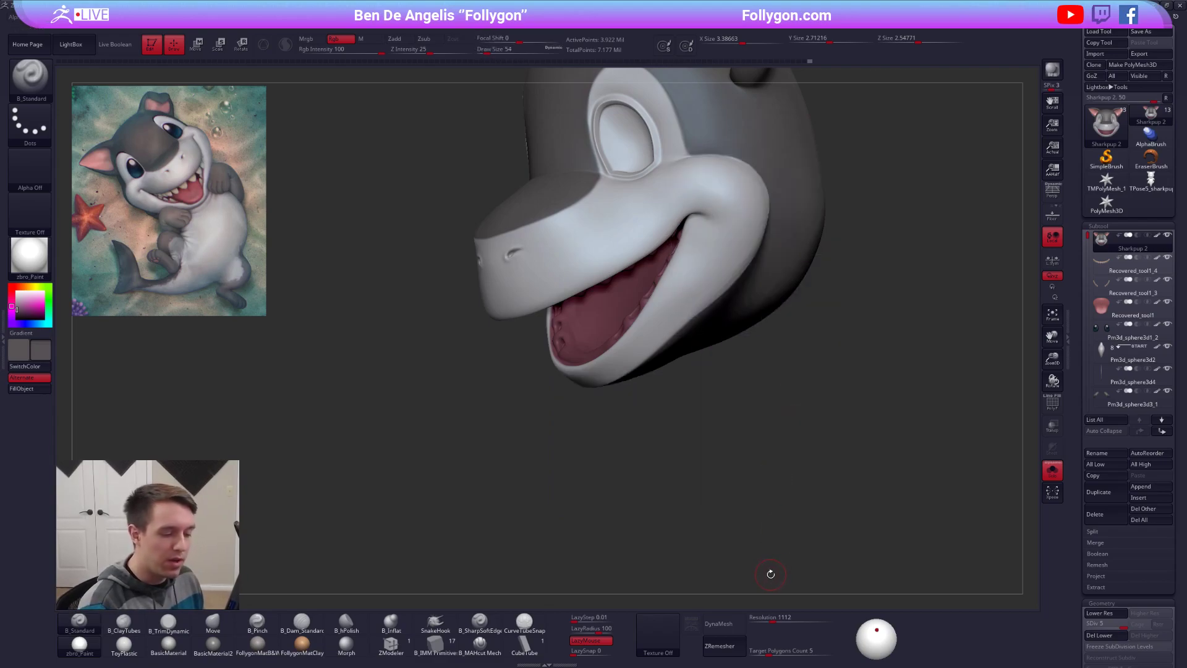
key("space")
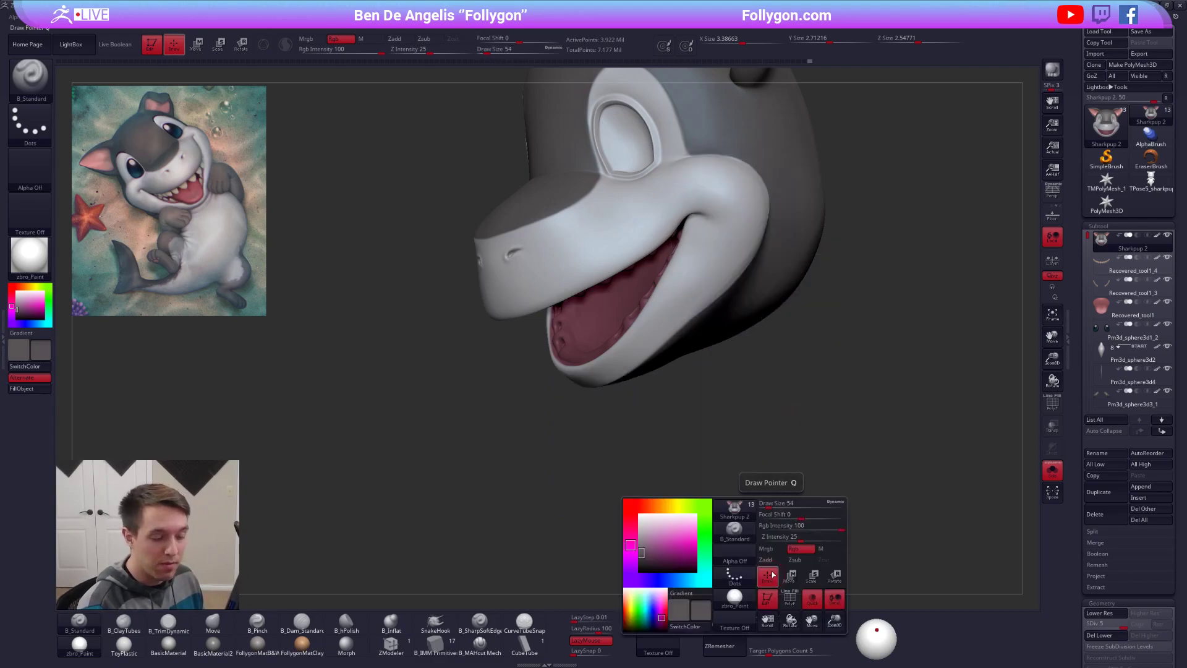
Step: Reshape the lower jaw's contour from several angles with the Move brush, adjusting the draw size between strokes
mouse_move(698, 414)
left_mouse_down()
mouse_move(788, 388)
mouse_move(767, 356)
mouse_move(784, 354)
mouse_move(772, 353)
left_mouse_up()
key("space")
key("b")
key("m")
key("v")
key("space")
mouse_move(698, 316)
left_mouse_down()
mouse_move(743, 348)
mouse_move(744, 372)
left_mouse_up()
key("space")
left_click_drag(666, 316, 663, 316)
mouse_move(666, 321)
right_mouse_down()
mouse_move(624, 347)
mouse_move(633, 396)
right_mouse_up()
key("space")
left_click_drag(632, 316, 625, 316)
right_click_drag(623, 316, 647, 290)
Step: Flatten the chin with the TrimDynamic brush at draw size 96 and smooth the surface
key("b")
key("t")
key("d")
left_click_drag(581, 347, 581, 377)
key("space")
left_click_drag(575, 337, 579, 371, "shift")
mouse_move(580, 346)
right_mouse_down("shift")
mouse_move(618, 317)
mouse_move(760, 411)
mouse_move(798, 495)
mouse_move(809, 486)
right_mouse_up("shift")
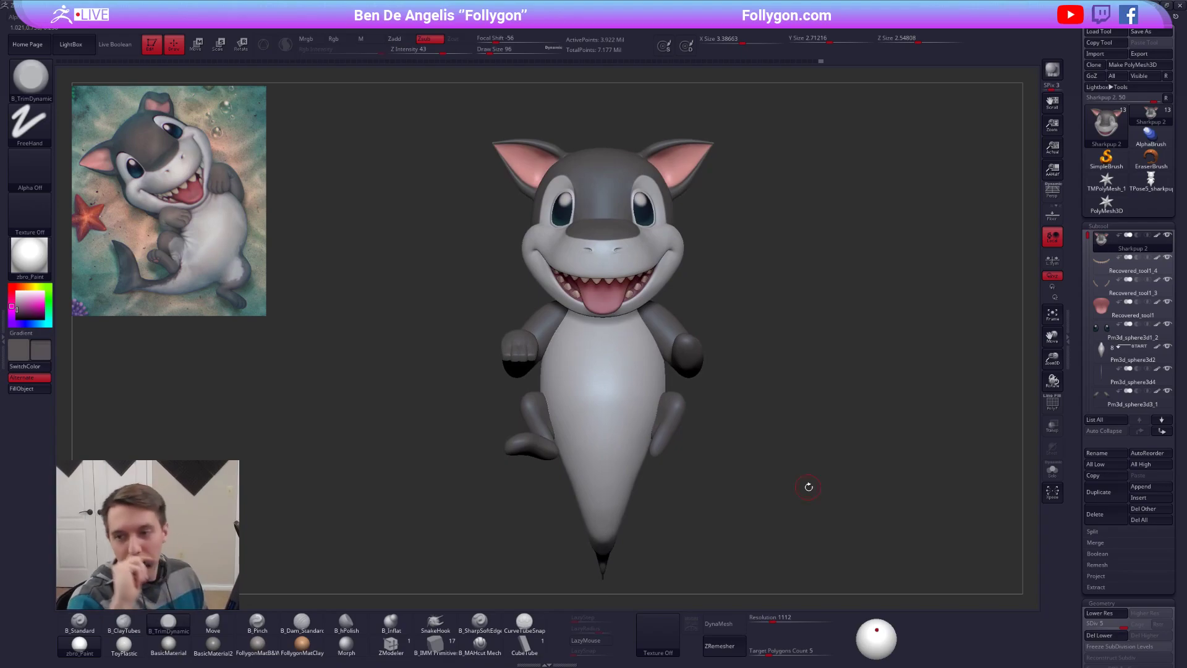
Step: Switch to the Move brush, set the active colour to white and enlarge the draw size
key("b")
key("m")
key("v")
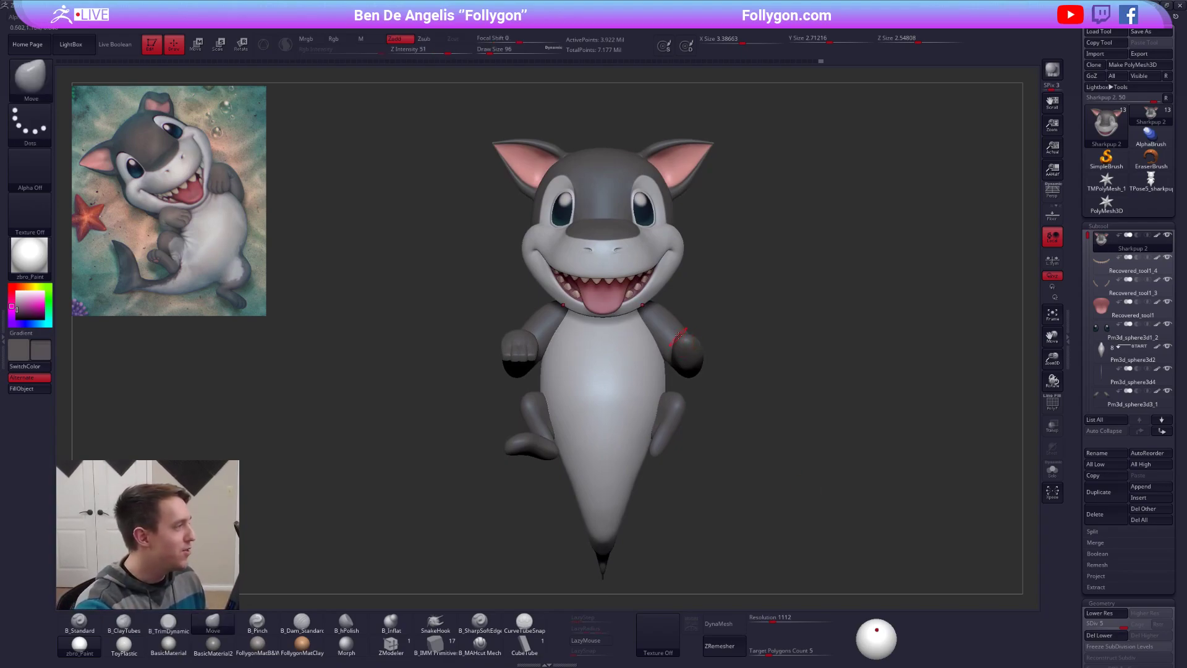
left_click(17, 291)
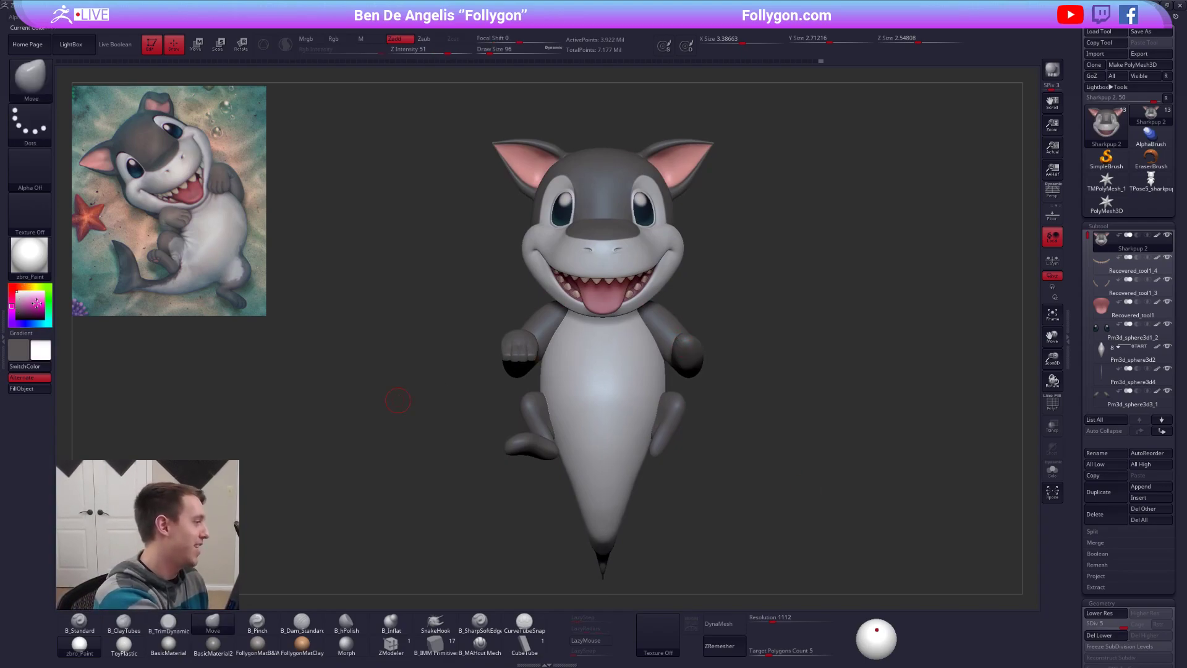
key("s")
left_click_drag(750, 289, 756, 288)
key("ctrl+space")
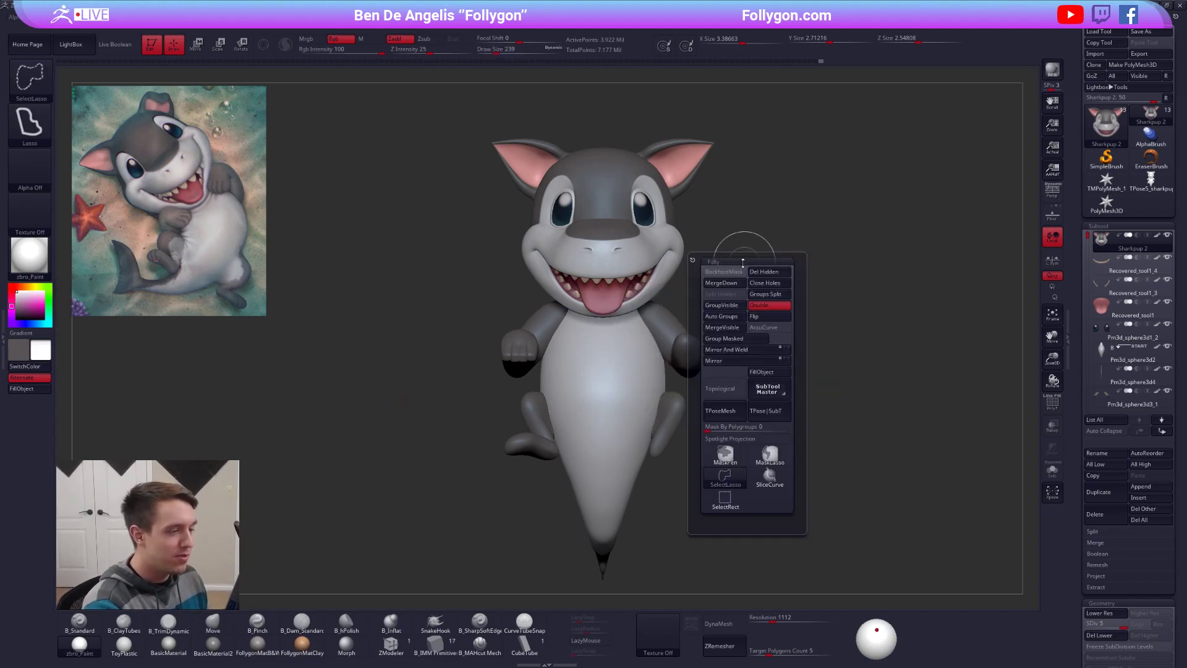
Step: Select the paw subtool and adjust the Move brush's draw size for shaping it
right_click_drag(651, 358, 667, 309, "alt")
key("space")
left_click_drag(635, 372, 637, 372)
mouse_move(606, 374)
right_mouse_down()
mouse_move(654, 370)
mouse_move(692, 417)
right_mouse_up()
left_click(624, 351, "alt")
right_click_drag(644, 356, 649, 378, "ctrl")
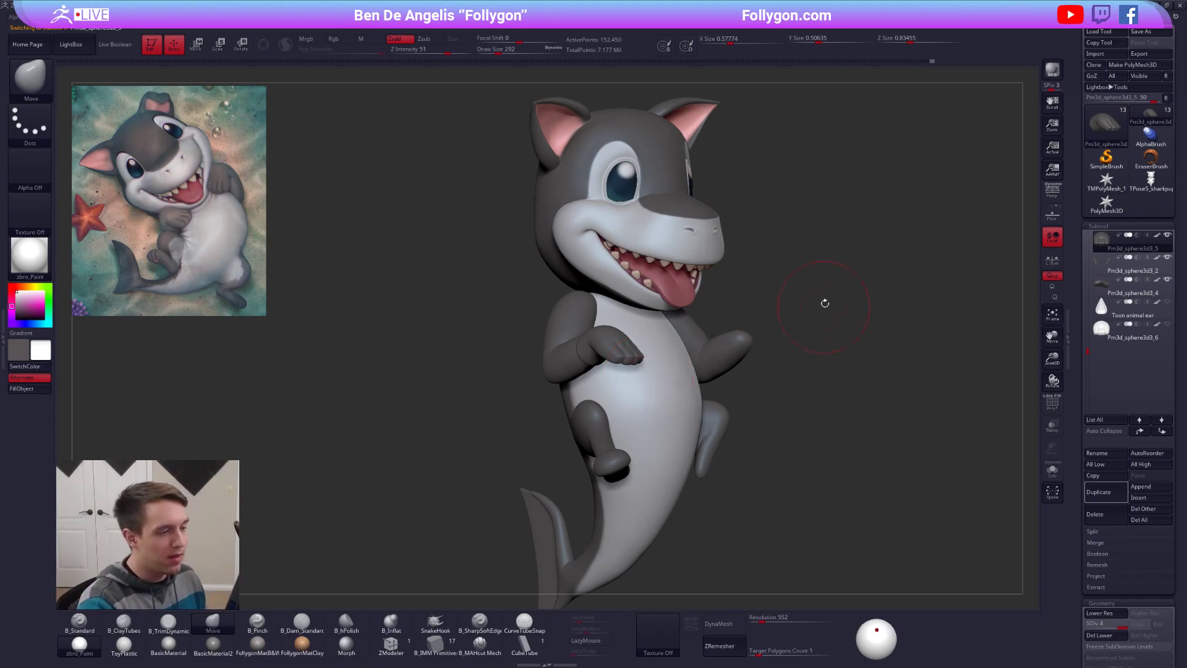
key("bracketleft")
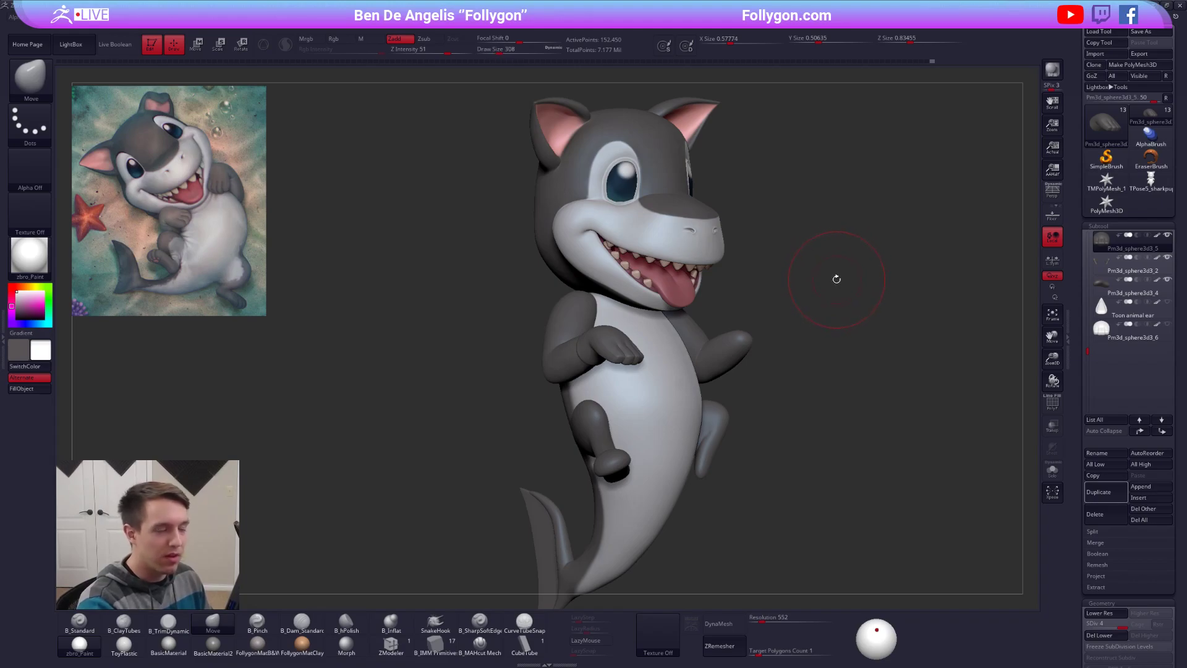
Step: Adjust the paw's form with the Move brush, resizing it and switching Solo mode on and off
left_click(496, 50)
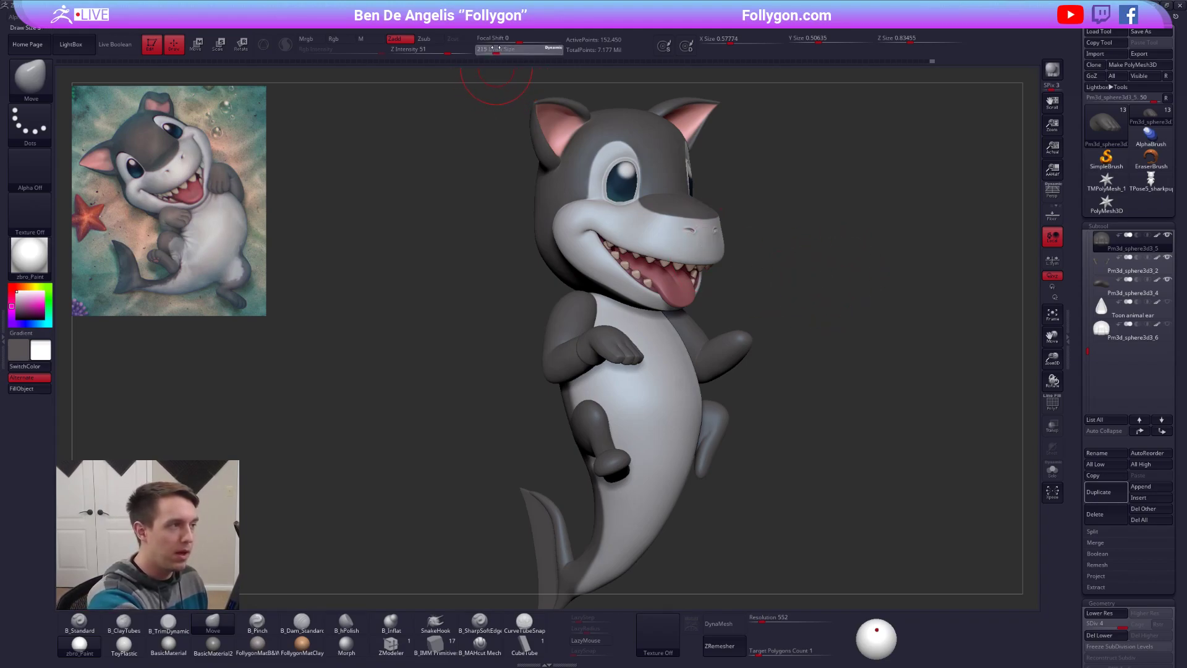
key("s")
left_click_drag(480, 234, 416, 240)
key("space")
left_click_drag(638, 369, 645, 369)
key("alt+s")
right_click_drag(599, 326, 625, 366, "ctrl")
key("space")
left_click_drag(627, 366, 616, 366)
key("alt+s")
mouse_move(617, 370)
right_mouse_down()
mouse_move(613, 389)
mouse_move(614, 364)
right_mouse_up()
Step: Select the shark pup's head, isolate it in Solo mode and lower it to subdivision level 2
key("f")
right_click_drag(756, 312, 724, 270)
left_click(723, 272, "alt")
key("alt+s")
right_click_drag(694, 322, 637, 371, "ctrl")
key("shift+d")
key("shift+d")
key("shift+f")
key("shift+f")
key("shift+d")
key("space")
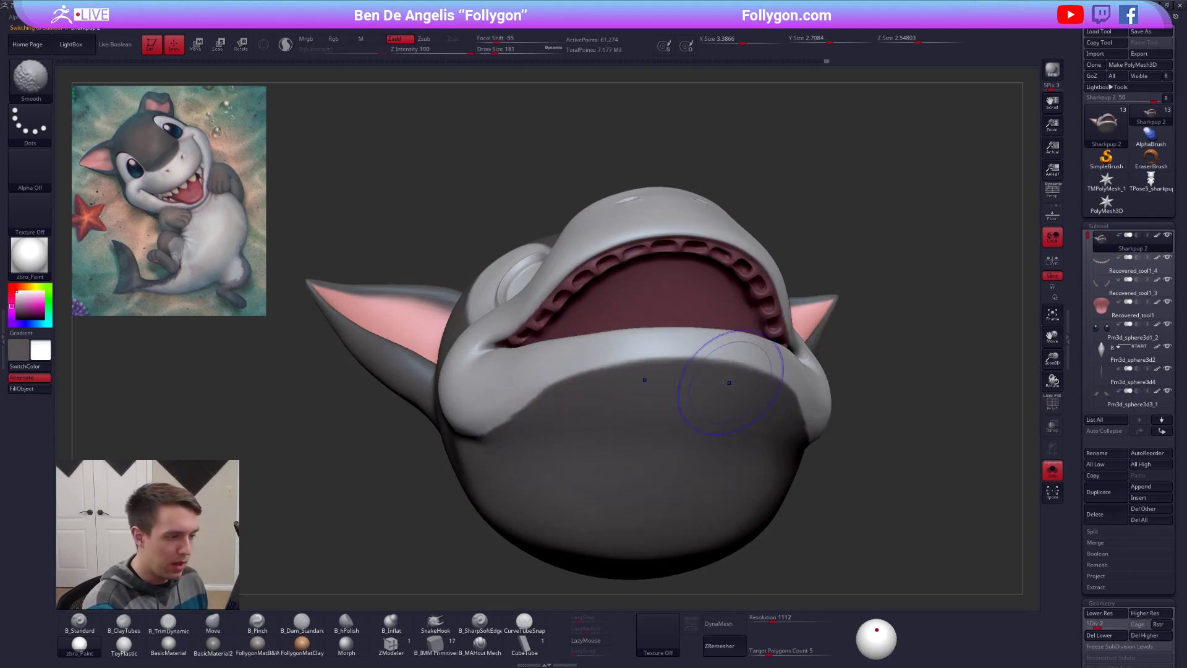
Step: Smooth the underside of the lower jaw and cheek from several angles
right_click_drag(732, 383, 773, 378)
left_click_drag(718, 379, 733, 396, "shift")
right_click_drag(692, 396, 742, 402)
key("shift+f")
key("shift+f")
right_click_drag(624, 410, 675, 374)
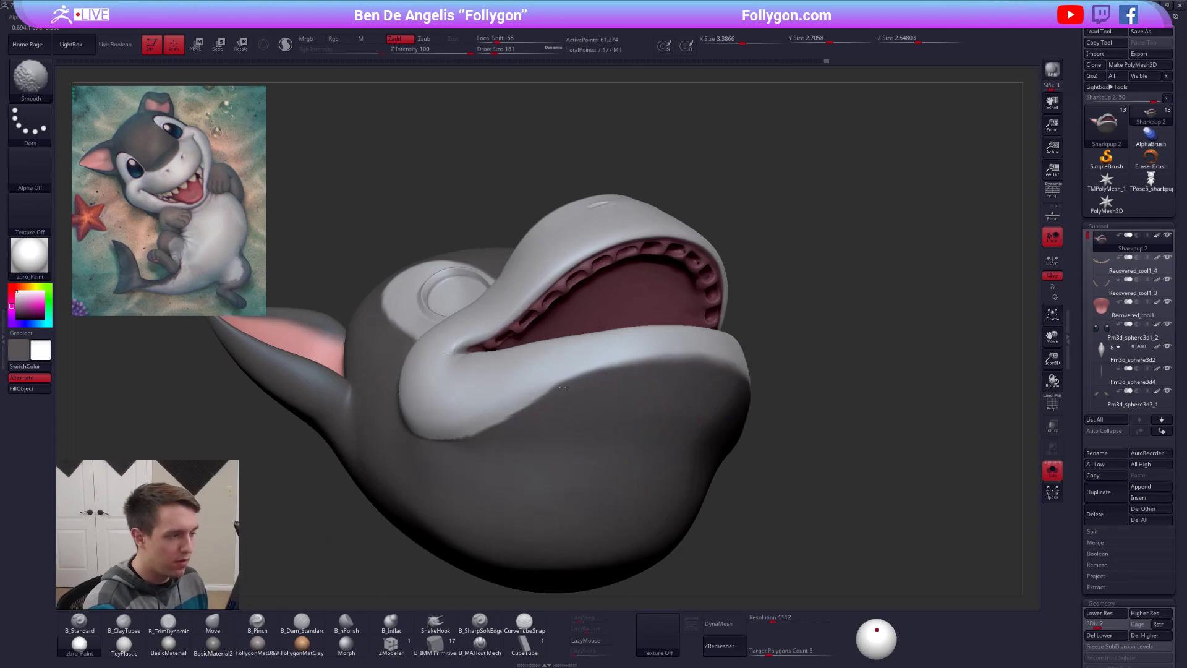
Step: Return the head to subdivision level 5 with the Move brush active and face it front-on
key("b")
key("m")
key("v")
key("d")
key("d")
key("d")
key("shift")
mouse_move(669, 371)
right_mouse_down("shift")
mouse_move(664, 464)
mouse_move(660, 447)
mouse_move(695, 398)
right_mouse_up("shift")
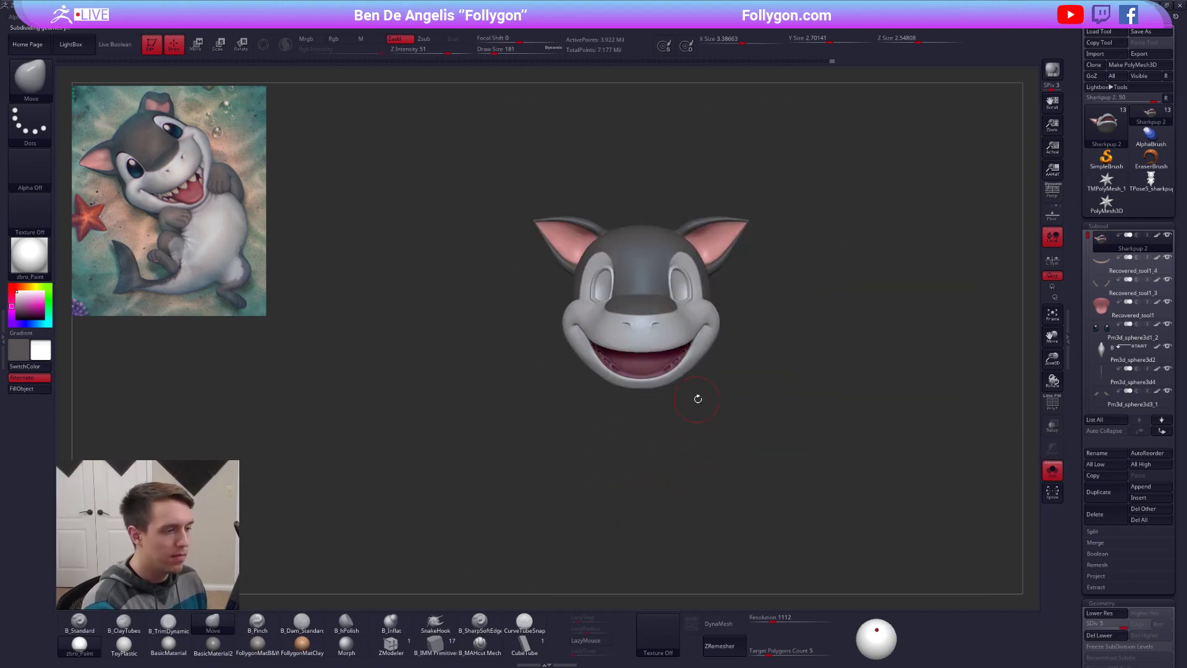
Step: Show the full character, select the paw and adjust its fingers with a progressively resized Move brush
key("alt+s")
right_click_drag(684, 440, 715, 437)
mouse_move(628, 423)
right_mouse_down("alt")
mouse_move(637, 445)
mouse_move(579, 444)
mouse_move(630, 418)
mouse_move(607, 382)
mouse_move(612, 411)
right_mouse_up("alt")
left_click(597, 438, "alt")
key("space")
mouse_move(619, 406)
left_mouse_down()
mouse_move(633, 404)
mouse_move(608, 407)
left_mouse_up()
right_click_drag(606, 407, 601, 423)
key("space")
left_click_drag(607, 418, 595, 418)
mouse_move(593, 422)
right_mouse_down("alt")
mouse_move(618, 420)
mouse_move(609, 435)
right_mouse_up("alt")
key("space")
left_click_drag(610, 431, 598, 431)
key("space")
Step: Lower the paw to subdivision level 1 and reshape its broad form with the Move brush
left_click_drag(624, 383, 643, 386)
key("shift+d")
key("shift+d")
key("shift+d")
key("space")
right_click_drag(637, 389, 629, 396)
key("space")
left_click_drag(618, 395, 626, 394)
key("space")
right_click_drag(610, 391, 536, 402)
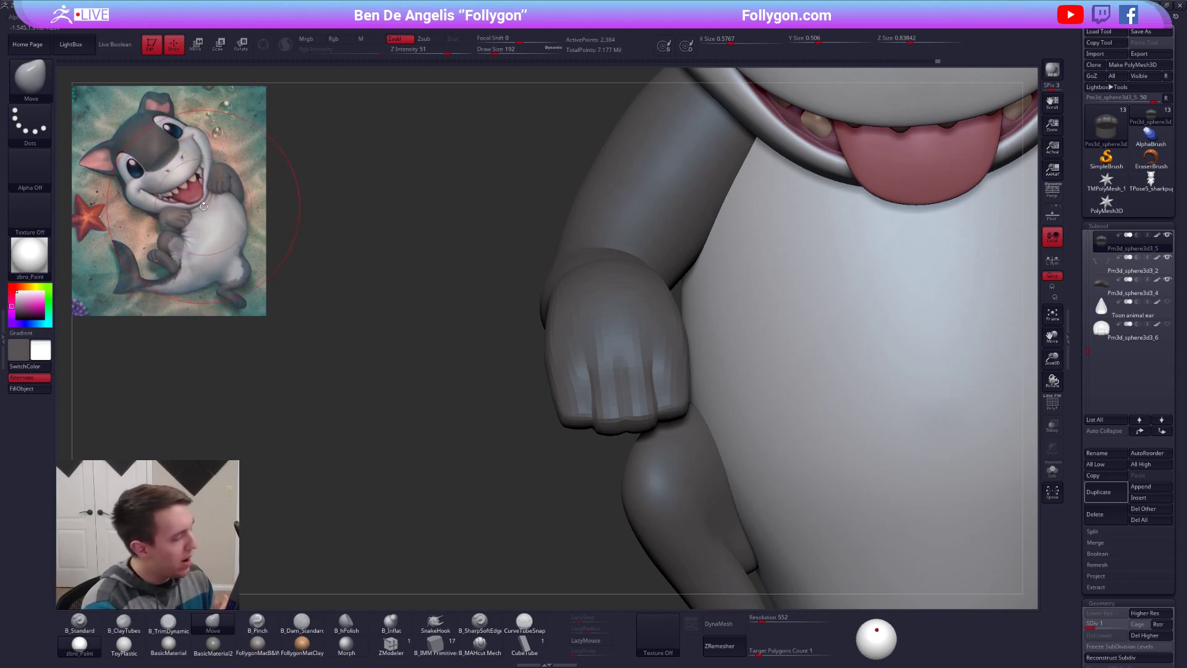
Step: Isolate the paw in Solo mode and reshape its fingers with the Move brush at draw size 96
right_click_drag(656, 403, 618, 457)
key("space")
left_click_drag(671, 408, 658, 408)
mouse_move(658, 415)
right_mouse_down()
mouse_move(655, 396)
mouse_move(649, 446)
right_mouse_up()
key("shift+s")
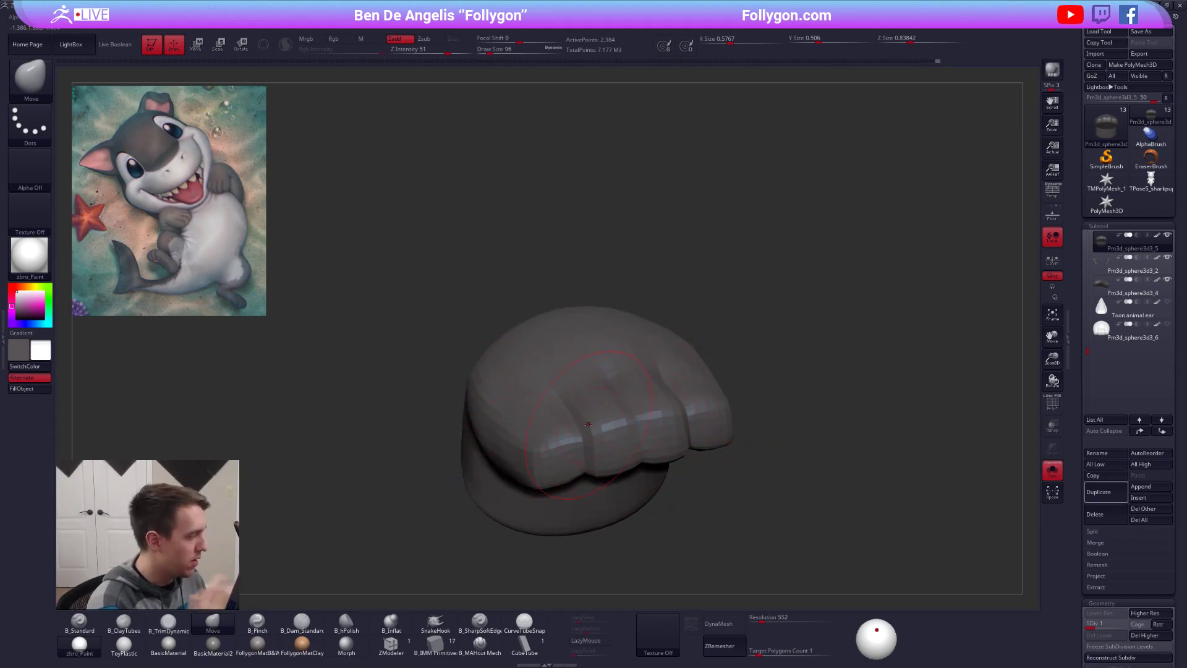
mouse_move(588, 424)
right_mouse_down()
mouse_move(607, 452)
mouse_move(656, 462)
mouse_move(648, 441)
mouse_move(670, 393)
right_mouse_up()
Step: Restore the paw to subdivision level 4, set the draw size to 81 and compare it with the arm in profile
key("d")
key("d")
key("d")
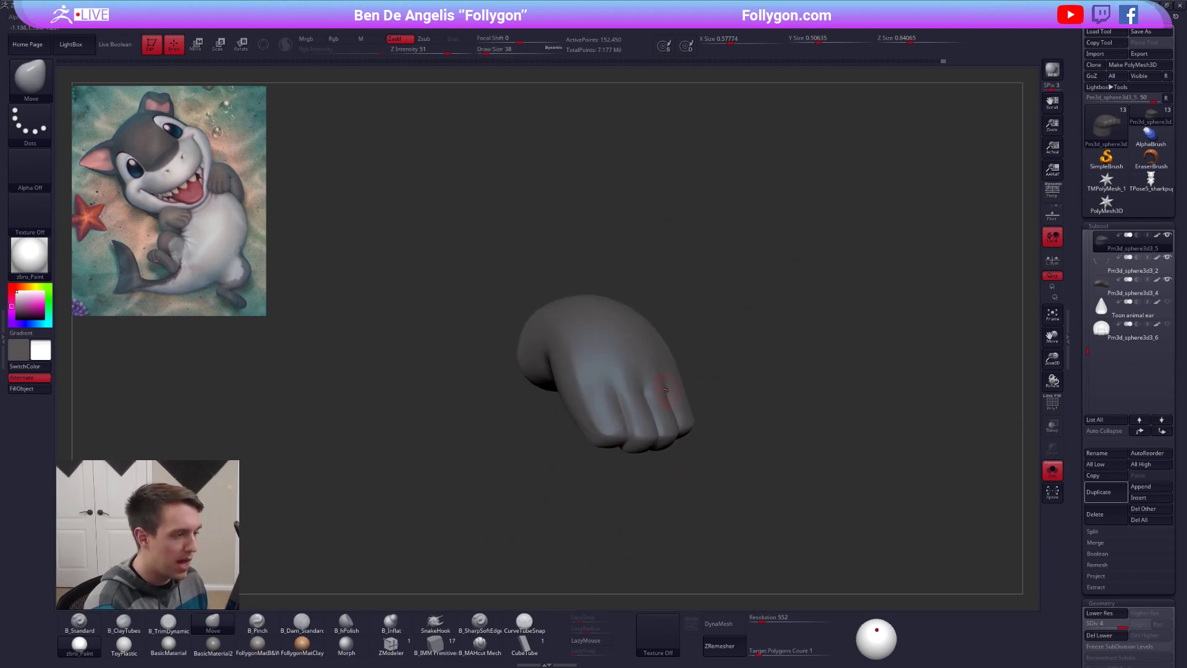
key("alt+s")
key("space")
left_click_drag(691, 410, 702, 411)
mouse_move(628, 402)
right_mouse_down()
mouse_move(699, 400)
mouse_move(670, 370)
mouse_move(644, 380)
mouse_move(666, 389)
right_mouse_up()
key("alt+s")
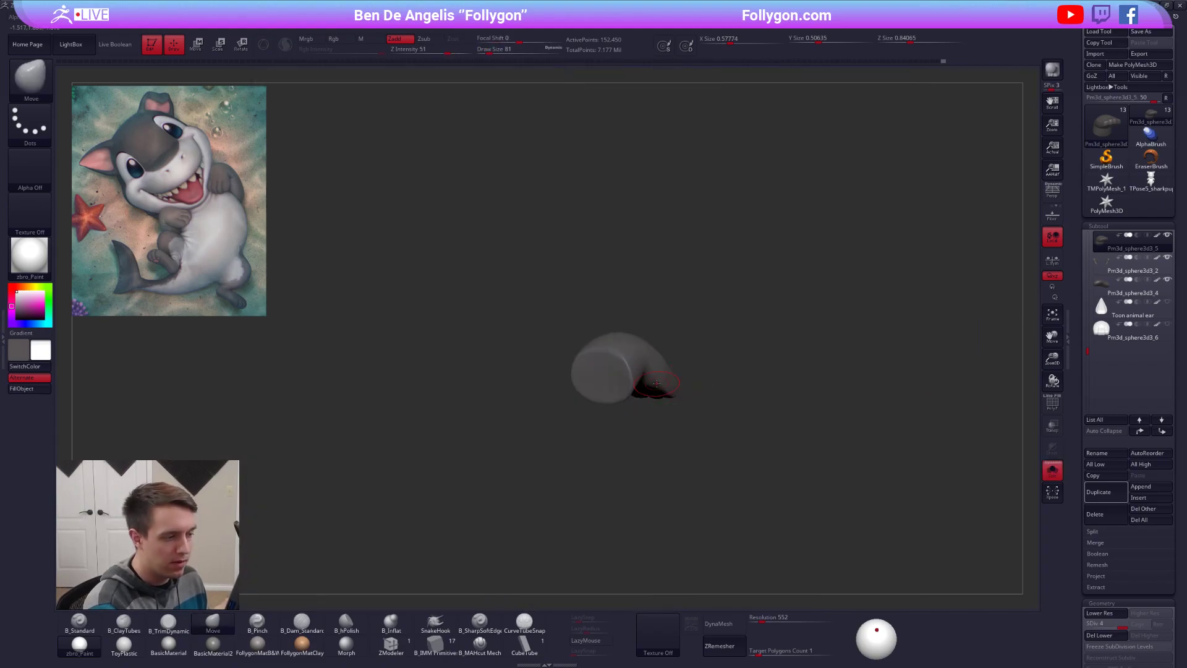
key("alt+s")
right_click_drag(753, 427, 711, 434)
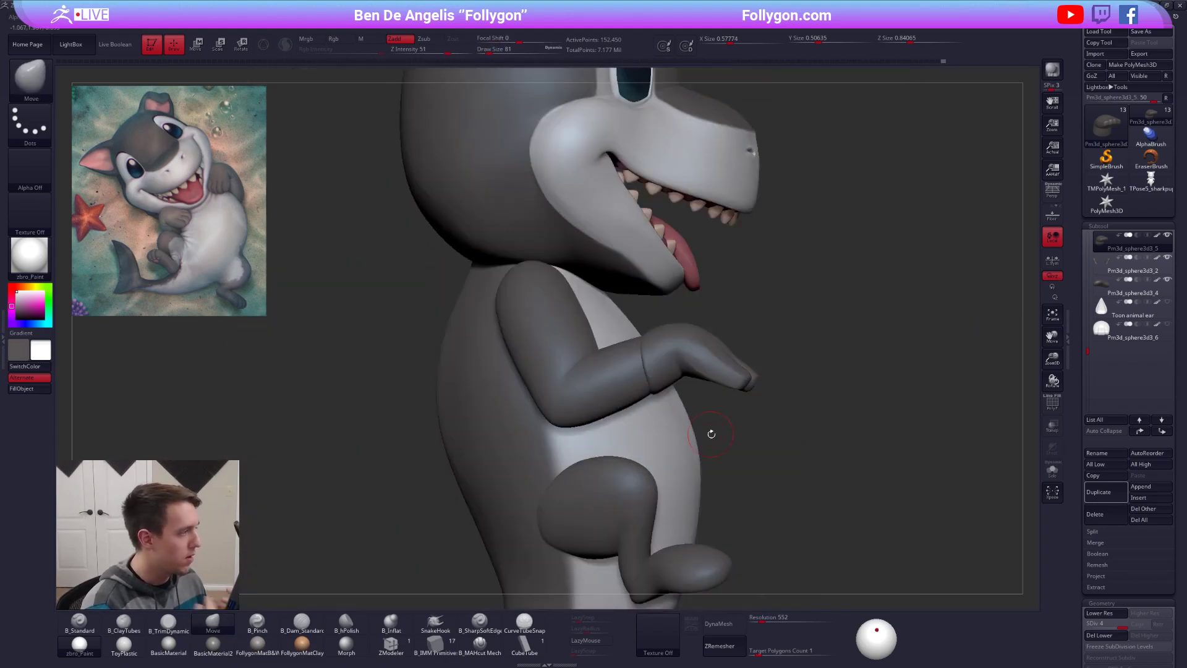
Step: Set the draw size to 160 and drop the paw to subdivision level 1
right_click_drag(666, 373, 683, 387, "ctrl")
key("space")
left_click_drag(659, 378, 671, 378)
key("shift+d")
key("shift+d")
key("shift+d")
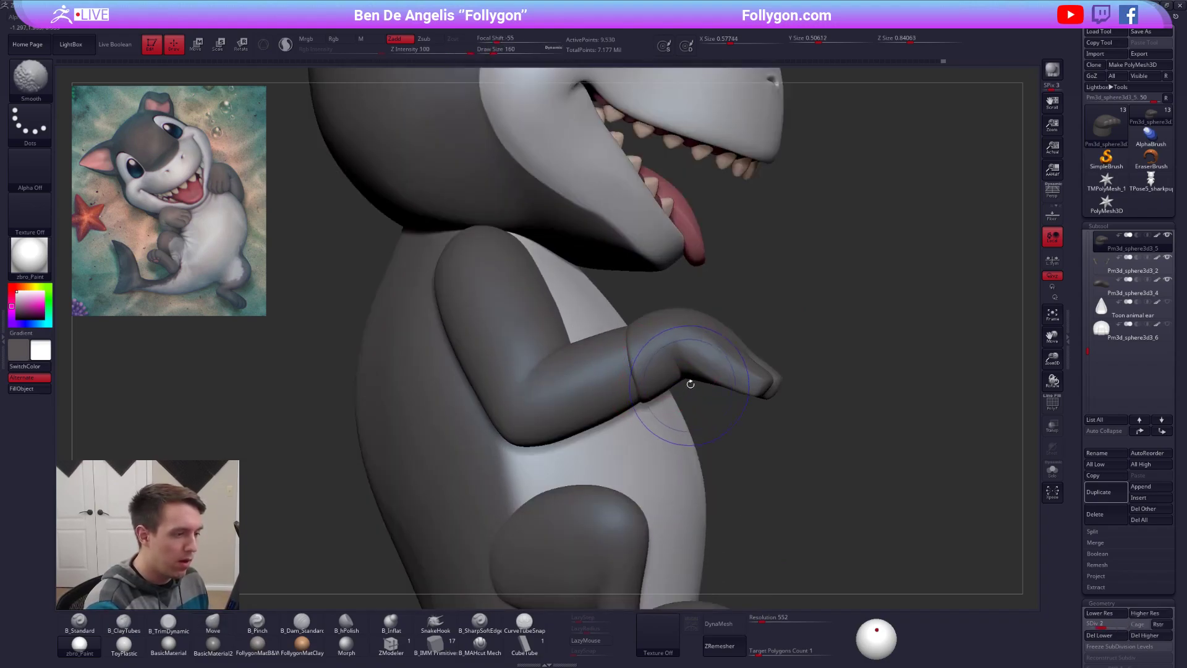
key("alt+s")
Step: Mask the paw at the wrist and rotate the unmasked part to change the hand's bend
left_click_drag(629, 297, 601, 290, "ctrl")
left_click(703, 363, "ctrl")
left_click(771, 334, "ctrl")
left_click(769, 331, "ctrl")
key("r")
mouse_move(671, 347)
left_mouse_down()
mouse_move(846, 381)
mouse_move(823, 411)
mouse_move(686, 430)
left_mouse_up()
key("alt+s")
left_click_drag(717, 526, 696, 449, "alt")
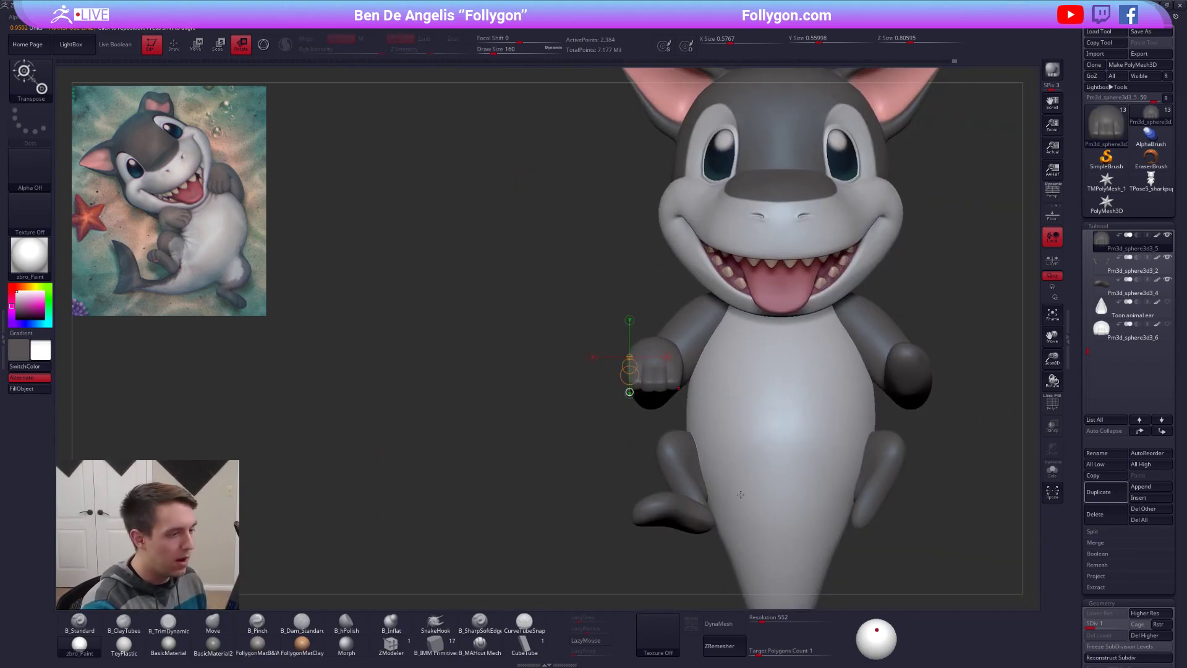
Step: Reshape the paw around the wrist with the Move brush from several angles, reducing the draw size to 140
key("q")
key("s")
left_click(642, 312)
left_click_drag(639, 318, 659, 317, "ctrl")
left_click_drag(566, 373, 584, 433, "alt")
left_click_drag(584, 433, 748, 421)
right_click_drag(586, 372, 593, 360)
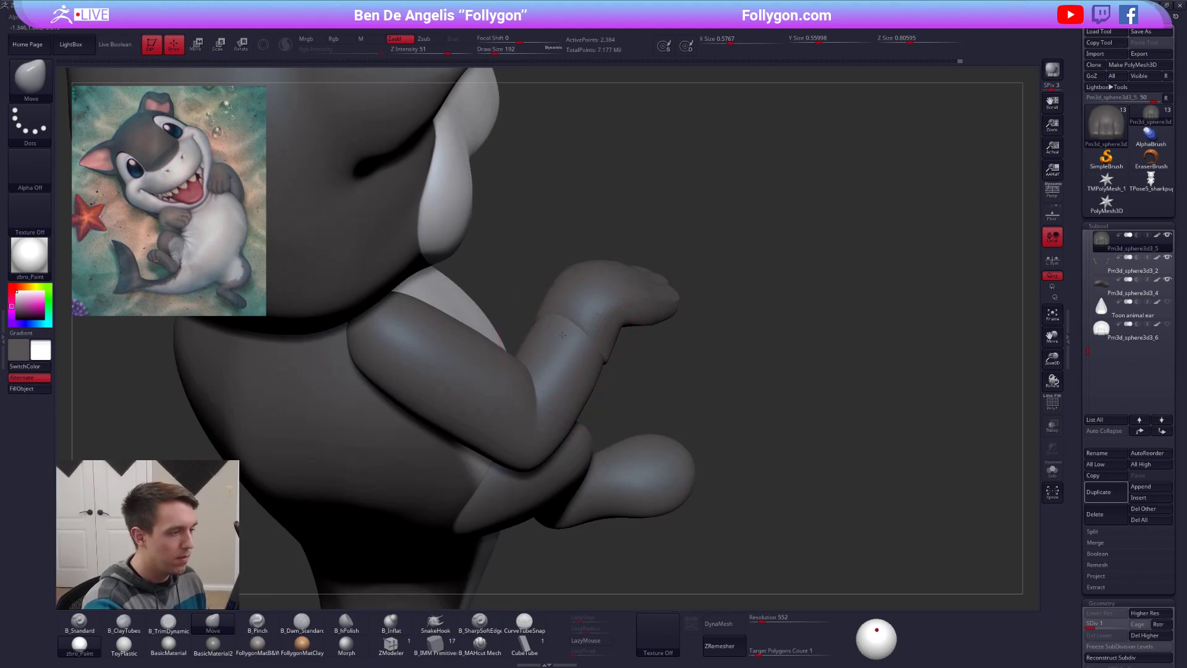
right_click_drag(543, 329, 528, 294)
right_click_drag(561, 315, 513, 346)
key("[")
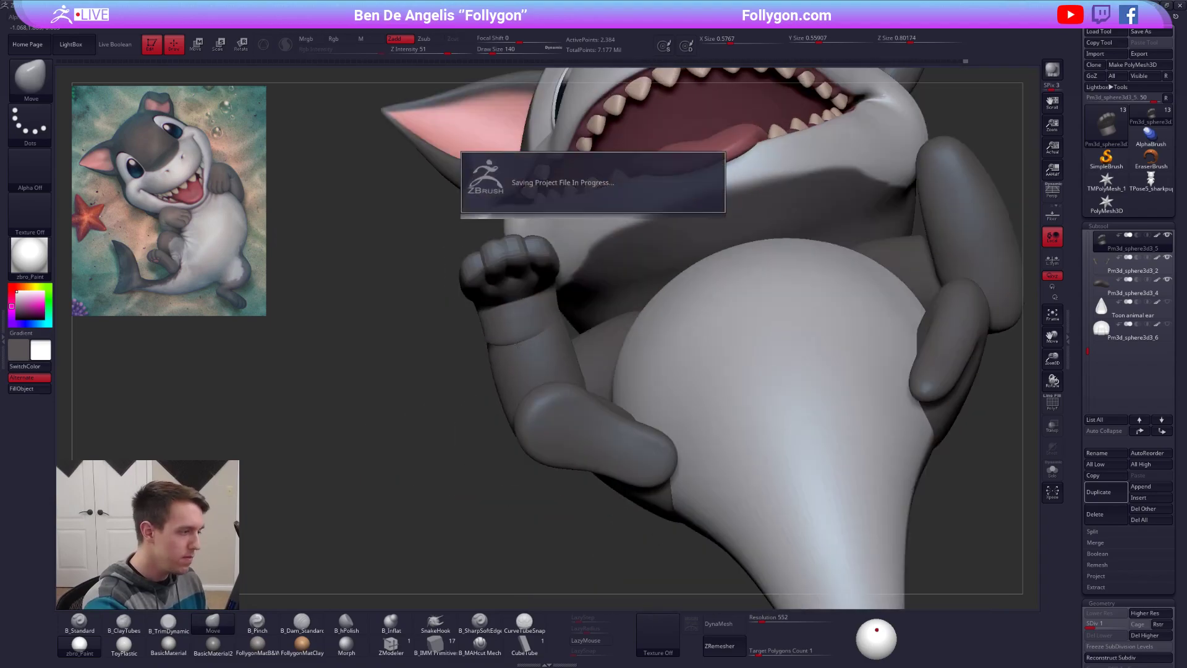
Step: Select the arm, turn on perspective and place a small front-view snapshot of the character on the canvas
left_click(516, 354, "alt")
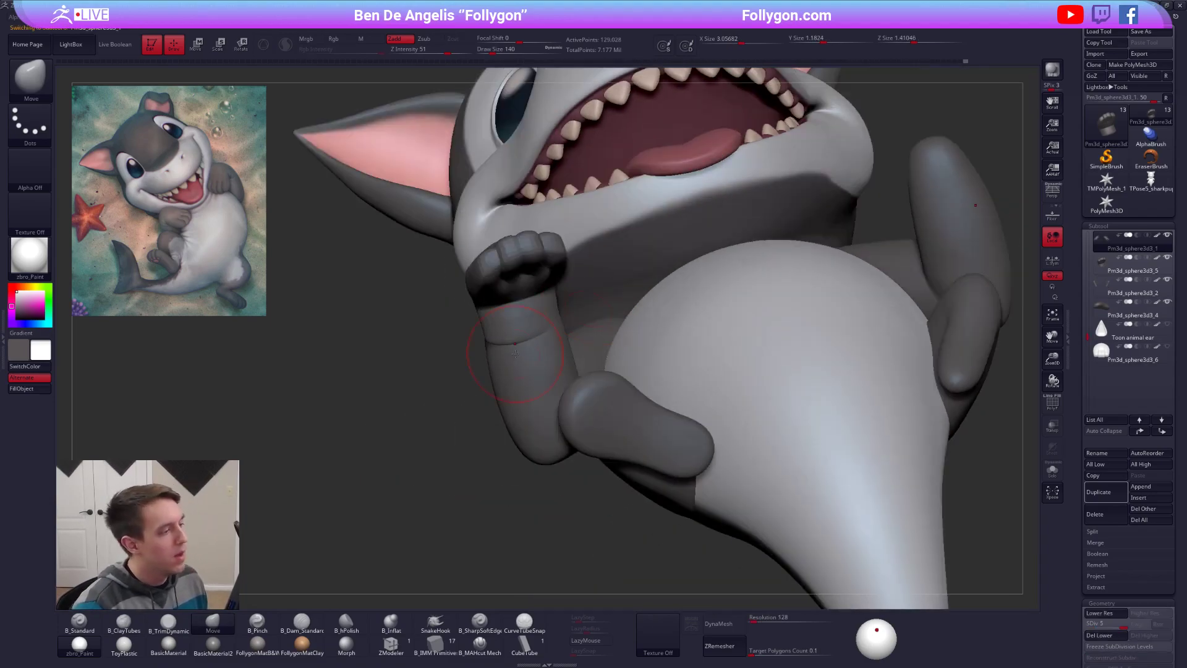
right_click_drag(577, 296, 531, 248, "ctrl")
left_click(1054, 191)
key("shift+s")
right_click_drag(531, 248, 578, 252)
Step: Select the paw, isolate it in Solo mode and reshape its fingers with the Move brush
left_click(513, 273, "alt")
mouse_move(520, 278)
right_mouse_down("ctrl")
mouse_move(573, 360)
mouse_move(646, 355)
right_mouse_up("ctrl")
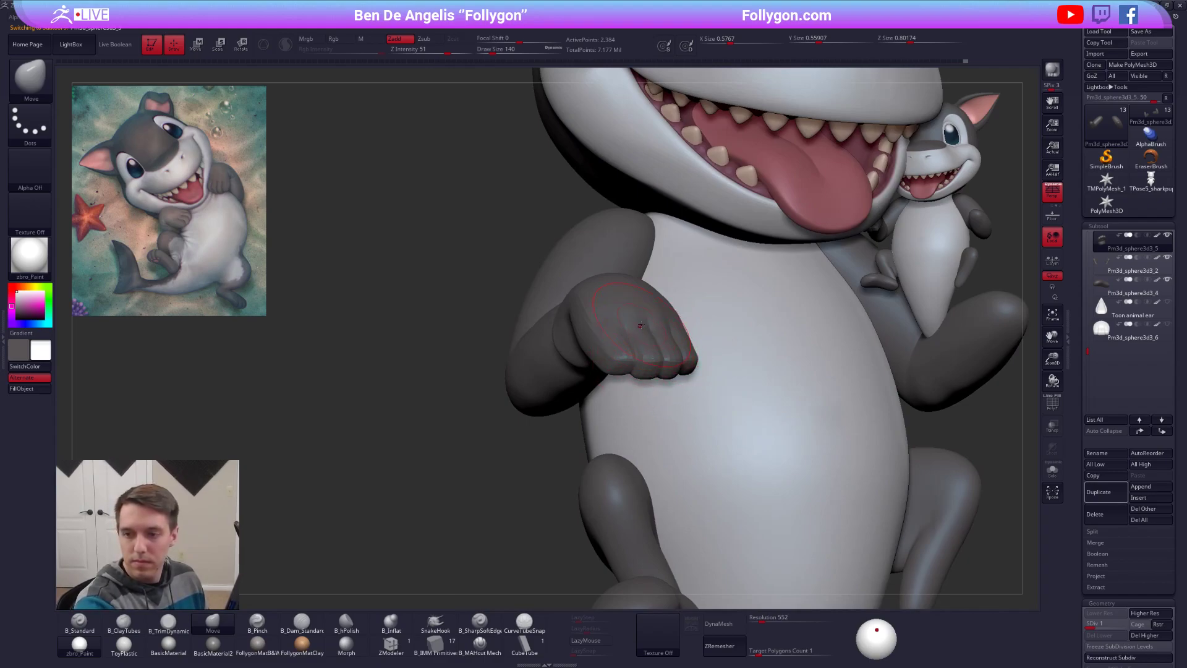
key("alt+s")
right_click_drag(667, 337, 612, 356)
key("space")
left_click_drag(641, 346, 643, 347)
mouse_move(643, 347)
right_mouse_down()
mouse_move(655, 340)
mouse_move(645, 360)
mouse_move(603, 358)
right_mouse_up()
key("space")
mouse_move(603, 359)
right_mouse_down("ctrl")
mouse_move(611, 402)
mouse_move(667, 371)
right_mouse_up("ctrl")
Step: Refine the back of the paw and its wrist bend with the Move brush, varying the draw size between strokes
key("space")
left_click_drag(667, 371, 660, 367)
mouse_move(658, 372)
right_mouse_down()
mouse_move(591, 392)
mouse_move(613, 357)
right_mouse_up()
key("space")
left_click_drag(613, 357, 607, 355)
right_click_drag(606, 355, 621, 377)
key("space")
left_click_drag(622, 377, 625, 380)
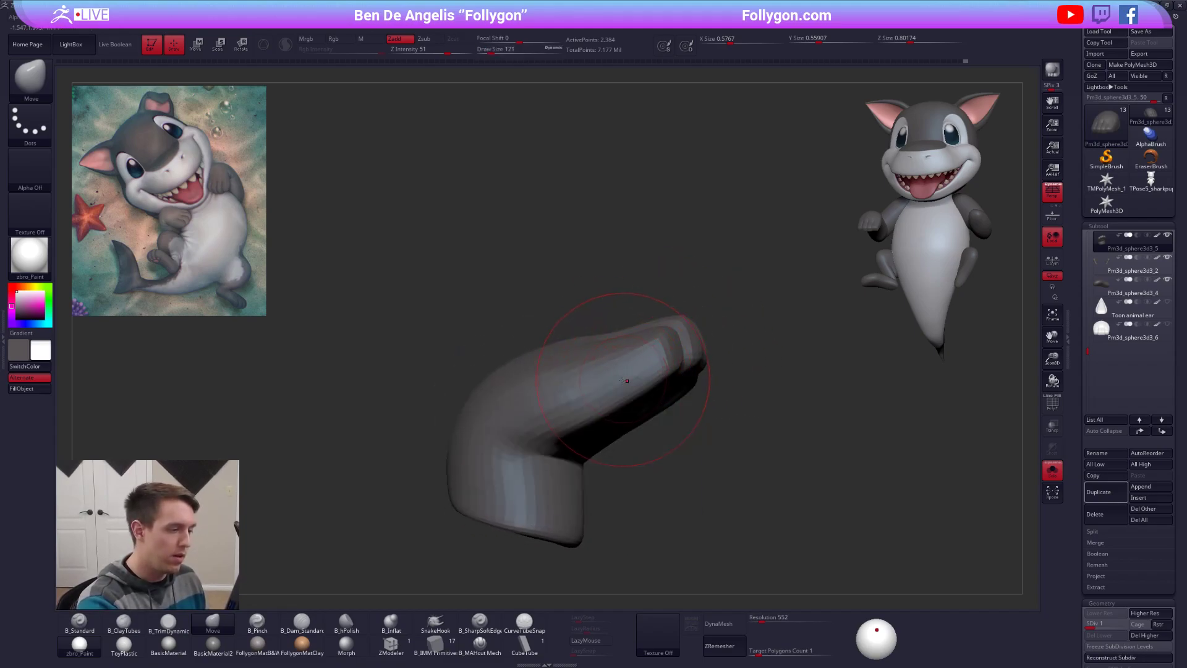
right_click_drag(624, 380, 597, 388)
key("space")
left_click_drag(599, 390, 594, 391)
mouse_move(593, 391)
right_mouse_down()
mouse_move(625, 415)
mouse_move(653, 327)
mouse_move(554, 305)
right_mouse_up()
Step: Raise the paw to subdivision level 4 and switch to the B_ClayTubes brush at draw size 38
key("d")
key("b")
key("c")
key("t")
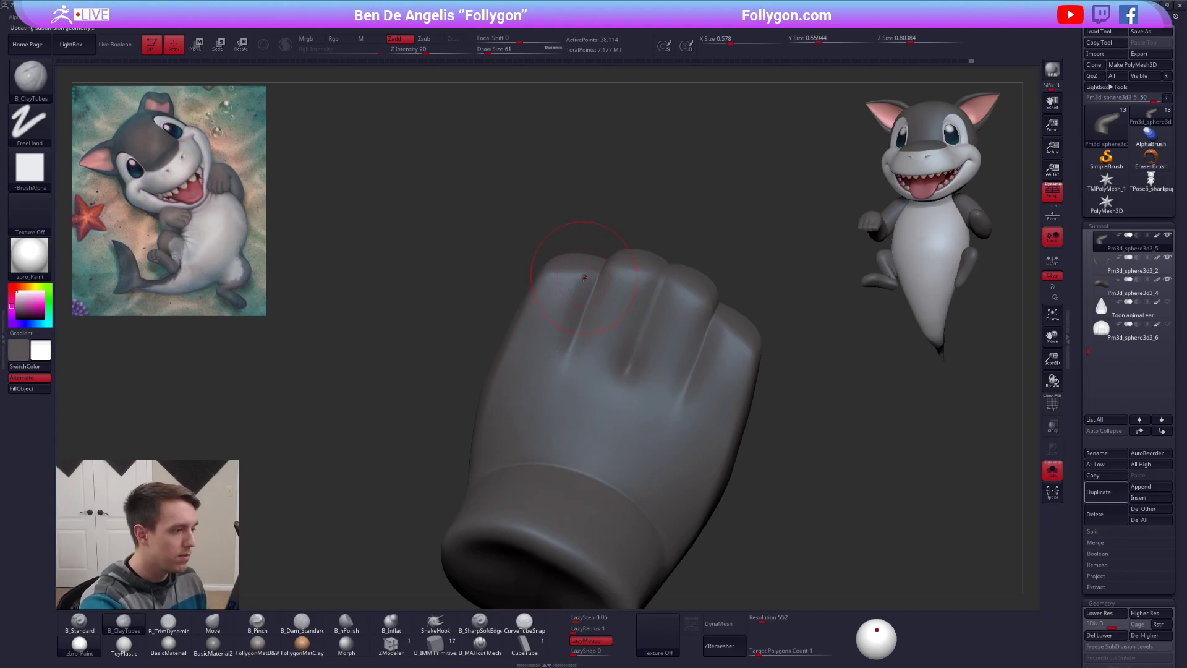
key("d")
key("space")
left_click_drag(566, 316, 558, 316)
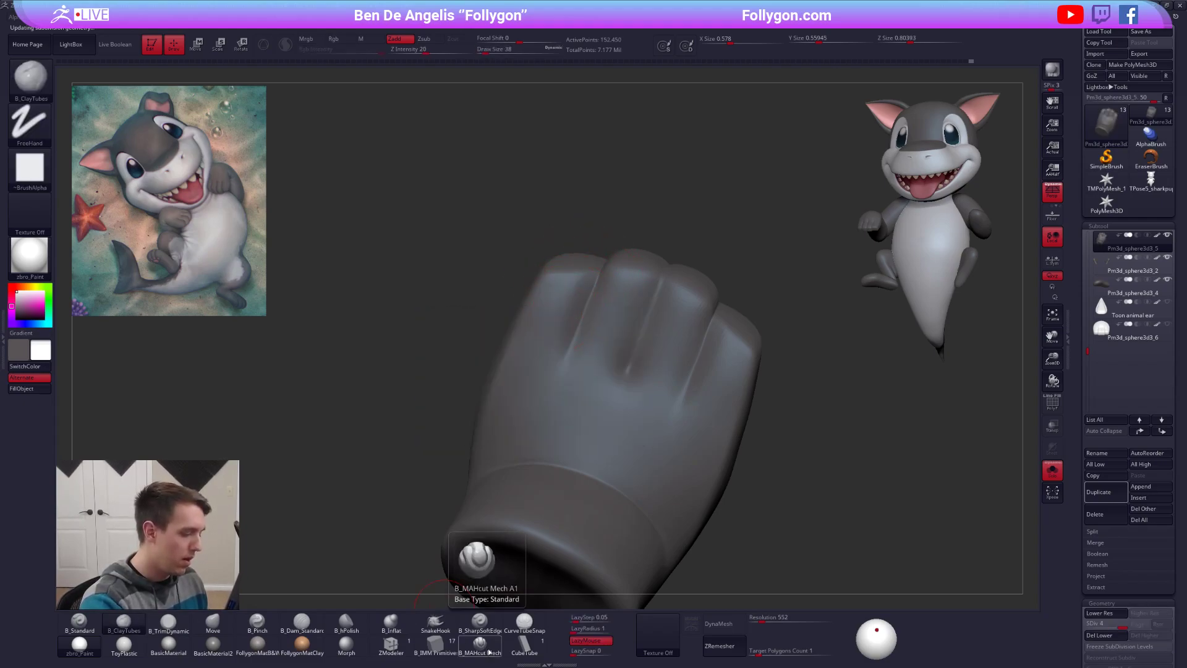
Step: Switch to the B_SharpSoftEdge brush with a smaller draw size and subdivide the paw to level 5
left_click(479, 621)
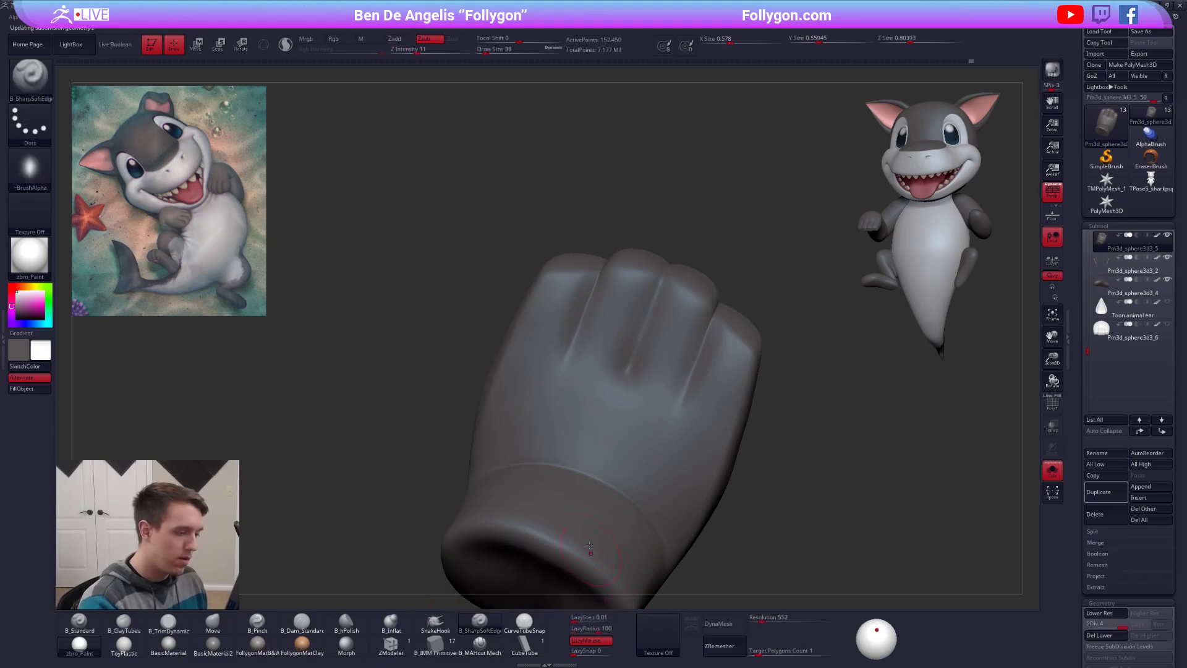
left_click_drag(662, 461, 563, 433, "shift")
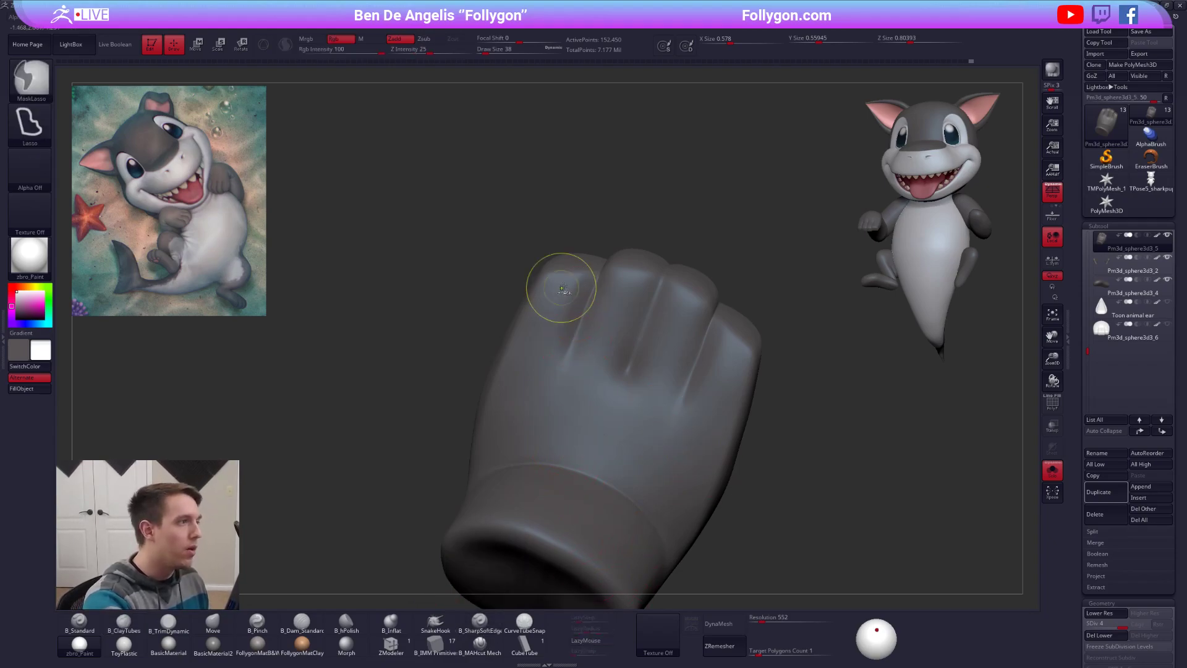
key("bracketleft")
key("bracketleft")
key("bracketleft")
key("ctrl+d")
Step: Sharpen the crease between the outer finger and its neighbour with the B_SharpSoftEdge brush, from the palm over the fingertips to the back
right_click_drag(574, 274, 580, 371, "alt")
key("space")
left_click_drag(580, 377, 584, 378)
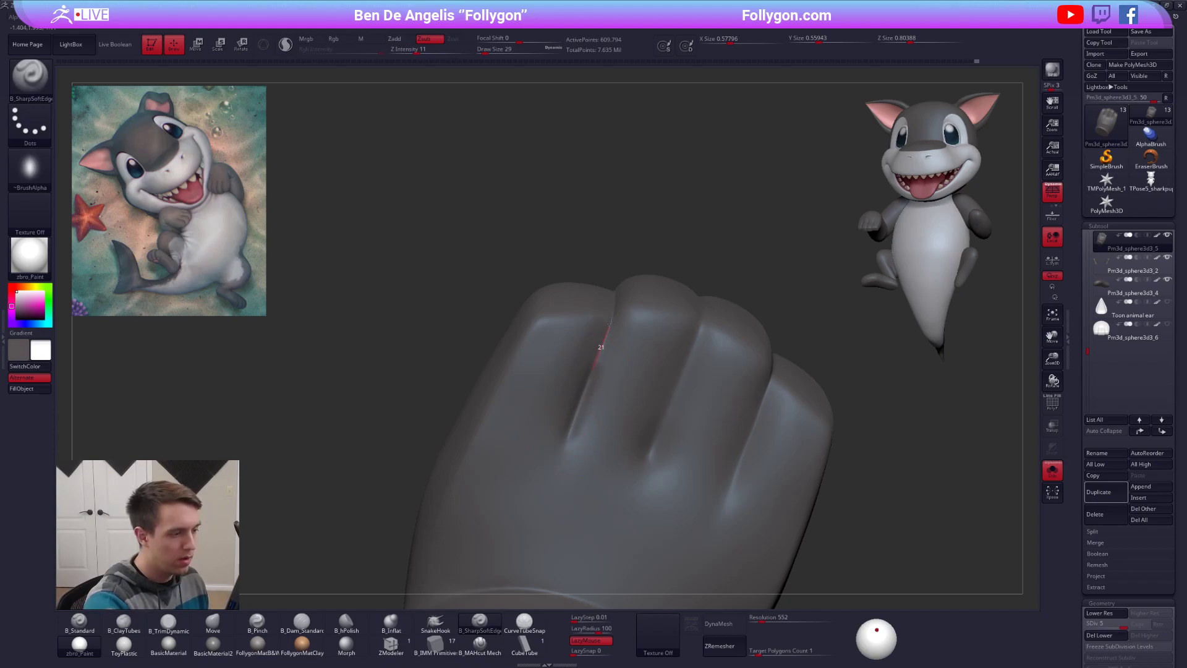
right_click_drag(617, 282, 612, 346)
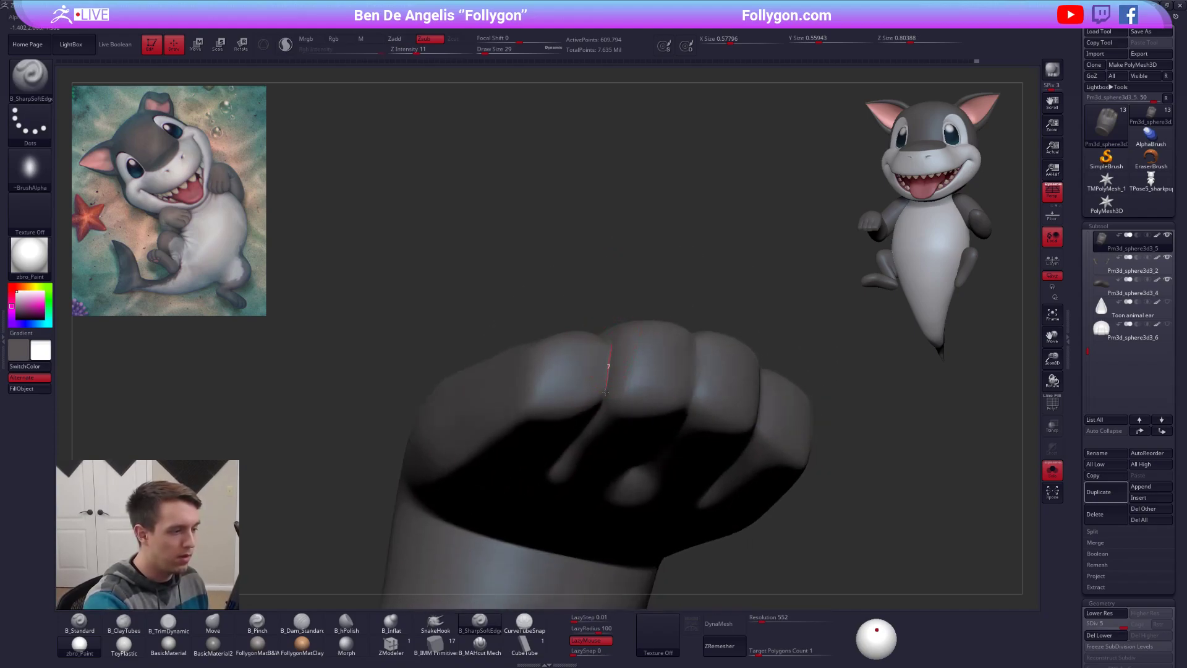
left_click_drag(585, 453, 580, 447)
mouse_move(578, 278)
right_mouse_down()
mouse_move(575, 382)
mouse_move(551, 248)
right_mouse_up()
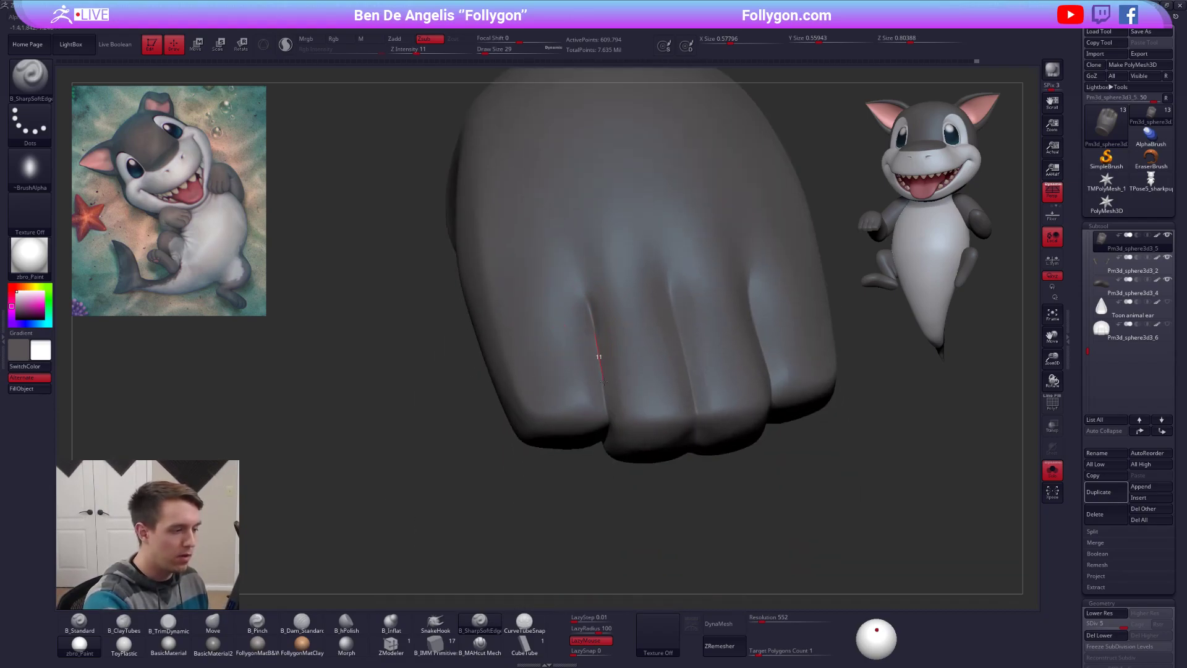
left_click_drag(611, 450, 606, 480)
Step: Sharpen the crease between the two middle fingers on both the back and the palm side of the paw
mouse_move(611, 365)
right_mouse_down()
mouse_move(610, 241)
mouse_move(593, 304)
right_mouse_up()
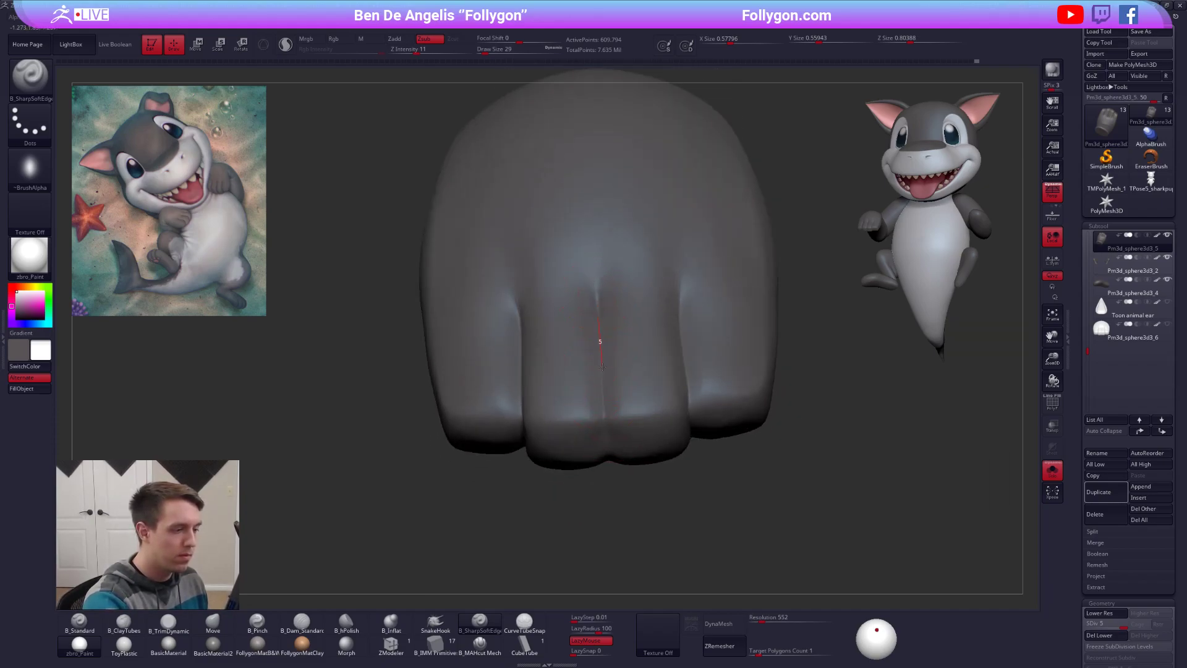
left_click_drag(608, 463, 608, 477)
right_click_drag(607, 477, 603, 393)
right_click_drag(606, 507, 582, 350)
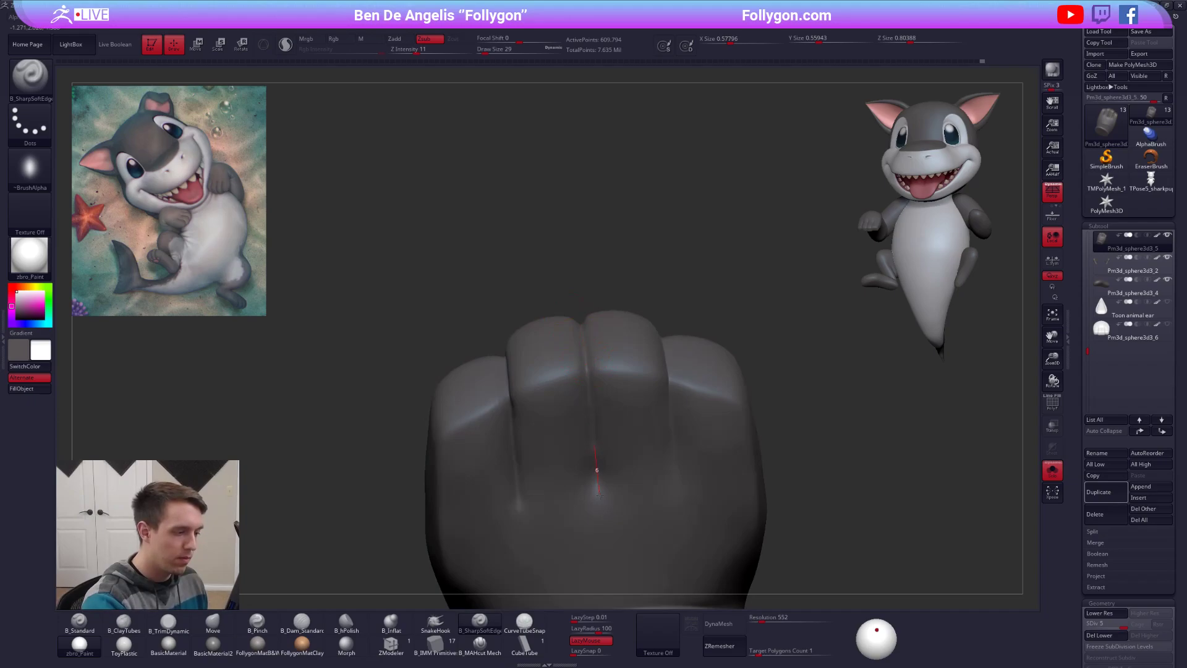
Step: Check the paw's wireframe and sharpen the crease beside the opposite outer finger on the back, fingertip and palm sides
key("shift+f")
right_click_drag(848, 547, 847, 500)
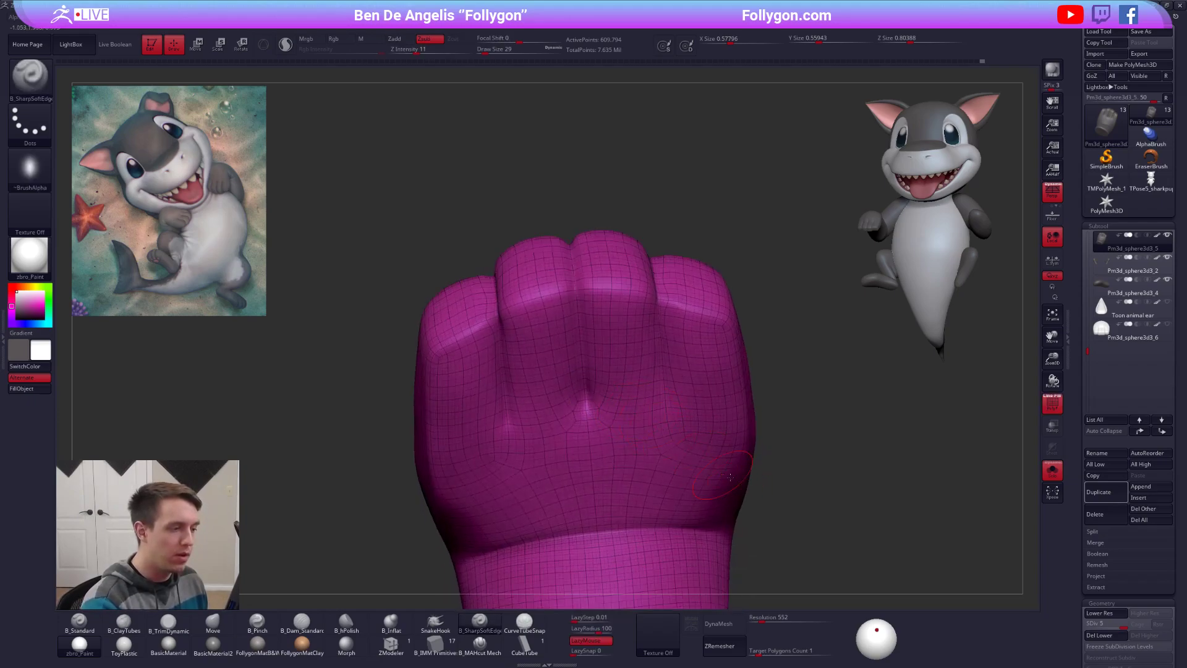
key("shift+f")
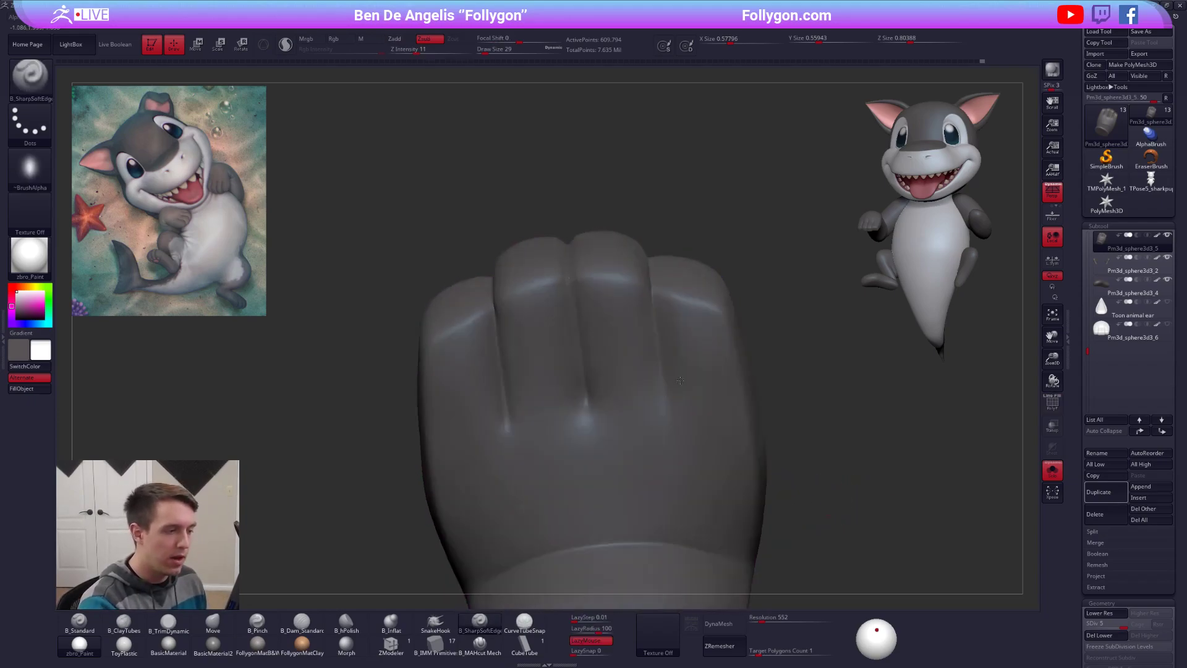
mouse_move(649, 370)
right_mouse_down()
mouse_move(632, 433)
mouse_move(668, 337)
right_mouse_up()
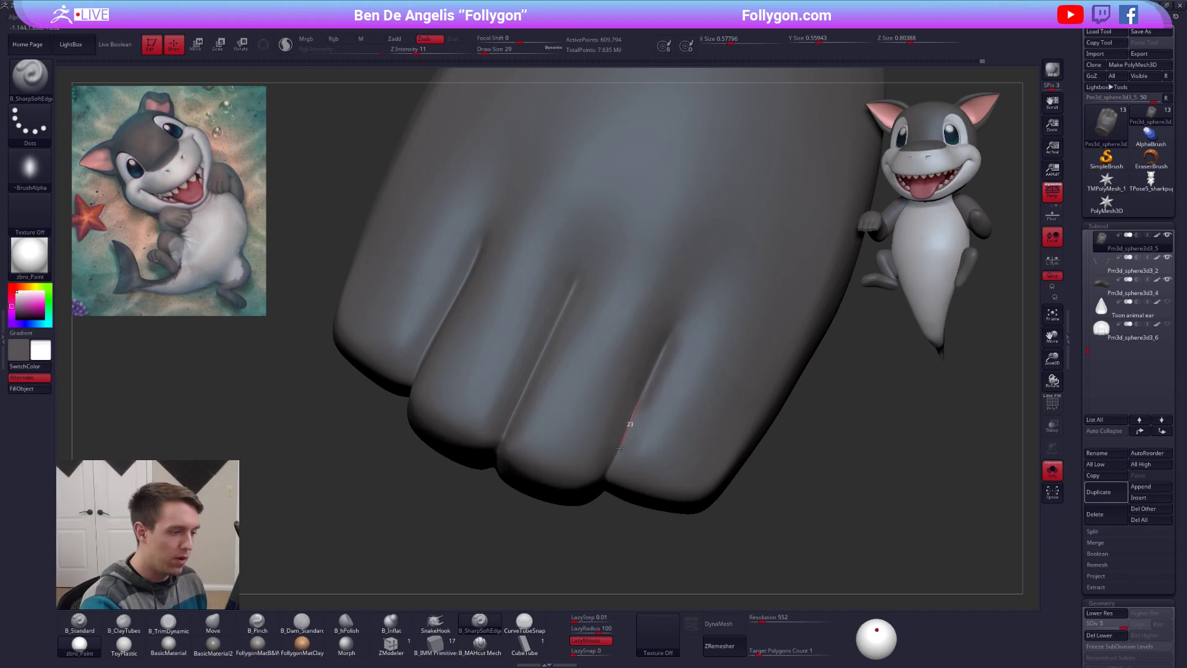
right_click_drag(598, 500, 639, 394)
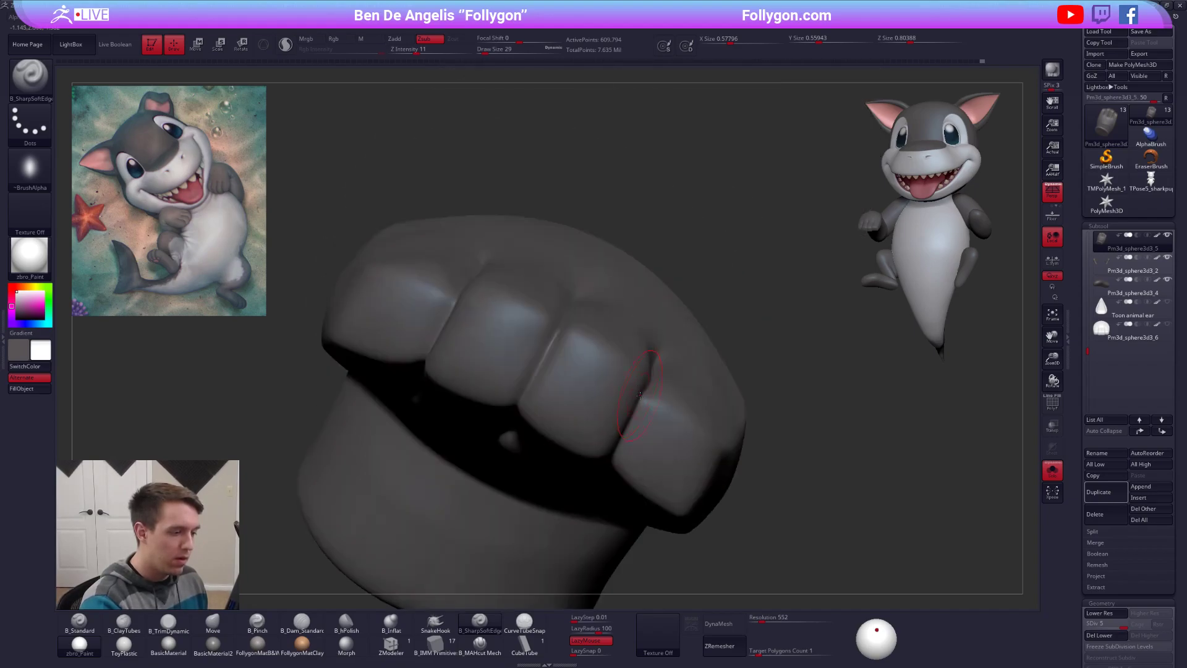
right_click_drag(604, 461, 643, 353)
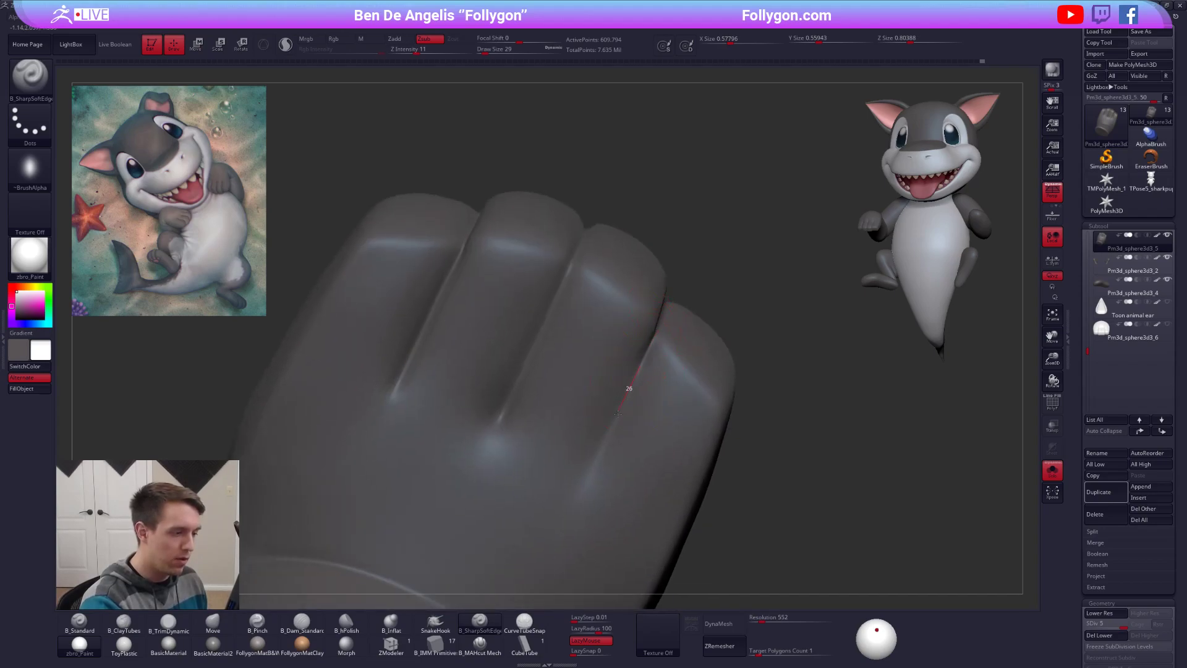
Step: Finish the finger creases with B_SharpSoftEdge and enlarge its draw size to 61 for the back of the paw
mouse_move(570, 510)
right_mouse_down()
mouse_move(610, 488)
mouse_move(588, 337)
mouse_move(609, 445)
mouse_move(582, 402)
right_mouse_up()
key("space")
left_click_drag(581, 402, 586, 402)
key("space")
mouse_move(609, 380)
right_mouse_down()
mouse_move(578, 516)
mouse_move(556, 488)
right_mouse_up()
key("space")
left_click_drag(589, 415, 592, 415)
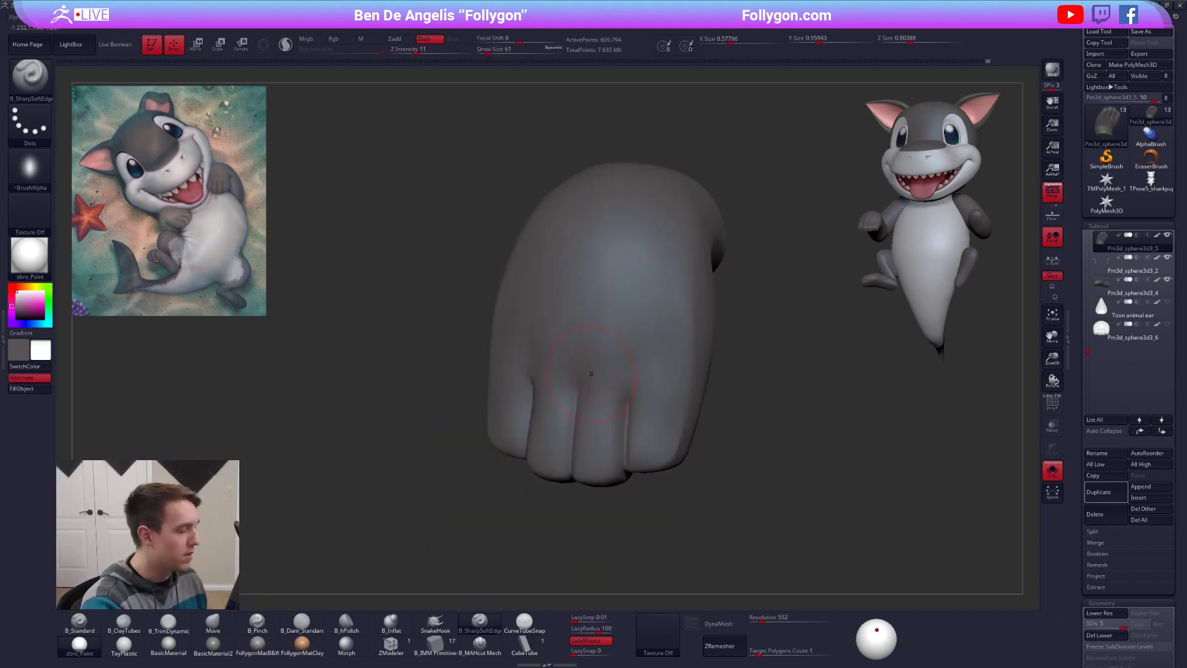
Step: Drop the paw two subdivision levels, adjust its form and return it to level 5 with the Move brush active
key("2")
mouse_move(588, 350)
right_mouse_down()
mouse_move(578, 351)
mouse_move(623, 305)
mouse_move(620, 387)
right_mouse_up()
key("shift+d")
key("shift+d")
key("space")
left_click_drag(646, 441, 642, 441)
key("4")
right_click_drag(637, 439, 609, 437)
mouse_move(556, 477)
right_mouse_down()
mouse_move(637, 462)
mouse_move(654, 422)
mouse_move(639, 433)
mouse_move(686, 414)
right_mouse_up()
key("d")
key("d")
right_click(638, 404)
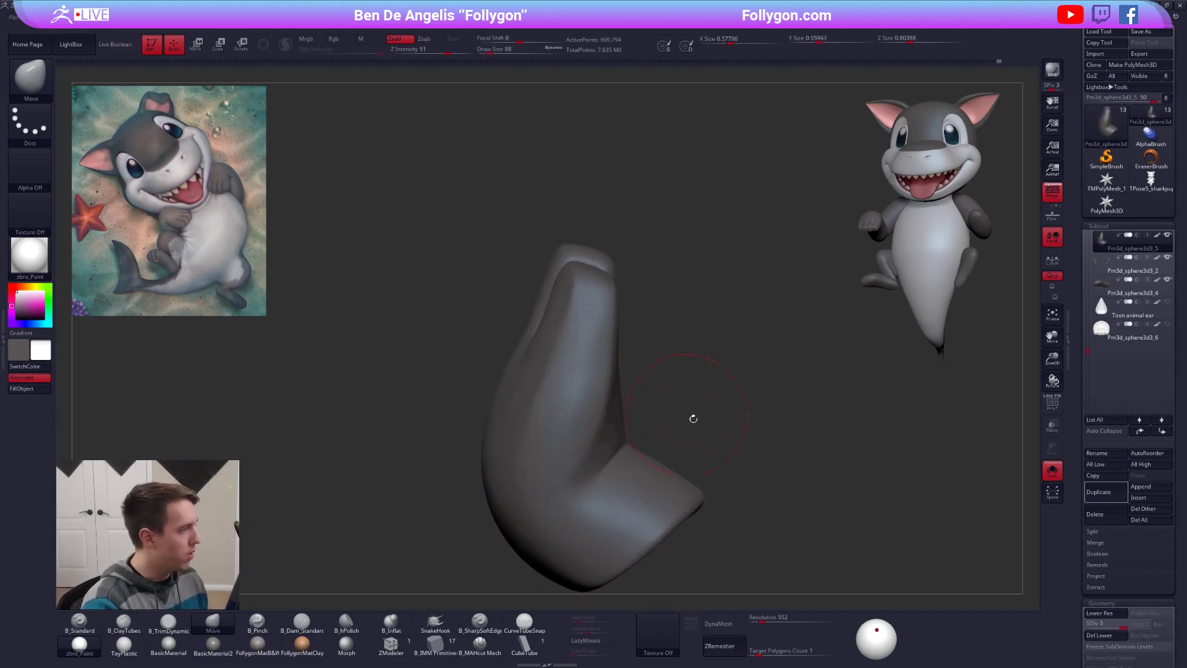
Step: Lower the paw to subdivision level 2 and reshape its side profile with the Move brush
right_click_drag(852, 503, 771, 484)
key("shift+d")
key("shift+d")
key("shift+d")
right_click(606, 427)
left_click_drag(608, 428, 612, 428)
mouse_move(587, 408)
right_mouse_down()
mouse_move(631, 403)
mouse_move(628, 392)
mouse_move(578, 407)
right_mouse_up()
mouse_move(662, 376)
right_mouse_down("alt")
mouse_move(606, 371)
mouse_move(625, 380)
mouse_move(603, 385)
right_mouse_up("alt")
key("space")
left_click_drag(650, 385, 643, 385)
Step: Refine the palm and outer contour of the paw with the Move brush at draw sizes 121 and 140
mouse_move(626, 371)
right_mouse_down()
mouse_move(645, 355)
mouse_move(724, 352)
right_mouse_up()
key("space")
left_click_drag(621, 395, 627, 396)
right_click_drag(679, 335, 619, 334)
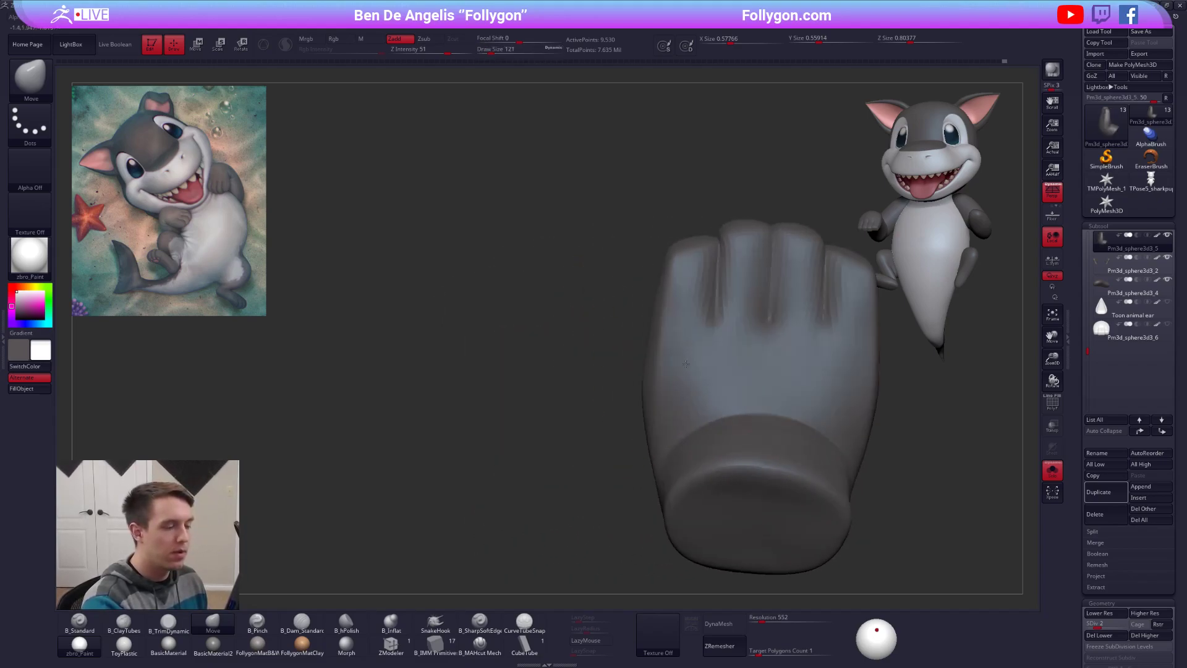
right_click_drag(729, 341, 596, 392, "alt")
key("space")
left_click_drag(620, 395, 625, 396)
right_click_drag(670, 355, 690, 343)
Step: Mask across the fingers, clear the mask and enlarge the Move brush to adjust the finger spacing
mouse_move(708, 349)
left_mouse_down("ctrl")
mouse_move(465, 385)
mouse_move(474, 414)
left_mouse_up("ctrl")
left_click_drag(756, 354, 765, 363, "ctrl")
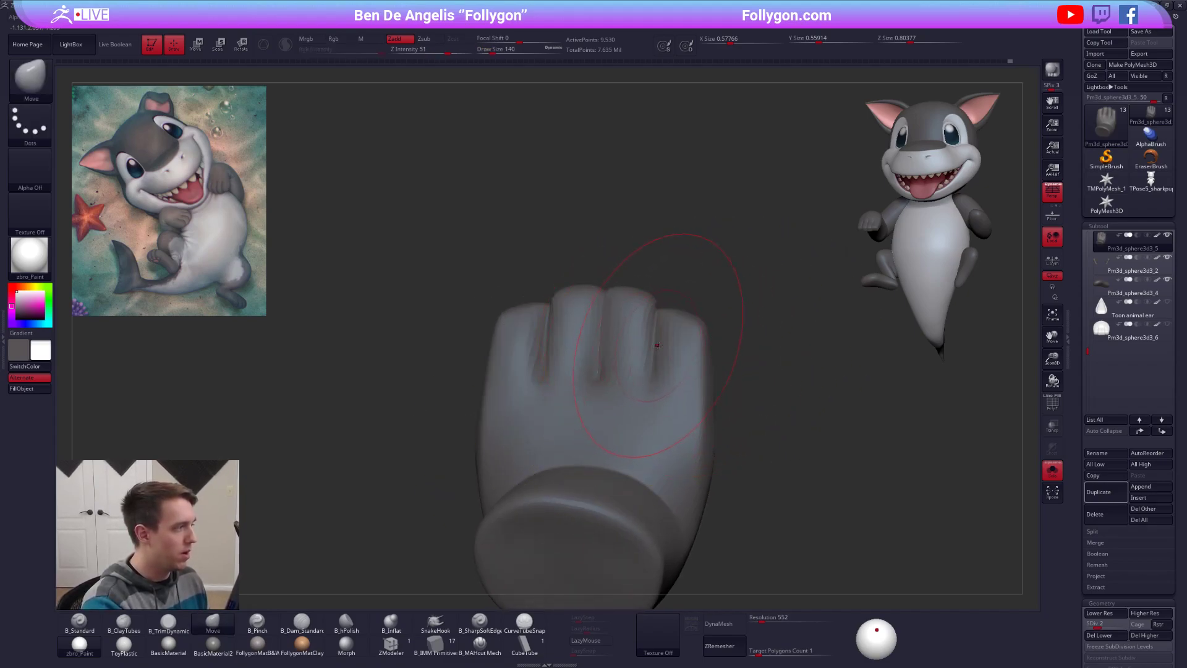
right_click_drag(658, 346, 670, 346)
key("space")
left_click_drag(609, 395, 620, 395)
Step: Mask the paw at subdivision level 1 and apply a Transpose rotation to the unmasked part
mouse_move(705, 393)
left_mouse_down("ctrl")
mouse_move(305, 244)
mouse_move(676, 397)
mouse_move(705, 373)
left_mouse_up("ctrl")
left_click(739, 389, "ctrl")
key("space")
key("r")
left_click_drag(485, 529, 505, 215)
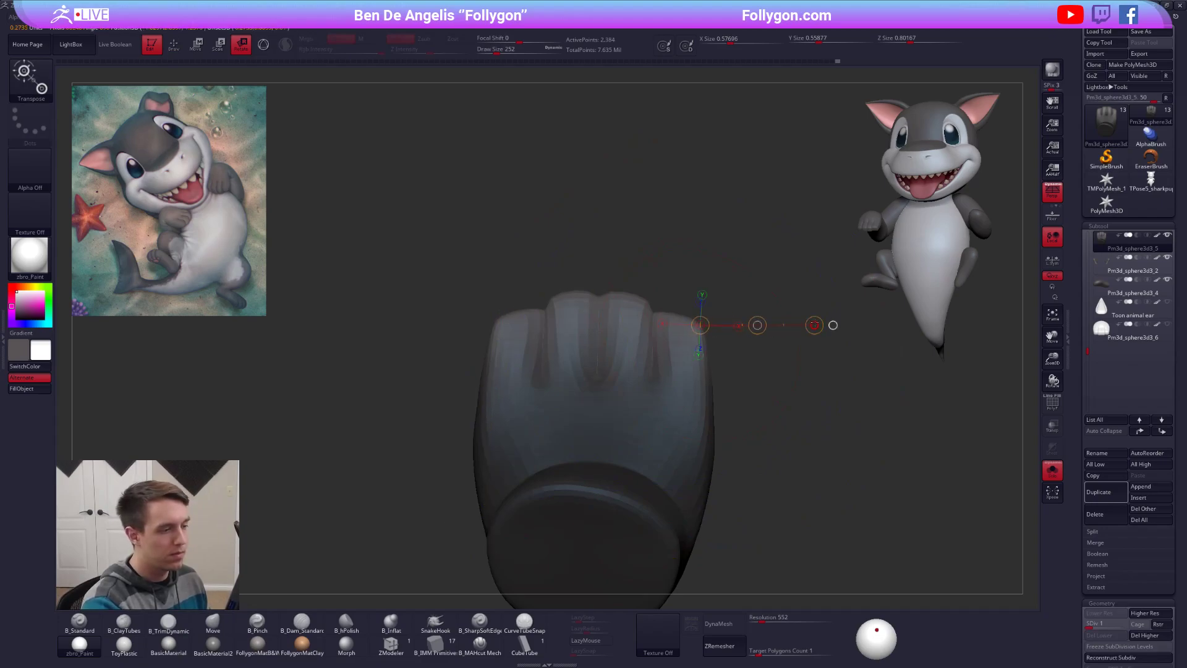
Step: Adjust the masked paw with the Move brush at draw size 215 and clear the mask
key("q")
key("space")
left_click_drag(677, 338, 676, 339)
key("space")
left_click_drag(591, 326, 626, 324)
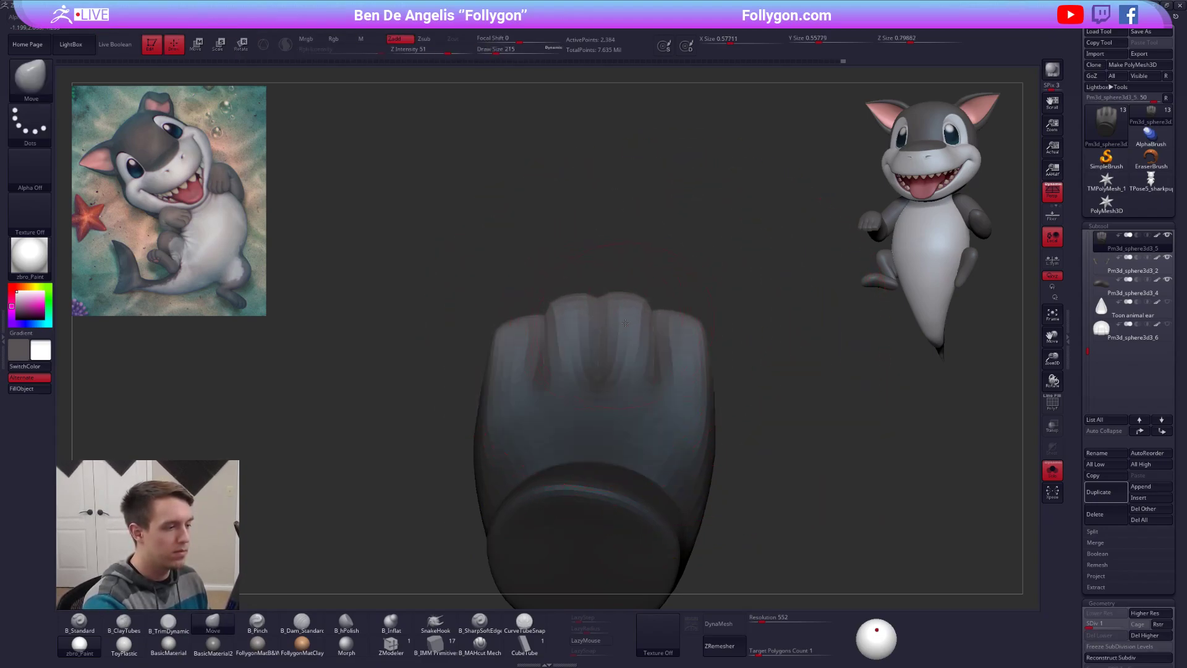
left_click_drag(742, 363, 756, 379, "ctrl")
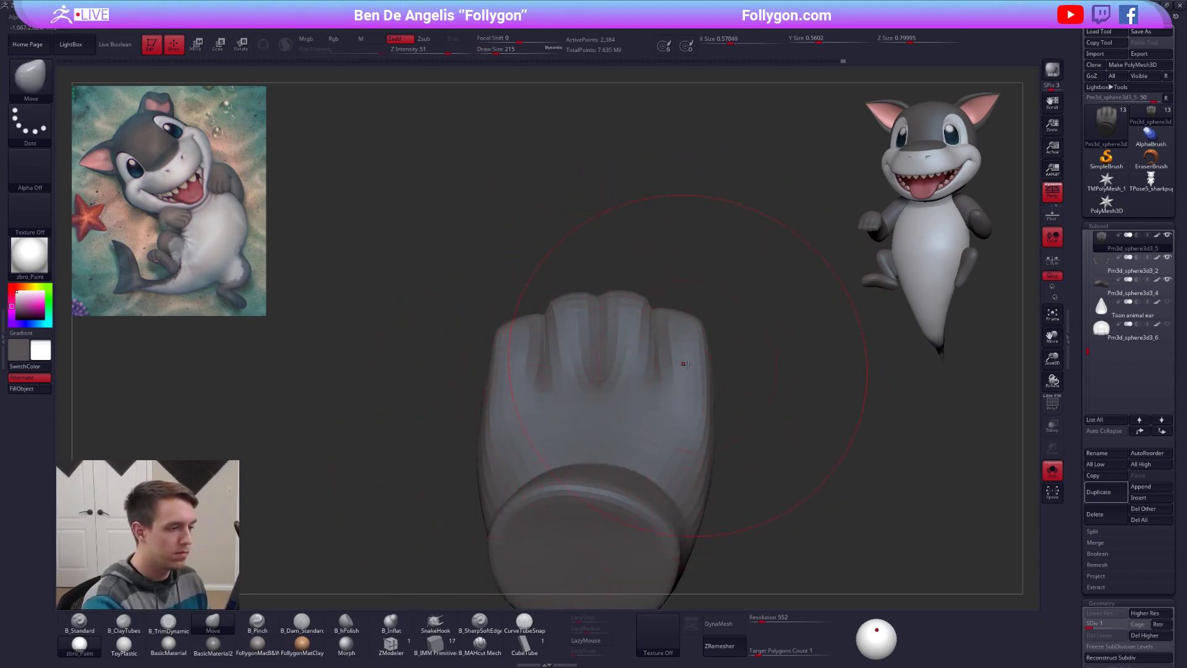
Step: Reshape the overall volume of the paw at subdivision level 1 with the Move brush, varying the draw size between strokes
mouse_move(635, 359)
right_mouse_down()
mouse_move(625, 386)
mouse_move(667, 419)
right_mouse_up()
key("space")
left_click_drag(668, 402, 657, 402)
mouse_move(657, 396)
right_mouse_down()
mouse_move(675, 372)
mouse_move(618, 427)
right_mouse_up()
key("space")
mouse_move(643, 378)
left_mouse_down()
mouse_move(674, 378)
mouse_move(587, 365)
left_mouse_up()
key("space")
right_click_drag(637, 385, 613, 390)
key("space")
left_click_drag(618, 386, 594, 391)
Step: Raise the paw to subdivision level 2 and refine the fingers and palm with the Move brush at draw size 121
key("d")
key("space")
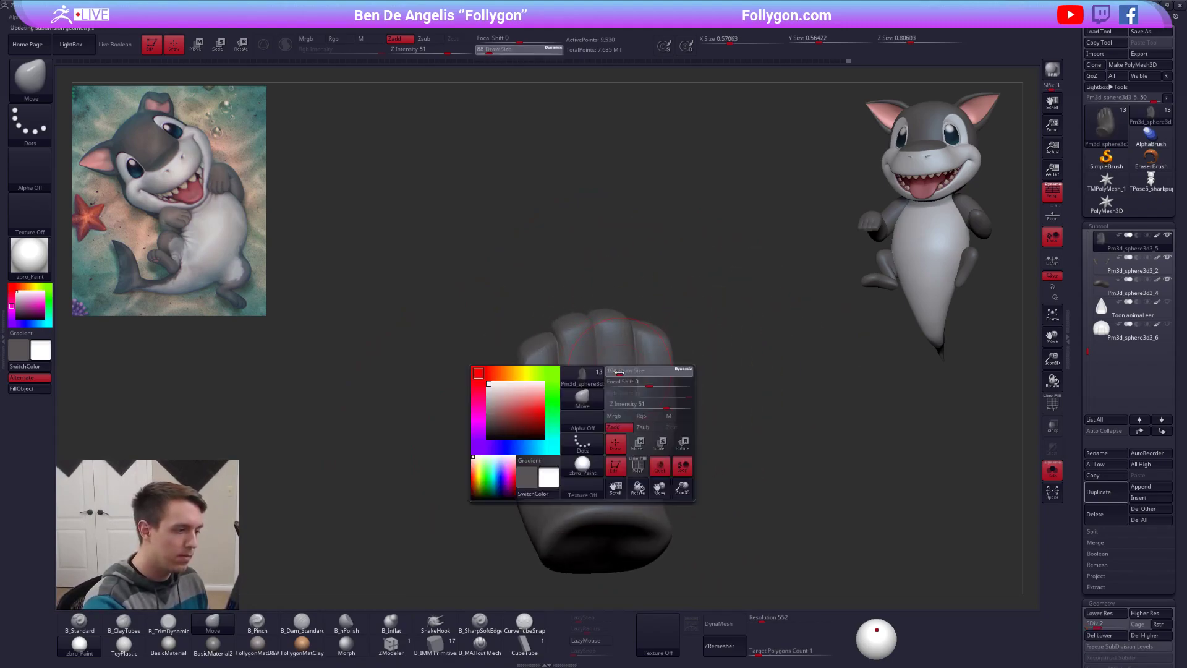
right_click_drag(594, 392, 621, 388)
key("space")
left_click_drag(622, 388, 643, 385)
key("space")
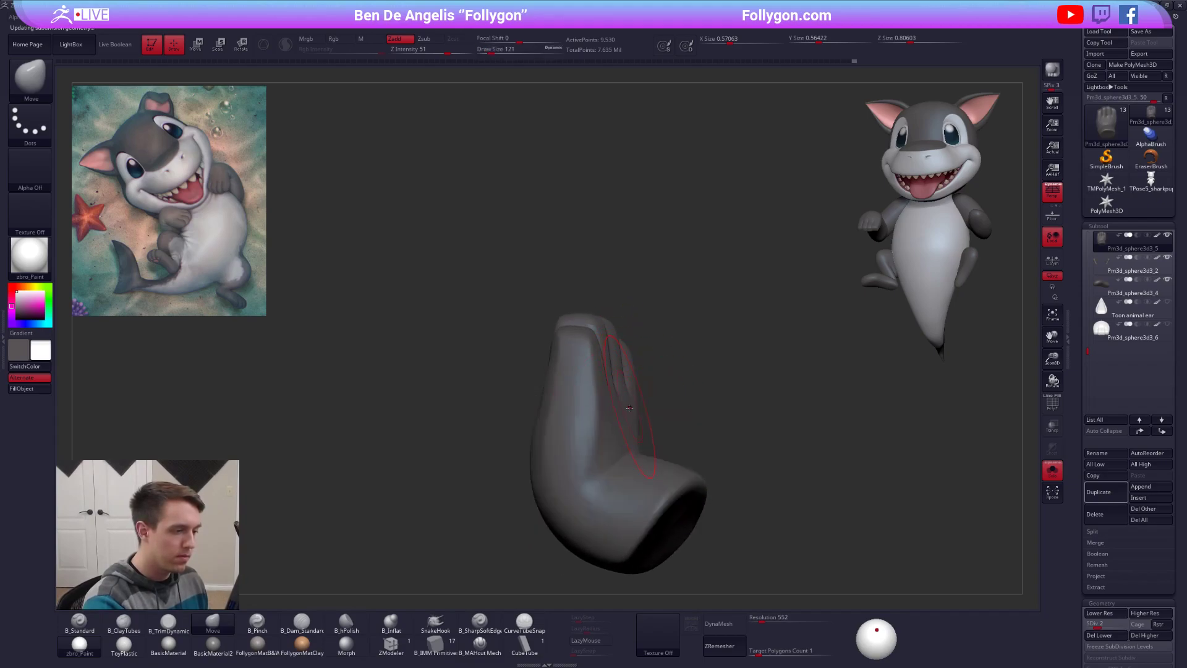
Step: Lower the paw to subdivision level 1 and round off its back and wrist with a resized Move brush
key("shift+d")
mouse_move(637, 396)
right_mouse_down()
mouse_move(635, 458)
mouse_move(604, 472)
mouse_move(612, 483)
right_mouse_up()
key("space")
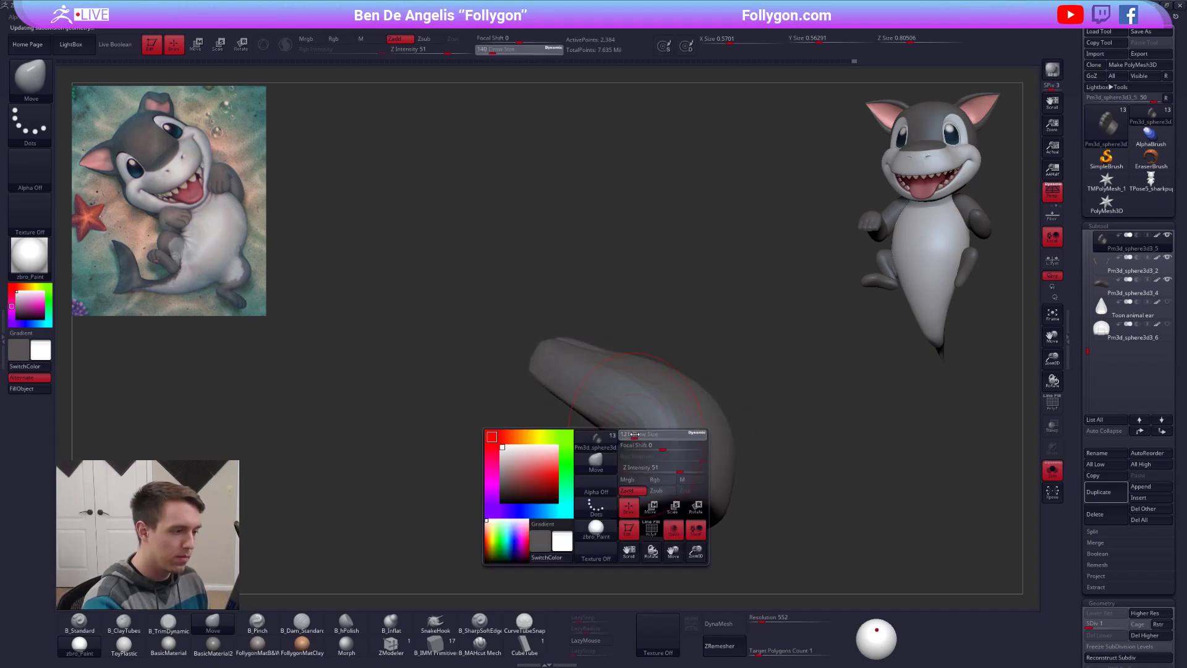
left_click_drag(612, 482, 597, 483)
right_click_drag(597, 482, 701, 436)
right_click_drag(617, 469, 690, 387)
Step: Change the light direction, switch to a clay brush and build up the paw's surface at a higher subdivision level
left_click(877, 636)
mouse_move(643, 426)
right_mouse_down()
mouse_move(634, 331)
mouse_move(646, 311)
right_mouse_up()
key("s")
left_click_drag(646, 311, 640, 311)
mouse_move(641, 311)
right_mouse_down()
mouse_move(651, 365)
mouse_move(635, 343)
mouse_move(649, 346)
mouse_move(674, 316)
right_mouse_up()
key("s")
key("b")
key("c")
key("b")
key("d")
key("d")
right_click(649, 347)
Step: Switch to the Trim Dynamic brush and flatten the planes of the paw
key("b")
key("t")
key("d")
right_click(645, 402)
mouse_move(645, 401)
right_mouse_down()
mouse_move(631, 415)
mouse_move(644, 389)
mouse_move(631, 387)
mouse_move(721, 353)
mouse_move(718, 434)
mouse_move(735, 433)
right_mouse_up()
Step: Switch back to the Move brush and fine-tune the paw's shape with progressively smaller draw sizes
key("shift+d")
key("b")
key("m")
key("v")
key("bracketleft")
key("bracketleft")
key("d")
key("bracketleft")
key("bracketleft")
Step: Reset the light direction and exit Solo mode to view the paw on the whole character
left_click_drag(879, 634, 878, 630)
right_click_drag(847, 544, 862, 516)
key("alt+s")
right_click_drag(861, 516, 804, 529, "alt")
right_click_drag(819, 426, 767, 427)
left_click(1144, 188)
left_click(1104, 510)
left_click(1008, 530)
left_click(1162, 110)
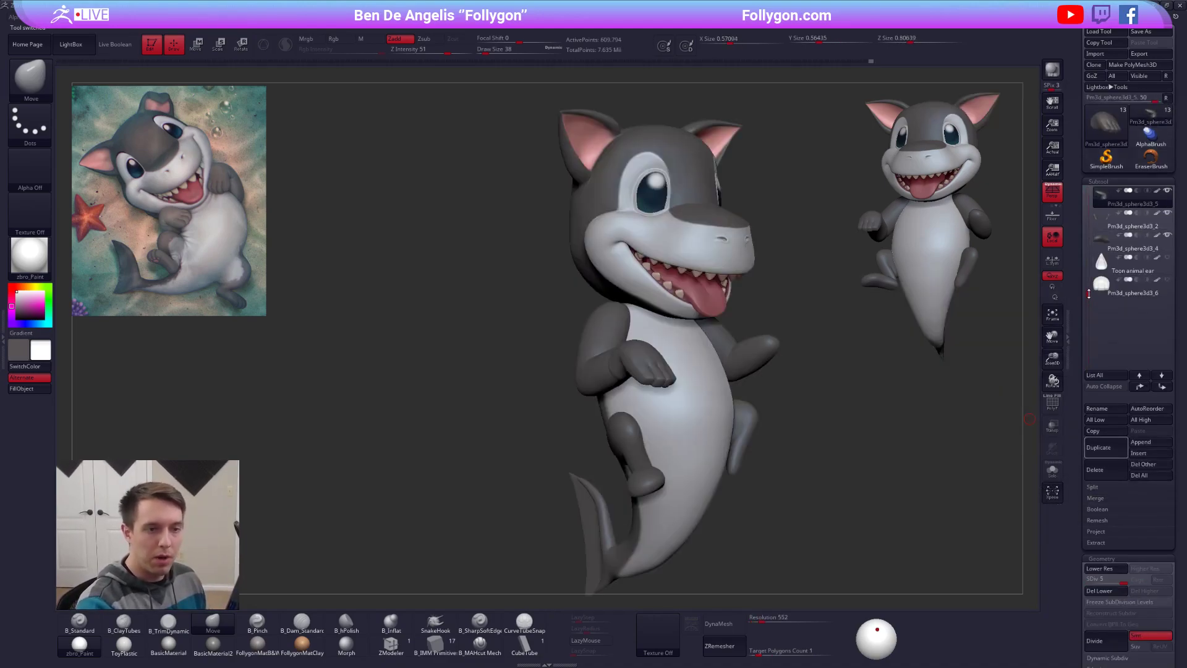
Step: Turn on PolyFrame and select the arms subtool
left_click_drag(1088, 294, 1088, 292)
left_click(1107, 243)
key("shift+f")
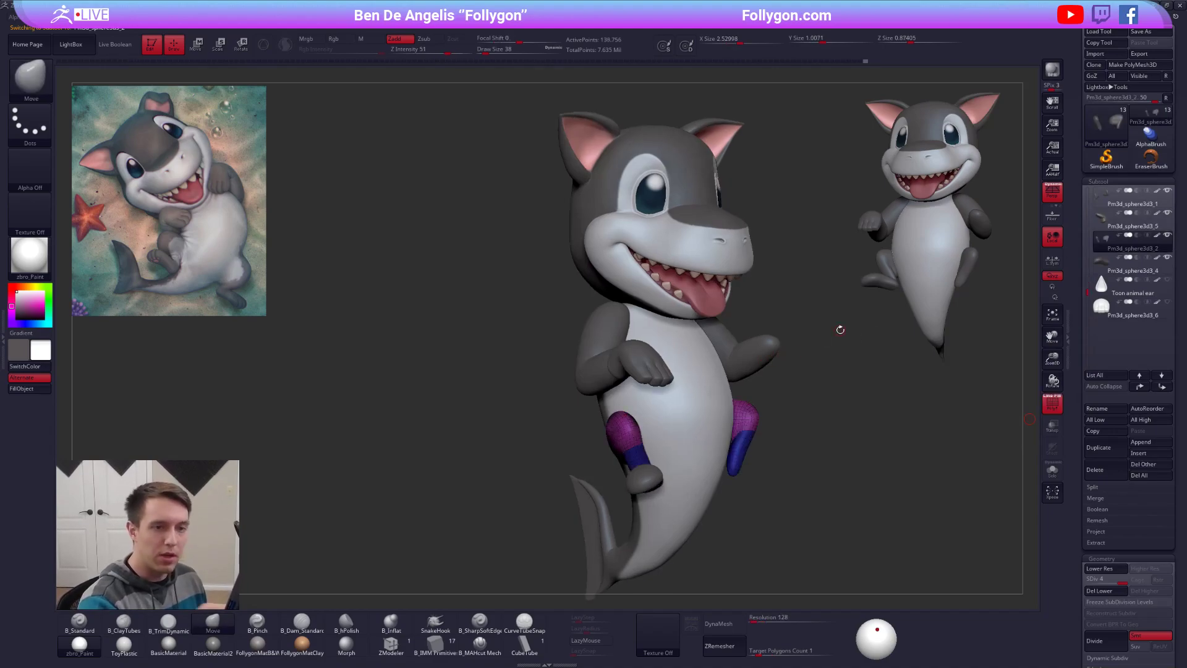
left_click(1105, 203)
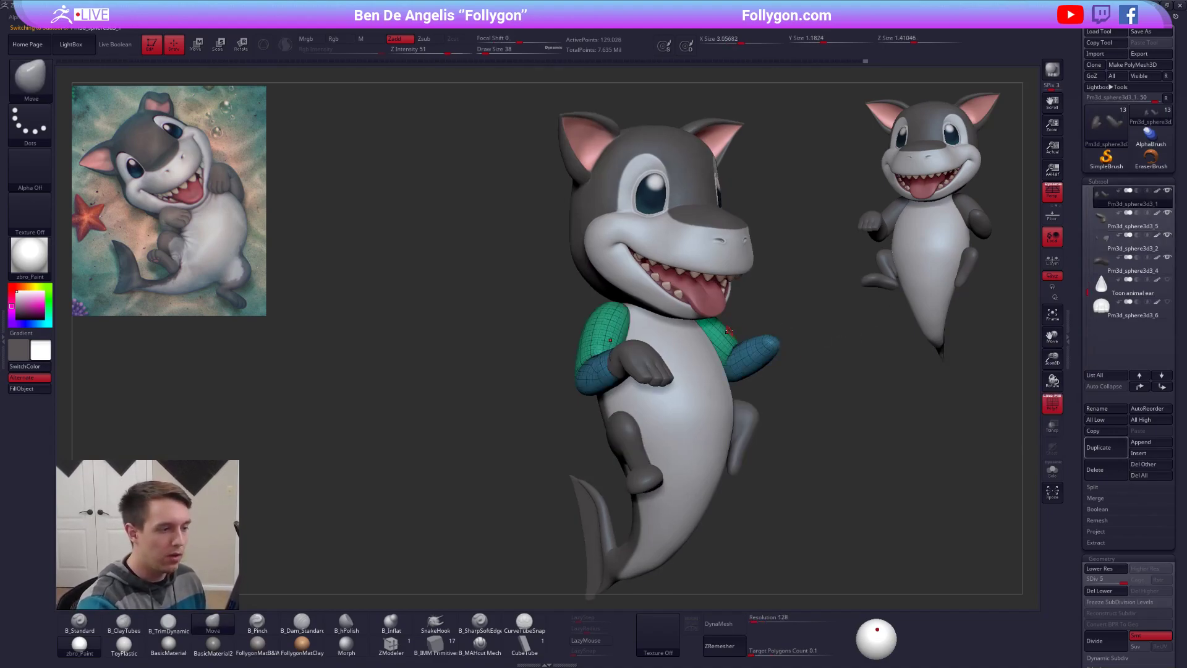
Step: Delete the arms' lower subdivision levels, remove the arm without a paw and merge the paw with the remaining arm
left_click(1107, 591)
key("alt+s")
left_click_drag(661, 278, 868, 297, "ctrl+alt+shift")
key("space")
left_click(879, 328)
left_click(745, 368)
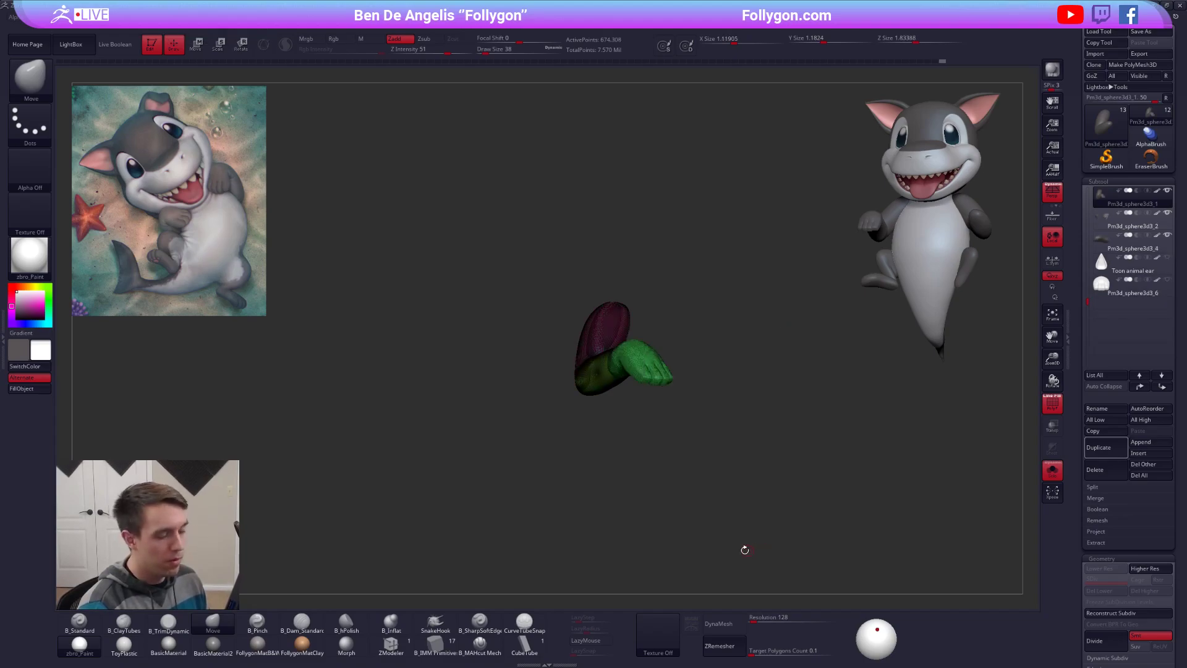
Step: Turn off PolyFrame and work on the seam between forearm and wrist with the Move brush at draw size 74
key("shift+f")
left_click_drag(682, 478, 651, 369)
right_click_drag(652, 369, 638, 378, "ctrl")
key("space")
left_click_drag(617, 373, 626, 371)
mouse_move(626, 371)
right_mouse_down("alt")
mouse_move(723, 411)
mouse_move(712, 395)
mouse_move(681, 445)
right_mouse_up("alt")
key("space")
left_click_drag(671, 395, 666, 396)
mouse_move(670, 456)
right_mouse_down("alt")
mouse_move(686, 396)
mouse_move(677, 479)
right_mouse_up("alt")
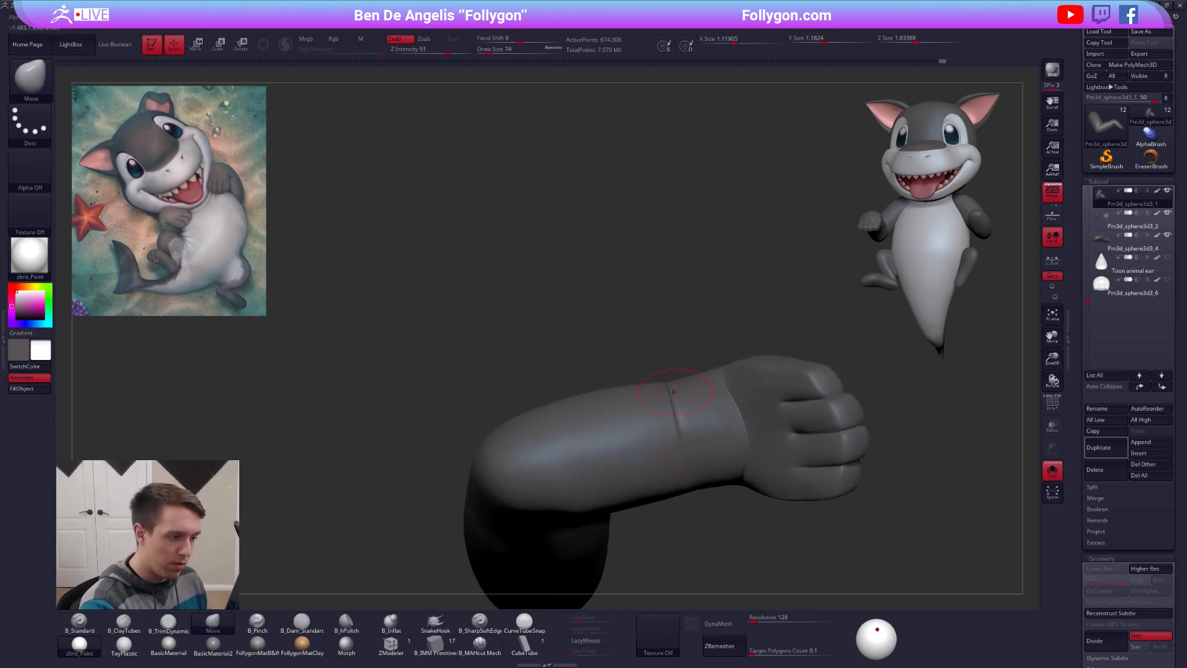
Step: Mask the arm up to the wrist seam by polygroup, leaving the paw free, and set the Move brush's draw size to 161
right_click_drag(672, 392, 676, 405)
right_click_drag(675, 405, 687, 427, "ctrl")
key("w")
left_click(688, 414, "ctrl")
key("q")
key("space")
left_click_drag(632, 437, 639, 436)
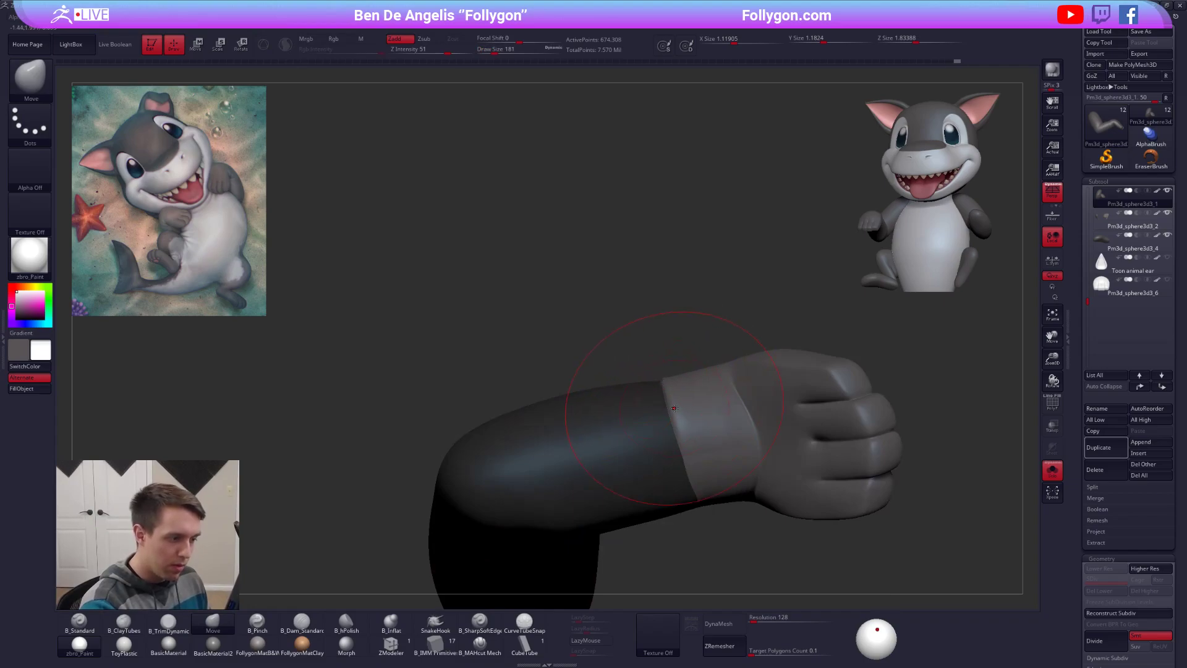
right_click_drag(676, 384, 657, 371, "alt")
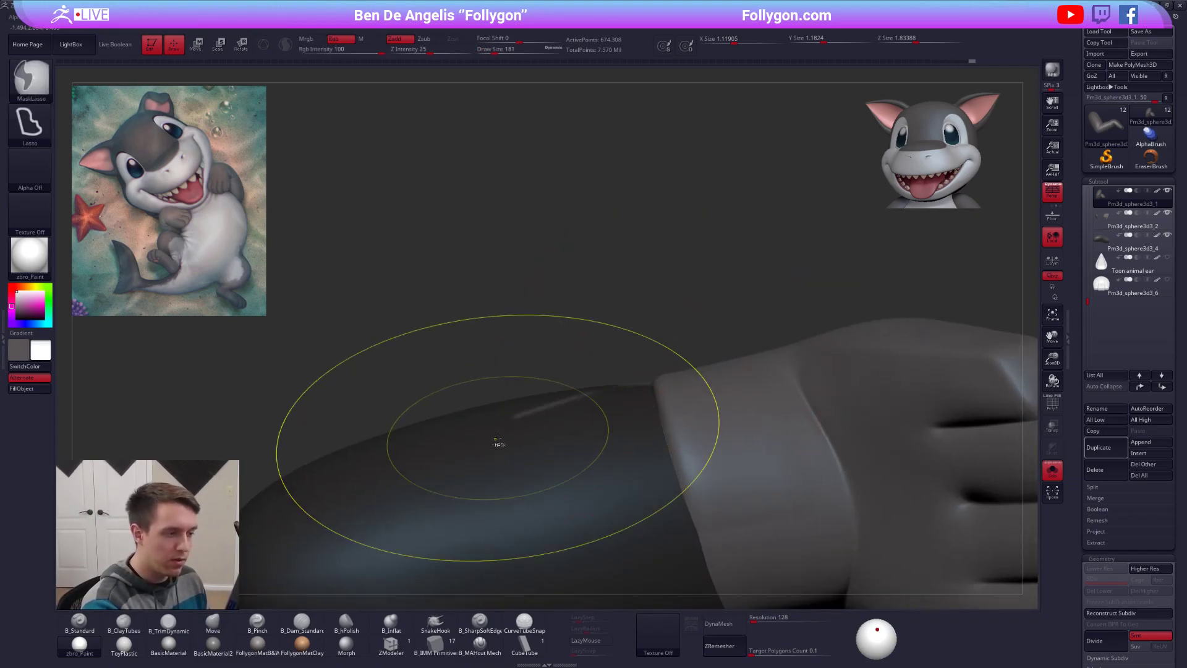
mouse_move(690, 534)
right_mouse_down("ctrl")
mouse_move(671, 387)
mouse_move(704, 468)
mouse_move(683, 403)
mouse_move(603, 387)
mouse_move(631, 400)
mouse_move(603, 347)
mouse_move(604, 280)
right_mouse_up("ctrl")
mouse_move(605, 281)
left_mouse_down("ctrl")
mouse_move(586, 504)
mouse_move(621, 427)
left_mouse_up("ctrl")
key("ctrl+z")
Step: Pull the paw's wrist edge over the masked forearm with the Move brush at draw size 104 and clear the mask
right_click_drag(551, 401, 646, 381, "alt")
key("s")
left_click_drag(583, 385, 577, 385)
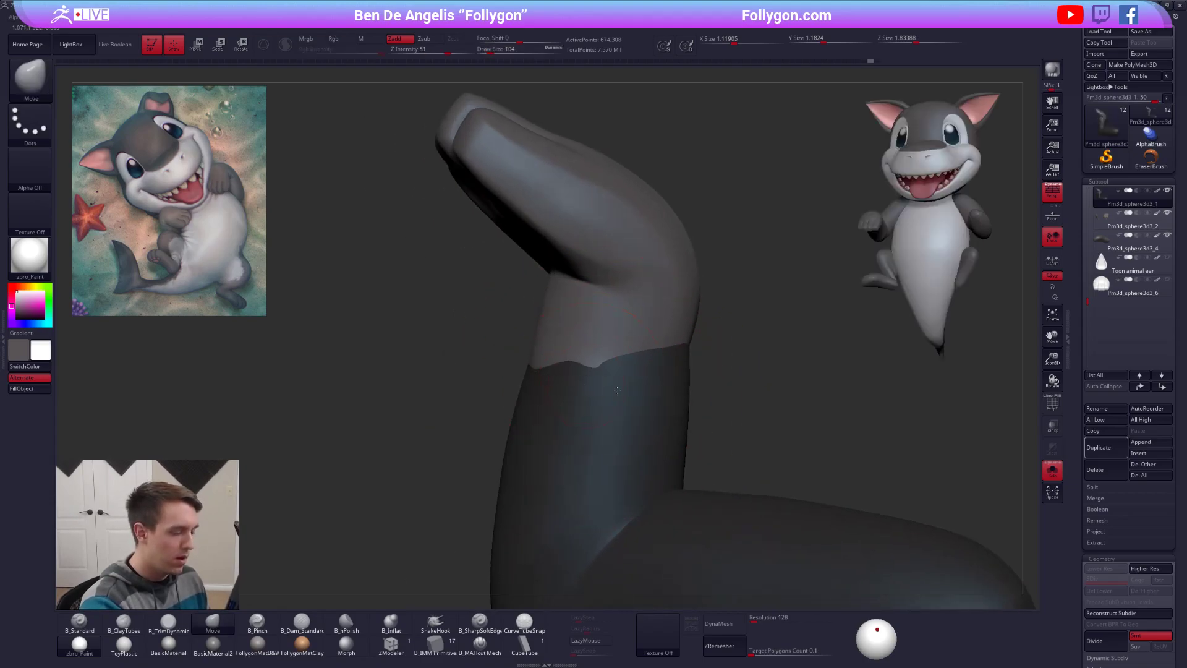
right_click_drag(494, 389, 588, 377)
left_click_drag(542, 372, 541, 364)
mouse_move(649, 371)
right_mouse_down()
mouse_move(665, 361)
mouse_move(658, 322)
right_mouse_up()
left_click_drag(658, 367, 713, 377, "ctrl")
mouse_move(730, 395)
right_mouse_down()
mouse_move(695, 452)
mouse_move(662, 418)
mouse_move(689, 400)
mouse_move(738, 446)
mouse_move(626, 319)
right_mouse_up()
Step: Fuse the paw and arm with DynaMesh at resolution 552 and smooth the wrist seam
key("shift+s")
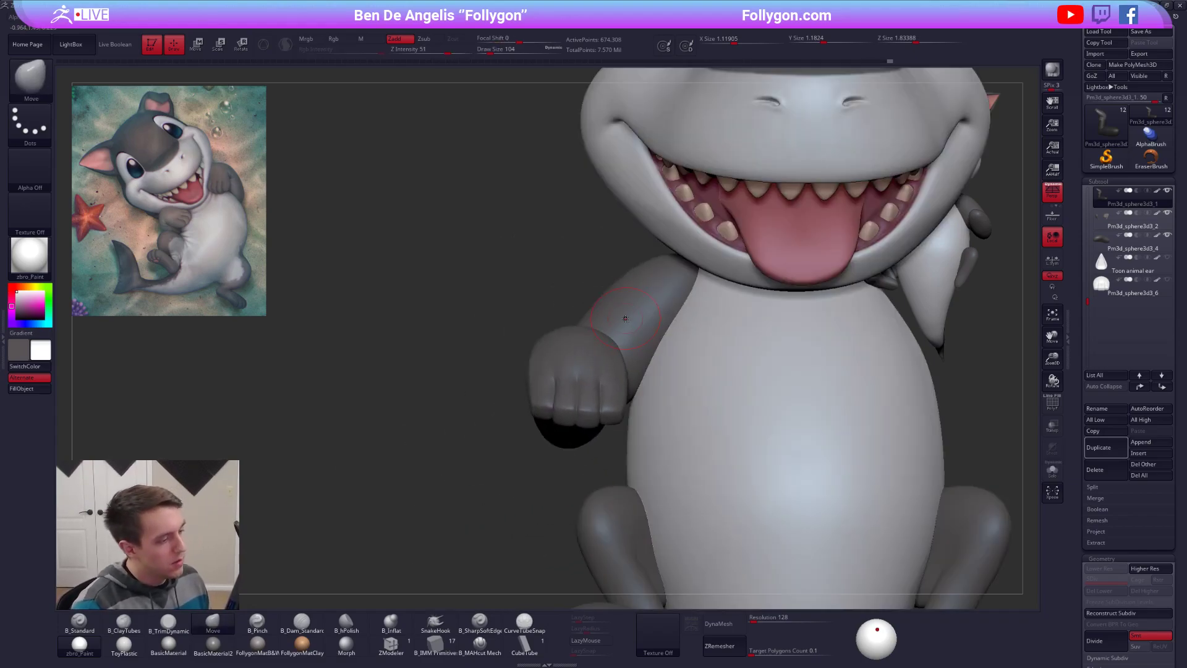
key("ctrl+shift")
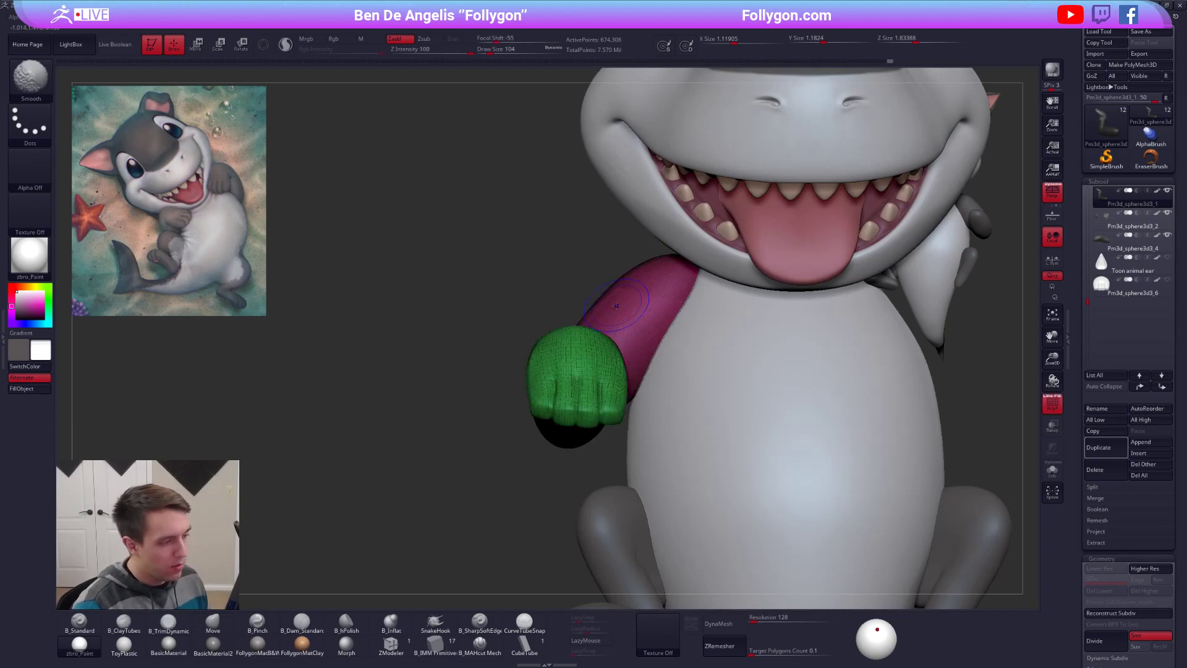
left_click_drag(792, 623, 804, 623)
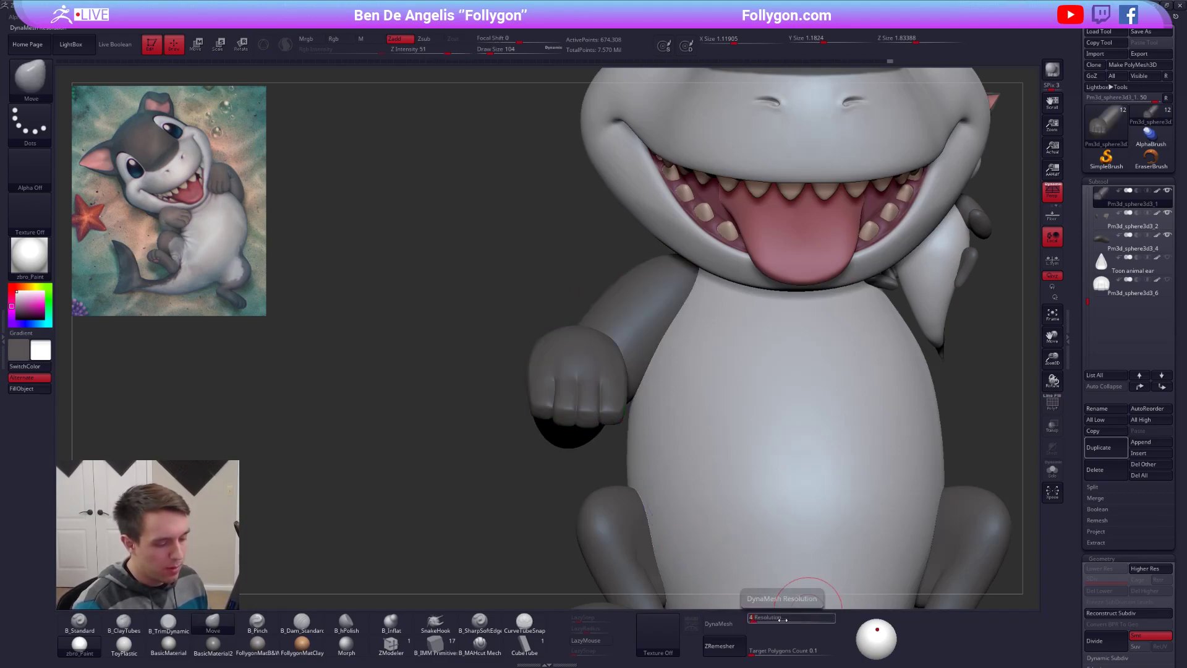
left_click(721, 624)
key("shift+s")
right_click_drag(579, 355, 637, 365)
right_click_drag(483, 356, 634, 396, "alt")
left_click_drag(635, 397, 604, 379, "shift")
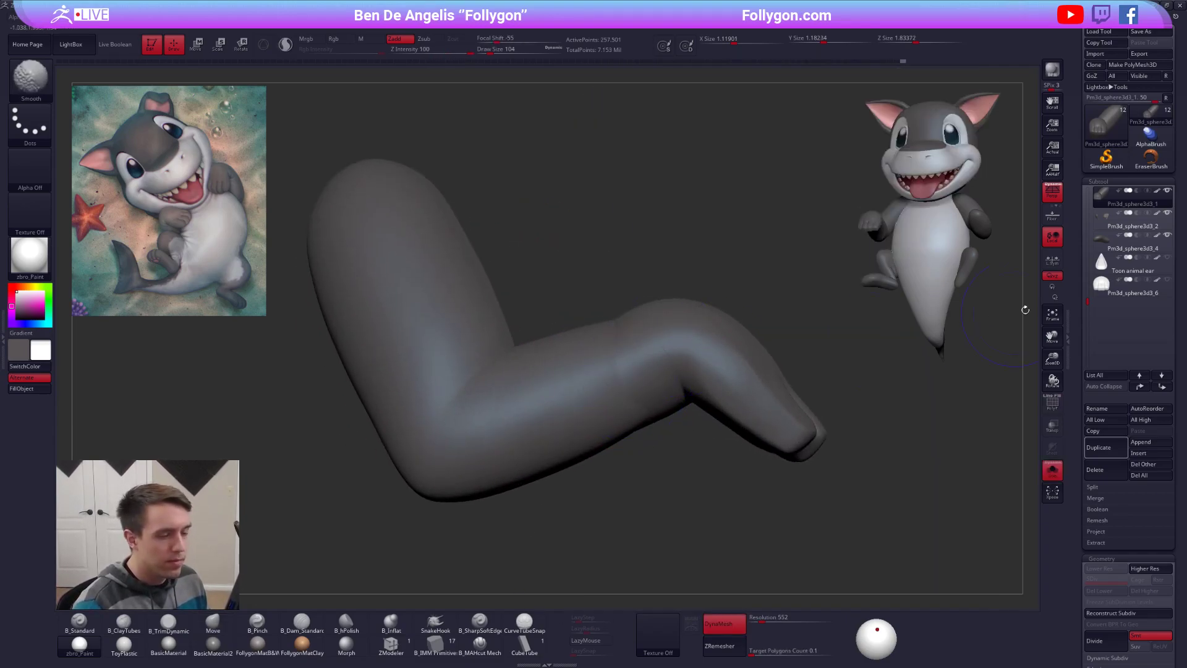
Step: Turn off the arm's polypaint display and switch to the FollygonMatB&W material
left_click(1160, 197)
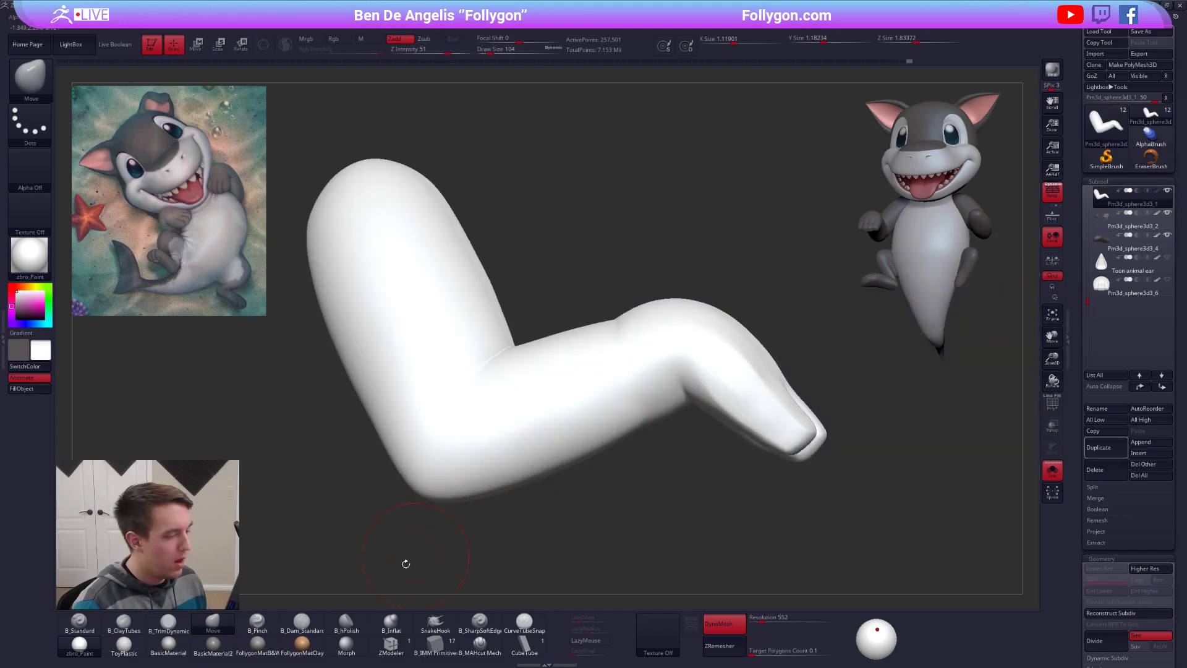
left_click(259, 643)
mouse_move(687, 457)
left_mouse_down()
mouse_move(628, 416)
mouse_move(639, 363)
left_mouse_up()
Step: Flatten and smooth the transition between wrist and forearm with the B_TrimDynamic brush at draw size 130
key("space")
left_click_drag(650, 383, 618, 381)
key("3")
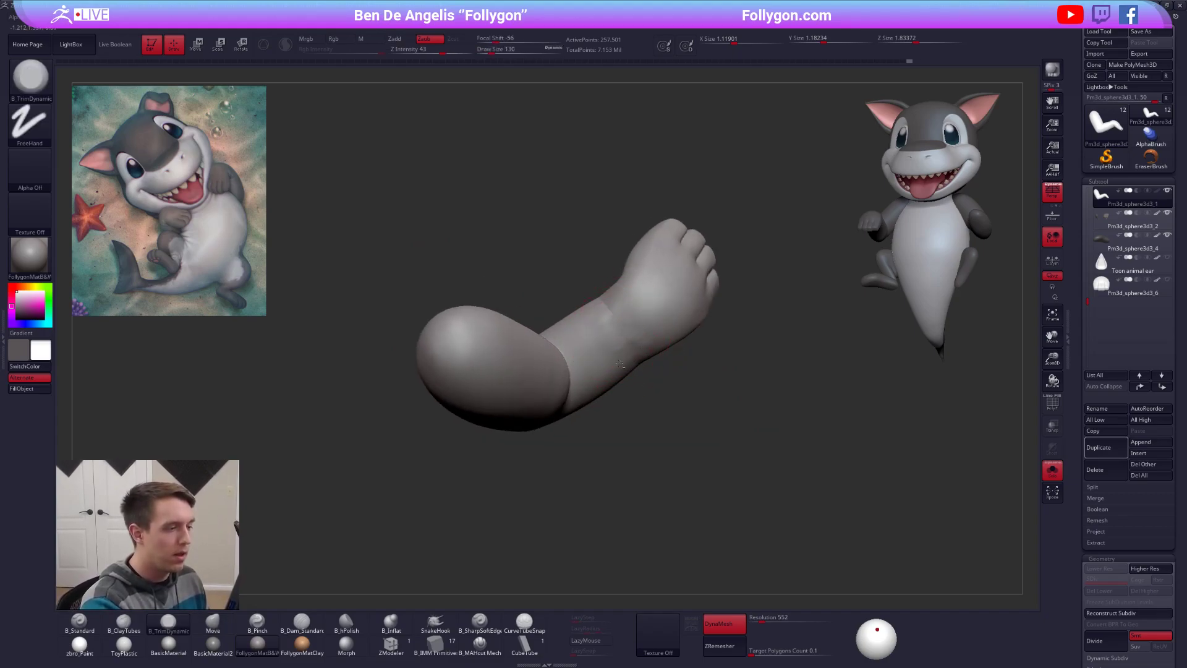
key("shift")
mouse_move(649, 384)
left_mouse_down()
mouse_move(601, 354)
mouse_move(660, 314)
mouse_move(640, 382)
left_mouse_up()
Step: Adjust the wrist's side outline with the Move brush and reduce the draw size to 104
key("4")
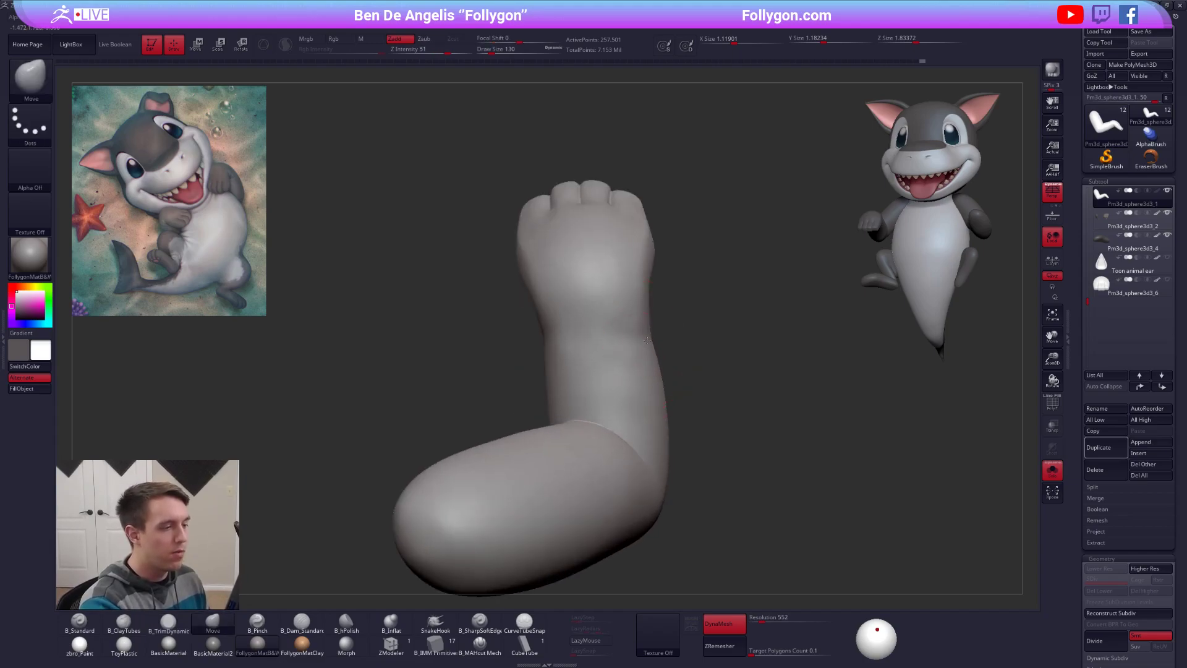
left_click_drag(661, 337, 657, 336)
right_click_drag(658, 337, 693, 337)
key("space")
left_click_drag(645, 346, 642, 347)
Step: Define the bend under the wrist with the B_Pinch and B_TrimDynamic brushes at draw size 104
key("5")
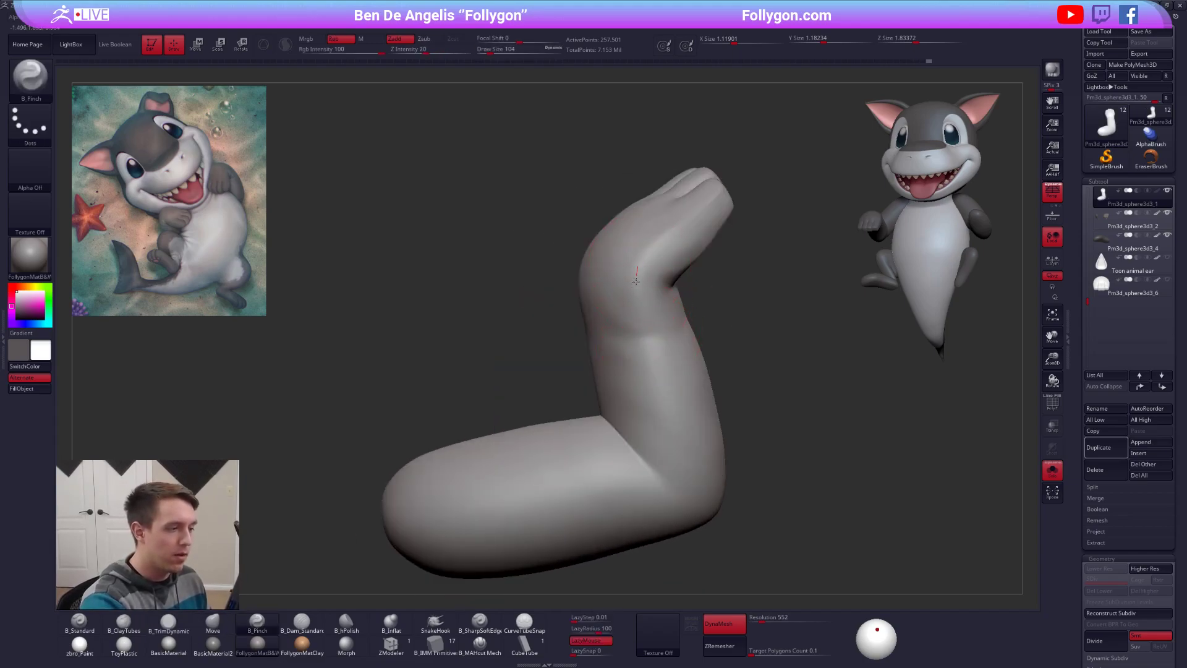
right_click_drag(651, 432, 659, 320)
key("3")
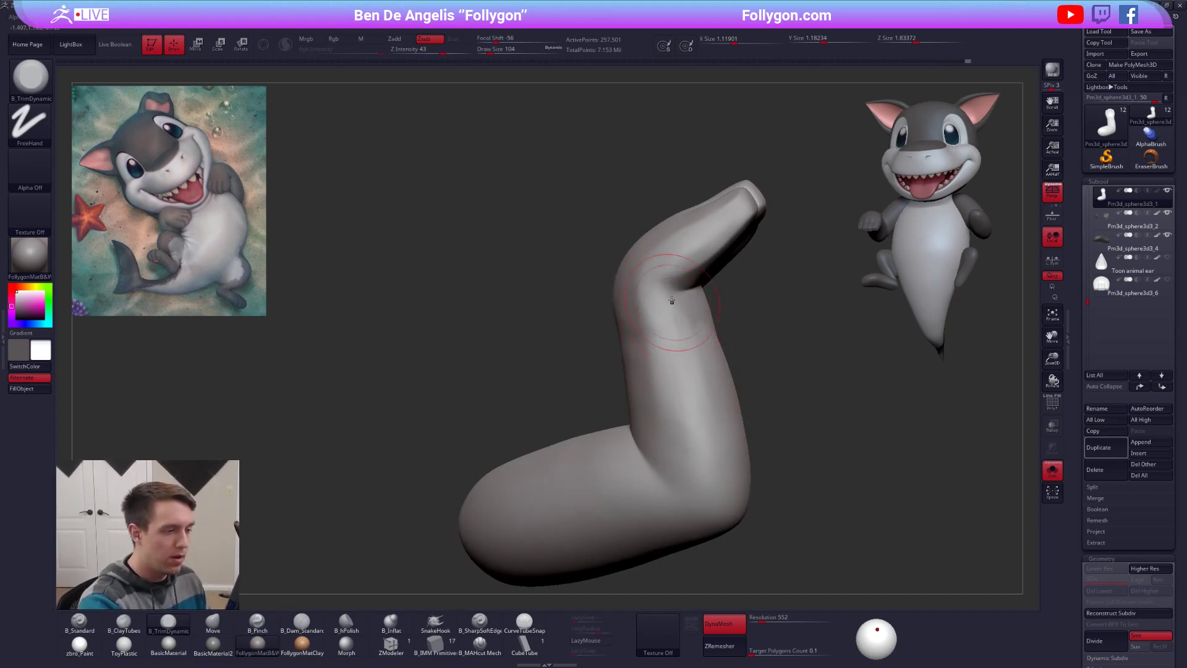
mouse_move(684, 328)
right_mouse_down()
mouse_move(650, 300)
mouse_move(665, 304)
mouse_move(592, 287)
right_mouse_up()
key("5")
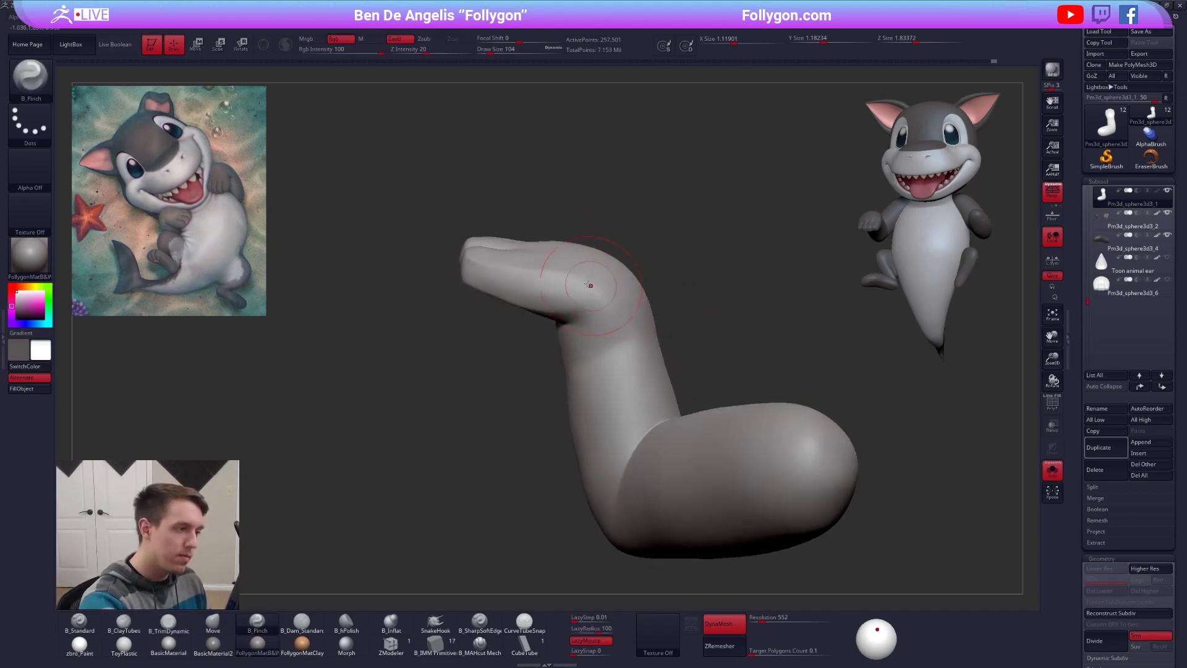
mouse_move(627, 424)
right_mouse_down()
mouse_move(631, 308)
mouse_move(619, 282)
mouse_move(688, 317)
right_mouse_up()
Step: Trim the sides and underside of the wrist with the B_TrimDynamic brush, starting at draw size 67
key("4")
key("3")
mouse_move(701, 399)
right_mouse_down()
mouse_move(725, 371)
mouse_move(690, 389)
mouse_move(710, 374)
right_mouse_up()
key("space")
left_click_drag(680, 319, 671, 319)
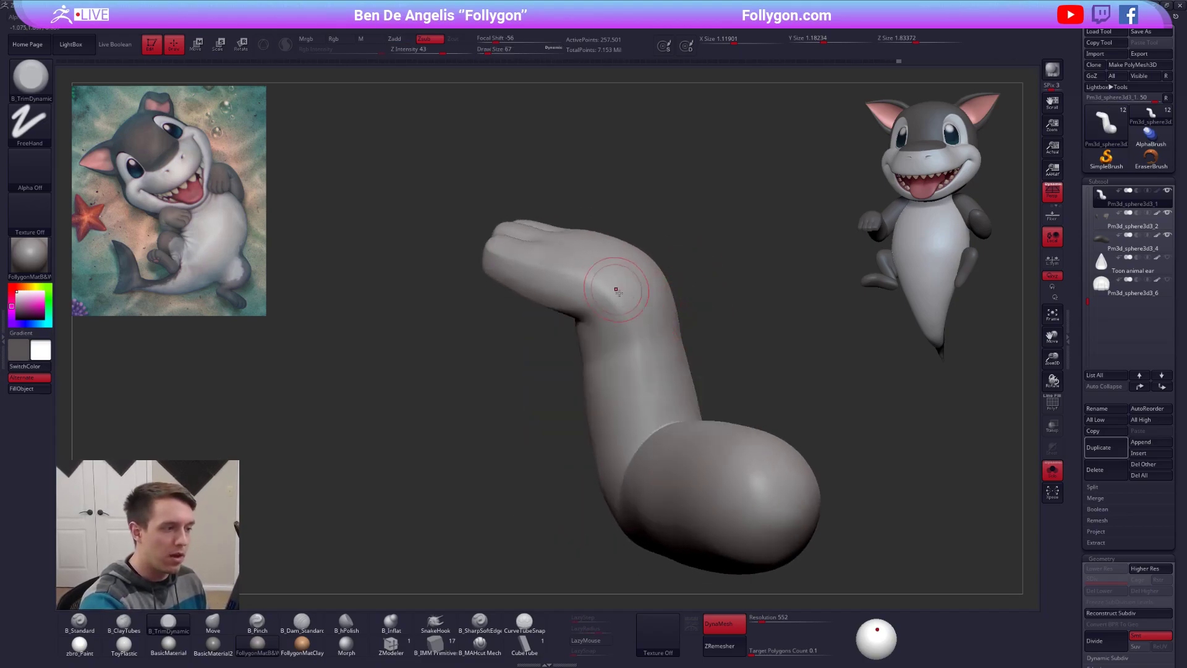
right_click_drag(667, 362, 694, 356)
key("space")
left_click_drag(669, 402, 675, 402)
mouse_move(560, 386)
right_mouse_down()
mouse_move(594, 367)
mouse_move(612, 485)
right_mouse_up()
right_click_drag(678, 325, 574, 413, "alt")
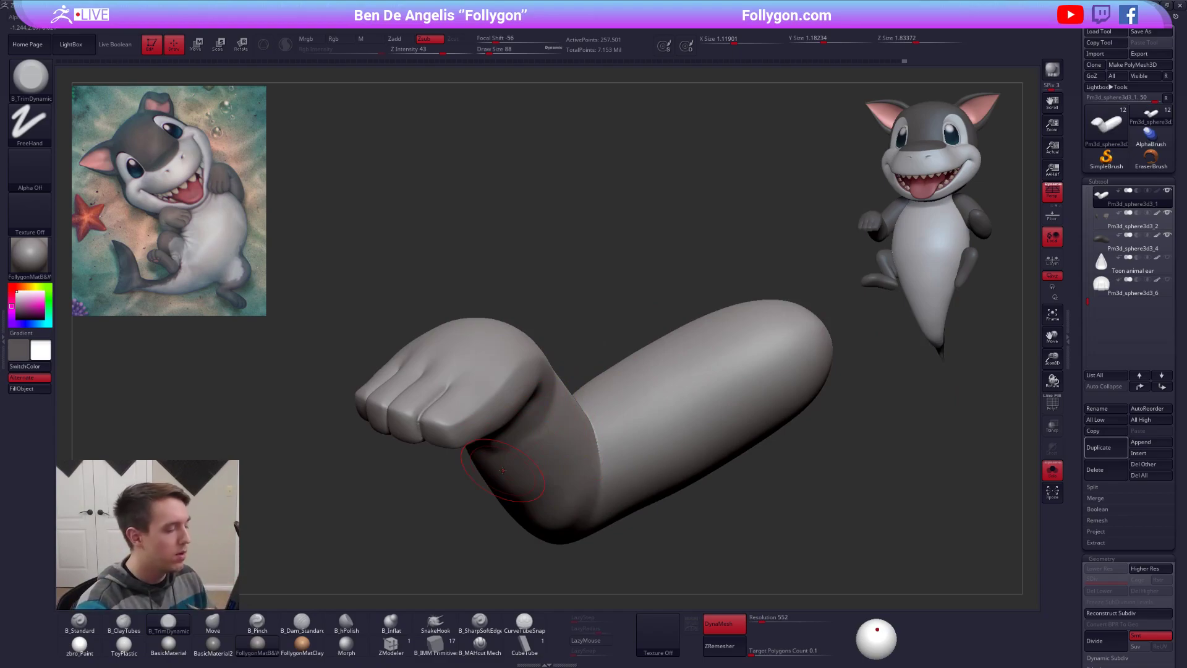
Step: Sharpen the crease where the paw meets the forearm with the B_Pinch brush at draw size 54
right_click_drag(538, 409, 479, 403)
right_click_drag(479, 403, 506, 438, "ctrl")
key("5")
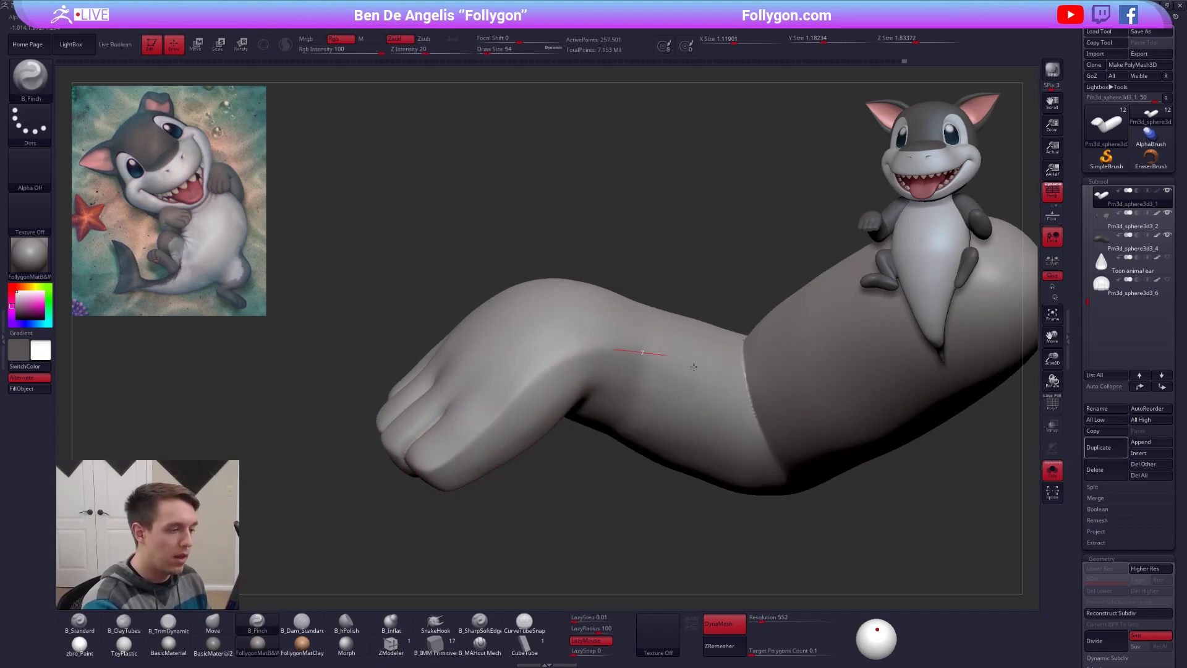
key("s")
left_click_drag(686, 463, 691, 462)
mouse_move(618, 445)
right_mouse_down()
mouse_move(704, 435)
mouse_move(661, 458)
mouse_move(593, 427)
right_mouse_up()
Step: Reshape the wrist with the Move brush, undo the last smoothing stroke and raise the draw size to 130
key("b")
key("m")
key("v")
left_click_drag(602, 348, 602, 361)
key("s")
right_click_drag(609, 395, 612, 436)
mouse_move(618, 330)
left_mouse_down("shift")
mouse_move(603, 371)
mouse_move(648, 460)
mouse_move(643, 432)
left_mouse_up("shift")
key("ctrl+z")
key("space")
mouse_move(630, 366)
right_mouse_down()
mouse_move(663, 407)
mouse_move(715, 406)
mouse_move(787, 379)
mouse_move(674, 428)
right_mouse_up()
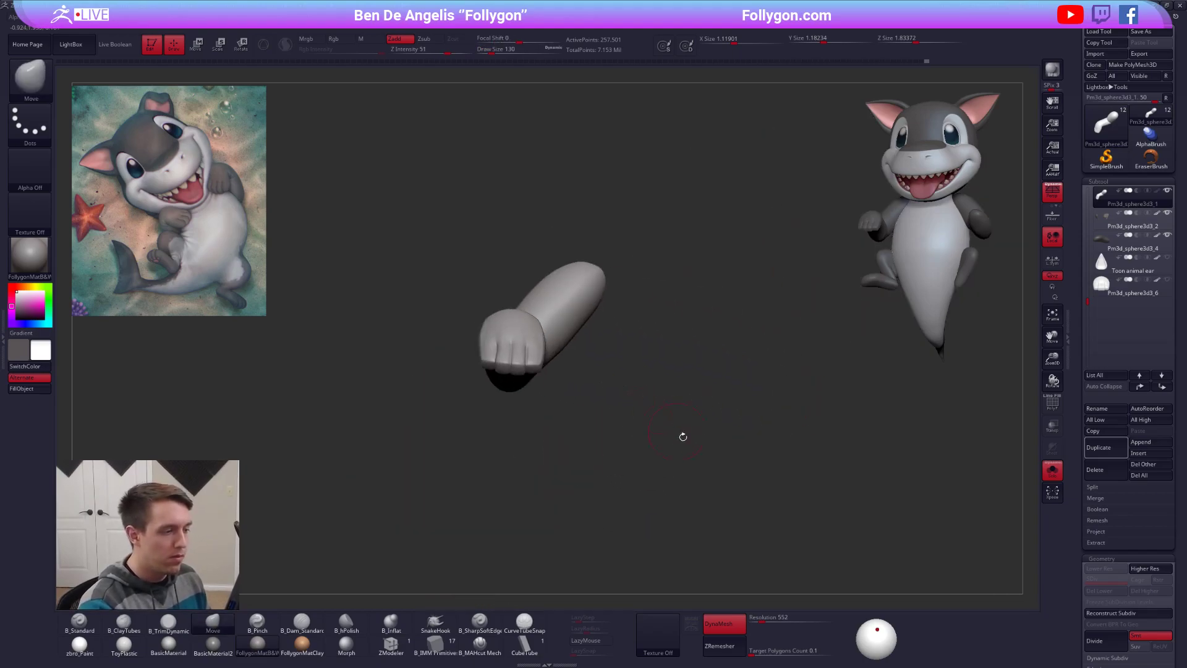
Step: Compare the arm with the whole body from the side and trim the isolated forearm with B_TrimDynamic at draw size 104
key("alt+s")
left_click_drag(788, 544, 893, 533)
left_click_drag(773, 482, 830, 493)
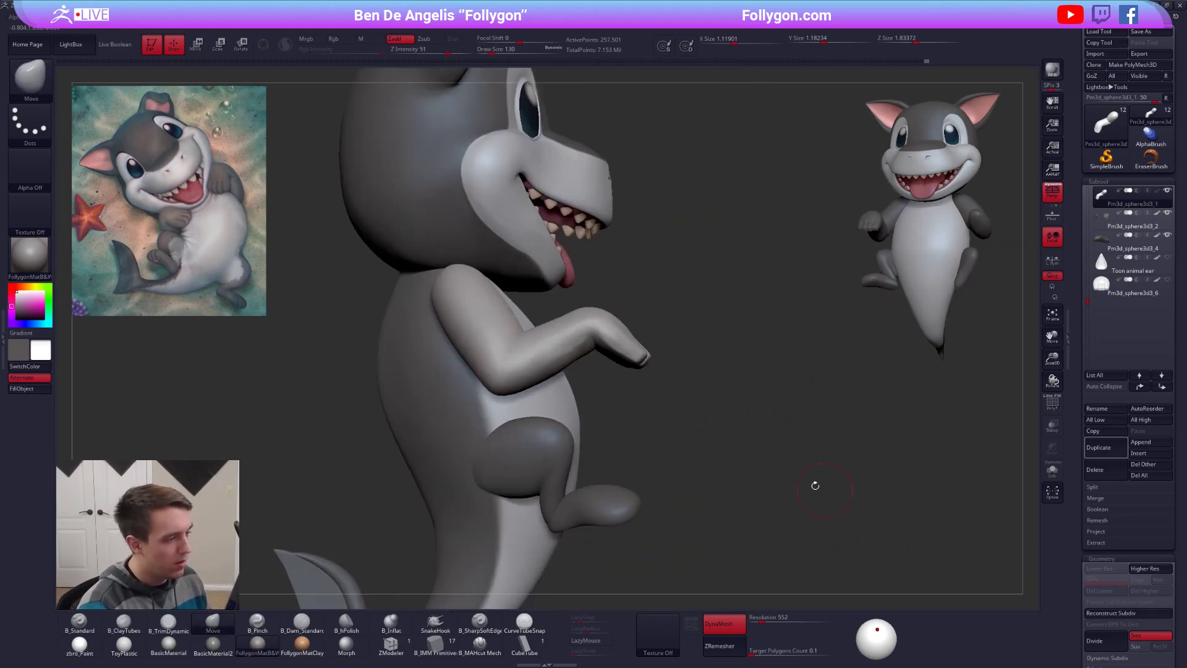
key("alt+s")
key("f")
key("b")
key("t")
key("d")
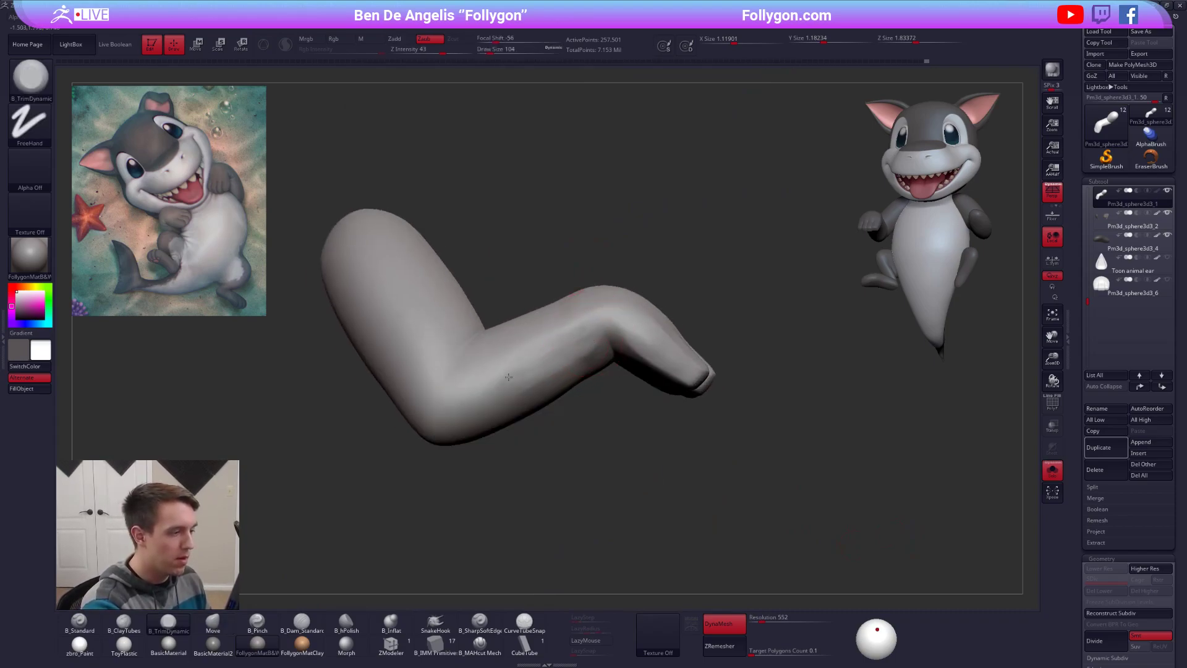
right_click_drag(569, 354, 560, 363)
mouse_move(490, 402)
right_mouse_down()
mouse_move(548, 356)
mouse_move(529, 380)
mouse_move(544, 396)
mouse_move(623, 380)
mouse_move(625, 461)
mouse_move(648, 479)
mouse_move(621, 432)
right_mouse_up()
Step: Refine the arm's outline with the Move brush at draw size 113
key("b")
key("m")
key("v")
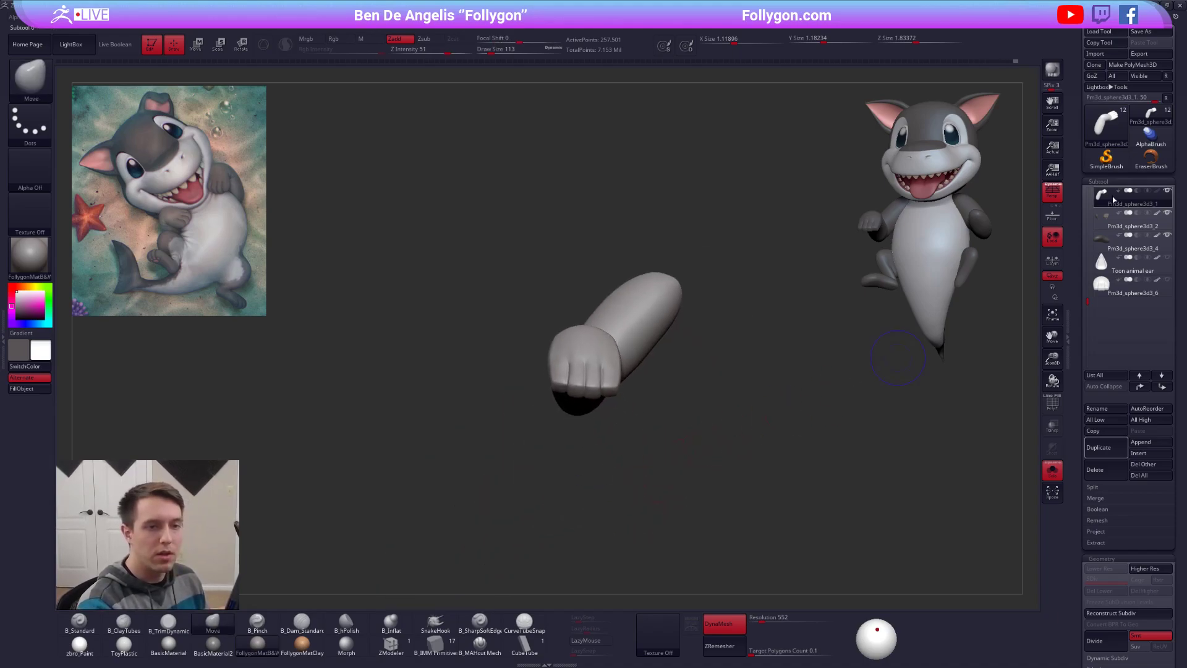
Step: Hide the other subtools, duplicate the arm and ZRemesh one copy with the target polygon count set to 1
left_click(1167, 191, "shift")
left_click(1106, 448)
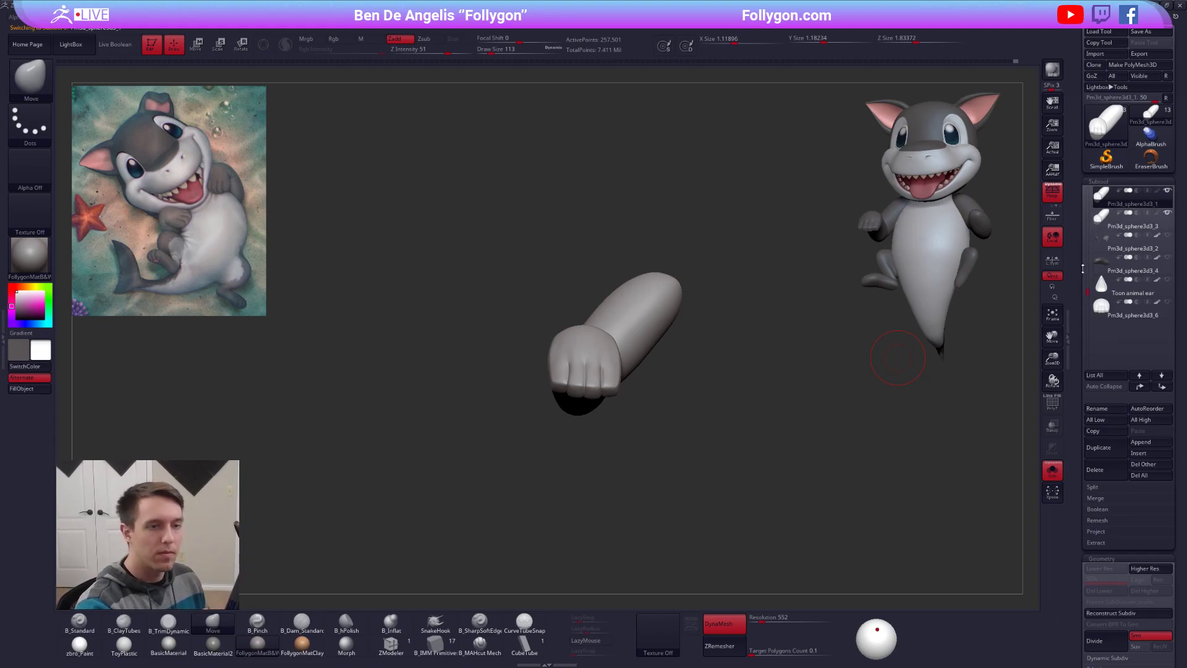
left_click(742, 628)
left_click(763, 650)
type("1")
key("Return")
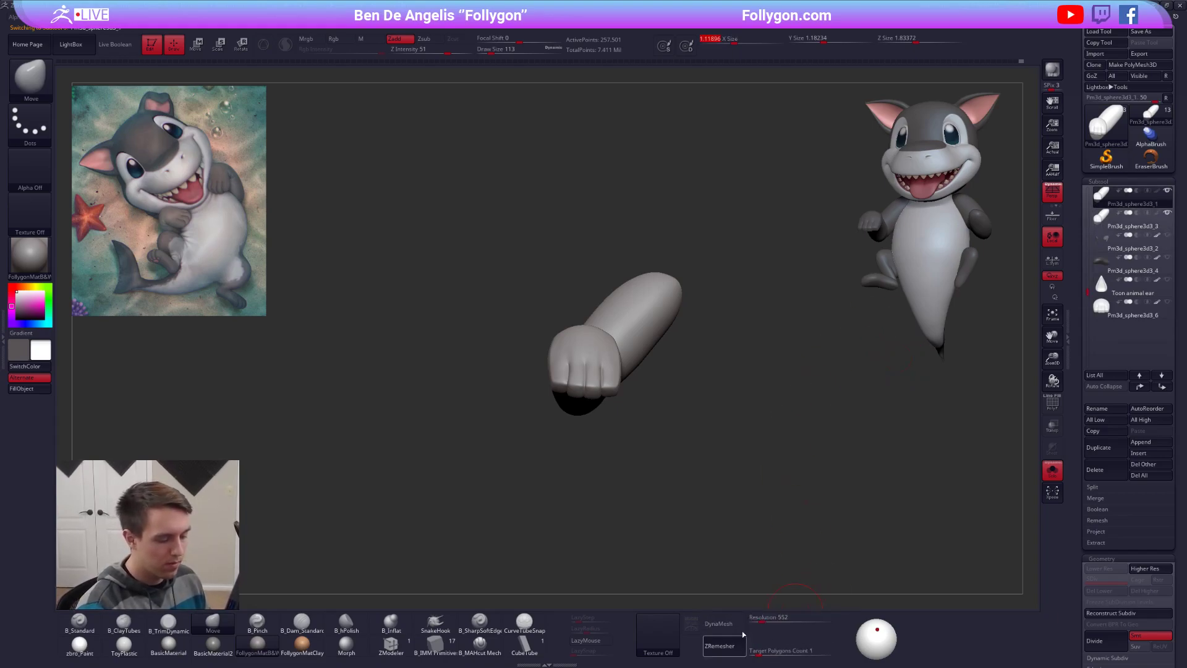
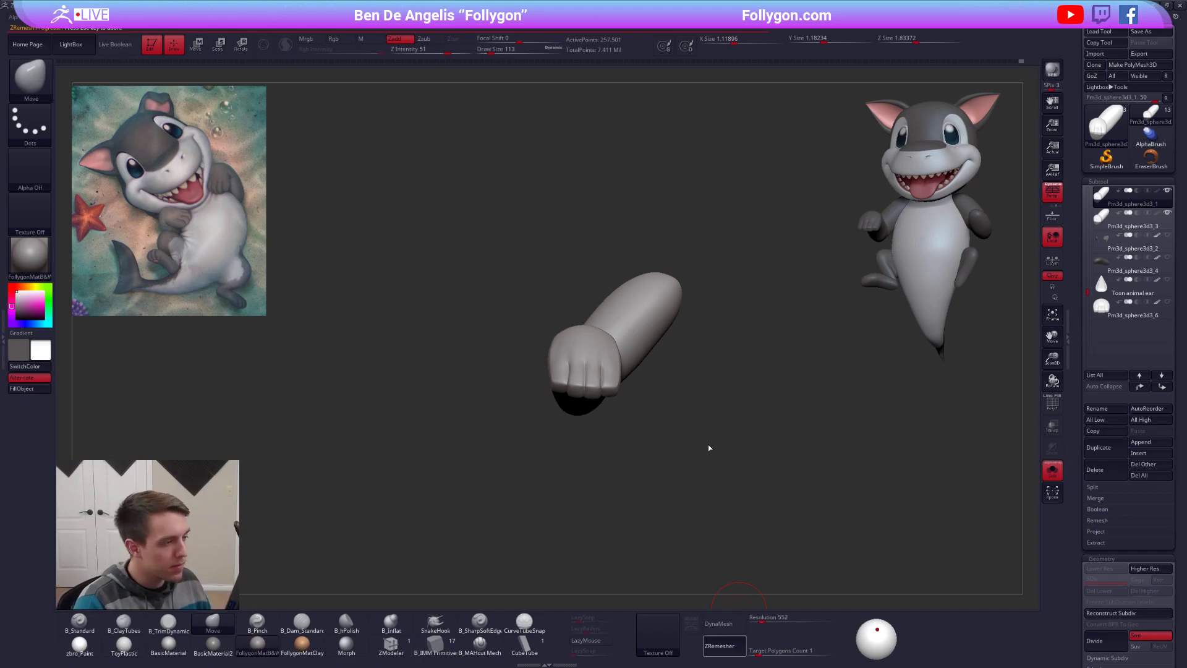
Step: Examine the remeshed arm's shape and polygon flow around the fingers and wrist
right_click_drag(603, 365, 621, 405, "ctrl")
key("shift+f")
key("shift+f")
right_click_drag(736, 405, 735, 358, "ctrl")
right_click_drag(736, 358, 715, 341, "alt")
key("space")
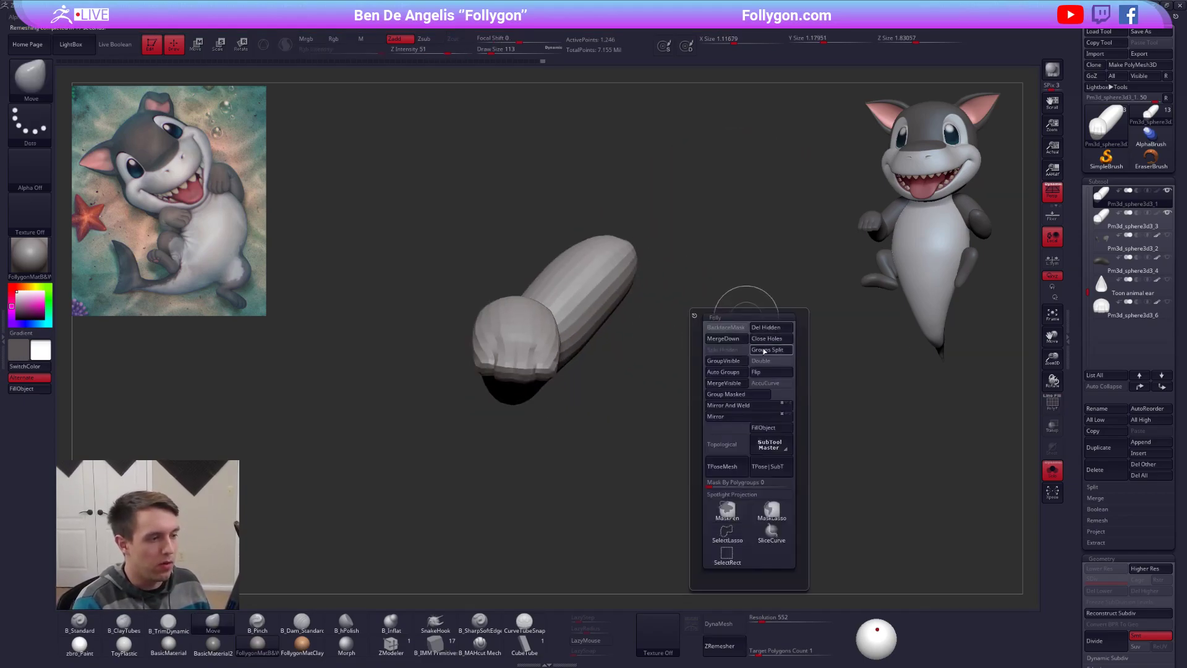
key("shift+f")
key("shift+f")
Step: Subdivide the remeshed arm up to level 5, projecting the duplicate's detail onto it with ProjectAll
key("ctrl+d")
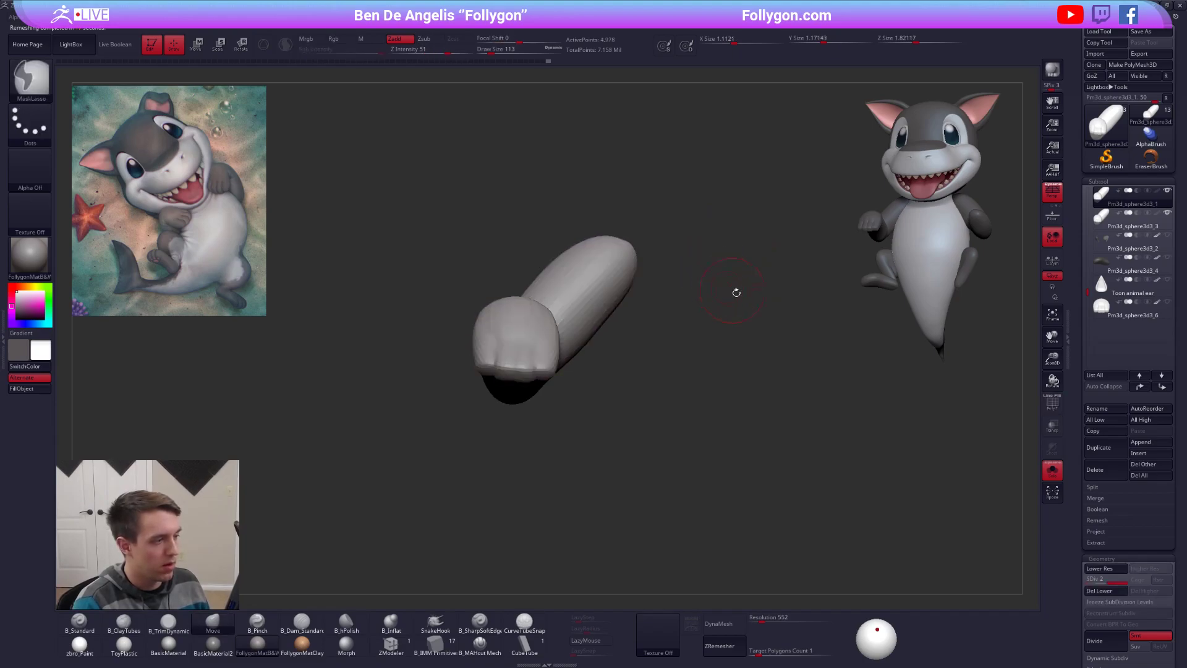
left_click(1096, 532)
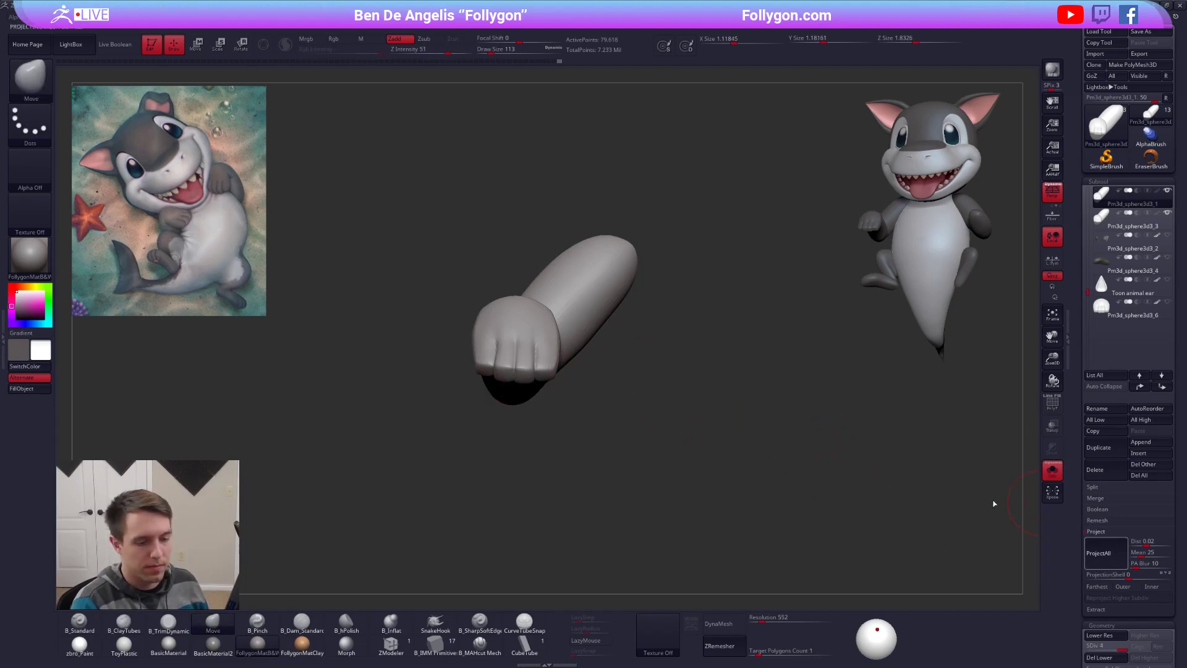
key("ctrl+d")
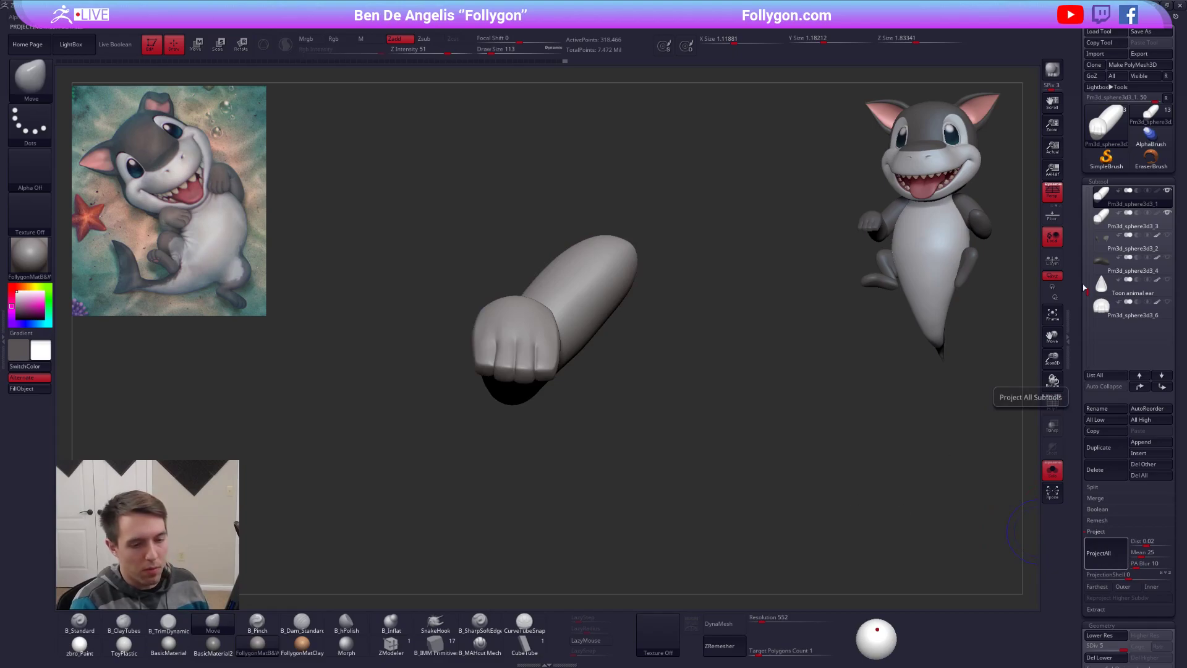
Step: Delete the high-detail duplicate arm and make the other subtools visible again
left_click(1106, 227)
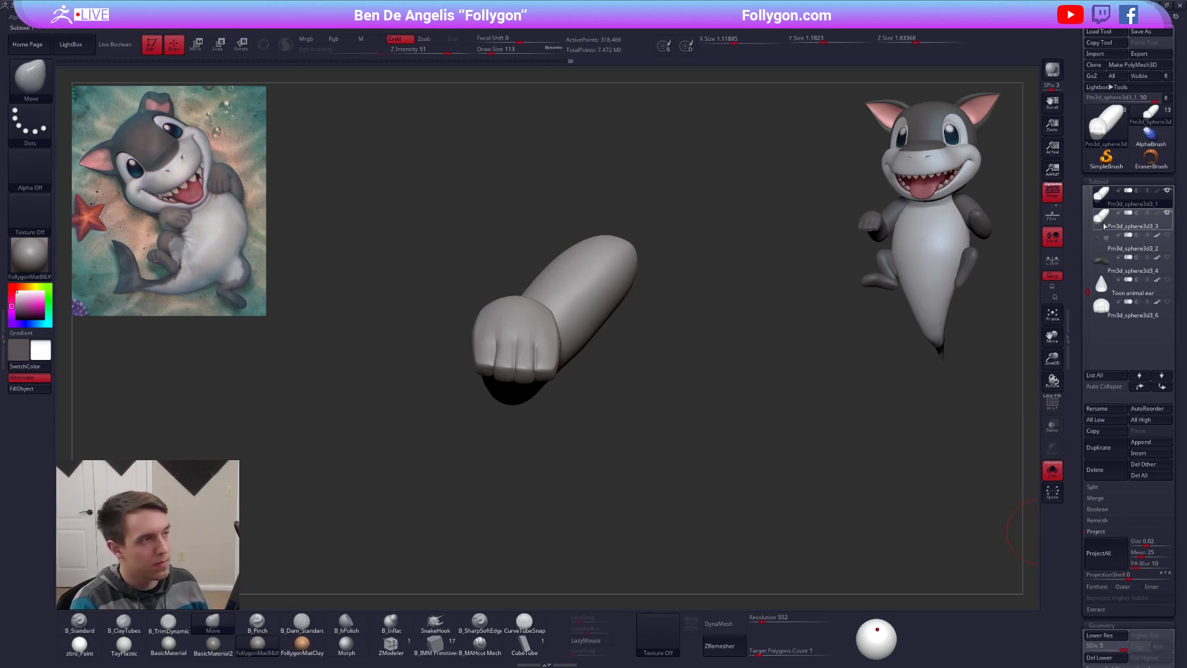
left_click(1121, 480)
left_click(1027, 498)
left_click(1101, 194)
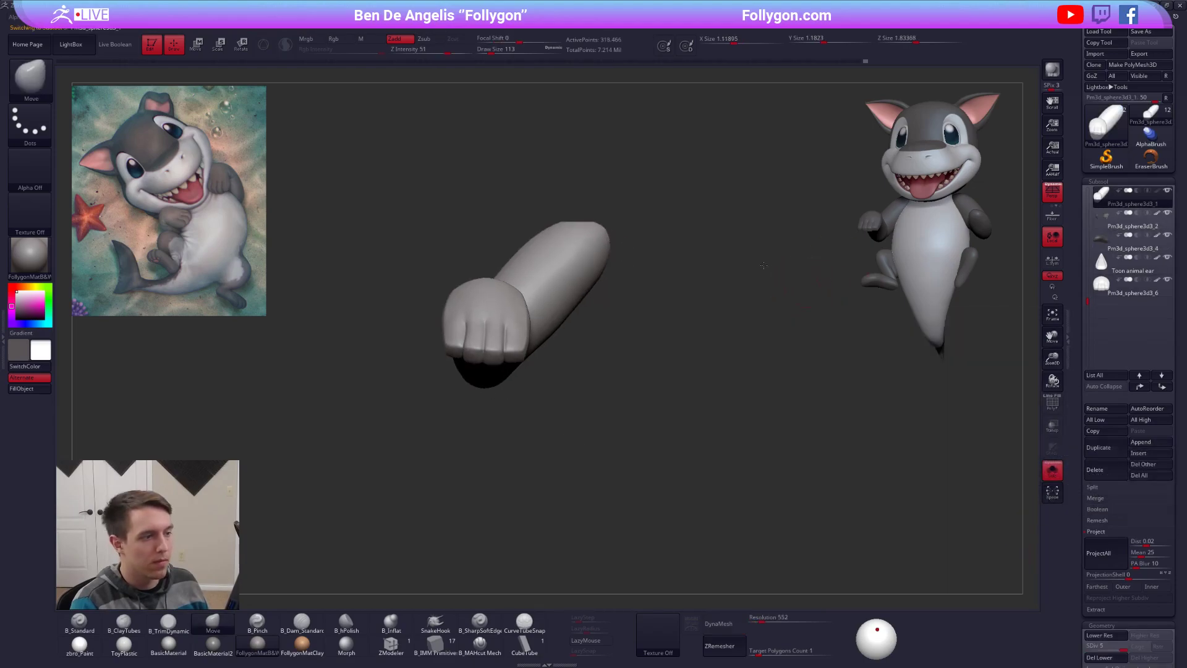
Step: Hide the stray paw on the chest and the spare ear above the head
left_click(673, 348, "alt")
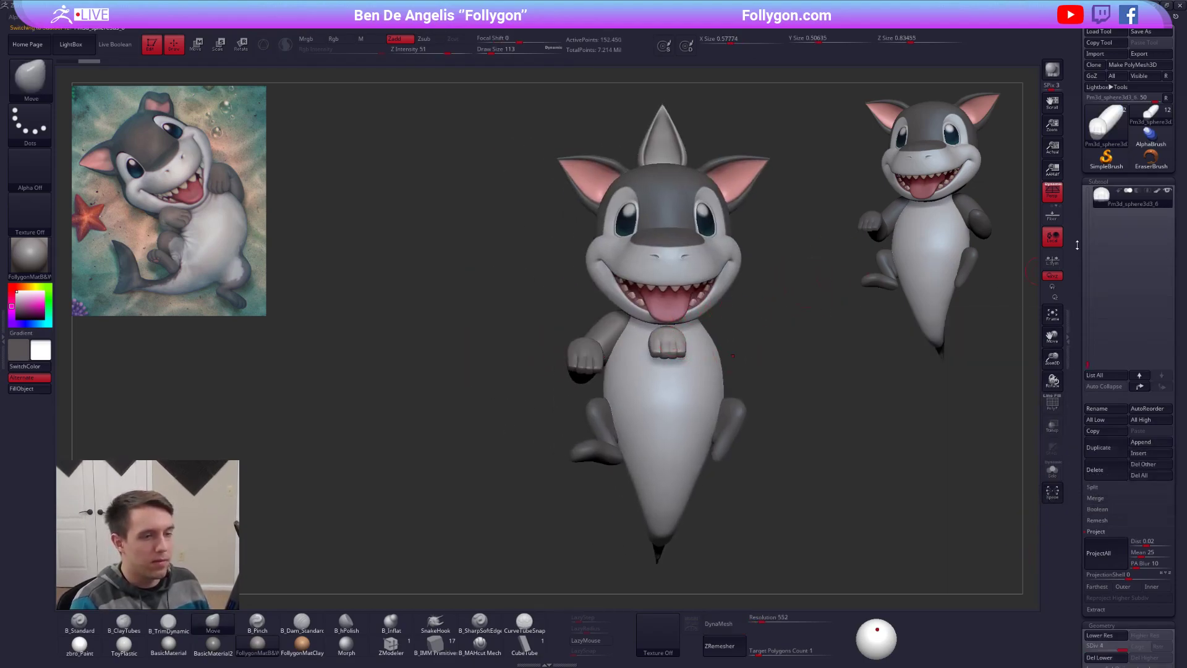
left_click(657, 132, "alt")
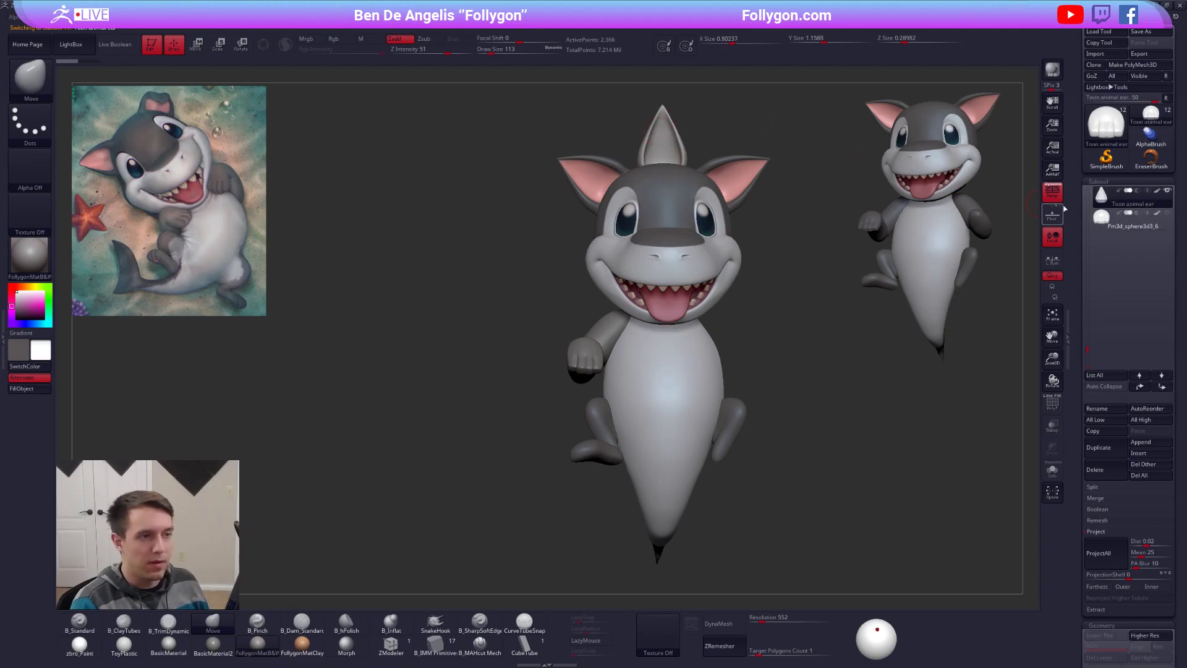
left_click(1167, 190)
left_click(1111, 219)
Step: Isolate the arm, set the Move brush's draw size to 170 and lower the arm to subdivision level 3
left_click(588, 364, "alt")
right_click_drag(603, 369, 658, 391, "ctrl")
mouse_move(560, 347)
right_mouse_down()
mouse_move(630, 353)
mouse_move(684, 397)
mouse_move(621, 434)
right_mouse_up()
key("]")
key("]")
key("[")
right_click(622, 434)
key("alt+s")
key("shift+d")
key("shift+d")
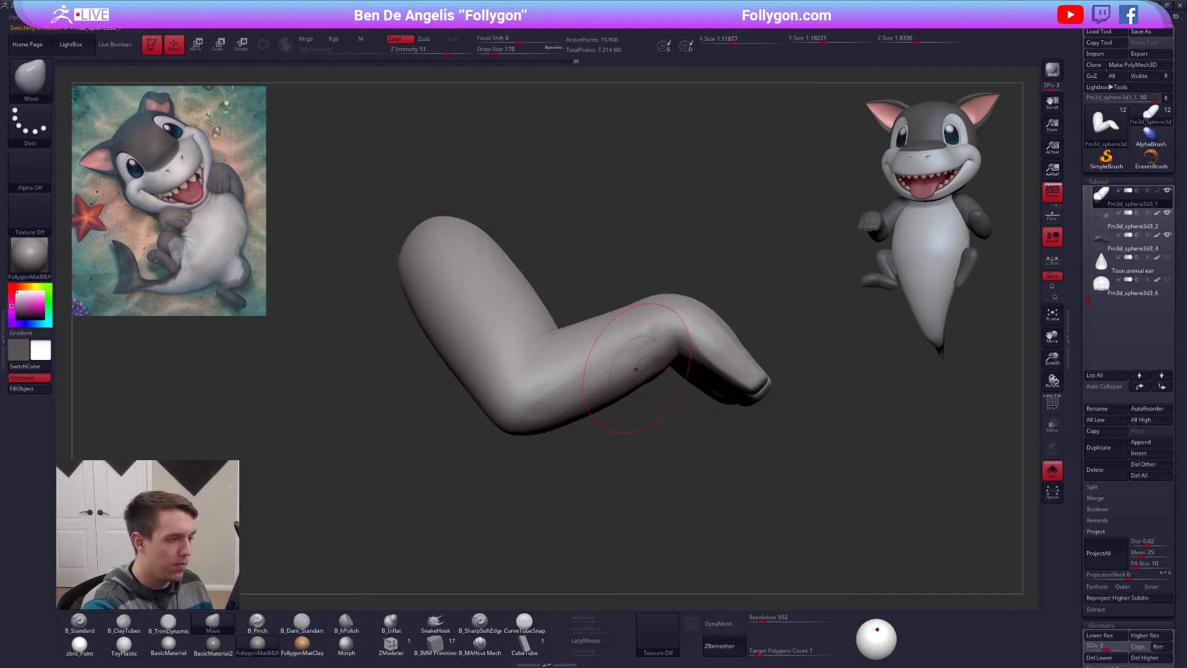
Step: Smooth the forearm and trim its inner side up to the wrist with the B_TrimDynamic brush
right_click_drag(635, 369, 558, 390)
left_click_drag(558, 390, 564, 365, "shift")
right_click(520, 414)
mouse_move(564, 366)
right_mouse_down()
mouse_move(520, 414)
mouse_move(549, 380)
mouse_move(530, 378)
right_mouse_up()
key("2")
key("3")
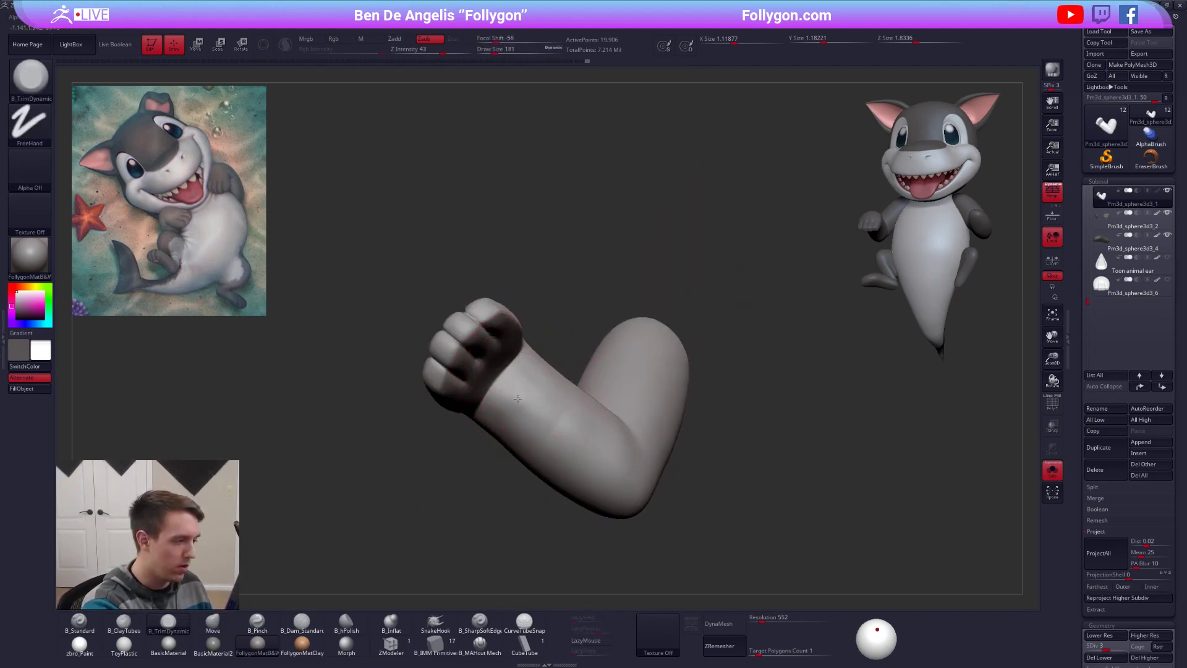
right_click_drag(518, 420, 521, 476)
right_click(521, 476)
mouse_move(622, 384)
right_mouse_down()
mouse_move(647, 381)
mouse_move(560, 337)
right_mouse_up()
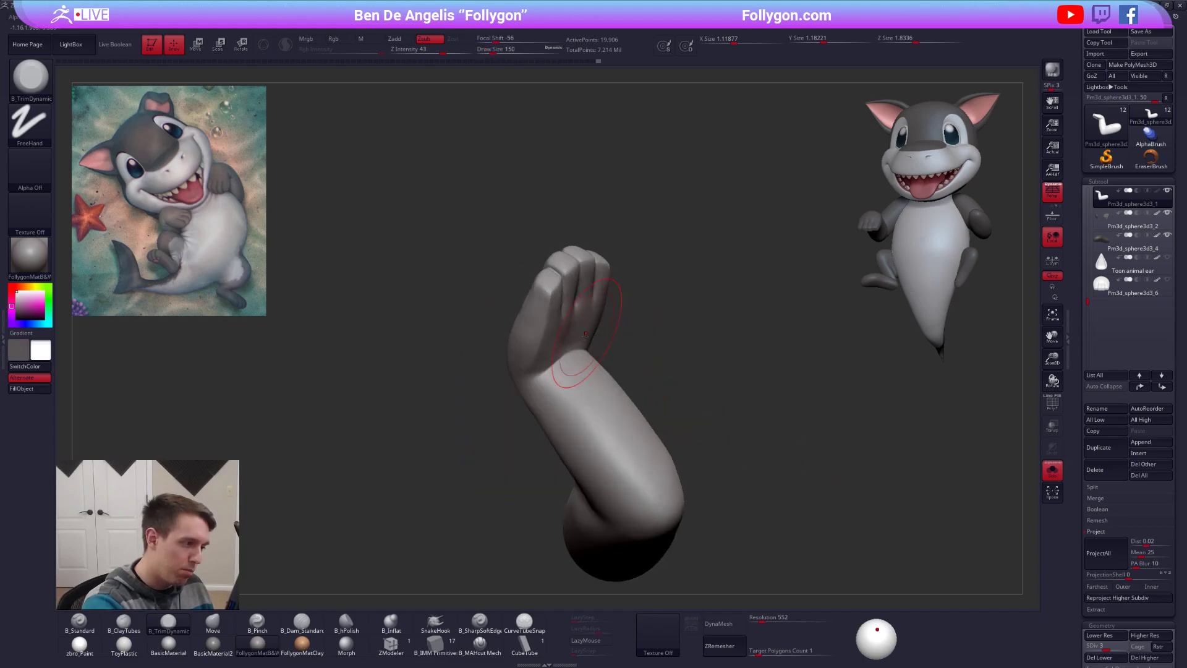
Step: Build up the inner wrist and the base of the palm with the B_ClayTubes brush at draw size 160
key("b")
key("c")
key("t")
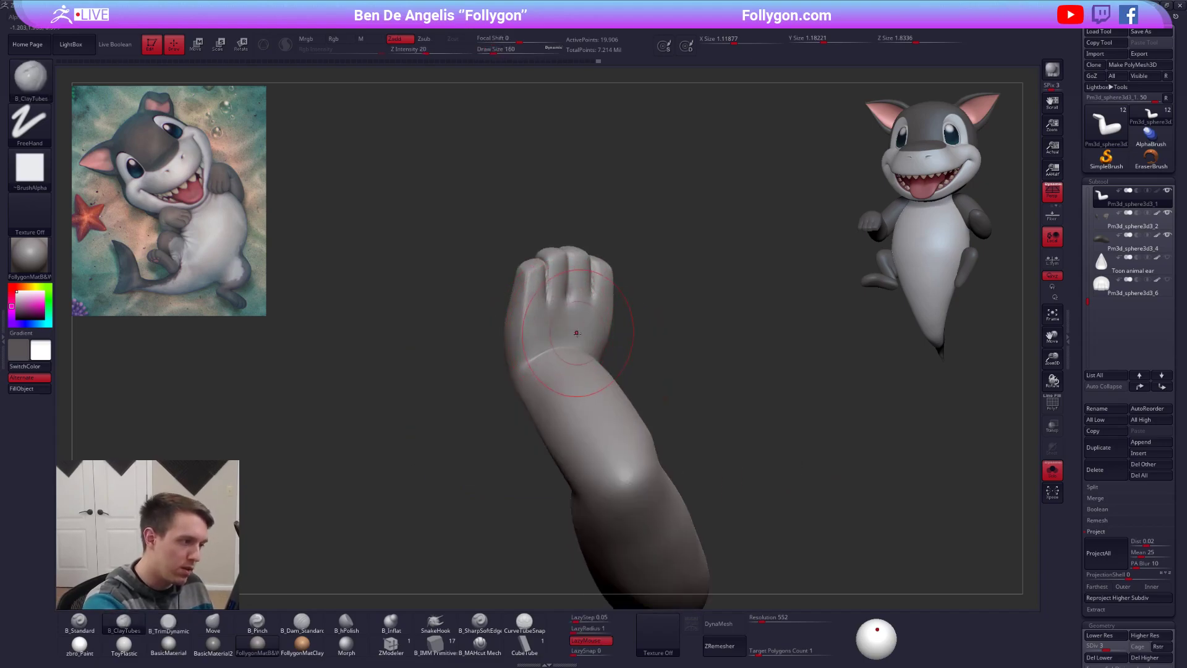
mouse_move(526, 391)
right_mouse_down()
mouse_move(606, 387)
mouse_move(575, 480)
mouse_move(567, 401)
mouse_move(609, 408)
right_mouse_up()
right_click(556, 396)
key("b")
key("p")
key("i")
key("b")
key("c")
key("t")
Step: Smooth the clay build-up along the inner wrist and forearm
left_click_drag(578, 393, 519, 421, "shift")
right_click_drag(494, 417, 543, 416)
left_click_drag(544, 416, 507, 440, "shift")
right_click_drag(507, 439, 546, 426)
right_click_drag(461, 444, 533, 409)
key("shift")
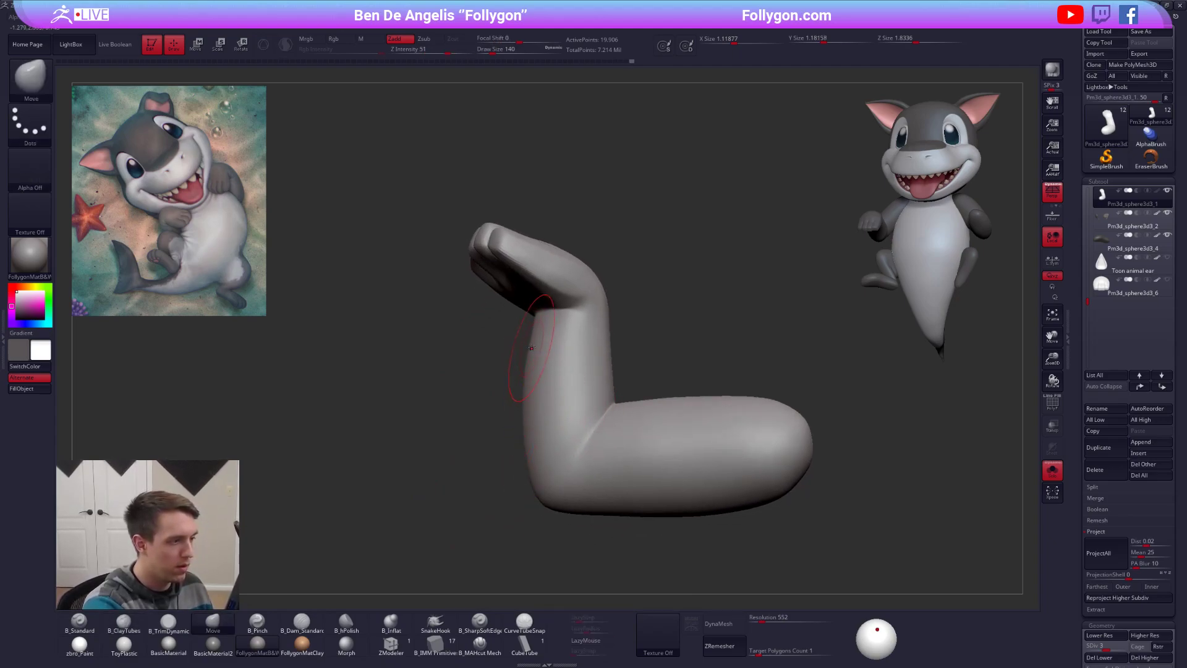
Step: Lower the arm to subdivision level 2 and show the whole character again
key("shift+d")
key("shift+d")
mouse_move(531, 348)
right_mouse_down()
mouse_move(520, 308)
mouse_move(522, 406)
mouse_move(562, 387)
mouse_move(477, 416)
mouse_move(603, 423)
mouse_move(581, 395)
mouse_move(695, 485)
mouse_move(710, 469)
right_mouse_up()
key("d")
key("alt+s")
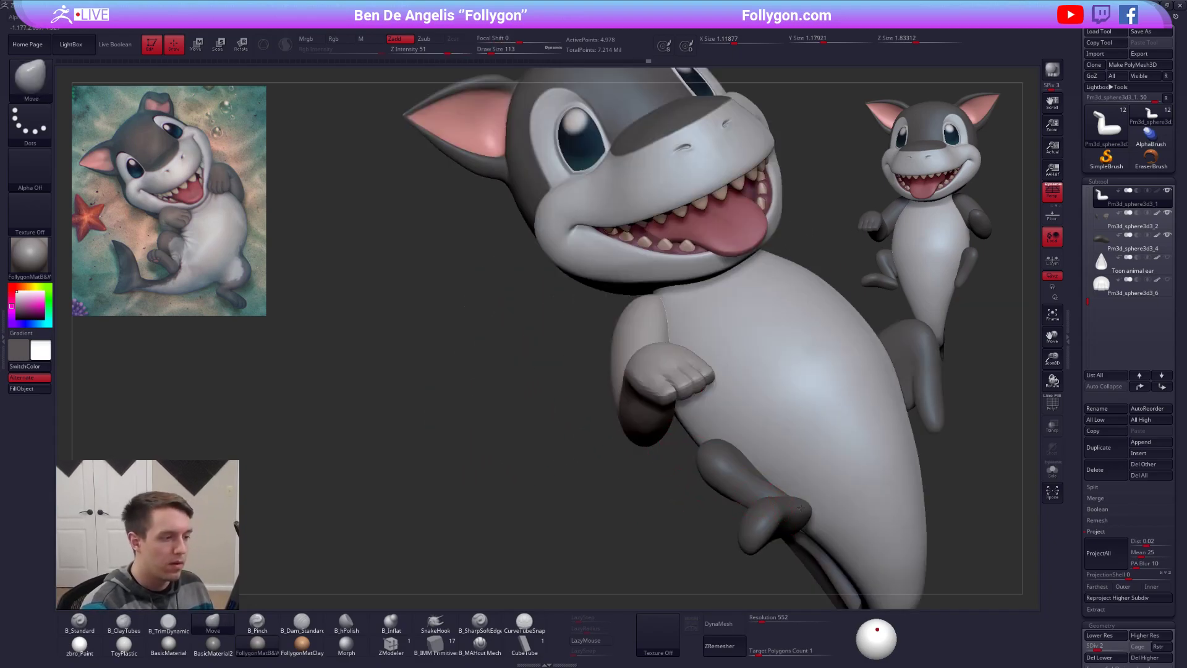
Step: Check the arm at subdivision level 5 from the character's side, with the draw size set to 239
right_click_drag(787, 529, 804, 532, "shift")
key("d")
key("d")
key("d")
mouse_move(727, 440)
right_mouse_down("alt")
mouse_move(657, 427)
mouse_move(686, 408)
mouse_move(769, 414)
mouse_move(660, 437)
mouse_move(602, 421)
right_mouse_up("alt")
key("space")
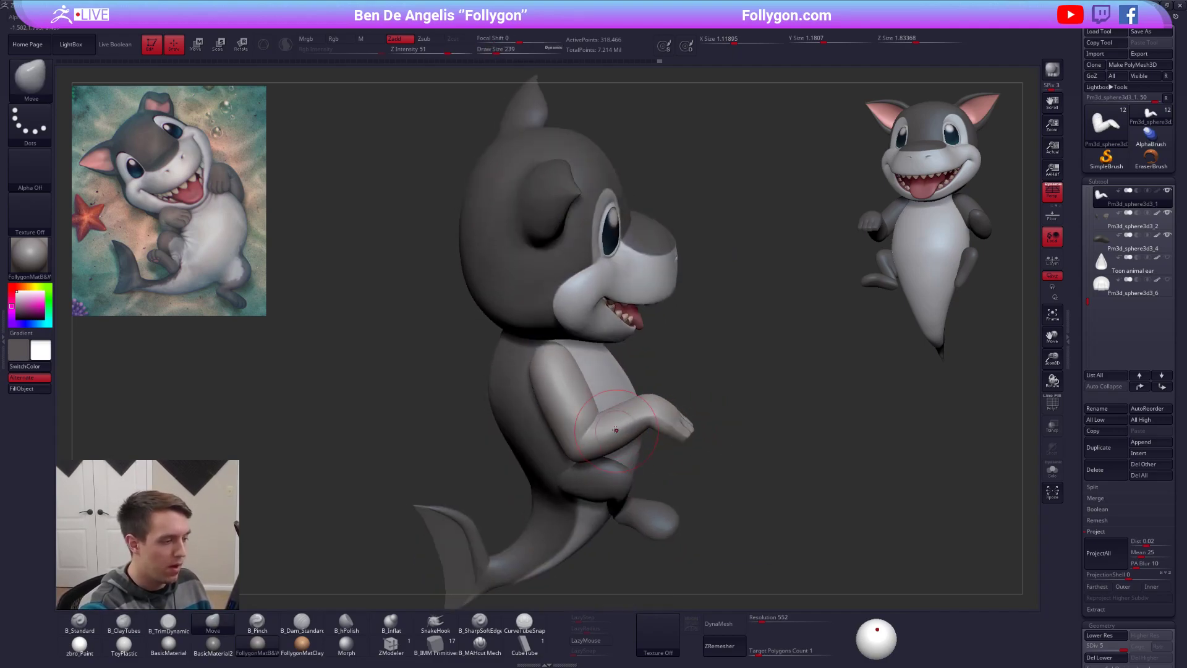
Step: Lower the arm to subdivision level 1, isolate it, and mask the forearm and paw with a lasso
key("shift+d")
key("shift+d")
key("shift+d")
key("shift+d")
left_click(602, 422, "ctrl+shift")
mouse_move(614, 382)
left_mouse_down("ctrl")
mouse_move(559, 510)
mouse_move(612, 509)
left_mouse_up("ctrl")
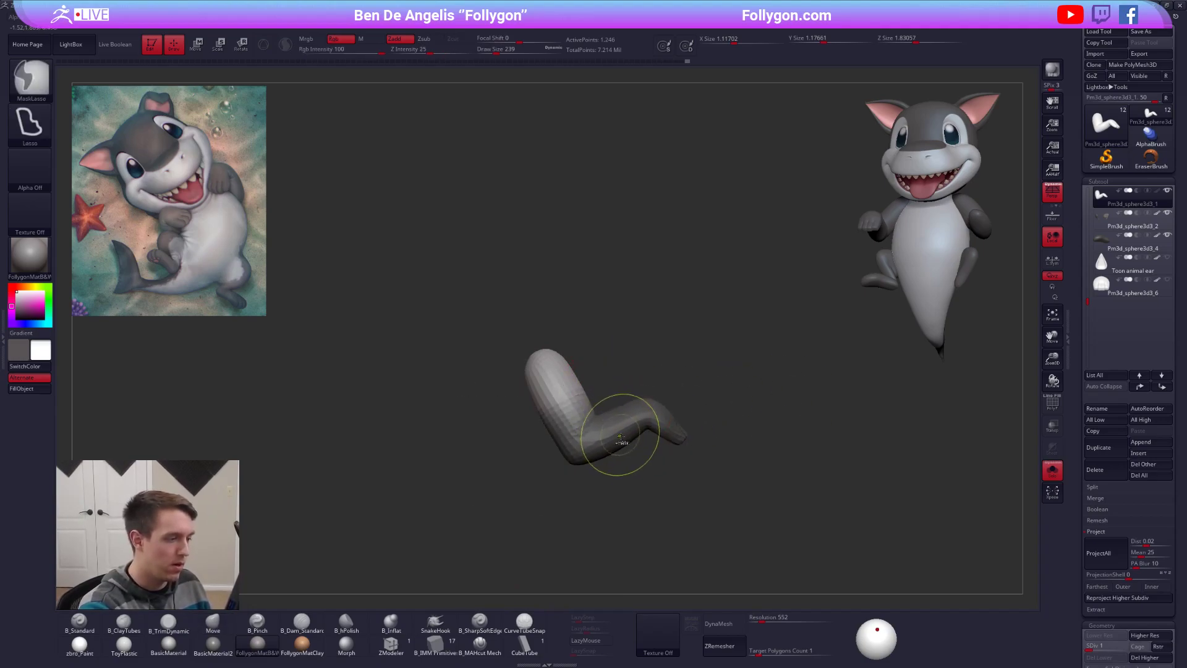
Step: Keep the upper arm masked and rotate the forearm and paw inward across the belly with Transpose
key("r")
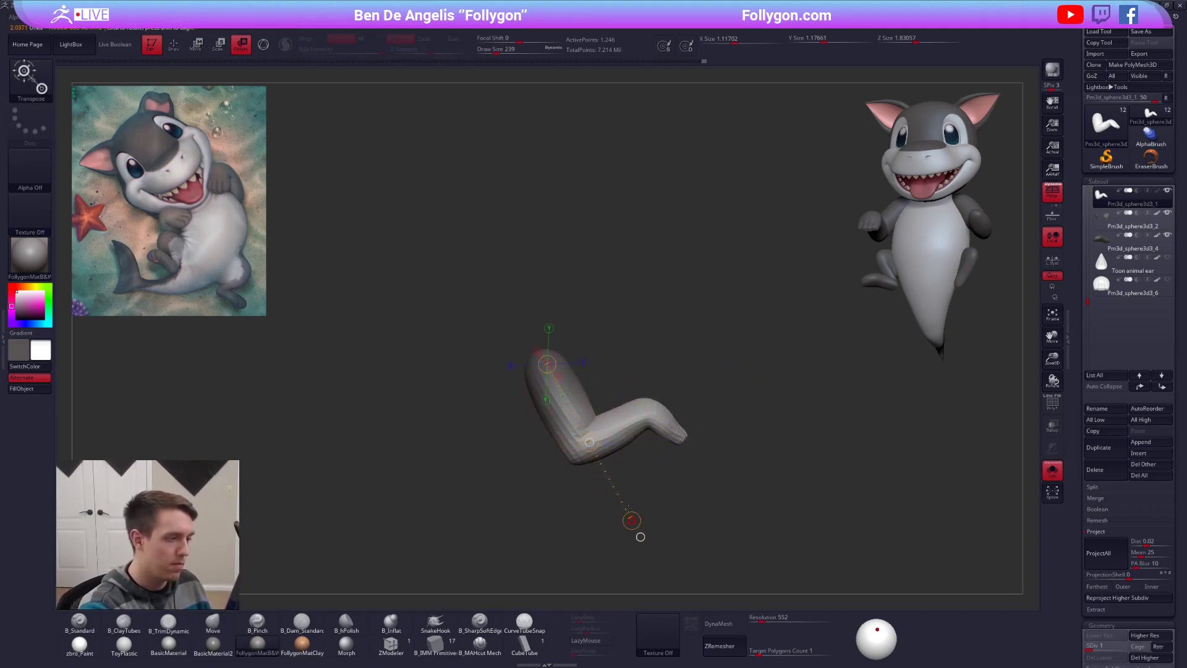
left_click_drag(641, 536, 564, 551)
left_click_drag(547, 448, 581, 434)
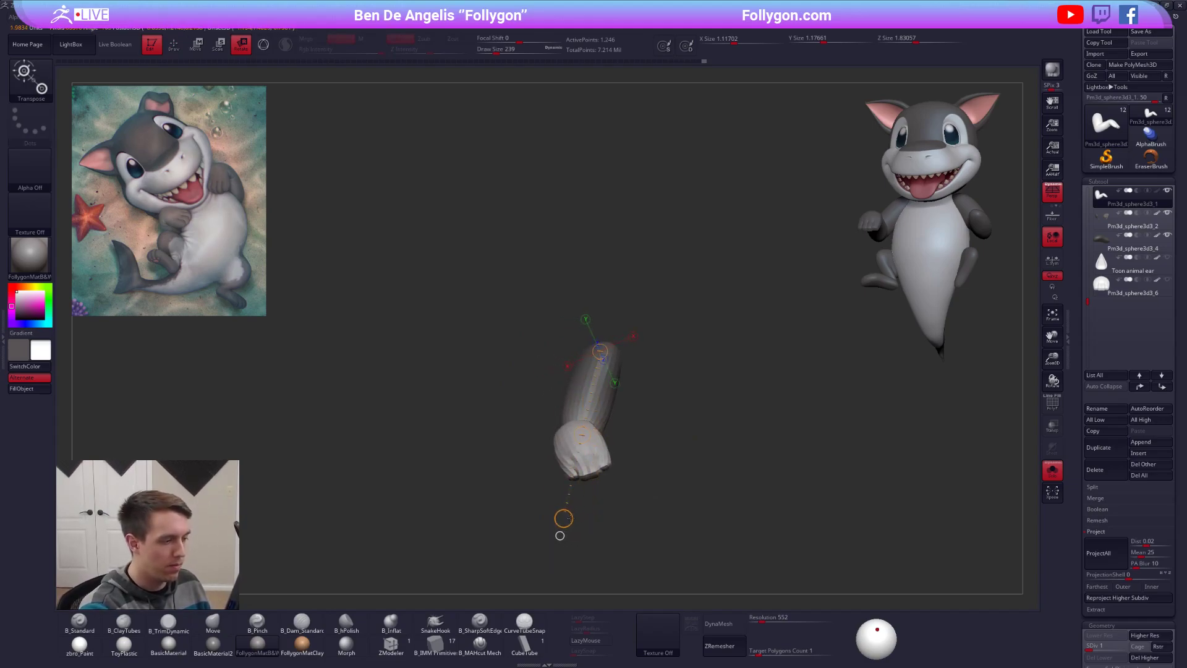
left_click_drag(571, 518, 569, 517)
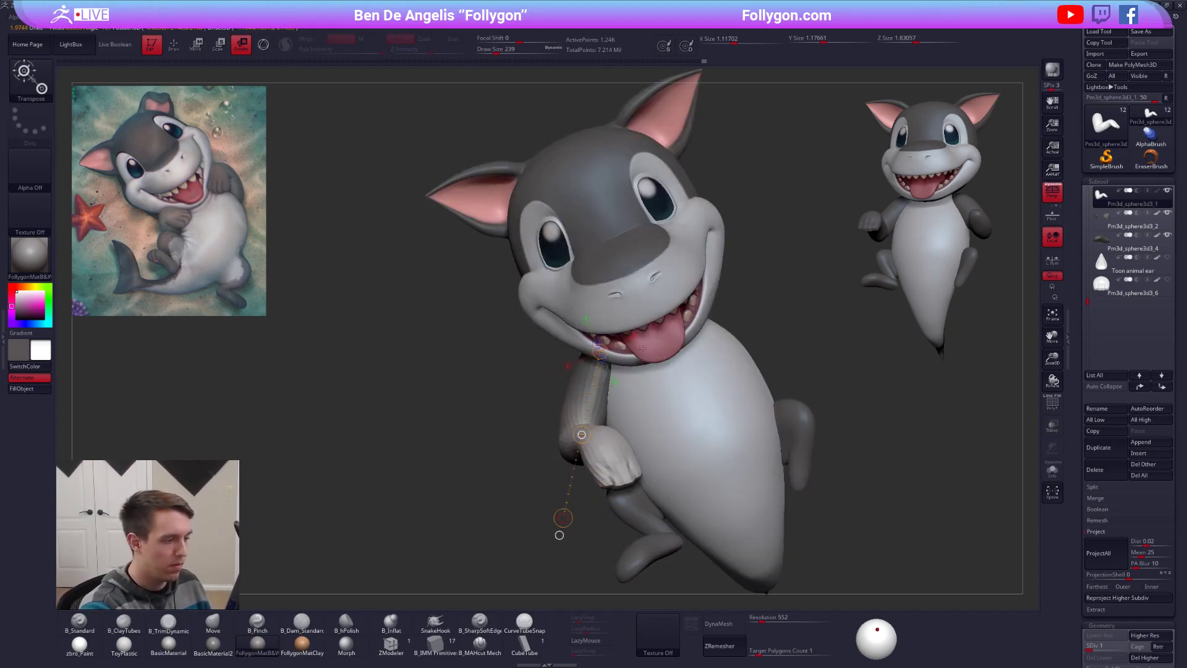
right_click_drag(646, 423, 736, 427)
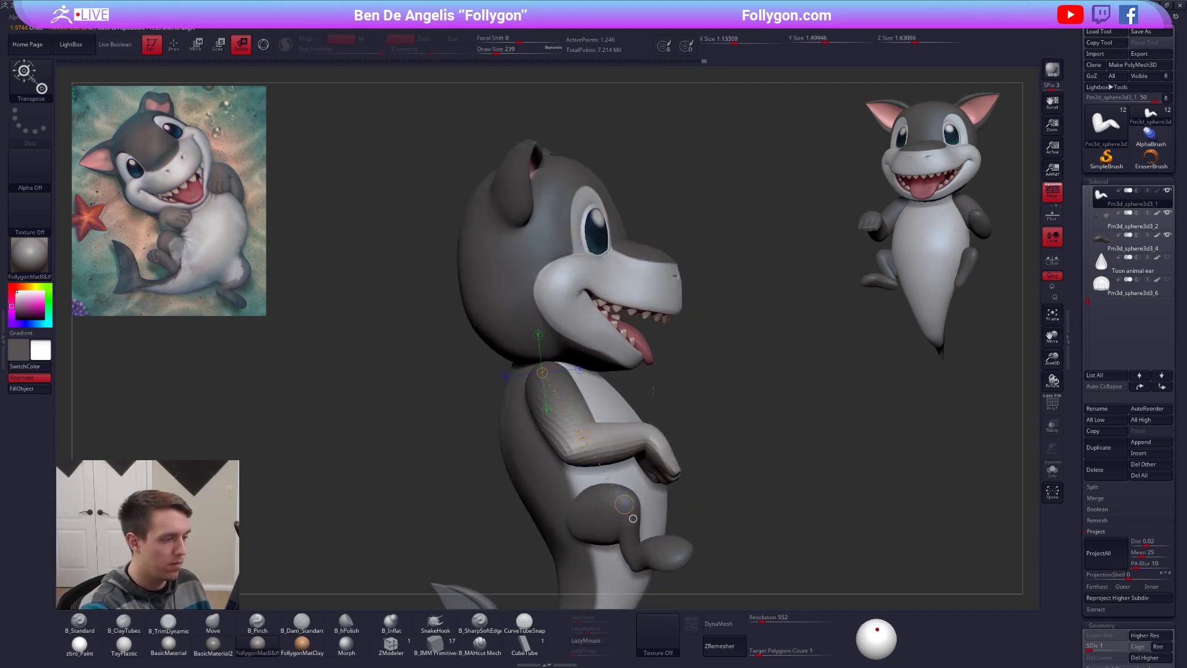
key("q")
mouse_move(624, 455)
right_mouse_down()
mouse_move(668, 396)
mouse_move(619, 510)
right_mouse_up()
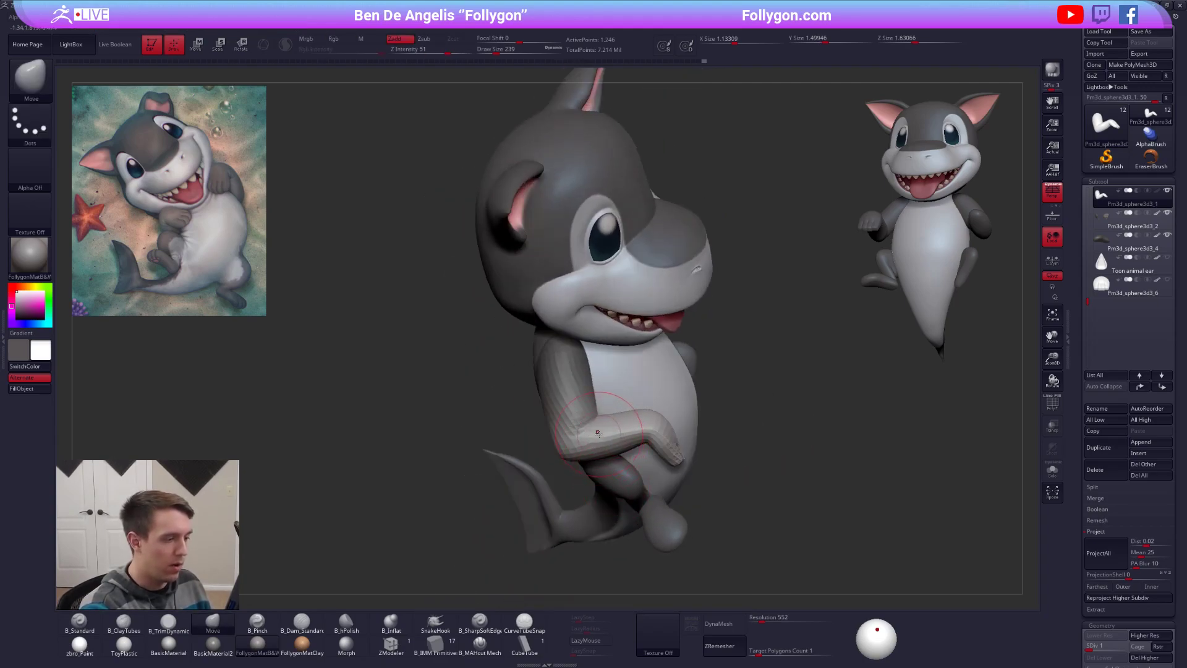
Step: Isolate the arm with its wireframe shown, mask the upper arm, and rotate the forearm slightly upward at the elbow
key("ctrl+shift+s")
key("shift+f")
right_click_drag(606, 415, 600, 420)
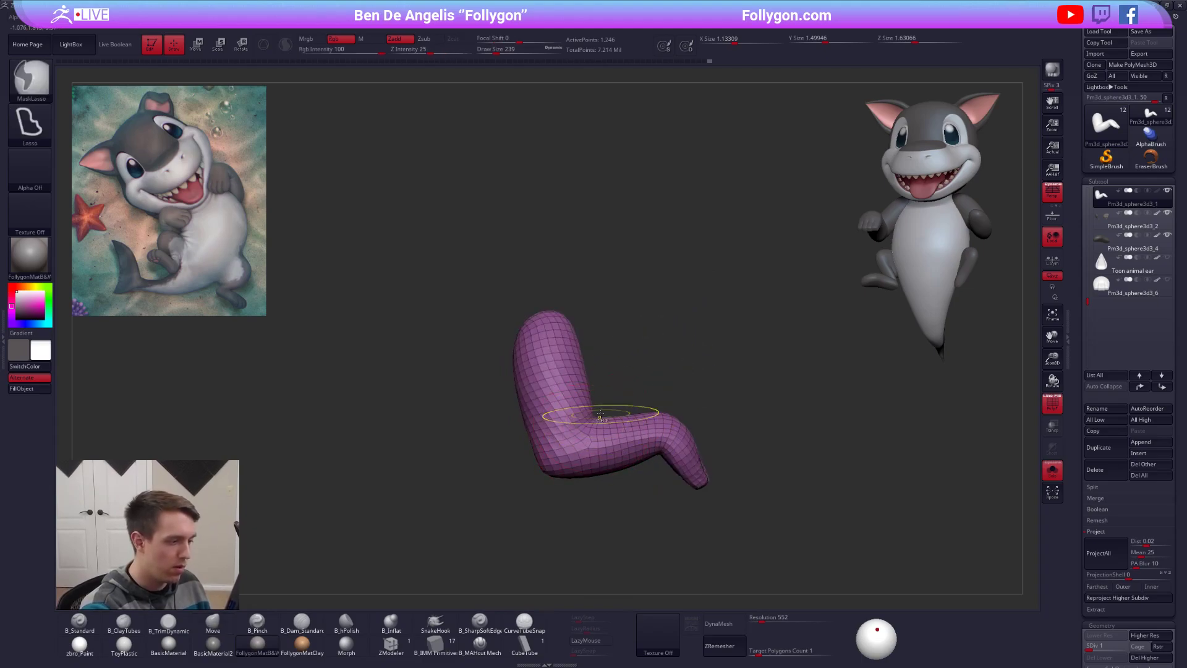
mouse_move(516, 484)
left_mouse_down("ctrl")
mouse_move(587, 578)
mouse_move(520, 489)
mouse_move(791, 433)
left_mouse_up("ctrl")
key("r")
key("ctrl+shift+s")
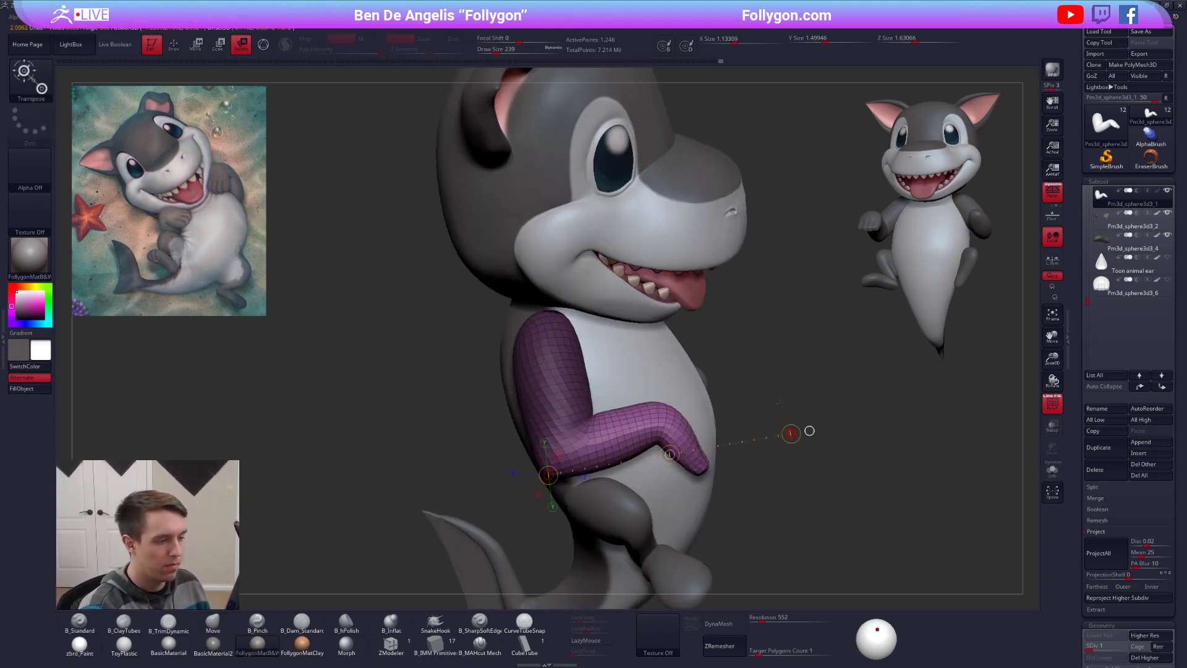
right_click_drag(620, 432, 610, 395)
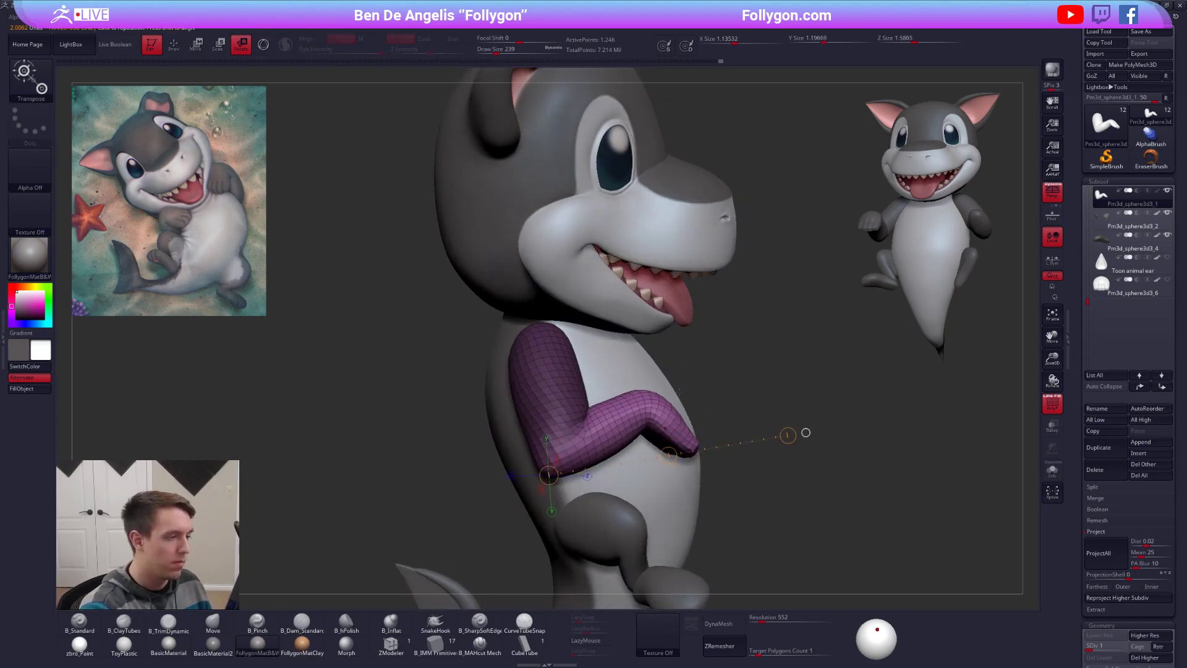
Step: Rotate the whole arm about the shoulder so the elbow swings outward and the paw rests on the upper chest
left_click_drag(570, 345, 575, 350, "ctrl")
left_click_drag(620, 520, 675, 484)
key("shift+f")
right_click_drag(853, 508, 664, 497)
right_click_drag(545, 495, 663, 488, "ctrl")
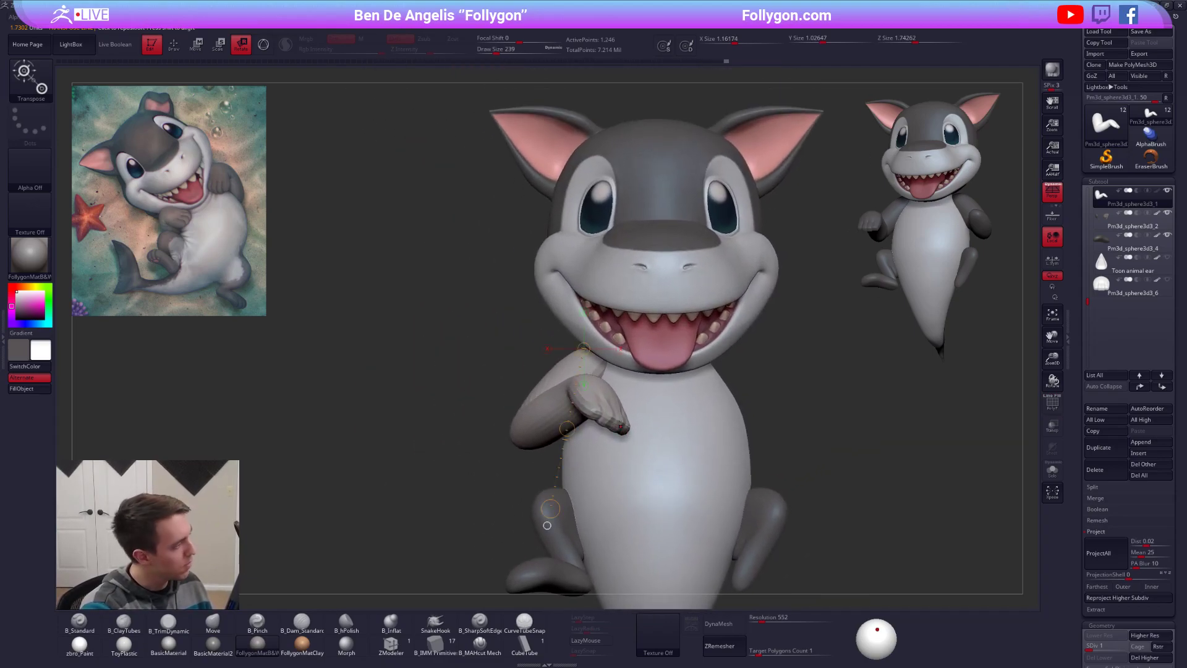
Step: Twist the arm about the shoulder-to-elbow axis to turn the forearm and paw further across the chest
key("q")
right_click_drag(615, 425, 609, 416)
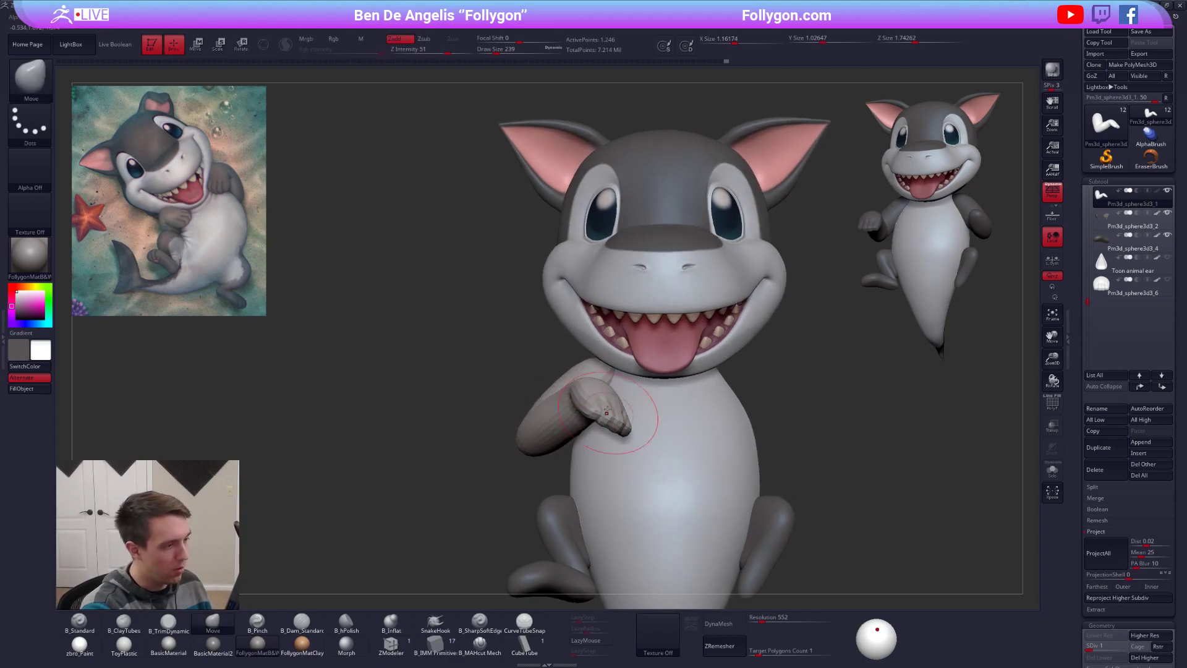
key("r")
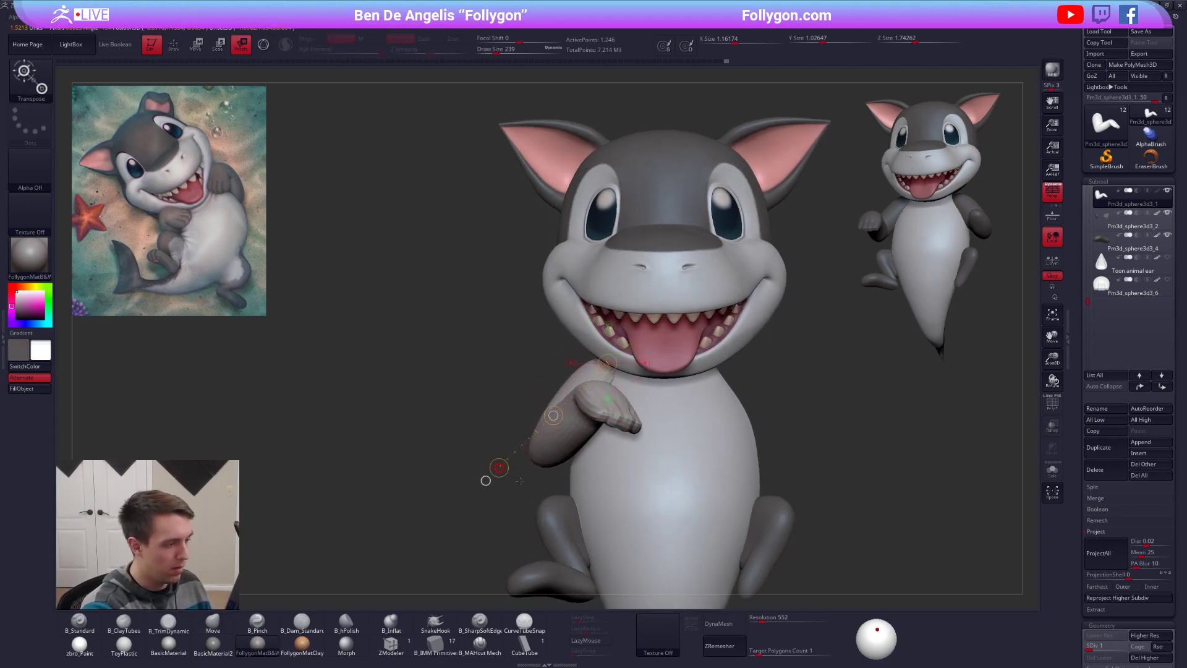
Step: Raise the bent arm to its highest subdivision level and examine its side profile
key("q")
right_click_drag(520, 481, 623, 448)
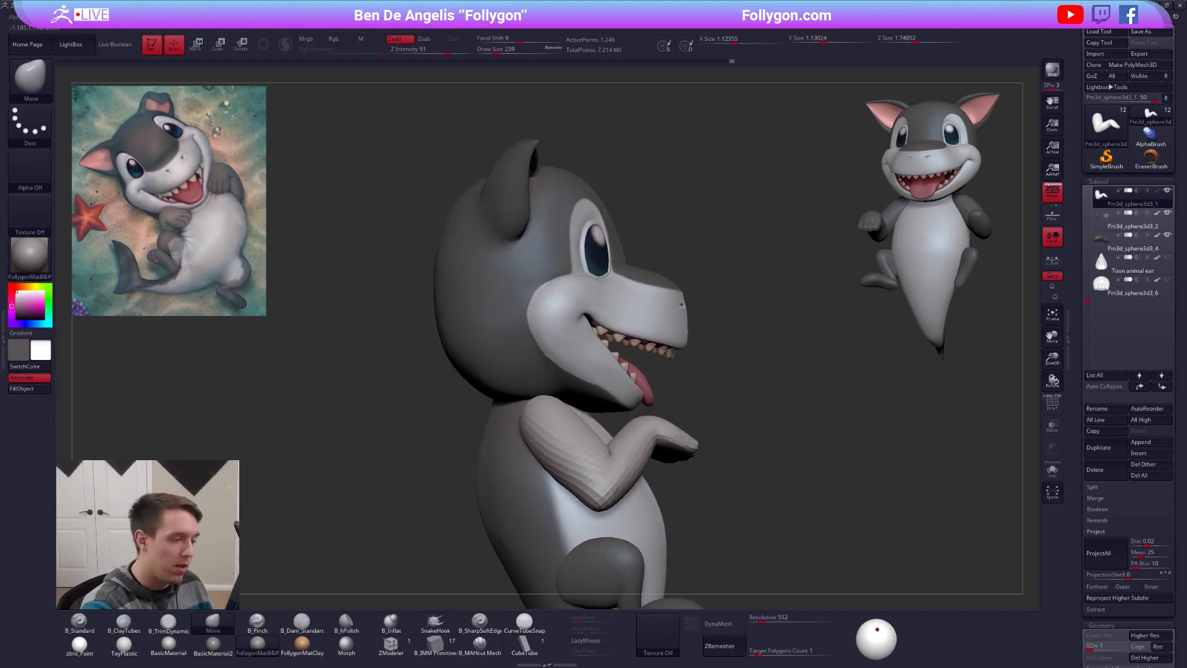
key("d")
key("d")
key("d")
key("d")
right_click_drag(617, 484, 620, 461, "ctrl")
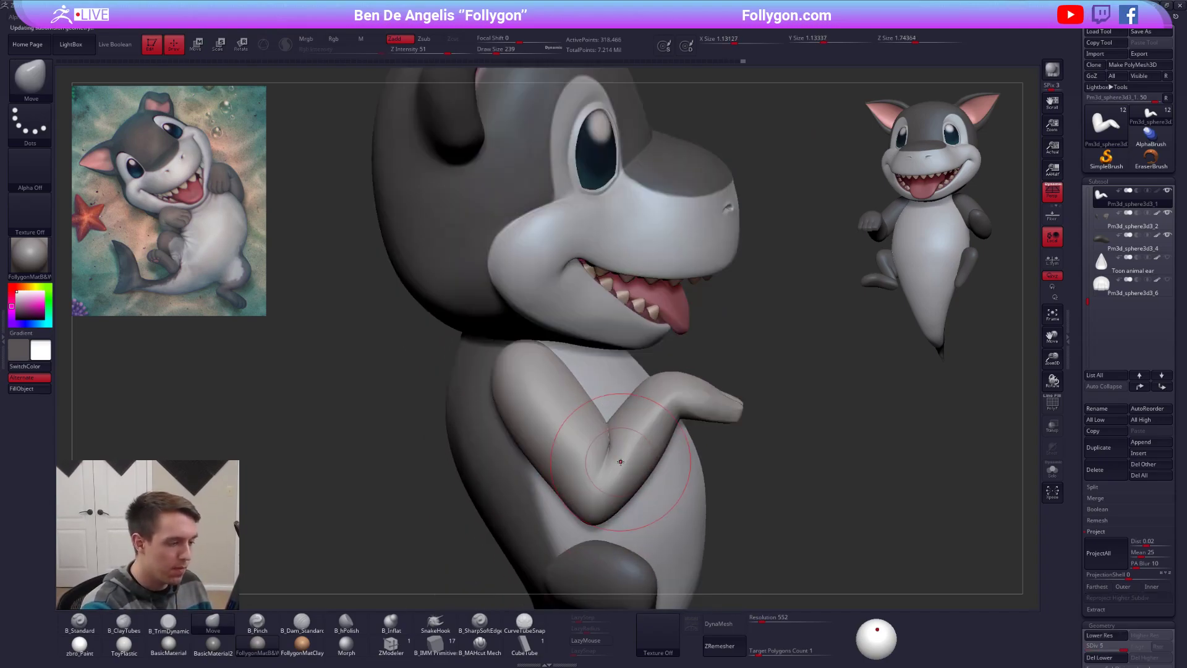
Step: Lower the arm to subdivision level 2, nudge the inner elbow with a smaller Move brush and isolate the arm
key("shift+d")
key("shift+d")
key("shift+d")
key("space")
left_click_drag(605, 493, 608, 492)
right_click_drag(609, 443, 532, 433)
key("alt+s")
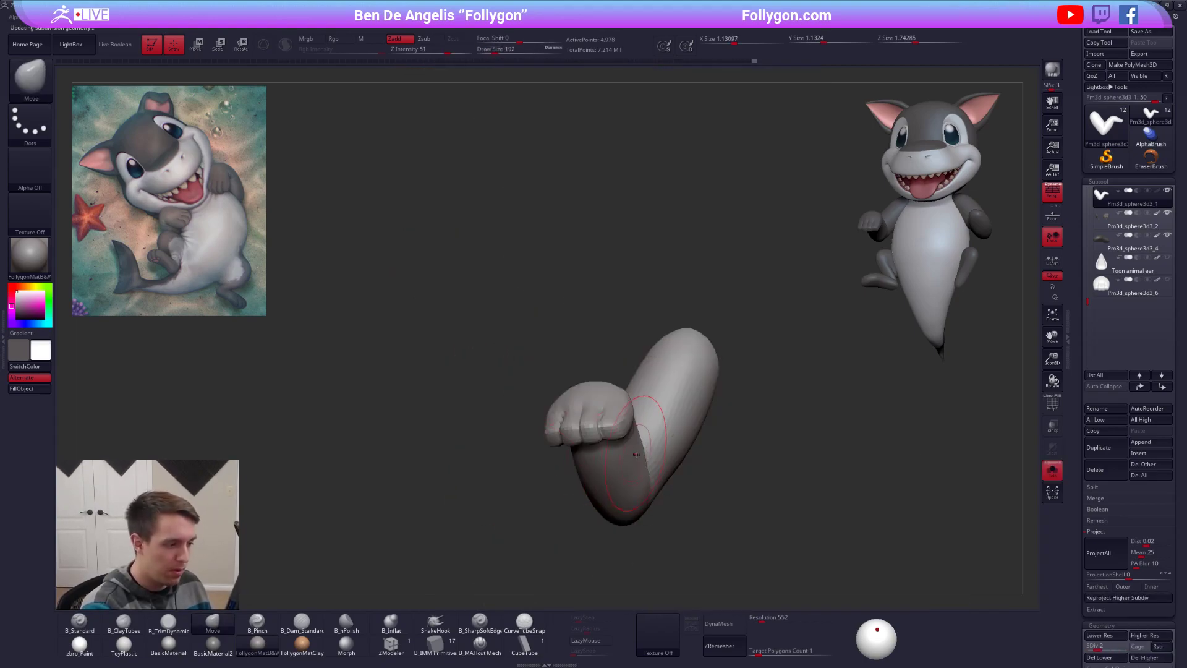
Step: Smooth the inner elbow of the isolated arm with a Move brush draw size of 150 prepared
right_click_drag(634, 453, 663, 472)
key("space")
left_click_drag(663, 475, 658, 475)
mouse_move(680, 464)
right_mouse_down()
mouse_move(668, 461)
mouse_move(682, 423)
mouse_move(659, 461)
right_mouse_up()
left_click_drag(656, 456, 661, 441, "shift")
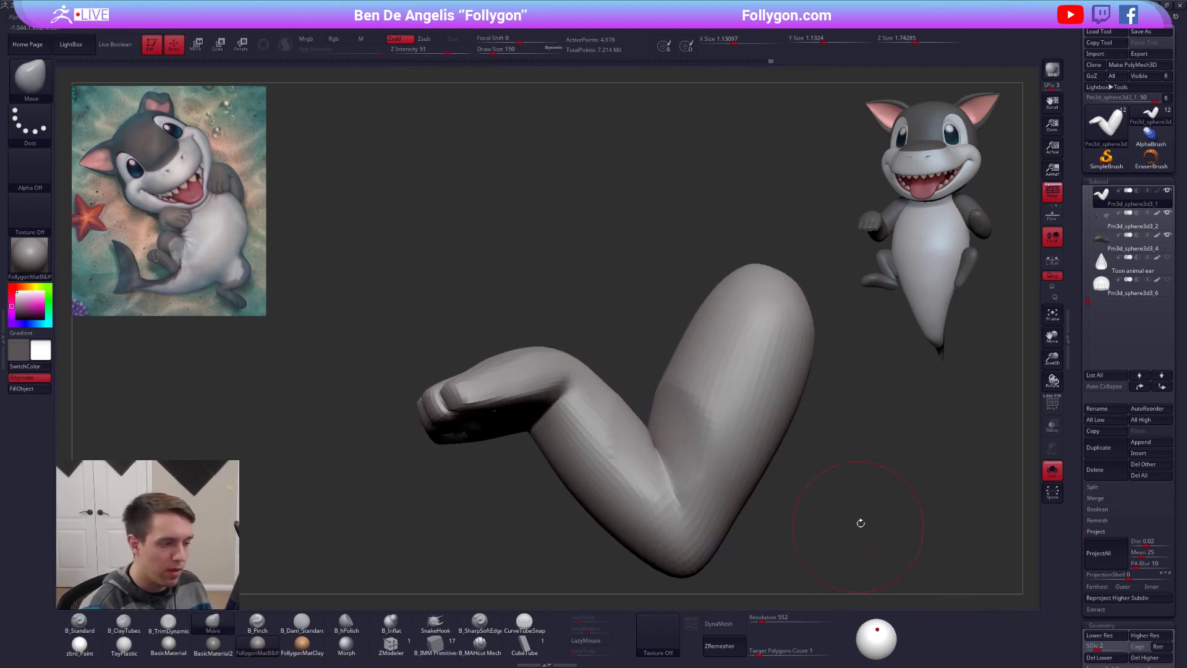
Step: Adjust the Move brush's size and focal shift and reshape the crease where the forearm meets the upper arm
right_click_drag(856, 524, 814, 530)
key("space")
left_click_drag(834, 516, 833, 516)
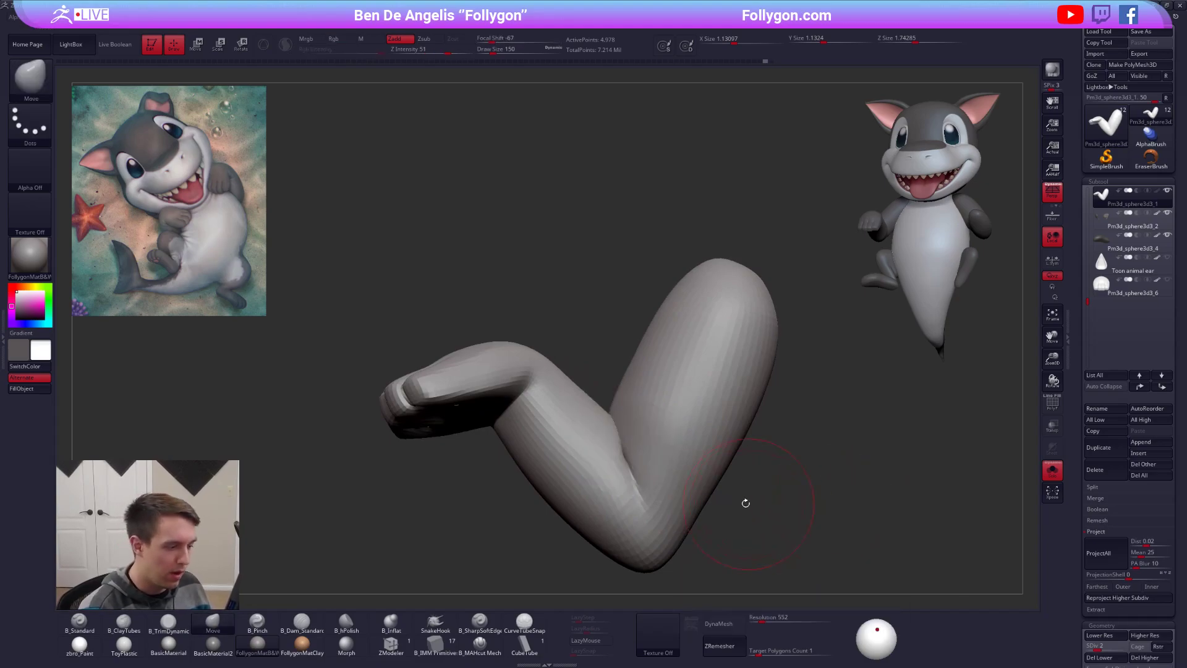
key("space")
left_click_drag(746, 477, 775, 477)
key("space")
left_click_drag(803, 396, 795, 397)
left_click_drag(635, 474, 628, 471)
mouse_move(628, 471)
right_mouse_down()
mouse_move(797, 476)
mouse_move(786, 432)
right_mouse_up()
Step: Lower the arm to subdivision level 1 and mask the upper arm, leaving the forearm and hand free
key("shift+s")
mouse_move(578, 473)
right_mouse_down("shift")
mouse_move(614, 425)
mouse_move(566, 460)
right_mouse_up("shift")
key("shift+d")
mouse_move(642, 350)
left_mouse_down("ctrl")
mouse_move(600, 545)
mouse_move(810, 377)
left_mouse_up("ctrl")
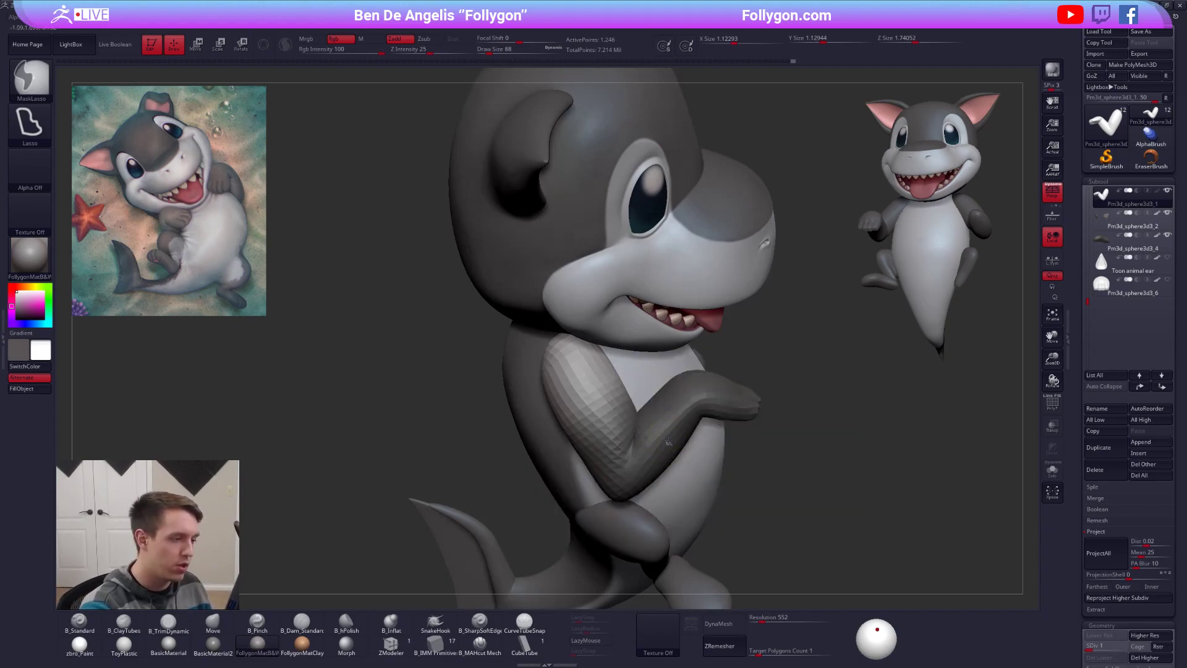
left_click(764, 445, "ctrl")
Step: Reposition the unmasked forearm with a transpose Move line and clear the mask
key("w")
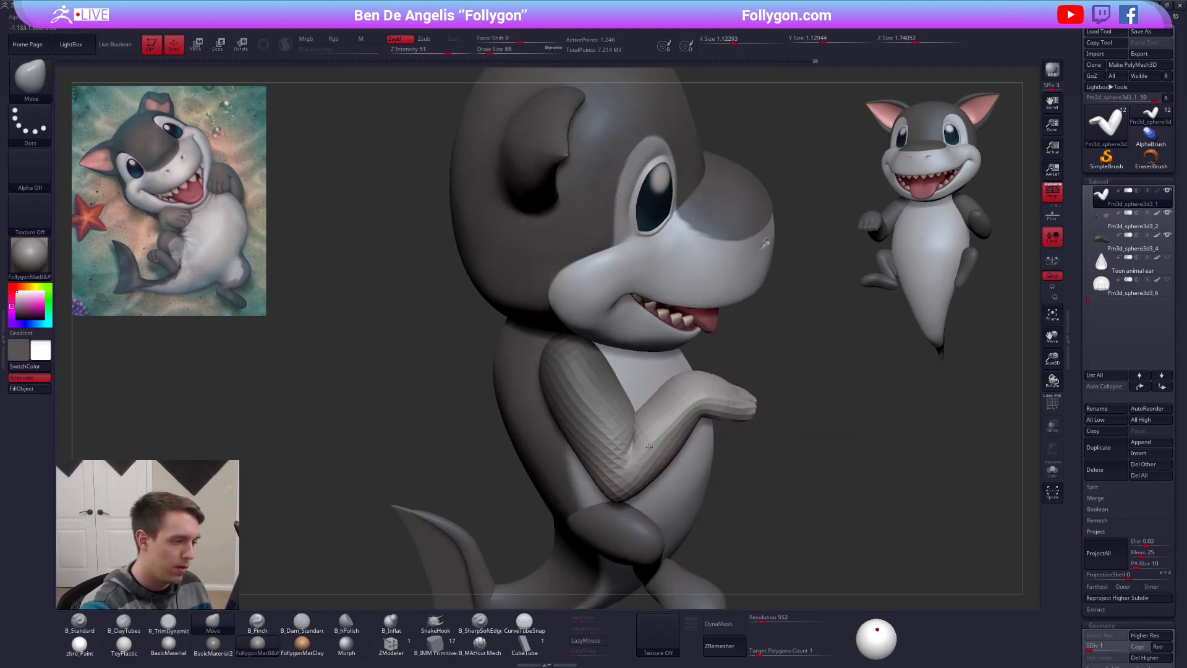
left_click_drag(591, 345, 576, 536)
left_click_drag(676, 493, 664, 480)
key("q")
mouse_move(866, 547)
right_mouse_down()
mouse_move(814, 522)
mouse_move(816, 545)
mouse_move(785, 488)
right_mouse_up()
left_click_drag(813, 451, 825, 463, "ctrl")
Step: Reposition the whole arm against the chest with the transpose Move line
key("w")
mouse_move(696, 415)
left_mouse_down("shift")
mouse_move(768, 413)
mouse_move(723, 419)
left_mouse_up("shift")
right_click_drag(726, 472, 707, 445, "shift")
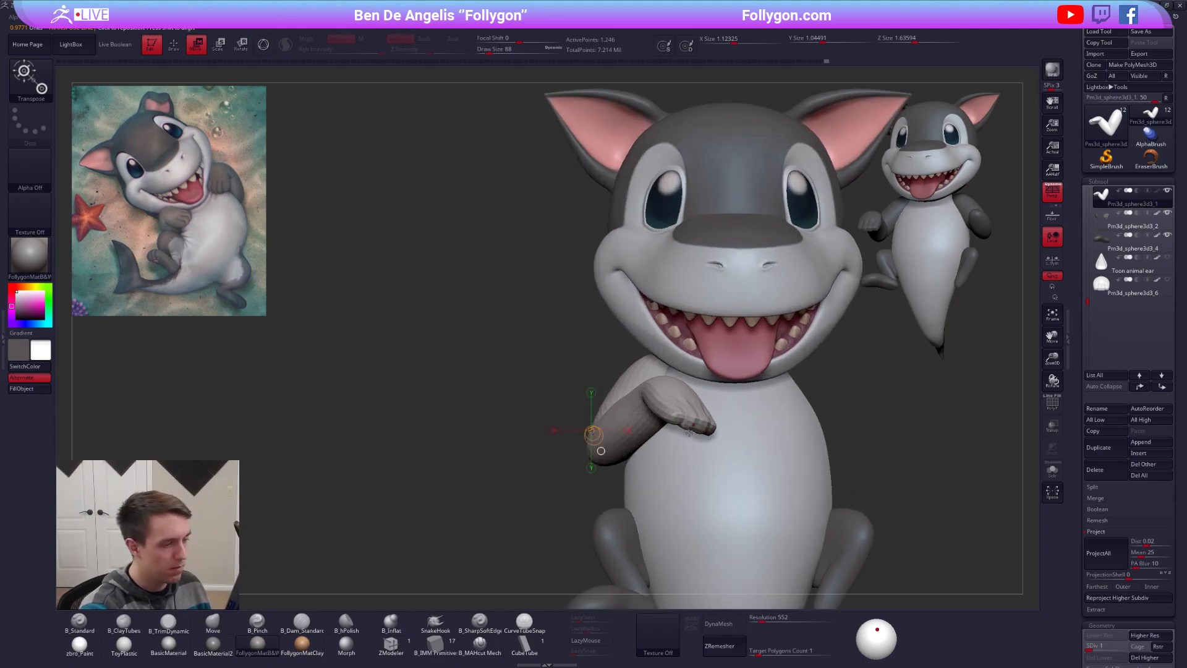
key("q")
right_click_drag(601, 450, 631, 427)
Step: Scale the whole arm up slightly with a transpose line
key("alt+s")
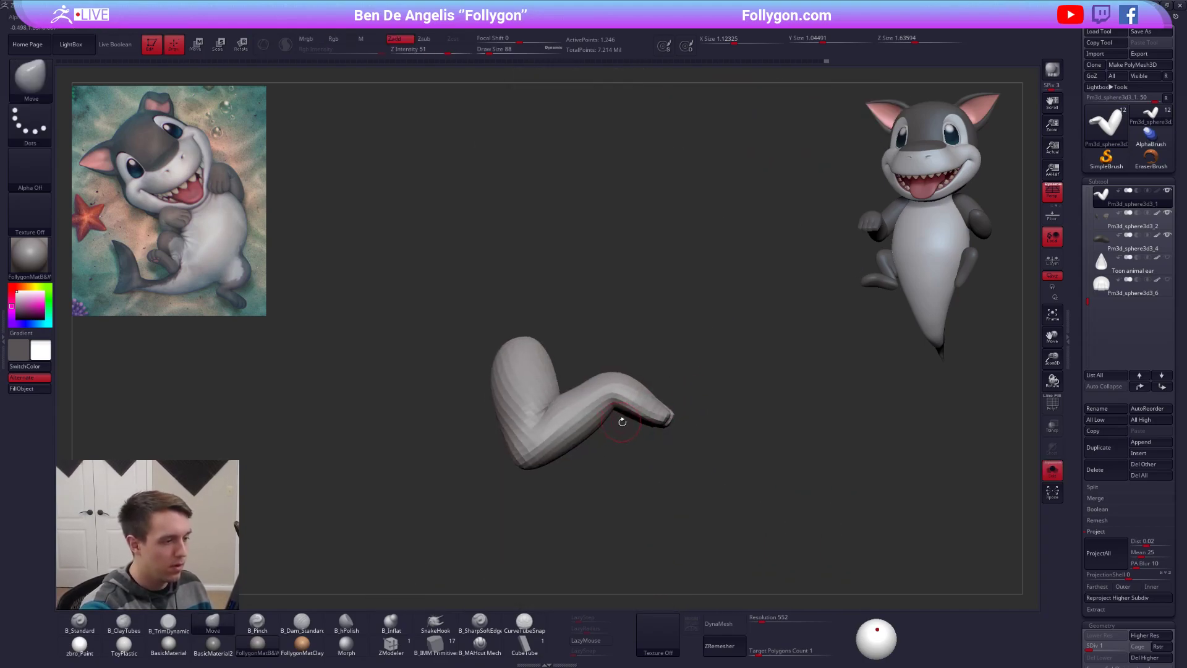
right_click_drag(569, 382, 568, 435)
key("r")
left_click_drag(567, 435, 525, 486)
key("e")
key("alt+s")
right_click_drag(534, 472, 580, 479)
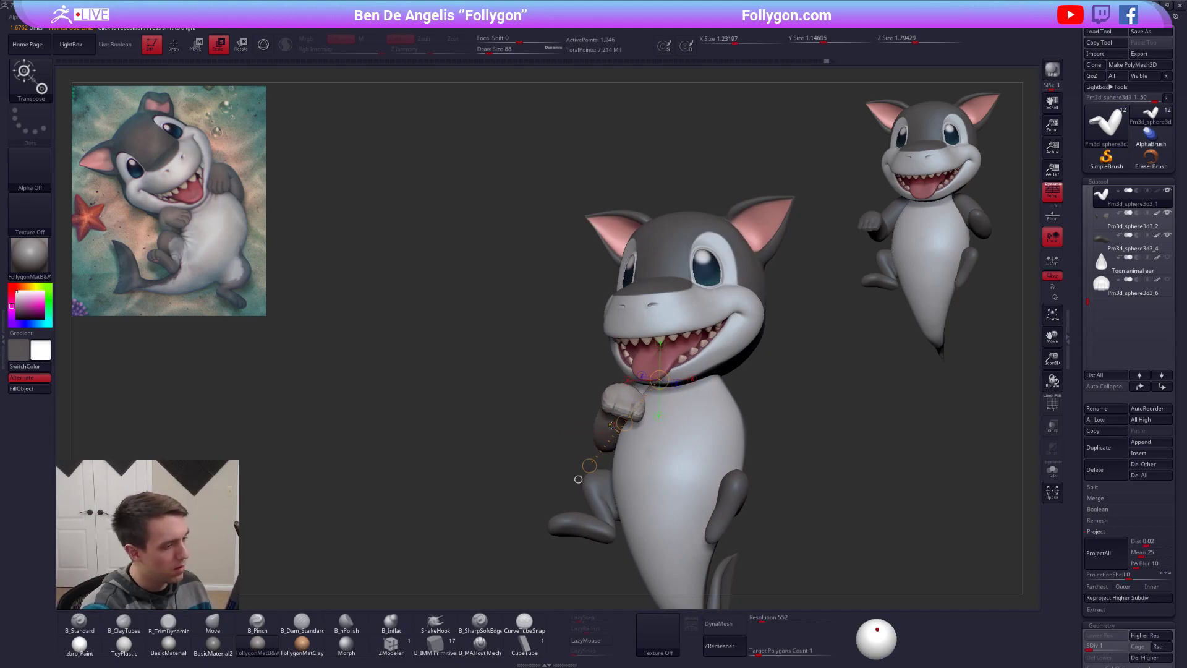
key("q")
key("ctrl+z")
key("e")
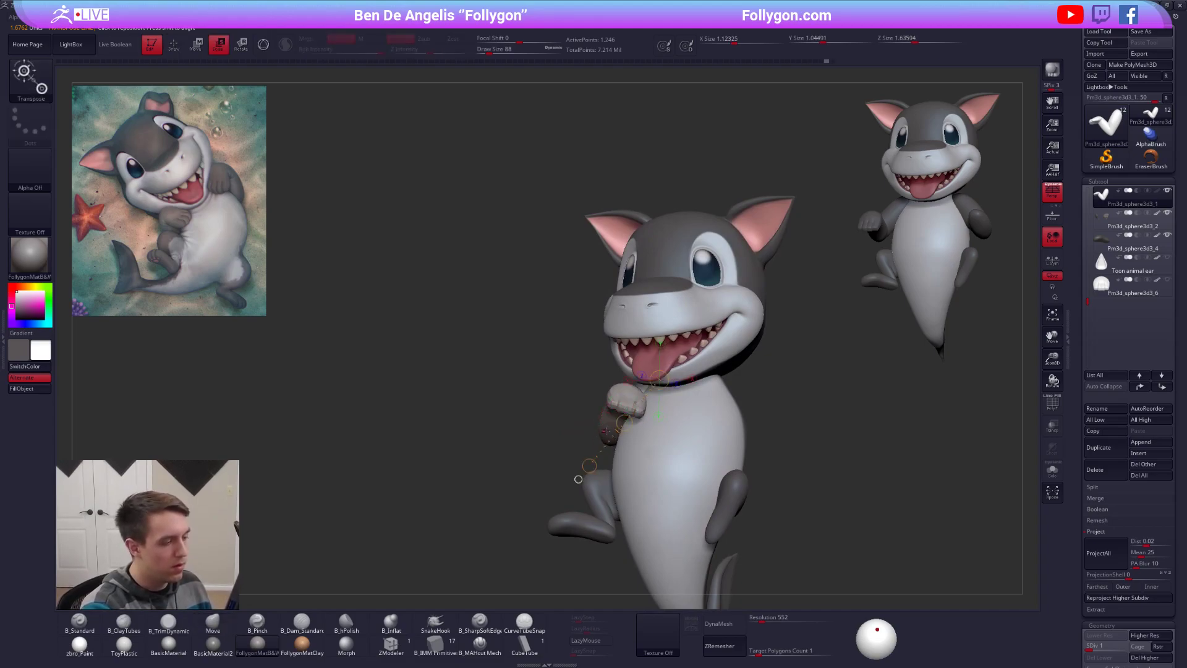
left_click_drag(582, 474, 580, 477)
key("q")
Step: Isolate the arm and lasso-mask the fingers, softening and inverting the mask to leave only them editable
mouse_move(581, 403)
right_mouse_down()
mouse_move(614, 397)
mouse_move(618, 423)
mouse_move(637, 434)
mouse_move(622, 436)
right_mouse_up()
key("alt+s")
mouse_move(585, 434)
left_mouse_down("ctrl")
mouse_move(578, 366)
mouse_move(705, 430)
left_mouse_up("ctrl")
left_click(689, 428, "ctrl")
left_click(650, 424, "ctrl")
left_click(642, 456, "ctrl")
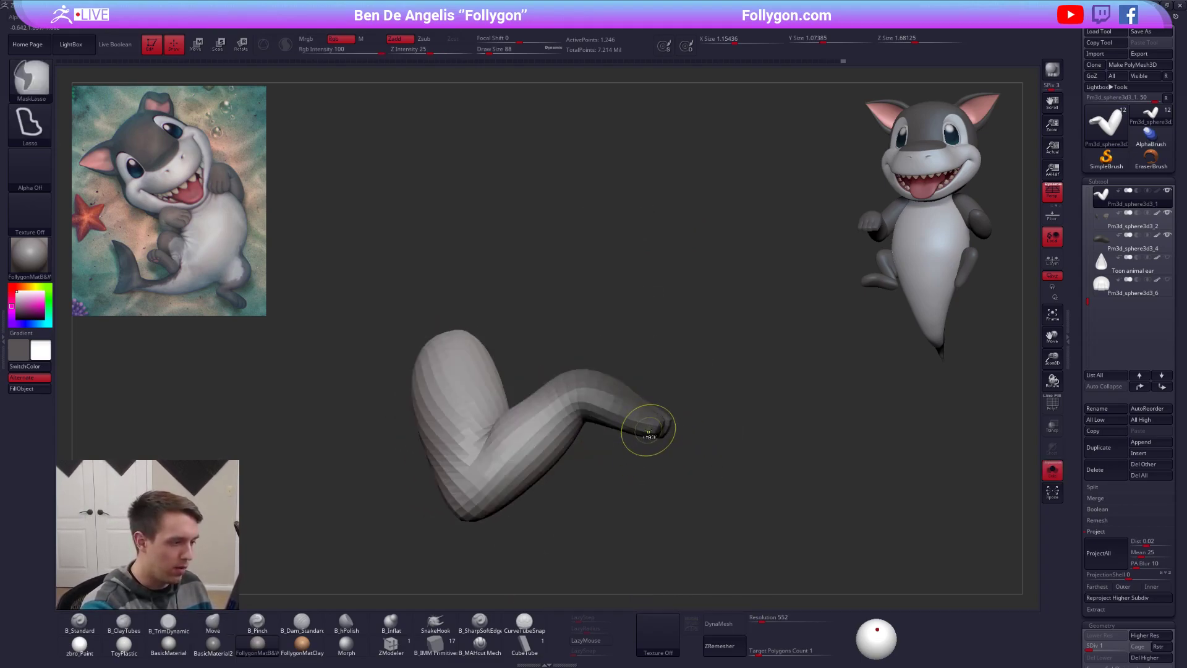
left_click(647, 440, "ctrl")
Step: Reposition the unmasked fingers with a transpose Move line and show the whole character again
right_click_drag(641, 440, 658, 427)
key("w")
left_click_drag(649, 403, 627, 482)
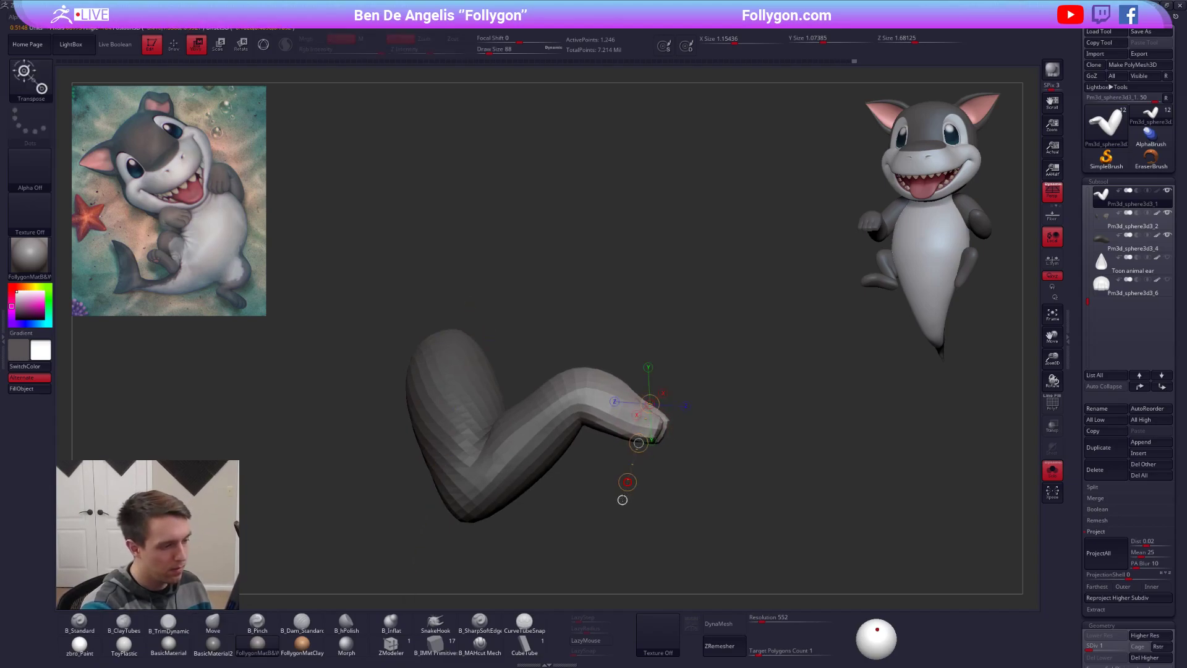
mouse_move(653, 476)
right_mouse_down()
mouse_move(629, 451)
mouse_move(688, 463)
right_mouse_up()
key("q")
key("d")
mouse_move(815, 541)
right_mouse_down()
mouse_move(848, 519)
mouse_move(811, 525)
mouse_move(825, 537)
mouse_move(815, 544)
mouse_move(570, 472)
mouse_move(656, 469)
mouse_move(637, 477)
right_mouse_up()
key("alt+s")
key("shift+d")
key("space")
right_click_drag(682, 423, 531, 461)
Step: Select the shark's body, lower it to subdivision level 1 and reshape the chest profile with a large Move brush
left_click(676, 444, "alt")
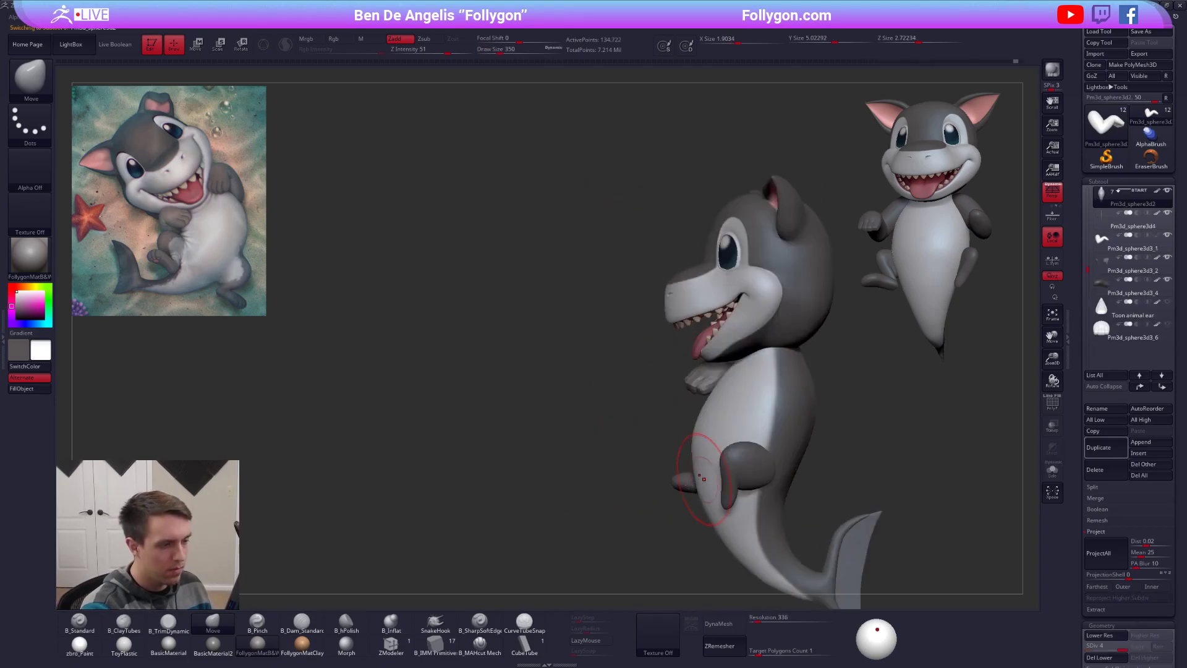
right_click_drag(703, 479, 598, 477, "alt")
key("shift+d")
key("shift+d")
key("shift+d")
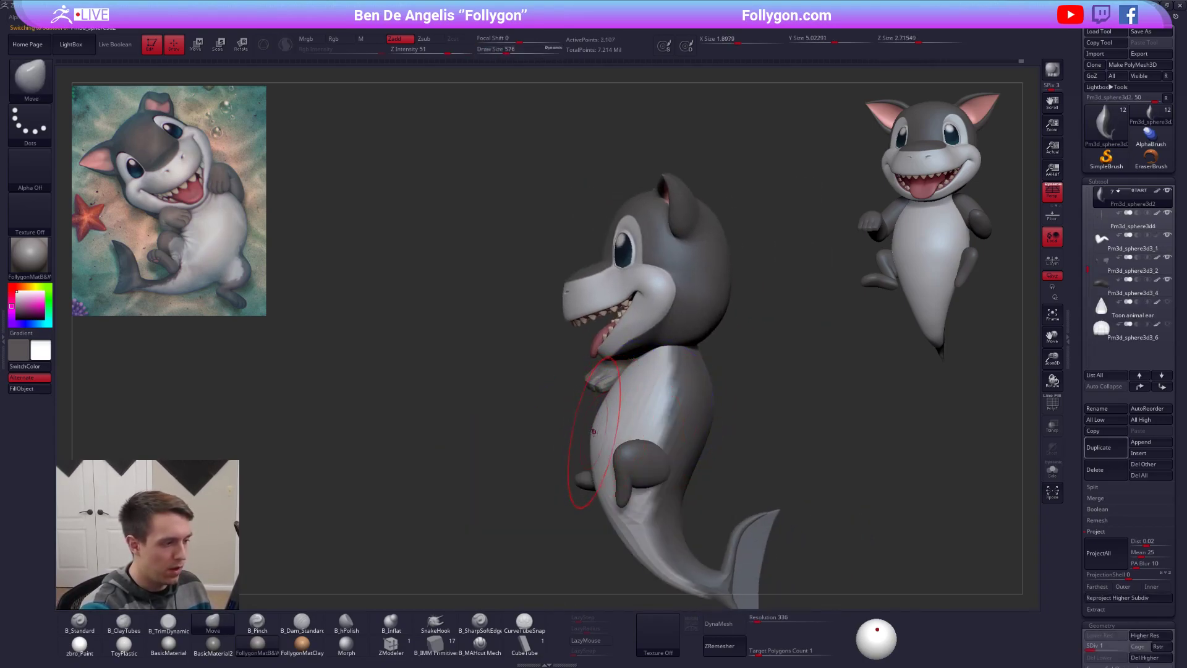
key("space")
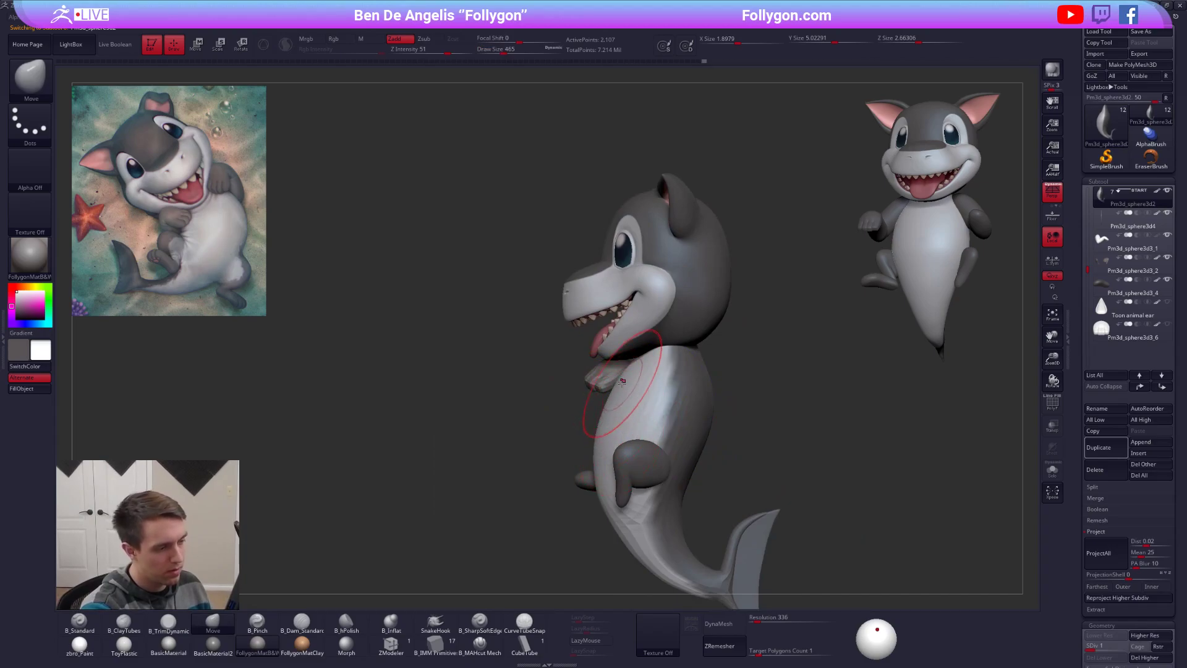
Step: Lasso-mask along the body's back with a soft edge, shift the waist contour with the Move brush and clear the mask
mouse_move(761, 433)
left_mouse_down("ctrl")
mouse_move(861, 235)
mouse_move(686, 411)
left_mouse_up("ctrl")
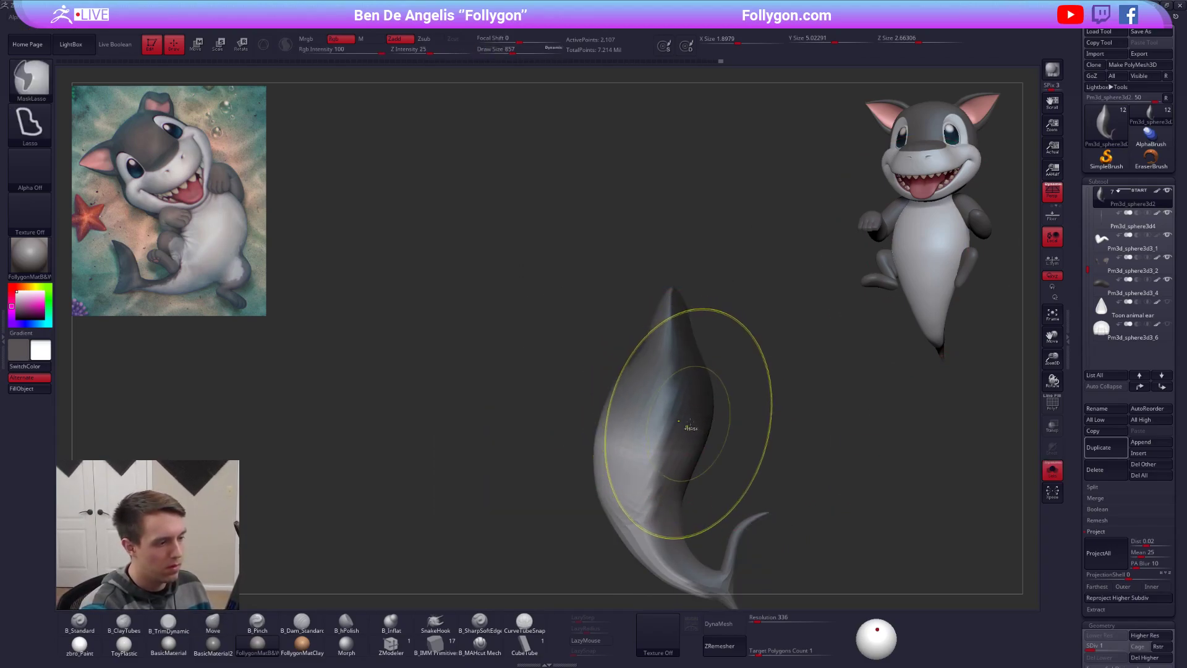
left_click(696, 422, "ctrl")
key("space")
left_click_drag(640, 431, 770, 437)
key("w")
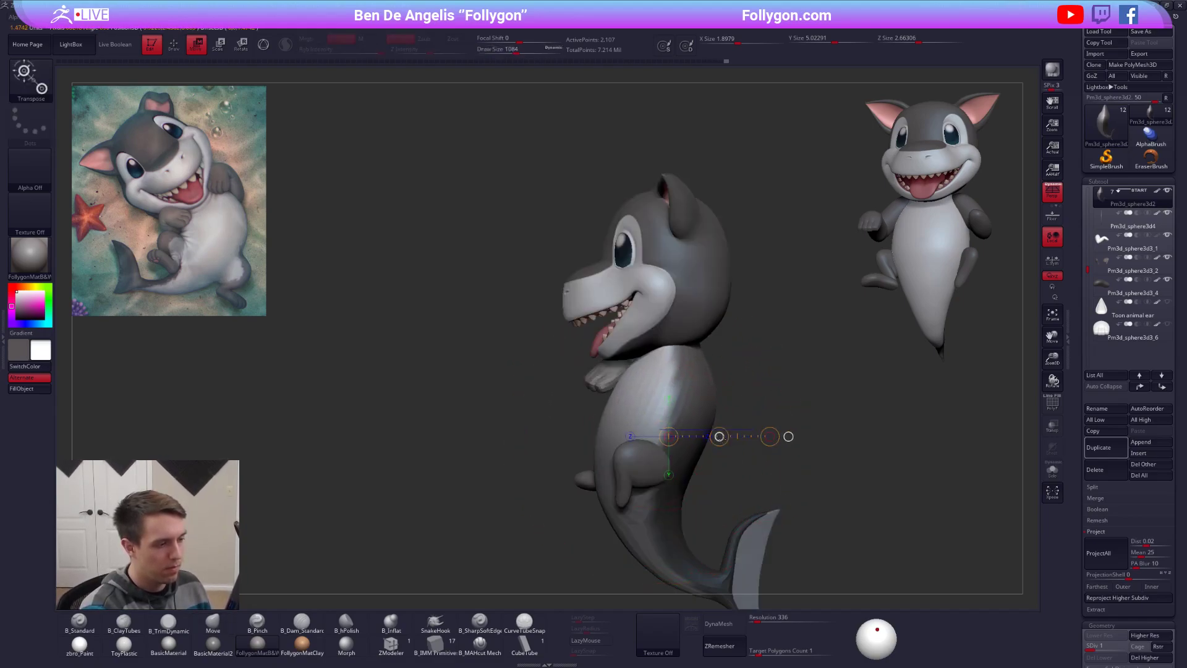
key("q")
key("space")
left_click_drag(667, 453, 652, 454)
left_click_drag(814, 305, 828, 322, "ctrl")
Step: Adjust the upper back's contour with a transpose Move line and return to the Move brush
key("w")
left_click_drag(754, 373, 761, 245, "ctrl")
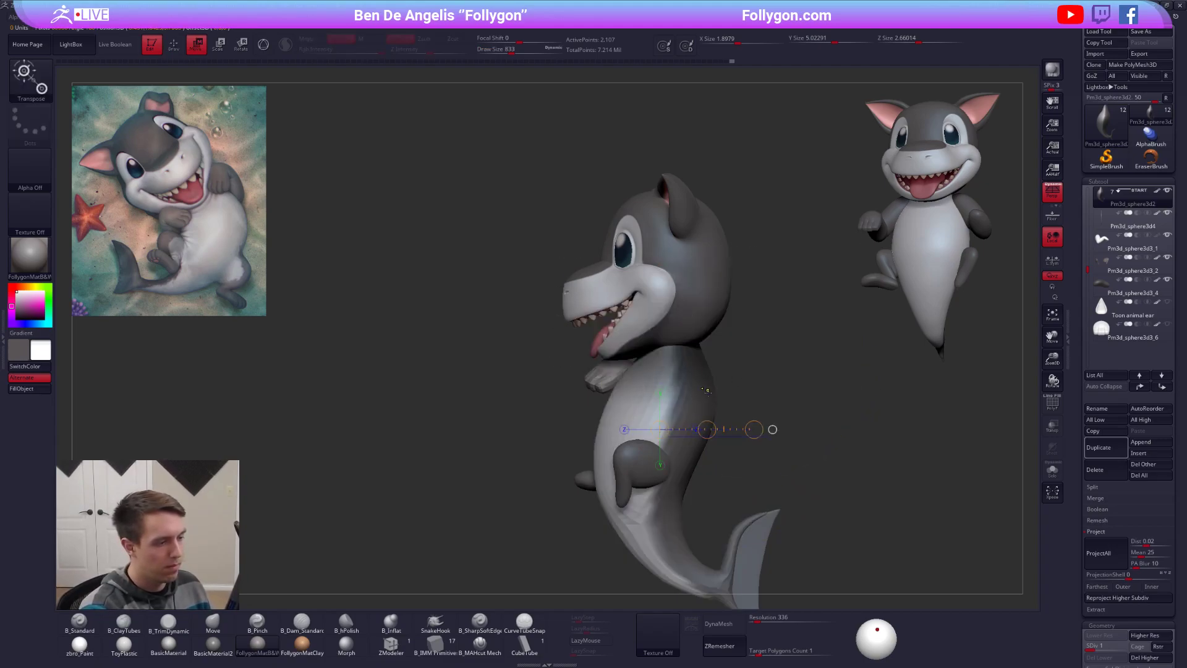
key("r")
key("q")
key("w")
mouse_move(764, 358)
left_mouse_down("ctrl")
mouse_move(781, 373)
mouse_move(714, 351)
left_mouse_up("ctrl")
key("q")
key("space")
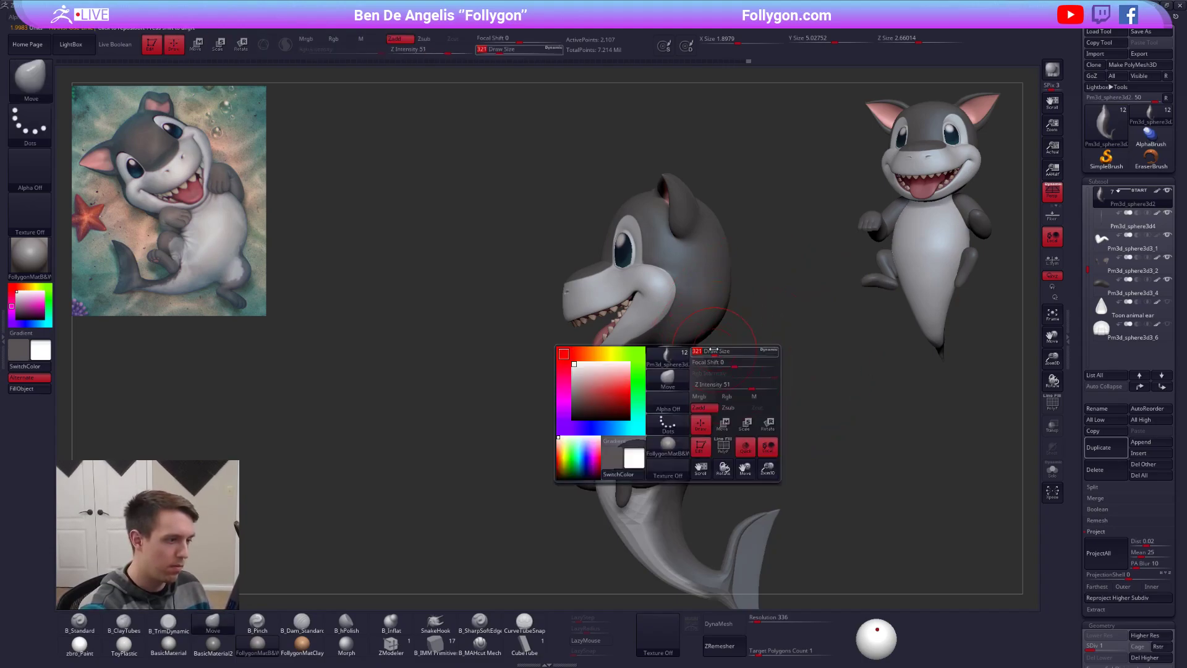
Step: Isolate the body and smooth the front of the belly at subdivision level 2
key("alt+s")
key("d")
key("d")
key("d")
mouse_move(854, 525)
left_mouse_down("alt")
mouse_move(814, 522)
mouse_move(761, 429)
mouse_move(756, 456)
left_mouse_up("alt")
key("shift+d")
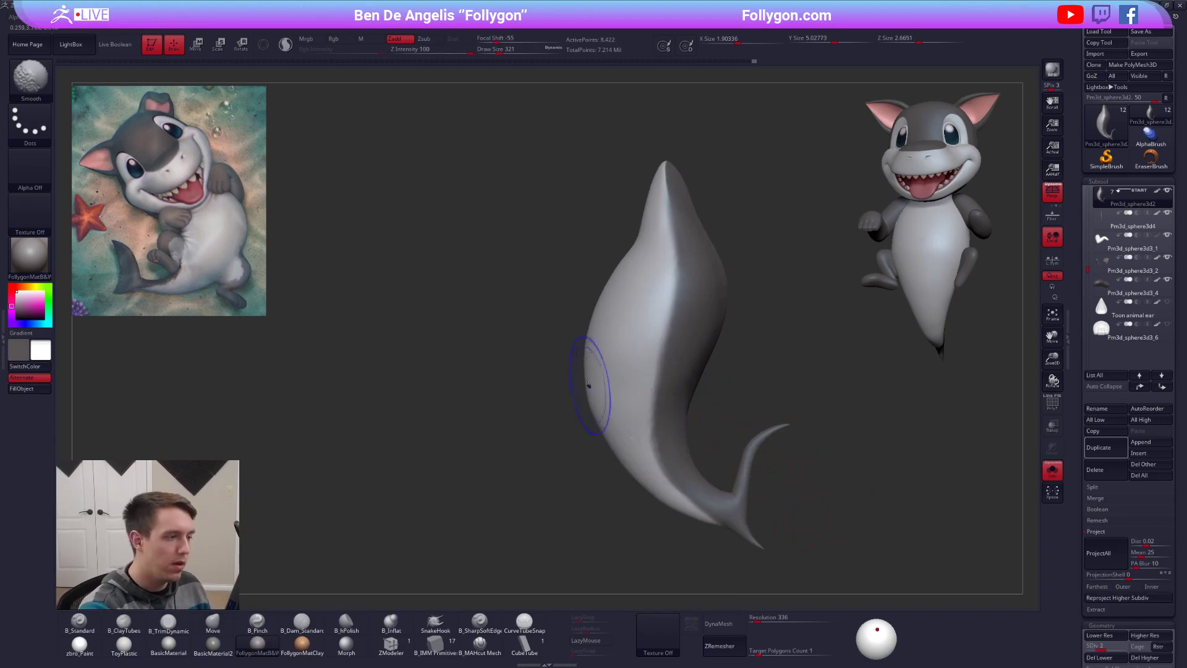
Step: Refine the belly's front contour with the Move brush at draw size 381
key("space")
key("shift+d")
key("space")
left_click_drag(601, 395, 610, 394)
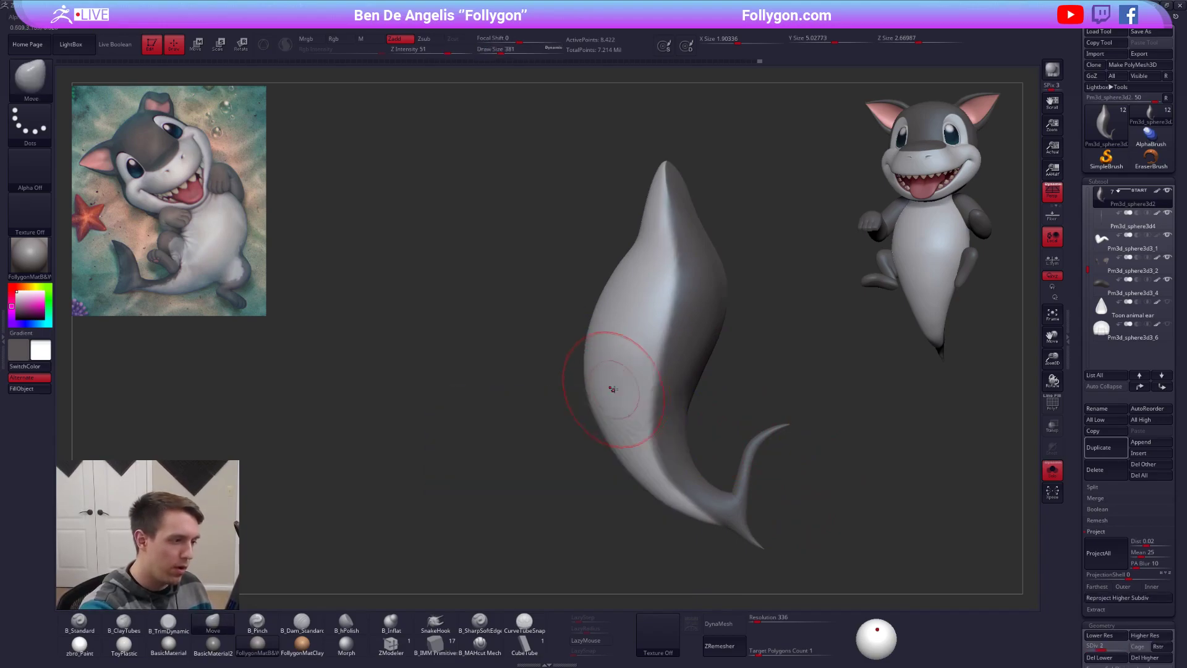
left_click_drag(718, 465, 693, 464, "alt")
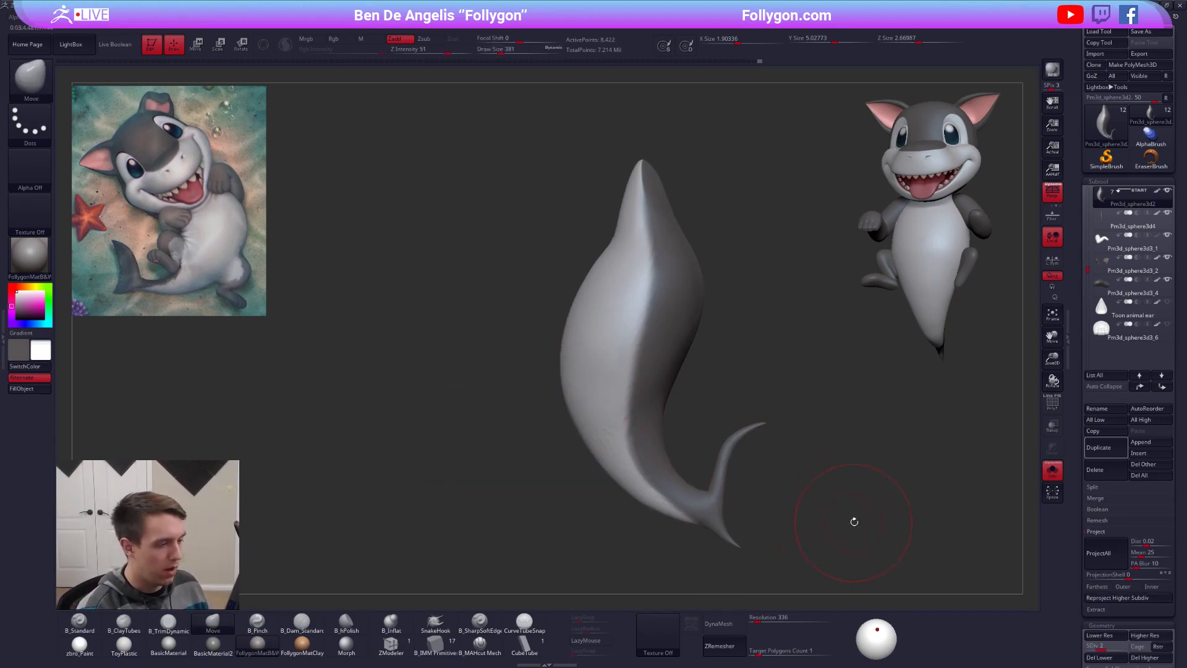
key("ctrl")
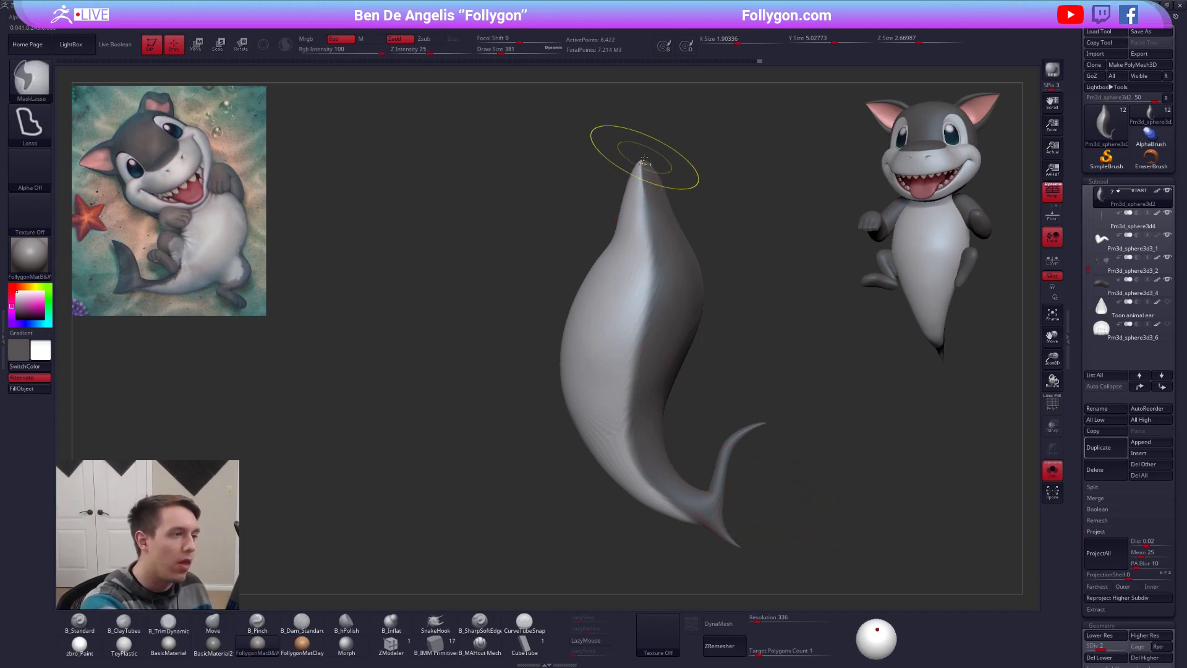
mouse_move(568, 301)
left_mouse_down("ctrl")
mouse_move(567, 408)
mouse_move(641, 504)
mouse_move(679, 523)
left_mouse_up("ctrl")
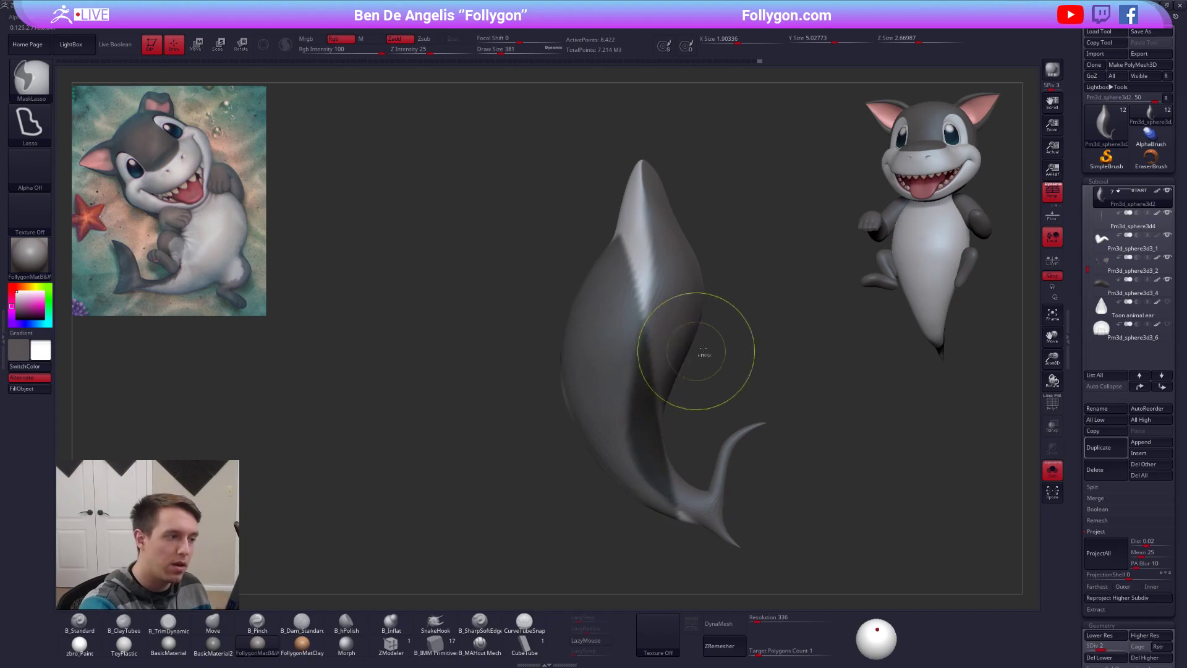
left_click_drag(717, 328, 723, 290, "ctrl")
left_click_drag(665, 188, 666, 200, "ctrl")
mouse_move(699, 272)
left_mouse_down("ctrl")
mouse_move(666, 436)
mouse_move(730, 418)
left_mouse_up("ctrl")
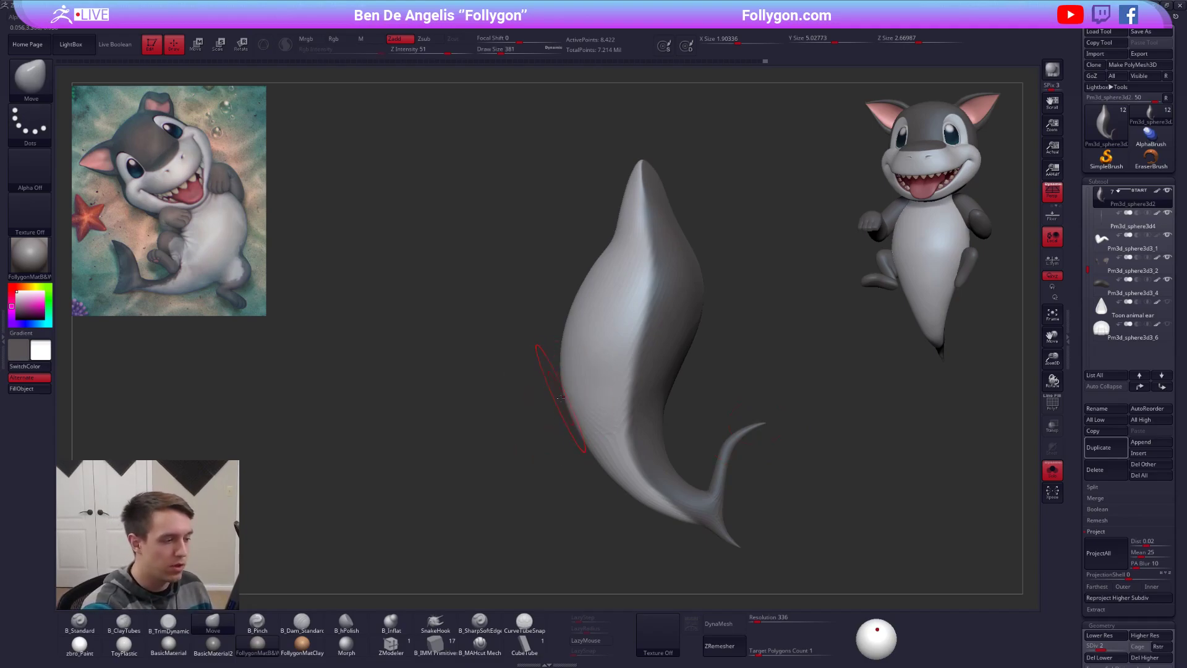
key("w")
mouse_move(713, 293)
left_mouse_down()
mouse_move(801, 283)
mouse_move(712, 293)
left_mouse_up()
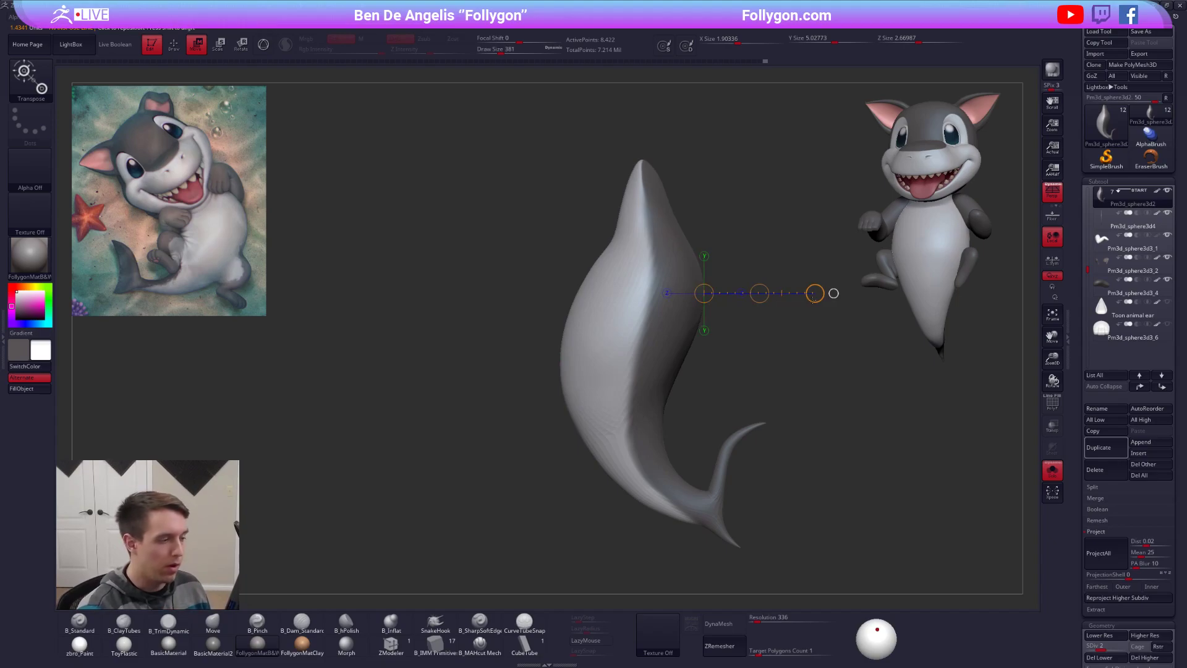
mouse_move(572, 416)
left_mouse_down()
mouse_move(808, 243)
mouse_move(730, 258)
left_mouse_up()
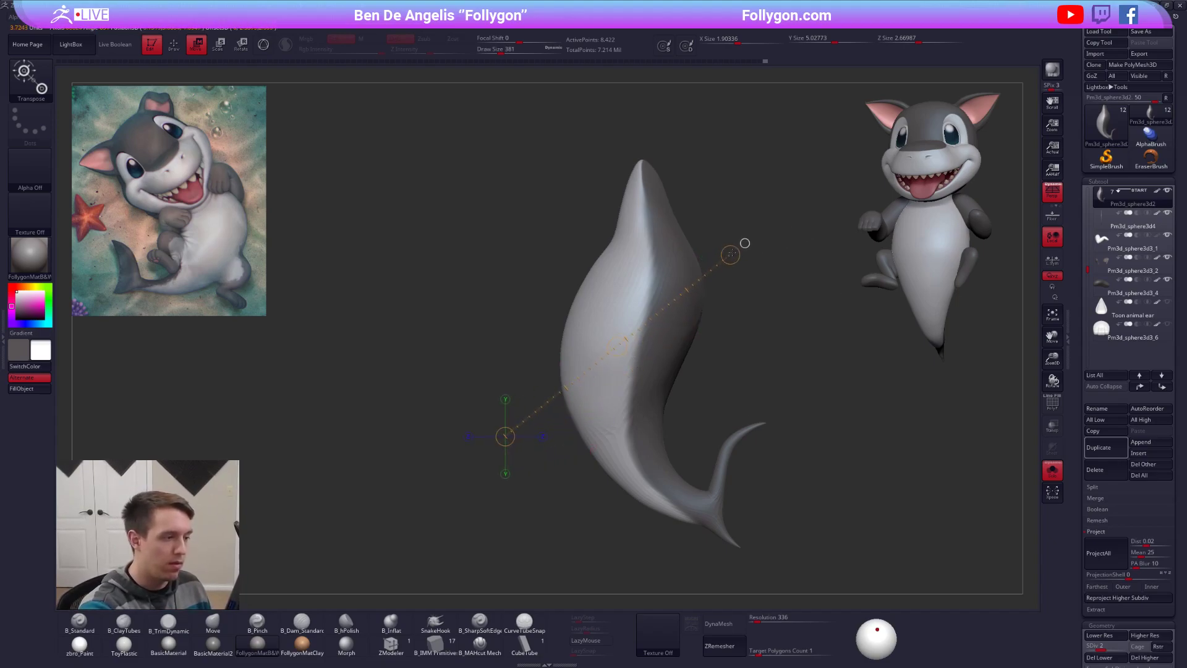
key("alt+s")
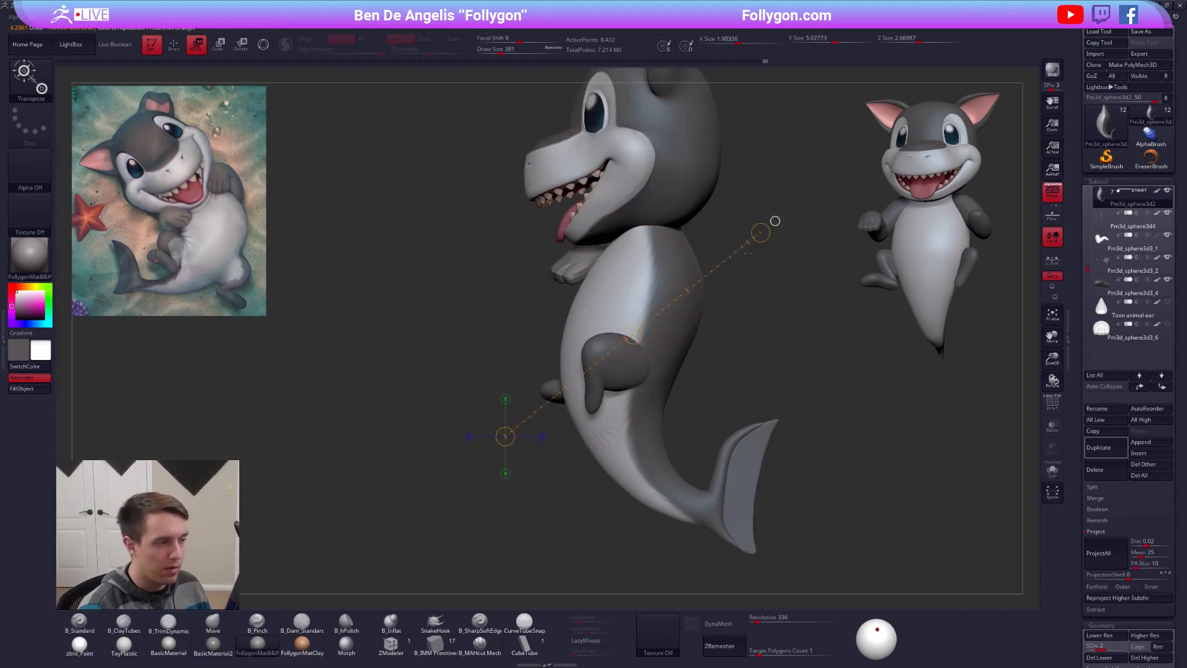
key("alt+s")
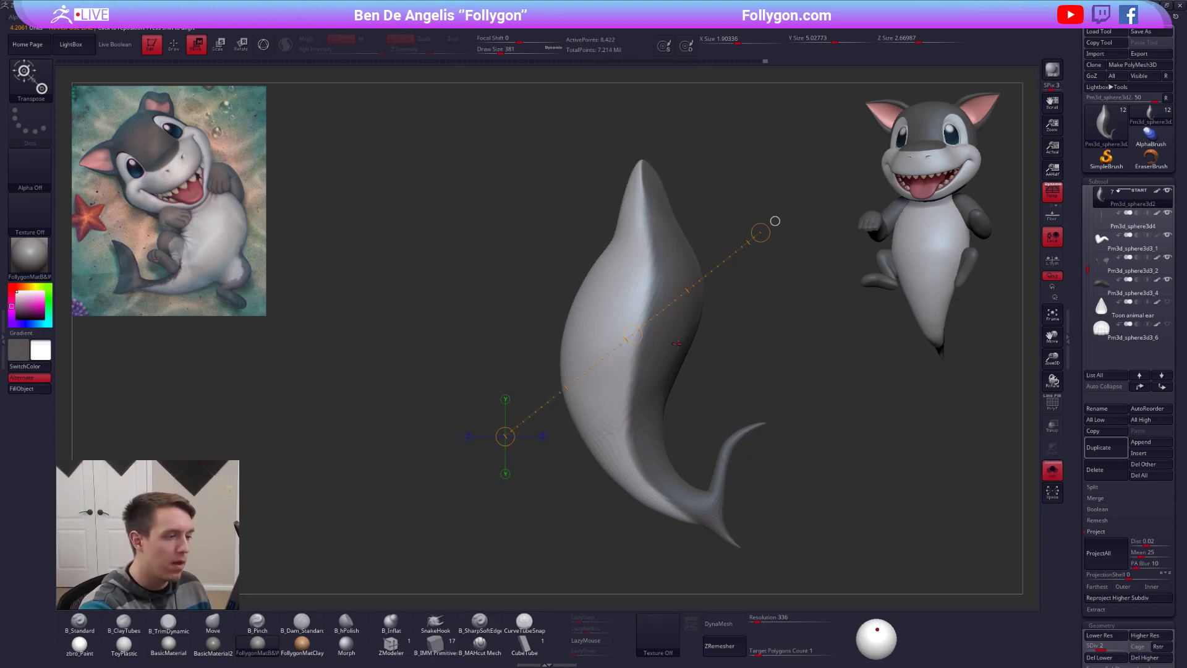
Step: Raise the body to subdivision level 4, resize the Move brush and check the back and belly contours
key("q")
key("space")
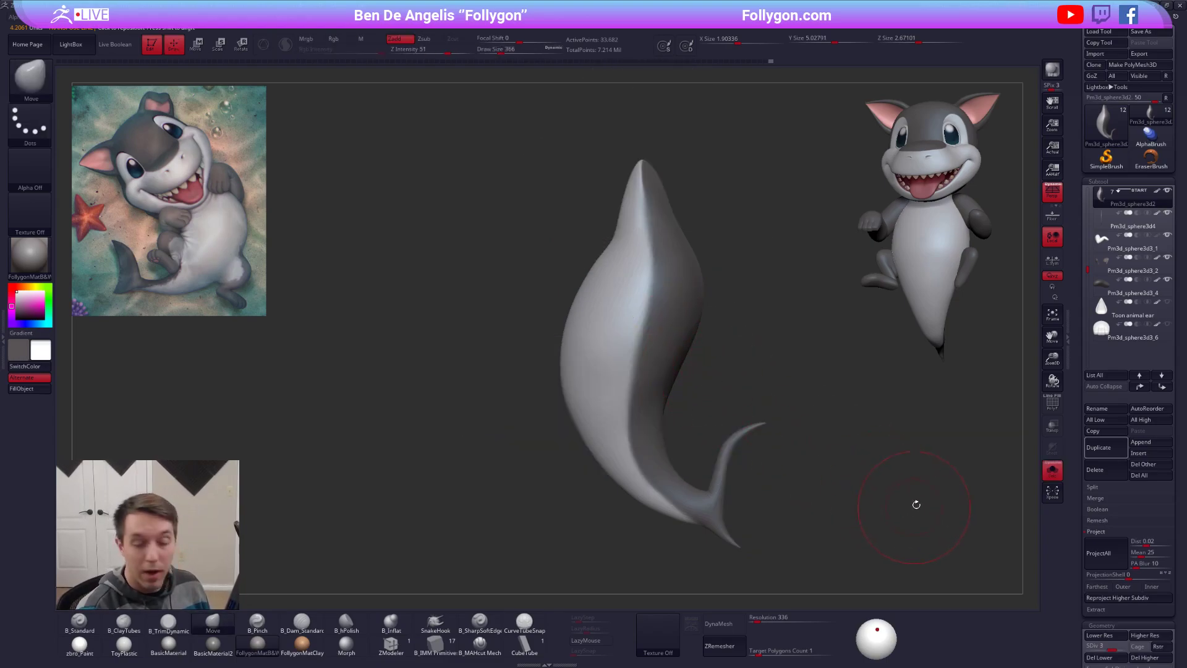
key("ctrl+d")
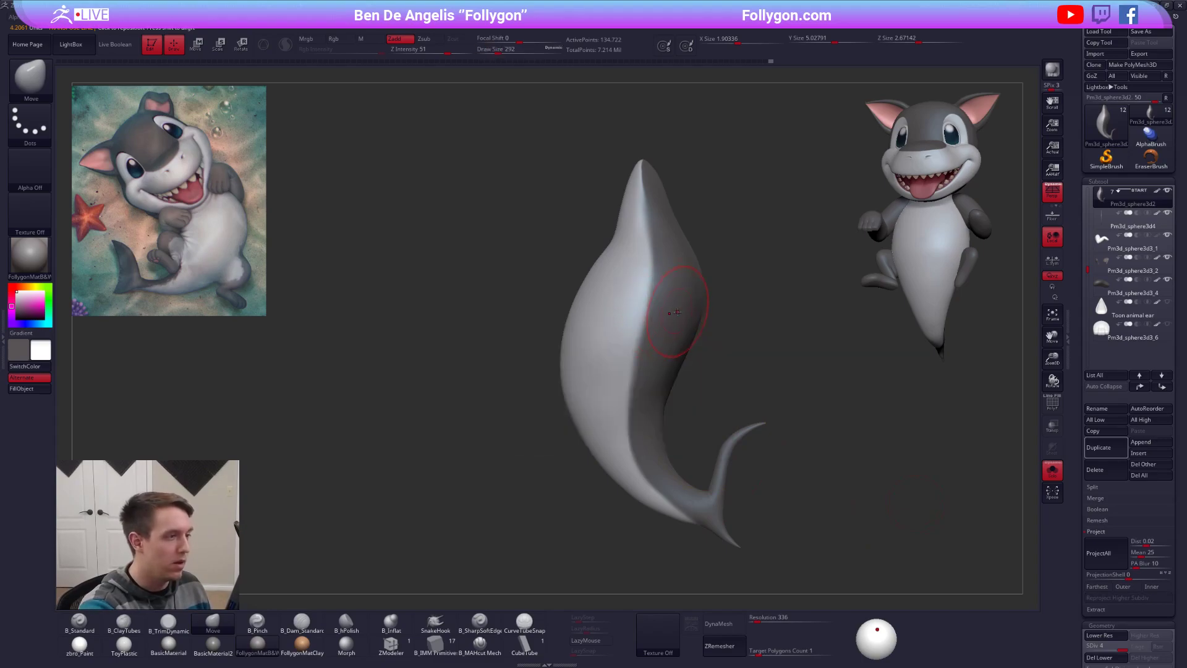
left_click_drag(661, 319, 644, 344)
key("space")
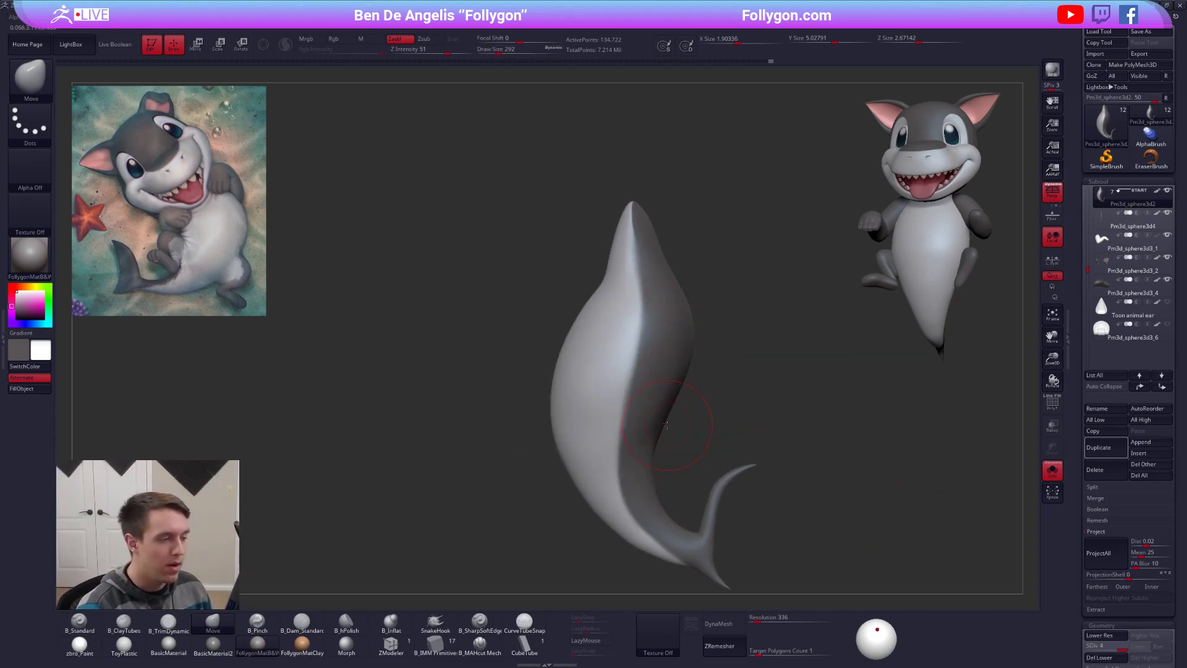
mouse_move(672, 336)
right_mouse_down()
mouse_move(700, 342)
mouse_move(645, 358)
right_mouse_up()
key("space")
left_click_drag(646, 356, 664, 357)
right_click_drag(663, 357, 649, 380, "alt")
Step: Select the bent arm, set the Move brush's draw size to 350 and isolate the arm
left_click(631, 347, "alt")
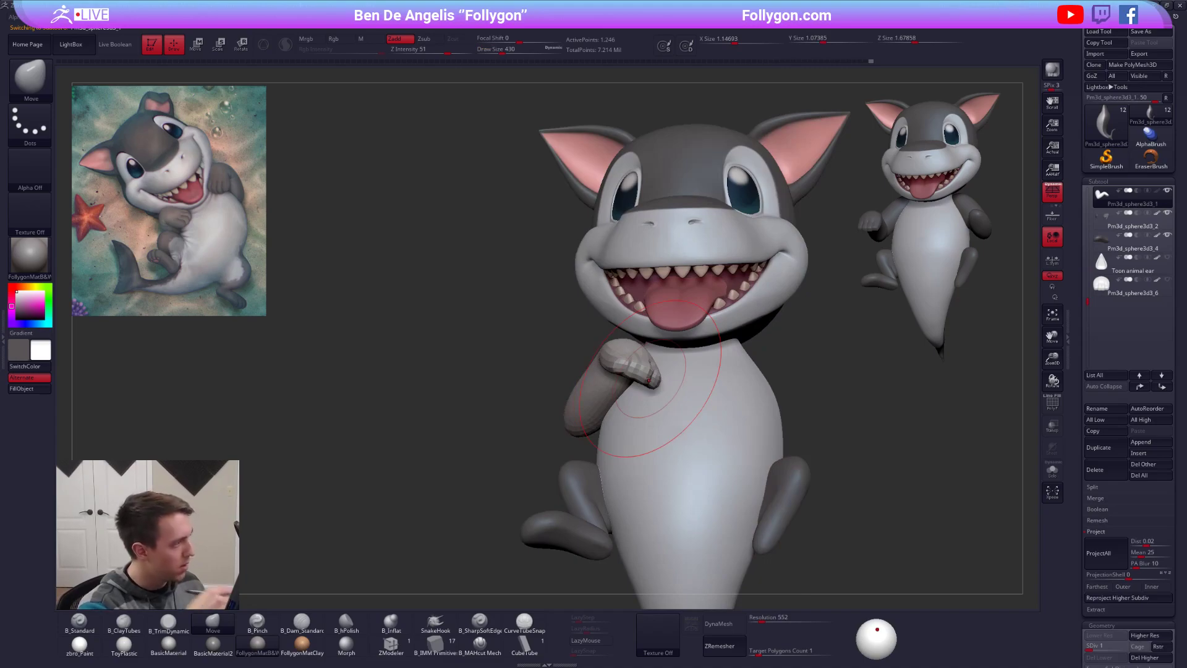
key("space")
left_click_drag(651, 371, 638, 371)
mouse_move(638, 371)
right_mouse_down()
mouse_move(628, 365)
mouse_move(623, 383)
mouse_move(710, 411)
mouse_move(660, 423)
mouse_move(660, 390)
mouse_move(665, 456)
mouse_move(654, 395)
mouse_move(631, 451)
right_mouse_up()
key("alt+shift+s")
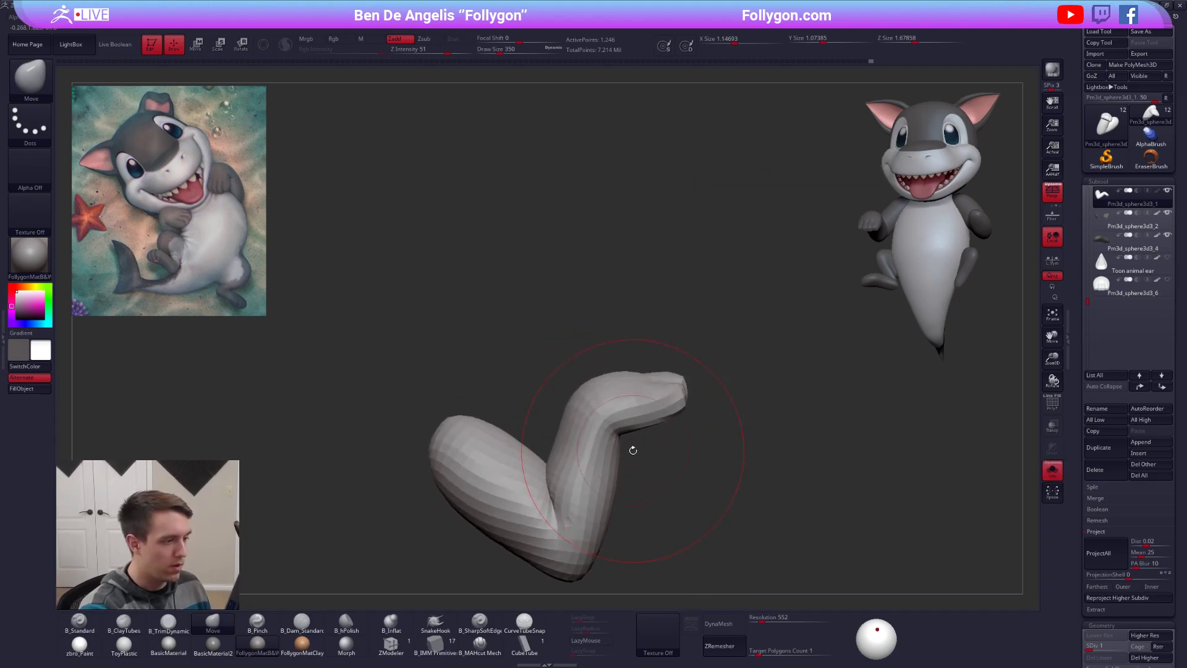
Step: Lasso-mask part of the arm, soften and invert the mask, and rotate the forearm and hand with a transpose Rotate line
key("ctrl")
left_click_drag(615, 341, 798, 402, "ctrl")
left_click(730, 397, "ctrl")
left_click(712, 397, "ctrl")
left_click(683, 399, "ctrl")
left_click(710, 411, "ctrl")
key("r")
right_click_drag(597, 405, 656, 421)
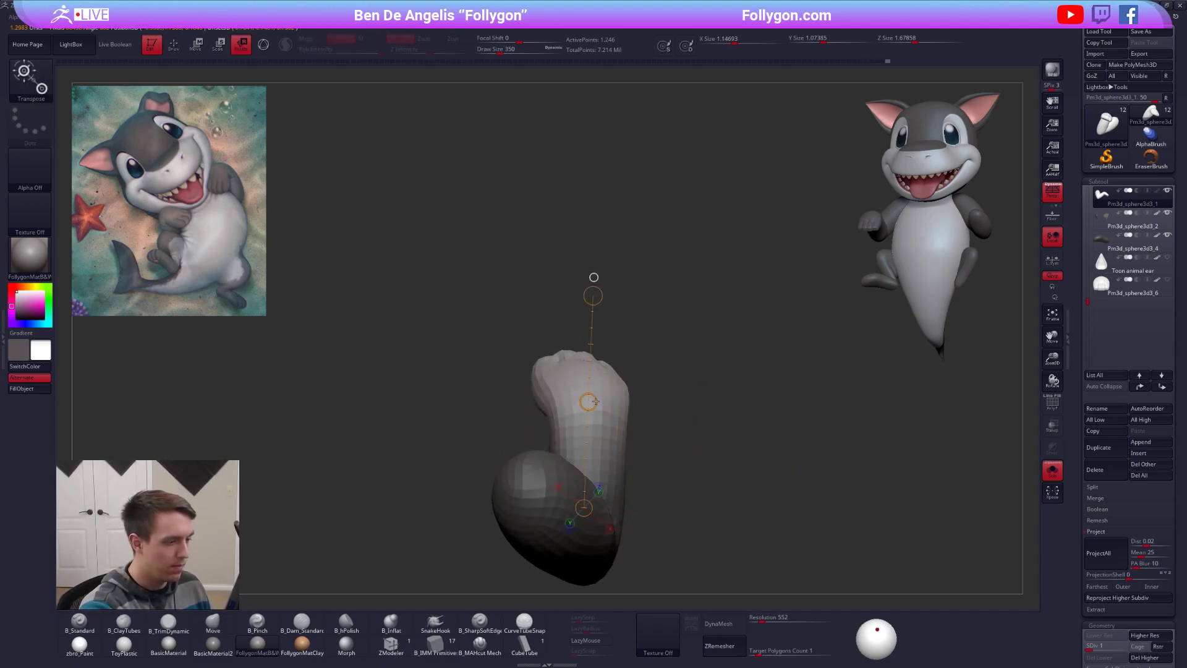
right_click_drag(605, 333, 636, 310)
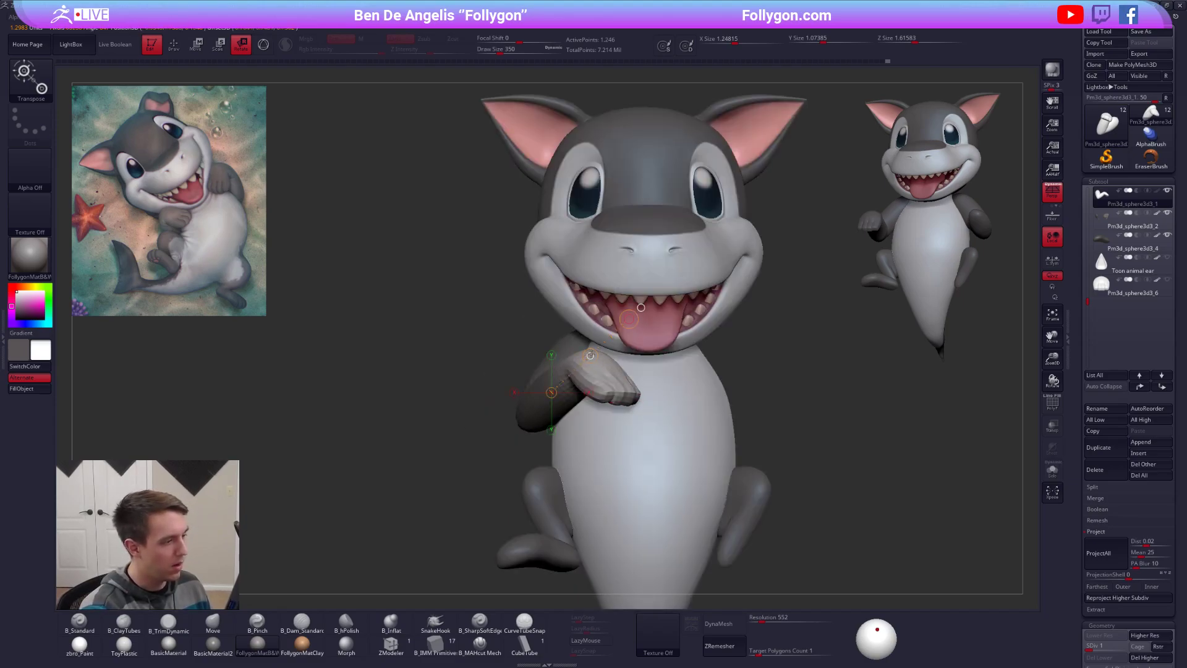
Step: Return to the Move brush, adjust the forearm and wrist, and check the pose across the full character
key("q")
right_click_drag(641, 308, 698, 358)
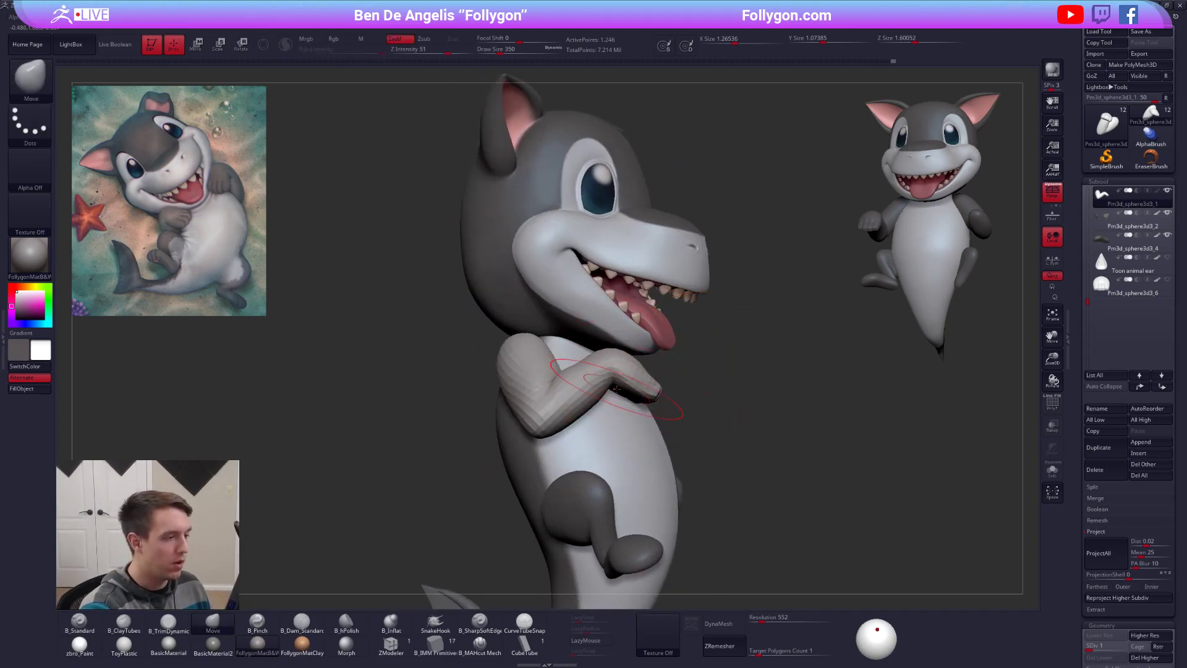
right_click_drag(628, 387, 559, 399)
right_click_drag(735, 429, 781, 446, "ctrl")
right_click_drag(781, 446, 739, 443, "alt")
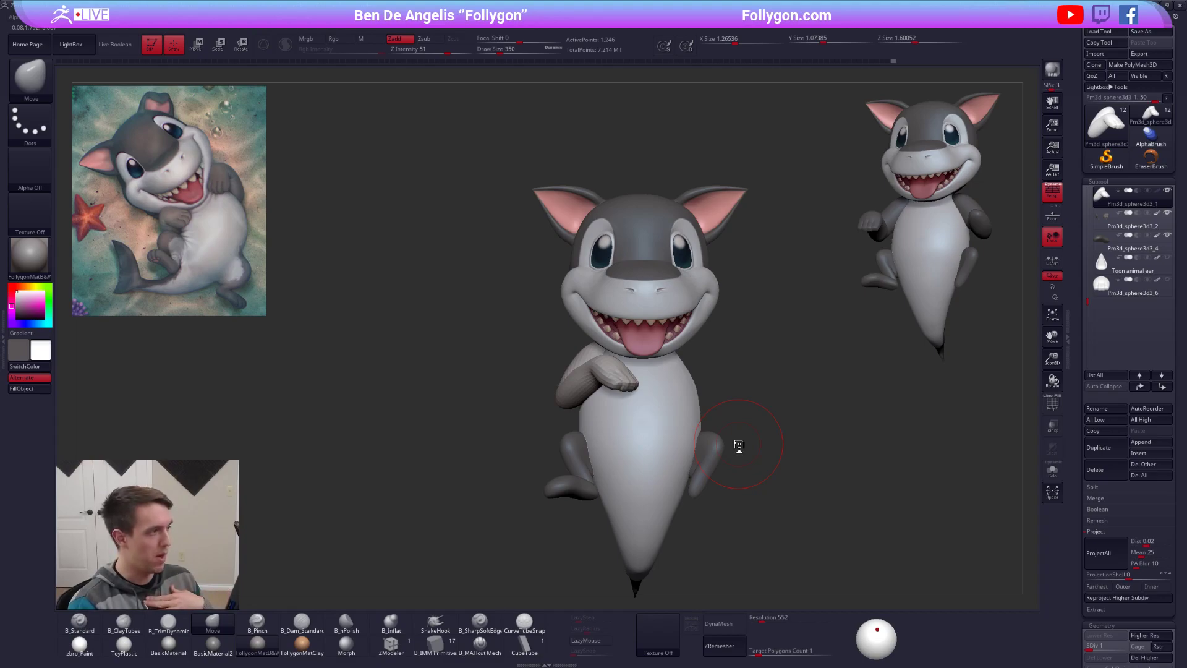
mouse_move(888, 539)
left_mouse_down()
mouse_move(931, 542)
mouse_move(917, 530)
left_mouse_up()
left_click_drag(719, 466, 654, 437)
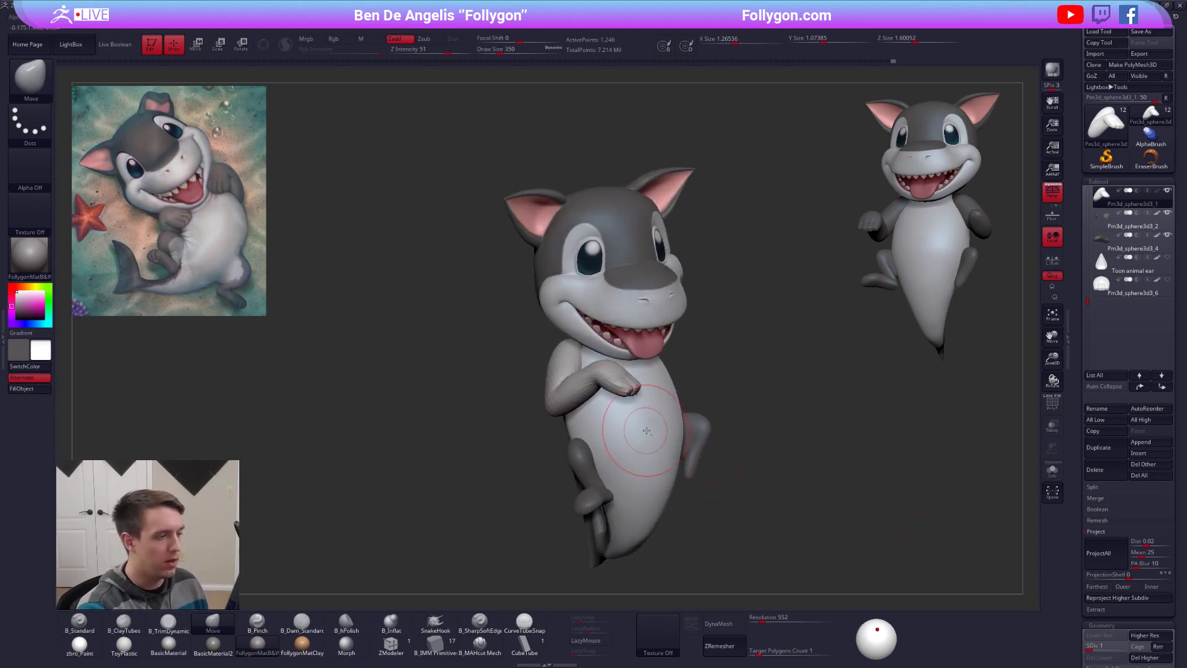
Step: Select and isolate the body, reshape its upper end and set the Move brush's draw size to 414
left_click(651, 434, "alt")
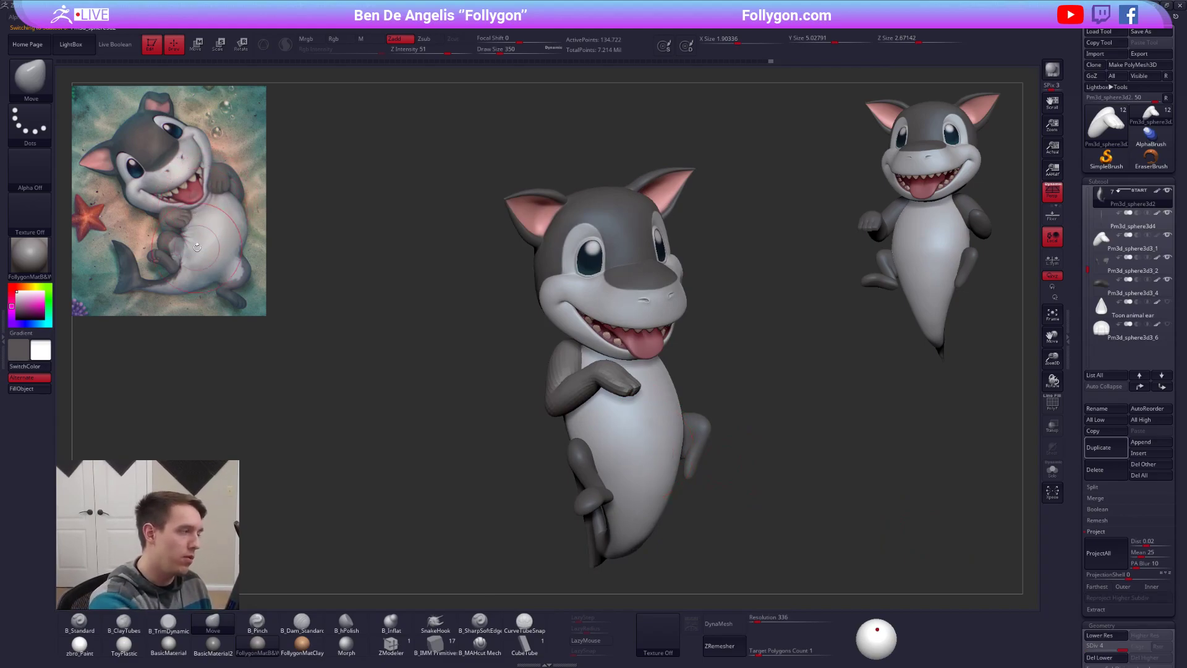
key("alt+shift+s")
key("space")
left_click_drag(662, 392, 653, 392)
mouse_move(755, 396)
left_mouse_down()
mouse_move(621, 385)
mouse_move(547, 416)
mouse_move(619, 425)
left_mouse_up()
key("space")
left_click_drag(635, 364, 637, 362)
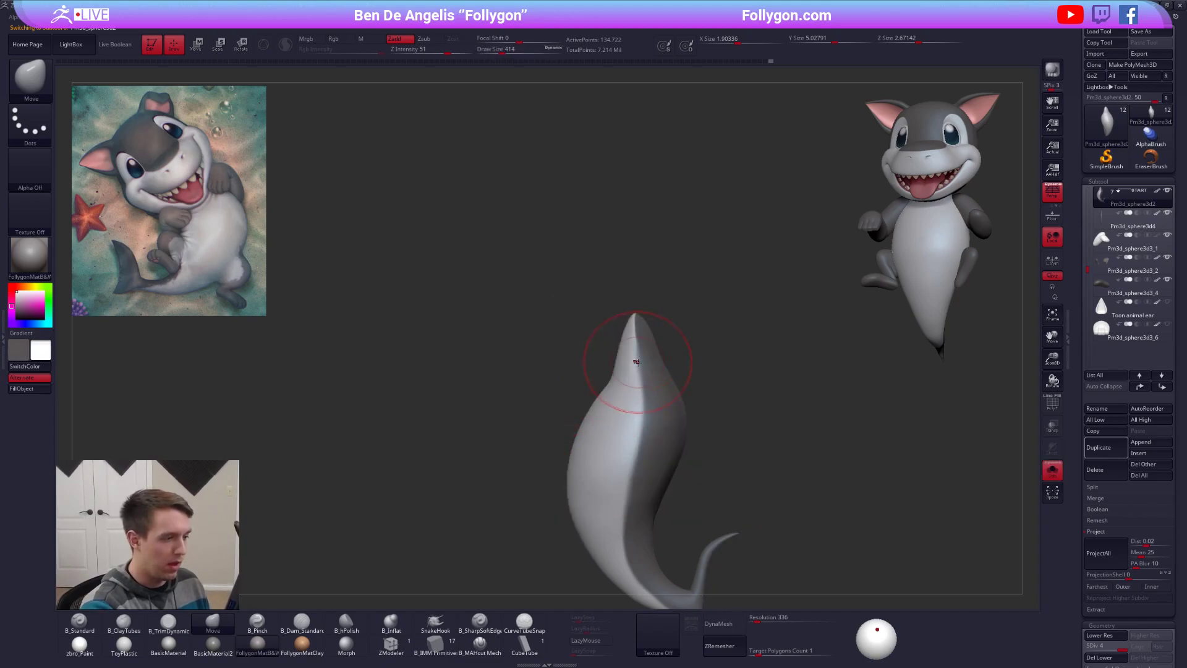
Step: Lasso-mask the upper body, lower it to subdivision level 1, and blur and invert the mask
key("ctrl")
left_click_drag(582, 485, 485, 433, "ctrl")
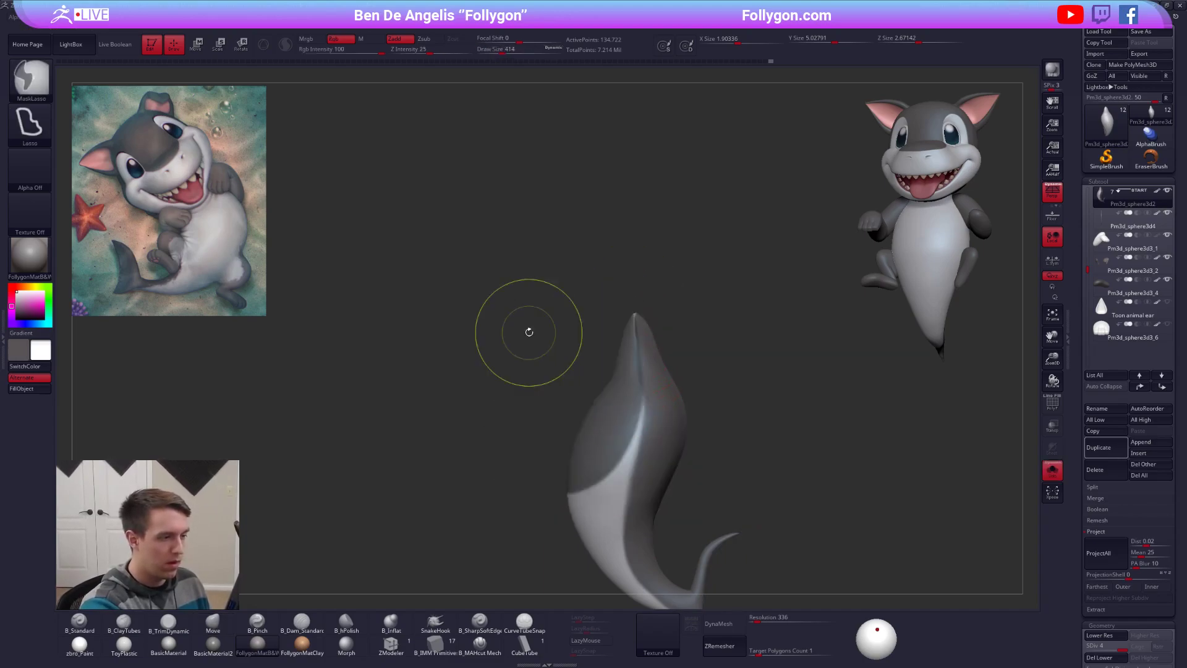
key("shift+d")
key("shift+d")
key("shift+d")
left_click(618, 405, "ctrl")
left_click(617, 405, "ctrl")
left_click(679, 366, "ctrl")
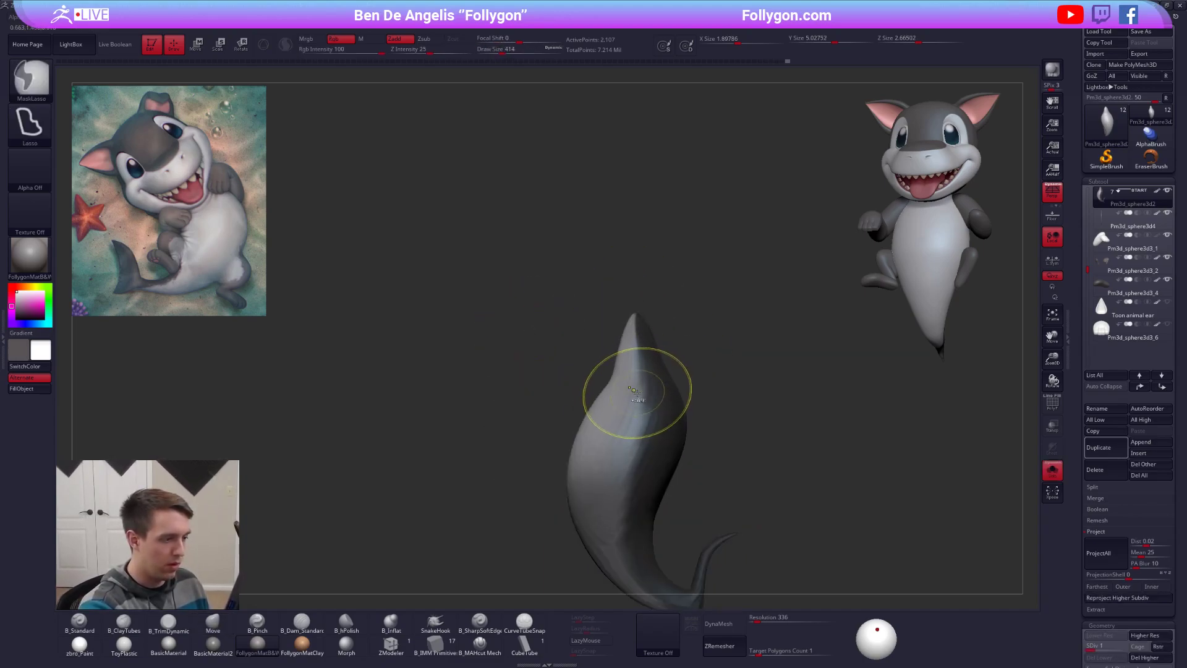
Step: Reshape and smooth the chest below the head with the full character shown, using draw sizes 556 and 537
key("space")
left_click_drag(591, 390, 608, 390)
key("alt+s")
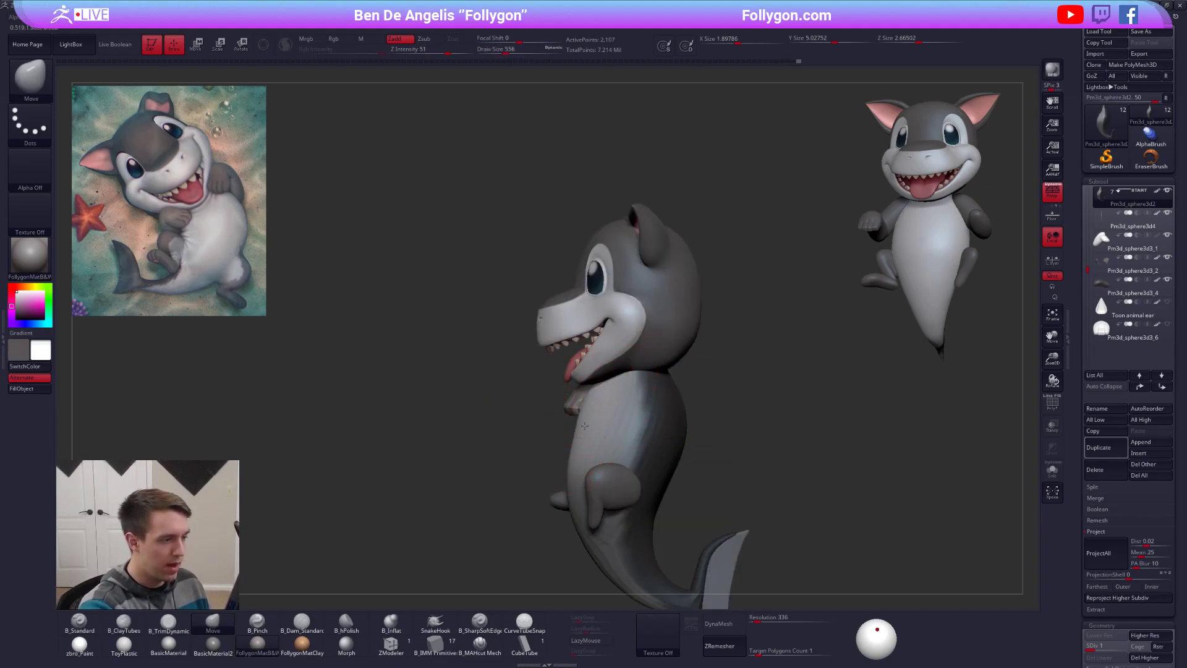
left_click_drag(583, 434, 576, 446, "shift")
key("space")
left_click_drag(618, 393, 600, 391)
key("space")
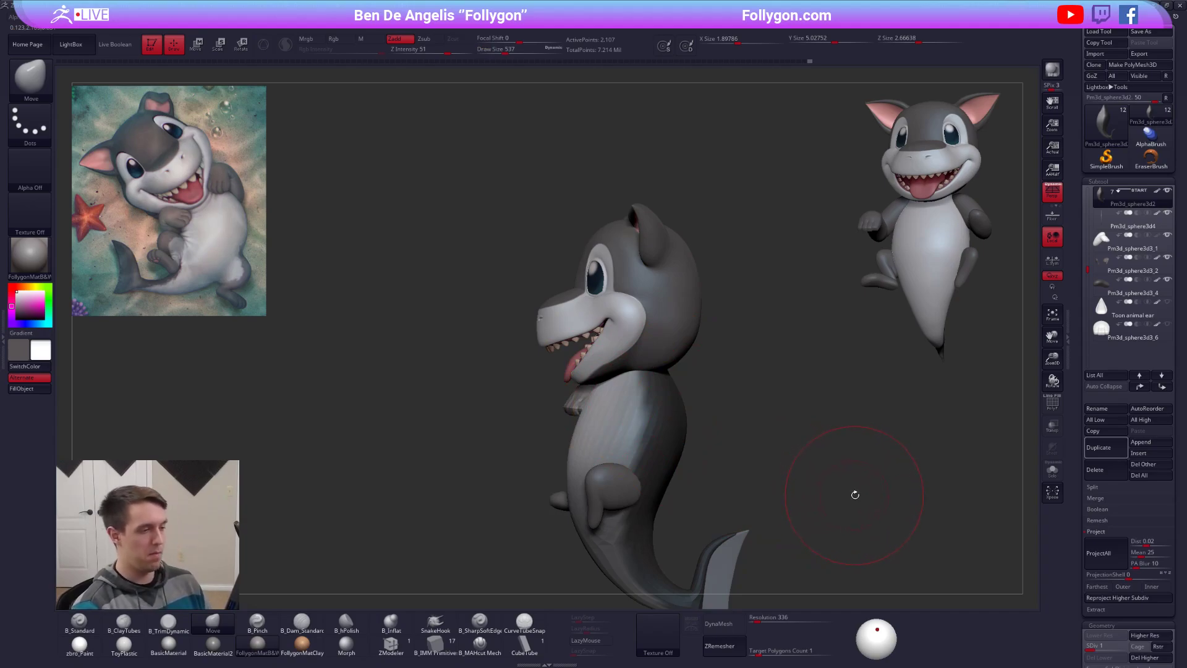
Step: Refine the isolated chest contour at draw sizes 447 and 335, show the whole character and raise the body's subdivision level
key("space")
left_click_drag(710, 370, 700, 367)
key("alt+shift+s")
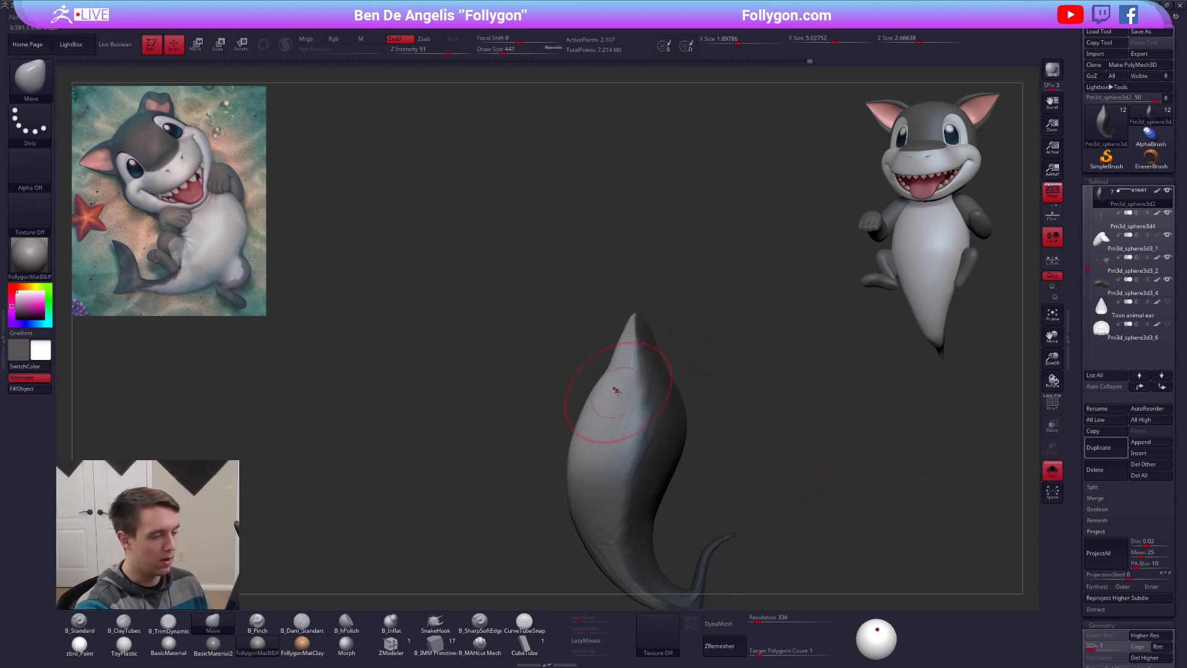
left_click_drag(564, 381, 545, 384, "shift")
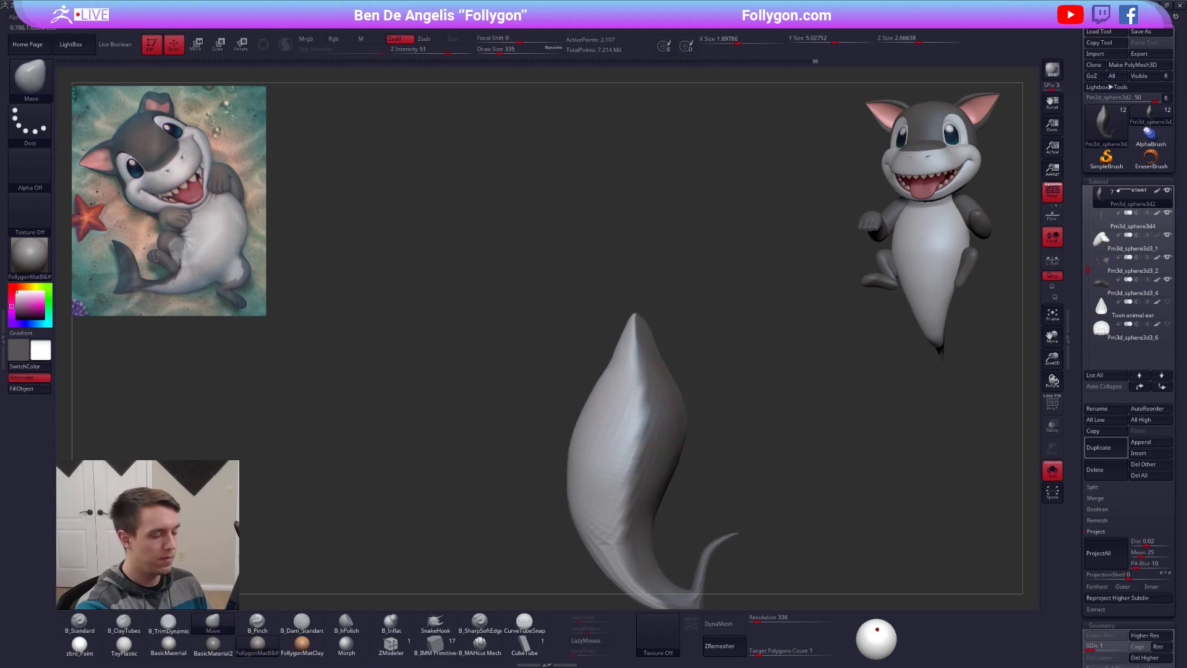
key("alt+shift+s")
right_click_drag(650, 414, 687, 397, "alt")
key("d")
key("d")
key("d")
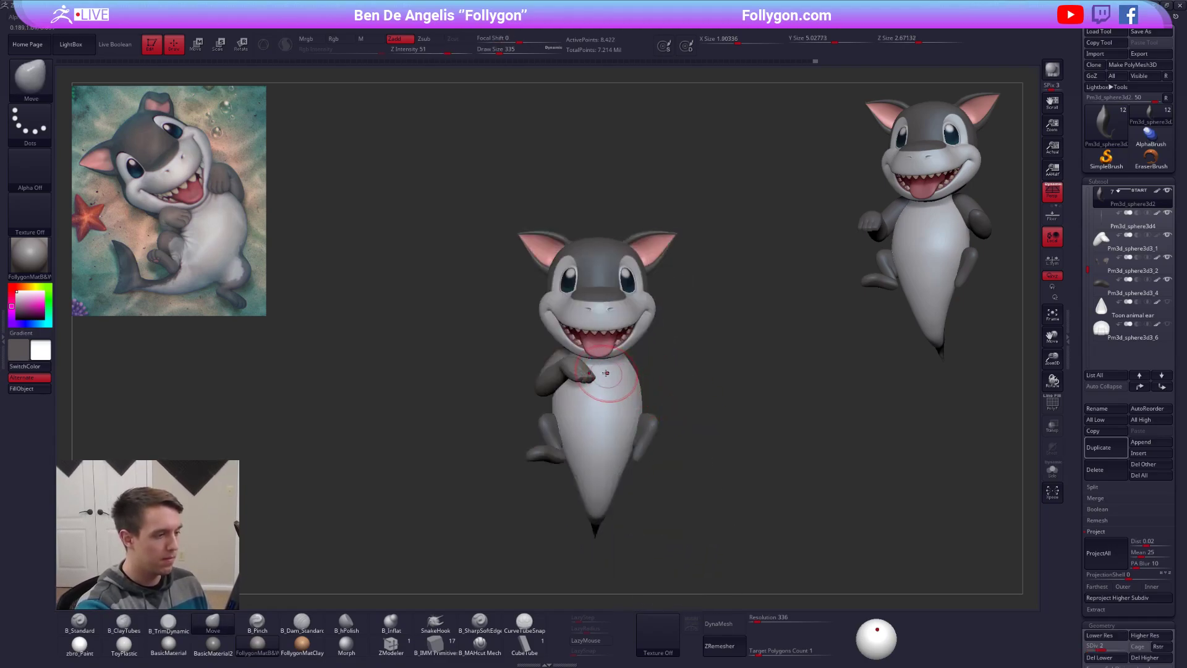
Step: Select the bent arm, adjust its shape against the chest with the Move brush and raise it to subdivision level 5
mouse_move(597, 368)
right_mouse_down()
mouse_move(657, 387)
mouse_move(652, 401)
right_mouse_up()
left_click(642, 388, "alt")
key("space")
mouse_move(651, 426)
left_mouse_down()
mouse_move(664, 427)
mouse_move(663, 385)
left_mouse_up()
key("space")
right_click_drag(664, 386, 632, 390)
key("space")
left_click_drag(681, 396, 674, 396)
key("d")
key("d")
key("d")
key("d")
right_click_drag(703, 468, 662, 436, "alt")
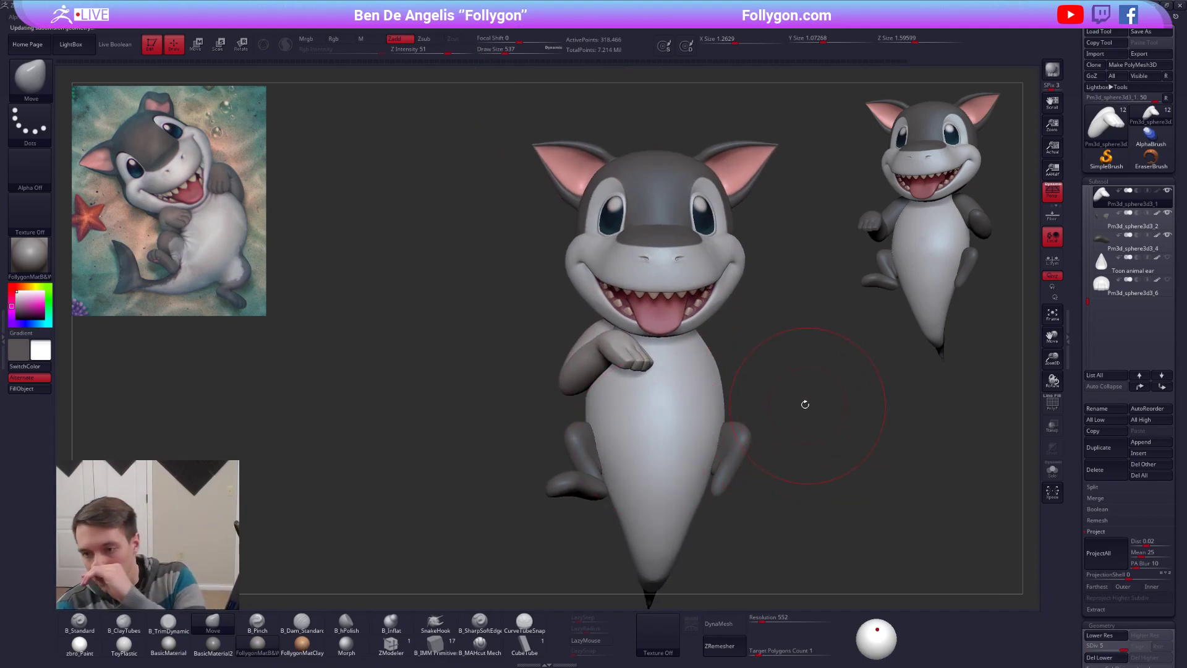
Step: Isolate the arm and lower it to subdivision level 2
key("space")
left_click_drag(774, 325, 769, 325)
key("ctrl+shift+space")
right_click_drag(680, 331, 755, 323)
right_click_drag(696, 365, 712, 404, "alt")
key("alt+s")
key("shift+d")
key("shift+d")
key("shift+d")
Step: Reshape and smooth the upper arm and elbow with the Move brush at draw sizes 181 and 239, and restore the full character
key("space")
left_click_drag(595, 359, 590, 340)
key("space")
right_click_drag(598, 344, 621, 418, "alt")
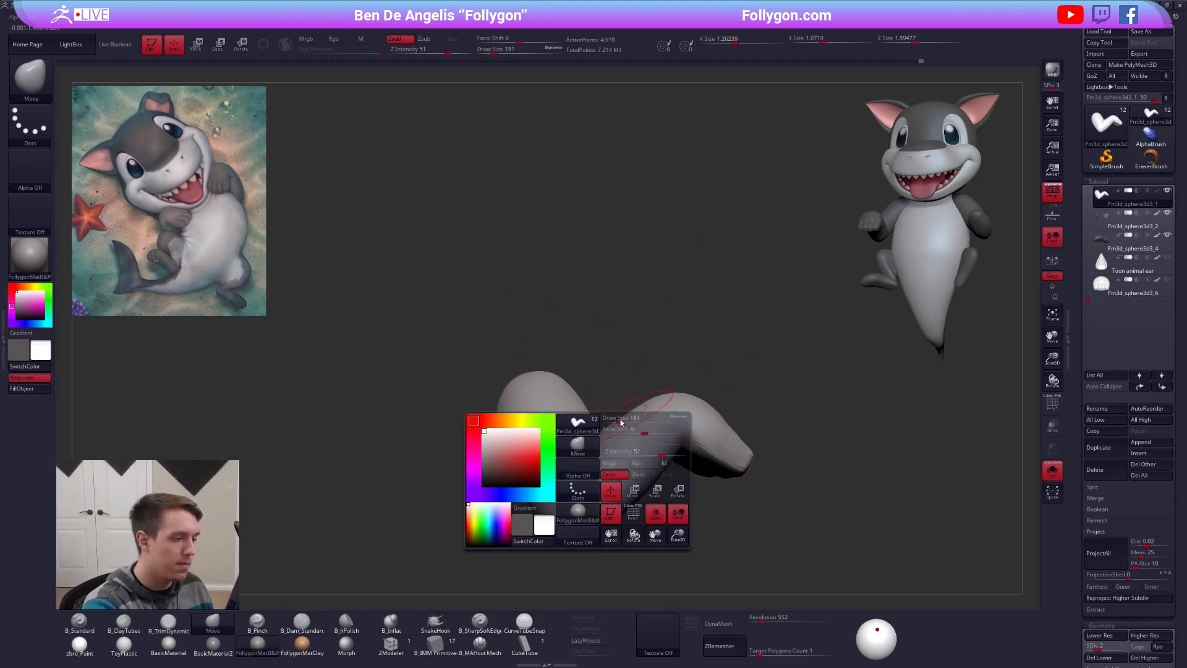
mouse_move(650, 456)
right_mouse_down()
mouse_move(606, 481)
mouse_move(583, 456)
mouse_move(610, 445)
mouse_move(562, 431)
right_mouse_up()
key("shift+s")
key("shift+s")
left_click_drag(563, 372, 569, 371, "shift")
right_click_drag(569, 371, 569, 393)
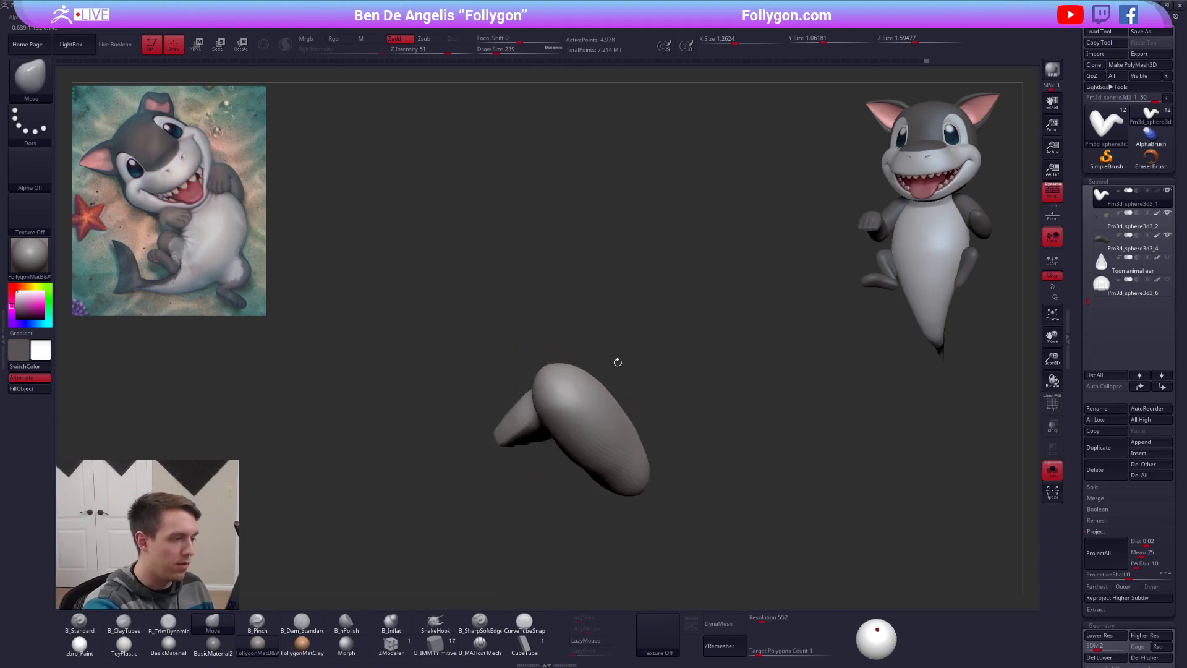
key("shift+s")
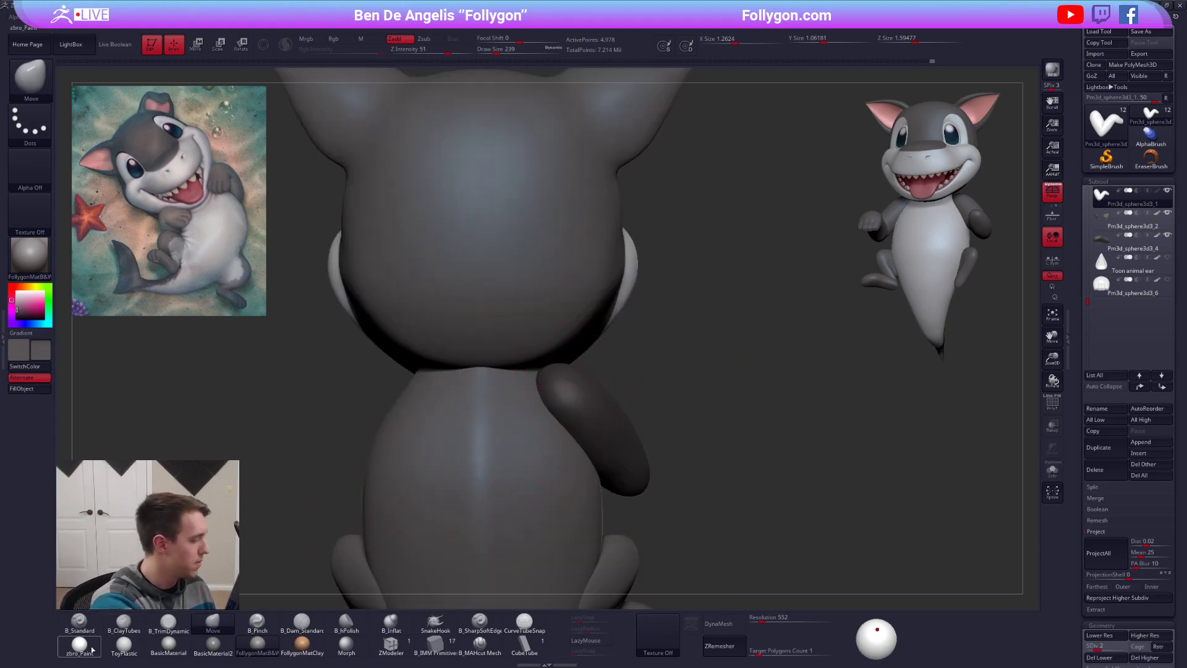
Step: Fill the arm with the zbro_Paint material and the current dark grey colour
left_click(91, 648)
left_click(311, 41)
left_click(35, 389)
Step: Isolate the arm at subdivision level 1, lasso-mask part of it and blur the mask
mouse_move(773, 427)
right_mouse_down()
mouse_move(643, 433)
mouse_move(650, 457)
right_mouse_up()
key("space")
left_click_drag(691, 438, 695, 438)
mouse_move(695, 438)
right_mouse_down()
mouse_move(631, 433)
mouse_move(625, 414)
right_mouse_up()
key("alt+s")
mouse_move(642, 375)
left_mouse_down("ctrl")
mouse_move(542, 433)
mouse_move(692, 408)
mouse_move(684, 394)
left_mouse_up("ctrl")
key("shift+d")
left_click(666, 446, "ctrl")
left_click(672, 451, "ctrl")
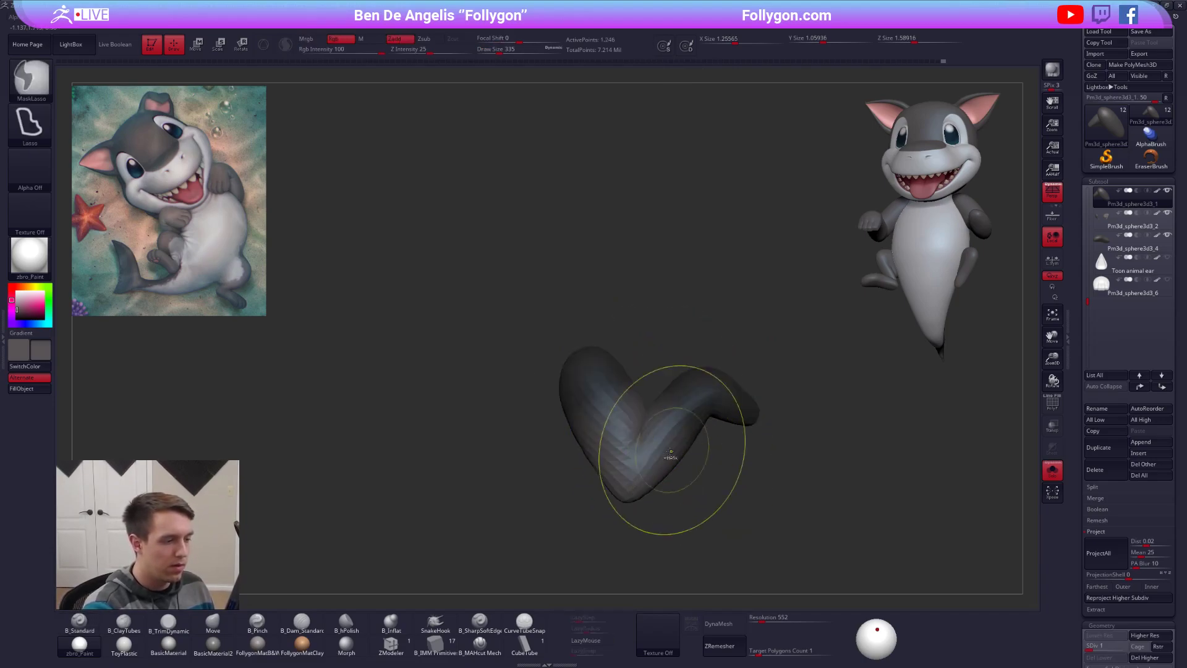
Step: Reshape the elbow and forearm with the Move brush, smooth them and set the draw size to 430
key("space")
left_click_drag(670, 449, 685, 449)
key("b")
key("m")
key("v")
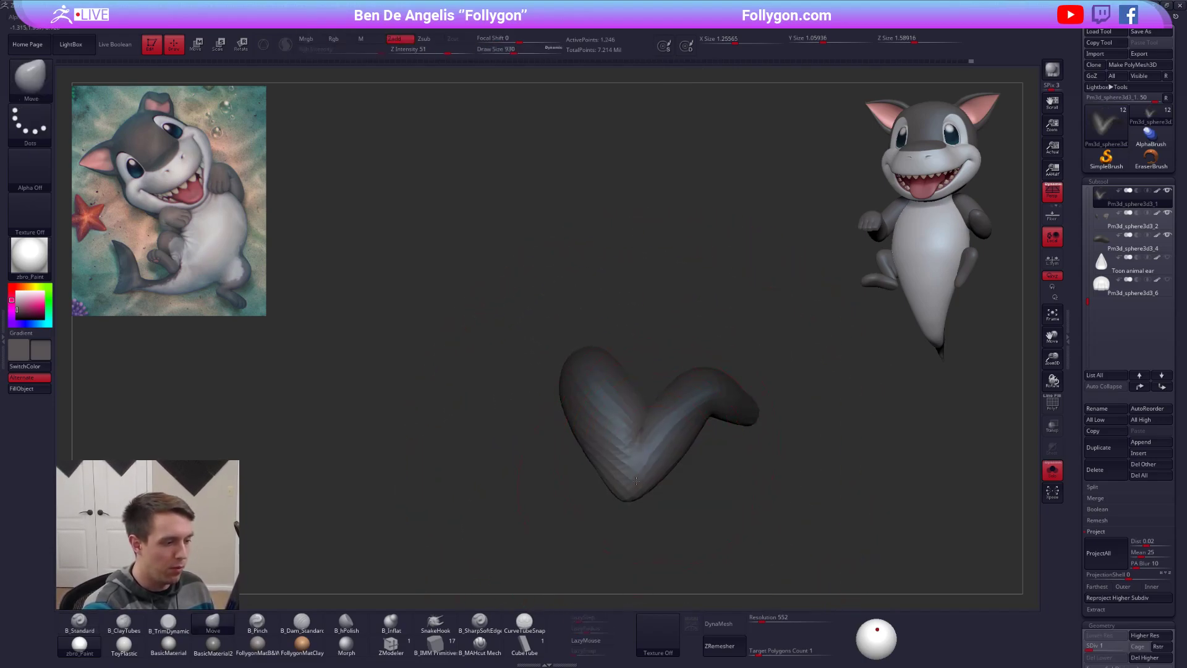
key("space")
key("space")
key("shift")
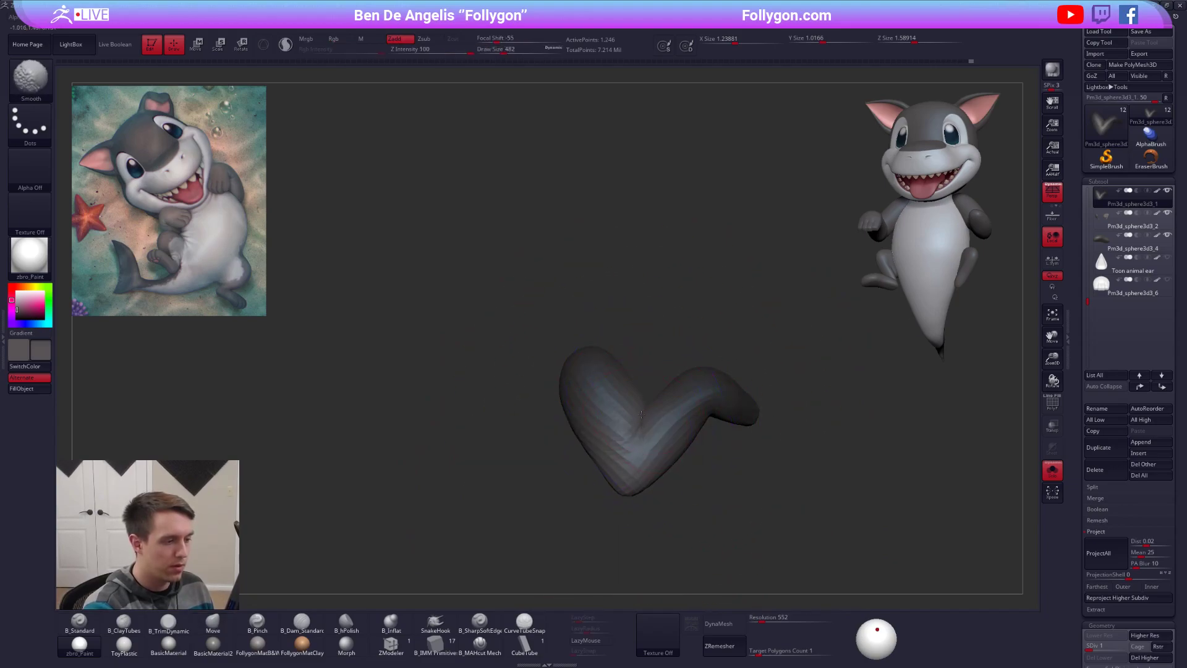
mouse_move(635, 444)
right_mouse_down()
mouse_move(665, 462)
mouse_move(627, 443)
mouse_move(626, 472)
mouse_move(708, 423)
mouse_move(623, 441)
right_mouse_up()
key("space")
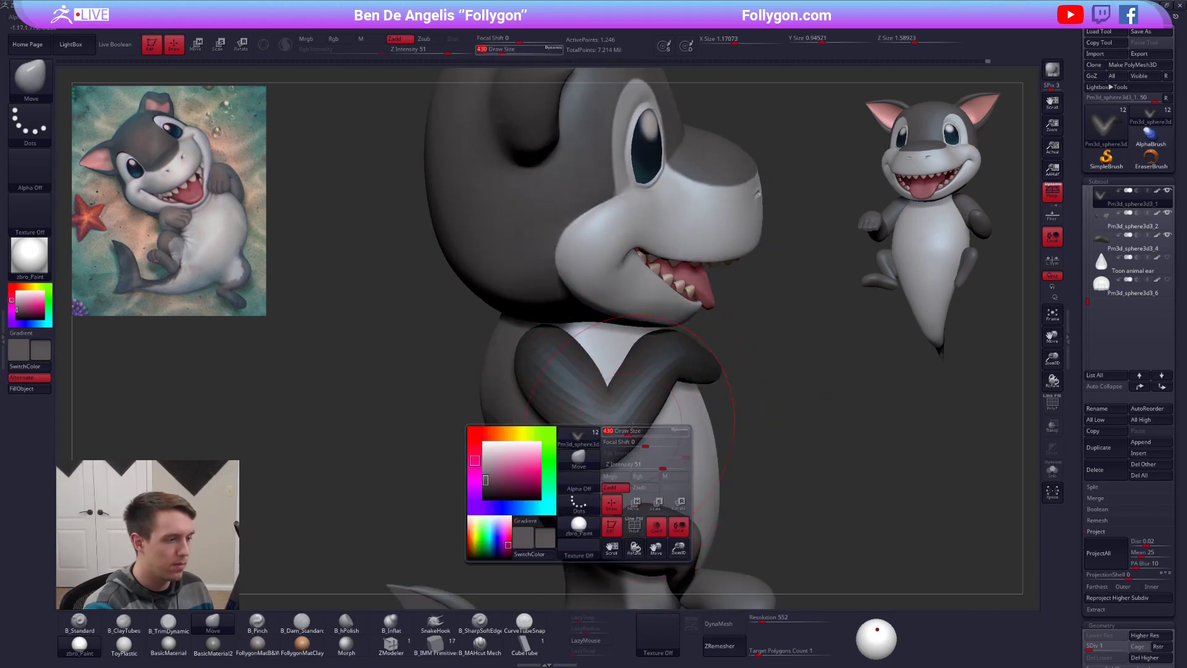
Step: Lasso-mask the forearm, shift the arm sections with transpose Move lines and return to the Move brush
mouse_move(595, 362)
left_mouse_down("ctrl")
mouse_move(482, 473)
mouse_move(816, 365)
mouse_move(804, 346)
left_mouse_up("ctrl")
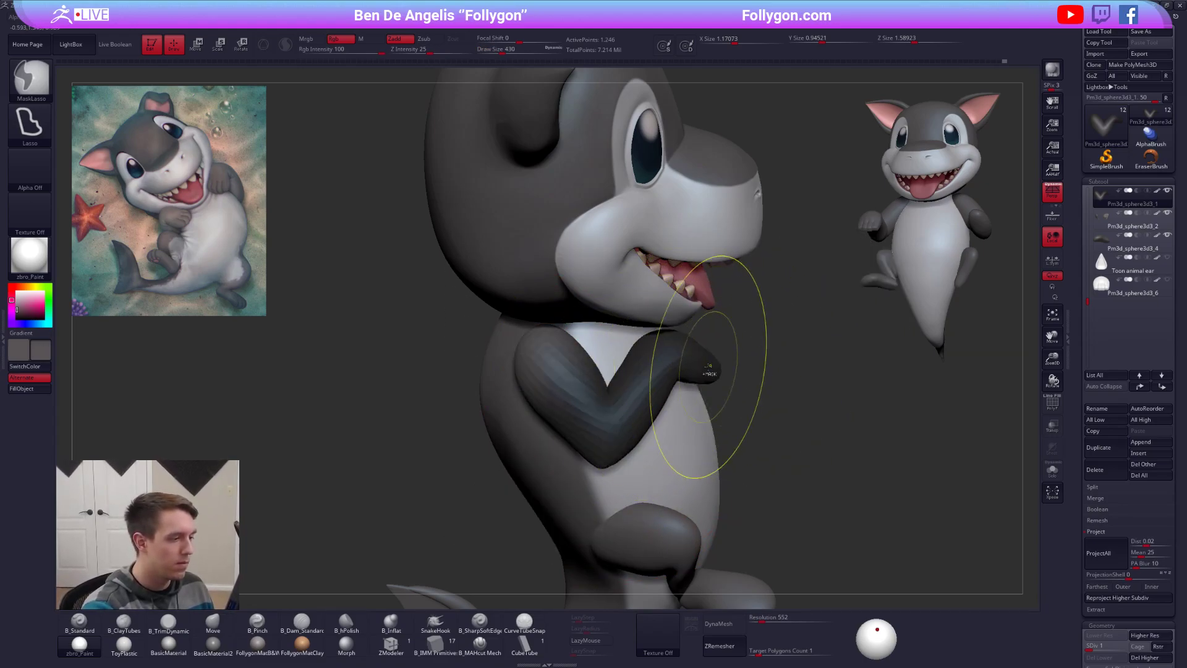
key("w")
left_click_drag(617, 419, 706, 263)
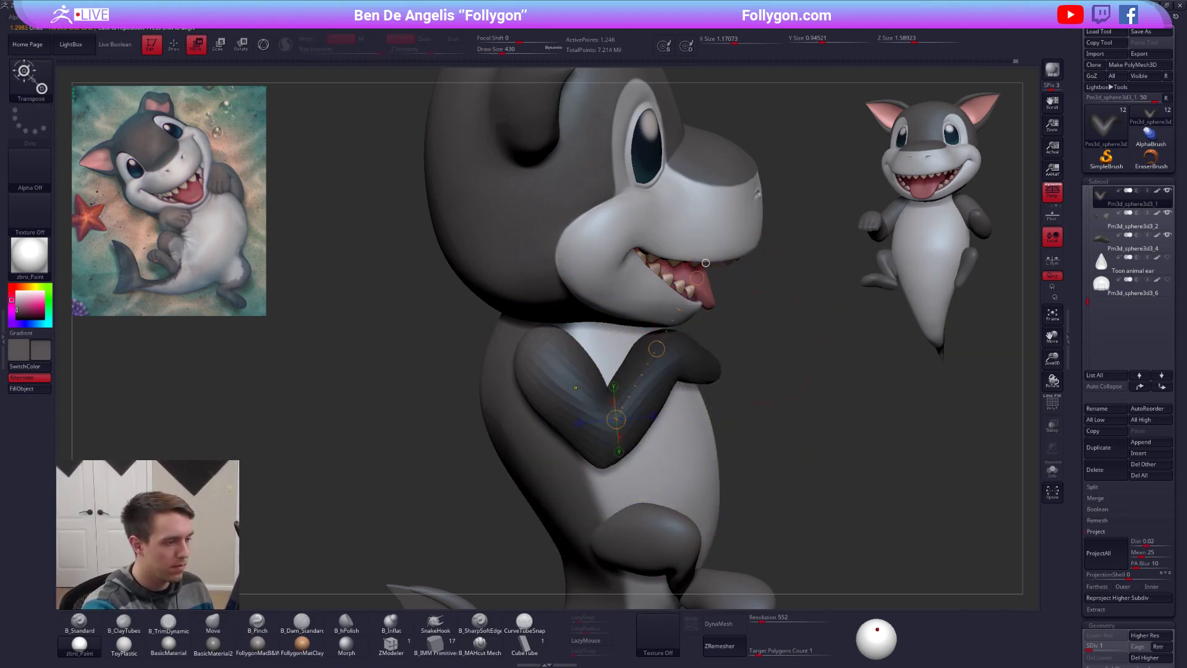
left_click(490, 420, "ctrl")
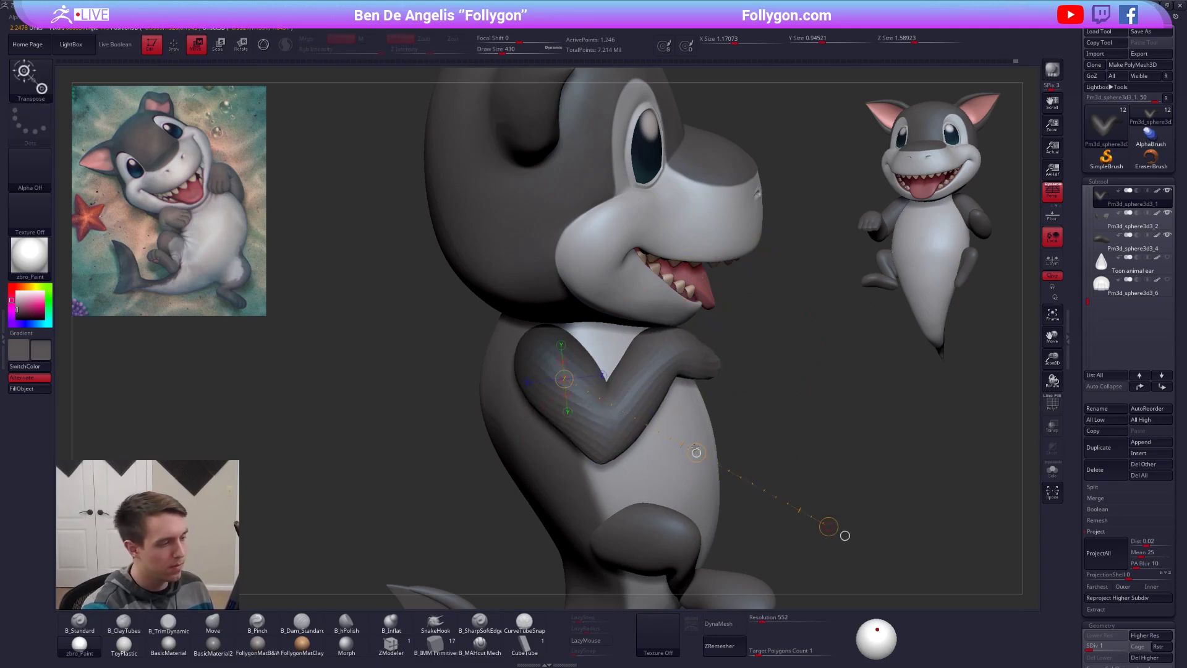
key("q")
left_click_drag(846, 535, 680, 377)
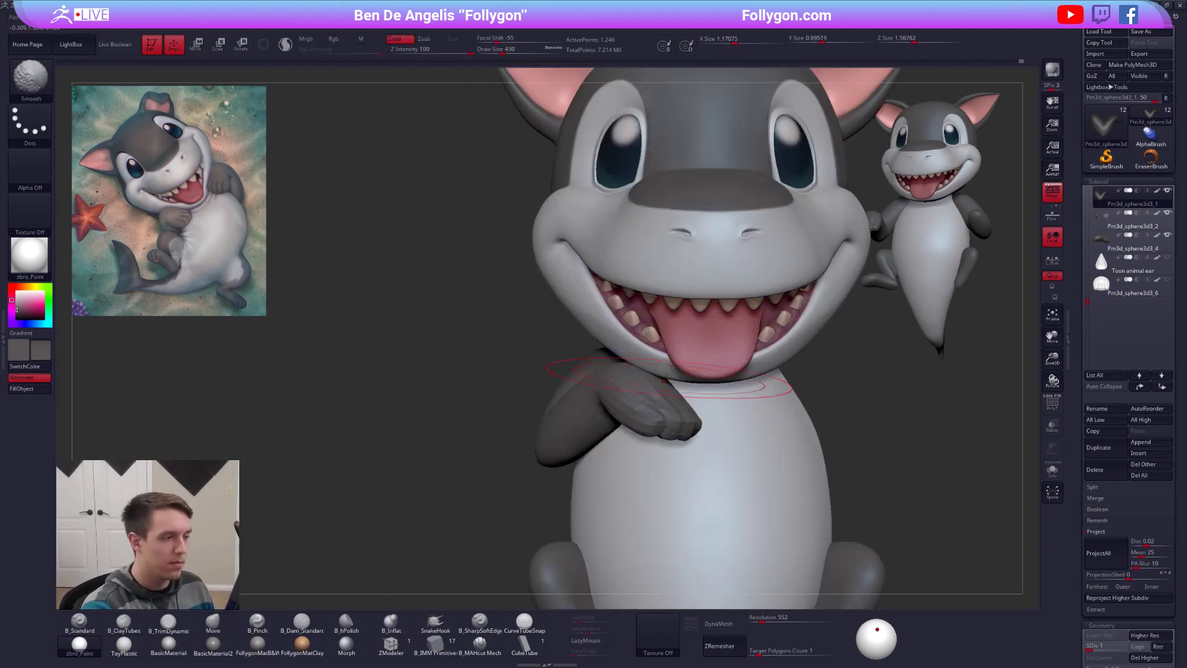
Step: Isolate the arm and rotate the forearm and hand about the elbow with a transpose Rotate line
mouse_move(522, 513)
left_mouse_down()
mouse_move(532, 455)
mouse_move(581, 461)
mouse_move(552, 508)
mouse_move(534, 506)
mouse_move(577, 470)
mouse_move(585, 442)
mouse_move(574, 421)
mouse_move(560, 427)
mouse_move(570, 430)
left_mouse_up()
key("alt+s")
key("w")
key("q")
right_click_drag(571, 430, 579, 456)
key("r")
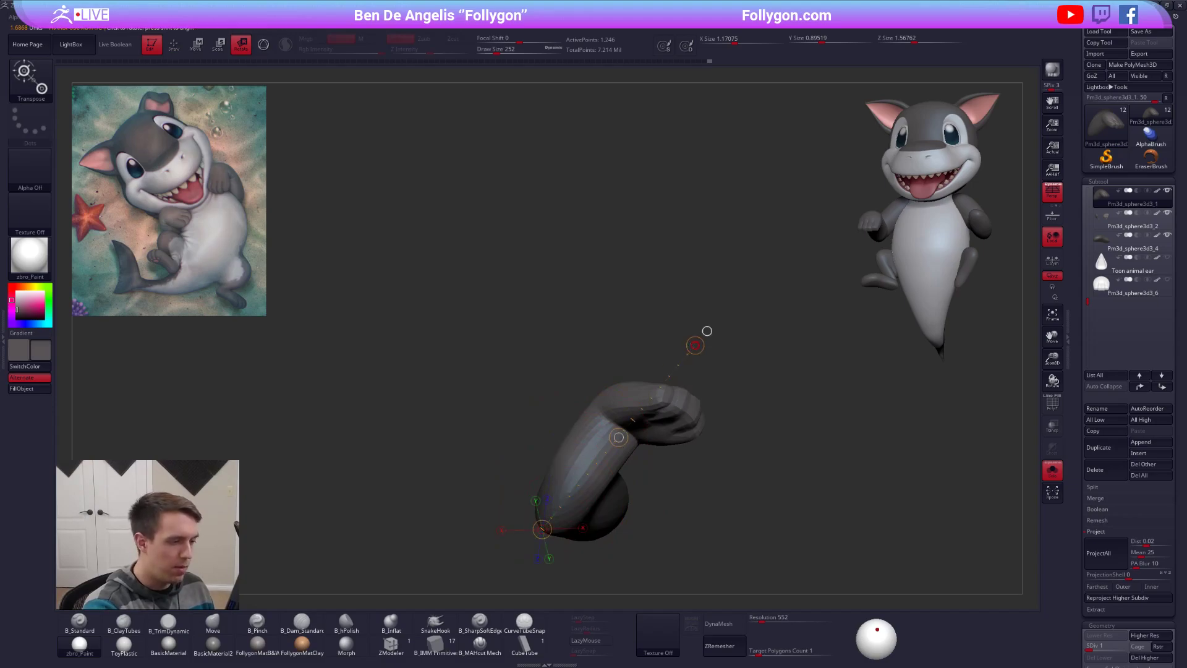
key("alt+s")
left_click_drag(668, 329, 667, 330)
key("q")
Step: Raise the isolated arm to subdivision level 2 and adjust its bend with the Move brush
mouse_move(666, 444)
right_mouse_down()
mouse_move(637, 504)
mouse_move(650, 507)
right_mouse_up()
key("alt+s")
right_click_drag(544, 431, 601, 412)
key("ctrl+d")
mouse_move(597, 482)
right_mouse_down()
mouse_move(625, 467)
mouse_move(601, 446)
right_mouse_up()
key("b")
key("m")
key("v")
left_click_drag(594, 442, 597, 447)
mouse_move(585, 504)
right_mouse_down()
mouse_move(607, 522)
mouse_move(604, 414)
mouse_move(609, 427)
mouse_move(610, 442)
mouse_move(590, 350)
mouse_move(609, 389)
mouse_move(633, 403)
mouse_move(637, 473)
mouse_move(587, 517)
right_mouse_up()
Step: Build up the arm's form with the ClayTubes brush, alternating with the Move brush
key("b")
key("c")
key("t")
key("b")
key("m")
key("v")
key("b")
key("c")
key("t")
key("b")
key("m")
key("v")
Step: Refine the upper arm and elbow contours with the Move brush at draw sizes 239 and 160
key("space")
left_click(670, 436)
key("space")
left_click(632, 465)
right_click_drag(632, 465, 626, 417)
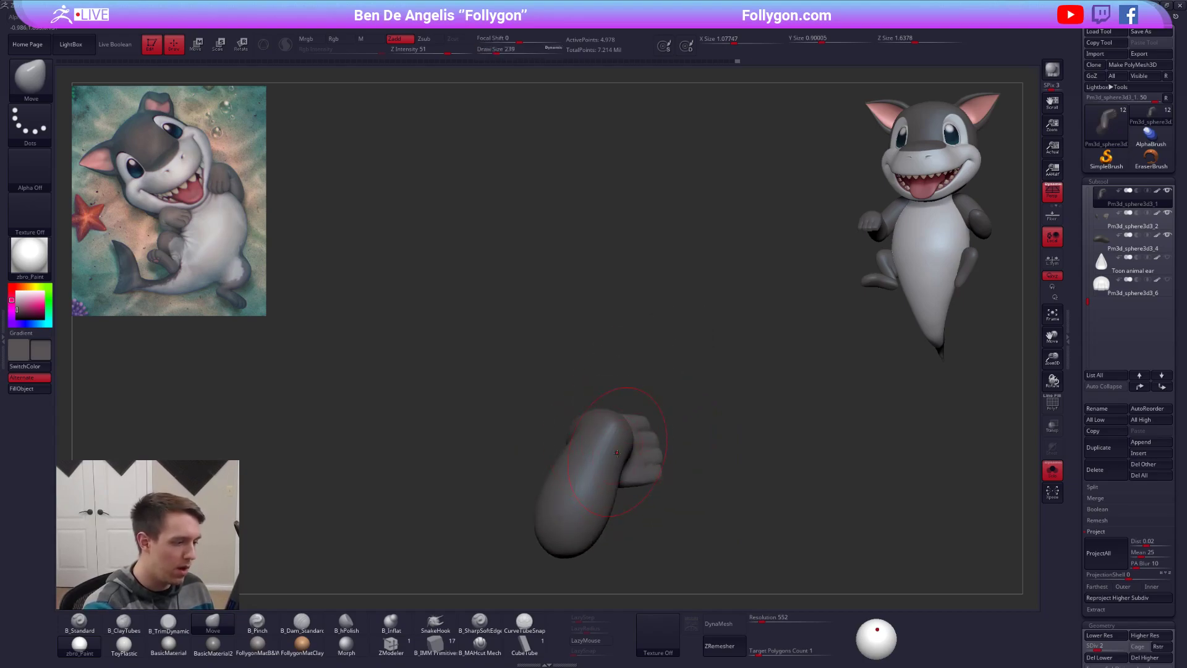
key("space")
left_click(624, 468)
mouse_move(622, 478)
right_mouse_down()
mouse_move(561, 485)
mouse_move(603, 495)
mouse_move(607, 540)
mouse_move(617, 500)
right_mouse_up()
Step: Raise the arm to subdivision level 5, show the whole character and check it from behind
key("ctrl+d")
right_click_drag(708, 532, 684, 483, "ctrl")
key("alt+s")
right_click_drag(857, 570, 885, 506, "ctrl")
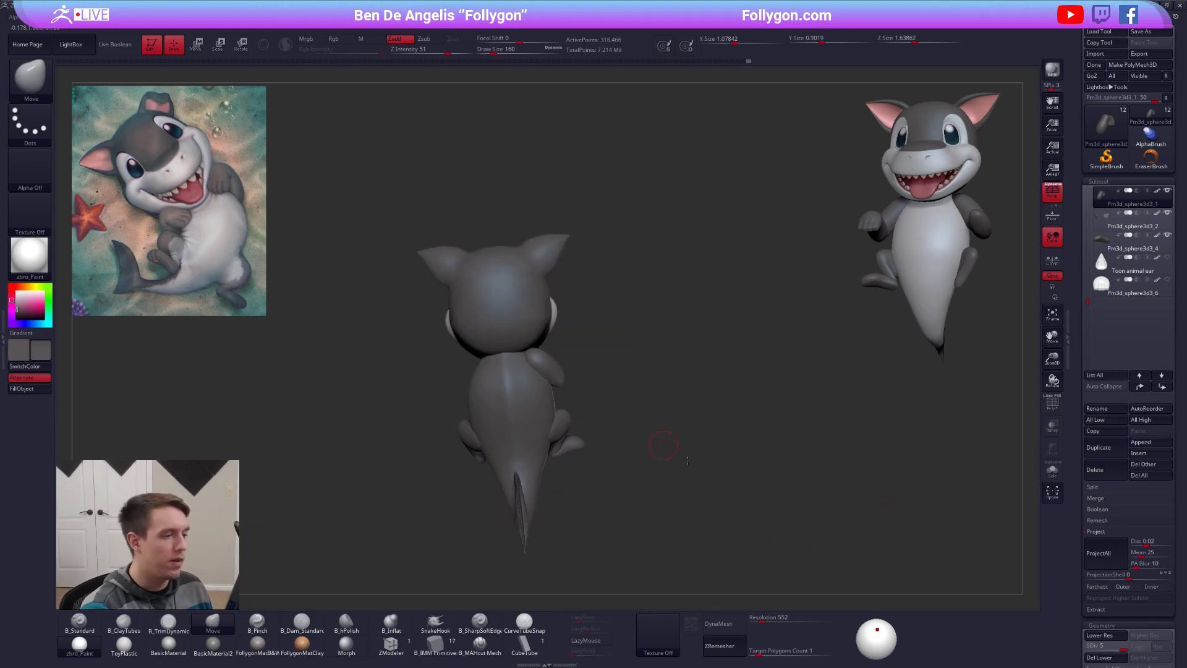
Step: Select the body subtool, view it from the side and drop it to its lowest subdivision level
right_click_drag(668, 445, 803, 526, "alt")
right_click_drag(803, 526, 815, 523)
right_click_drag(692, 436, 685, 449, "ctrl")
right_click_drag(699, 454, 710, 397, "alt")
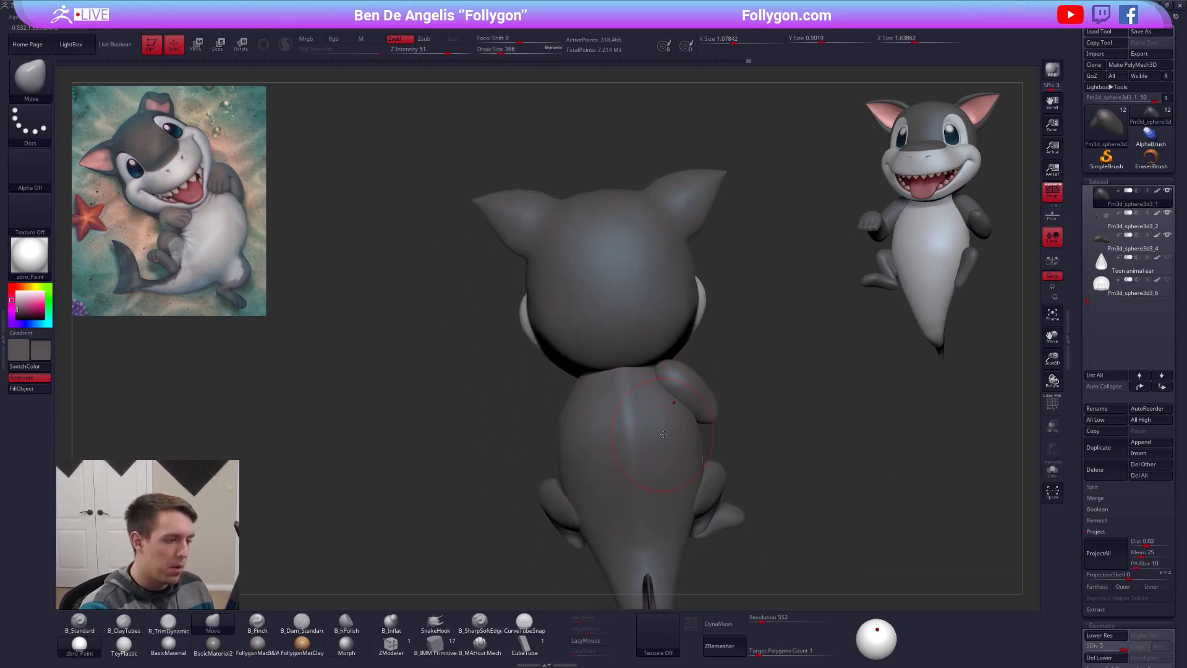
left_click(668, 436, "alt")
right_click_drag(675, 432, 675, 439)
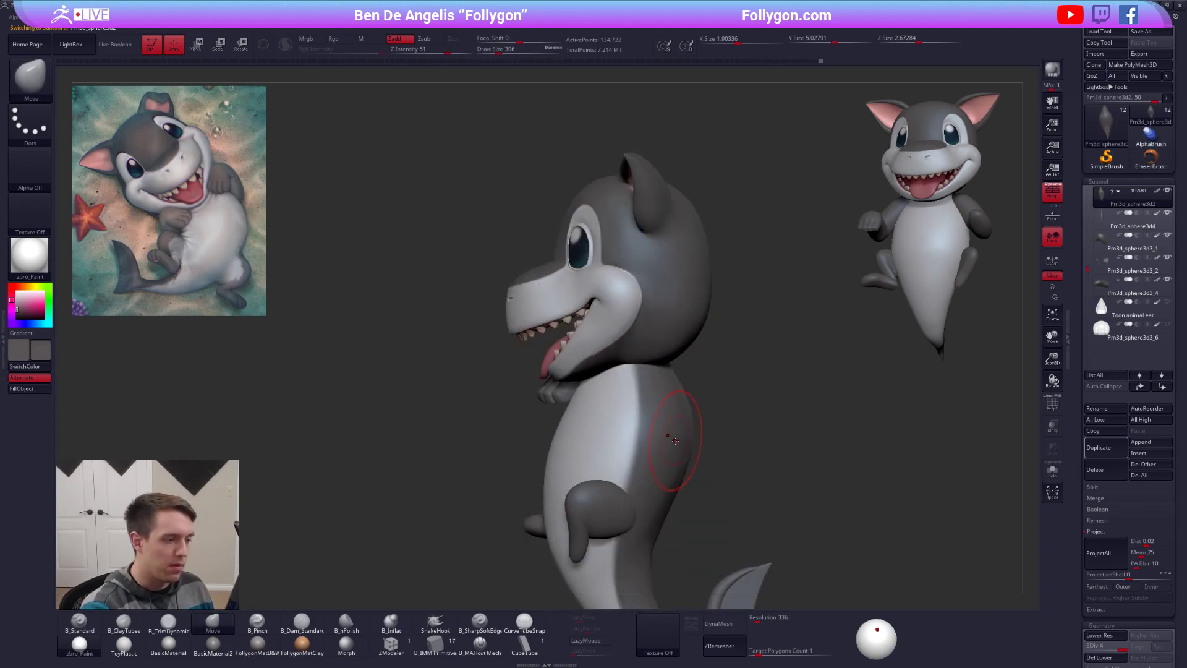
key("alt+s")
mouse_move(629, 278)
left_mouse_down("ctrl")
mouse_move(694, 482)
mouse_move(890, 334)
left_mouse_up("ctrl")
left_click(765, 402, "ctrl")
key("alt+s")
key("shift+d")
key("shift+d")
key("shift+d")
left_click(697, 421, "ctrl")
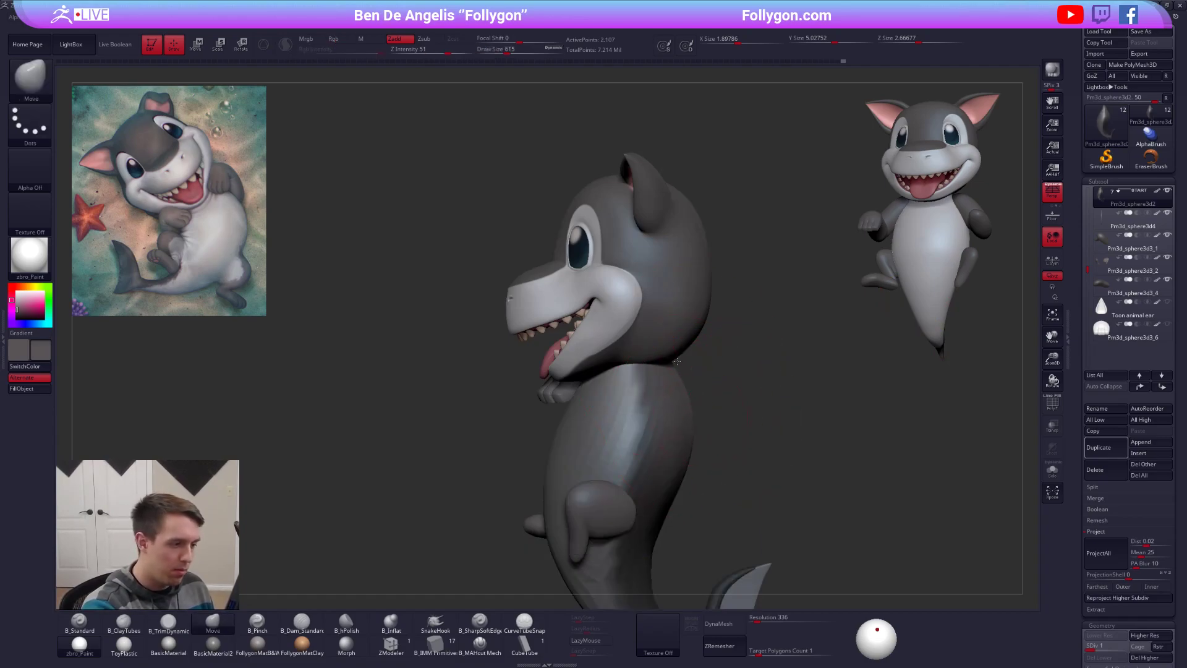
Step: Reshape the upper back below the head with the Move brush at draw size 430
left_click_drag(773, 390, 569, 392)
key("s")
mouse_move(670, 396)
left_mouse_down()
mouse_move(620, 390)
mouse_move(701, 379)
left_mouse_up()
key("alt+s")
key("alt+s")
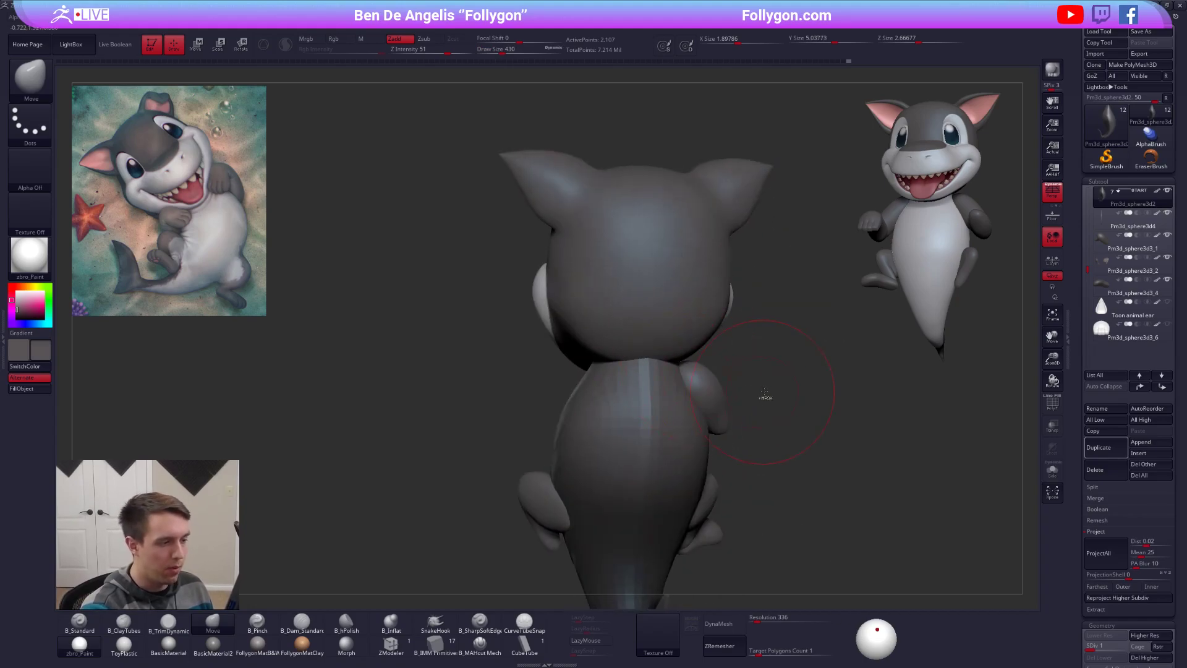
Step: Check and adjust the shoulder area of the body beneath the head at a higher subdivision level
left_click(711, 396, "alt")
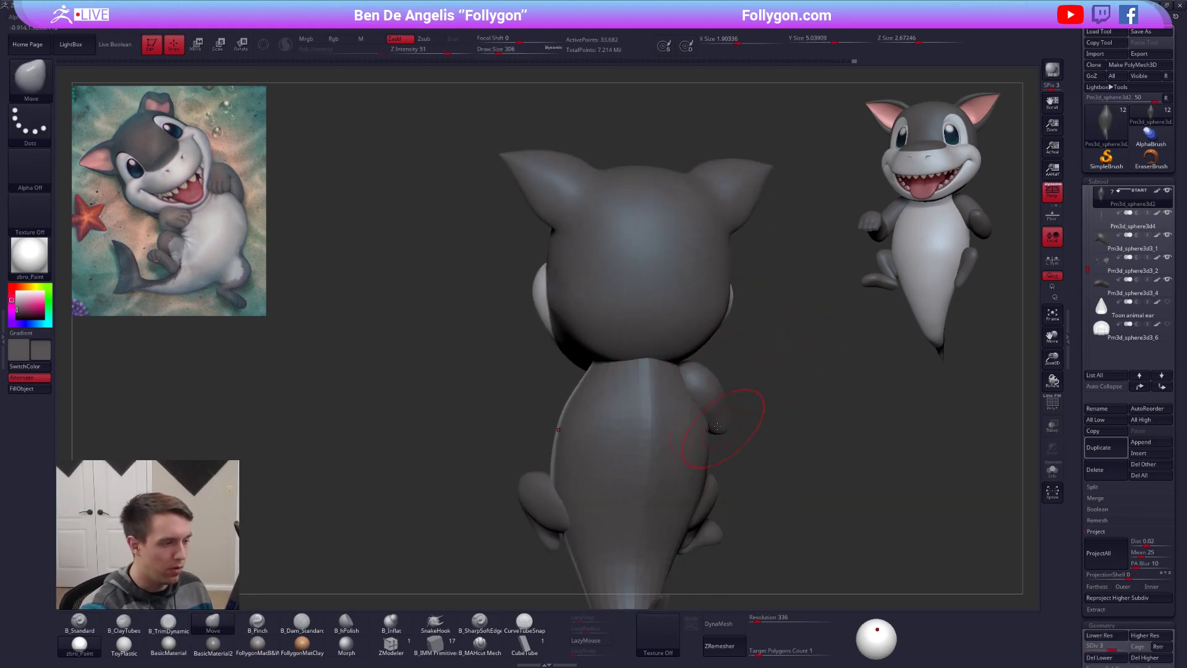
right_click(711, 394)
key("alt+s")
mouse_move(711, 394)
right_mouse_down()
mouse_move(688, 391)
mouse_move(717, 385)
mouse_move(640, 405)
right_mouse_up()
key("ctrl")
left_click_drag(621, 355, 613, 362, "ctrl")
left_click(612, 365, "ctrl")
mouse_move(612, 371)
right_mouse_down()
mouse_move(696, 436)
mouse_move(710, 404)
right_mouse_up()
Step: Lower the body's subdivision level again and fine-tune its shoulder contours with the Move brush
key("alt+s")
key("shift+d")
key("shift+d")
key("shift+d")
key("shift+d")
key("ctrl")
key("space")
left_click_drag(669, 409, 673, 409)
mouse_move(637, 400)
right_mouse_down()
mouse_move(695, 435)
mouse_move(577, 417)
mouse_move(561, 467)
mouse_move(727, 429)
mouse_move(762, 398)
right_mouse_up()
key("space")
left_click_drag(707, 417, 705, 417)
Step: Refine the body's shoulder line against the arm at the lowest subdivision level, and raise the body to subdivision level 4
left_click(648, 433, "alt")
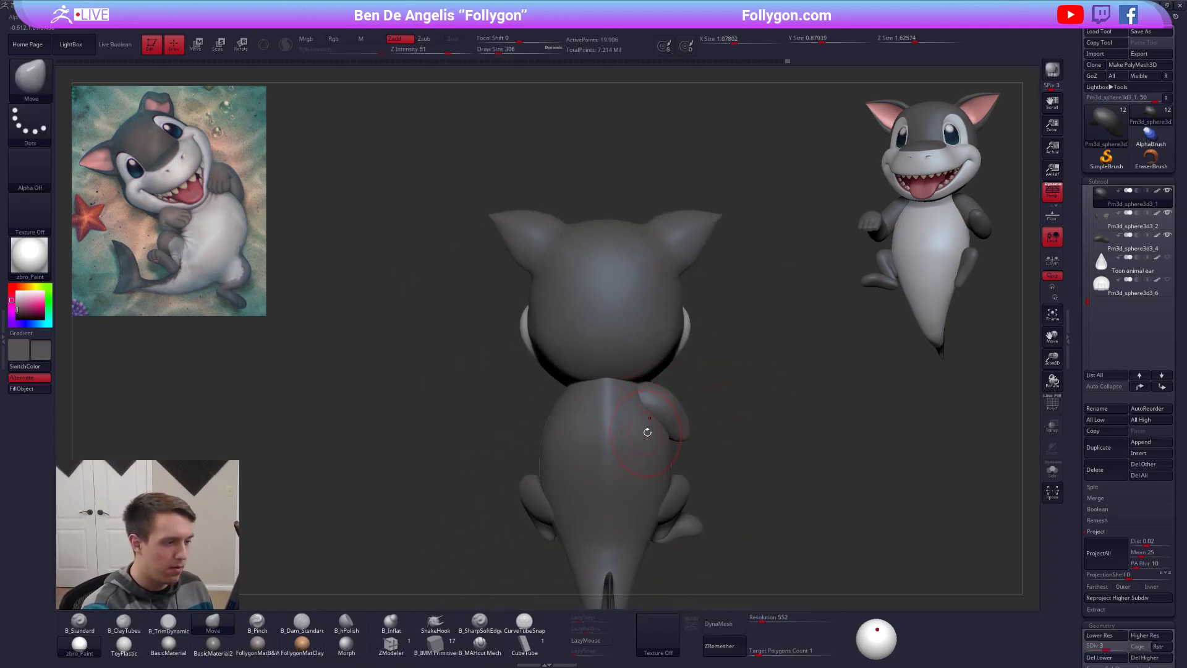
key("shift+d")
key("shift+d")
key("shift+d")
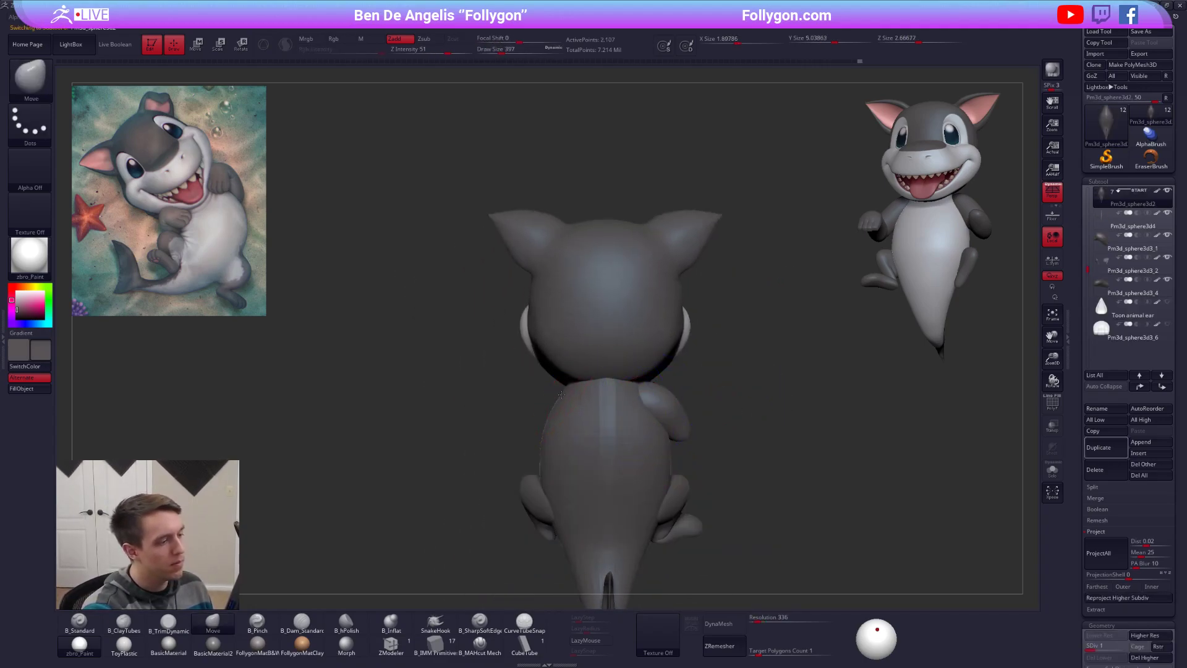
right_click_drag(592, 403, 857, 511)
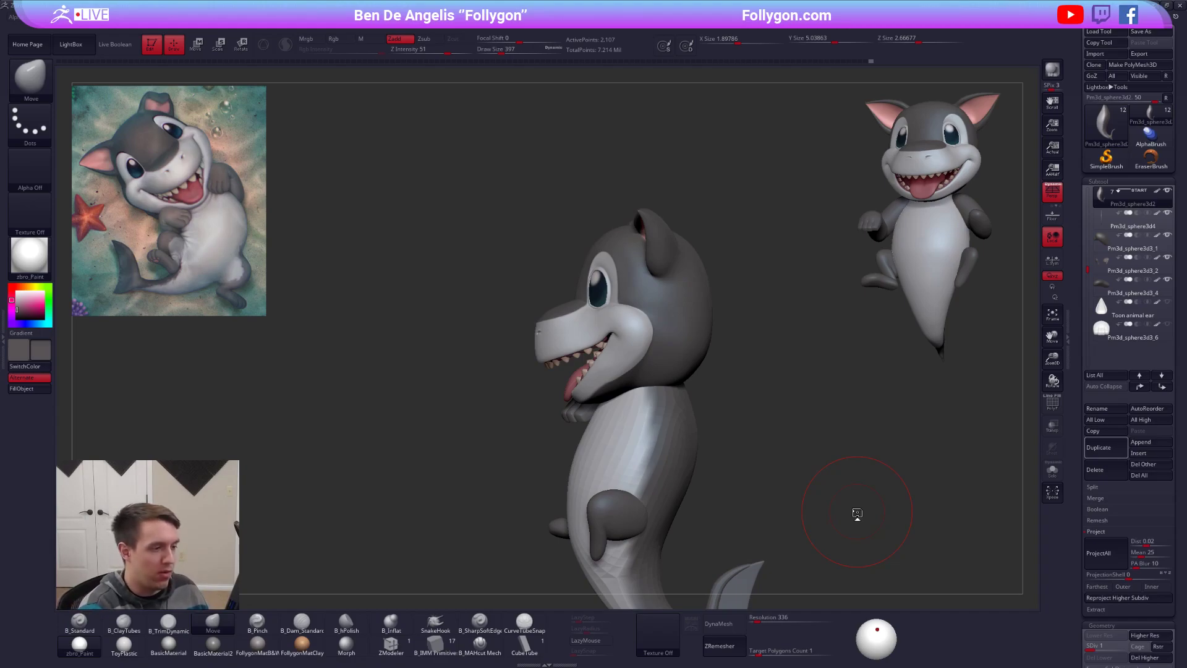
mouse_move(625, 383)
right_mouse_down()
mouse_move(667, 396)
mouse_move(692, 384)
right_mouse_up()
key("d")
key("d")
key("d")
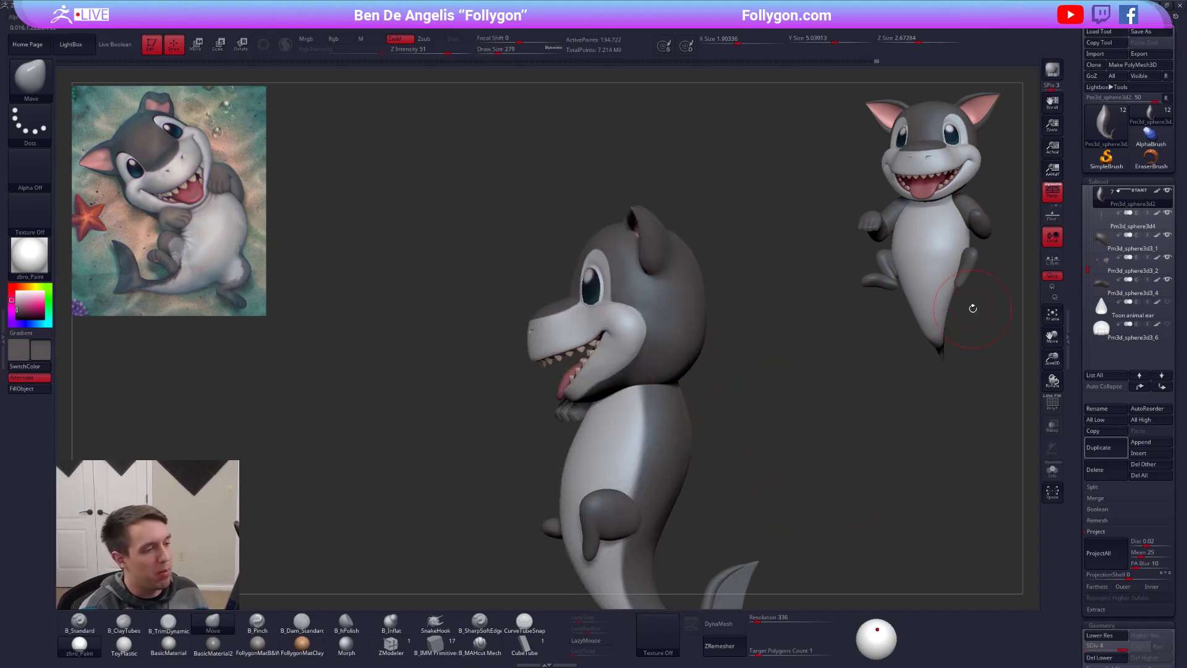
Step: Duplicate the Sharkpup 2 head subtool and move the copy directly below the body subtool Pm3d_sphere3d2
right_click_drag(795, 341, 617, 380)
left_click_drag(739, 358, 773, 358)
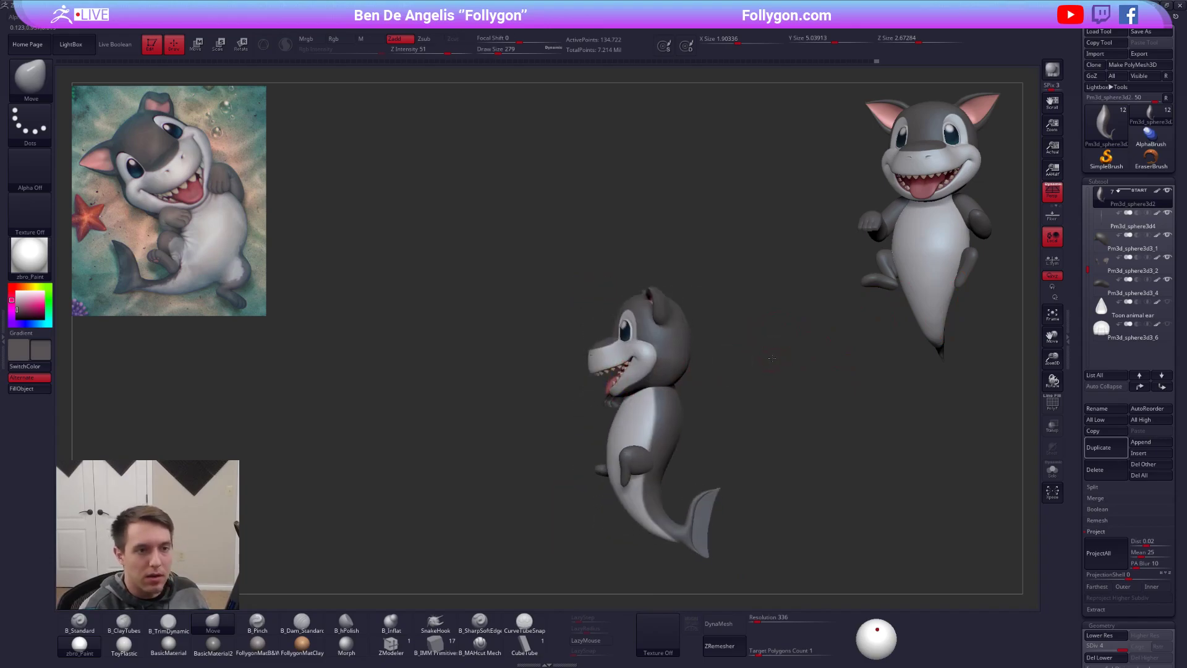
left_click_drag(1088, 270, 1086, 183)
left_click(1126, 197)
right_click_drag(788, 352, 798, 304)
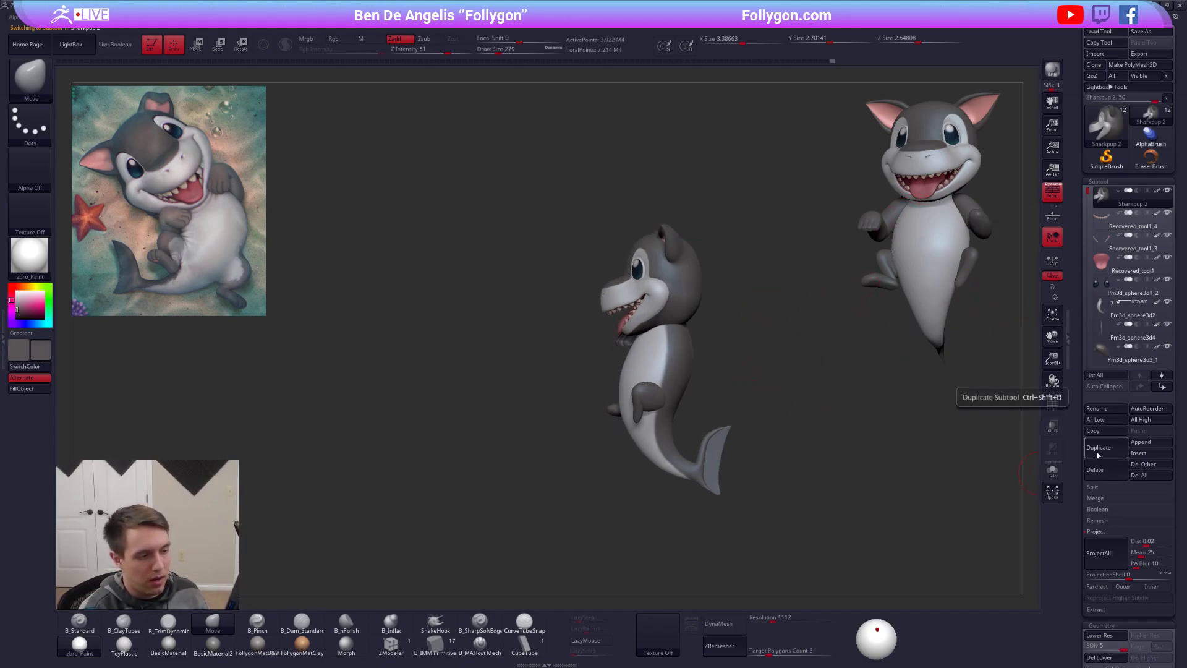
left_click(1098, 450)
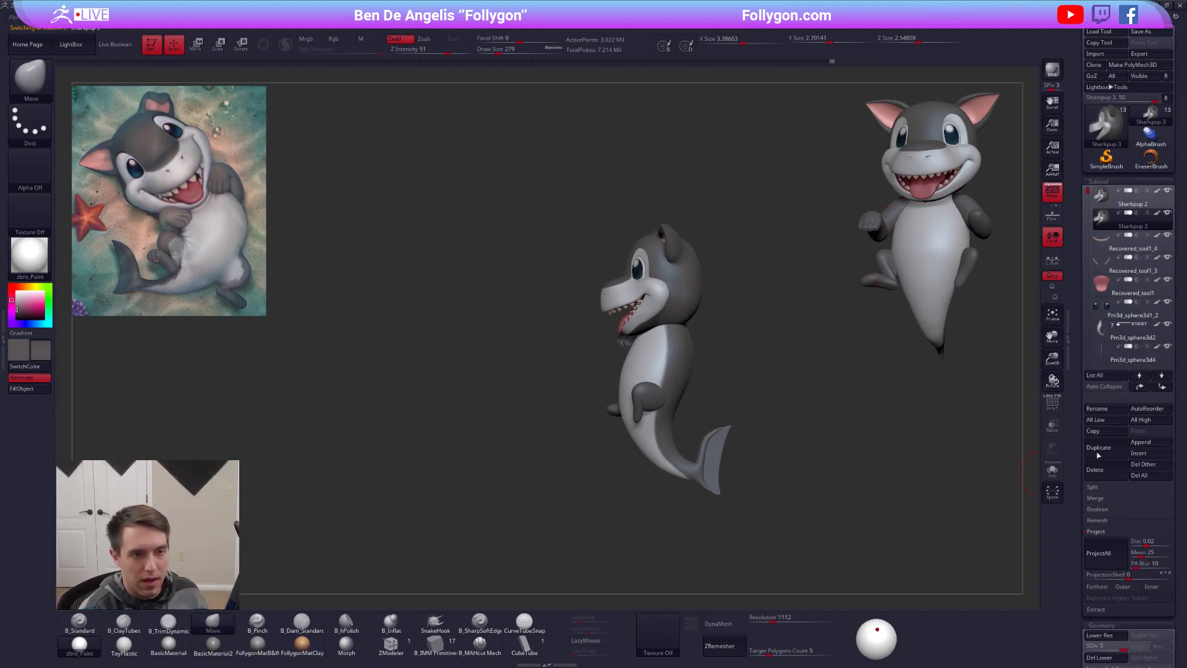
left_click(1162, 386)
left_click(1162, 387)
left_click(1162, 387)
left_click(1162, 387)
left_click(1162, 386)
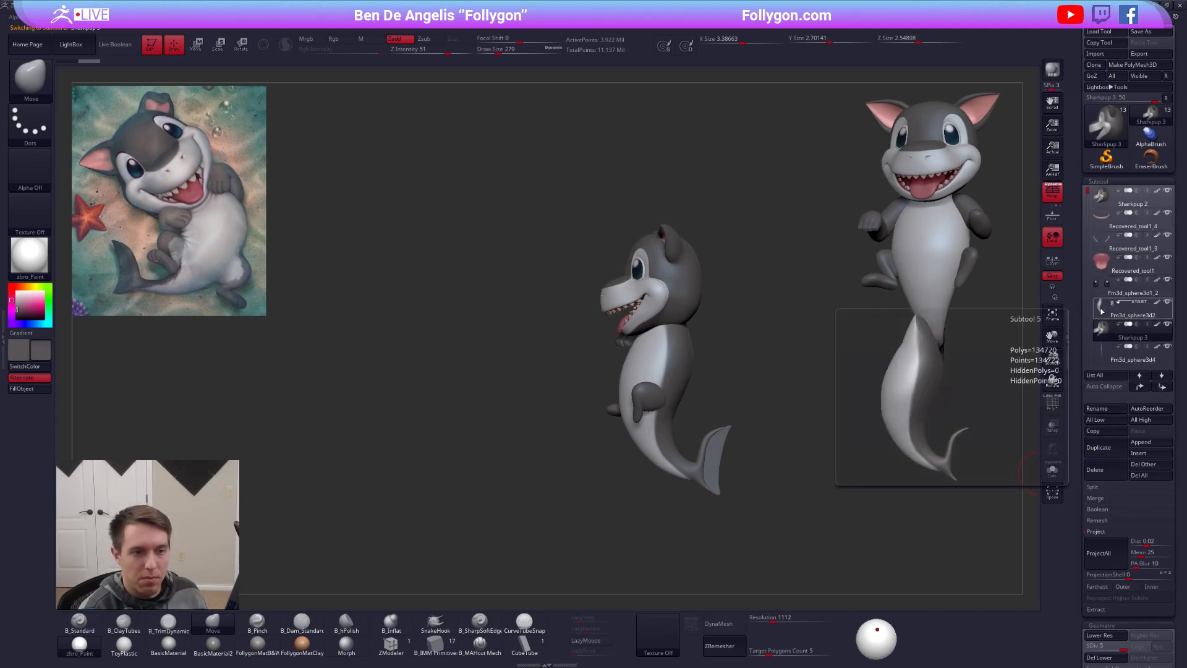
Step: Isolate the body subtool and merge it down with the duplicated head beneath it
left_click(1102, 311)
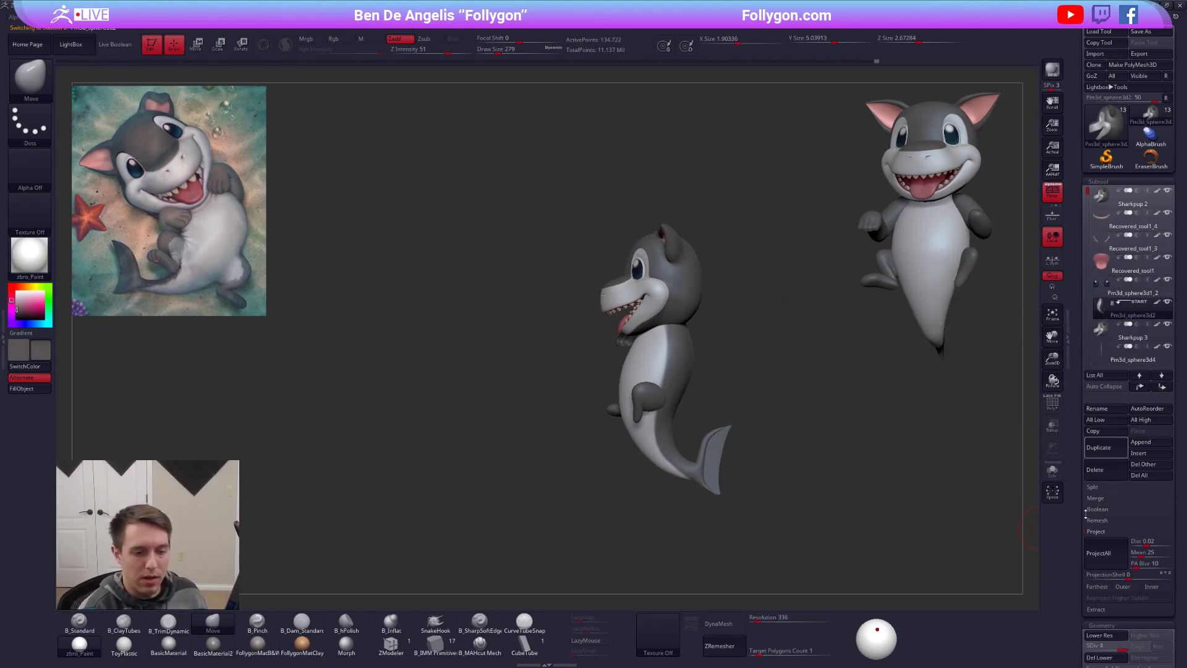
left_click(1095, 531)
left_click(1103, 590)
left_click(786, 303)
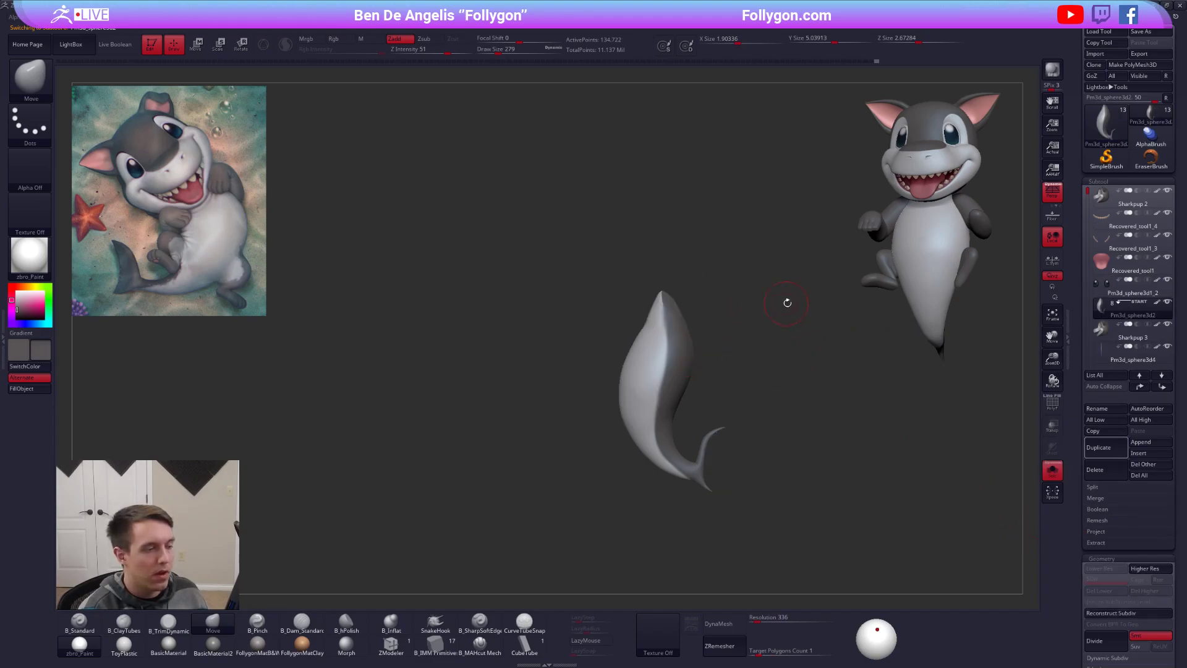
key("space")
left_click(786, 324)
left_click(750, 342)
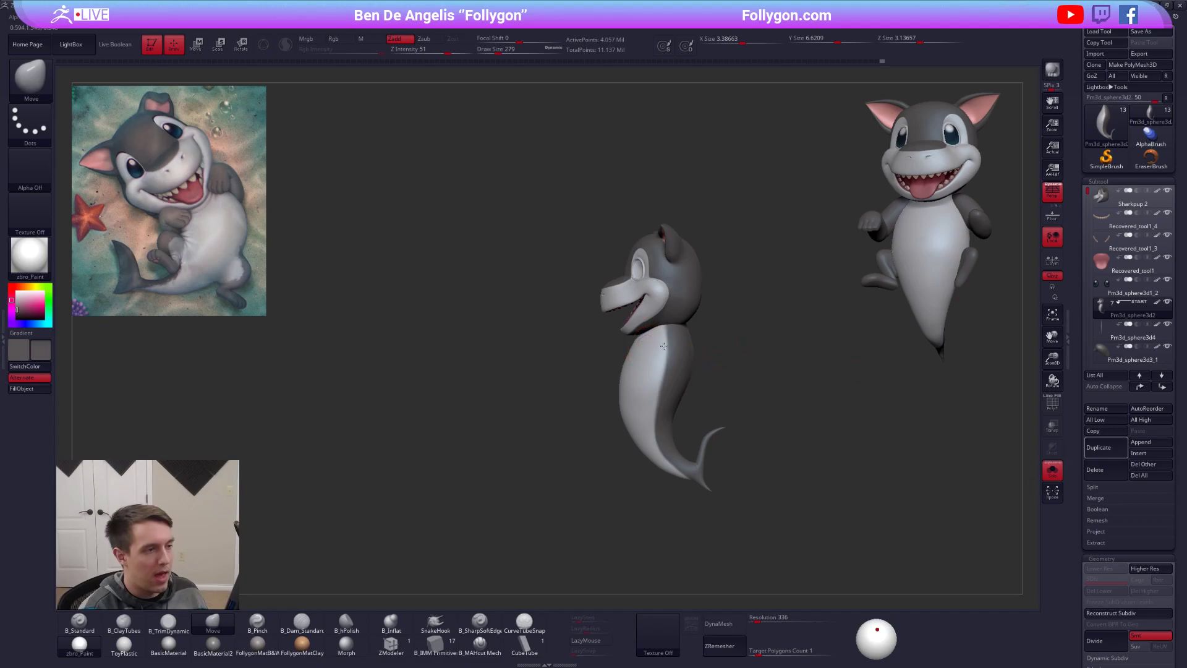
Step: Fuse the merged head and body into one mesh with DynaMesh at resolution 552
key("f")
key("shift+f")
key("shift+f")
key("shift+f")
key("shift+f")
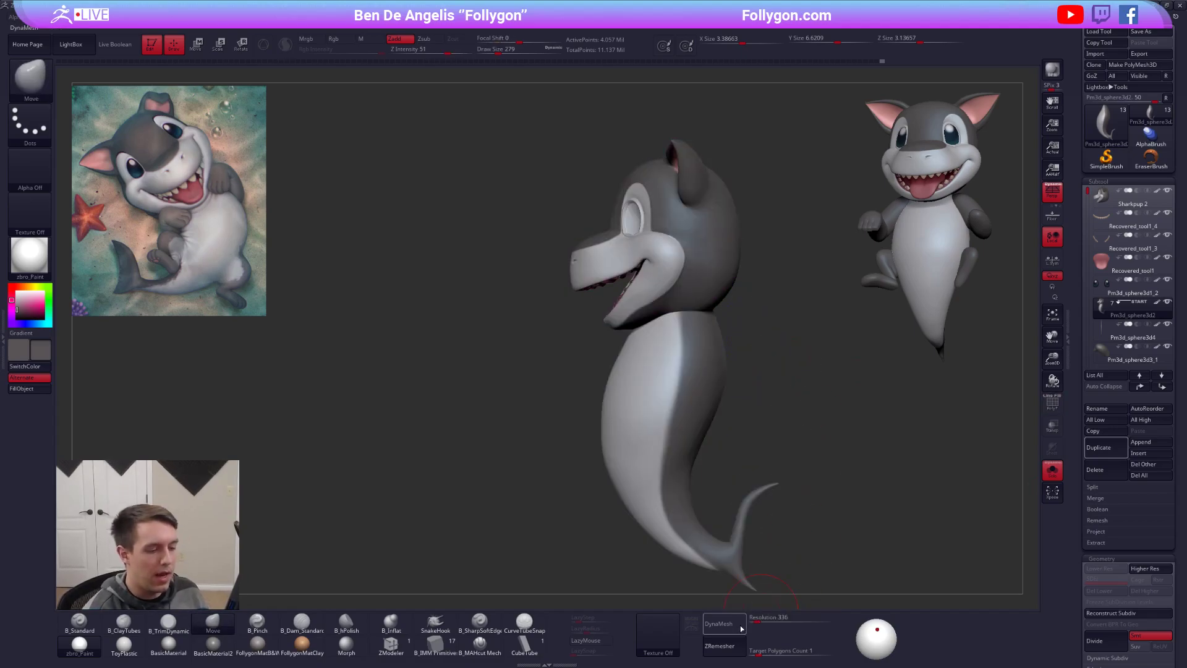
left_click(762, 619)
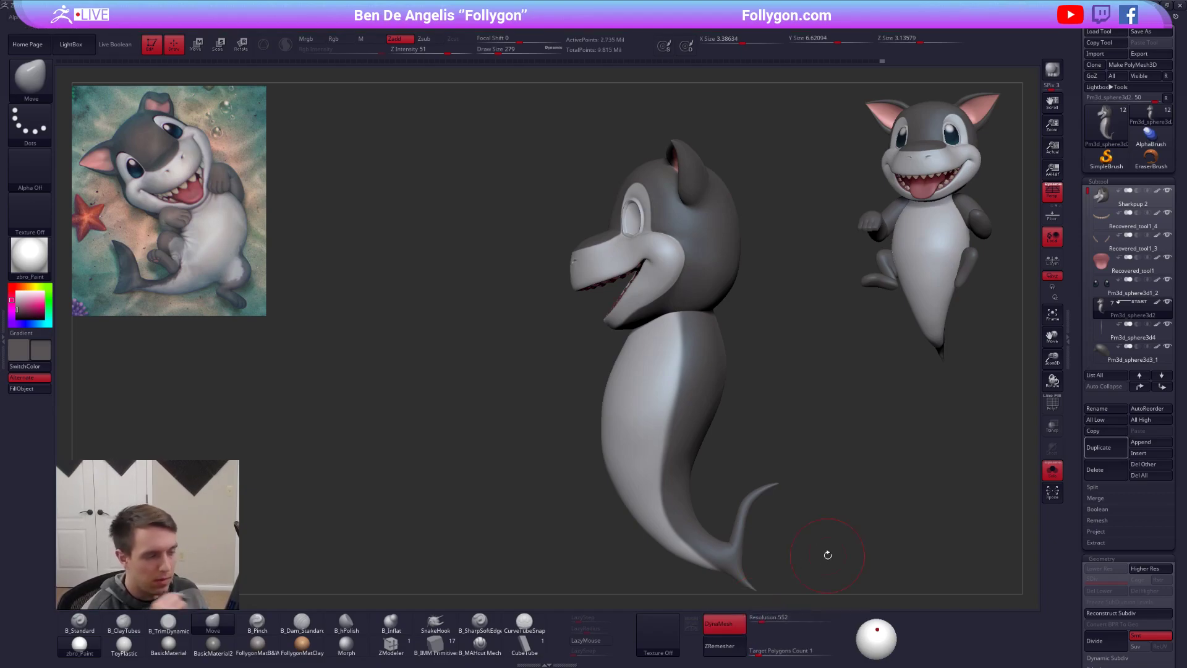
Step: Hide the upper part of the fused head and delete the hidden geometry
right_click_drag(613, 297, 609, 331, "ctrl")
mouse_move(605, 345)
left_mouse_down("ctrl+alt+shift")
mouse_move(797, 241)
mouse_move(377, 231)
mouse_move(302, 334)
left_mouse_up("ctrl+alt+shift")
key("space")
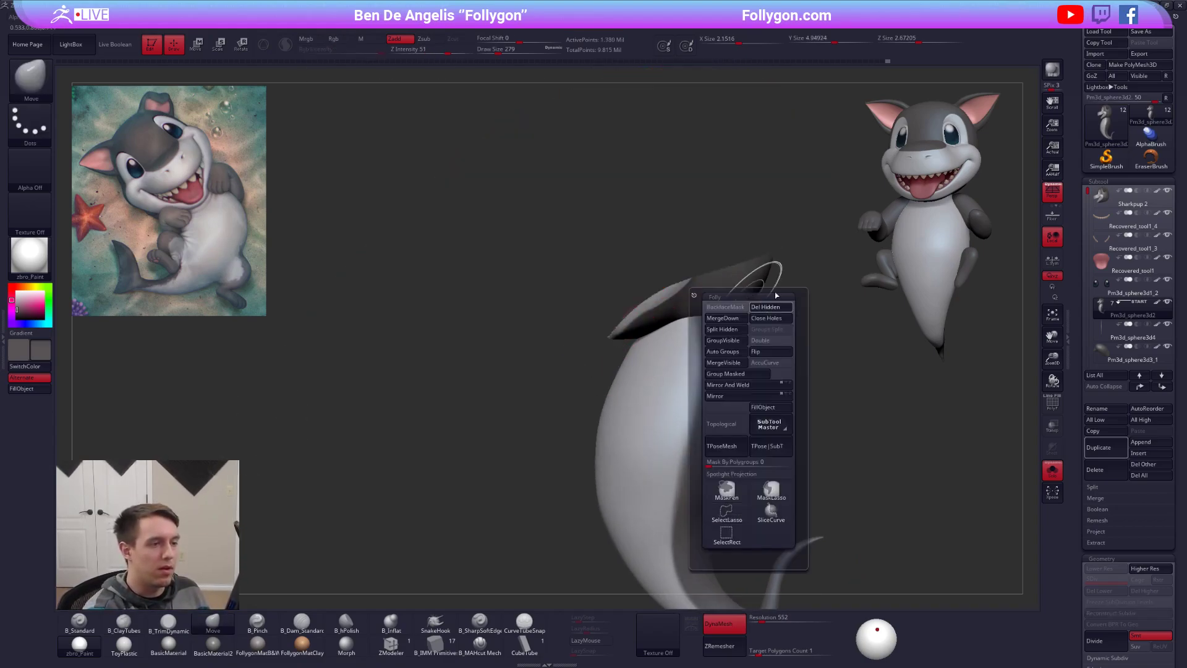
left_click(770, 307)
Step: Close the opening in the cut head section and re-DynaMesh the body
key("space")
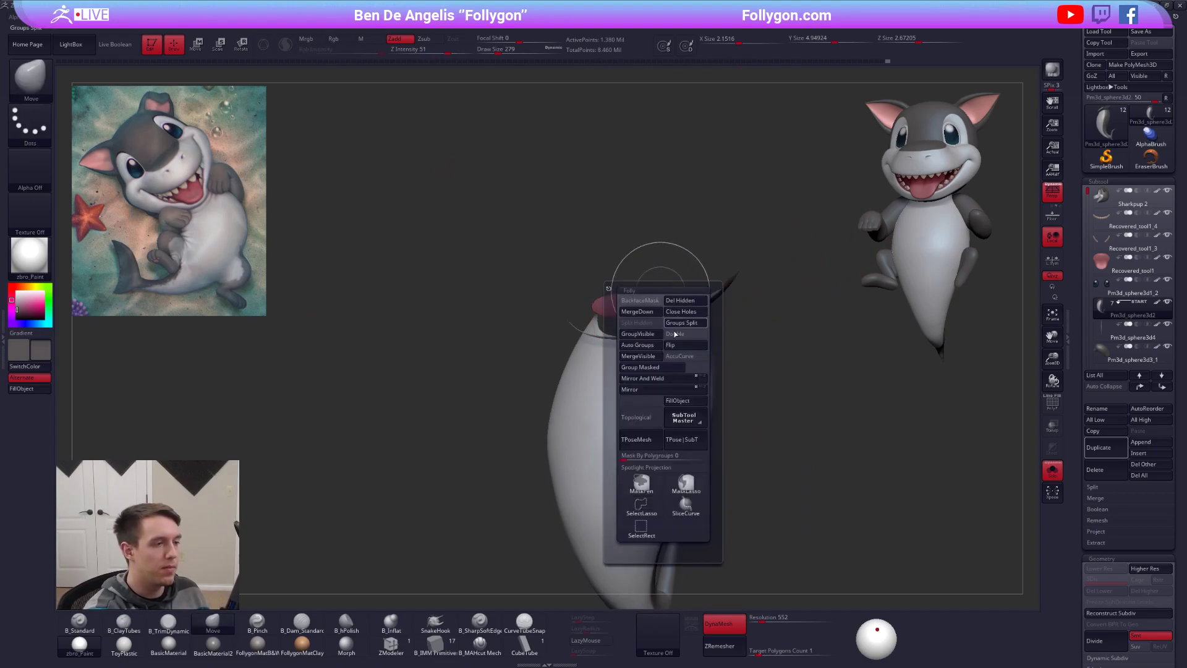
left_click(675, 333)
key("space")
left_click(639, 334)
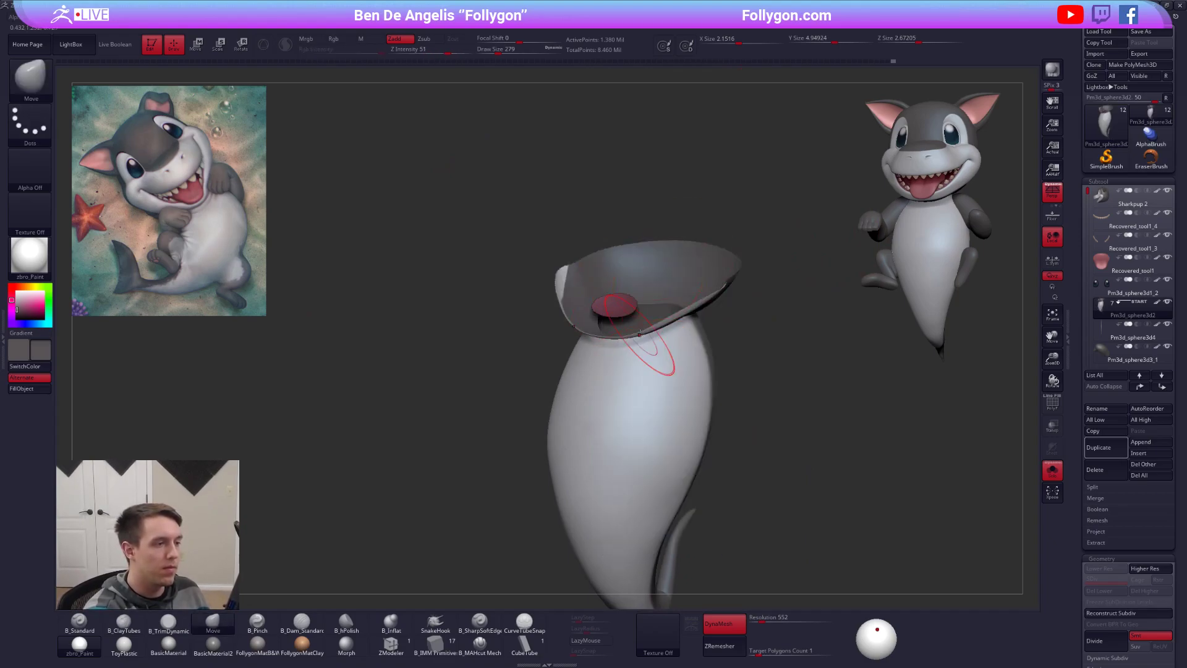
key("ctrl+shift")
key("space")
left_click(779, 332)
left_click_drag(827, 287, 801, 302, "alt")
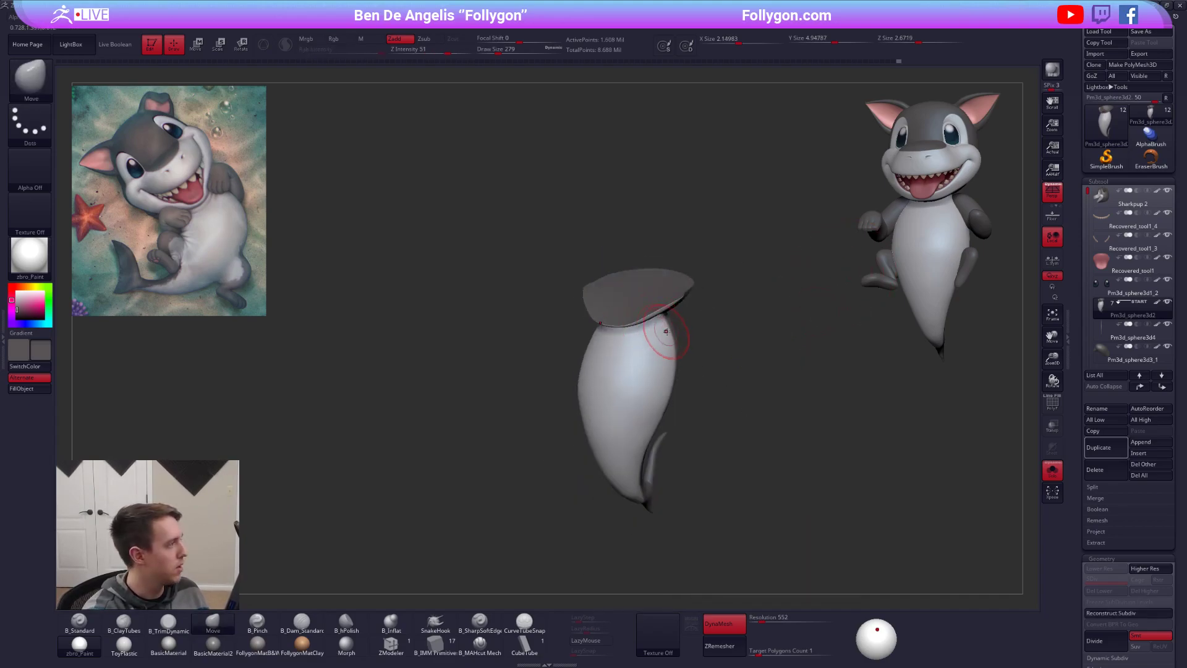
Step: Smooth and flatten the back of the neck seam with the TrimDynamic brush at draw size 335
right_click_drag(666, 332, 644, 337)
left_click_drag(643, 339, 653, 329, "shift")
mouse_move(668, 318)
right_mouse_down("alt")
mouse_move(686, 346)
mouse_move(657, 355)
mouse_move(722, 303)
right_mouse_up("alt")
key("3")
left_click_drag(718, 302, 777, 302)
right_click_drag(776, 302, 720, 297)
left_click_drag(714, 299, 762, 296)
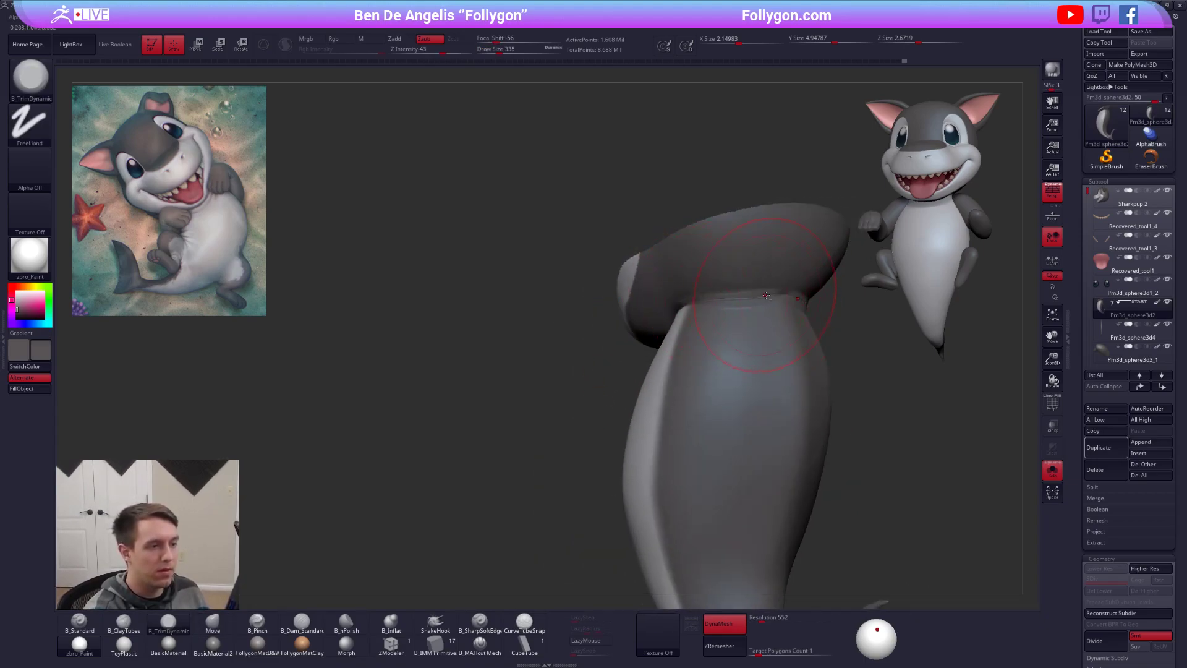
Step: Smooth the front of the neck seam and bring back the whole character to check it from below and the side
right_click_drag(652, 315, 576, 356)
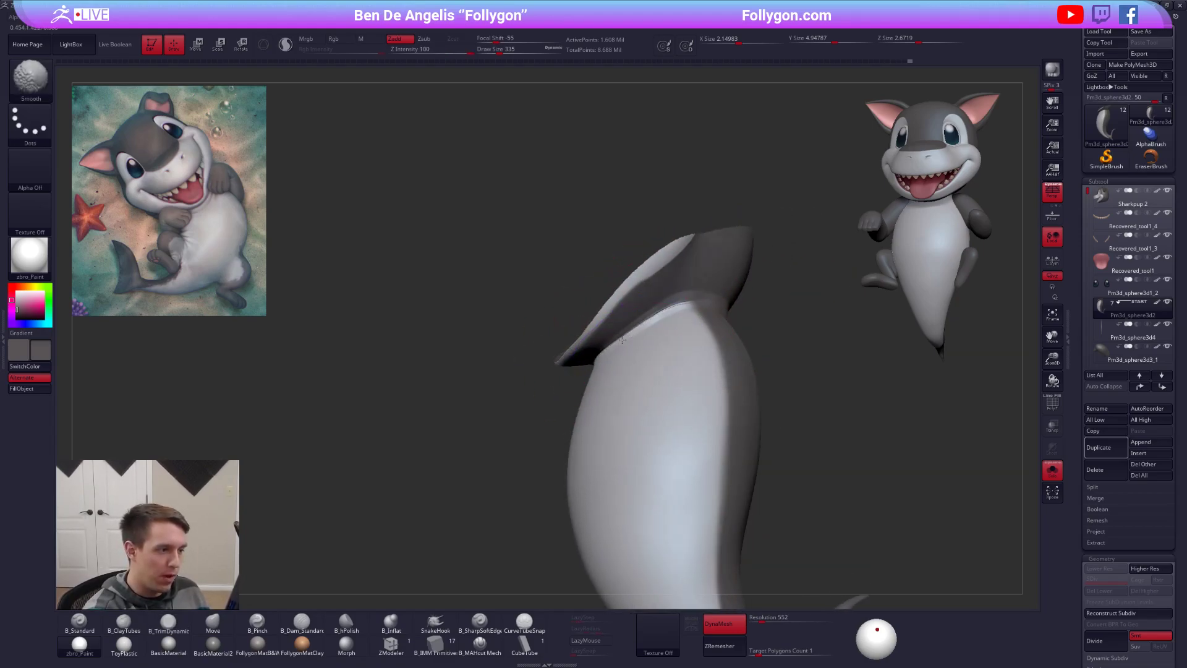
left_click_drag(663, 321, 665, 341, "shift")
mouse_move(696, 369)
right_mouse_down()
mouse_move(681, 371)
mouse_move(899, 499)
mouse_move(880, 520)
mouse_move(896, 514)
mouse_move(860, 510)
mouse_move(895, 506)
mouse_move(798, 349)
mouse_move(742, 389)
mouse_move(713, 352)
mouse_move(649, 384)
right_mouse_up()
key("shift+f")
key("shift+f")
key("shift+s")
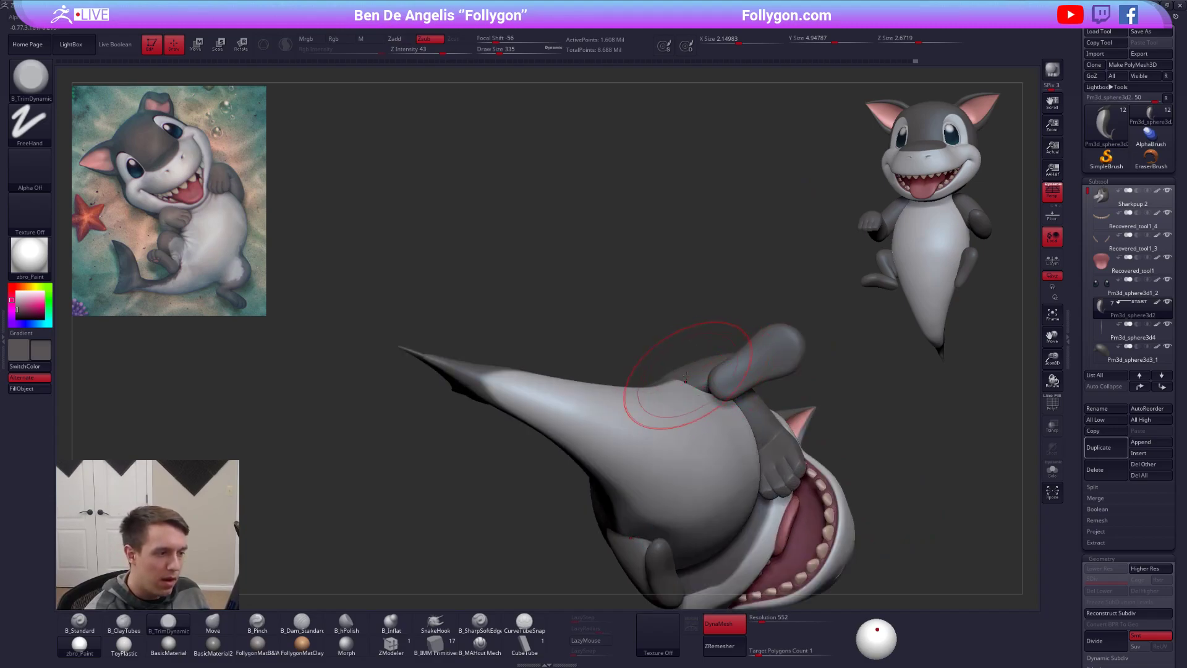
mouse_move(711, 354)
left_mouse_down("ctrl")
mouse_move(655, 370)
mouse_move(618, 429)
mouse_move(672, 389)
left_mouse_up("ctrl")
mouse_move(672, 390)
right_mouse_down()
mouse_move(705, 426)
mouse_move(804, 474)
mouse_move(802, 424)
mouse_move(747, 489)
right_mouse_up()
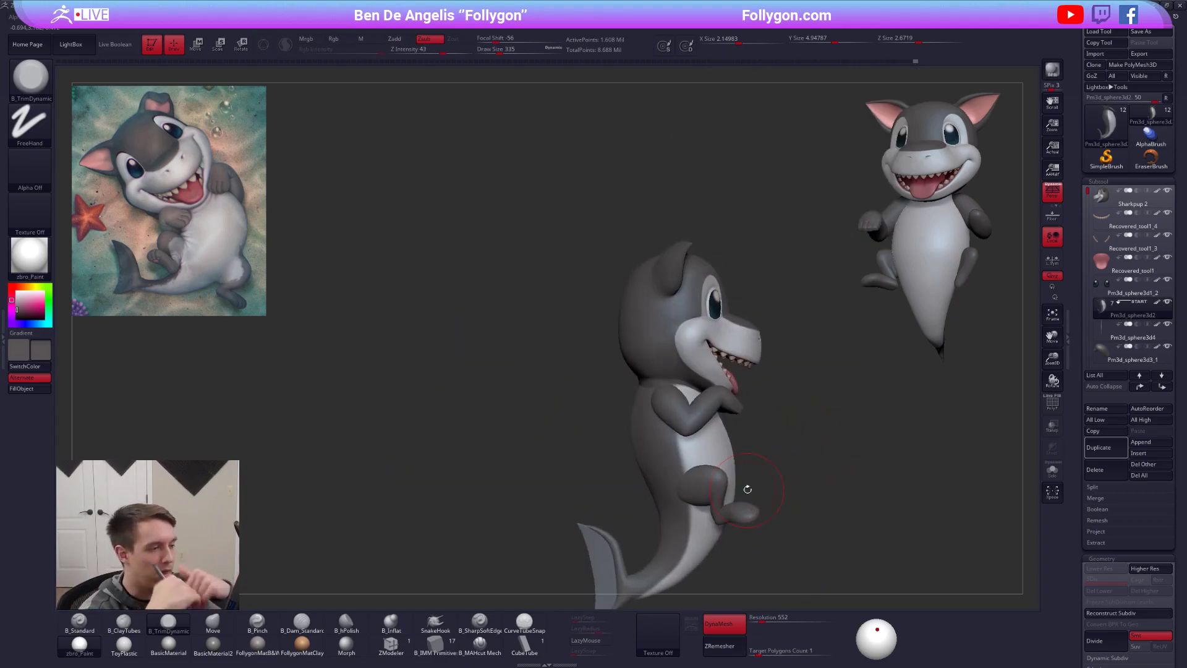
Step: Isolate the body and sharpen the ridge down the middle of the back with the Pinch brush at draw size 265
mouse_move(650, 383)
right_mouse_down()
mouse_move(717, 365)
mouse_move(667, 384)
mouse_move(656, 433)
mouse_move(604, 371)
right_mouse_up()
key("shift+s")
key("5")
left_click_drag(619, 430, 620, 389)
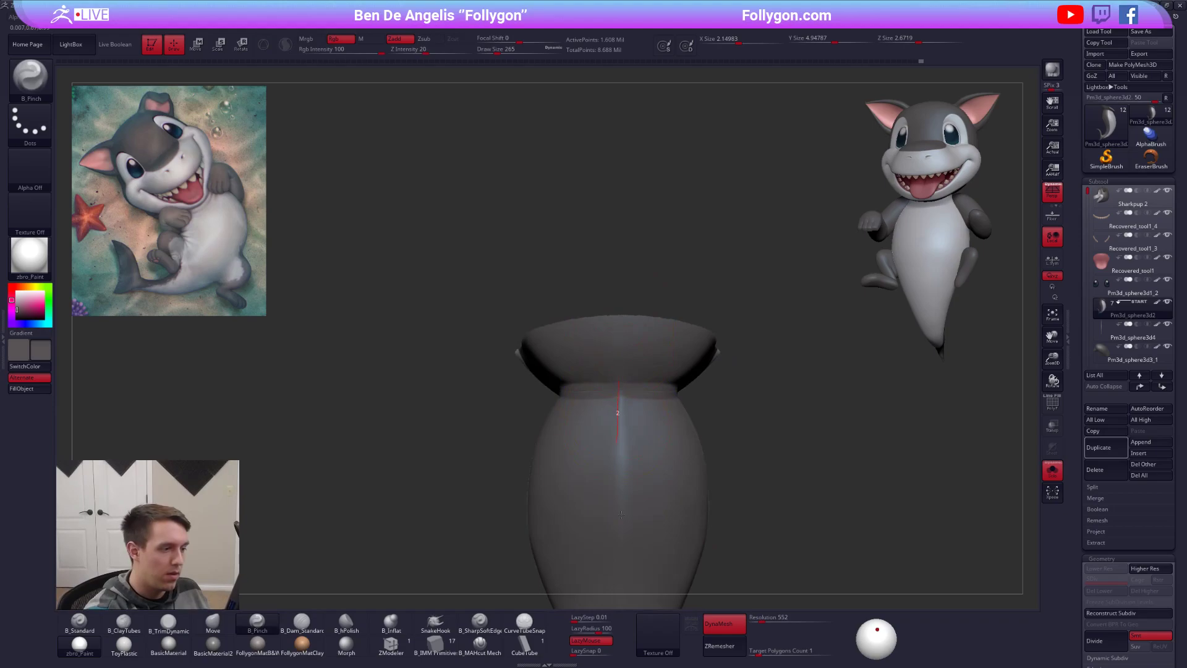
mouse_move(620, 474)
right_mouse_down()
mouse_move(652, 394)
mouse_move(646, 439)
mouse_move(655, 390)
right_mouse_up()
key("shift")
right_click_drag(671, 439, 732, 448)
right_click_drag(733, 448, 698, 415, "alt")
mouse_move(677, 371)
right_mouse_down()
mouse_move(722, 336)
mouse_move(705, 296)
mouse_move(713, 387)
right_mouse_up()
Step: Cut away more of the leftover head rim above the neck, re-DynaMesh the body and smooth the resulting cap
key("ctrl+shift")
mouse_move(719, 389)
left_mouse_down("ctrl+alt+shift")
mouse_move(687, 365)
mouse_move(587, 340)
mouse_move(544, 244)
mouse_move(781, 341)
mouse_move(734, 379)
left_mouse_up("ctrl+alt+shift")
right_click_drag(734, 379, 793, 377)
key("space")
left_click(815, 378)
left_click_drag(819, 351, 842, 341, "ctrl")
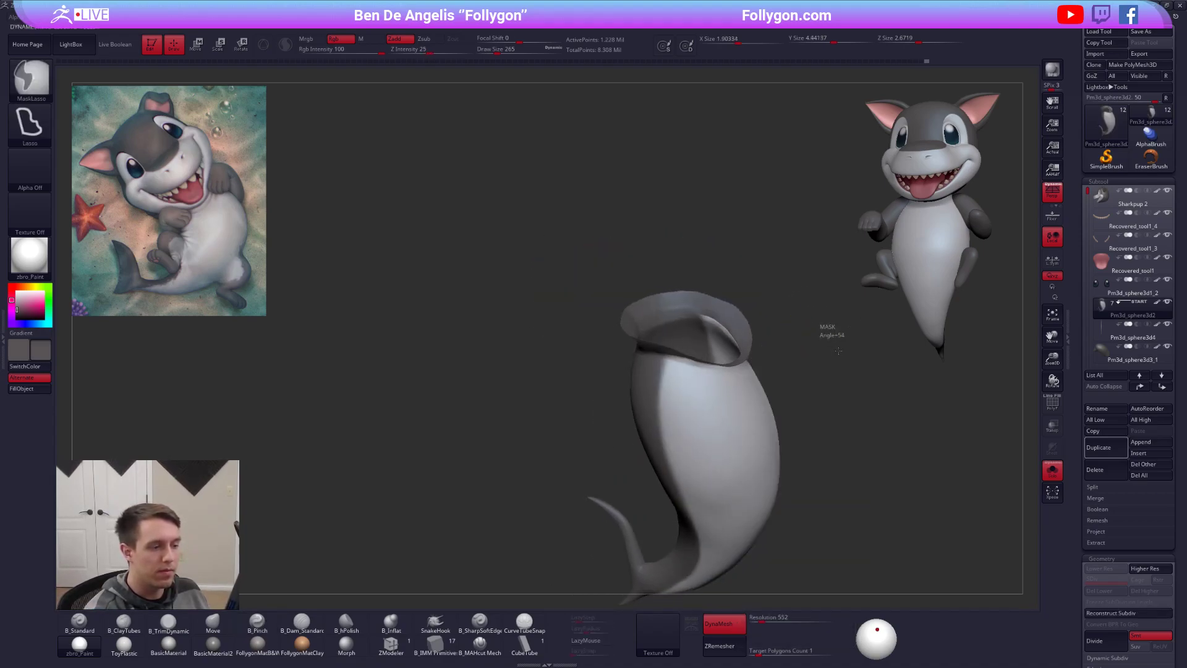
right_click_drag(891, 486, 859, 476)
right_click_drag(821, 353, 766, 299)
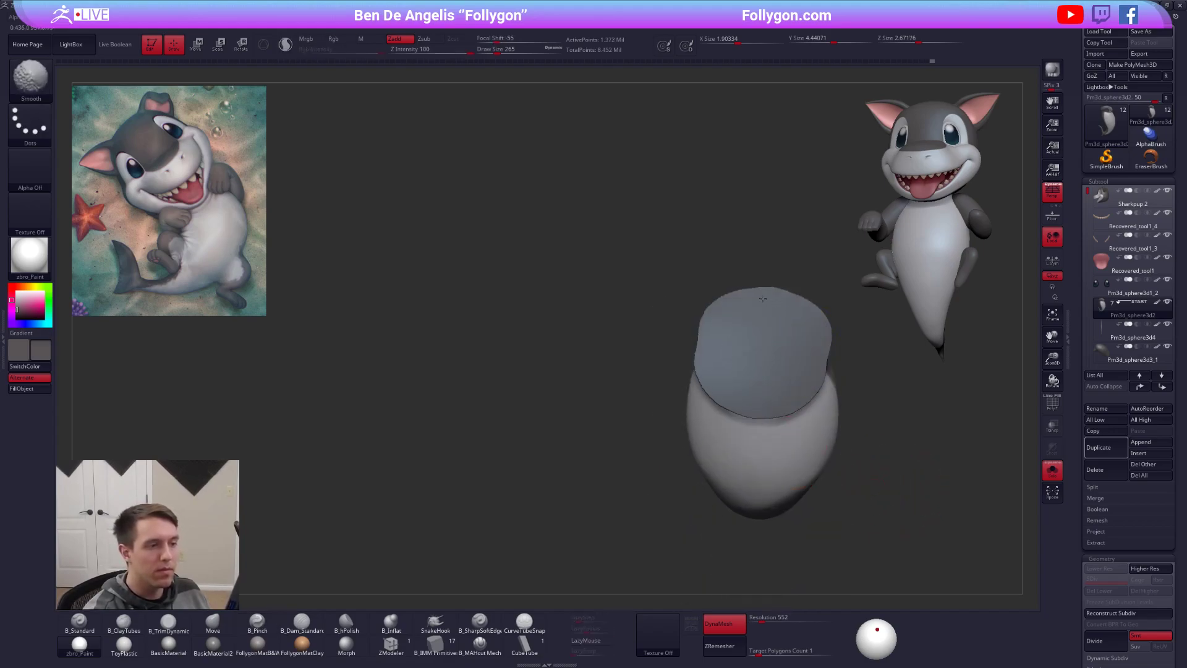
mouse_move(747, 391)
right_mouse_down("shift")
mouse_move(860, 507)
mouse_move(868, 466)
right_mouse_up("shift")
right_click_drag(869, 465, 831, 323, "alt")
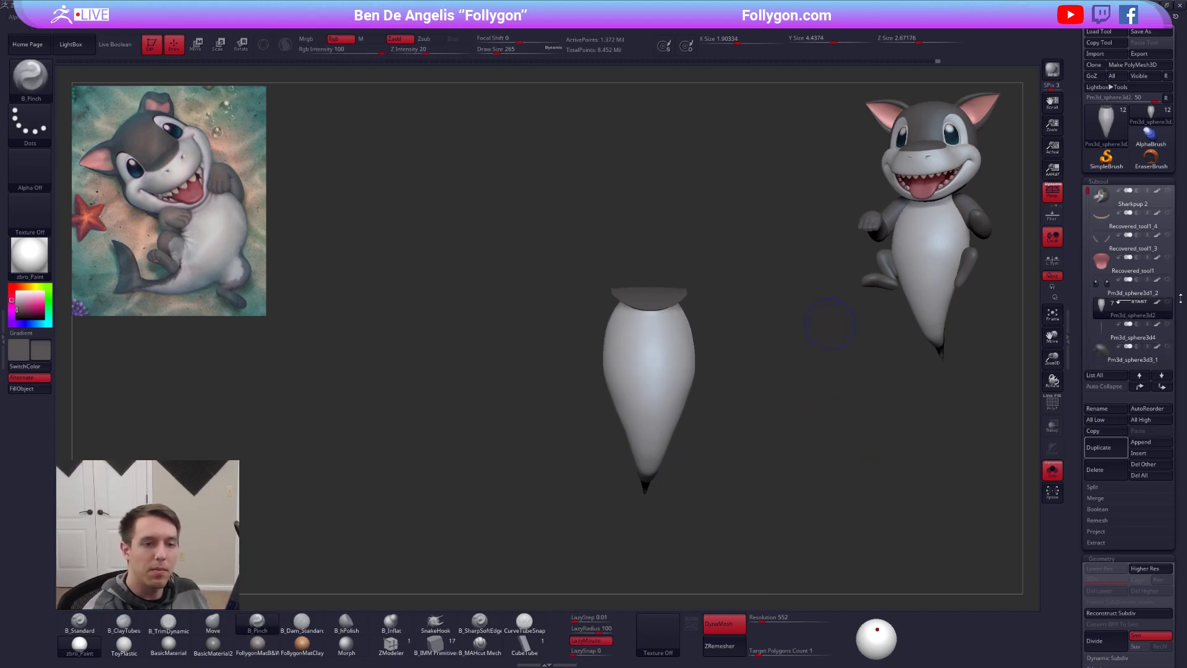
Step: Duplicate the body subtool and run ZRemesher on the original
left_click(1107, 447)
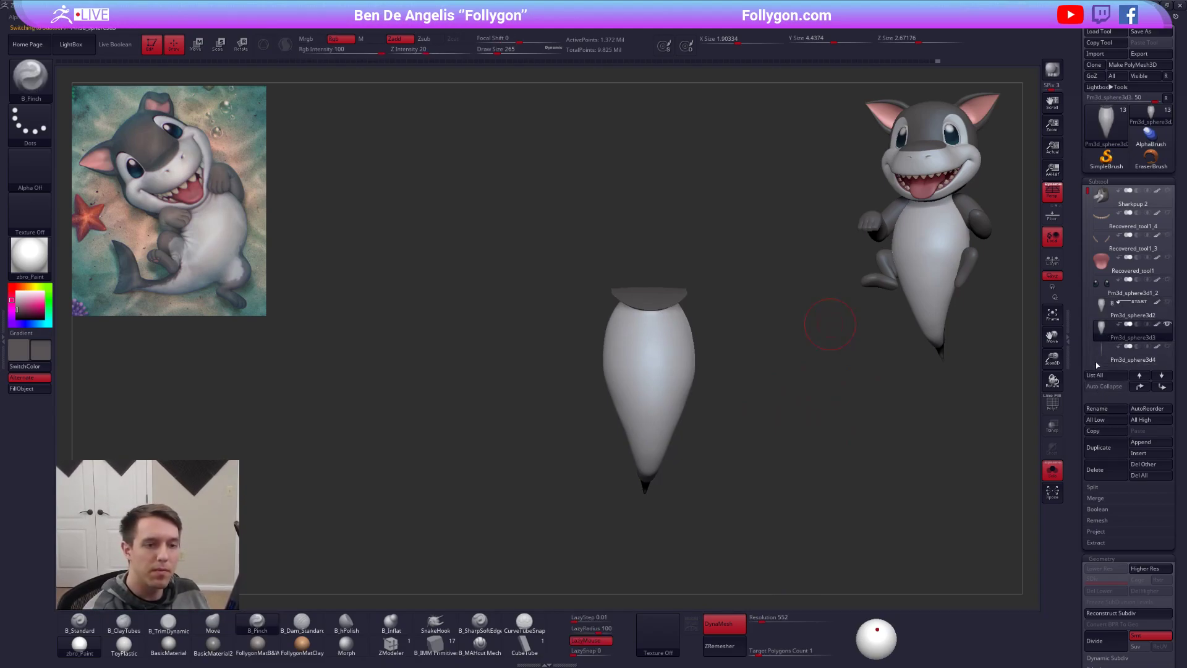
left_click(1103, 305)
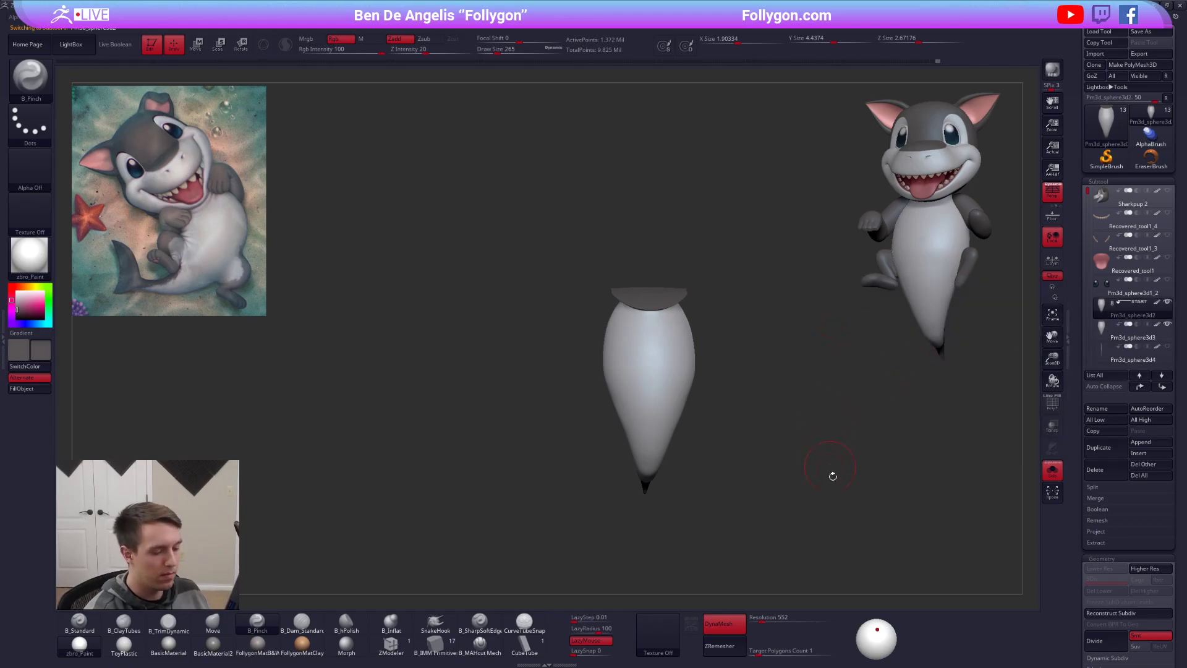
left_click(720, 646)
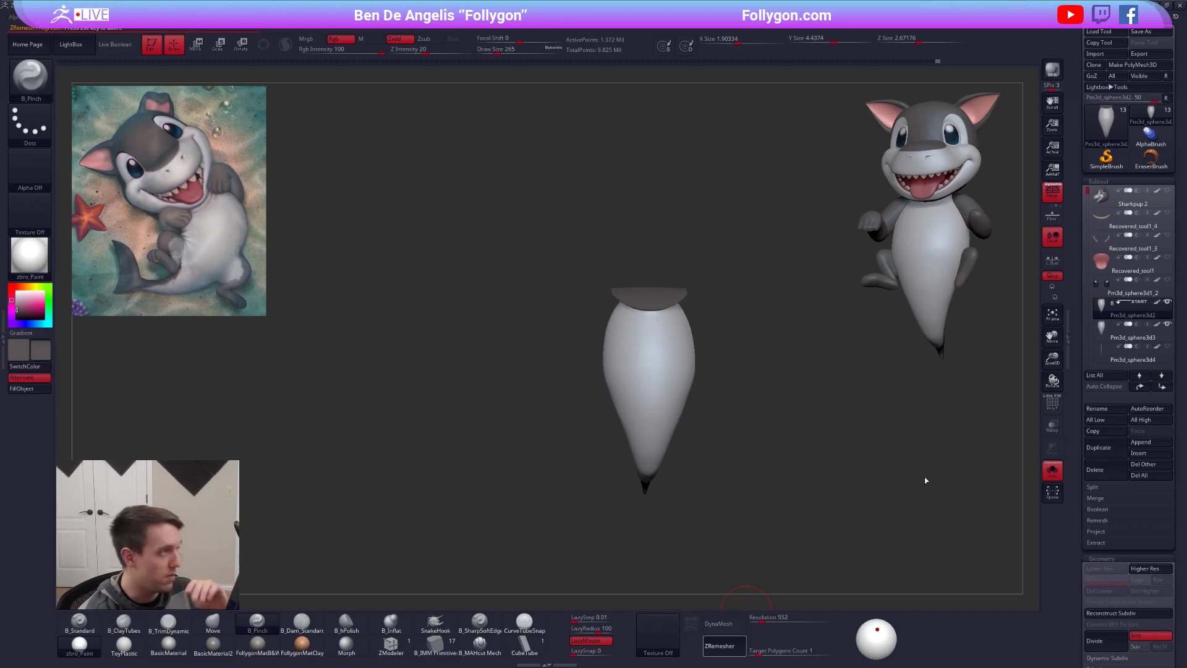
Step: Switch to the Follygon Gumroad page in Chrome and look through the product listings
key("alt+Tab")
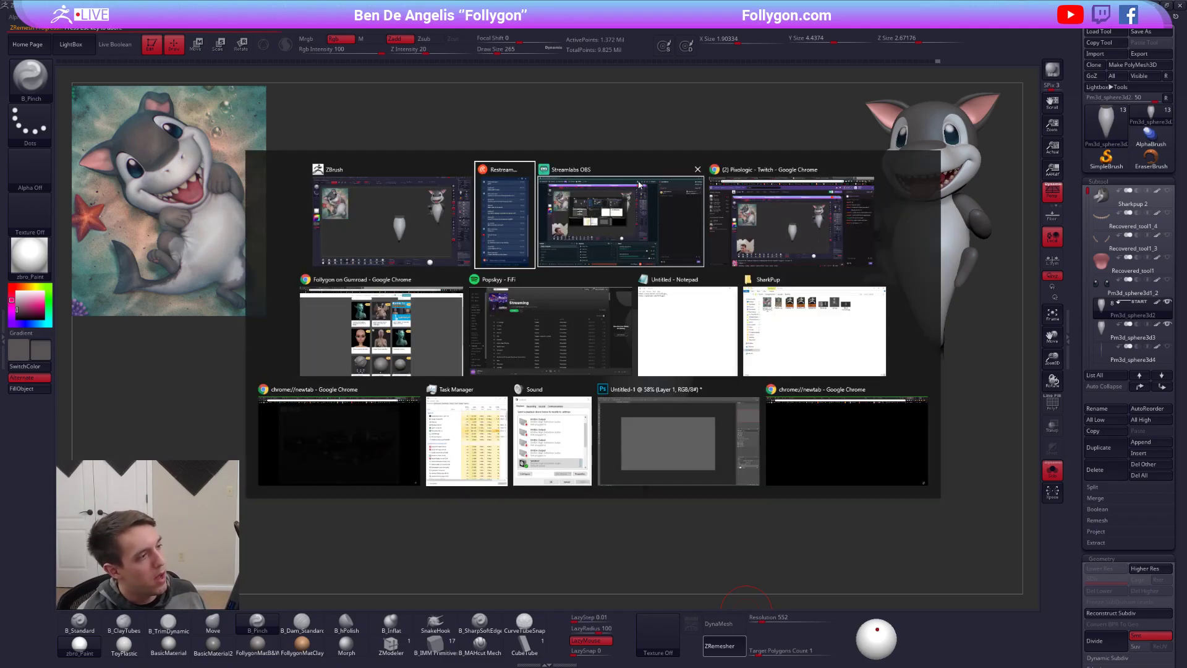
left_click(410, 333)
scroll(251, 269, "down", 4)
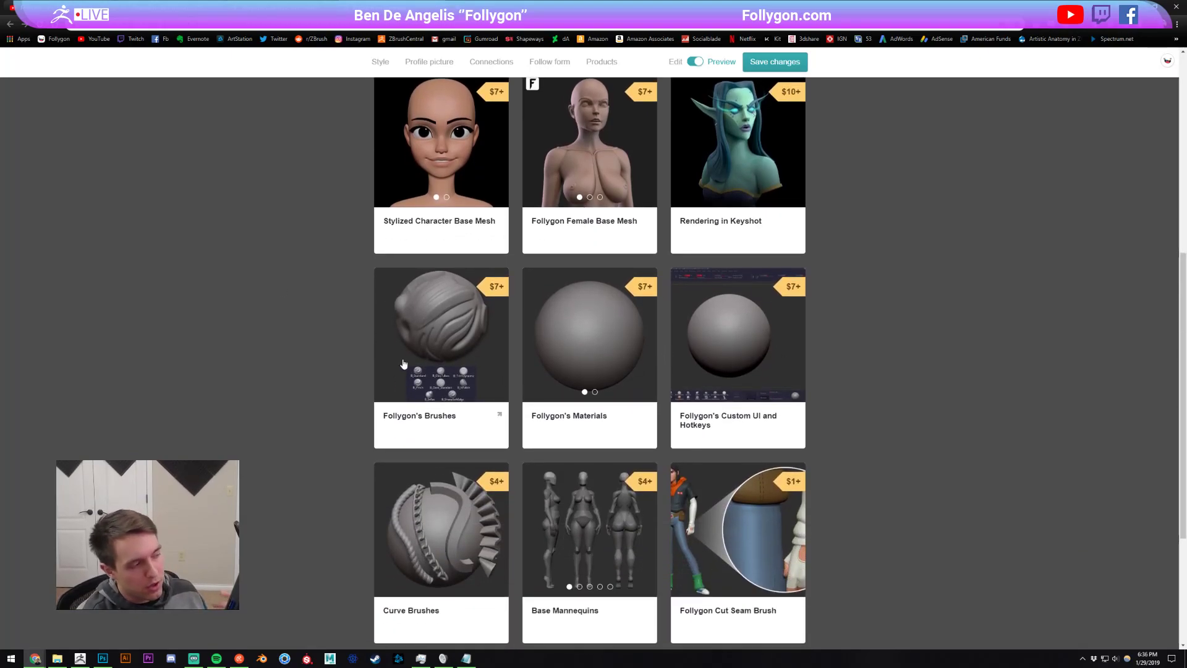
Step: Switch from the browser back to ZBrush and inspect the wireframe of the remeshed body
scroll(326, 332, "up", 1)
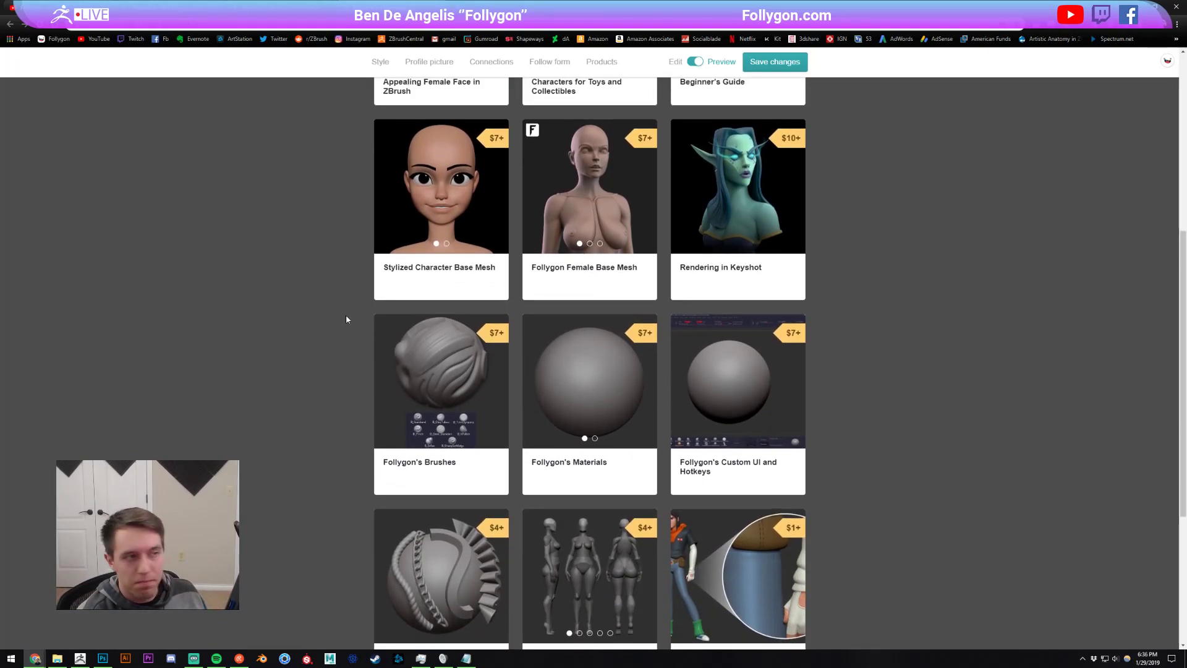
scroll(346, 319, "up", 3)
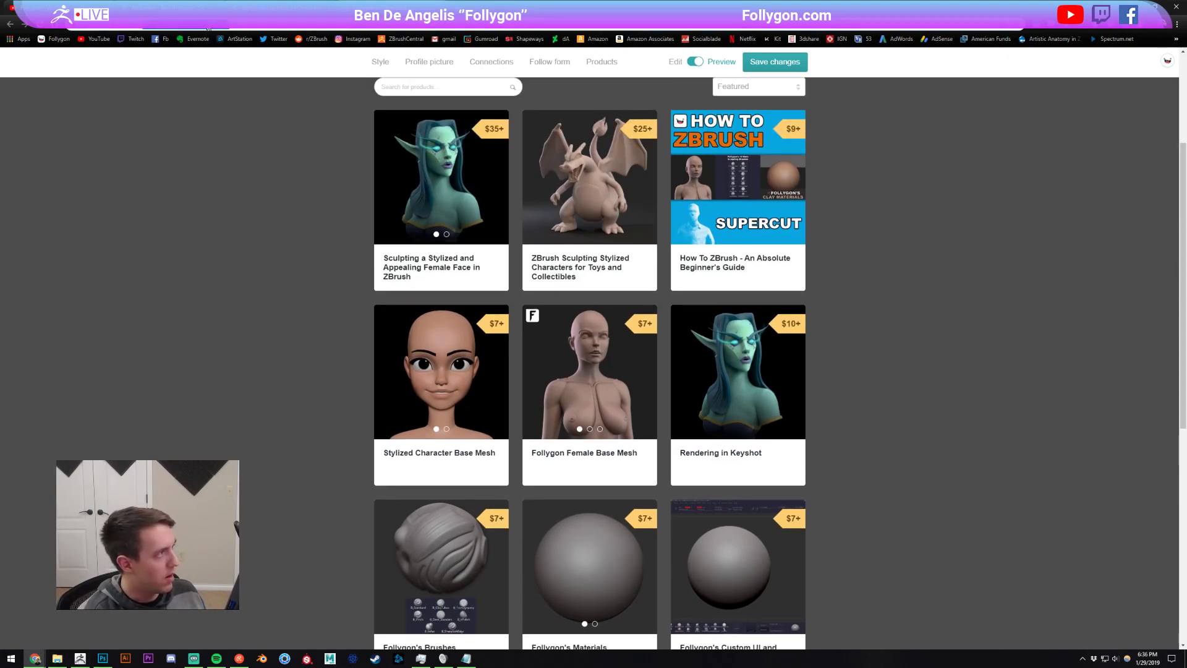
key("alt+Tab")
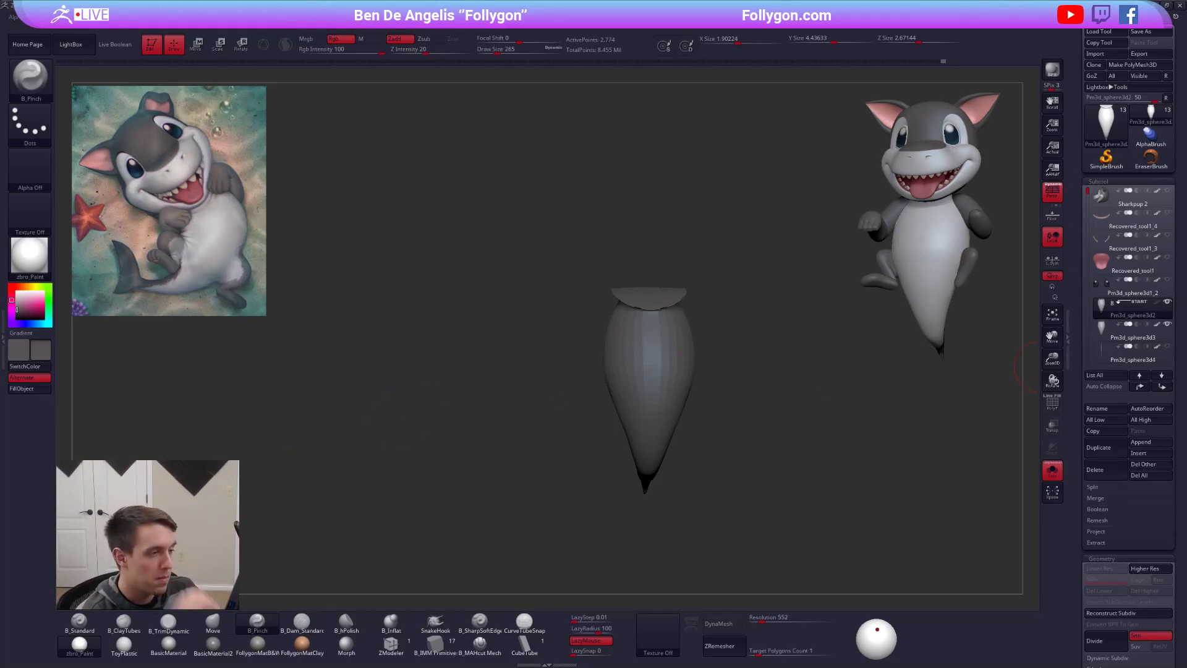
right_click_drag(623, 305, 712, 315, "ctrl")
key("shift+f")
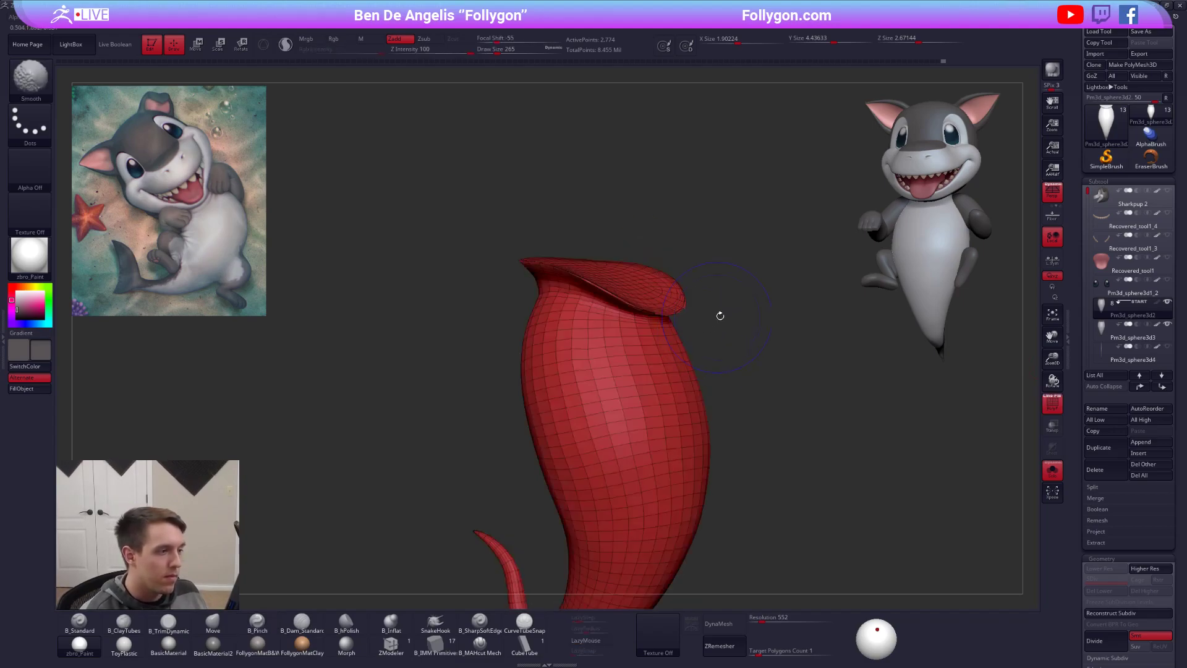
key("ctrl+shift+f")
left_click(765, 337)
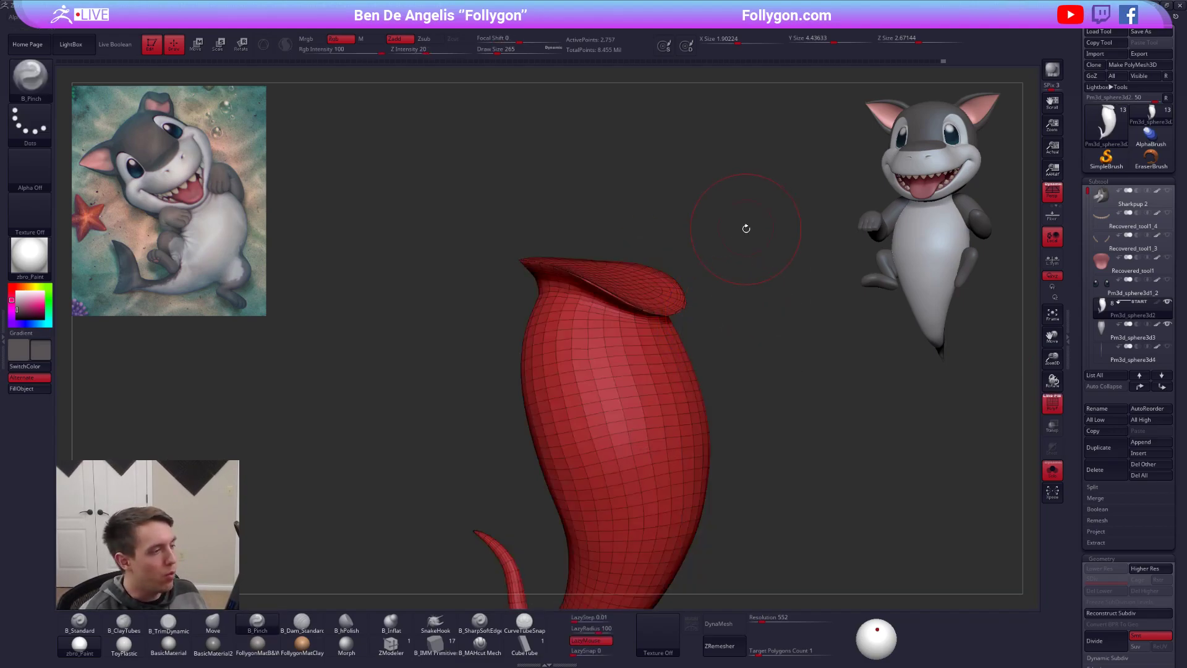
Step: Assign the remeshed body to a single polygroup and try Groups Split on it
key("ctrl+w")
key("shift+f")
left_click_drag(752, 259, 619, 269)
right_click_drag(666, 340, 708, 355, "ctrl")
key("ctrl+shift+f")
left_click(823, 350)
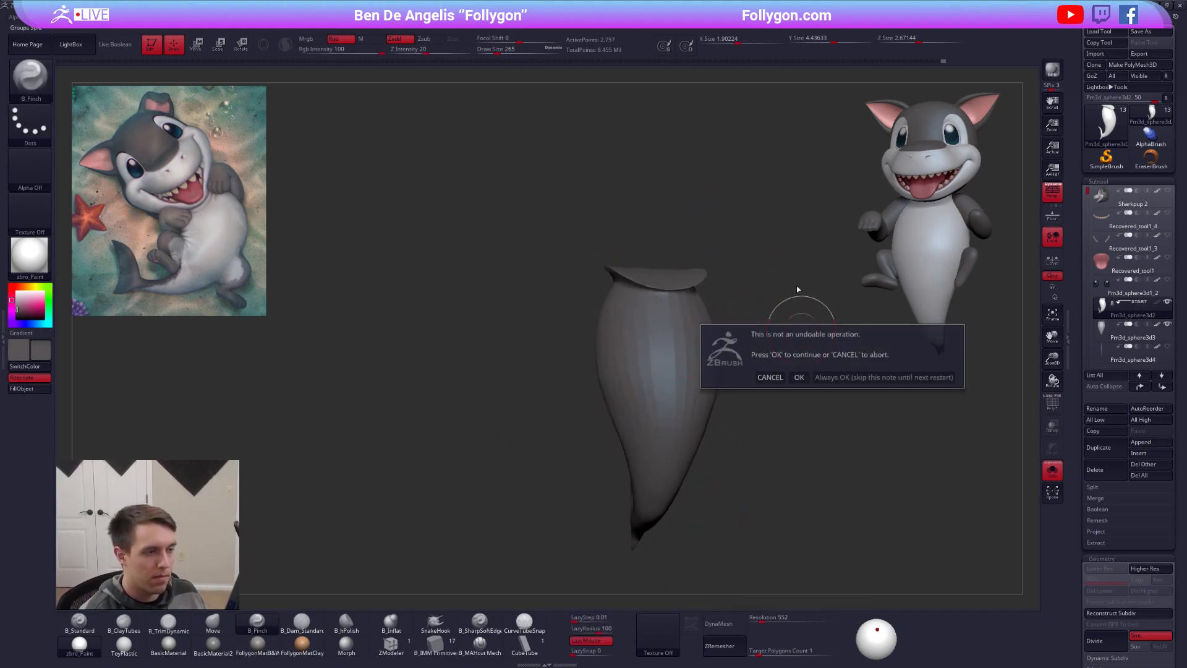
Step: Subdivide the remeshed body up to level 5 and project the duplicate's shape and paint onto it with ProjectAll
key("shift+f")
left_click_drag(790, 299, 835, 325)
key("ctrl+d")
key("shift+f")
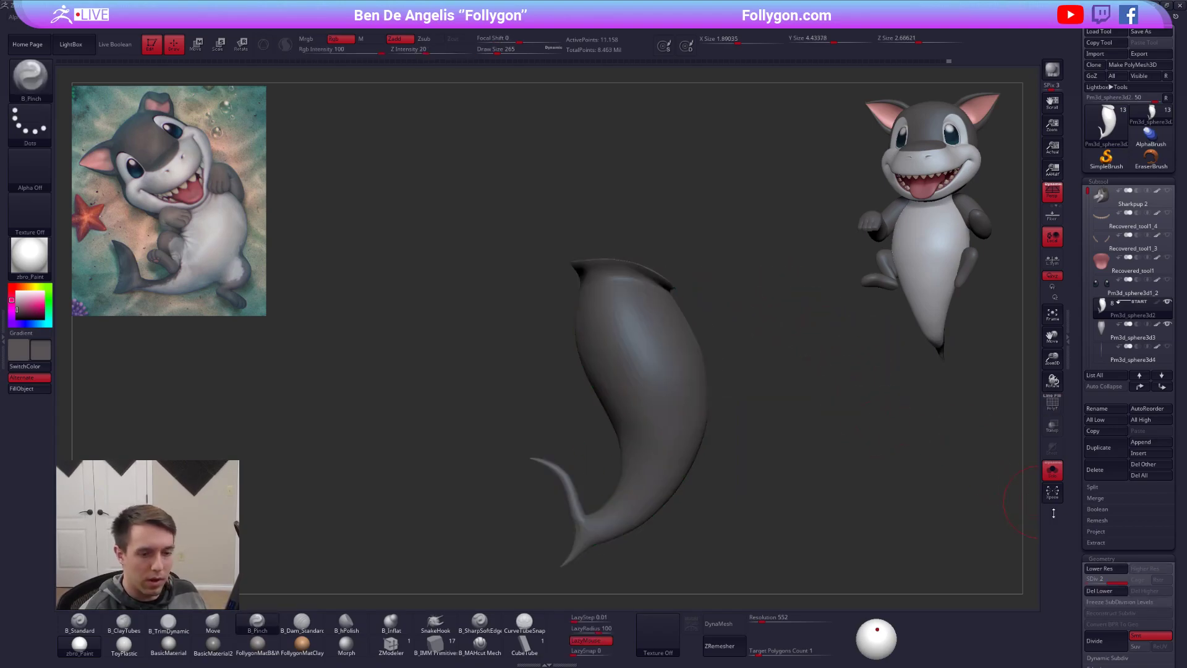
left_click(1109, 531)
left_click(1100, 554)
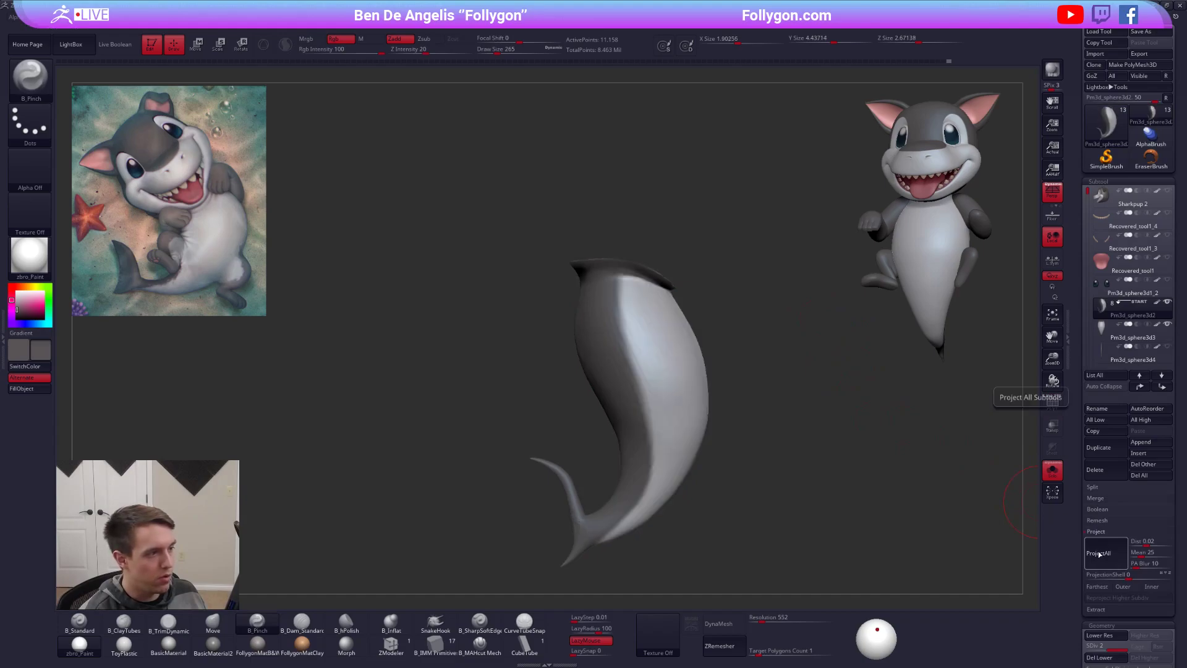
key("ctrl+d")
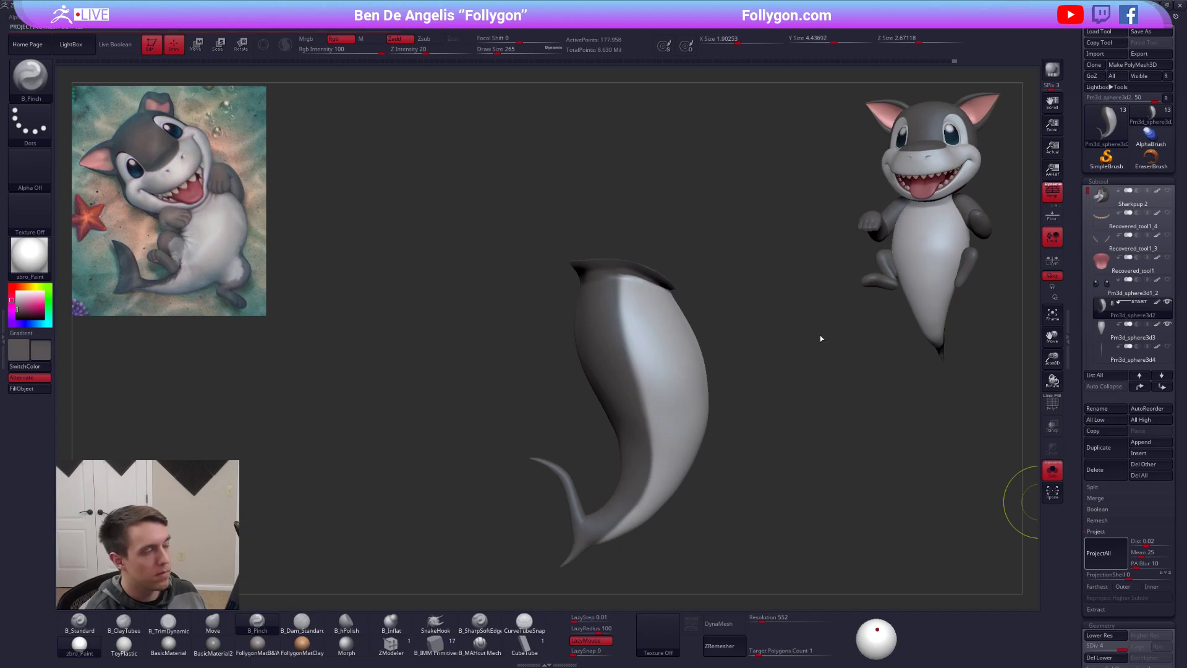
key("ctrl+d")
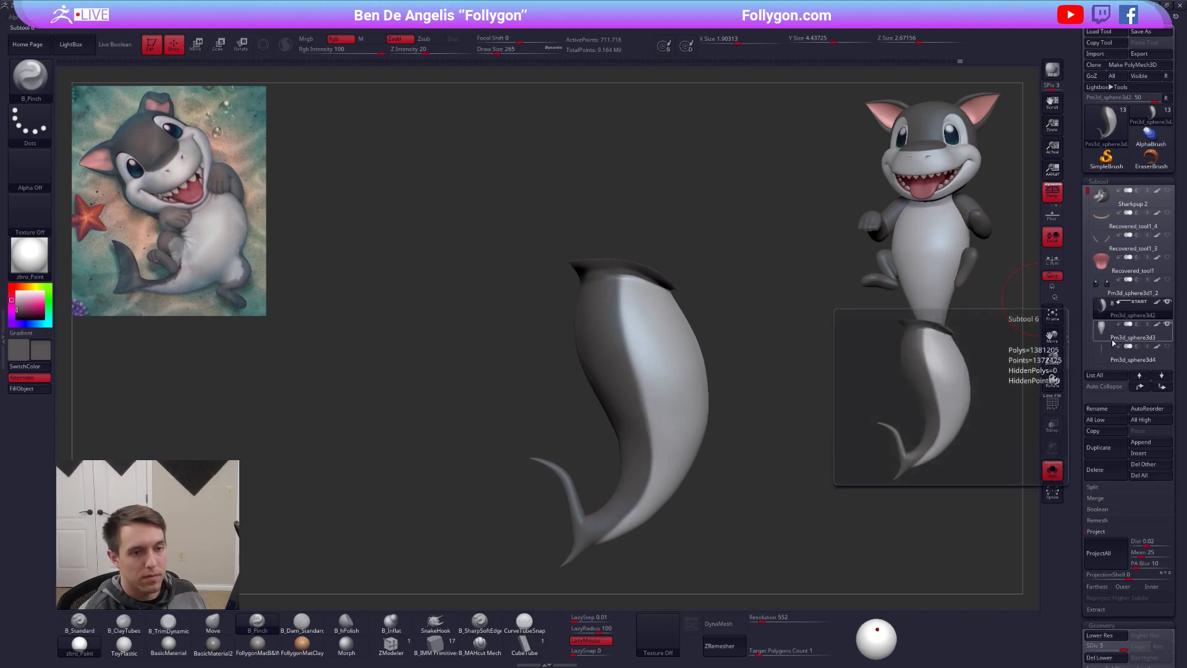
Step: Delete the duplicate body subtool and select the remeshed body again
left_click(1113, 340)
left_click(1107, 470)
left_click(1020, 497)
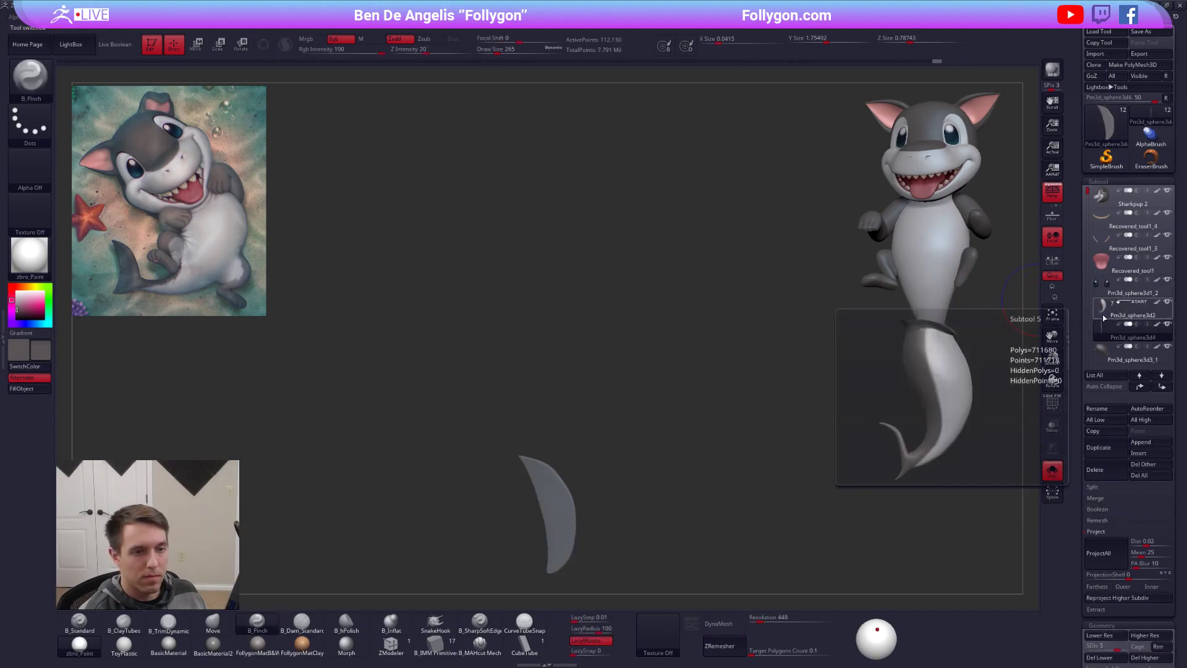
left_click(1113, 308)
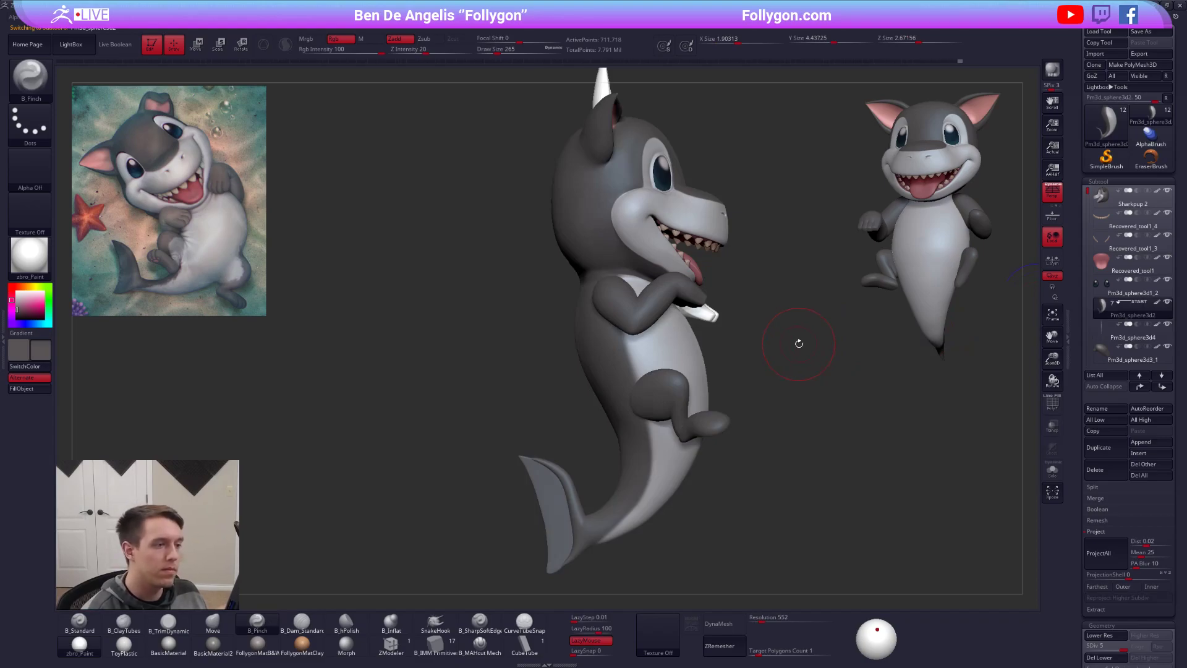
Step: Show the whole character and hide the leftover white hand and white horn subtools
right_click_drag(725, 306, 696, 352)
left_click(695, 356, "alt")
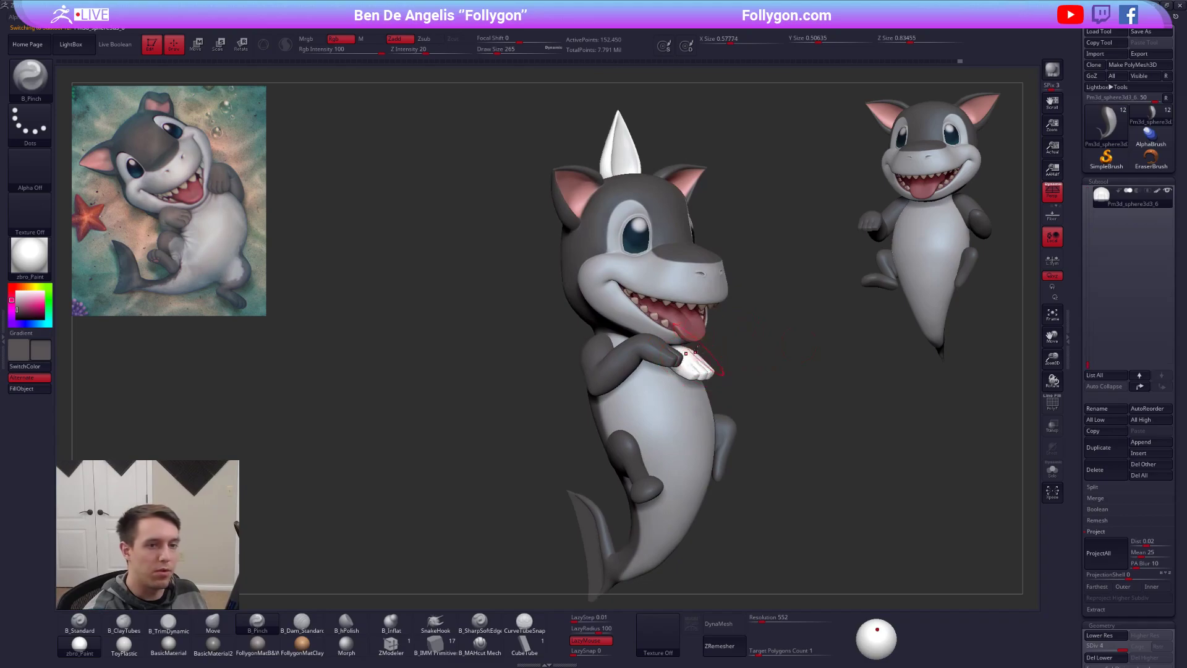
left_click(633, 159, "alt")
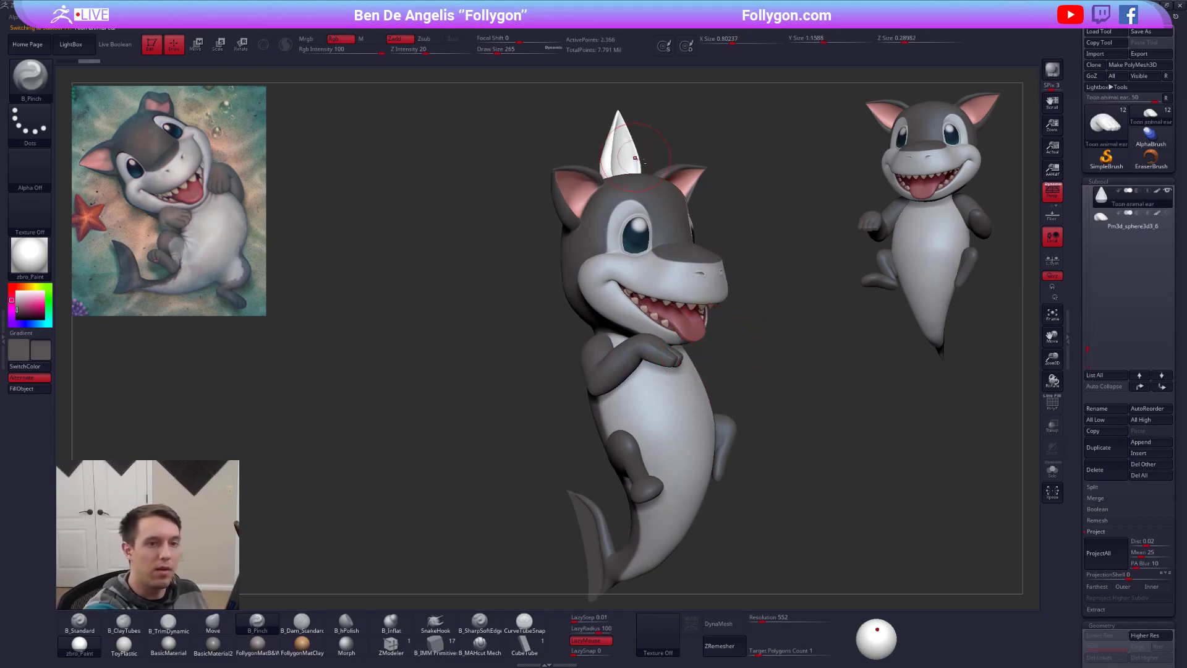
Step: Isolate the body, lower its subdivision level and smooth around the neck rim at draw size 239
left_click(696, 414, "alt")
right_click_drag(696, 414, 695, 436, "ctrl")
mouse_move(594, 364)
right_mouse_down()
mouse_move(644, 362)
mouse_move(686, 405)
mouse_move(689, 395)
right_mouse_up()
key("alt+s")
key("shift+d")
key("shift+d")
key("shift+d")
key("space")
left_click_drag(629, 403, 625, 404)
key("d")
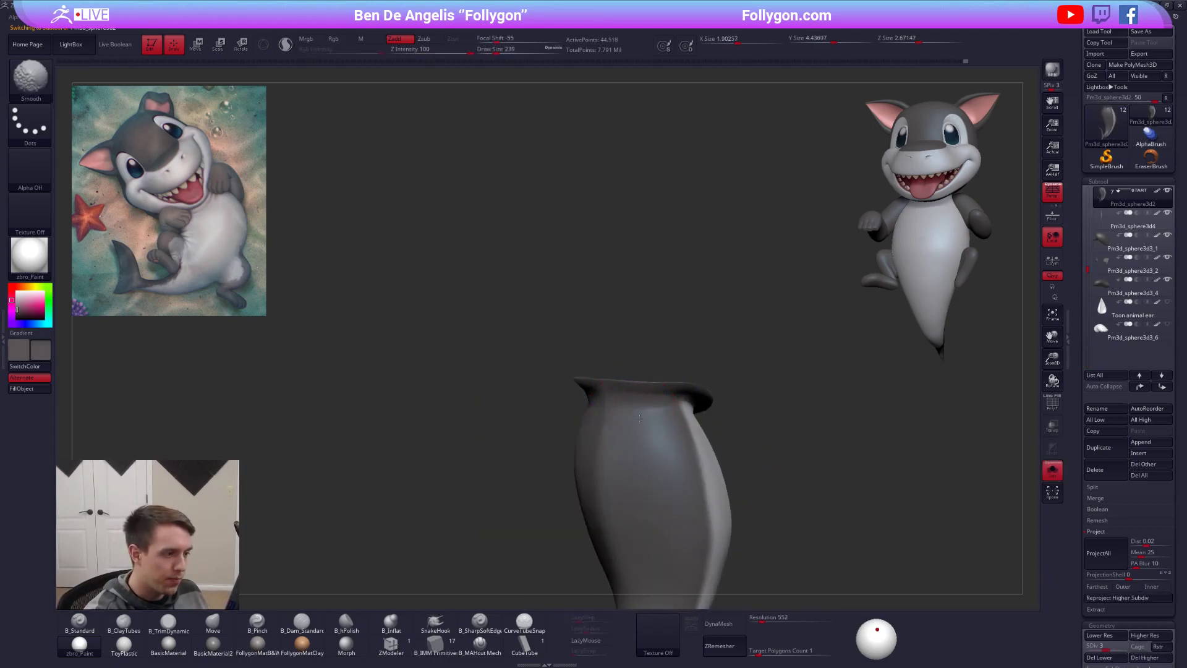
Step: Reshape the upper back and neck rim with the Move brush, working down to the lowest subdivision level at draw size 292
mouse_move(658, 433)
right_mouse_down()
mouse_move(687, 416)
mouse_move(730, 421)
mouse_move(777, 387)
mouse_move(691, 368)
mouse_move(711, 377)
mouse_move(708, 445)
right_mouse_up()
key("alt+s")
key("b")
key("m")
key("v")
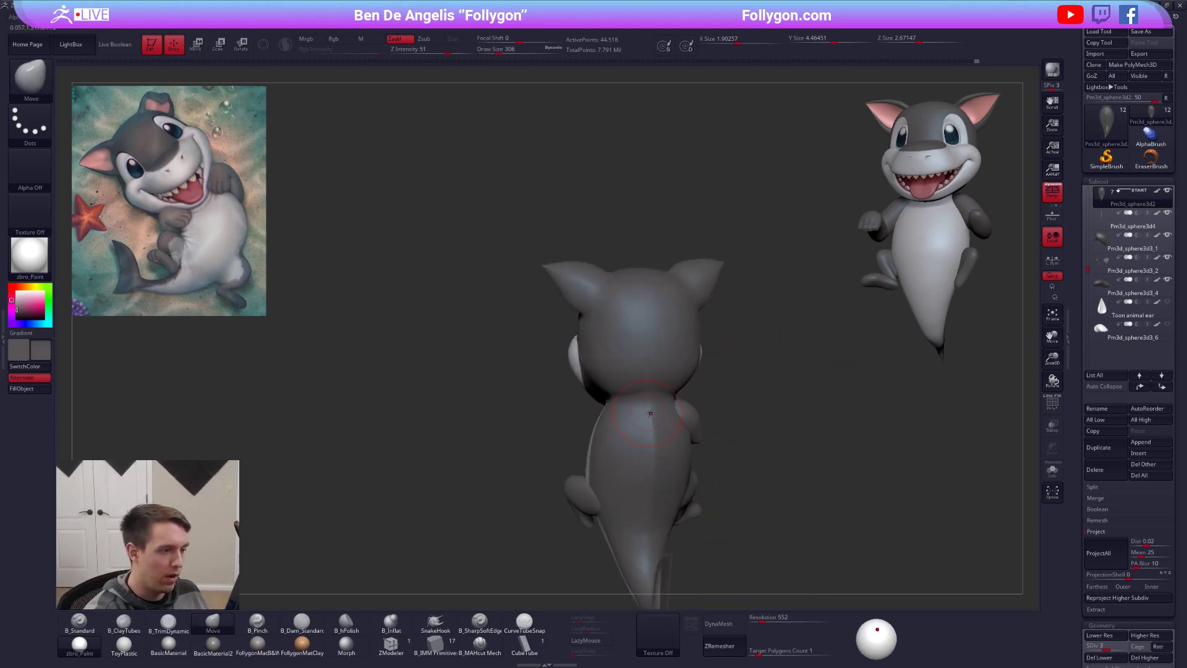
key("alt+s")
mouse_move(676, 401)
right_mouse_down()
mouse_move(721, 405)
mouse_move(689, 424)
right_mouse_up()
key("shift+d")
key("shift+d")
key("[")
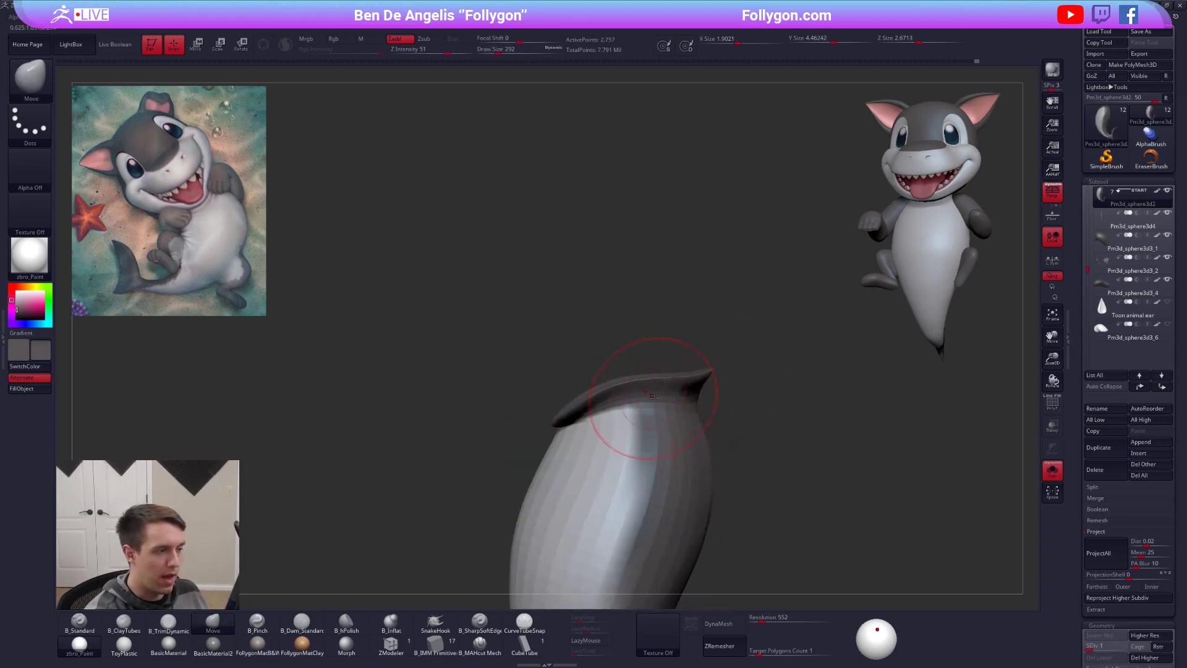
right_click_drag(739, 378, 717, 390)
mouse_move(588, 424)
right_mouse_down()
mouse_move(646, 428)
mouse_move(548, 434)
right_mouse_up()
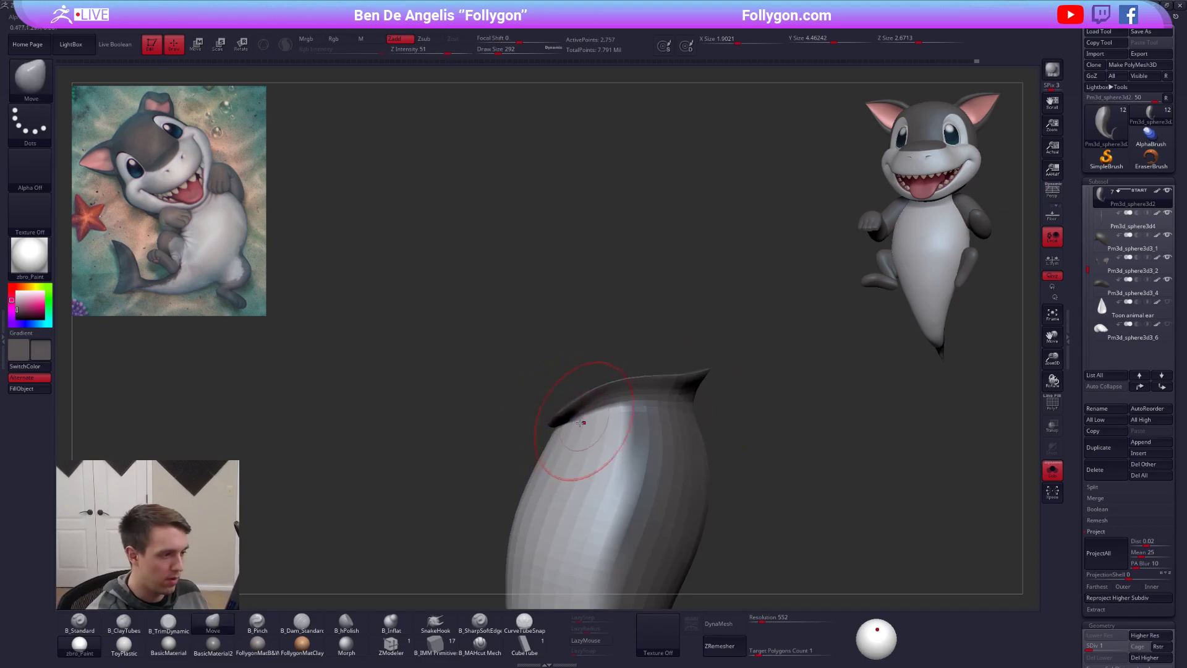
Step: Mask off the body below the neck rim, move the rim up into the head with Transpose and clear the mask
mouse_move(612, 399)
left_mouse_down("ctrl")
mouse_move(618, 312)
mouse_move(371, 477)
left_mouse_up("ctrl")
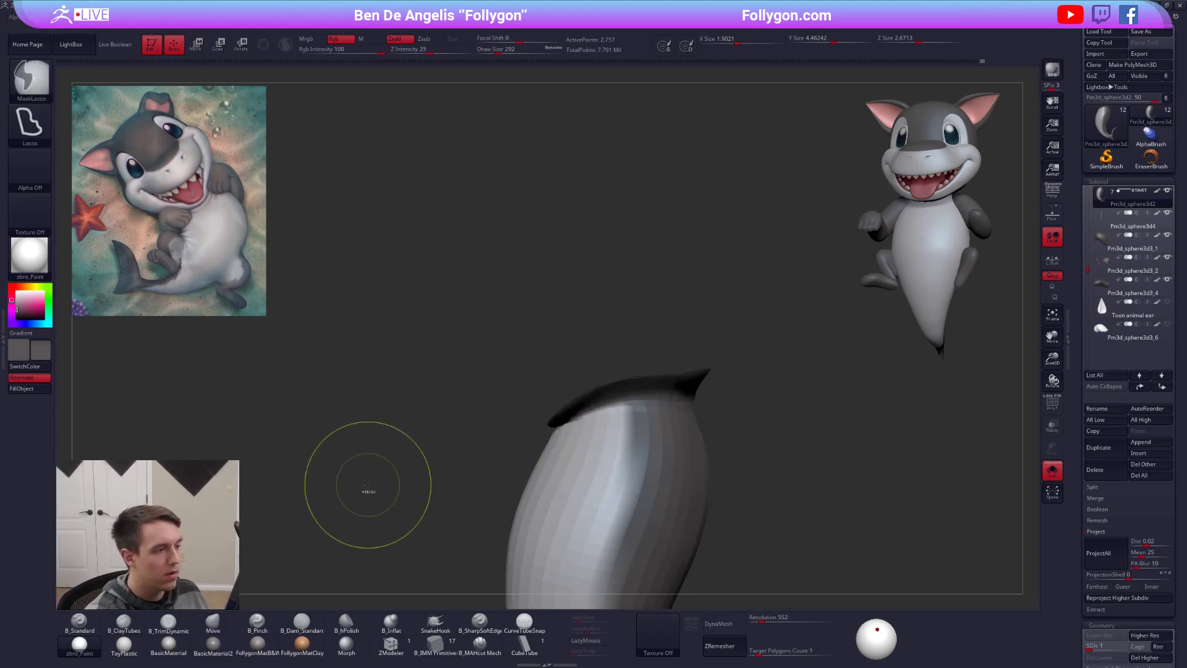
left_click(730, 384, "ctrl")
key("w")
left_click_drag(631, 389, 630, 479, "shift")
left_click_drag(631, 434, 630, 406)
right_click_drag(694, 447, 692, 405, "ctrl")
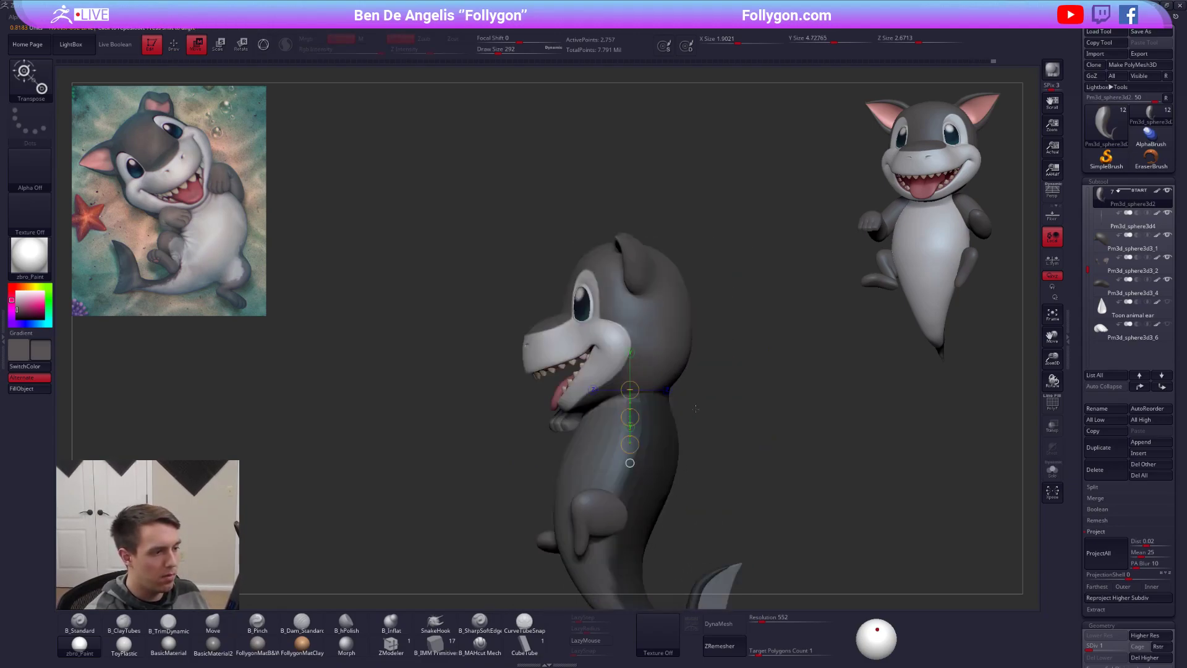
left_click_drag(723, 395, 731, 403, "ctrl")
Step: Adjust the neck rim with the Move brush at draw size 335 and return the body to subdivision level 5
mouse_move(724, 400)
right_mouse_down()
mouse_move(646, 402)
mouse_move(692, 399)
right_mouse_up()
key("q")
key("s")
left_click_drag(692, 399, 698, 399)
key("4")
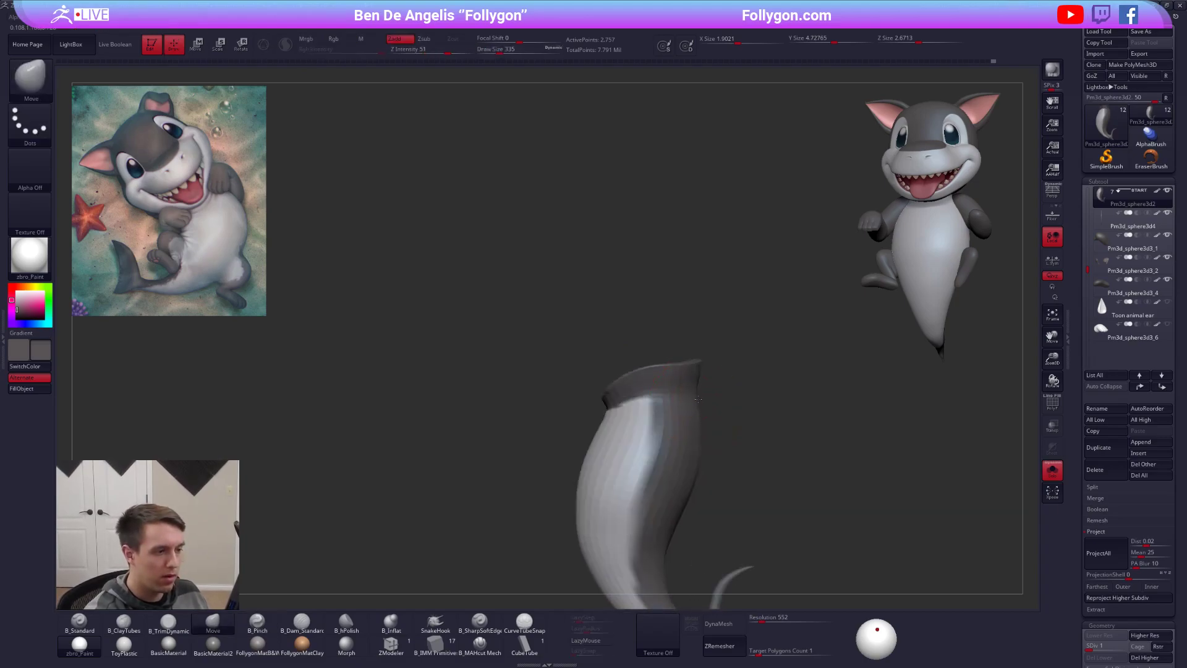
mouse_move(715, 426)
right_mouse_down()
mouse_move(756, 424)
mouse_move(724, 421)
right_mouse_up()
key("d")
key("d")
key("d")
key("d")
Step: Pinch the ridge along the upper back at draw size 335 and refine the back's profile with the Move brush
mouse_move(686, 386)
right_mouse_down()
mouse_move(677, 366)
mouse_move(679, 402)
right_mouse_up()
key("5")
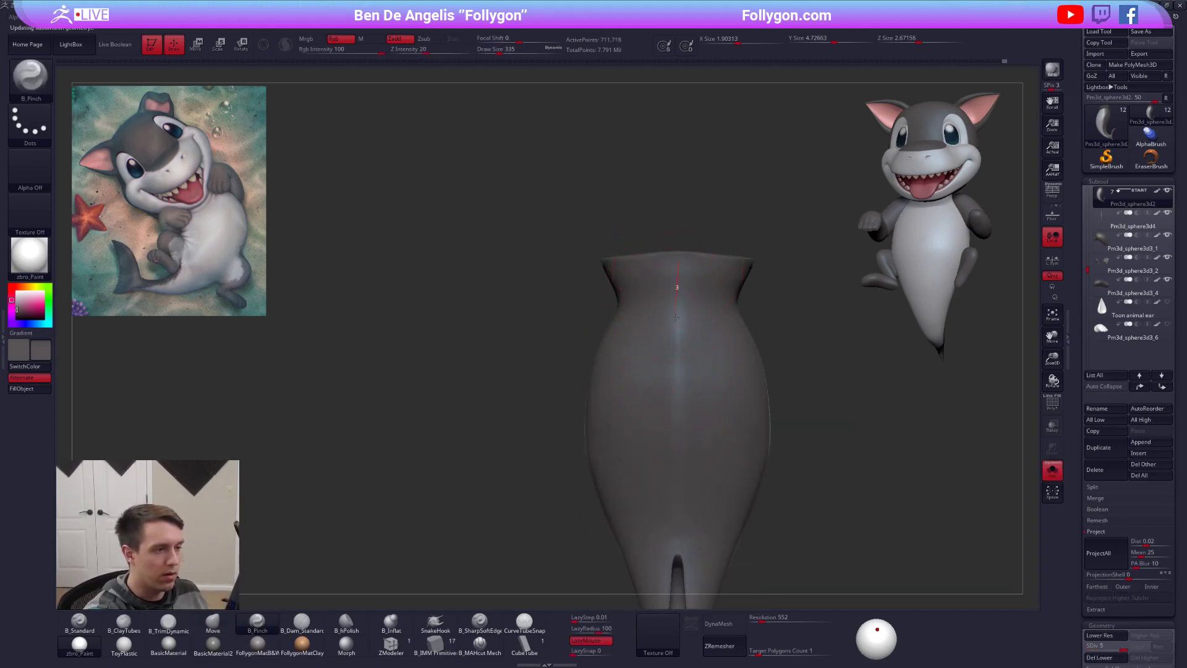
right_click_drag(678, 493, 705, 347)
key("4")
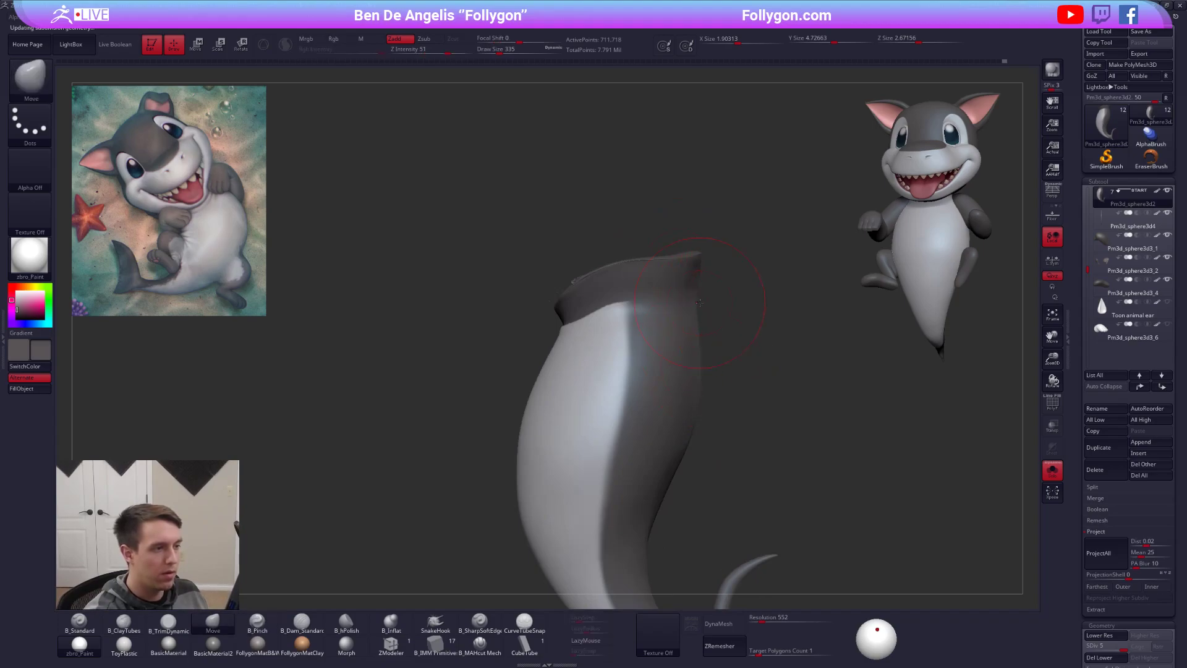
right_click_drag(694, 301, 701, 329)
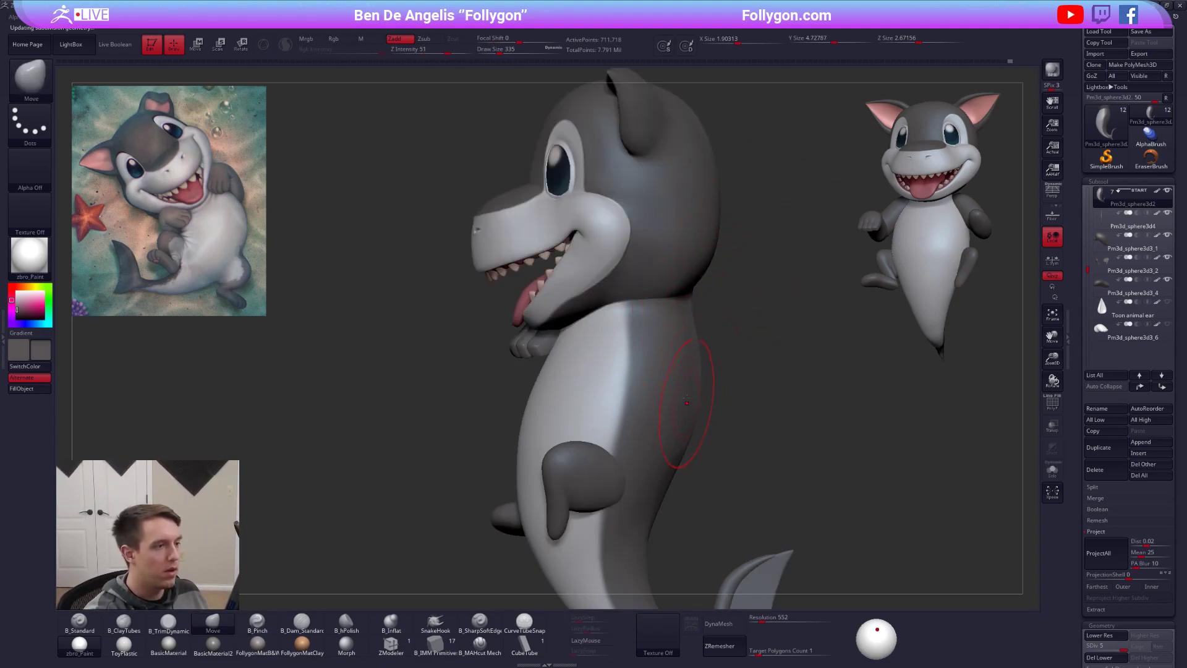
Step: Select the head, drop it to its lowest subdivision level and reshape the back of the head with the Move brush
right_click_drag(706, 247, 704, 356, "alt")
left_click(703, 355, "alt")
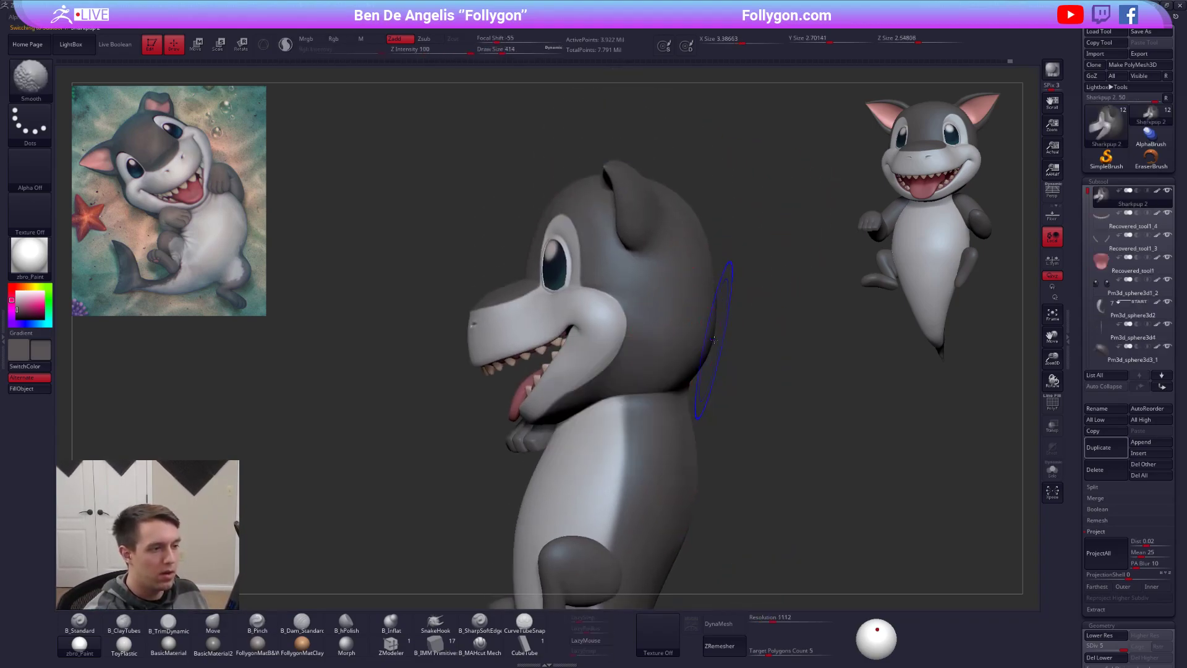
key("shift+d")
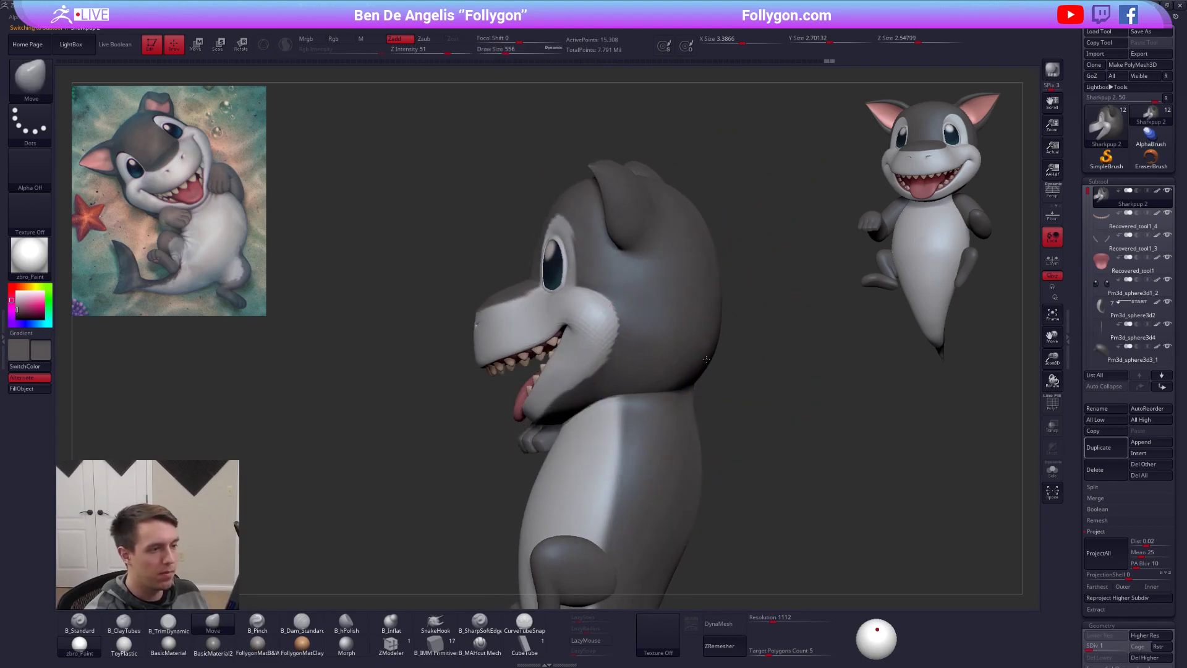
mouse_move(697, 357)
right_mouse_down()
mouse_move(716, 363)
mouse_move(709, 351)
mouse_move(495, 366)
mouse_move(719, 369)
mouse_move(544, 377)
mouse_move(705, 399)
mouse_move(751, 392)
right_mouse_up()
Step: Mask the upper part of the head and reshape its lower back edge around the neck with the Move brush
mouse_move(644, 305)
left_mouse_down("ctrl")
mouse_move(663, 468)
mouse_move(838, 305)
left_mouse_up("ctrl")
right_click_drag(776, 373, 715, 405, "shift")
left_click(732, 366, "ctrl")
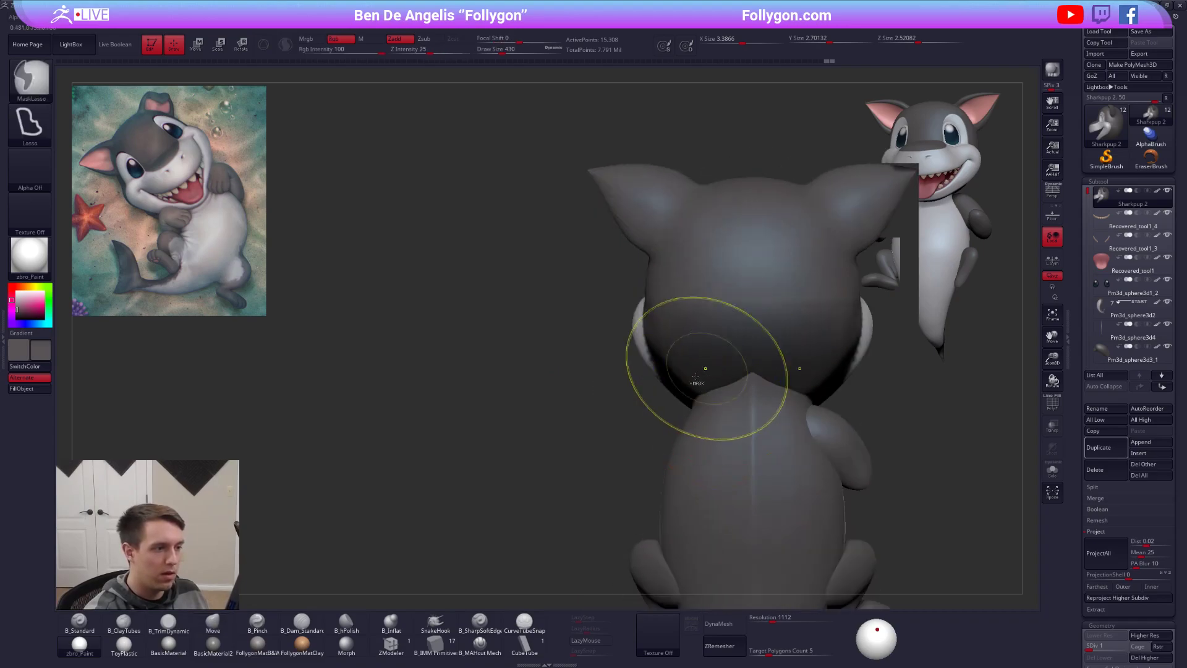
left_click(665, 411, "ctrl")
key("space")
left_click_drag(686, 378, 690, 367)
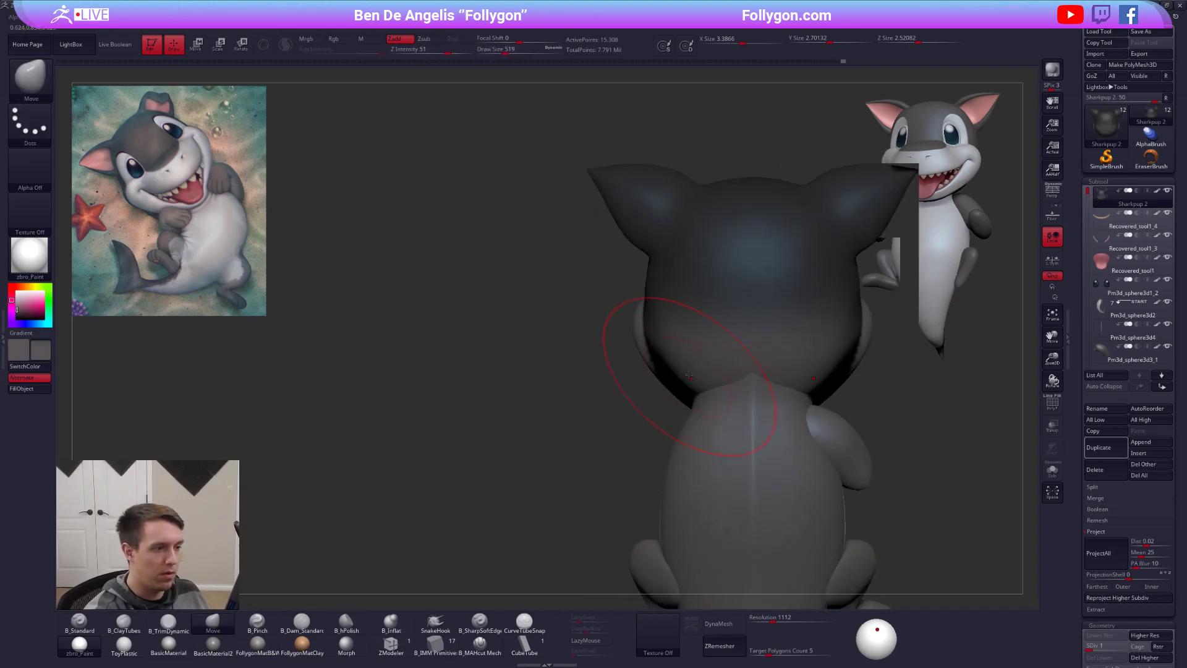
mouse_move(694, 379)
right_mouse_down()
mouse_move(757, 379)
mouse_move(683, 365)
right_mouse_up()
key("alt+s")
right_click_drag(803, 365, 811, 443)
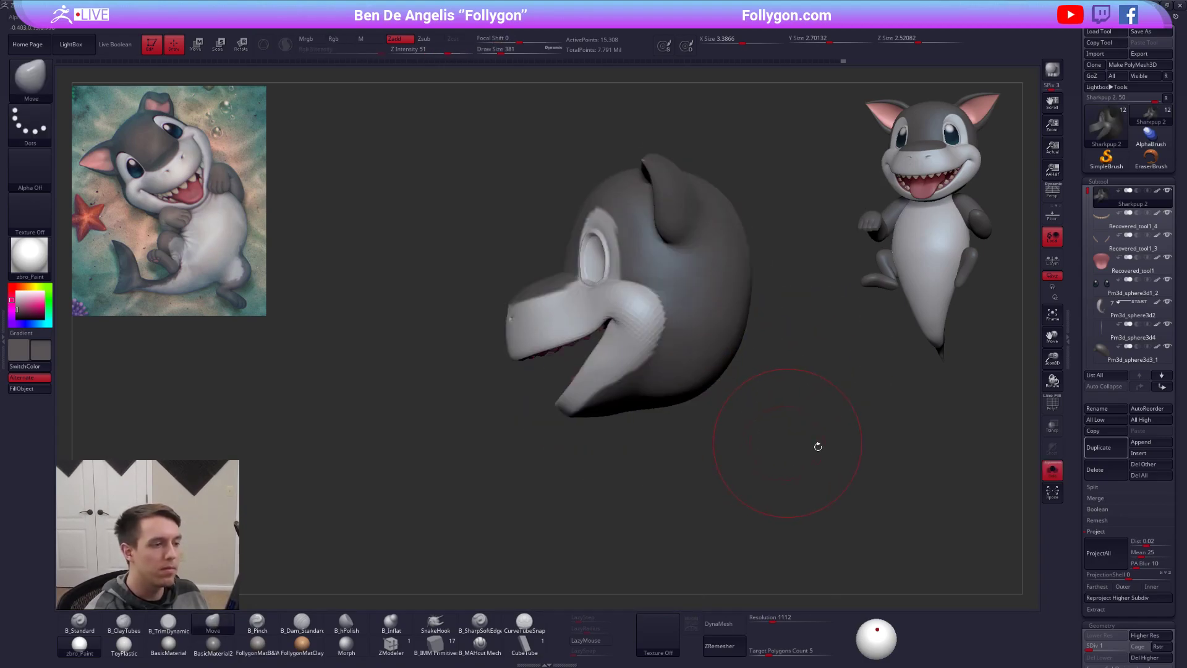
Step: Show the whole character and step the head back up to its highest subdivision level
key("alt+s")
key("d")
key("d")
key("d")
key("d")
Step: Select and isolate the body and check the wireframe around its neck rim
mouse_move(849, 491)
right_mouse_down()
mouse_move(741, 413)
mouse_move(760, 409)
mouse_move(706, 355)
mouse_move(708, 373)
mouse_move(675, 365)
mouse_move(692, 396)
right_mouse_up()
left_click(705, 396, "alt")
key("alt+s")
right_click_drag(650, 286, 631, 297)
mouse_move(544, 309)
right_mouse_down()
mouse_move(607, 342)
mouse_move(586, 361)
right_mouse_up()
key("shift+f")
key("shift+f")
Step: Smooth the neck rim at draw size 140 while working down through the body's lower subdivision levels
key("space")
left_click_drag(586, 360, 566, 359)
key("shift+d")
key("shift+d")
right_click_drag(650, 436, 672, 431)
key("shift+d")
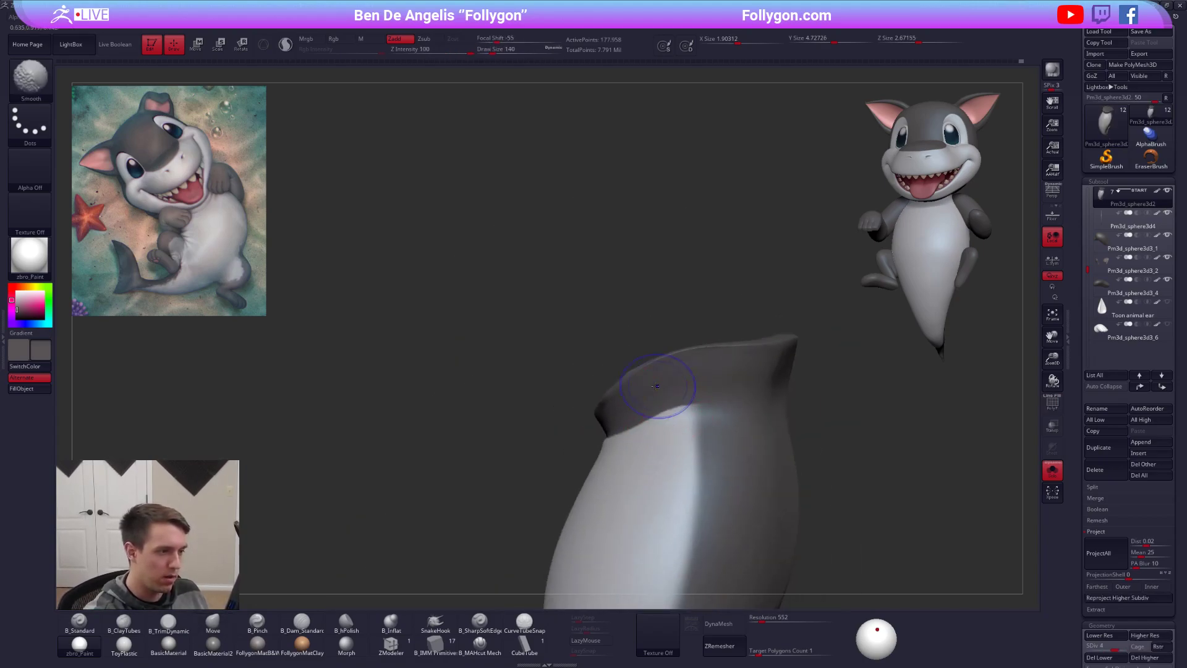
left_click_drag(720, 354, 762, 348, "shift")
right_click_drag(799, 334, 768, 364)
left_click_drag(769, 365, 693, 363, "shift")
mouse_move(683, 373)
right_mouse_down()
mouse_move(734, 384)
mouse_move(724, 392)
right_mouse_up()
mouse_move(655, 413)
left_mouse_down("shift")
mouse_move(613, 415)
mouse_move(667, 413)
left_mouse_up("shift")
right_click_drag(762, 446, 734, 374)
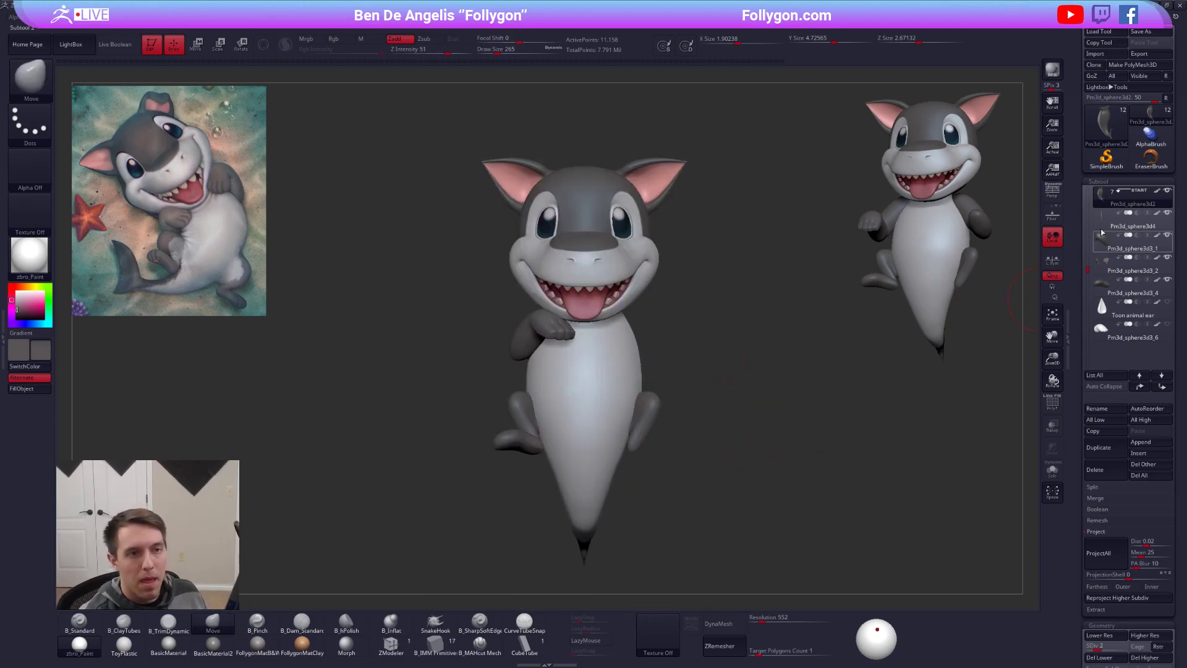
left_click(1092, 447)
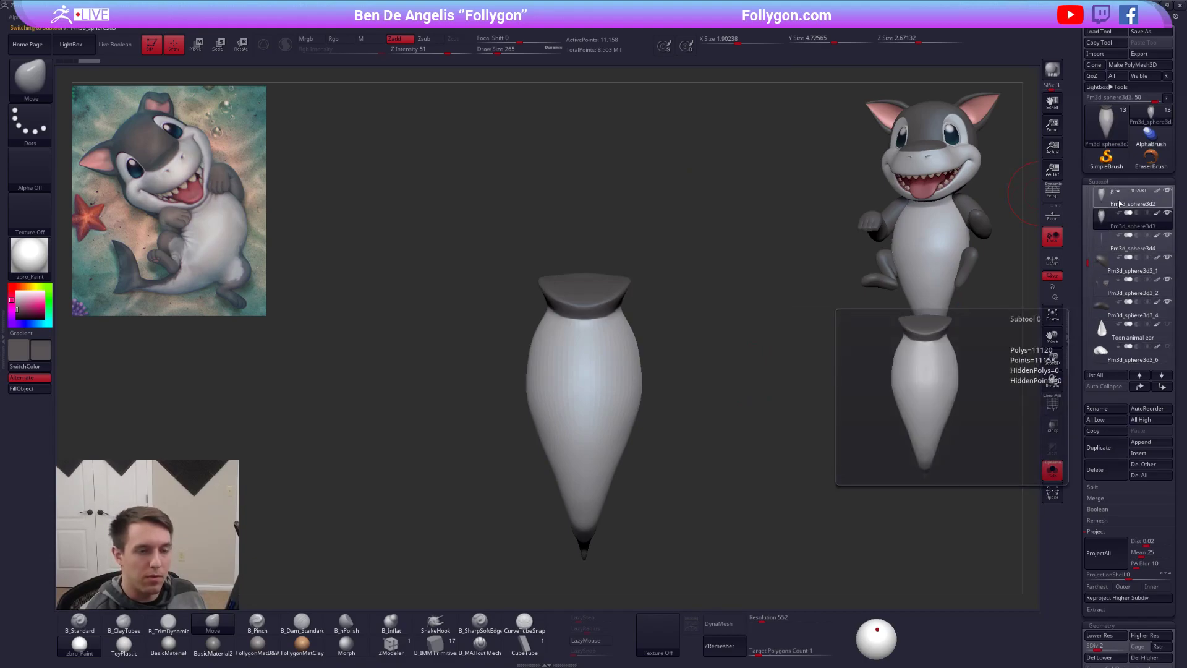
left_click(1105, 471)
left_click(1020, 494)
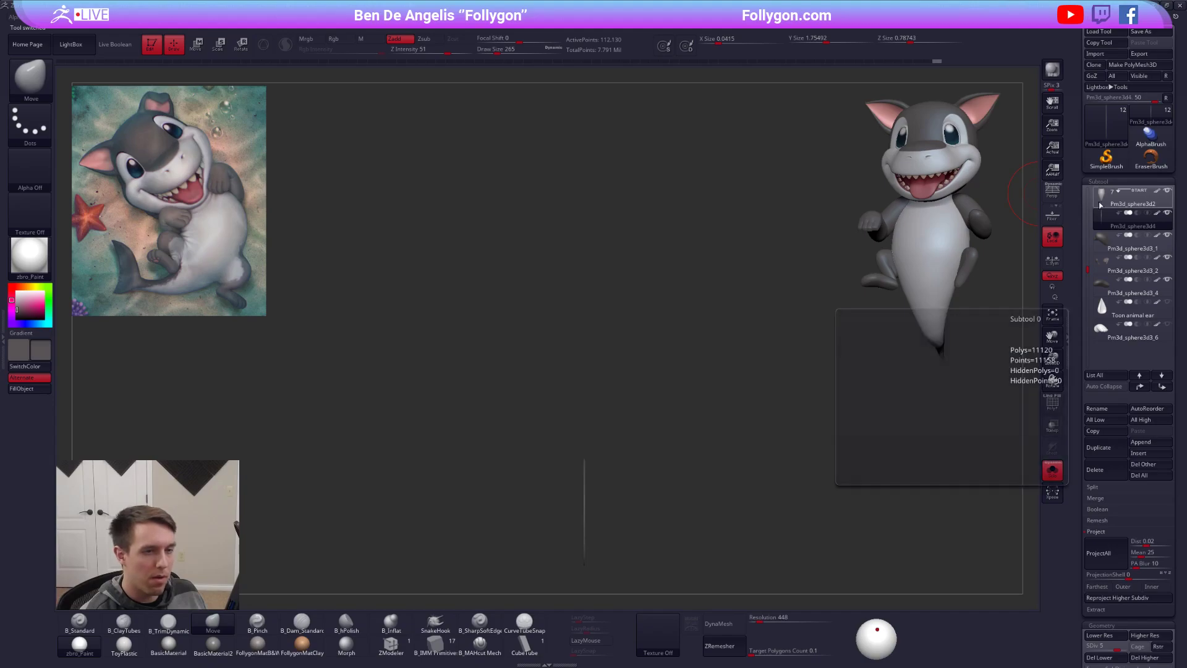
left_click(1106, 199)
Step: Isolate the body, raise it to its highest subdivision level and sample a polypaint colour with the B_Standard brush
mouse_move(678, 363)
left_mouse_down("alt")
mouse_move(727, 374)
mouse_move(679, 363)
mouse_move(671, 331)
mouse_move(681, 347)
mouse_move(710, 330)
left_mouse_up("alt")
key("alt+s")
key("d")
key("d")
key("d")
key("1")
key("c")
Step: Paint the light belly colour up over the front of the neck rim, turning LazyMouse off for the strokes
key("space")
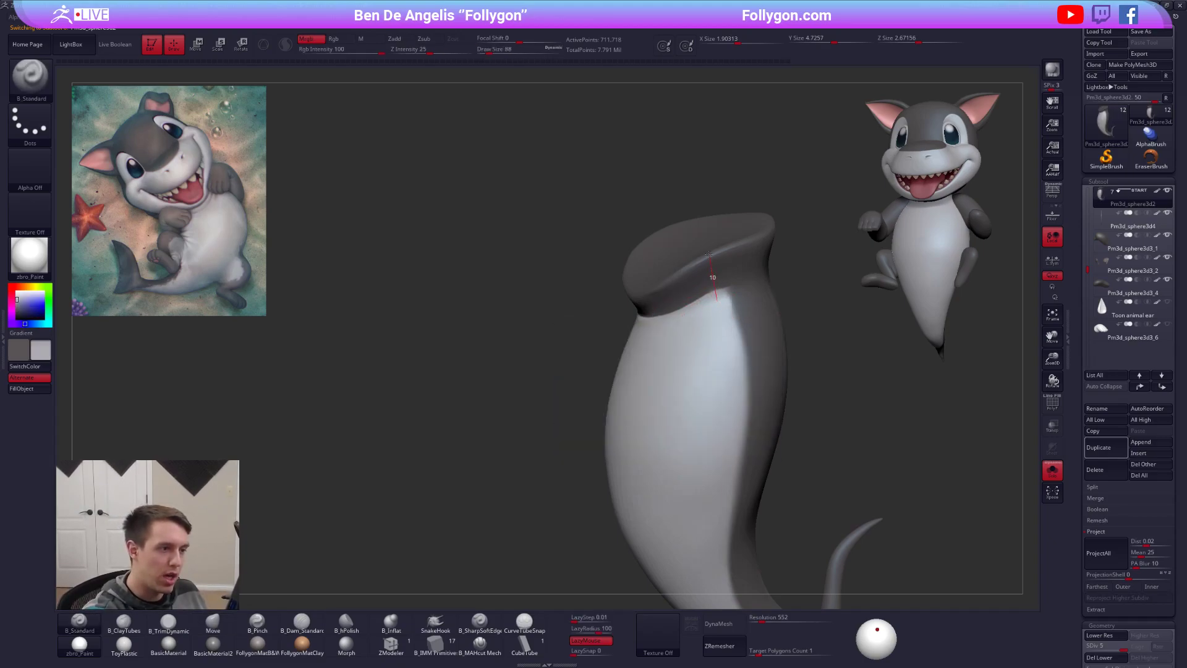
mouse_move(699, 243)
left_mouse_down()
mouse_move(661, 246)
mouse_move(669, 256)
left_mouse_up()
mouse_move(698, 316)
left_mouse_down()
mouse_move(671, 264)
mouse_move(640, 243)
left_mouse_up()
left_click_drag(582, 248, 551, 249)
mouse_move(688, 313)
left_mouse_down()
mouse_move(664, 308)
mouse_move(607, 245)
mouse_move(640, 310)
left_mouse_up()
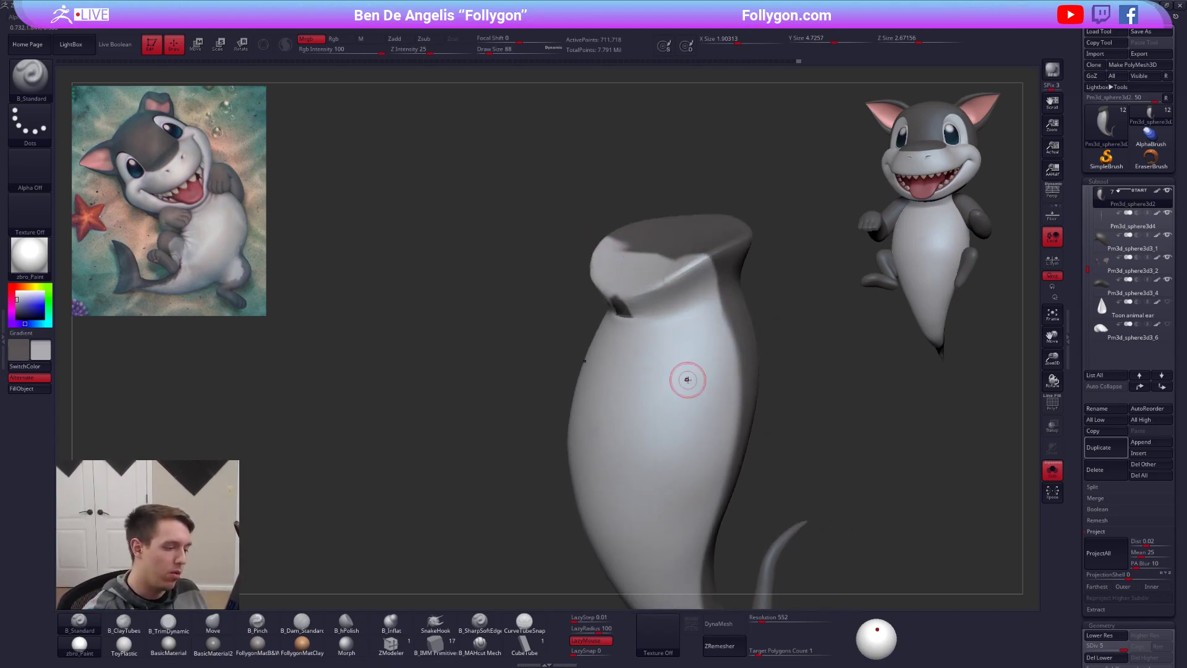
left_click(598, 640)
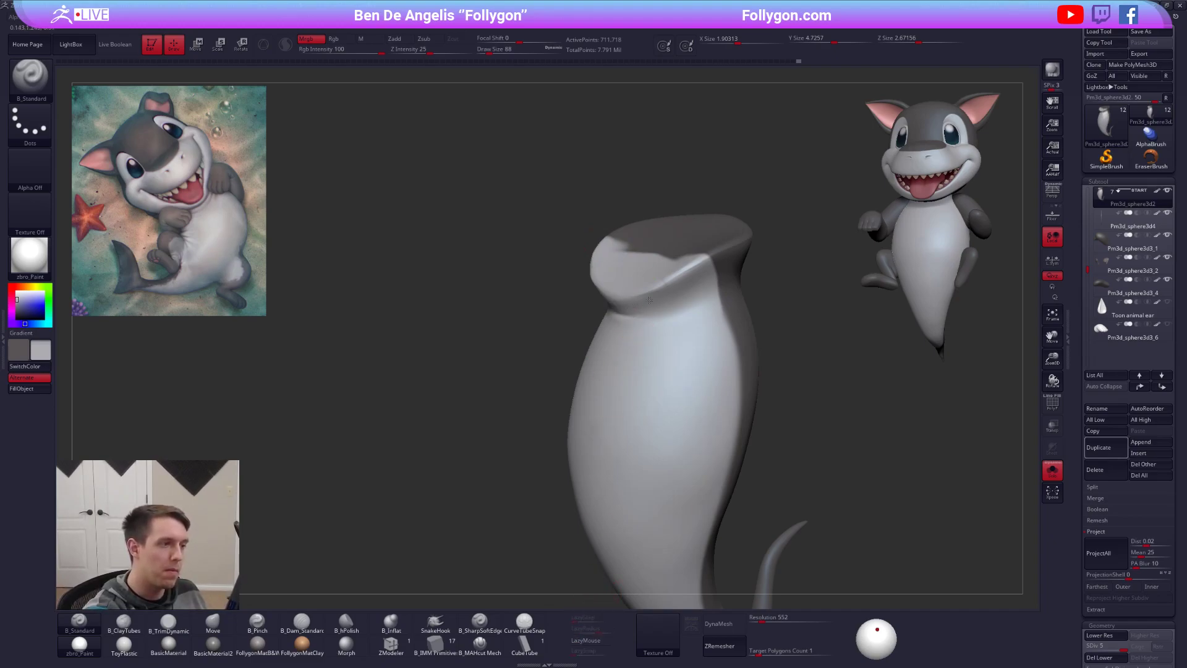
mouse_move(703, 289)
right_mouse_down()
mouse_move(810, 322)
mouse_move(828, 371)
right_mouse_up()
mouse_move(701, 243)
left_mouse_down()
mouse_move(673, 334)
mouse_move(711, 243)
left_mouse_up()
right_click_drag(700, 313, 699, 254)
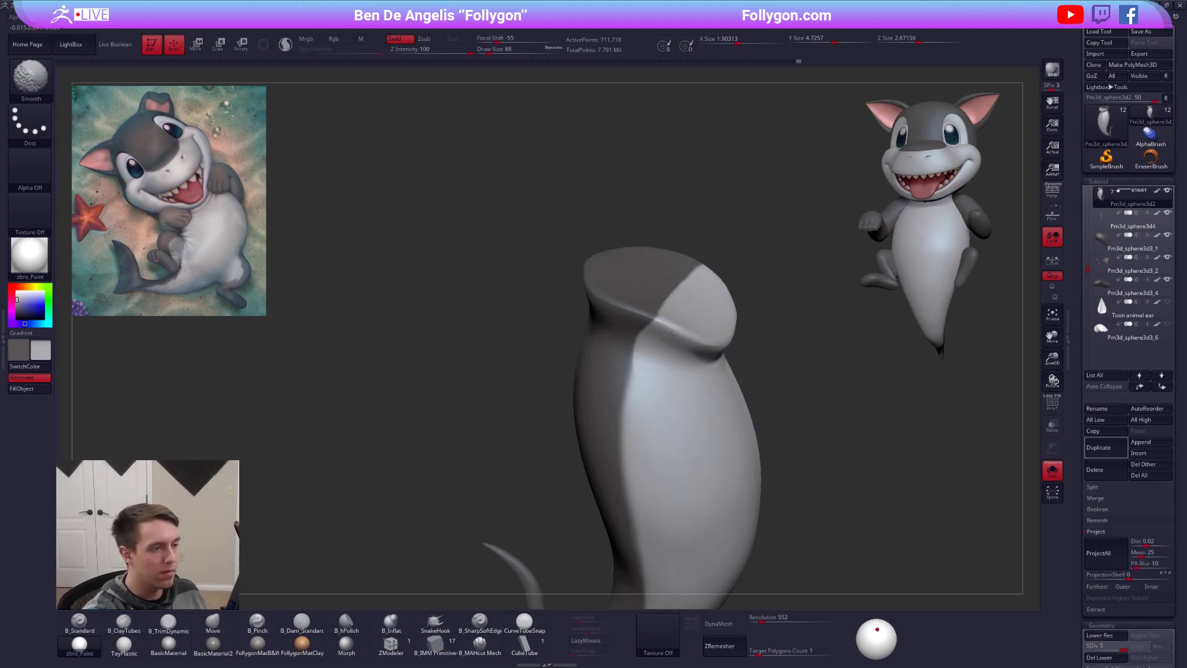
Step: Smooth the colour-edged neck rim, bring back the whole character and set the draw size to 215
left_click_drag(672, 336, 686, 350, "shift")
right_click_drag(687, 350, 671, 321, "ctrl")
right_click_drag(672, 397, 667, 362)
mouse_move(670, 426)
right_mouse_down()
mouse_move(711, 425)
mouse_move(718, 454)
right_mouse_up()
key("alt+s")
key("space")
left_click_drag(718, 456, 732, 454)
mouse_move(739, 432)
right_mouse_down("shift")
mouse_move(705, 444)
mouse_move(727, 492)
right_mouse_up("shift")
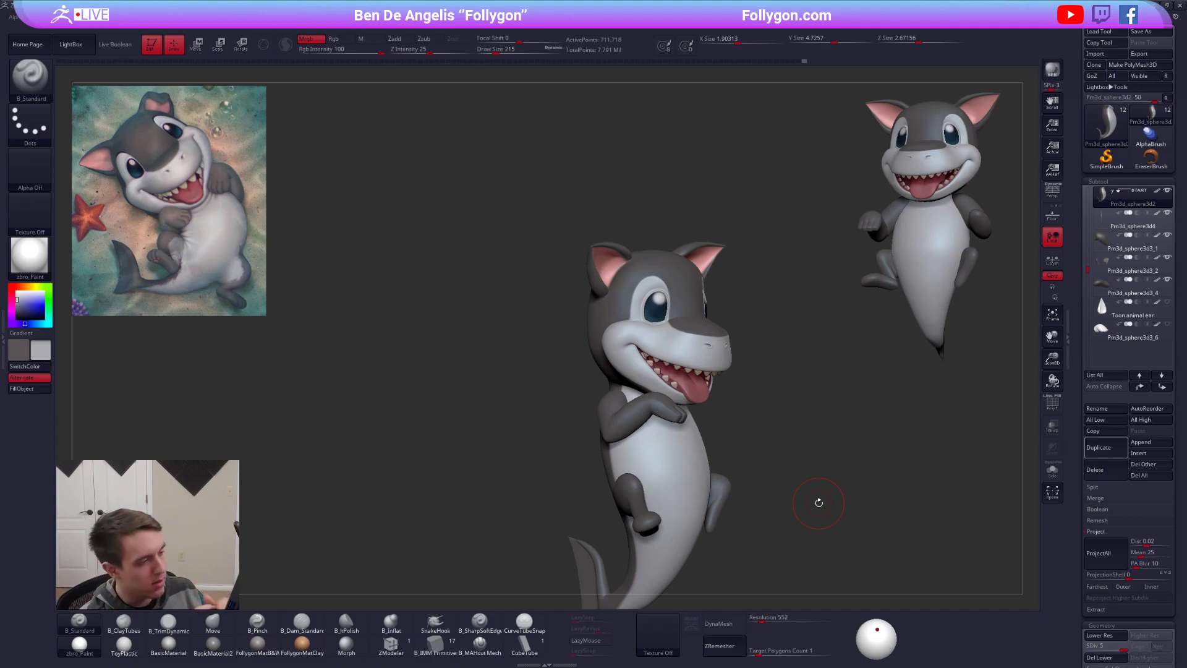
Step: Isolate the body again and work on the back of its neck with the B_Pinch brush at draw size 292
right_click_drag(688, 363, 659, 386)
right_click_drag(596, 346, 662, 364)
right_click_drag(554, 380, 622, 357, "alt")
key("5")
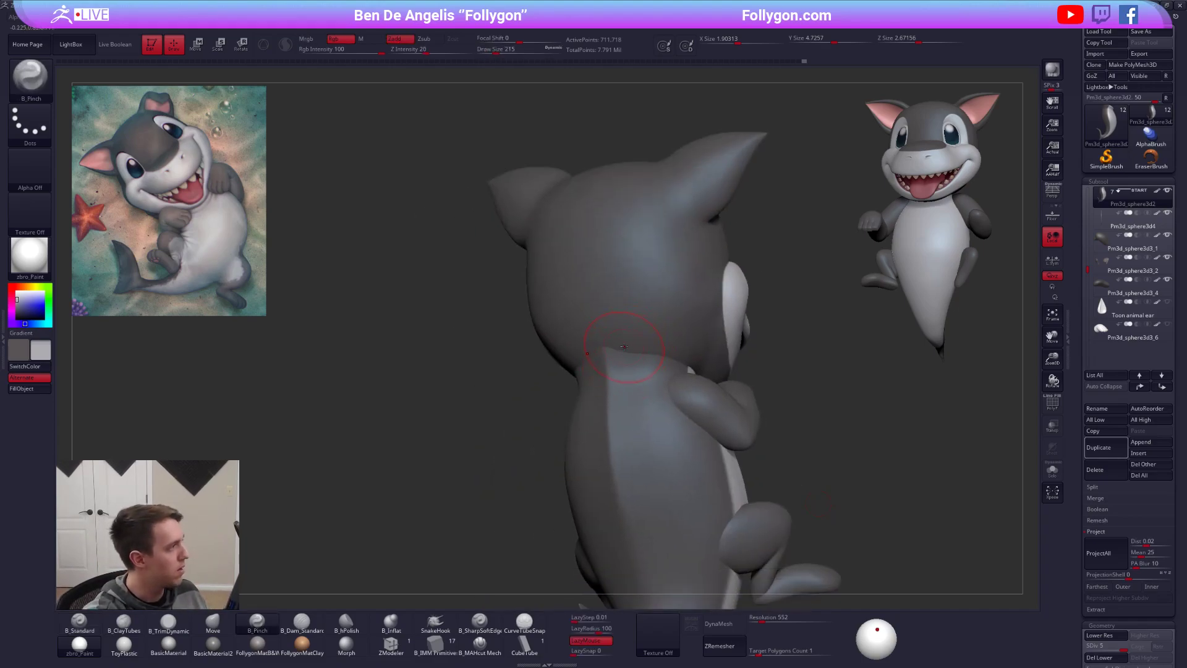
key("space")
left_click_drag(622, 353, 629, 354)
mouse_move(619, 346)
right_mouse_down("shift")
mouse_move(651, 332)
mouse_move(605, 343)
right_mouse_up("shift")
key("alt+s")
right_click_drag(605, 343, 616, 304, "alt")
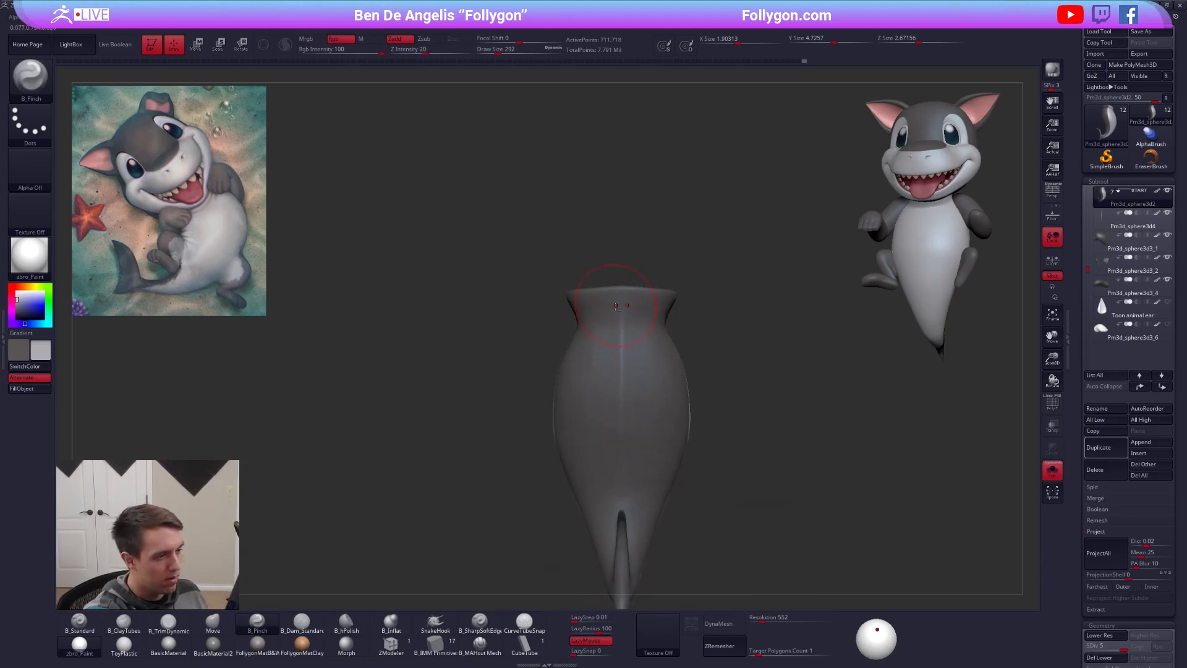
right_click_drag(624, 413, 613, 346)
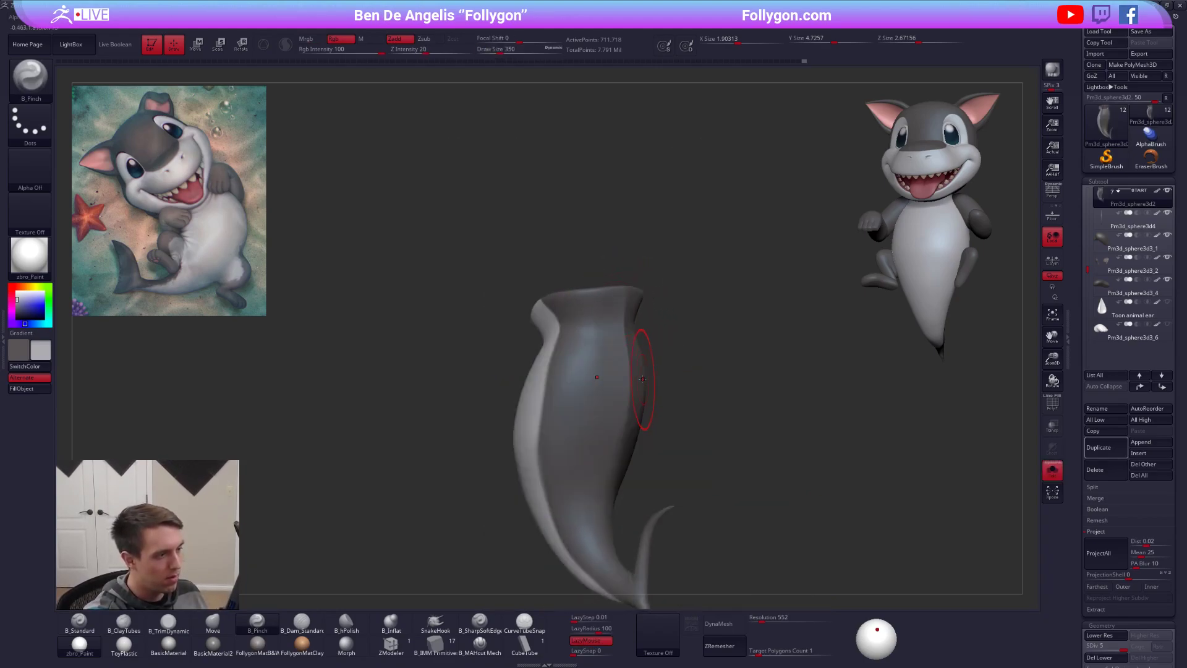
Step: Lower the body by two subdivision levels and choose the Move brush
key("shift+d")
key("shift+d")
key("4")
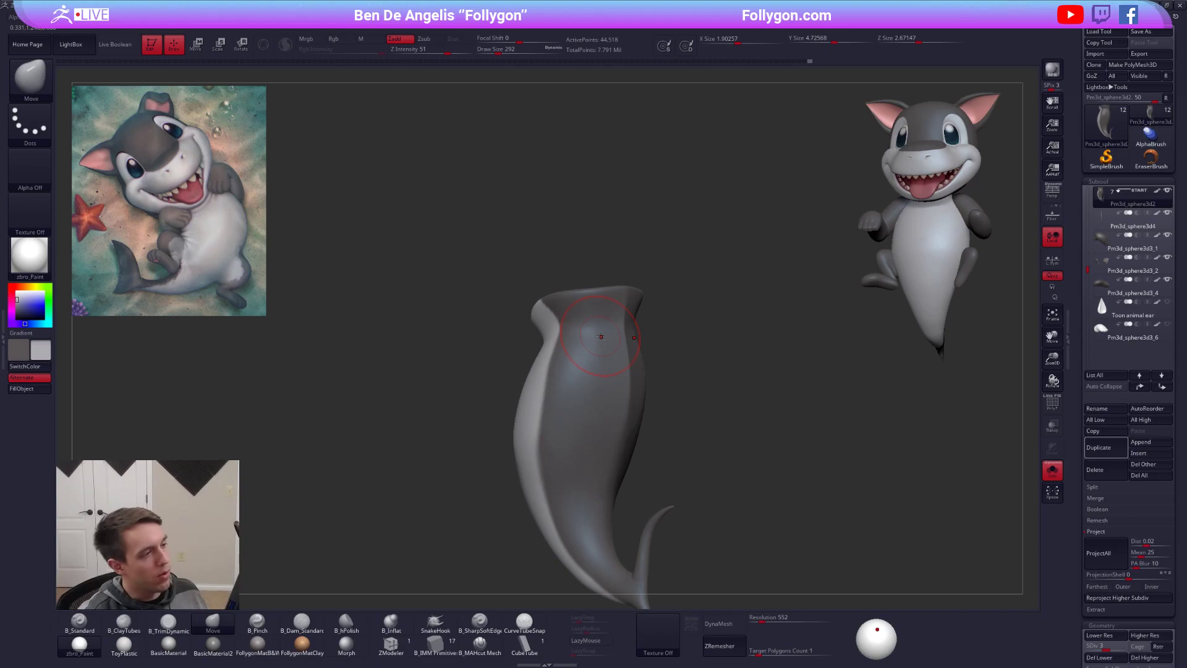
Step: Switch to Chrome to view the Follygon product listings on Gumroad, and return to ZBrush
key("alt+Tab")
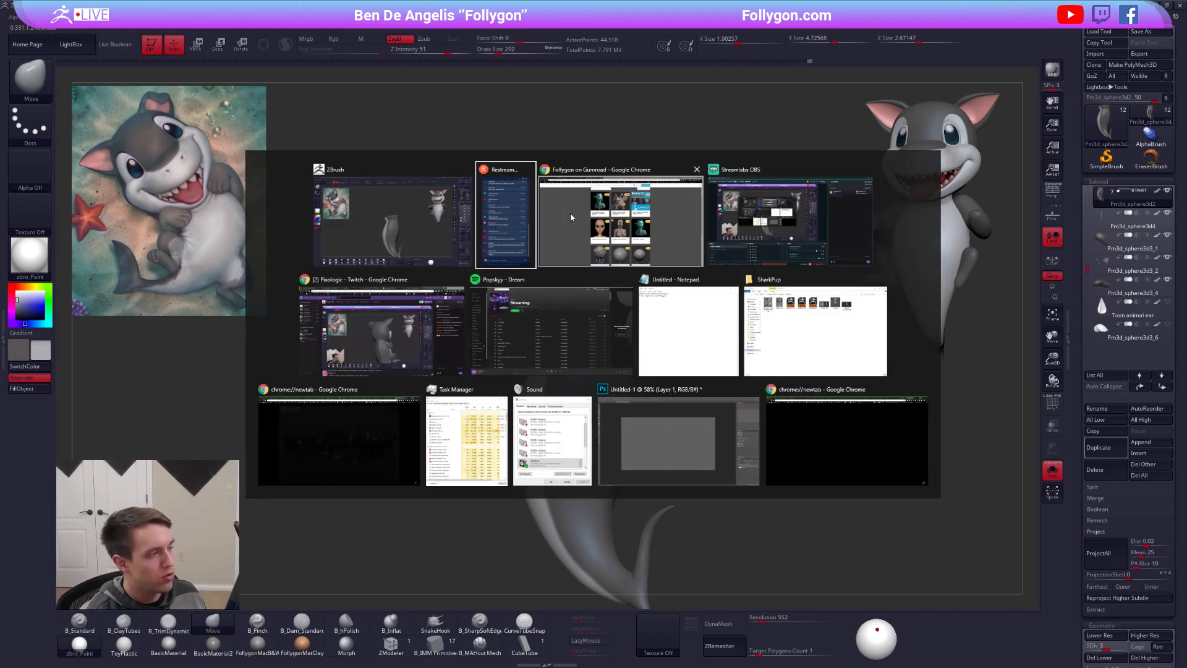
left_click(632, 218)
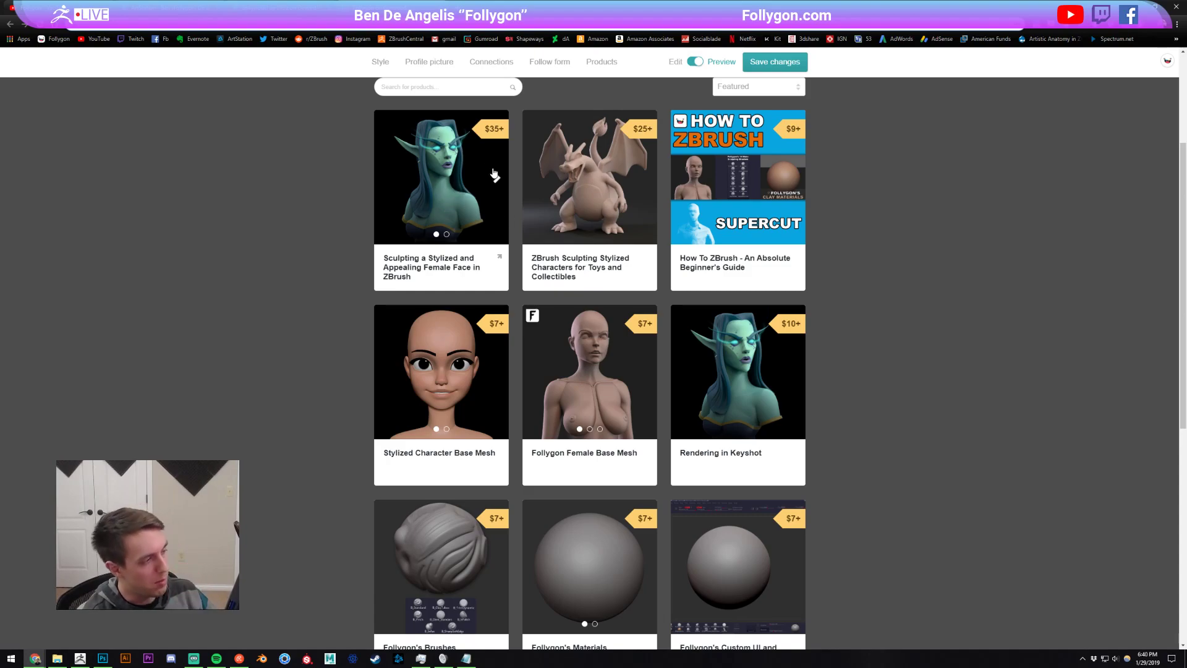
left_click(87, 661)
Step: Reshape the underside of the body's neck rim with the Move brush, reducing the draw size
mouse_move(585, 319)
right_mouse_down()
mouse_move(566, 321)
mouse_move(625, 321)
mouse_move(603, 340)
right_mouse_up()
key("space")
key("space")
left_click_drag(601, 340, 597, 340)
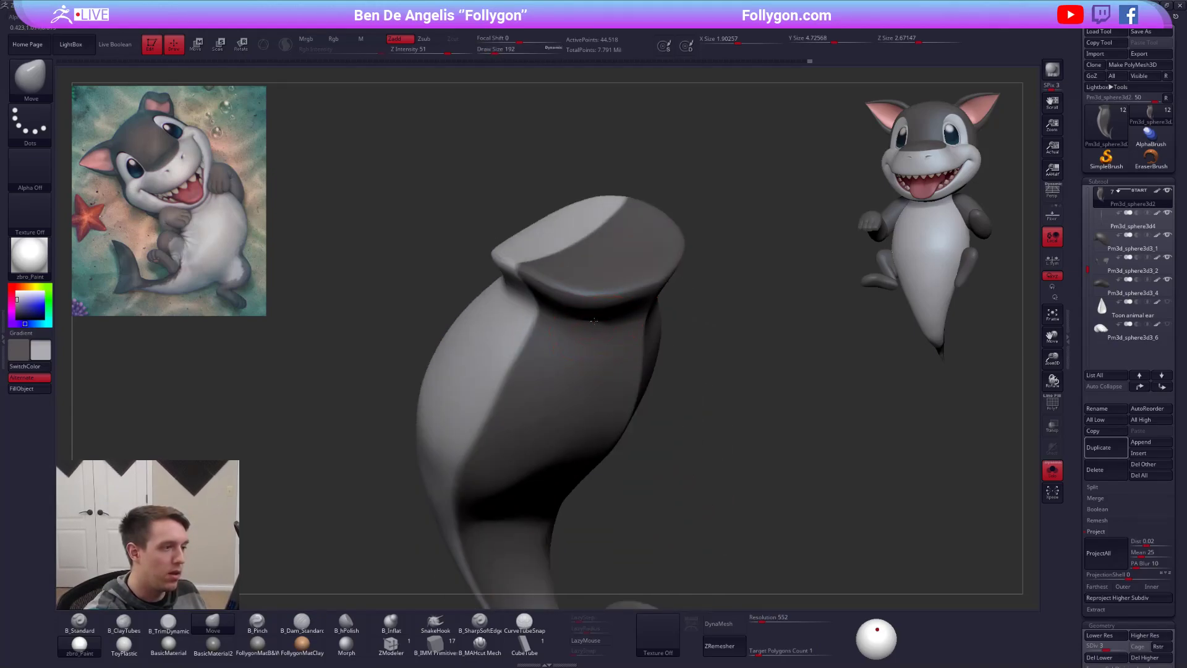
right_click_drag(603, 341, 593, 327)
key("space")
left_click_drag(598, 335, 602, 334)
mouse_move(578, 313)
right_mouse_down("alt")
mouse_move(651, 381)
mouse_move(631, 324)
mouse_move(588, 312)
right_mouse_up("alt")
Step: Smooth the neck area while stepping the body down and back up through its subdivision levels
key("shift+d")
mouse_move(527, 337)
right_mouse_down()
mouse_move(609, 371)
mouse_move(654, 344)
mouse_move(681, 356)
mouse_move(623, 384)
mouse_move(721, 358)
mouse_move(624, 384)
right_mouse_up()
key("d")
key("d")
key("space")
key("shift")
Step: Lower the body two subdivision levels, hide part of it and mask across the remaining section
mouse_move(657, 316)
right_mouse_down()
mouse_move(676, 331)
mouse_move(643, 299)
mouse_move(656, 335)
mouse_move(627, 405)
mouse_move(682, 360)
mouse_move(649, 405)
right_mouse_up()
key("shift+d")
key("shift+d")
mouse_move(541, 417)
left_mouse_down("ctrl")
mouse_move(526, 402)
mouse_move(603, 371)
mouse_move(655, 433)
left_mouse_up("ctrl")
mouse_move(598, 390)
right_mouse_down()
mouse_move(768, 371)
mouse_move(705, 414)
mouse_move(621, 429)
right_mouse_up()
left_click_drag(473, 392, 492, 559, "ctrl+shift")
mouse_move(410, 318)
right_mouse_down()
mouse_move(550, 439)
mouse_move(644, 446)
mouse_move(617, 450)
right_mouse_up()
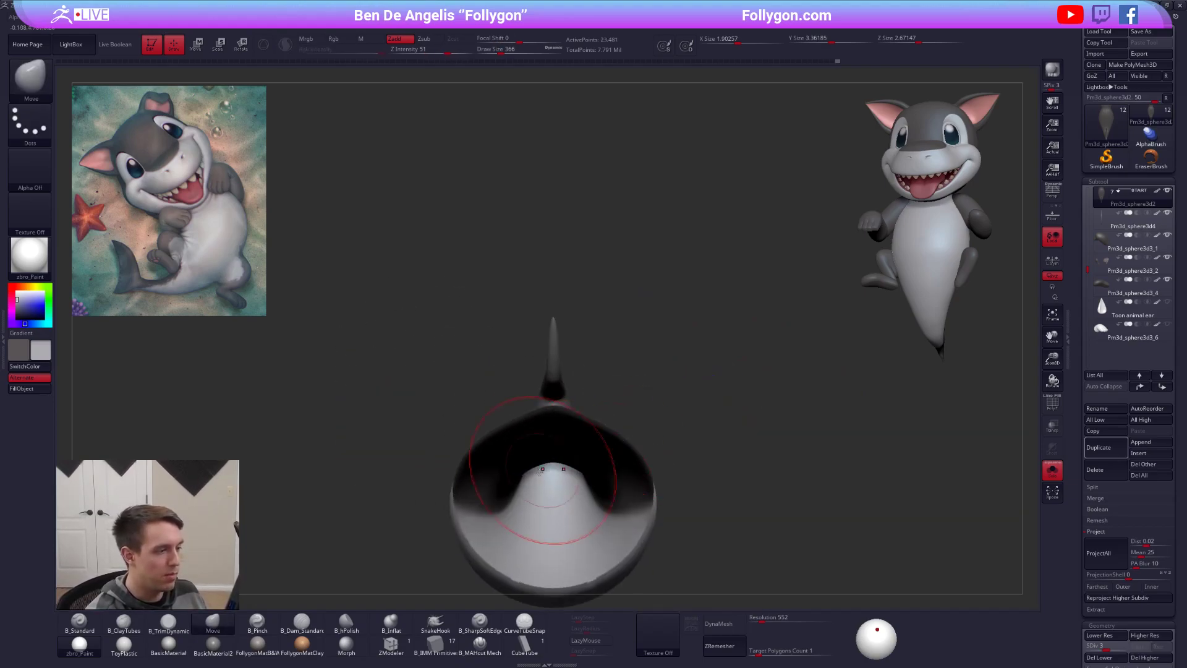
mouse_move(461, 464)
left_mouse_down("ctrl")
mouse_move(540, 411)
mouse_move(653, 488)
left_mouse_up("ctrl")
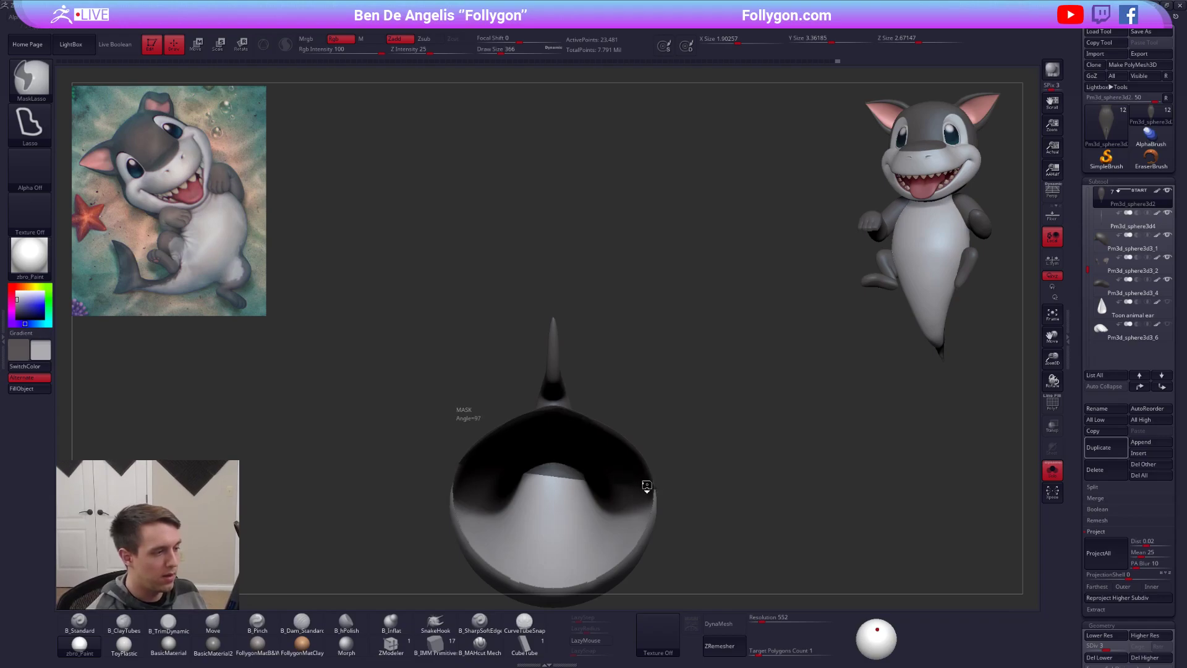
Step: Unhide the full body, clear its mask, show the whole character and turn on perspective
right_click_drag(830, 524, 811, 490, "alt")
left_click(846, 518, "ctrl+shift")
mouse_move(846, 518)
left_mouse_down()
mouse_move(811, 501)
mouse_move(804, 551)
mouse_move(822, 495)
mouse_move(796, 536)
mouse_move(850, 537)
left_mouse_up()
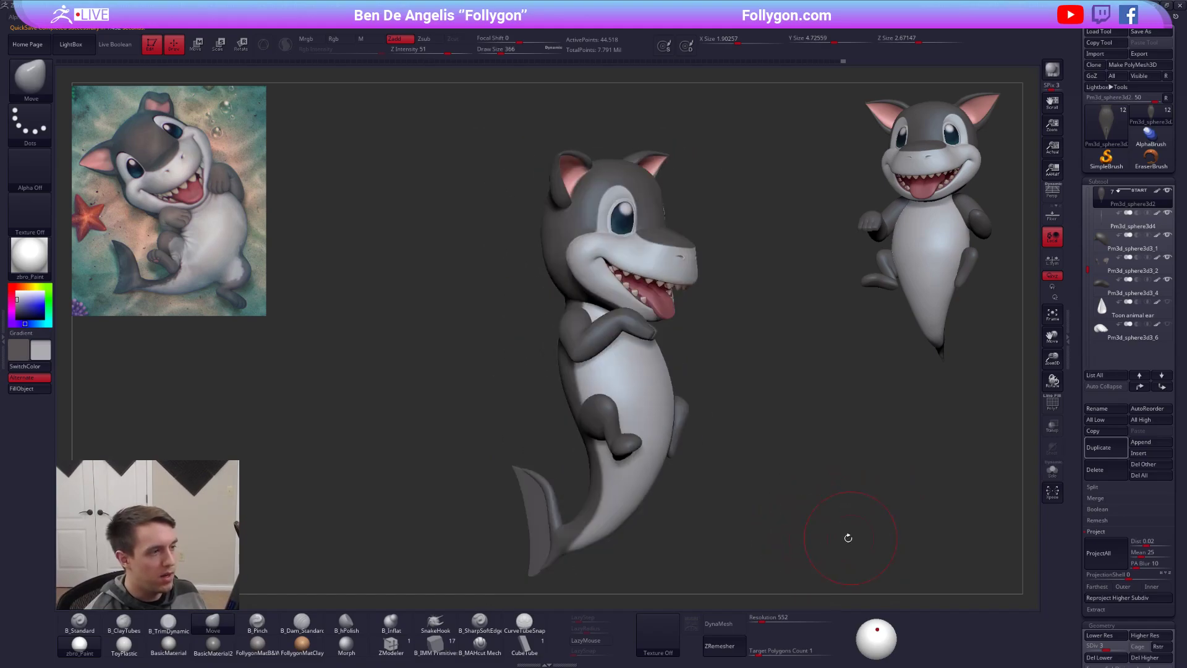
left_click(1045, 198)
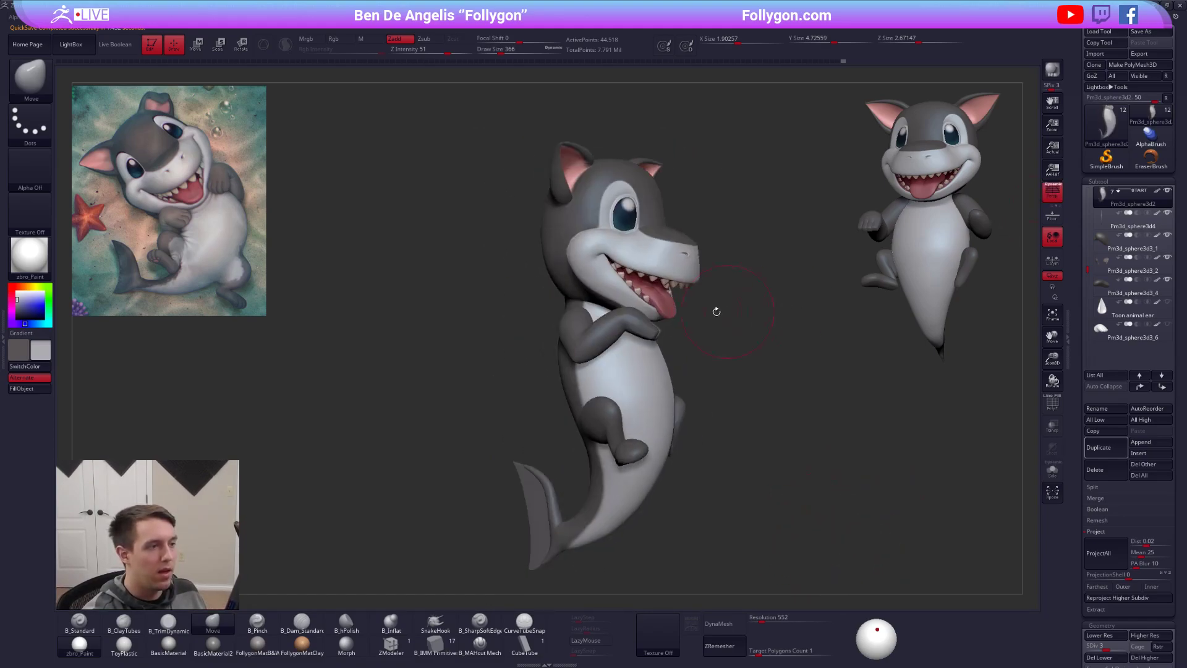
Step: Isolate the head, lower it one subdivision level and adjust the snout with the Move brush
right_click_drag(674, 261, 671, 293, "ctrl")
key("space")
left_click_drag(672, 292, 666, 293)
key("alt+s")
right_click_drag(666, 287, 670, 365, "alt")
key("space")
left_click_drag(662, 365, 655, 366)
key("shift+d")
key("space")
key("space")
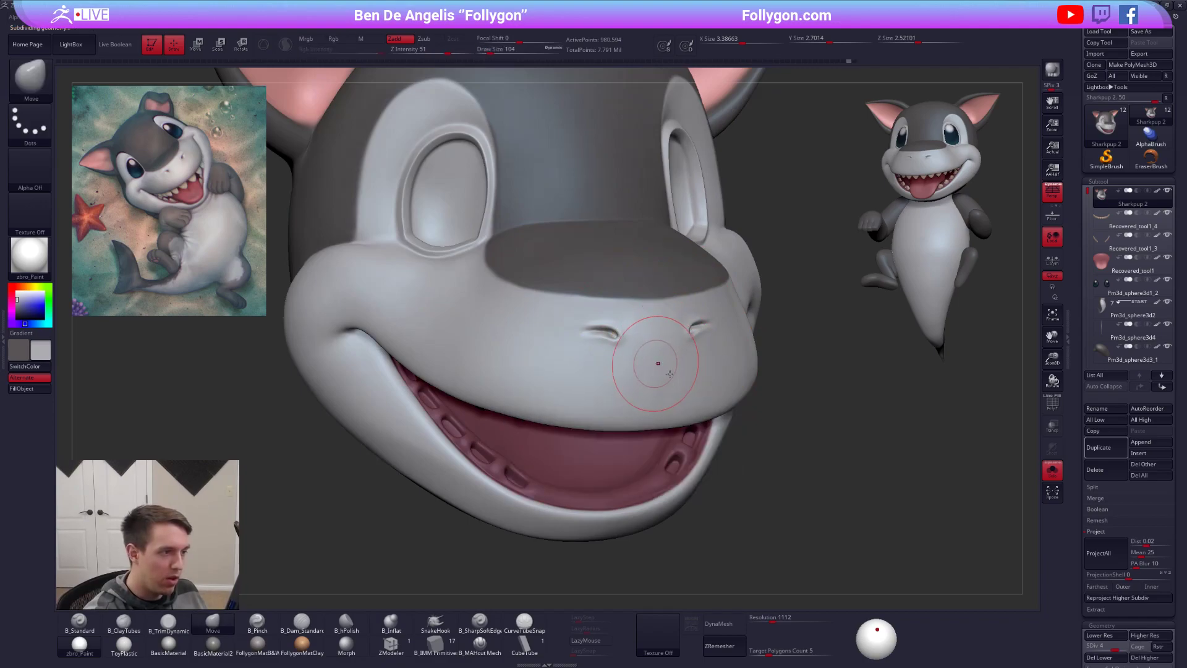
Step: Smooth the snout around the nostrils at the head's highest subdivision level and the level below
key("d")
right_click_drag(658, 364, 653, 369)
key("shift")
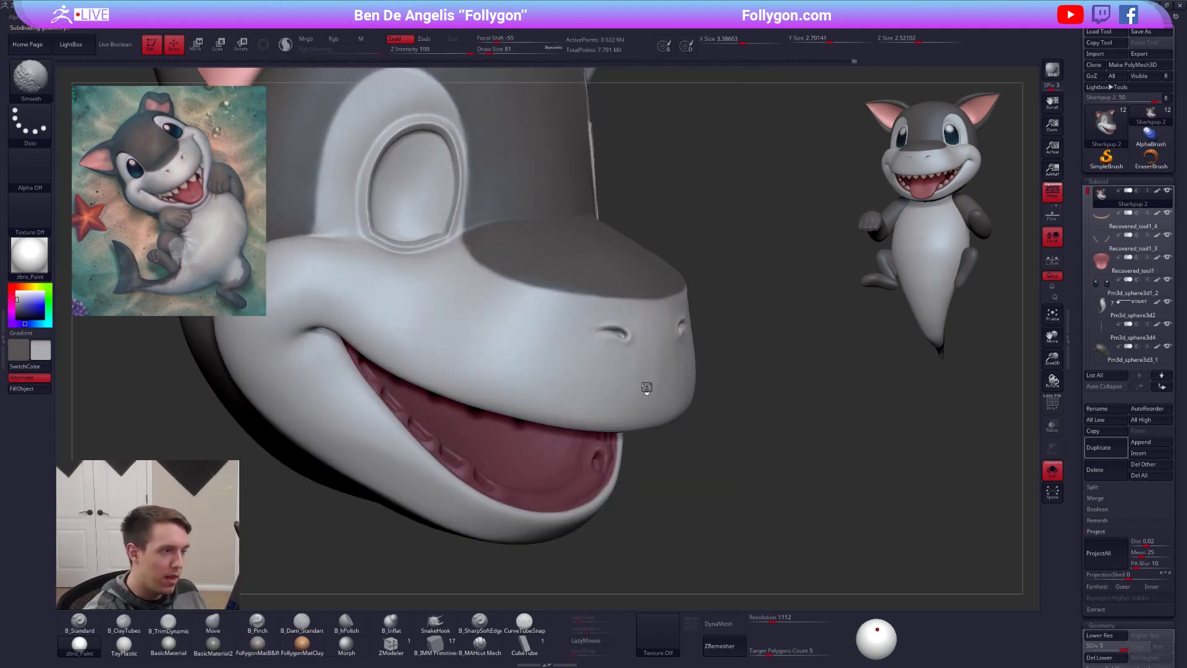
key("shift+d")
right_click_drag(643, 410, 684, 360)
key("shift")
Step: Turn off the head's polypaint, apply the dark grey Follygon material and lower the head to subdivision level 3
left_click(1157, 191)
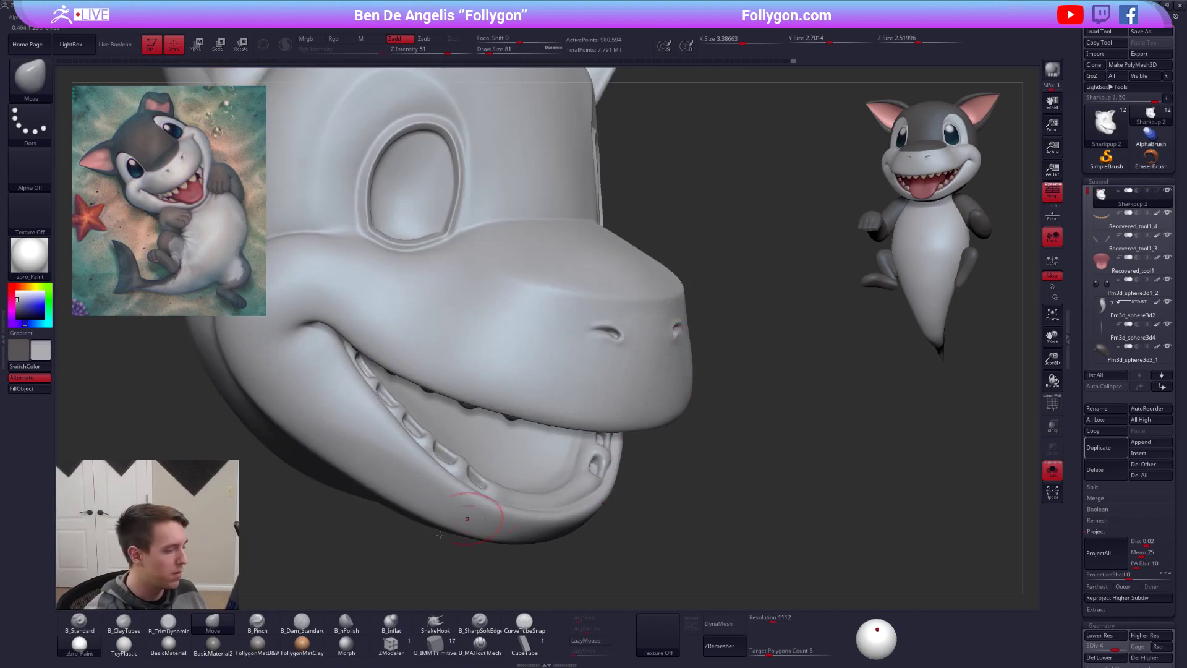
left_click(271, 645)
mouse_move(583, 422)
right_mouse_down()
mouse_move(532, 425)
mouse_move(544, 423)
right_mouse_up()
left_click_drag(641, 405, 655, 384, "shift")
key("shift+d")
right_click_drag(647, 346, 671, 296)
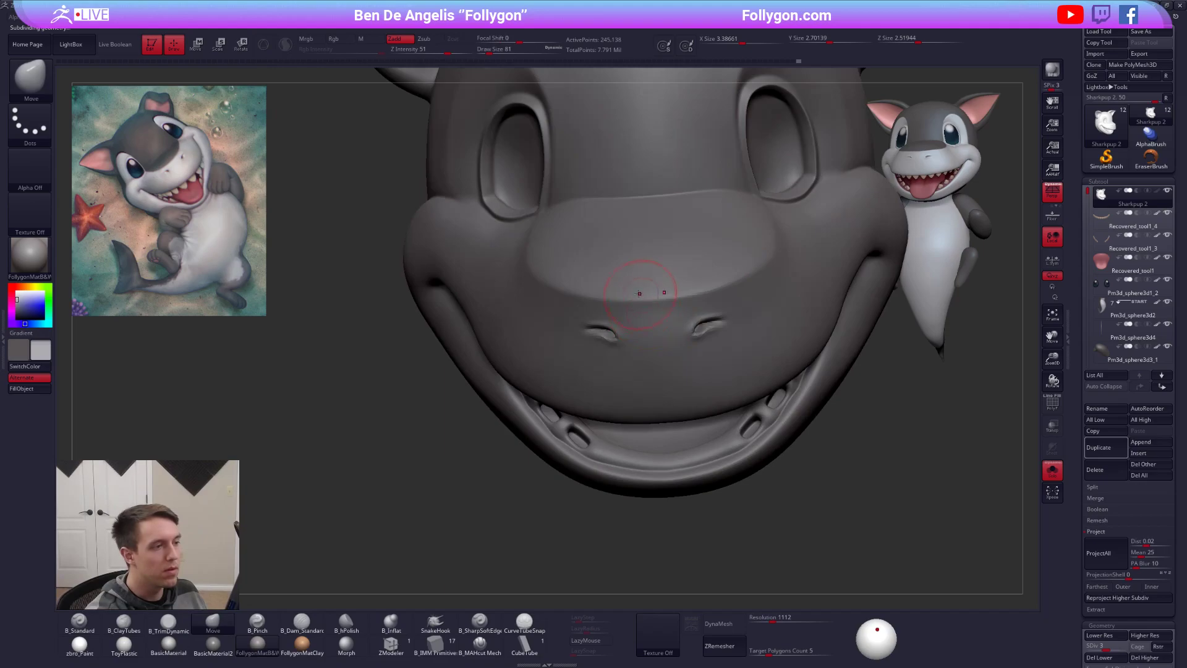
mouse_move(739, 271)
right_mouse_down()
mouse_move(707, 276)
mouse_move(652, 367)
right_mouse_up()
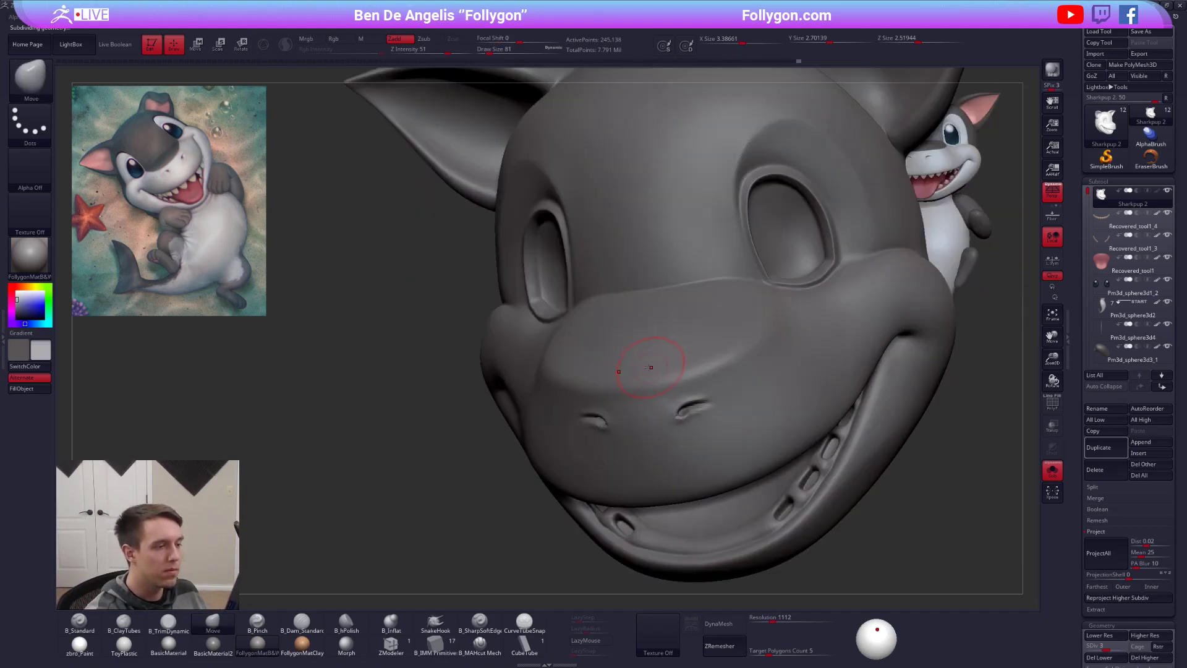
Step: Build up the snout above the nostrils with B_ClayTubes and smooth the added clay
key("3")
key("2")
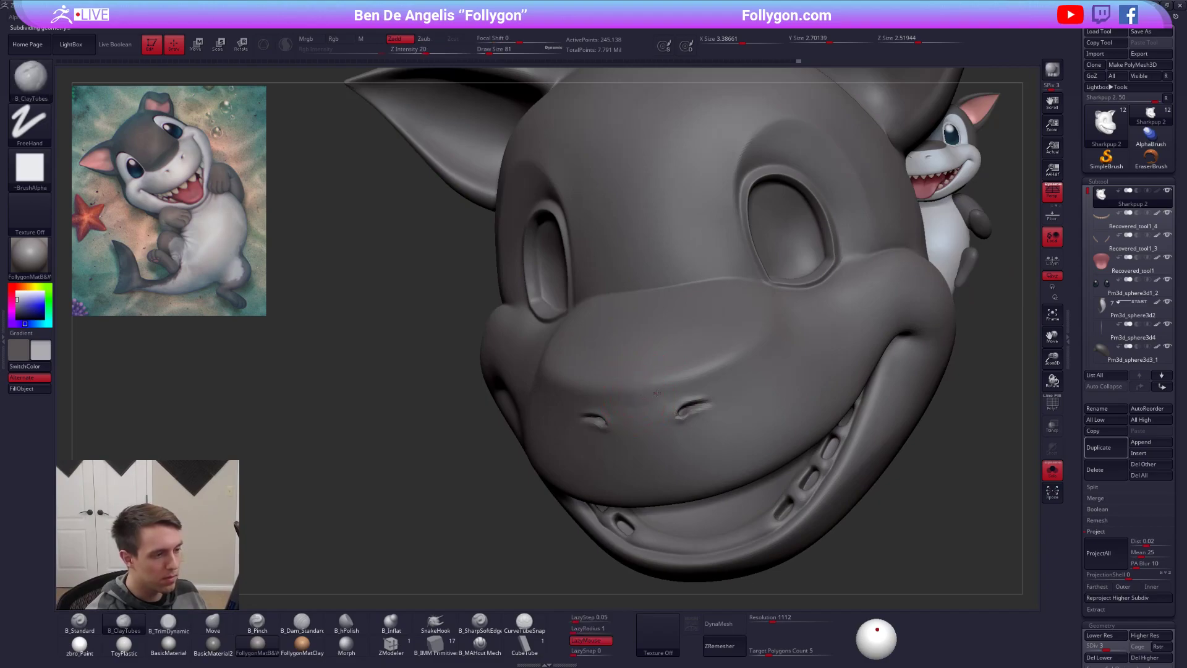
mouse_move(687, 385)
right_mouse_down()
mouse_move(661, 399)
mouse_move(724, 368)
right_mouse_up()
left_click_drag(725, 368, 782, 328, "shift")
Step: Tighten the creases around the nostrils with the Pinch brush, adjusting its draw size
key("b")
key("p")
key("i")
key("space")
left_click_drag(698, 403, 702, 404)
right_click_drag(788, 342, 714, 371)
Step: Refine the snout and nostrils with TrimDynamic and Move, smoothing around the nostrils at a lower subdivision level
key("b")
key("t")
key("d")
key("b")
key("m")
key("v")
key("shift+d")
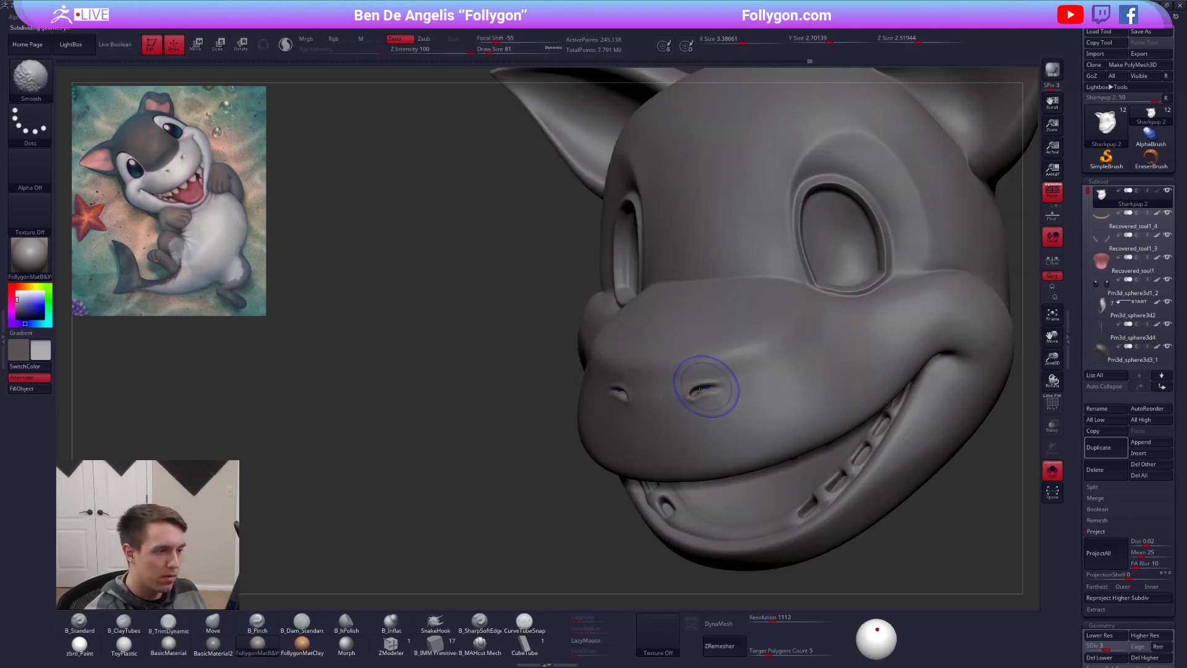
mouse_move(703, 387)
right_mouse_down()
mouse_move(668, 403)
mouse_move(699, 377)
right_mouse_up()
Step: Flatten the side of the snout beside the nostril with B_TrimDynamic
key("b")
key("t")
key("d")
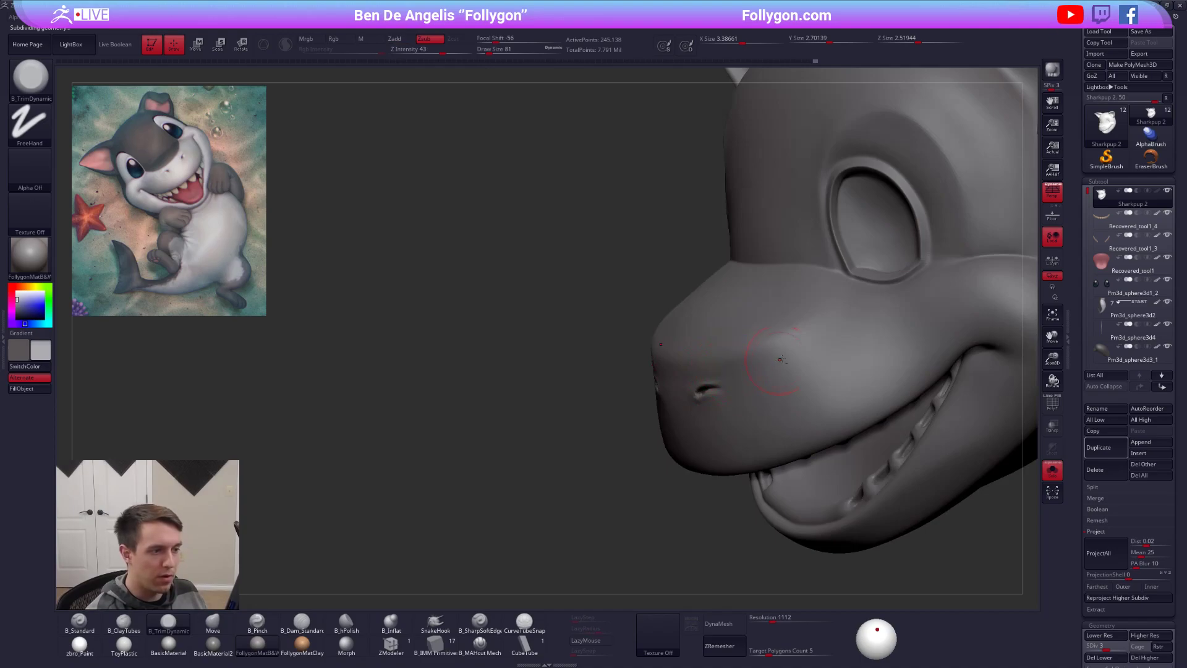
mouse_move(794, 349)
right_mouse_down()
mouse_move(608, 384)
mouse_move(571, 463)
right_mouse_up()
Step: Add volume to the front of the snout with ClayTubes, raise the subdivision level and even it out with TrimDynamic
key("b")
key("c")
key("t")
key("d")
key("b")
key("t")
key("d")
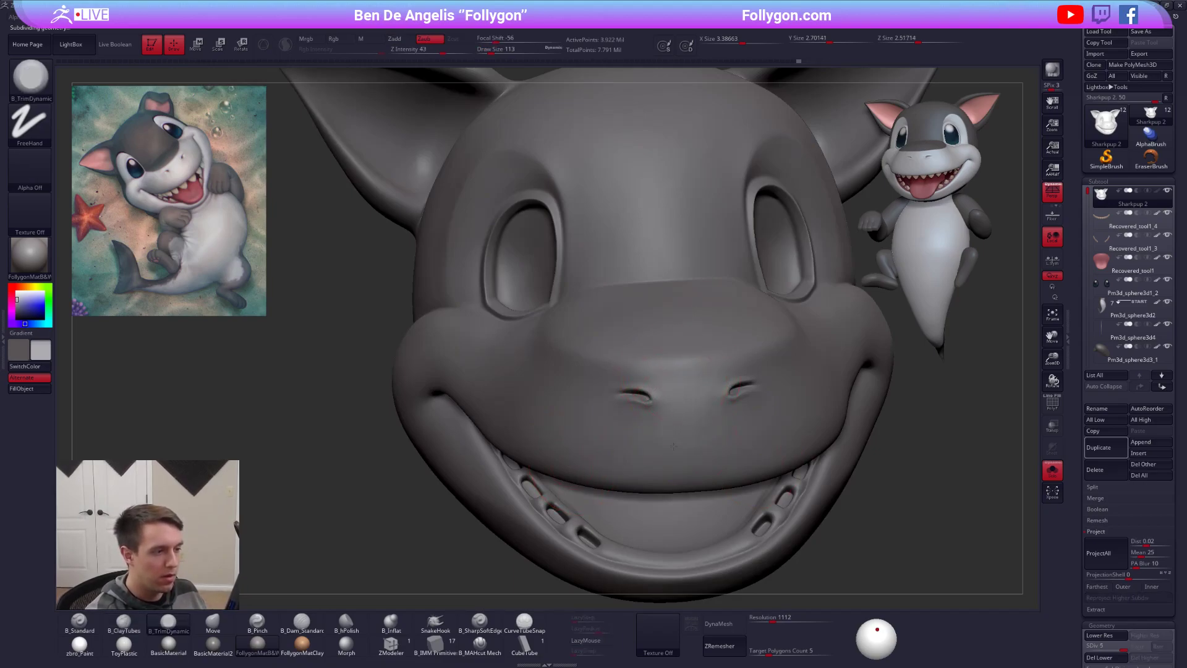
Step: Lower the head two subdivision levels, refine the snout below the nostrils with TrimDynamic and raise the subdivision again
key("shift+d")
key("shift+d")
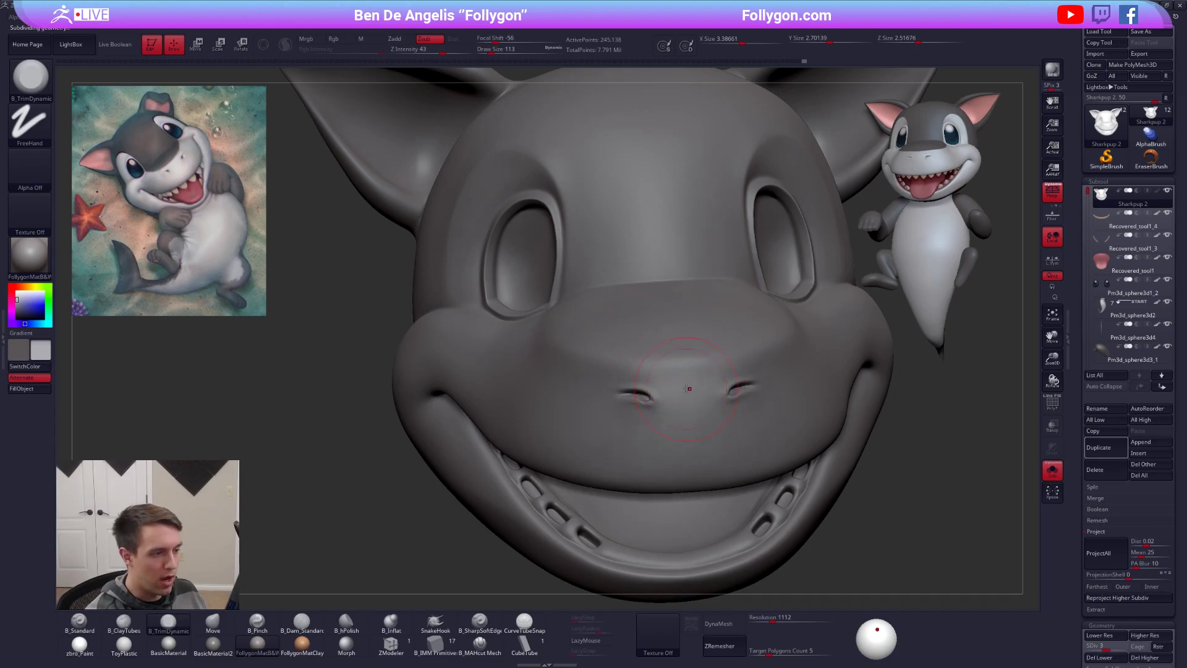
right_click_drag(680, 442, 748, 459)
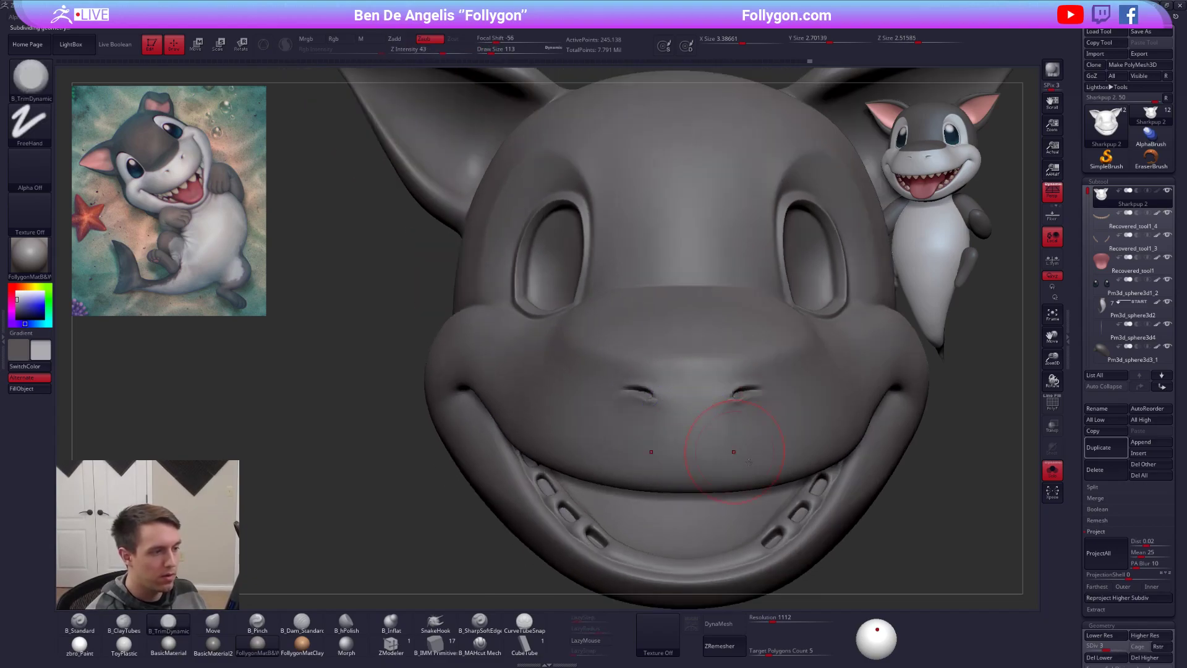
key("d")
key("space")
left_click_drag(756, 416, 752, 416)
mouse_move(752, 416)
right_mouse_down("ctrl")
mouse_move(759, 404)
mouse_move(737, 358)
right_mouse_up("ctrl")
Step: Turn the head's polypaint back on, show the whole character, check its wireframe and select the body
left_click(1157, 191)
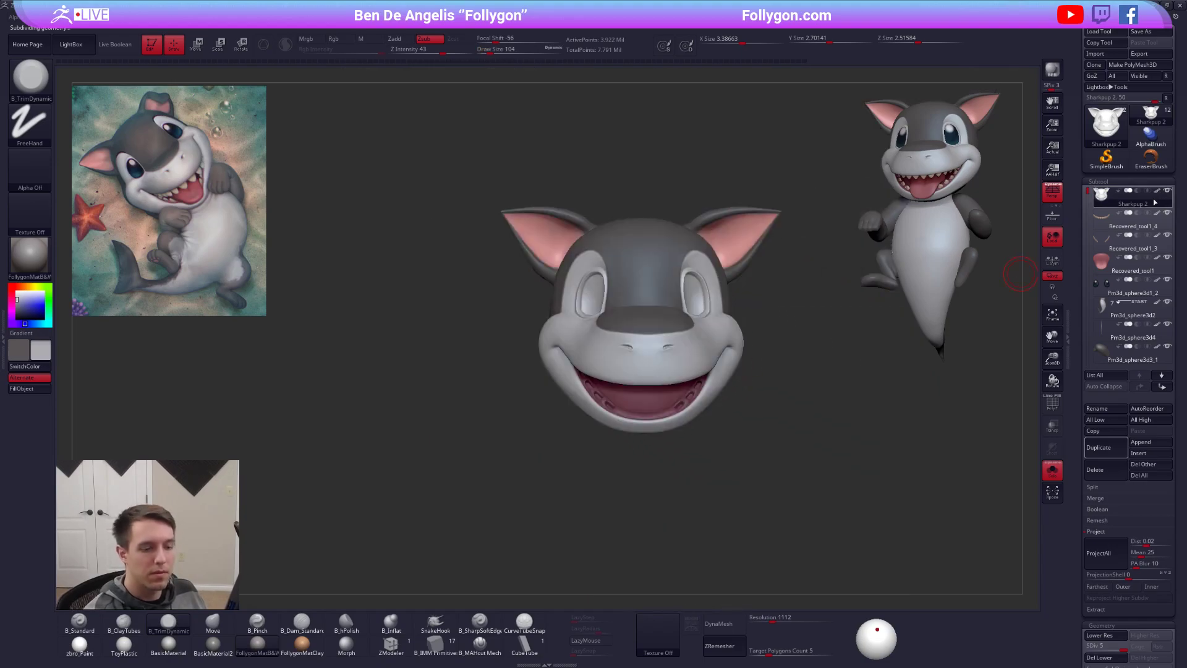
left_click(1053, 471)
mouse_move(873, 509)
right_mouse_down()
mouse_move(888, 504)
mouse_move(853, 514)
mouse_move(825, 475)
right_mouse_up()
key("shift+f")
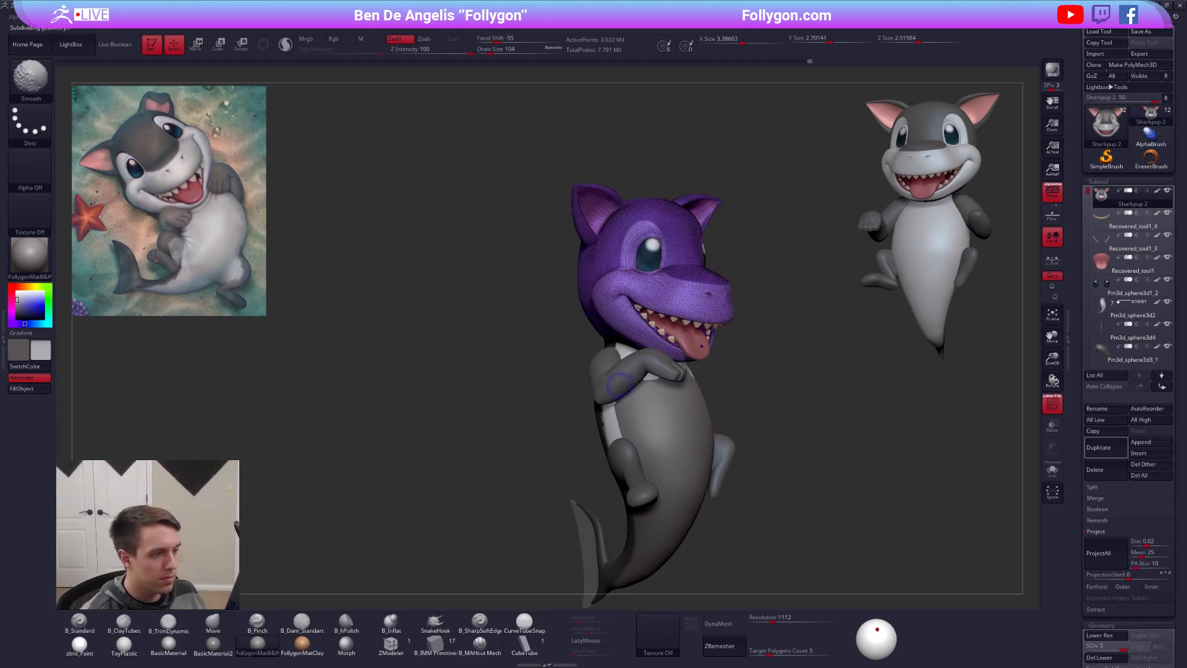
left_click(660, 447, "alt")
mouse_move(572, 455)
right_mouse_down()
mouse_move(609, 457)
mouse_move(560, 453)
right_mouse_up()
key("shift+f")
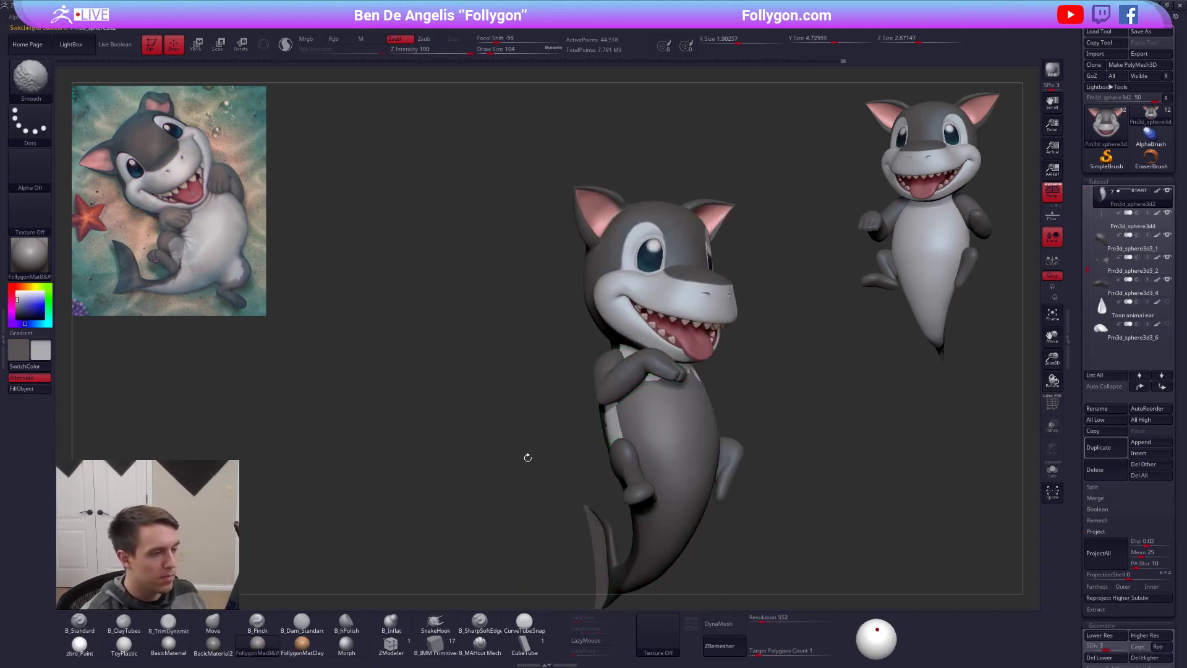
Step: Choose B_Standard and the zbro_Paint material, isolate the body and raise it to its highest subdivision level
left_click(80, 623)
left_click(83, 647)
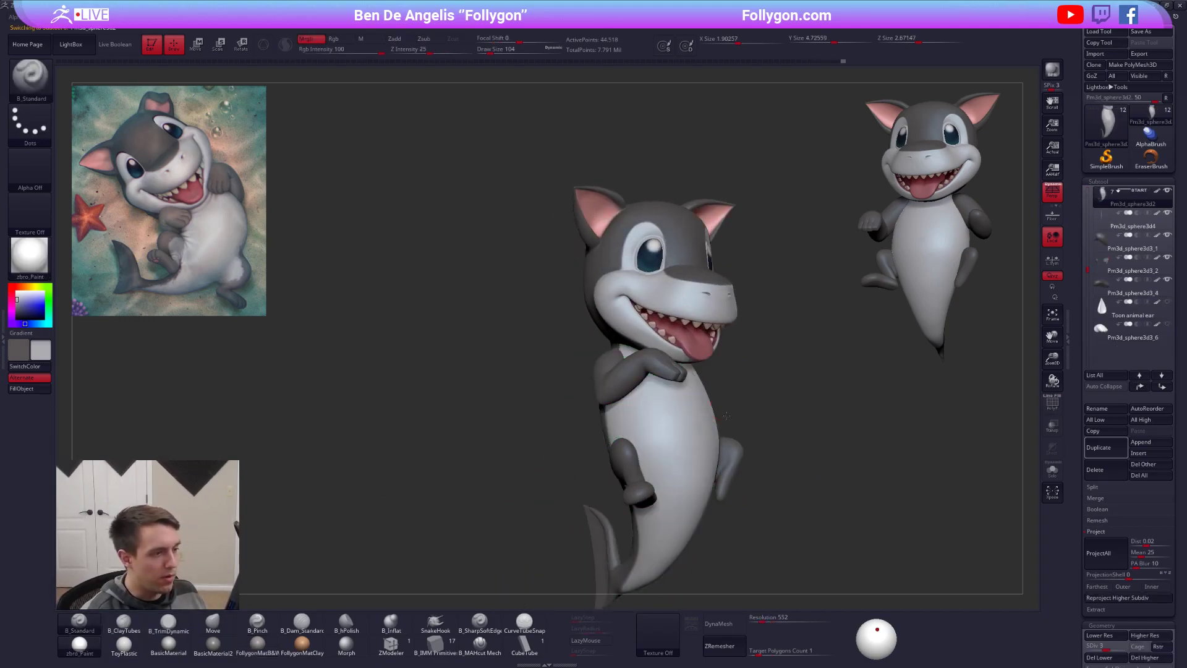
right_click_drag(717, 415, 703, 437, "ctrl")
key("d")
key("d")
left_click(244, 384)
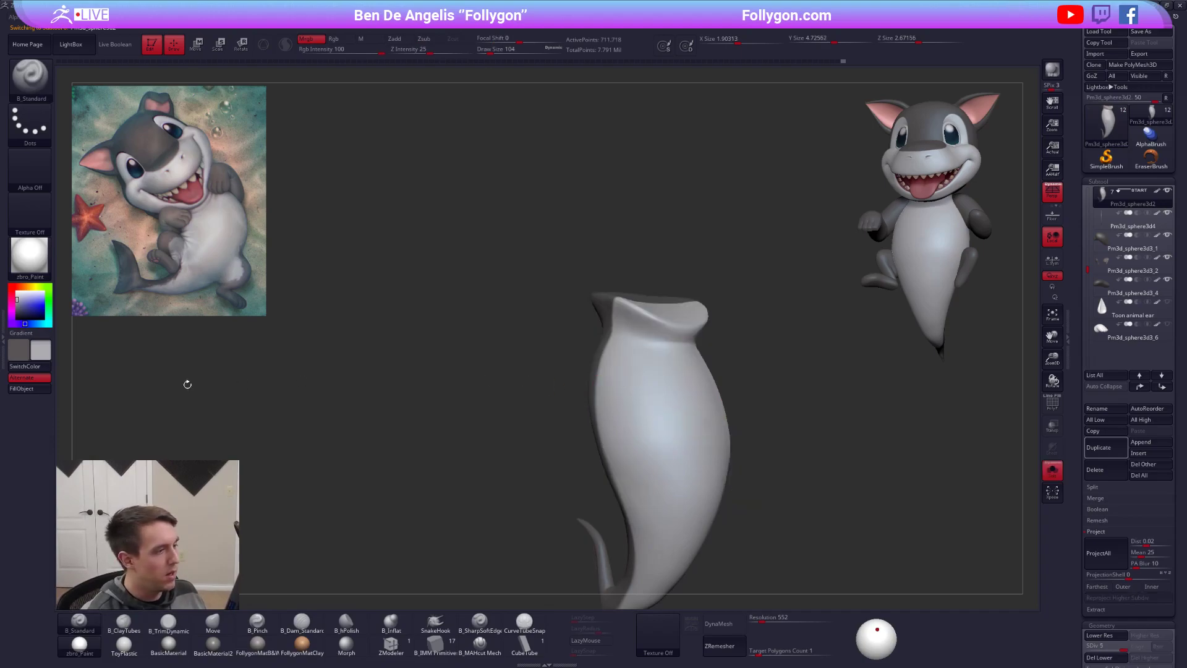
Step: Set the brush to material only and fill the body with zbro_Paint using SubTool Master's Material fill option
left_click(367, 41)
key("ctrl+space")
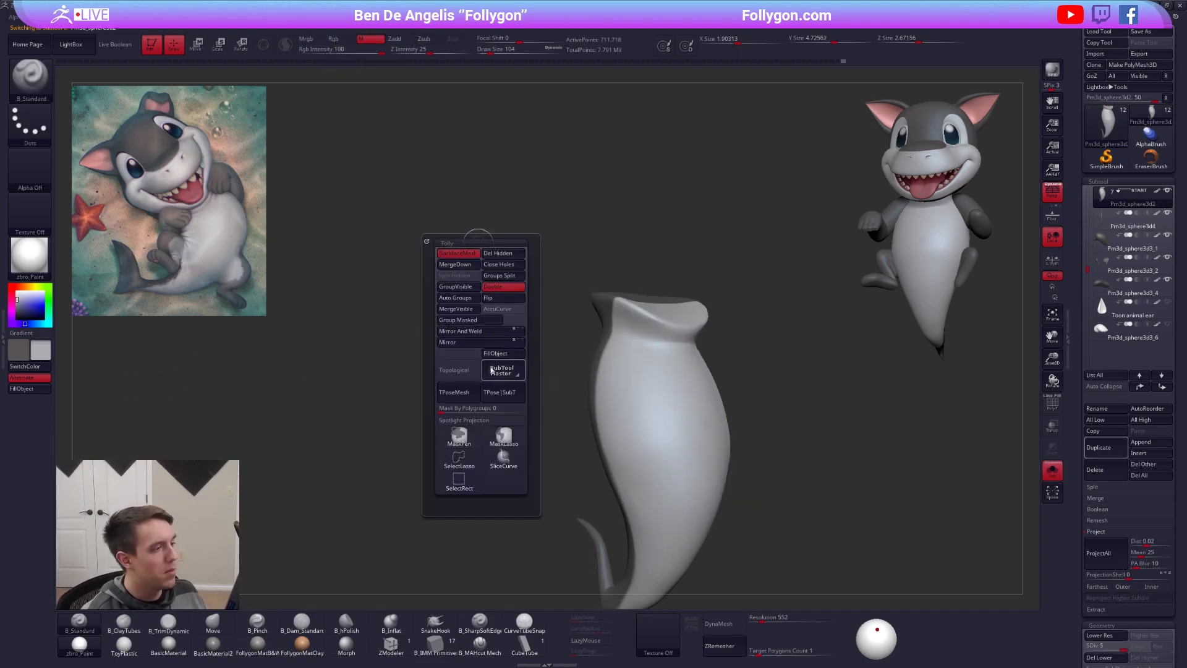
left_click(497, 373)
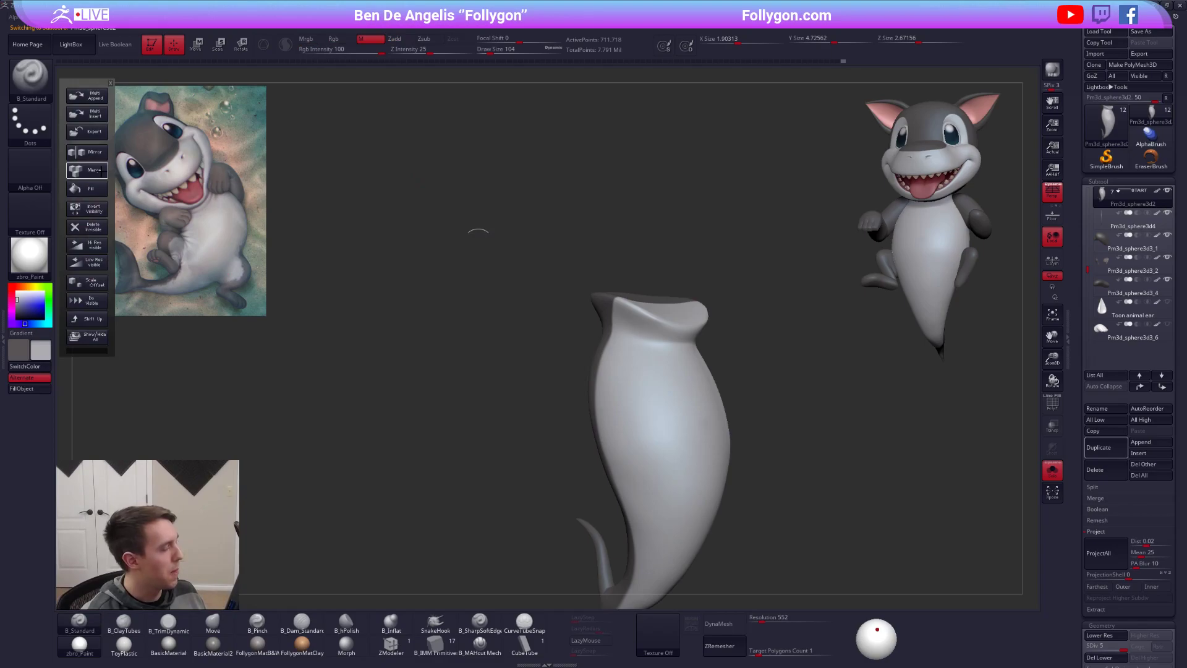
left_click(87, 188)
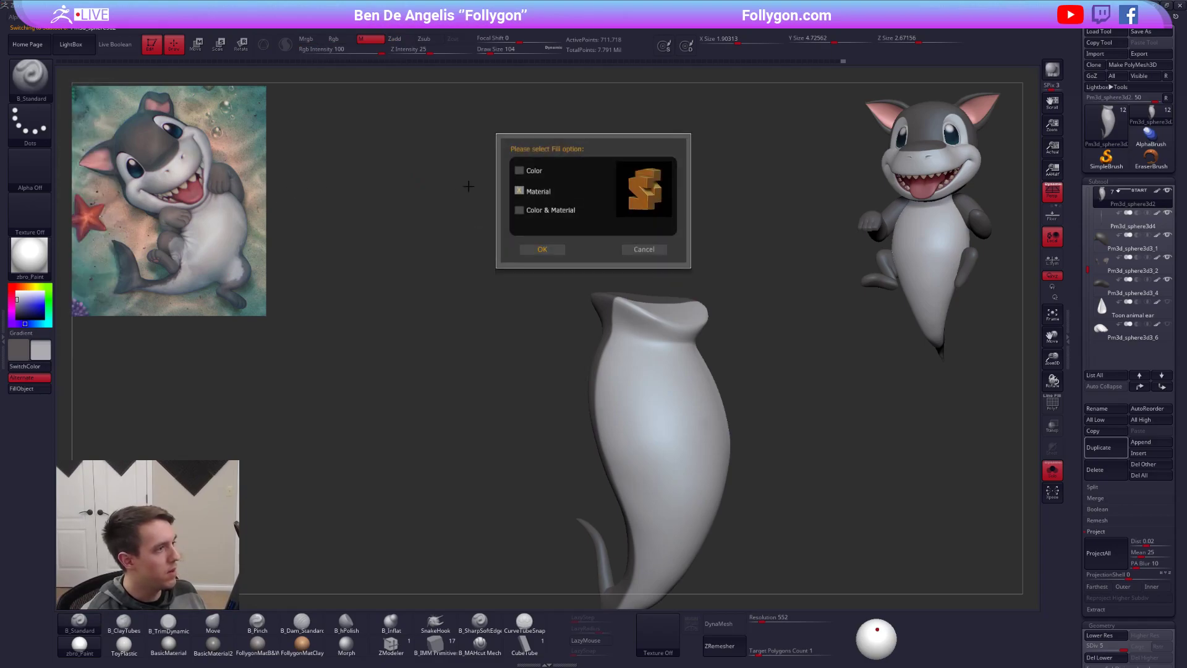
left_click(535, 250)
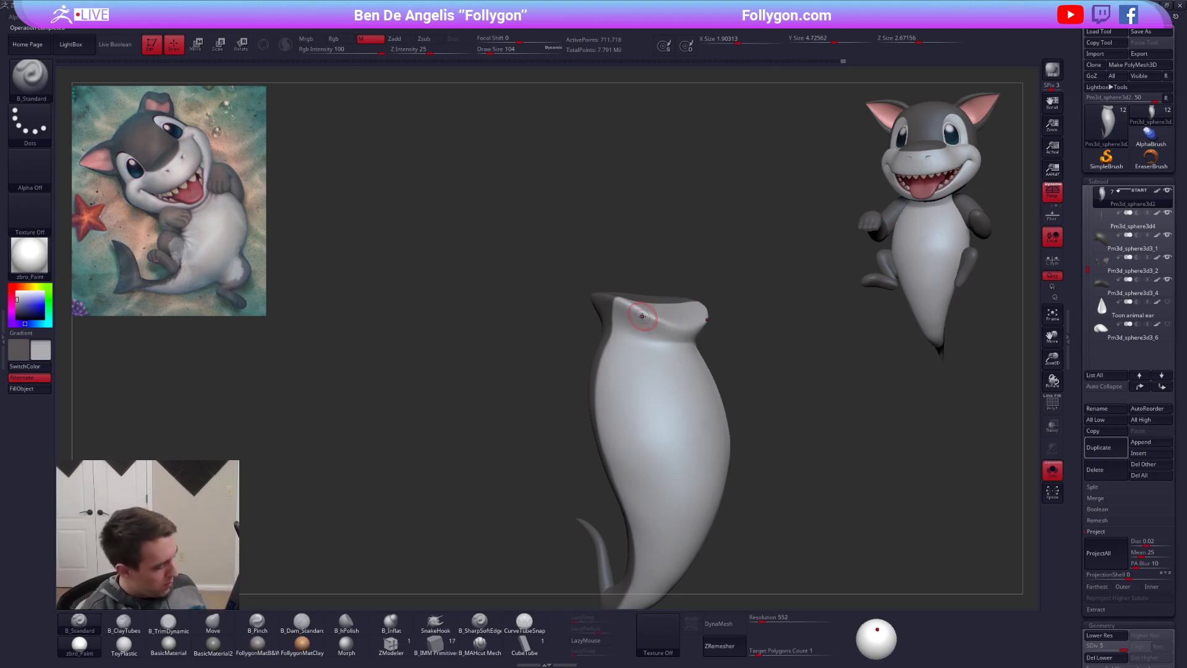
Step: Show the whole character and fill its visible subtools with the same material, using SubTool Master's Material option
key("alt+s")
key("ctrl+space")
left_click(794, 405)
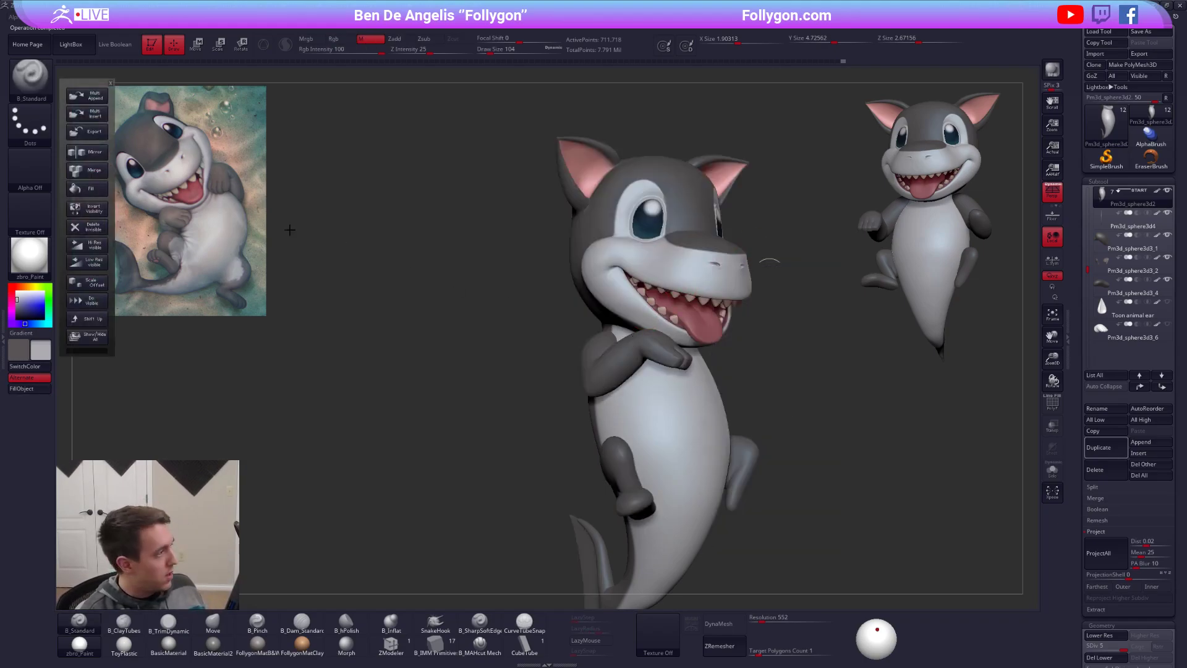
left_click(87, 188)
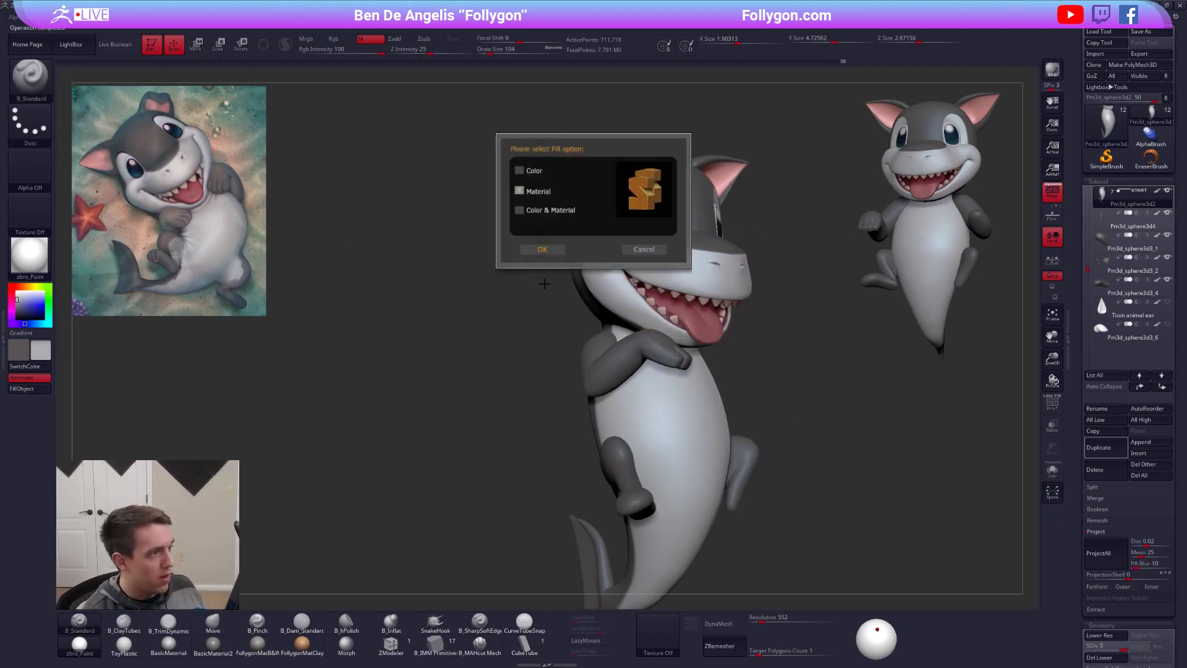
left_click(547, 250)
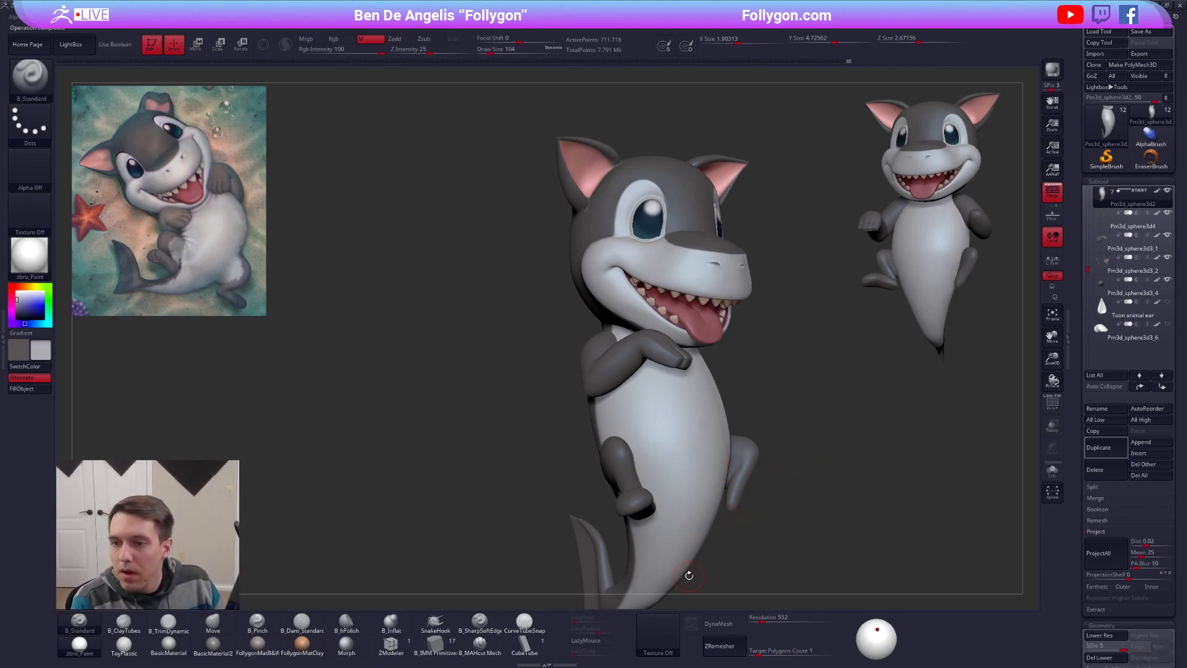
Step: Snapshot the character onto the canvas from several views for comparison, and clear the layer
right_click_drag(665, 536, 627, 303, "ctrl")
key("shift+s")
key("shift+s")
key("shift+s")
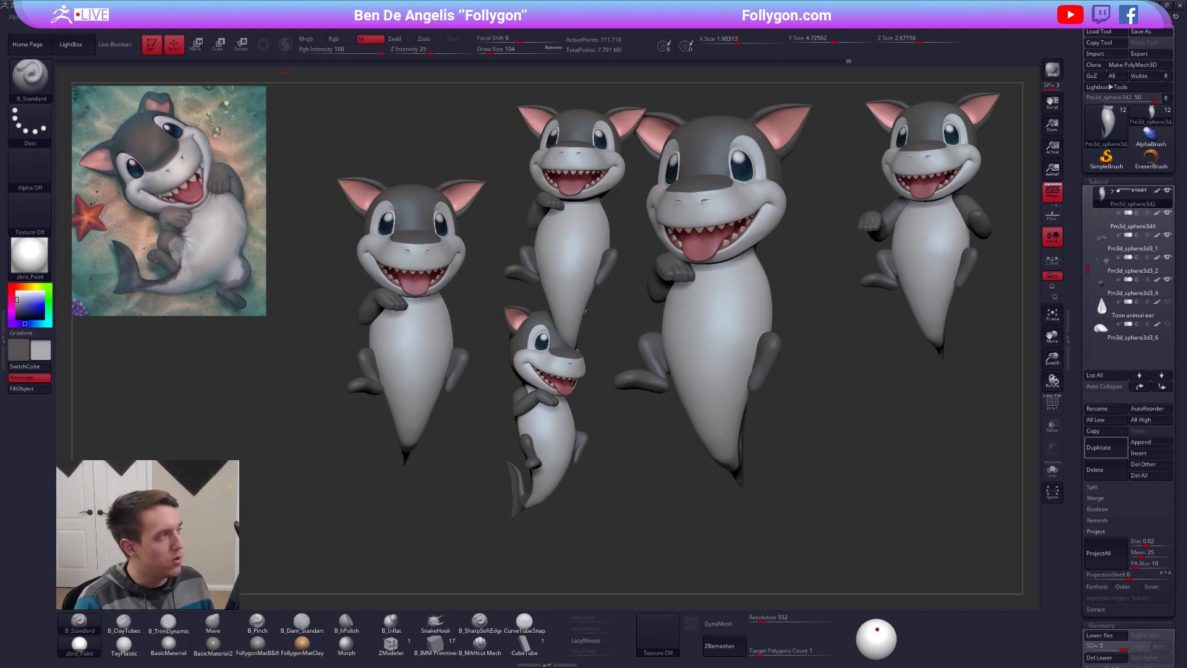
key("l")
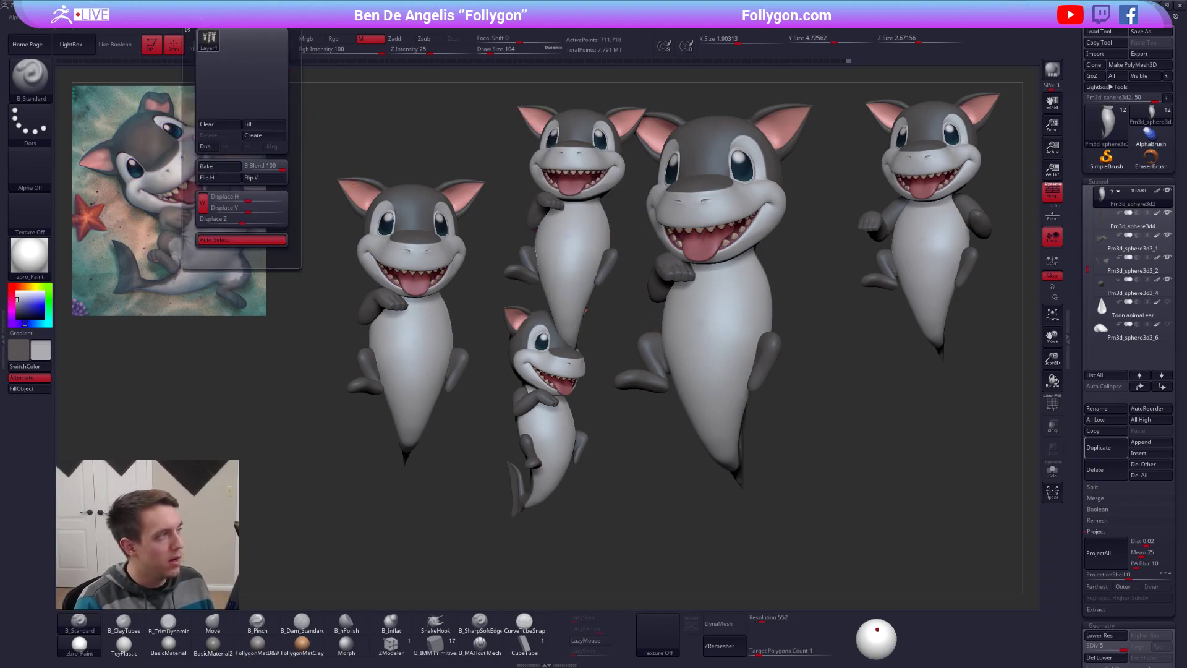
left_click(224, 127)
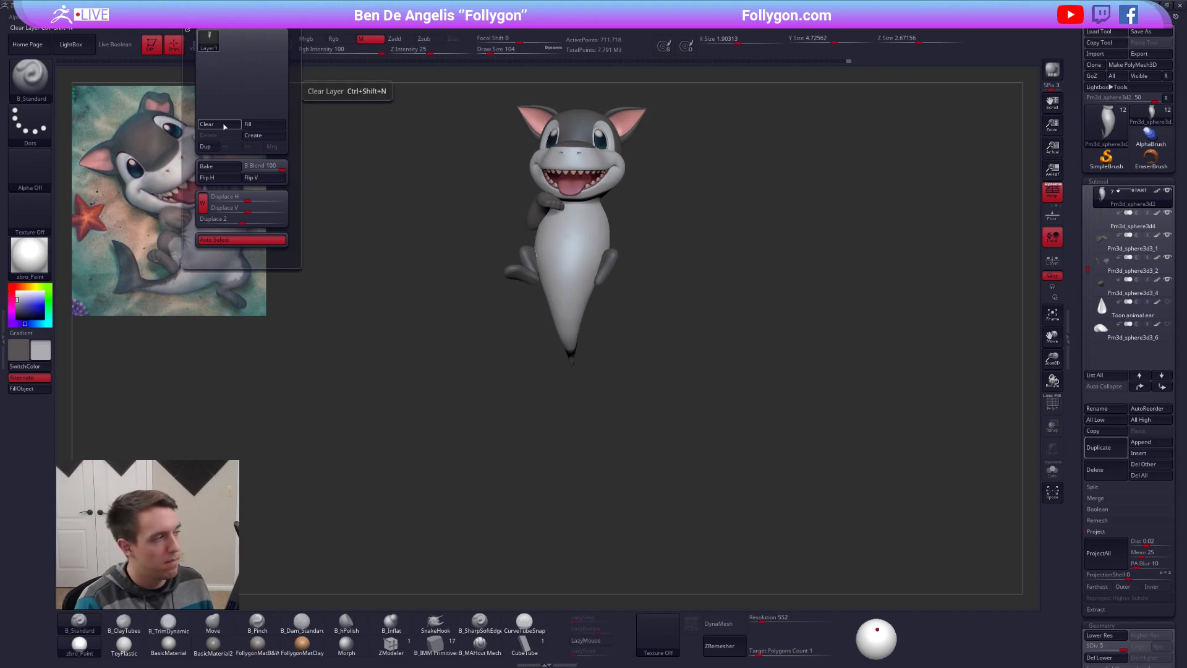
Step: Leave further snapshots of the character beside the model at different angles and clear the canvas again
mouse_move(630, 315)
left_mouse_down("alt")
mouse_move(703, 394)
mouse_move(876, 402)
mouse_move(893, 454)
left_mouse_up("alt")
key("shift+s")
left_click_drag(909, 405, 503, 411)
key("shift+s")
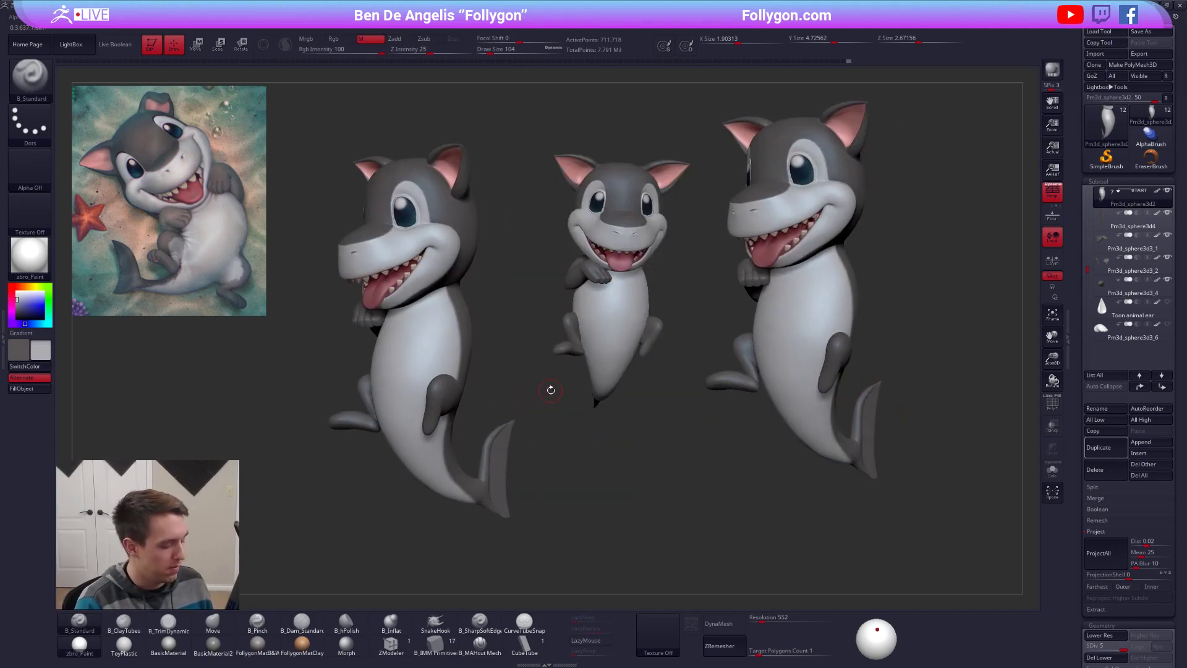
key("ctrl+n")
Step: Place a small front-facing snapshot of the character at the far side of the canvas from the reference painting
left_click_drag(565, 379, 989, 306, "alt")
left_click_drag(859, 420, 912, 230, "alt")
key("shift+s")
right_click_drag(912, 232, 597, 328, "alt")
right_click_drag(597, 329, 642, 368, "ctrl")
Step: Isolate the body, lower it three subdivision levels and even out its surface with the Smooth brush
key("alt+s")
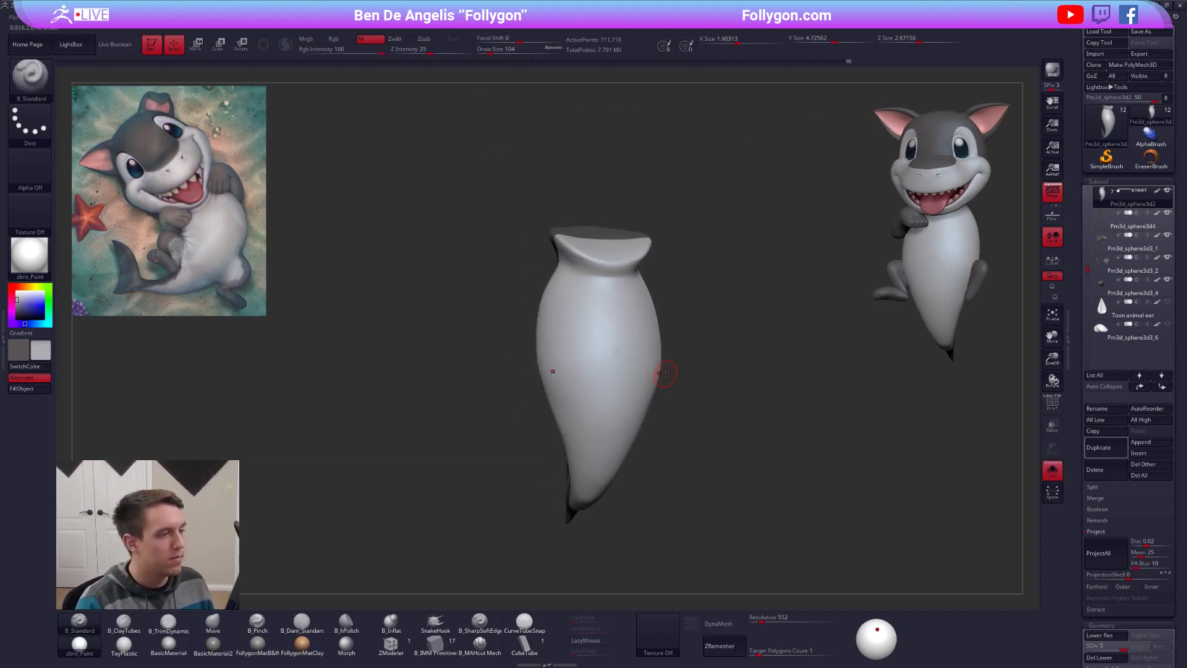
key("shift+d")
key("shift+d")
key("shift+d")
key("space")
left_click_drag(594, 383, 601, 383)
right_click_drag(610, 392, 586, 384)
key("space")
left_click_drag(581, 384, 586, 384)
mouse_move(586, 384)
right_mouse_down()
mouse_move(551, 382)
mouse_move(544, 422)
right_mouse_up()
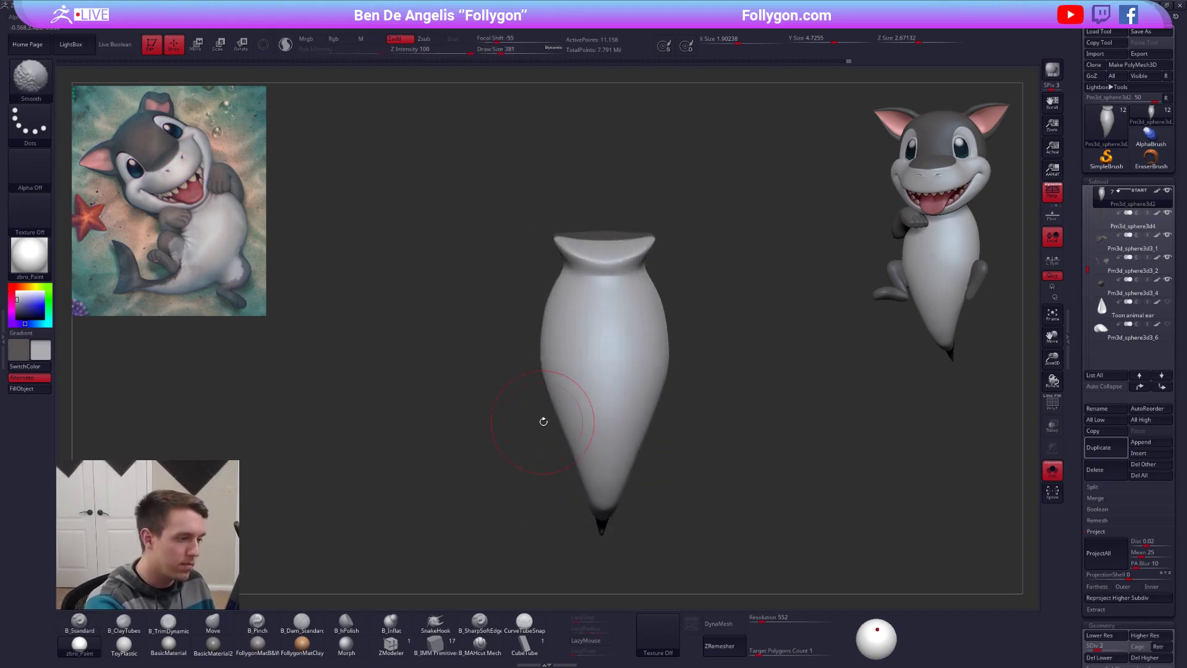
Step: Bring back the whole character, select the head and isolate it in a side view of the open mouth
key("alt+s")
mouse_move(604, 345)
right_mouse_down()
mouse_move(671, 408)
mouse_move(725, 407)
mouse_move(612, 387)
right_mouse_up()
right_click(636, 396)
right_click_drag(711, 340, 657, 371, "alt")
right_click_drag(722, 328, 695, 371)
left_click(708, 347, "alt")
key("alt+s")
right_click(694, 371)
left_click_drag(693, 369, 685, 370)
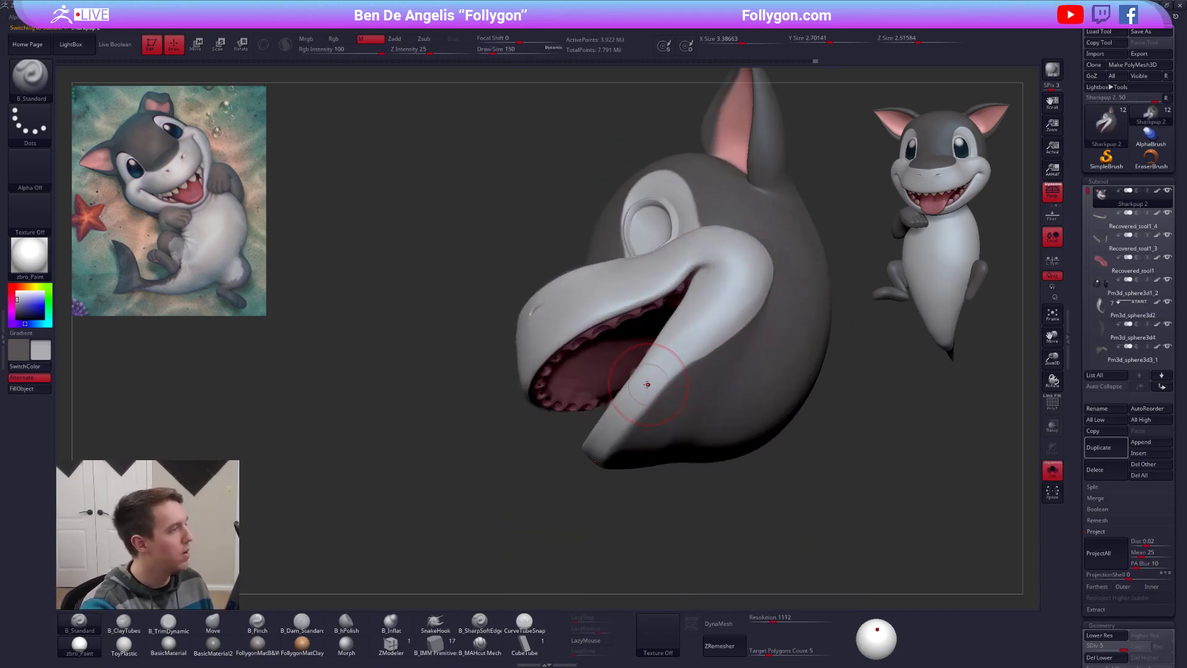
Step: Paint along the lower jaw's colour border with B_Standard in Rgb mode, draw size 67 and LazyMouse on
key("space")
left_click_drag(522, 224, 516, 219)
key("c")
key("space")
left_click_drag(679, 361, 672, 361)
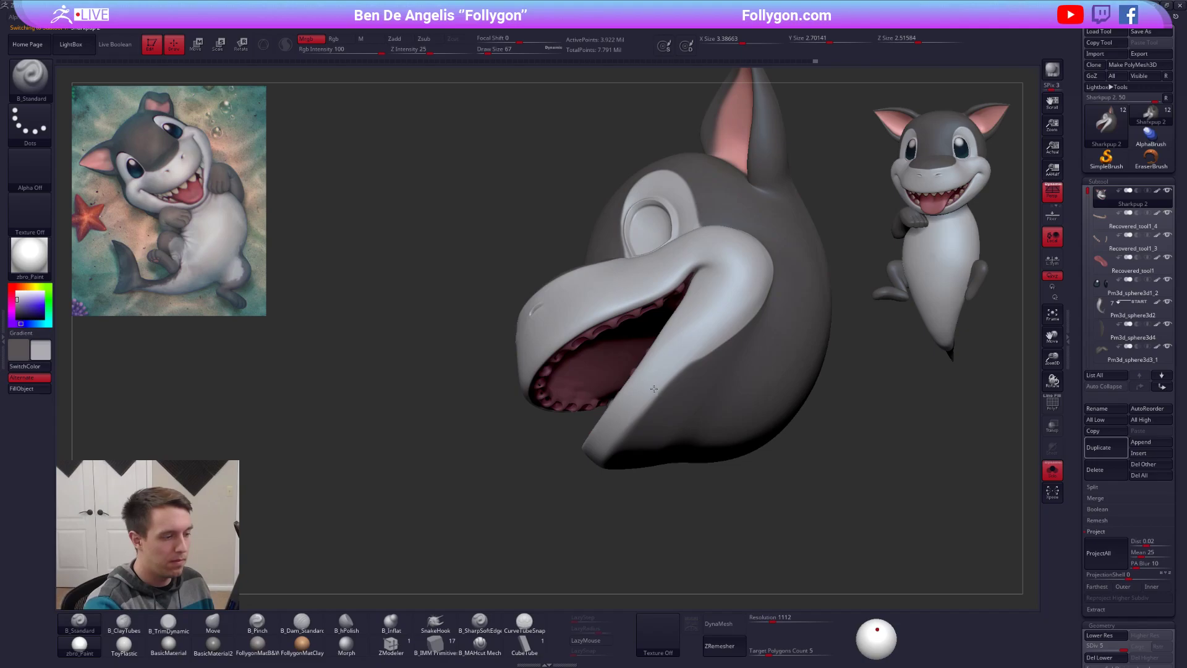
key("l")
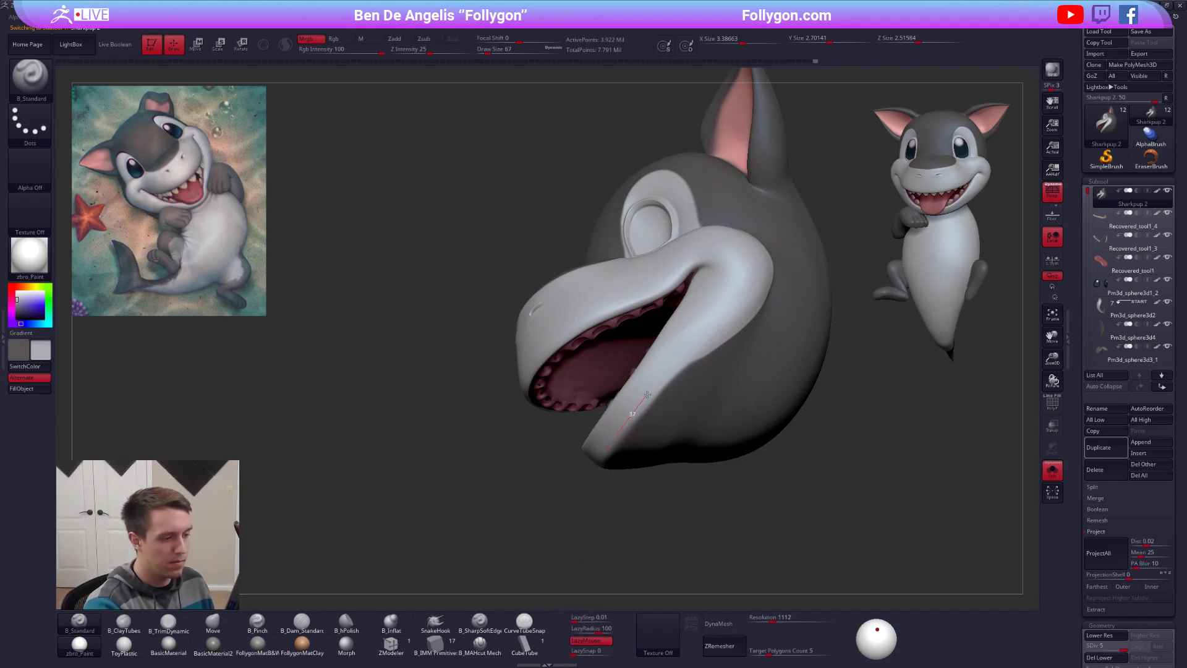
left_click_drag(695, 368, 693, 424)
mouse_move(690, 423)
right_mouse_down()
mouse_move(732, 450)
mouse_move(694, 430)
mouse_move(683, 415)
mouse_move(693, 409)
right_mouse_up()
Step: Turn Zadd back on and switch to the Move brush with the whole character shown
key("space")
left_click(674, 431)
left_click(400, 39)
key("b")
key("m")
key("v")
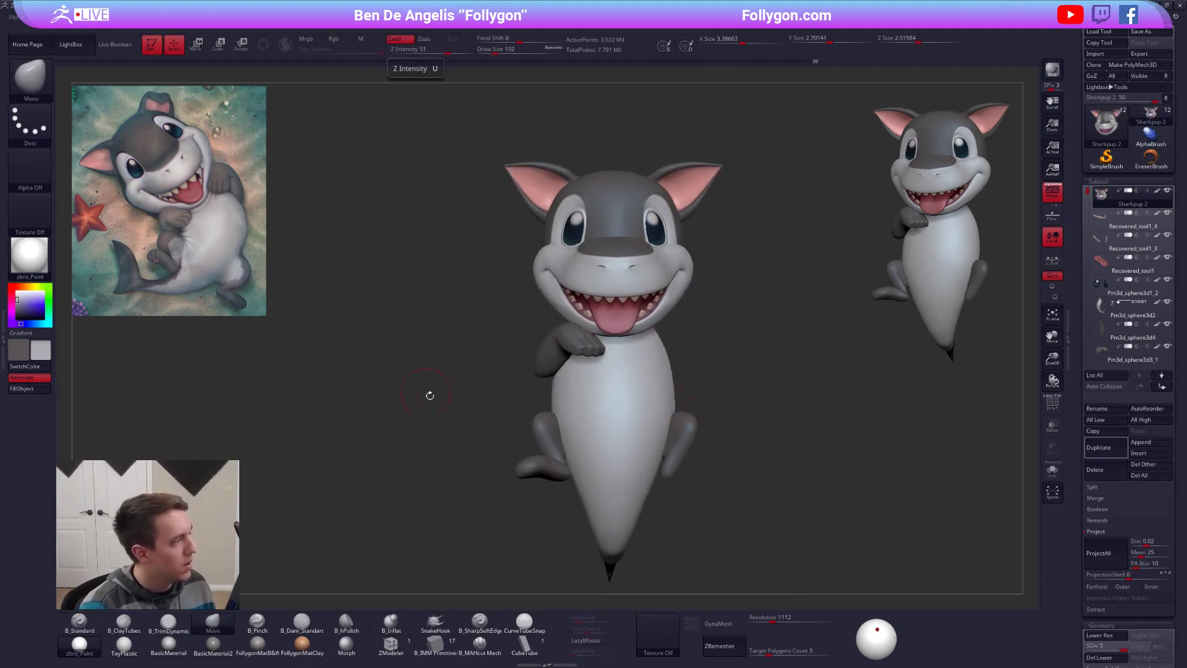
Step: Select the arm, raise it to subdivision level 5 and mirror it across the X axis, merged into one SubTool
left_click(573, 348, "alt")
key("ctrl+shift+f")
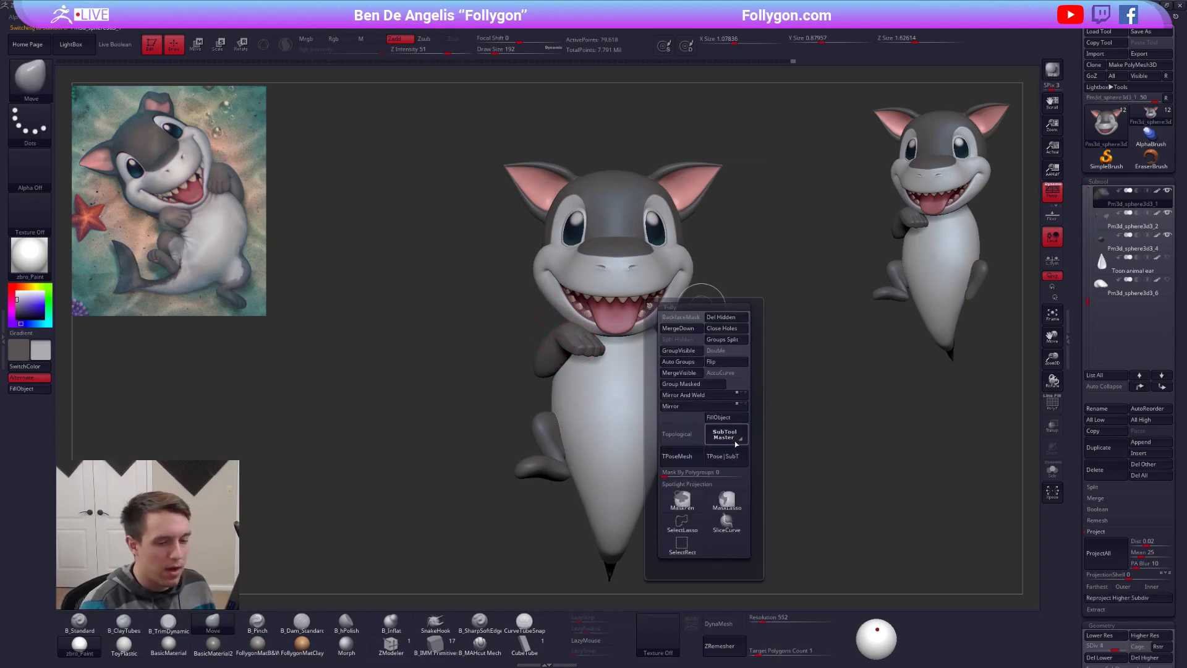
key("shift+d")
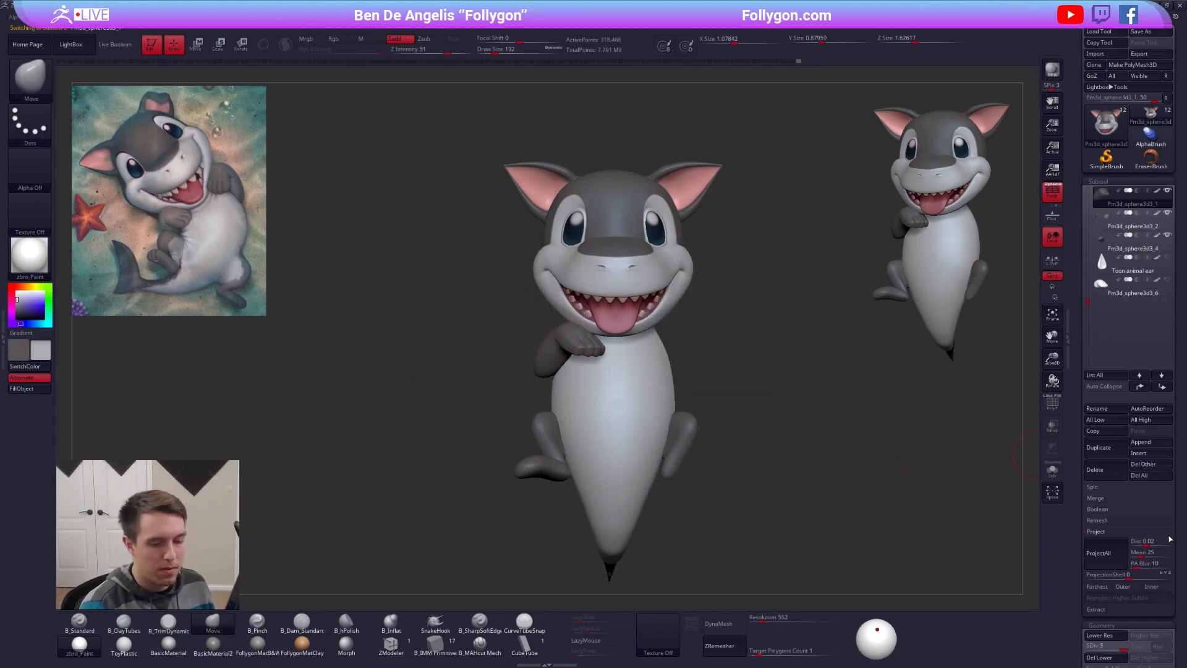
left_click(1114, 535)
key("grave")
left_click(890, 529)
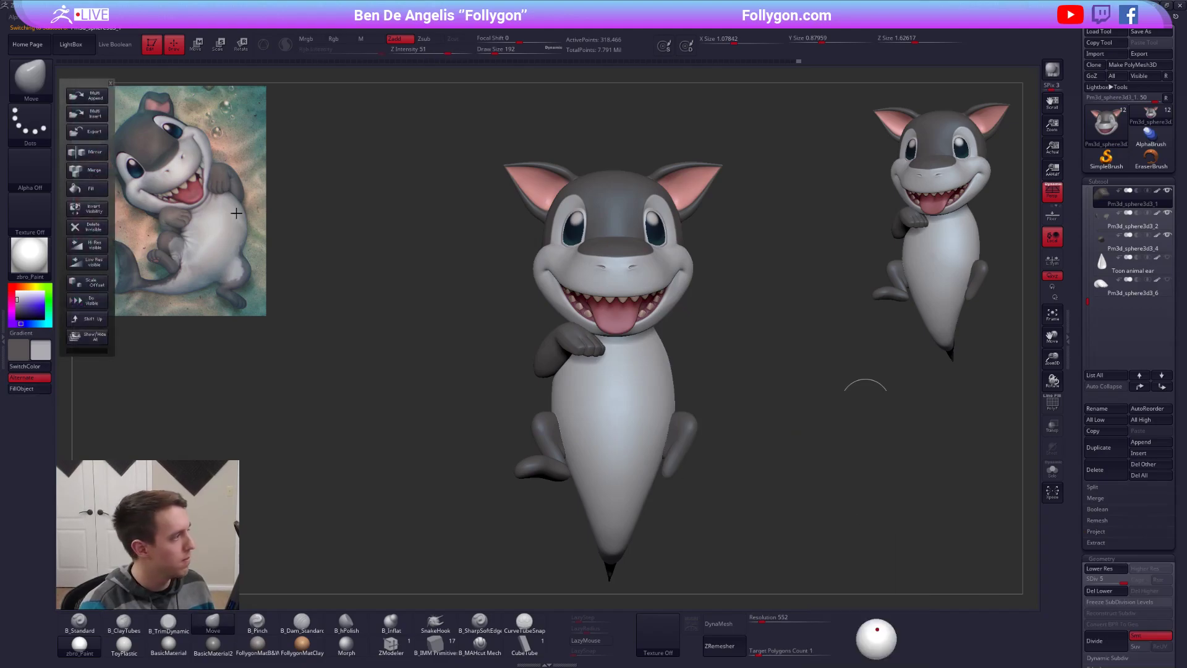
left_click(88, 155)
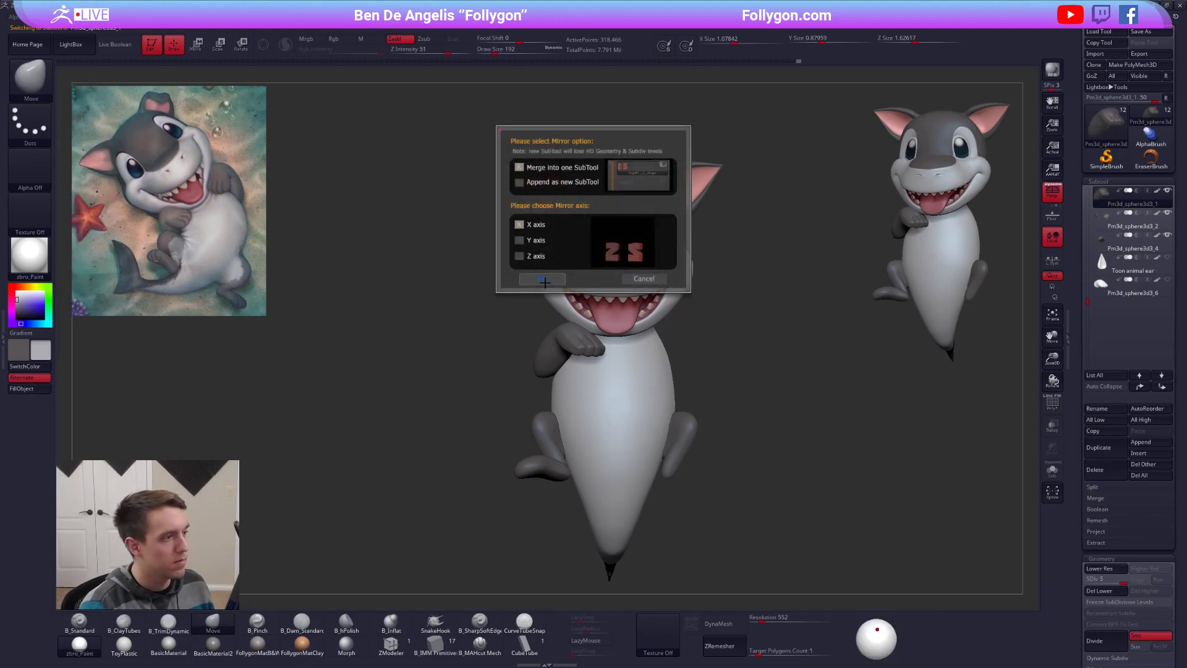
left_click(543, 280)
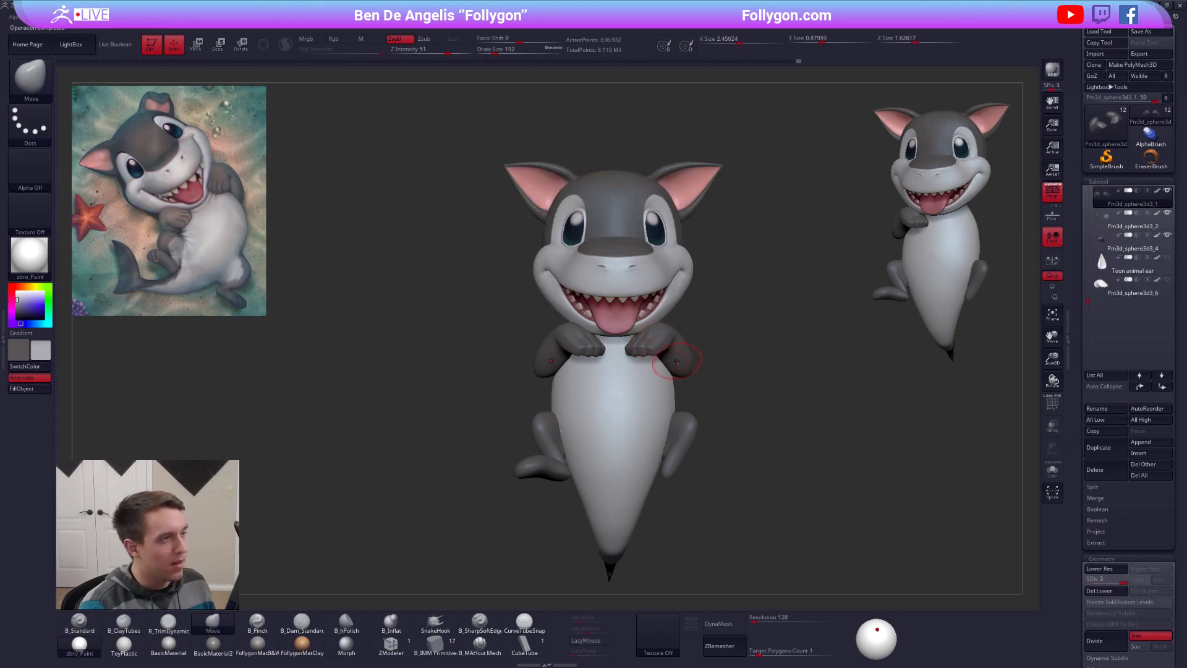
Step: Check the mirrored arms on their own and move both outward from the chest with the Transpose line
right_click_drag(602, 409, 635, 394, "alt")
key("ctrl+shift+s")
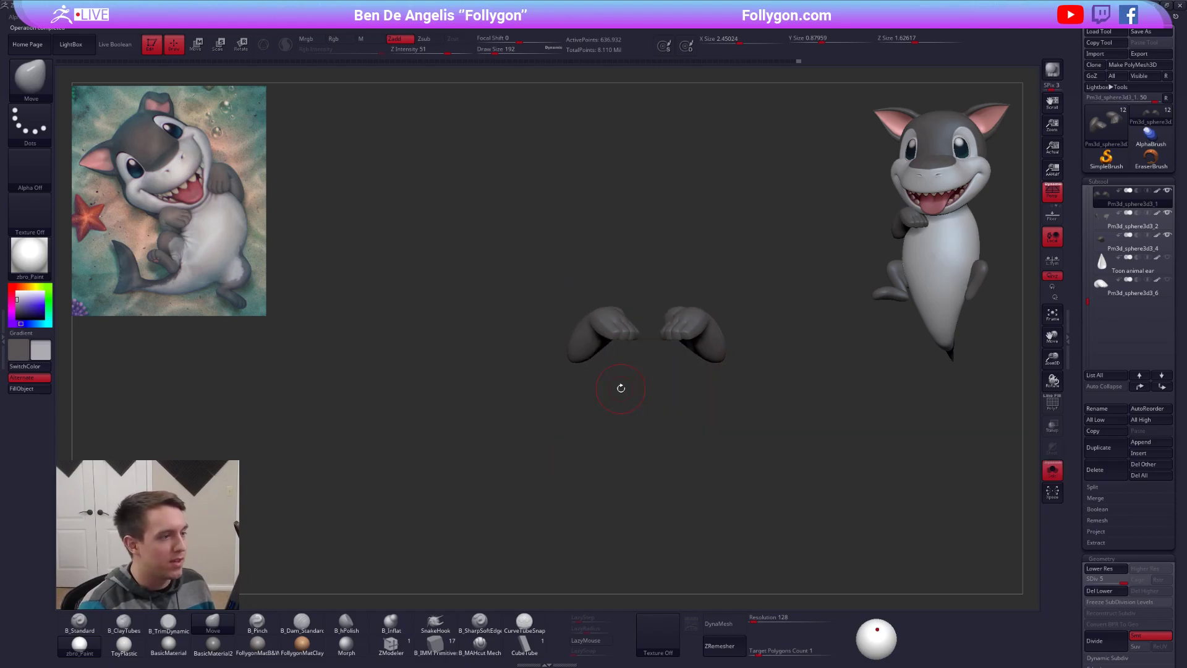
mouse_move(681, 321)
right_mouse_down()
mouse_move(569, 309)
mouse_move(662, 314)
right_mouse_up()
key("ctrl+shift+s")
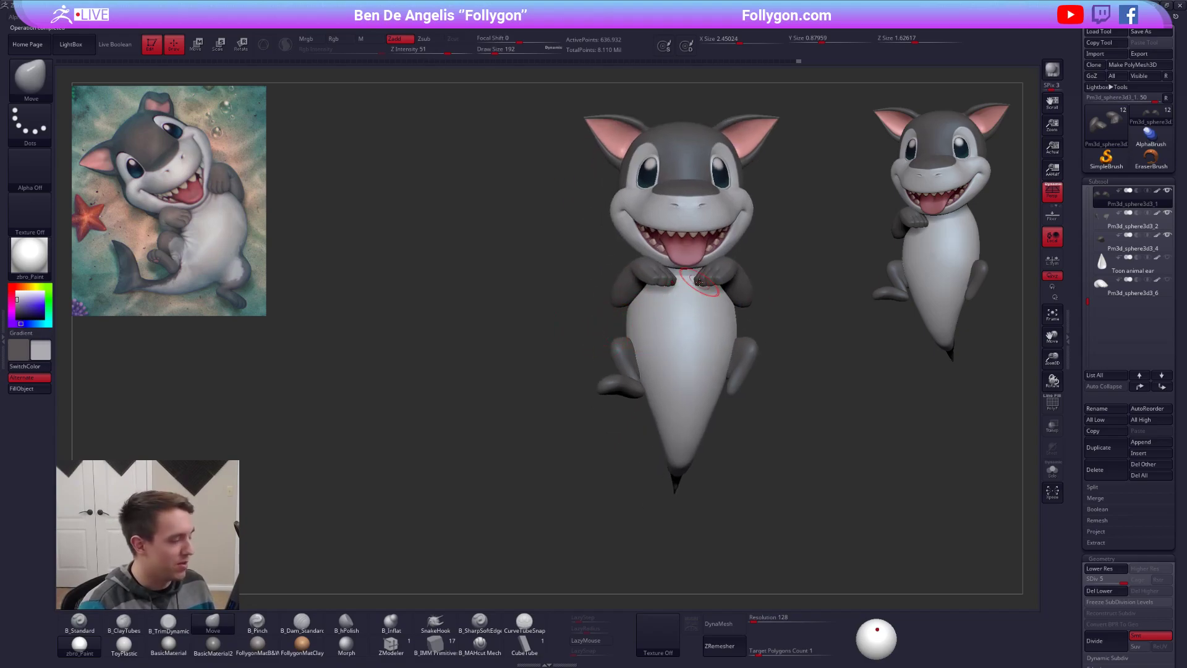
right_click_drag(719, 308, 574, 373, "alt")
key("w")
key("q")
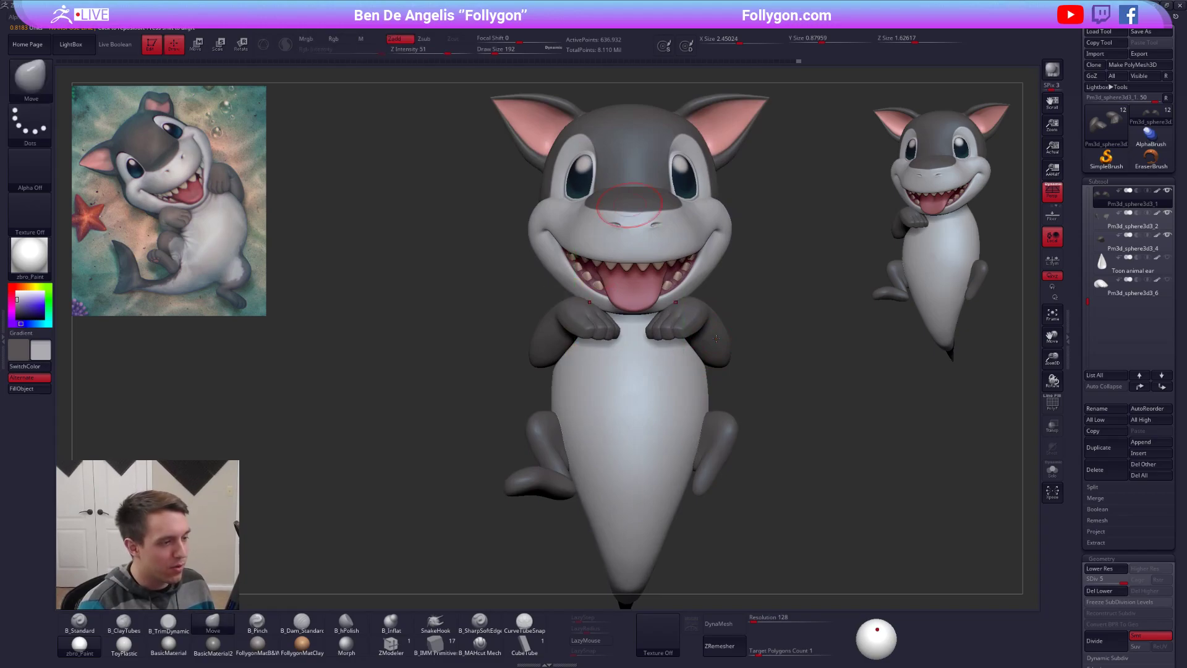
key("w")
left_click_drag(722, 341, 775, 347)
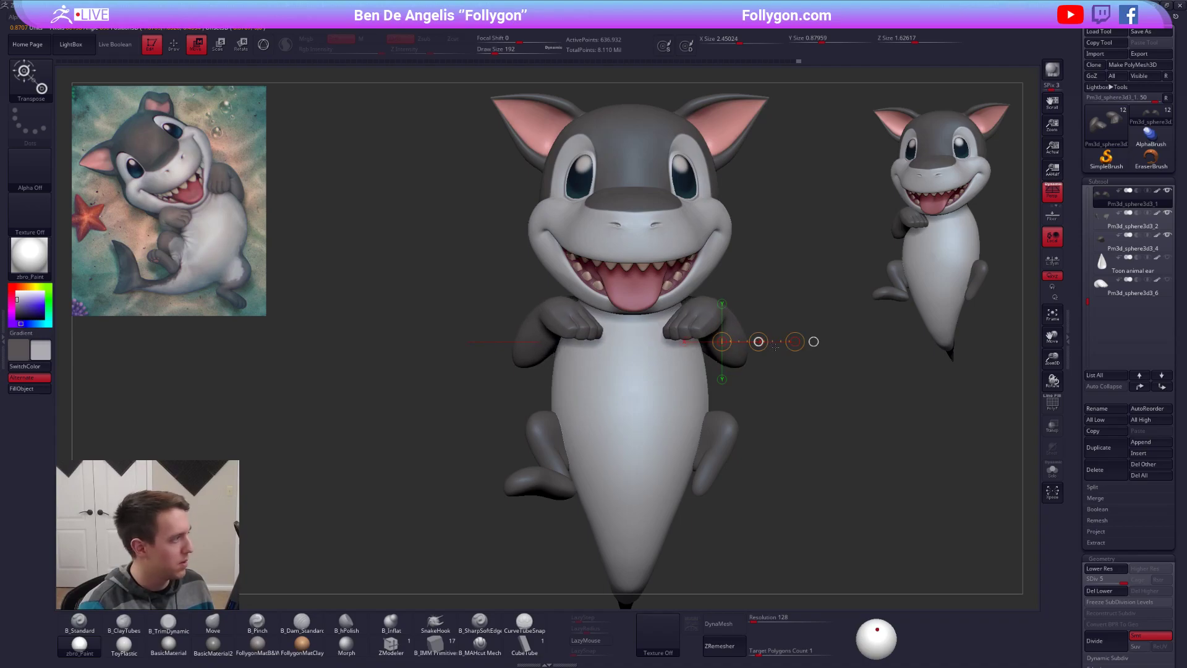
Step: Select the body from behind, isolate it and lower it to subdivision level 1
mouse_move(650, 395)
right_mouse_down()
mouse_move(739, 391)
mouse_move(666, 482)
right_mouse_up()
key("q")
key("space")
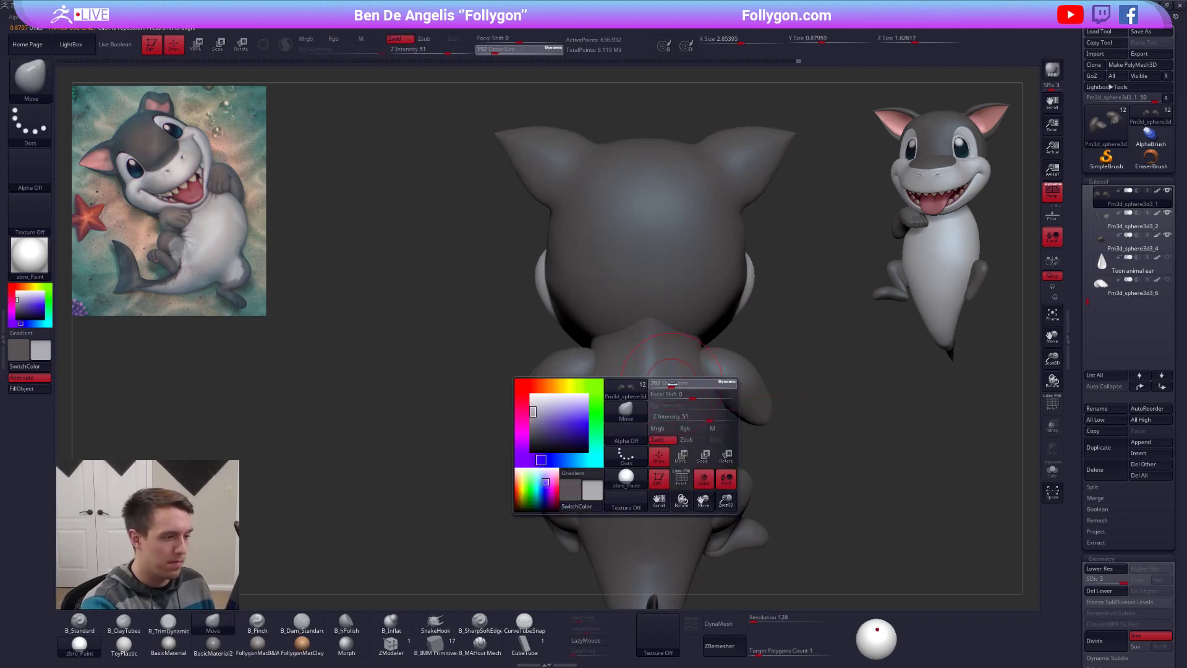
left_click(691, 386, "alt")
mouse_move(691, 387)
right_mouse_down("ctrl")
mouse_move(620, 365)
mouse_move(617, 340)
right_mouse_up("ctrl")
key("space")
left_click_drag(618, 346, 624, 346)
key("alt+s")
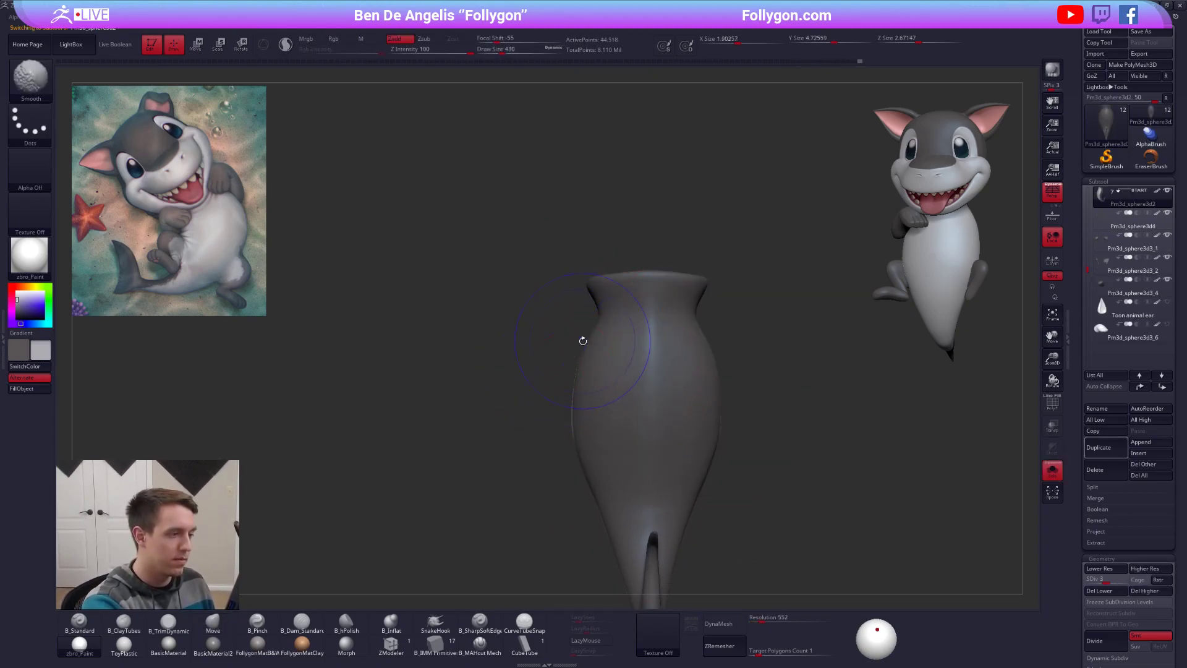
key("shift+d")
key("shift+d")
key("shift+d")
key("shift+d")
Step: Adjust the body's upper back and shoulder area around the arms with a large Move brush
mouse_move(581, 310)
left_mouse_down("ctrl")
mouse_move(767, 291)
mouse_move(586, 214)
left_mouse_up("ctrl")
left_click(622, 339, "ctrl")
left_click(622, 337, "ctrl")
left_click(567, 347, "ctrl")
left_click(568, 348, "ctrl")
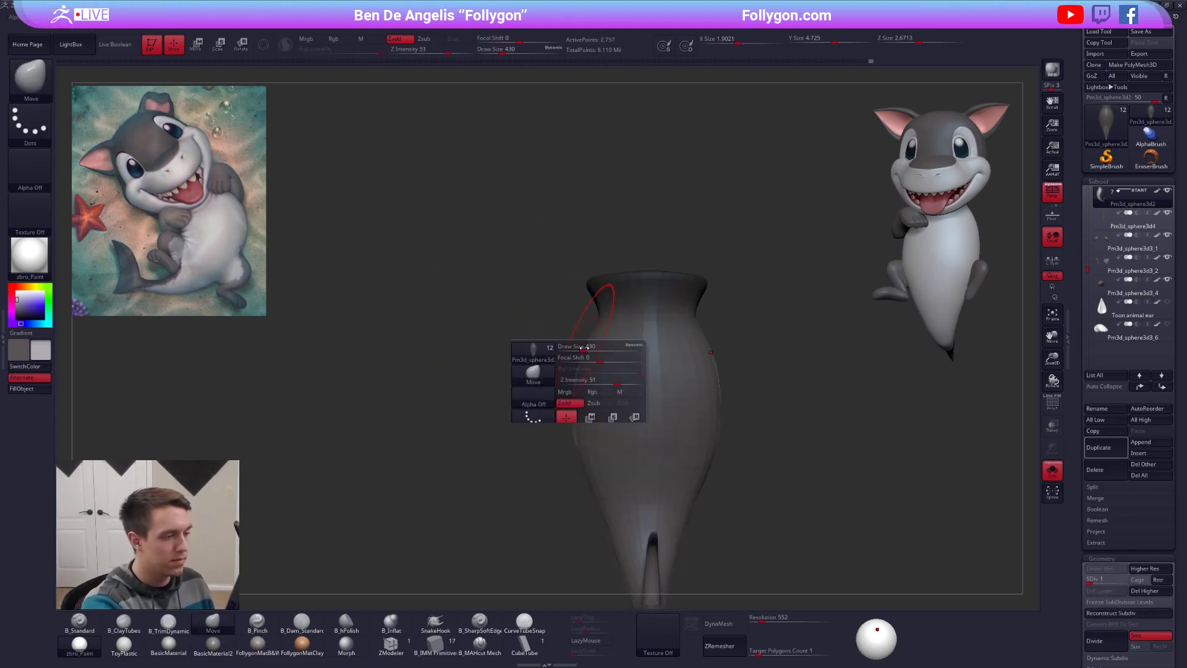
key("alt+s")
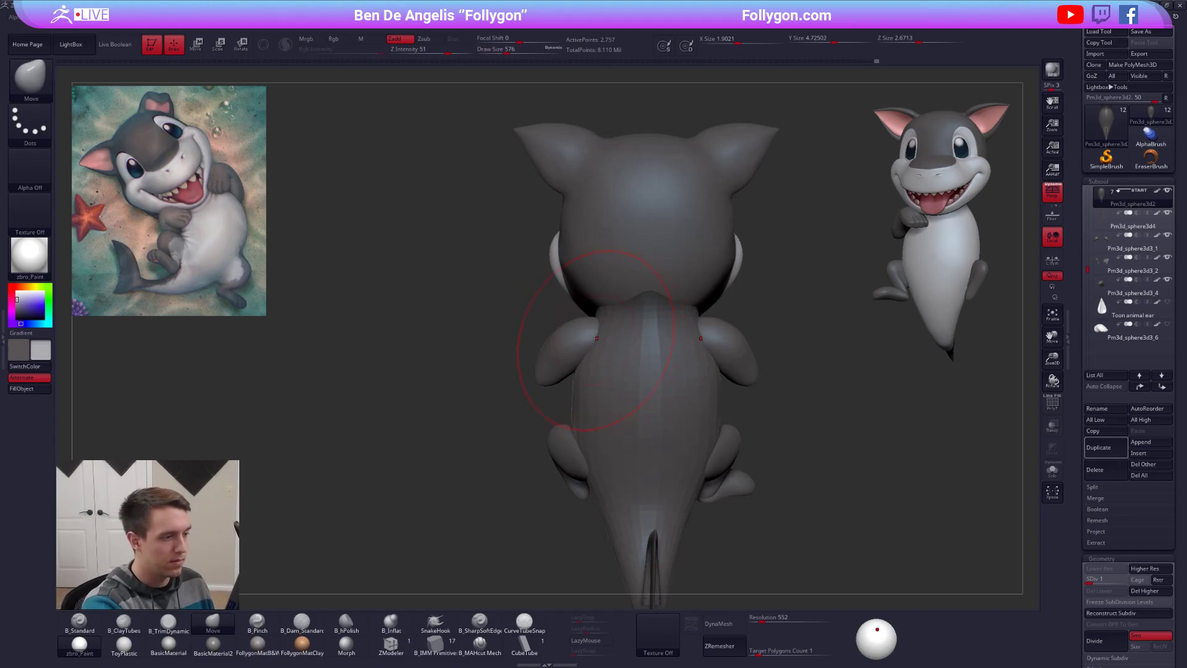
key("alt+s")
key("s")
left_click(600, 314)
left_click_drag(557, 312, 656, 308)
key("alt+s")
Step: Widen the sides of the torso below the arms with the Move brush
key("s")
left_click(637, 378)
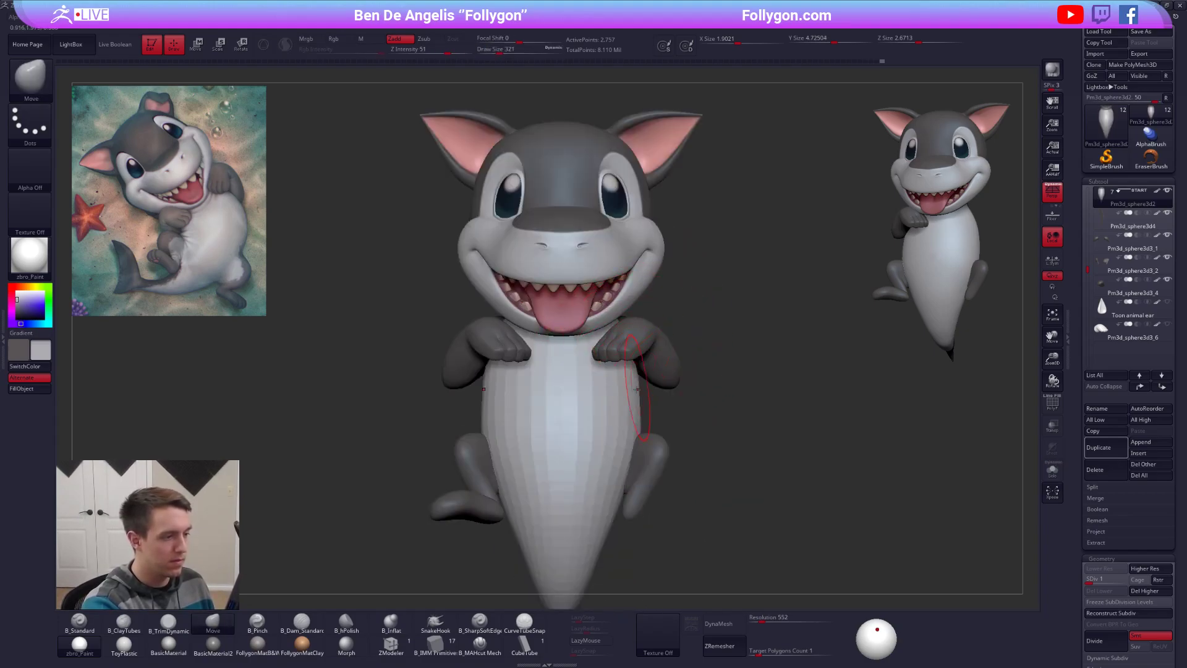
left_click_drag(730, 371, 609, 378)
key("s")
left_click(655, 379)
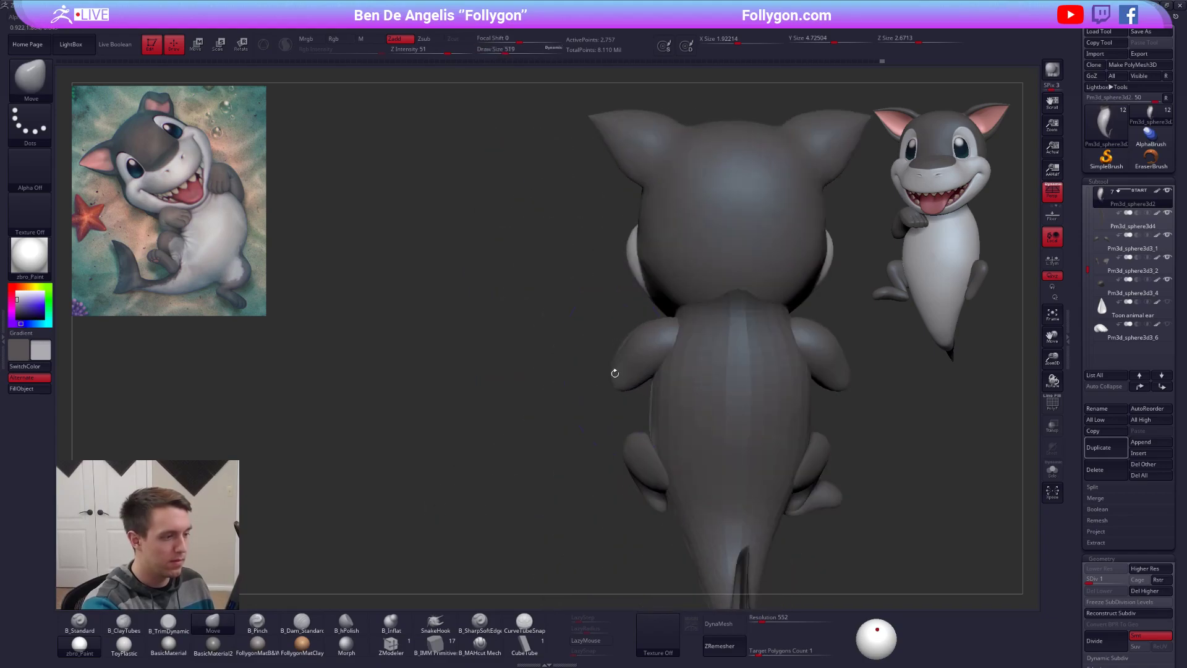
Step: Select the arms, rotate them at the shoulders and shift them closer to the body with Transpose
mouse_move(673, 337)
right_mouse_down()
mouse_move(758, 347)
mouse_move(658, 359)
right_mouse_up()
left_click(650, 366, "alt")
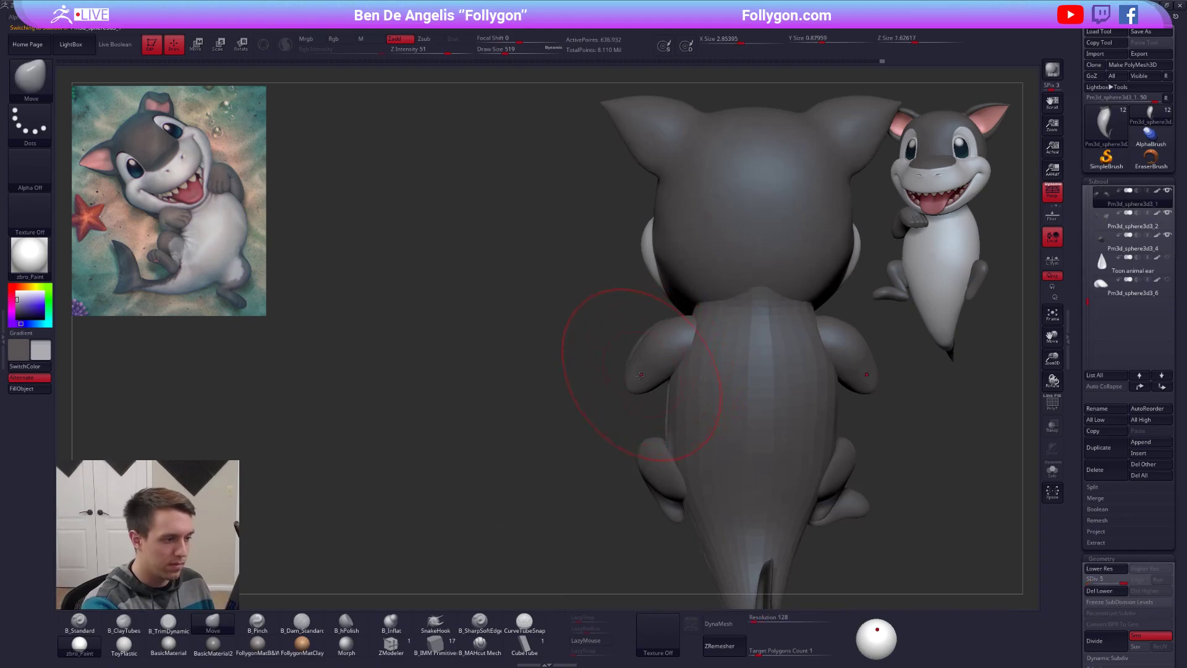
key("r")
left_click_drag(695, 337, 697, 344)
right_click_drag(655, 349, 744, 355)
mouse_move(693, 389)
right_mouse_down("alt")
mouse_move(711, 407)
mouse_move(703, 414)
mouse_move(788, 416)
mouse_move(781, 383)
right_mouse_up("alt")
key("w")
mouse_move(723, 393)
left_mouse_down("shift")
mouse_move(716, 440)
mouse_move(726, 420)
left_mouse_up("shift")
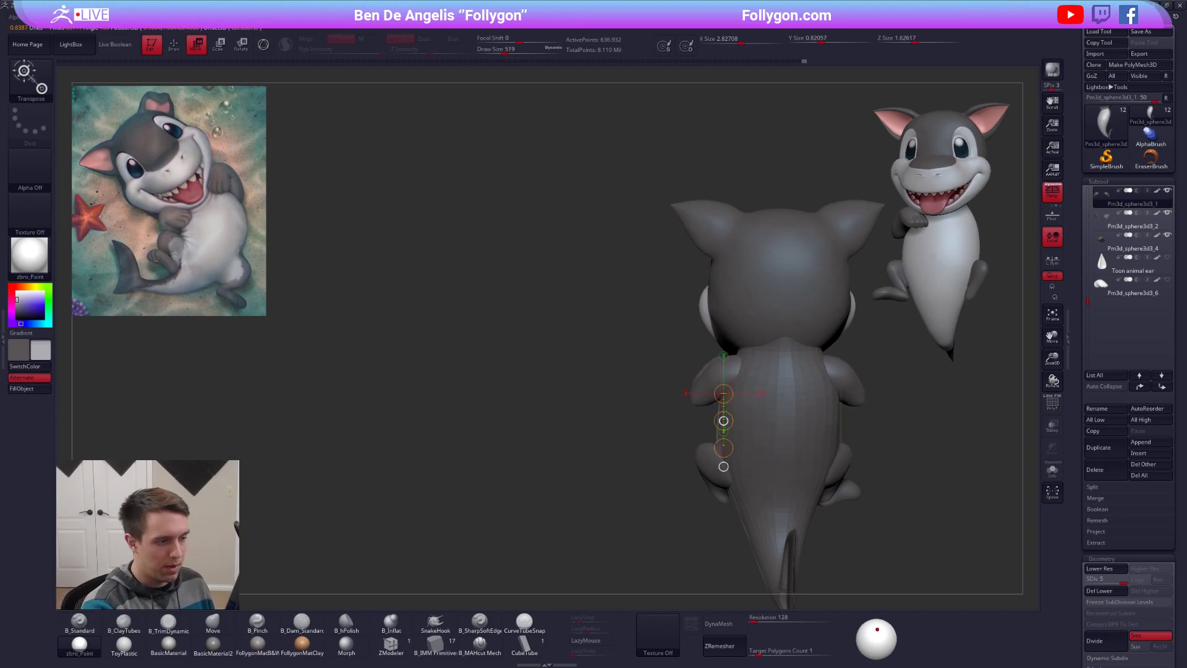
key("q")
mouse_move(745, 398)
right_mouse_down()
mouse_move(802, 387)
mouse_move(759, 349)
right_mouse_up()
right_click_drag(747, 394, 744, 367, "alt")
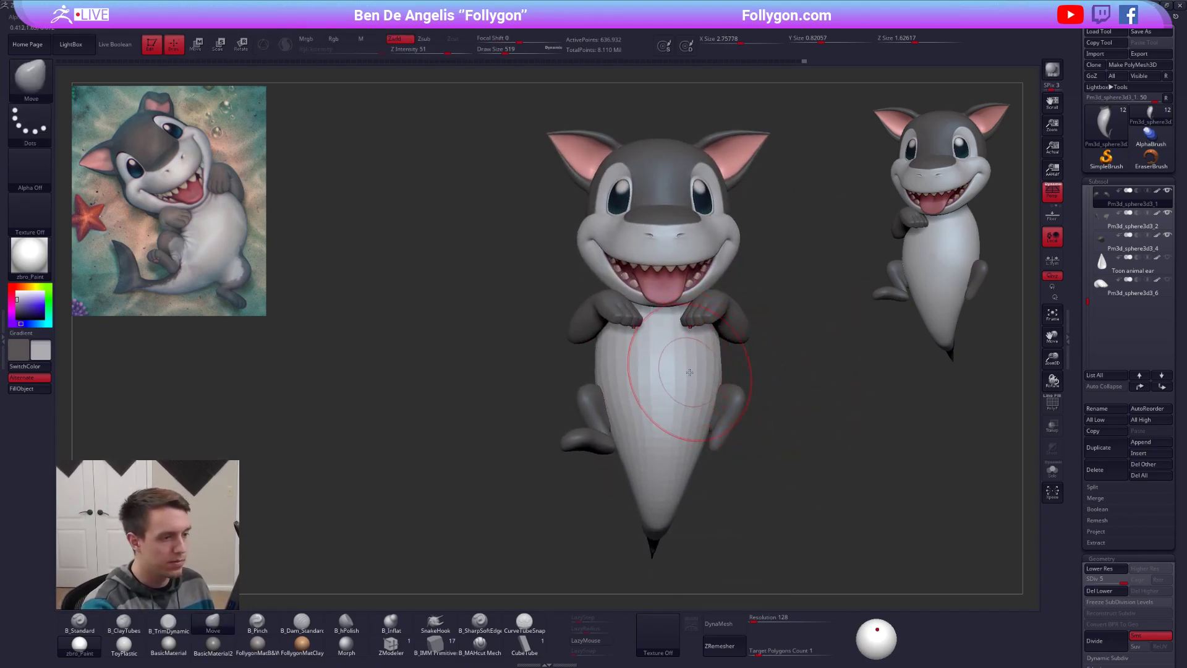
Step: Select the legs and adjust their thighs against the body with a smaller Move brush
left_click(687, 384, "alt")
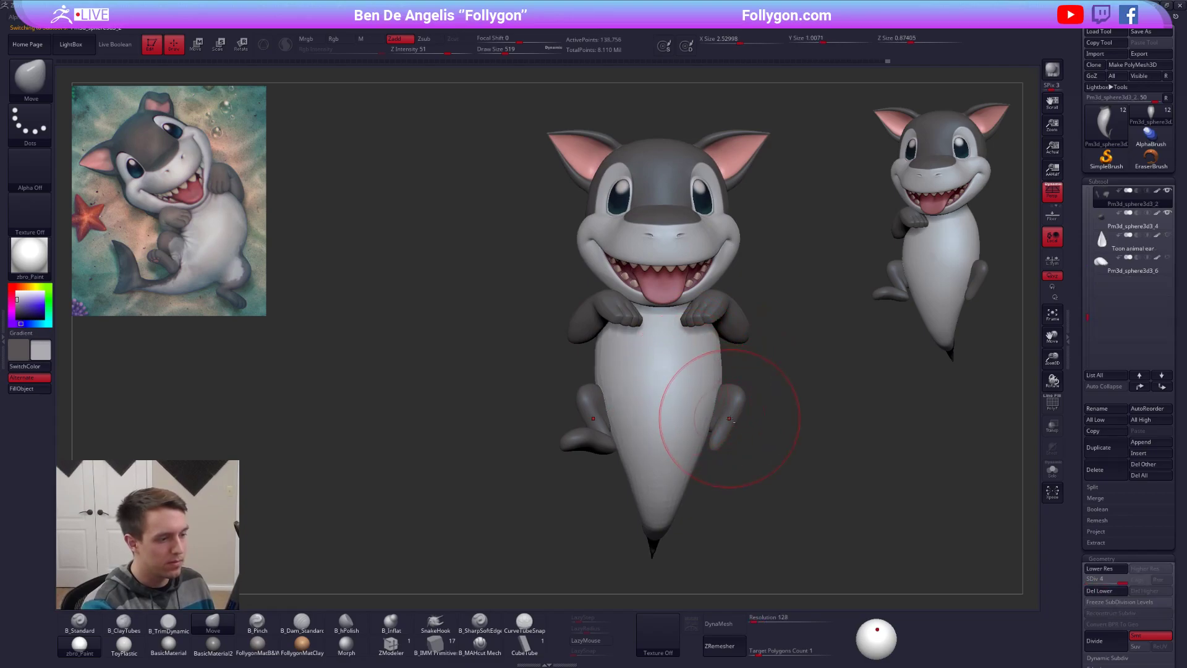
key("space")
left_click_drag(613, 409, 609, 409)
mouse_move(609, 408)
right_mouse_down()
mouse_move(693, 405)
mouse_move(599, 410)
right_mouse_up()
key("space")
left_click_drag(603, 408, 596, 408)
key("shift+s")
right_click_drag(605, 410, 619, 445, "ctrl")
key("space")
left_click_drag(636, 420, 628, 419)
mouse_move(613, 461)
right_mouse_down("alt")
mouse_move(663, 401)
mouse_move(644, 423)
mouse_move(643, 380)
mouse_move(674, 339)
right_mouse_up("alt")
Step: Isolate the legs and lower them to subdivision level 1
key("shift+f")
key("shift+f")
key("shift+s")
key("shift+s")
key("shift+d")
key("shift+d")
key("shift+d")
key("2")
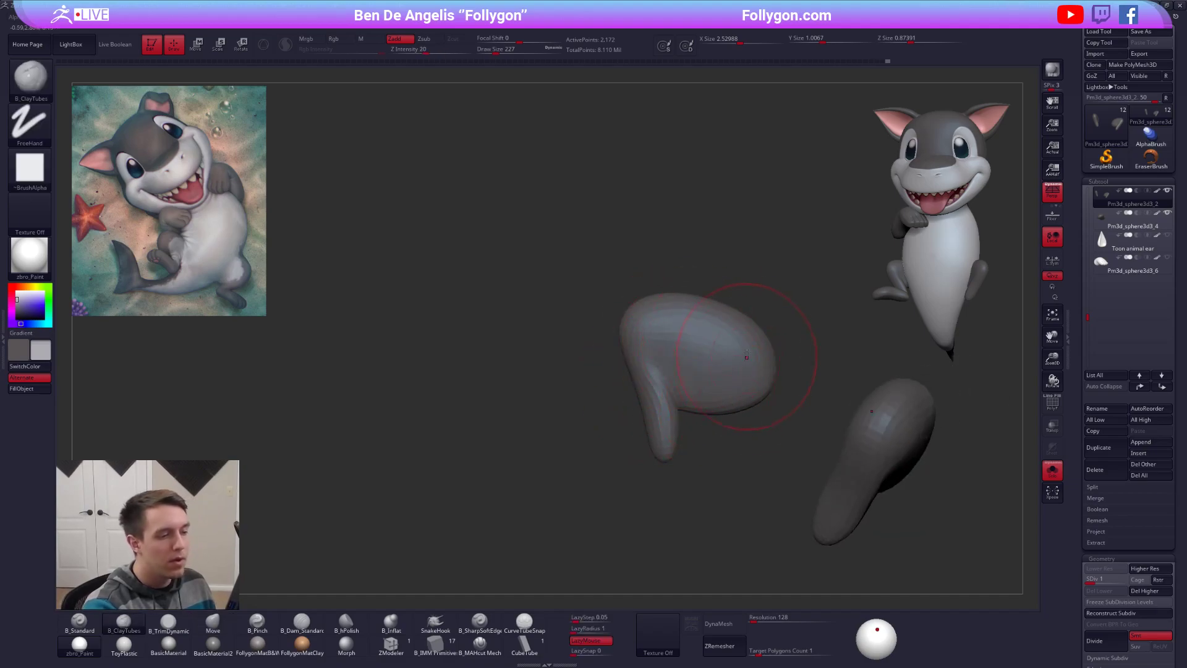
Step: Reshape the upper thighs with the Move brush while checking them from the side
mouse_move(738, 354)
right_mouse_down()
mouse_move(717, 353)
mouse_move(697, 329)
right_mouse_up()
key("shift+s")
key("4")
left_click_drag(695, 320, 693, 350)
right_click_drag(691, 328, 680, 325)
left_click_drag(680, 326, 665, 317)
mouse_move(665, 320)
right_mouse_down()
mouse_move(663, 439)
mouse_move(639, 343)
mouse_move(674, 346)
mouse_move(661, 440)
mouse_move(631, 411)
mouse_move(677, 418)
right_mouse_up()
Step: Select the foot and set the Move brush's draw size to 130
left_click(655, 421, "alt")
key("space")
left_click_drag(647, 427, 632, 426)
mouse_move(646, 428)
right_mouse_down()
mouse_move(664, 437)
mouse_move(643, 436)
right_mouse_up()
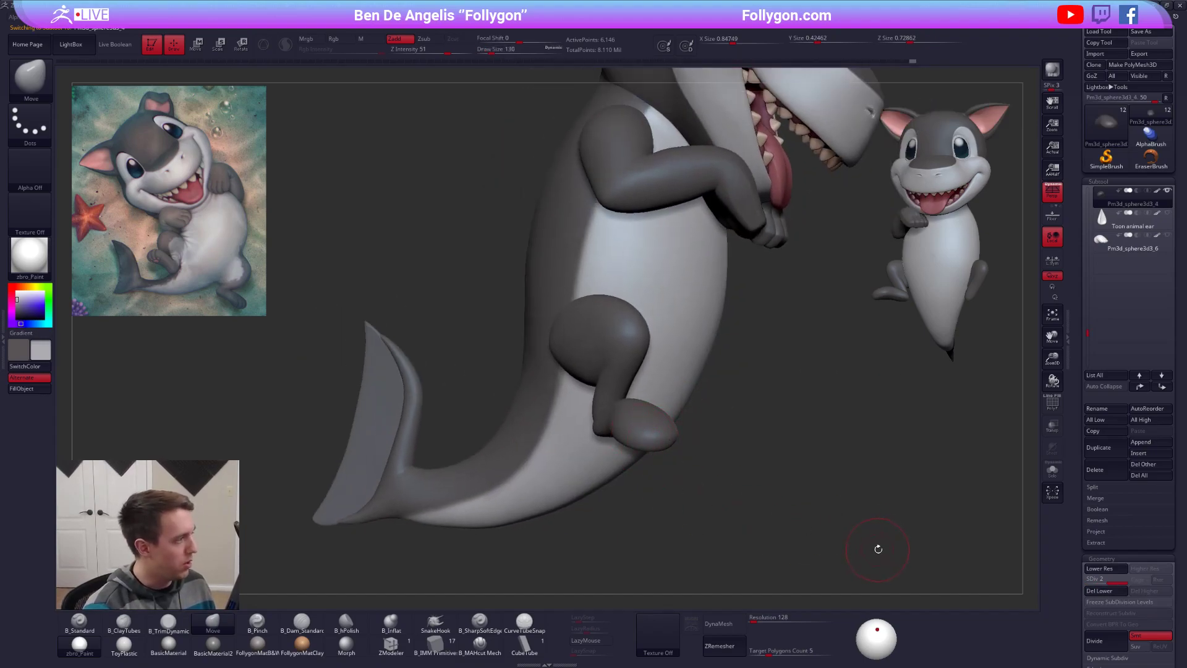
Step: Delete the Pm3d_sphere3d3_6 subtool and select the foot again
mouse_move(871, 548)
right_mouse_down()
mouse_move(922, 546)
mouse_move(825, 562)
right_mouse_up()
mouse_move(917, 557)
right_mouse_down("ctrl")
mouse_move(933, 487)
mouse_move(900, 485)
right_mouse_up("ctrl")
key("Down")
key("Down")
key("Delete")
left_click(996, 496)
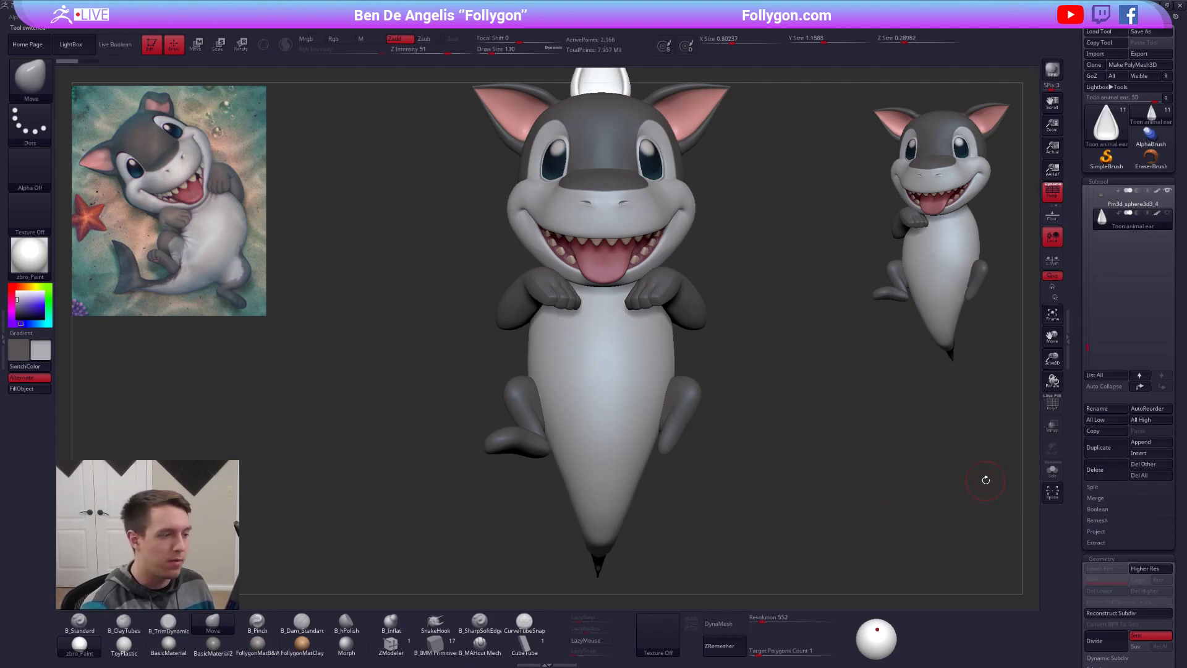
left_click(1110, 204)
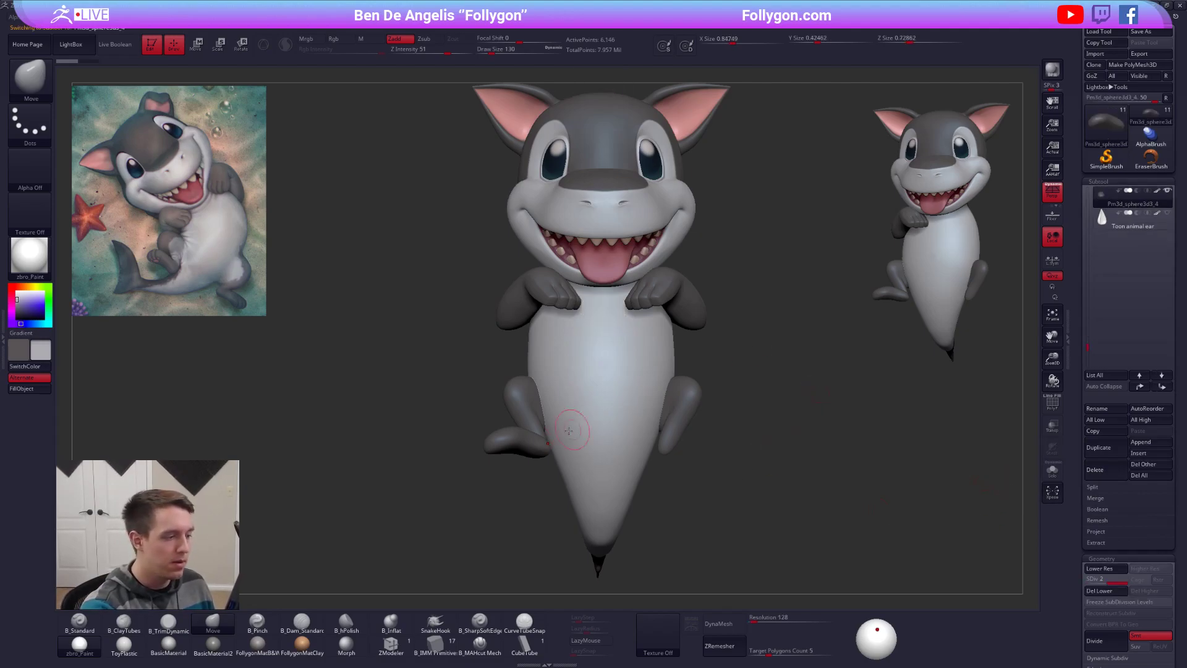
left_click(533, 445, "alt")
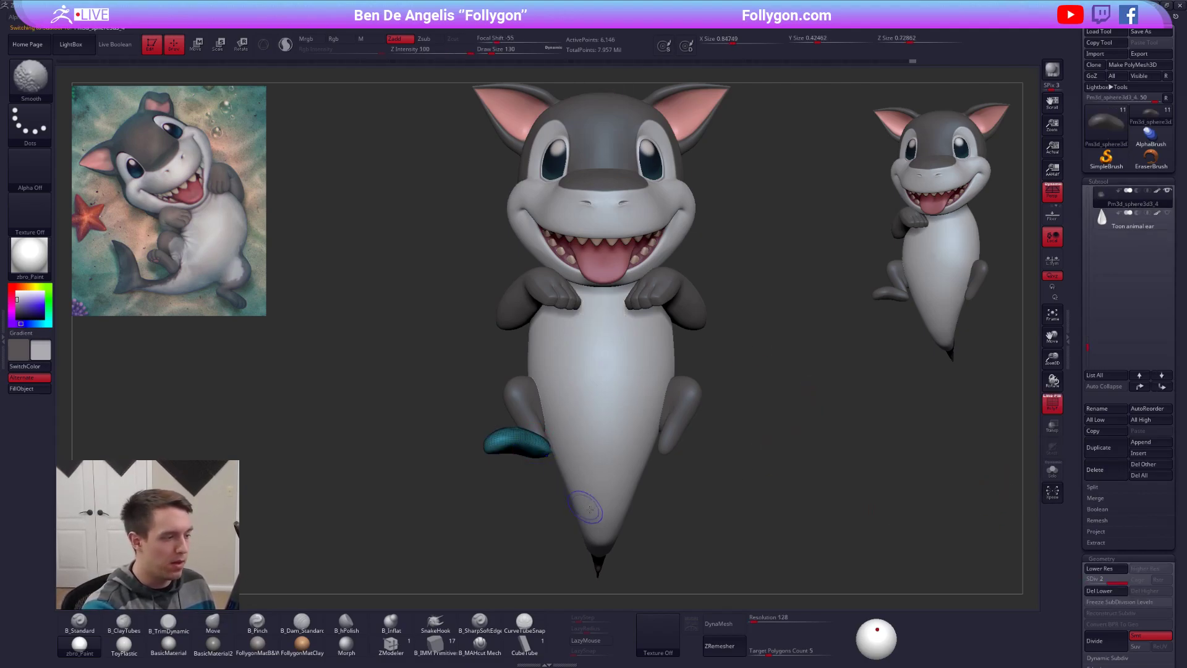
Step: Move the foot in front of the body with Transpose and rotate it to line up with the centre axis
left_click_drag(681, 446, 656, 363)
key("r")
mouse_move(544, 452)
left_mouse_down()
mouse_move(580, 538)
mouse_move(506, 545)
mouse_move(599, 473)
mouse_move(615, 476)
left_mouse_up()
key("w")
right_click_drag(615, 476, 613, 557)
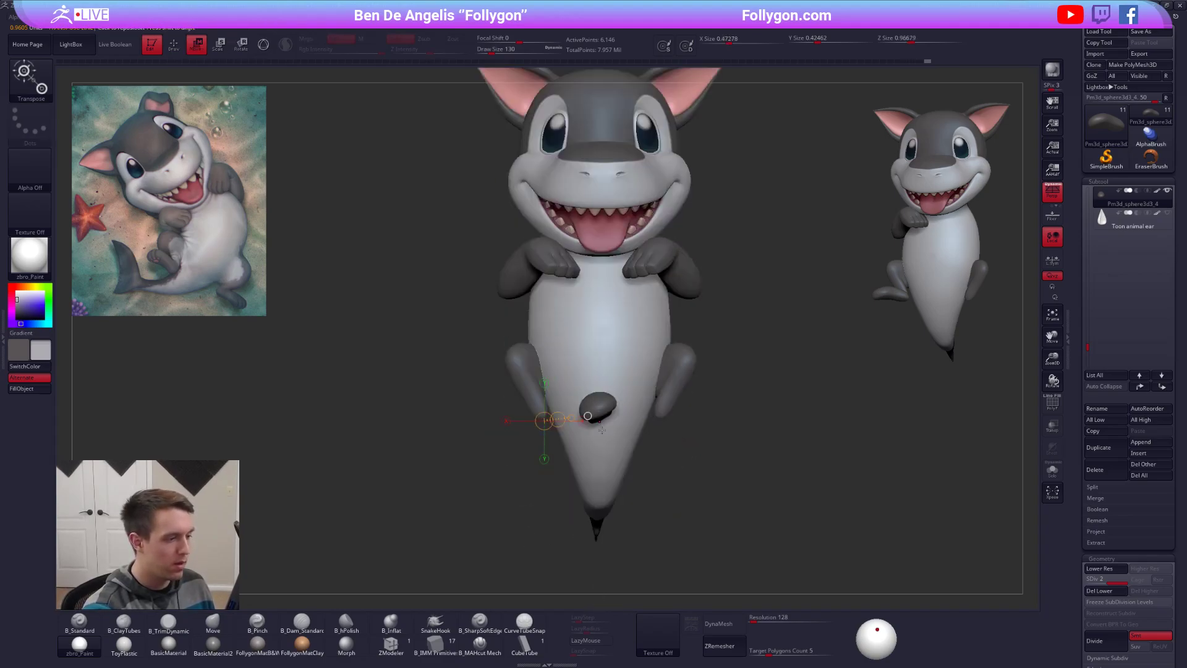
key("alt+s")
key("r")
mouse_move(595, 407)
left_mouse_down()
mouse_move(707, 427)
mouse_move(610, 389)
mouse_move(704, 377)
mouse_move(667, 373)
mouse_move(660, 358)
left_mouse_up()
Step: Delete the foot's lower subdivision levels, then apply Mirror And Weld to it in isolation
key("q")
key("b")
key("m")
key("v")
left_click(1105, 591)
key("ctrl+shift+f")
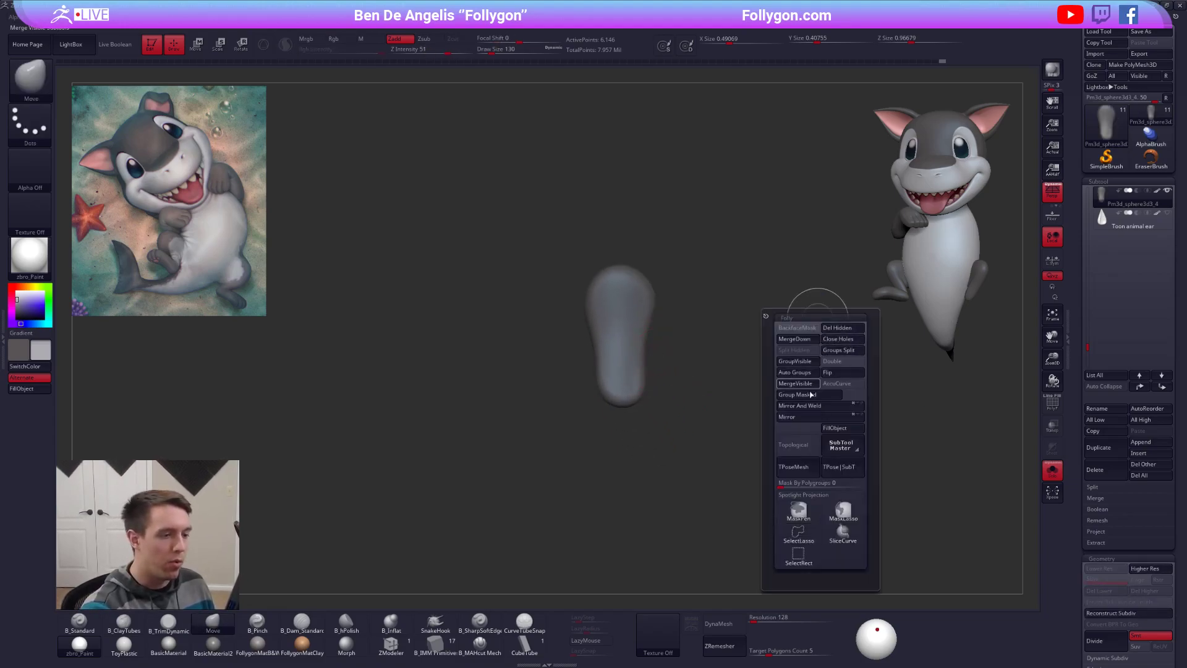
left_click(797, 406)
Step: Shift and rotate the foot with Transpose to align it with the symmetry plane, applying Mirror And Weld again
mouse_move(737, 374)
left_mouse_down("alt")
mouse_move(647, 368)
mouse_move(658, 340)
mouse_move(678, 351)
left_mouse_up("alt")
key("w")
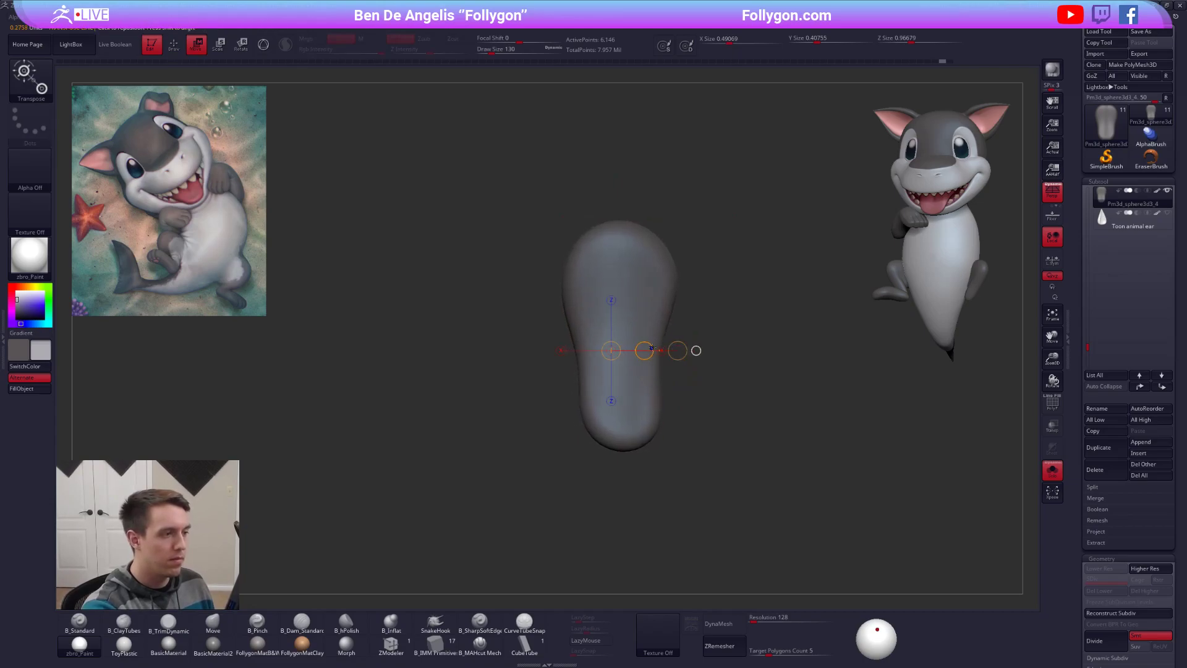
key("ctrl+shift+f")
left_click(722, 405)
right_click_drag(632, 337, 627, 383)
key("r")
left_click_drag(628, 370, 745, 370)
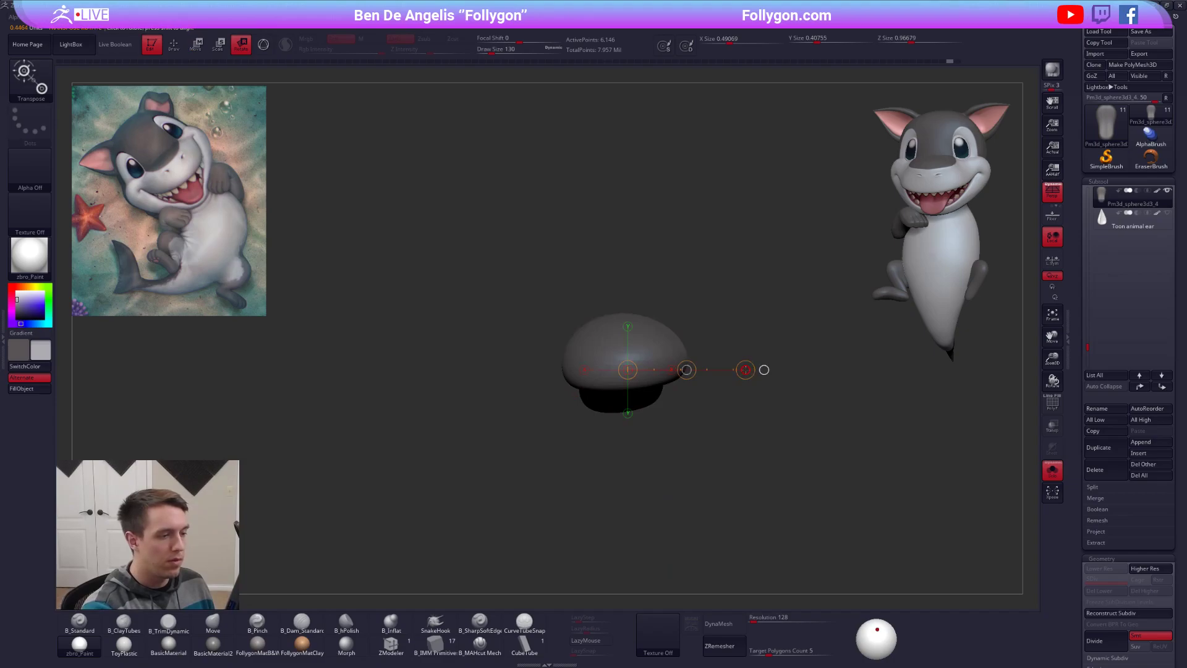
key("ctrl+shift+f")
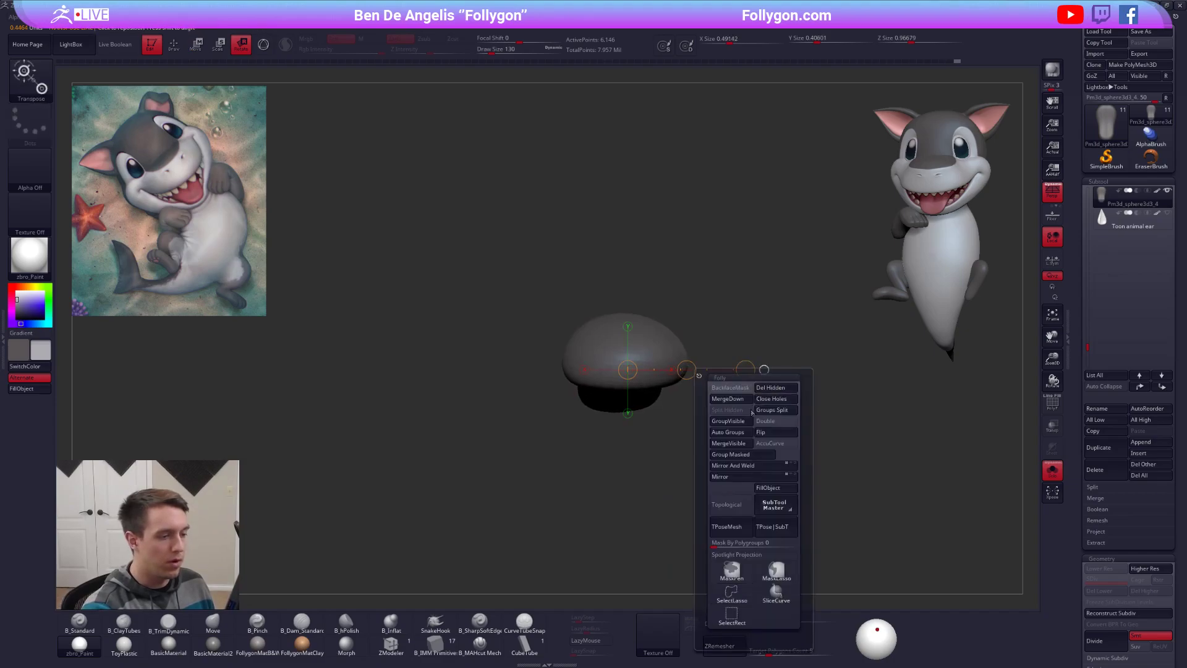
left_click(739, 465)
Step: Move the foot sideways across the symmetry plane to adjust its width, then mirror and weld it once more
right_click_drag(739, 466, 648, 525)
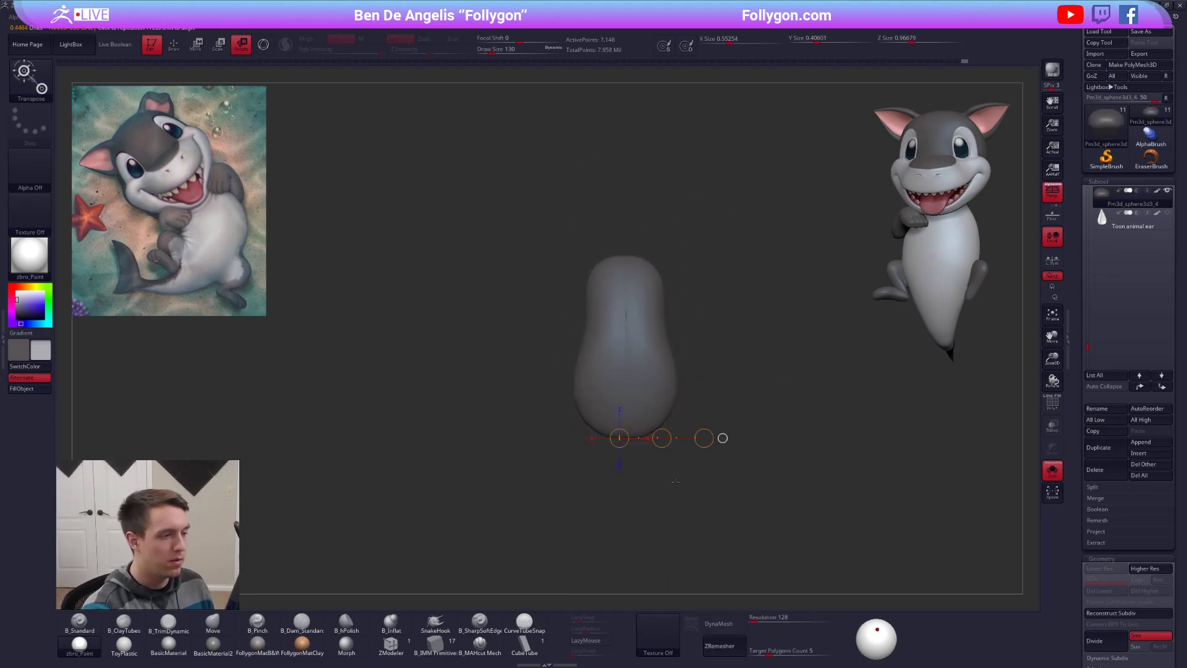
key("ctrl+shift+f")
right_click_drag(648, 459, 655, 485, "alt")
key("w")
mouse_move(636, 416)
left_mouse_down("shift")
mouse_move(707, 416)
mouse_move(677, 417)
left_mouse_up("shift")
key("ctrl+shift+f")
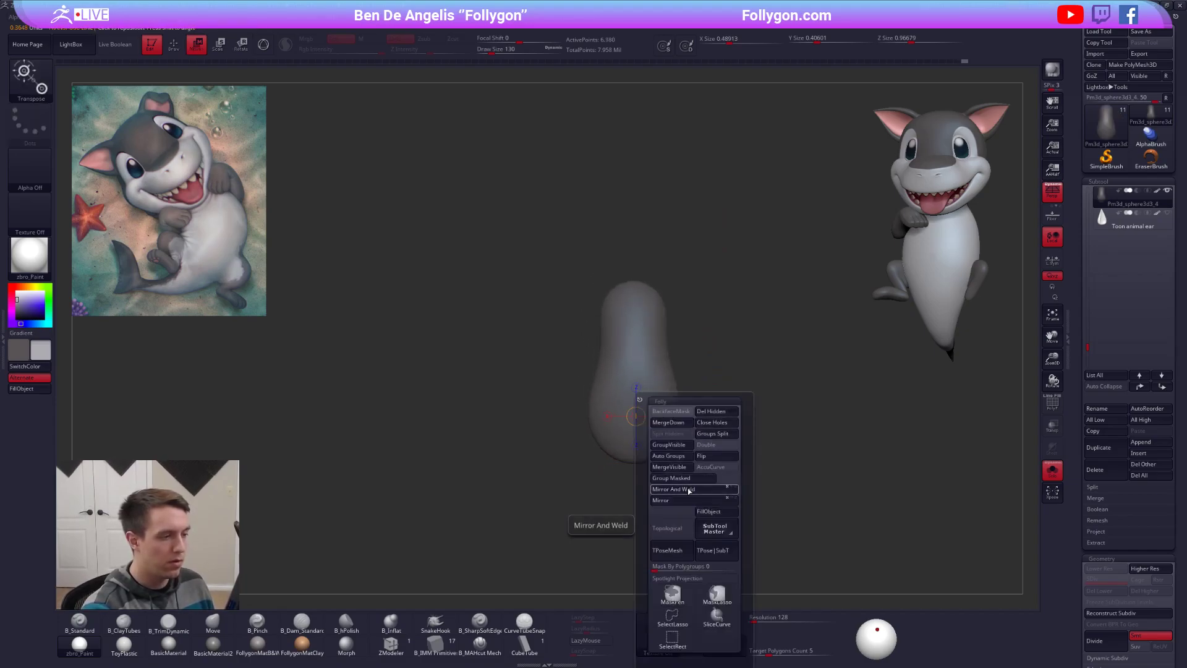
left_click(689, 489)
Step: Return to the Move brush and examine the mirrored foot from above and below
key("q")
right_click_drag(811, 567, 811, 432)
key("b")
key("m")
key("v")
mouse_move(653, 476)
right_mouse_down("alt")
mouse_move(664, 398)
mouse_move(684, 365)
mouse_move(656, 379)
mouse_move(650, 334)
right_mouse_up("alt")
key("shift+f")
key("shift+f")
right_click_drag(781, 426, 784, 513)
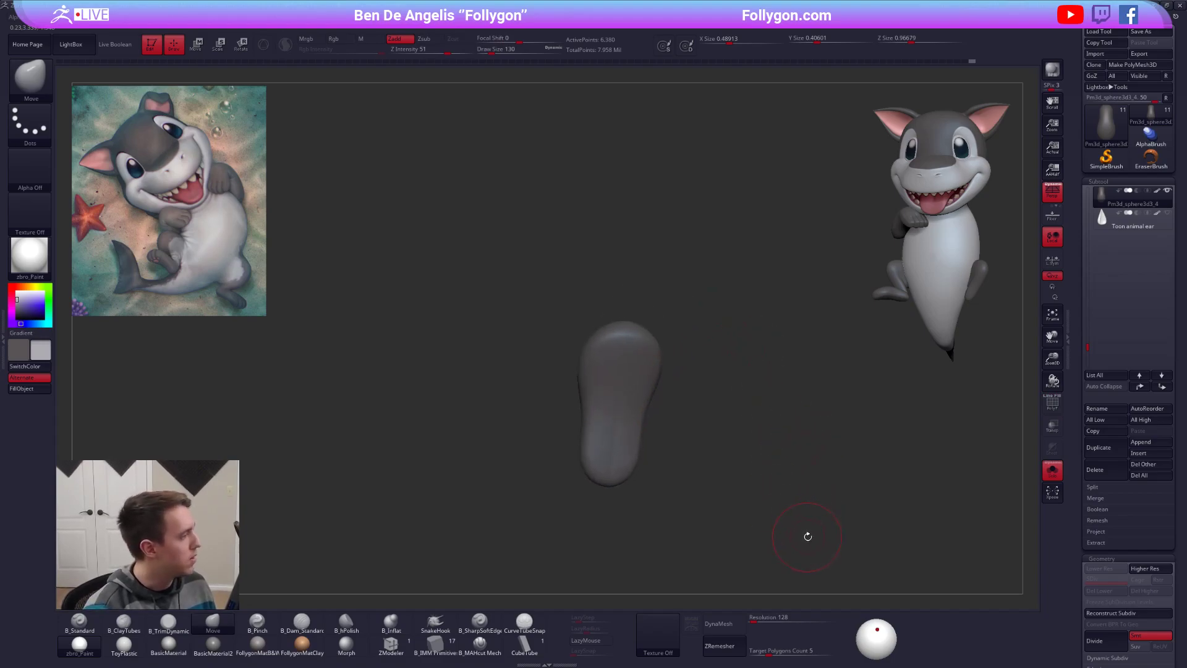
Step: Sharpen the rim of the foot's sole with the Pinch brush at draw size 104
mouse_move(624, 422)
right_mouse_down()
mouse_move(637, 398)
mouse_move(668, 442)
right_mouse_up()
key("space")
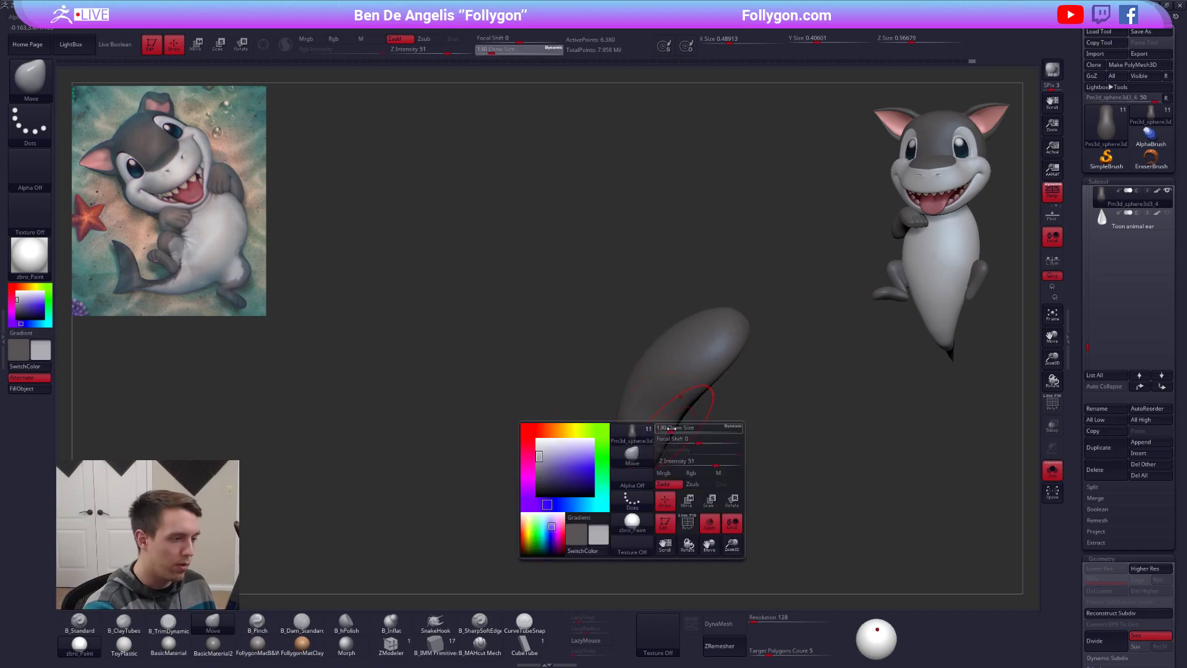
left_click_drag(676, 441, 672, 441)
right_click_drag(673, 442, 668, 458)
key("5")
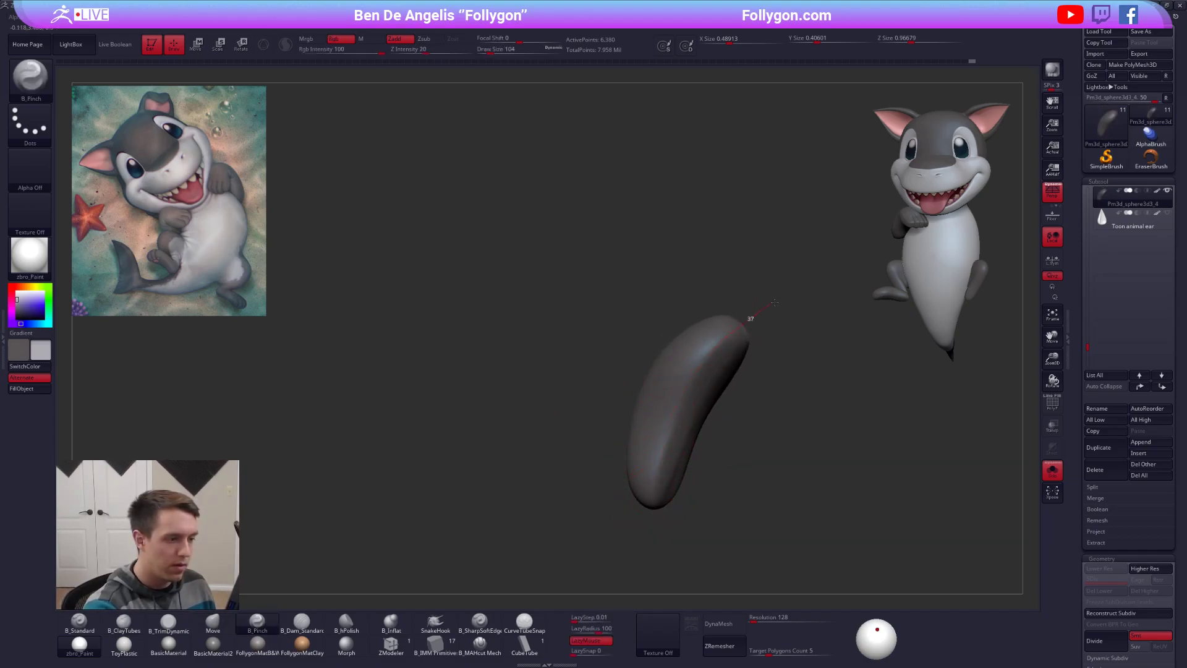
left_click_drag(773, 302, 785, 296)
right_click_drag(784, 295, 705, 360)
mouse_move(775, 346)
right_mouse_down()
mouse_move(660, 366)
mouse_move(742, 361)
mouse_move(741, 347)
right_mouse_up()
right_click_drag(800, 428, 731, 400, "alt")
Step: Set the DynaMesh resolution to 336
left_click(772, 621)
type("336")
key("Return")
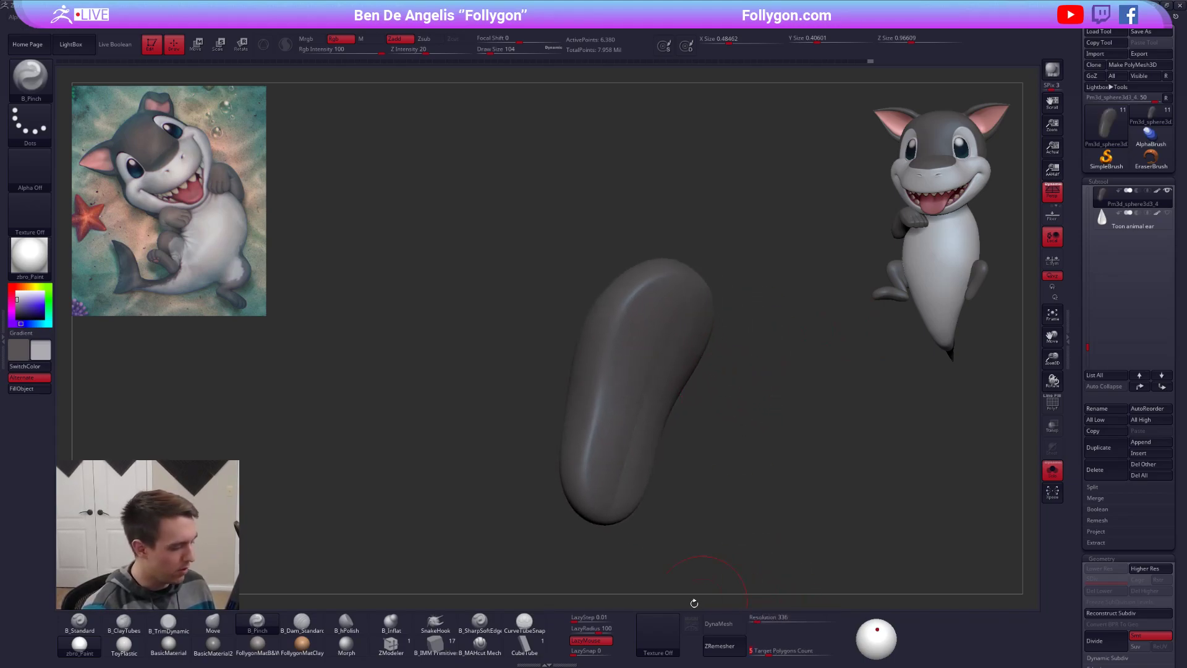
Step: Switch the foot to the FollygonMatB&P material, turn off its polypaint and choose white as the colour
left_click(270, 643)
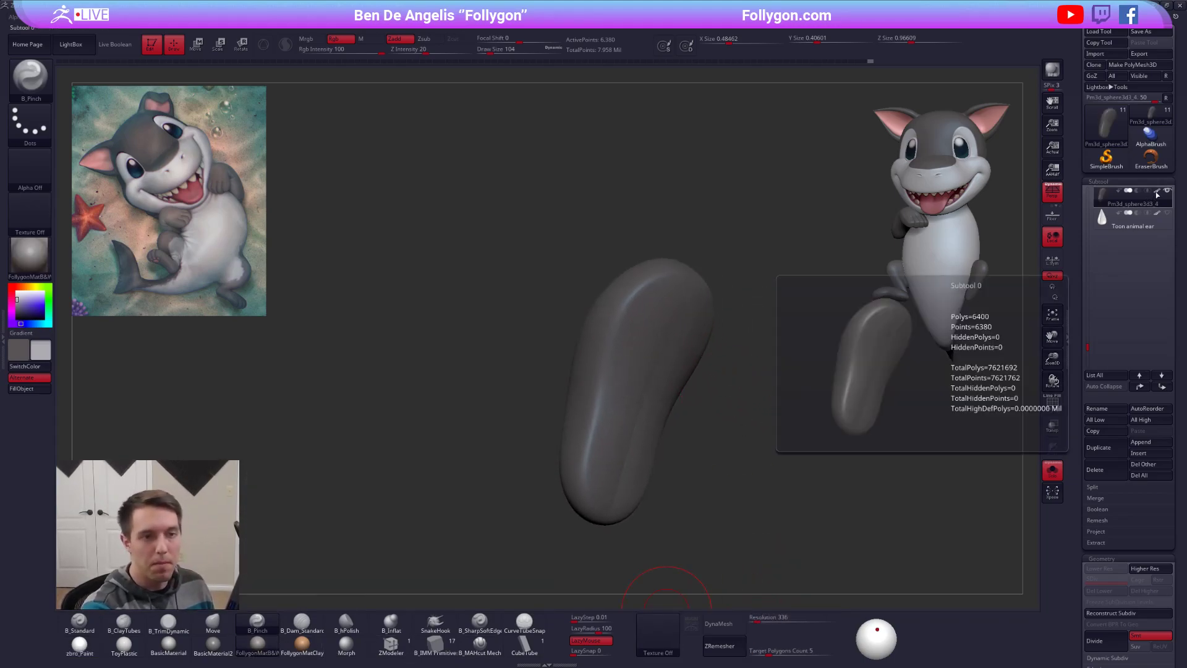
left_click(1157, 191)
right_click_drag(736, 399, 578, 455)
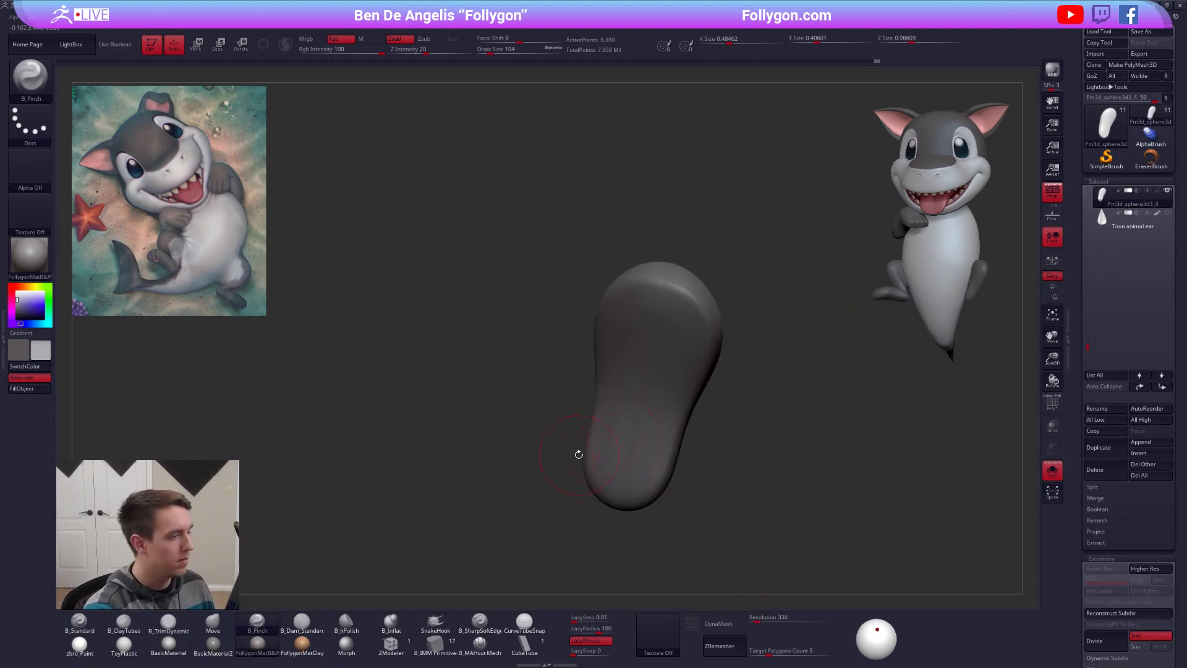
left_click(32, 286)
right_click_drag(649, 346, 682, 386)
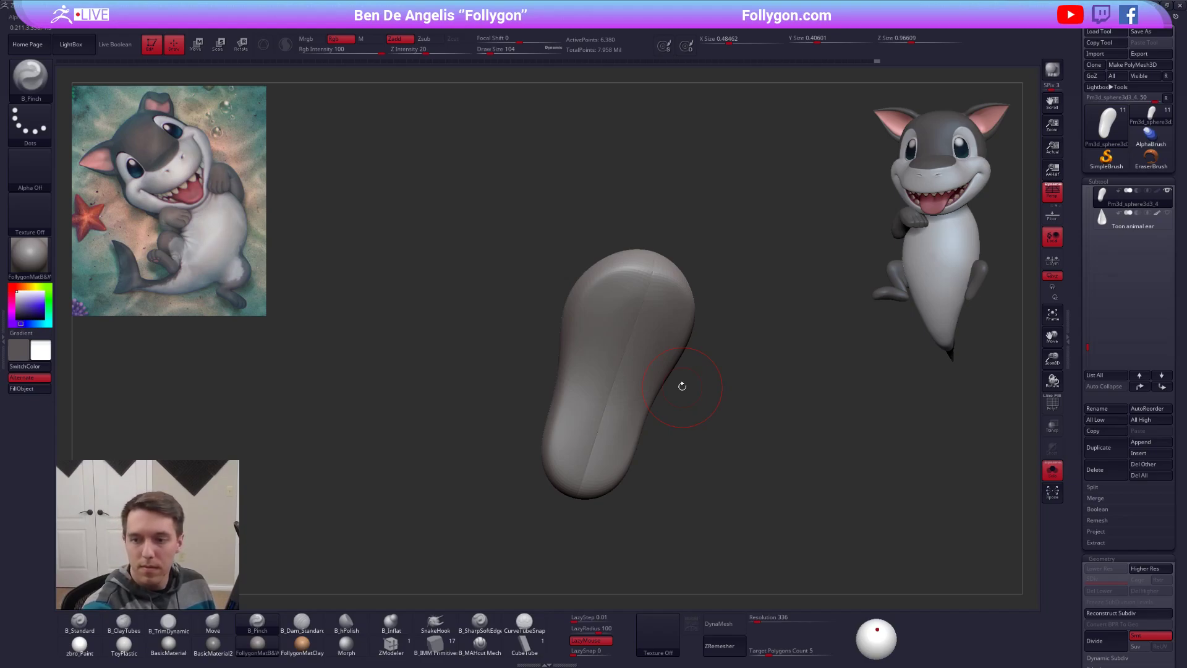
Step: Remesh the foot with DynaMesh and begin flattening the sole with TrimDynamic at draw size 113
left_click(724, 623)
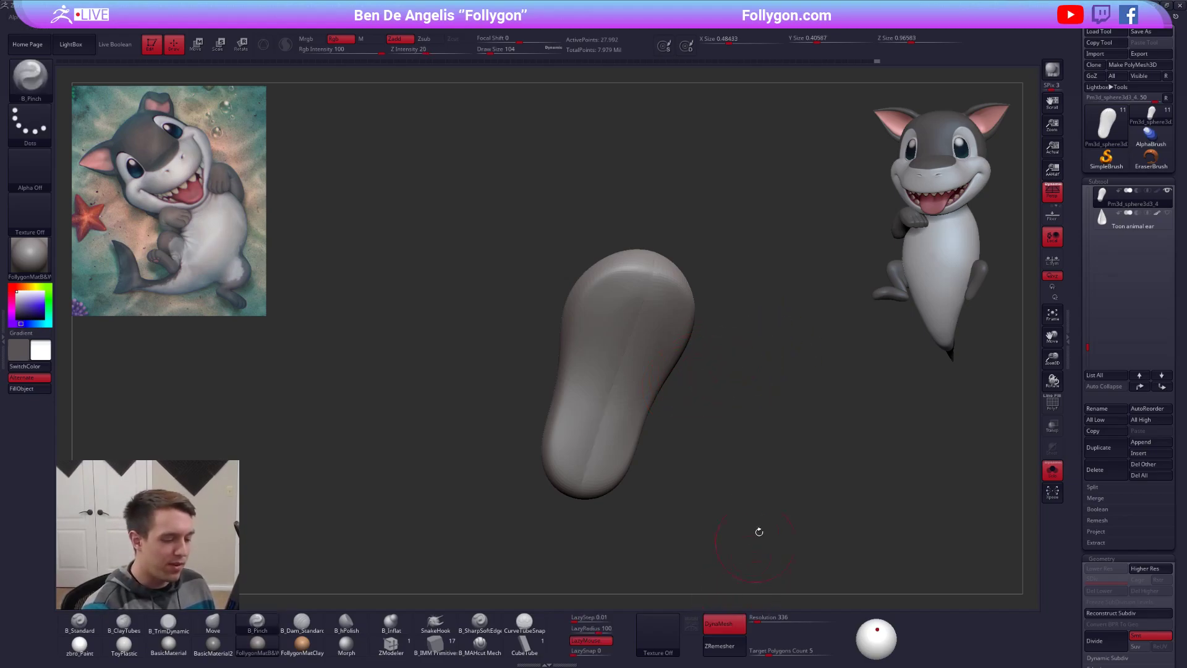
right_click_drag(632, 331, 616, 321)
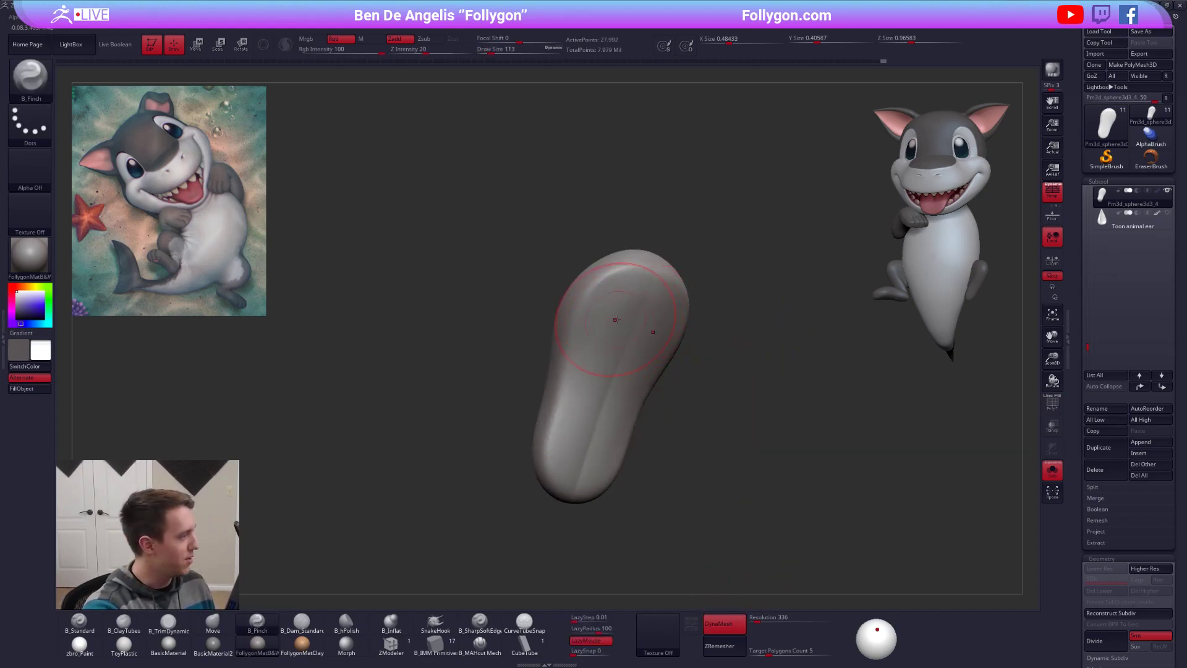
key("3")
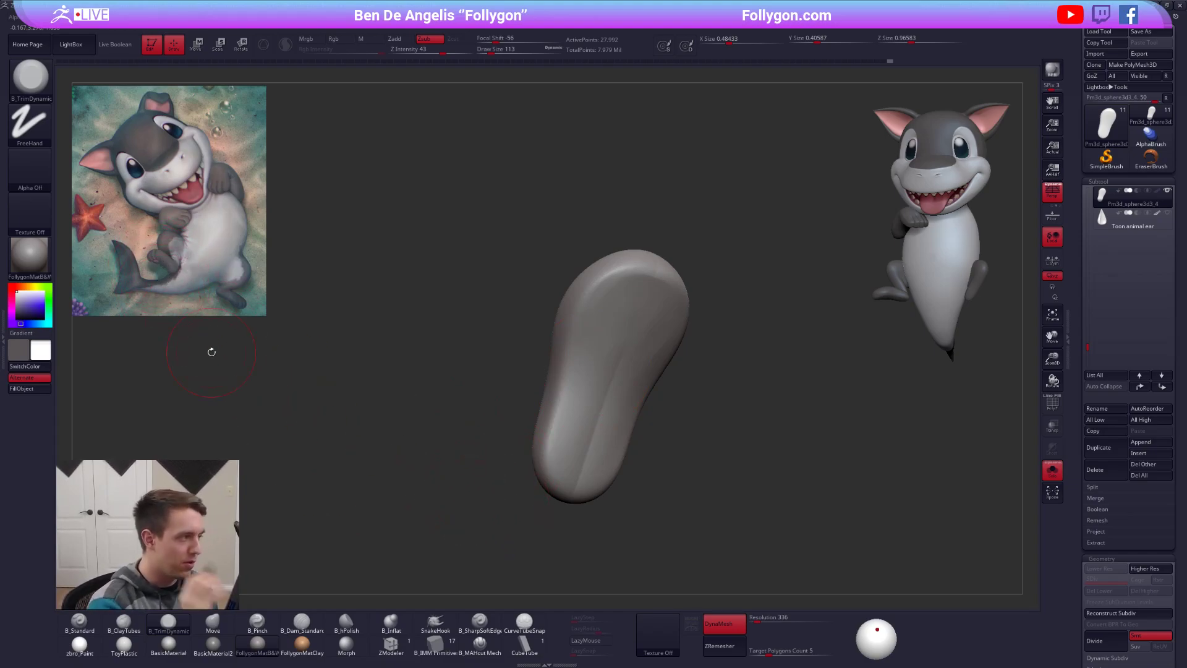
key("space")
left_click_drag(592, 392, 597, 392)
Step: Pinch the sole's edge at the toe and heel ends to make it crisper
key("5")
left_click_drag(632, 298, 659, 274)
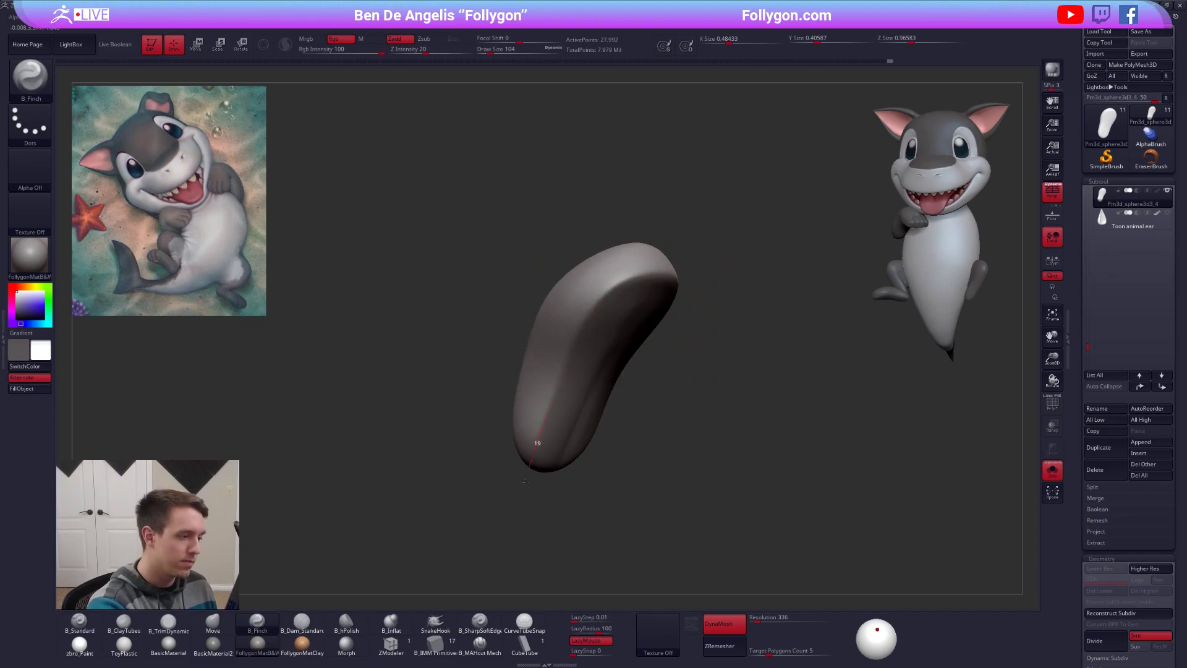
left_click_drag(526, 474, 566, 384)
Step: Flatten the whole sole with TrimDynamic at draw size 181, then reduce the brush to 121
key("b")
key("t")
key("d")
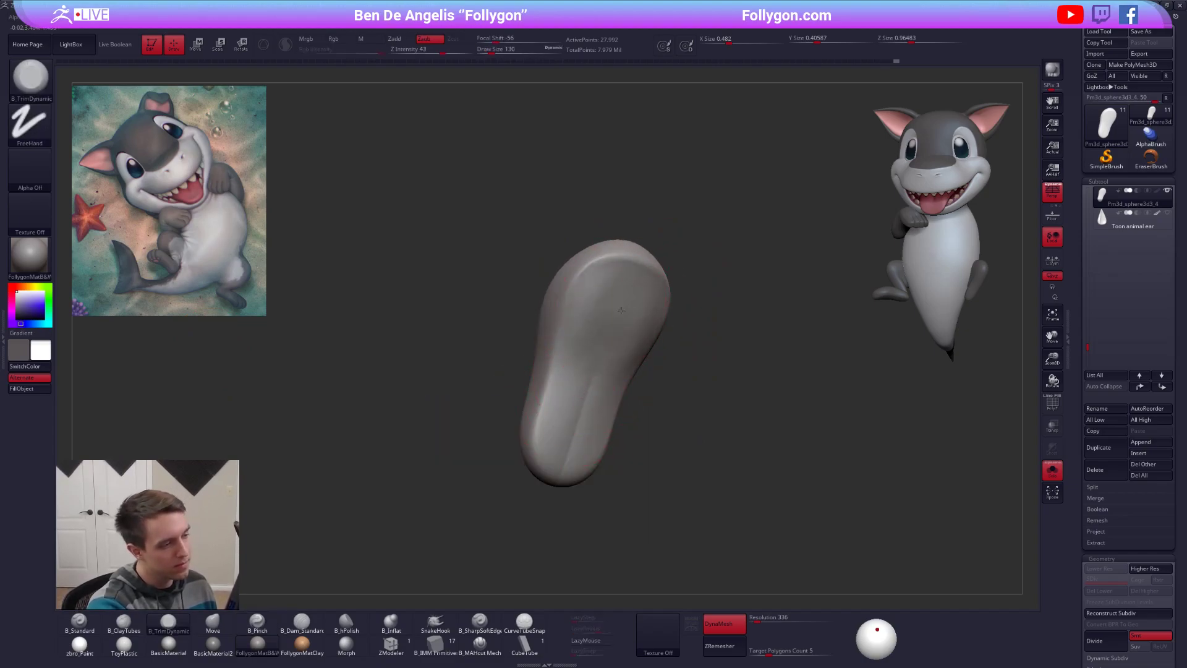
key("space")
mouse_move(568, 430)
left_mouse_down()
mouse_move(571, 452)
mouse_move(575, 420)
left_mouse_up()
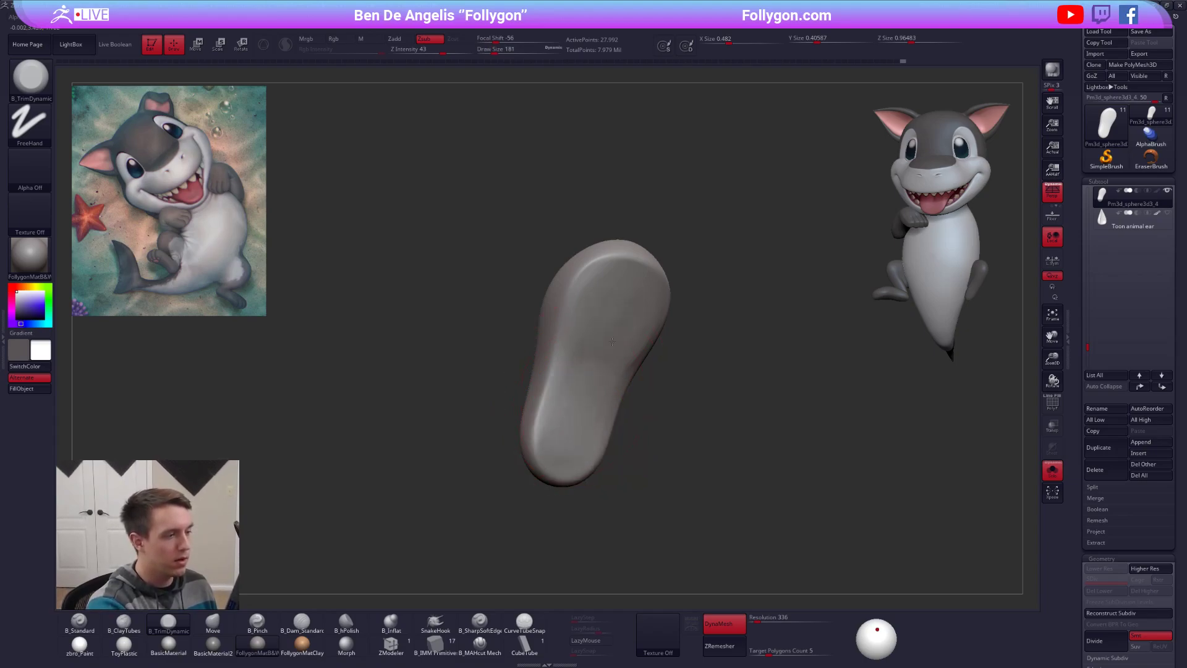
left_click_drag(643, 384, 686, 389)
key("space")
left_click_drag(645, 352, 641, 352)
mouse_move(659, 465)
left_mouse_down()
mouse_move(639, 470)
mouse_move(653, 472)
mouse_move(653, 459)
left_mouse_up()
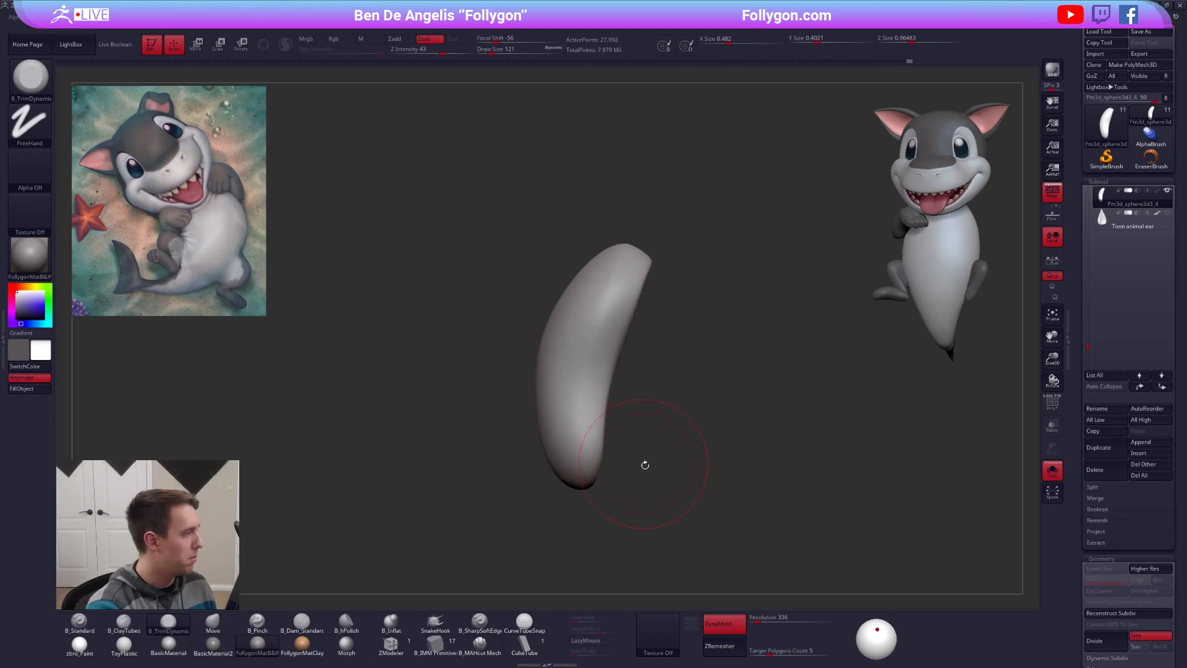
Step: Refine the foot's side profile with TrimDynamic at draw size 96
mouse_move(804, 546)
left_mouse_down()
mouse_move(846, 551)
mouse_move(848, 604)
left_mouse_up()
mouse_move(890, 525)
left_mouse_down()
mouse_move(899, 518)
mouse_move(861, 520)
mouse_move(793, 474)
left_mouse_up()
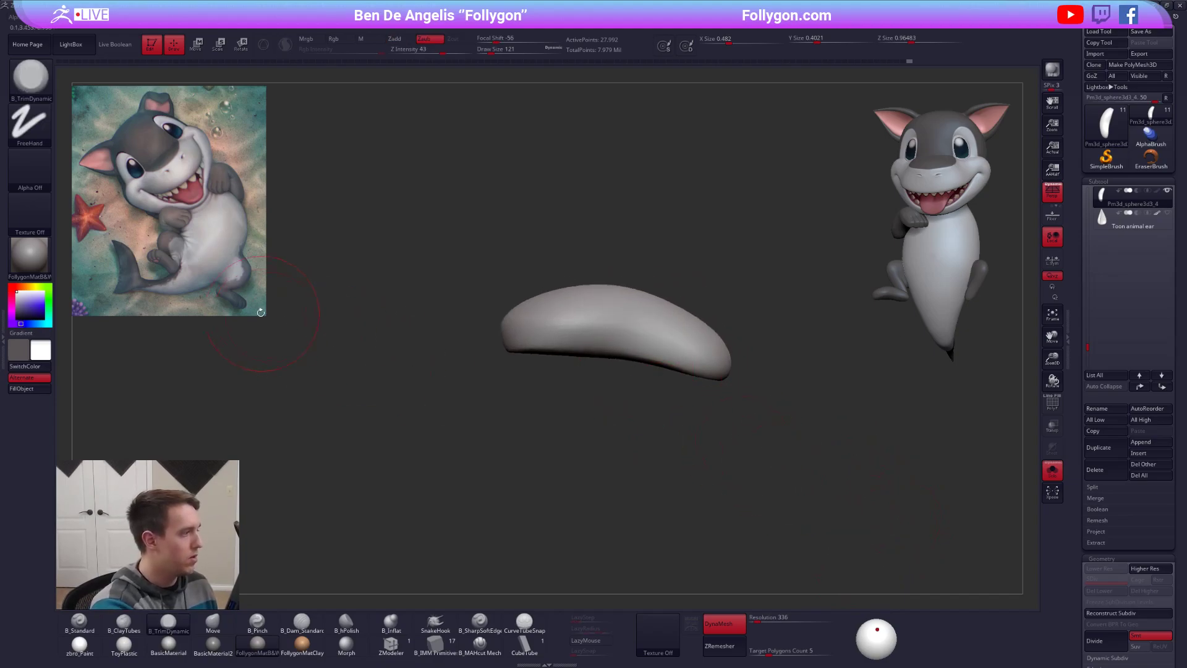
left_click_drag(684, 377, 647, 422, "alt")
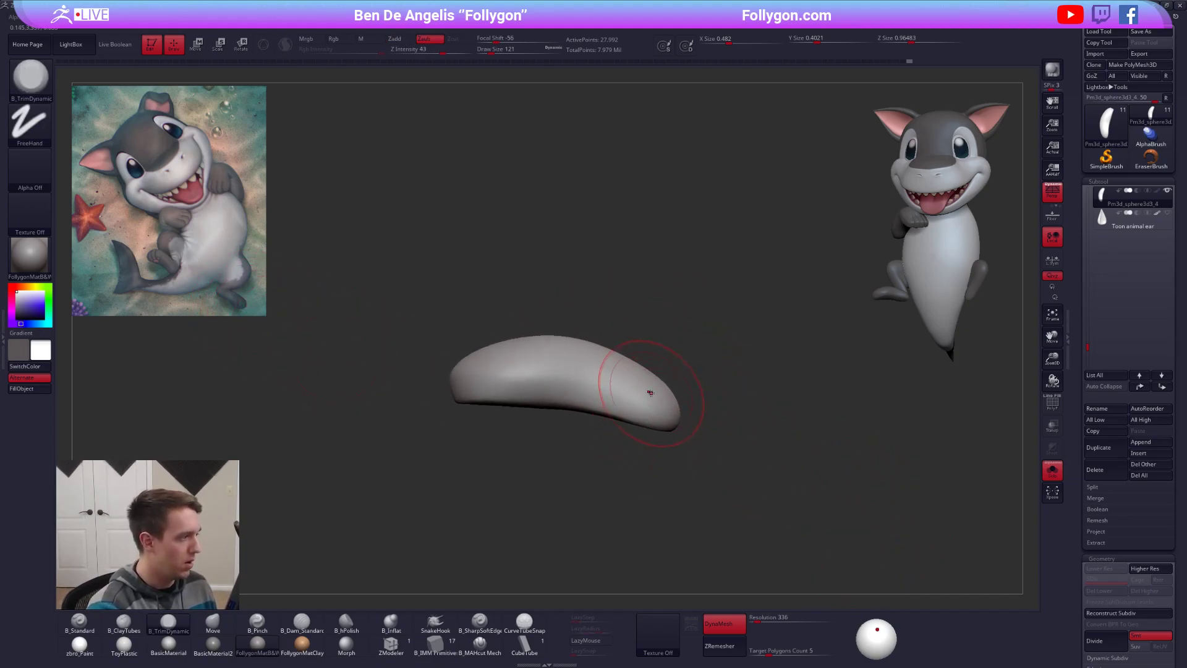
key("bracketleft")
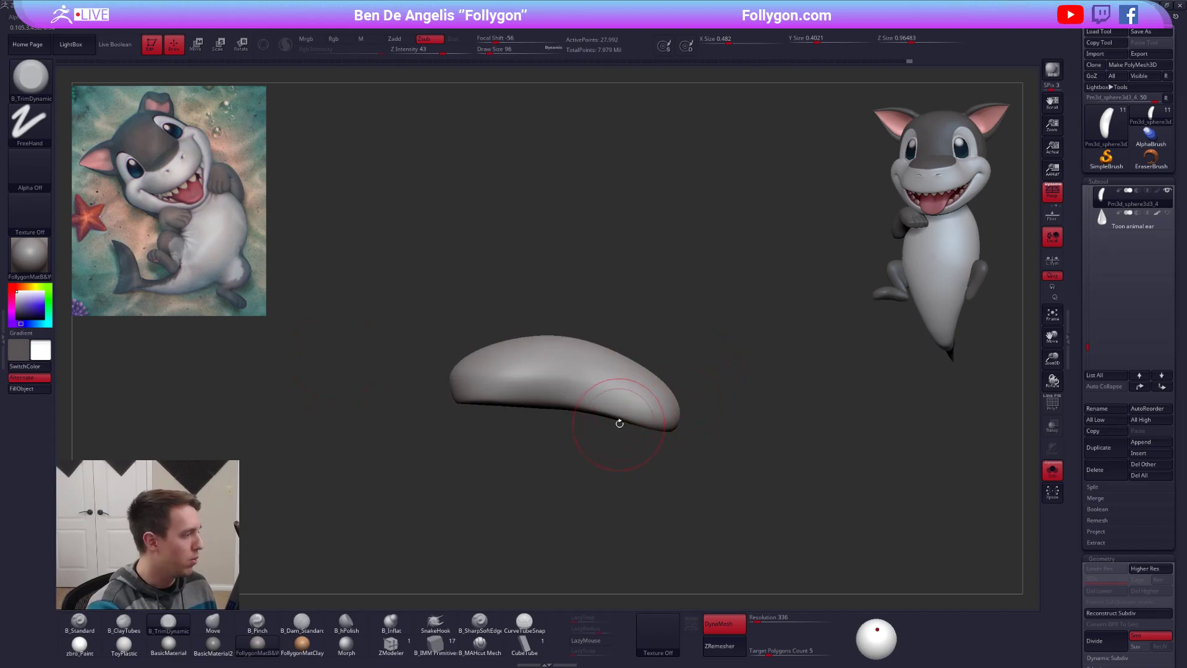
left_click_drag(617, 418, 625, 403, "alt")
left_click_drag(544, 398, 567, 434, "alt")
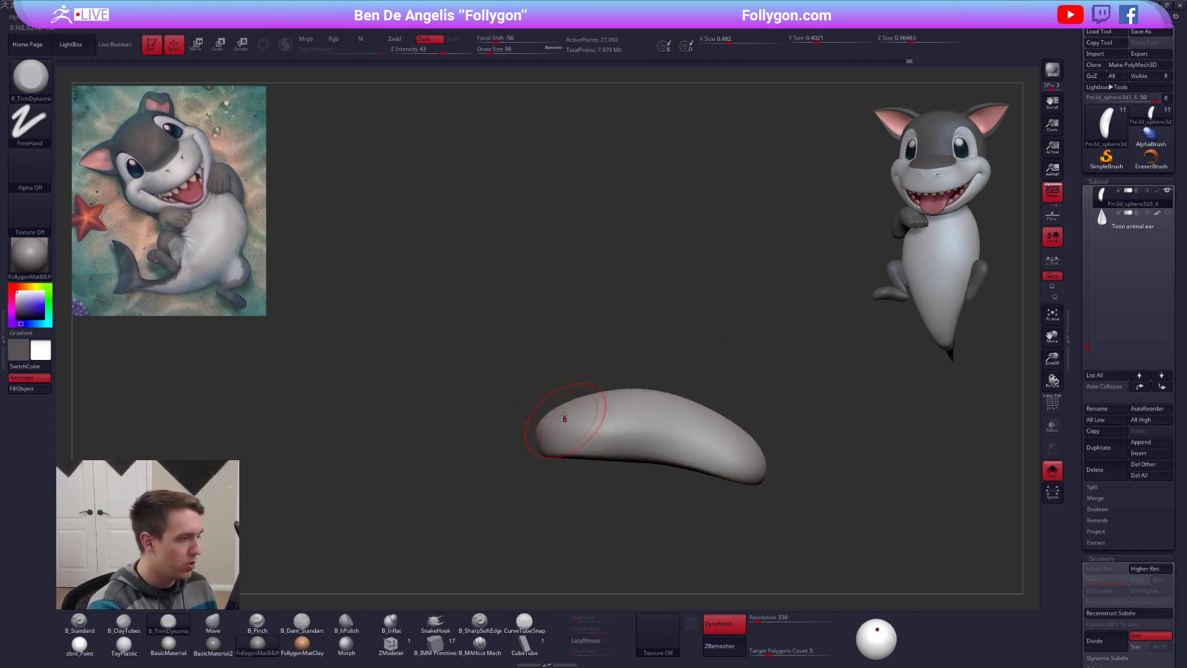
Step: Try masking the toe end of the foot with a lasso and inverting the mask
mouse_move(562, 389)
left_mouse_down("ctrl")
mouse_move(575, 488)
mouse_move(432, 399)
left_mouse_up("ctrl")
left_click(561, 530, "ctrl")
mouse_move(803, 538)
left_mouse_down()
mouse_move(852, 545)
mouse_move(852, 529)
mouse_move(824, 528)
mouse_move(822, 506)
mouse_move(819, 522)
mouse_move(840, 512)
mouse_move(820, 627)
left_mouse_up()
Step: Select the SharpSoftEdge brush and raise the foot mesh to its highest subdivision level
right_click_drag(609, 359, 618, 421, "ctrl")
key("space")
left_click_drag(676, 405, 697, 387, "ctrl")
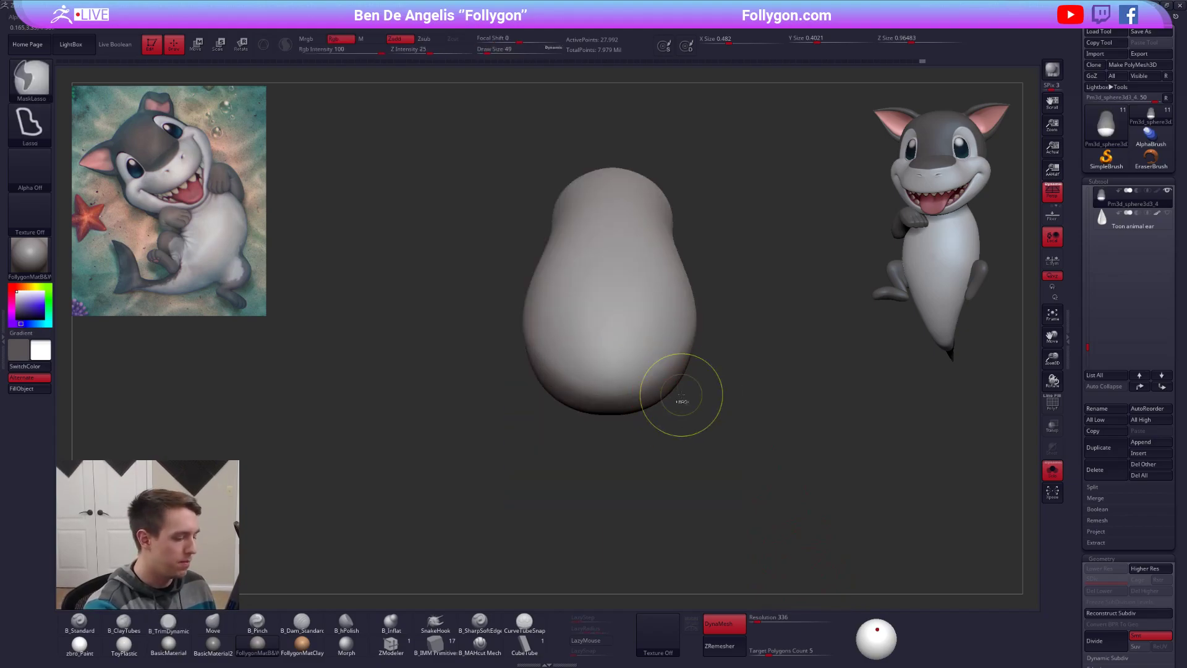
left_click(479, 622)
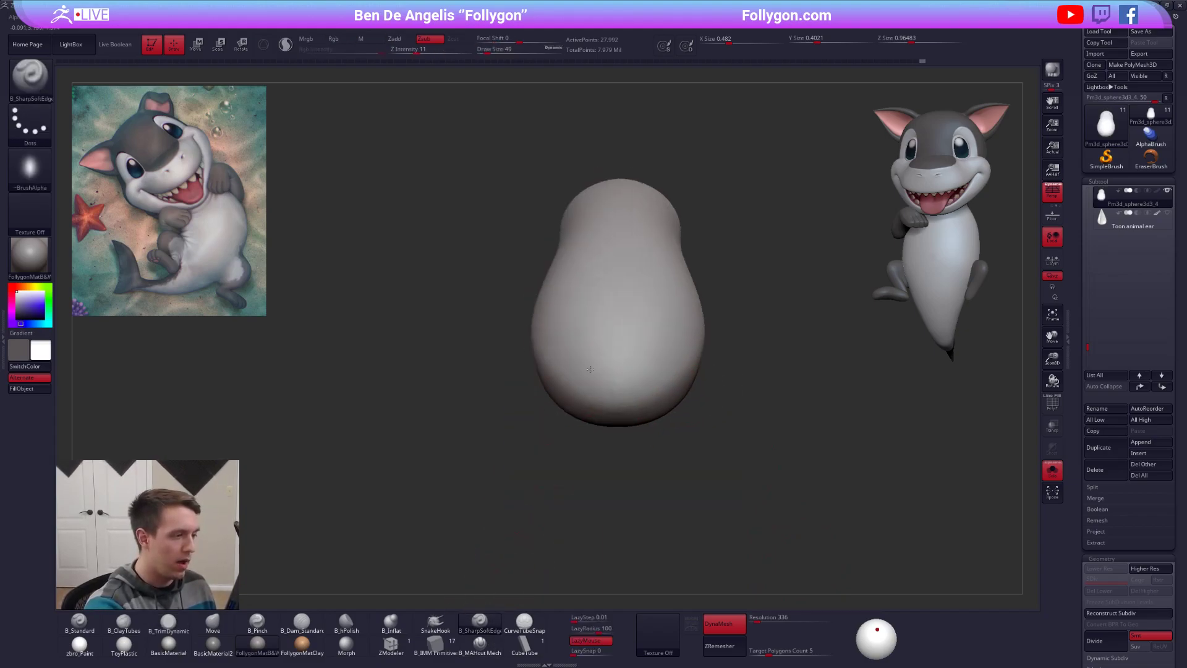
key("d")
key("d")
key("ctrl")
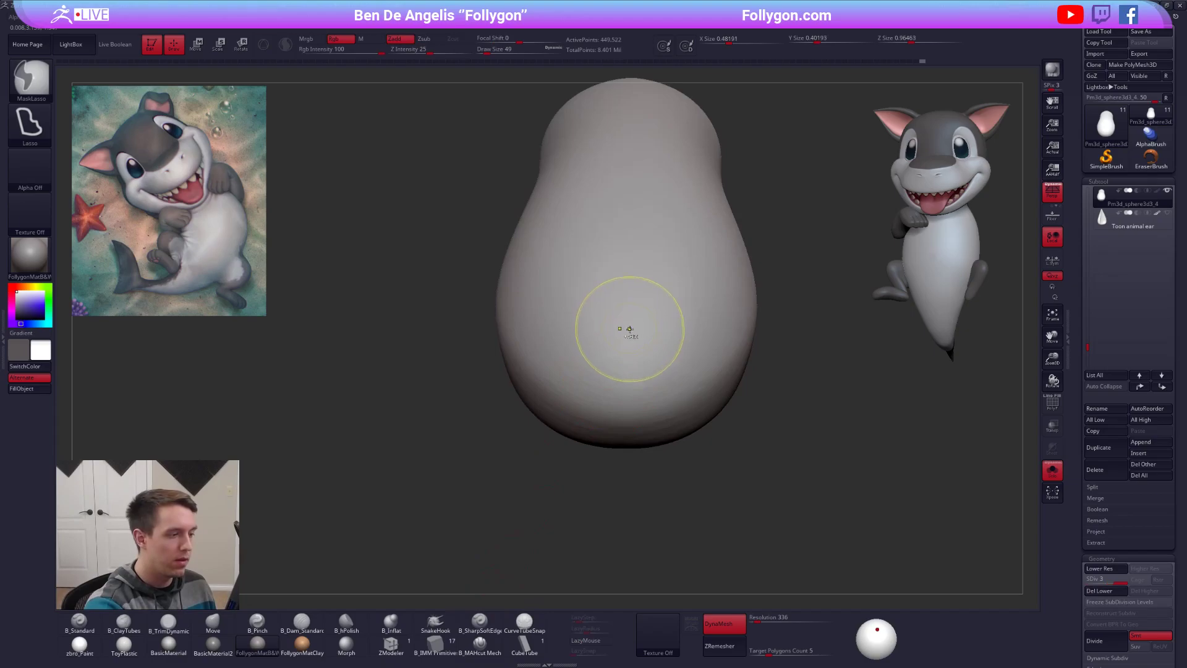
Step: Carve the central toe groove with SharpSoftEdge at draw size 20, from the top of the foot around the front edge
left_click_drag(624, 325, 626, 377)
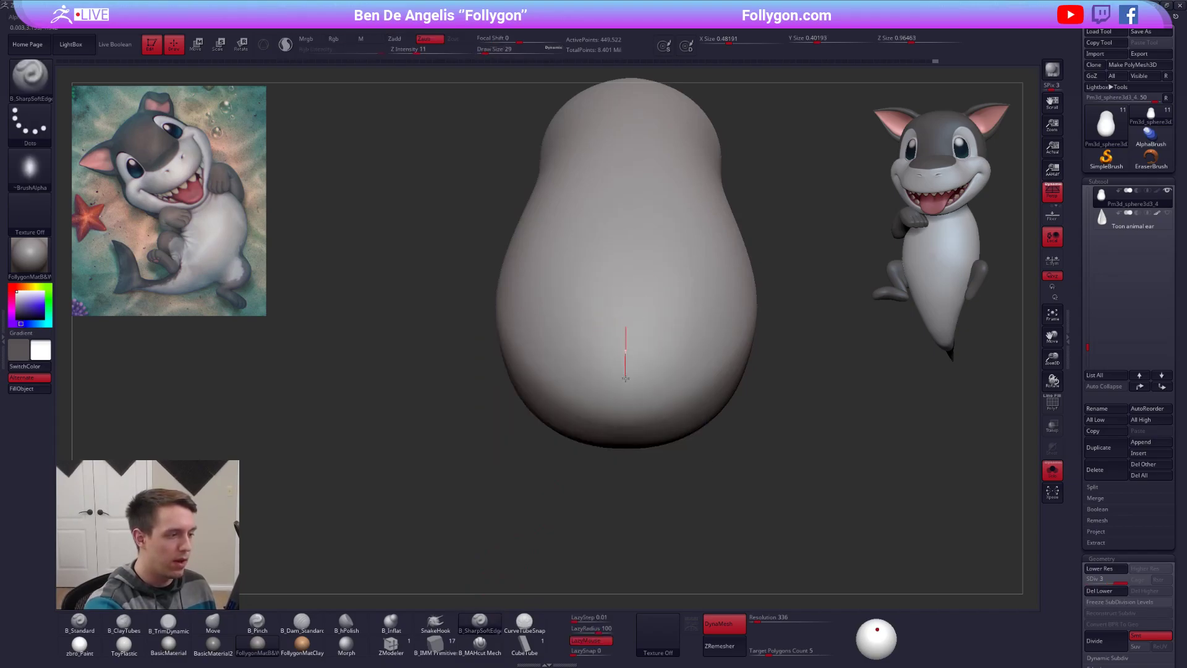
left_click_drag(624, 418, 621, 451)
left_click_drag(620, 496, 628, 380)
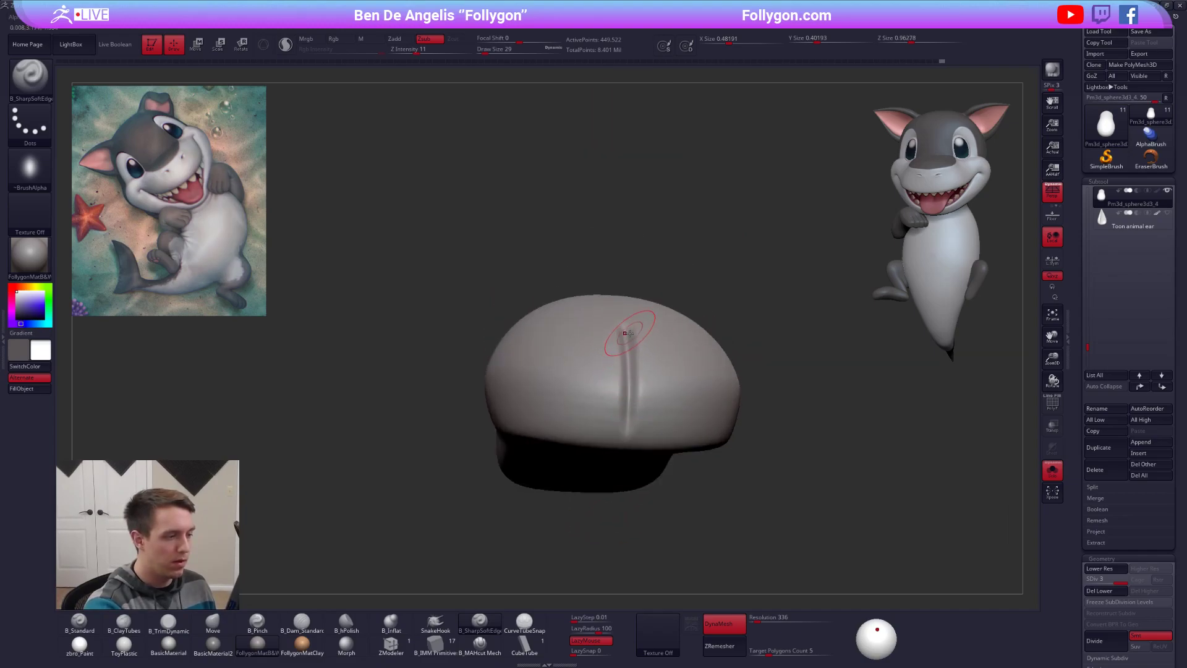
mouse_move(627, 429)
left_mouse_down()
mouse_move(625, 470)
mouse_move(628, 407)
left_mouse_up()
left_click_drag(627, 260, 621, 283)
left_click_drag(612, 359, 605, 431)
right_click_drag(603, 502, 619, 371)
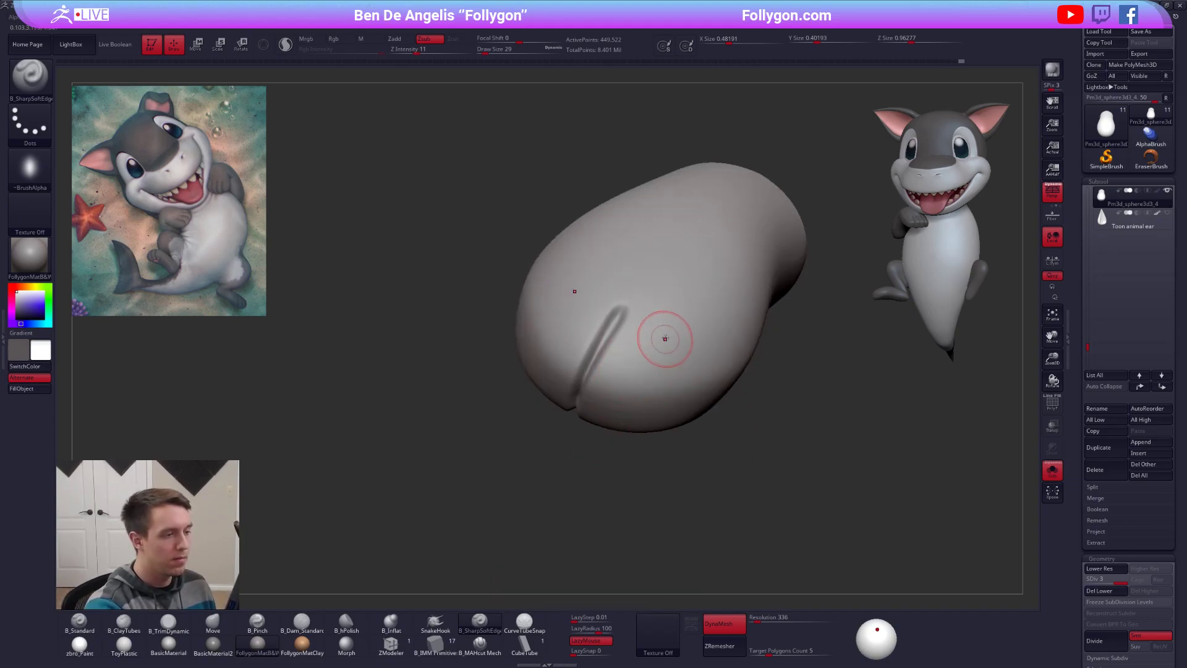
left_click_drag(667, 328, 625, 422)
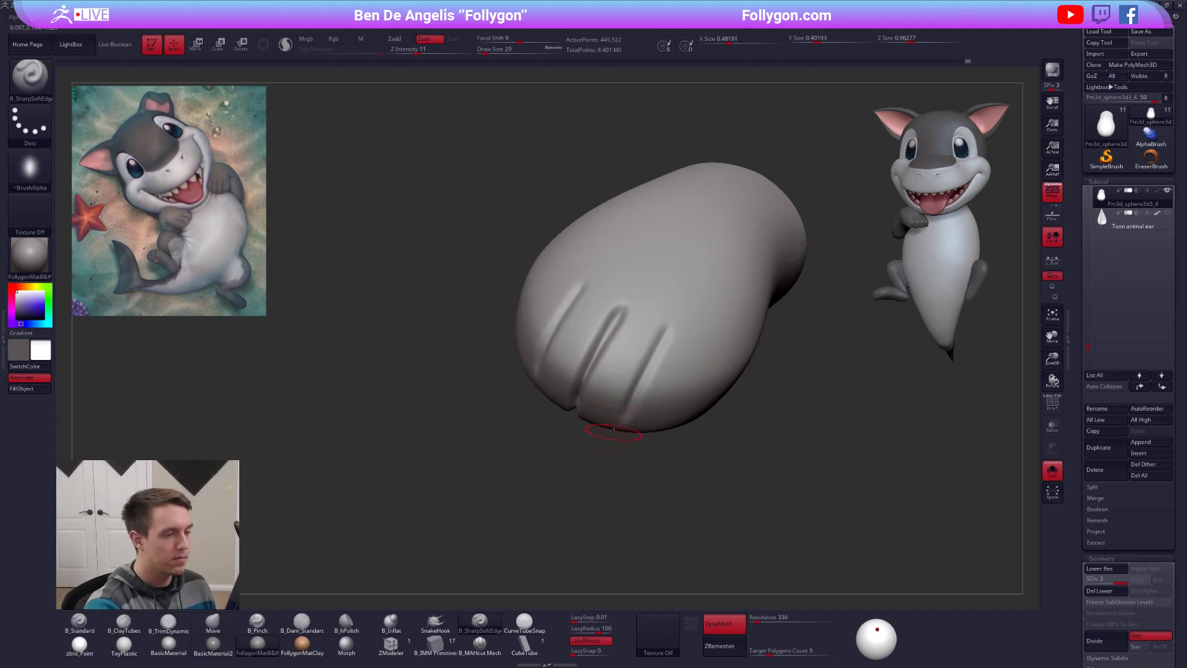
right_click_drag(626, 421, 664, 348)
key("ctrl+z")
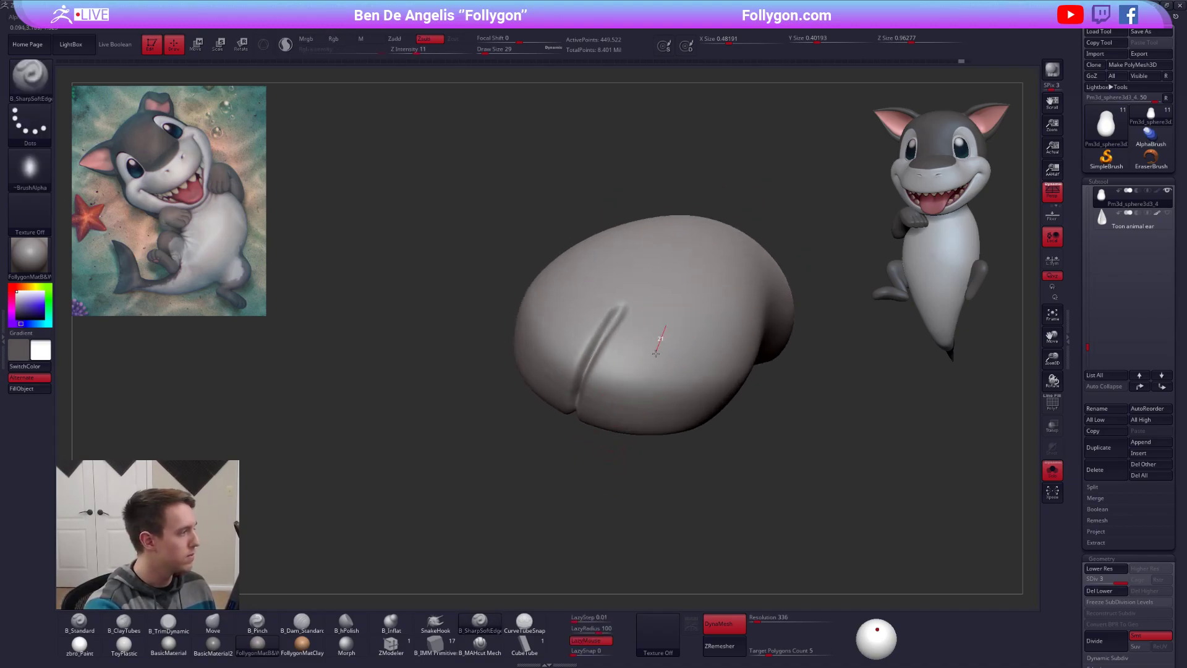
Step: Carve the two symmetrical outer toe grooves over the front edge and extend all grooves onto the sole, with perspective off
left_click_drag(647, 371, 618, 458)
mouse_move(619, 458)
right_mouse_down()
mouse_move(679, 270)
mouse_move(674, 328)
right_mouse_up()
key("p")
left_click_drag(627, 273, 607, 323)
right_click_drag(620, 331, 627, 278)
left_click_drag(594, 382, 589, 402)
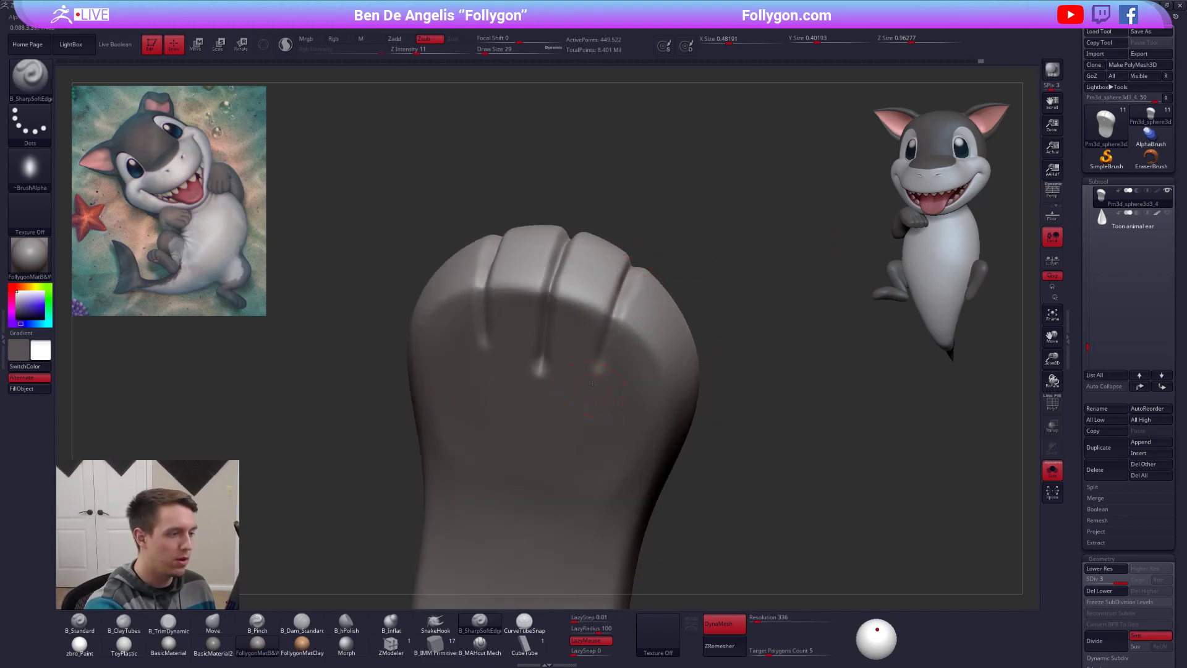
Step: Deepen the outer toe grooves on the sole and over the toe tips with SharpSoftEdge
right_click_drag(607, 371, 620, 298)
left_click_drag(603, 360, 594, 398)
right_click_drag(594, 398, 612, 315)
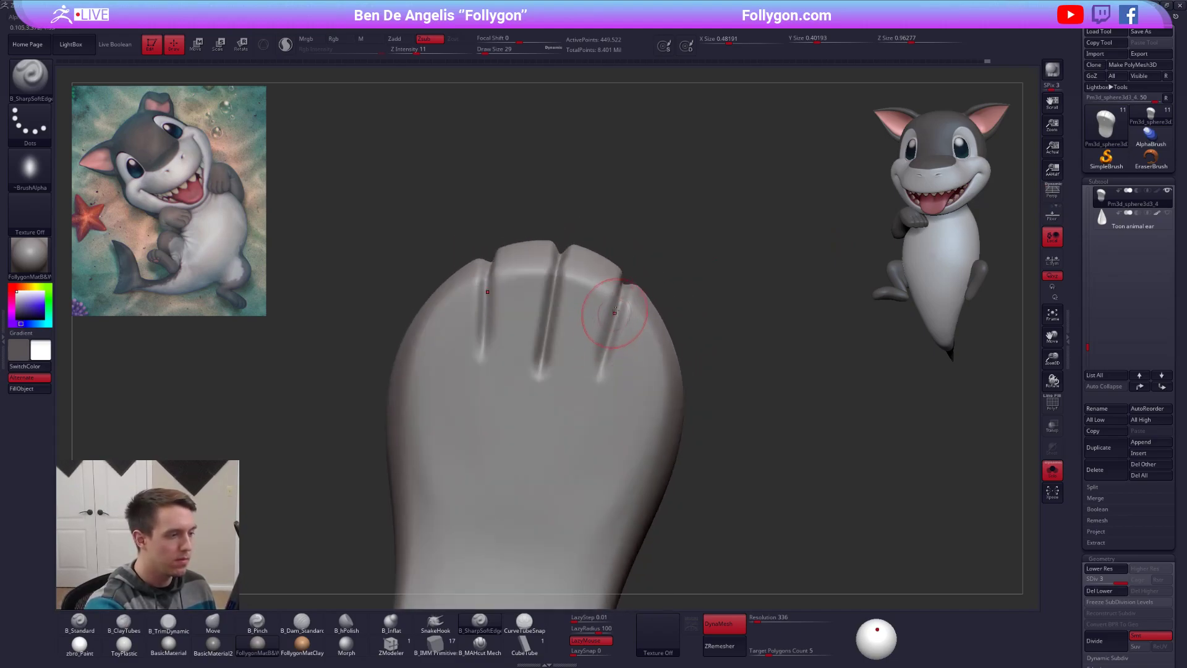
left_click_drag(611, 335, 588, 412)
mouse_move(621, 297)
right_mouse_down()
mouse_move(610, 396)
mouse_move(606, 337)
right_mouse_up()
left_click_drag(641, 278, 595, 359)
mouse_move(576, 388)
right_mouse_down()
mouse_move(549, 416)
mouse_move(587, 386)
right_mouse_up()
Step: Cut the outer toe grooves deeper across the top and front with the MAHcut Mech brush at draw size 33
left_click(480, 646)
key("space")
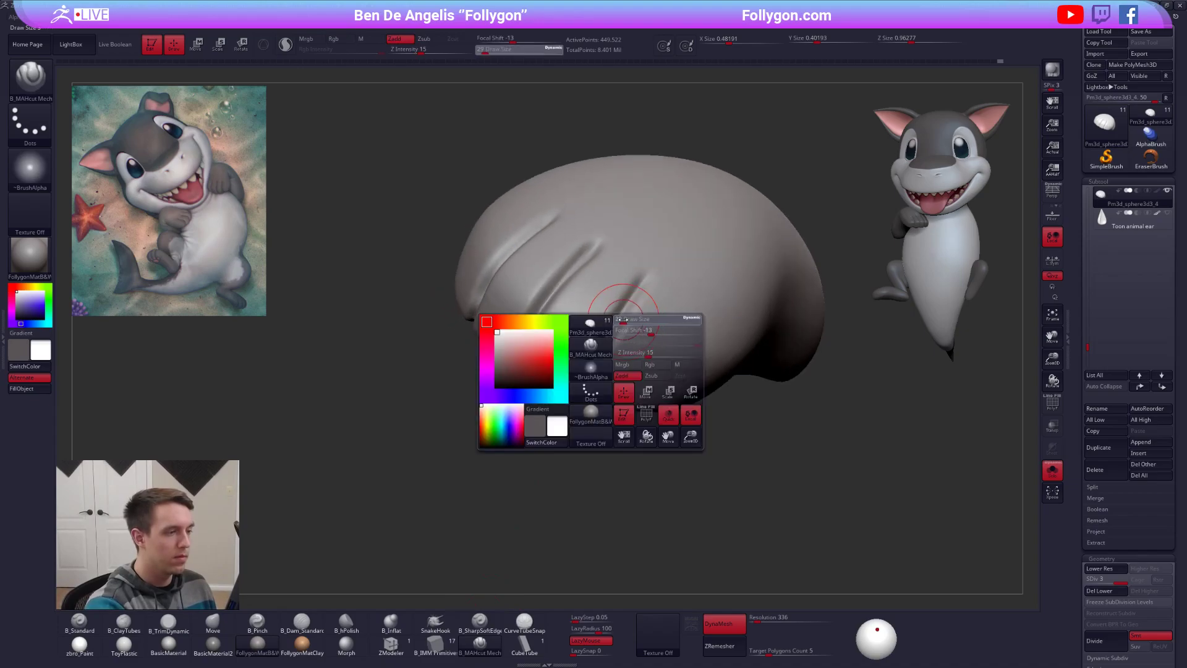
left_click_drag(623, 319, 644, 281)
left_click_drag(590, 364, 579, 390)
right_click_drag(580, 389, 609, 340)
left_click_drag(634, 286, 626, 303)
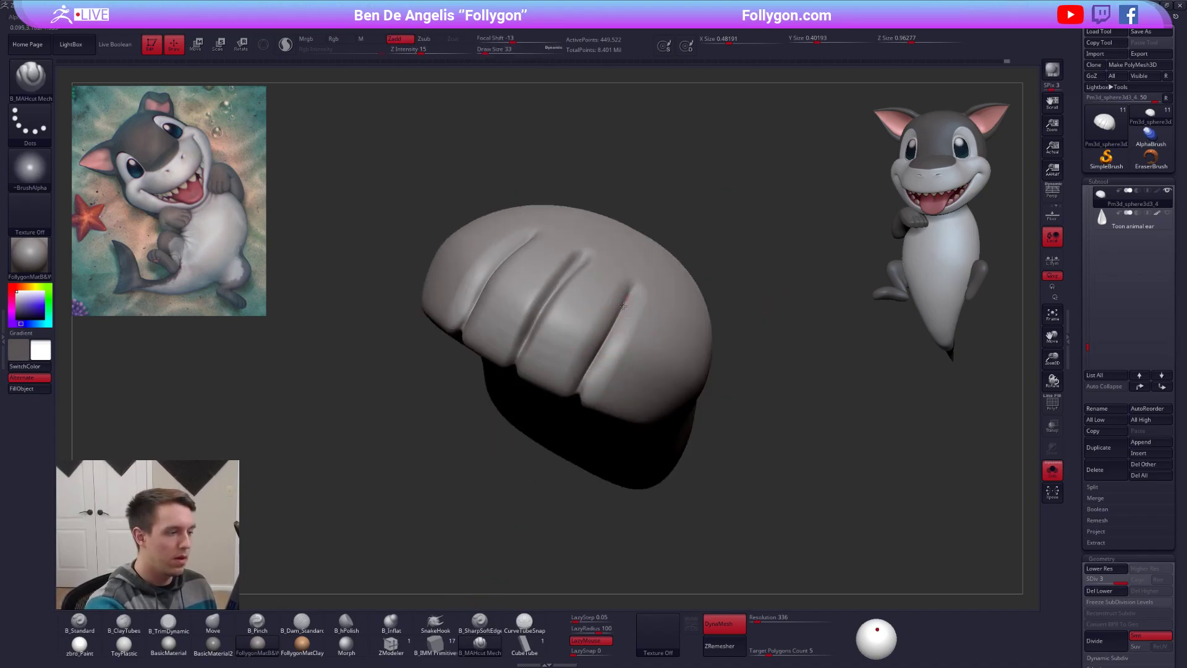
left_click_drag(582, 381, 576, 396)
mouse_move(553, 435)
right_mouse_down()
mouse_move(585, 347)
mouse_move(572, 353)
right_mouse_up()
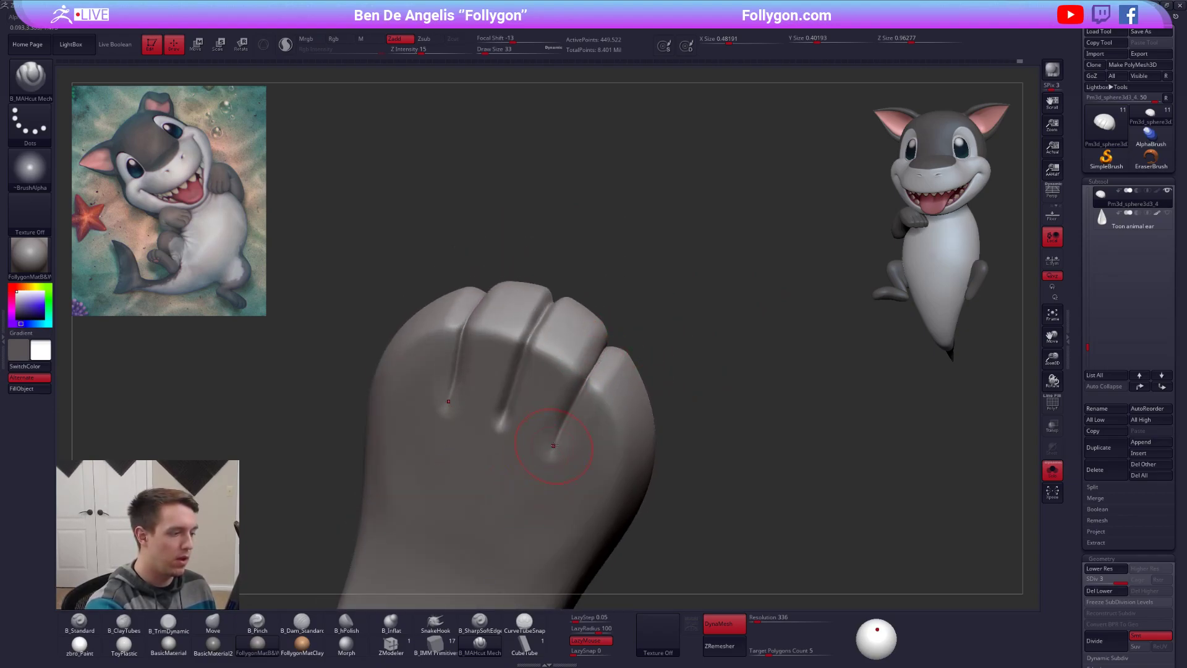
Step: Sharpen the outer toe grooves on the sole side up to the toe tips with MAHcut Mech
right_click_drag(554, 447, 575, 442)
left_click_drag(553, 448, 576, 414)
left_click_drag(619, 340, 619, 339)
right_click_drag(619, 339, 621, 327)
mouse_move(577, 418)
right_mouse_down()
mouse_move(572, 470)
mouse_move(557, 426)
right_mouse_up()
Step: Deepen the central toe groove with MAHcut Mech at draw size 43
key("space")
left_click_drag(569, 390, 573, 390)
mouse_move(572, 371)
right_mouse_down()
mouse_move(567, 394)
mouse_move(598, 316)
right_mouse_up()
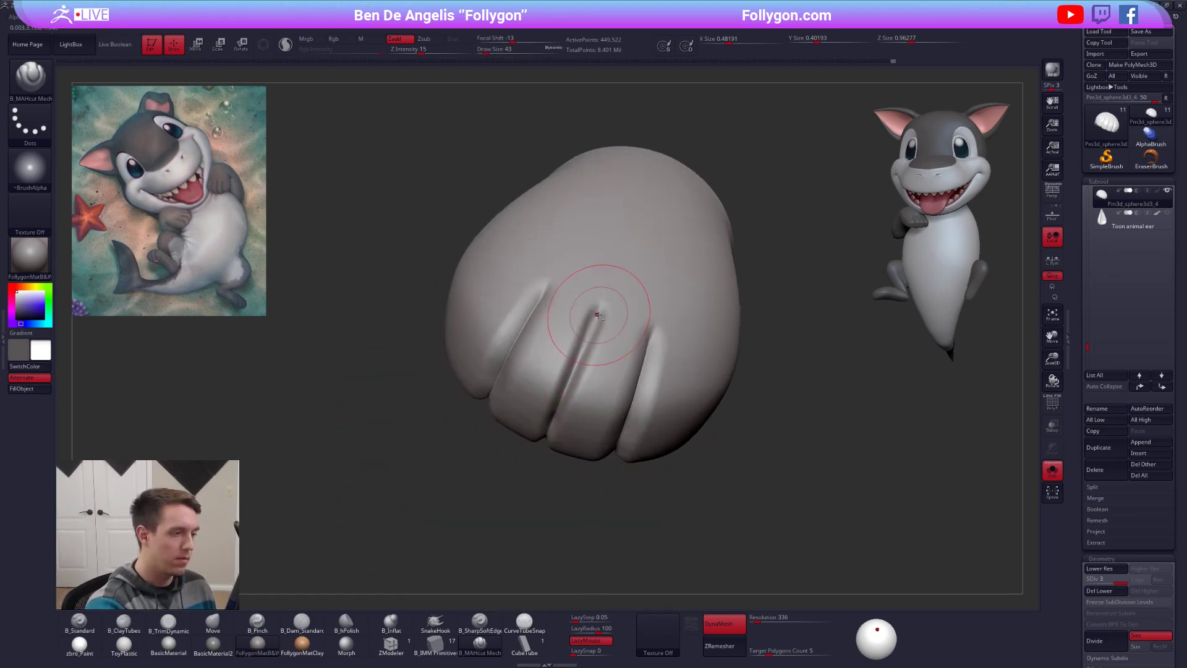
left_click_drag(549, 422, 530, 463)
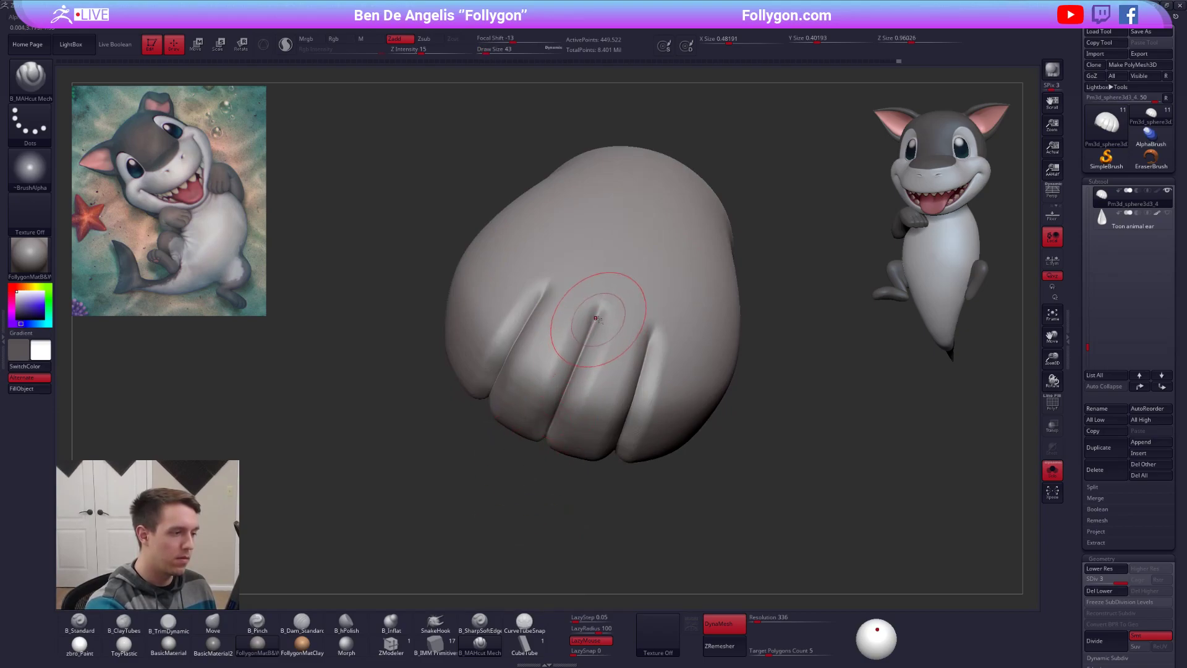
right_click_drag(519, 490, 576, 394)
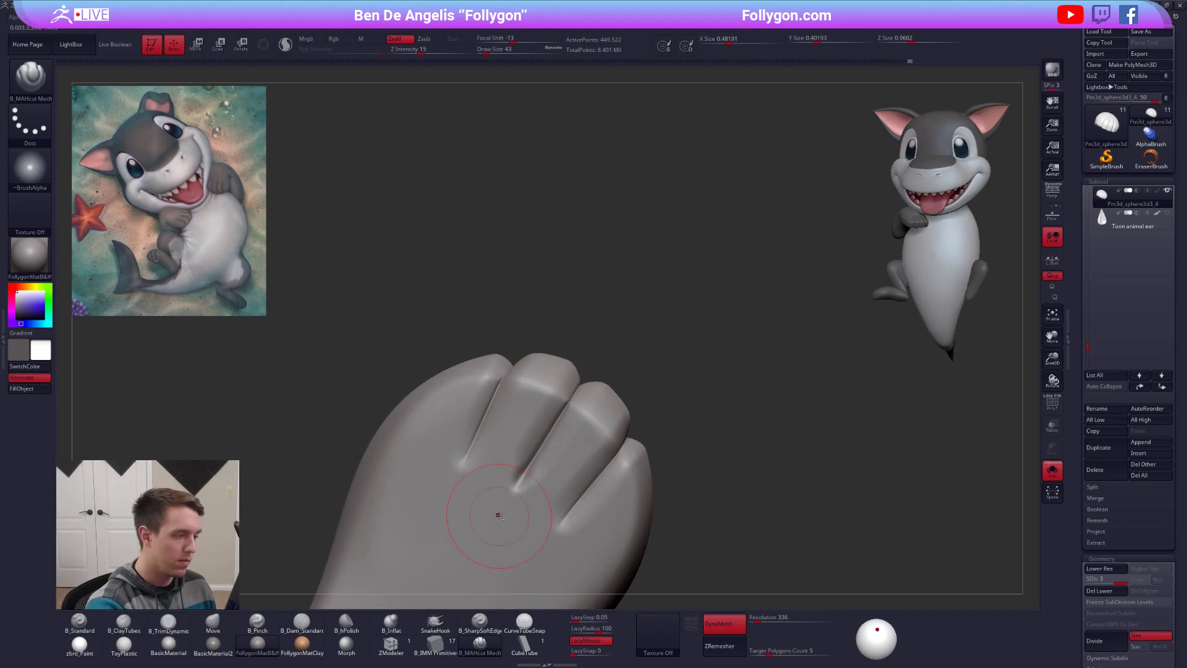
Step: Examine the carved toes and grooves from the sole, front and top of the foot
right_click_drag(574, 410, 601, 344)
right_click_drag(548, 431, 637, 344)
key("space")
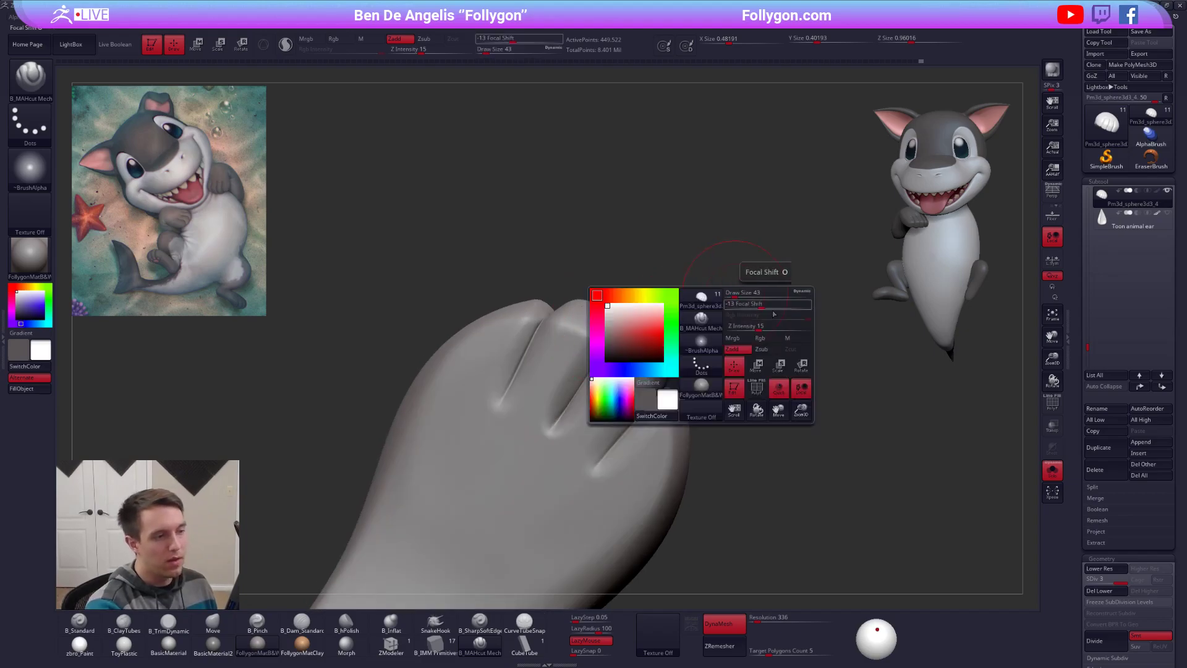
right_click_drag(590, 413, 605, 383)
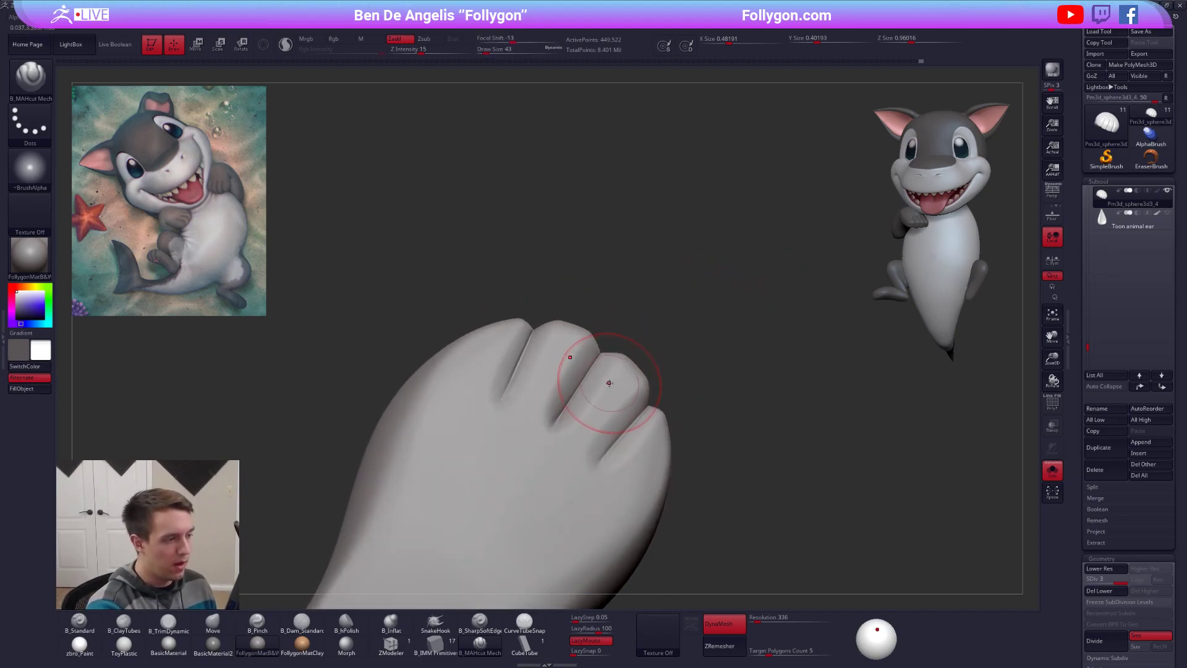
right_click_drag(616, 384, 770, 549)
mouse_move(624, 445)
right_mouse_down()
mouse_move(587, 461)
mouse_move(633, 468)
mouse_move(627, 433)
right_mouse_up()
key("alt+s")
key("alt+s")
right_click_drag(612, 476, 609, 516, "ctrl")
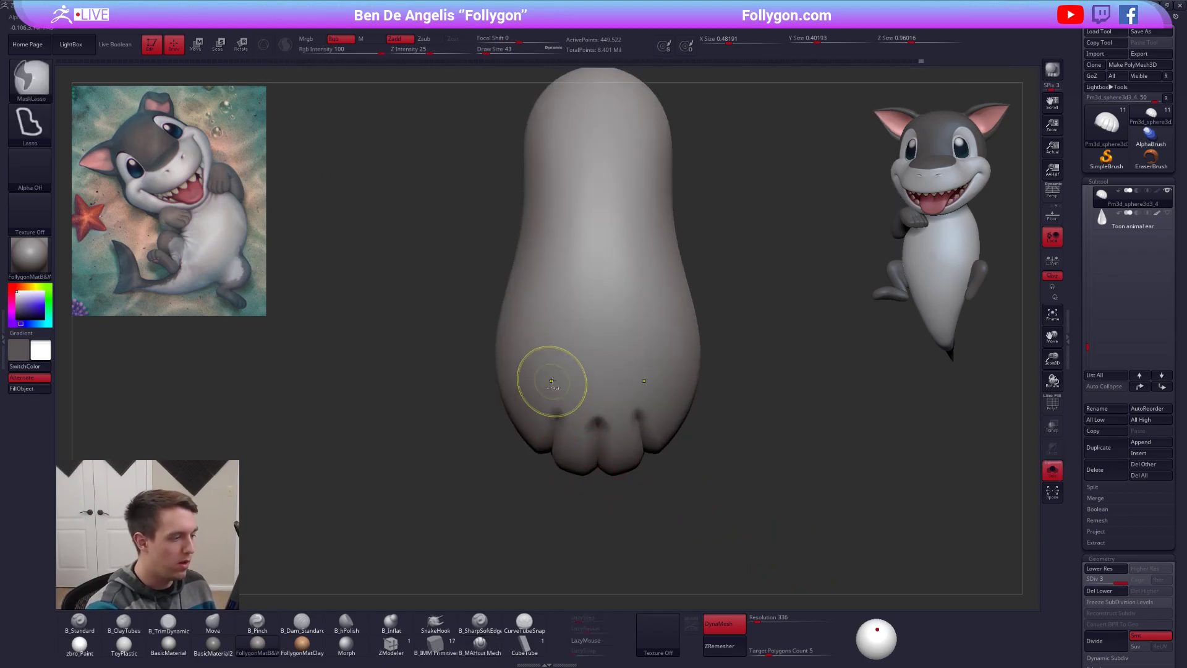
mouse_move(497, 389)
left_mouse_down("ctrl")
mouse_move(688, 498)
mouse_move(689, 448)
mouse_move(712, 454)
left_mouse_up("ctrl")
key("shift+d")
key("shift+d")
left_click(612, 433, "ctrl")
left_click(617, 435, "ctrl")
key("d")
key("d")
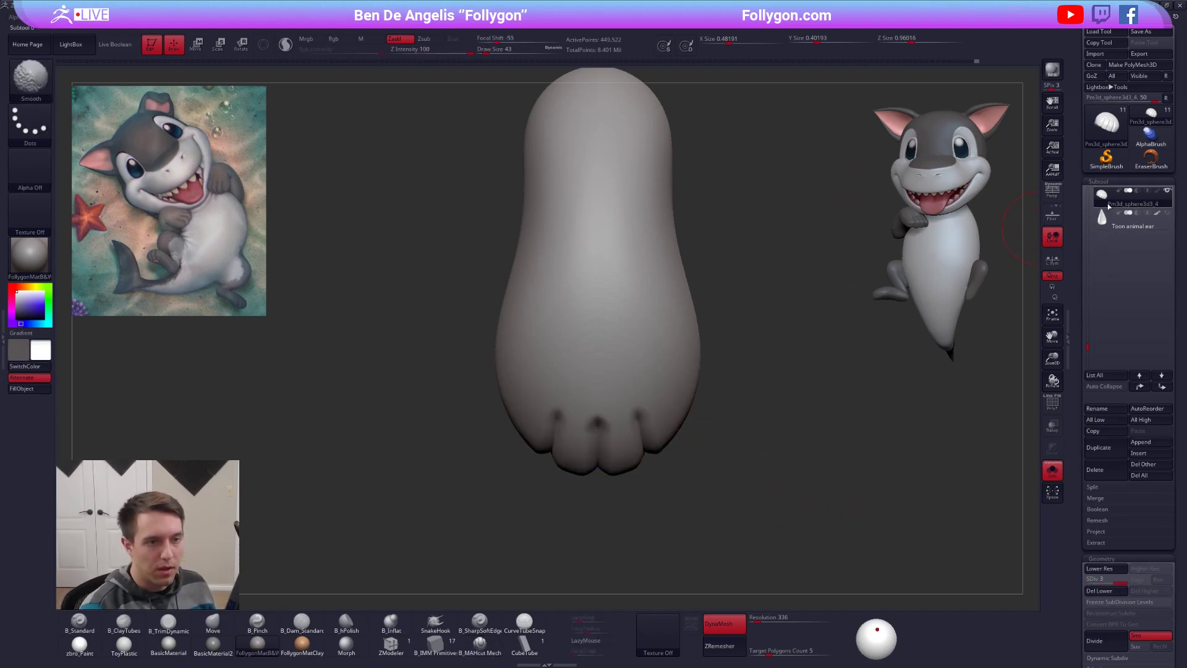
Step: Duplicate the foot subtool and ZRemesh the original with DynaMesh off and a target polygon count of 1
left_click(1105, 447)
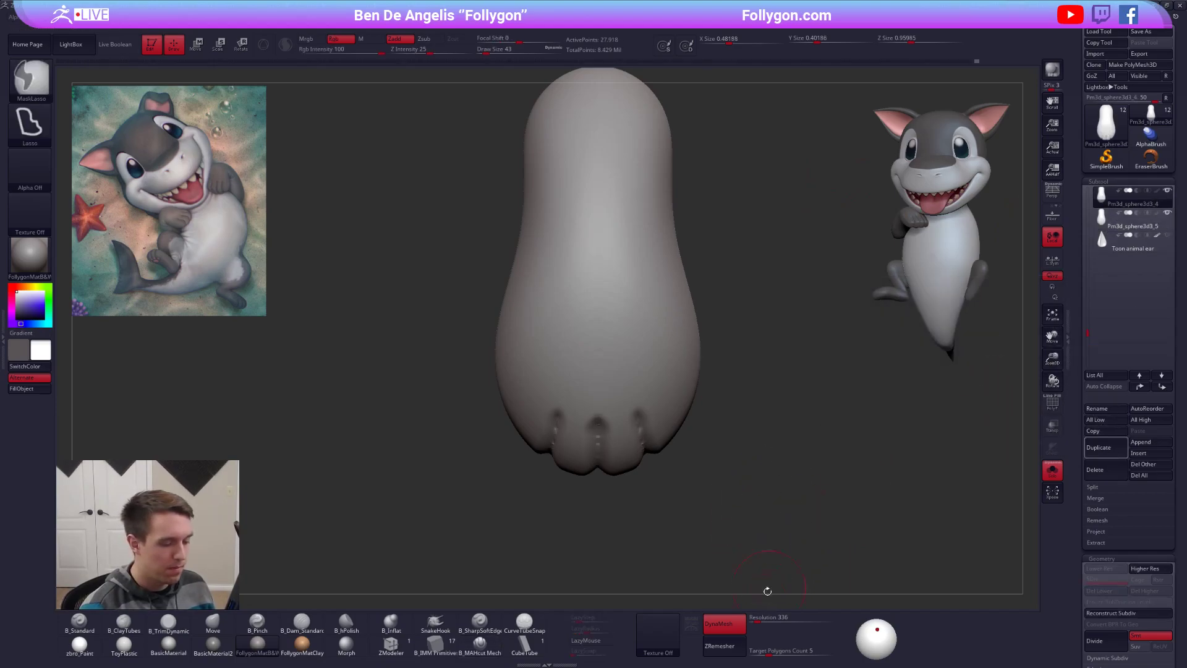
left_click(736, 622)
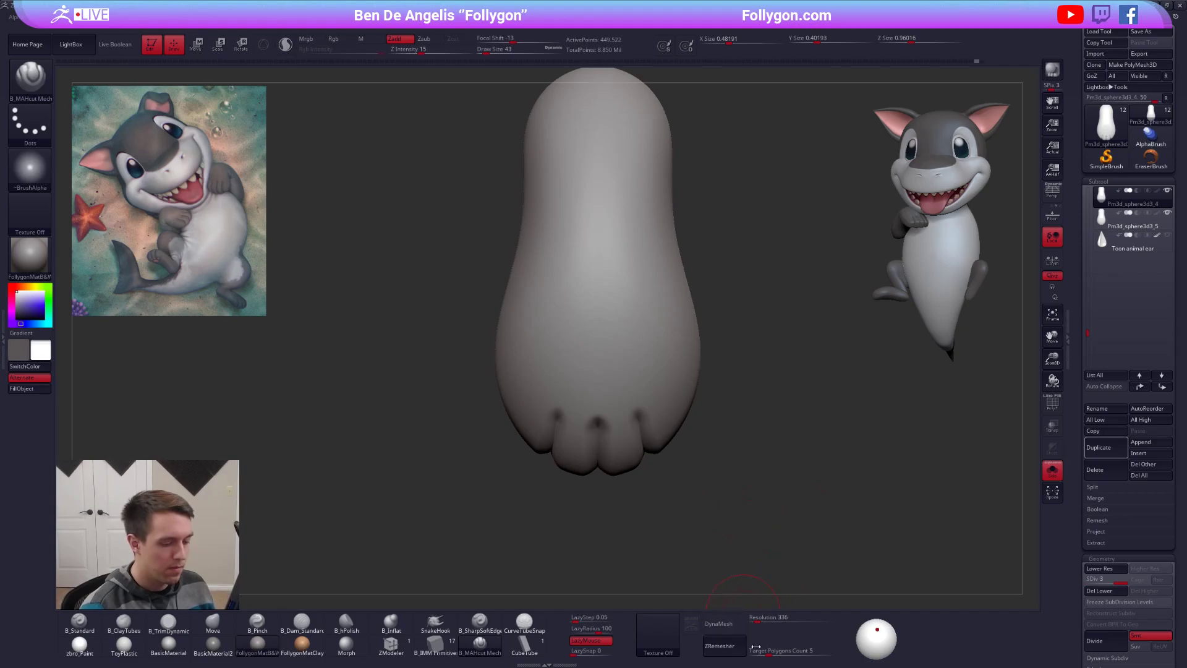
left_click_drag(768, 654, 736, 656)
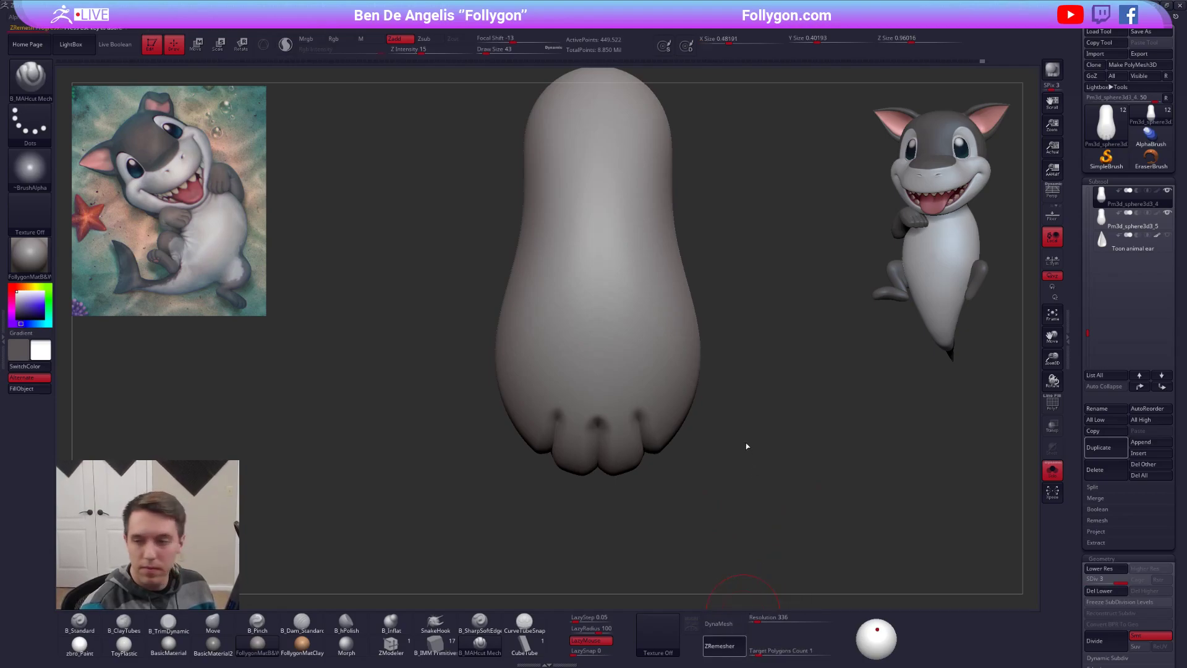
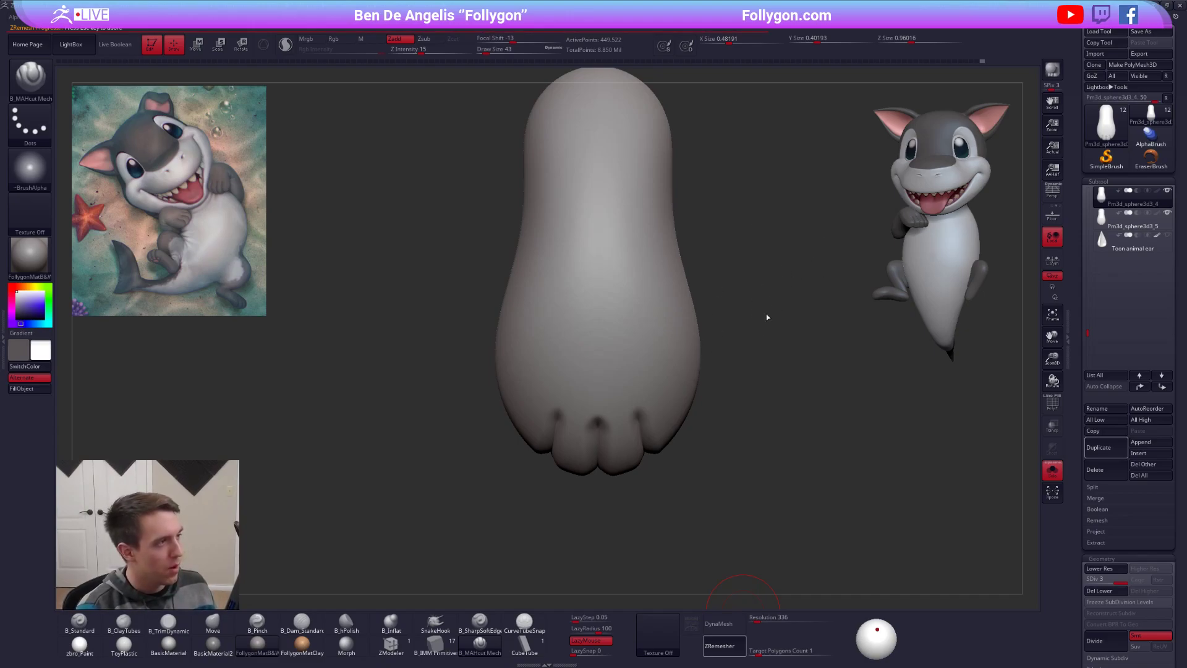
mouse_move(707, 398)
left_mouse_down()
mouse_move(650, 392)
mouse_move(687, 454)
mouse_move(643, 425)
mouse_move(658, 370)
mouse_move(655, 656)
left_mouse_up()
key("shift+f")
key("d")
key("shift+f")
key("shift+d")
Step: Lasso-mask the toe end, invert the mask, and adjust the outer toes with the Move brush at draw size 140
mouse_move(612, 363)
left_mouse_down("ctrl")
mouse_move(544, 425)
mouse_move(734, 464)
mouse_move(779, 419)
left_mouse_up("ctrl")
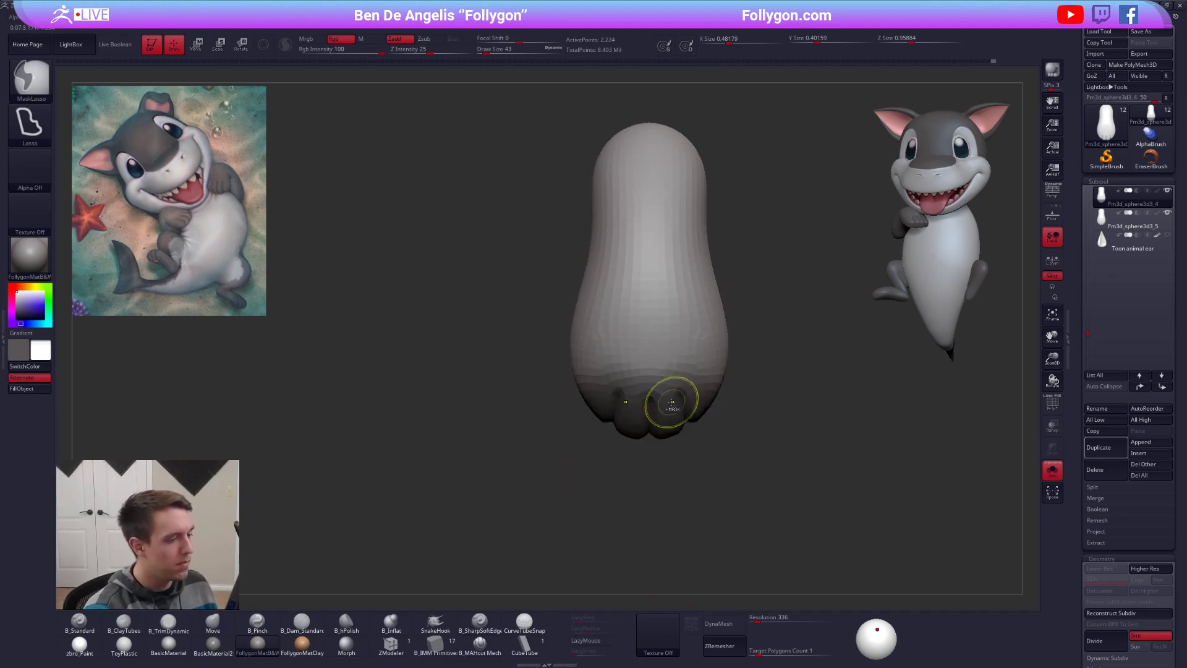
key("ctrl+i")
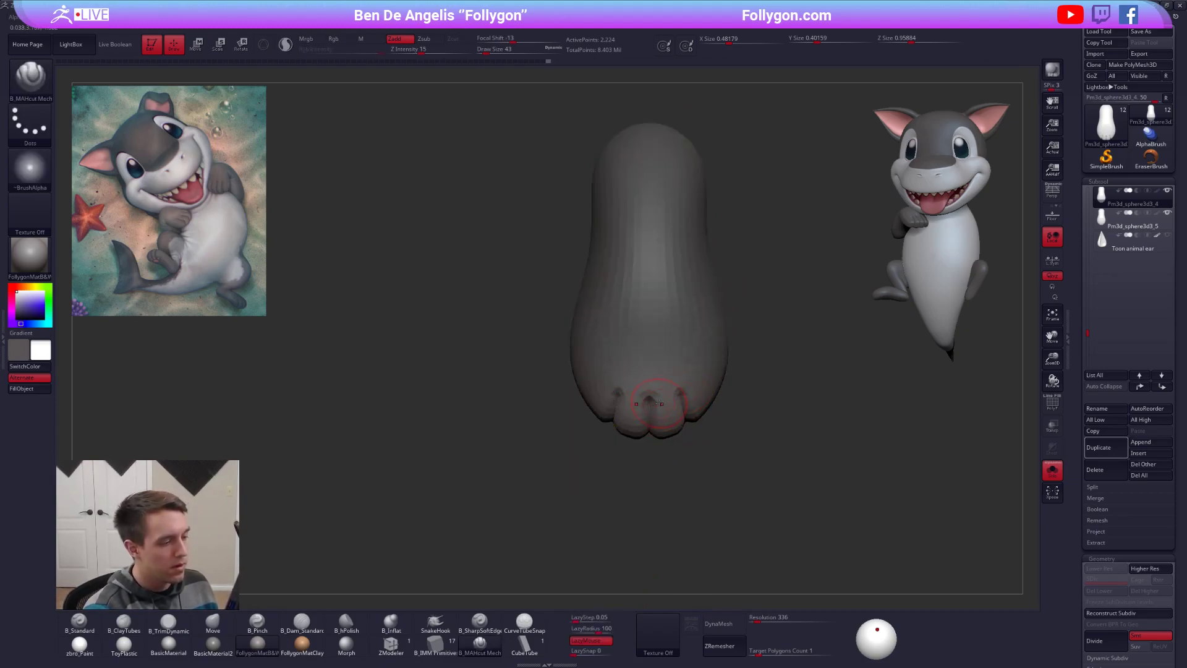
key("[")
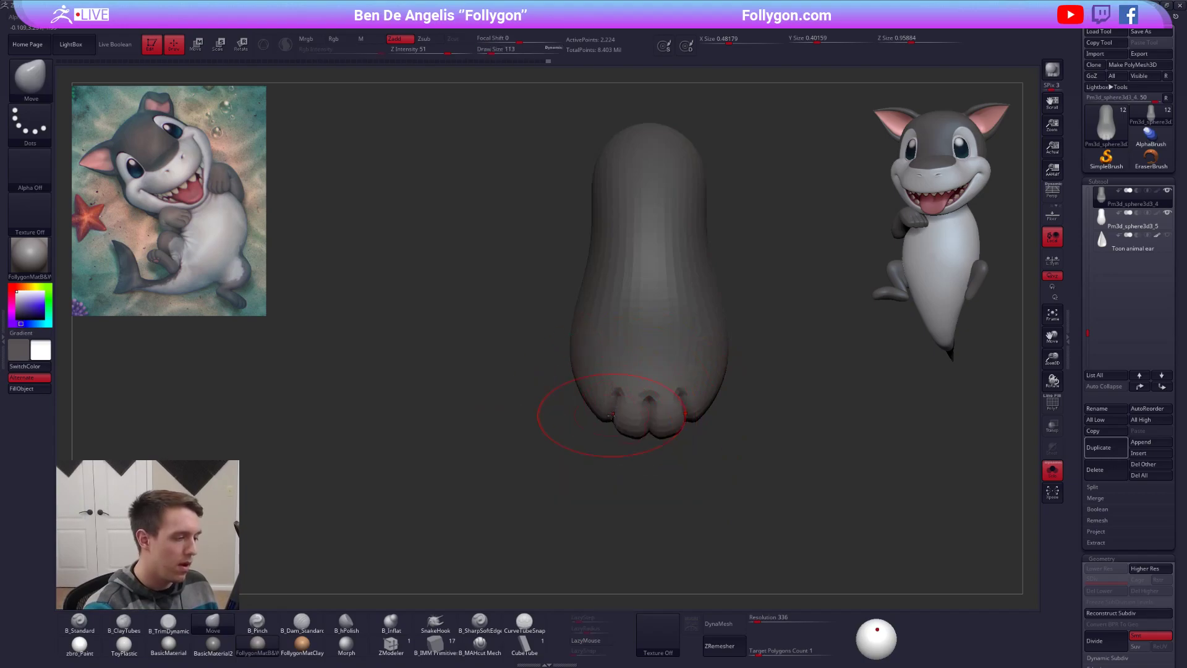
left_click_drag(614, 434, 616, 429)
right_click_drag(616, 430, 646, 297)
key("]")
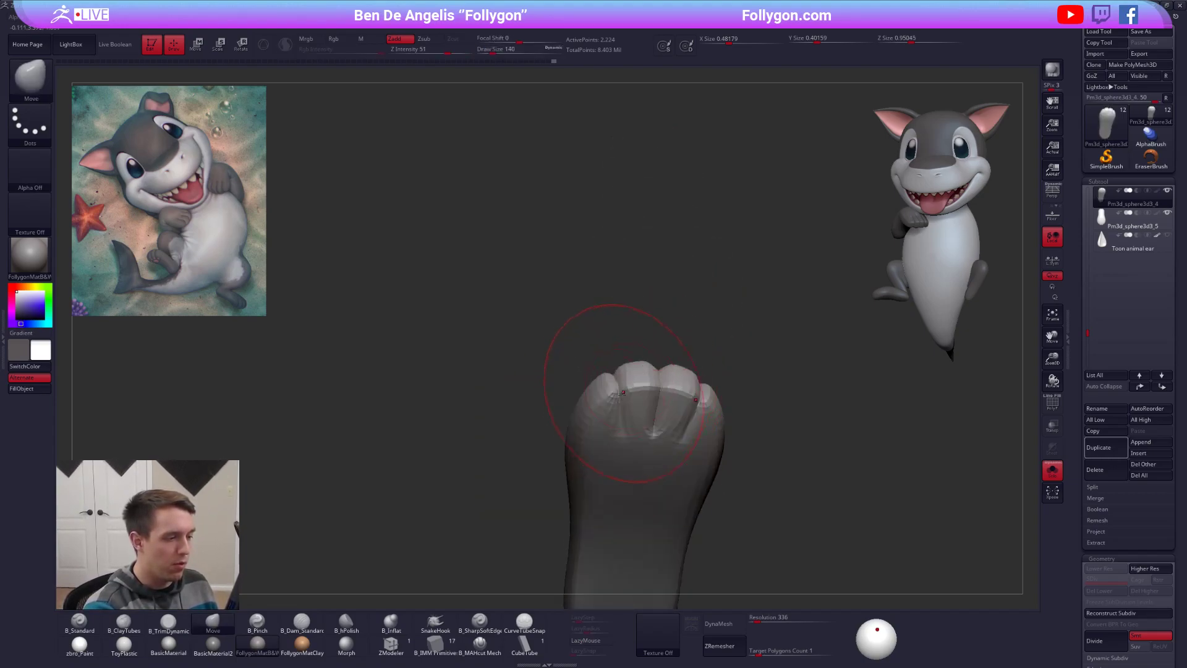
left_click_drag(614, 404, 616, 402)
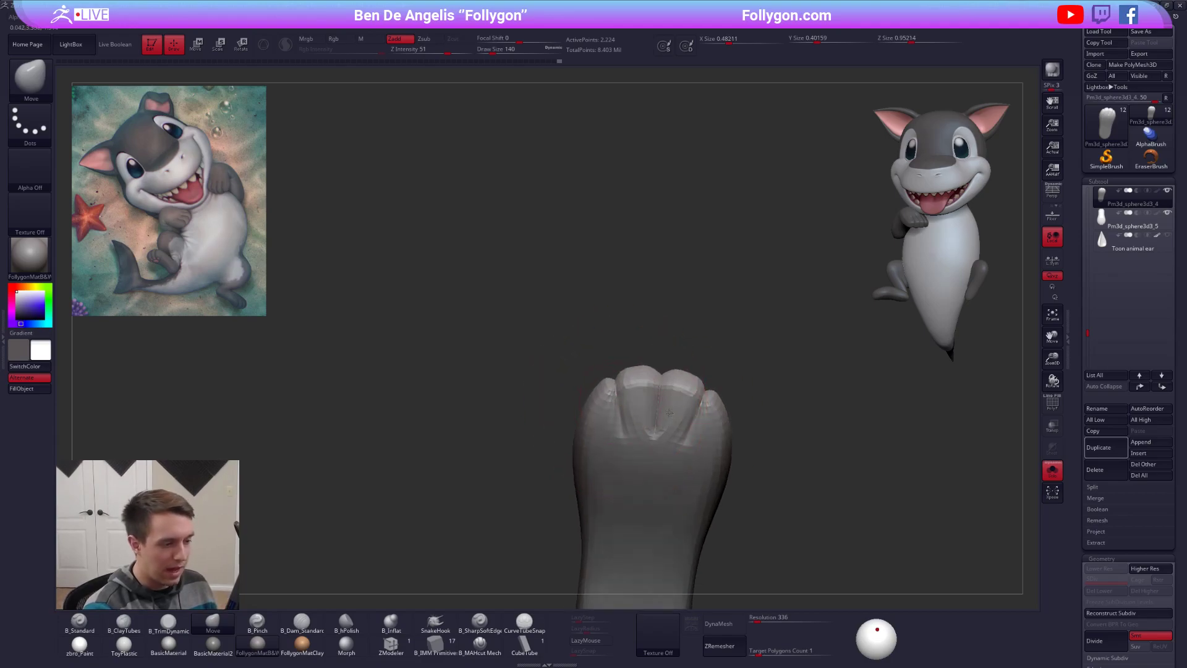
Step: Refine the toe tips from the side and sole with the Move brush, reducing its draw size to 67
right_click_drag(670, 415, 672, 395)
key("space")
left_click_drag(683, 392, 674, 392)
right_click_drag(634, 378, 650, 402)
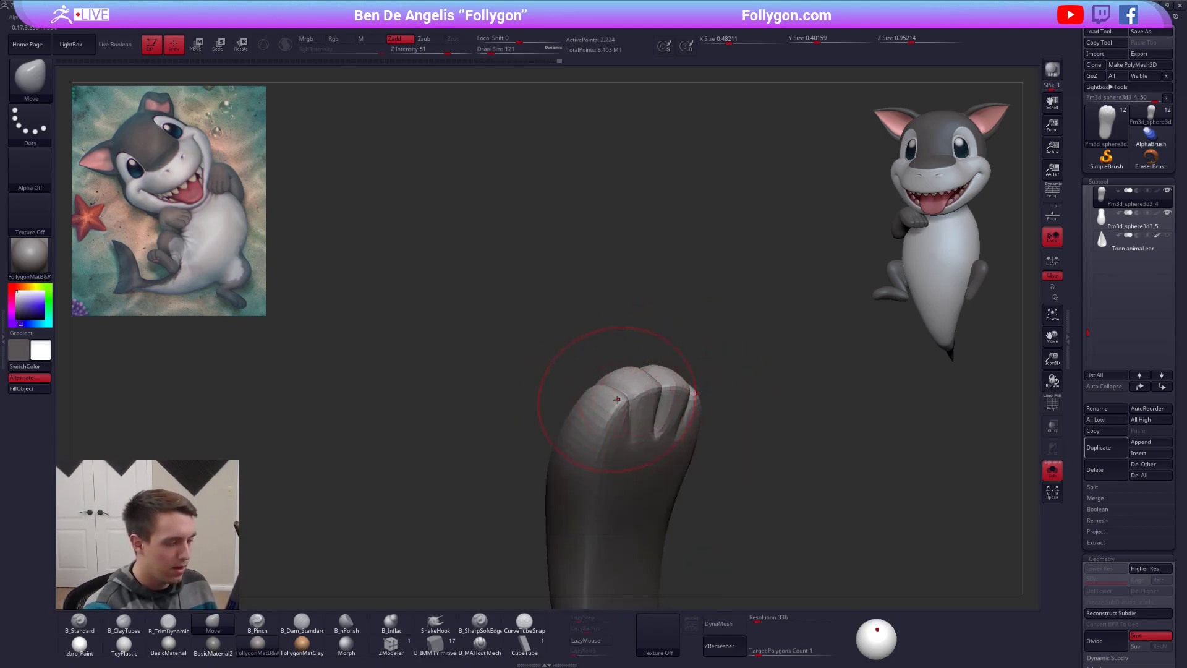
mouse_move(617, 399)
right_mouse_down()
mouse_move(649, 371)
mouse_move(639, 406)
mouse_move(637, 384)
right_mouse_up()
key("space")
left_click_drag(667, 396, 667, 396)
right_click_drag(667, 396, 699, 414)
key("space")
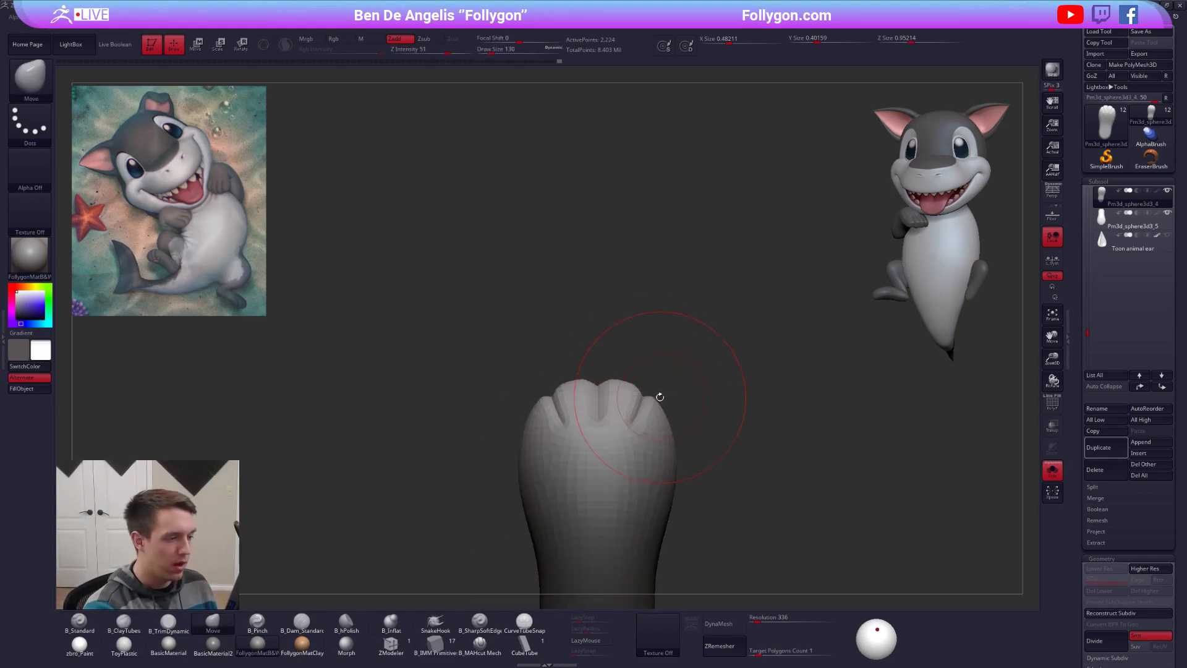
key("space")
left_click_drag(657, 396, 646, 396)
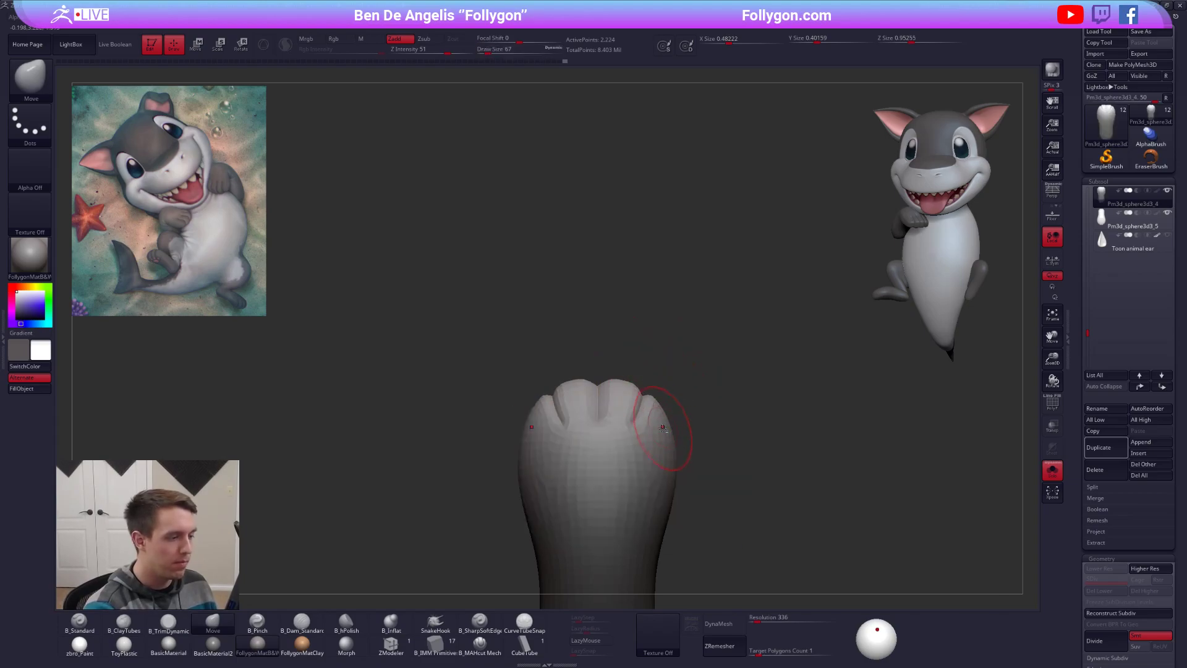
right_click_drag(704, 455, 703, 371, "alt")
Step: Delete the duplicated high-resolution foot subtool and reselect the remeshed foot
left_click(1109, 222)
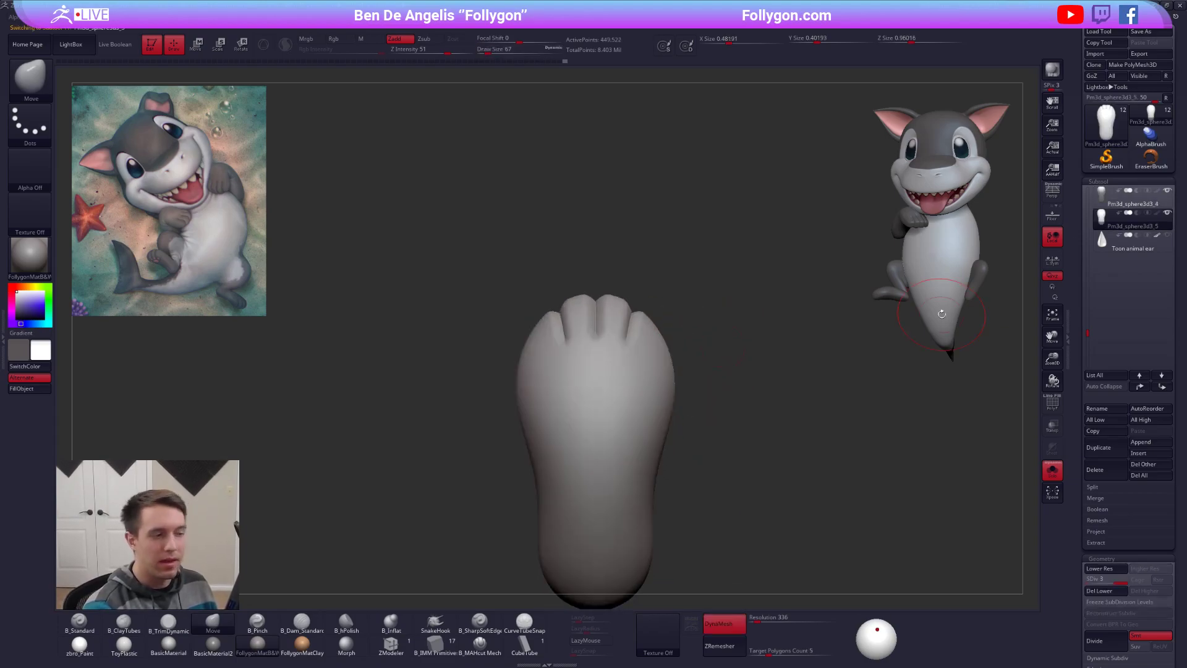
left_click(1111, 474)
left_click(1020, 488)
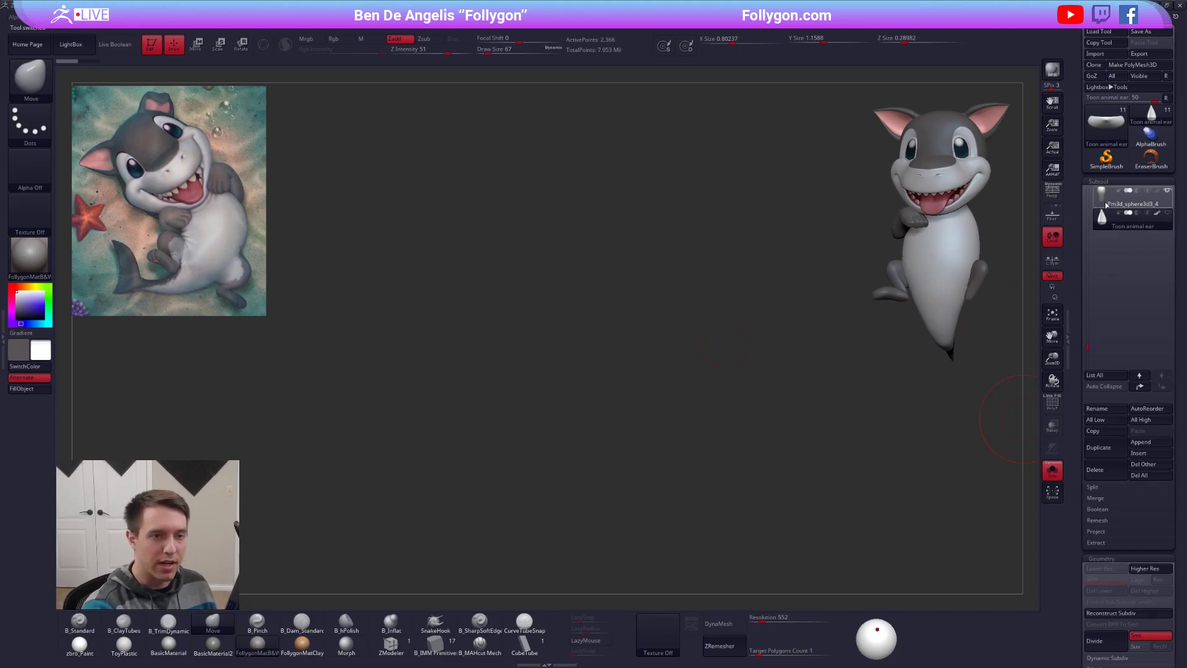
left_click(1113, 197)
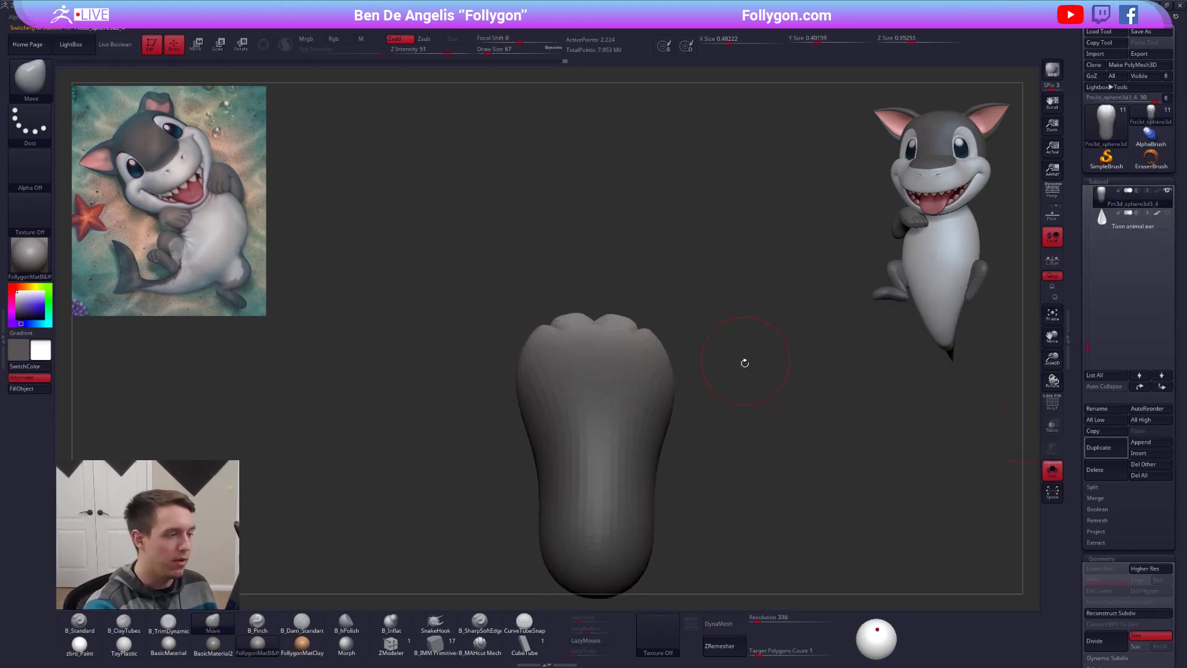
Step: Reshape the toe tips from the side and front with the Move brush, enlarging its draw size to 81
right_click_drag(687, 343, 634, 424, "shift")
key("shift+s")
left_click_drag(787, 524, 816, 543)
key("alt+s")
mouse_move(590, 439)
right_mouse_down("ctrl")
mouse_move(594, 475)
mouse_move(630, 412)
right_mouse_up("ctrl")
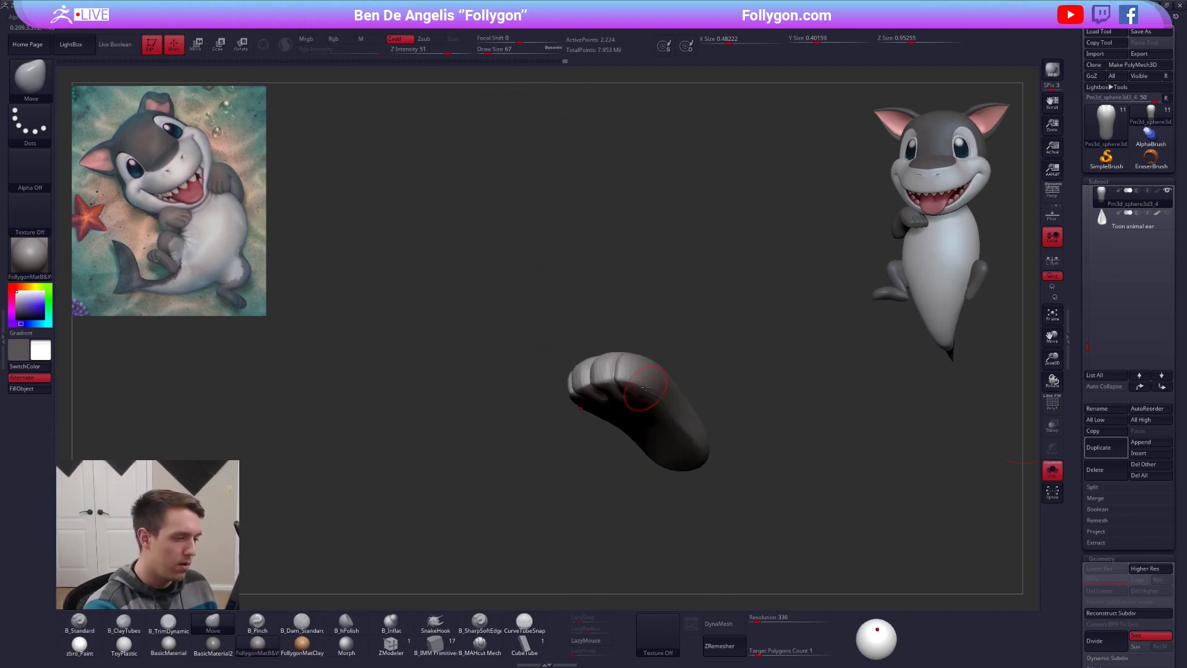
key("space")
left_click_drag(663, 372, 656, 372)
mouse_move(552, 414)
left_mouse_down()
mouse_move(646, 401)
mouse_move(612, 378)
left_mouse_up()
key("space")
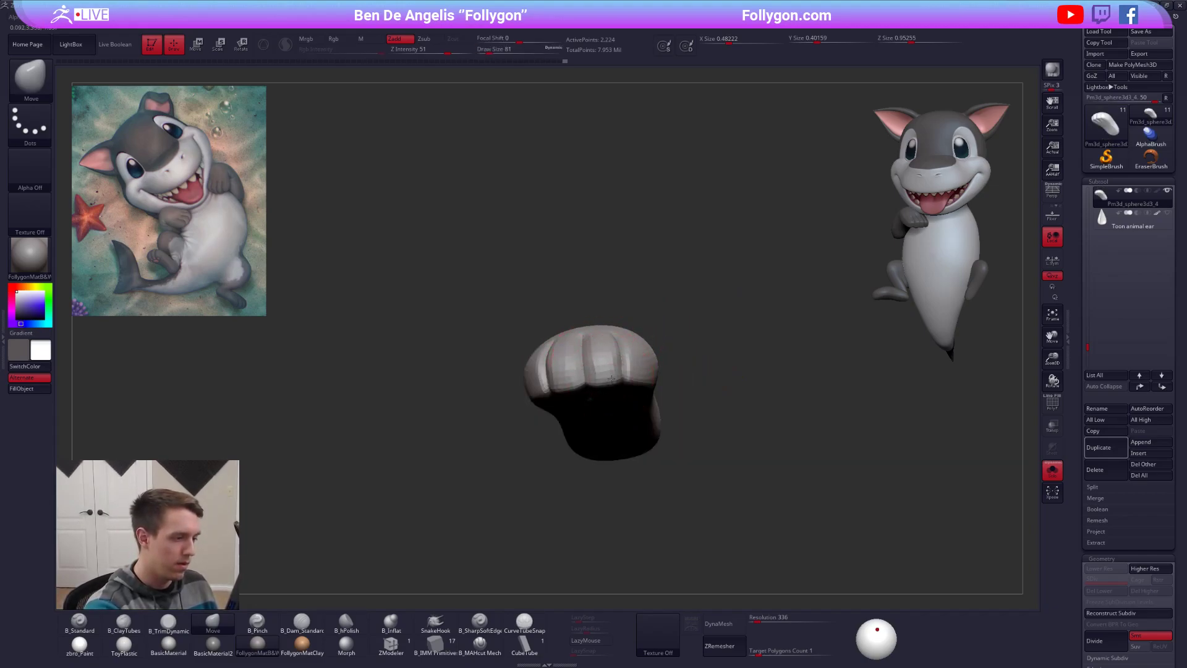
Step: Adjust the area behind the toes along the side of the sole with the Move brush at draw size 74
right_click_drag(632, 380, 724, 325)
key("space")
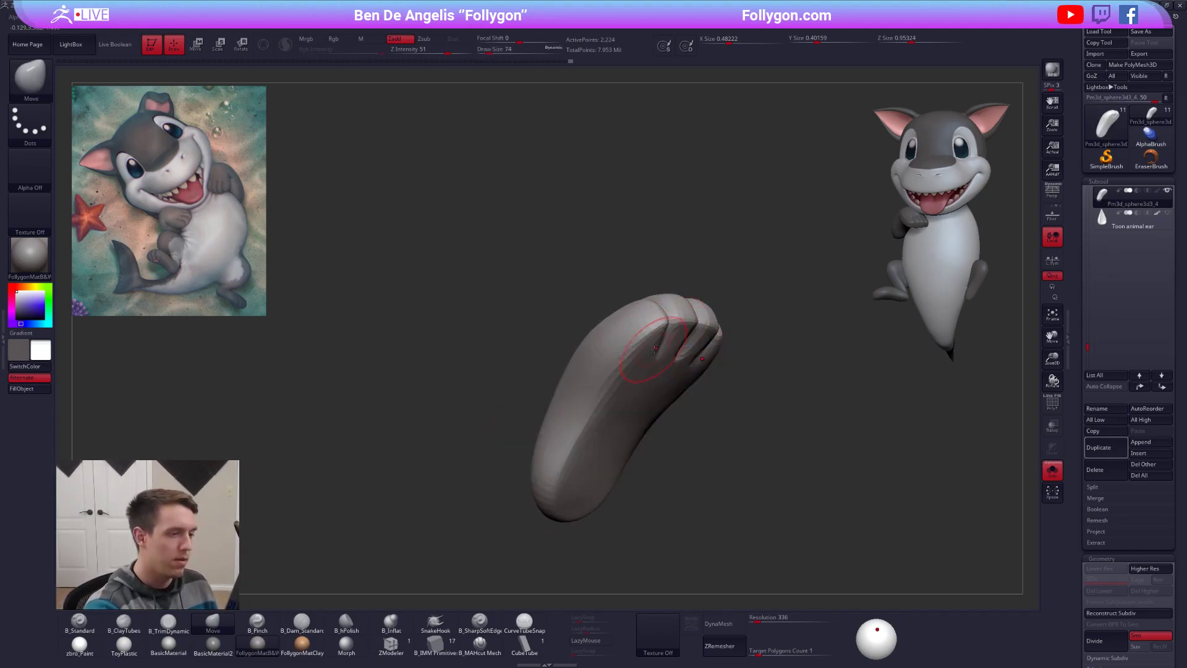
left_click_drag(659, 395, 654, 394)
left_click_drag(687, 337, 674, 343)
Step: Reshape the side outline of the foot with the Move brush, starting at draw size 104
key("bracketright")
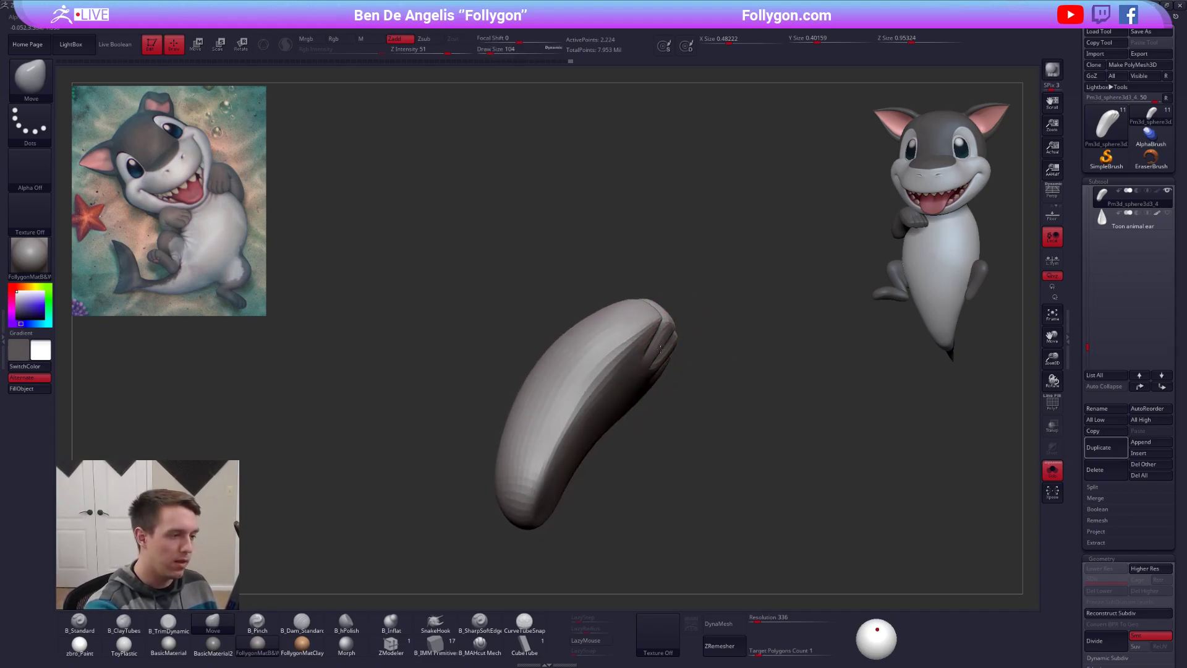
right_click_drag(653, 362, 620, 378)
key("space")
left_click_drag(621, 378, 642, 377)
key("2")
right_click_drag(620, 374, 642, 359)
left_click_drag(572, 458, 602, 414)
right_click_drag(602, 414, 608, 410)
Step: Refine the heel and arch from several angles with the Move brush and smooth the heel surface
key("space")
left_click_drag(608, 410, 606, 409)
right_click_drag(606, 410, 566, 471)
left_click_drag(584, 484, 597, 453, "shift")
right_click_drag(597, 453, 634, 366)
key("space")
left_click_drag(634, 367, 630, 366)
mouse_move(631, 344)
right_mouse_down()
mouse_move(613, 320)
mouse_move(646, 300)
mouse_move(603, 349)
right_mouse_up()
key("space")
Step: Subdivide the foot mesh up to subdivision level 3
key("b")
key("m")
key("v")
key("b")
key("c")
key("t")
mouse_move(543, 377)
right_mouse_down("alt")
mouse_move(645, 313)
mouse_move(647, 328)
mouse_move(603, 365)
right_mouse_up("alt")
key("ctrl")
key("ctrl+d")
key("space")
right_click_drag(624, 316, 586, 331, "alt")
Step: Tighten the edges along the heel and between the toes with the B_Pinch brush, ending at draw size 67
key("b")
key("p")
key("i")
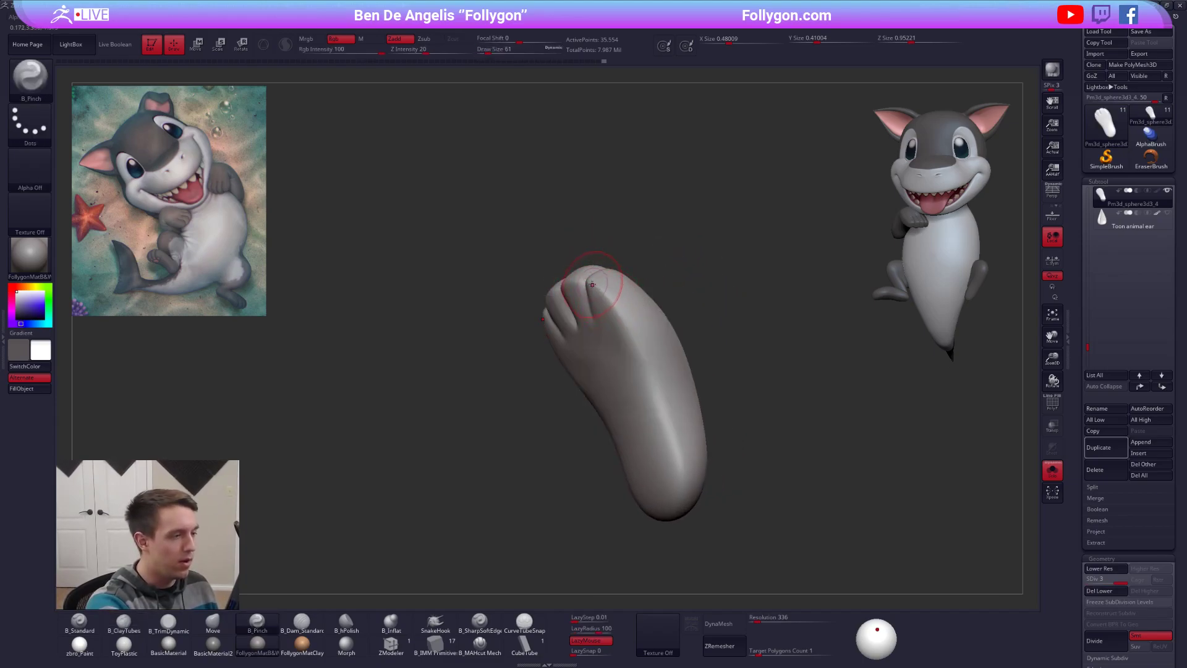
left_click_drag(668, 481, 670, 485)
key("space")
left_click_drag(669, 477, 690, 476)
right_click_drag(647, 354, 620, 321, "alt")
key("space")
left_click_drag(598, 285, 580, 285)
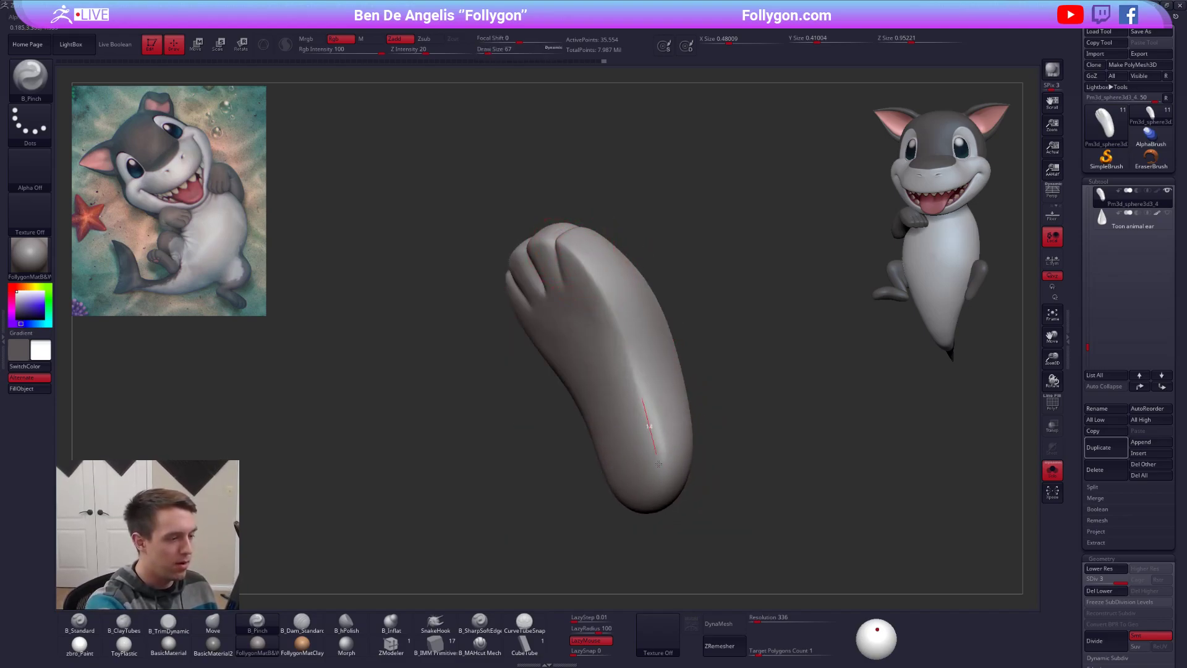
Step: Flatten the sole from below the toes to the heel with the B_TrimDynamic brush at draw size 104
mouse_move(638, 384)
right_mouse_down()
mouse_move(650, 340)
mouse_move(655, 355)
right_mouse_up()
key("b")
key("m")
key("v")
key("space")
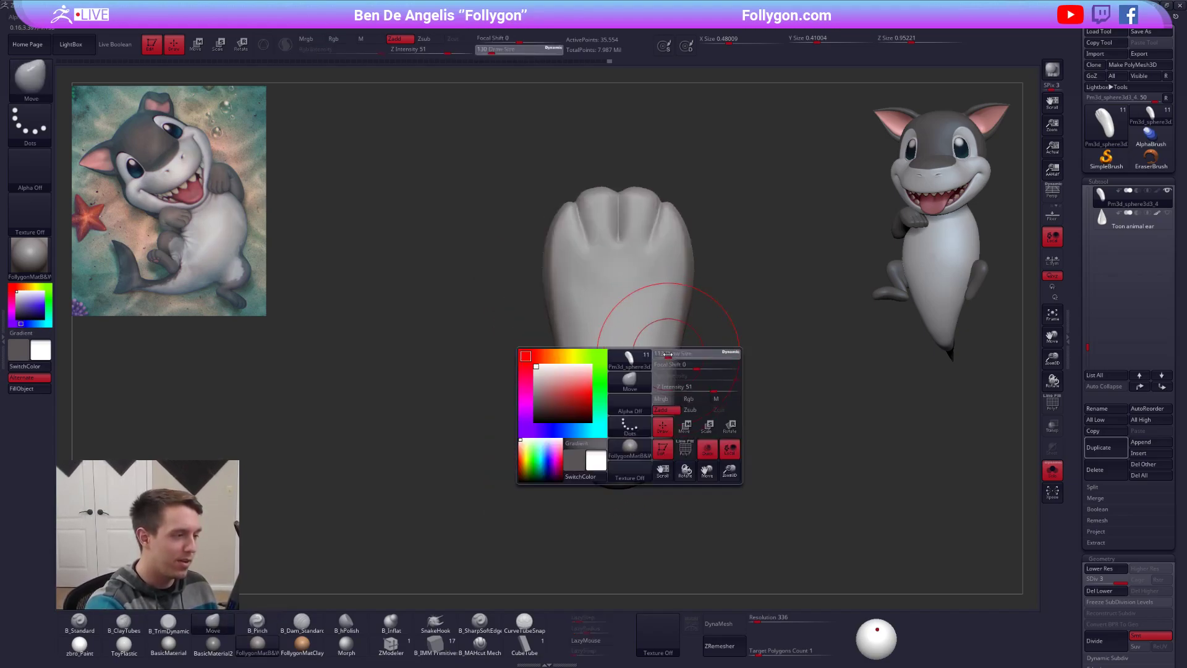
left_click_drag(682, 357, 666, 356)
key("b")
key("t")
key("d")
left_click_drag(578, 279, 574, 427)
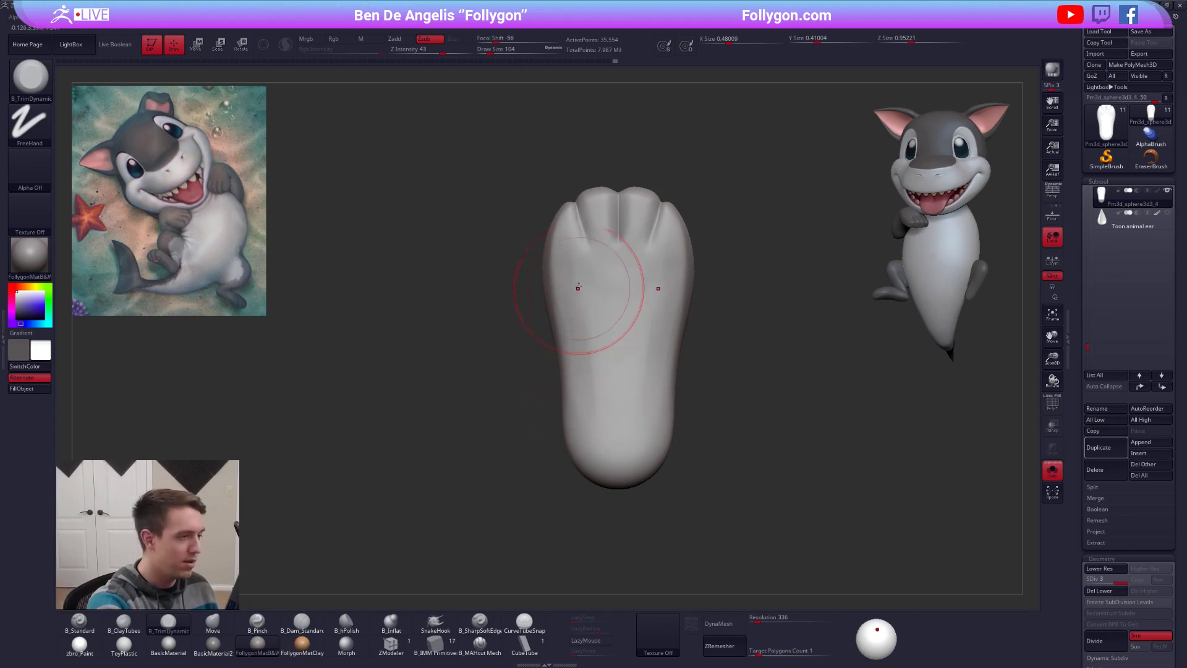
right_click_drag(581, 372, 627, 357, "alt")
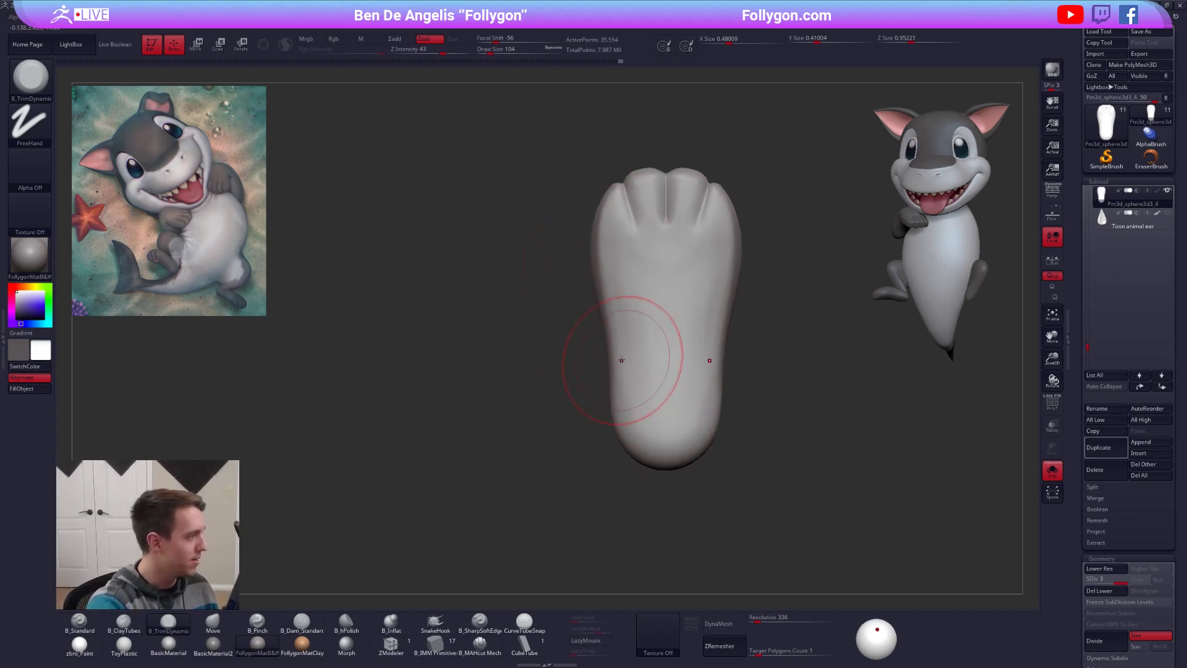
Step: Sharpen the sole's side edge from the toes to the heel with the B_Pinch brush at draw size 96
key("b")
key("p")
key("i")
key("space")
left_click_drag(679, 339, 674, 339)
mouse_move(687, 348)
right_mouse_down()
mouse_move(645, 354)
mouse_move(725, 213)
right_mouse_up()
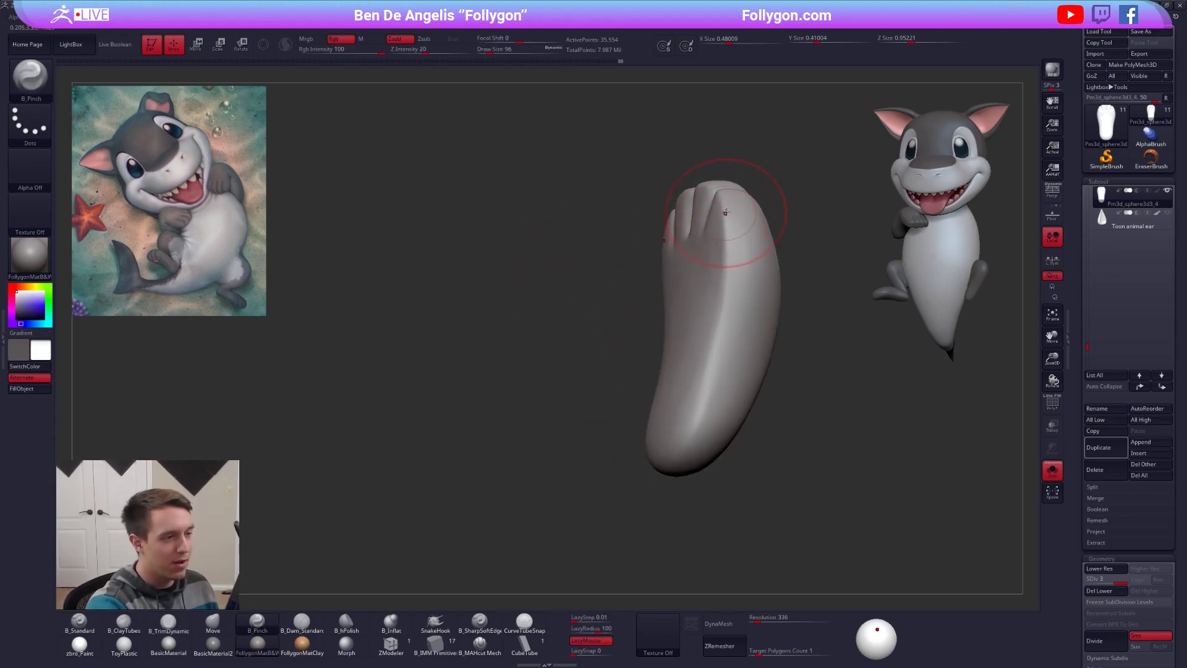
right_click_drag(649, 481, 662, 368)
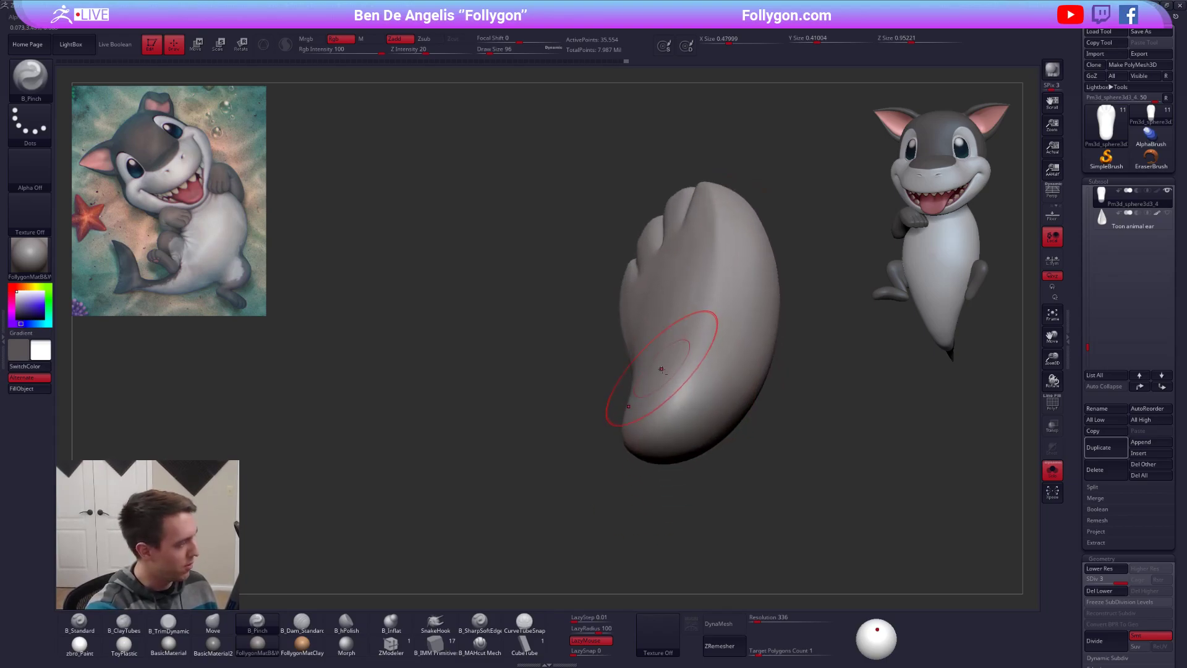
mouse_move(672, 416)
right_mouse_down()
mouse_move(647, 390)
mouse_move(668, 369)
right_mouse_up()
key("space")
Step: Flatten the underside of the heel with the B_TrimDynamic brush, reducing its draw size to 81
key("b")
key("t")
key("d")
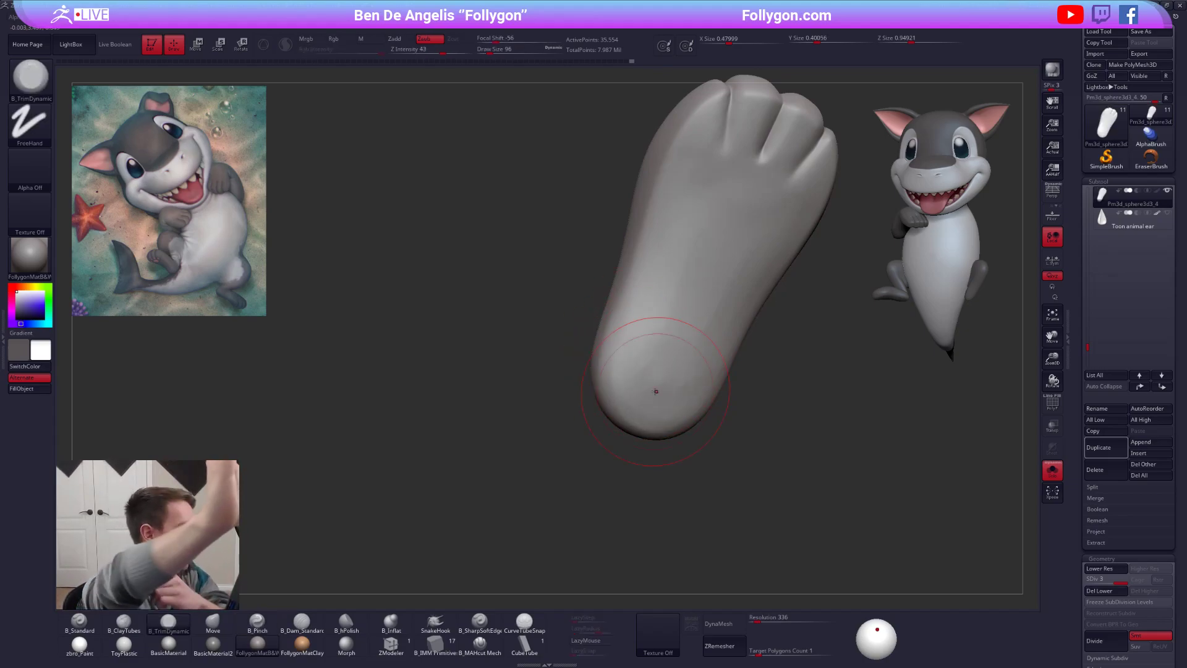
right_click_drag(655, 391, 616, 405)
key("space")
mouse_move(663, 371)
right_mouse_down()
mouse_move(740, 426)
mouse_move(791, 542)
mouse_move(742, 470)
mouse_move(643, 377)
right_mouse_up()
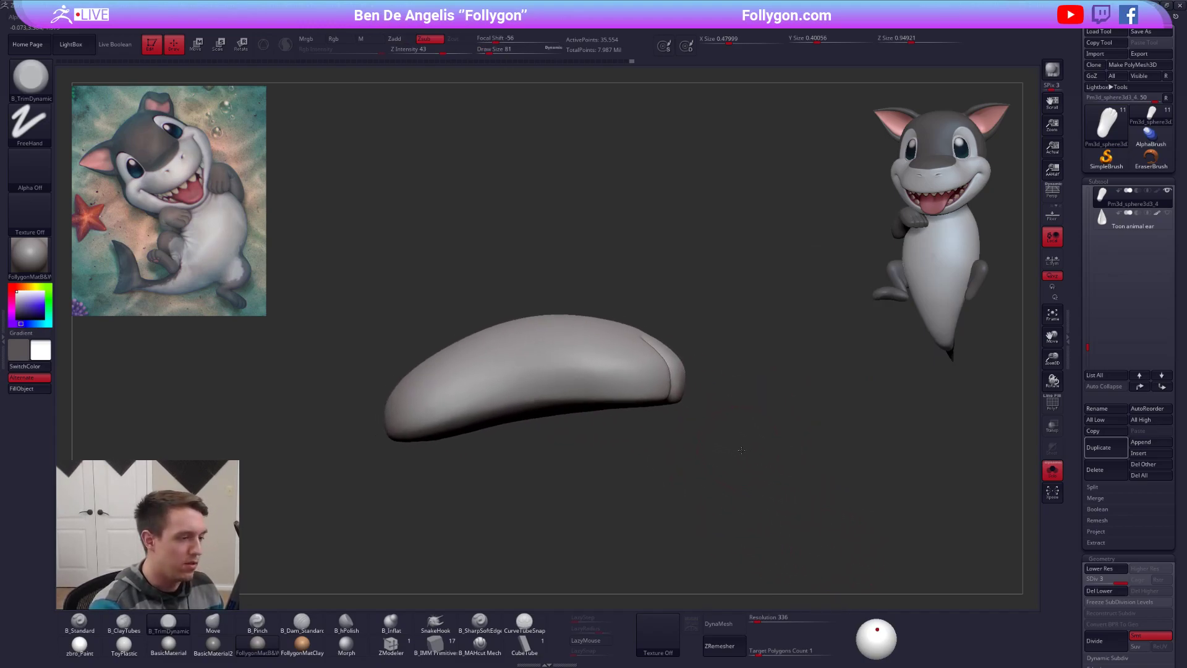
Step: Drop the foot to subdivision level 1, mask the upper part, invert the mask, and shift the unmasked area with the Move transpose line
key("shift")
key("shift+d")
key("shift+d")
left_click_drag(576, 288, 573, 301, "ctrl")
key("ctrl+i")
key("w")
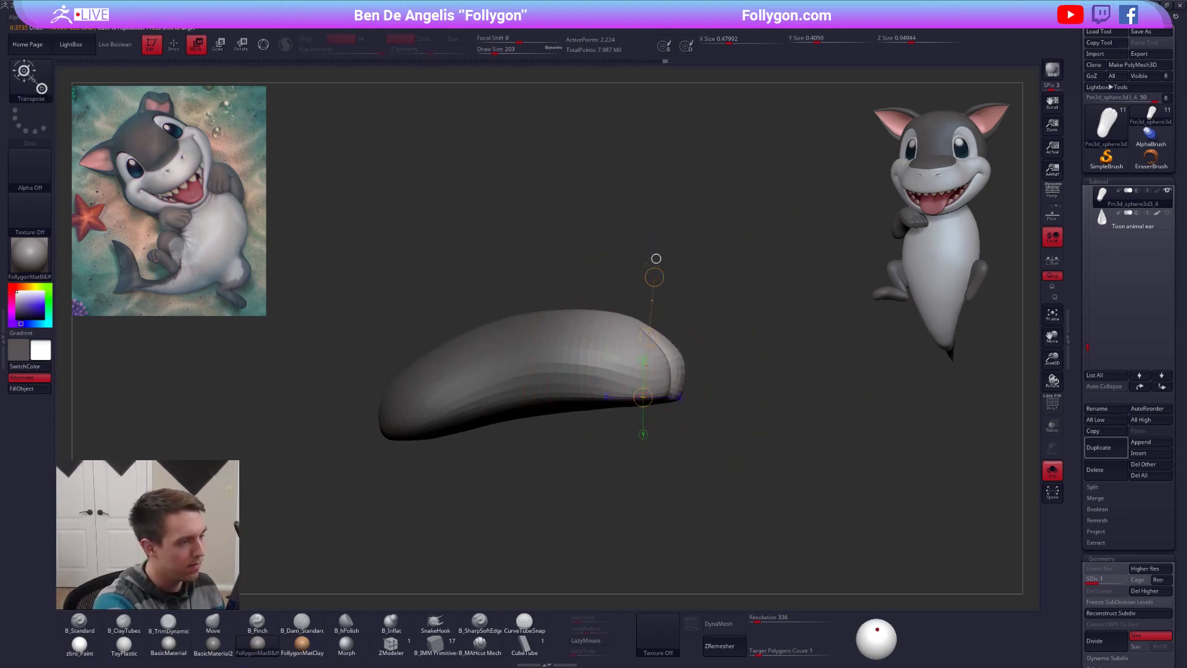
key("q")
Step: Adjust the foot's side profile with the Move brush at draw size 140
right_click_drag(760, 296, 675, 328)
key("space")
mouse_move(681, 337)
left_mouse_down()
mouse_move(670, 336)
mouse_move(705, 343)
left_mouse_up()
mouse_move(698, 346)
right_mouse_down()
mouse_move(735, 408)
mouse_move(750, 347)
mouse_move(639, 365)
right_mouse_up()
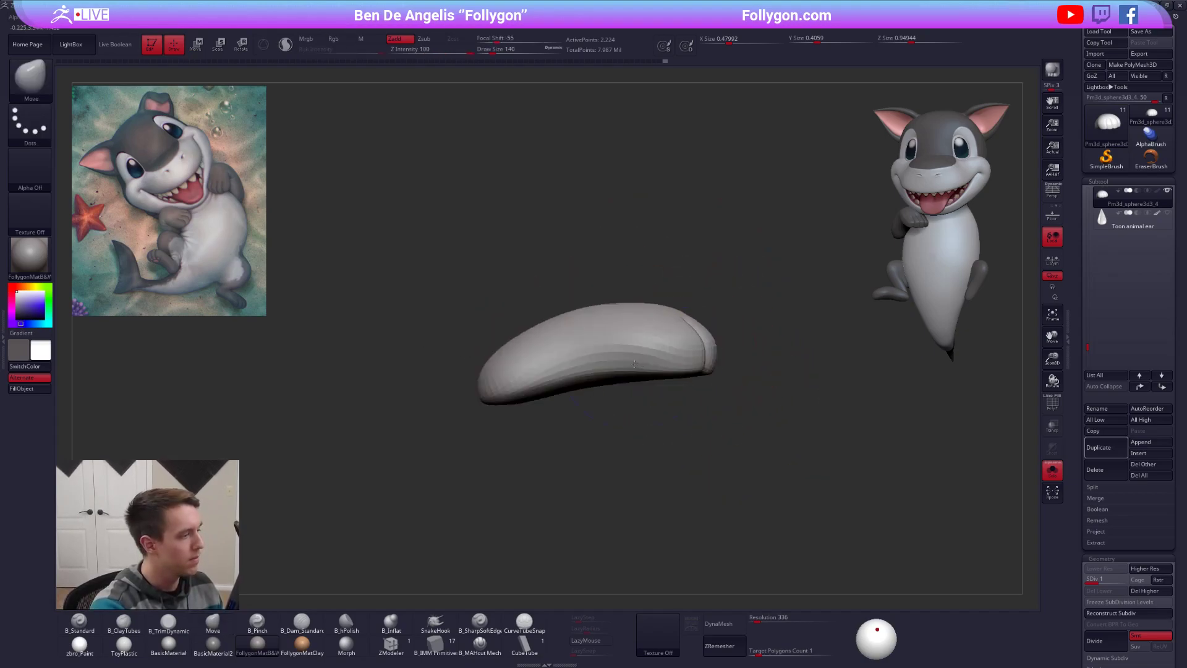
right_click_drag(564, 403, 671, 468)
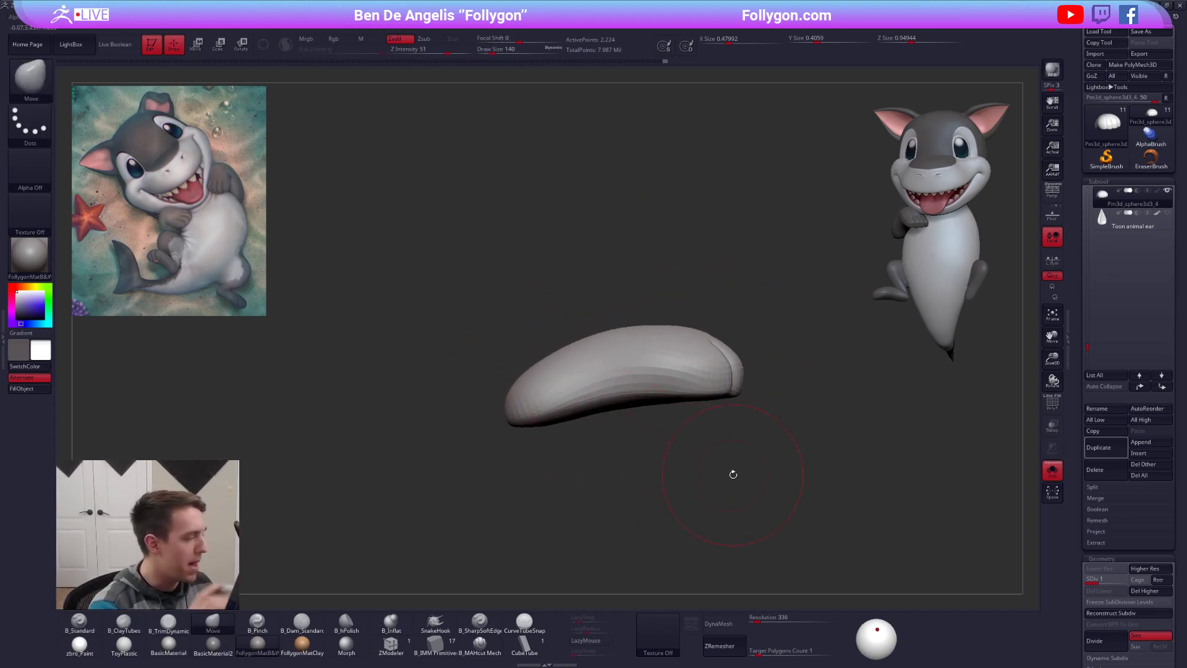
Step: Lasso-mask the heel, invert the mask, reposition the heel with the Rotate transpose line, and clear the mask
key("ctrl")
left_click_drag(596, 330, 443, 403, "ctrl")
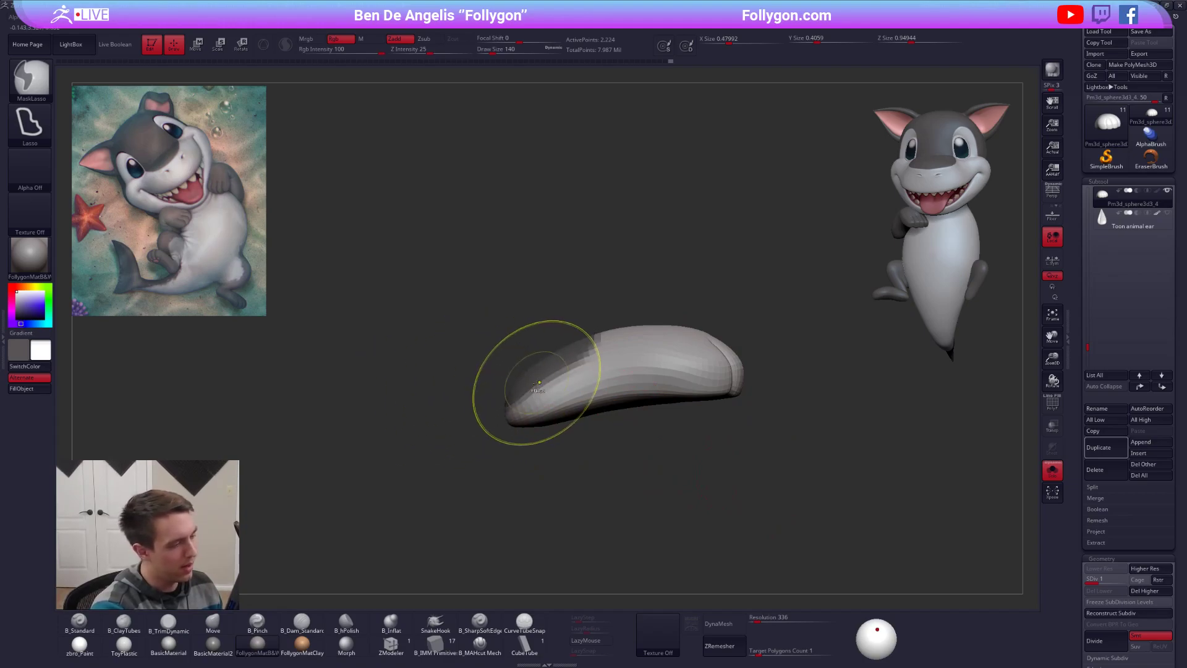
key("ctrl+a")
key("r")
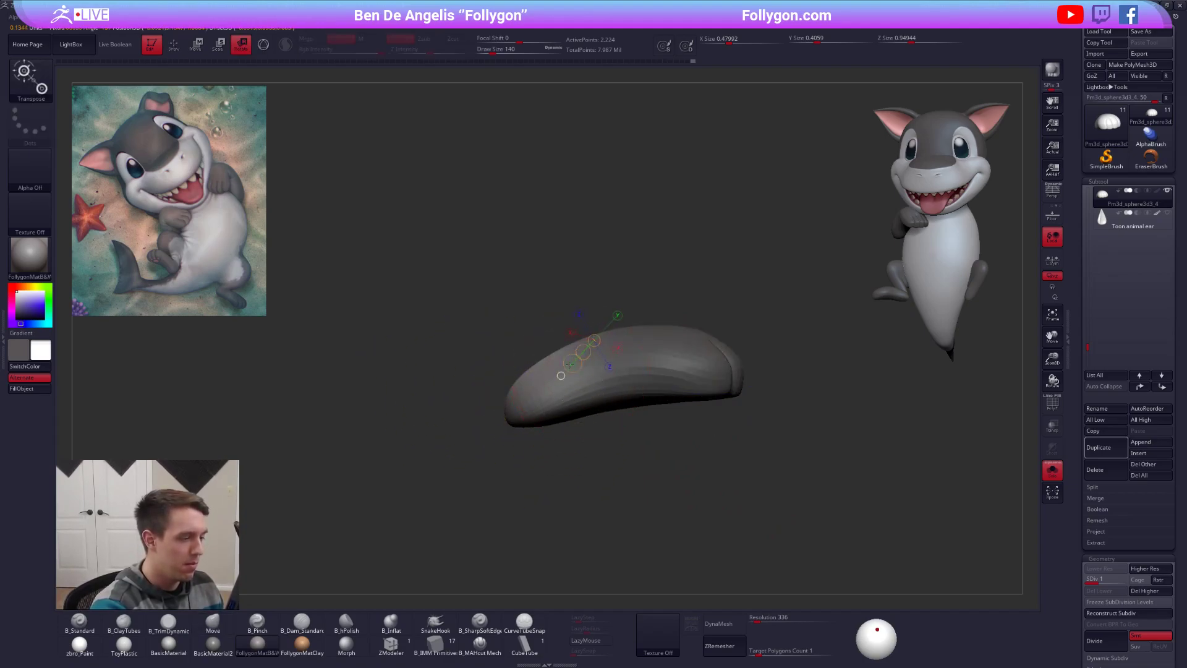
key("q")
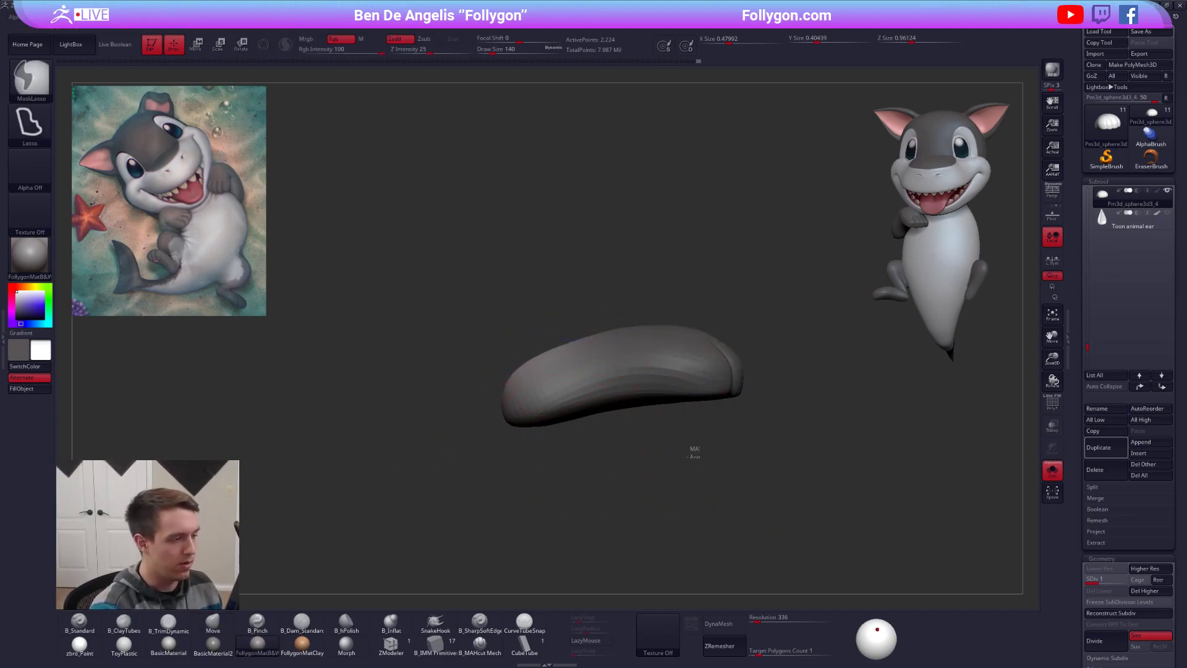
left_click_drag(694, 446, 708, 461, "ctrl")
Step: Reshape the arch from the opposite side of the foot with the Move brush at draw size 140
left_click_drag(686, 470, 666, 440, "alt")
key("shift+s")
left_click_drag(867, 561, 787, 569)
key("shift+s")
scroll(606, 378, "up", 3)
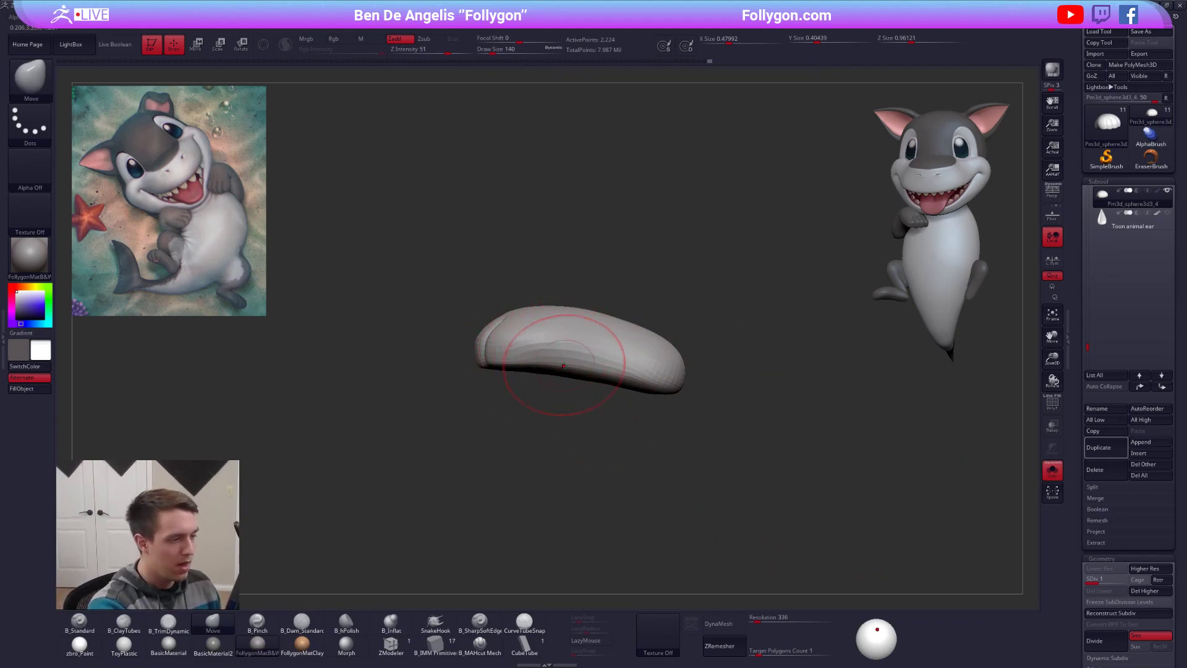
left_click_drag(557, 433, 667, 427)
left_click_drag(550, 350, 545, 347)
Step: Return the foot to subdivision level 3 and pinch the sole's edge near the toes with the B_Pinch brush at draw size 81
key("d")
key("d")
mouse_move(545, 402)
left_mouse_down()
mouse_move(542, 452)
mouse_move(569, 537)
left_mouse_up()
scroll(573, 396, "up", 3)
key("space")
left_click_drag(587, 374, 581, 375)
mouse_move(597, 473)
left_mouse_down()
mouse_move(604, 373)
mouse_move(613, 421)
mouse_move(569, 458)
left_mouse_up()
scroll(604, 373, "down", 2)
key("b")
key("p")
key("i")
mouse_move(560, 383)
left_mouse_down()
mouse_move(549, 369)
mouse_move(544, 394)
left_mouse_up()
key("bracketright")
key("bracketright")
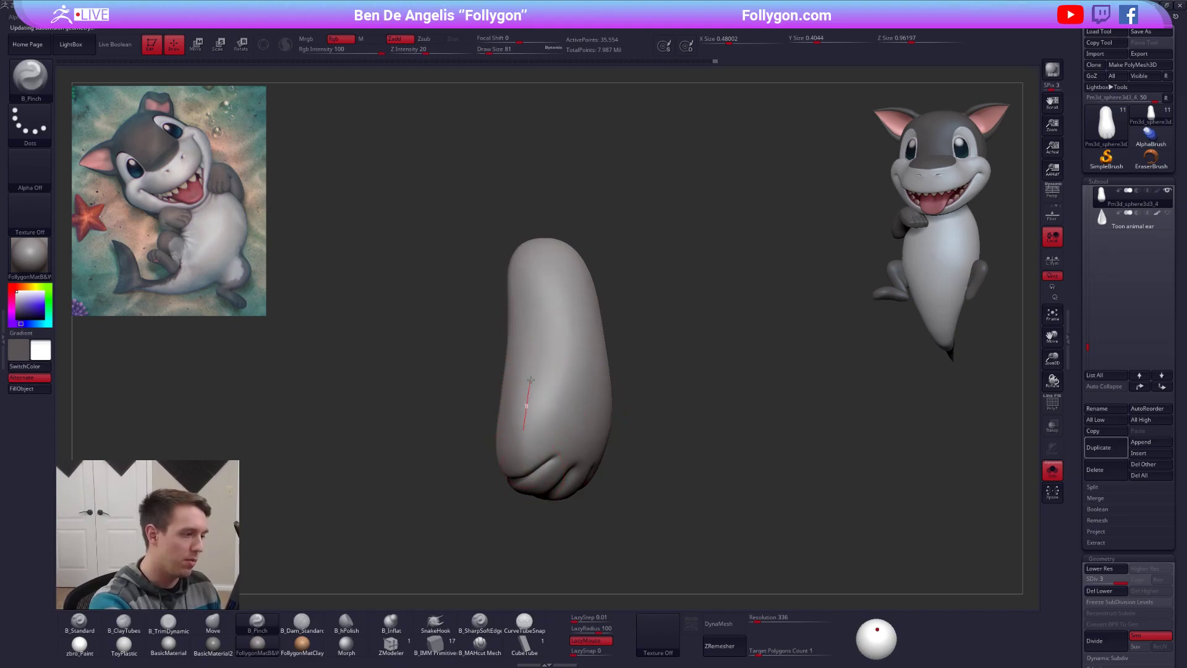
Step: Sharpen the rim around the back of the heel with B_Pinch strokes at draw size 81
left_click_drag(527, 237, 527, 229)
left_click_drag(528, 227, 528, 297)
left_click_drag(528, 331, 530, 266)
left_click_drag(586, 195, 588, 192)
left_click_drag(594, 204, 652, 207)
left_click_drag(533, 231, 585, 217)
left_click_drag(643, 222, 569, 232)
left_click_drag(544, 248, 580, 220)
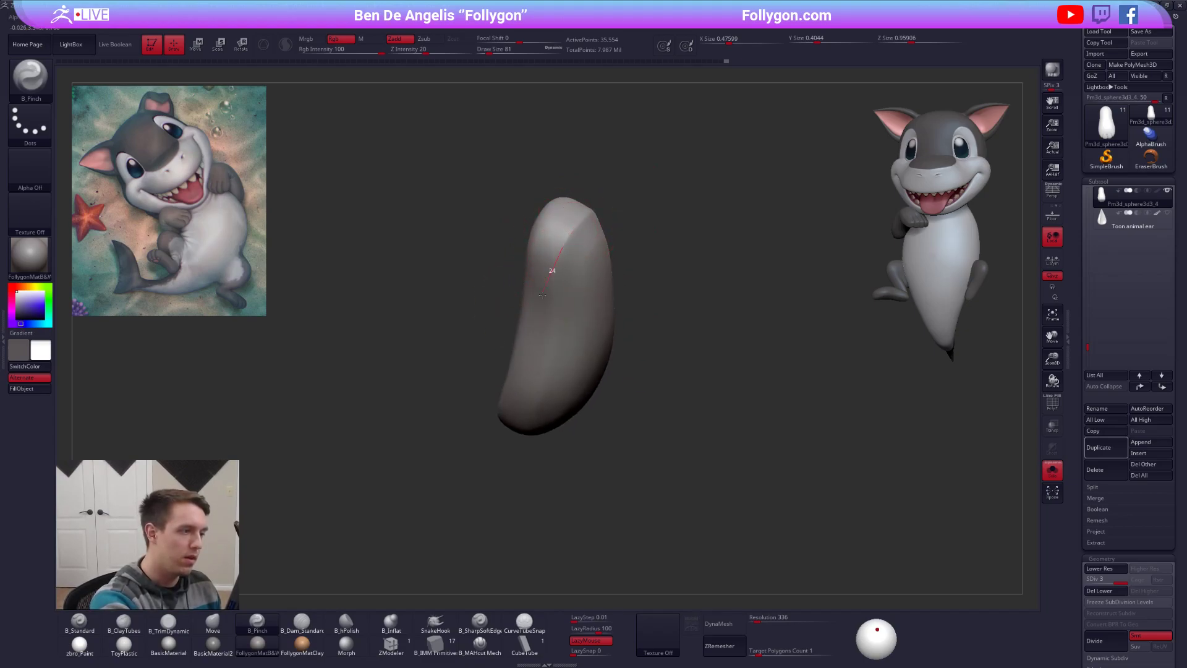
Step: Continue the pinched edge along the side of the sole toward the toes, enlarging B_Pinch to draw size 96
left_click_drag(545, 371, 539, 399)
left_click_drag(524, 444, 528, 393)
left_click_drag(560, 238, 547, 353)
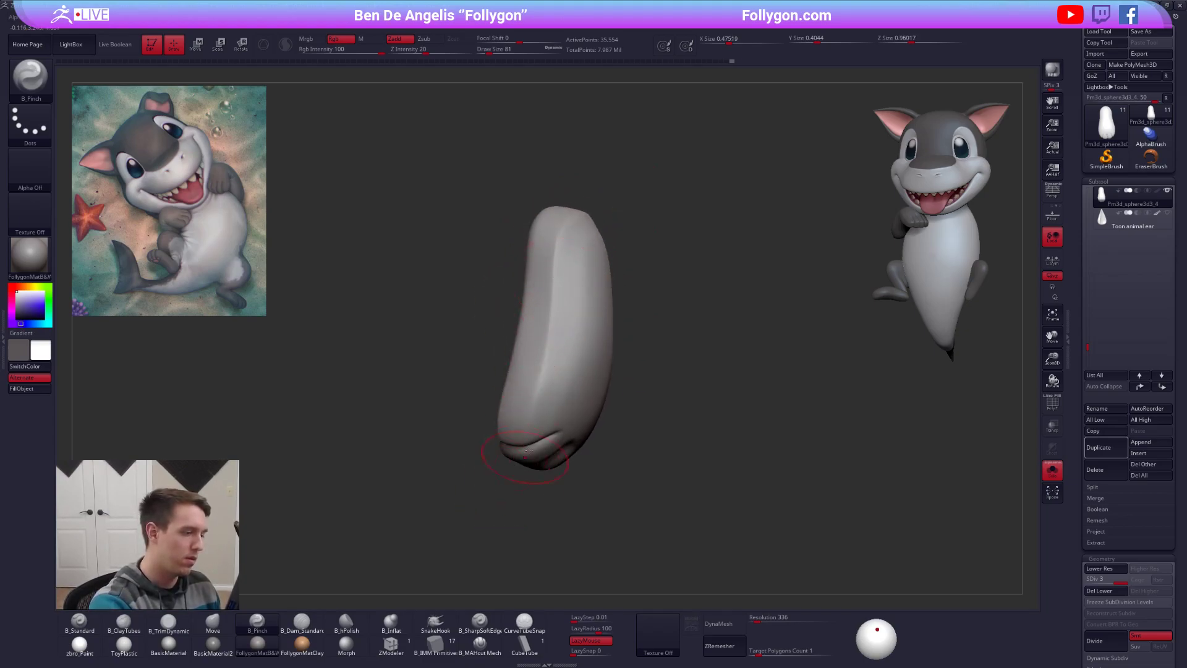
right_click_drag(525, 458, 548, 438)
right_click(549, 438)
key("3")
right_click_drag(572, 392, 665, 373)
Step: Drop the foot to subdivision level 1, mask part of it, and flatten its thickness with the Move transpose line
key("ctrl")
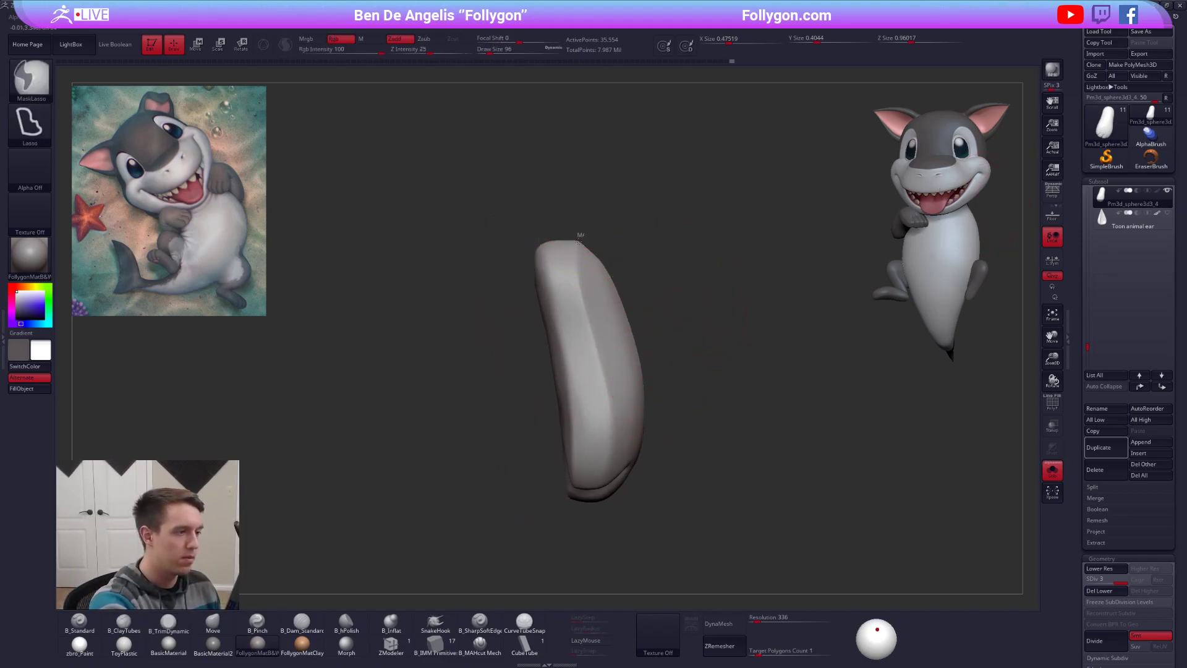
key("shift+d")
key("shift+d")
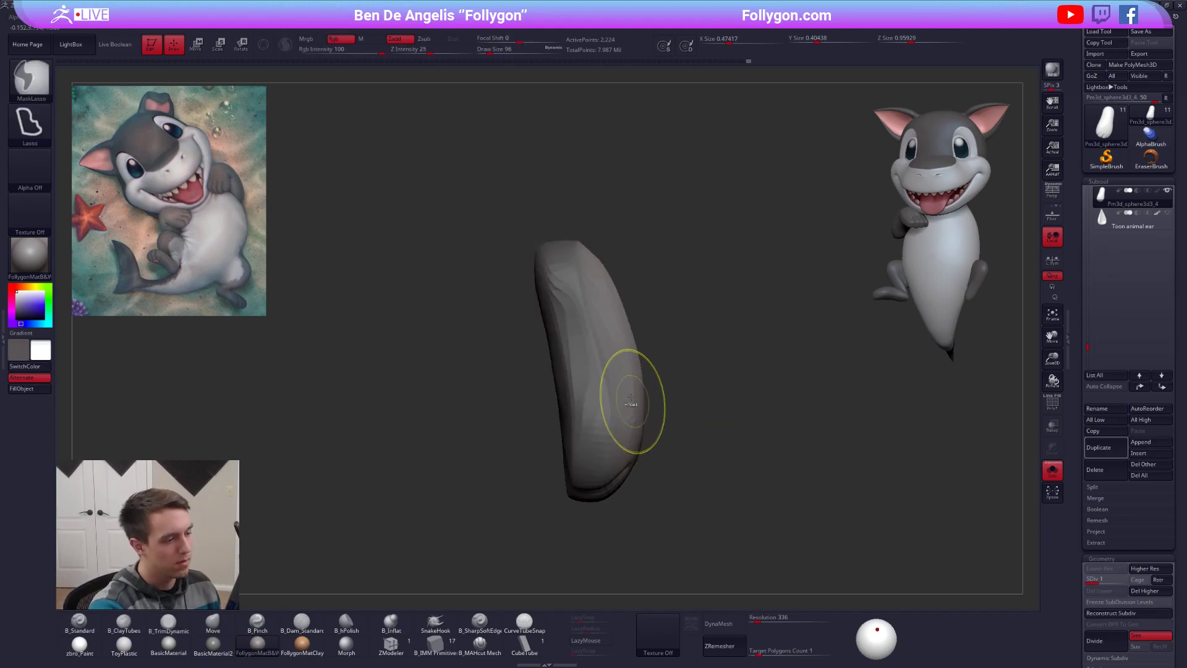
key("w")
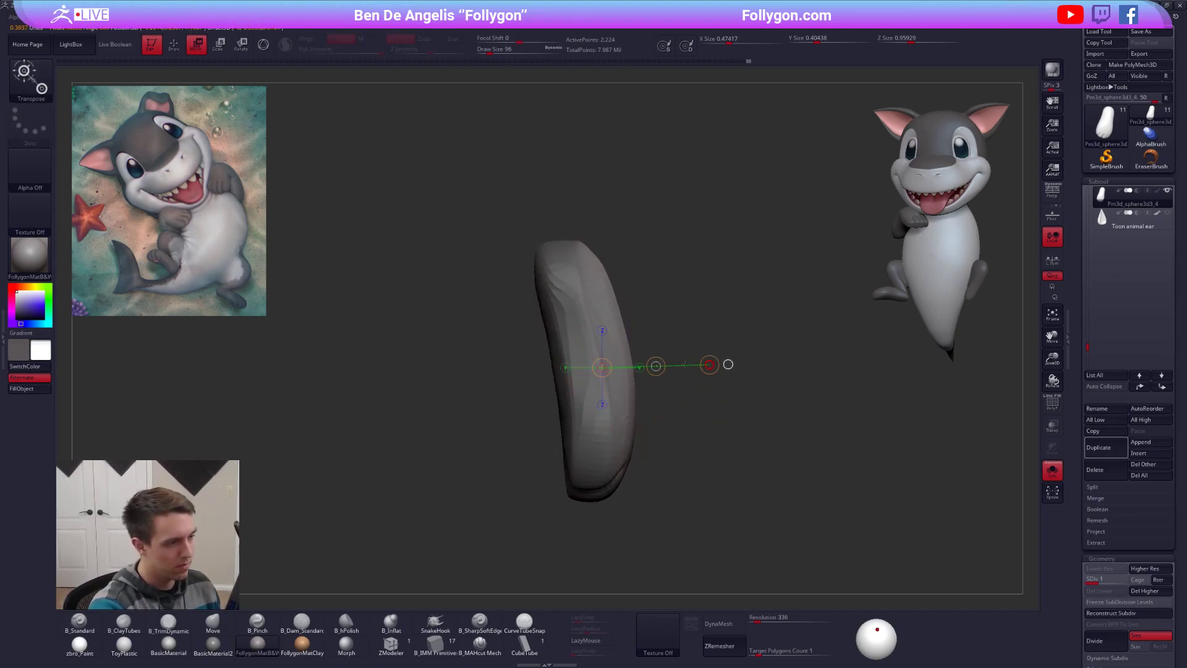
key("q")
Step: Refine the foot's flattened side profile with the Move brush at draw size 54
mouse_move(669, 329)
left_mouse_down()
mouse_move(637, 292)
mouse_move(691, 272)
mouse_move(683, 265)
left_mouse_up()
left_click_drag(721, 348, 632, 359)
left_click_drag(701, 407, 689, 410)
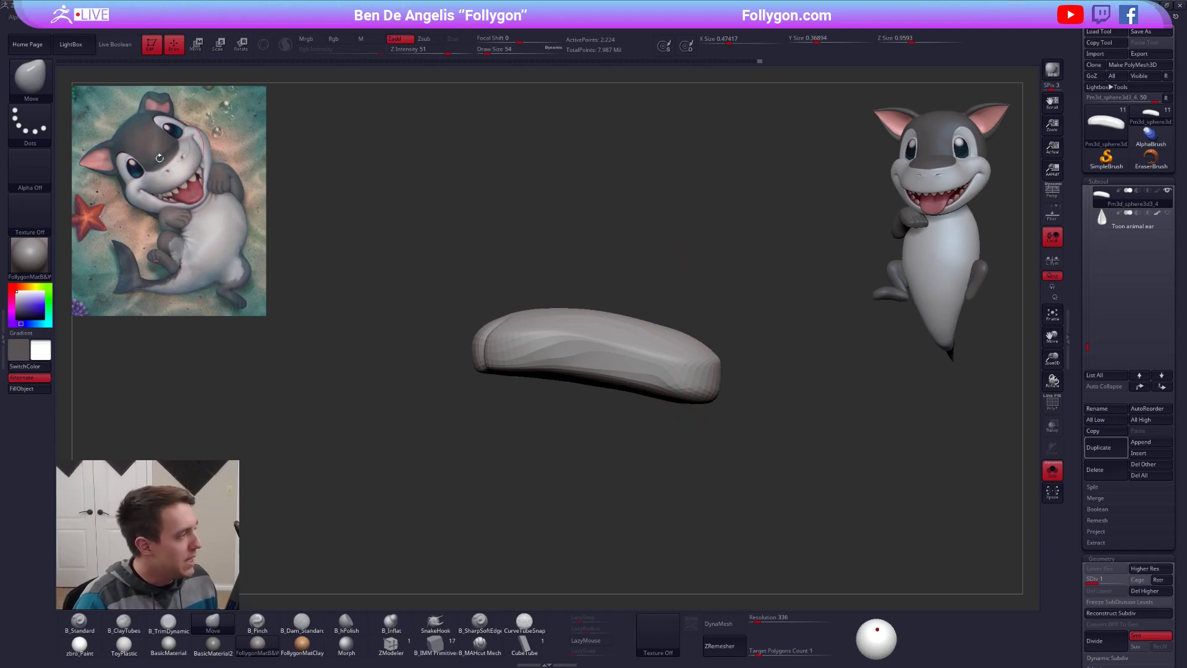
Step: Switch to the browser to examine the original shark painting on DeviantArt, then return to ZBrush
key("alt+Tab")
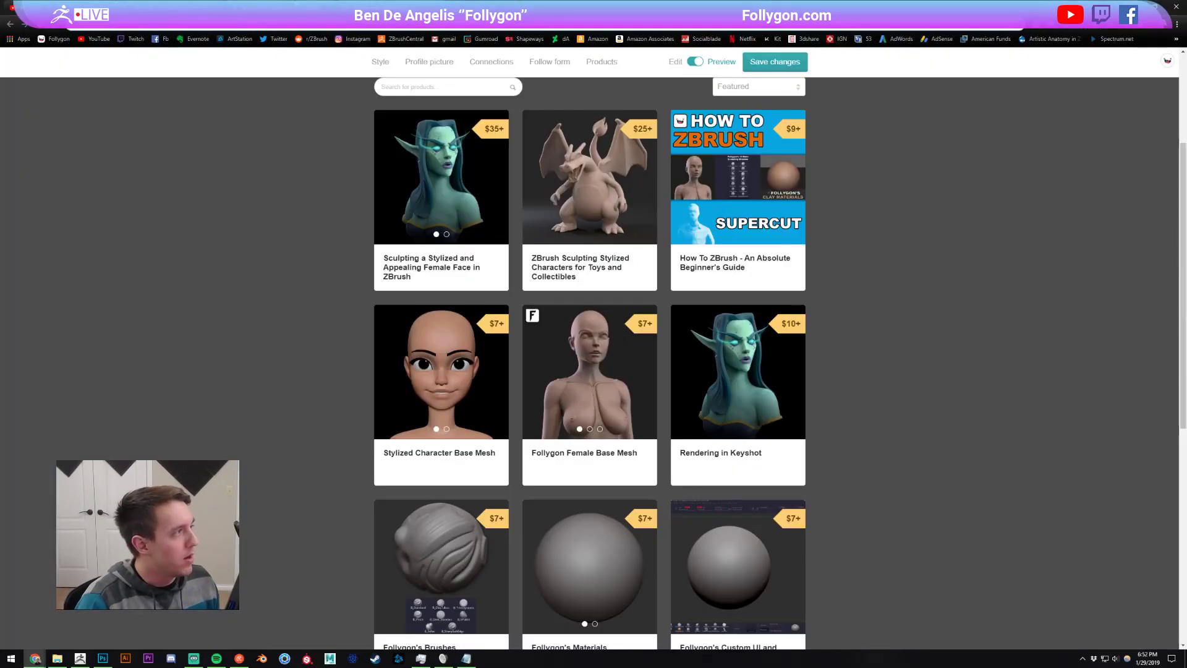
key("ctrl+Tab")
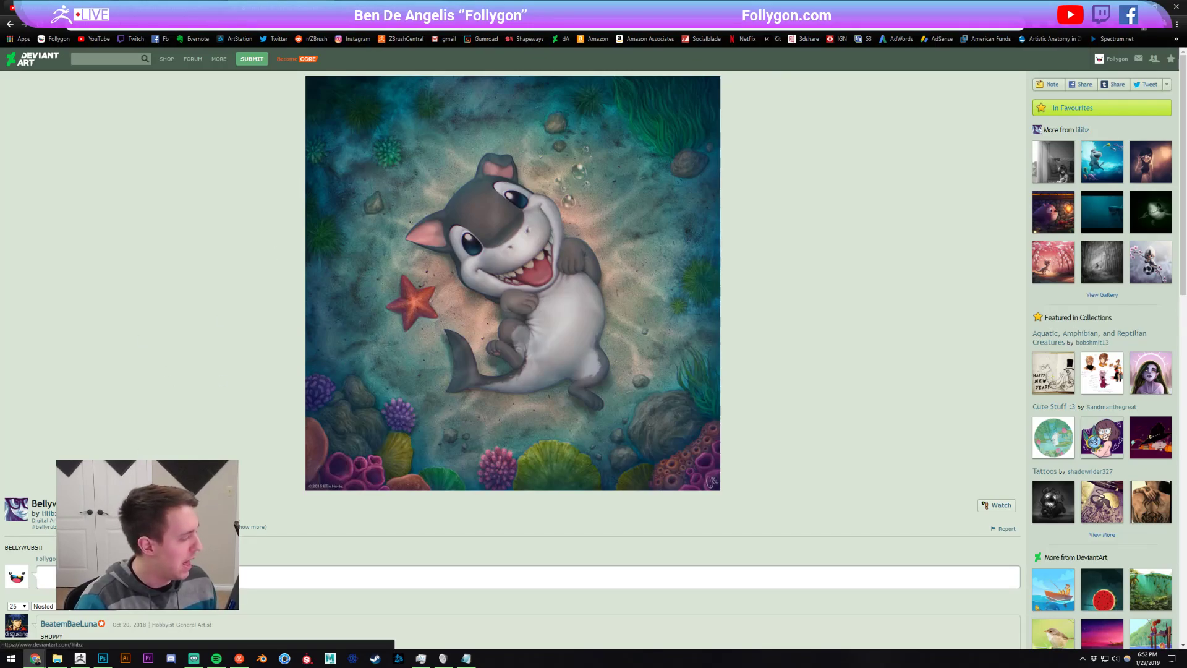
key("alt+Tab")
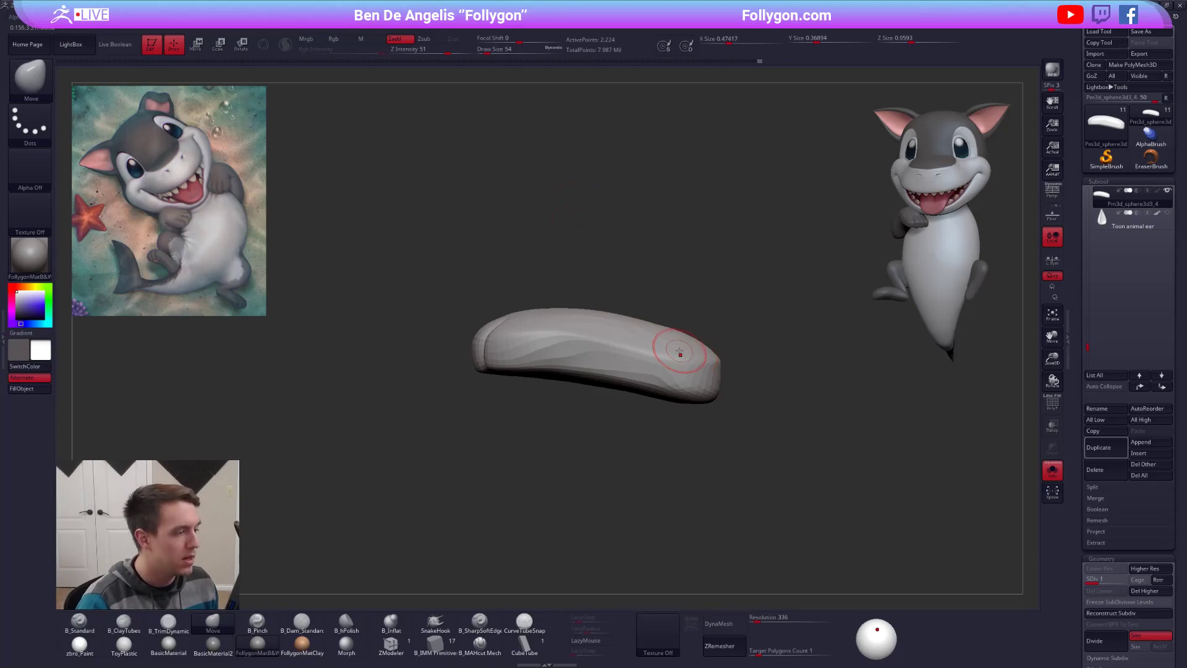
Step: Check the foot against the body with solo view off and adjust its upper contour with the Move brush at draw size 54
key("space")
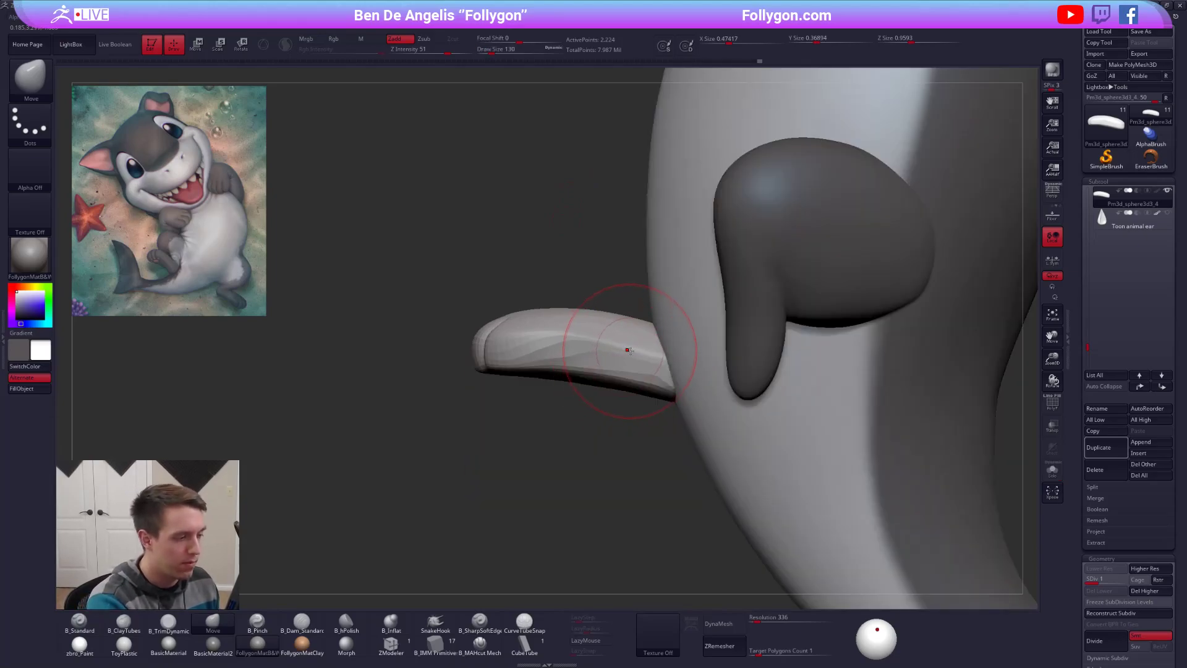
right_click_drag(618, 345, 622, 350)
key("space")
left_click_drag(621, 350, 616, 349)
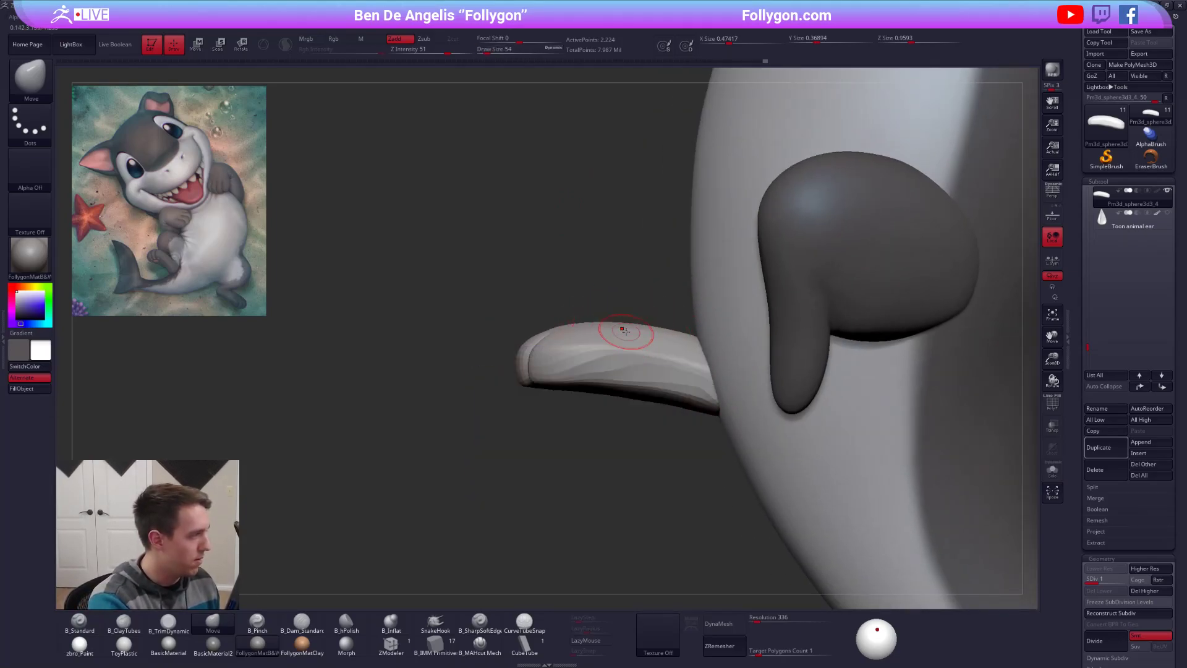
Step: Raise the foot to subdivision level 3 and soften the side of the heel with the Smooth brush
key("s")
key("d")
key("d")
mouse_move(637, 376)
right_mouse_down()
mouse_move(623, 391)
mouse_move(589, 363)
mouse_move(643, 373)
mouse_move(564, 378)
right_mouse_up()
key("space")
key("space")
key("3")
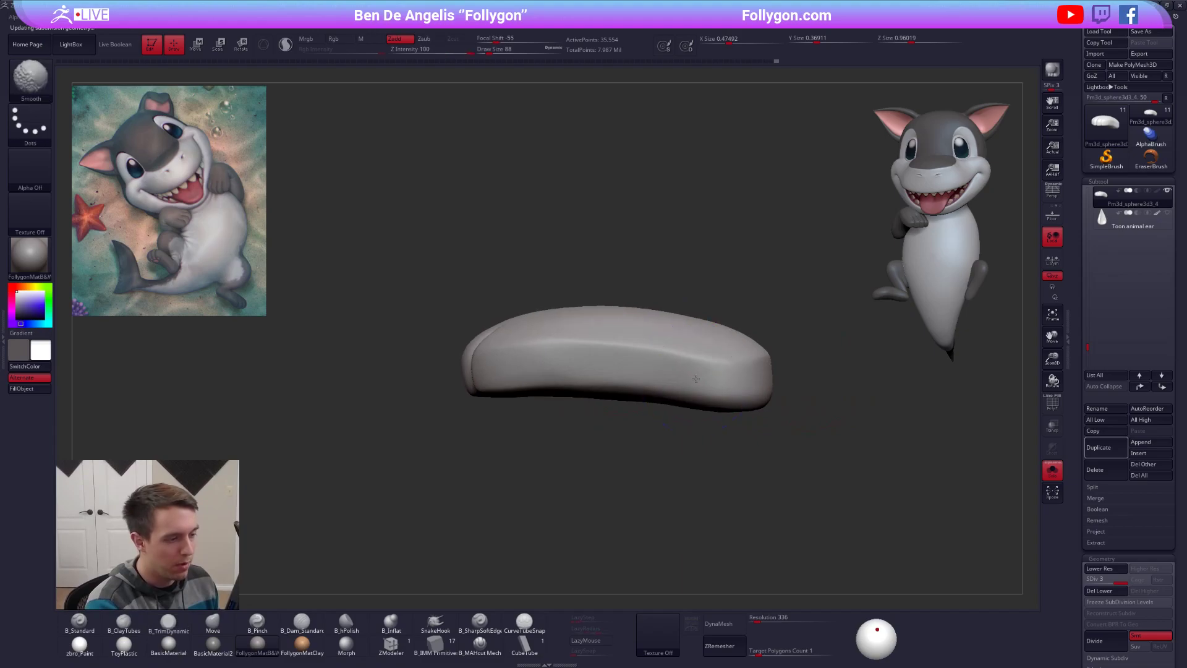
left_click_drag(703, 376, 715, 367)
Step: Lower the foot to subdivision level 2 and soften the back of the heel at draw size 74
key("4")
key("shift+d")
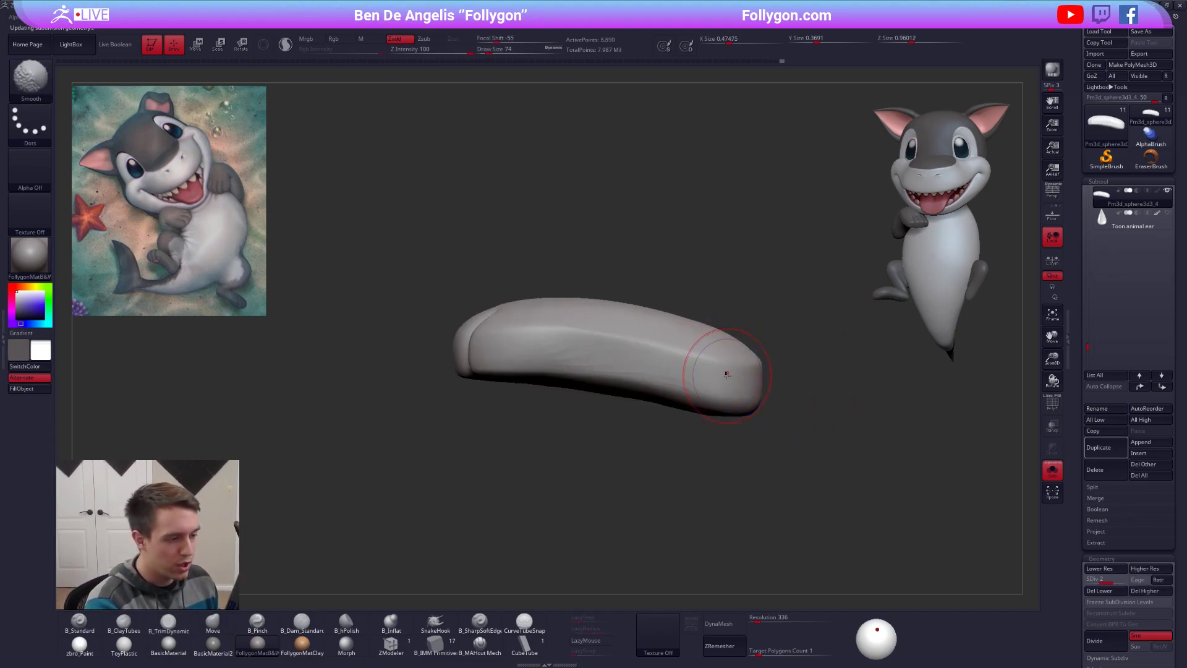
left_click_drag(742, 375, 757, 380)
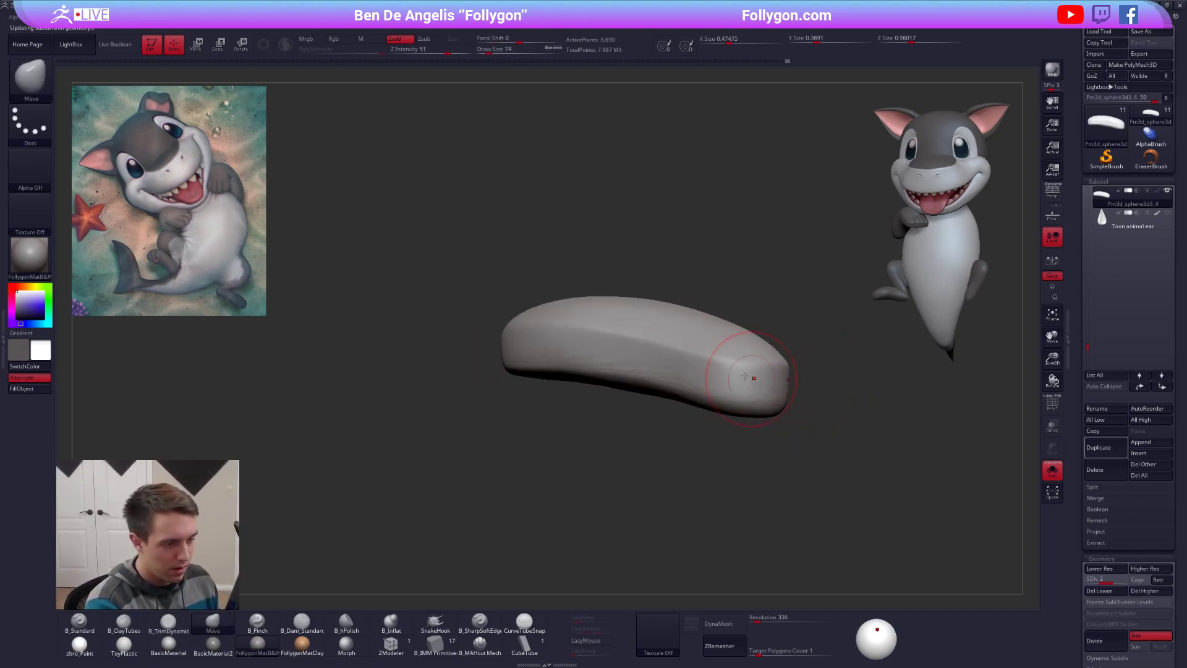
Step: Raise the foot to subdivision level 4 and ready the B_MAHcut Mech brush at draw size 43 for the creases between the toes
mouse_move(693, 357)
right_mouse_down()
mouse_move(637, 340)
mouse_move(549, 368)
mouse_move(623, 401)
mouse_move(793, 378)
right_mouse_up()
key("d")
key("space")
key("shift")
right_click_drag(720, 387, 588, 507)
left_click(480, 643)
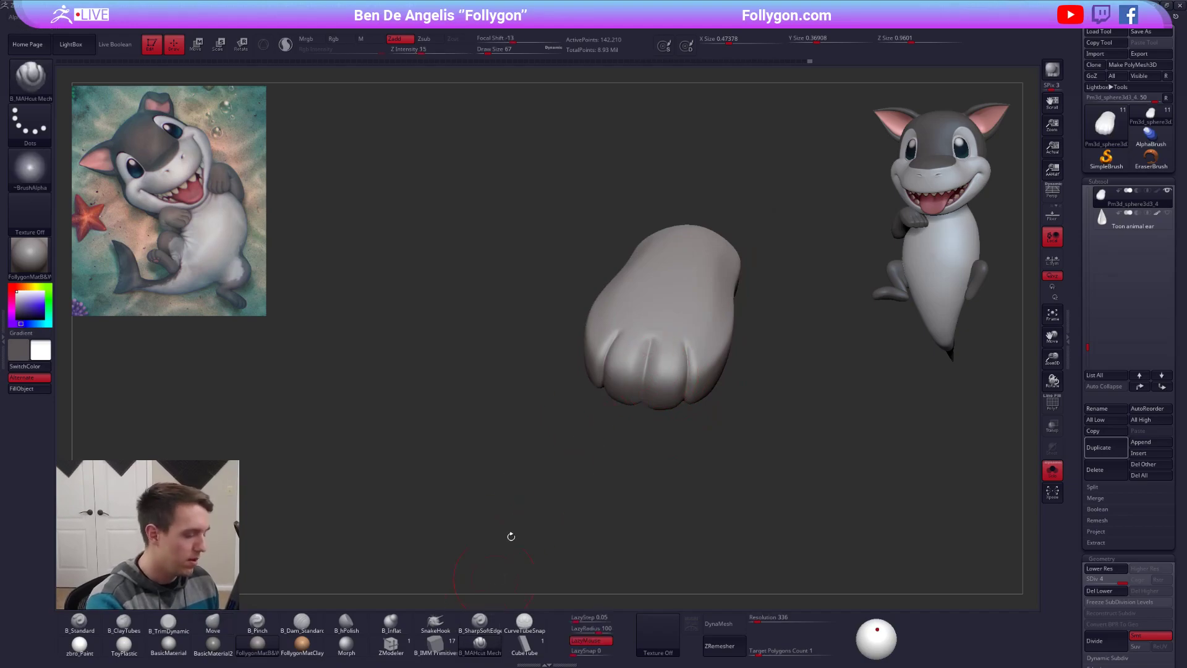
right_click_drag(501, 554, 619, 402, "ctrl")
key("space")
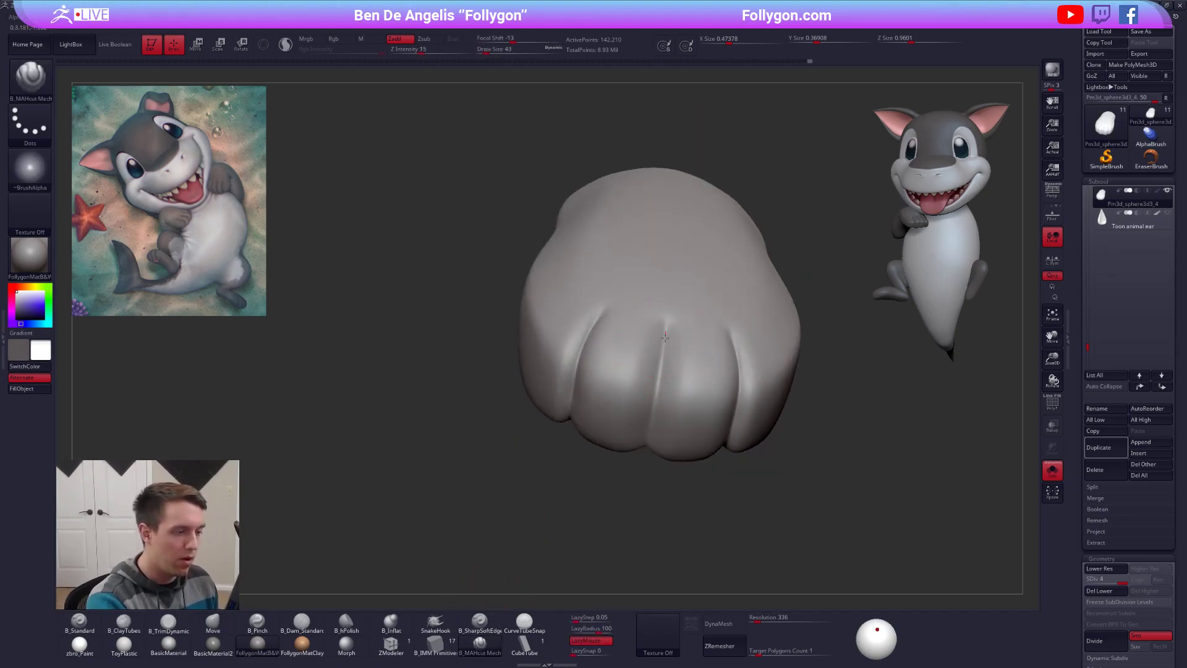
right_click_drag(646, 444, 658, 381)
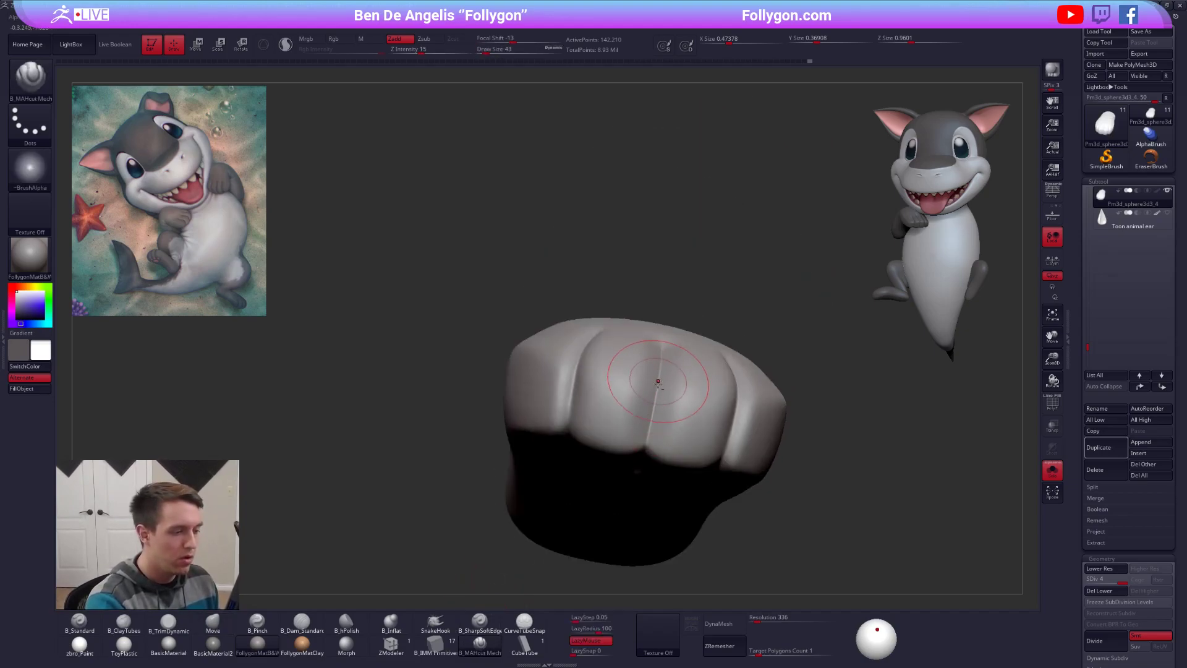
Step: Examine the toes, the top and the sole of the sculpted foot from several angles
right_click_drag(635, 487, 666, 337)
right_click_drag(631, 442, 655, 379)
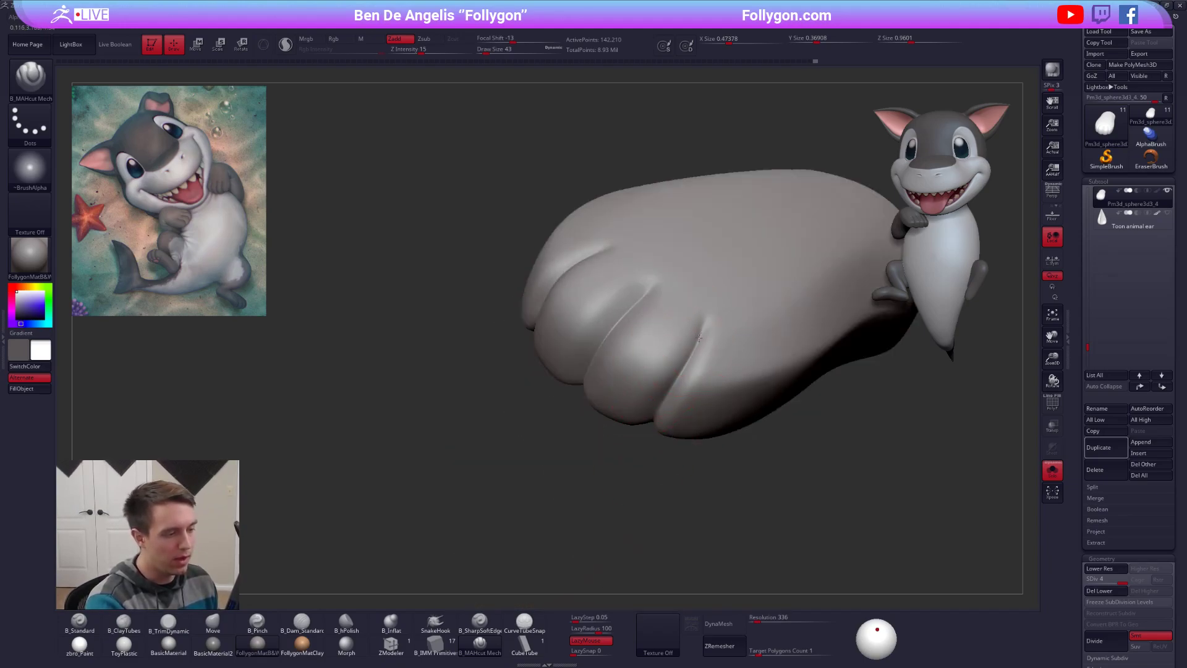
right_click_drag(631, 459, 677, 373)
right_click_drag(647, 431, 659, 351)
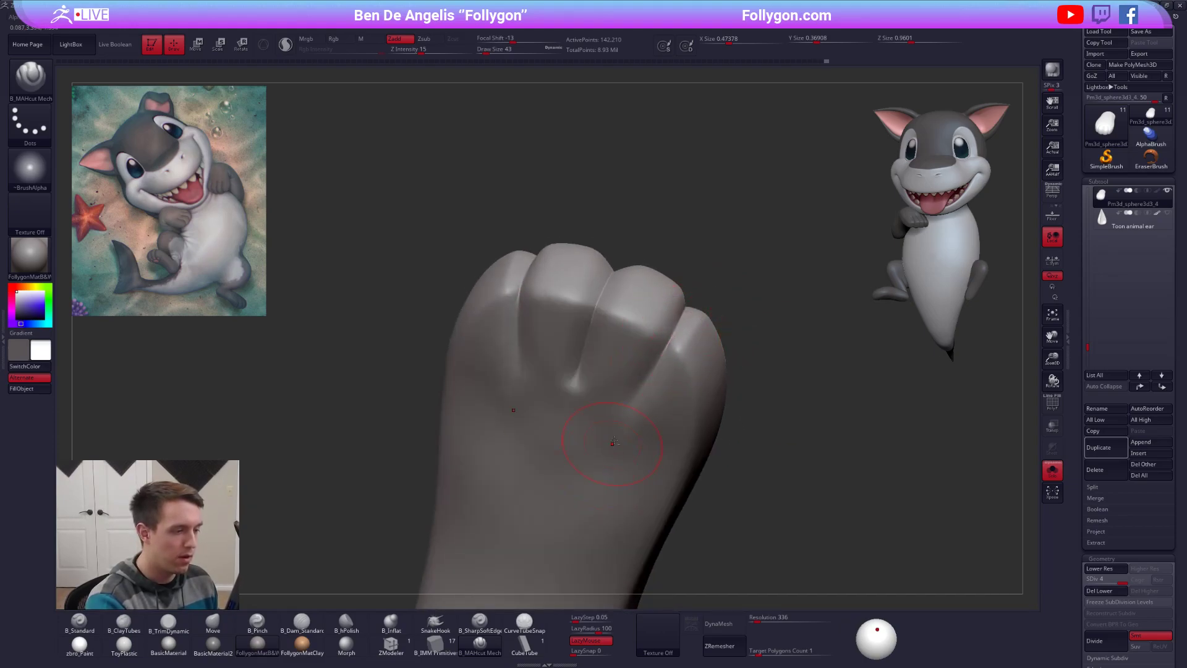
right_click_drag(611, 450, 662, 348)
key("shift")
mouse_move(638, 409)
right_mouse_down()
mouse_move(650, 398)
mouse_move(618, 416)
mouse_move(645, 448)
mouse_move(607, 415)
mouse_move(588, 496)
right_mouse_up()
Step: At the lowest subdivision level, mask everything except the foot's outer toes and rotate the unmasked toes symmetrically
mouse_move(538, 329)
left_mouse_down("ctrl")
mouse_move(627, 329)
mouse_move(548, 286)
left_mouse_up("ctrl")
key("shift+d")
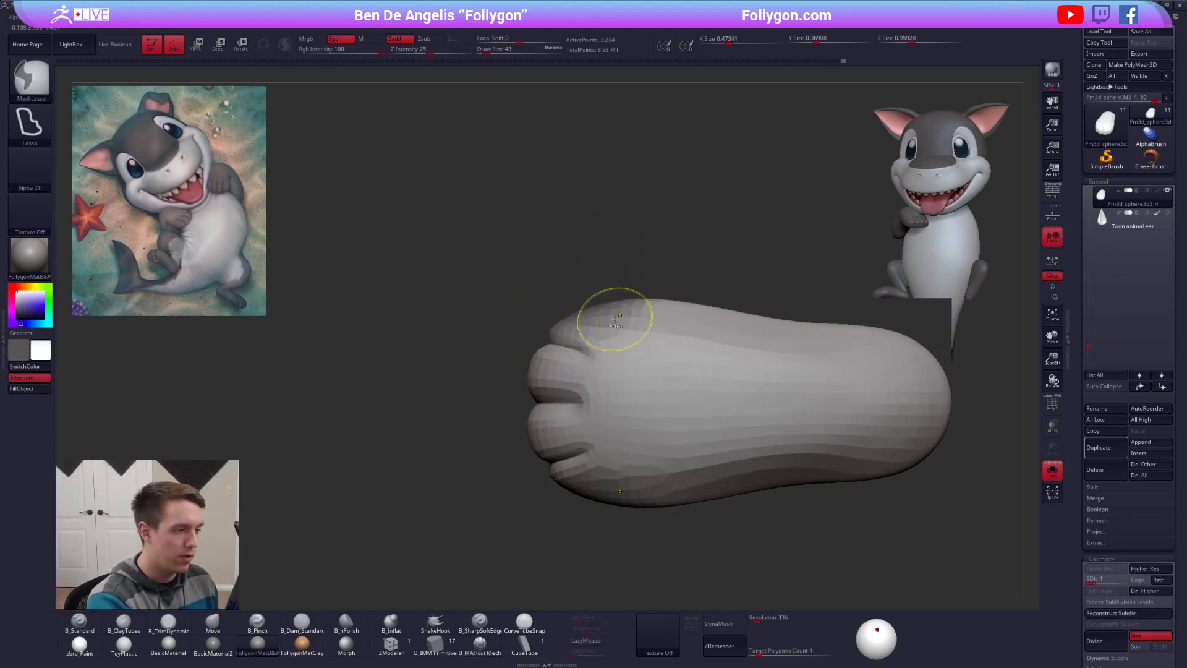
key("ctrl+i")
key("r")
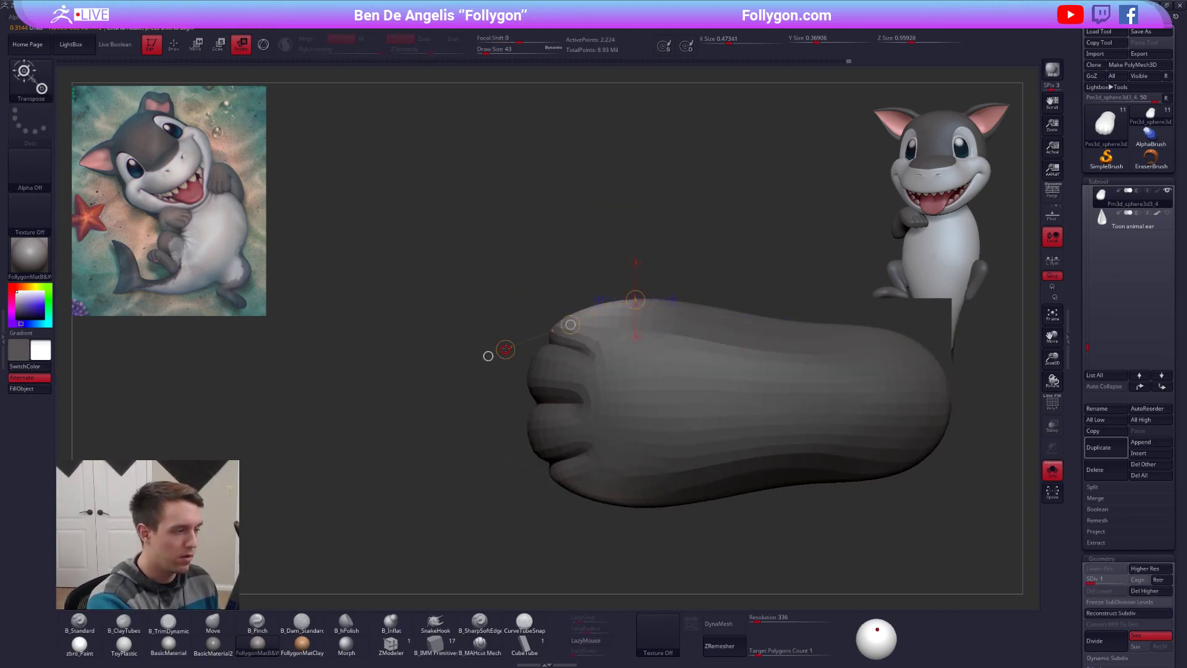
left_click_drag(488, 356, 488, 450)
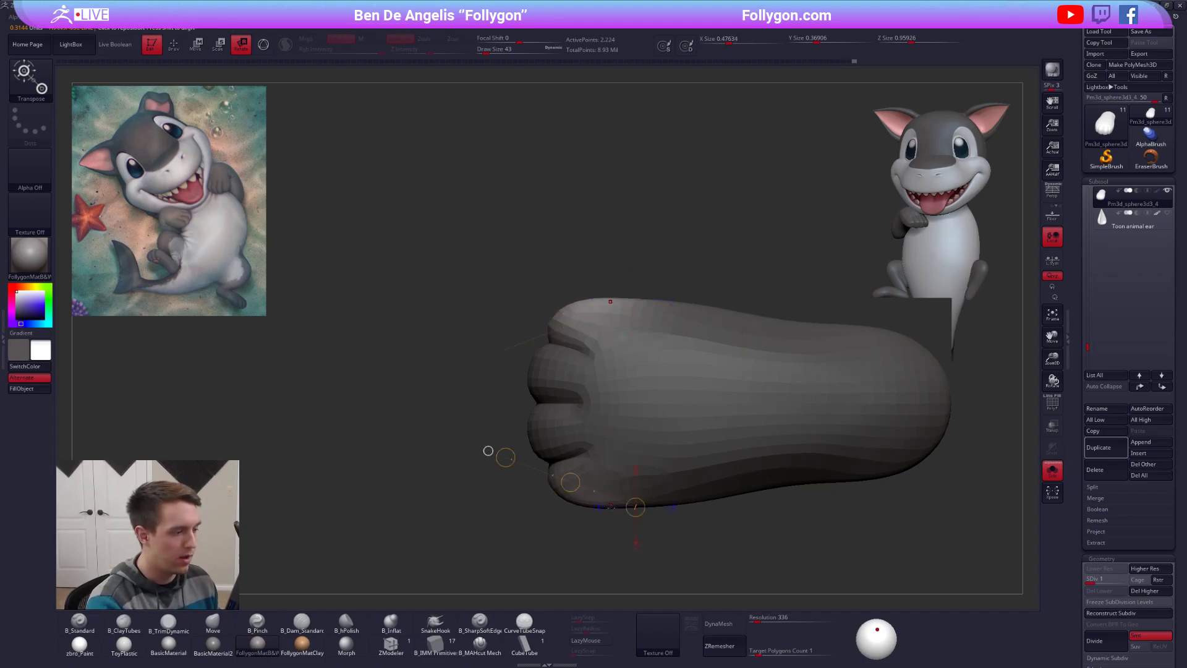
key("ctrl+z")
Step: Adjust the foot's shape with the Move brush and step back up through the subdivision levels
key("q")
mouse_move(559, 556)
left_mouse_down()
mouse_move(589, 449)
mouse_move(658, 489)
mouse_move(647, 419)
mouse_move(683, 436)
mouse_move(686, 482)
left_mouse_up()
key("space")
mouse_move(631, 409)
left_mouse_down()
mouse_move(652, 403)
mouse_move(639, 442)
mouse_move(620, 437)
left_mouse_up()
key("d")
key("d")
key("d")
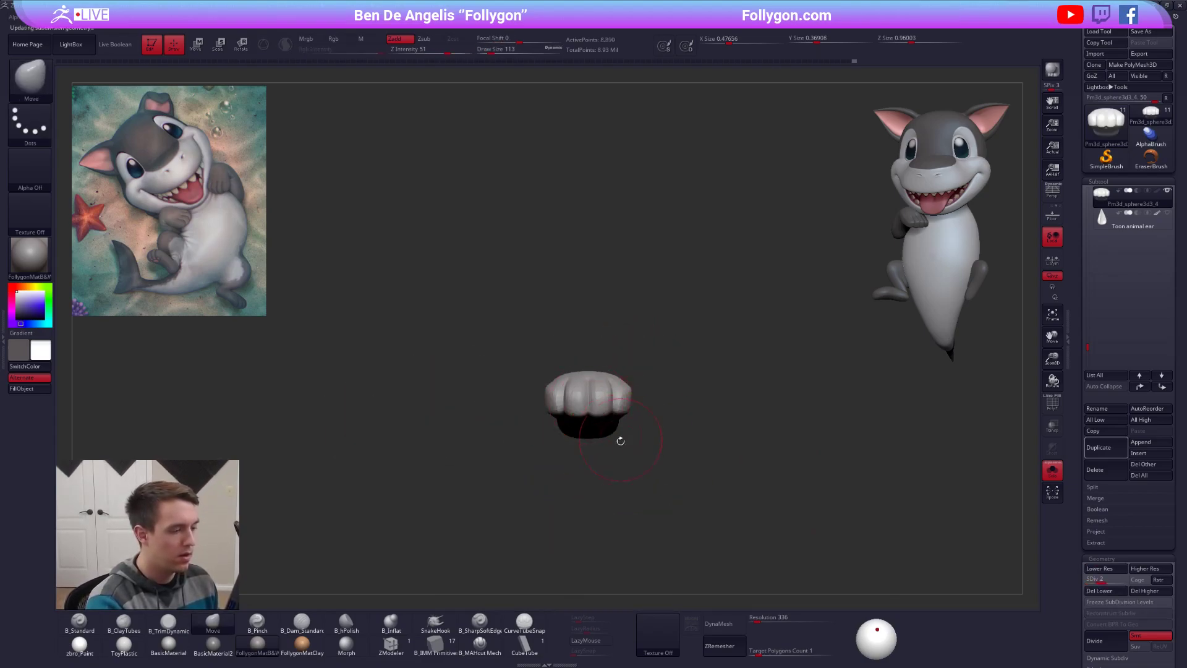
Step: Isolate the foot and flatten its sole with the TrimDynamic brush at subdivision level 4
key("alt+s")
left_click_drag(634, 489, 574, 439)
key("alt+s")
right_click(631, 406)
right_click_drag(641, 375, 588, 427)
key("3")
left_click_drag(703, 358, 767, 328)
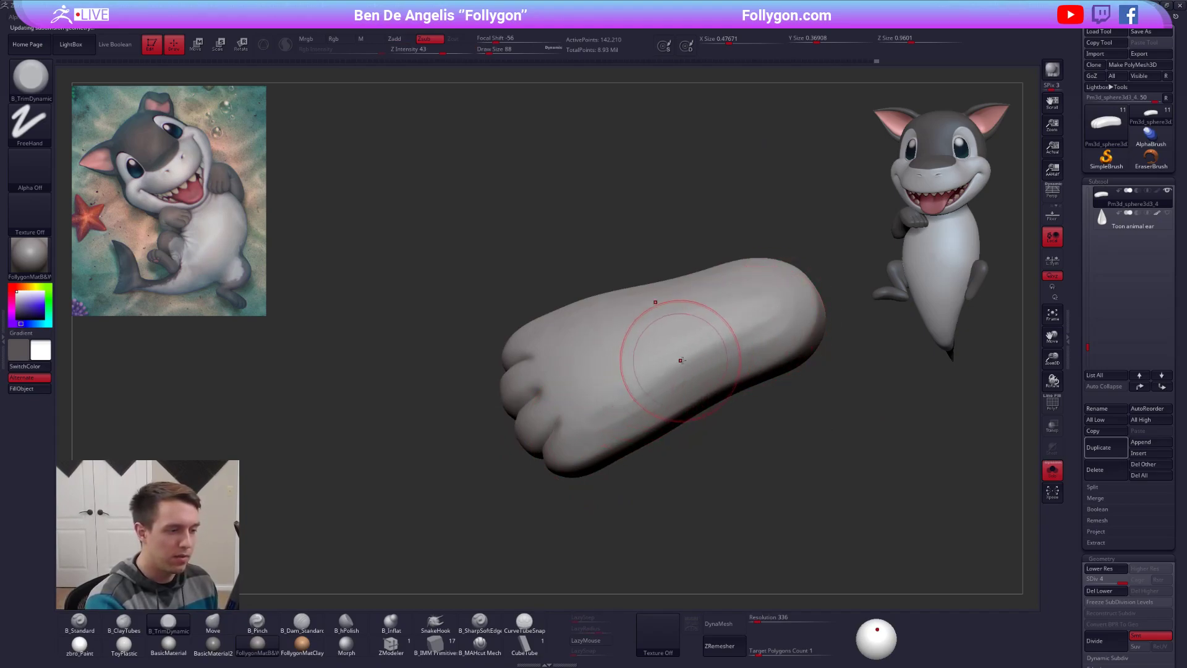
Step: Even out the trimmed sole at lower subdivision levels, returning to level 4
key("shift+d")
key("shift+d")
key("d")
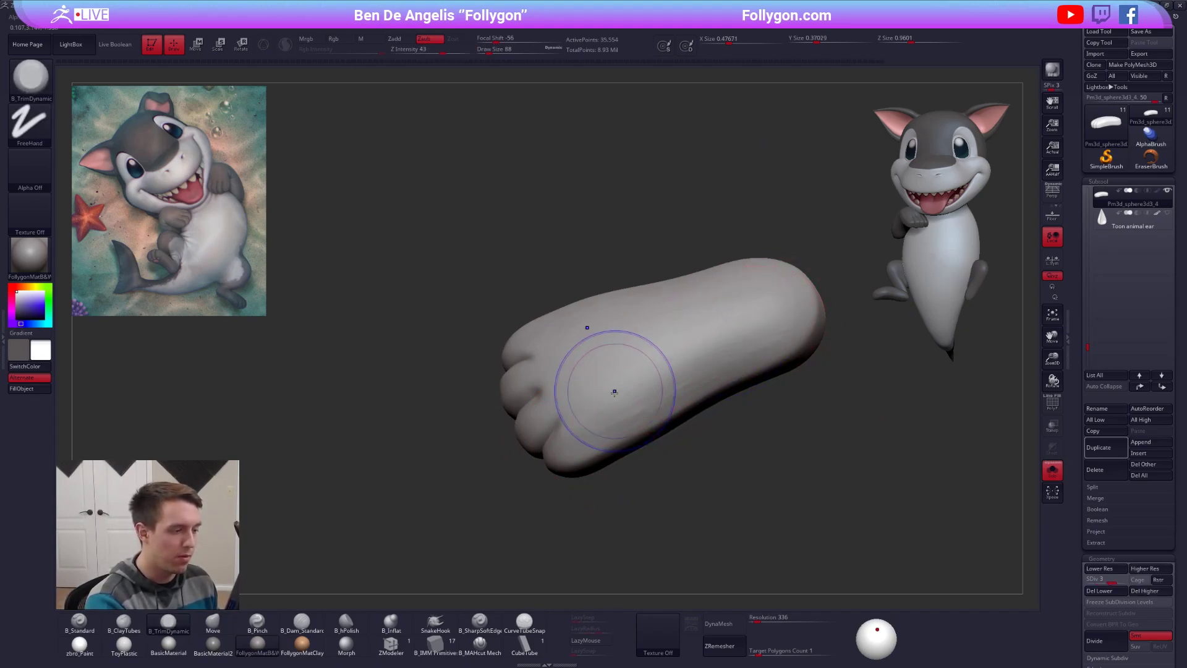
key("d")
mouse_move(692, 372)
left_mouse_down("shift")
mouse_move(636, 390)
mouse_move(680, 373)
left_mouse_up("shift")
mouse_move(742, 399)
left_mouse_down("shift")
mouse_move(768, 355)
mouse_move(742, 401)
left_mouse_up("shift")
Step: Bring back the full character, then move the foot to the end of its right leg and rotate it into place
key("alt+s")
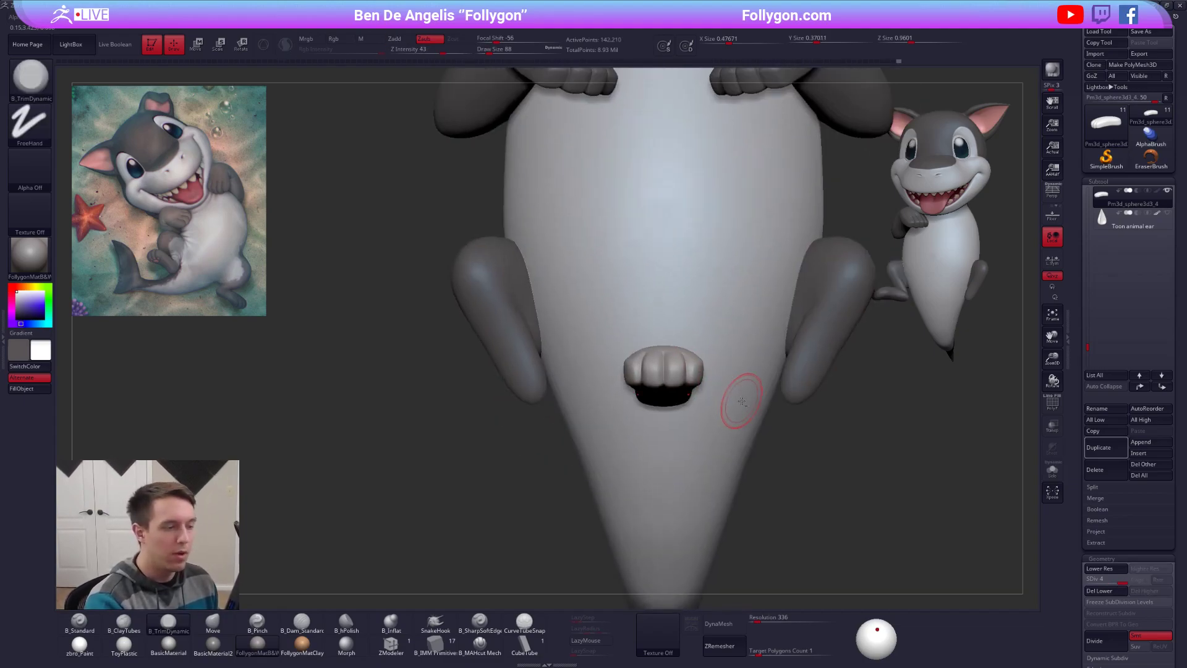
key("w")
left_click_drag(666, 408, 572, 444)
right_click_drag(572, 444, 575, 441)
key("r")
left_click_drag(576, 448, 688, 426)
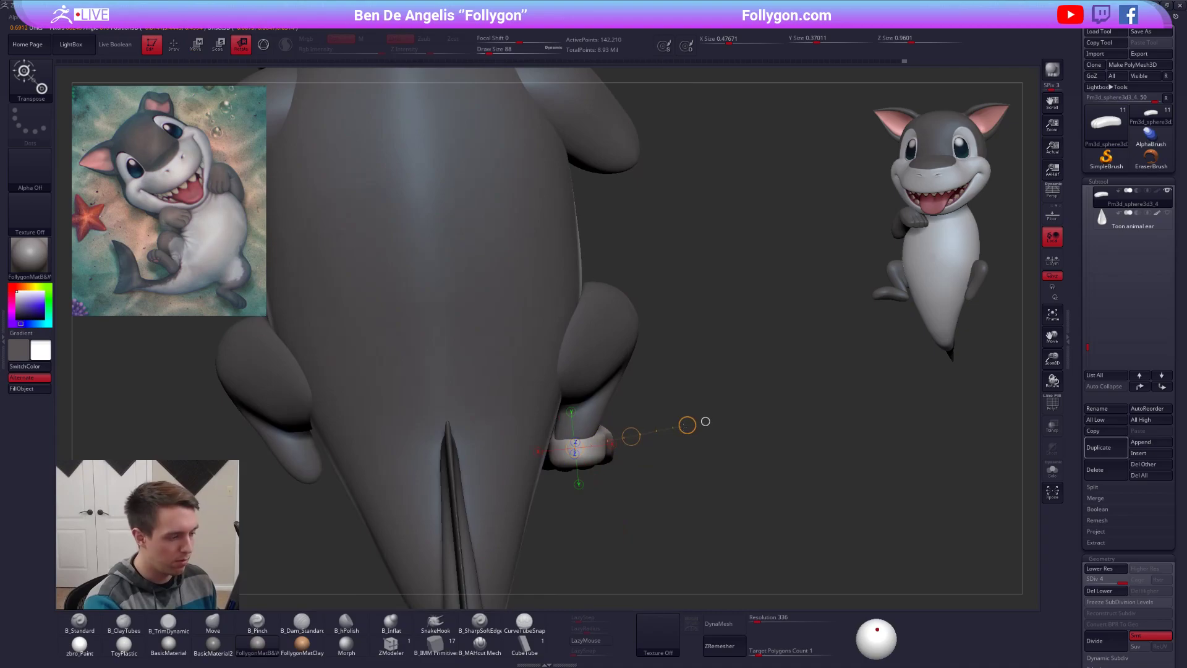
key("w")
key("q")
Step: Nudge the foot against the lower leg with the Move brush so it meets the ankle
key("b")
key("m")
key("v")
left_click_drag(631, 437, 563, 432)
right_click_drag(562, 433, 668, 420)
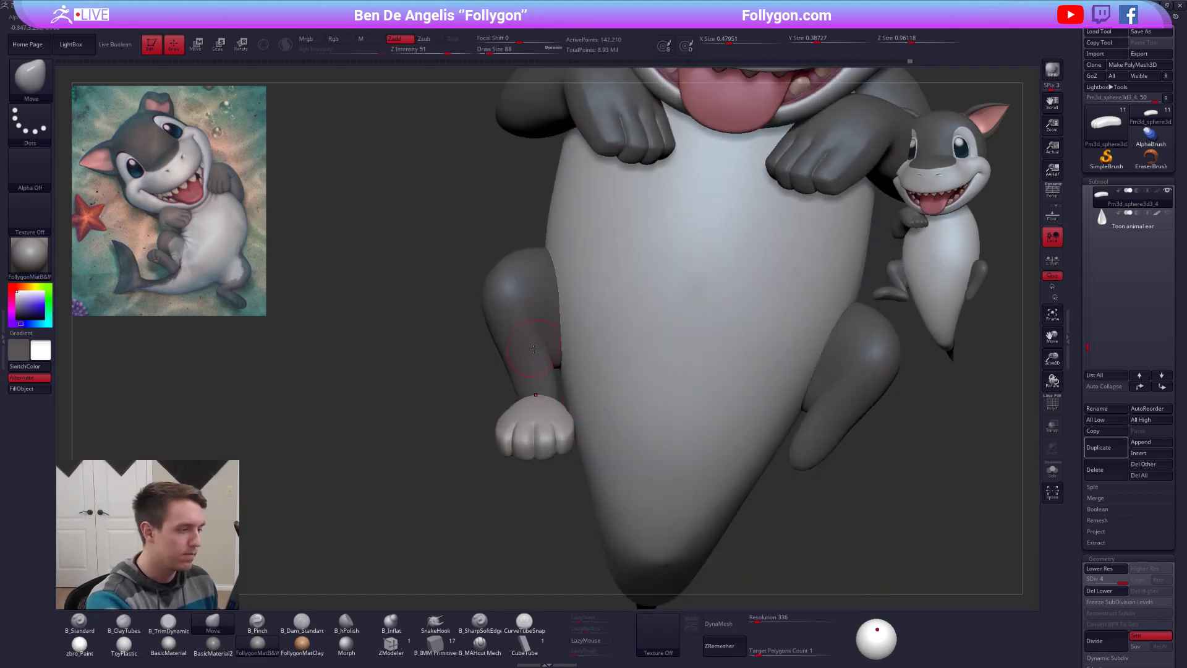
Step: Hide every subtool except the legs and the foot, and make the legs the active subtool
left_click(536, 370, "alt")
mouse_move(555, 323)
right_mouse_down("ctrl")
mouse_move(536, 314)
mouse_move(596, 320)
mouse_move(535, 334)
mouse_move(563, 386)
right_mouse_up("ctrl")
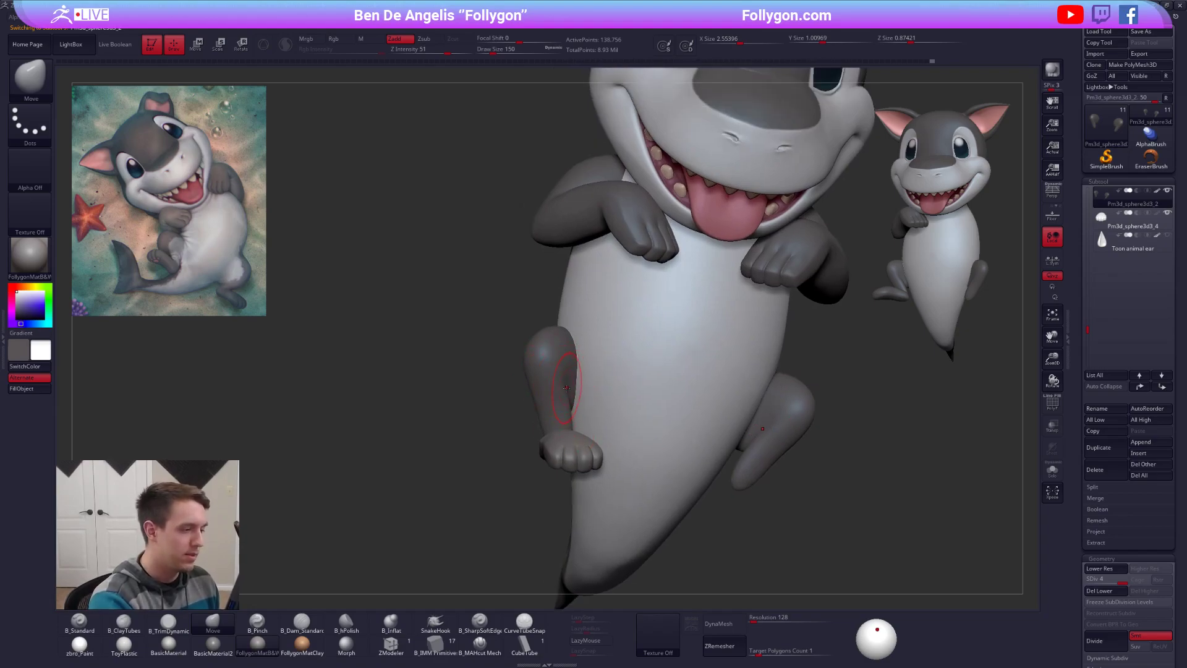
left_click(573, 458, "alt")
mouse_move(574, 459)
right_mouse_down()
mouse_move(587, 454)
mouse_move(557, 433)
mouse_move(579, 448)
right_mouse_up()
left_click_drag(1086, 336, 1087, 285)
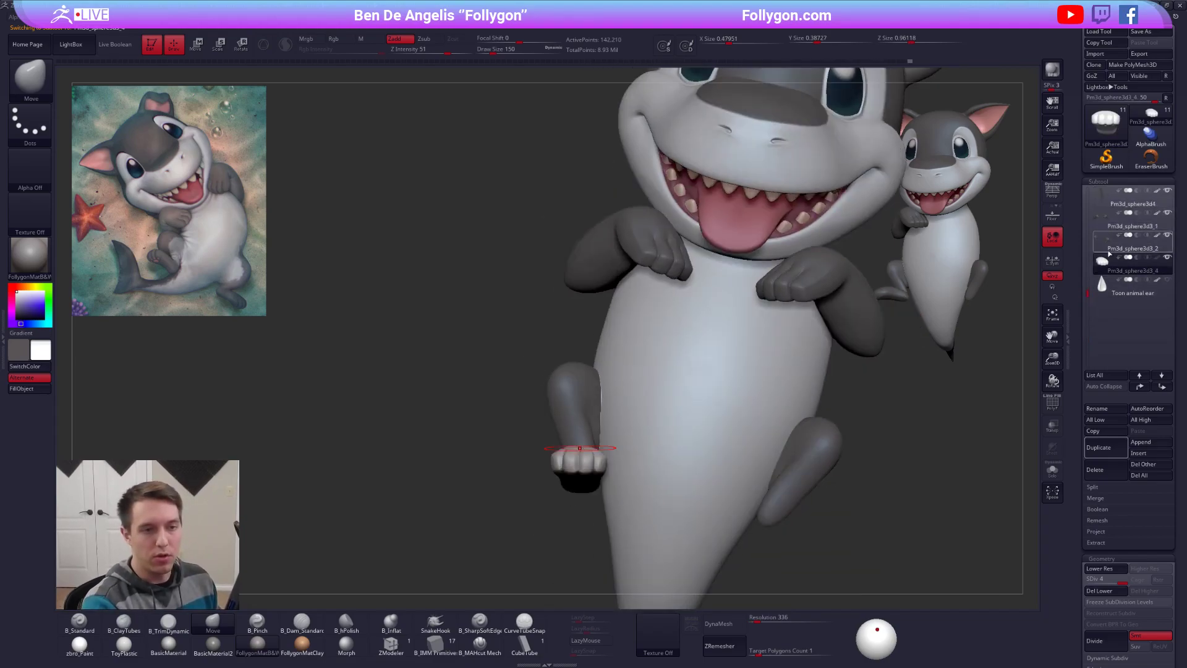
left_click(1167, 257)
left_click(1107, 247)
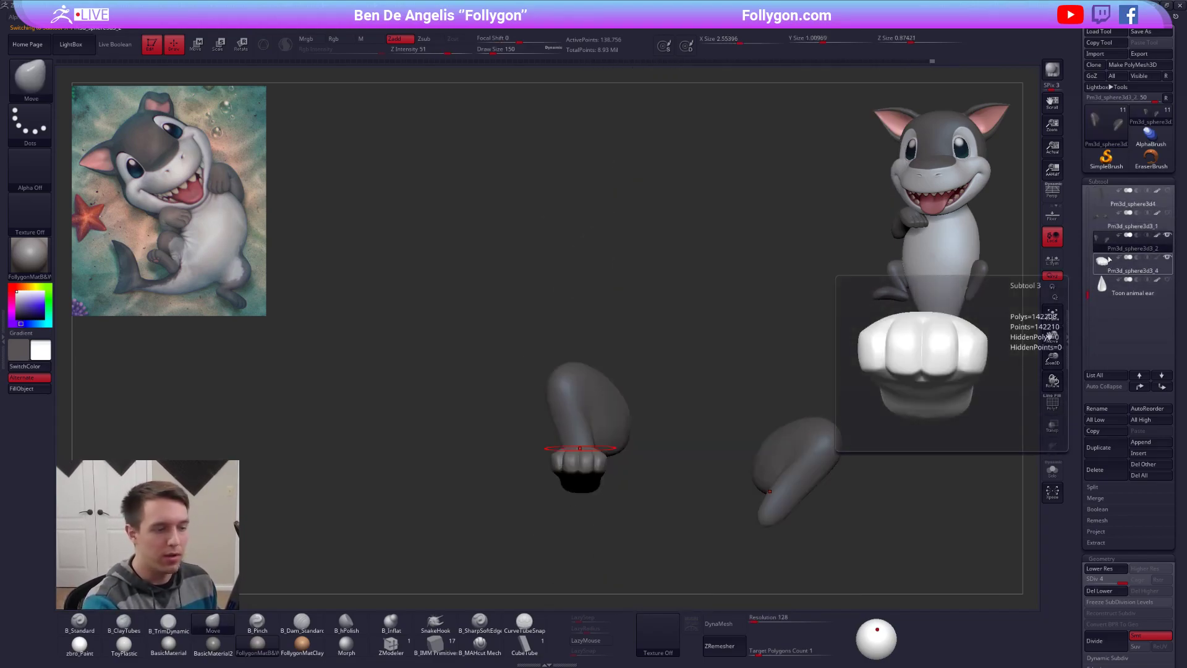
Step: Delete the leg without a foot, removing the legs' lower subdivision levels first
right_click_drag(789, 440, 719, 347, "alt")
mouse_move(719, 347)
left_mouse_down("ctrl+alt+shift")
mouse_move(637, 300)
mouse_move(872, 306)
mouse_move(866, 321)
left_mouse_up("ctrl+alt+shift")
left_click(1090, 593)
key("space")
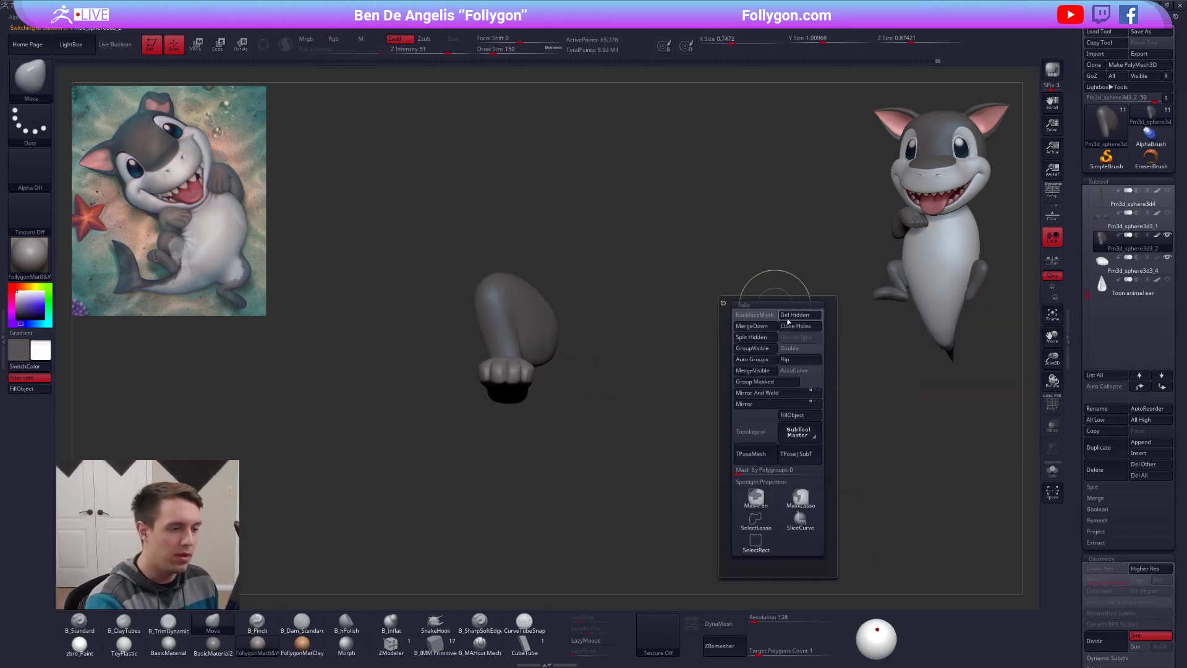
Step: Select the foot and rotate it about the heel to line it up with the leg
left_click(1110, 270)
left_click_drag(524, 416, 588, 371)
key("r")
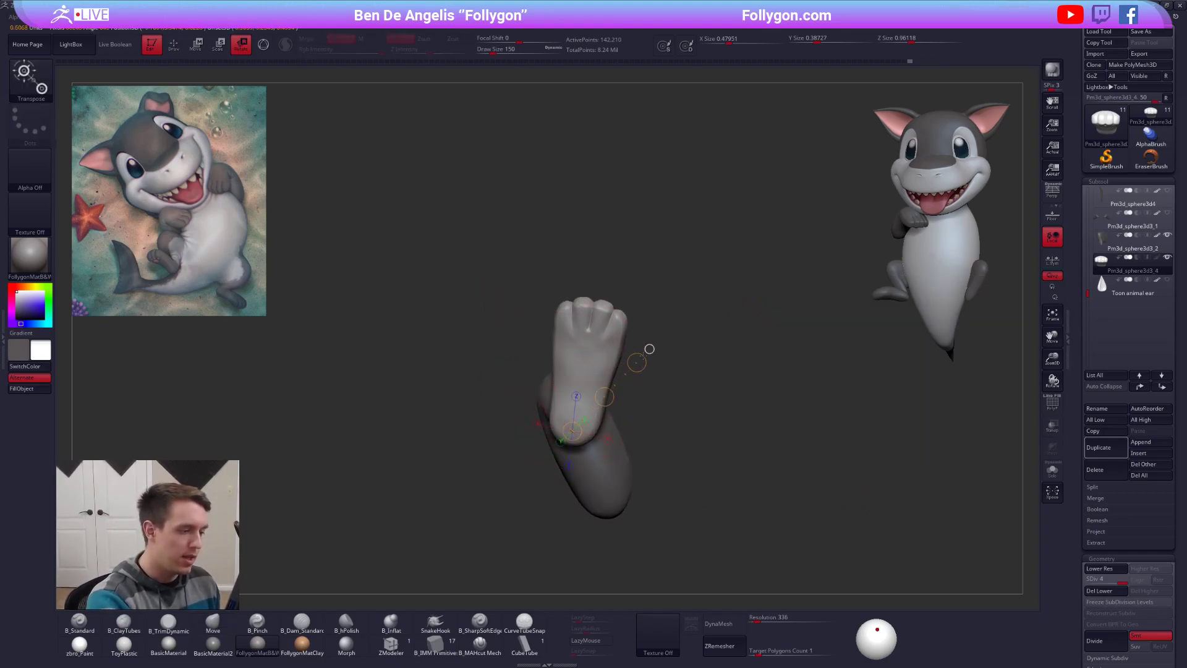
mouse_move(689, 301)
left_mouse_down()
mouse_move(607, 369)
mouse_move(647, 369)
mouse_move(643, 453)
mouse_move(633, 363)
mouse_move(619, 384)
mouse_move(623, 406)
left_mouse_up()
key("w")
key("q")
key("w")
key("q")
Step: Drop the foot to subdivision level 2, then flatten and smooth its sole with TrimDynamic
key("shift+d")
key("shift+d")
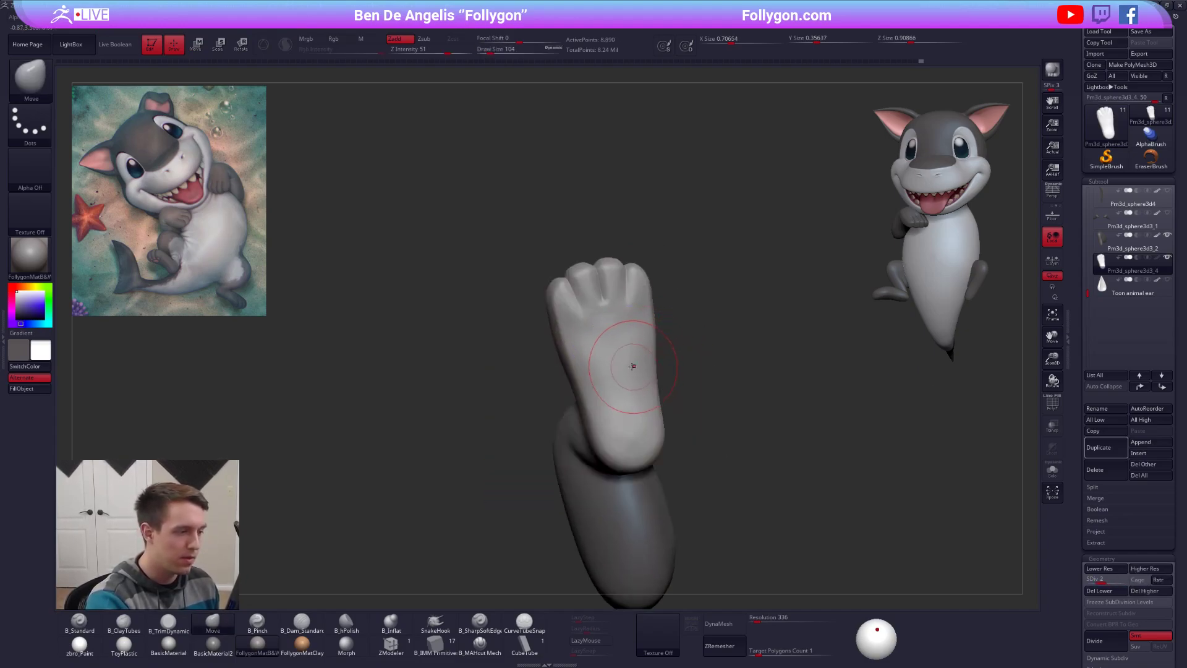
mouse_move(612, 390)
right_mouse_down()
mouse_move(647, 382)
mouse_move(614, 397)
right_mouse_up()
key("3")
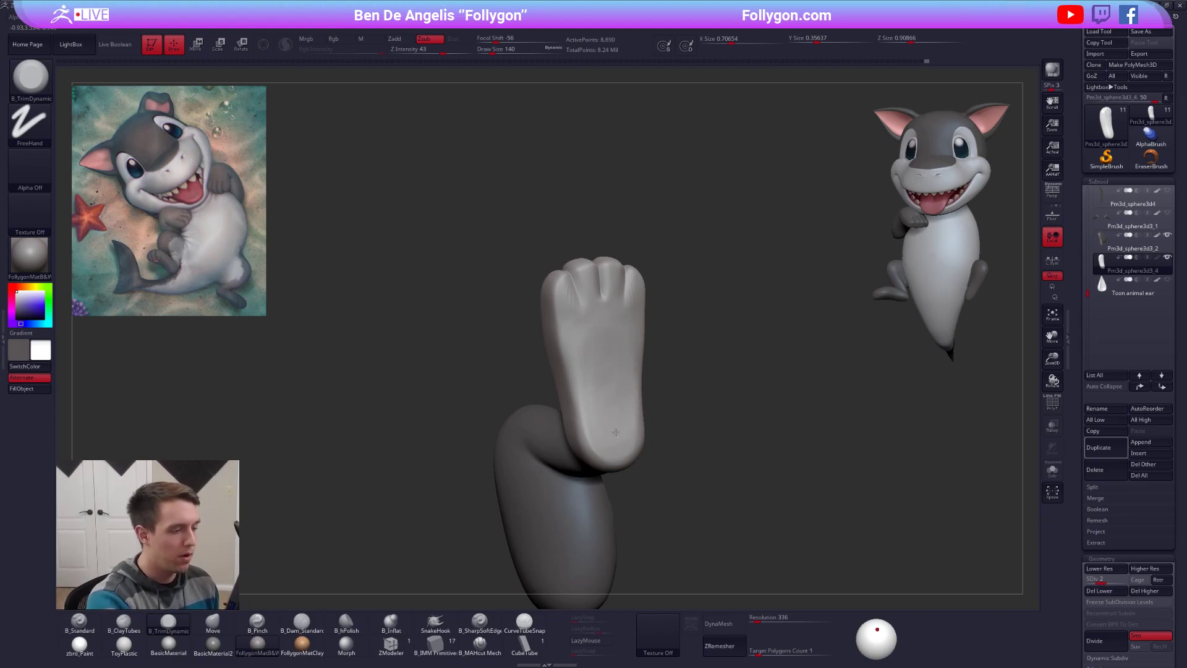
left_click_drag(605, 352, 605, 370)
left_click_drag(605, 369, 609, 403, "shift")
Step: Show all the character's subtools again and turn on perspective view
mouse_move(610, 411)
right_mouse_down()
mouse_move(643, 411)
mouse_move(640, 387)
right_mouse_up()
right_click(640, 386)
left_click_drag(641, 385, 637, 395)
mouse_move(637, 395)
right_mouse_down()
mouse_move(639, 409)
mouse_move(710, 416)
mouse_move(671, 364)
mouse_move(618, 346)
mouse_move(644, 360)
mouse_move(692, 463)
mouse_move(735, 380)
right_mouse_up()
left_click(1168, 257, "shift")
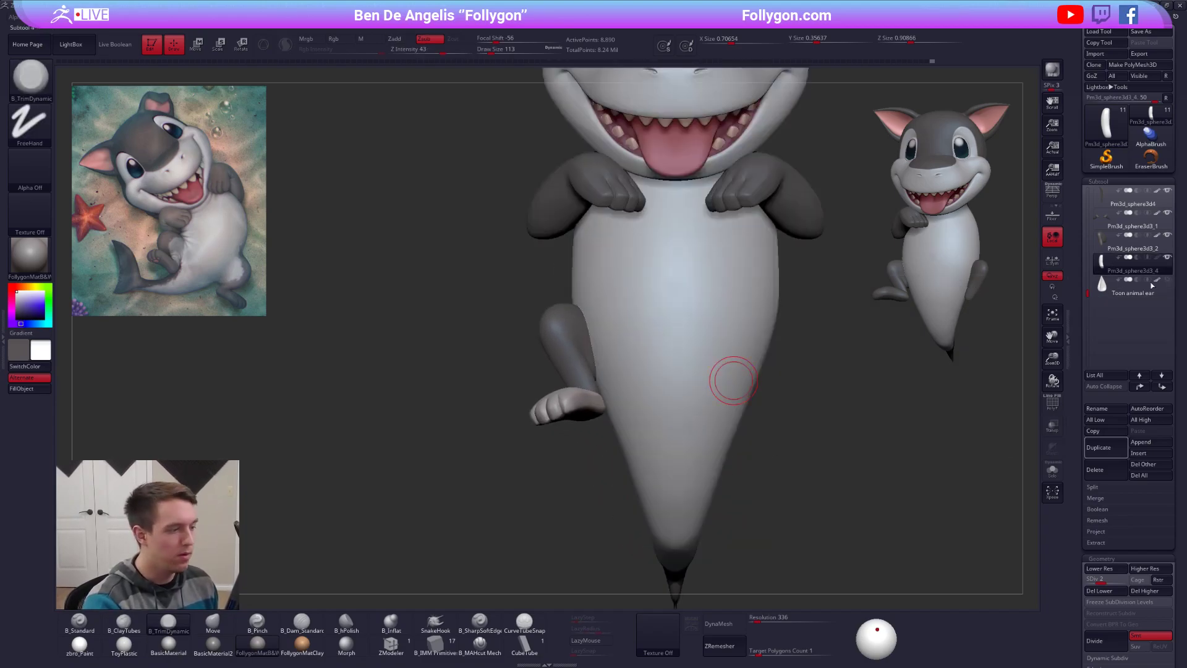
right_click_drag(897, 588, 619, 465, "ctrl")
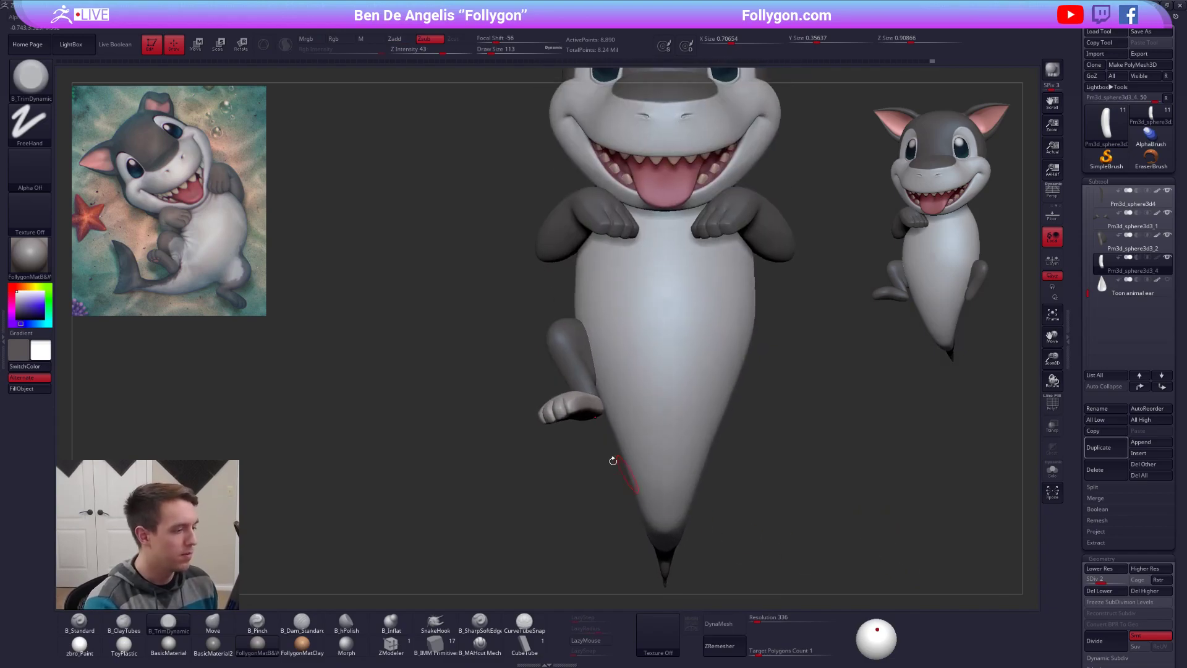
left_click(1051, 193)
Step: Scale the foot from its heel to fit the proportions of the leg and body
right_click_drag(848, 470, 705, 442)
key("e")
right_click_drag(600, 426, 609, 340)
key("alt+s")
left_click_drag(606, 426, 622, 359)
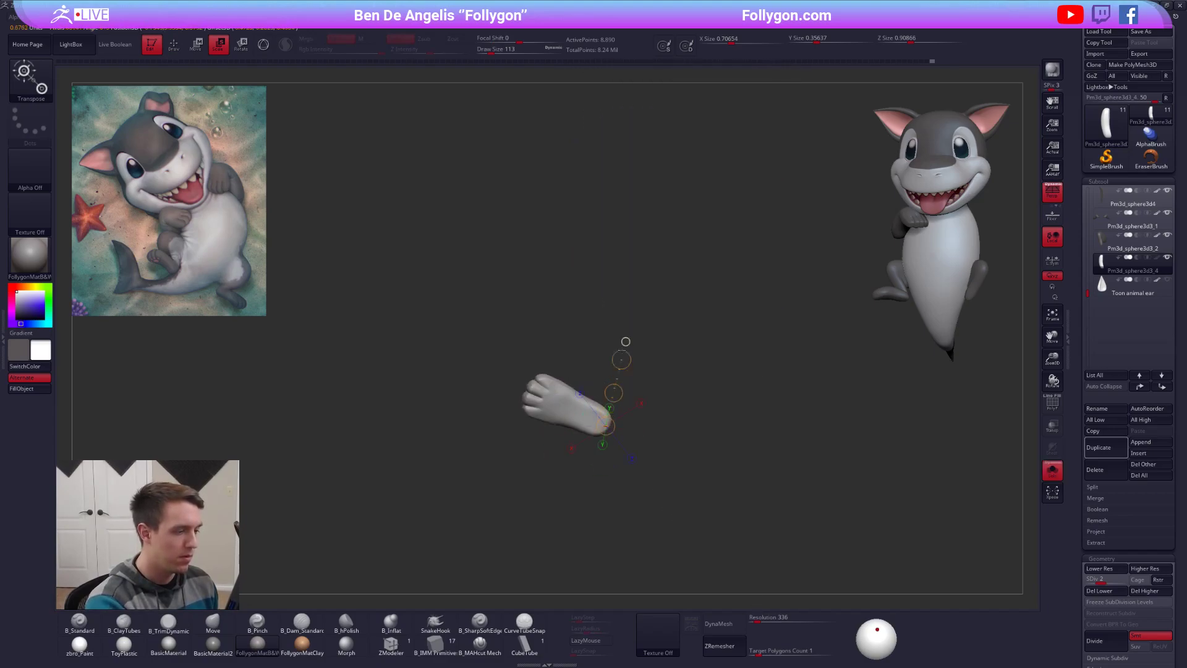
right_click_drag(608, 285, 631, 354)
key("alt+s")
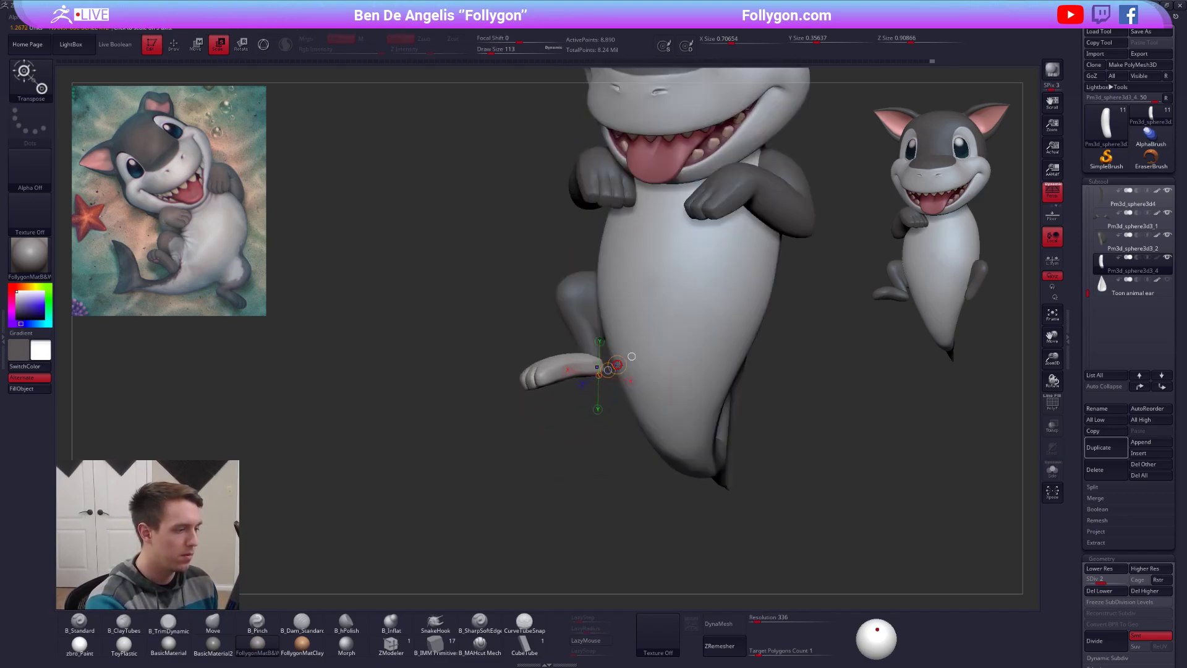
right_click_drag(631, 356, 655, 345)
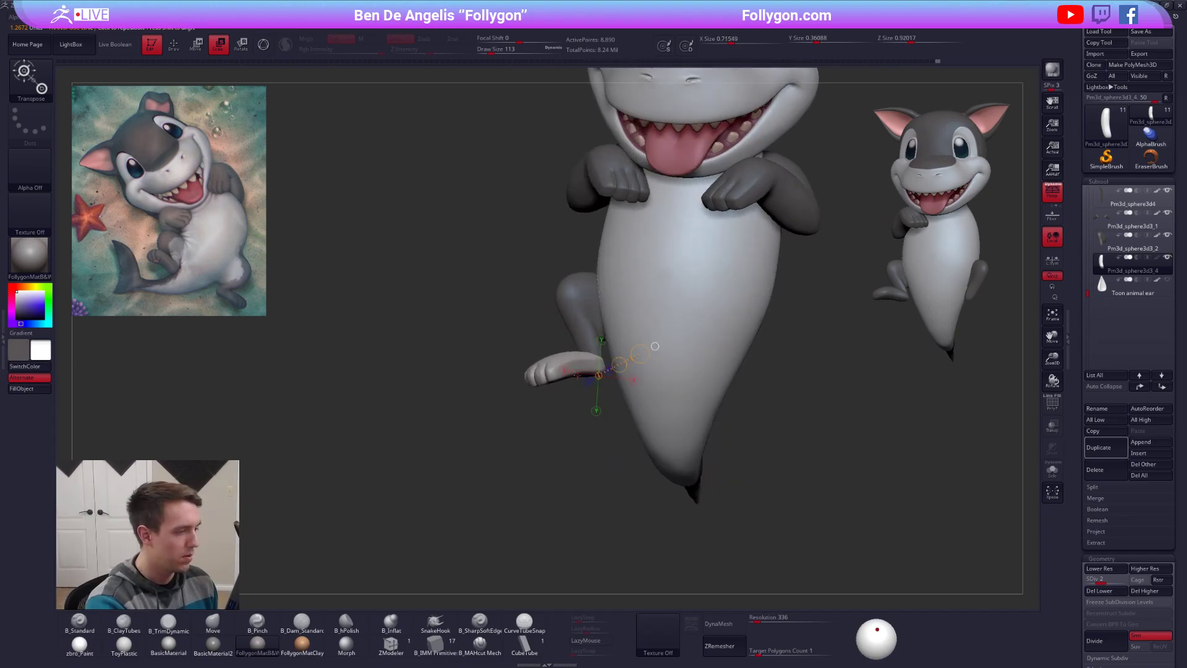
left_click_drag(640, 354, 639, 353)
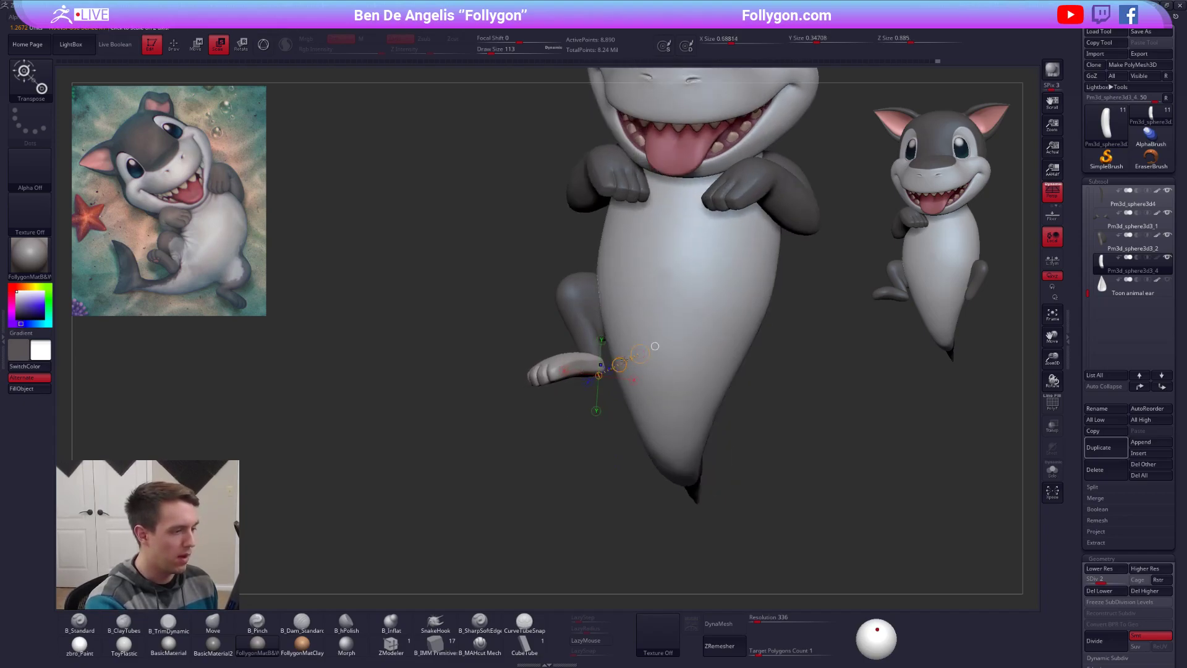
right_click_drag(560, 413, 593, 308)
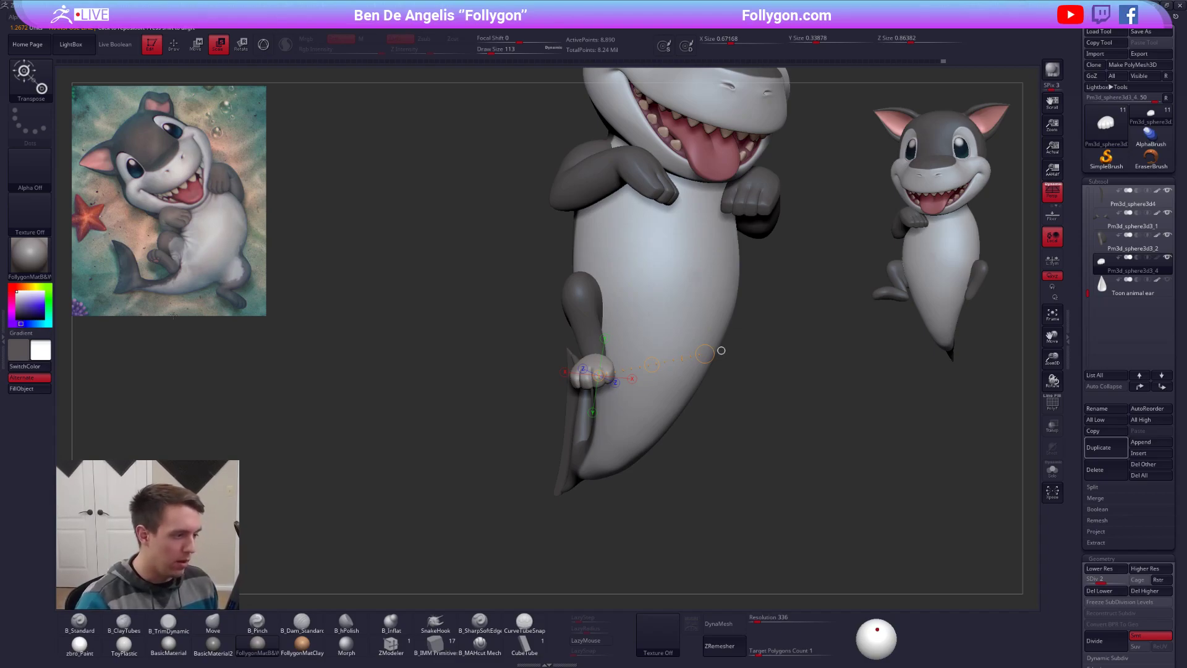
left_click_drag(721, 350, 662, 296)
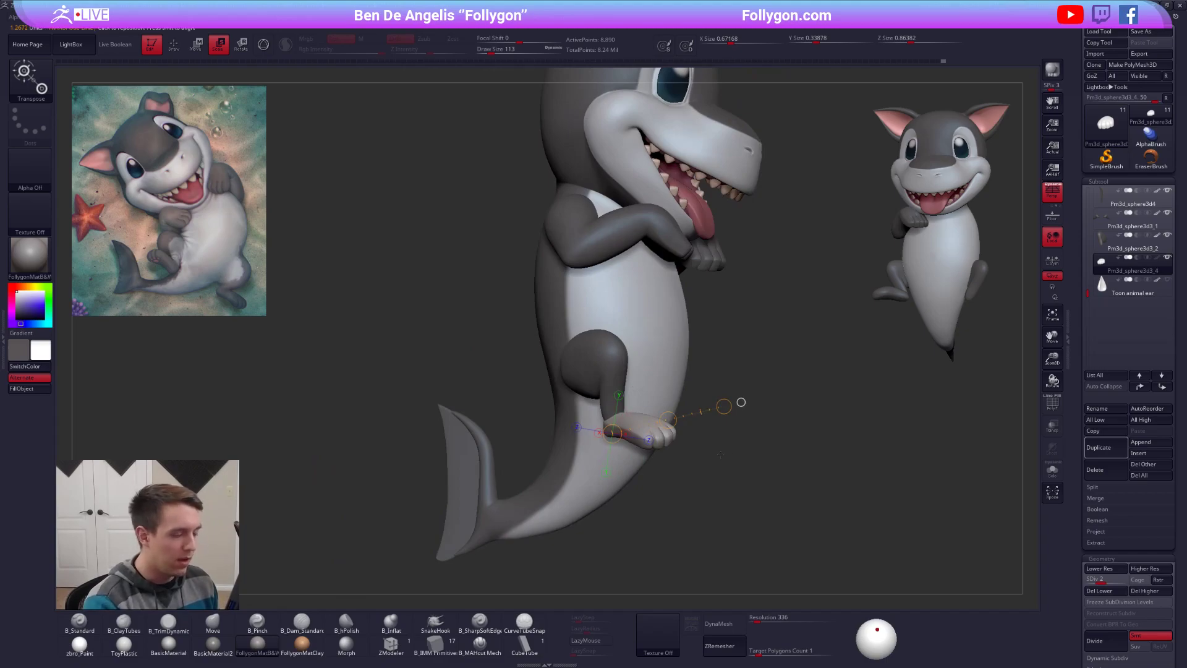
Step: Isolate the foot and bend its profile into a softer arch with the Move brush
key("q")
mouse_move(724, 454)
left_mouse_down()
mouse_move(699, 409)
mouse_move(767, 371)
left_mouse_up()
key("alt+s")
left_click_drag(711, 426, 647, 455, "alt")
key("space")
left_click_drag(687, 392, 684, 392)
mouse_move(711, 403)
left_mouse_down("alt")
mouse_move(649, 456)
mouse_move(626, 433)
left_mouse_up("alt")
Step: Raise the foot to subdivision level 4 and sharpen the edge around the sole with the Pinch brush
key("d")
key("d")
key("5")
key("space")
left_click_drag(720, 479, 702, 473)
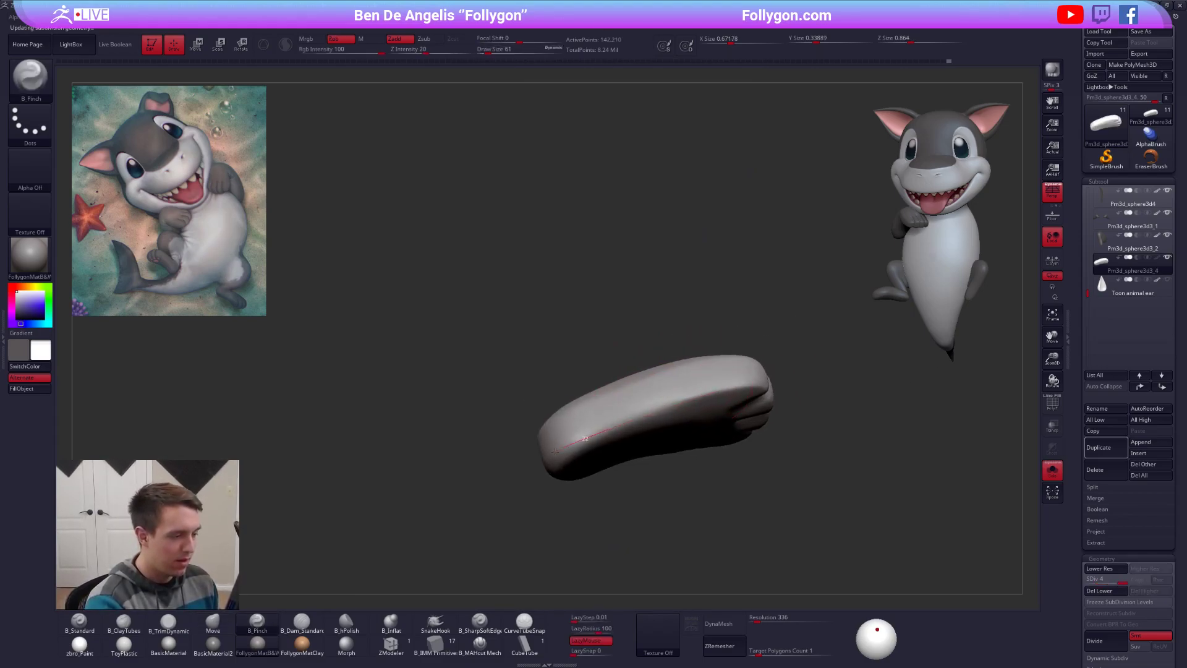
mouse_move(625, 494)
left_mouse_down()
mouse_move(612, 433)
mouse_move(628, 463)
left_mouse_up()
Step: Flatten the heel and middle of the sole with TrimDynamic, and switch to the Pinch brush for the rim
key("space")
key("3")
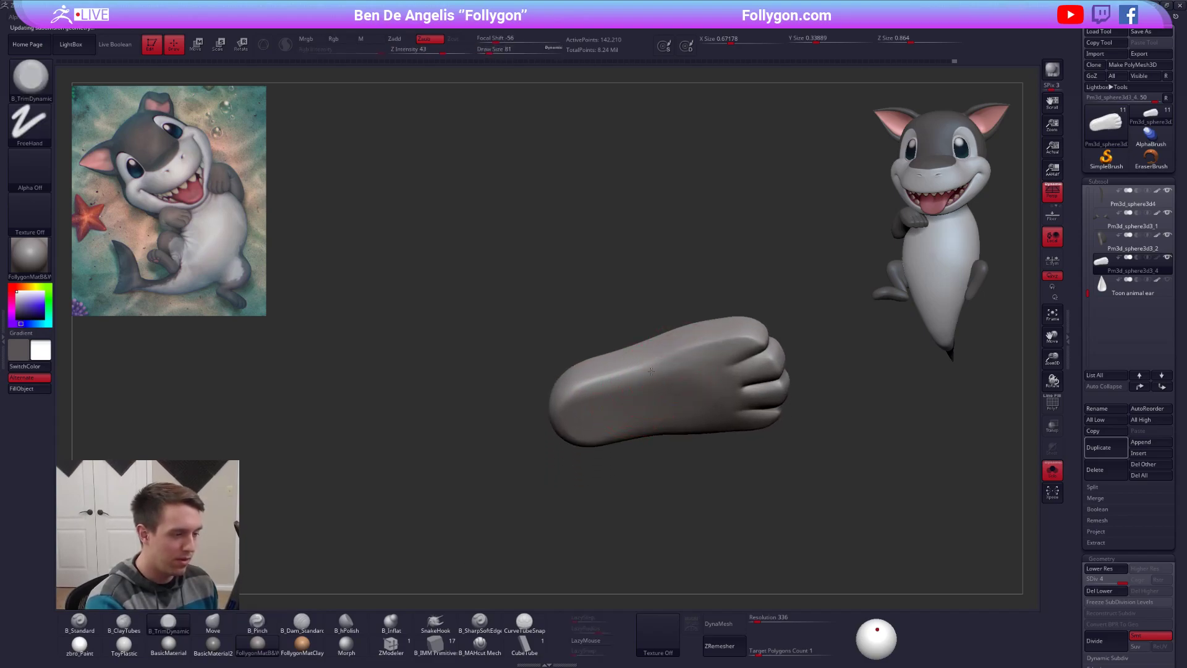
left_click_drag(639, 384, 616, 386)
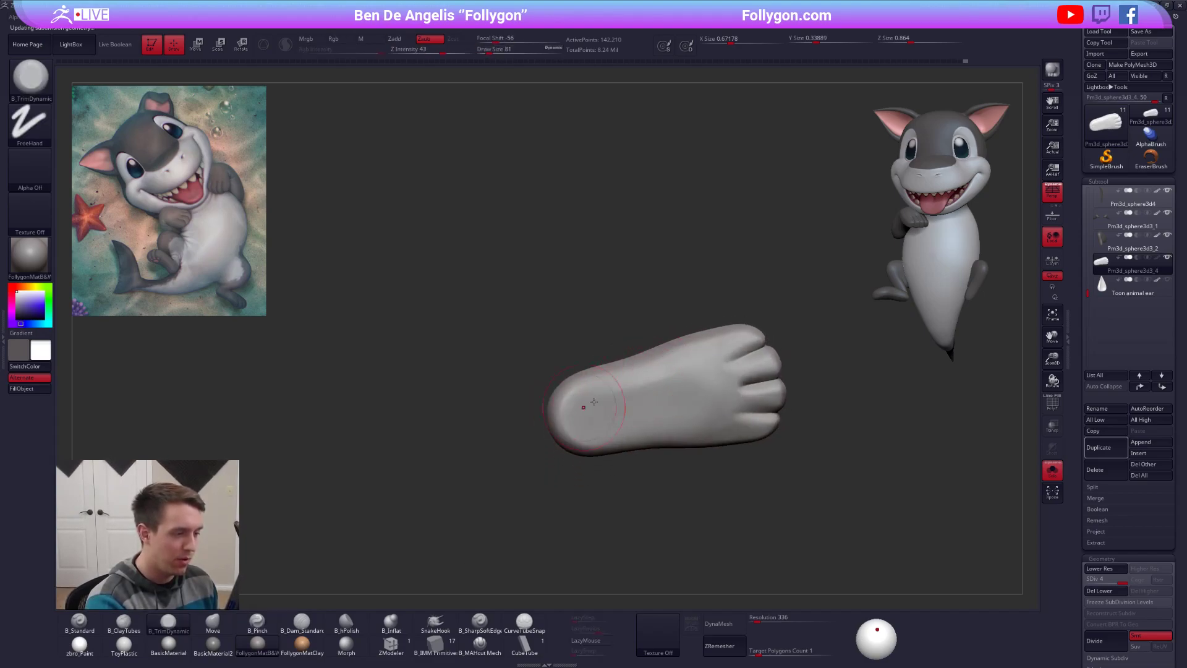
mouse_move(651, 432)
left_mouse_down()
mouse_move(624, 436)
mouse_move(587, 470)
left_mouse_up()
key("5")
right_click_drag(604, 465, 637, 410)
Step: Lower the foot to subdivision level 2 and soften the sole by trimming and smoothing it
key("shift+d")
key("shift+d")
key("space")
left_click_drag(615, 385, 621, 389)
key("4")
mouse_move(621, 389)
right_mouse_down()
mouse_move(598, 395)
mouse_move(604, 371)
right_mouse_up()
key("space")
key("3")
key("shift")
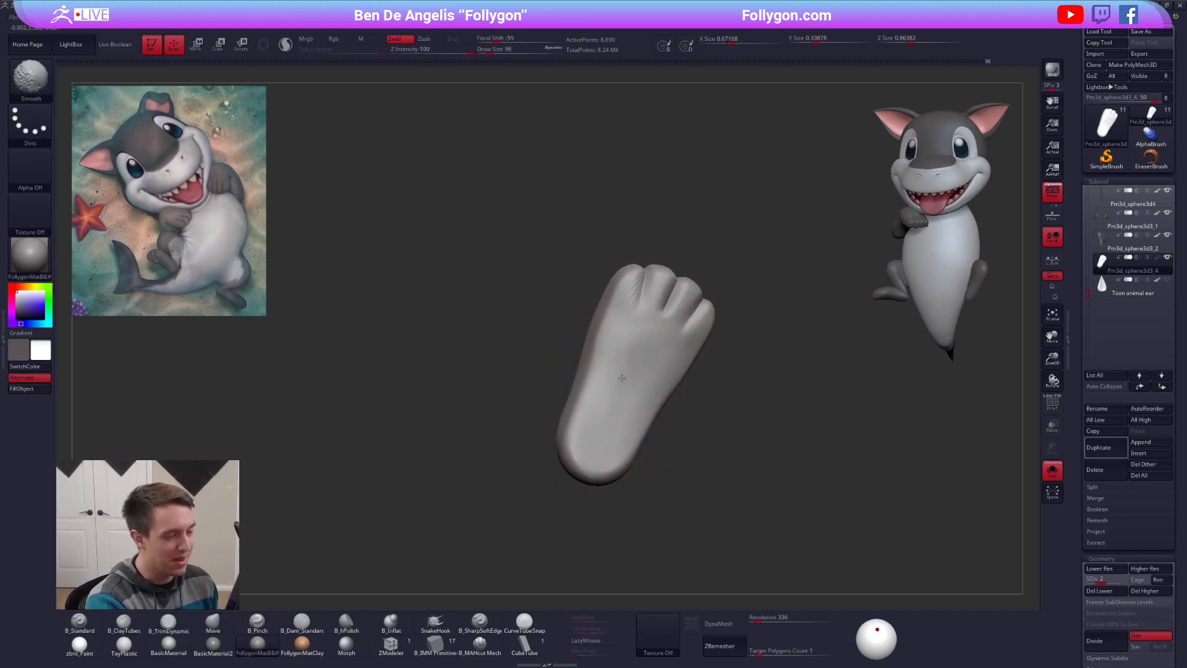
Step: Go up one subdivision level and pinch the sole's edge around the heel
mouse_move(605, 400)
right_mouse_down()
mouse_move(596, 377)
mouse_move(573, 418)
mouse_move(547, 393)
right_mouse_up()
key("d")
key("space")
key("5")
left_click_drag(564, 451, 563, 465)
right_click(542, 478)
right_click_drag(542, 478, 513, 471)
Step: Refine the side of the foot with TrimDynamic and bring back the rest of the character
key("shift+d")
key("3")
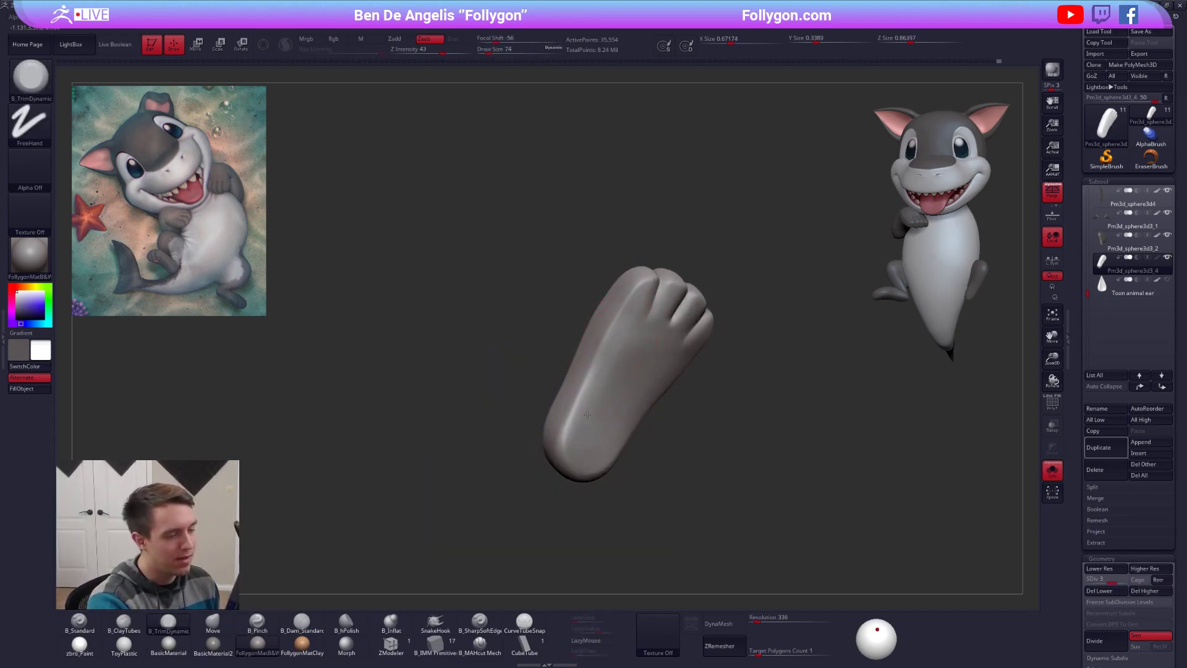
right_click_drag(591, 403, 717, 480)
key("alt+s")
Step: Raise the foot to subdivision level 4 and shift it slightly at the ankle with the Move transpose line
right_click_drag(653, 442, 709, 336)
key("d")
key("w")
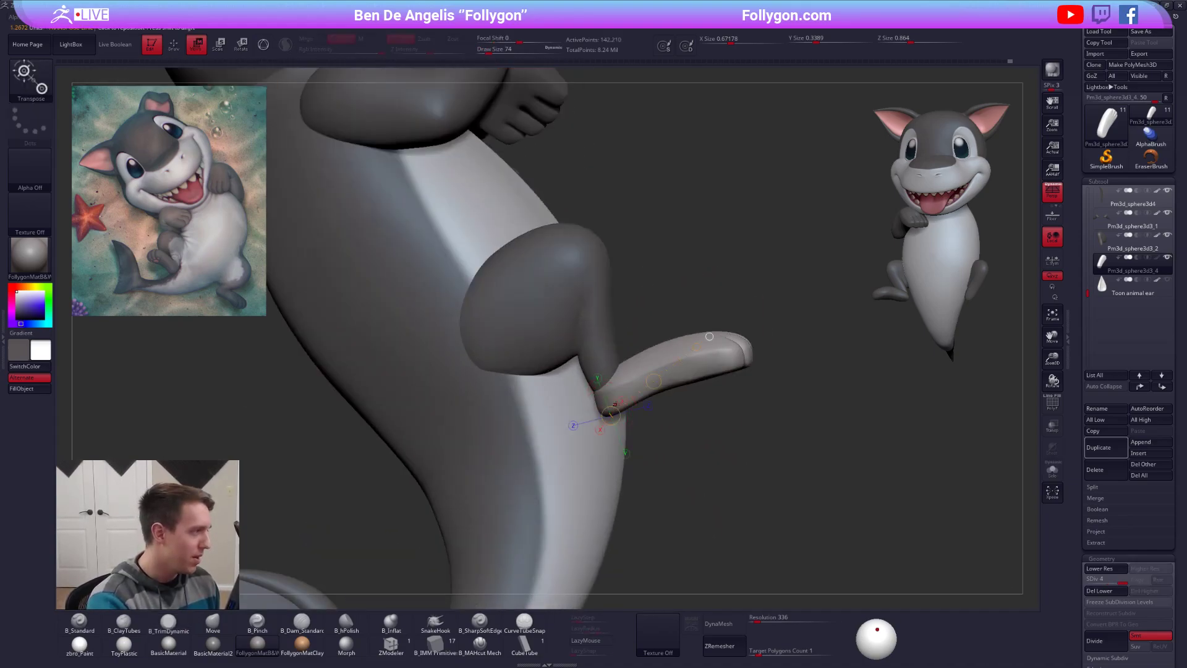
left_click_drag(660, 386, 692, 458)
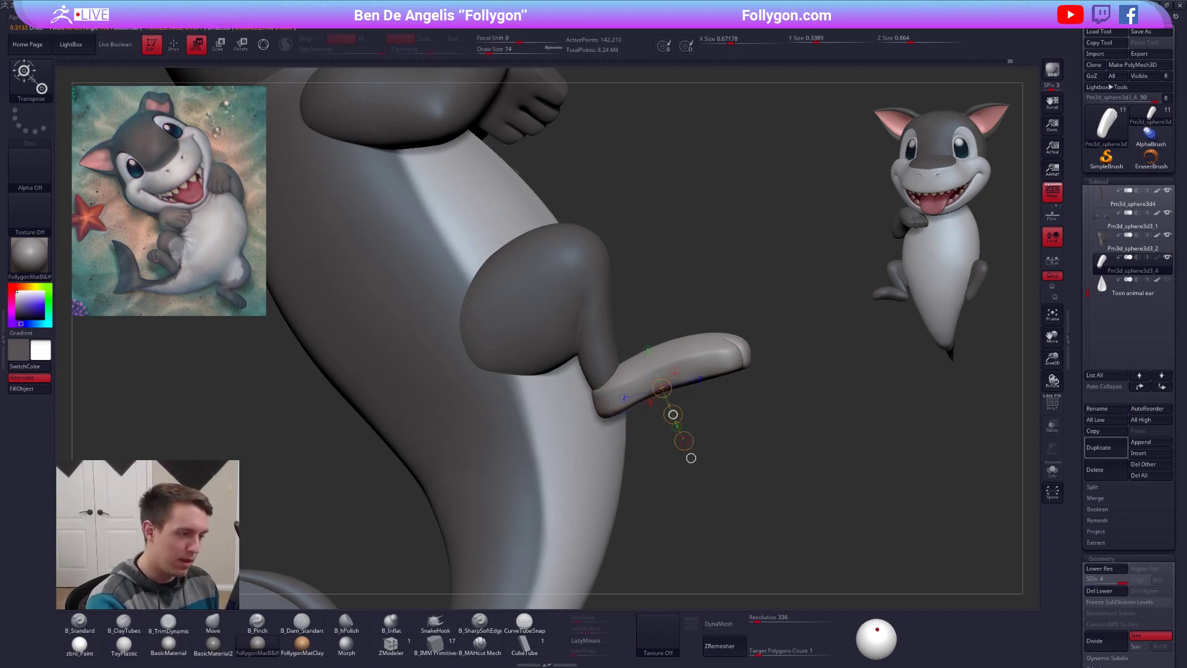
key("q")
mouse_move(692, 458)
right_mouse_down()
mouse_move(716, 495)
mouse_move(725, 444)
mouse_move(591, 370)
right_mouse_up()
Step: Keep only the leg and foot visible, and make the leg active for the Move brush
left_click(1107, 249)
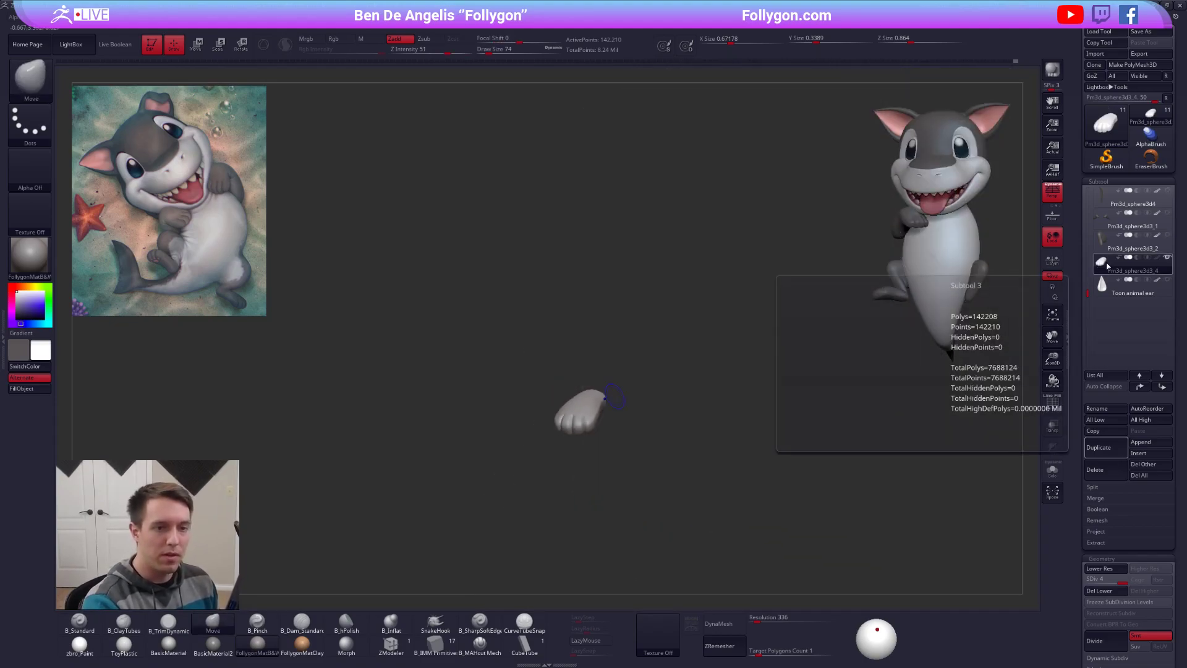
mouse_move(685, 346)
right_mouse_down("ctrl")
mouse_move(638, 370)
mouse_move(624, 396)
mouse_move(551, 398)
right_mouse_up("ctrl")
left_click(1159, 238)
key("space")
left_click(552, 433)
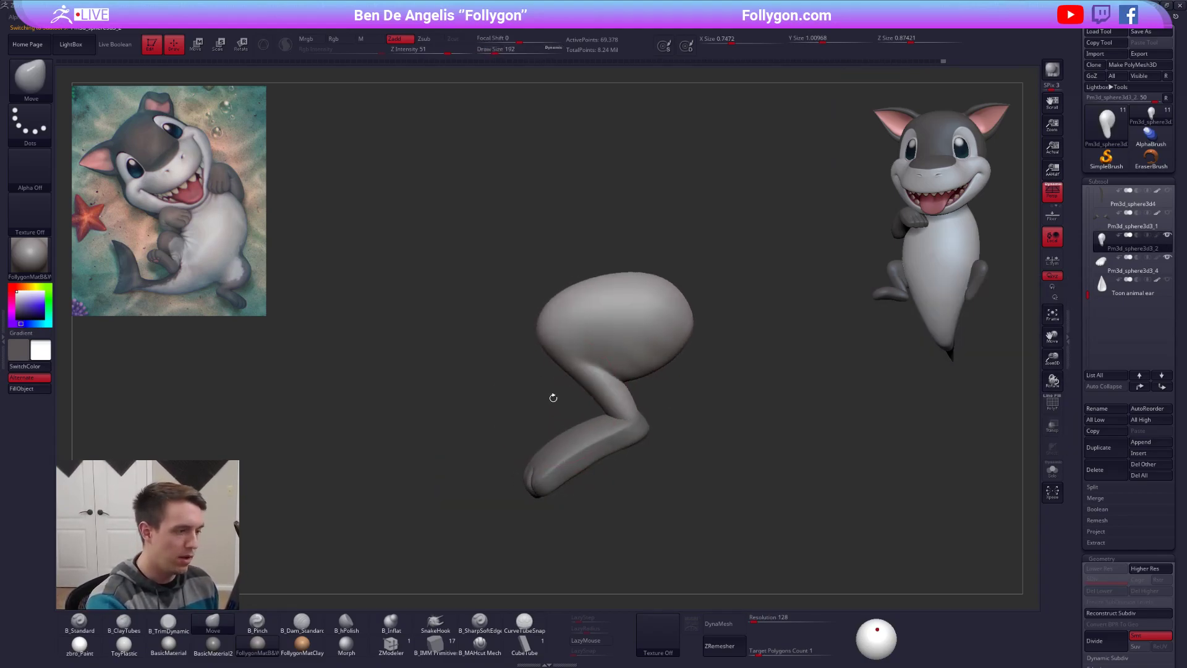
key("w")
left_click(620, 391, "ctrl")
key("q")
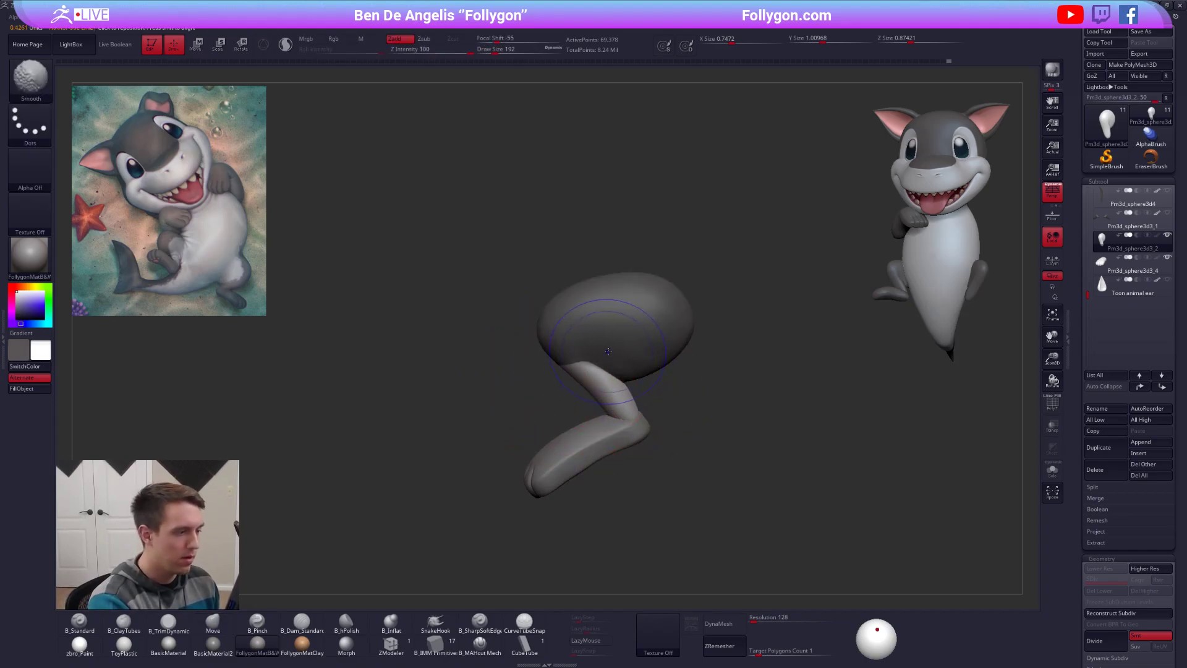
key("shift+f")
key("shift+f")
left_click_drag(872, 464, 900, 486, "ctrl")
Step: Reconstruct the leg's subdivision levels down to the lowest and mask the shin so that the thigh stays editable
left_click(1113, 612)
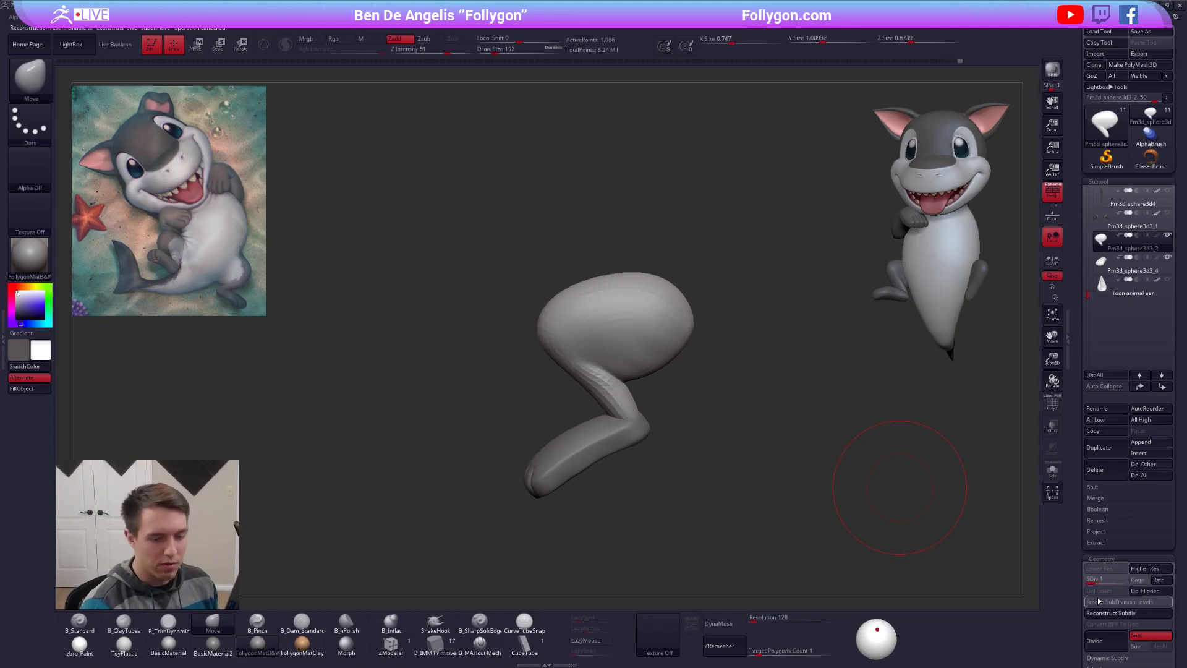
key("shift+f")
key("w")
left_click(615, 401, "ctrl")
key("q")
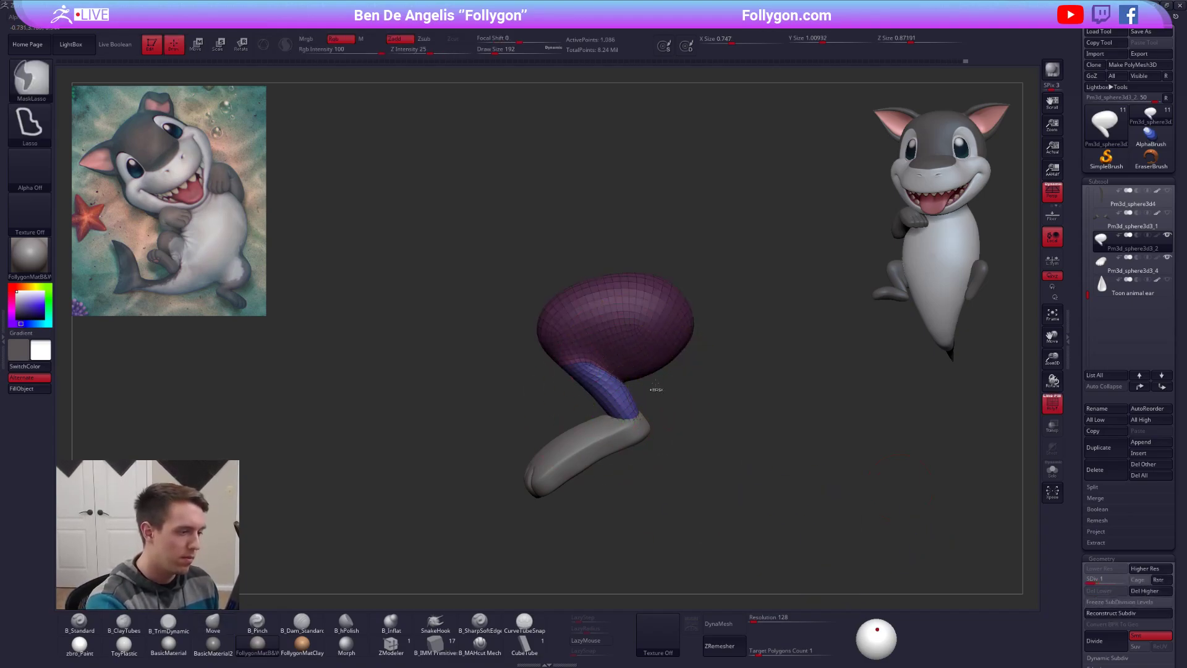
left_click(657, 388, "ctrl")
Step: Widen and round the thigh from the front with a large Move brush
key("shift+f")
right_click_drag(559, 337, 612, 334)
key("space")
left_click_drag(604, 334, 609, 334)
mouse_move(609, 334)
right_mouse_down()
mouse_move(620, 336)
mouse_move(593, 340)
mouse_move(618, 342)
mouse_move(626, 382)
right_mouse_up()
key("ctrl+space")
left_click(605, 339)
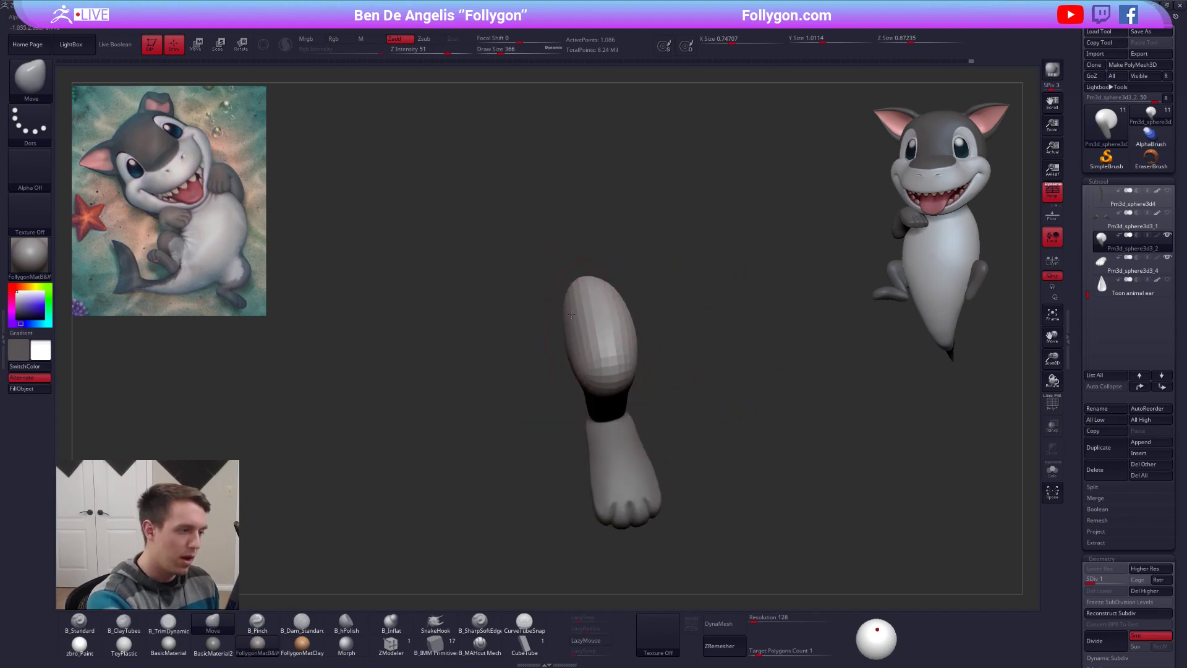
right_click_drag(575, 335, 596, 345)
key("s")
left_click_drag(595, 373, 588, 374)
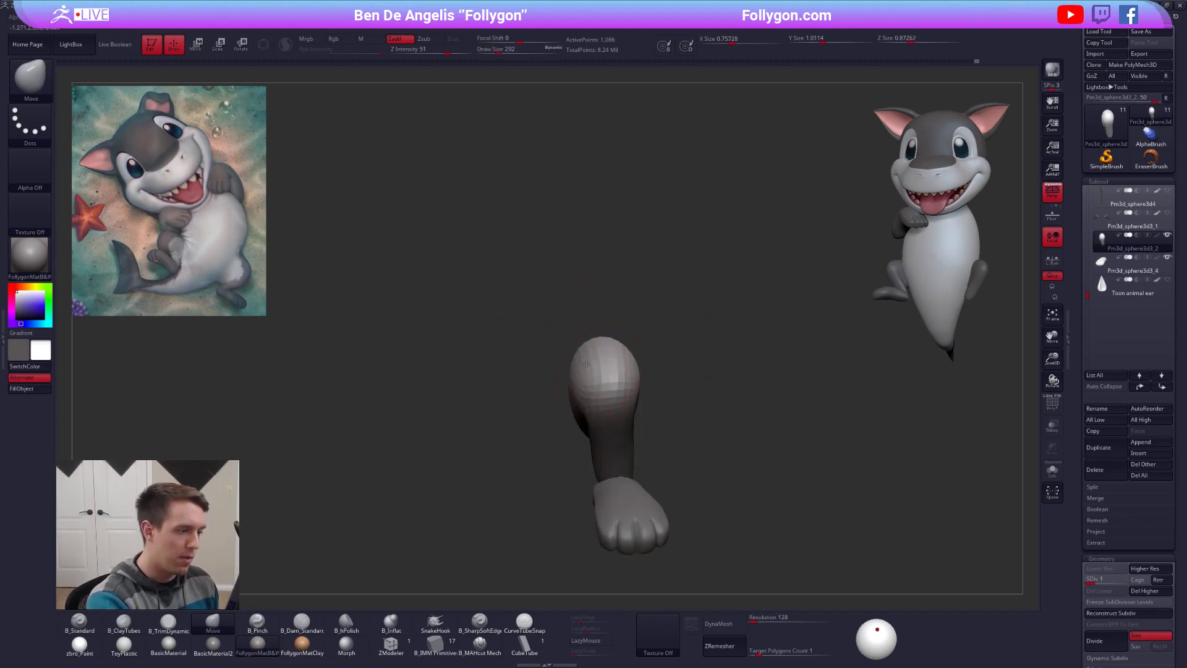
right_click_drag(585, 364, 618, 401)
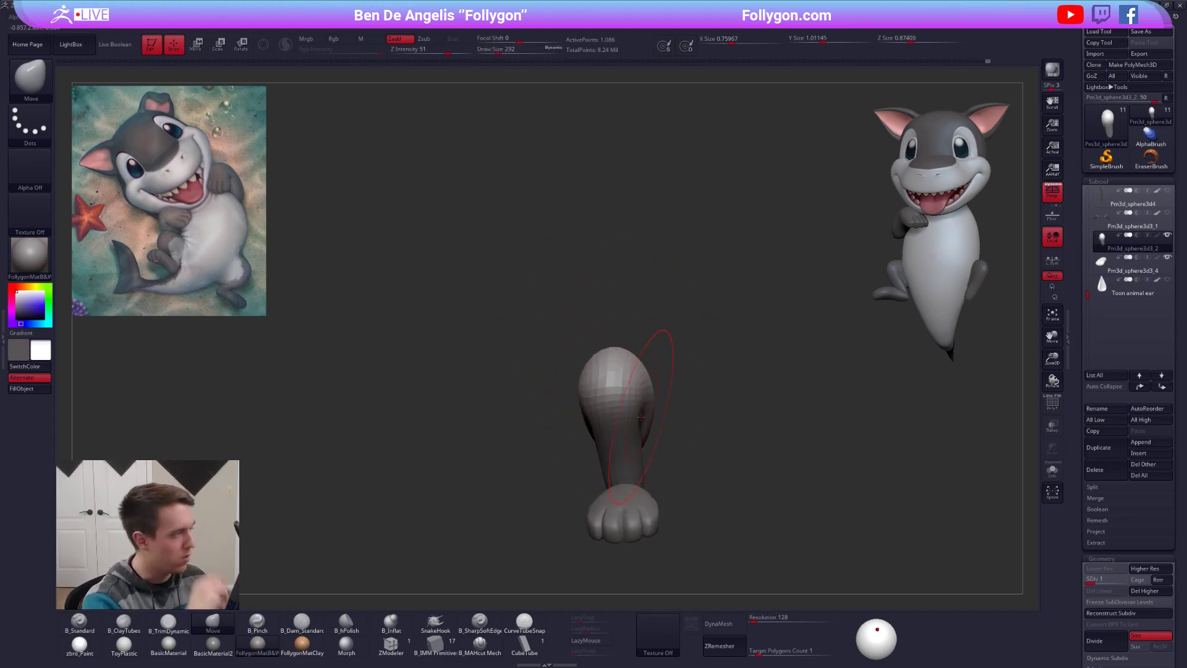
right_click_drag(730, 442, 674, 427)
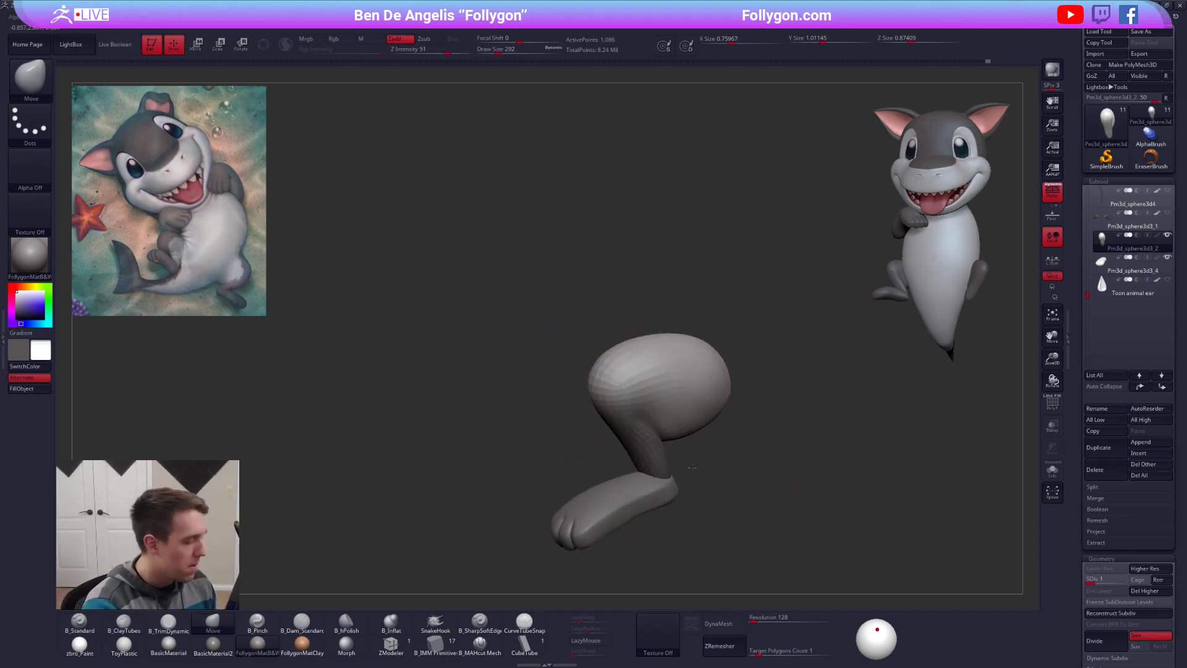
Step: Adjust the thigh's volume from the side and from above with the Move brush
key("space")
left_click_drag(685, 416, 679, 417)
right_click_drag(679, 420, 687, 486)
left_click_drag(716, 384, 715, 393)
right_click_drag(658, 307, 654, 342)
key("space")
left_click_drag(668, 350, 674, 350)
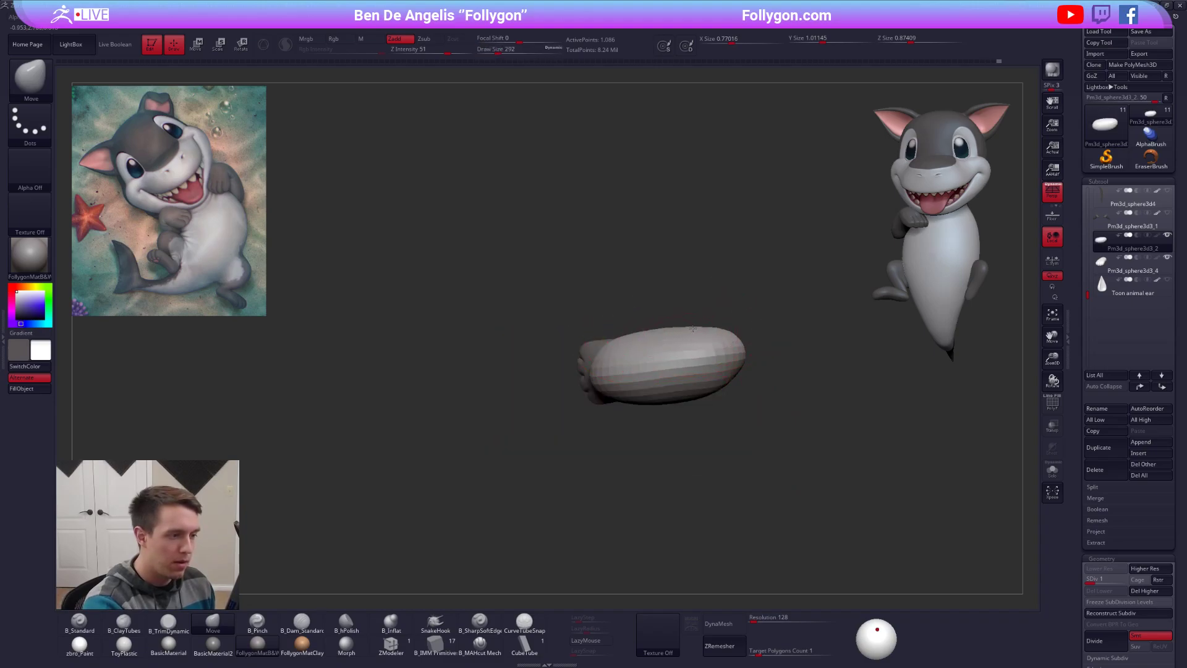
right_click_drag(679, 367, 626, 349)
right_click_drag(621, 392, 657, 388)
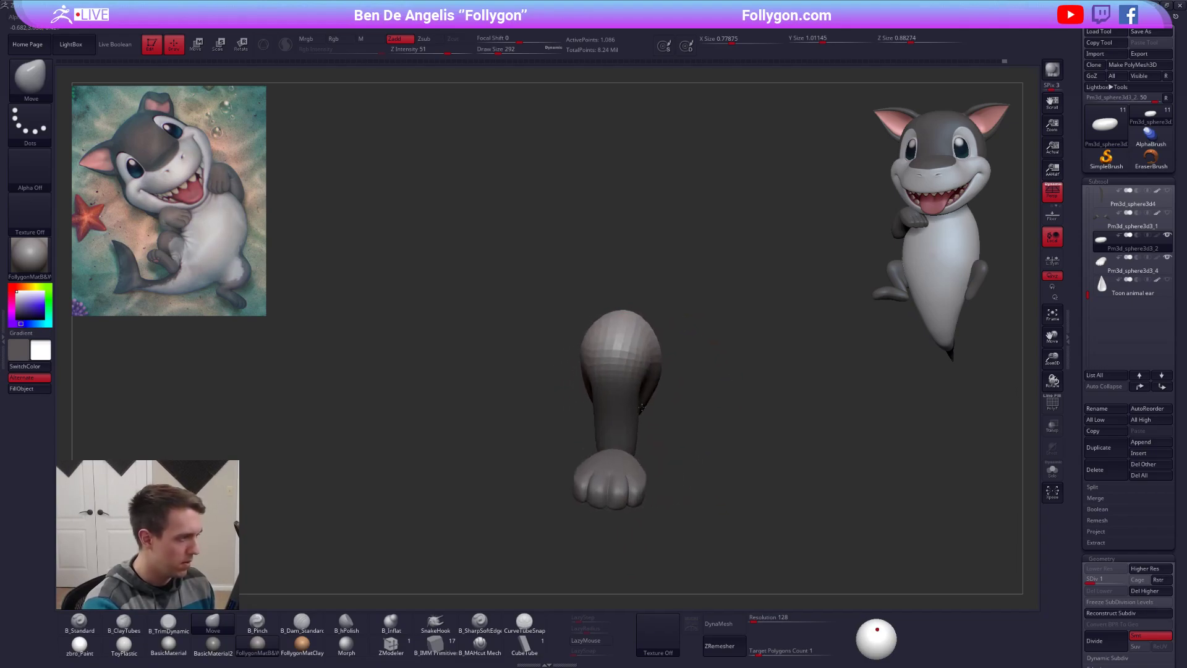
Step: Isolate the leg and smooth the shin below the knee, readjusting the Move brush size
right_click_drag(650, 410, 659, 399)
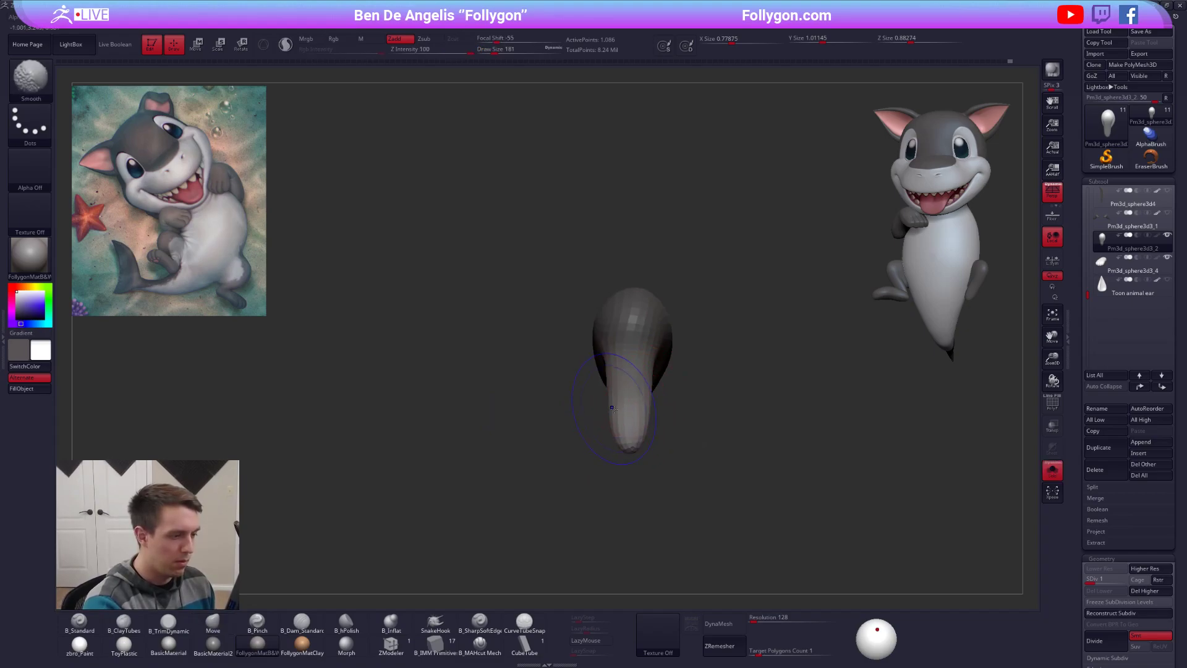
mouse_move(630, 376)
left_mouse_down()
mouse_move(610, 361)
mouse_move(570, 395)
left_mouse_up()
key("space")
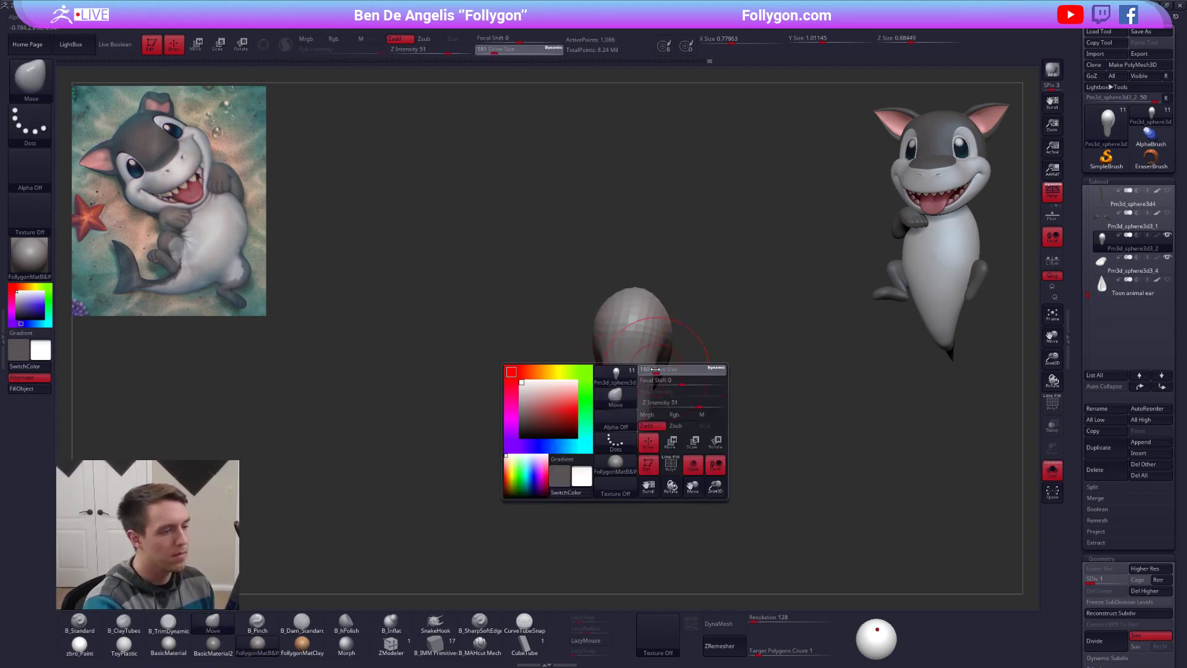
key("space")
left_click_drag(668, 372, 742, 380)
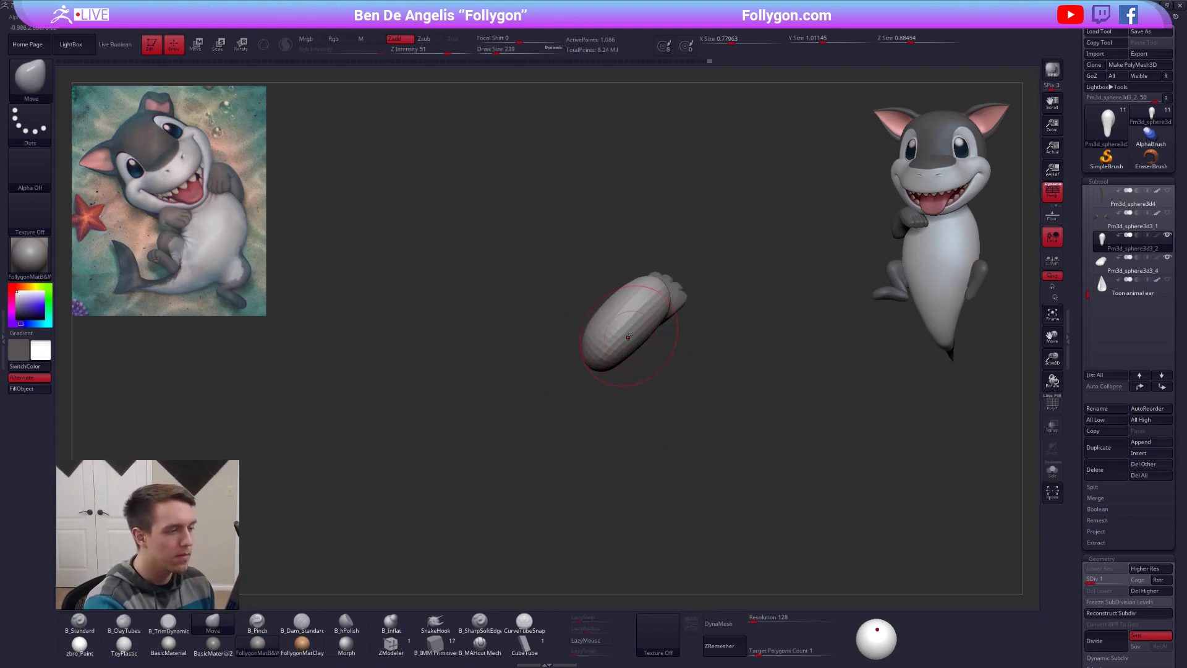
Step: Reshape the thigh from above with the Move brush and smooth its rear underside
mouse_move(625, 353)
left_mouse_down()
mouse_move(633, 393)
mouse_move(642, 310)
mouse_move(626, 387)
left_mouse_up()
right_click_drag(620, 365, 615, 370, "ctrl")
left_click_drag(615, 369, 607, 400, "shift")
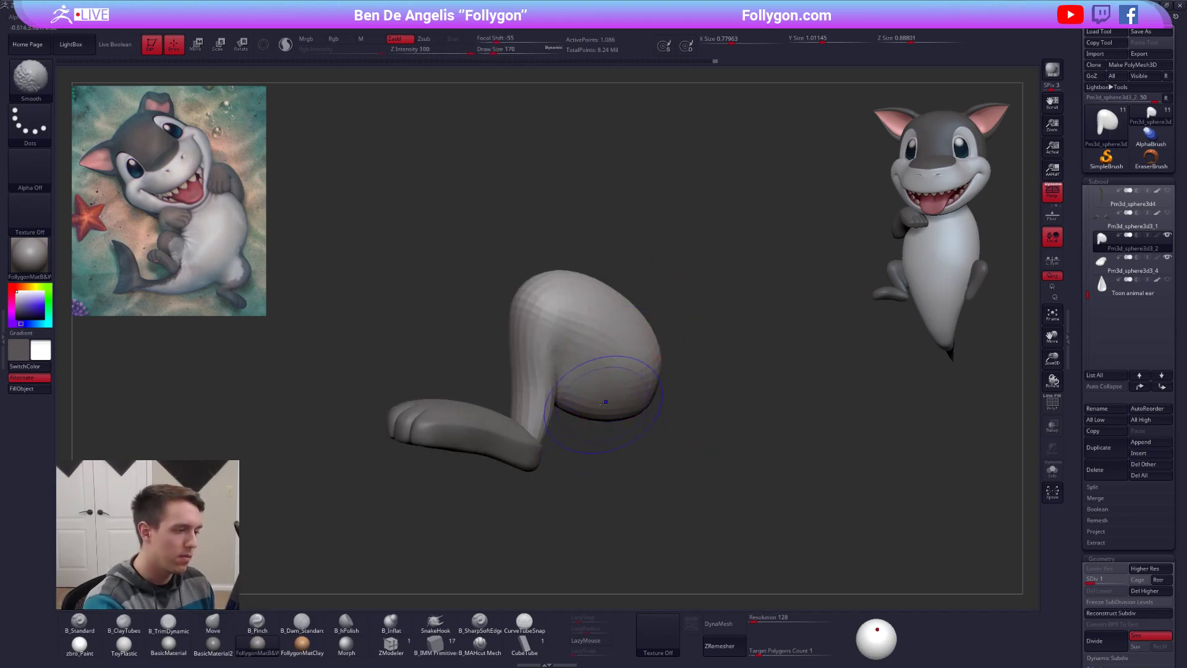
right_click_drag(606, 400, 689, 334)
key("space")
mouse_move(691, 339)
left_mouse_down()
mouse_move(724, 443)
mouse_move(726, 499)
mouse_move(723, 483)
mouse_move(662, 499)
mouse_move(584, 444)
left_mouse_up()
Step: Return the leg to subdivision level 4 and adjust its lower end at the ankle with the Move brush
key("d")
key("d")
key("d")
right_click_drag(584, 444, 613, 484, "ctrl")
right_click_drag(613, 485, 711, 468, "alt")
mouse_move(620, 465)
left_mouse_down()
mouse_move(599, 493)
mouse_move(637, 474)
left_mouse_up()
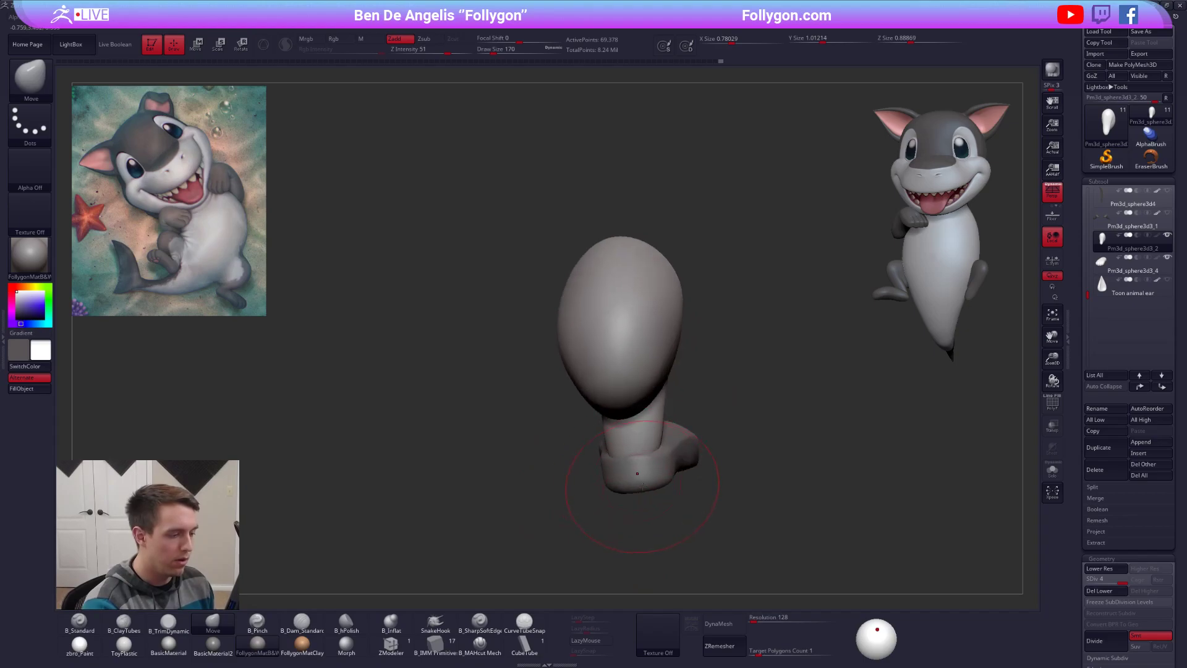
Step: Make the foot the active subtool and lower it to subdivision level 1
mouse_move(646, 481)
right_mouse_down()
mouse_move(626, 413)
mouse_move(634, 461)
right_mouse_up()
left_click(644, 481, "alt")
key("shift")
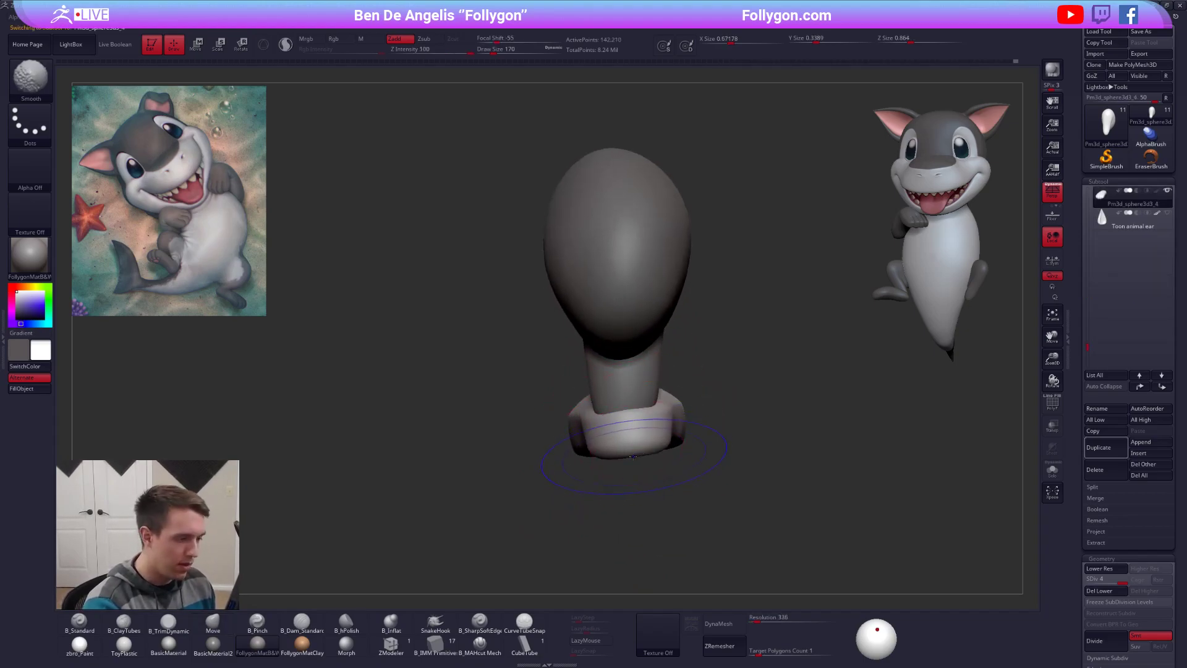
key("shift+f")
right_click_drag(636, 449, 639, 426, "alt")
key("shift+d")
key("shift+d")
key("shift+d")
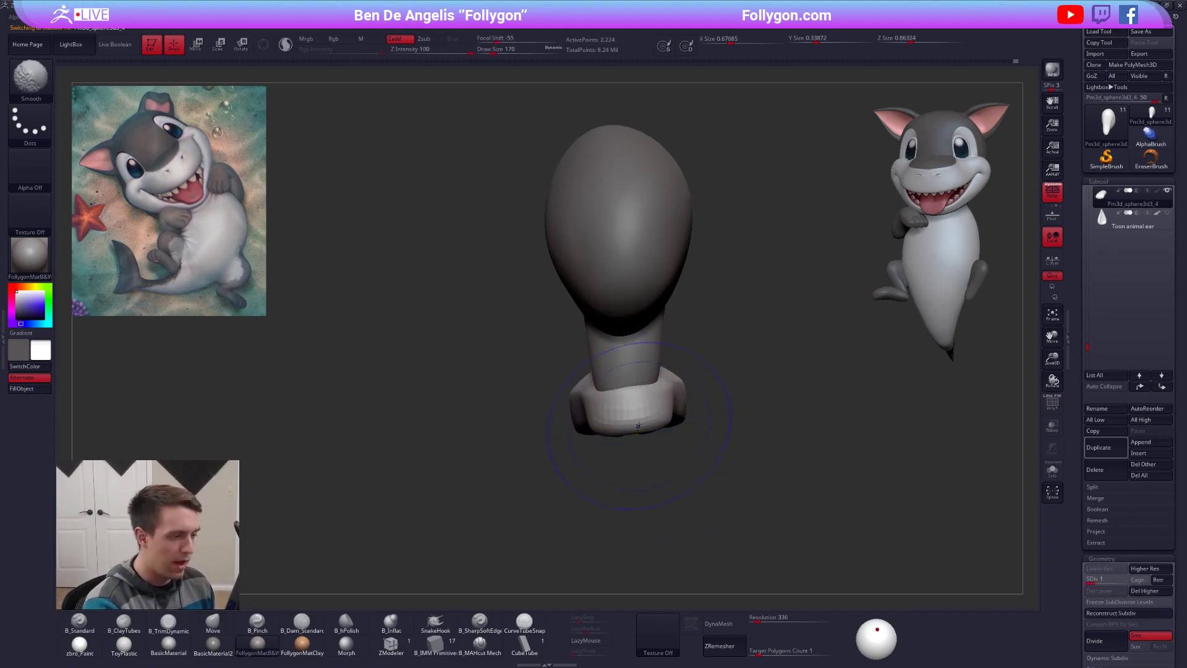
Step: Try to reshape the heel with the Move transpose line
key("w")
mouse_move(629, 409)
left_mouse_down()
mouse_move(760, 400)
mouse_move(742, 402)
left_mouse_up()
mouse_move(683, 445)
right_mouse_down()
mouse_move(708, 473)
mouse_move(612, 483)
mouse_move(670, 434)
right_mouse_up()
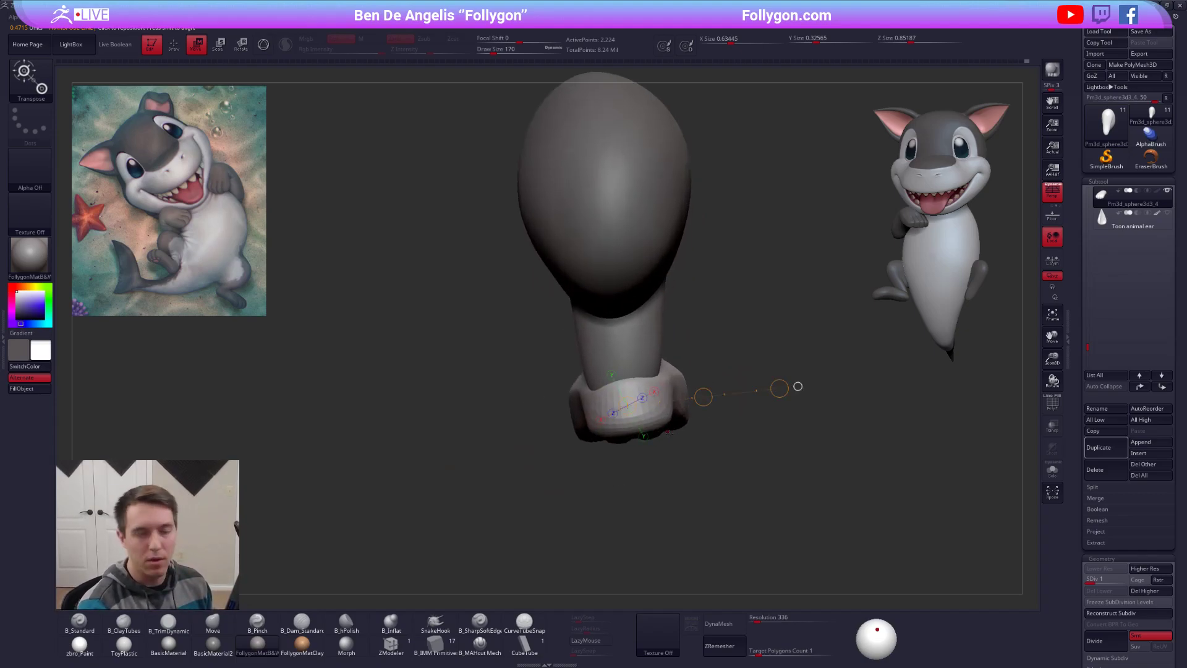
mouse_move(650, 409)
right_mouse_down()
mouse_move(653, 355)
mouse_move(657, 373)
right_mouse_up()
key("q")
mouse_move(668, 264)
left_mouse_down("ctrl")
mouse_move(659, 436)
mouse_move(738, 455)
mouse_move(797, 219)
left_mouse_up("ctrl")
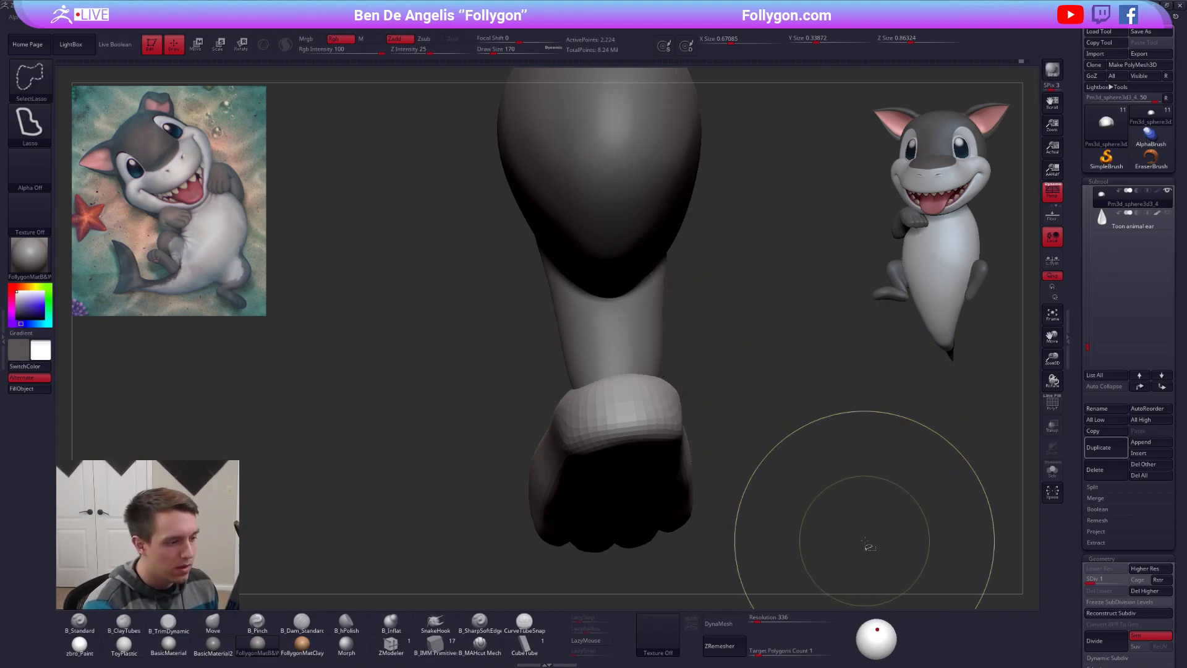
Step: Return the foot to subdivision level 4, and make the leg active with its lower subdivision levels deleted
mouse_move(865, 549)
left_mouse_down()
mouse_move(755, 478)
mouse_move(721, 488)
mouse_move(834, 522)
mouse_move(824, 515)
left_mouse_up()
key("space")
key("d")
key("d")
key("d")
left_click(1105, 200)
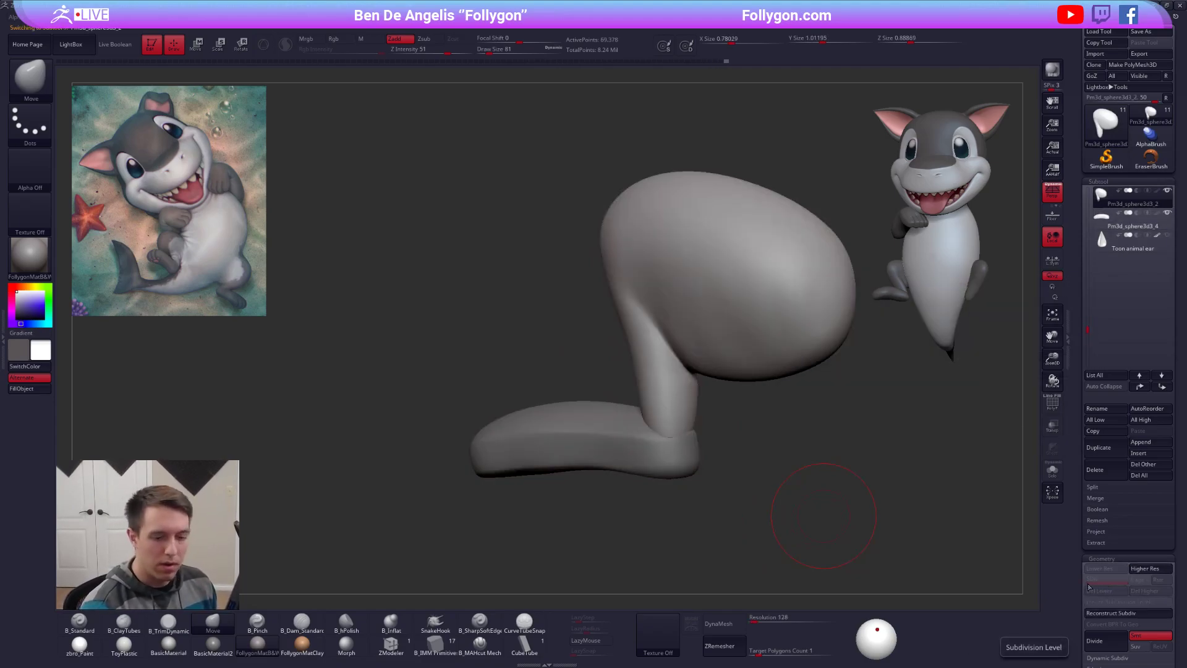
Step: Merge the leg and foot into one subtool and check their polygroups
key("ctrl+shift+m")
left_click(848, 380)
left_click(814, 402)
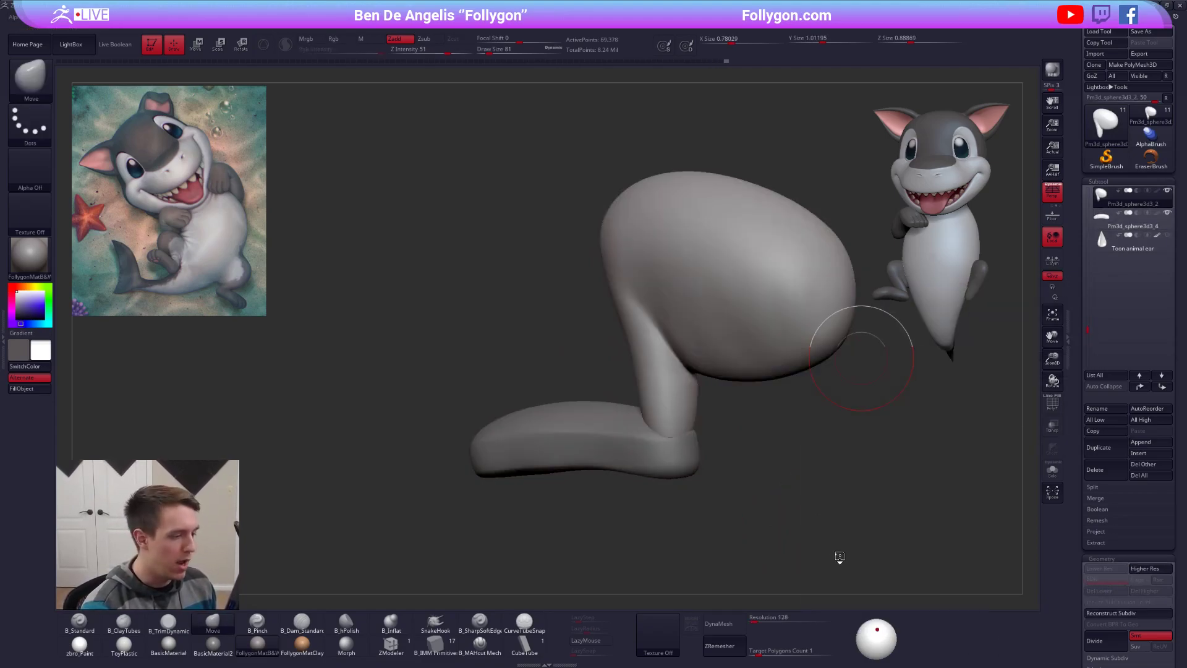
key("shift+f")
key("shift+f")
left_click_drag(845, 547, 859, 521)
key("shift+f")
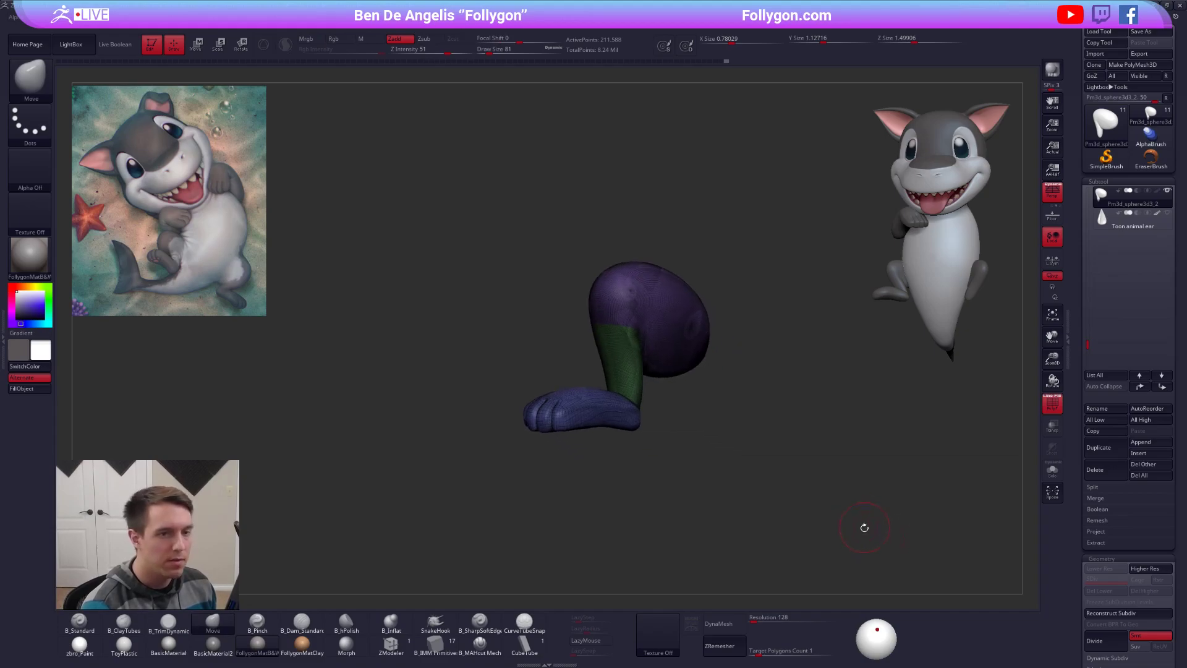
Step: Try to fuse the merged leg and foot with DynaMesh at resolution 552
key("shift+f")
key("space")
left_click_drag(844, 389, 854, 389)
key("ctrl+space")
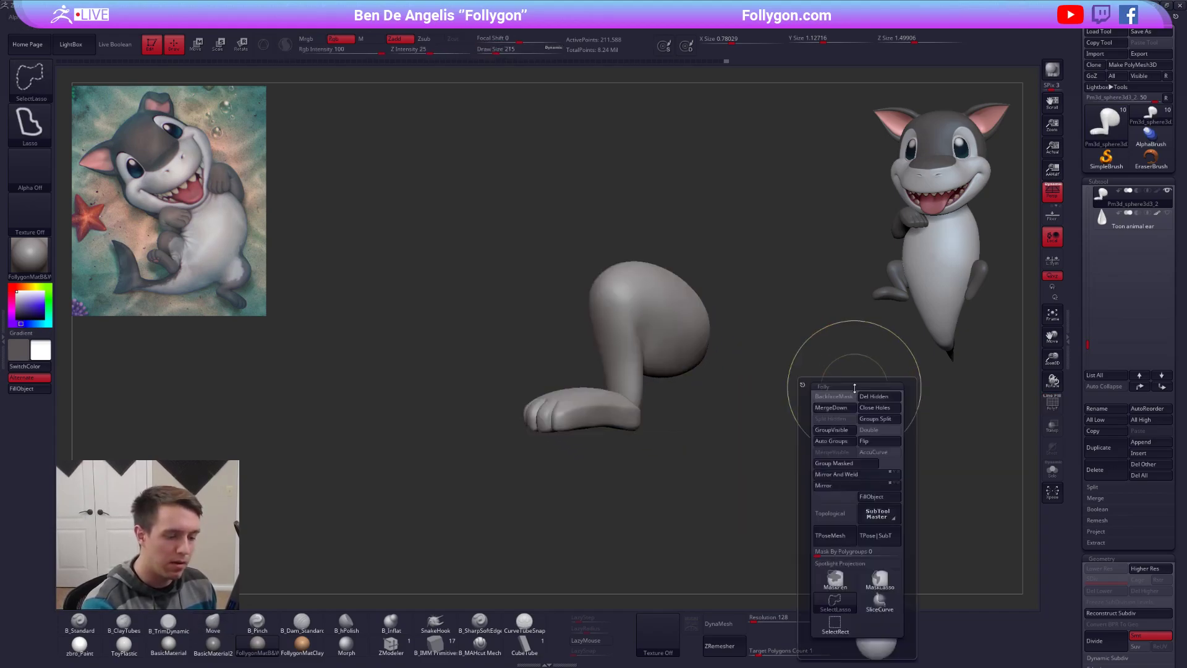
left_click_drag(750, 619, 754, 629)
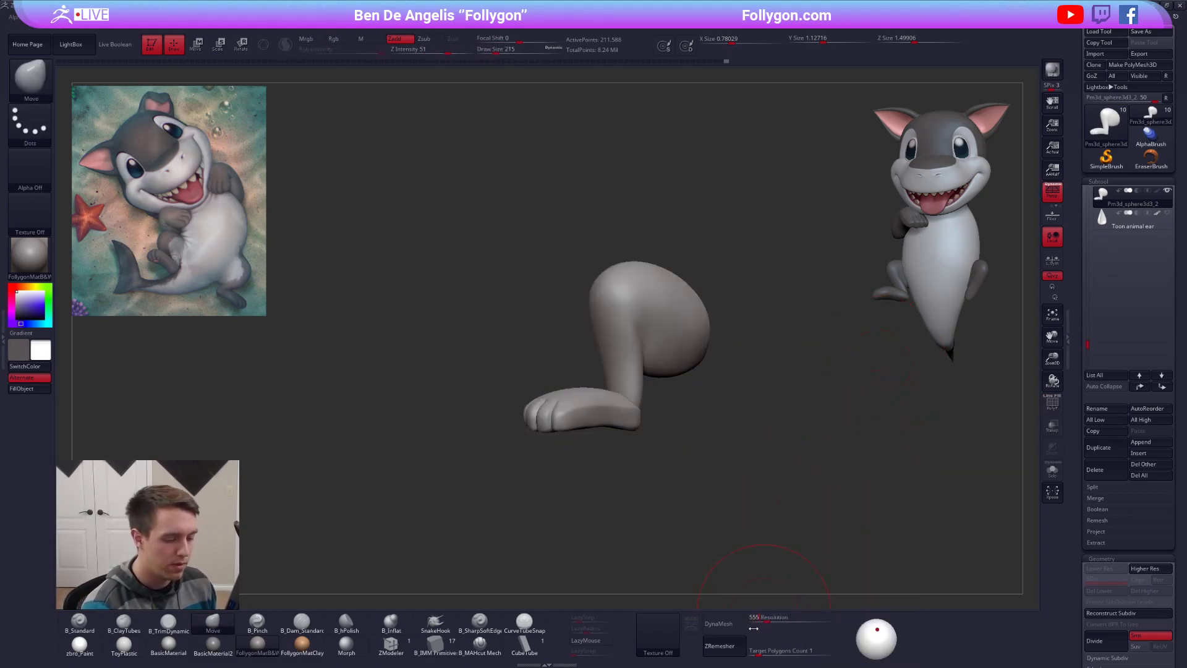
left_click(725, 624)
key("shift+f")
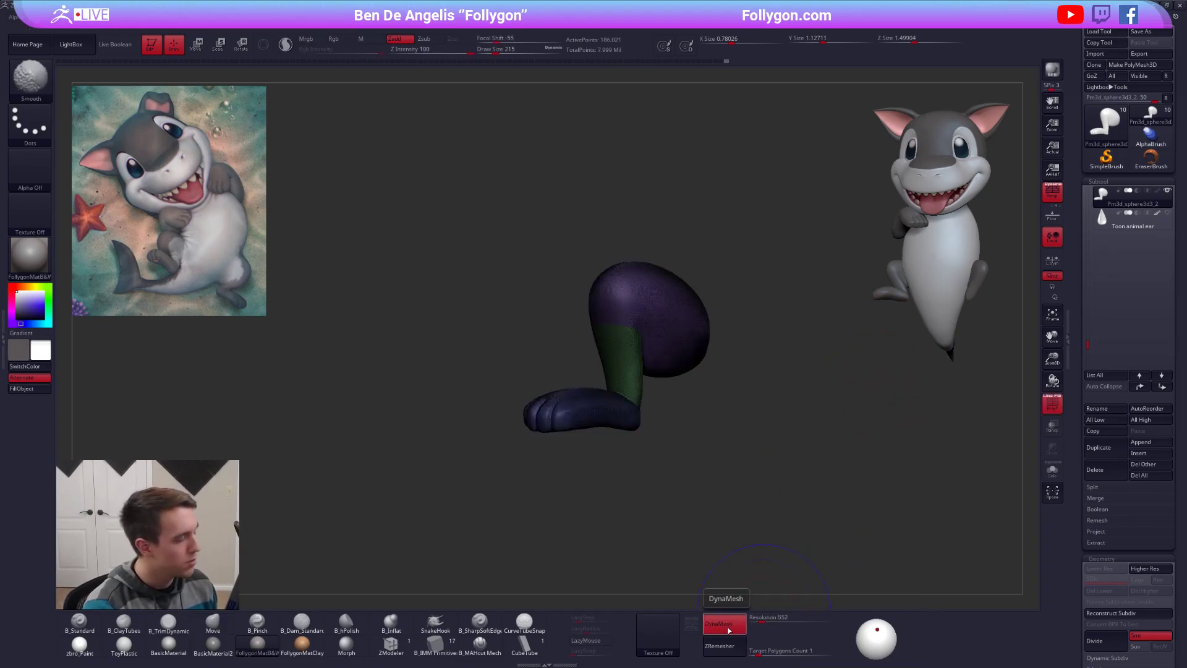
key("shift+f")
mouse_move(626, 458)
right_mouse_down("ctrl")
mouse_move(587, 482)
mouse_move(643, 496)
mouse_move(637, 450)
right_mouse_up("ctrl")
key("ctrl+z")
Step: DynaMesh the merged leg and foot at resolution 832 and blend the seam around the ankle
left_click_drag(761, 623, 757, 624)
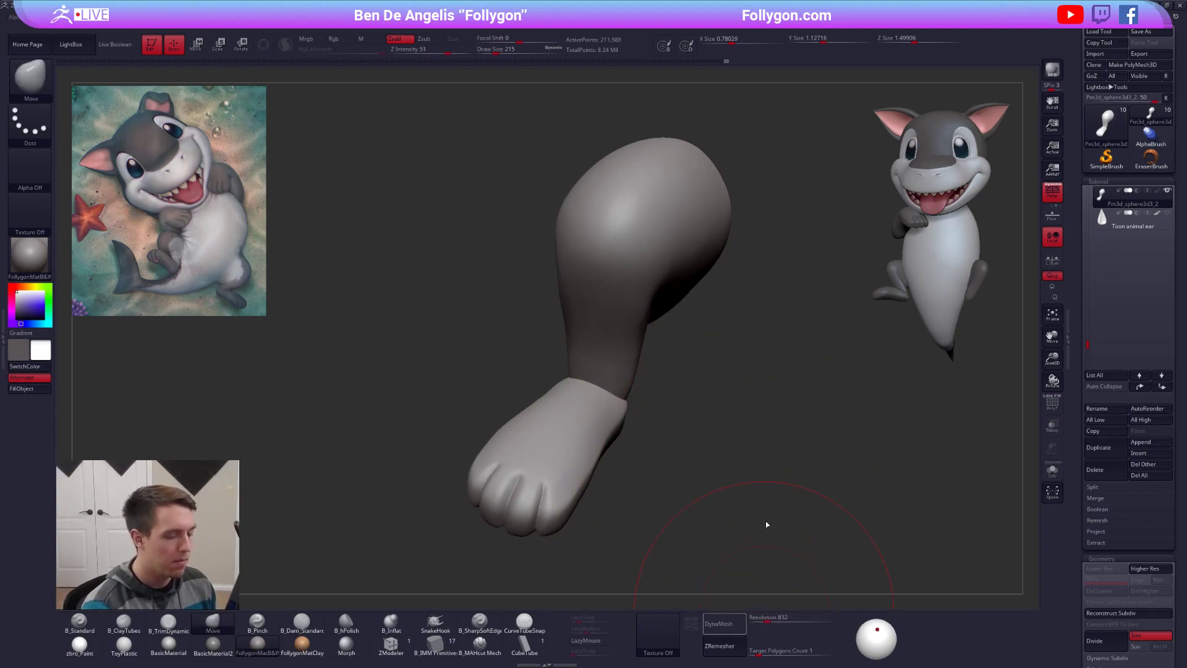
key("space")
left_click_drag(657, 399, 648, 398)
mouse_move(647, 397)
right_mouse_down()
mouse_move(619, 413)
mouse_move(565, 405)
mouse_move(575, 433)
right_mouse_up()
key("3")
mouse_move(679, 394)
right_mouse_down()
mouse_move(742, 364)
mouse_move(721, 293)
right_mouse_up()
key("2")
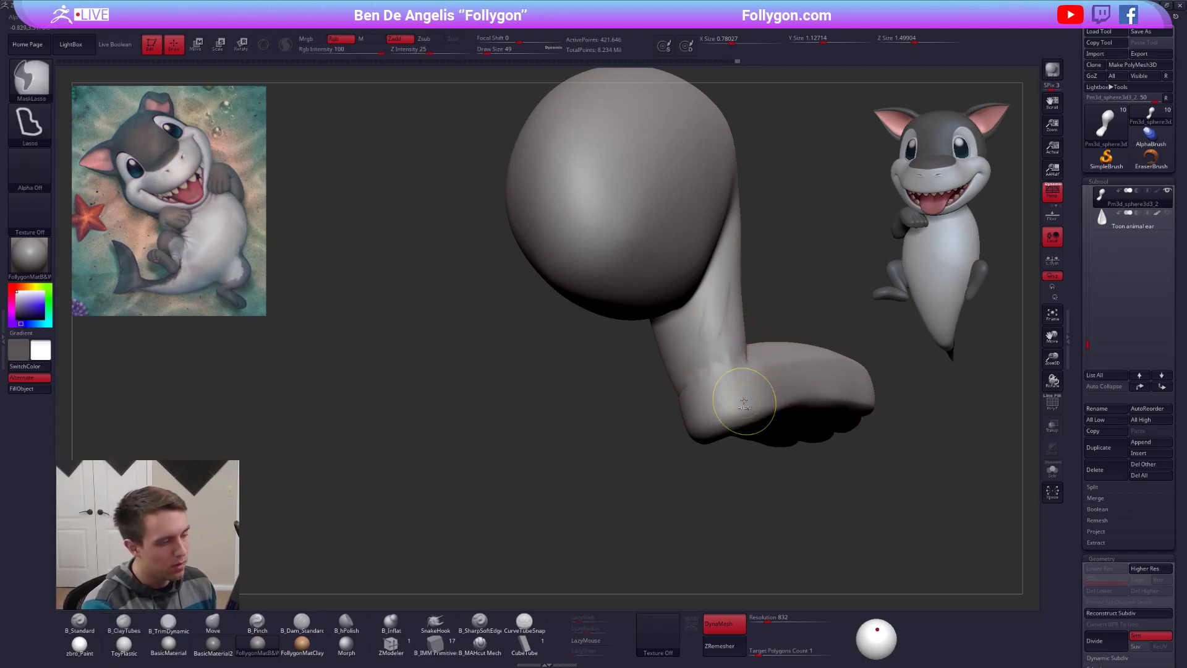
Step: Smooth the shin's transition into the heel and the inner ankle
key("1")
mouse_move(719, 361)
left_mouse_down("shift")
mouse_move(733, 346)
mouse_move(745, 377)
mouse_move(718, 319)
left_mouse_up("shift")
mouse_move(759, 365)
right_mouse_down()
mouse_move(711, 380)
mouse_move(676, 357)
right_mouse_up()
key("space")
left_click_drag(691, 402, 697, 402)
mouse_move(697, 403)
right_mouse_down()
mouse_move(689, 371)
mouse_move(742, 426)
mouse_move(686, 400)
mouse_move(708, 419)
mouse_move(679, 436)
mouse_move(716, 387)
right_mouse_up()
Step: Build up the back of the ankle above the heel with the ClayTubes brush
key("b")
key("m")
key("v")
key("b")
key("c")
key("t")
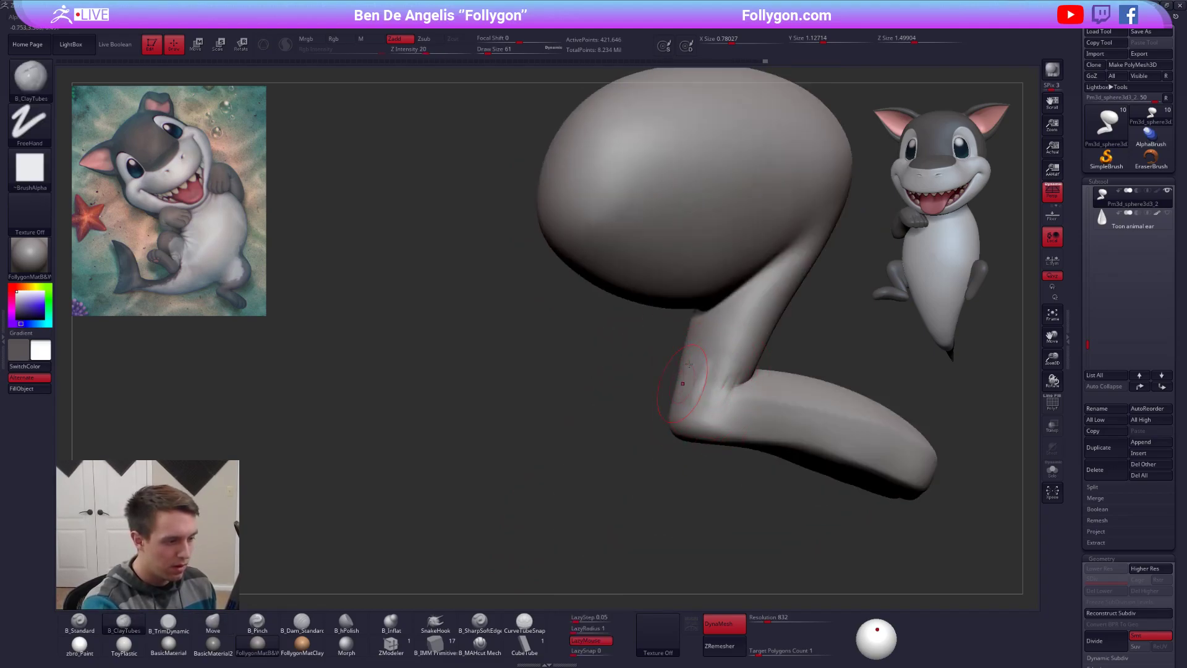
key("s")
left_click_drag(689, 391, 694, 392)
left_click_drag(691, 395, 692, 377)
mouse_move(709, 411)
right_mouse_down()
mouse_move(661, 425)
mouse_move(766, 473)
mouse_move(795, 513)
right_mouse_up()
Step: Pick the TrimDynamic brush and examine the fused leg from several sides
key("b")
key("t")
key("d")
right_click_drag(795, 513, 770, 445, "ctrl")
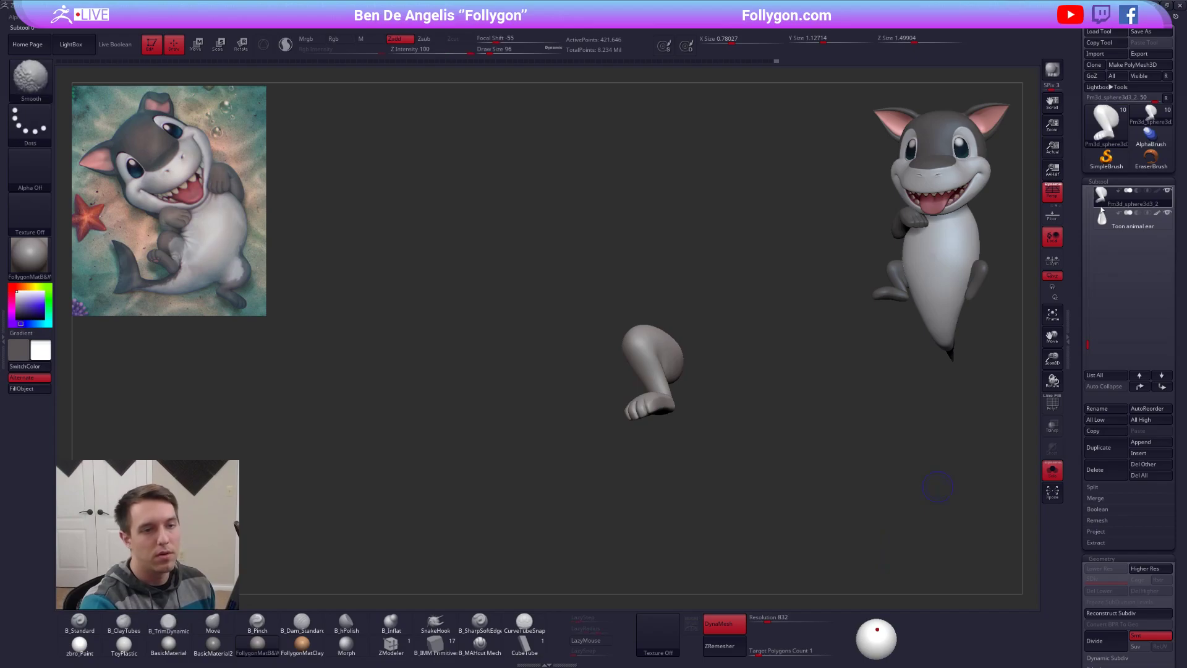
key("s")
right_click_drag(838, 536, 894, 531)
right_click_drag(723, 405, 751, 403)
right_click_drag(835, 377, 802, 350)
Step: Duplicate the leg subtool and display the original's polygroups
left_click(1108, 197, "shift")
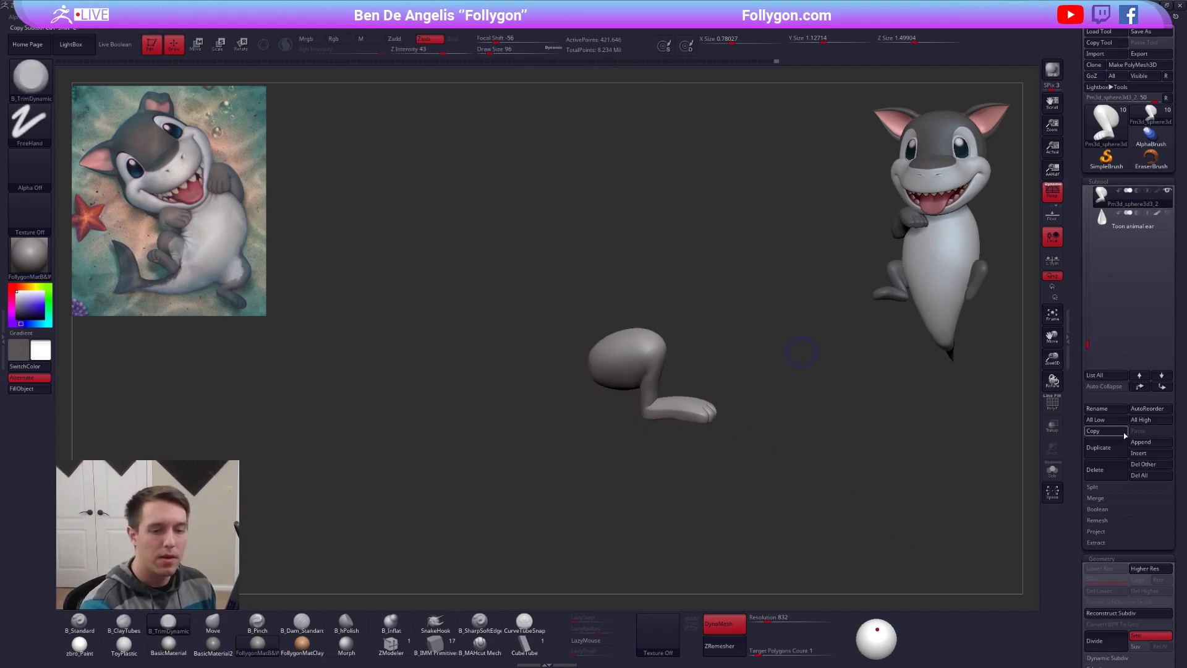
key("ctrl+shift+d")
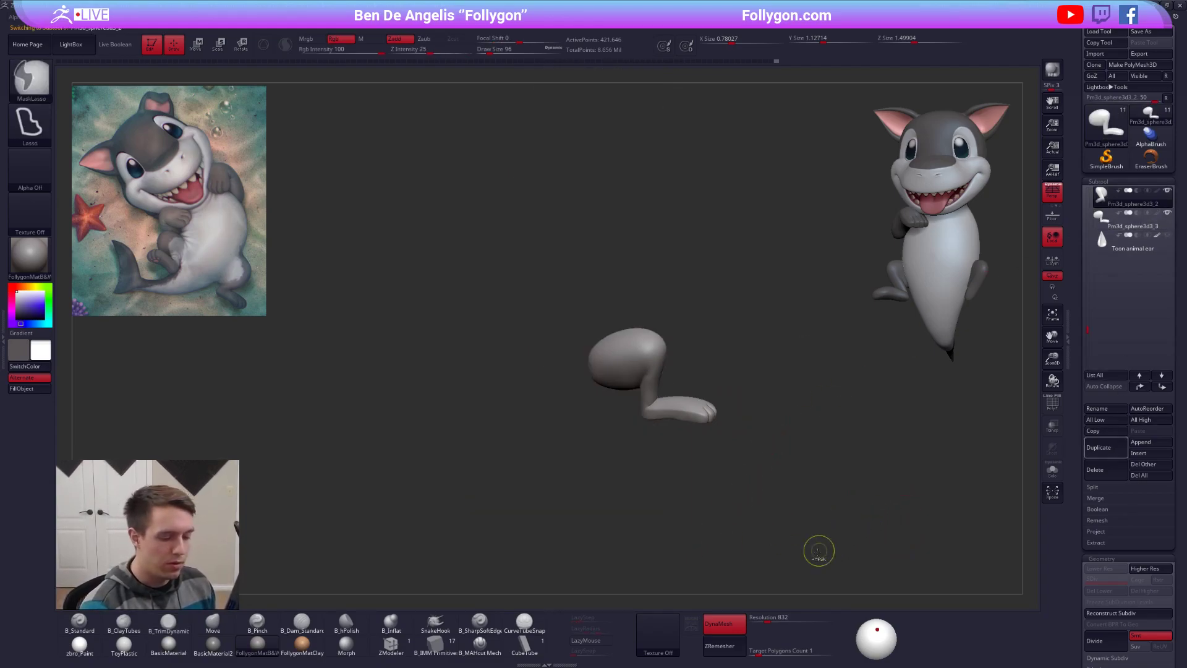
key("shift+f")
key("ctrl")
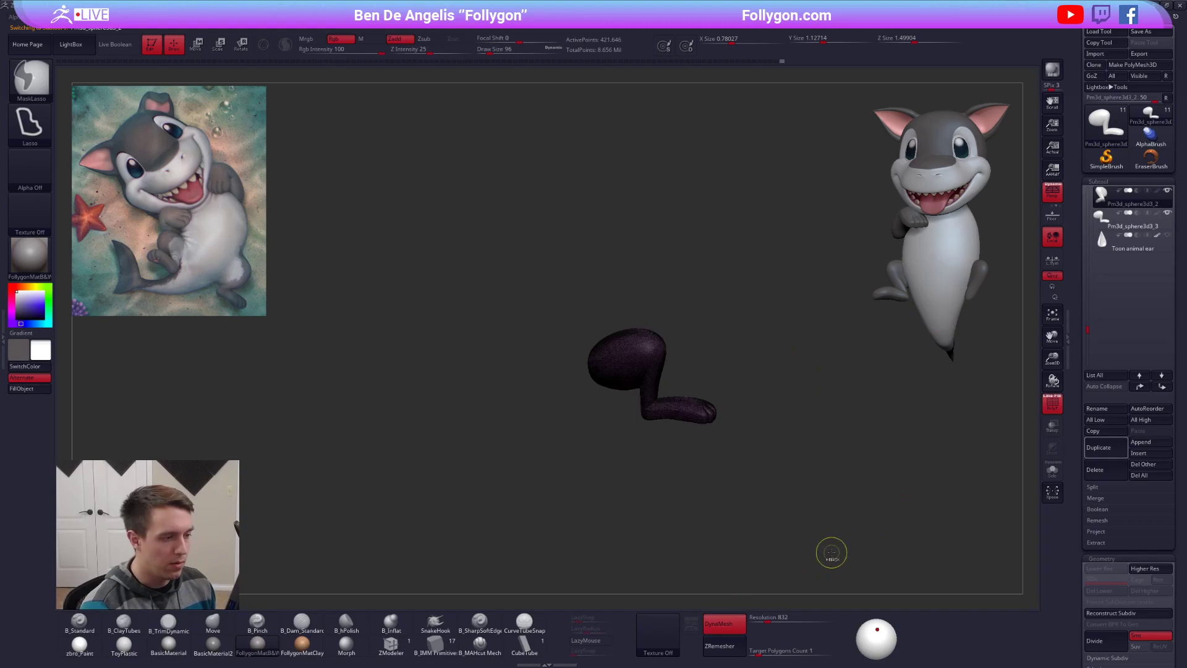
left_click_drag(782, 465, 792, 494)
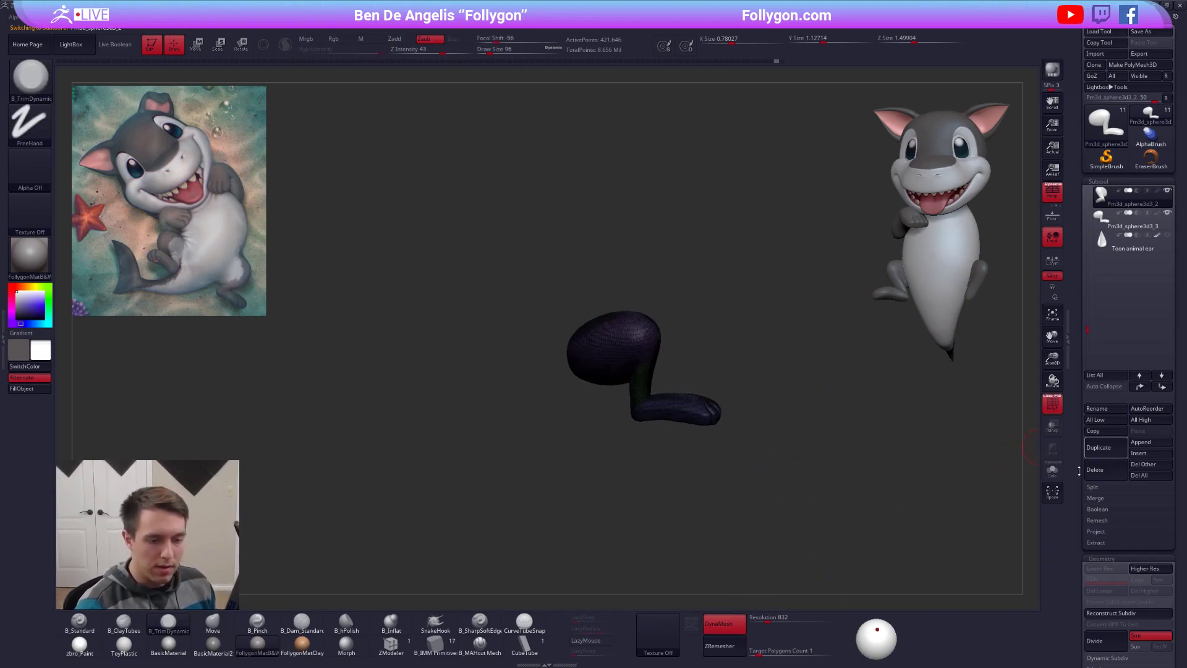
Step: Turn off DynaMesh and run ZRemesher on the leg with Keep Groups and a target polygon count of 2
scroll(1079, 471, "down", 10)
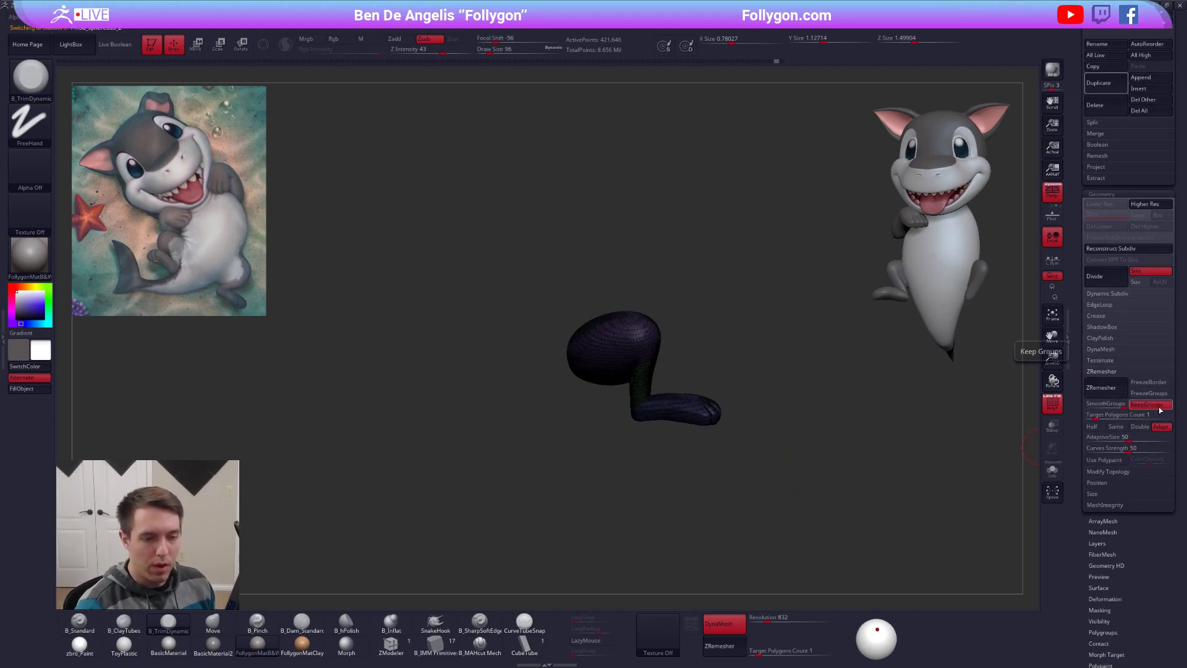
left_click(739, 625)
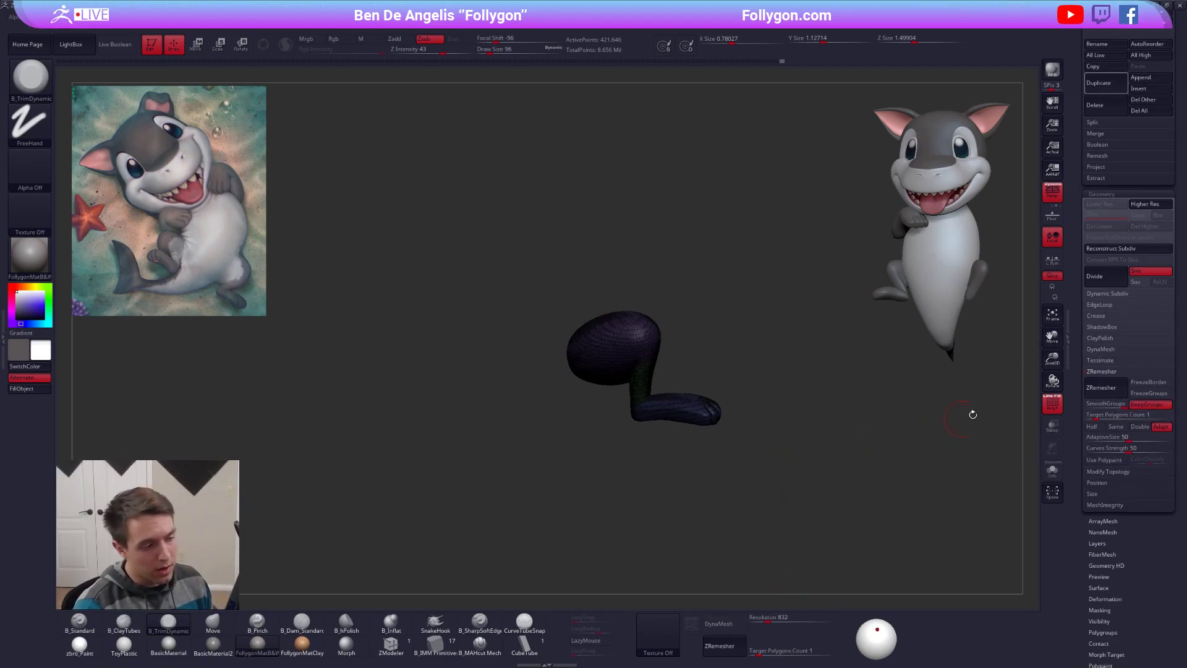
left_click(1106, 415)
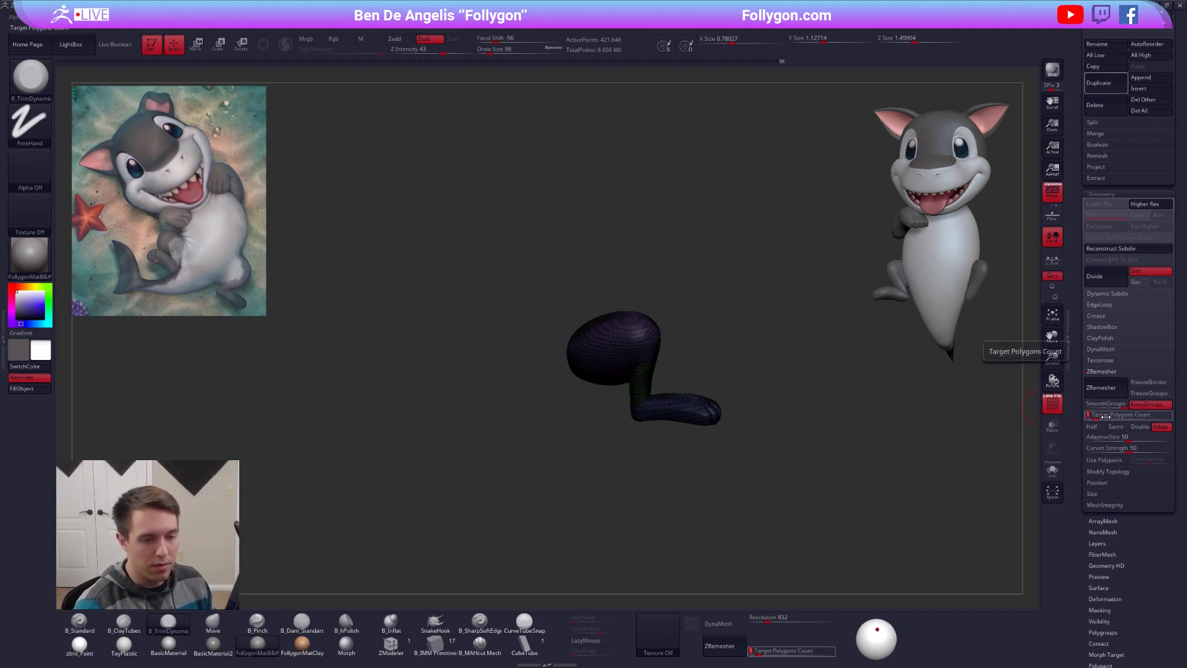
type("2")
key("Return")
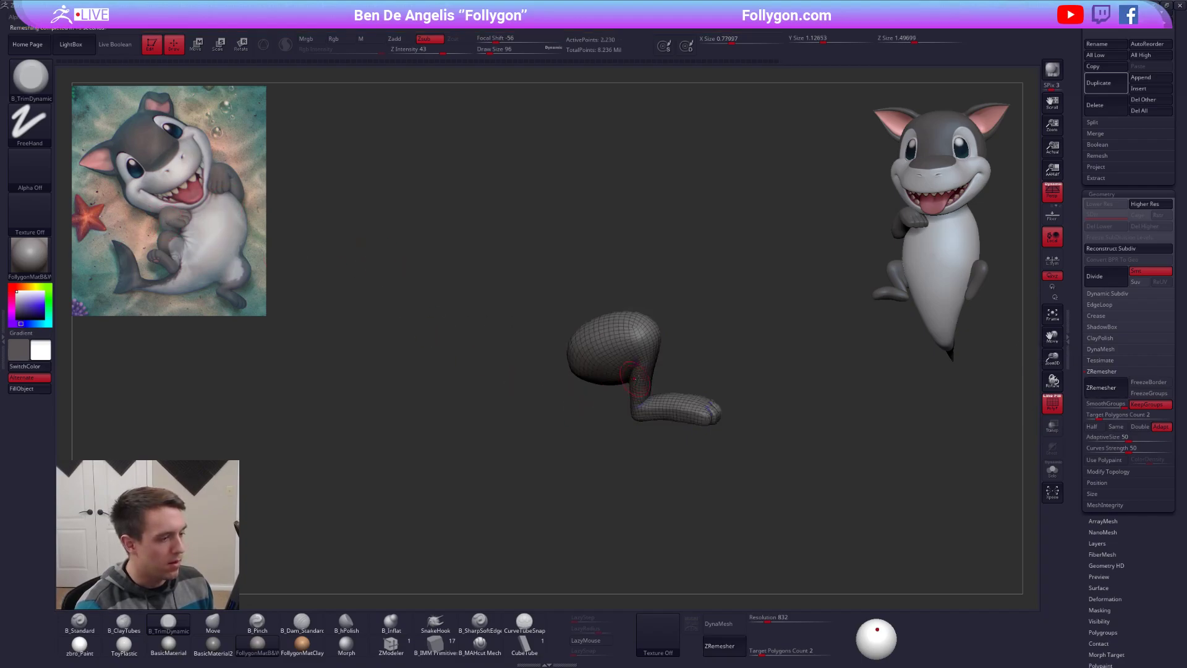
Step: Examine the remeshed leg's surface, edge flow and polygroup borders around the knee and shin
mouse_move(640, 393)
right_mouse_down("ctrl")
mouse_move(679, 431)
mouse_move(624, 410)
mouse_move(584, 440)
right_mouse_up("ctrl")
key("shift+f")
key("shift")
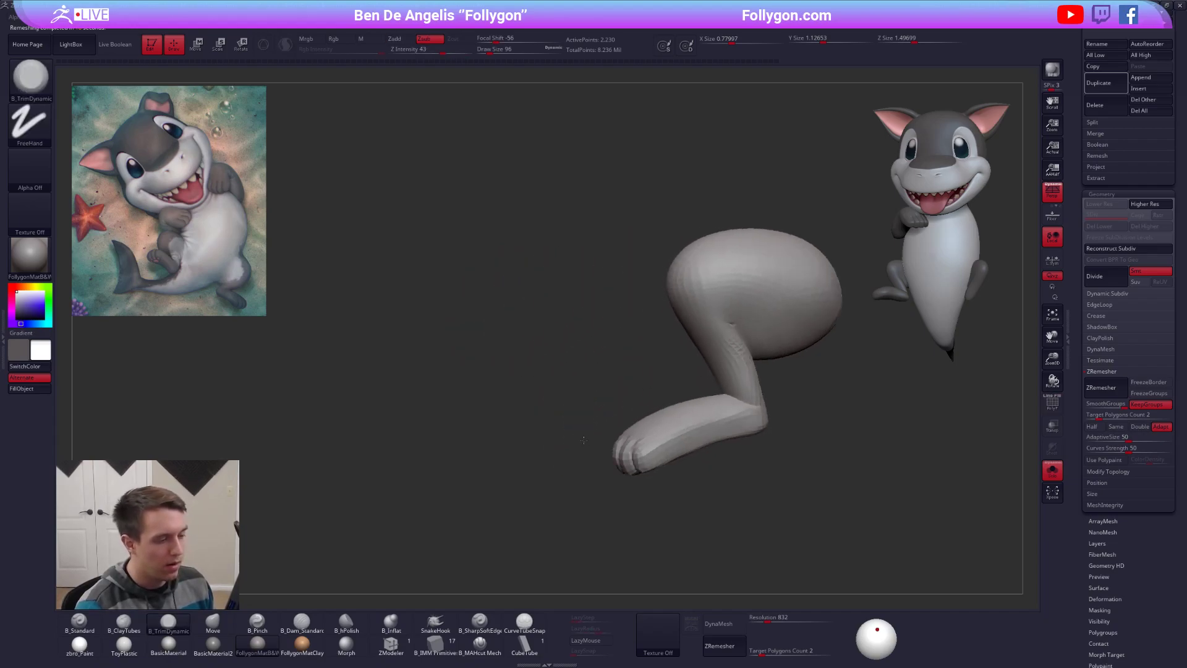
mouse_move(697, 431)
right_mouse_down()
mouse_move(618, 400)
mouse_move(592, 421)
mouse_move(718, 398)
mouse_move(647, 388)
mouse_move(712, 391)
mouse_move(648, 389)
mouse_move(685, 426)
right_mouse_up()
key("shift+f")
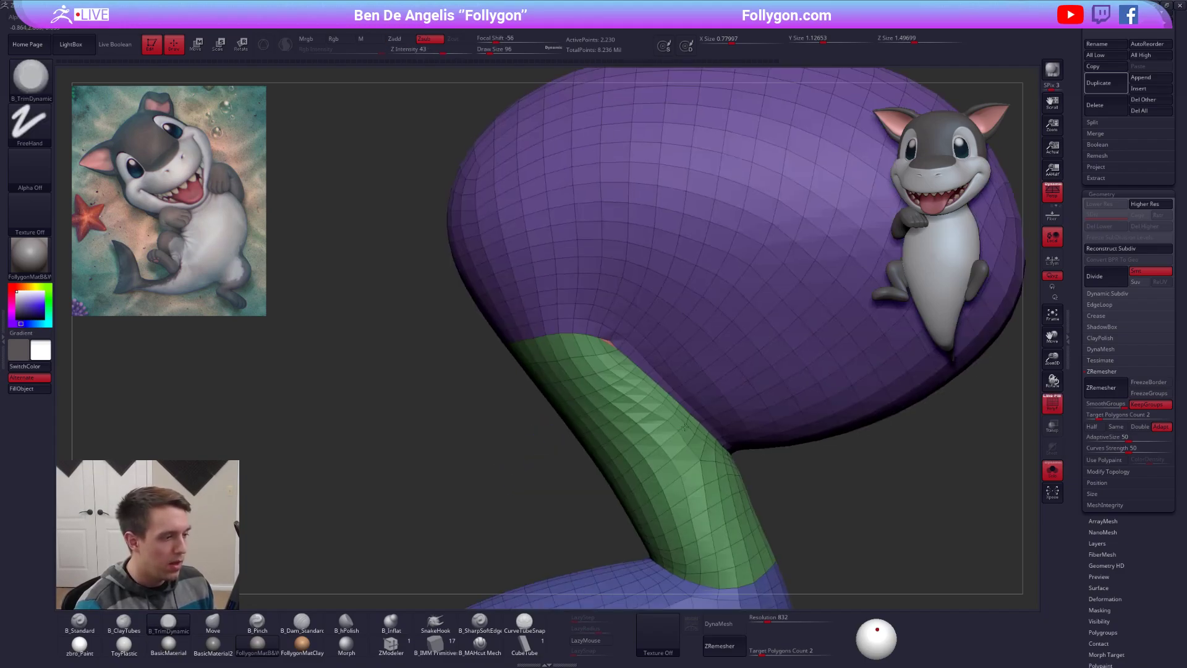
right_click_drag(605, 333, 599, 300, "ctrl")
right_click_drag(603, 365, 641, 371)
key("shift+f")
Step: Subdivide the remeshed leg and project the duplicate leg's detail onto it, repeating at successively higher subdivision levels
left_click_drag(1179, 247, 1179, 612)
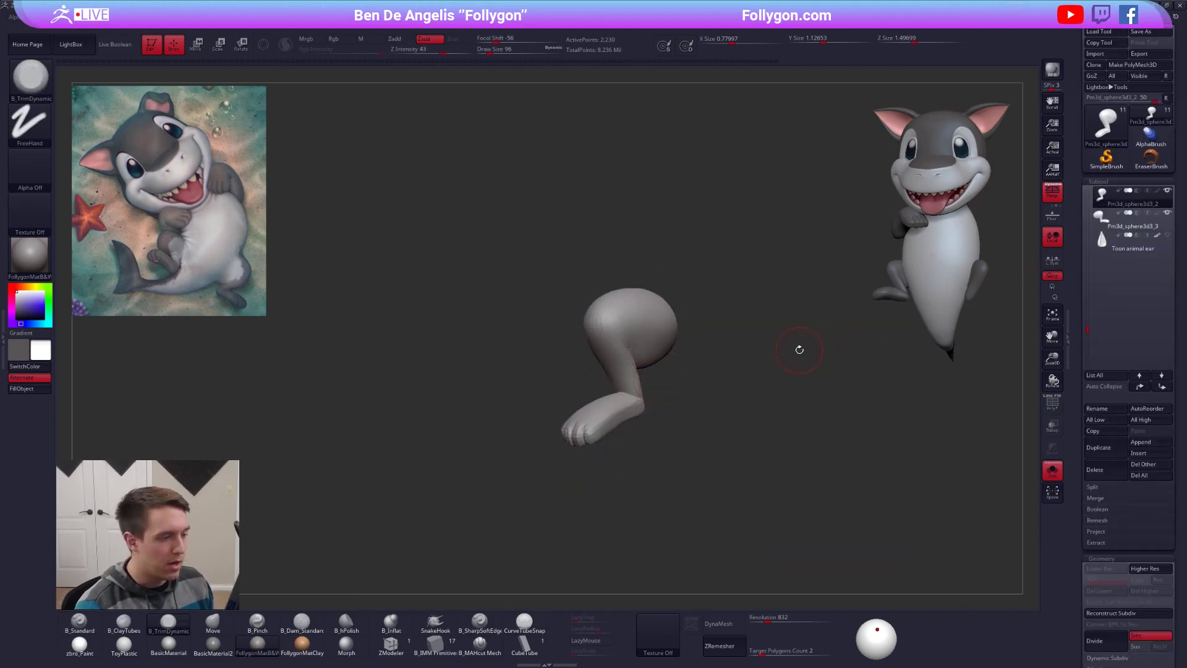
key("ctrl")
key("space")
left_click(827, 347)
key("ctrl+d")
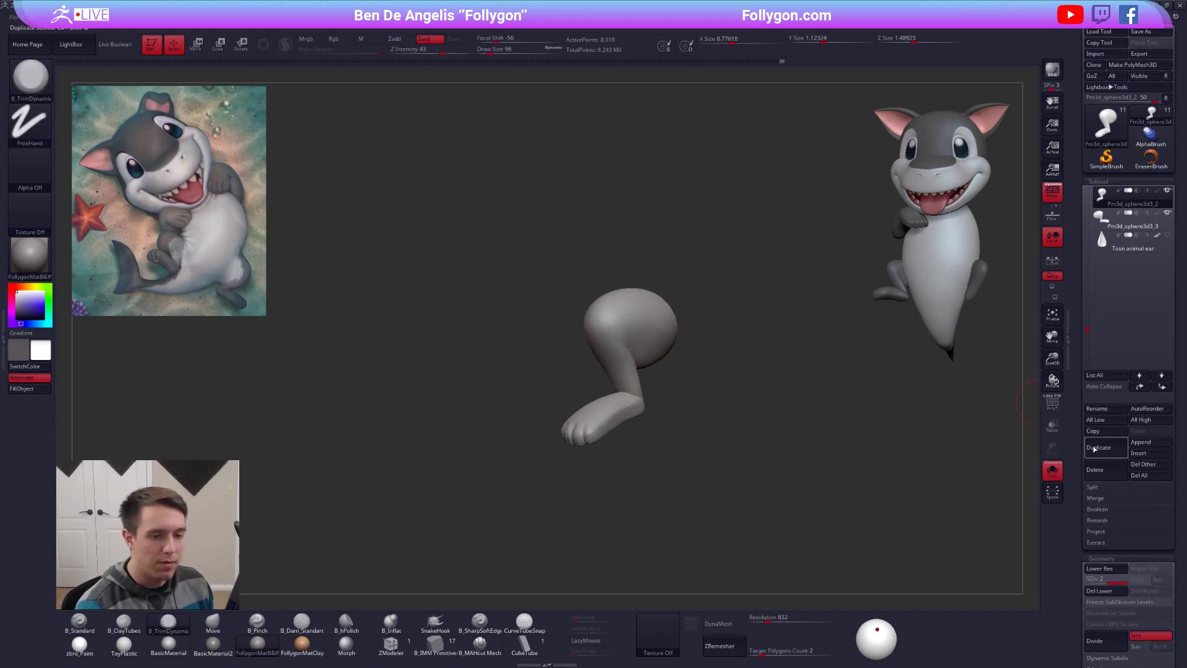
left_click(1096, 531)
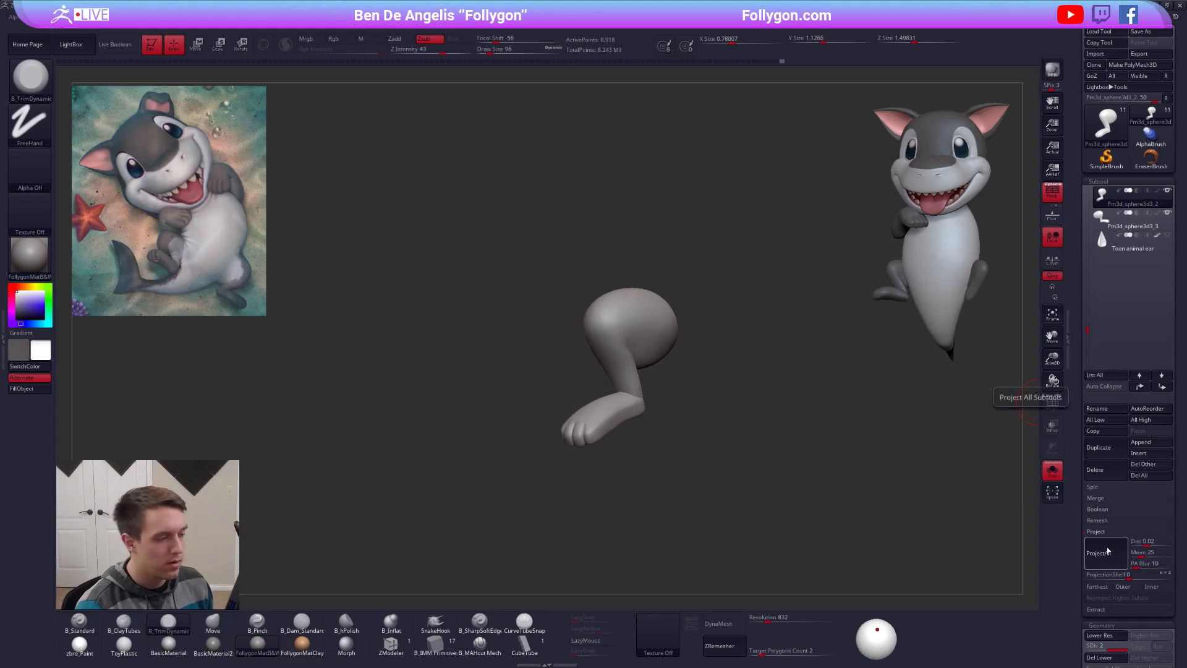
key("ctrl+d")
key("ctrl+d")
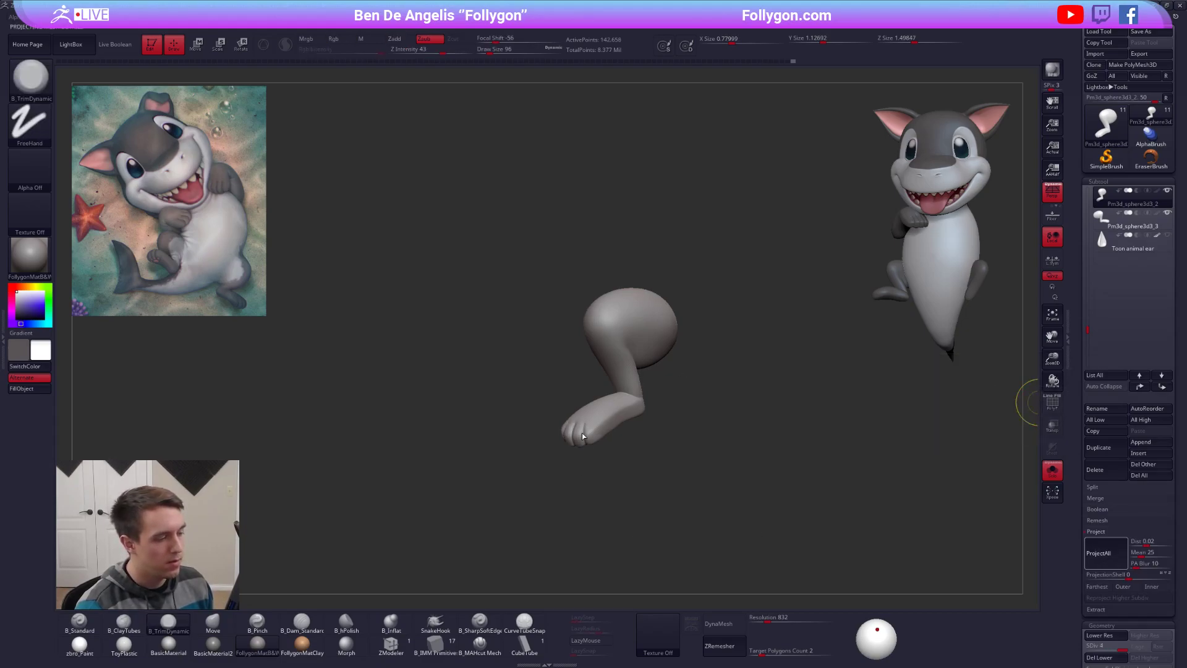
mouse_move(645, 453)
left_mouse_down()
mouse_move(621, 405)
mouse_move(705, 482)
left_mouse_up()
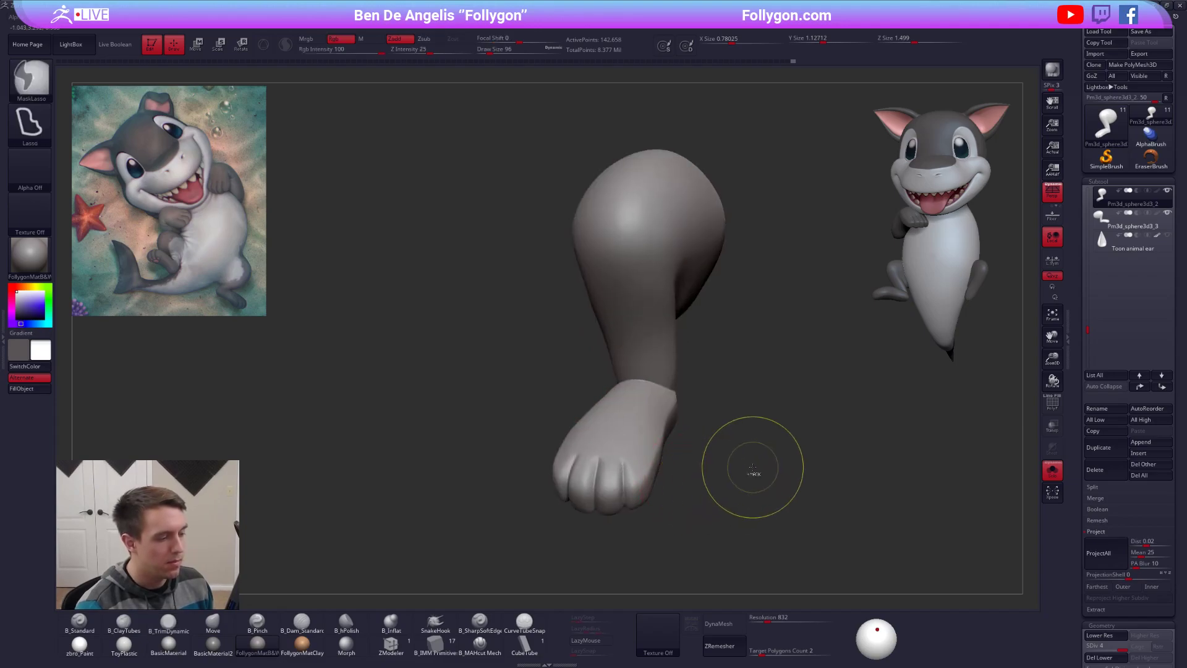
Step: Delete the duplicate leg subtool and reselect the retopologized leg with the rest of the shark shown
left_click(1111, 222)
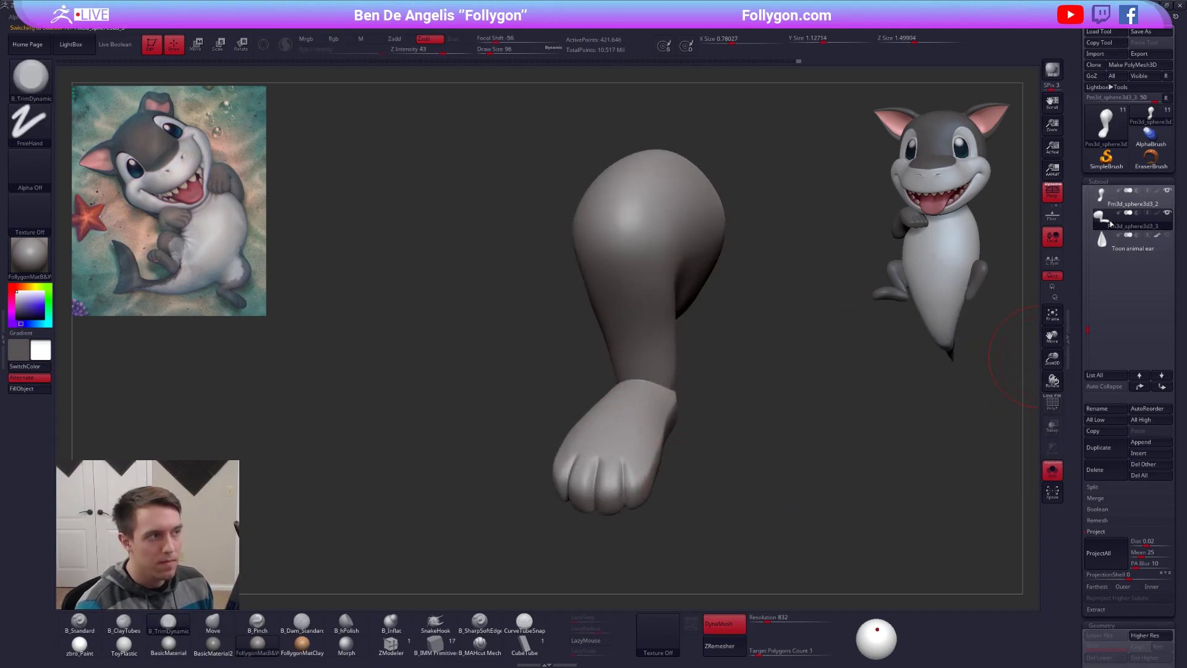
left_click(1101, 469)
left_click(1023, 488)
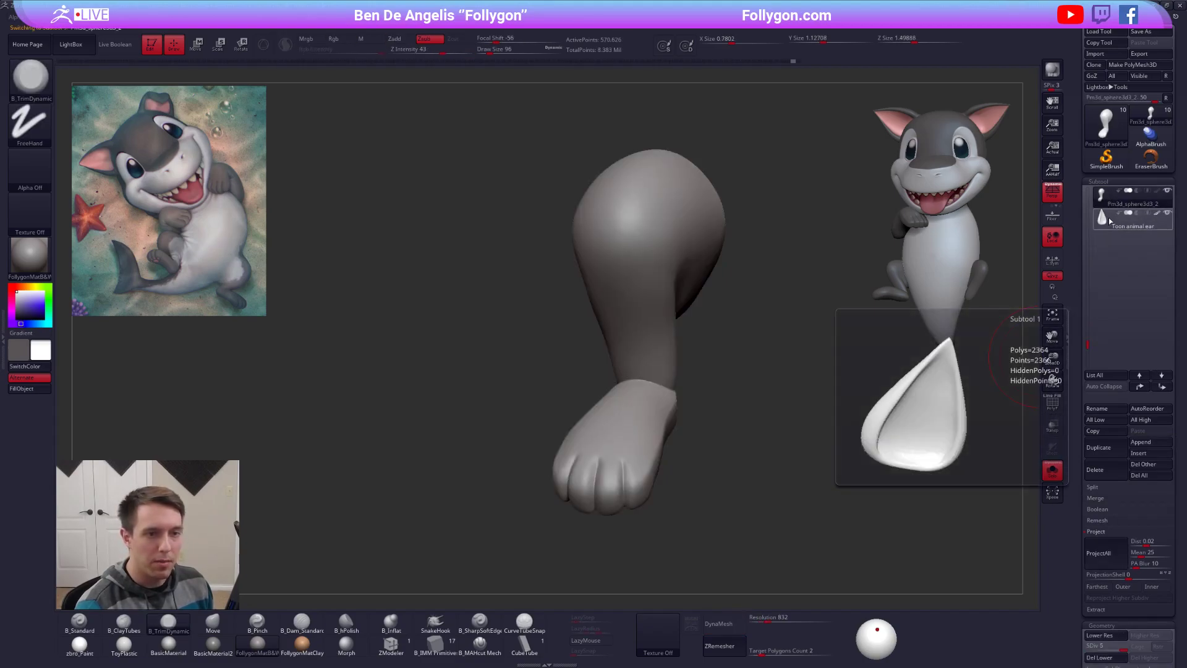
left_click(1108, 218)
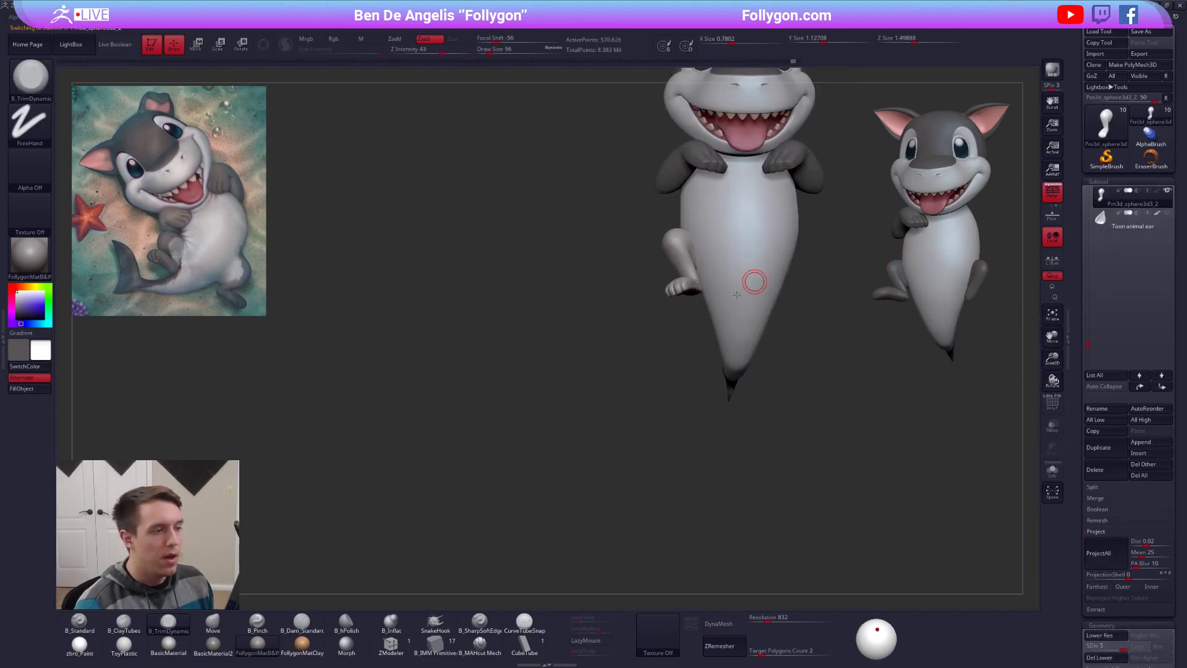
left_click(1110, 201)
right_click_drag(625, 392, 668, 406, "ctrl")
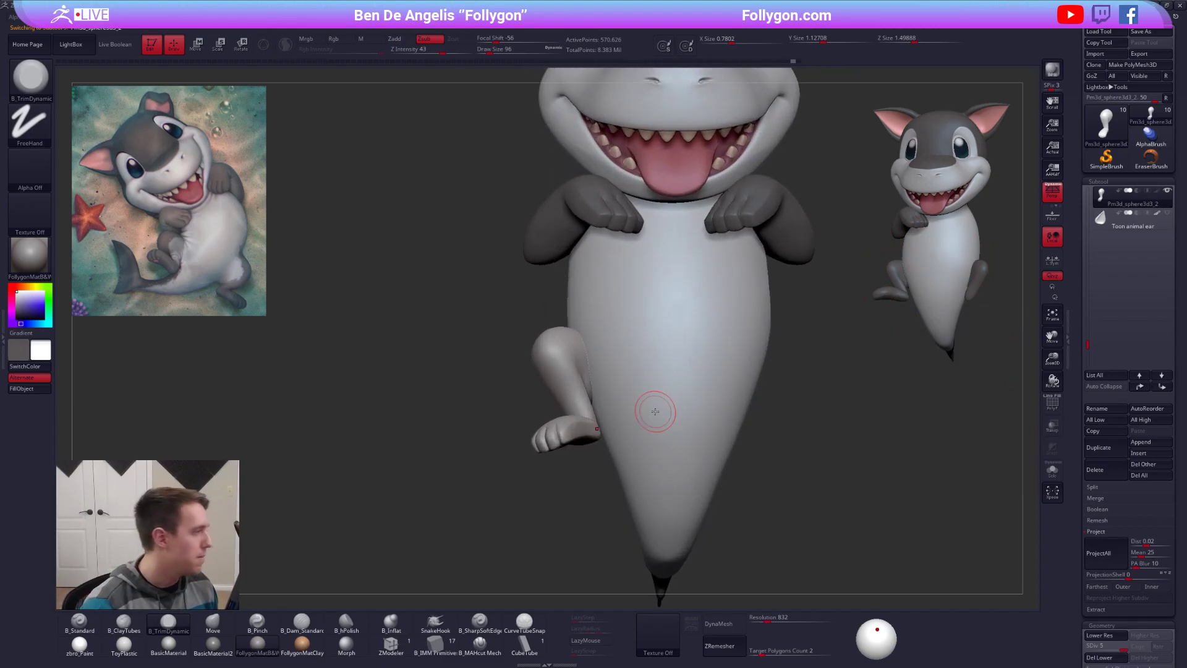
Step: Isolate the leg, lower its subdivision level and choose the ClayTubes brush for work on the ankle
mouse_move(585, 379)
right_mouse_down()
mouse_move(593, 421)
mouse_move(642, 429)
right_mouse_up()
key("alt+s")
key("s")
left_click_drag(641, 429, 614, 426)
mouse_move(614, 425)
right_mouse_down("ctrl")
mouse_move(618, 392)
mouse_move(675, 378)
mouse_move(631, 425)
mouse_move(668, 379)
right_mouse_up("ctrl")
key("shift+d")
key("shift+d")
key("b")
key("c")
key("t")
key("shift")
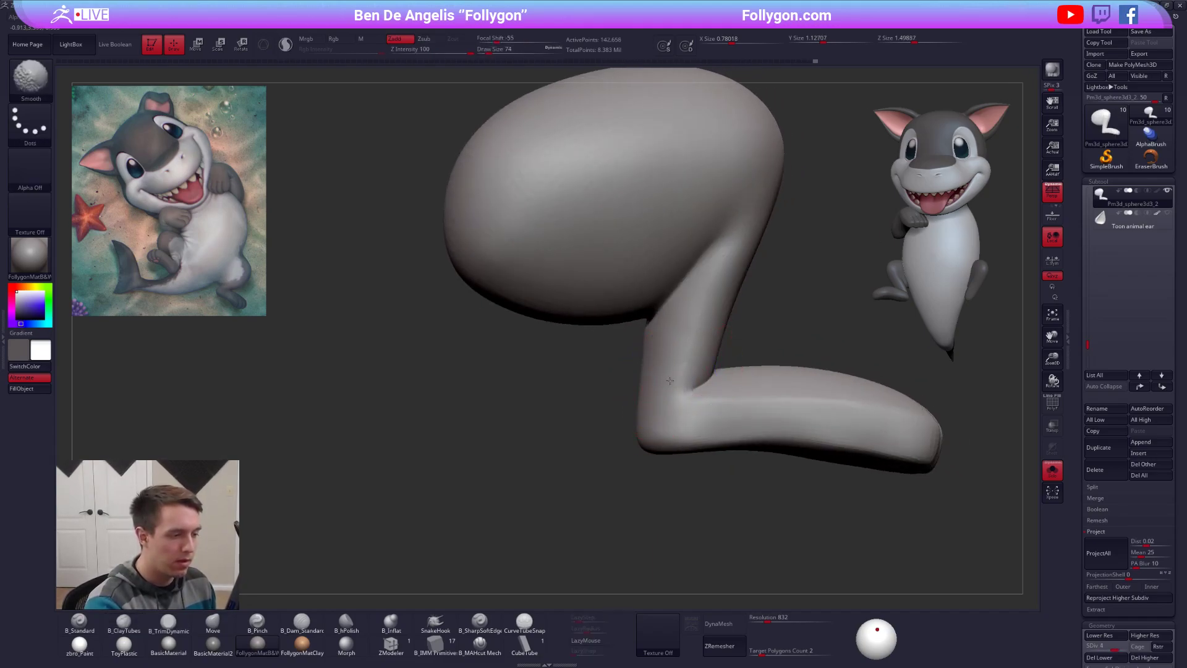
Step: Add a little volume around the ankle with an enlarged ClayTubes brush
mouse_move(645, 396)
right_mouse_down()
mouse_move(643, 405)
mouse_move(667, 390)
right_mouse_up()
key("shift")
key("bracketright")
mouse_move(599, 405)
right_mouse_down()
mouse_move(577, 366)
mouse_move(629, 360)
mouse_move(552, 413)
right_mouse_up()
key("b")
key("c")
key("t")
key("space")
left_click_drag(583, 395, 586, 396)
Step: Raise the leg's subdivision level and smooth the ankle area
mouse_move(631, 409)
right_mouse_down()
mouse_move(640, 455)
mouse_move(601, 426)
mouse_move(601, 383)
mouse_move(609, 427)
right_mouse_up()
key("d")
key("d")
key("d")
left_click_drag(587, 426, 593, 445, "shift")
Step: Shrink the brush, drop the leg to subdivision level 2 and smooth the heel's transition
mouse_move(597, 446)
right_mouse_down()
mouse_move(603, 368)
mouse_move(589, 459)
mouse_move(619, 365)
mouse_move(625, 409)
mouse_move(656, 418)
right_mouse_up()
key("bracketleft")
key("bracketleft")
key("shift+d")
key("shift+d")
key("shift+d")
left_click_drag(636, 402, 629, 435, "shift")
mouse_move(628, 435)
right_mouse_down()
mouse_move(643, 420)
mouse_move(620, 282)
mouse_move(577, 253)
right_mouse_up()
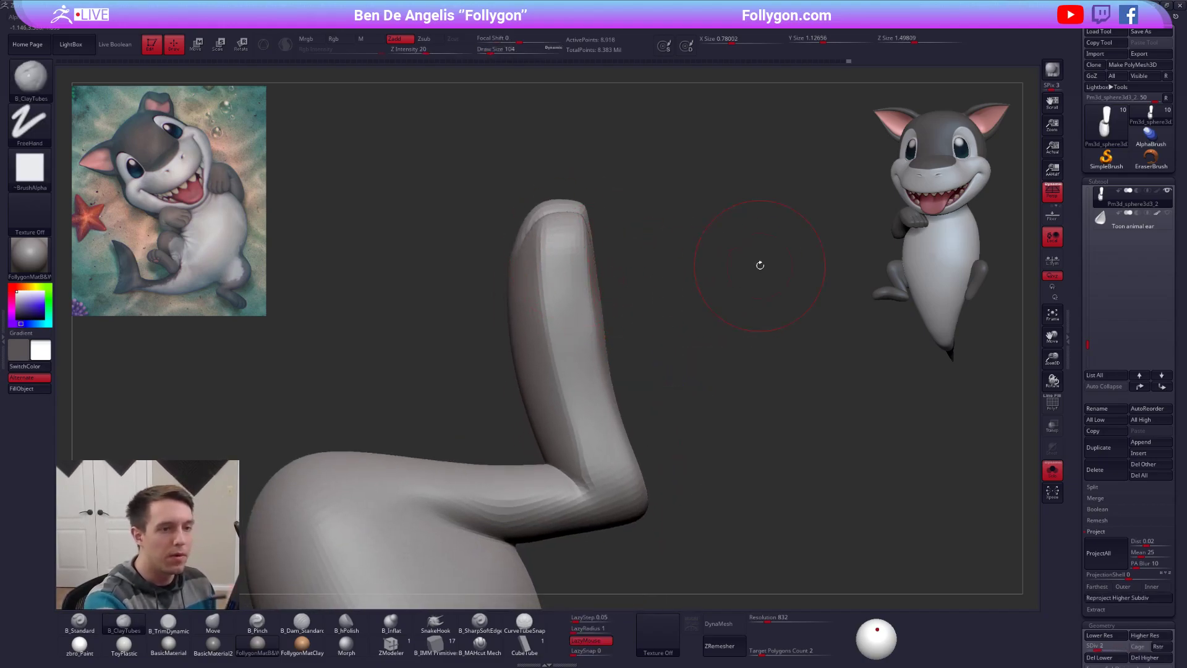
Step: Turn off perspective, mask the sole of the foot with lasso selections, soften the mask and invert it
left_click(1046, 197)
key("ctrl+s")
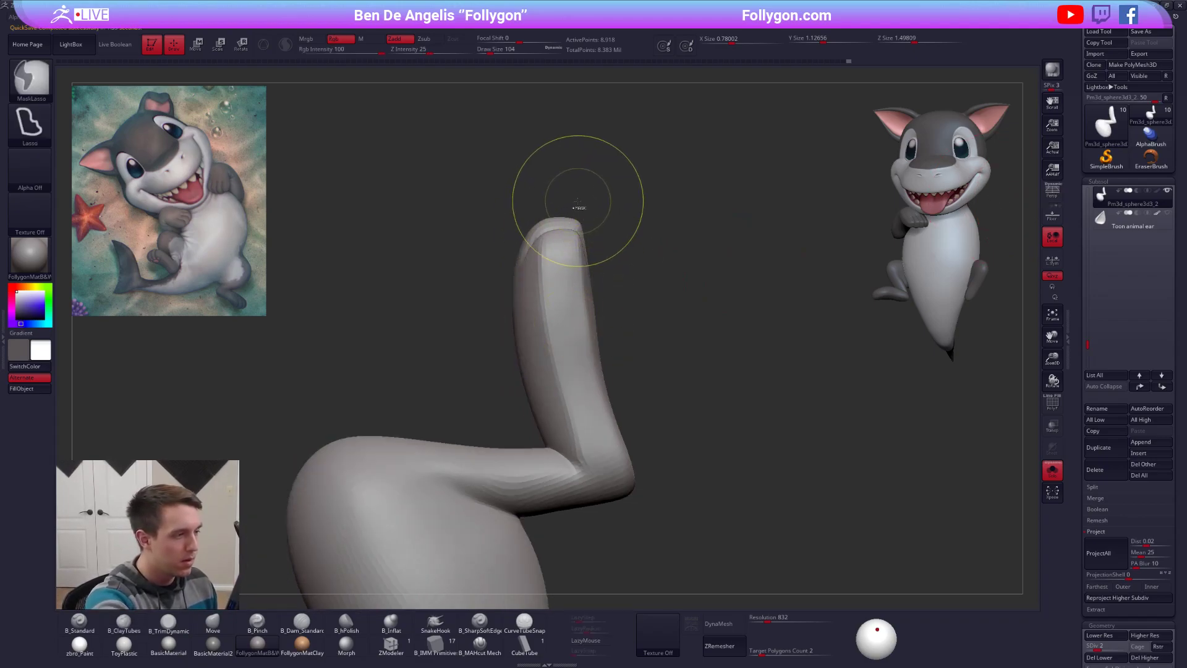
mouse_move(647, 508)
left_mouse_down("ctrl")
mouse_move(859, 486)
mouse_move(883, 450)
left_mouse_up("ctrl")
mouse_move(758, 437)
left_mouse_down()
mouse_move(689, 445)
mouse_move(579, 335)
mouse_move(580, 352)
left_mouse_up()
mouse_move(547, 487)
left_mouse_down("ctrl")
mouse_move(484, 588)
mouse_move(413, 556)
left_mouse_up("ctrl")
left_click_drag(500, 500, 553, 482)
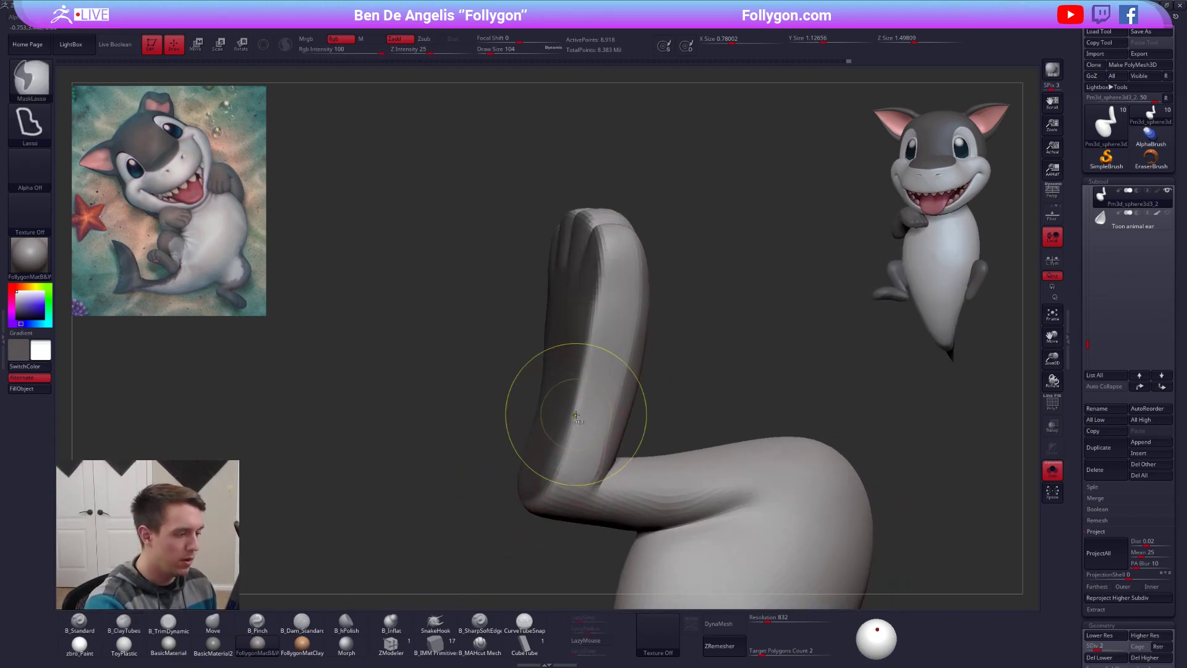
left_click(550, 475, "ctrl")
left_click_drag(470, 455, 593, 413)
left_click(653, 404, "ctrl")
Step: Push the unmasked sole slightly inward with the Transpose move line
right_click_drag(566, 403, 609, 404)
key("s")
left_click(594, 334)
mouse_move(631, 336)
right_mouse_down()
mouse_move(579, 338)
mouse_move(640, 338)
mouse_move(592, 338)
mouse_move(614, 343)
right_mouse_up()
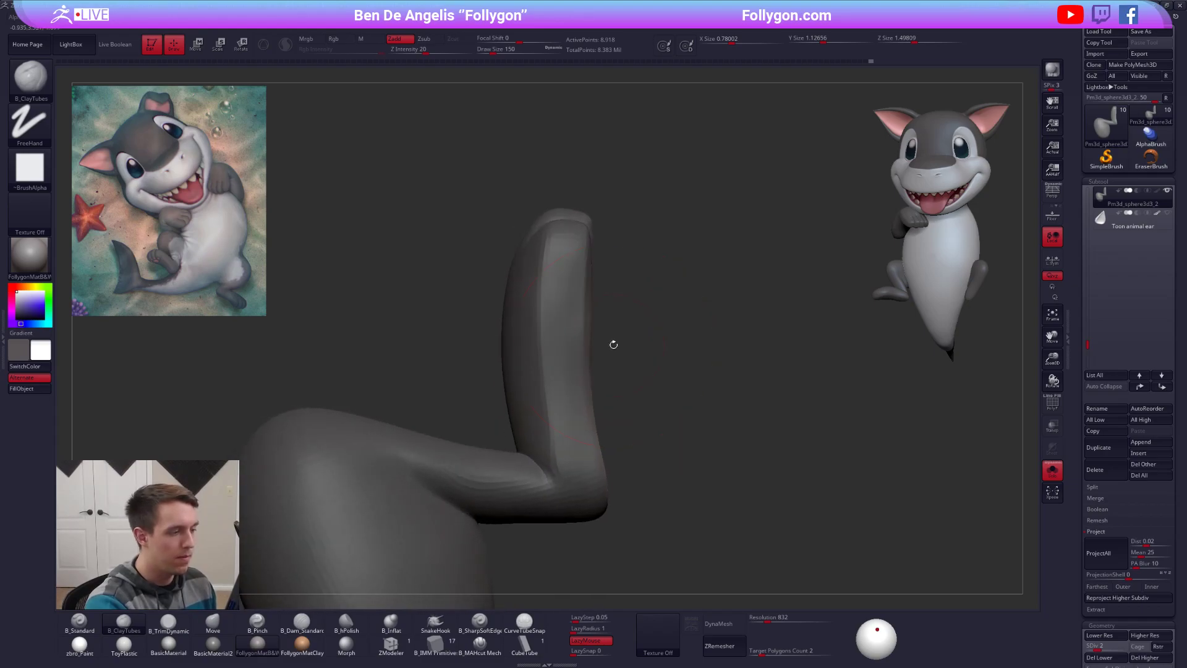
key("w")
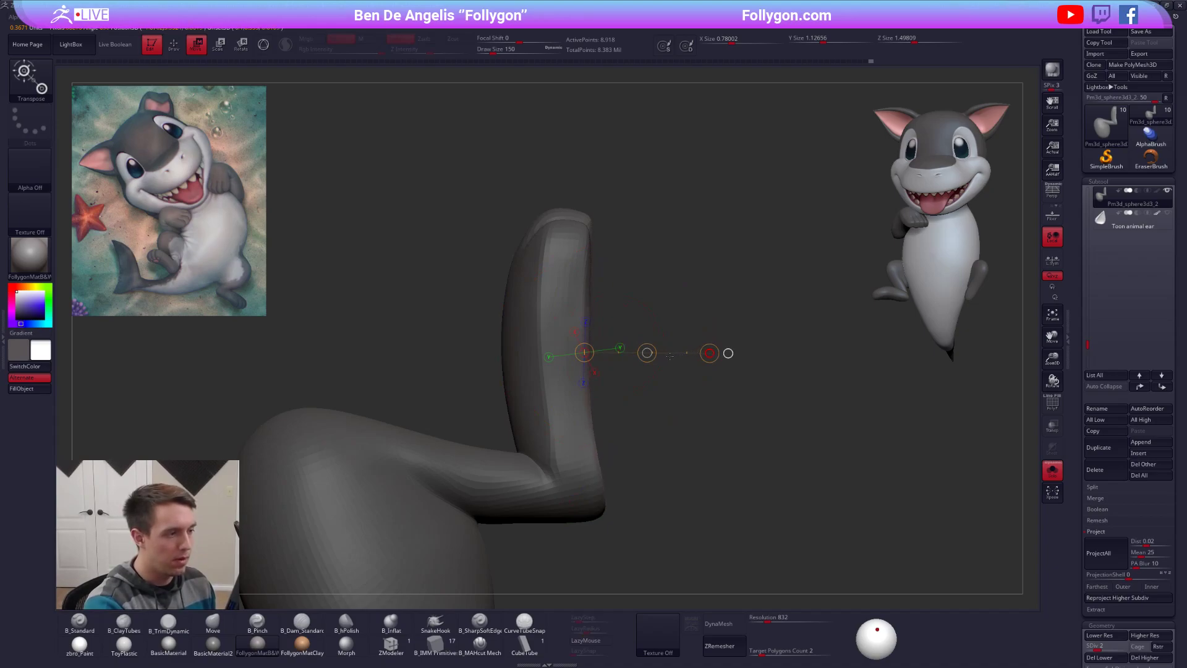
key("q")
mouse_move(640, 393)
right_mouse_down()
mouse_move(621, 367)
mouse_move(647, 326)
mouse_move(626, 336)
mouse_move(649, 353)
mouse_move(622, 368)
mouse_move(624, 313)
right_mouse_up()
Step: Clear the mask and even out the sole of the foot with the TrimDynamic brush
key("shift")
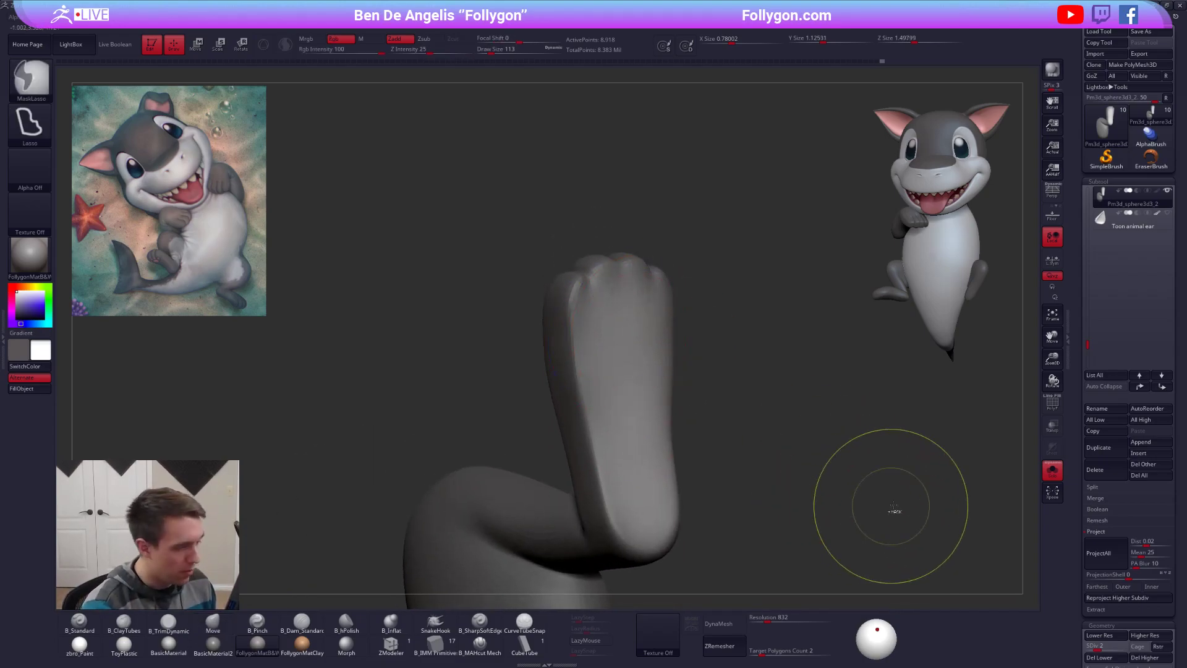
mouse_move(893, 506)
right_mouse_down()
mouse_move(729, 485)
mouse_move(692, 438)
mouse_move(663, 362)
mouse_move(695, 374)
mouse_move(653, 340)
mouse_move(686, 299)
right_mouse_up()
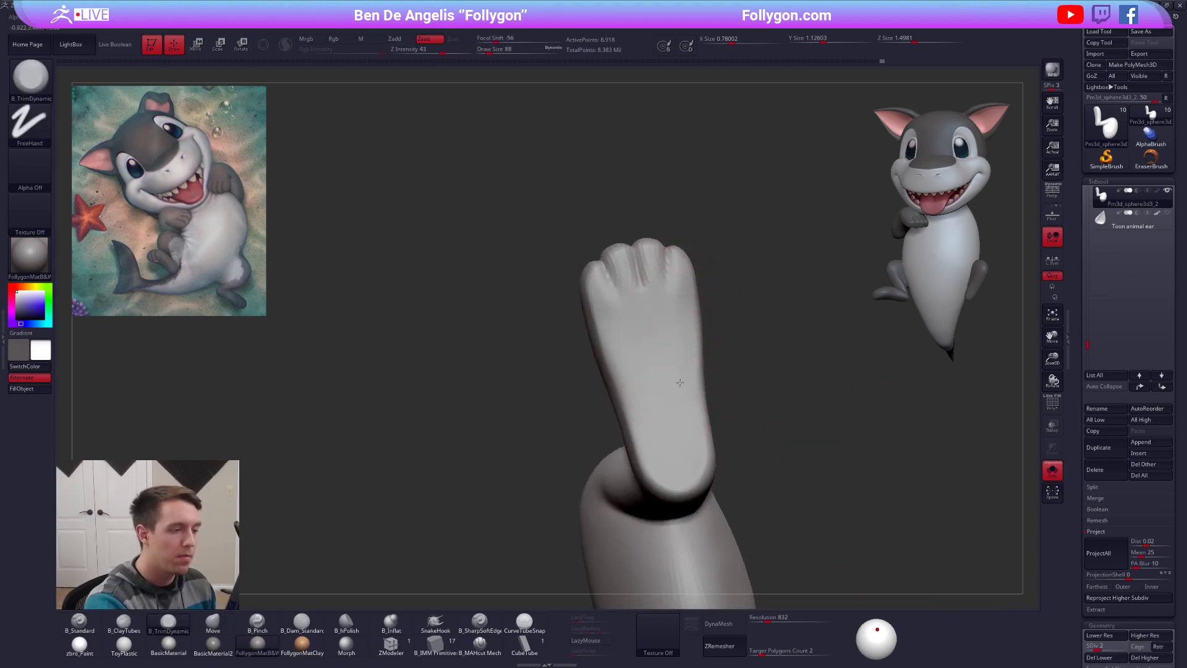
mouse_move(622, 341)
right_mouse_down()
mouse_move(728, 480)
mouse_move(710, 533)
right_mouse_up()
Step: Choose the Move brush, show the whole shark again and raise the leg to subdivision level 5
key("b")
key("m")
key("v")
left_click(1053, 471)
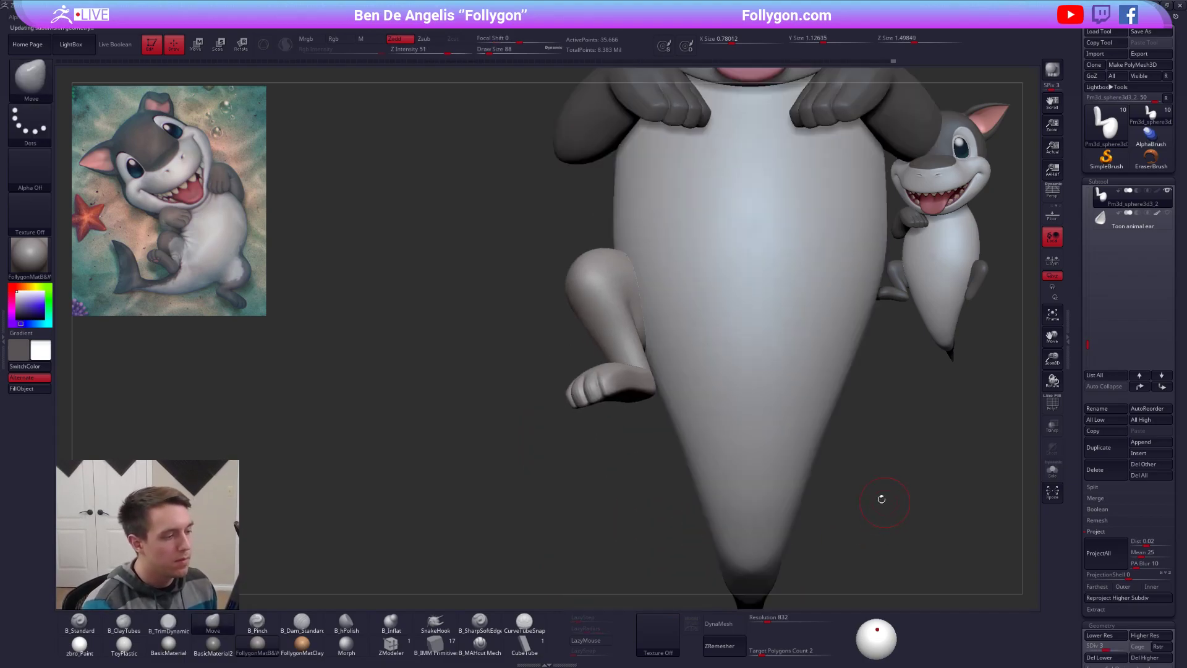
key("d")
key("d")
mouse_move(898, 482)
right_mouse_down()
mouse_move(893, 455)
mouse_move(790, 466)
right_mouse_up()
Step: Sample the dark grey from the shark's arm and fill the leg with it using the zbro_Paint material
key("b")
key("s")
key("t")
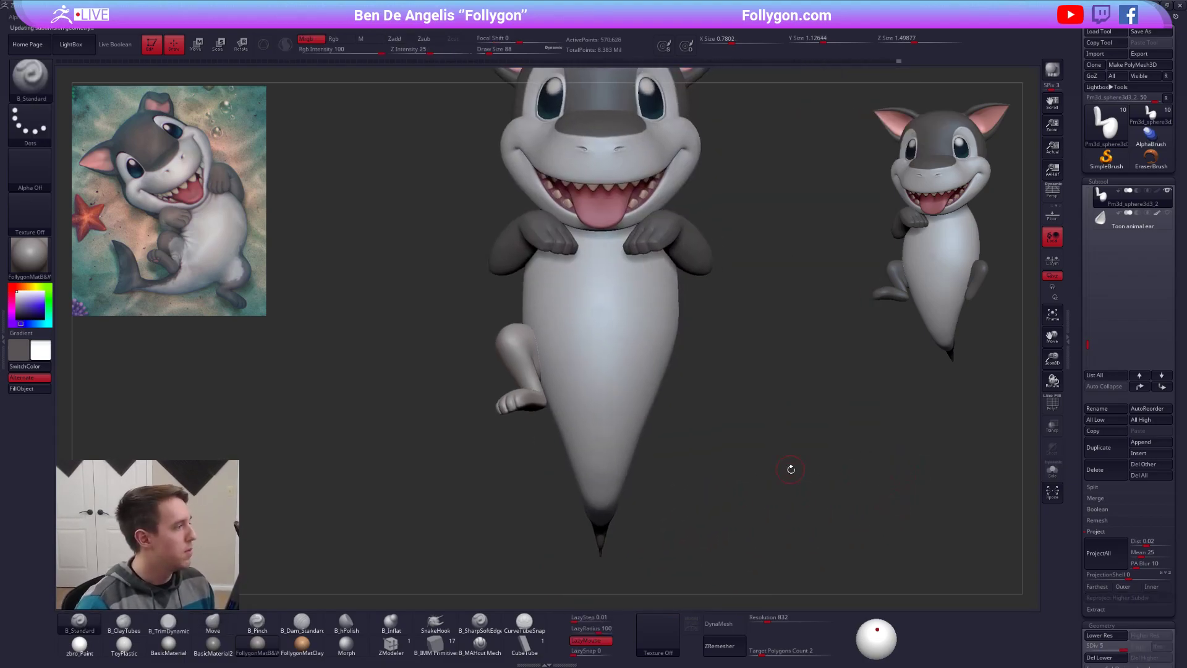
right_click_drag(609, 219, 519, 230)
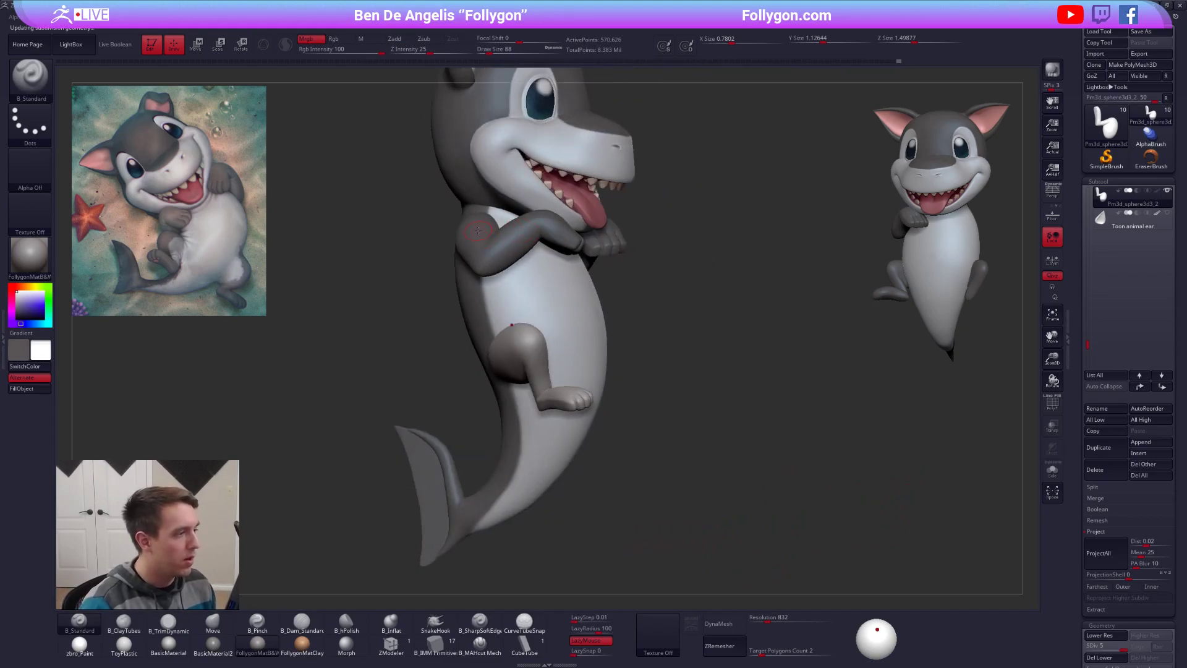
key("c")
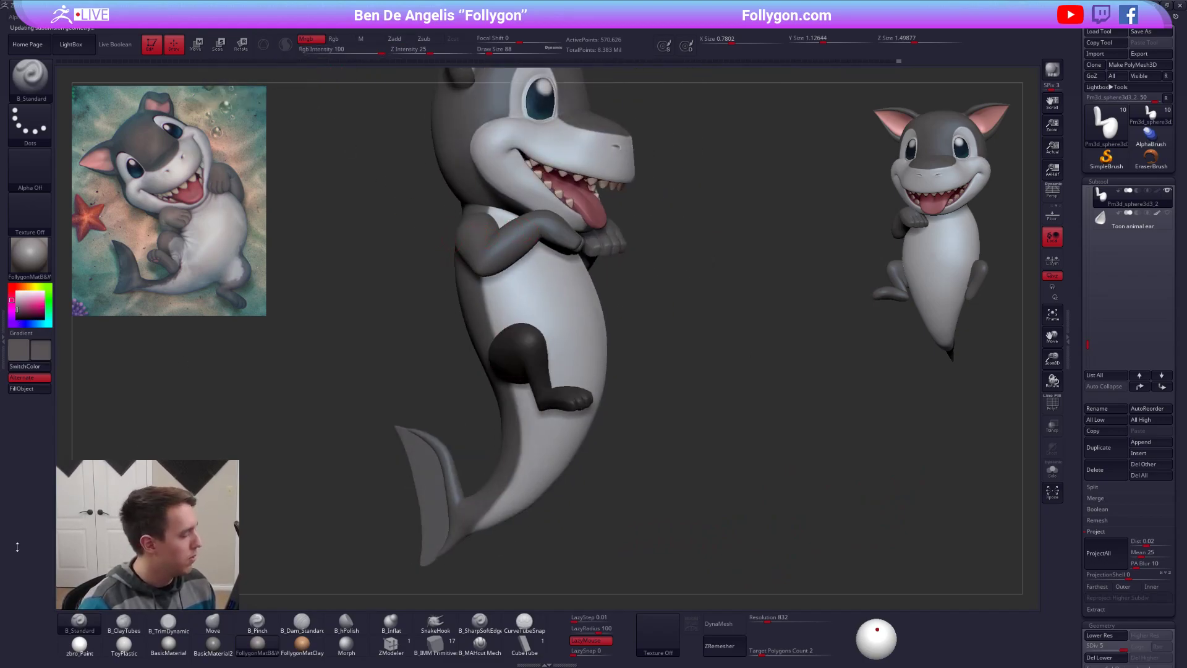
left_click(80, 643)
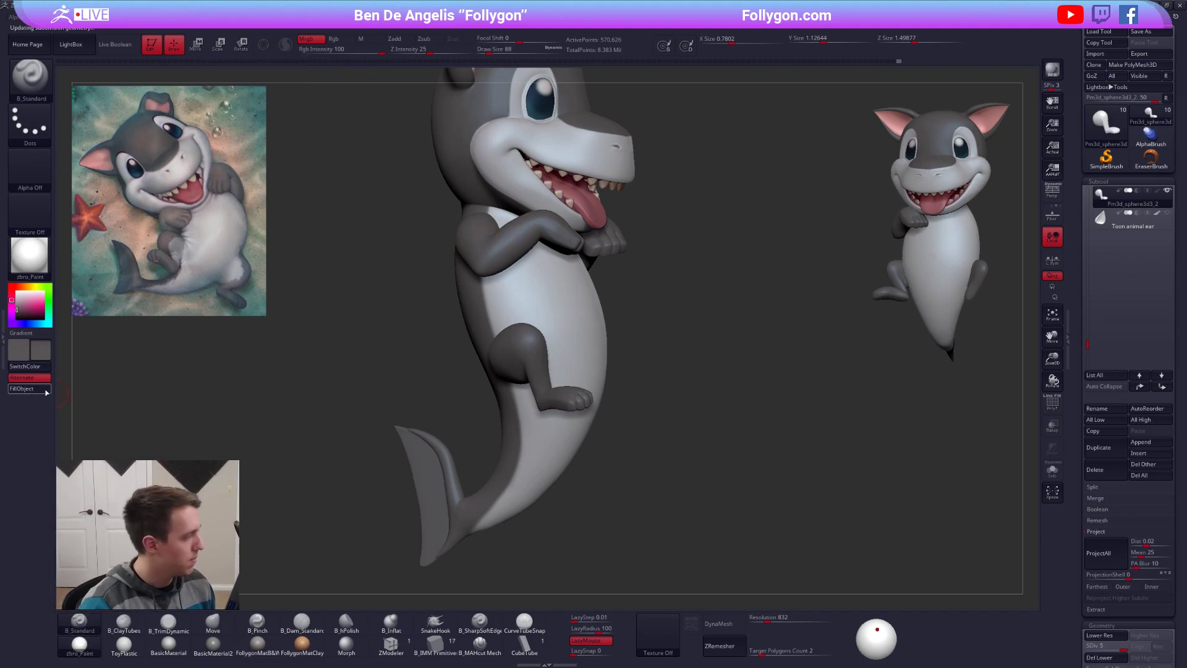
right_click_drag(530, 328, 456, 360)
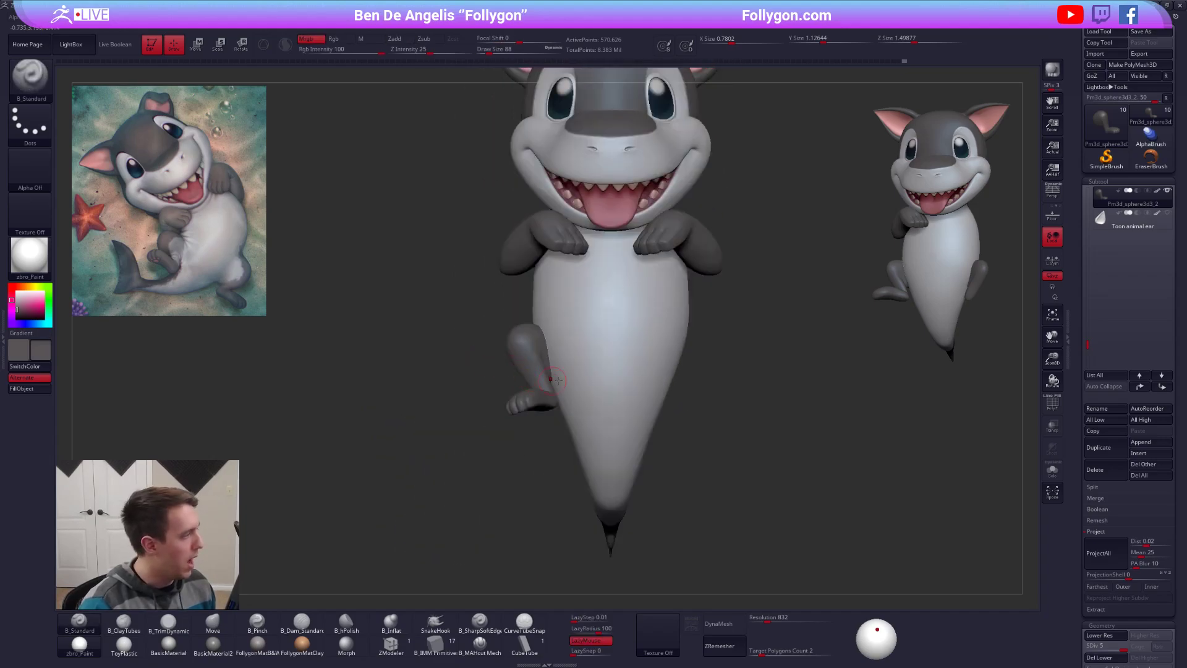
Step: Scale the leg up to an X size of 0.82191 and reposition it against the body with Transpose
key("e")
key("alt+s")
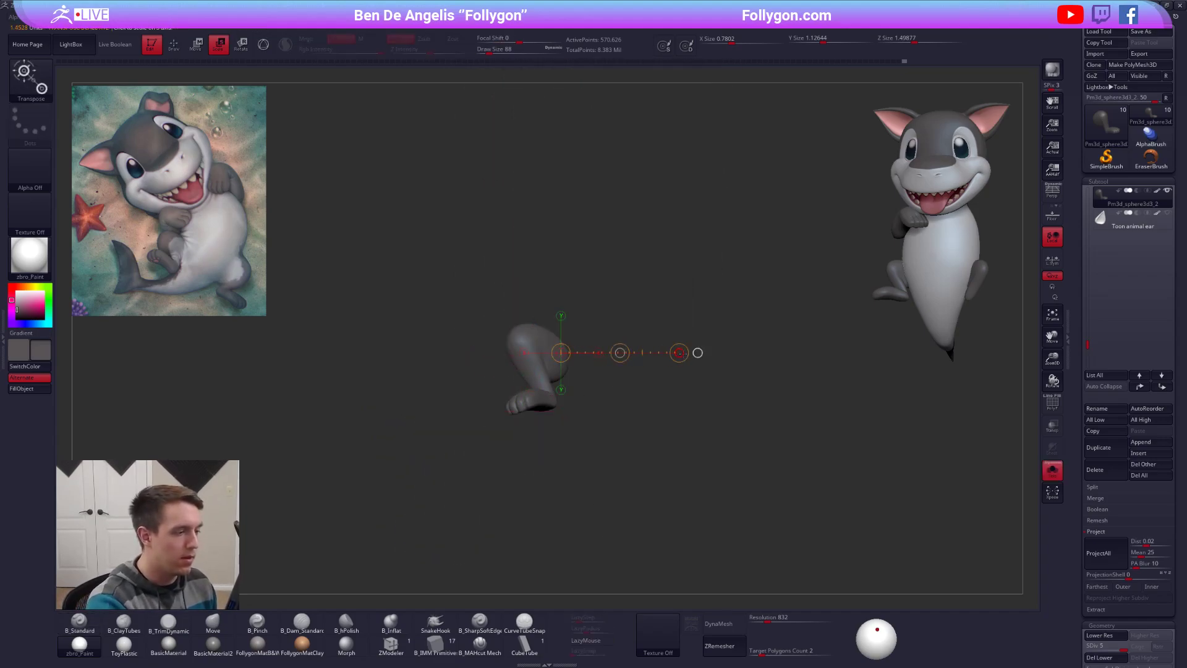
key("alt+s")
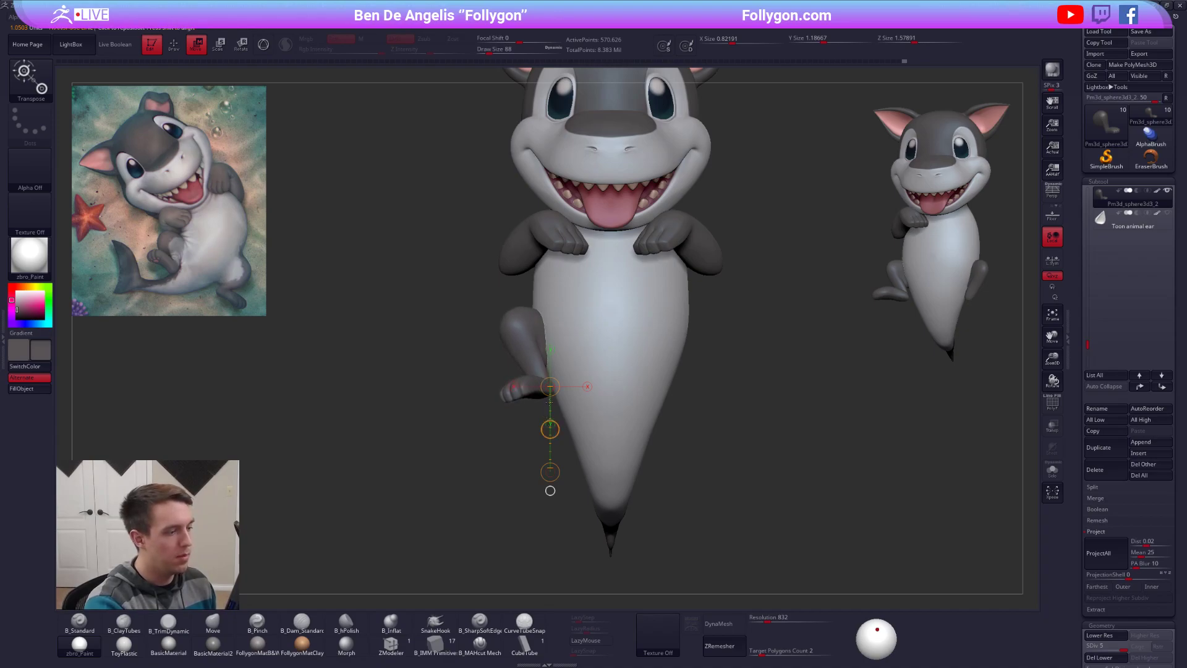
key("q")
Step: Mirror the leg to the other side of the shark's body and merge both legs into one subtool
mouse_move(593, 420)
right_mouse_down("ctrl")
mouse_move(595, 366)
mouse_move(626, 423)
mouse_move(611, 374)
right_mouse_up("ctrl")
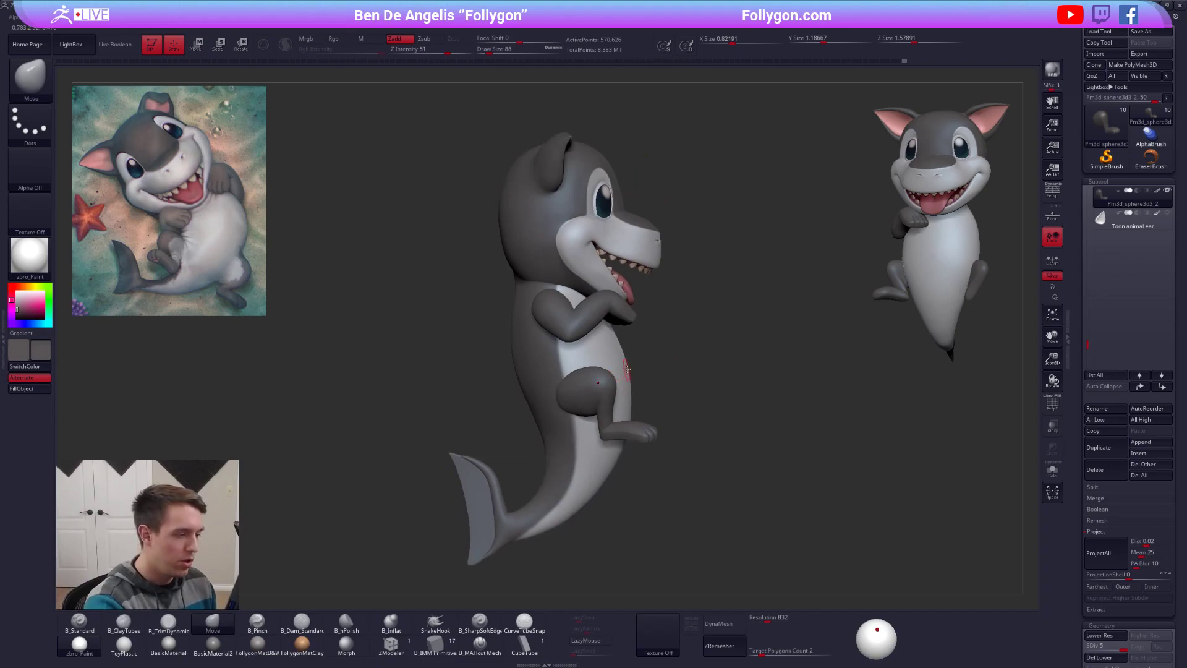
left_click_drag(630, 370, 644, 353)
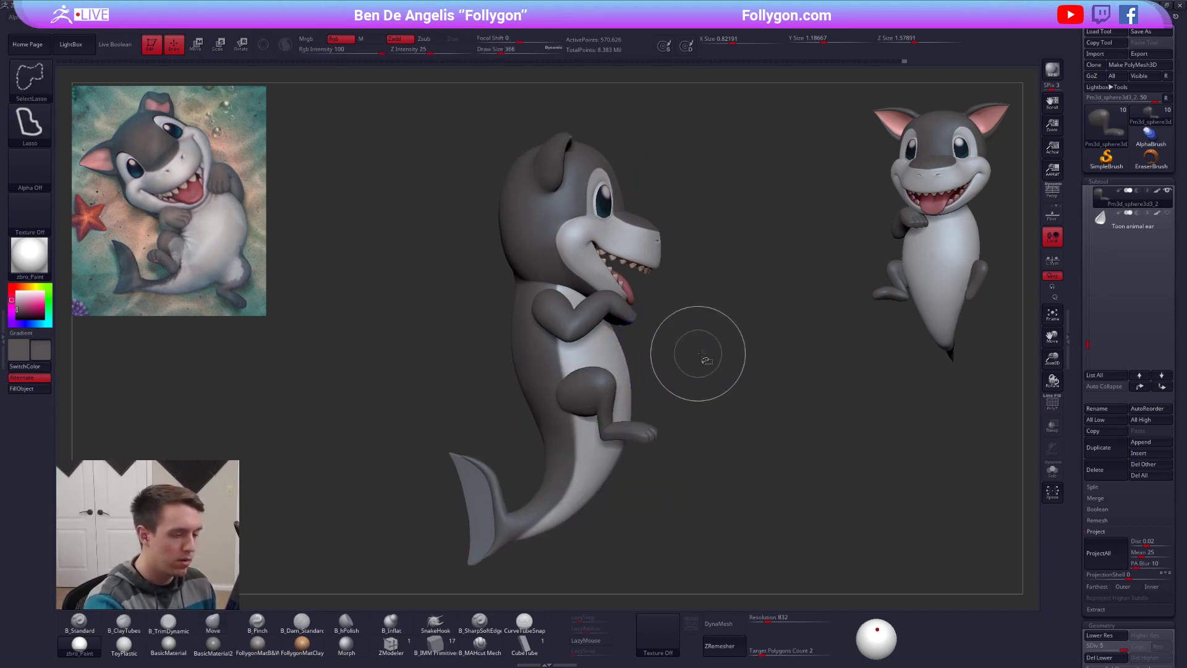
left_click(1111, 533)
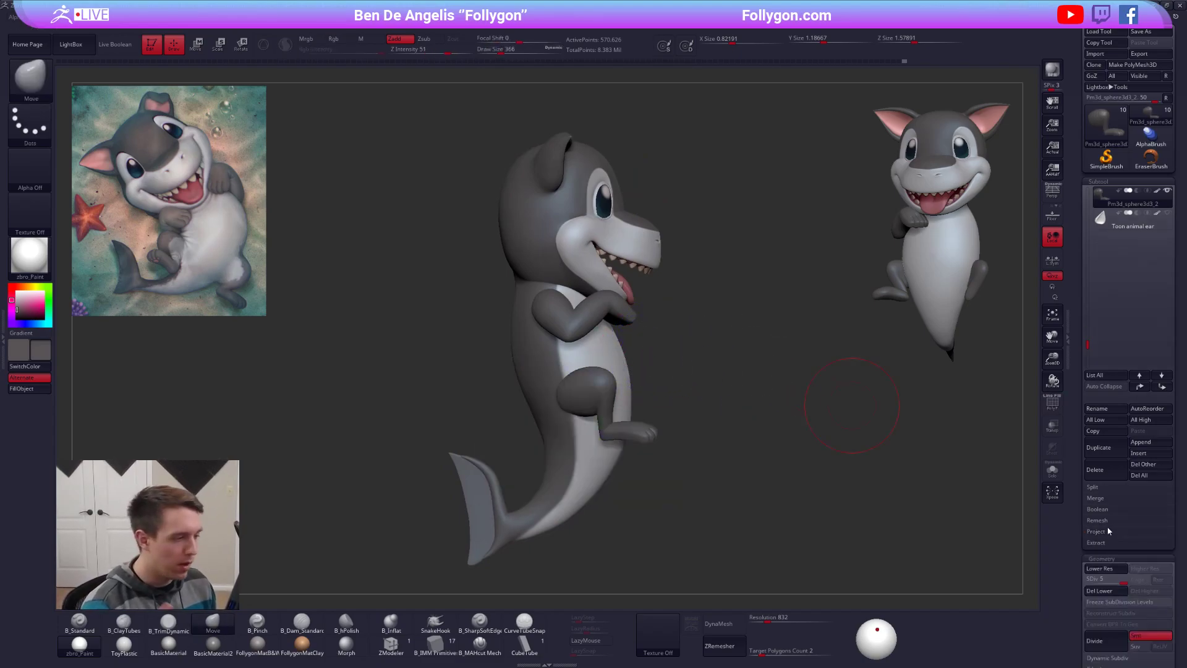
key("ctrl+space")
left_click(859, 414)
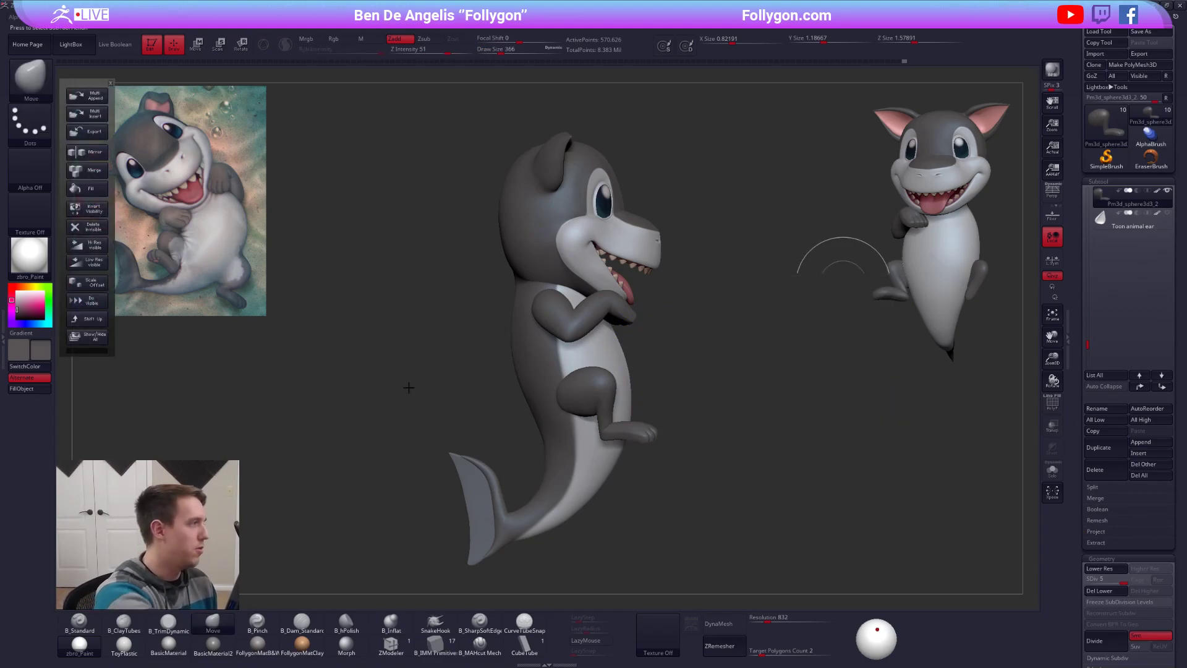
left_click(93, 152)
left_click(554, 279)
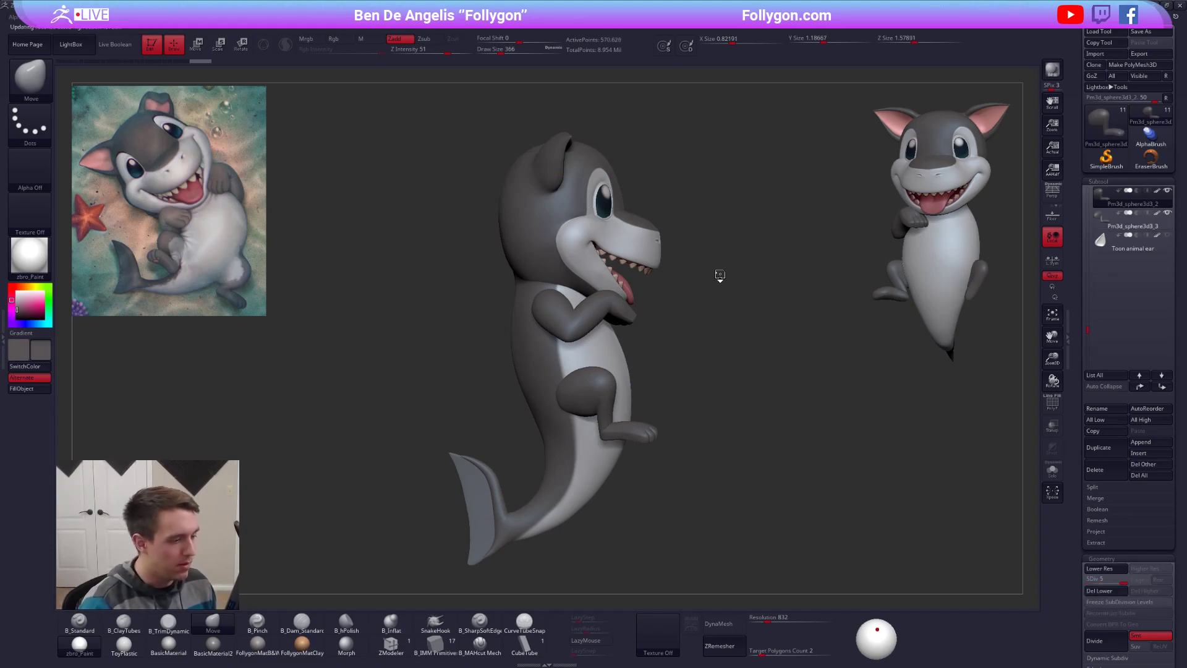
mouse_move(745, 434)
left_mouse_down()
mouse_move(742, 398)
mouse_move(709, 376)
left_mouse_up()
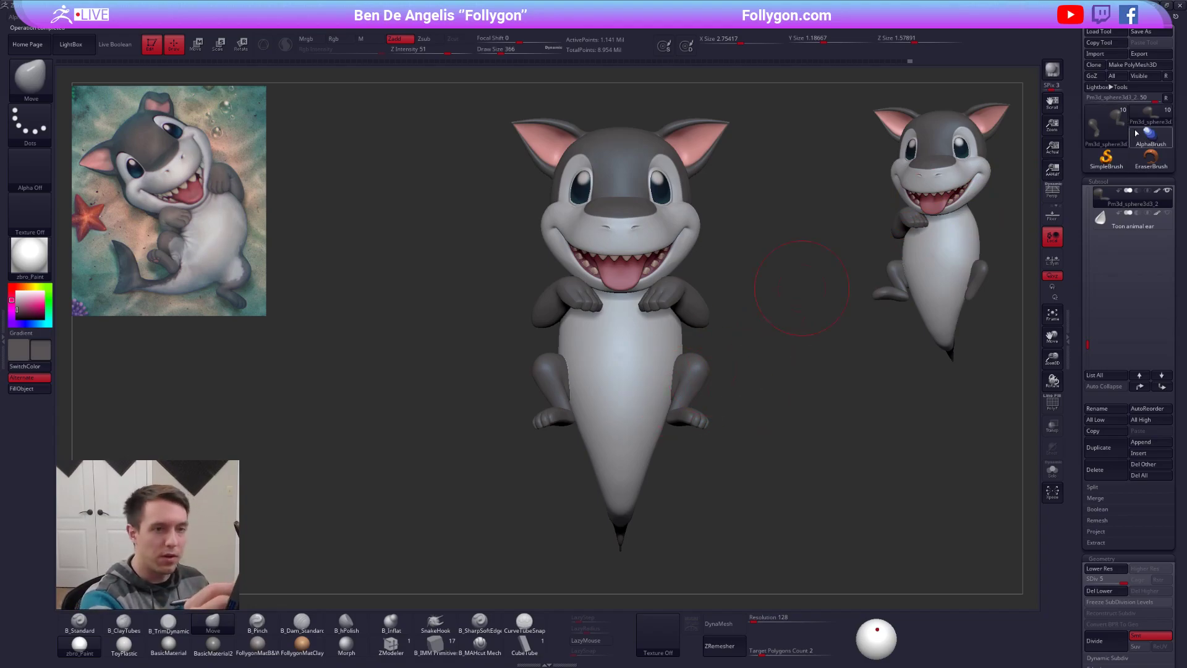
Step: Isolate the merged legs and lower them to subdivision level 1 for reshaping with the Move brush
key("space")
left_click_drag(574, 326, 578, 328)
mouse_move(577, 337)
right_mouse_down("ctrl")
mouse_move(581, 408)
mouse_move(593, 383)
right_mouse_up("ctrl")
key("space")
left_click_drag(585, 371, 577, 368)
key("shift+d")
key("shift+d")
key("shift+d")
key("shift+d")
mouse_move(564, 379)
right_mouse_down()
mouse_move(603, 365)
mouse_move(625, 396)
right_mouse_up()
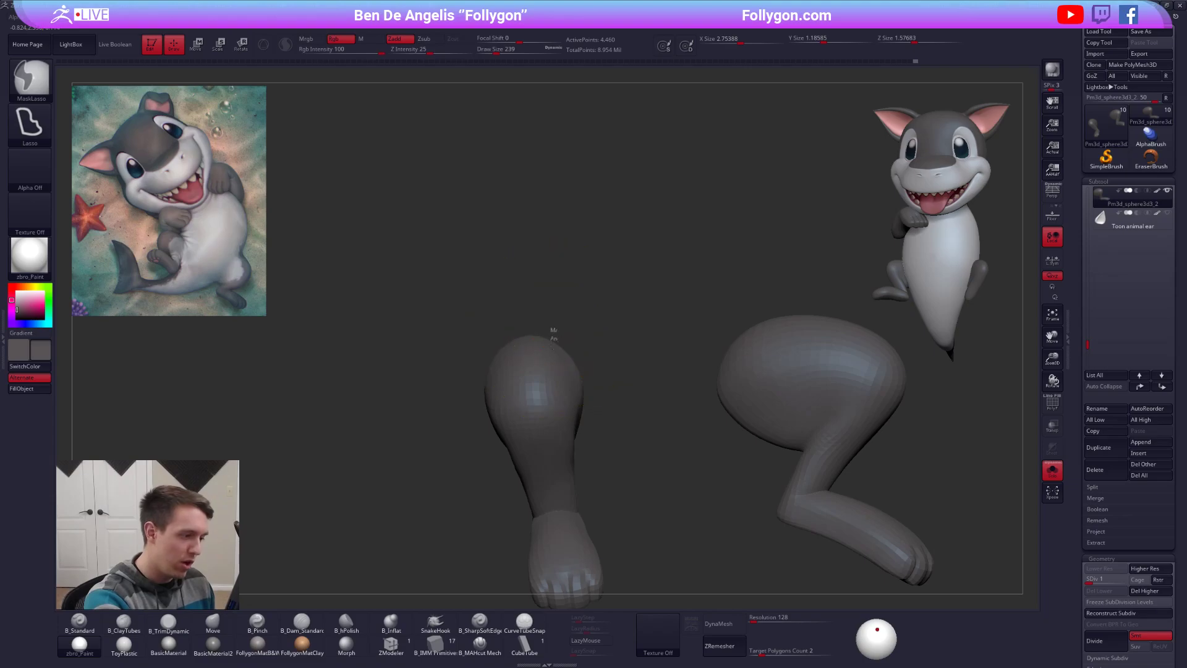
right_click_drag(579, 444, 622, 380)
Step: Reshape the thighs and knees of both legs symmetrically with the Move brush to fit them against the body
key("ctrl+a")
key("space")
key("alt+s")
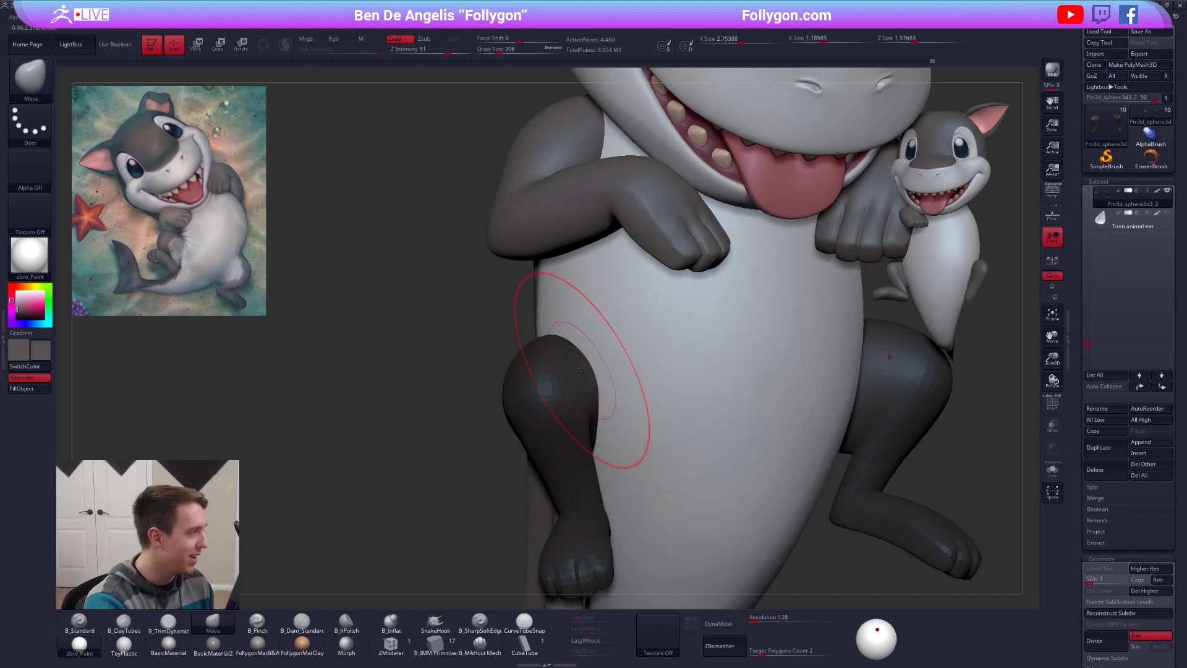
key("alt+s")
right_click_drag(587, 372, 603, 399)
key("ctrl+shift+a")
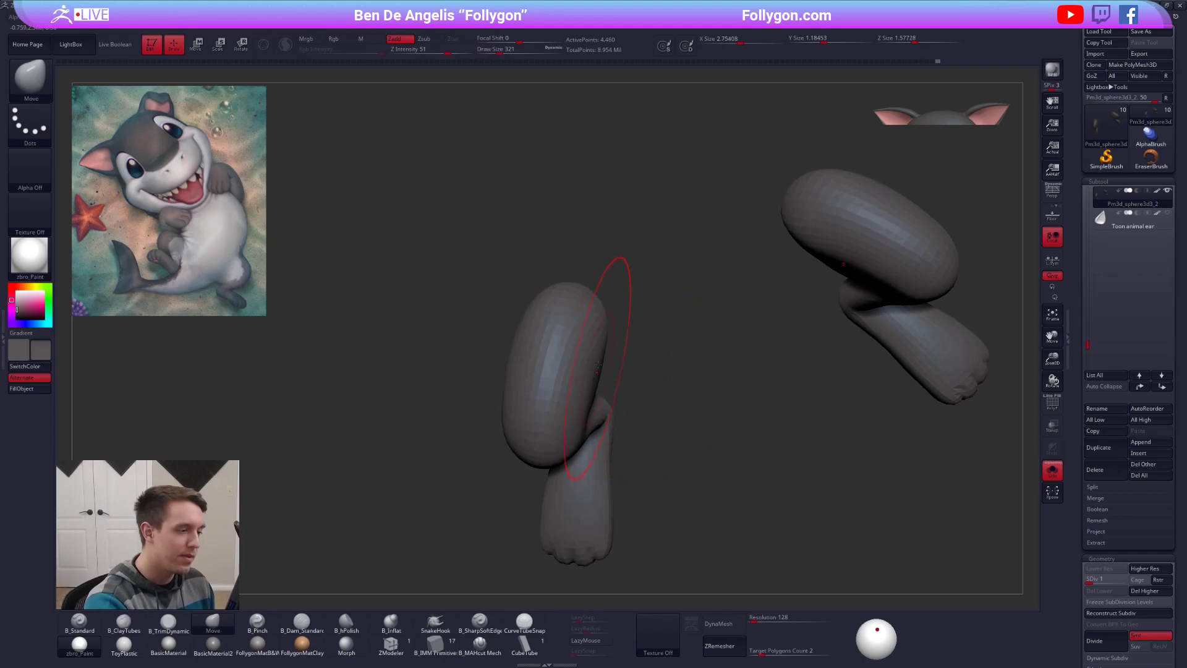
right_click_drag(602, 334, 598, 389)
left_click_drag(598, 390, 585, 404)
right_click_drag(582, 397, 684, 387)
key("alt+s")
mouse_move(702, 438)
right_mouse_down()
mouse_move(620, 420)
mouse_move(637, 427)
right_mouse_up()
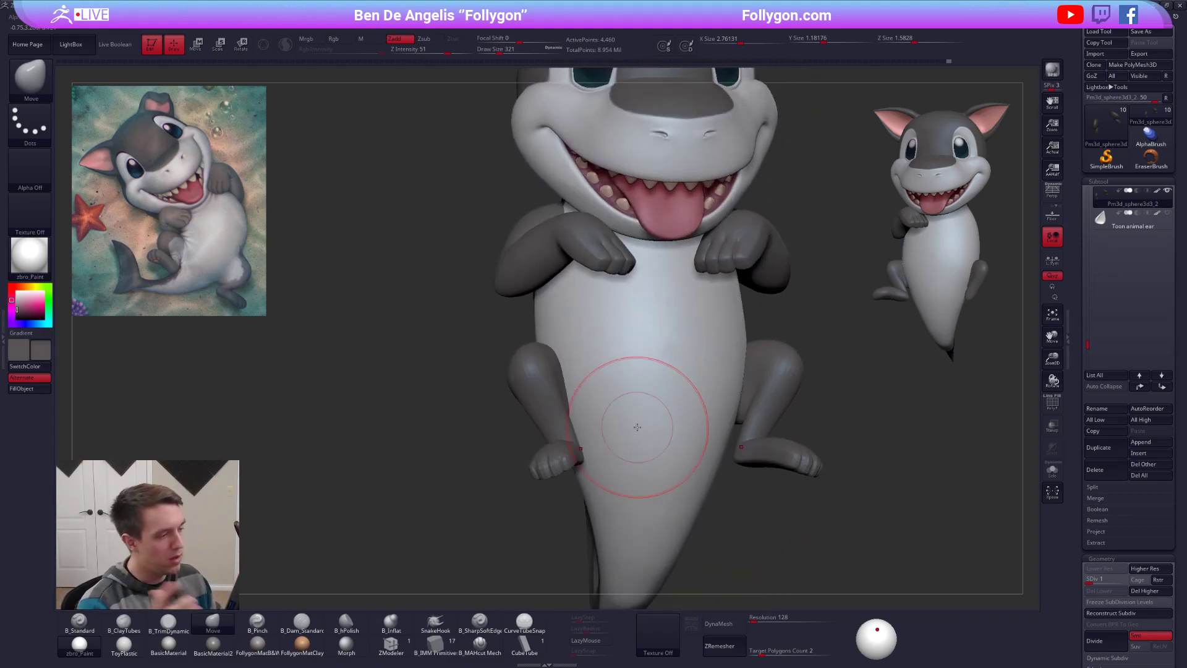
Step: Rotate both legs with Transpose to an X size of 2.89830, isolating them to place the line and checking against the whole body
right_click_drag(577, 375, 628, 477)
key("r")
key("alt+s")
right_click_drag(539, 389, 535, 415)
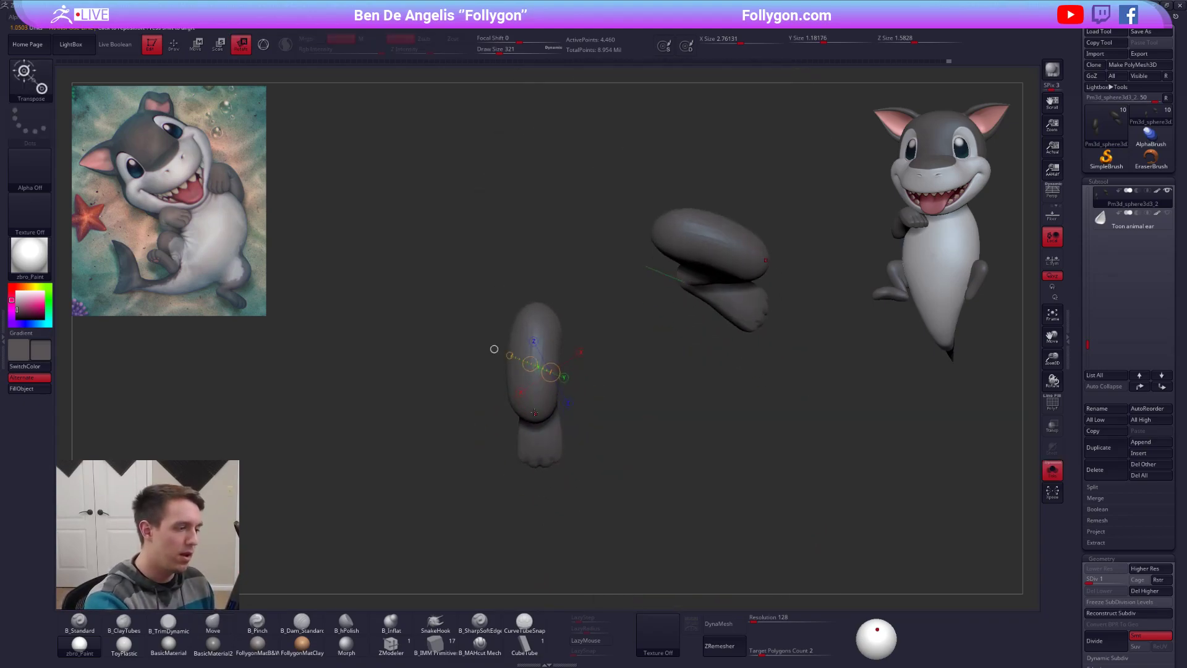
left_click_drag(528, 380, 536, 521)
key("alt+s")
right_click_drag(609, 485, 572, 396)
right_click_drag(743, 433, 702, 427, "ctrl")
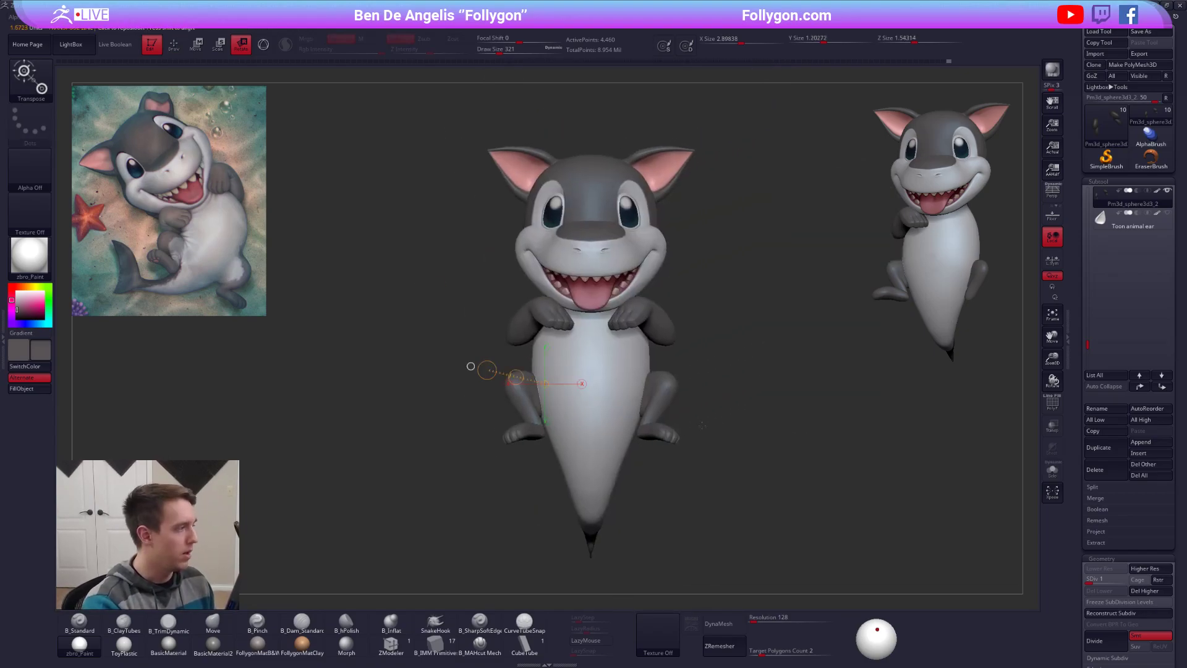
Step: Turn the legs farther outward with Transpose rotation from below the shark, and return to the Move brush
key("q")
key("b")
key("m")
key("v")
mouse_move(835, 548)
right_mouse_down()
mouse_move(810, 419)
mouse_move(682, 393)
mouse_move(712, 328)
right_mouse_up()
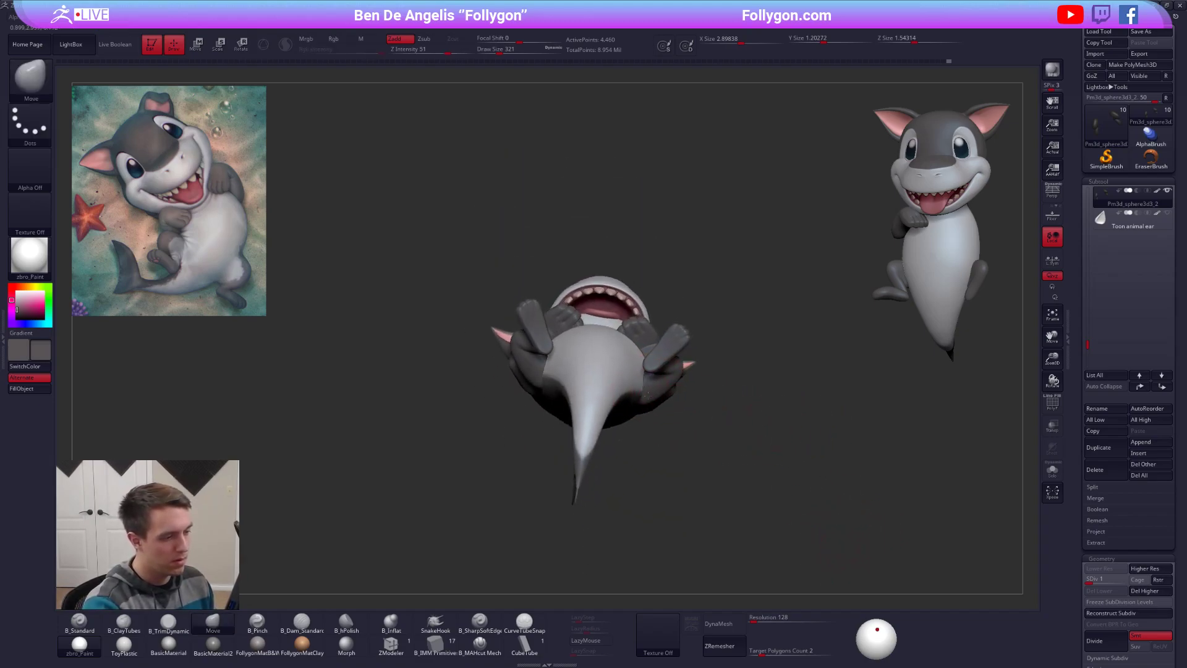
key("r")
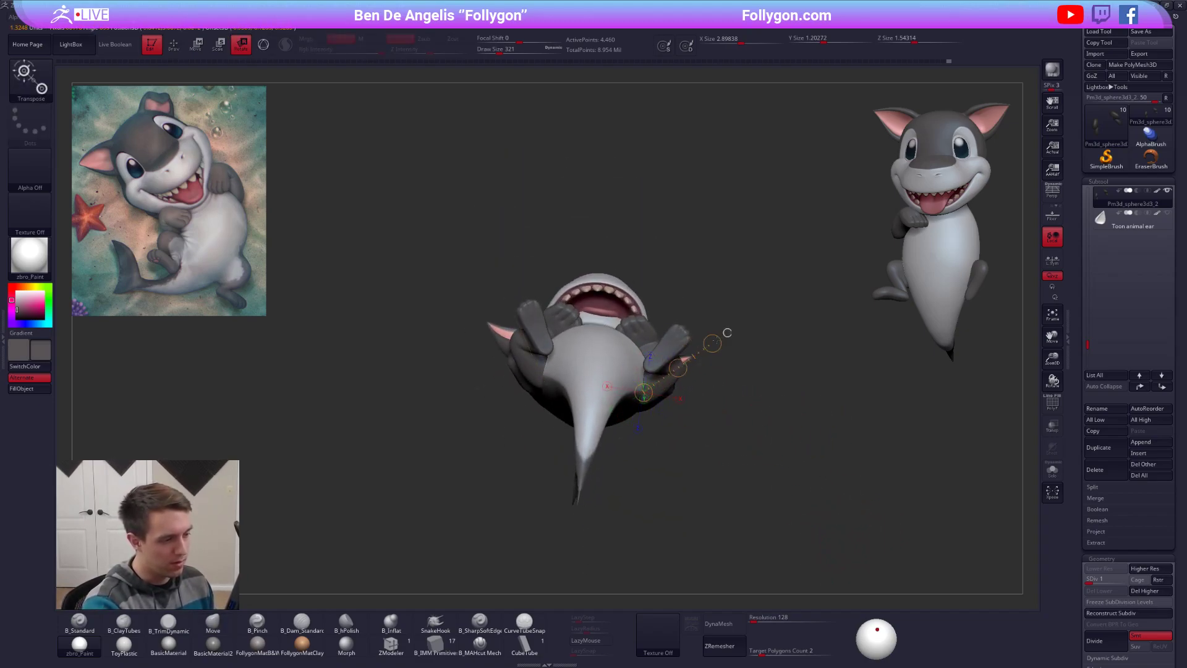
key("q")
right_click_drag(762, 303, 657, 483)
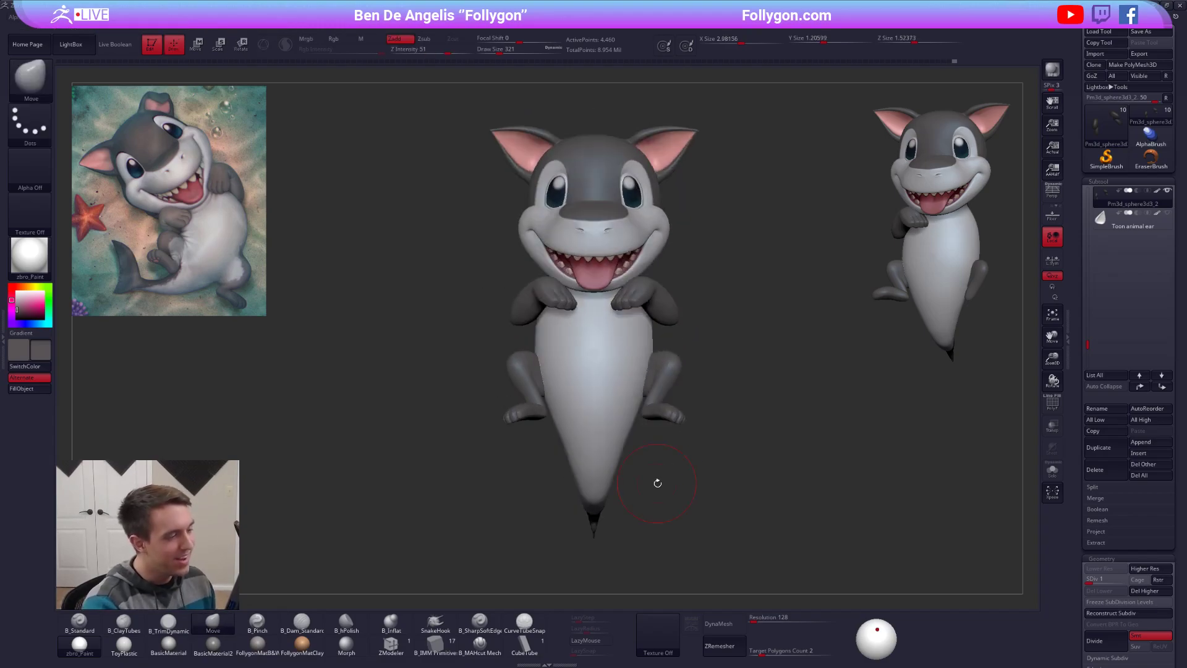
Step: Raise the legs back up to subdivision level 5
key("d")
key("d")
key("d")
key("d")
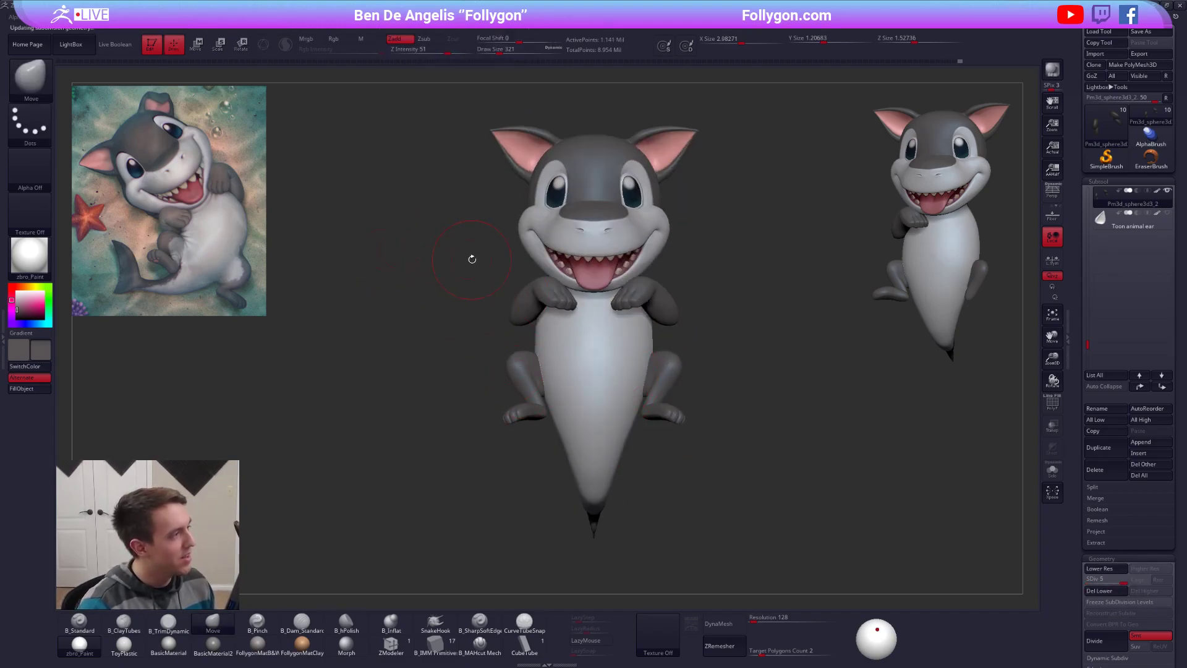
Step: Switch to the browser and open the account's own profile page on Instagram
key("alt+Tab")
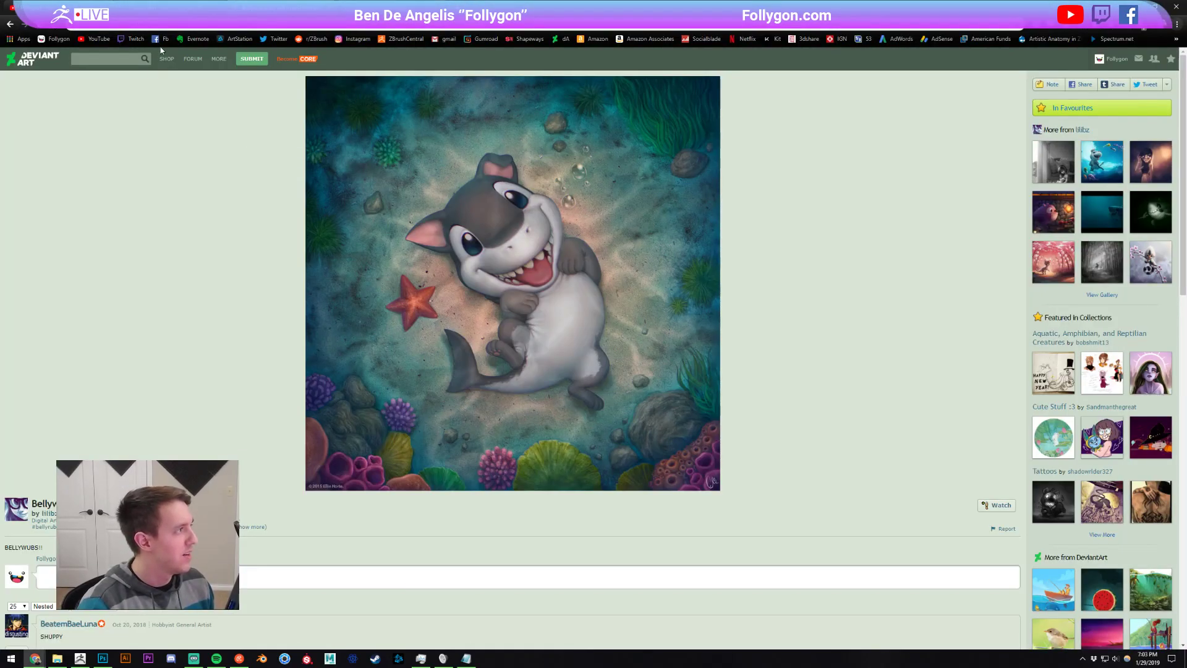
left_click(369, 39)
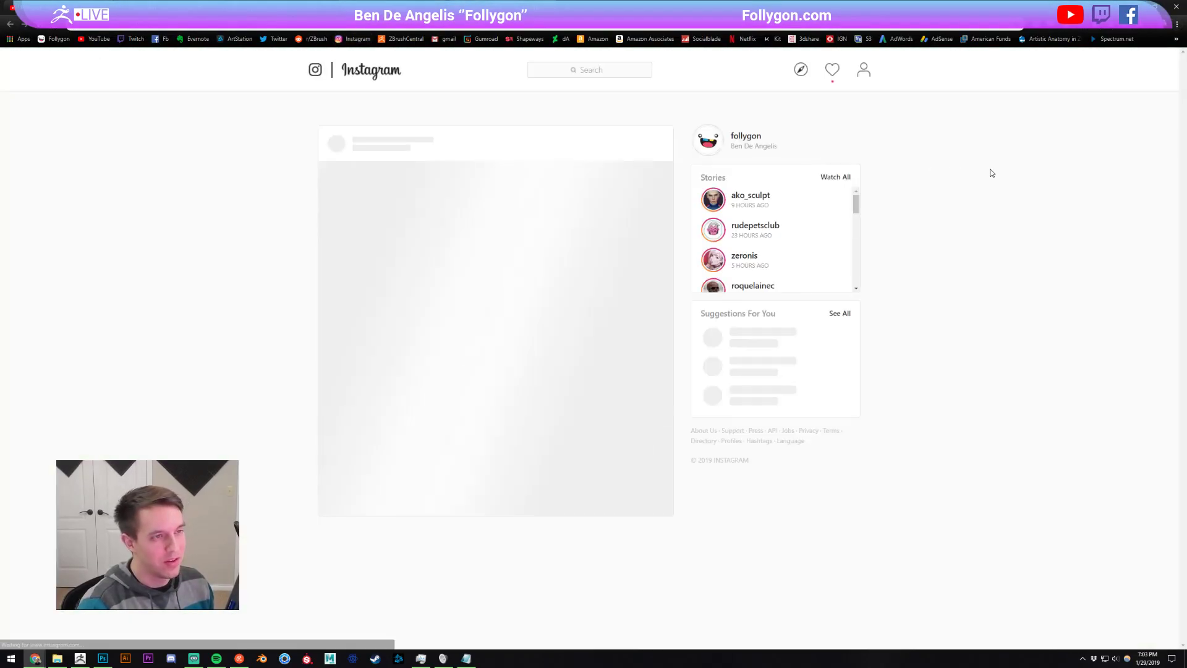
left_click(747, 140)
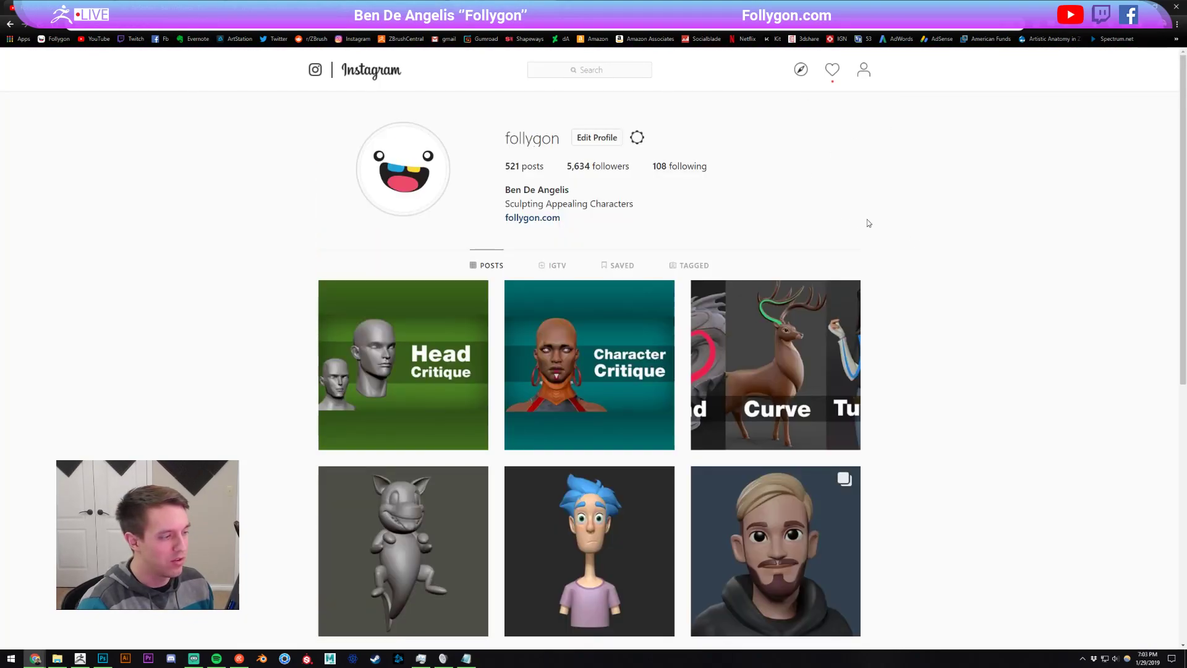
Step: Look through the earlier sculpts posted on the Instagram profile and switch back to ZBrush
scroll(933, 279, "down", 6)
scroll(935, 281, "down", 18)
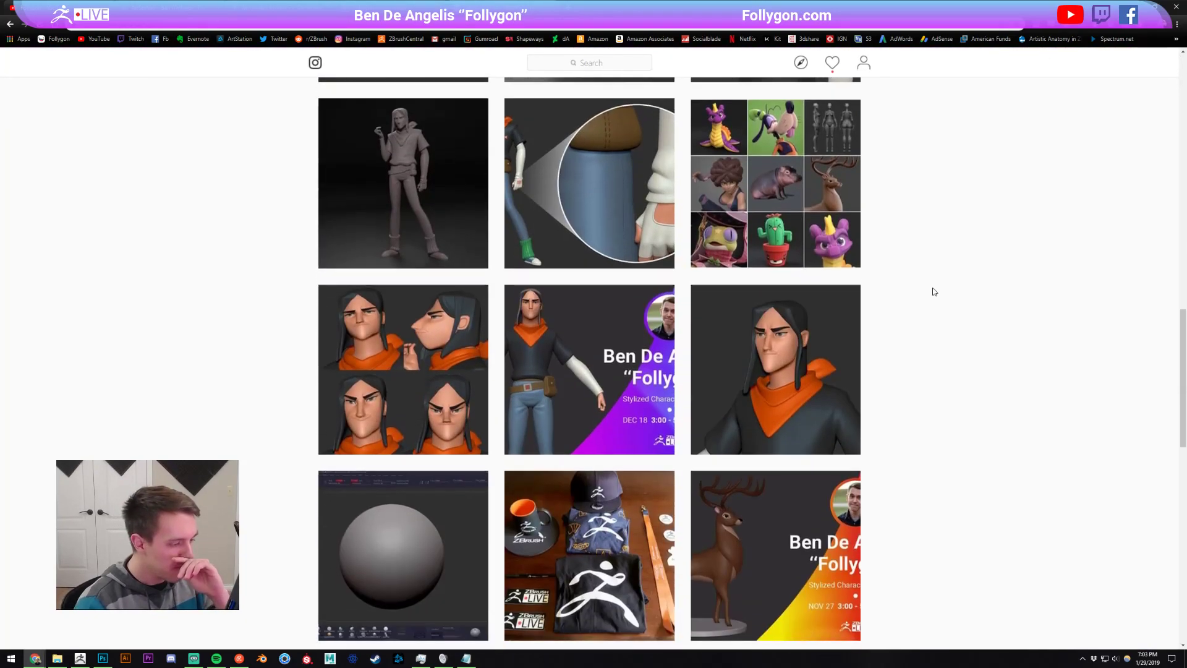
scroll(931, 310, "down", 10)
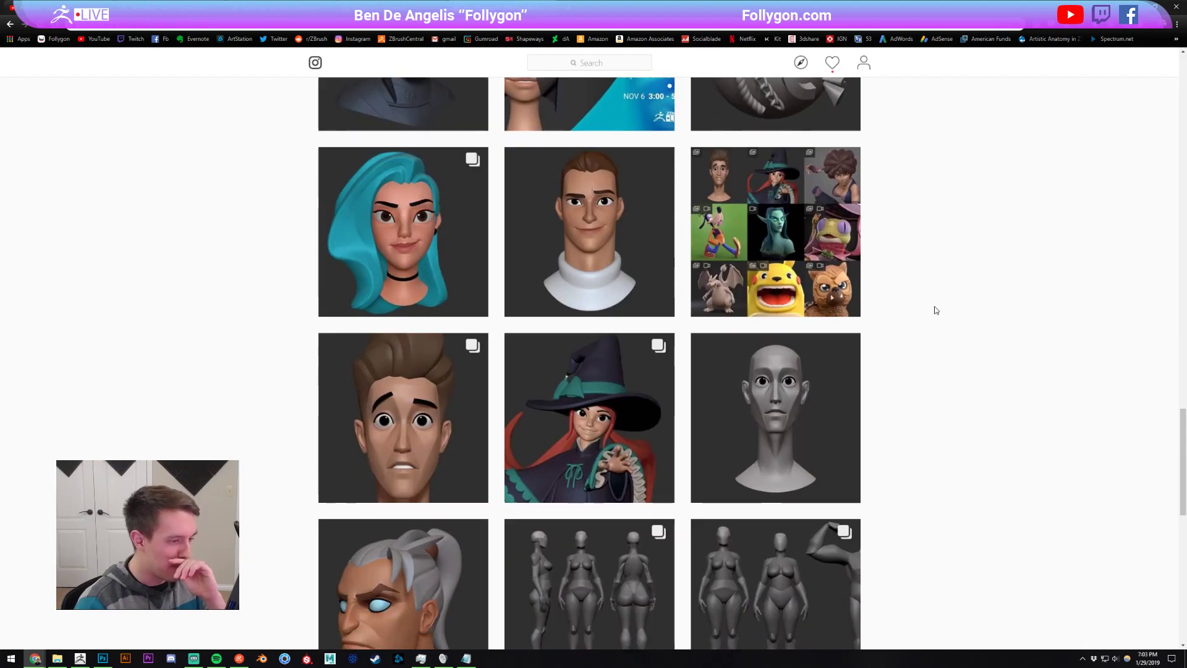
scroll(936, 310, "down", 15)
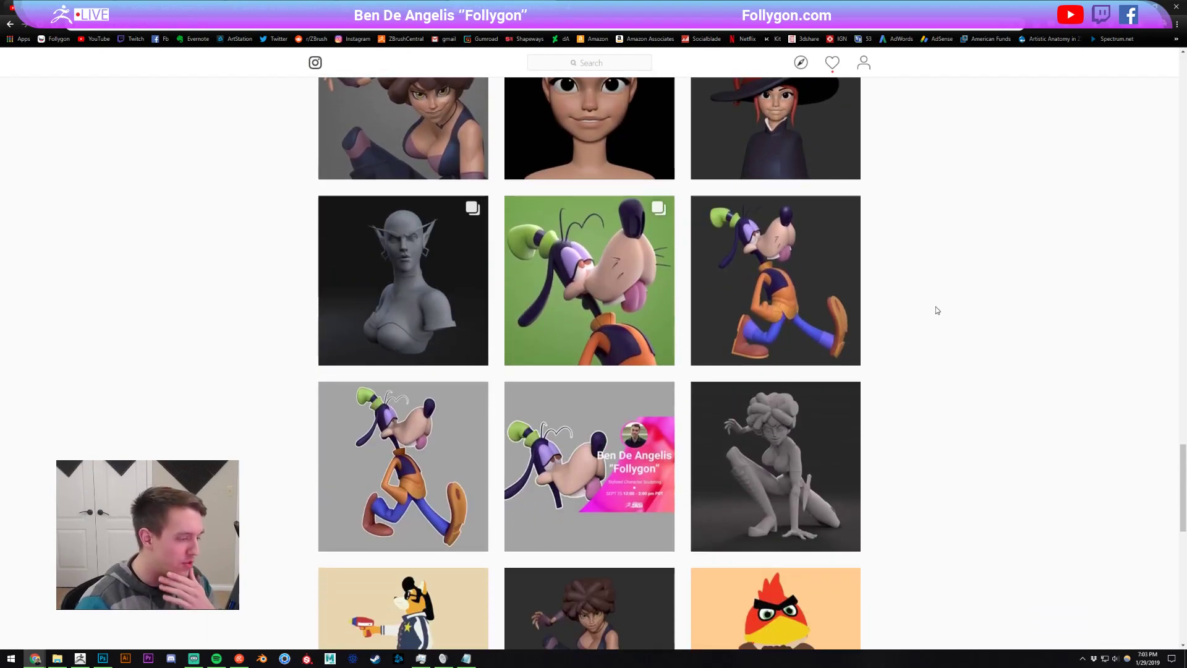
scroll(937, 310, "down", 20)
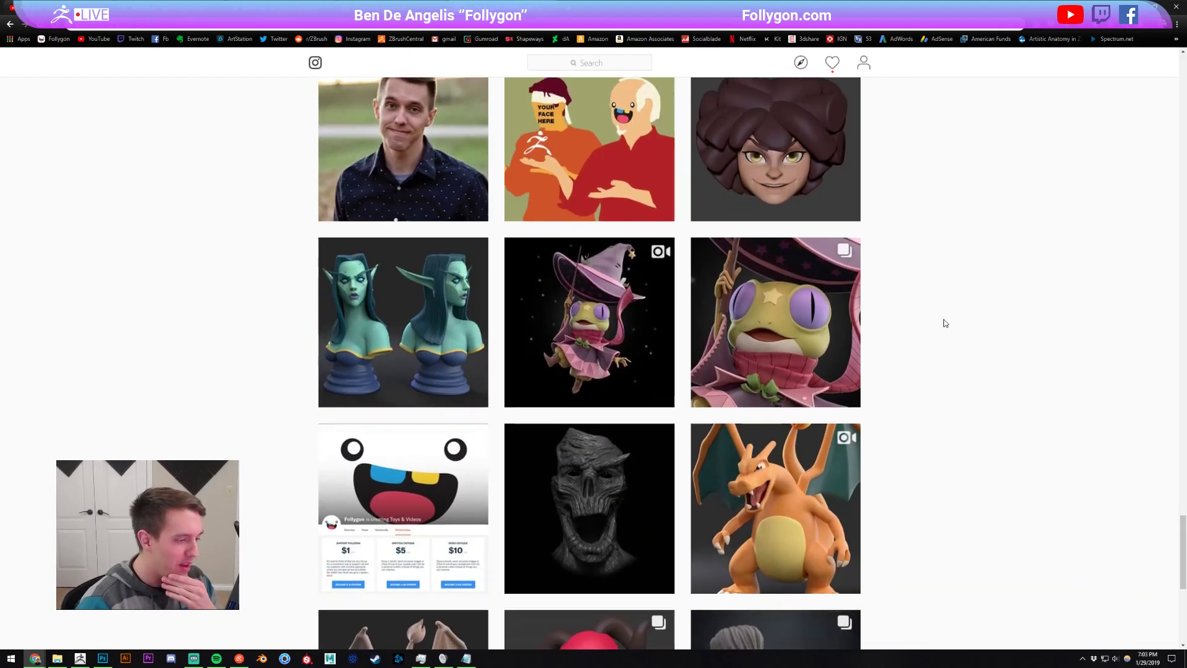
scroll(960, 334, "down", 15)
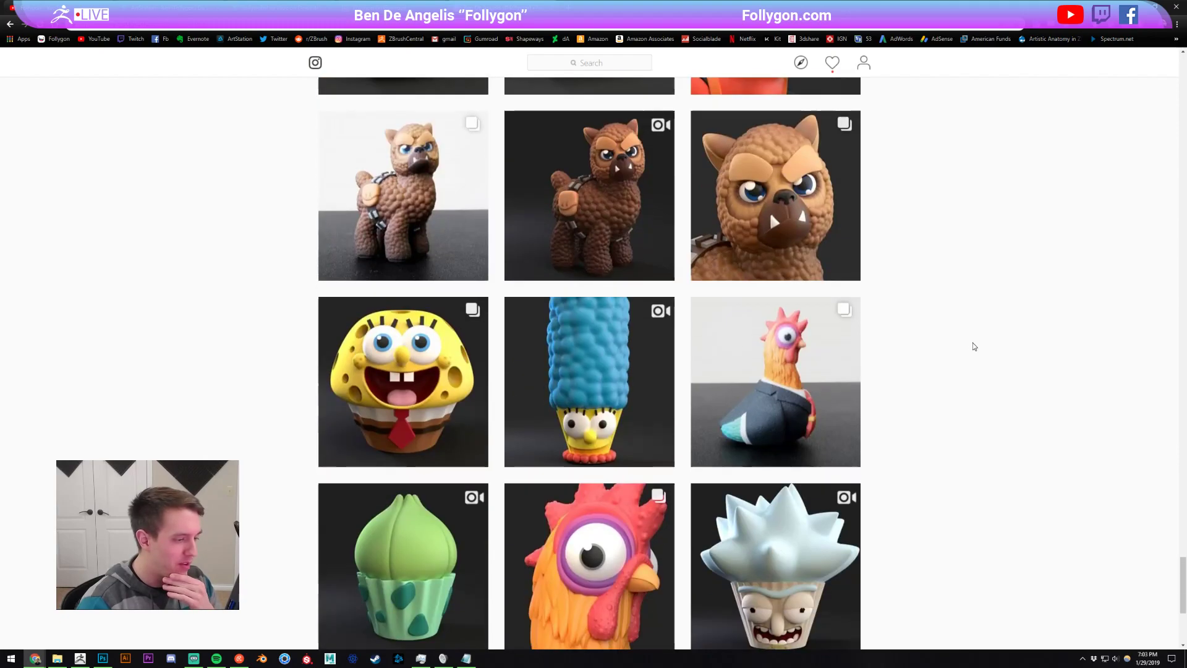
scroll(991, 262, "up", 6)
scroll(991, 262, "up", 20)
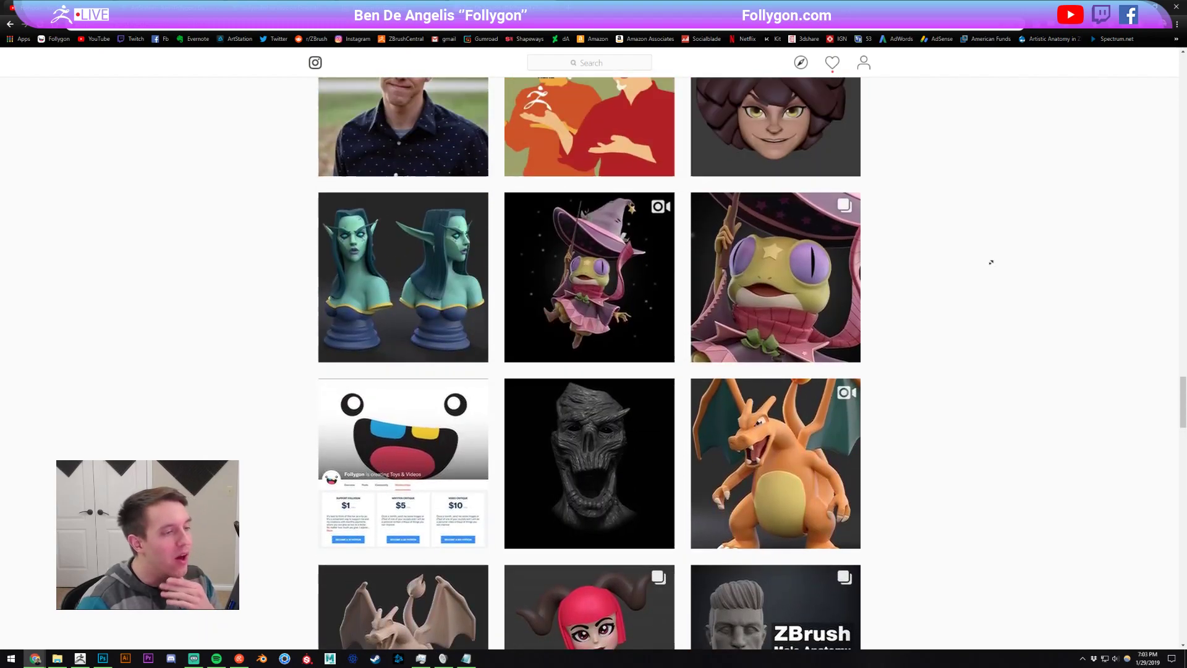
scroll(991, 263, "up", 20)
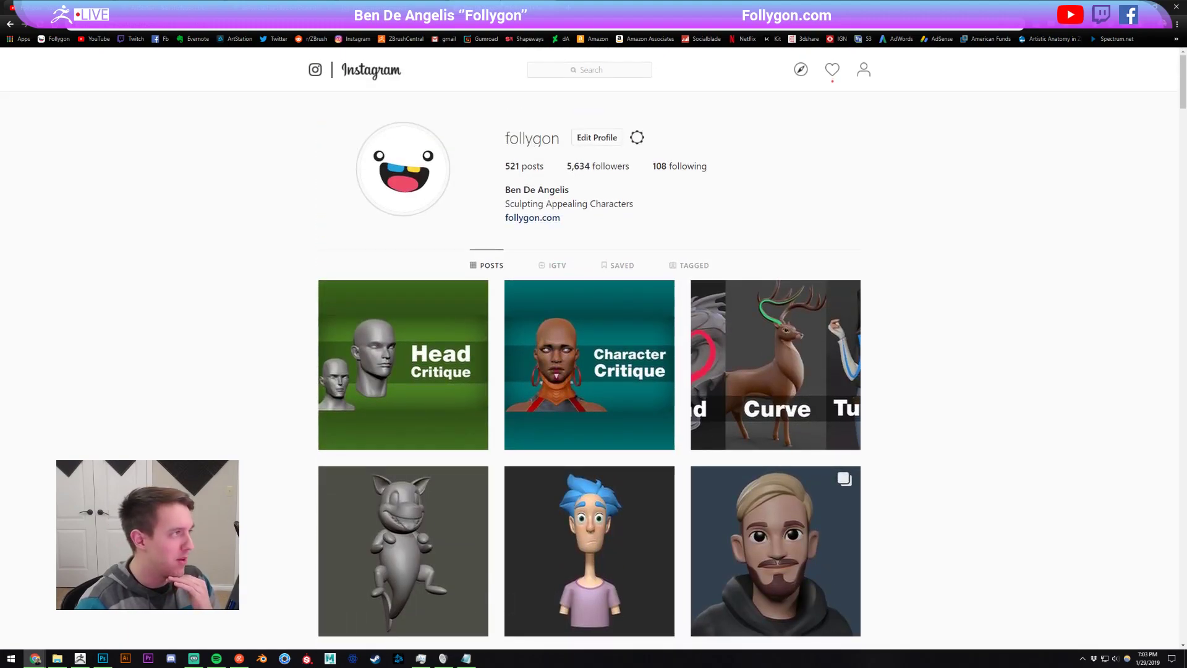
key("ctrl+Tab")
left_click(80, 658)
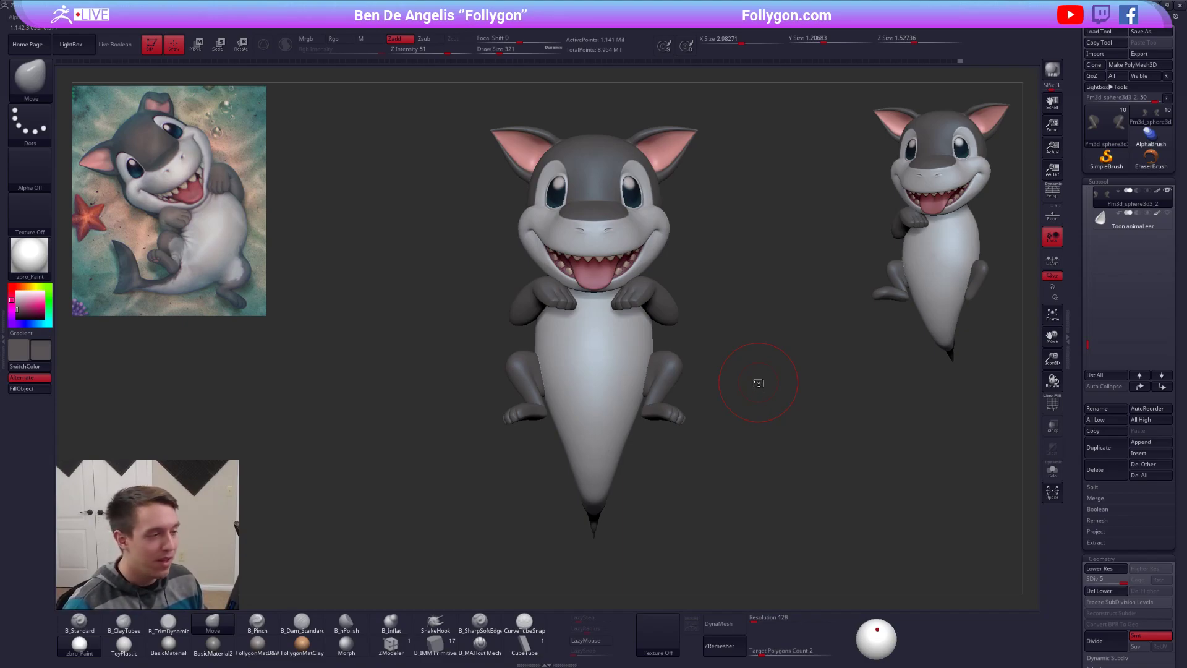
Step: Switch to the browser and find Google image results for "splooting dog"
key("alt+Tab")
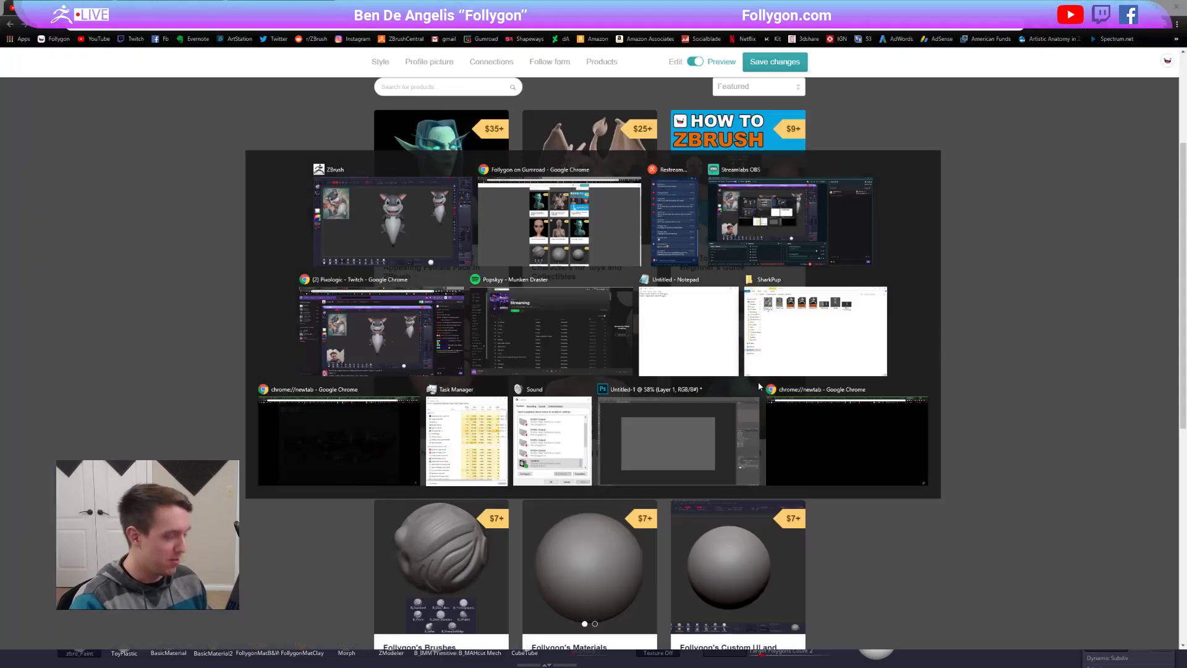
key("ctrl+Tab")
key("ctrl+l")
type("sploot")
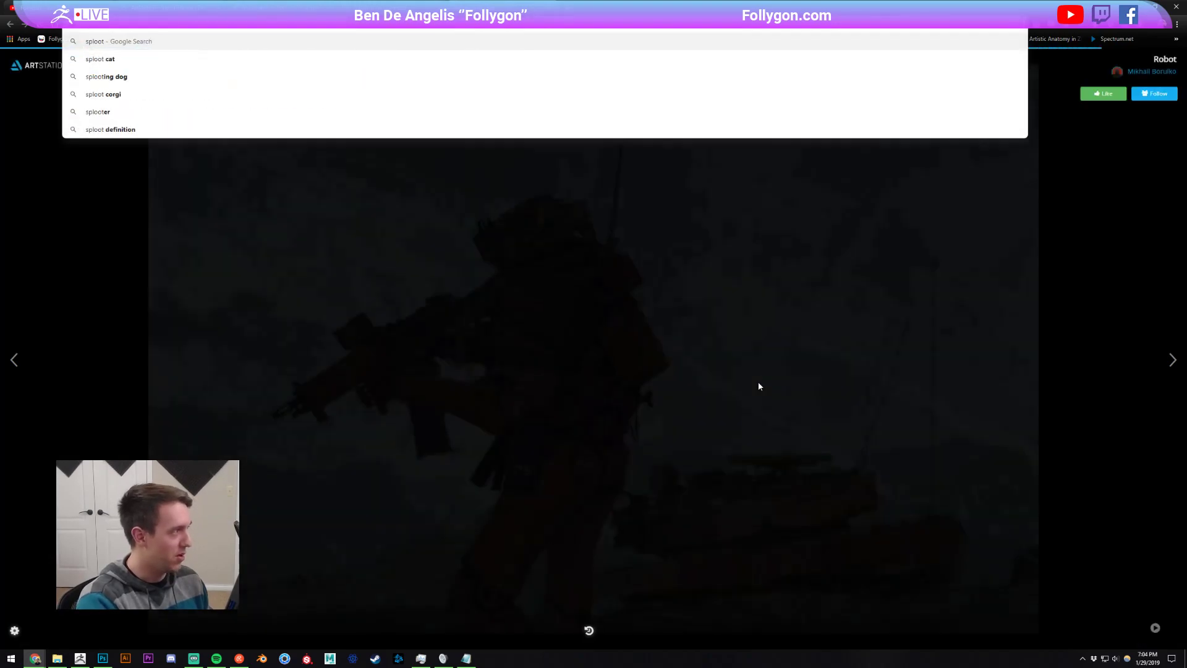
type("ing god")
key("Return")
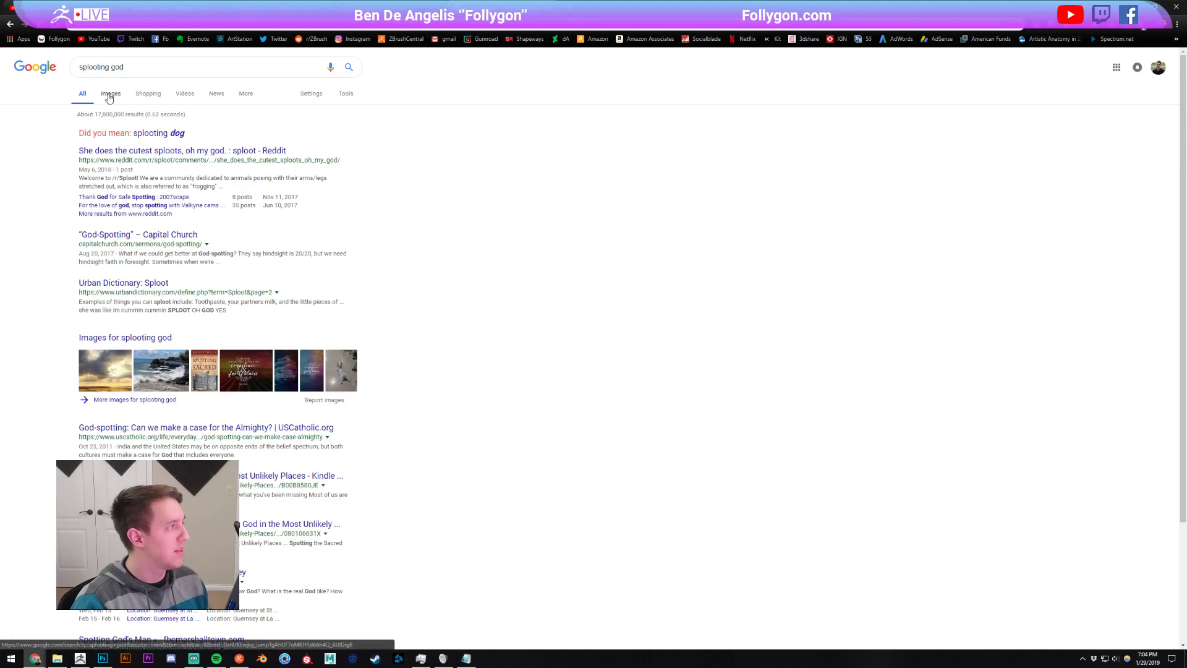
left_click(175, 133)
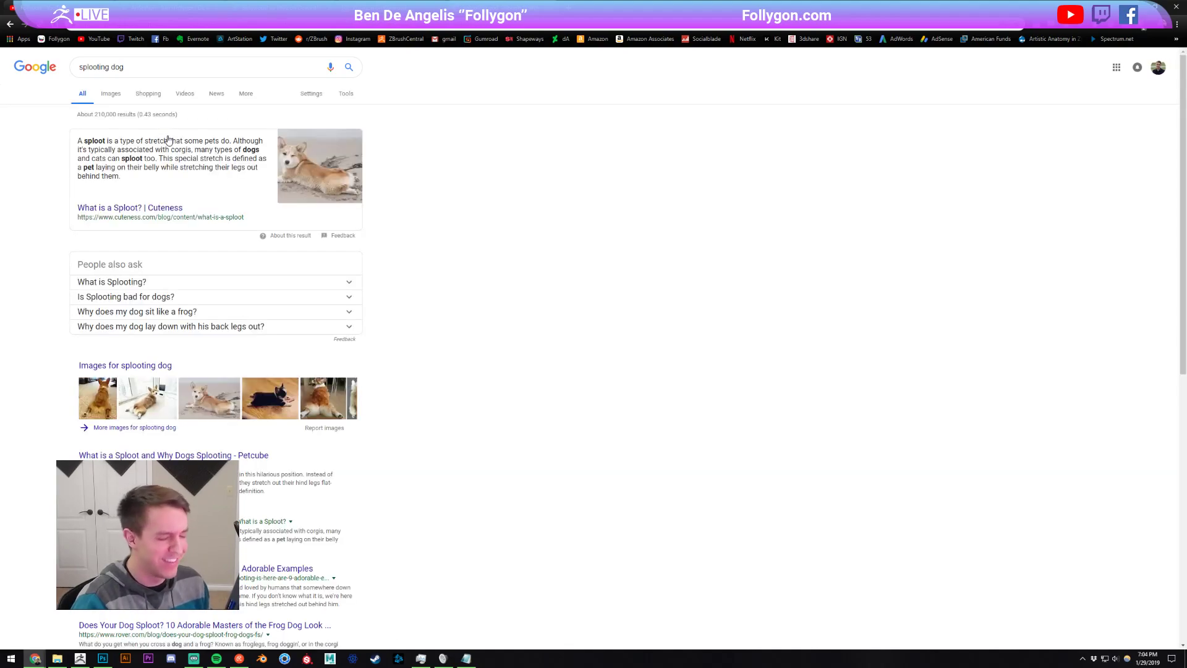
left_click(112, 96)
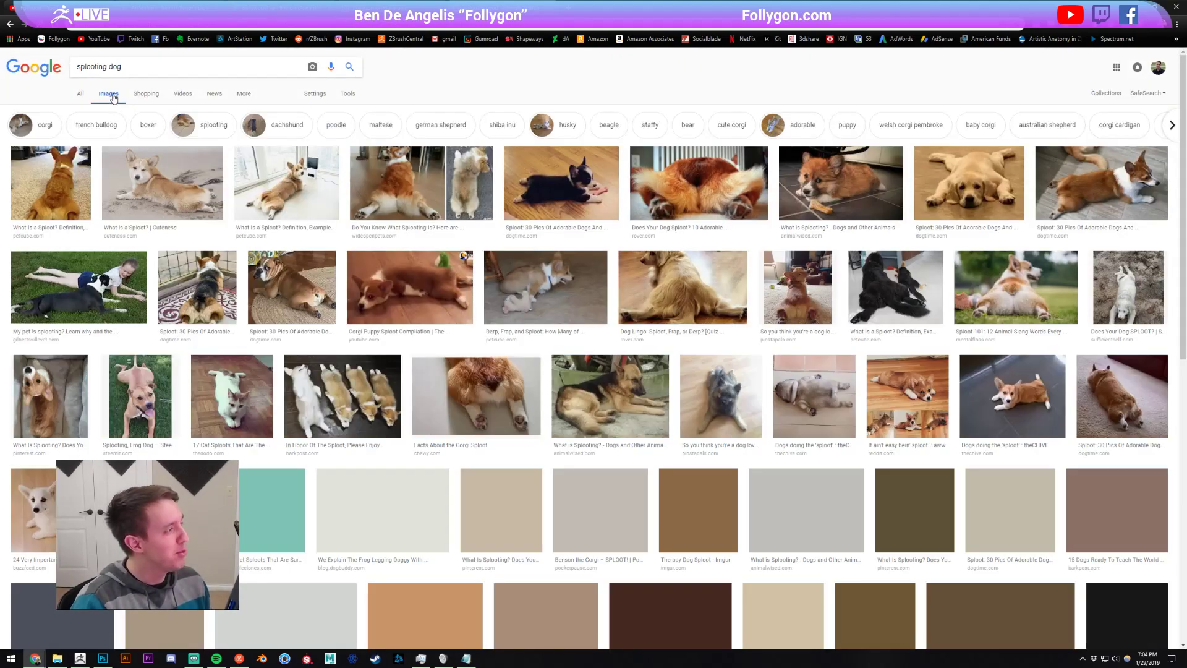
left_click(728, 219)
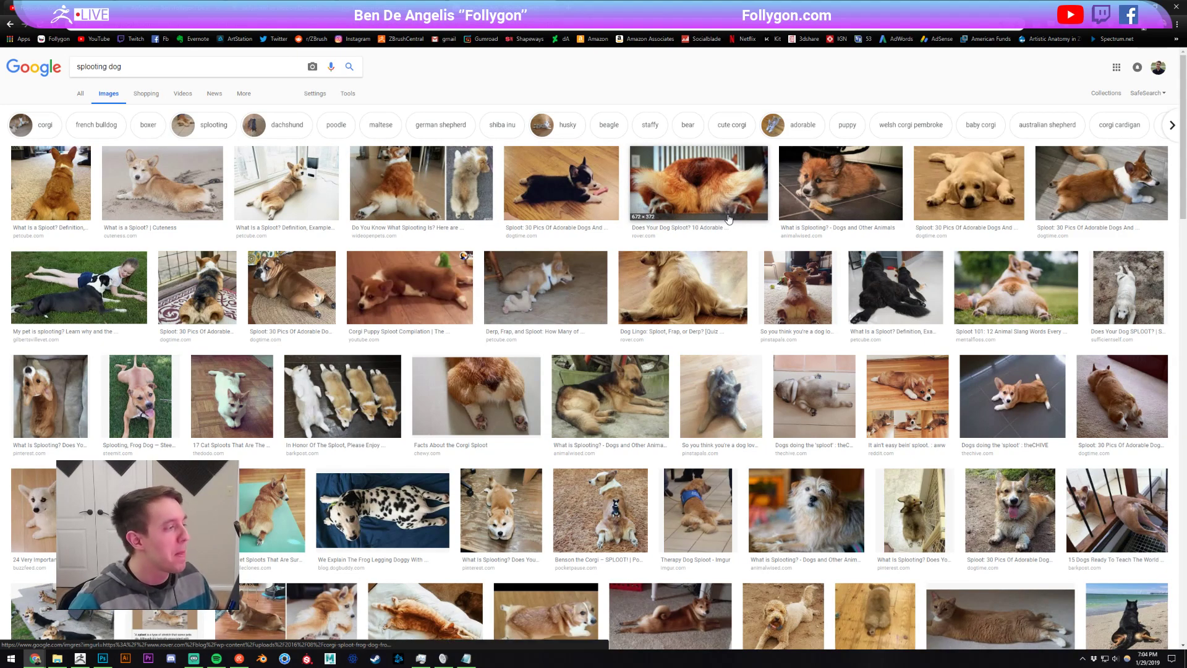
Step: Refine the image search to splooting golden retrievers
left_click(167, 70)
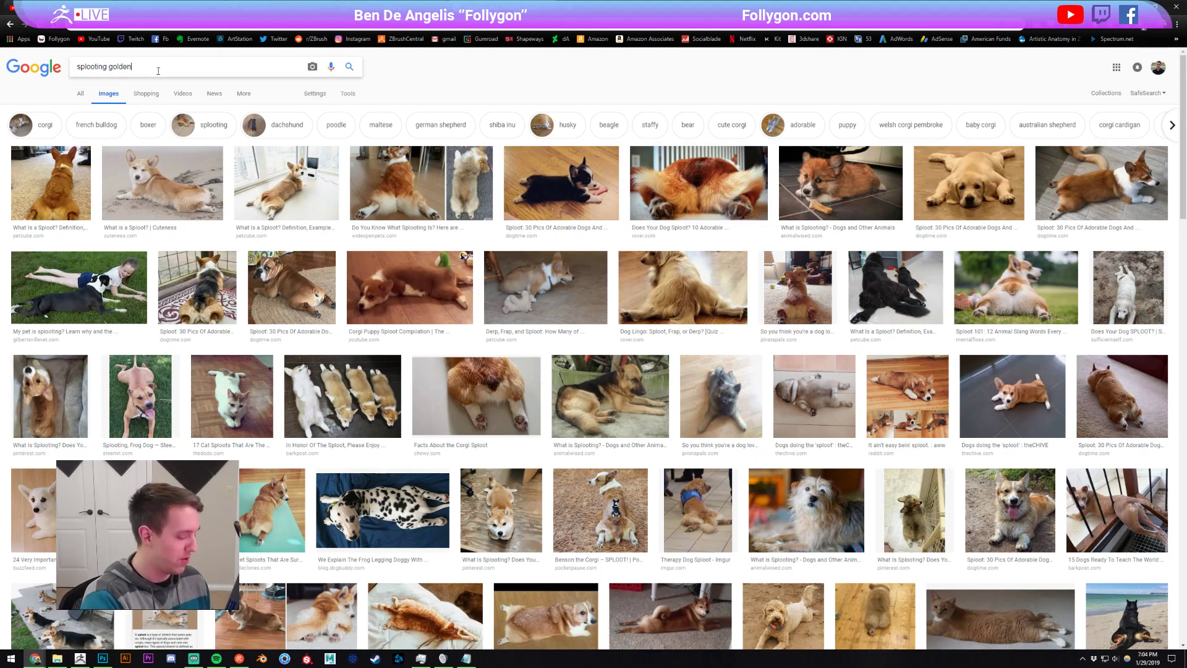
type("er")
key("Return")
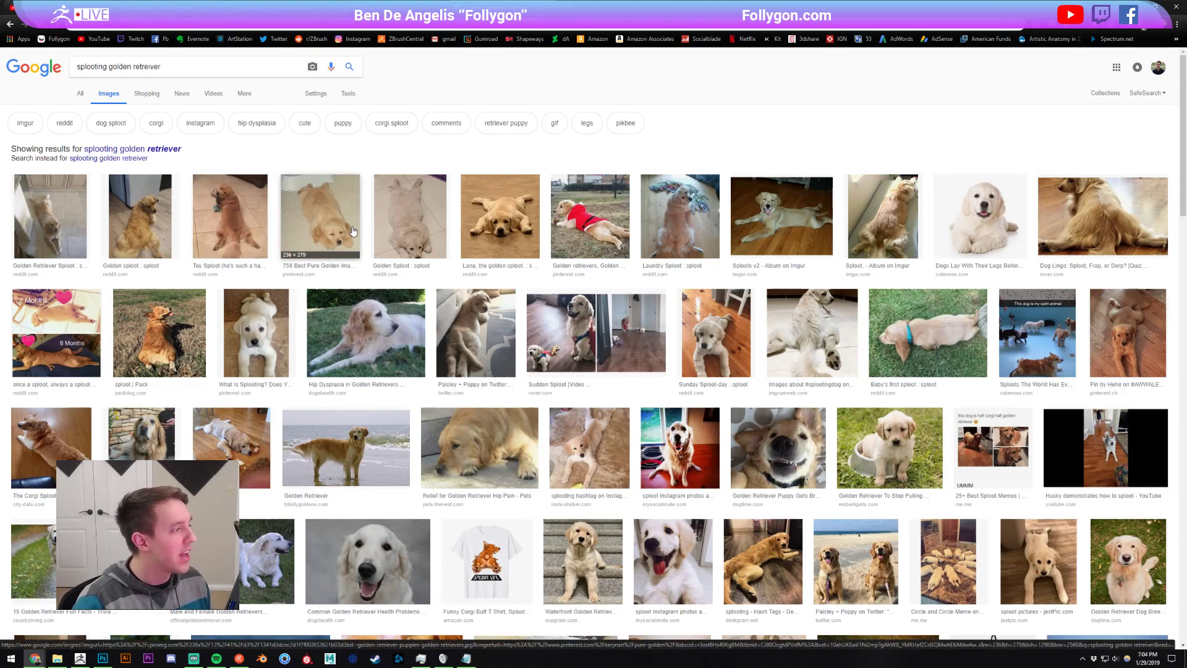
Step: Enlarge the splooting retriever photo taken from behind, study its hind legs, close the search tab and return to ZBrush
left_click(233, 227)
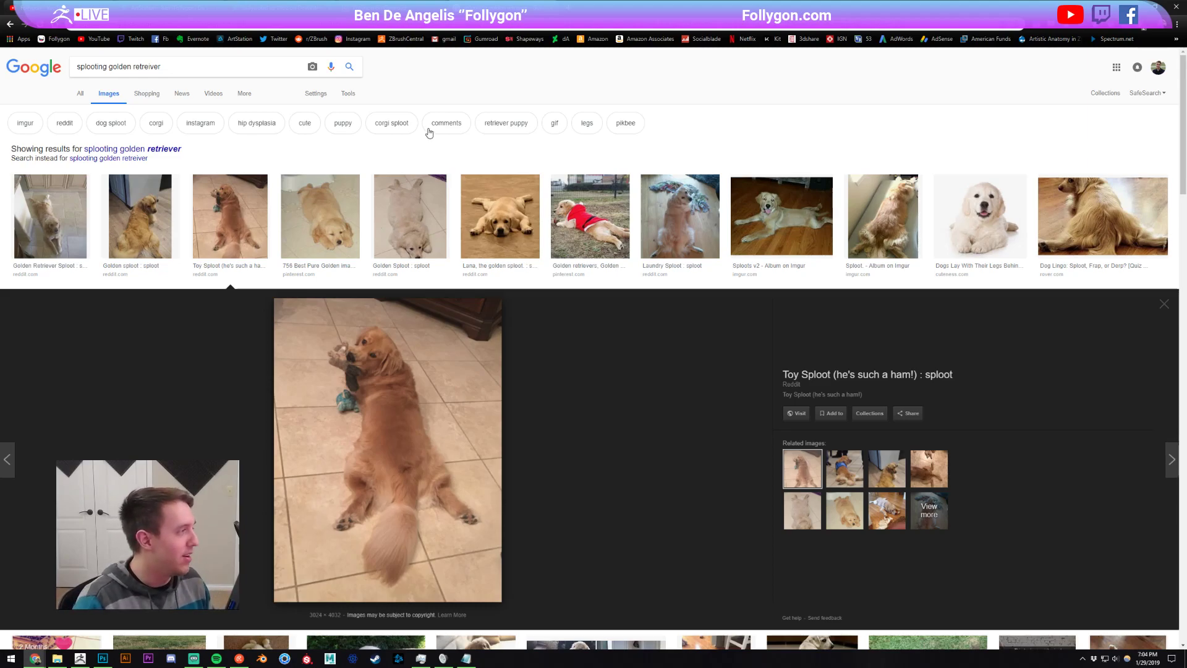
scroll(422, 475, "down", 1)
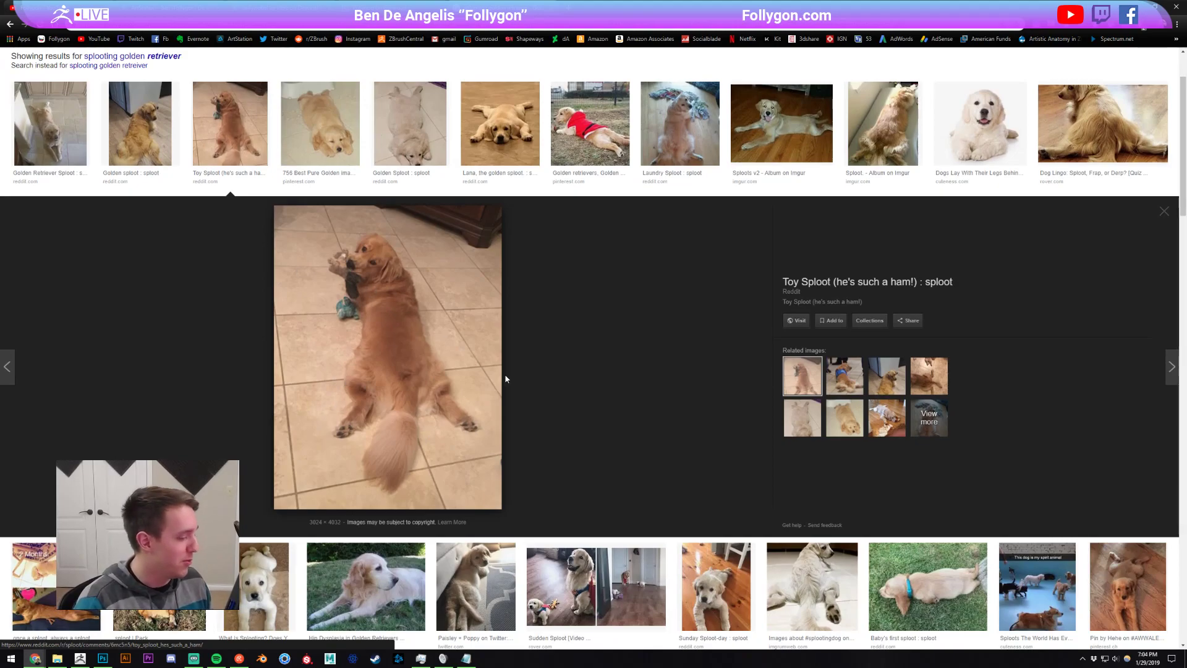
key("ctrl+w")
key("alt+Tab")
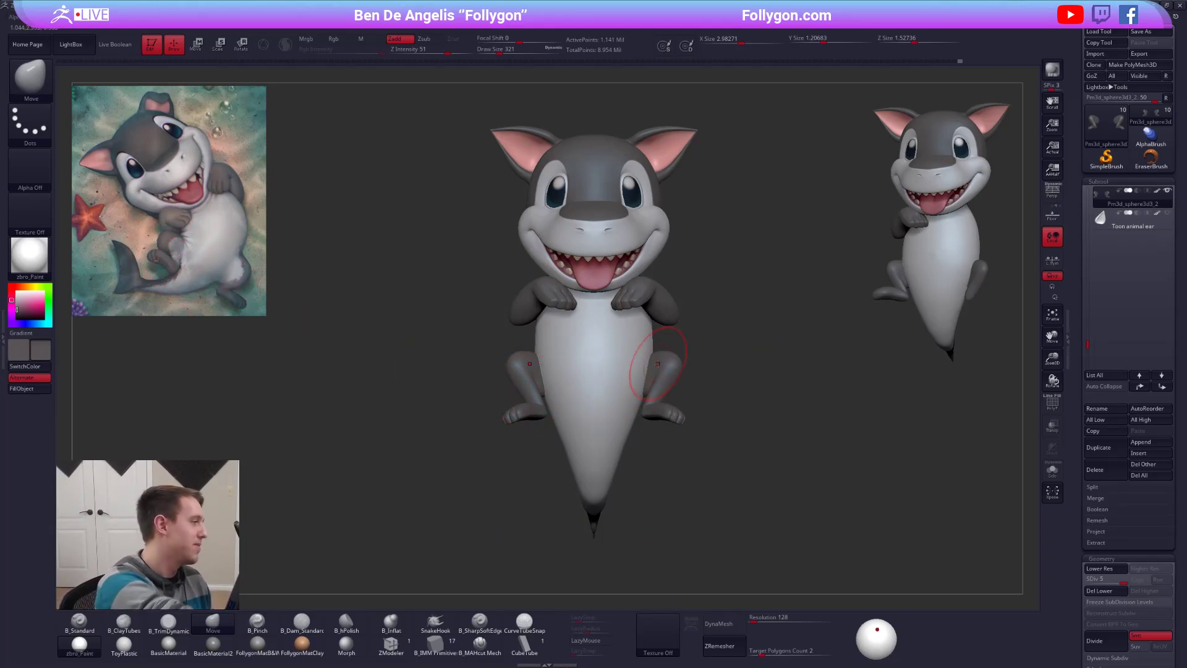
Step: Refine the pose of the shark's legs with the Move brush, working at lower subdivision levels
key("c")
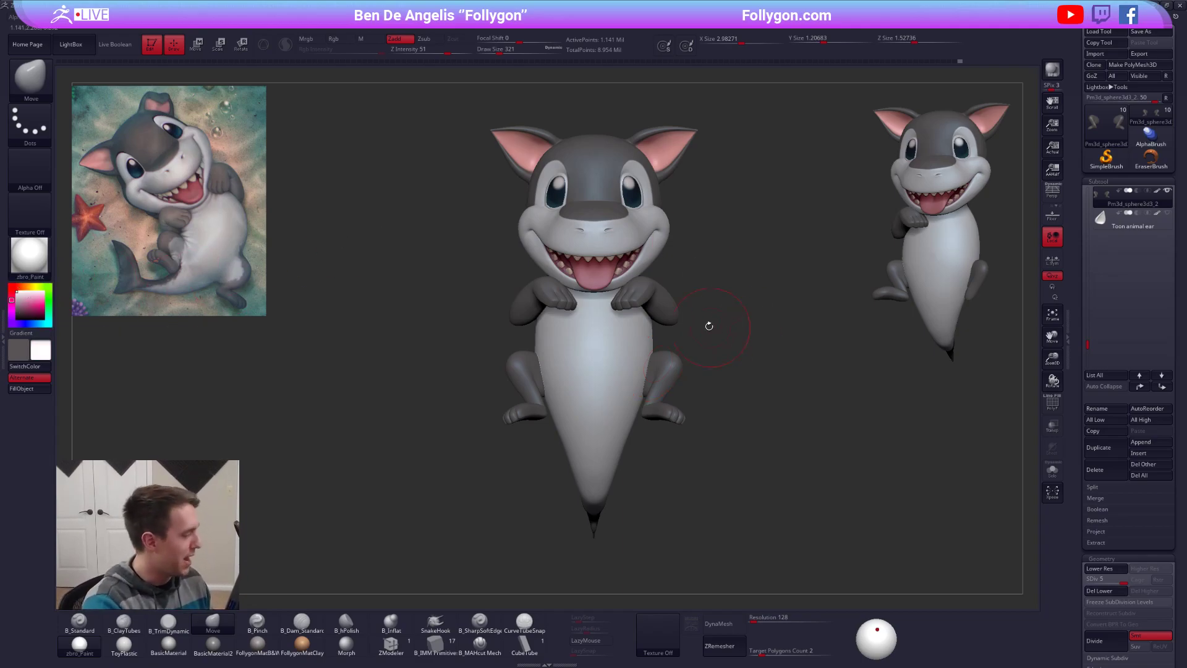
key("space")
left_click_drag(713, 291, 726, 308)
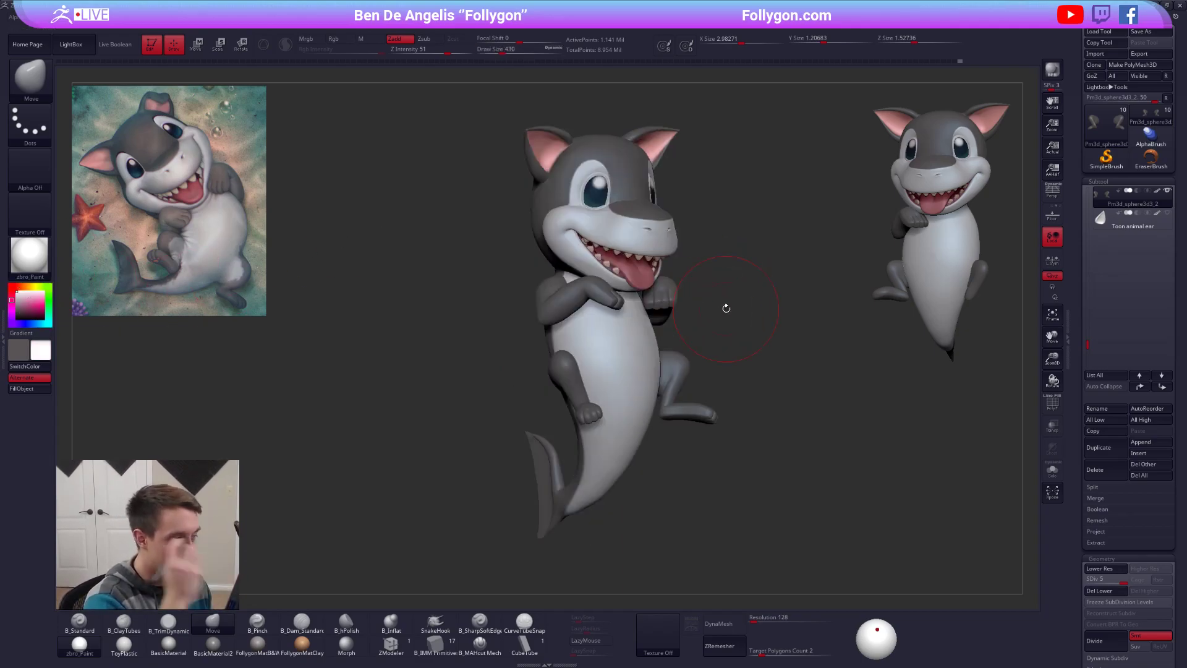
right_click_drag(556, 298, 572, 299)
left_click(572, 299, "alt")
key("space")
left_click_drag(572, 301, 567, 301)
mouse_move(563, 300)
right_mouse_down()
mouse_move(650, 323)
mouse_move(580, 316)
mouse_move(563, 371)
mouse_move(541, 387)
mouse_move(654, 358)
right_mouse_up()
key("shift+d")
key("shift+d")
key("shift+d")
key("shift+d")
left_click(654, 359, "alt")
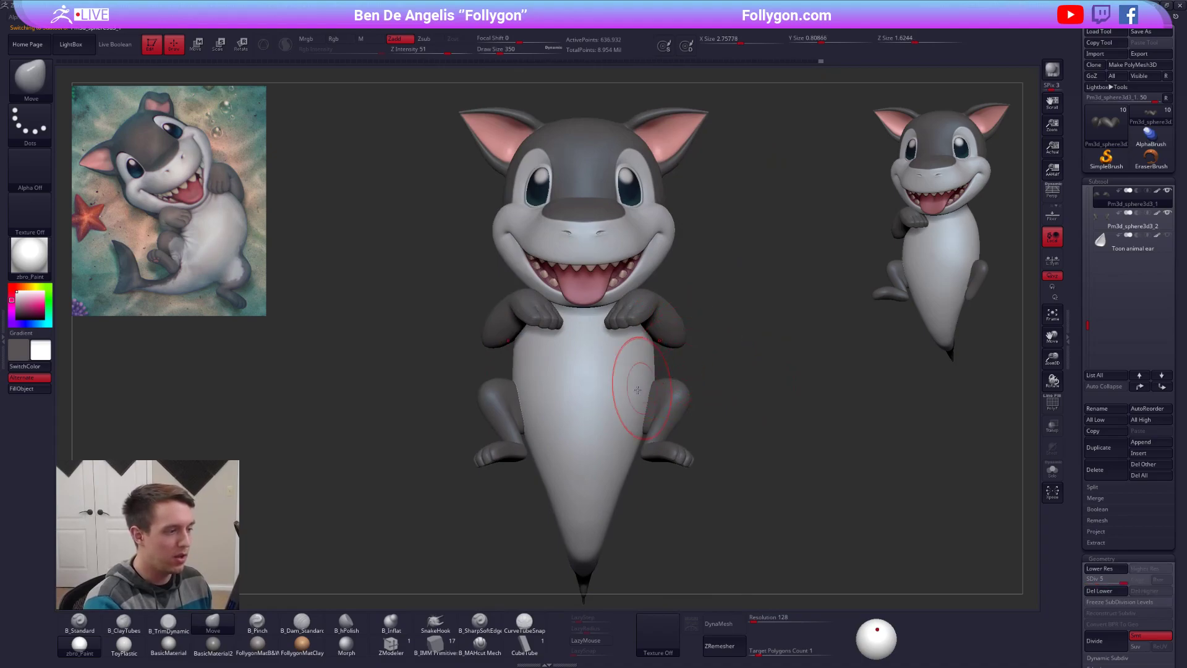
Step: Make the body the active subtool and refine the tail's curve near the fin with the Move brush
mouse_move(604, 410)
right_mouse_down()
mouse_move(687, 418)
mouse_move(619, 411)
right_mouse_up()
right_click_drag(619, 411, 640, 365, "alt")
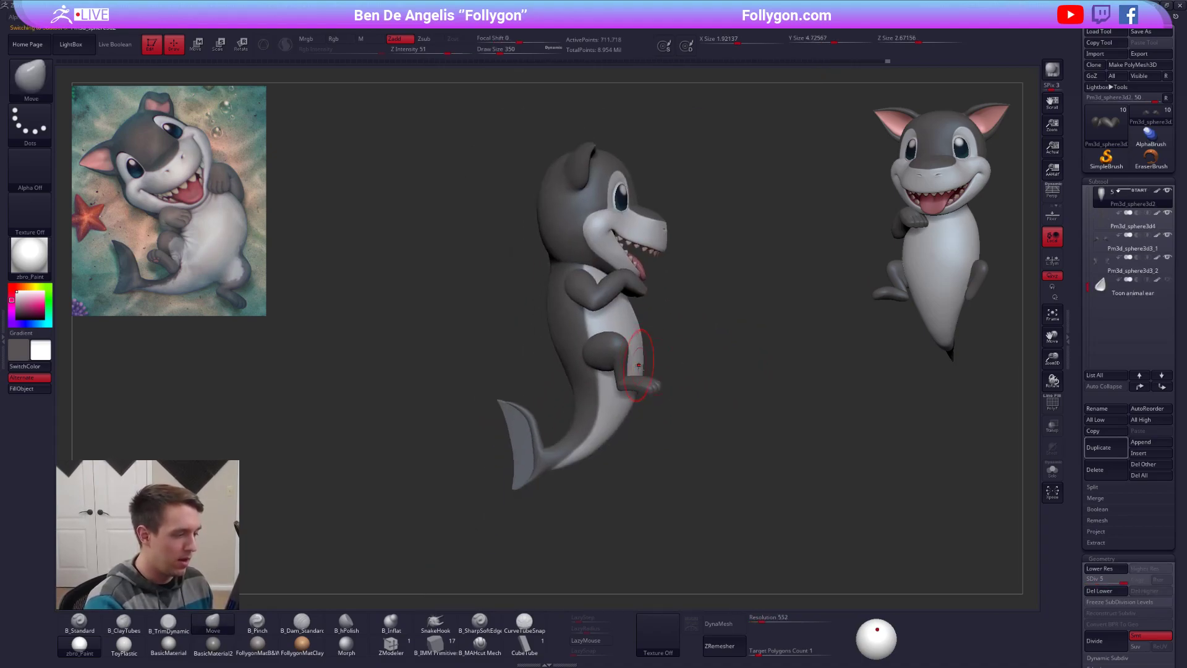
key("space")
right_click_drag(494, 433, 498, 501, "ctrl")
right_click_drag(498, 501, 596, 390, "alt")
key("space")
left_click_drag(599, 391, 595, 391)
mouse_move(601, 477)
right_mouse_down()
mouse_move(699, 479)
mouse_move(624, 480)
right_mouse_up()
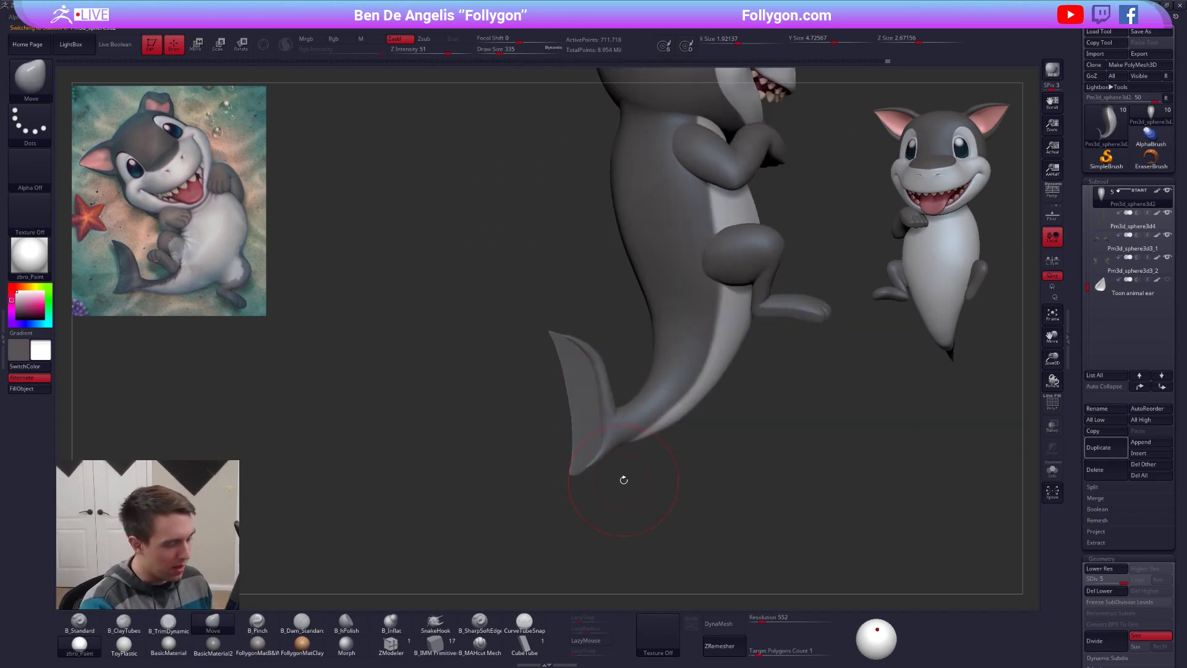
right_click_drag(625, 465, 629, 429, "alt")
key("space")
left_click_drag(635, 429, 632, 429)
Step: Inspect the polygon wireframes of the separate tail fin and the body where the two meet
key("alt+s")
right_click_drag(654, 401, 729, 389)
right_click_drag(600, 370, 729, 411)
key("alt+s")
left_click(695, 387, "alt")
key("alt+s")
key("shift+f")
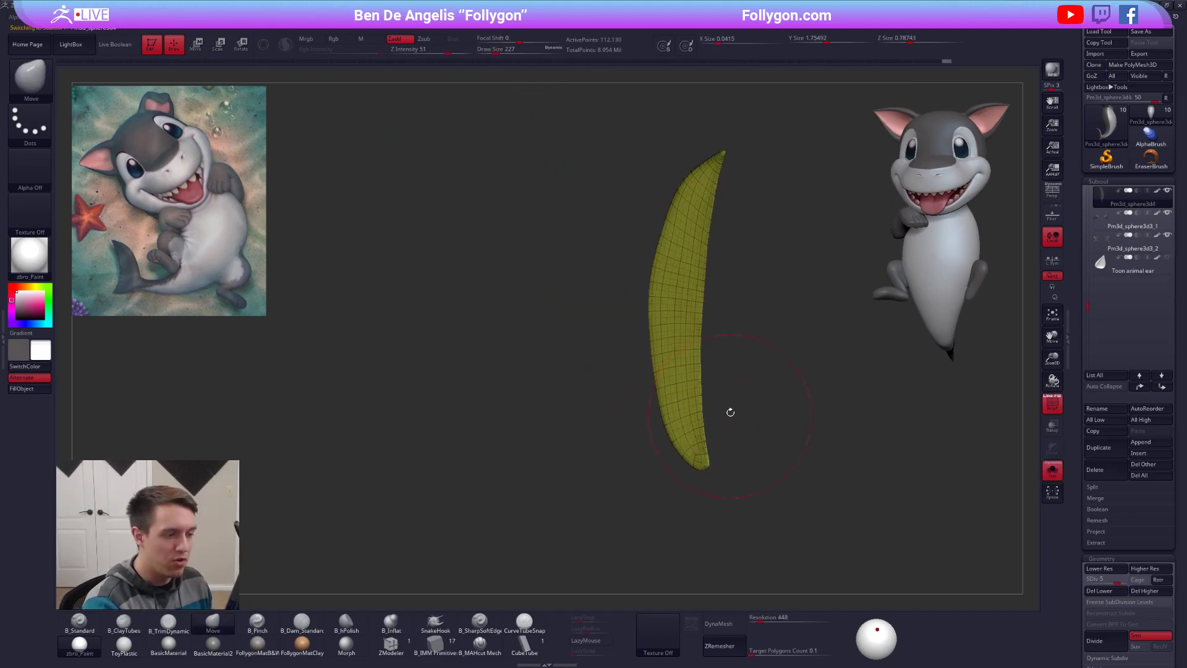
key("alt+s")
left_click(651, 393, "alt")
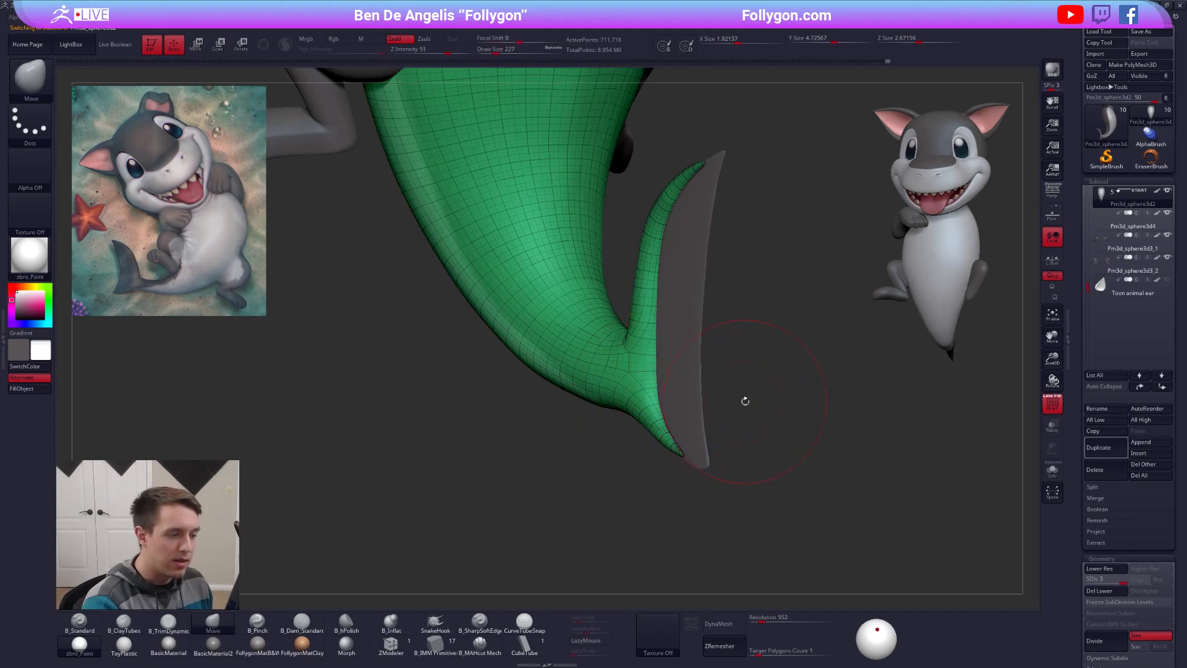
key("alt+s")
left_click_drag(723, 405, 677, 452, "alt")
key("shift+f")
Step: Adjust the end of the body's tail with the Move brush so it fits around the fin
key("s")
left_click(633, 352)
key("alt+s")
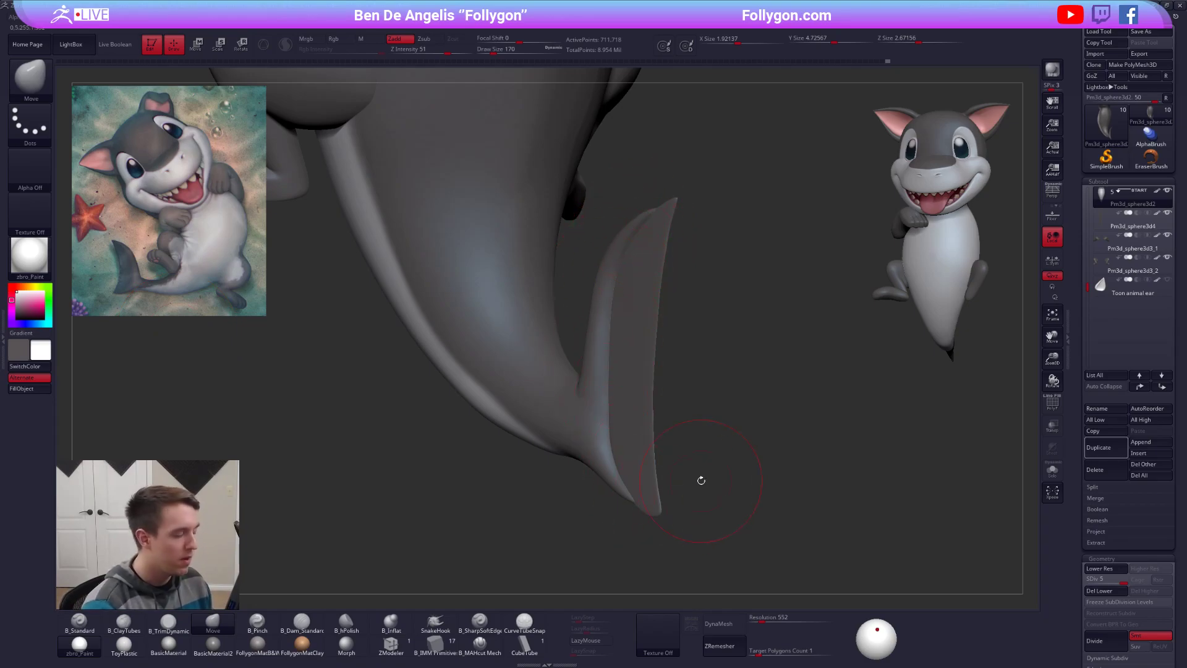
left_click_drag(852, 532, 807, 529)
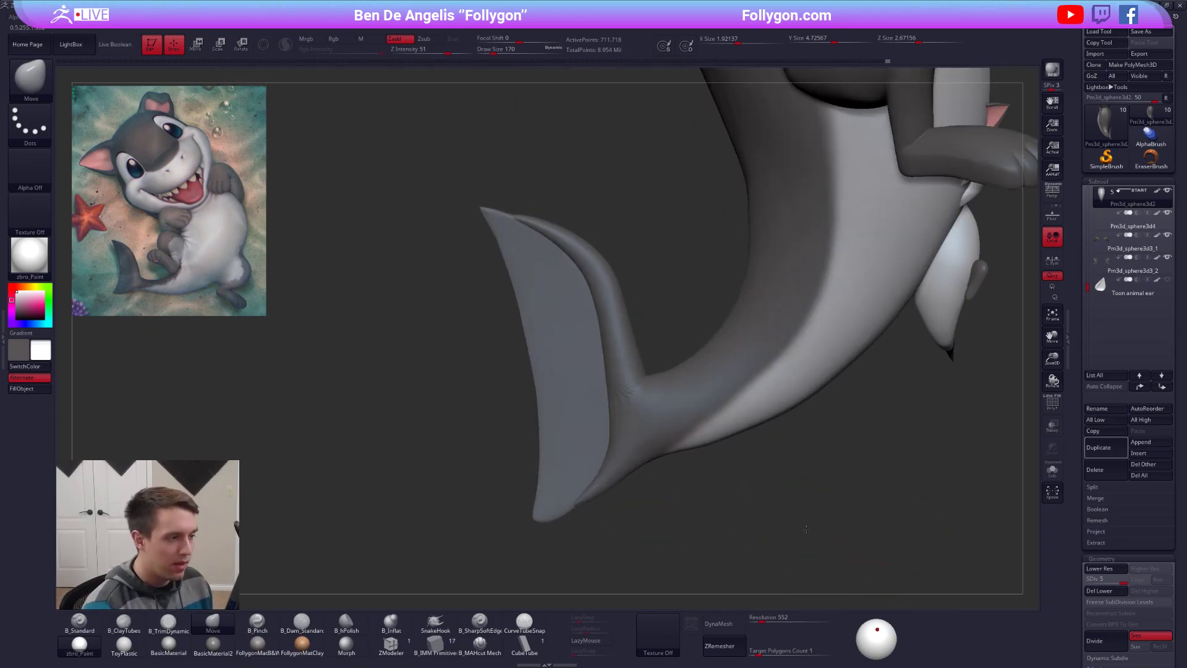
key("s")
left_click_drag(615, 433, 624, 435)
left_click_drag(652, 511, 684, 444, "alt")
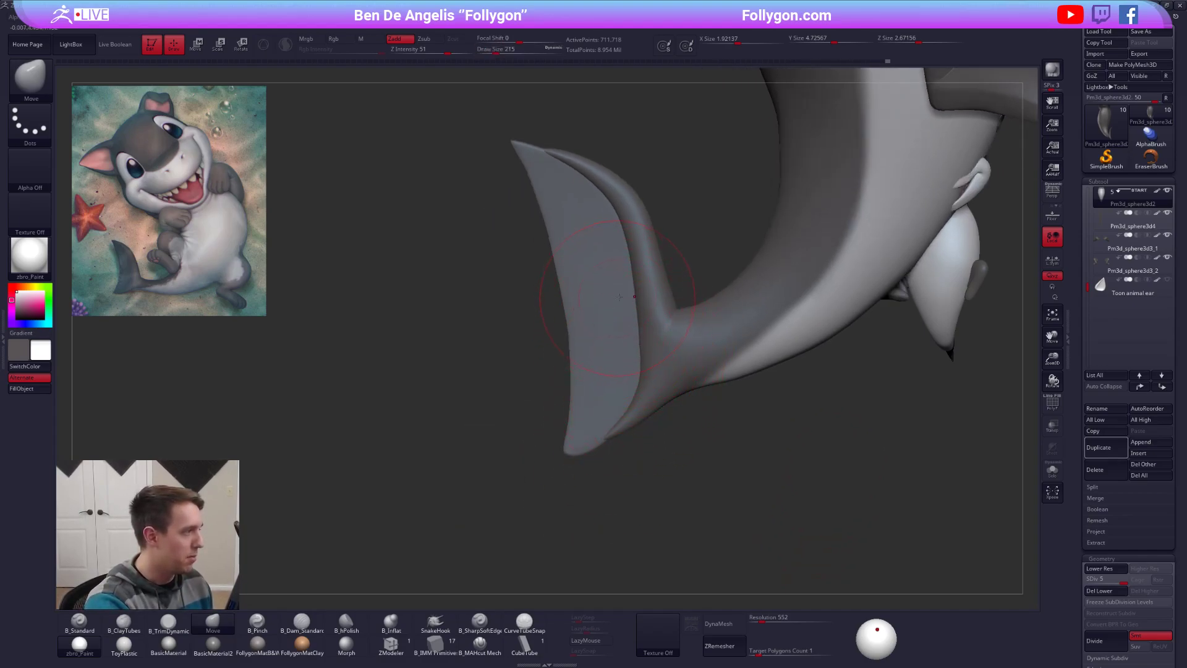
Step: Delete the body's lower subdivision levels and raise the tail fin subtool to a higher subdivision level
mouse_move(773, 461)
left_mouse_down()
mouse_move(879, 455)
mouse_move(1005, 365)
left_mouse_up()
key("shift+f")
key("shift+f")
left_click(1105, 228)
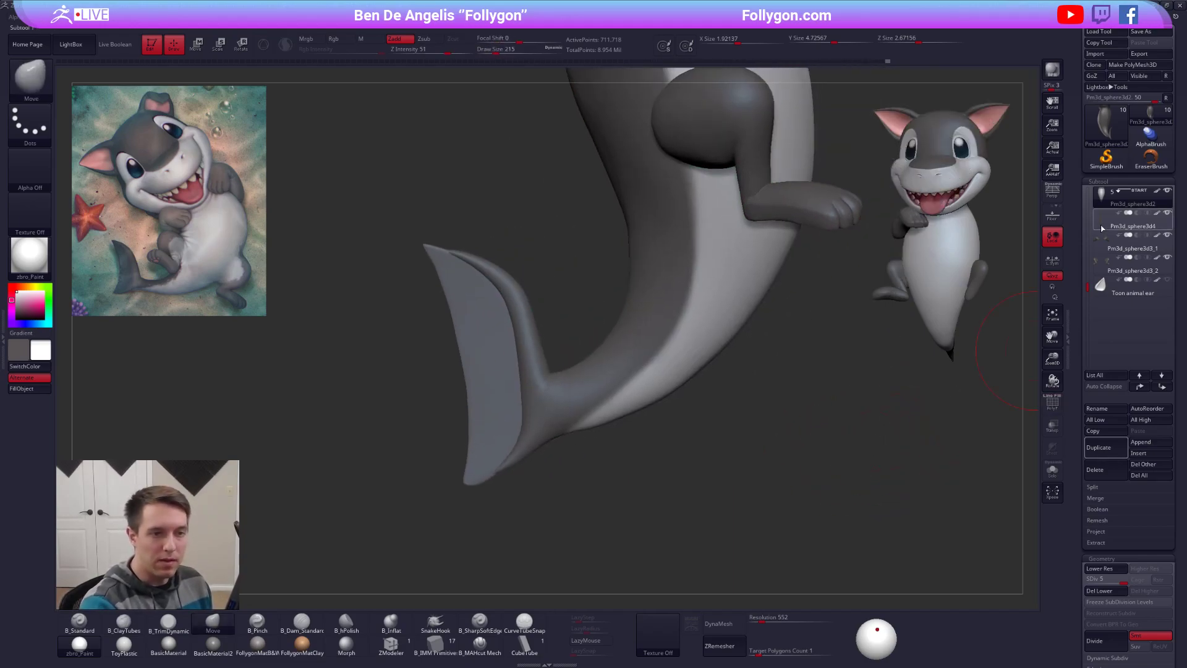
key("shift+f")
left_click(1102, 197)
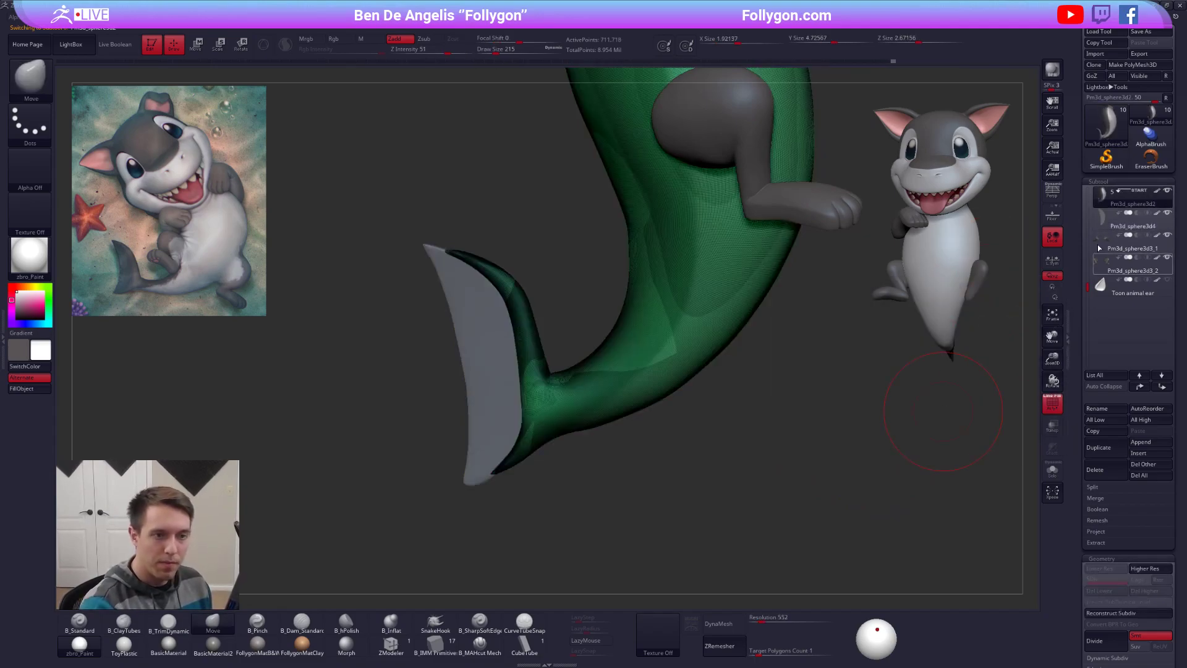
left_click(1108, 226)
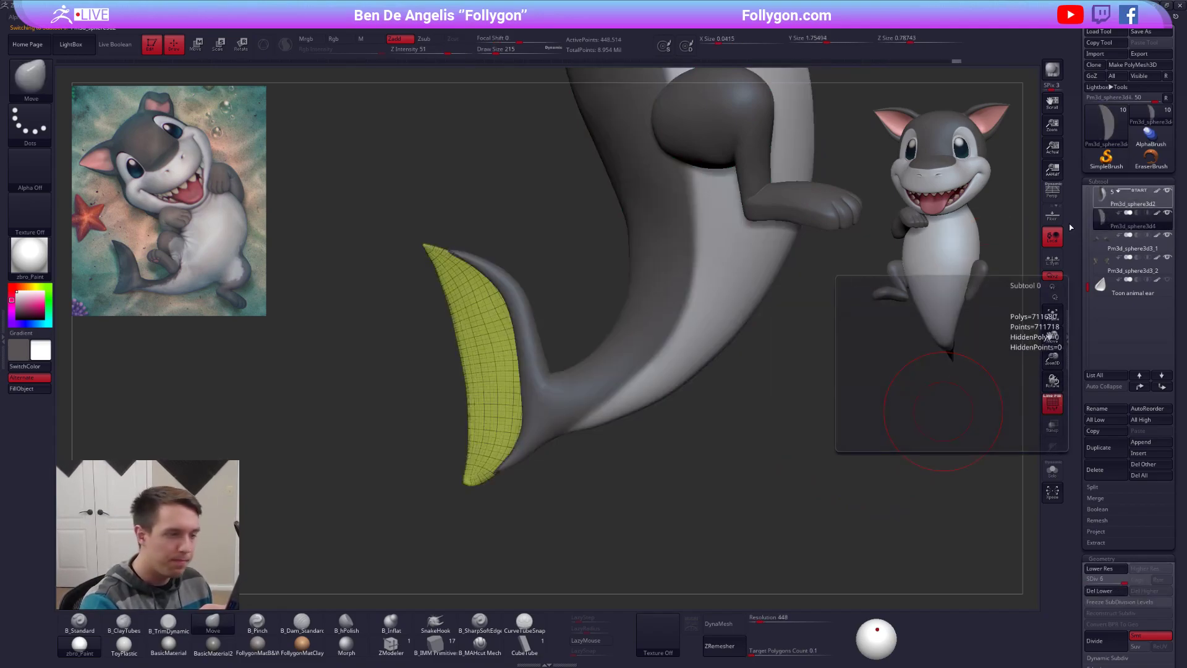
Step: Merge the tail fin subtool into the body subtool
left_click(716, 362, "alt")
key("space")
left_click(698, 397)
left_click(662, 417)
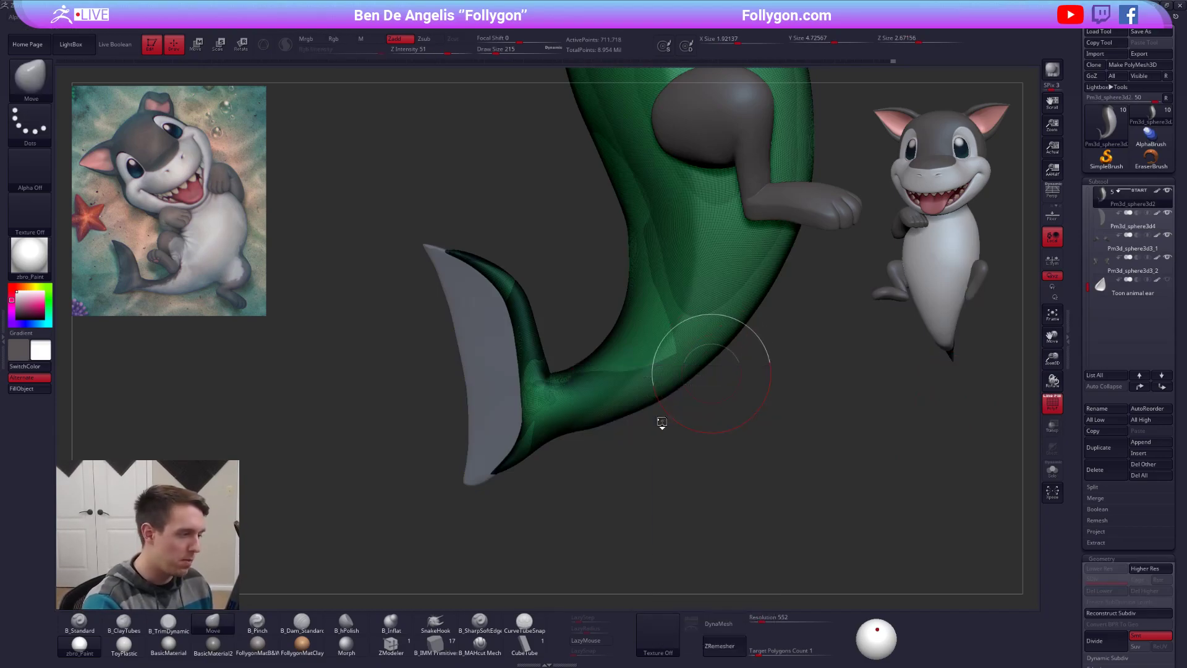
key("shift+f")
left_click_drag(558, 442, 659, 433, "alt")
key("space")
left_click_drag(626, 411, 619, 410)
mouse_move(692, 495)
left_mouse_down()
mouse_move(575, 483)
mouse_move(627, 519)
mouse_move(620, 490)
left_mouse_up()
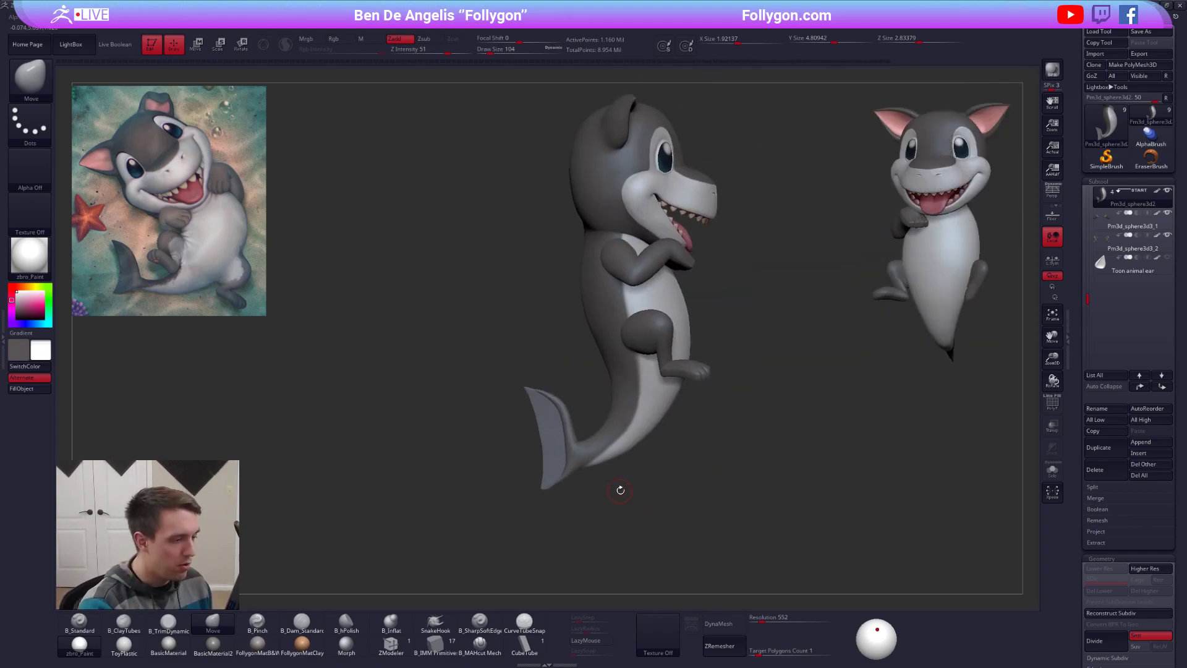
Step: Isolate the merged body and pull in the tail fin's trailing edge with the Move brush
key("alt+s")
left_click_drag(574, 436, 627, 493, "alt")
left_click_drag(600, 420, 592, 431)
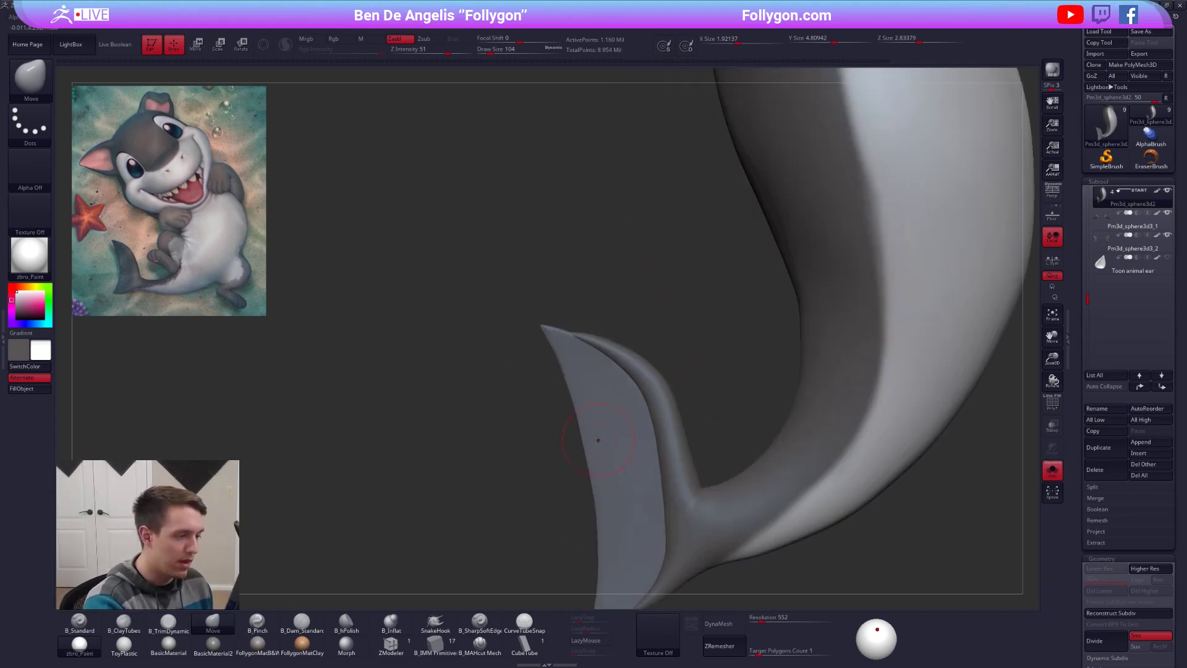
key("space")
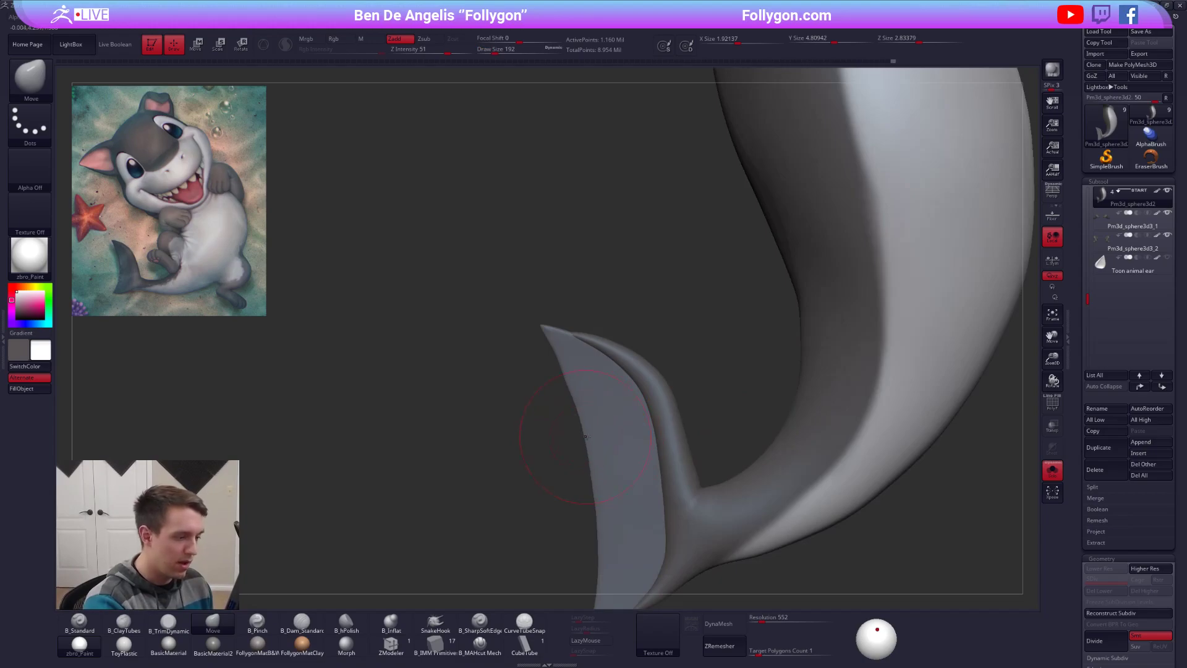
left_click_drag(569, 390, 620, 406, "alt")
key("space")
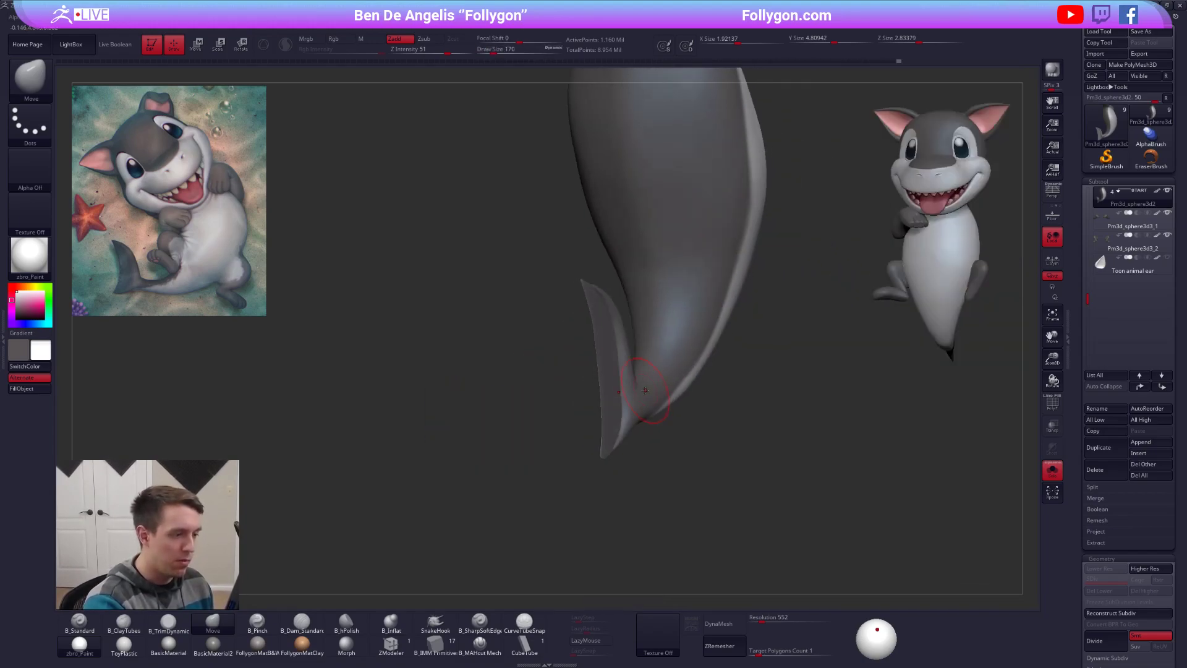
Step: Clear any mask and DynaMesh the merged body and tail fin at resolution 552
key("shift+f")
right_click_drag(621, 406, 644, 433, "alt")
key("shift+f")
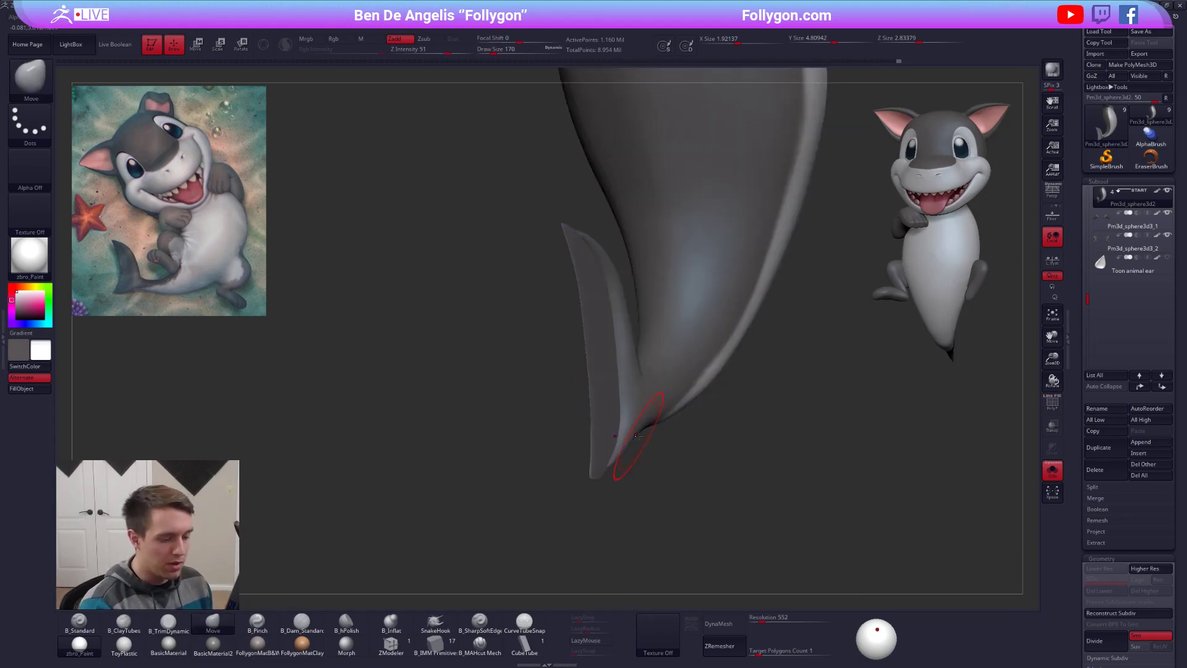
key("shift+f")
key("shift+f")
left_click_drag(654, 458, 705, 380, "ctrl")
mouse_move(736, 393)
left_mouse_down("ctrl")
mouse_move(822, 392)
mouse_move(816, 414)
left_mouse_up("ctrl")
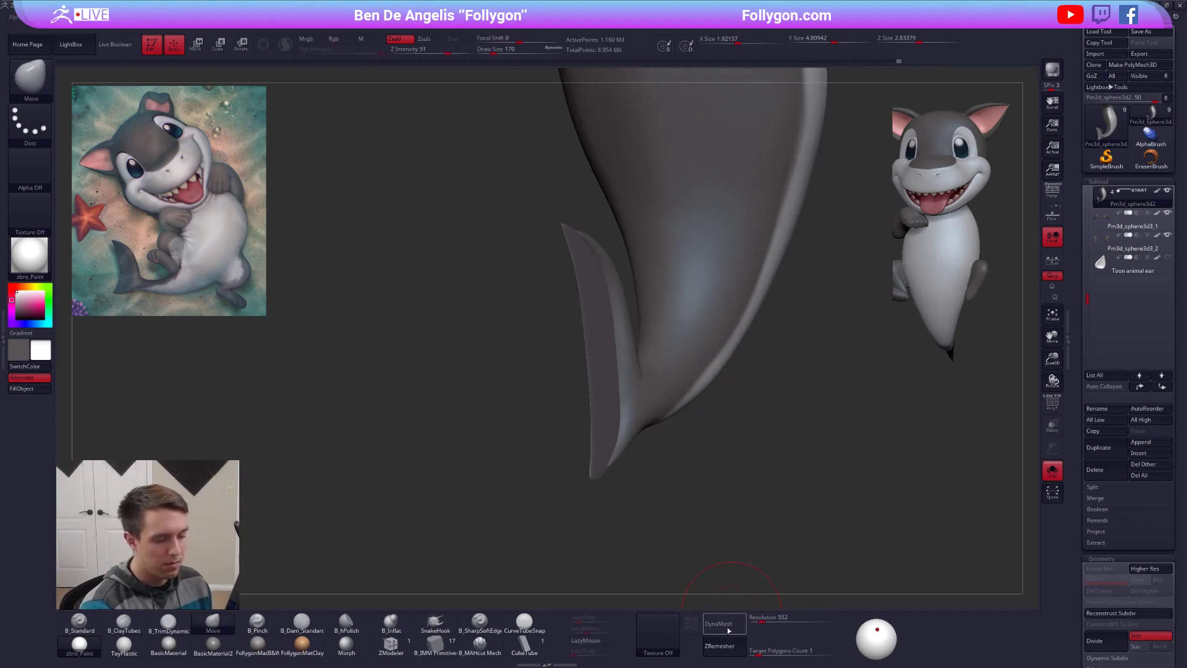
left_click(724, 623)
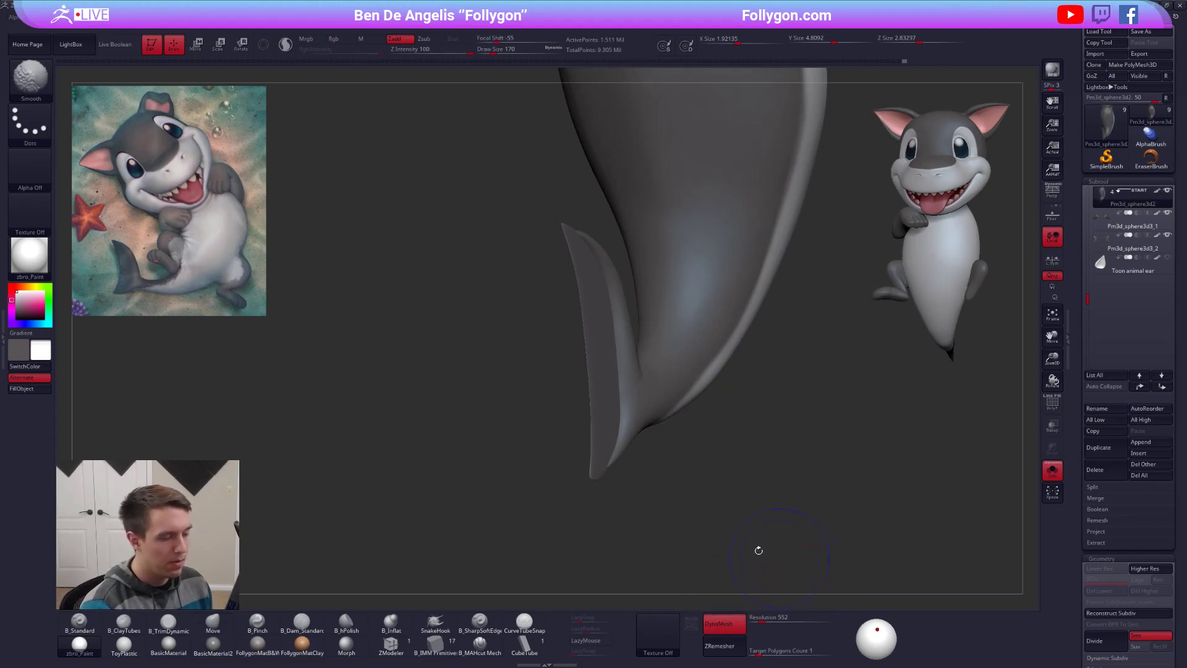
key("shift+f")
Step: Smooth the seam between the tail and fin, and reshape the fin's trailing edge with the Move brush
right_click_drag(640, 419, 604, 350)
right_click(537, 329)
left_click_drag(582, 257, 560, 224, "shift")
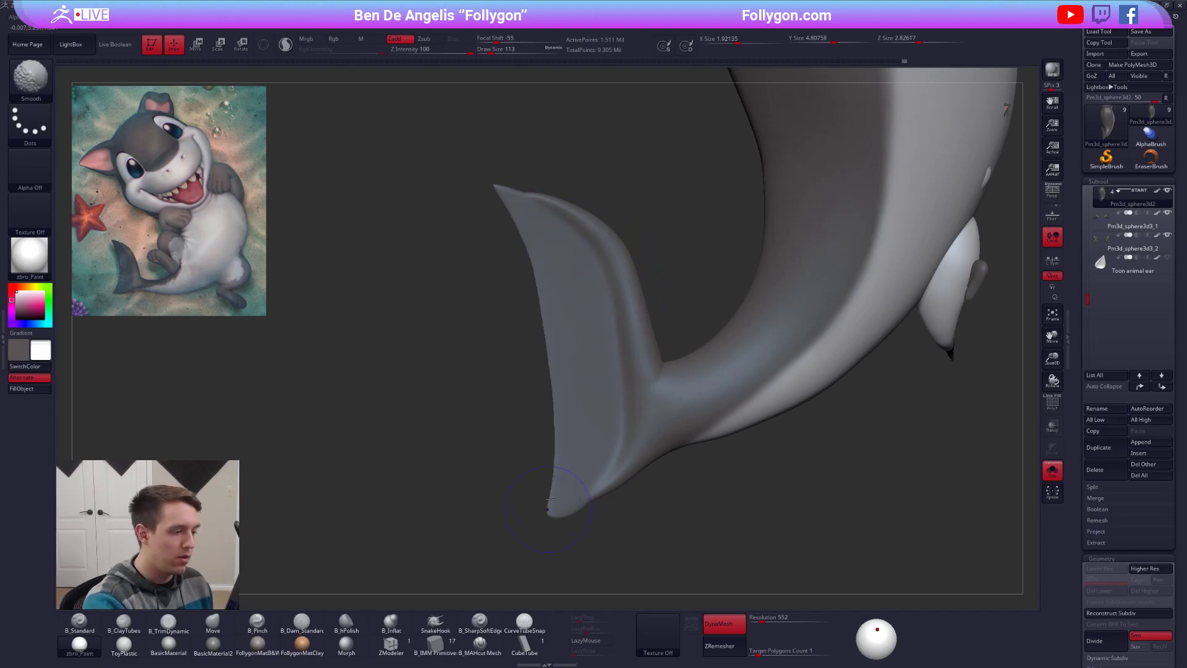
key("space")
left_click_drag(568, 365, 570, 364)
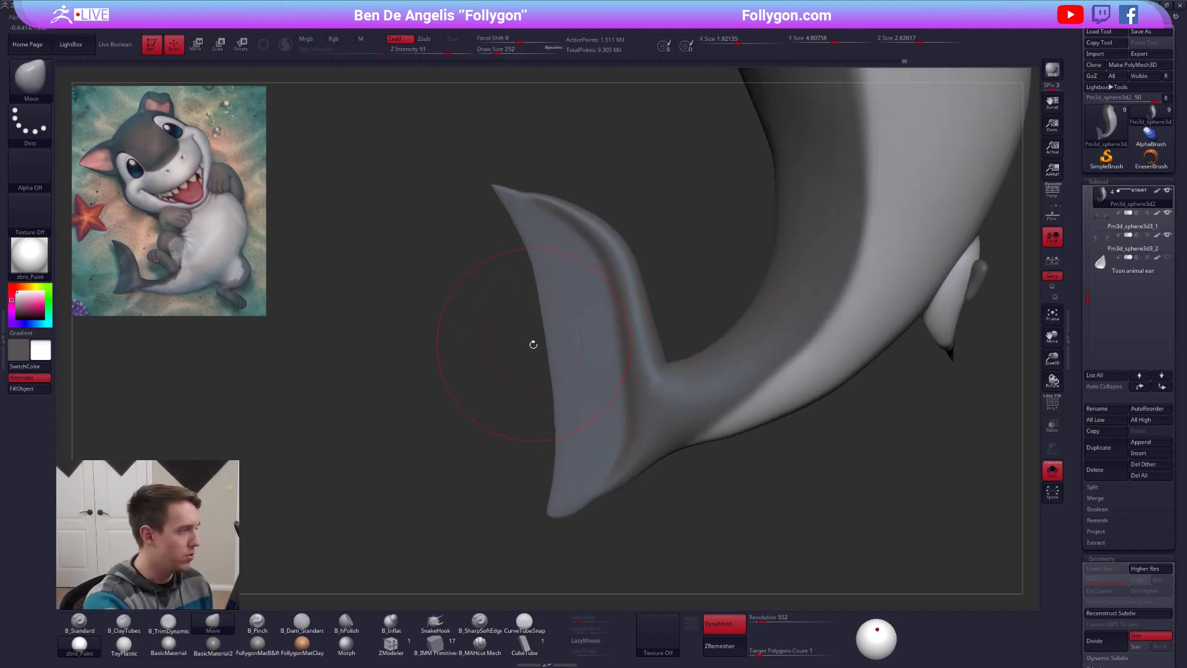
key("space")
left_click_drag(551, 300, 550, 332)
left_click_drag(556, 401, 562, 400)
Step: Thin and smooth the upper tip of the tail fin using a small brush
mouse_move(427, 291)
right_mouse_down()
mouse_move(597, 276)
mouse_move(623, 293)
mouse_move(622, 309)
right_mouse_up()
key("space")
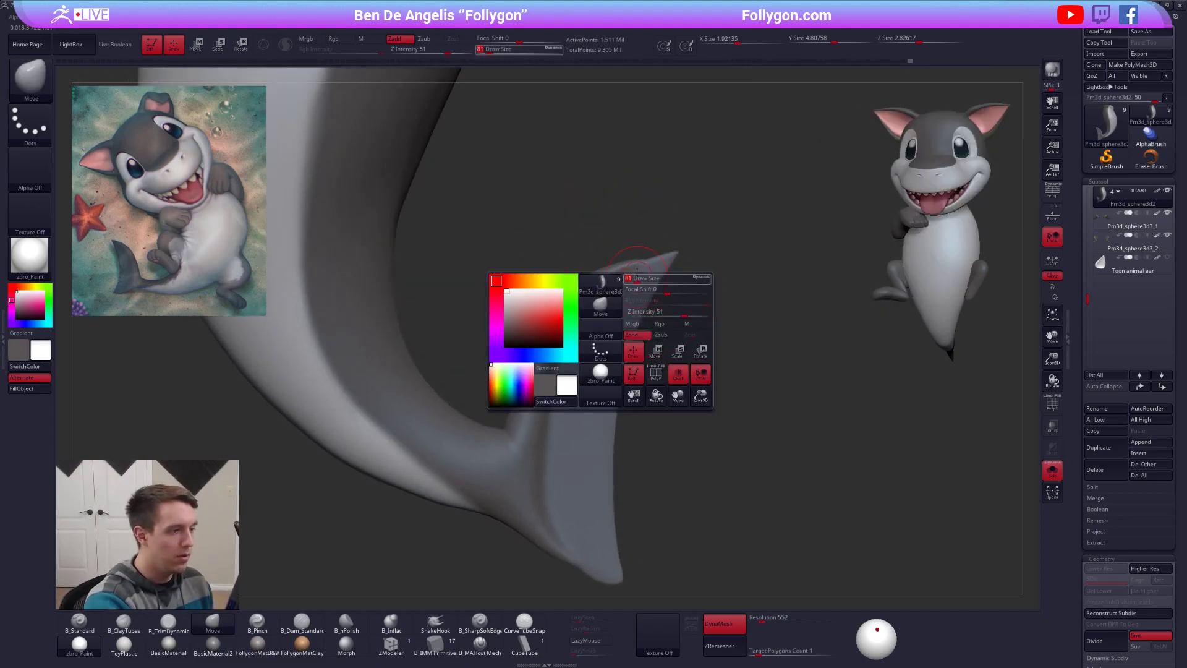
left_click_drag(637, 311, 629, 311)
mouse_move(612, 238)
right_mouse_down()
mouse_move(609, 293)
mouse_move(636, 250)
mouse_move(614, 270)
right_mouse_up()
key("shift+s")
key("shift+s")
key("2")
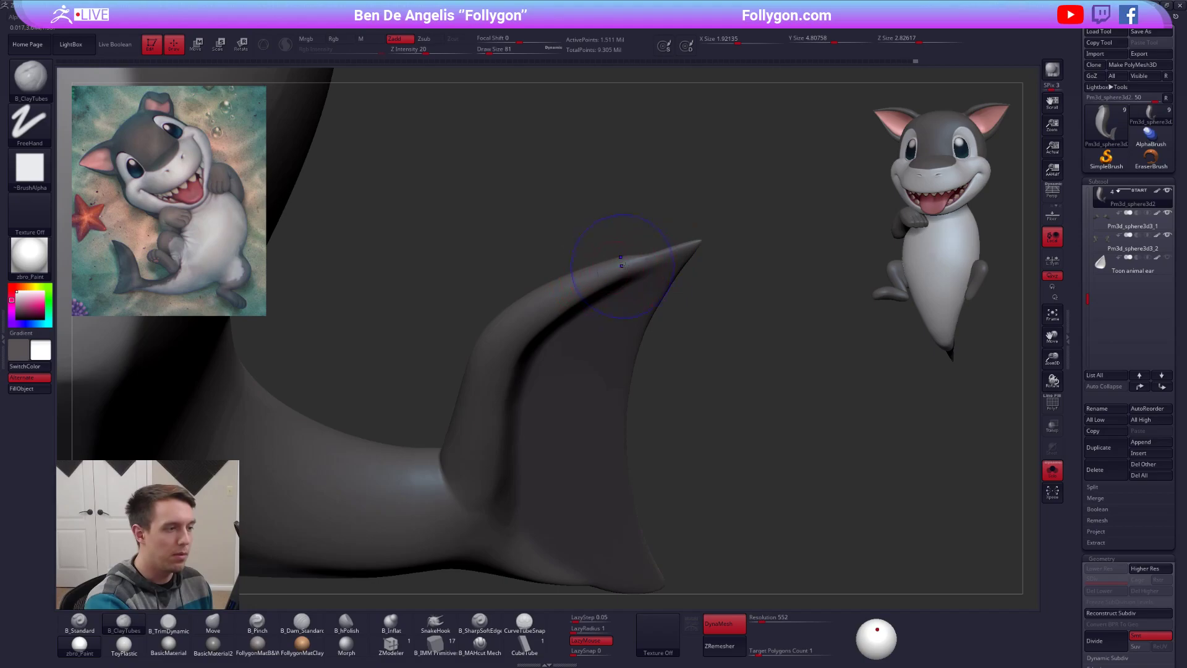
key("shift")
left_click_drag(671, 253, 650, 263, "shift")
Step: Refine the fin's upper tip with the Move brush and clear the lasso mask from its upper lobe
mouse_move(637, 272)
right_mouse_down()
mouse_move(643, 260)
mouse_move(652, 268)
right_mouse_up()
key("4")
key("space")
left_click_drag(652, 268, 651, 264)
key("space")
mouse_move(651, 261)
left_mouse_down("shift")
mouse_move(586, 255)
mouse_move(524, 405)
mouse_move(535, 406)
left_mouse_up("shift")
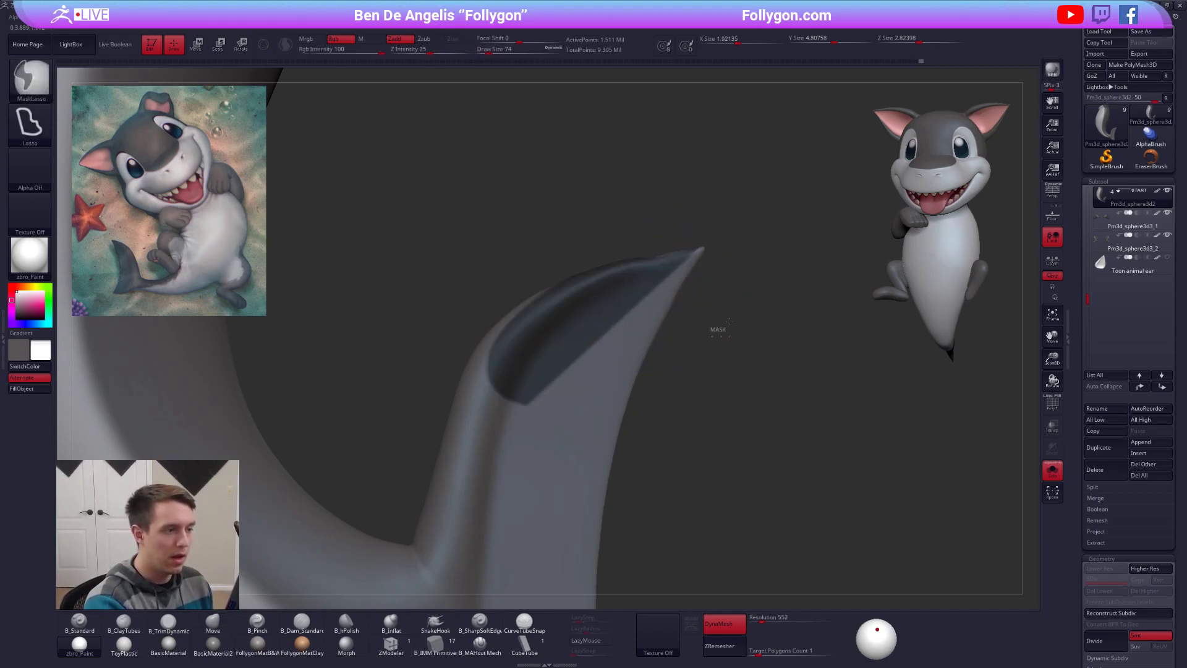
left_click_drag(716, 329, 725, 339, "ctrl")
right_click_drag(664, 296, 661, 251, "ctrl")
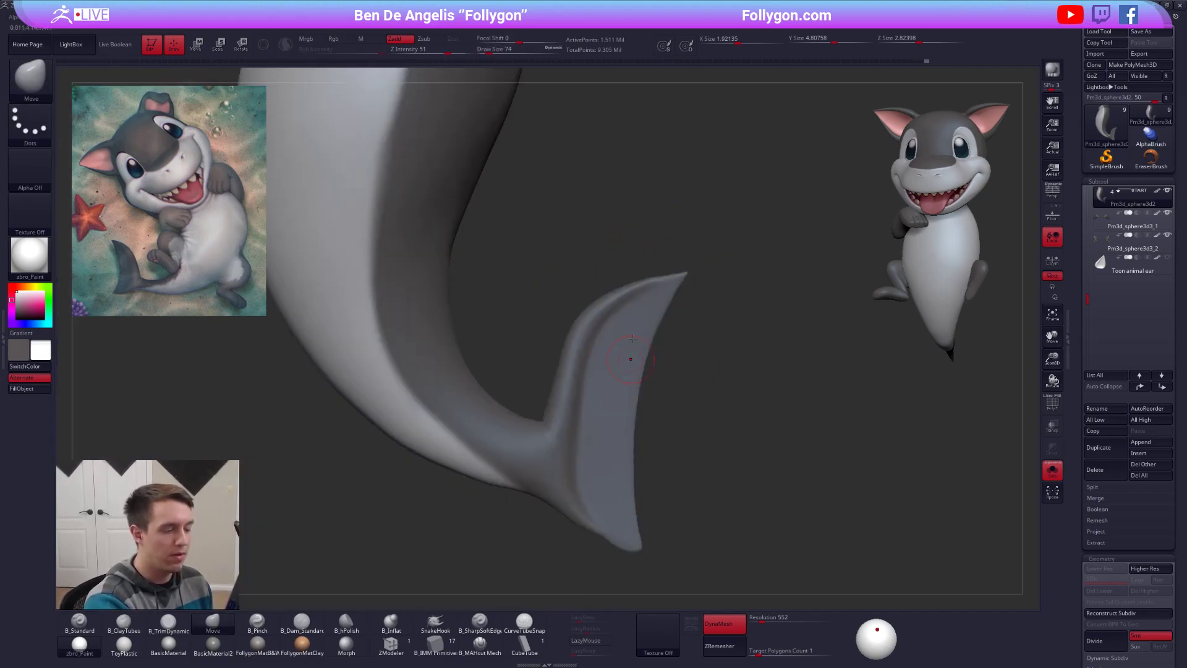
Step: Reshape the tail fin's outline with the Move brush and smooth its lower lobe
right_click_drag(594, 478, 618, 361, "alt")
right_click_drag(648, 438, 643, 473, "alt")
left_click_drag(619, 406, 618, 407)
key("s")
key("space")
key("shift")
left_click_drag(650, 428, 660, 432, "shift")
right_click_drag(663, 437, 645, 373, "ctrl")
mouse_move(636, 377)
right_mouse_down()
mouse_move(609, 367)
mouse_move(613, 297)
right_mouse_up()
key("s")
left_click_drag(614, 297, 609, 297)
mouse_move(610, 287)
right_mouse_down("alt")
mouse_move(626, 374)
mouse_move(601, 347)
right_mouse_up("alt")
Step: Flatten the ridge along the fin's side with the TrimDynamic brush and smooth the transition
key("3")
key("space")
left_click_drag(609, 347, 605, 347)
mouse_move(606, 348)
right_mouse_down()
mouse_move(640, 341)
mouse_move(616, 314)
right_mouse_up()
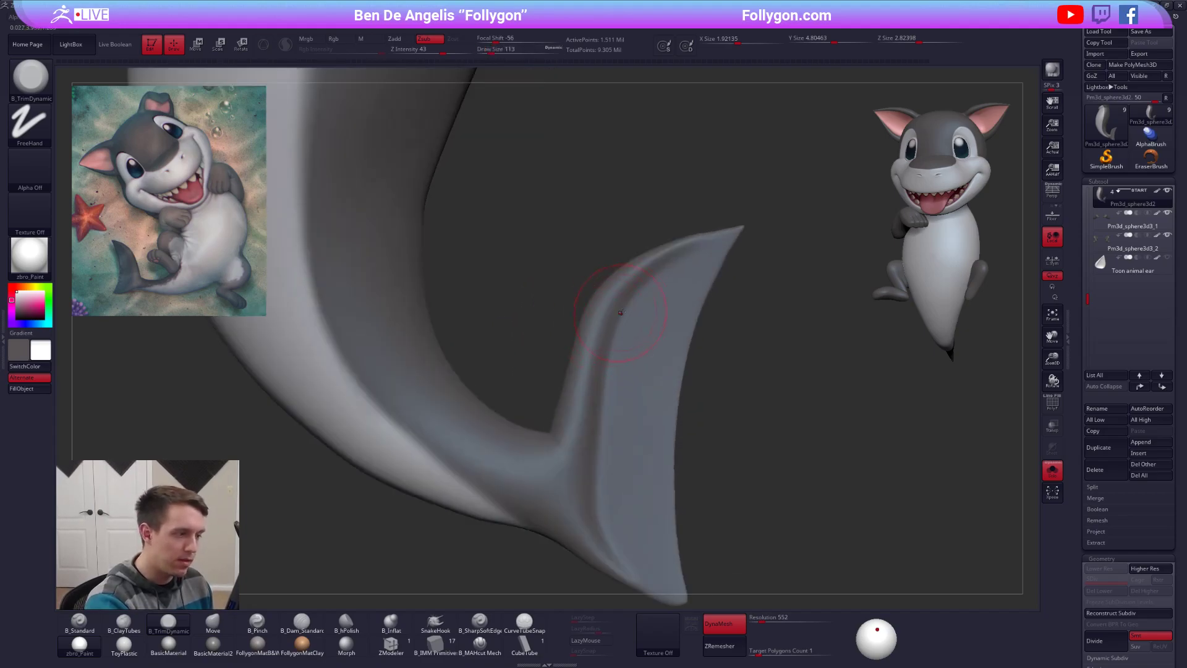
key("[")
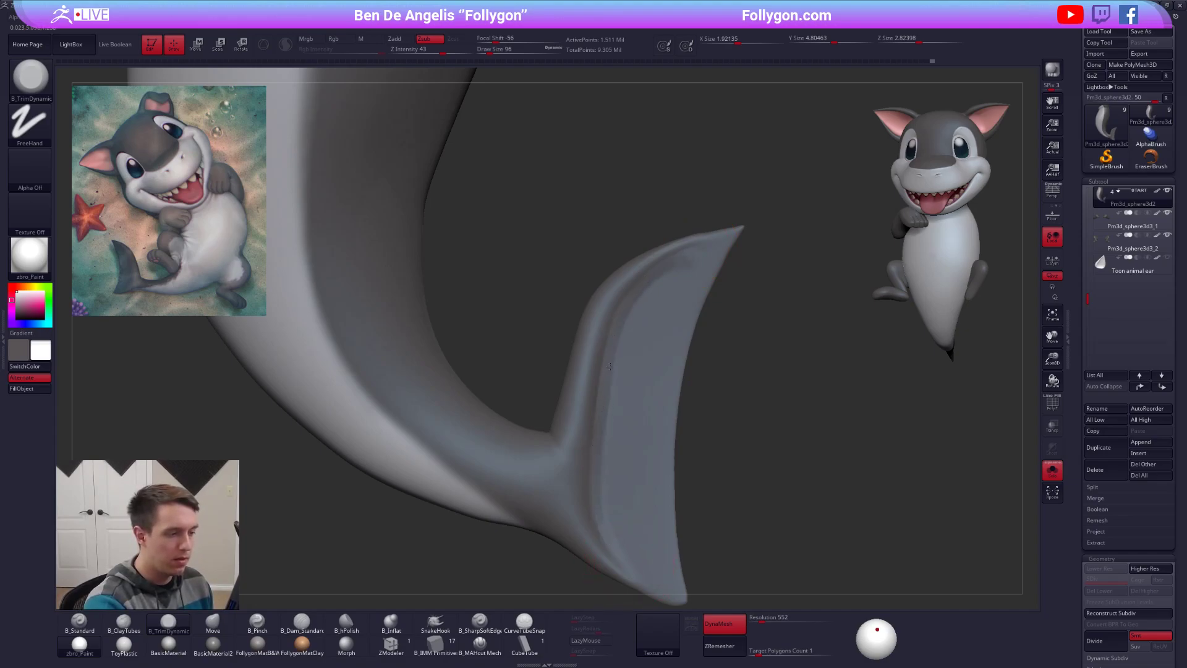
key("shift")
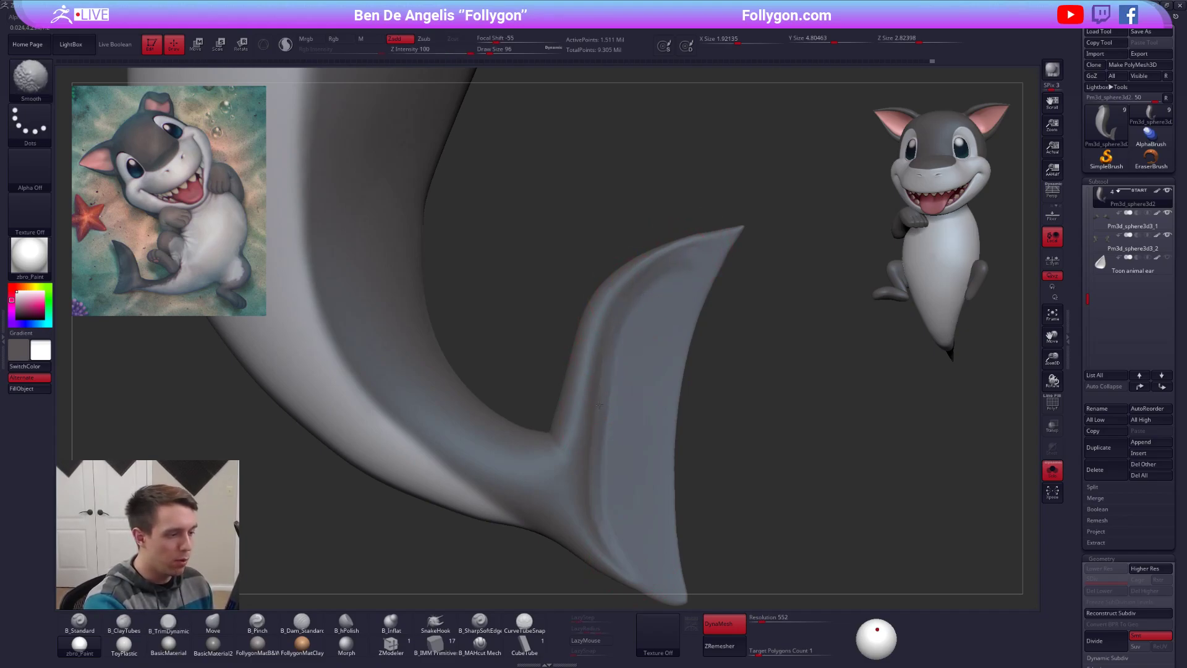
mouse_move(617, 540)
right_mouse_down("alt")
mouse_move(631, 451)
mouse_move(532, 439)
mouse_move(649, 433)
right_mouse_up("alt")
mouse_move(649, 433)
right_mouse_down("alt")
mouse_move(658, 356)
mouse_move(581, 418)
right_mouse_up("alt")
Step: Build up the tail fin's surface with the ClayTubes brush and show the body's polygon wireframe
key("space")
left_click_drag(620, 368, 625, 368)
right_click_drag(557, 347, 631, 316)
key("b")
key("c")
key("t")
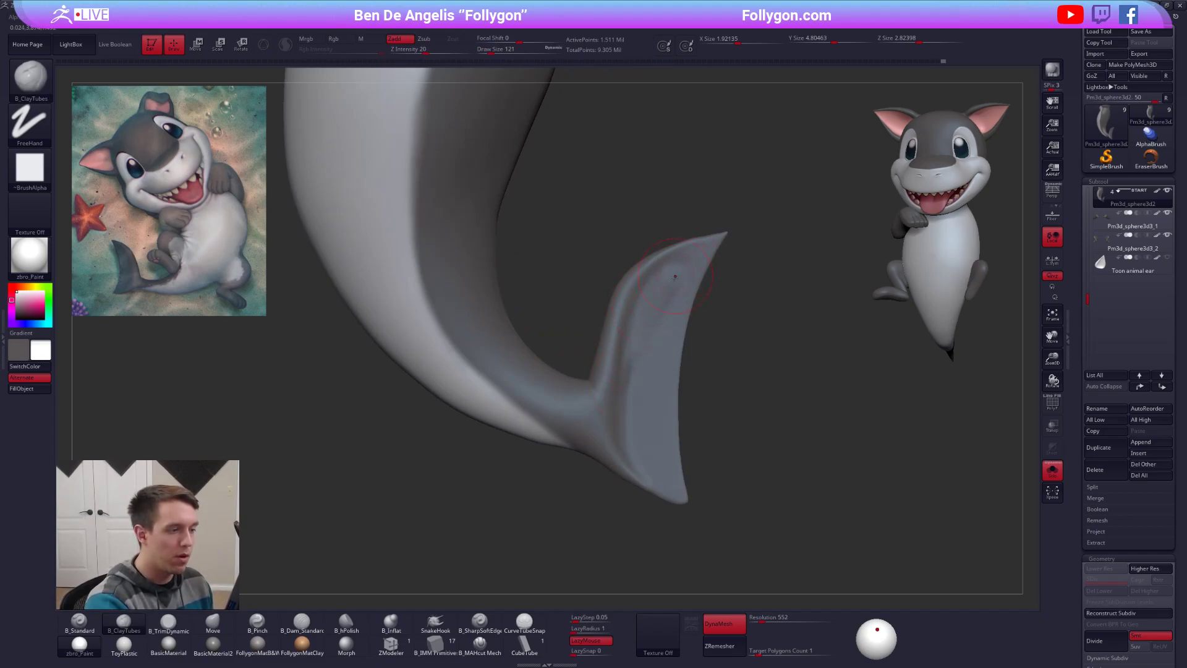
left_click_drag(867, 522, 743, 491, "shift")
key("shift+f")
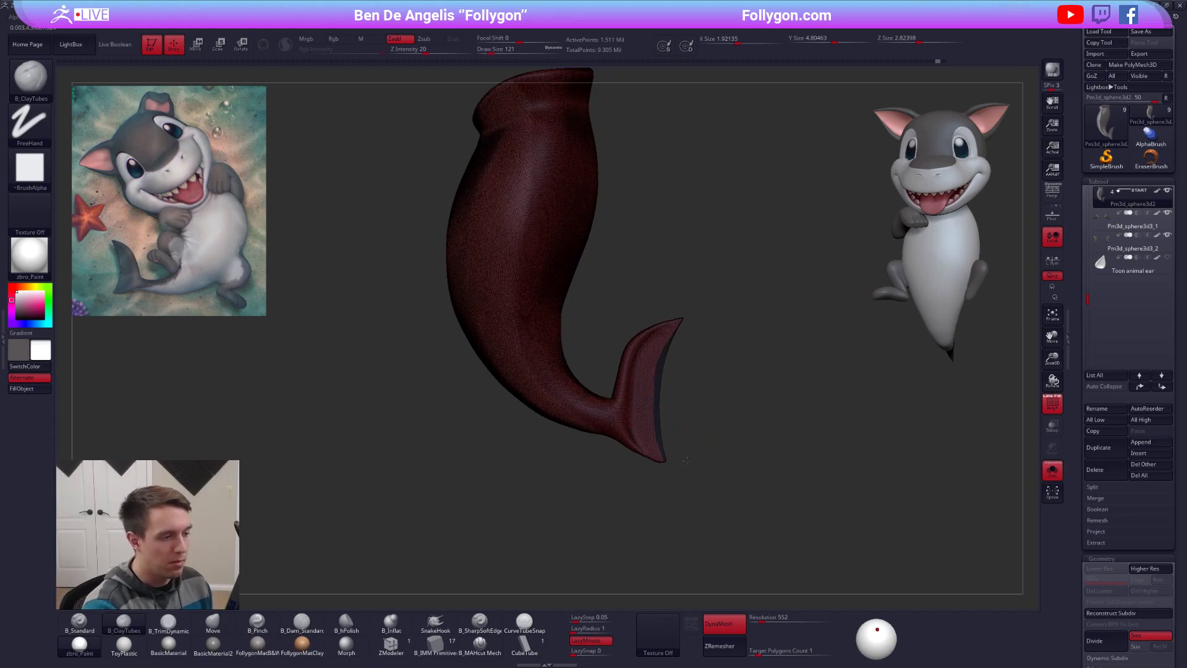
Step: Hide the body's wireframe and adjust the tail fin from behind with the Move brush at draw size 252
left_click_drag(686, 460, 662, 411, "alt")
left_click_drag(760, 427, 652, 450)
key("shift+f")
key("ctrl+shift+space")
key("ctrl+shift+f")
left_click(641, 316)
key("space")
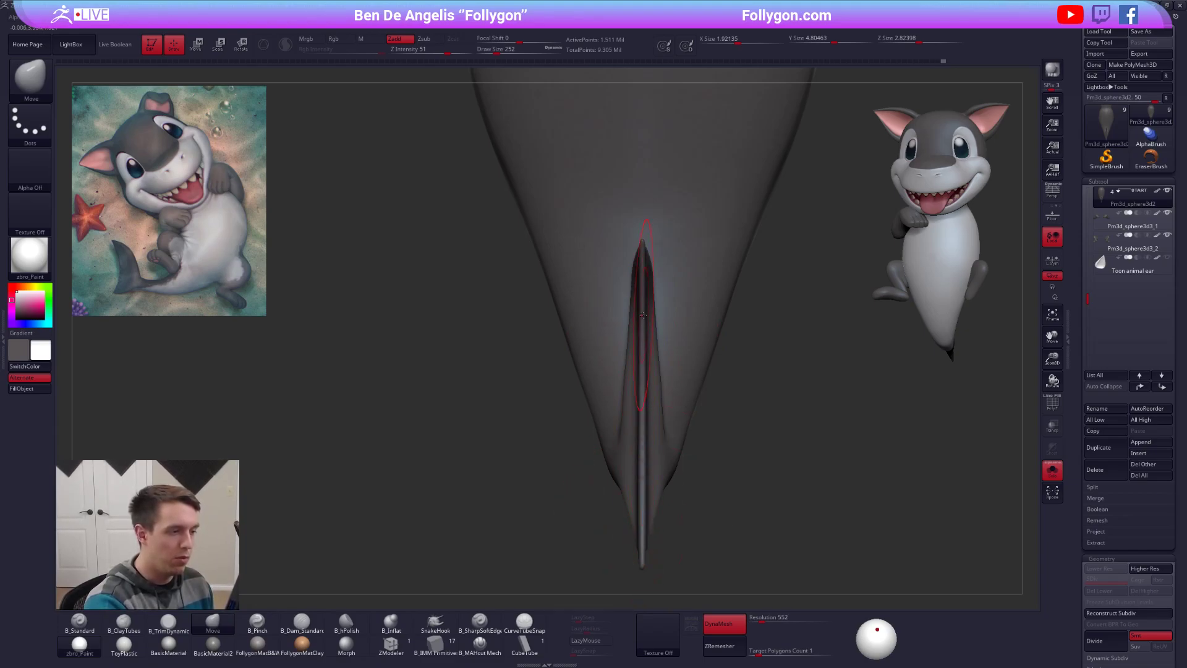
right_click_drag(652, 317, 702, 320)
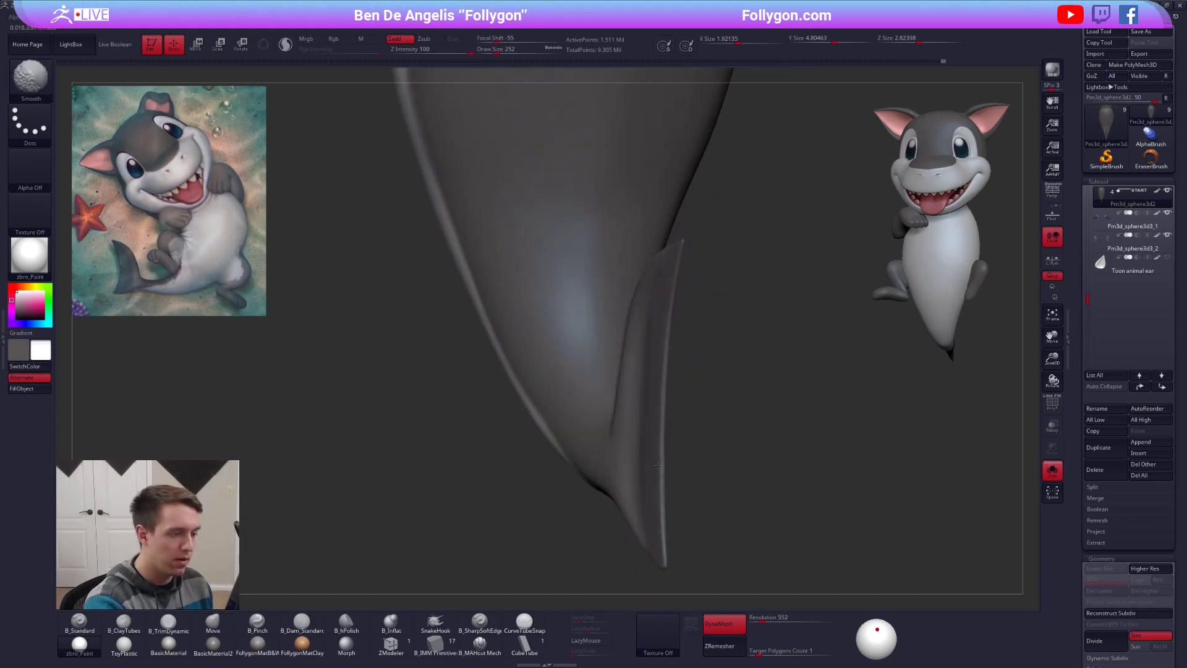
Step: Smooth the tail fin's lower lobe and set the Move brush's draw size to 140
mouse_move(656, 460)
right_mouse_down()
mouse_move(697, 316)
mouse_move(704, 324)
right_mouse_up()
key("space")
key("space")
left_click(725, 278)
right_click_drag(704, 324, 690, 420, "alt")
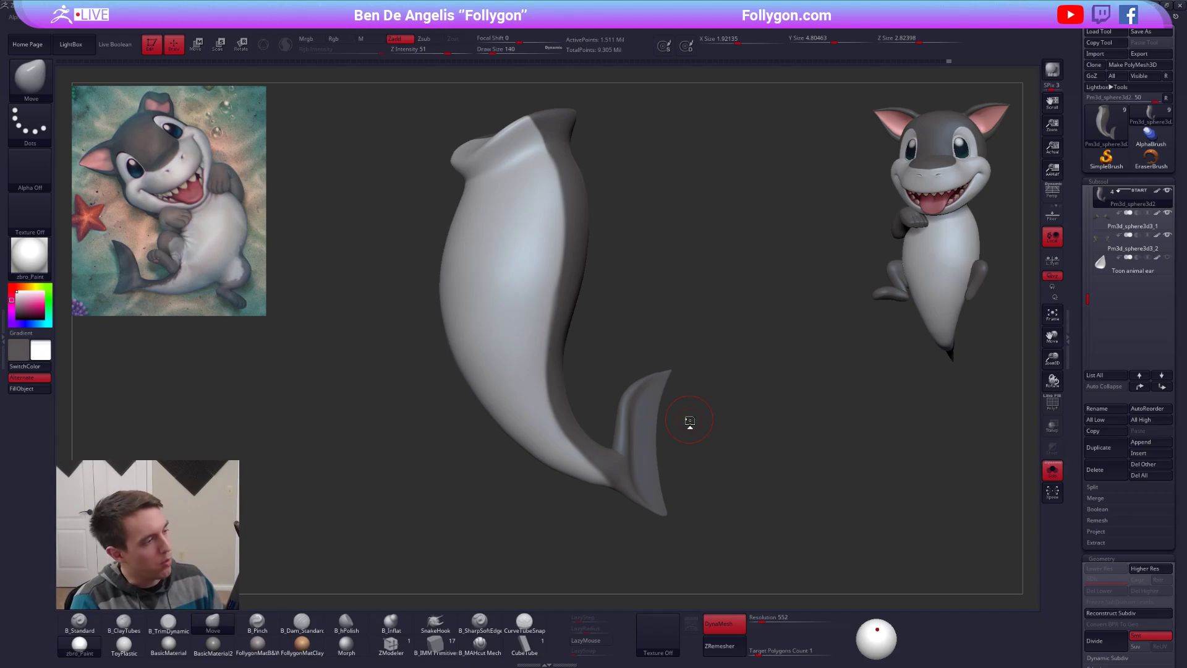
Step: Try masking the upper body with a Transpose topology mask and clear the mask
left_click_drag(685, 354, 674, 340, "alt")
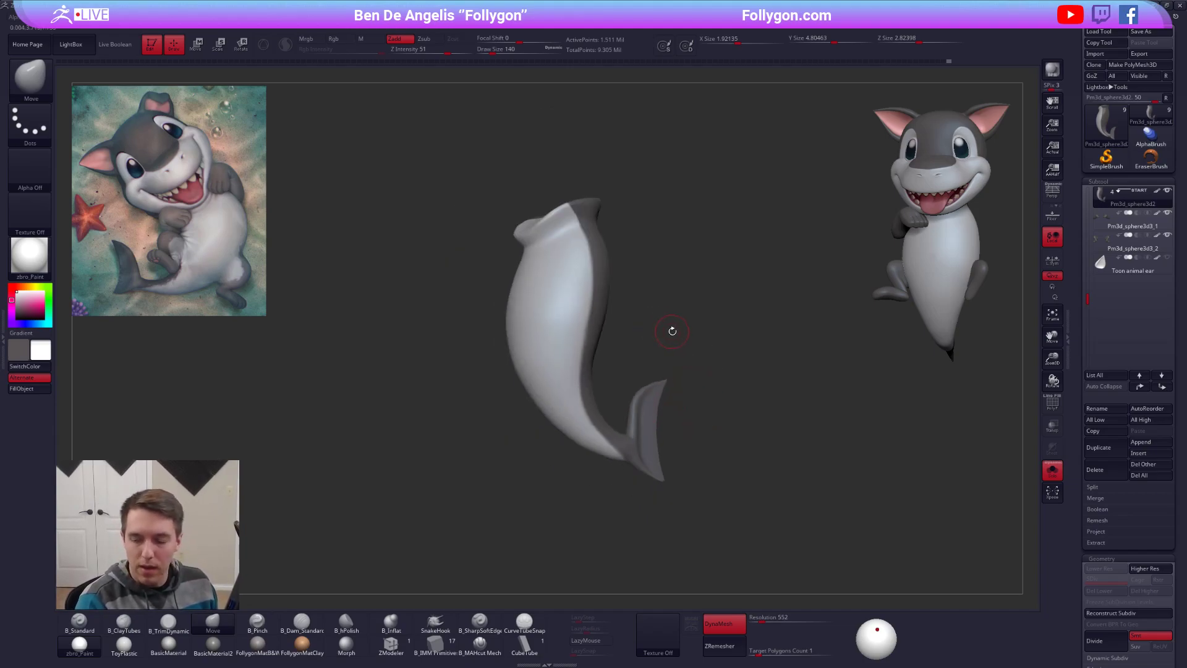
left_click_drag(697, 352, 670, 385)
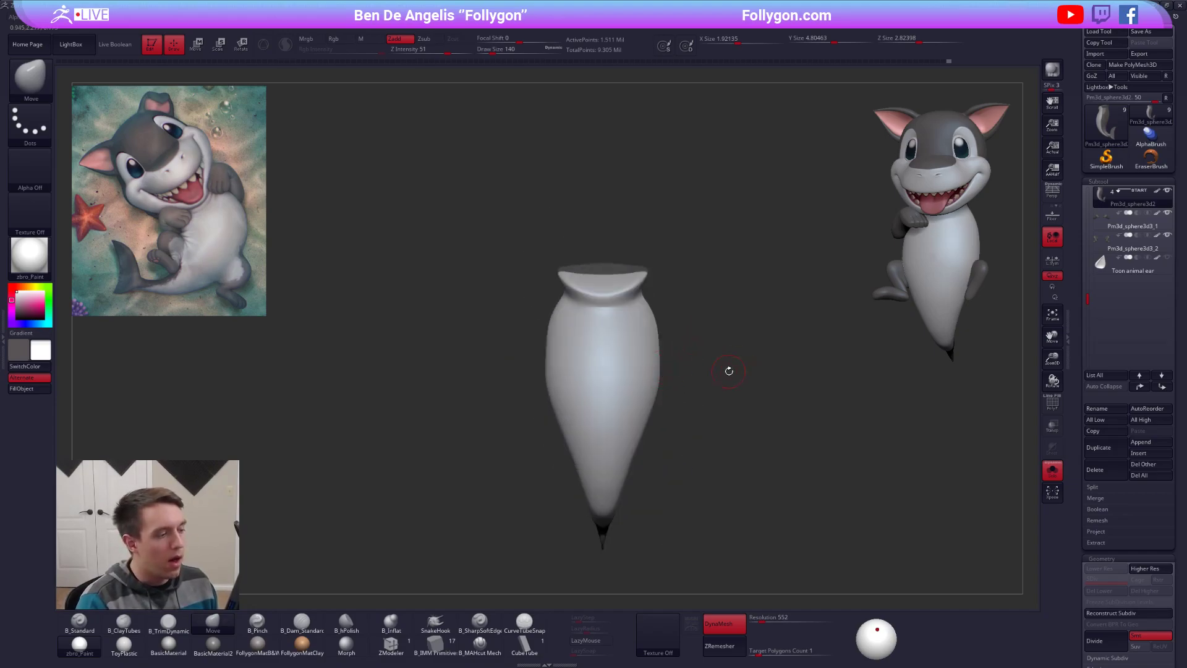
key("w")
left_click(266, 46)
left_click_drag(680, 365, 621, 401)
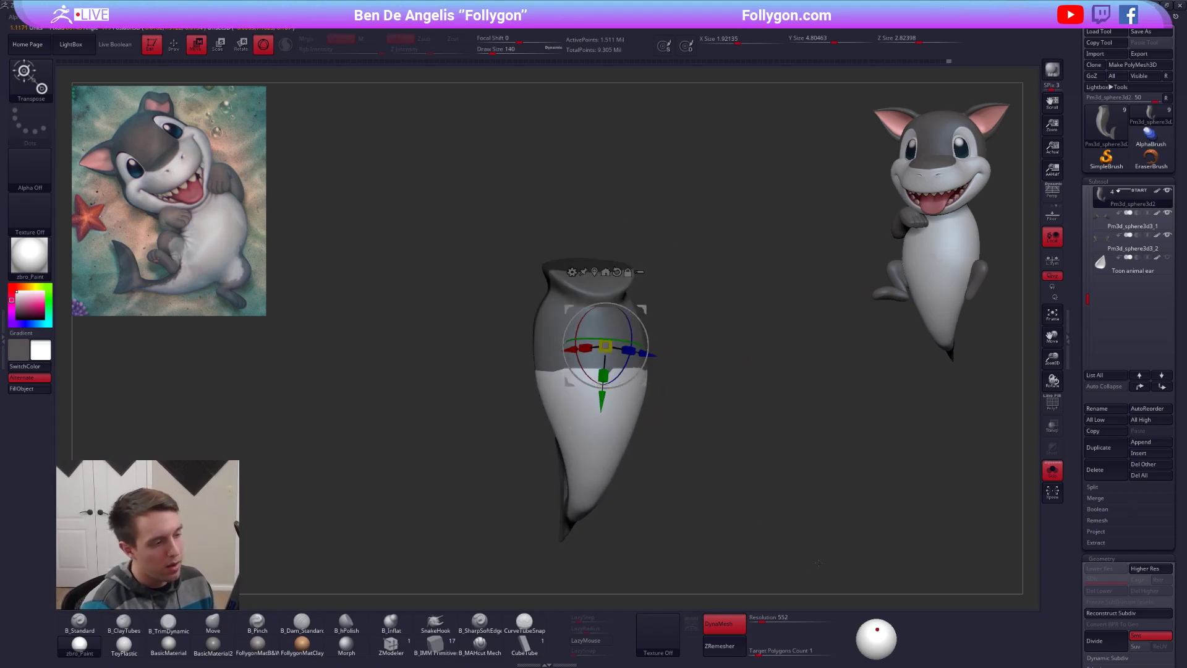
key("q")
left_click_drag(821, 563, 825, 547)
left_click_drag(641, 451, 688, 483, "alt")
left_click_drag(688, 483, 749, 470, "alt")
key("w")
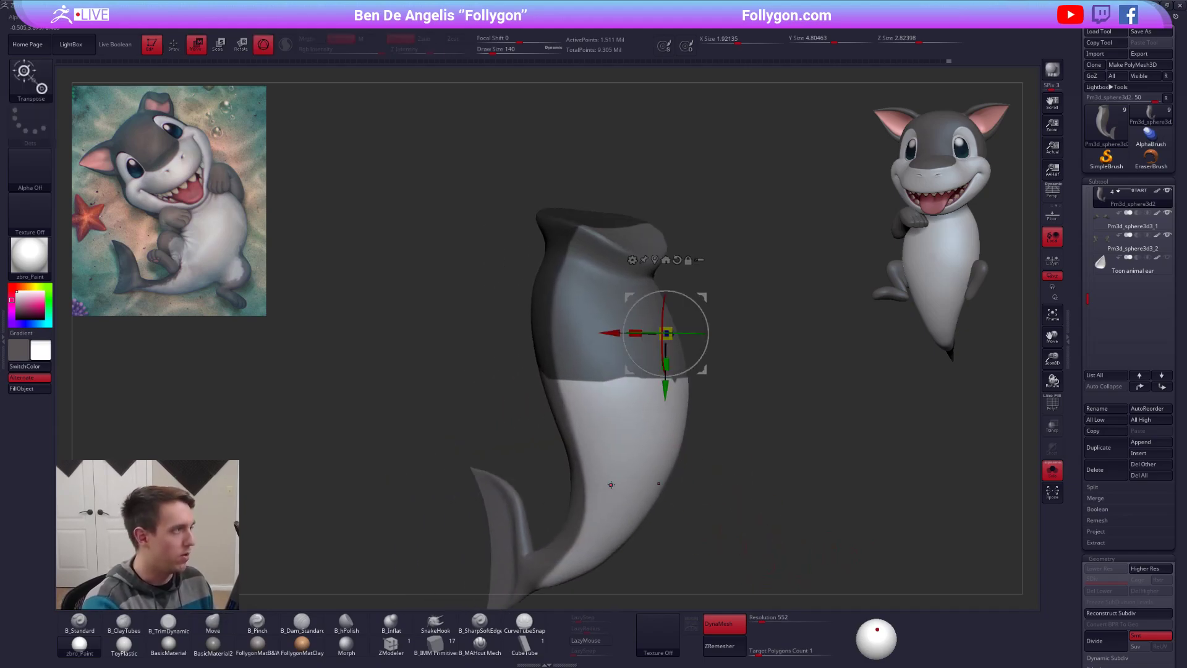
left_click(264, 44)
left_click_drag(760, 380, 764, 384, "ctrl")
key("q")
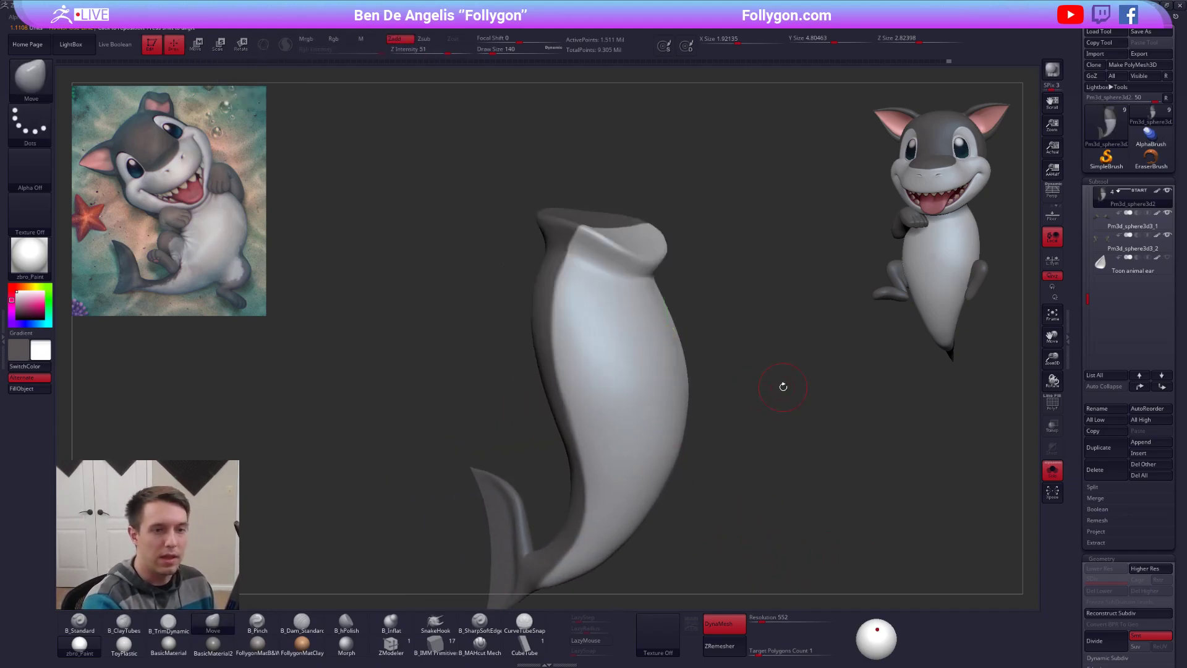
Step: Show the whole character and step the legs through their subdivision levels with the wireframe on to examine the topology
left_click(1052, 470)
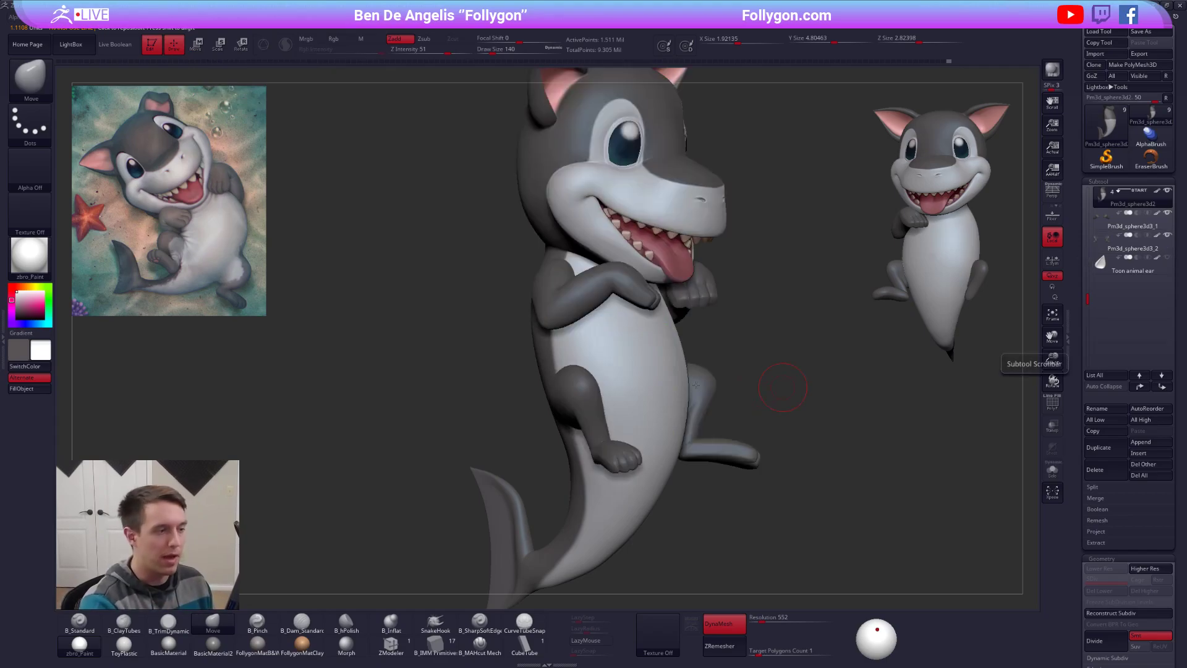
left_click(572, 375, "alt")
key("alt+s")
right_click_drag(574, 376, 589, 407)
key("shift+f")
key("shift+d")
key("shift+d")
key("shift+d")
key("shift+d")
key("alt+s")
key("d")
key("d")
key("d")
key("d")
key("shift+f")
right_click_drag(756, 522, 773, 351)
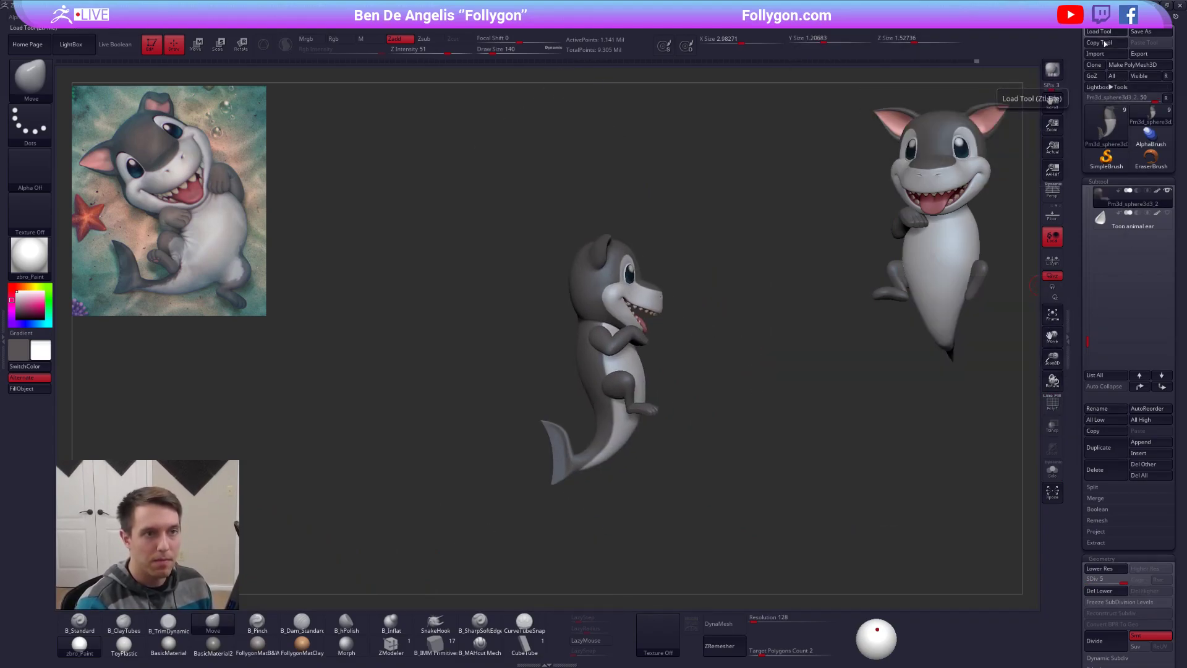
Step: Create a Cylinder3D polymesh, stretch it into a long column and frame it with its wireframe shown
left_click(1105, 125)
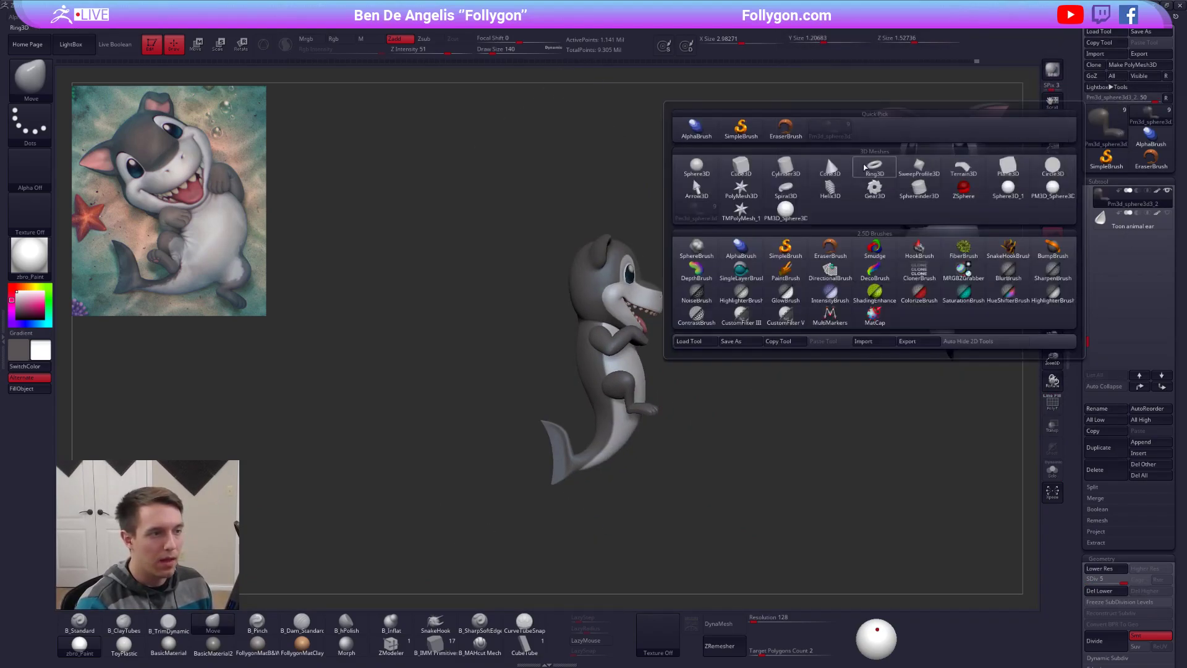
left_click(786, 174)
key("w")
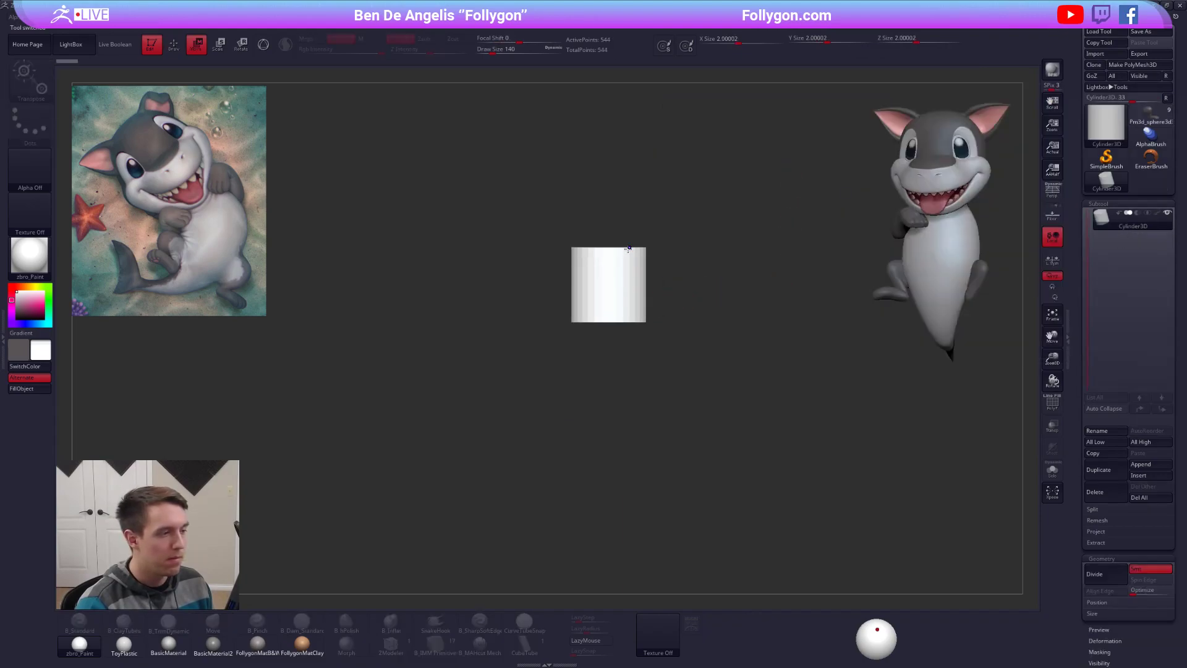
left_click(1134, 65)
left_click_drag(635, 247, 636, 500)
key("shift+f")
key("f")
key("q")
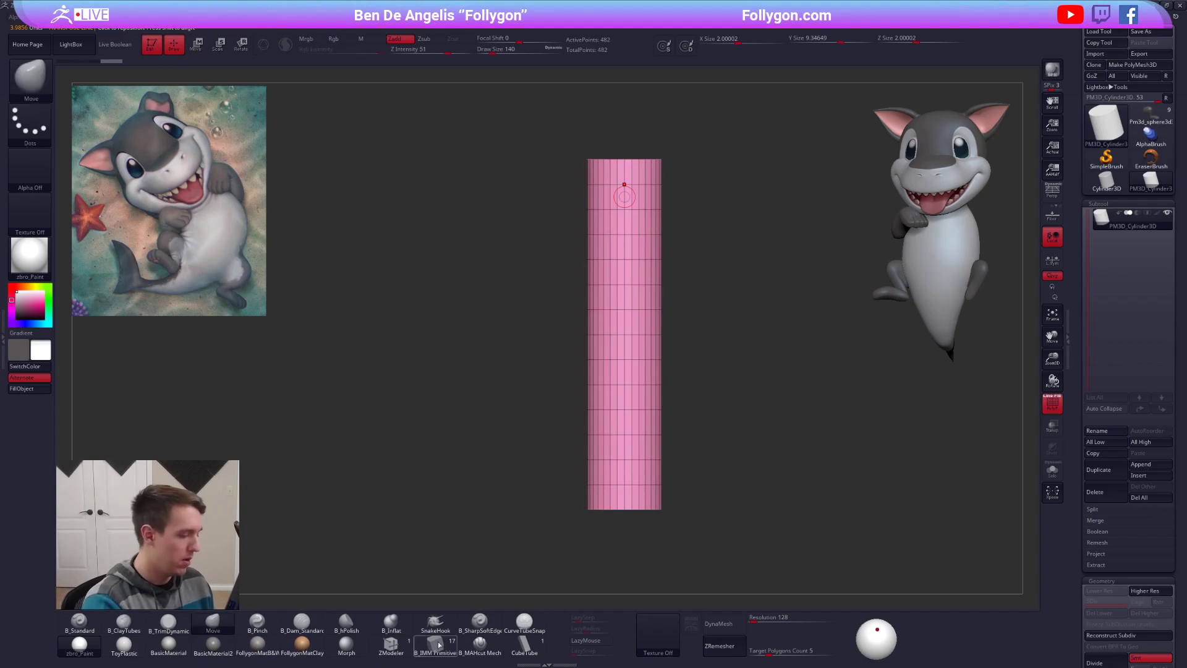
Step: Assign the FollygonMatB&W material to the cylinder and mask its upper part with a Transpose topology mask
left_click(257, 645)
key("shift+f")
key("w")
left_click_drag(629, 189, 617, 378, "ctrl")
mouse_move(642, 283)
left_mouse_down("ctrl")
mouse_move(636, 486)
mouse_move(623, 466)
mouse_move(647, 463)
mouse_move(648, 449)
left_mouse_up("ctrl")
left_click_drag(688, 396, 723, 385, "shift")
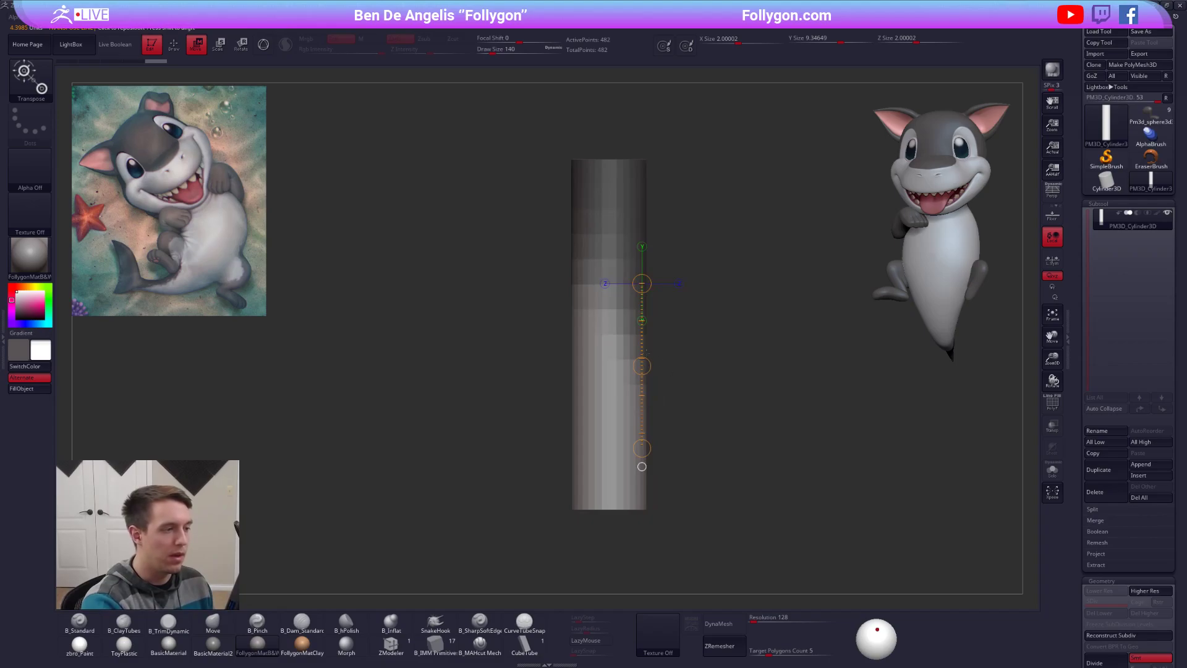
Step: Clear the cylinder's mask and try another Transpose mask from its upper end with the wireframe shown
left_click_drag(608, 286, 608, 361)
left_click_drag(677, 328, 690, 340, "ctrl")
key("shift+f")
left_click_drag(613, 225, 609, 364, "ctrl")
mouse_move(668, 402)
left_mouse_down()
mouse_move(636, 406)
mouse_move(745, 423)
mouse_move(686, 417)
mouse_move(739, 410)
left_mouse_up()
key("q")
left_click_drag(881, 395, 801, 417, "alt")
left_click_drag(744, 392, 725, 435, "alt")
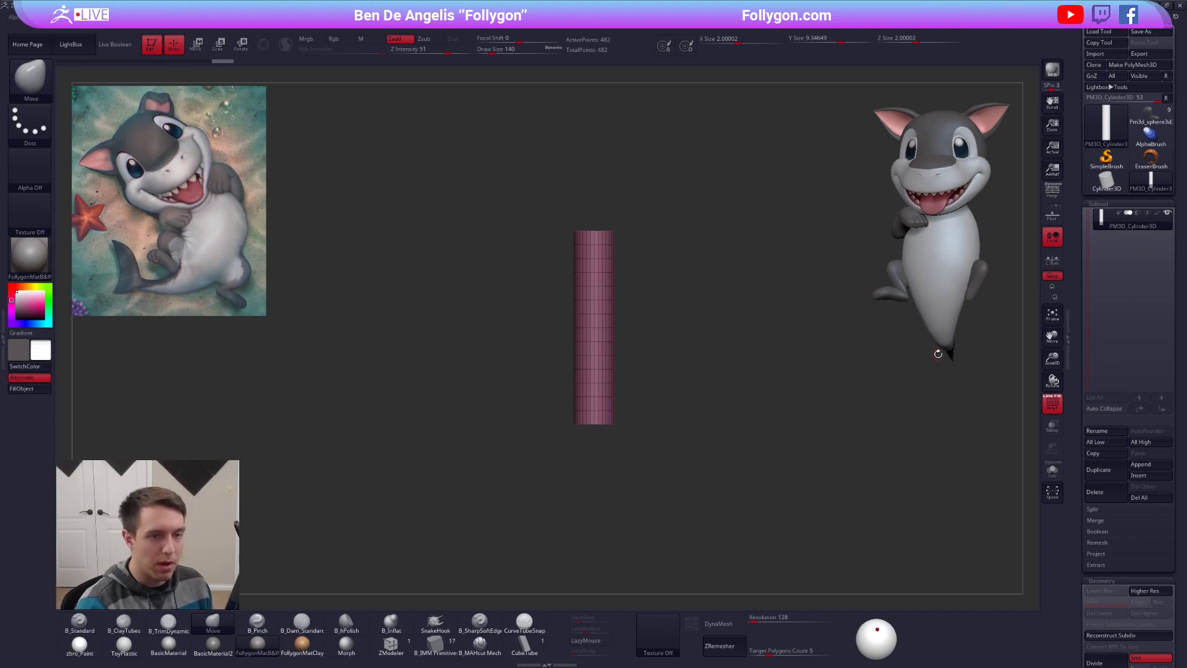
Step: Return to the shark, isolate the body with the zbro_Paint material and mask its neck area with Transpose
left_click(1150, 115)
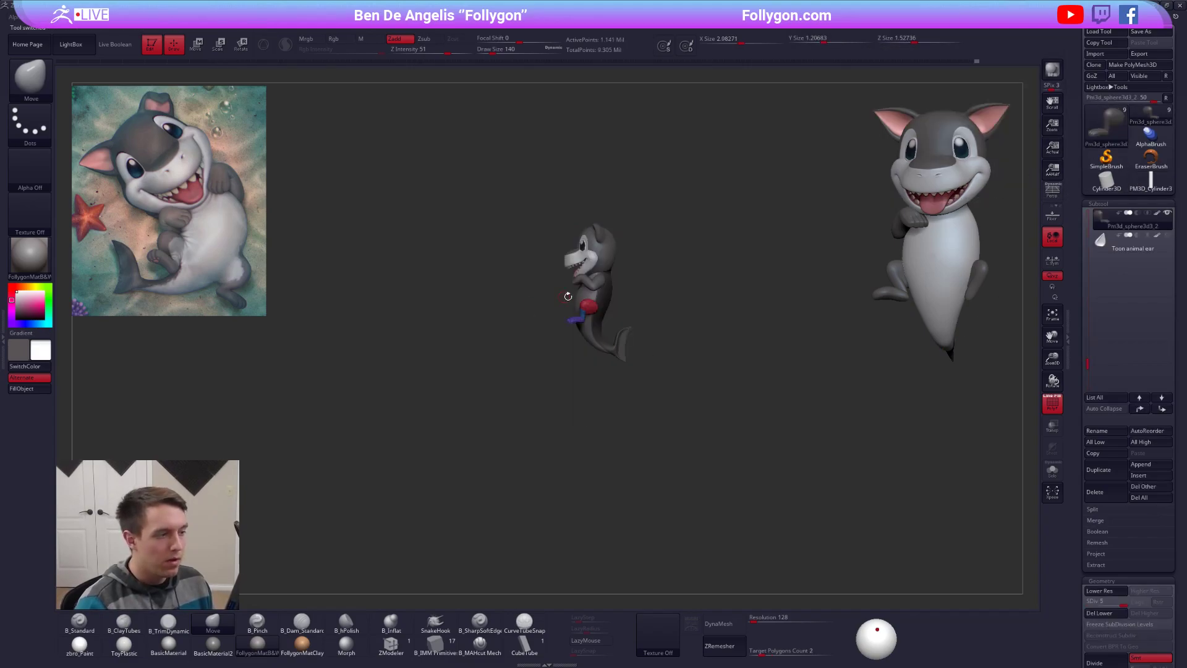
key("f")
left_click_drag(646, 337, 735, 341, "shift")
key("shift+f")
key("shift+s")
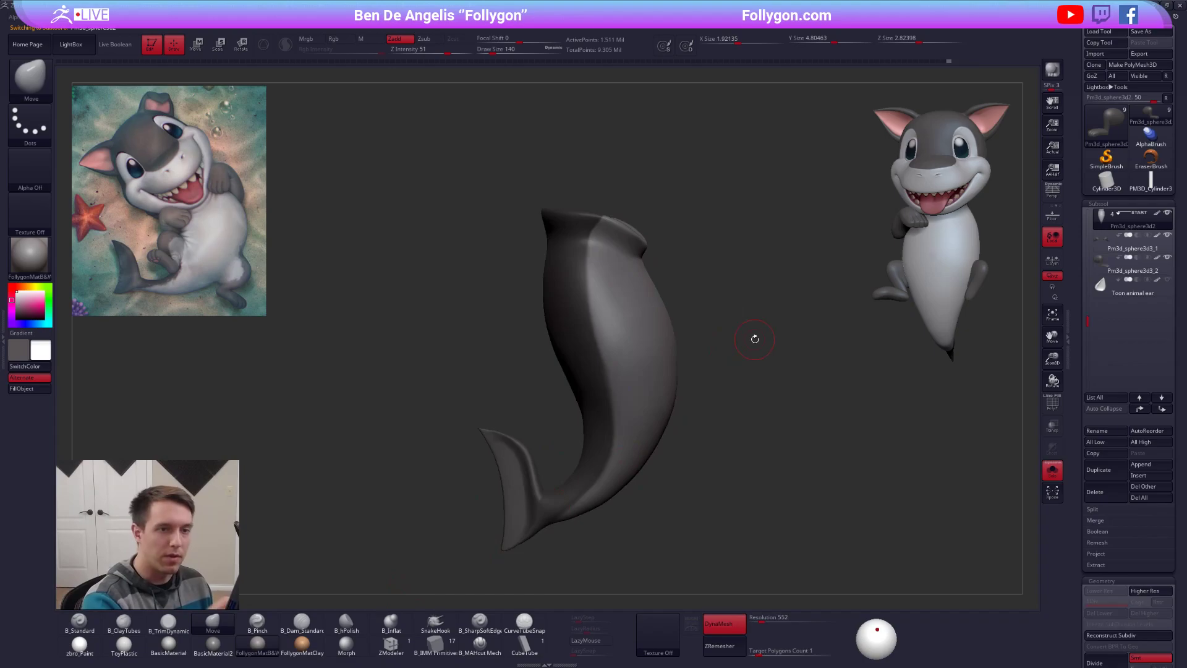
left_click(93, 646)
key("w")
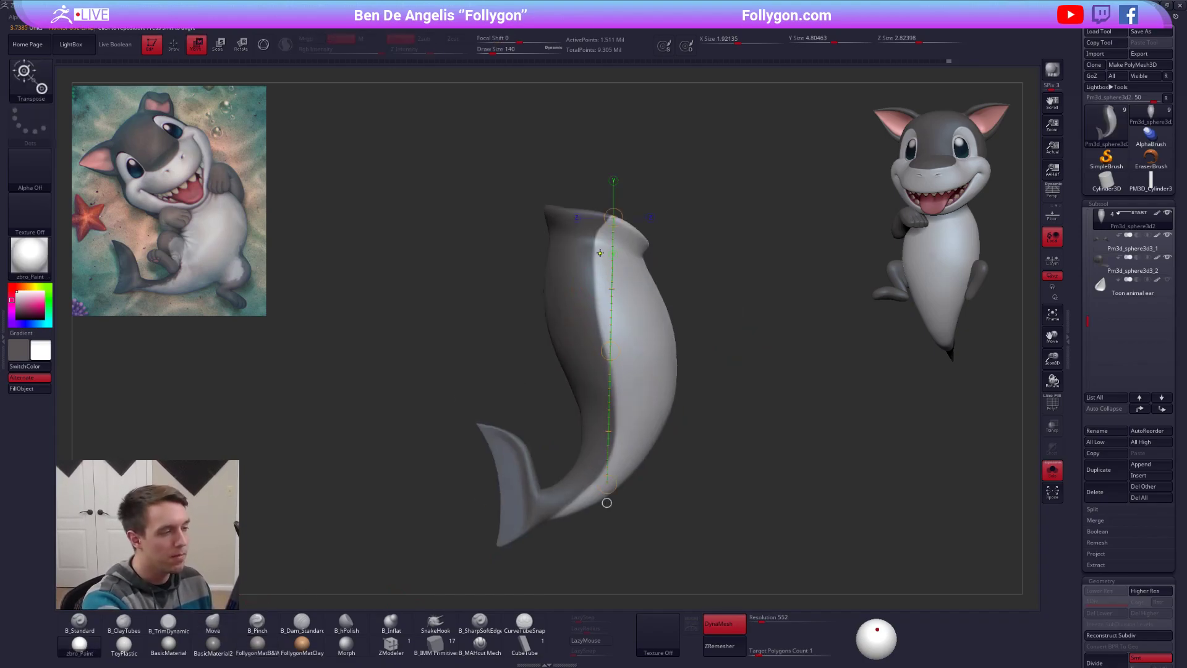
left_click_drag(601, 309, 686, 340, "ctrl")
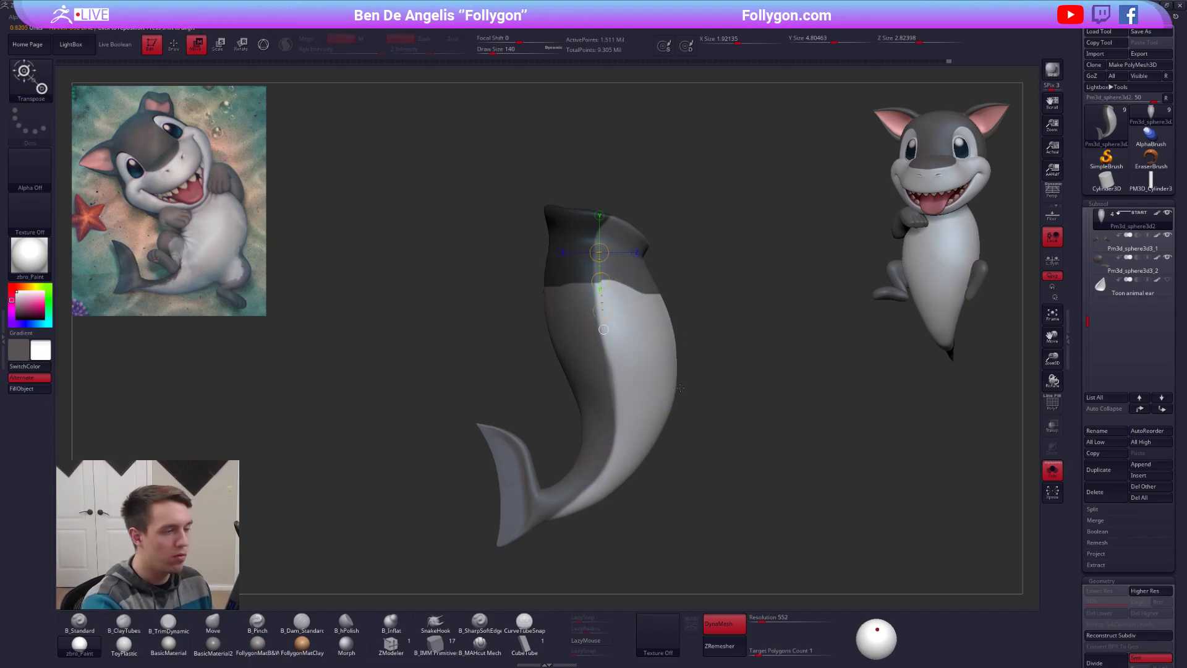
key("q")
Step: Switch back to the cylinder and subdivide it four times
left_click(1151, 181)
key("f")
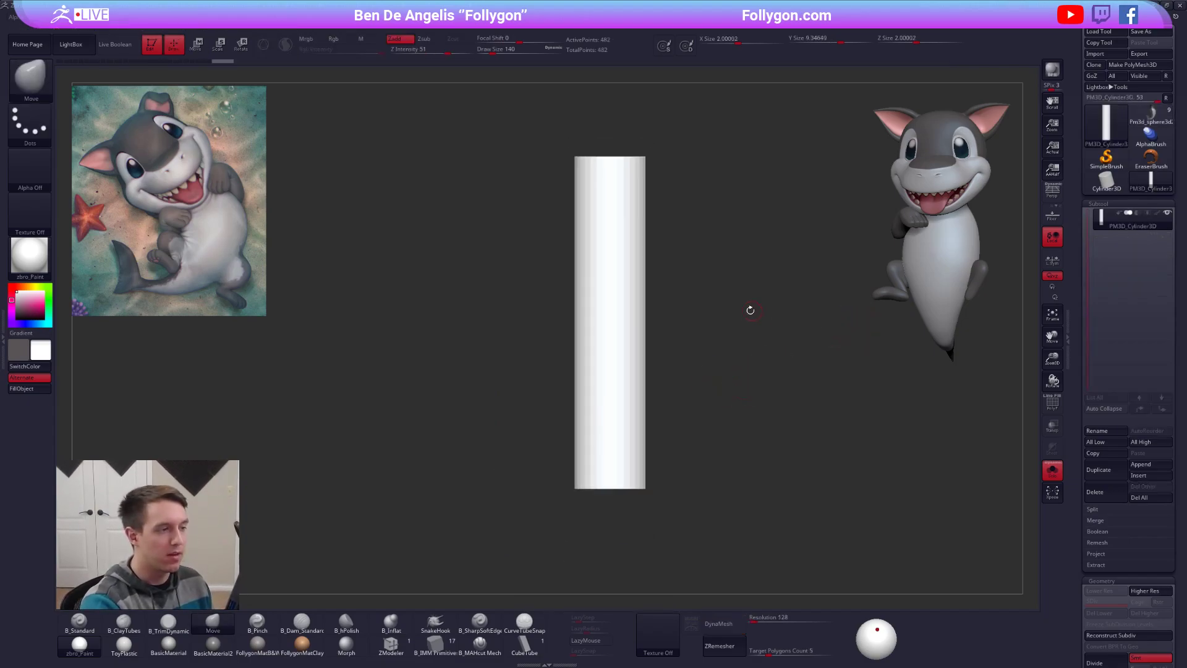
key("w")
key("q")
key("ctrl+d")
key("ctrl+d")
key("ctrl+d")
key("ctrl+d")
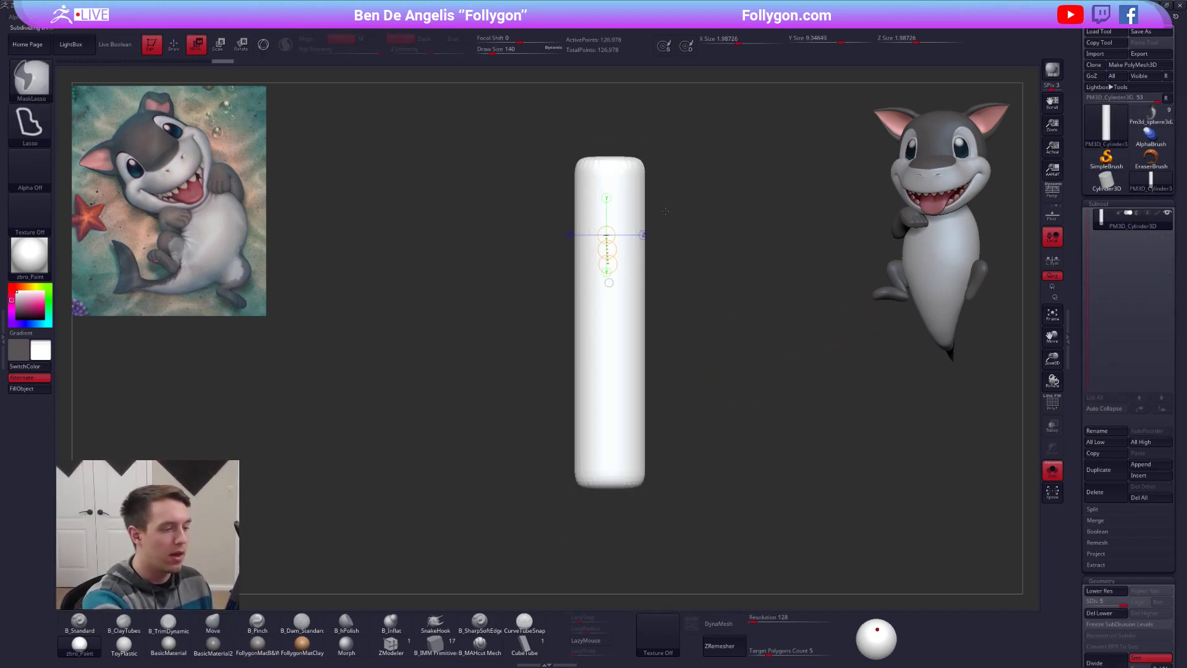
Step: Mask the subdivided cylinder's upper and lower ends with Transpose topology masks, leaving the middle section unmasked
key("w")
left_click_drag(623, 206, 620, 364, "ctrl")
left_click_drag(610, 239, 610, 334, "ctrl")
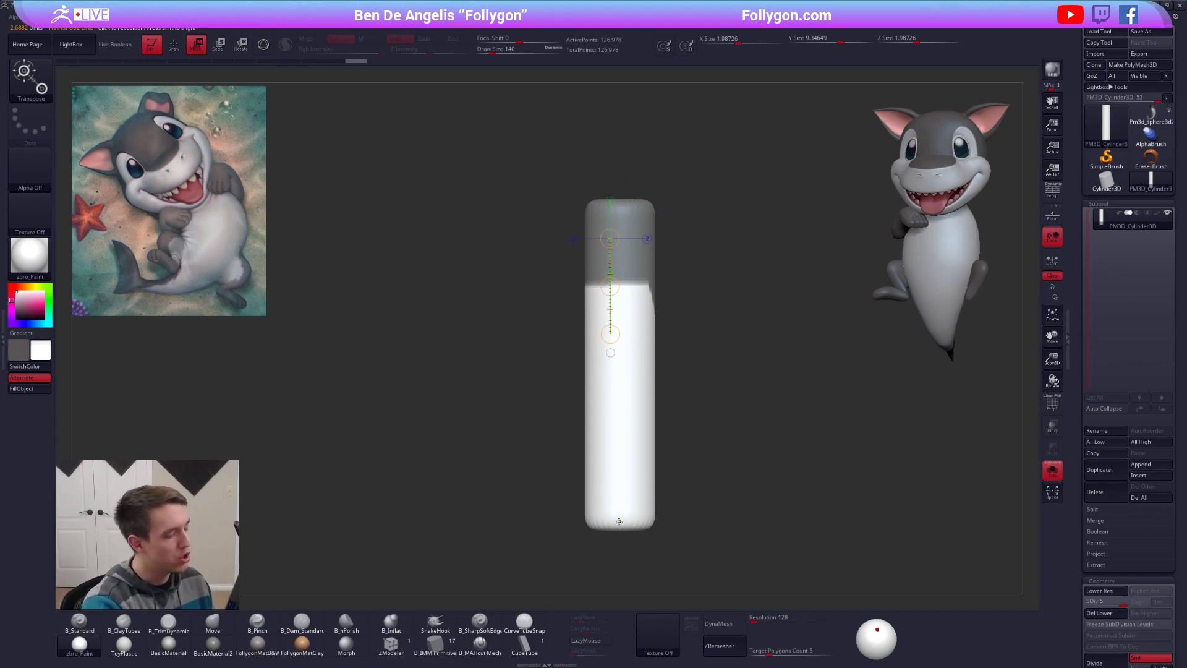
left_click_drag(619, 522, 626, 305, "ctrl")
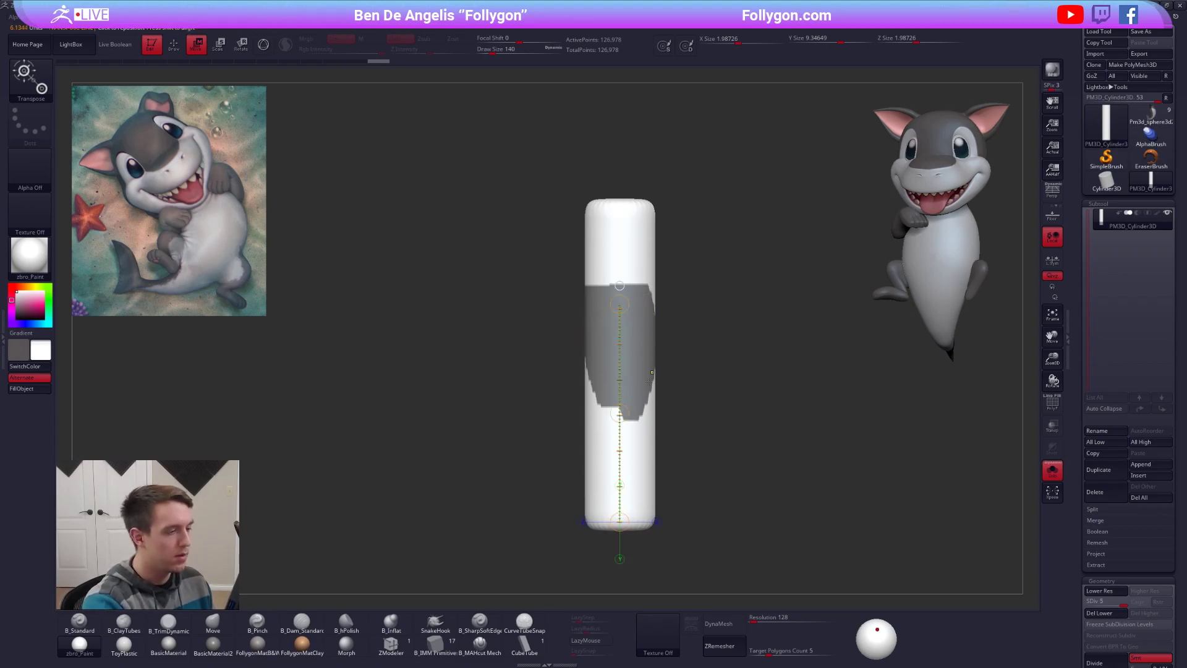
left_click(634, 434, "ctrl")
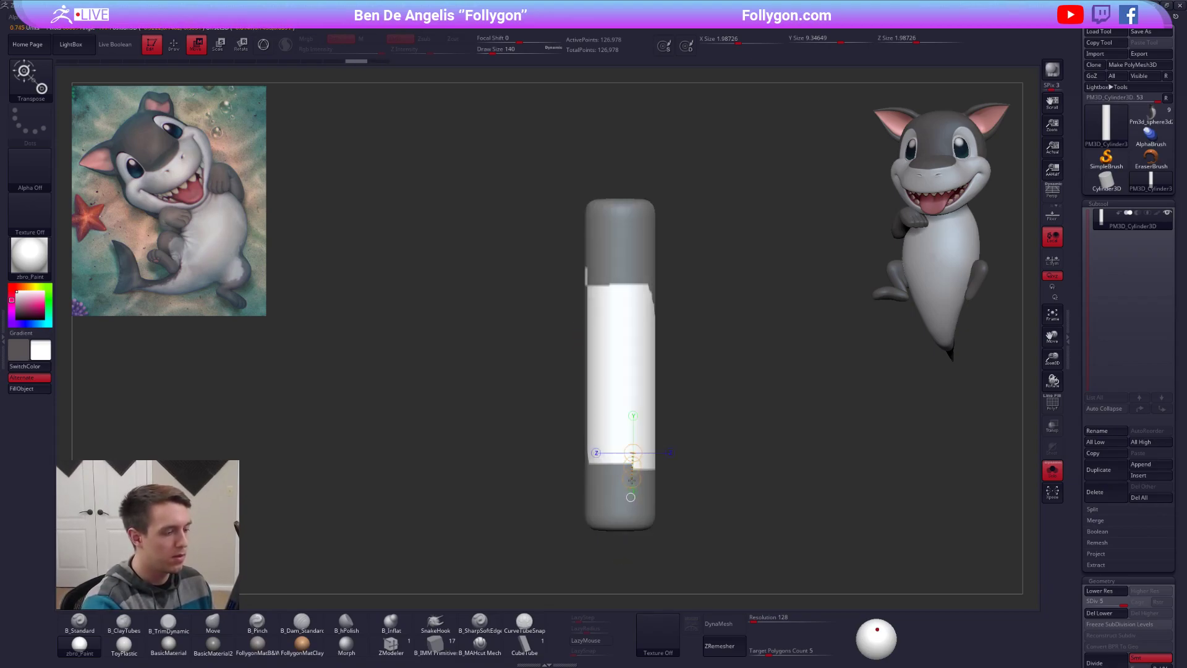
Step: Delete the test cylinder and switch back to the shark's body with the Move brush active
key("q")
key("b")
key("m")
key("v")
mouse_move(794, 471)
left_mouse_down()
mouse_move(750, 458)
mouse_move(734, 438)
left_mouse_up()
left_click(1105, 492)
left_click(1022, 509)
left_click(1152, 116)
left_click(1167, 99)
mouse_move(753, 355)
left_mouse_down("alt")
mouse_move(658, 297)
mouse_move(641, 337)
mouse_move(724, 306)
left_mouse_up("alt")
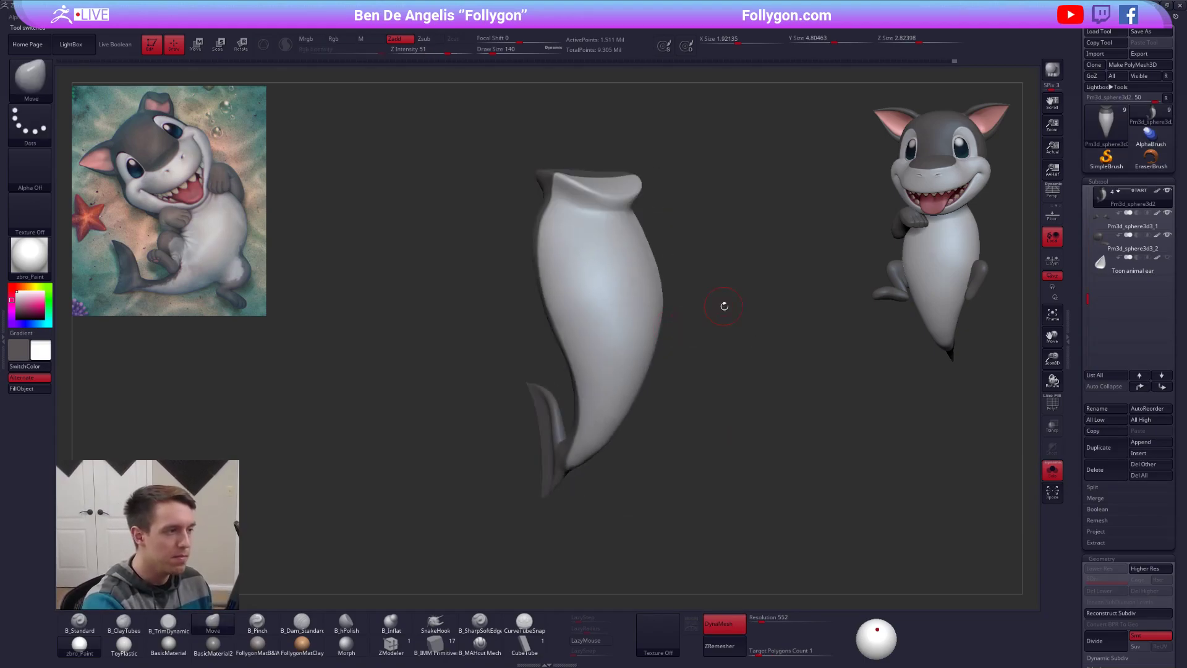
Step: Duplicate the body subtool, turn off DynaMesh and run ZRemesher on the body
key("shift")
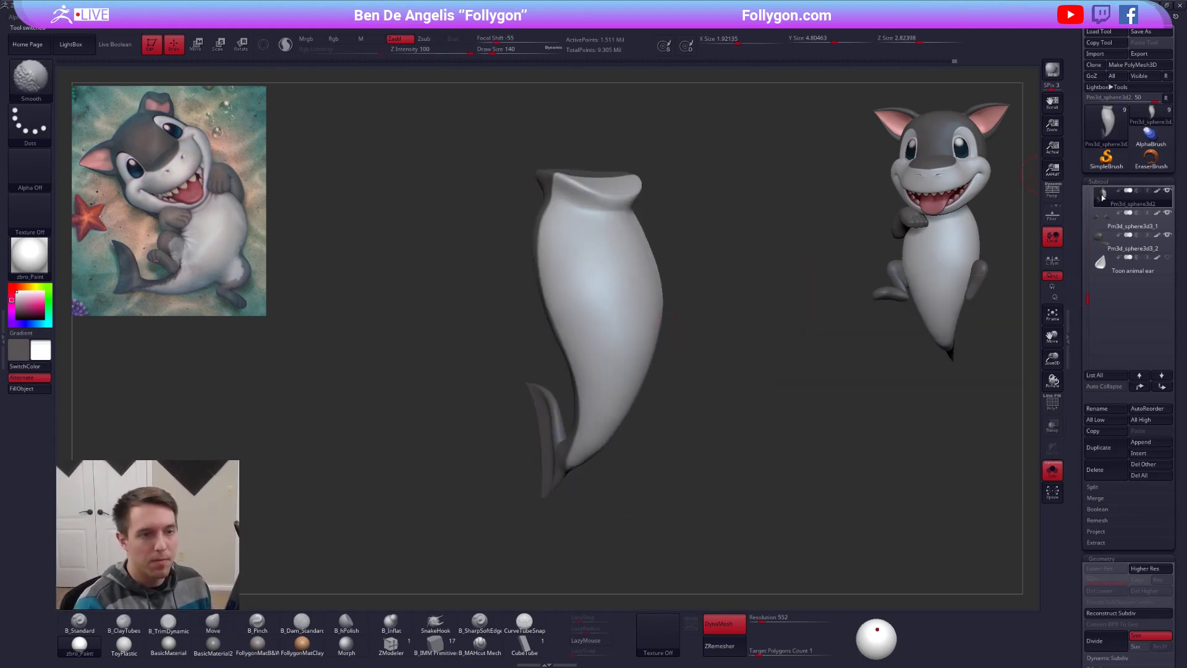
mouse_move(1118, 194)
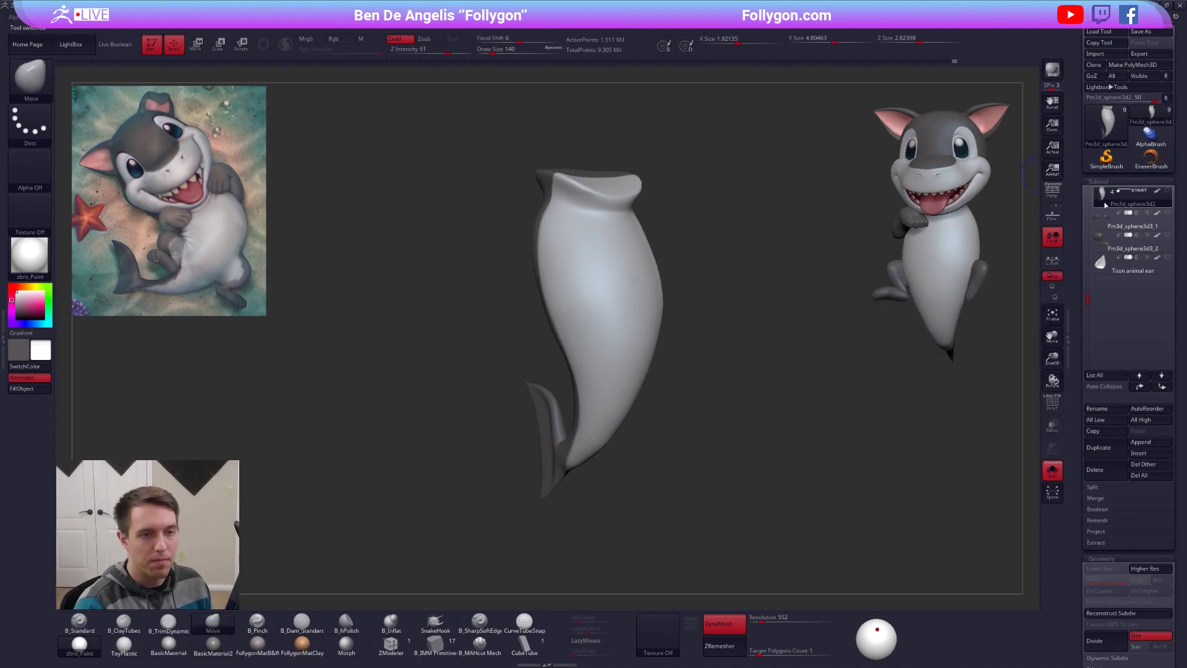
left_click(1093, 444)
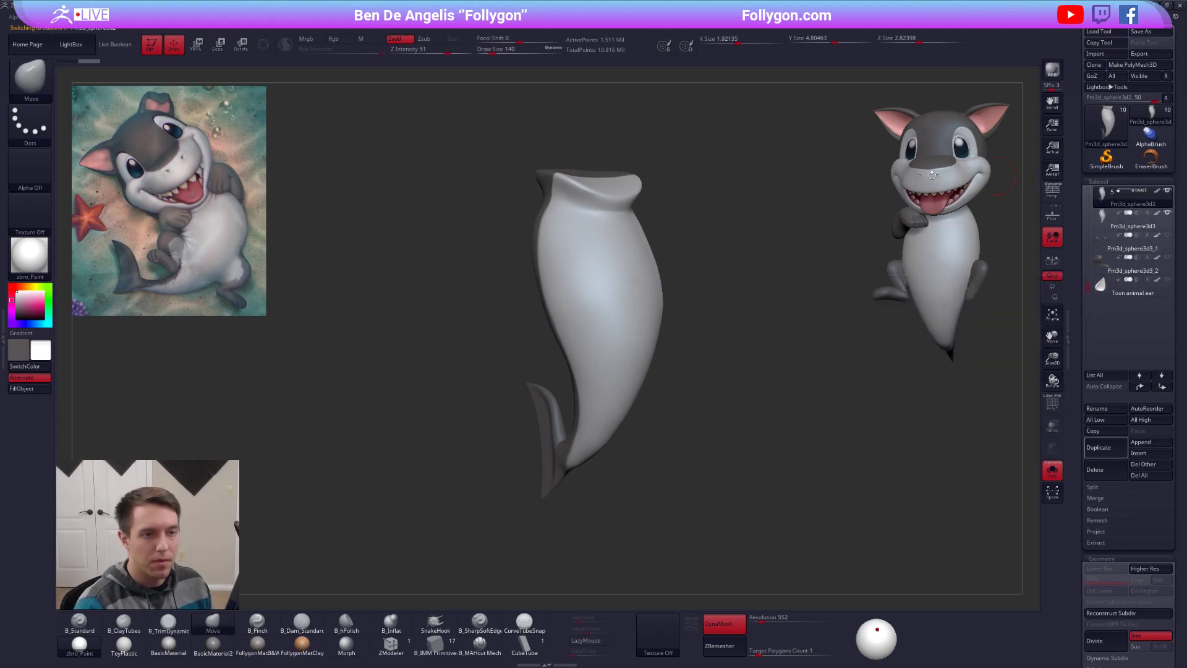
left_click(724, 624)
left_click(720, 646)
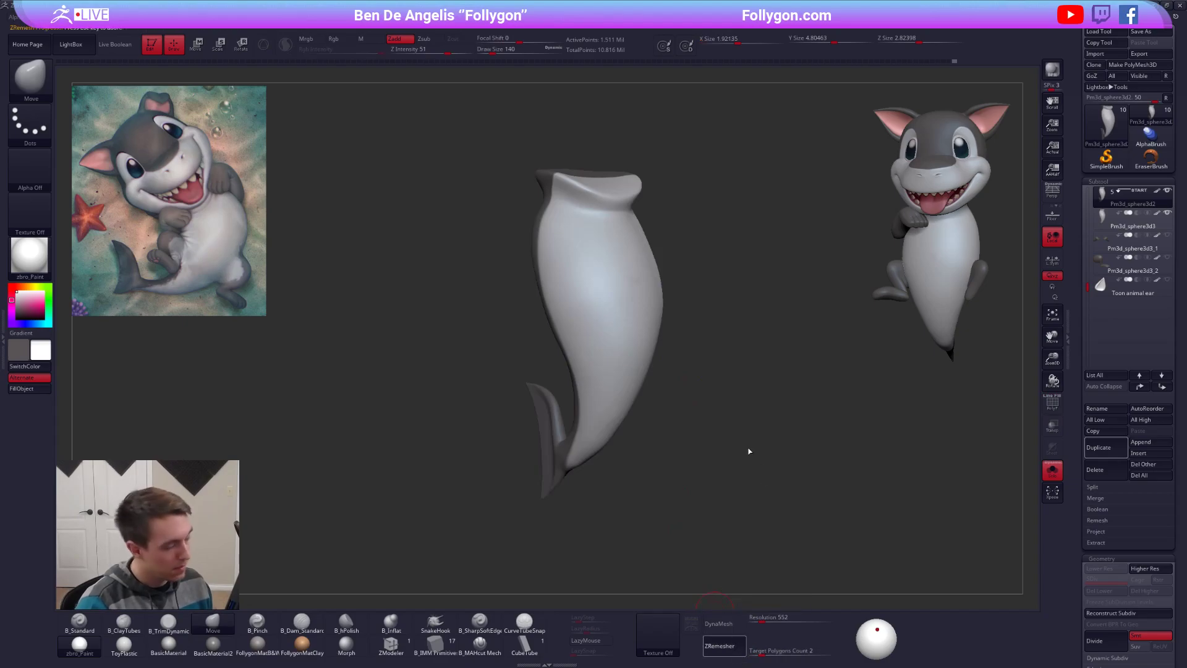
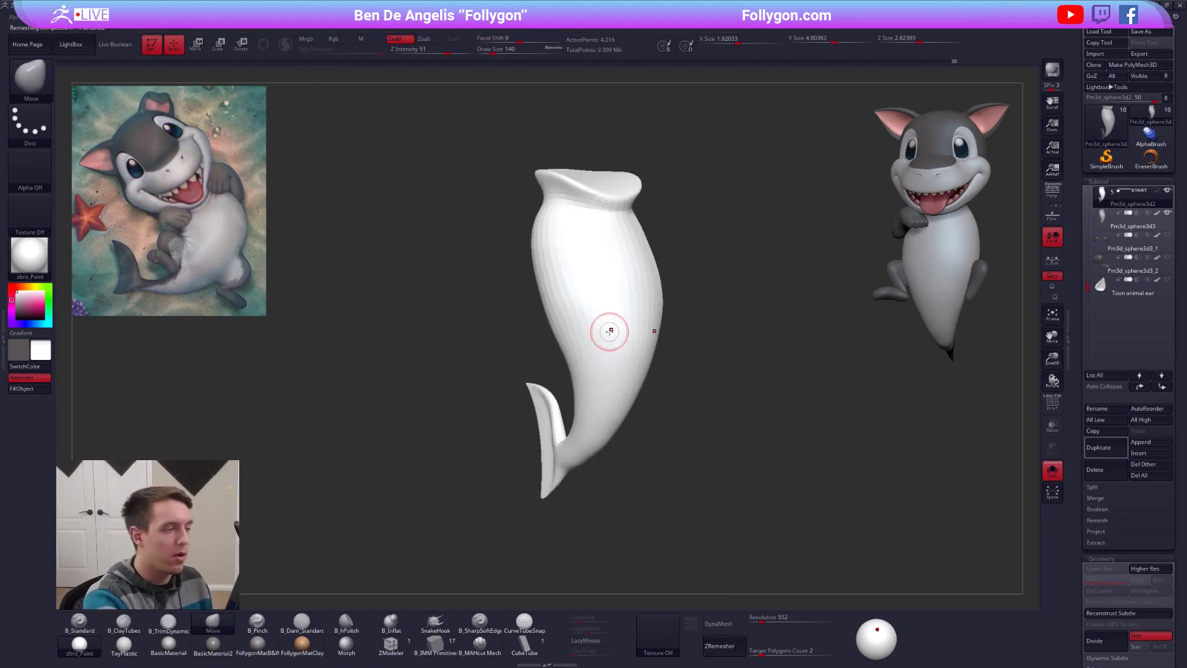
Step: Assign the FollygonMatB&W material to the remeshed body and mask its neck area with a Transpose topology mask
left_click(258, 645)
mouse_move(705, 328)
left_mouse_down()
mouse_move(619, 303)
mouse_move(695, 356)
mouse_move(476, 281)
mouse_move(710, 470)
left_mouse_up()
key("w")
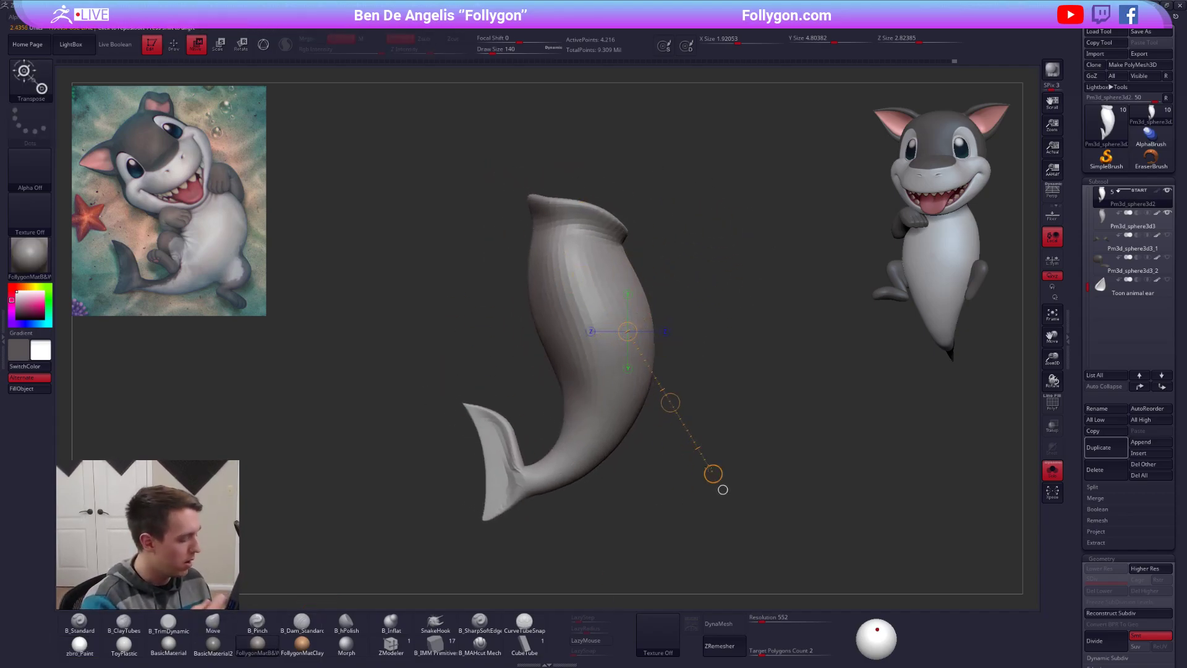
left_click_drag(581, 241, 592, 307, "ctrl")
mouse_move(688, 429)
left_mouse_down()
mouse_move(700, 428)
mouse_move(660, 418)
left_mouse_up()
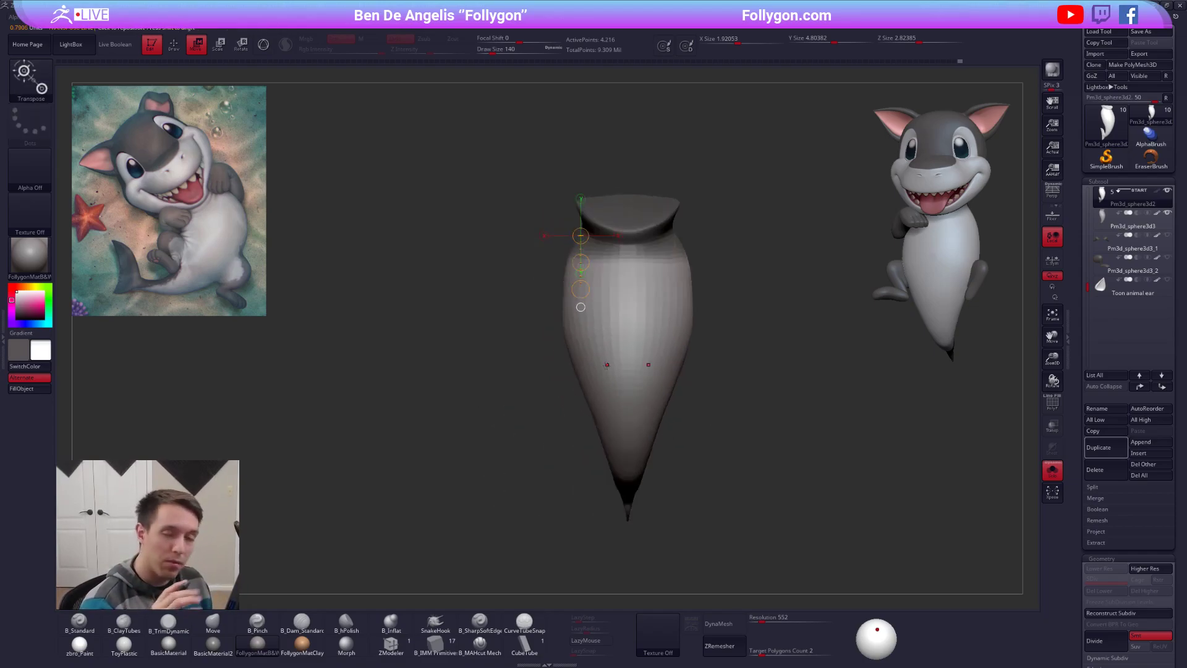
Step: Add a Transpose topology mask over the tail end and fin, keeping the body's middle section unmasked
left_click_drag(607, 365, 758, 411)
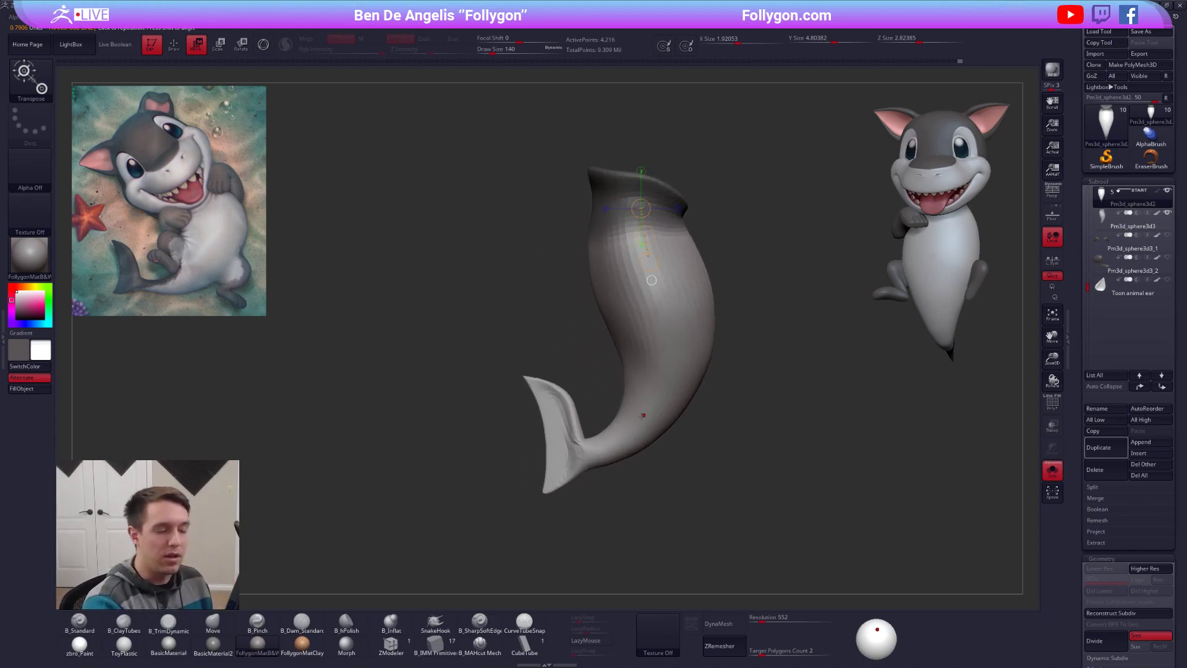
left_click_drag(663, 449, 624, 434, "alt")
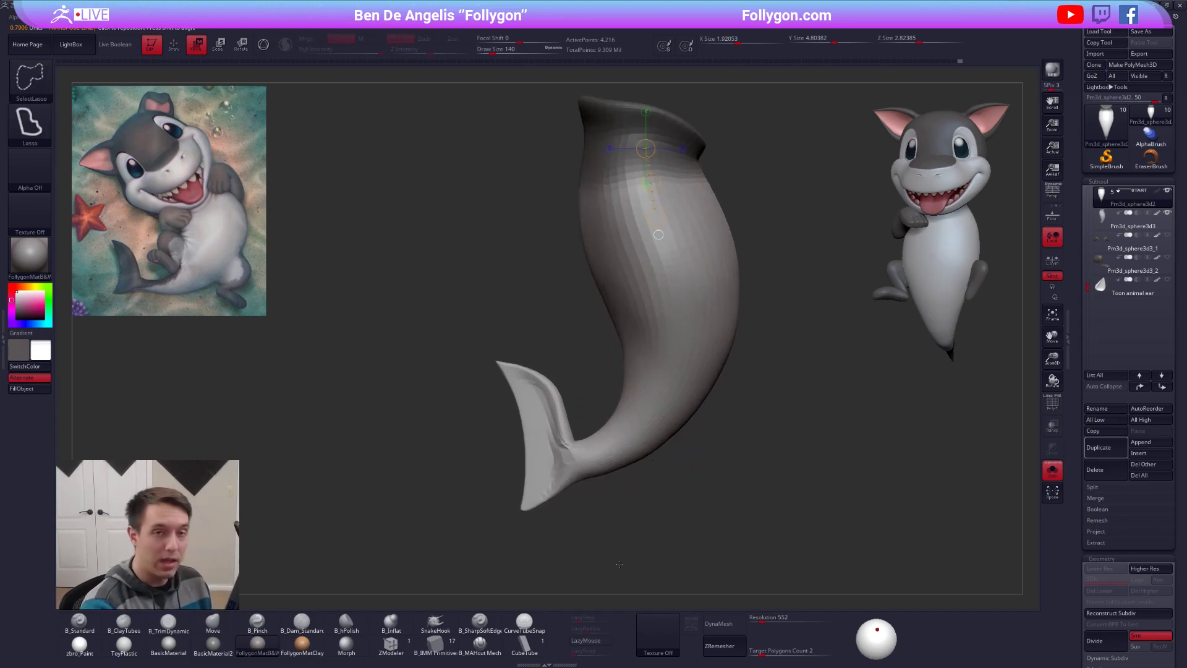
left_click(656, 411, "ctrl")
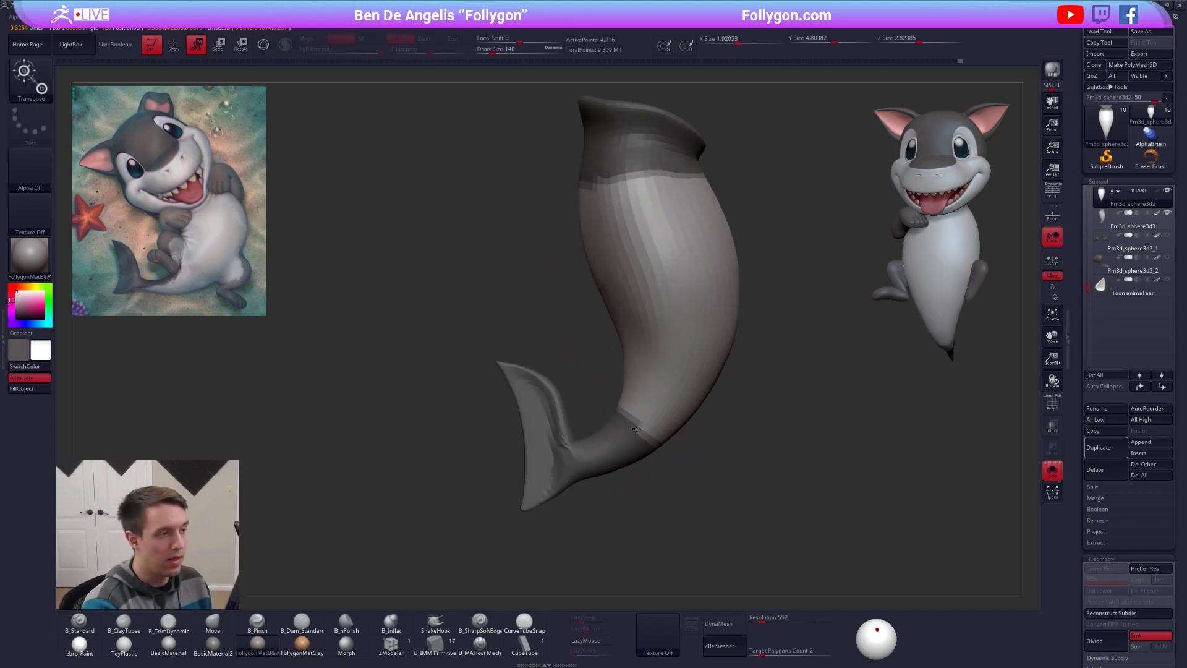
Step: Invert the body mask, try extending a Transpose topology mask along the lower body, and clear all masking
left_click(658, 405, "ctrl")
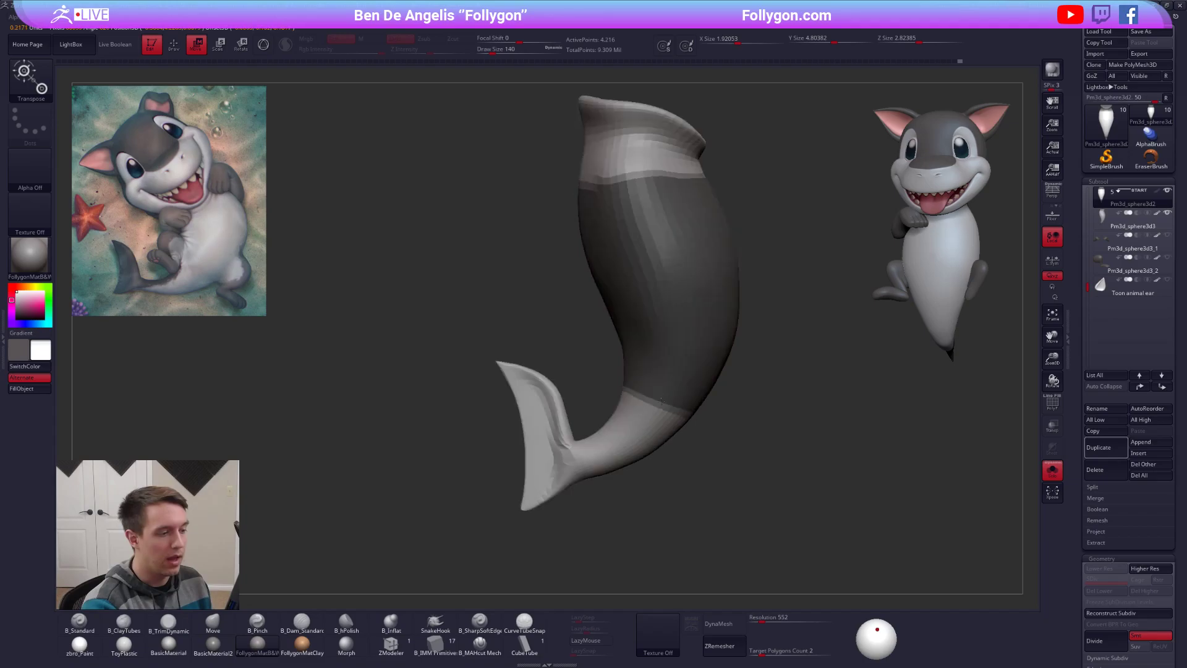
left_click(655, 409, "ctrl")
left_click(657, 409, "ctrl")
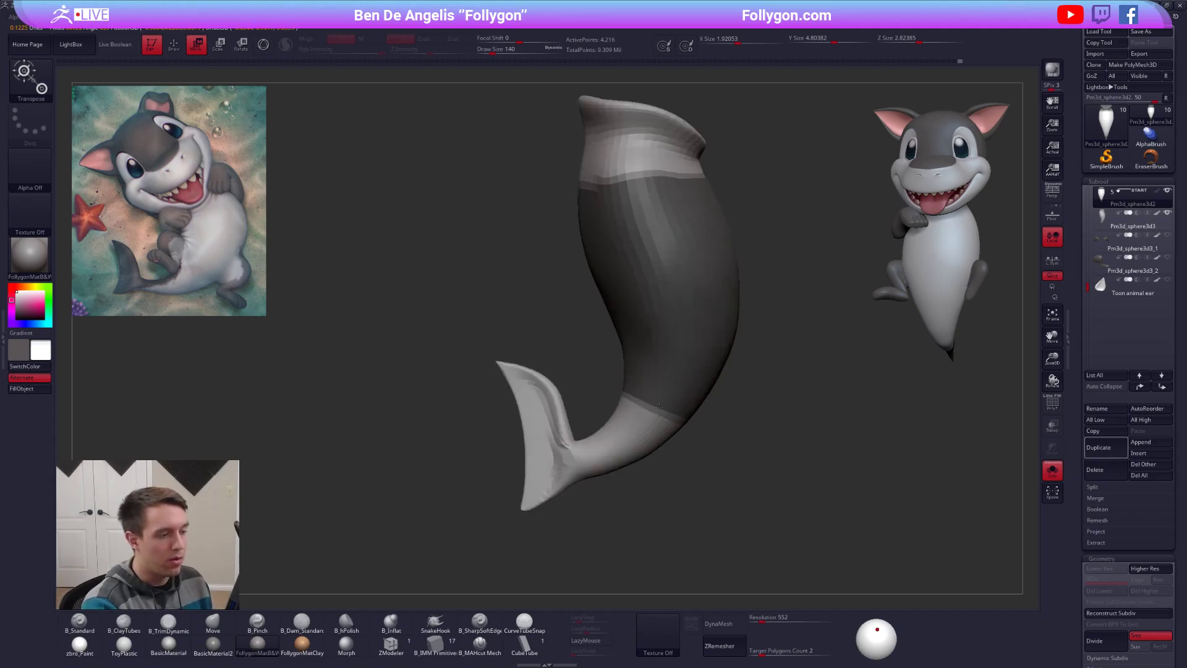
left_click_drag(659, 408, 708, 285, "ctrl")
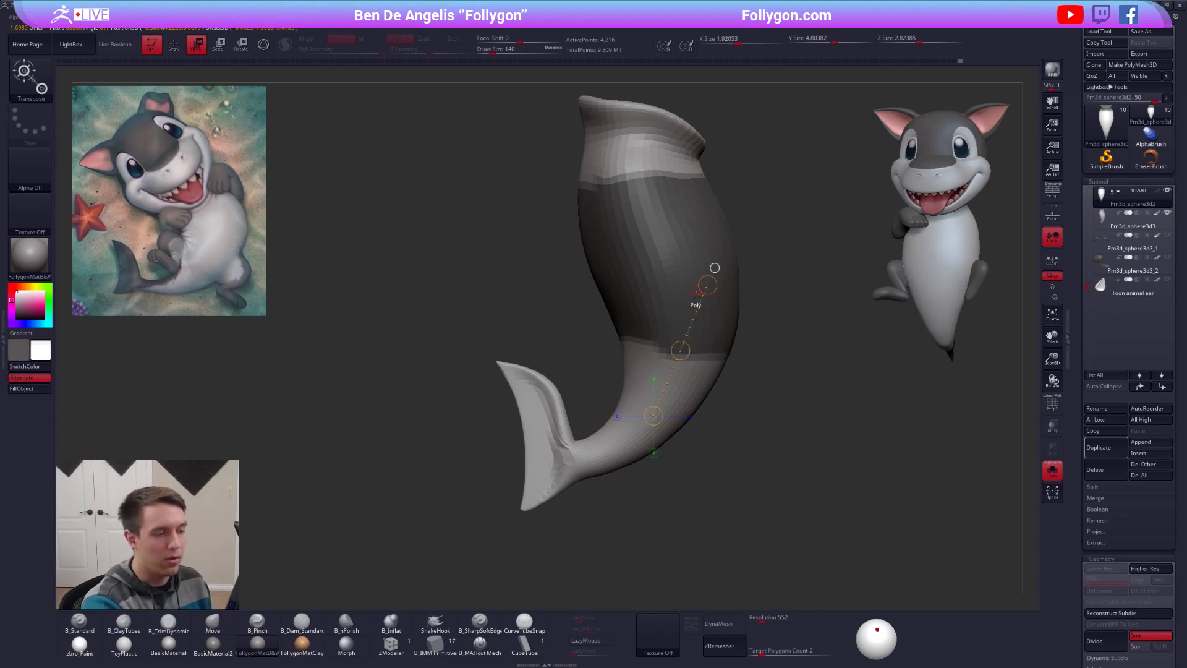
mouse_move(582, 459)
left_mouse_down("ctrl")
mouse_move(680, 420)
mouse_move(646, 405)
mouse_move(668, 409)
left_mouse_up("ctrl")
key("q")
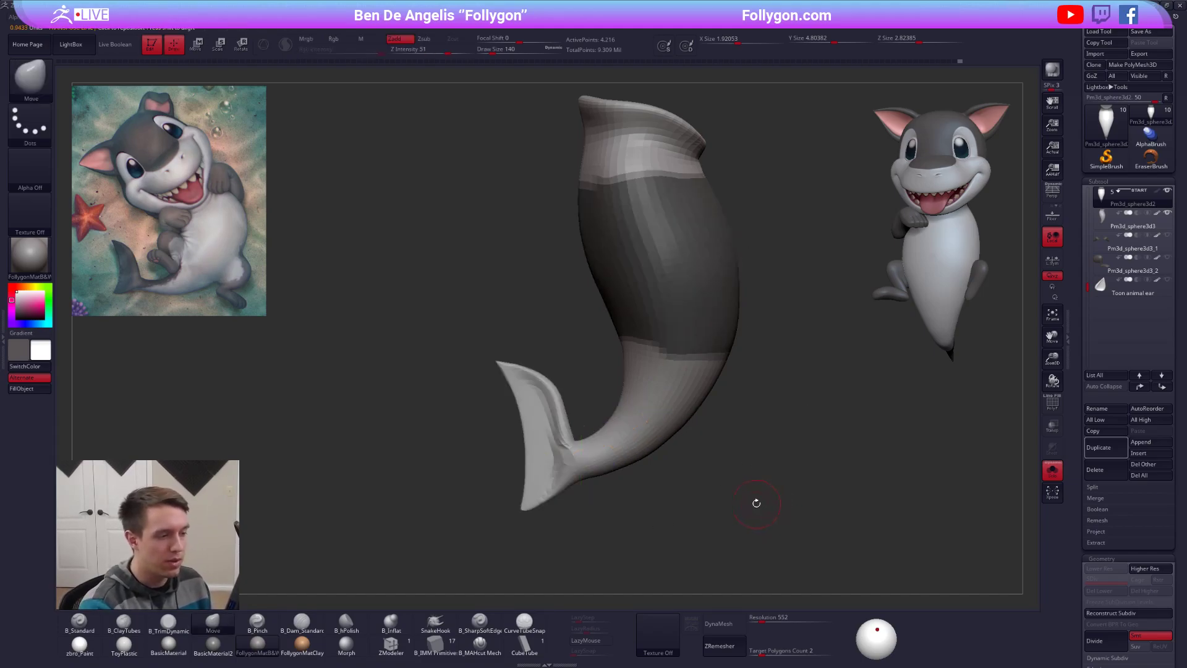
mouse_move(586, 545)
left_mouse_down("ctrl")
mouse_move(768, 402)
mouse_move(745, 418)
left_mouse_up("ctrl")
Step: Mask the neck, two bands across the body and the tail end with the MaskLasso brush
key("s")
left_click(768, 379)
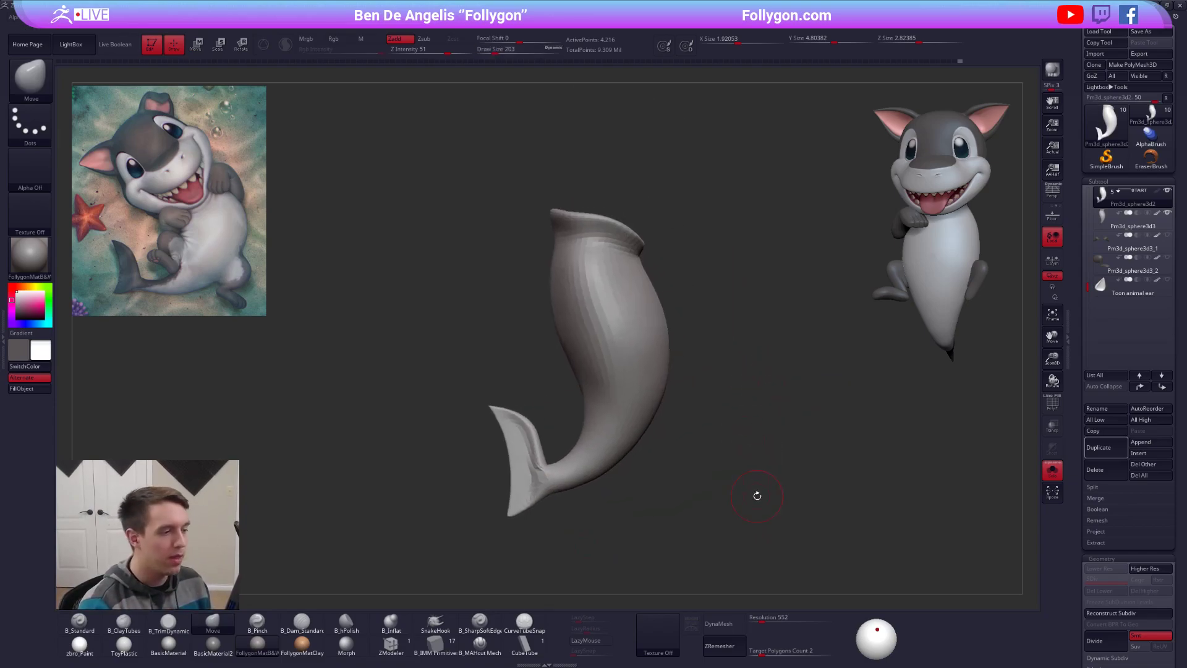
key("ctrl")
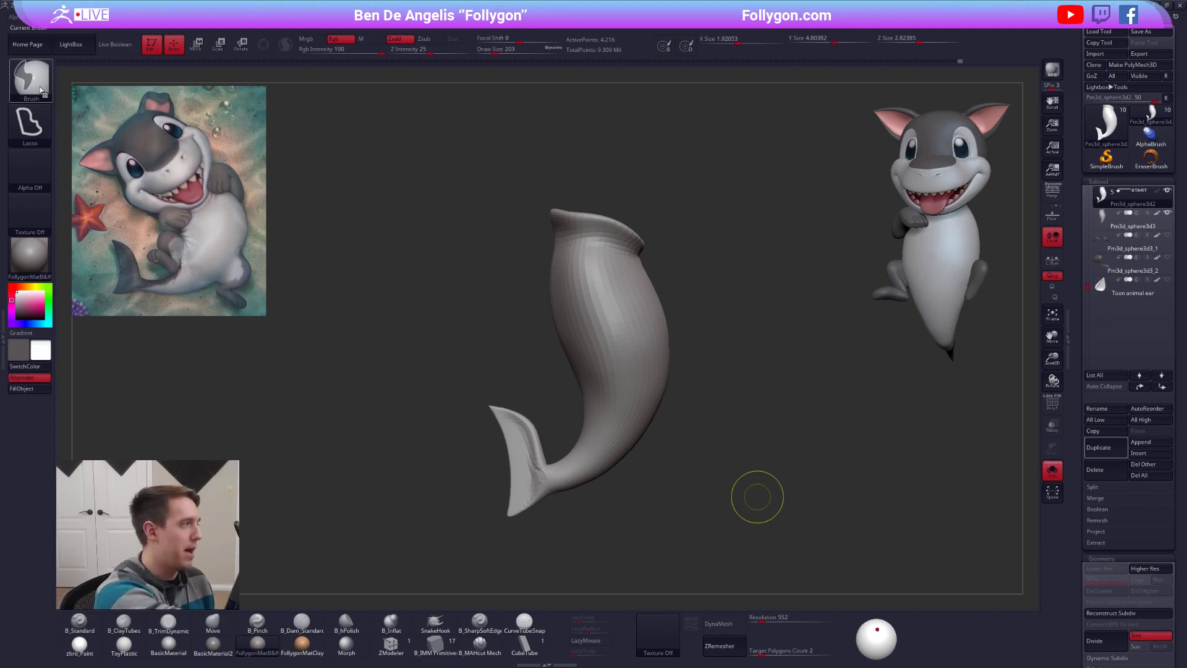
left_click(38, 84, "ctrl")
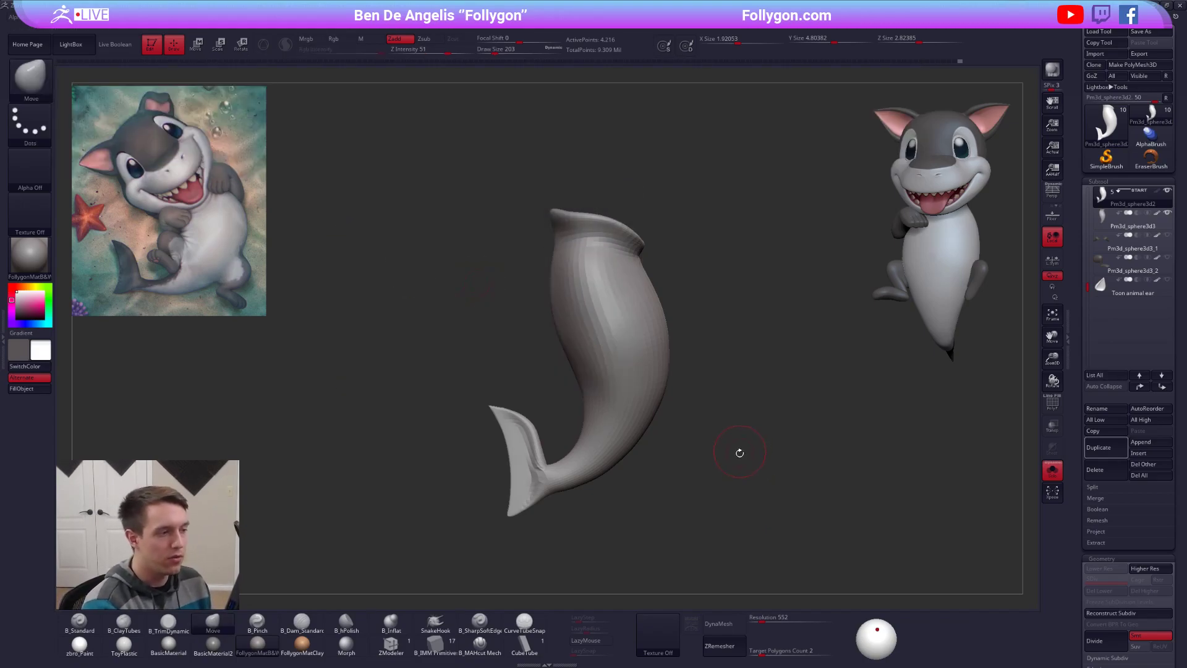
key("ctrl")
mouse_move(583, 517)
left_mouse_down("ctrl")
mouse_move(399, 358)
mouse_move(639, 550)
left_mouse_up("ctrl")
mouse_move(697, 265)
left_mouse_down("ctrl")
mouse_move(733, 151)
mouse_move(752, 162)
left_mouse_up("ctrl")
left_click_drag(703, 326, 717, 372, "ctrl")
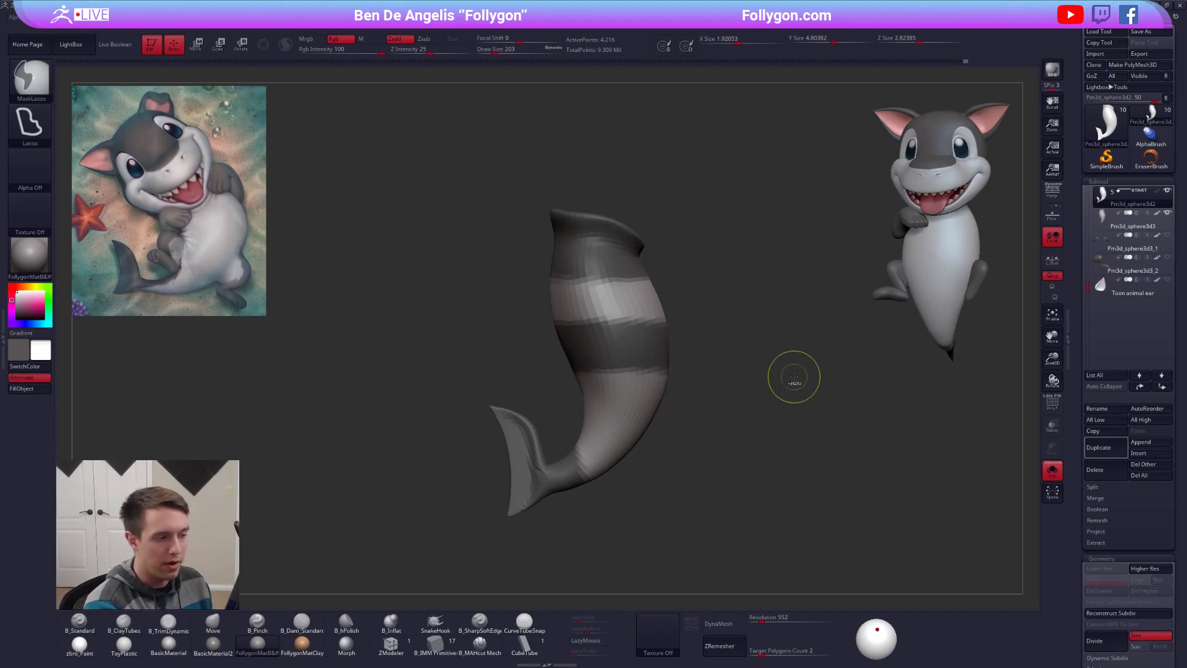
left_click_drag(684, 427, 636, 450, "ctrl")
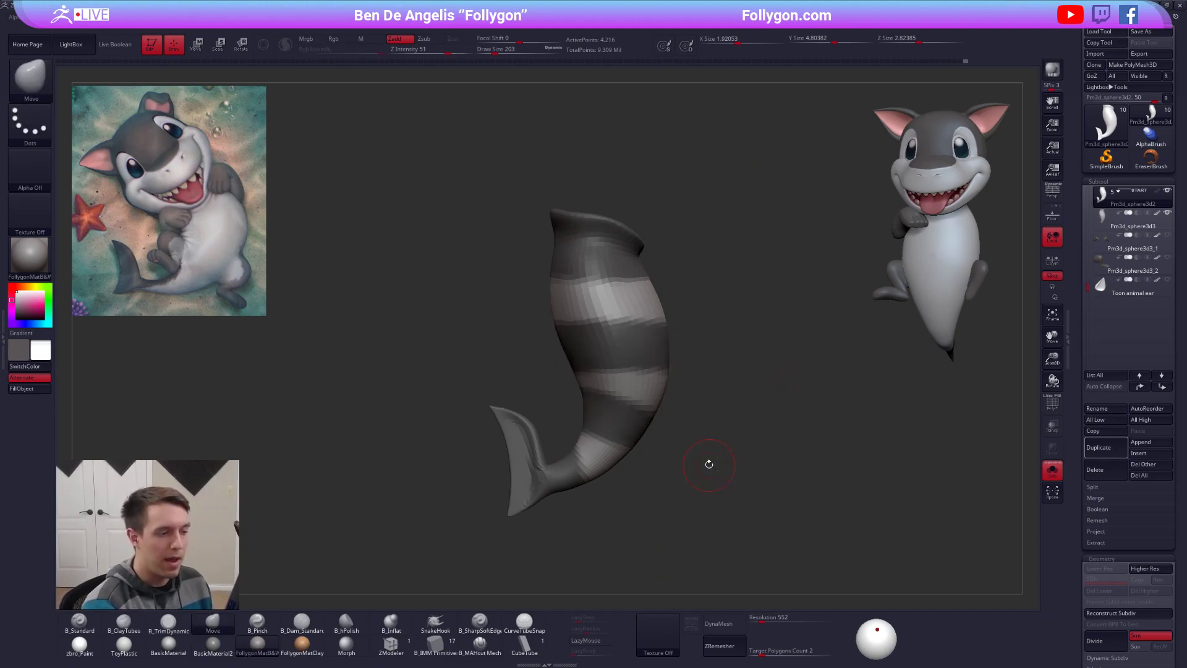
Step: Turn on the polyframe, convert the masked bands into a new polygroup and isolate that group
key("shift+f")
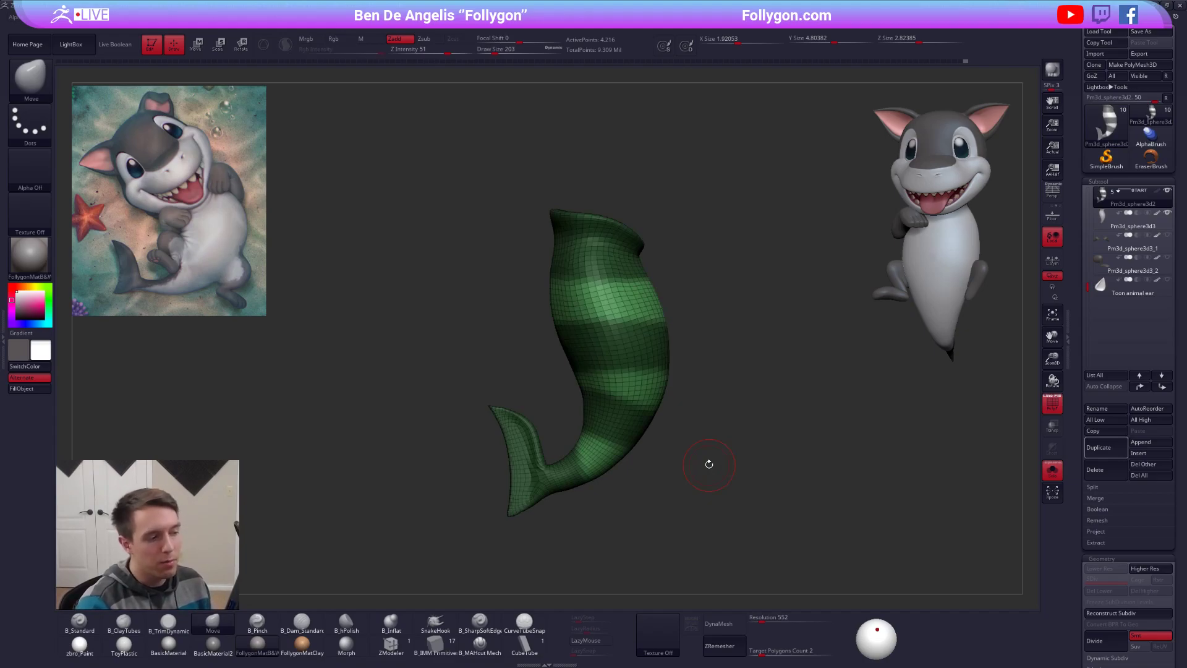
key("ctrl+w")
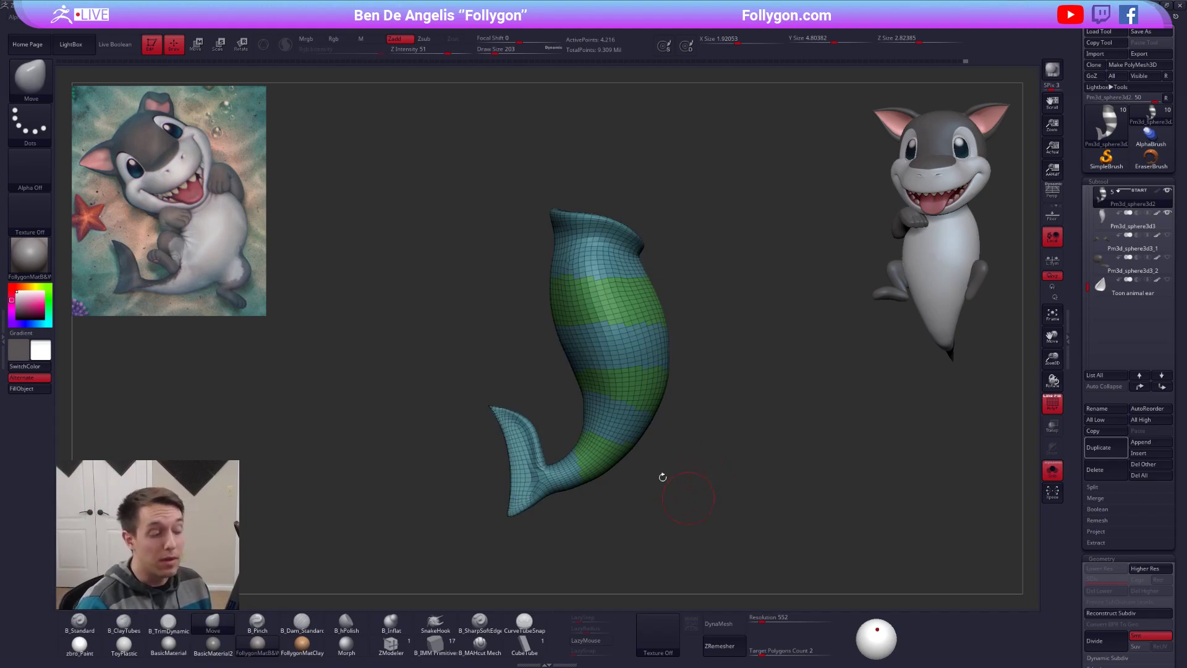
left_click(609, 256, "ctrl+shift")
left_click_drag(771, 386, 741, 333)
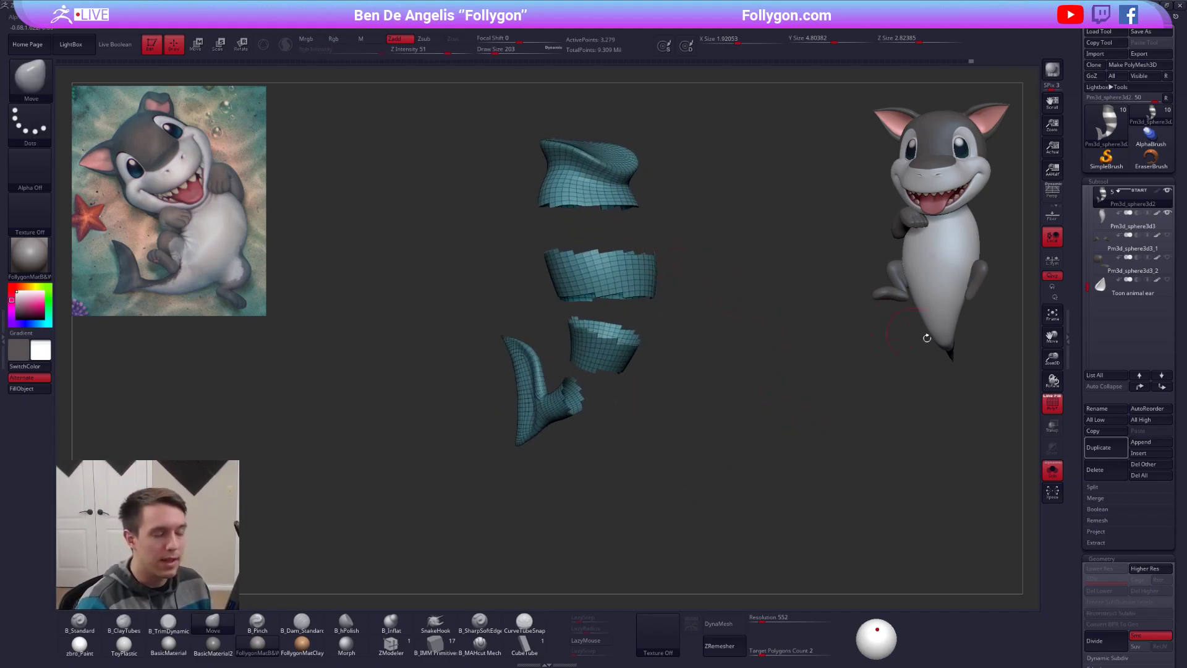
Step: Give each isolated piece of the body its own polygroup with Auto Groups
scroll(1077, 325, "down", 8)
left_click_drag(1077, 325, 1077, 316)
left_click(1106, 484)
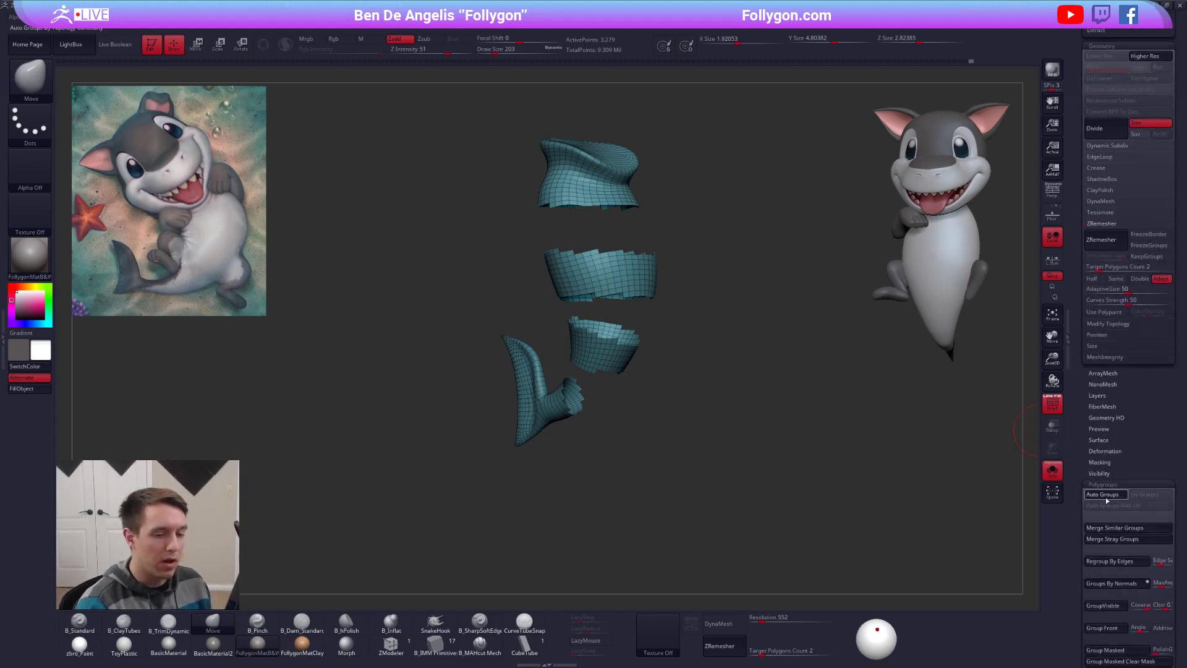
left_click(1105, 495)
scroll(1111, 482, "up", 8)
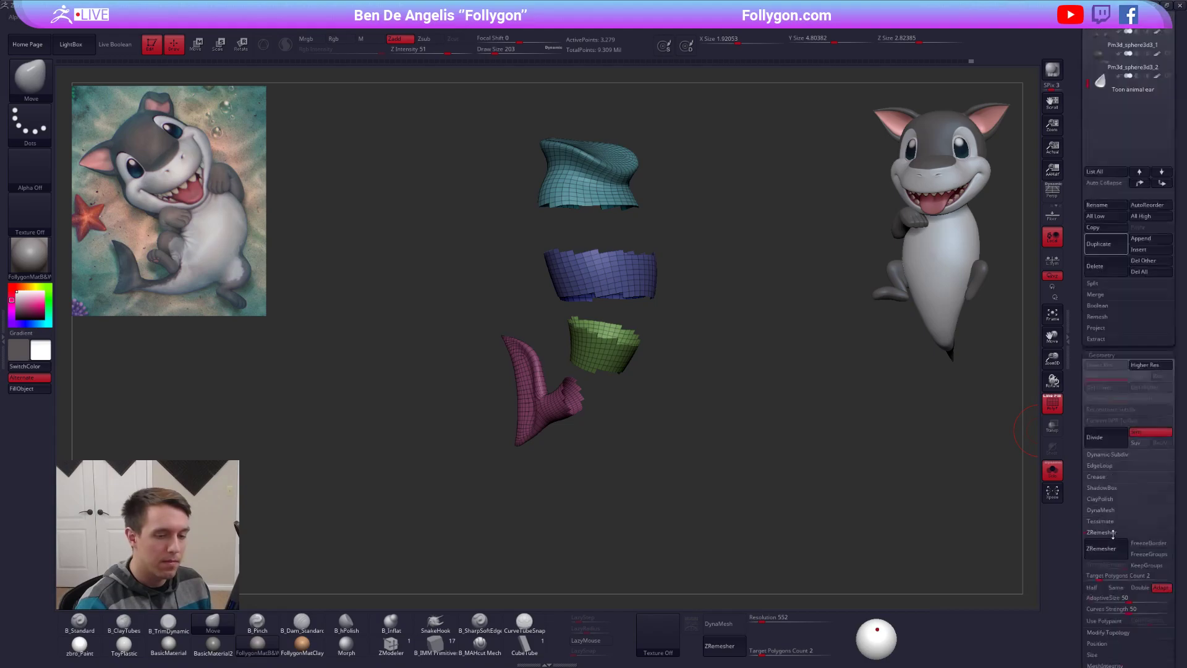
Step: Unhide the whole body, regroup it as a single polygroup and turn off the polyframe
left_click(696, 323, "ctrl+shift")
mouse_move(695, 322)
left_mouse_down()
mouse_move(717, 334)
mouse_move(687, 337)
mouse_move(725, 368)
left_mouse_up()
key("ctrl+w")
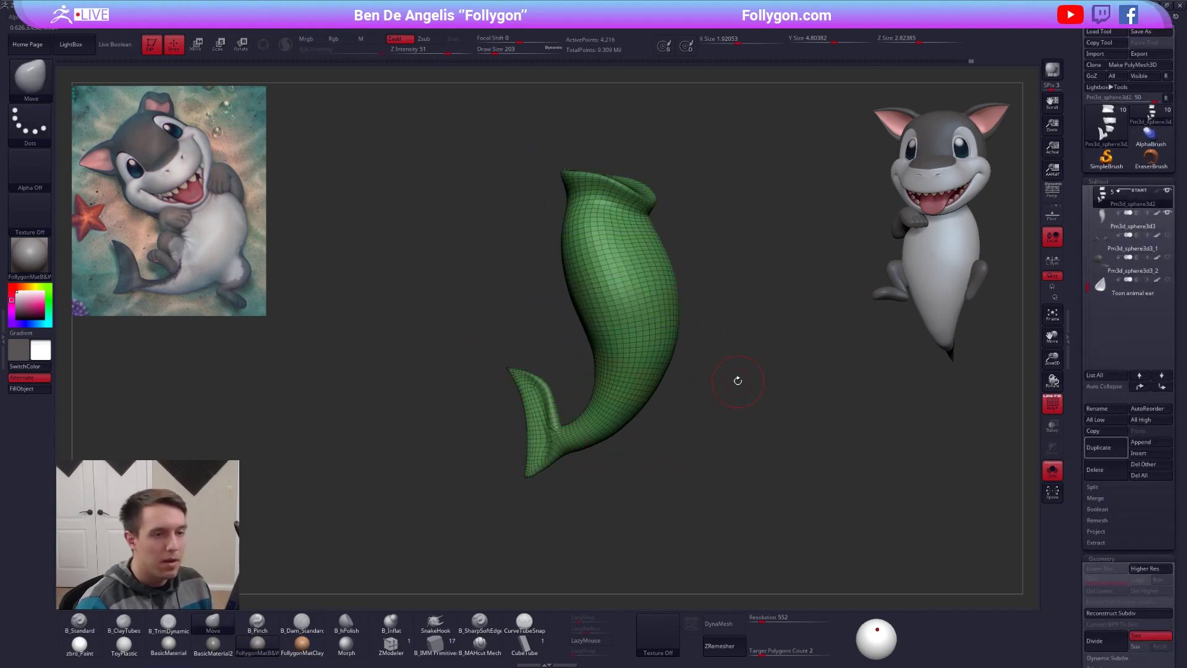
key("shift+f")
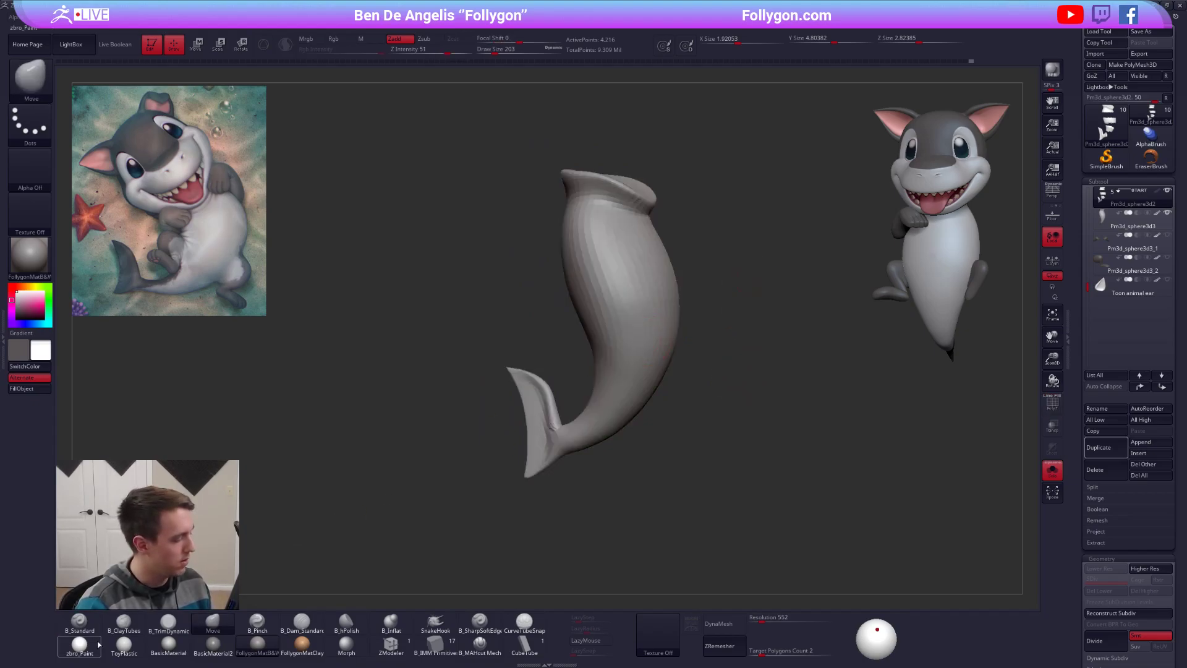
Step: Assign the zbro_Paint material, then repeatedly subdivide the remeshed body and project the original's shape and colour with ProjectAll
left_click(80, 645)
key("ctrl+d")
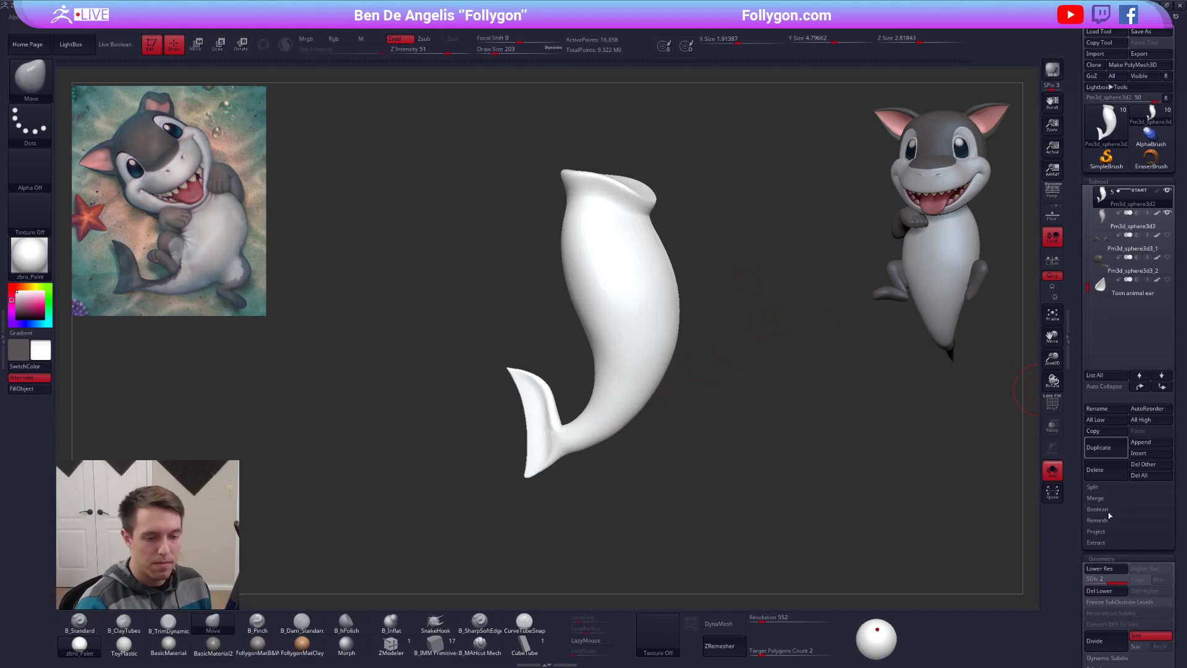
left_click(1098, 533)
key("ctrl+d")
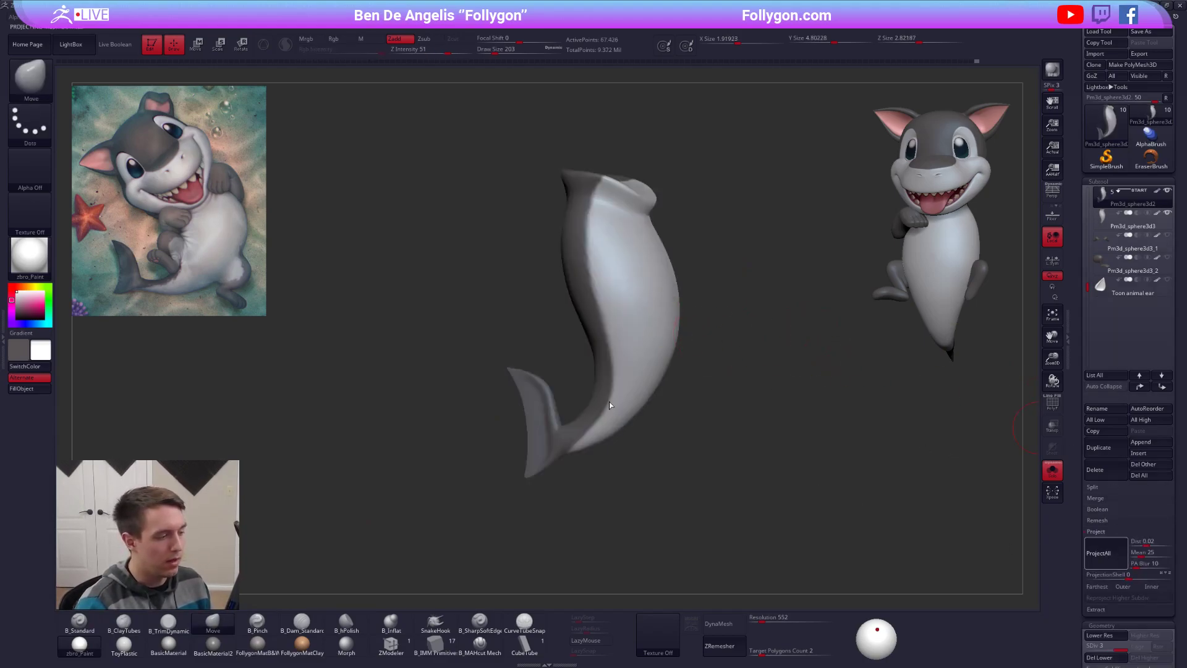
key("ctrl+d")
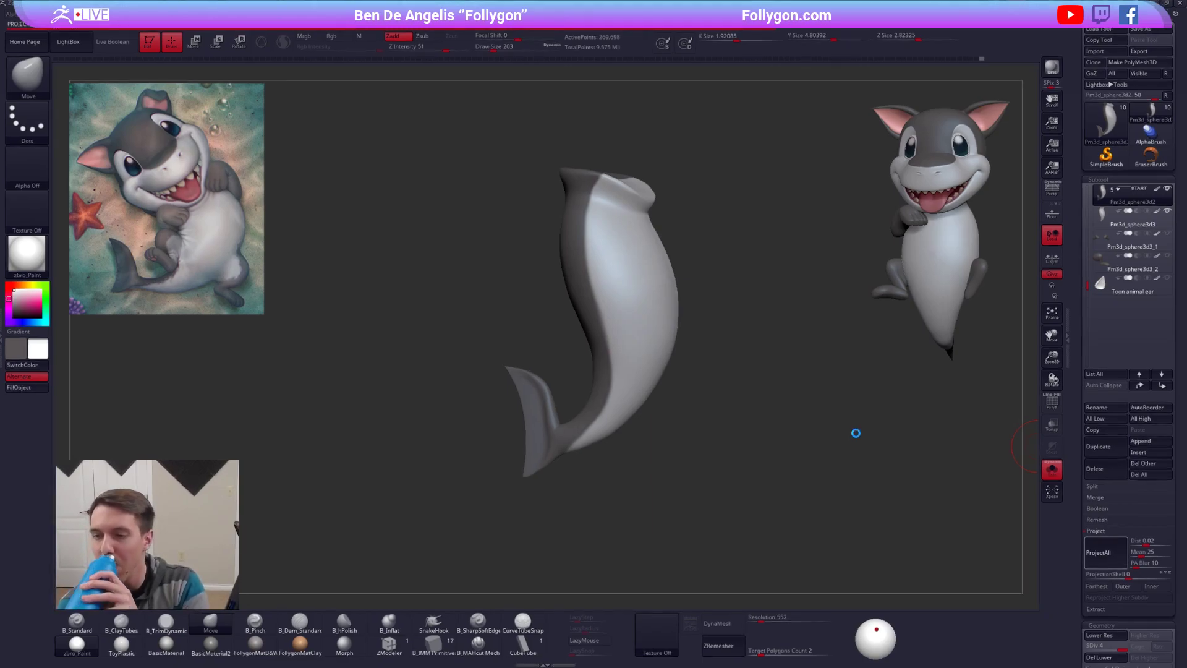
Step: Return to ZBrush from the browser, check the body's polyframe and subdivide the body one more time
key("alt+Tab")
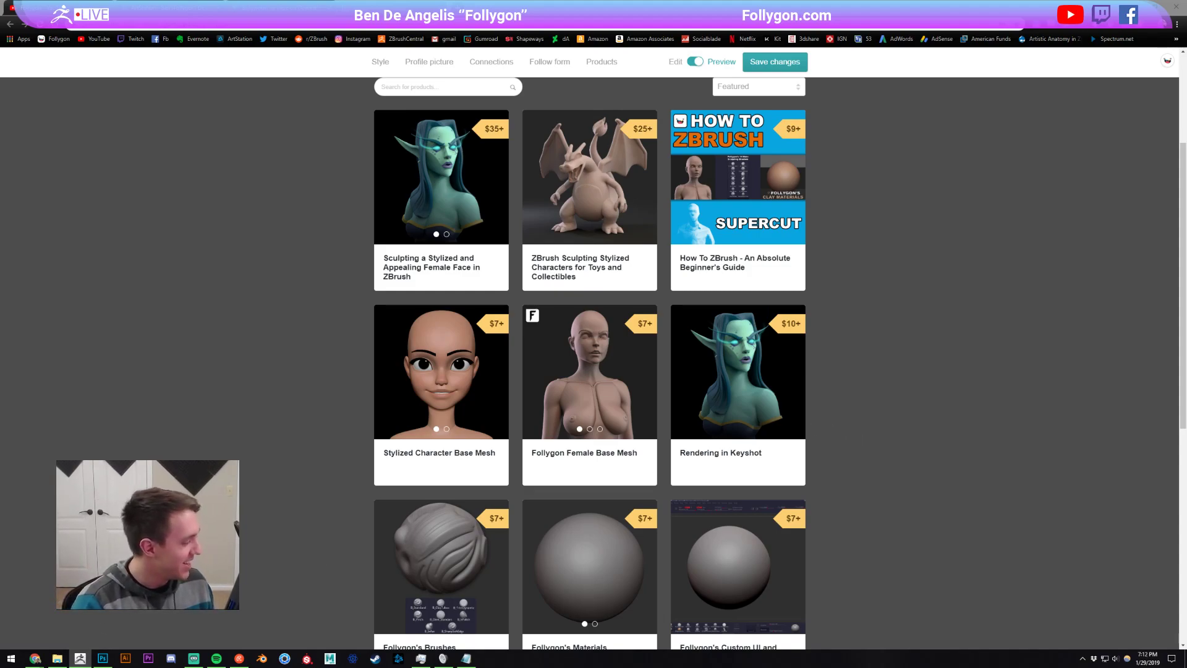
left_click(86, 628)
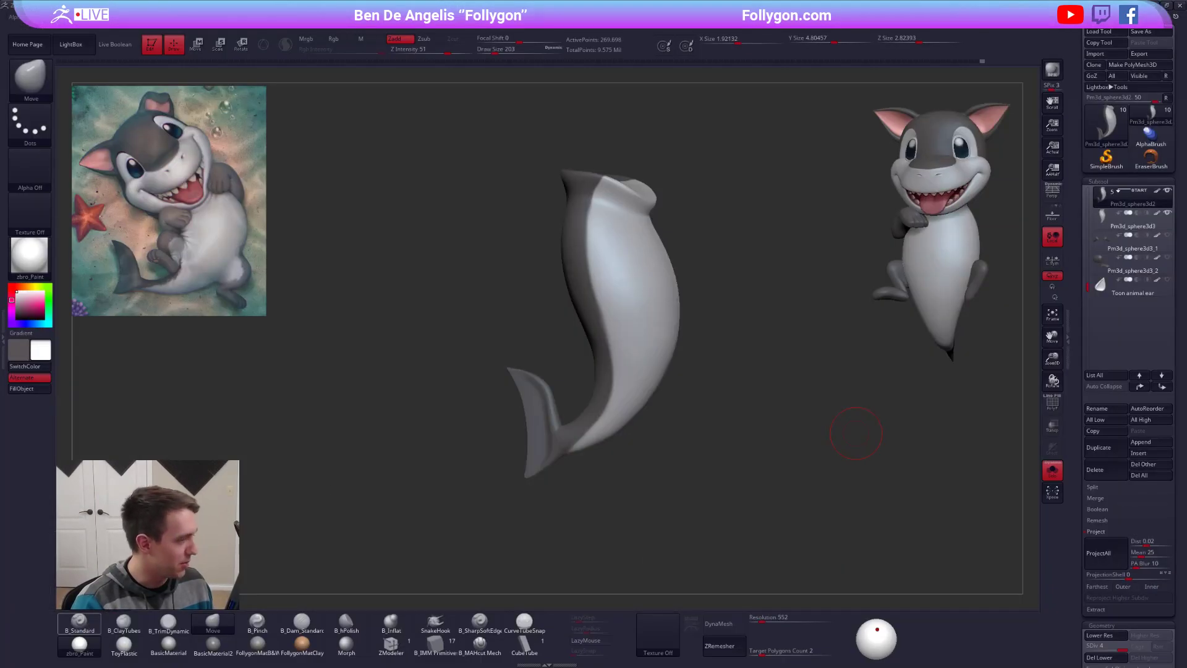
key("shift+f")
key("shift+f")
right_click_drag(609, 313, 633, 334, "alt")
key("ctrl+d")
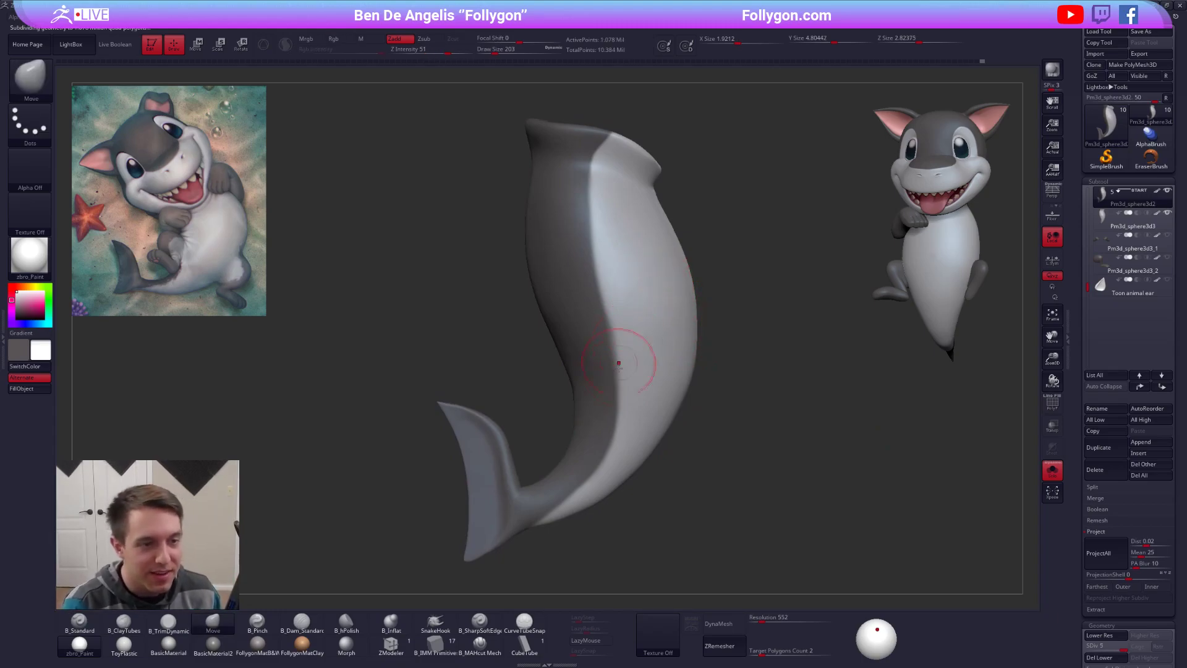
Step: Delete the old Pm3d_sphere3 body subtool and select the remeshed body again
left_click(1103, 233)
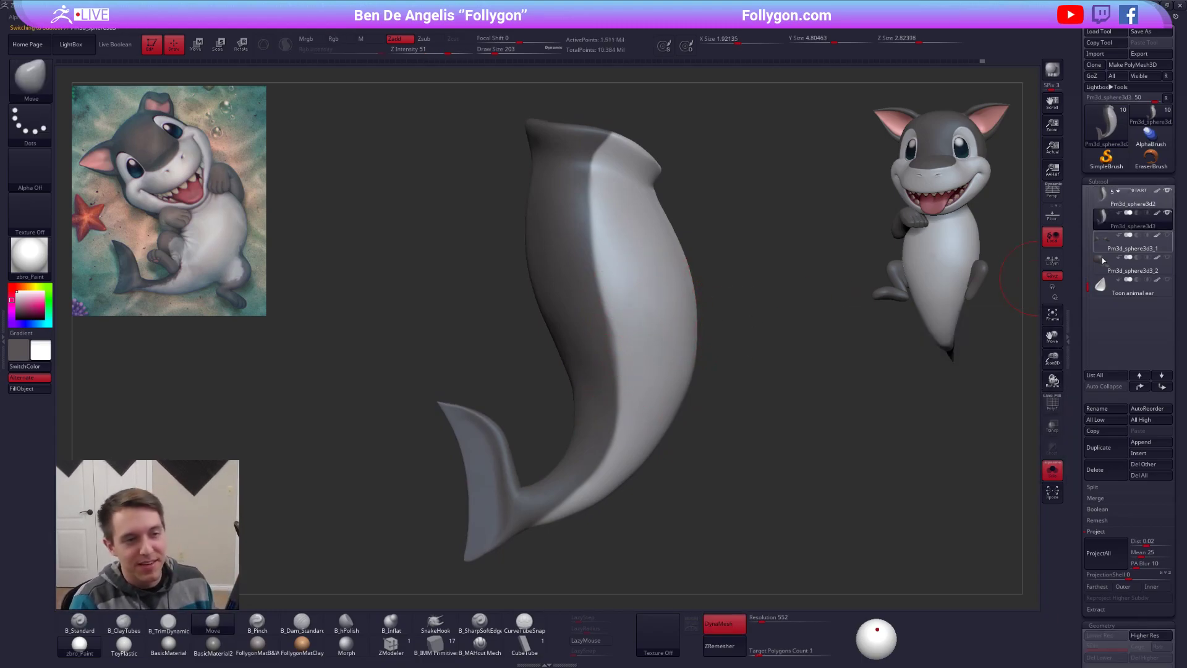
left_click(1100, 470)
left_click(1021, 488)
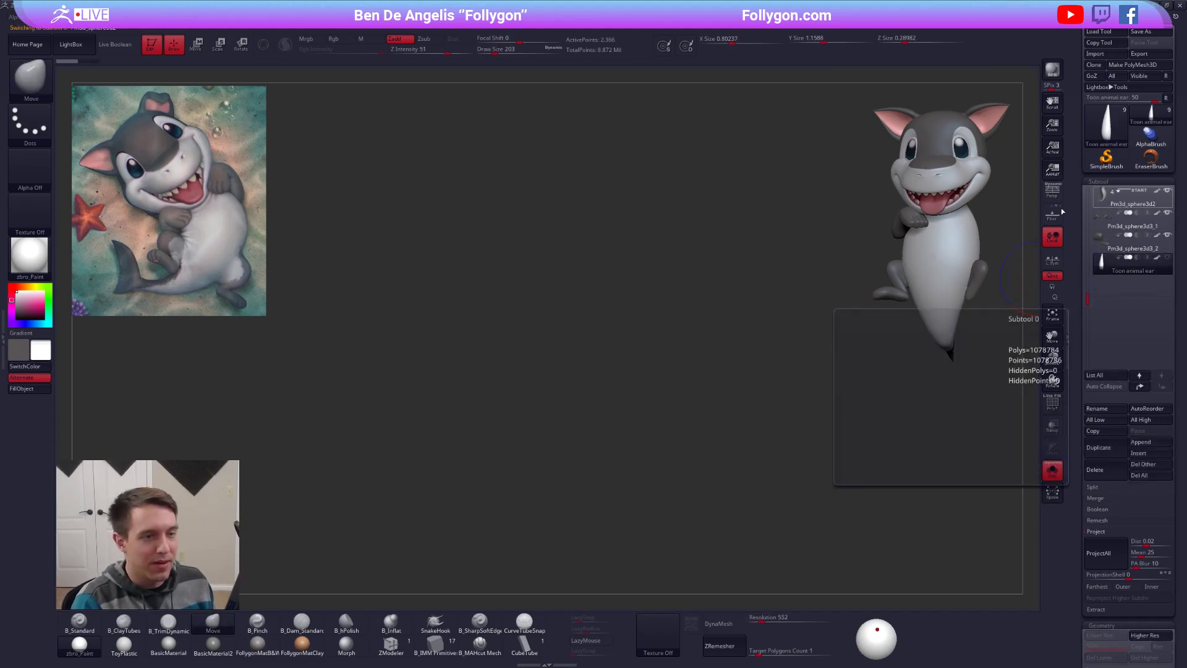
left_click(1116, 200)
Step: Turn off Solo to show the whole shark, set the draw size to 252 and enable perspective
mouse_move(621, 424)
right_mouse_down("alt")
mouse_move(645, 368)
mouse_move(678, 376)
right_mouse_up("alt")
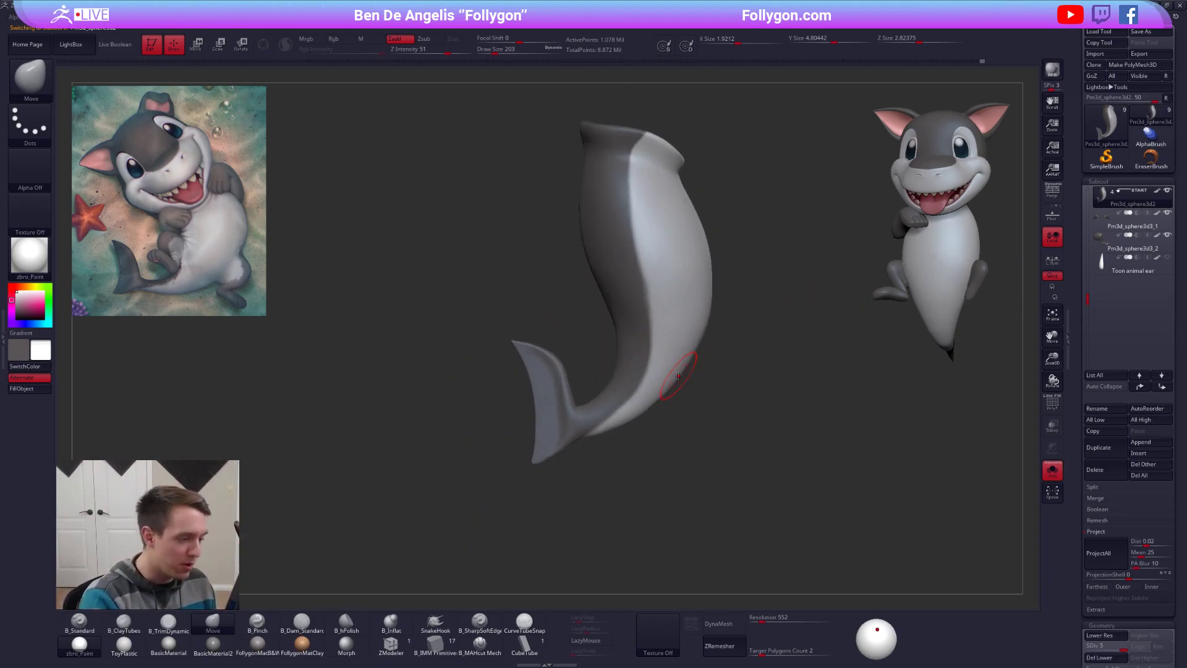
key("alt+s")
key("space")
left_click_drag(657, 339, 650, 339)
mouse_move(651, 337)
right_mouse_down("alt")
mouse_move(655, 402)
mouse_move(650, 382)
mouse_move(631, 413)
mouse_move(639, 463)
mouse_move(609, 489)
right_mouse_up("alt")
key("space")
left_click_drag(607, 463, 604, 463)
right_click_drag(650, 385, 609, 379)
right_click_drag(641, 355, 682, 383, "alt")
key("space")
key("ctrl+shift+space")
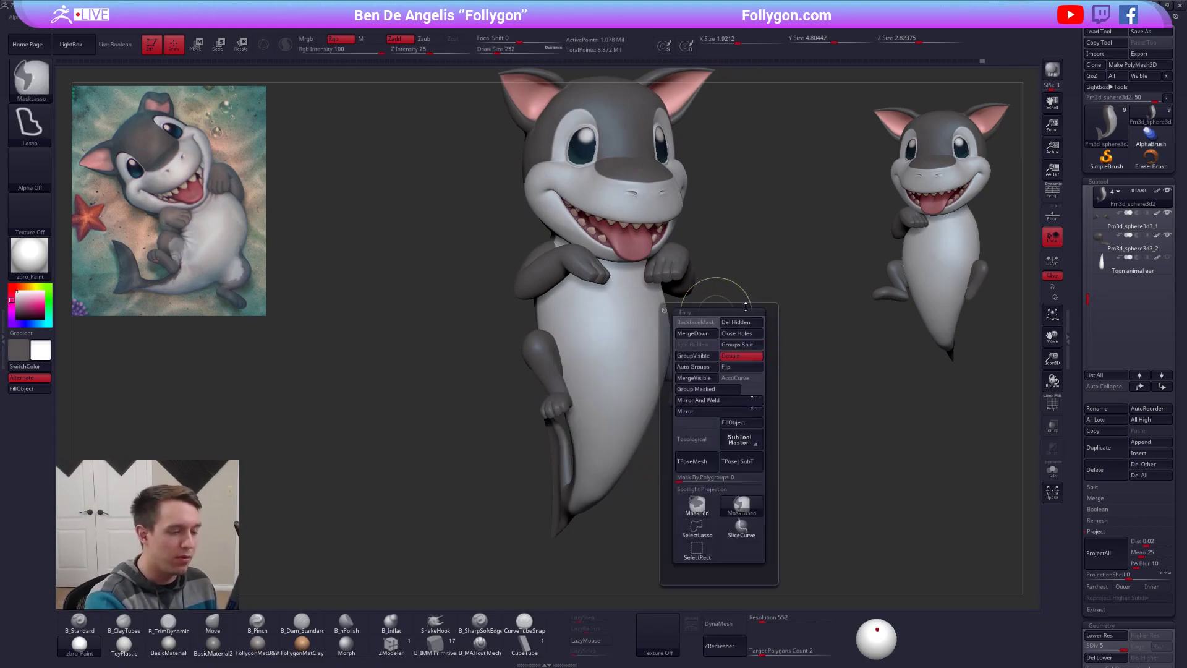
key("p")
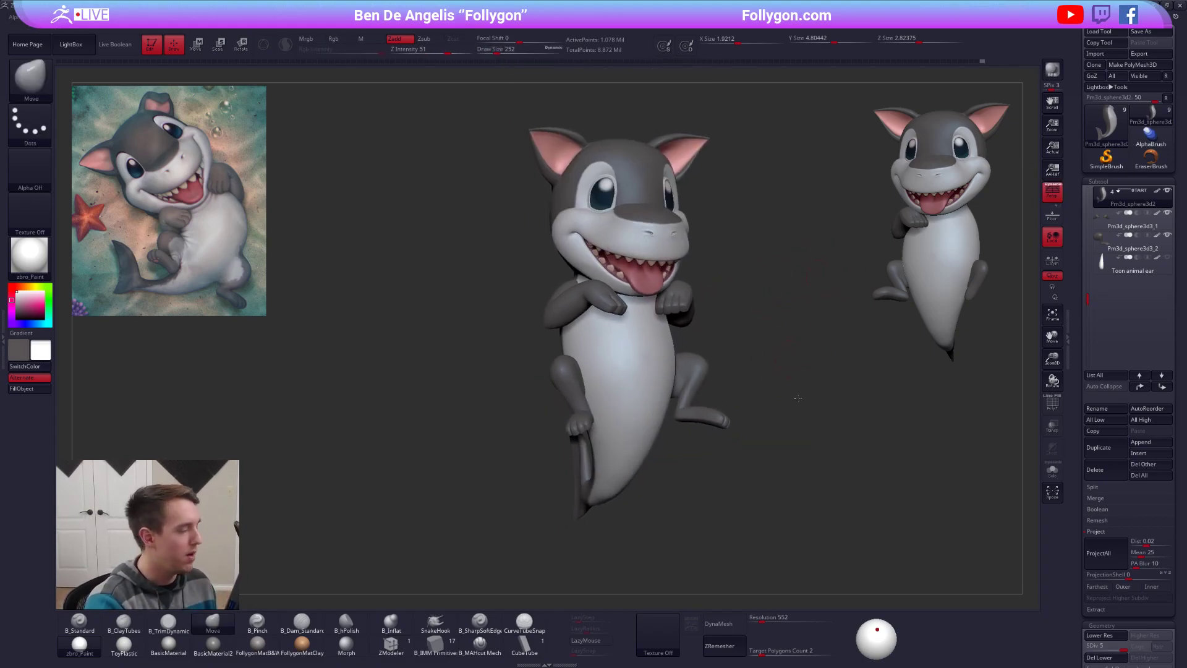
Step: Lower the body to its first subdivision level while checking the wireframe with the polyframe
mouse_move(848, 522)
right_mouse_down()
mouse_move(781, 503)
mouse_move(773, 387)
mouse_move(669, 378)
right_mouse_up()
key("shift+f")
key("shift+d")
key("shift+d")
key("shift+d")
key("shift+d")
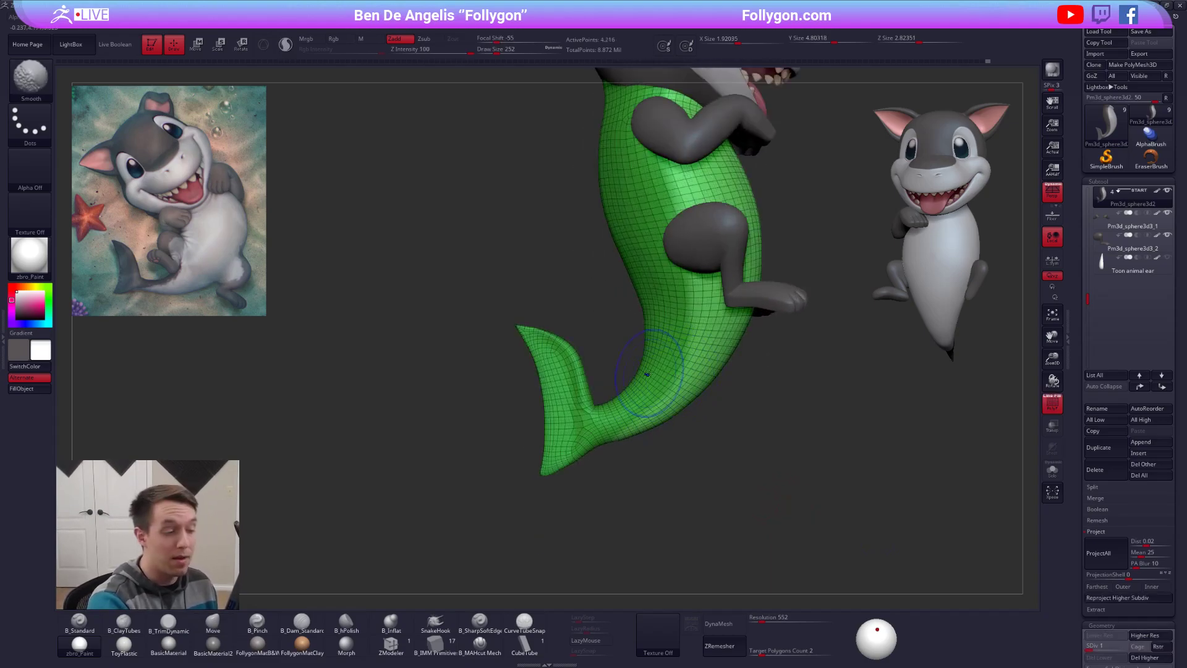
key("shift+f")
Step: Mask the body above the tail with a softened edge and repose the tail and fin with Transpose
left_click_drag(625, 347, 455, 358, "ctrl")
left_click(652, 406, "ctrl")
left_click(652, 406, "ctrl")
left_click(676, 442, "ctrl")
right_click_drag(646, 405, 648, 366, "alt")
key("w")
mouse_move(603, 384)
left_mouse_down()
mouse_move(675, 342)
mouse_move(711, 448)
mouse_move(737, 465)
left_mouse_up()
key("r")
Step: Bring the body to subdivision level 3 and smooth the tail fin's upper tip
key("q")
key("space")
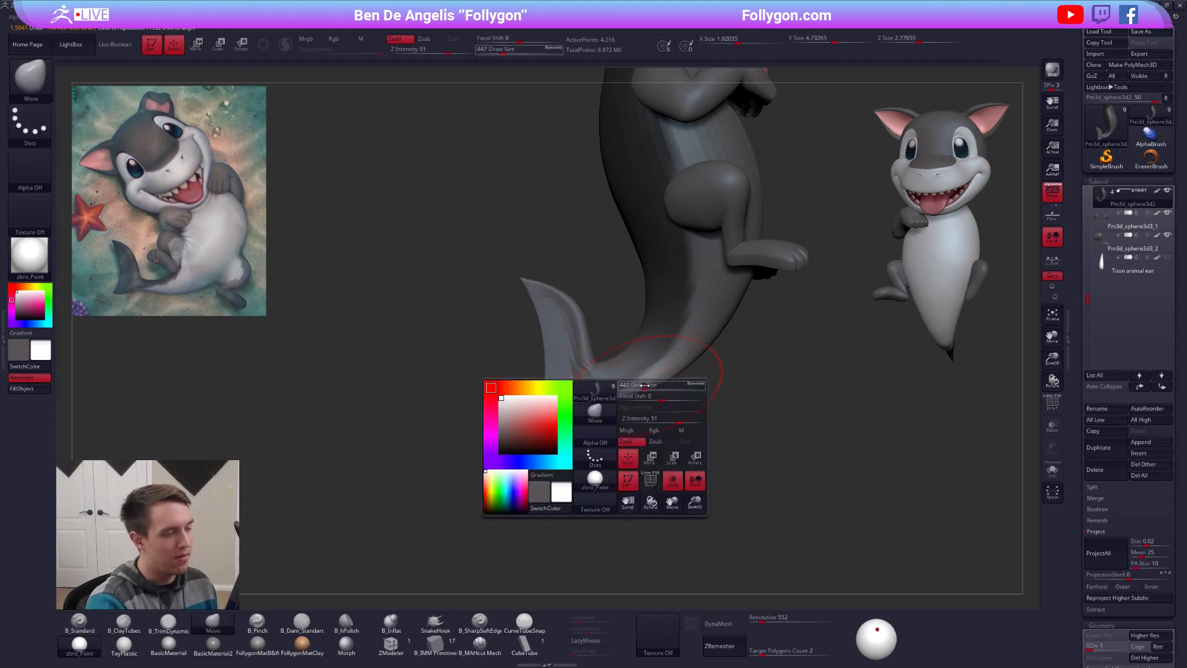
key("d")
key("d")
key("d")
mouse_move(583, 357)
right_mouse_down()
mouse_move(639, 291)
mouse_move(614, 349)
mouse_move(629, 337)
right_mouse_up()
key("shift+d")
key("shift+d")
key("shift+d")
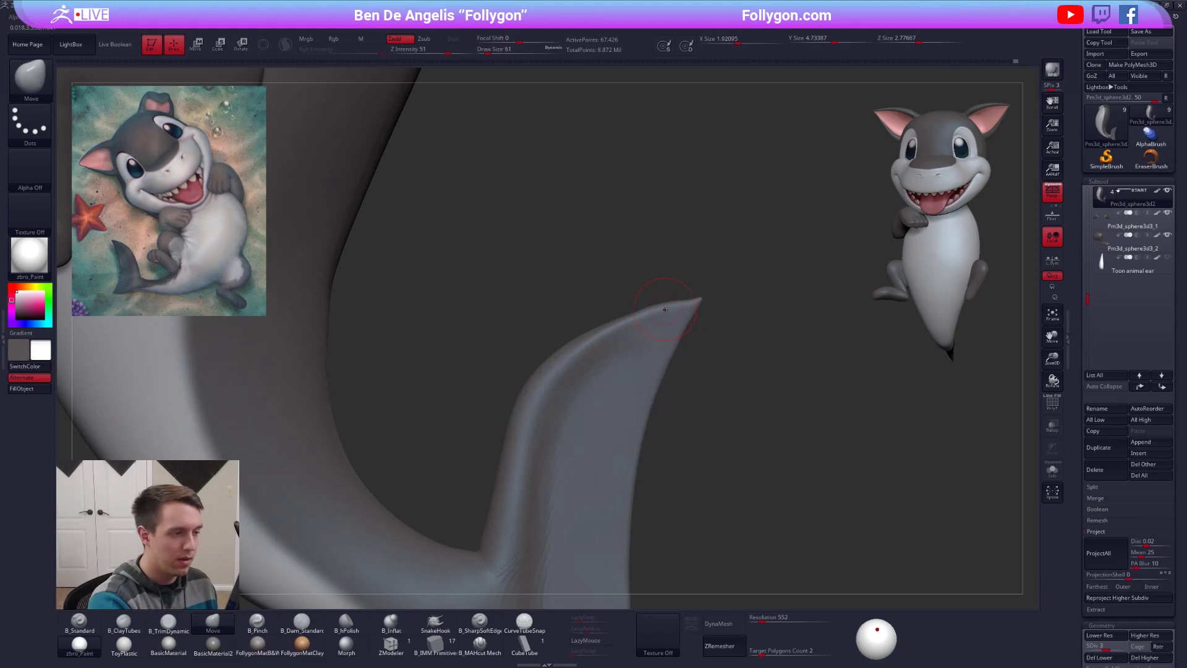
left_click_drag(665, 308, 641, 313, "shift")
Step: Nudge the narrow tail end from the front with the Move brush at draw size 104
right_click_drag(646, 314, 682, 203, "alt")
right_click(526, 442)
right_click_drag(526, 442, 522, 248, "alt")
right_click_drag(609, 378, 530, 355)
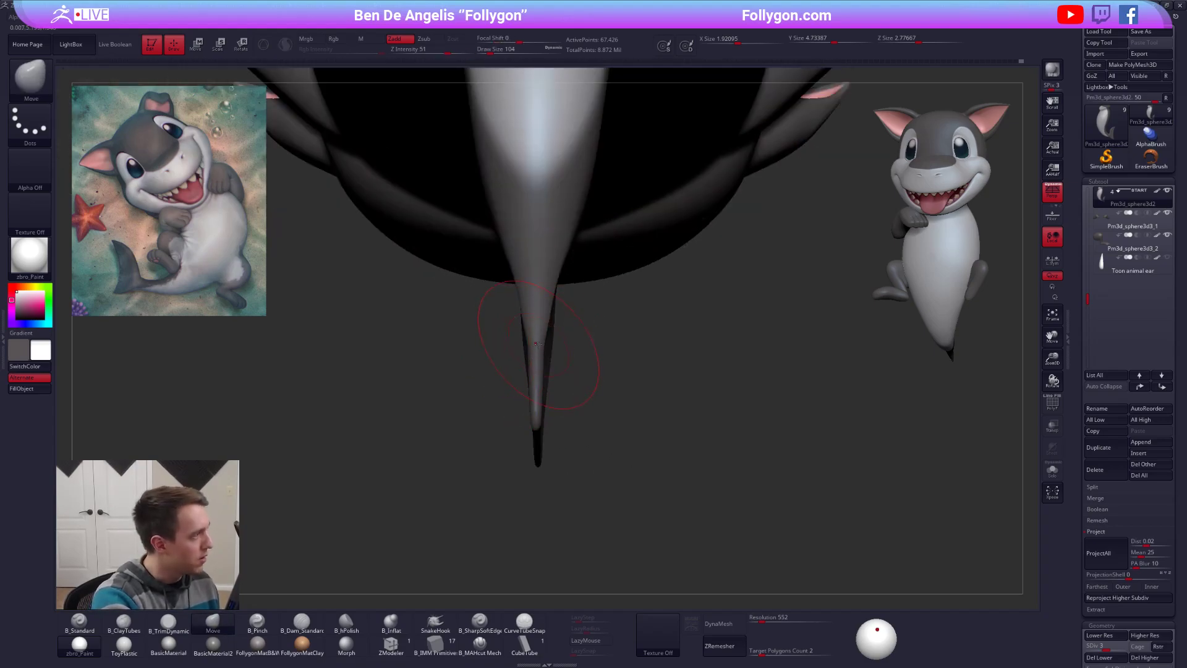
right_click(538, 343, "ctrl")
right_click(537, 349)
left_click(532, 349)
Step: Adjust and smooth the tip of the tail fin's lower lobe
right_click_drag(535, 347, 952, 433)
right_click_drag(517, 390, 495, 410)
right_click(495, 410)
left_click(498, 410)
right_click(486, 414)
left_click(487, 414)
mouse_move(468, 442)
left_mouse_down("shift")
mouse_move(478, 427)
mouse_move(481, 450)
mouse_move(524, 437)
mouse_move(472, 447)
mouse_move(483, 426)
left_mouse_up("shift")
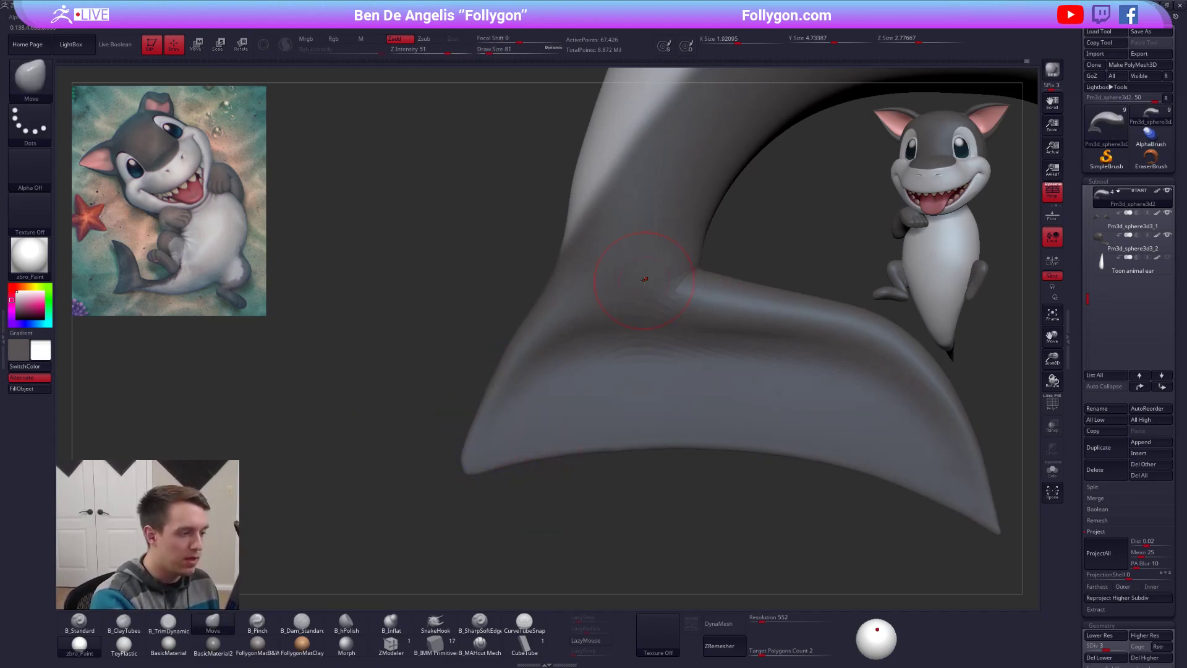
Step: Refine the tail fin with the TrimDynamic brush at draw size 96 and smooth the crease where it joins the tail
mouse_move(694, 426)
right_mouse_down()
mouse_move(588, 405)
mouse_move(655, 385)
mouse_move(710, 402)
mouse_move(627, 285)
mouse_move(577, 279)
right_mouse_up()
key("3")
key("space")
left_click_drag(560, 277, 566, 277)
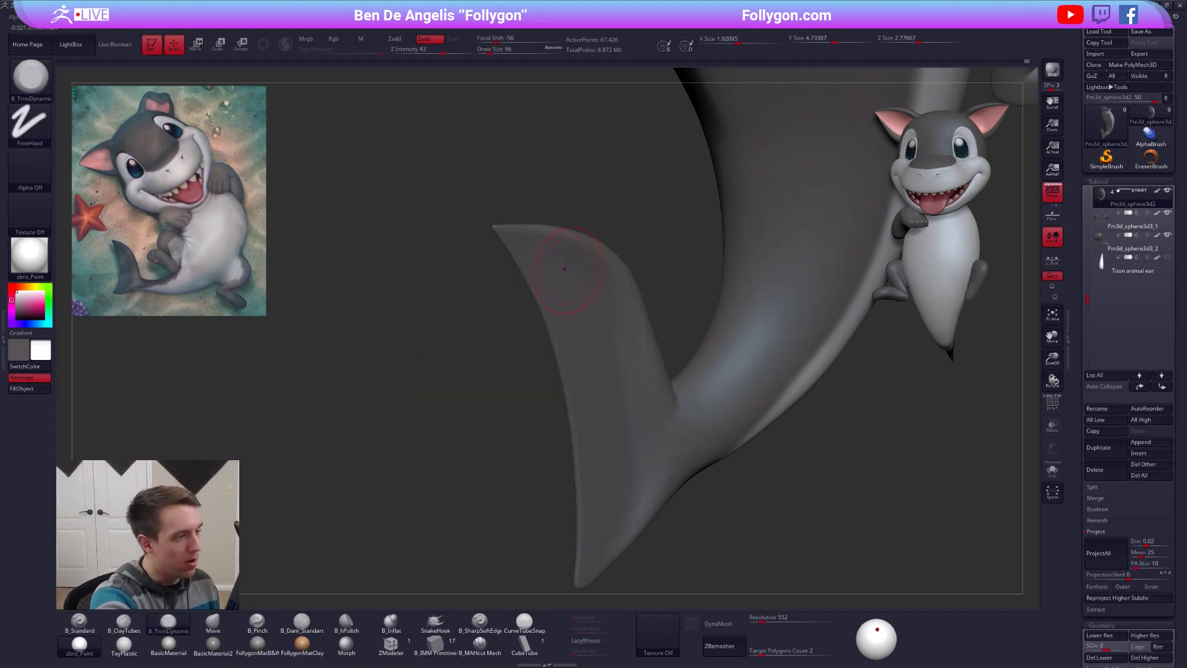
key("shift+f")
right_click_drag(581, 266, 546, 256)
key("shift+f")
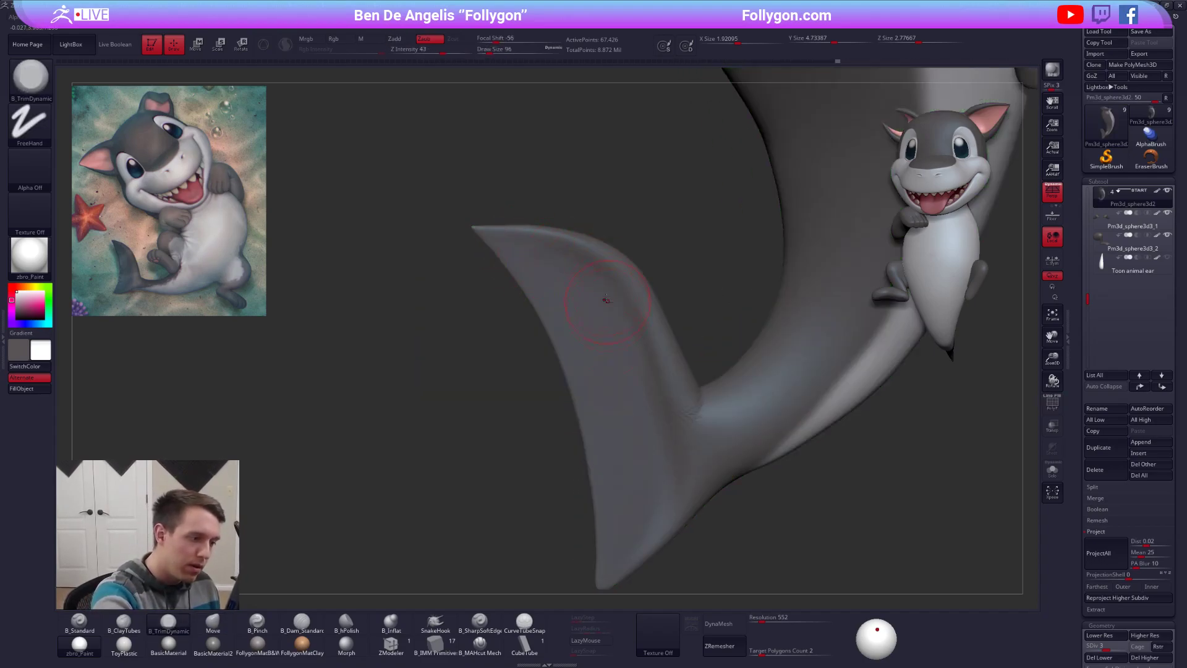
key("shift")
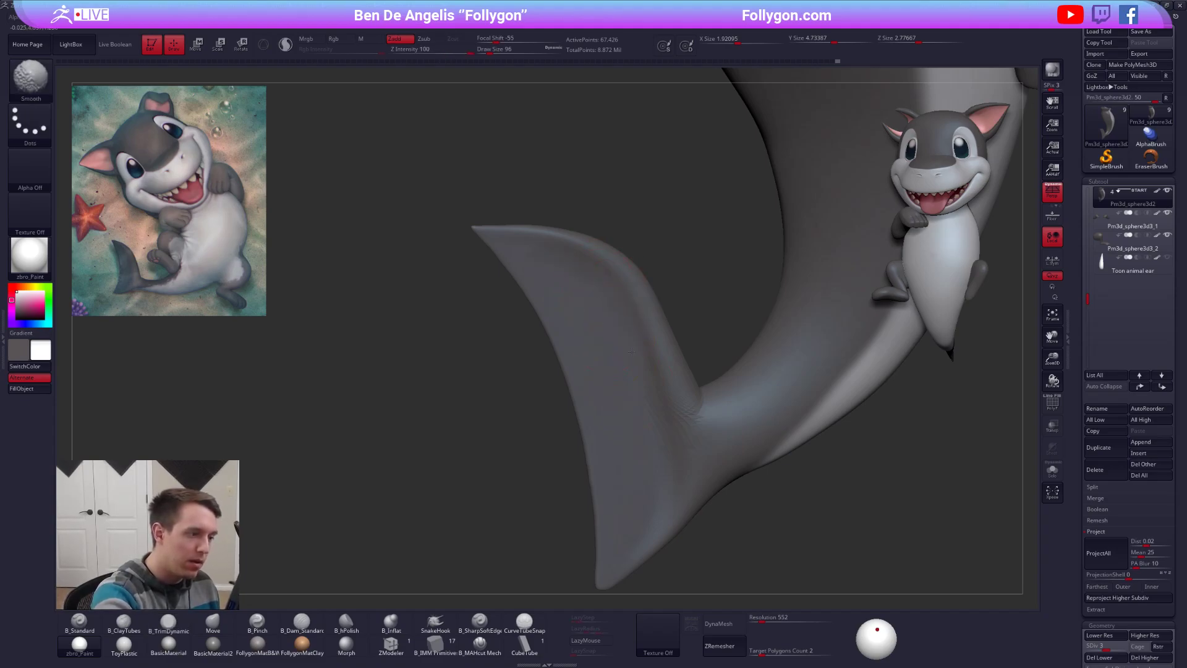
right_click_drag(651, 453, 680, 448)
left_click_drag(664, 406, 671, 433, "shift")
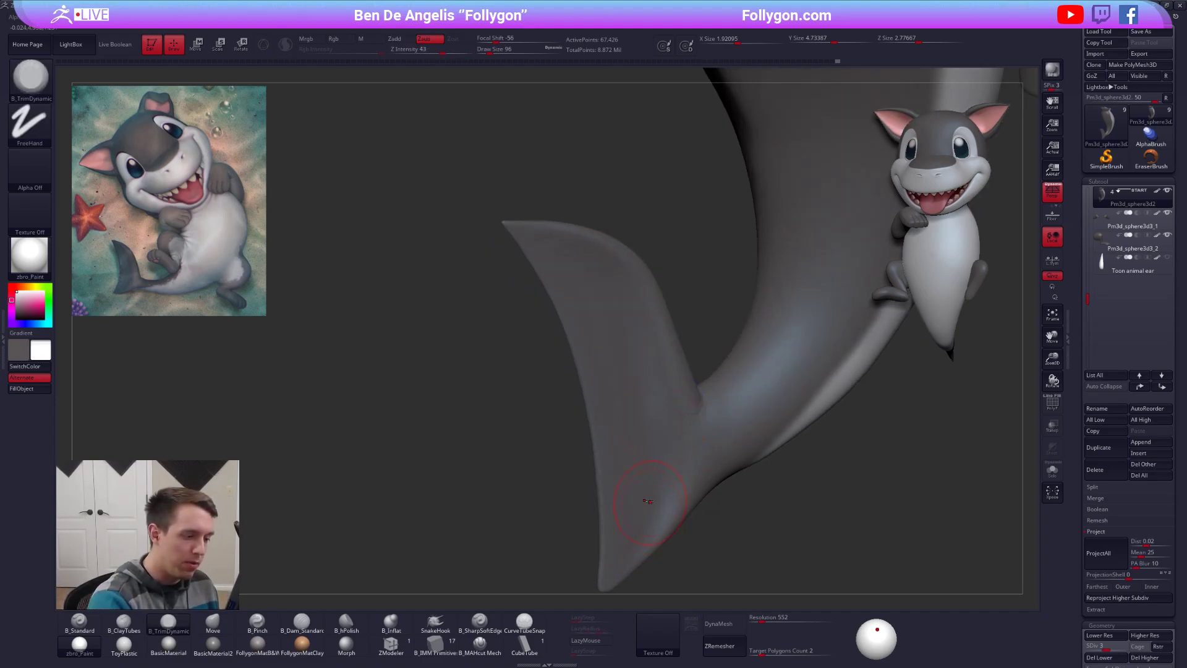
Step: Raise the body to subdivision level 5 and check the smoothed fin and the whole shark from the front
key("d")
key("shift")
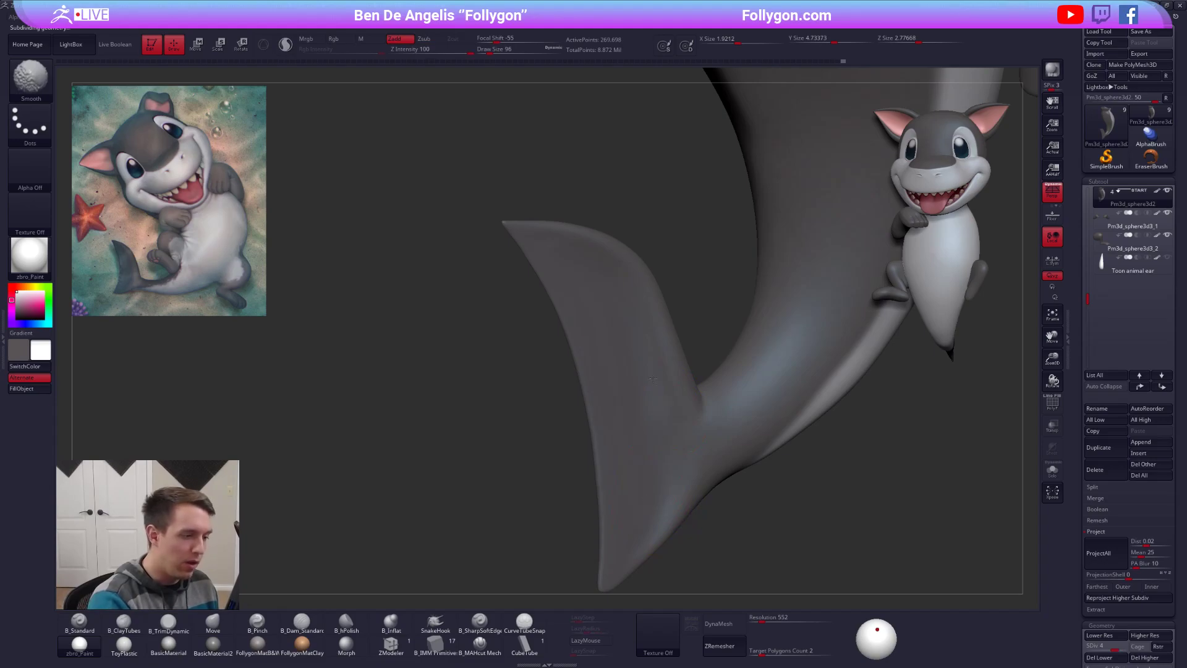
key("d")
key("shift")
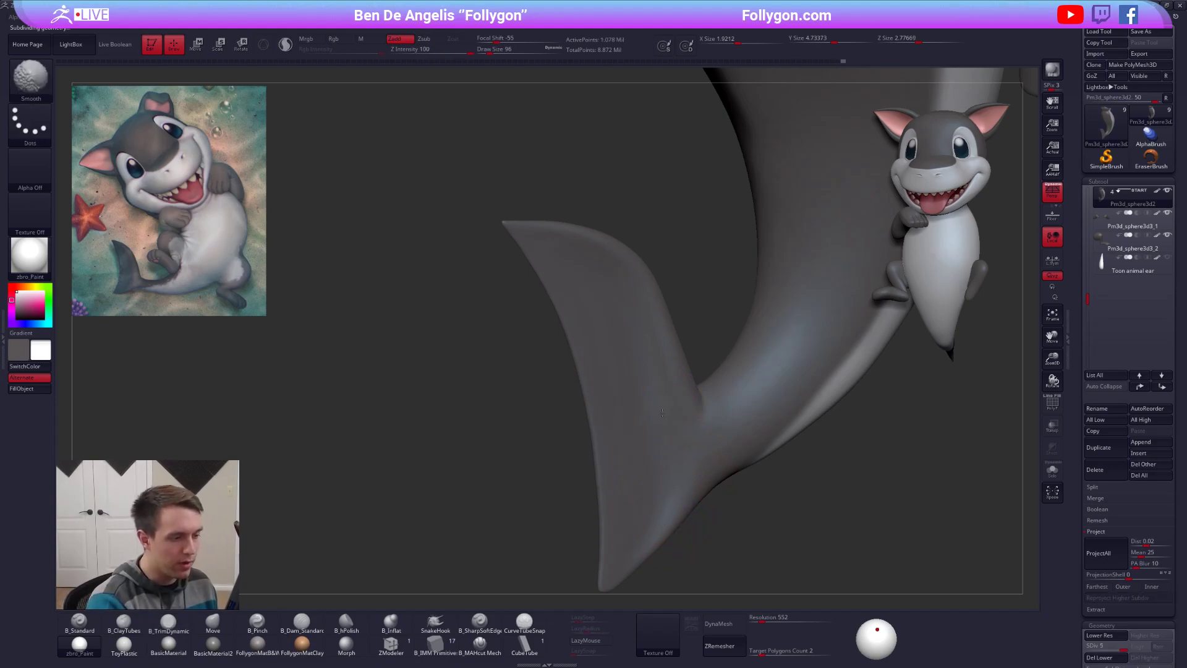
right_click_drag(689, 424, 694, 436, "ctrl")
right_click(708, 436)
right_click_drag(776, 399, 660, 466, "alt")
right_click_drag(733, 461, 684, 472)
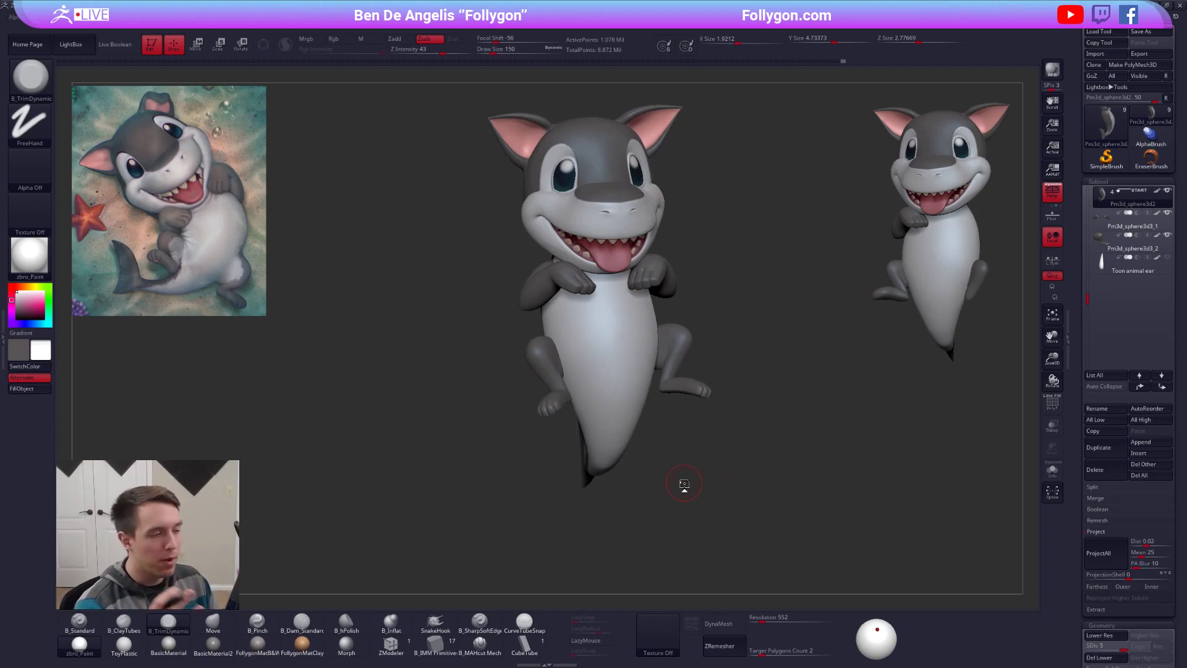
Step: Select the legs' subtool and turn the shark to a straight front view
left_click(552, 379, "alt")
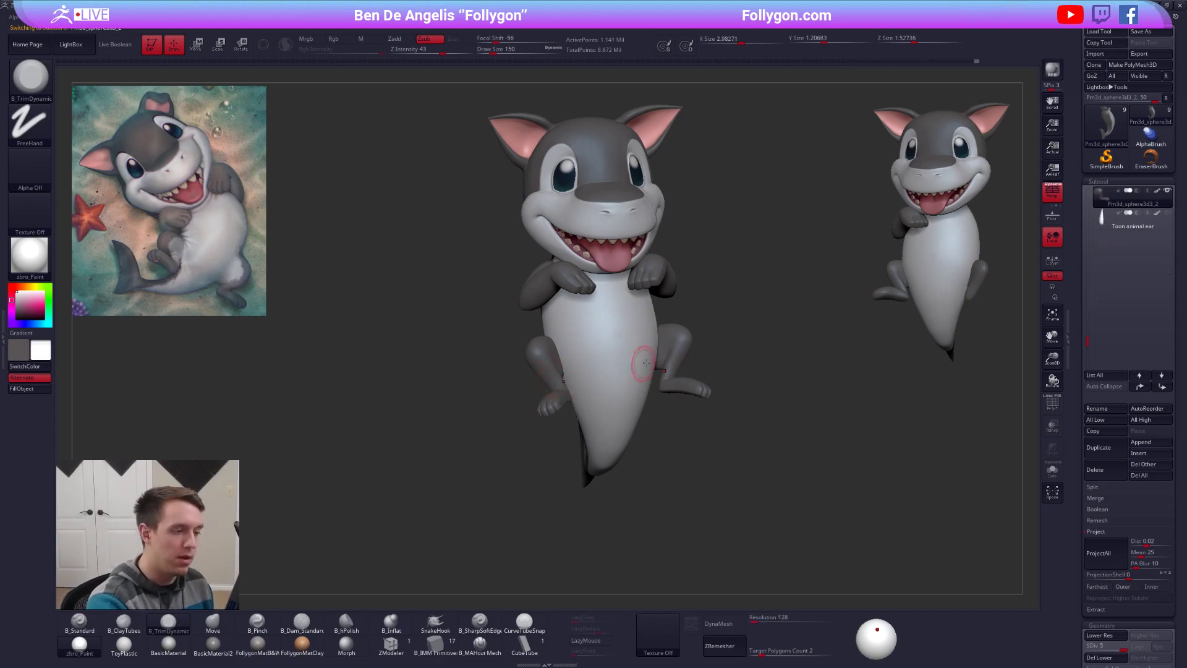
key("ctrl+shift+s")
key("ctrl+shift+s")
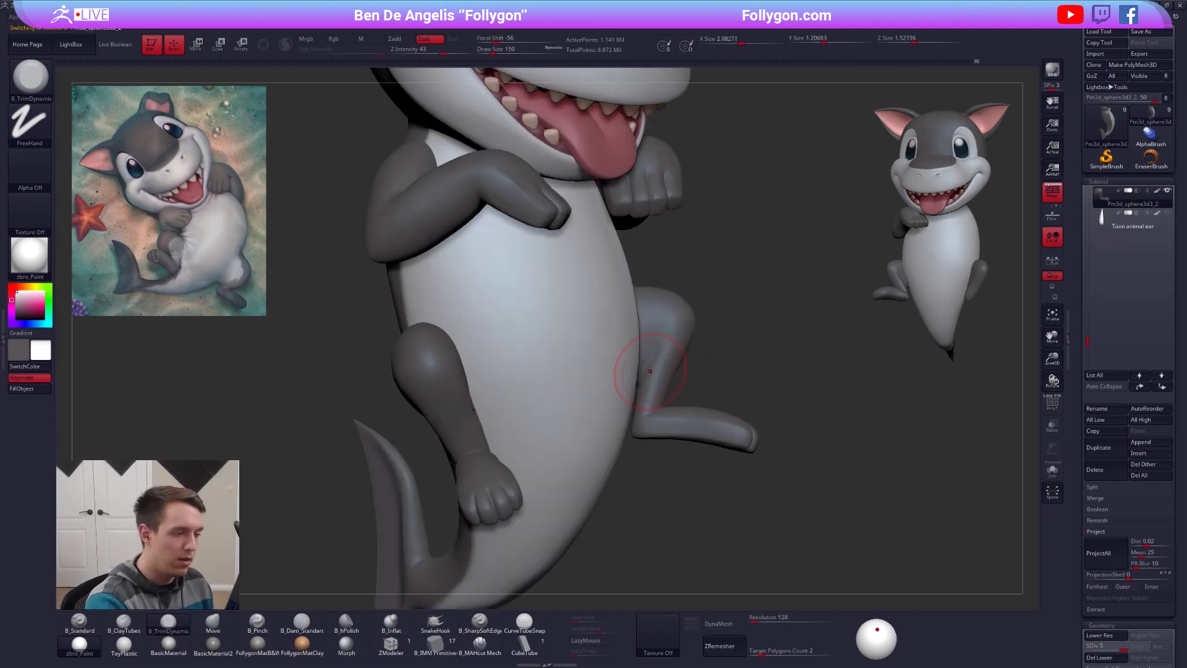
right_click_drag(684, 365, 634, 365)
key("ctrl+shift+s")
key("ctrl+shift+s")
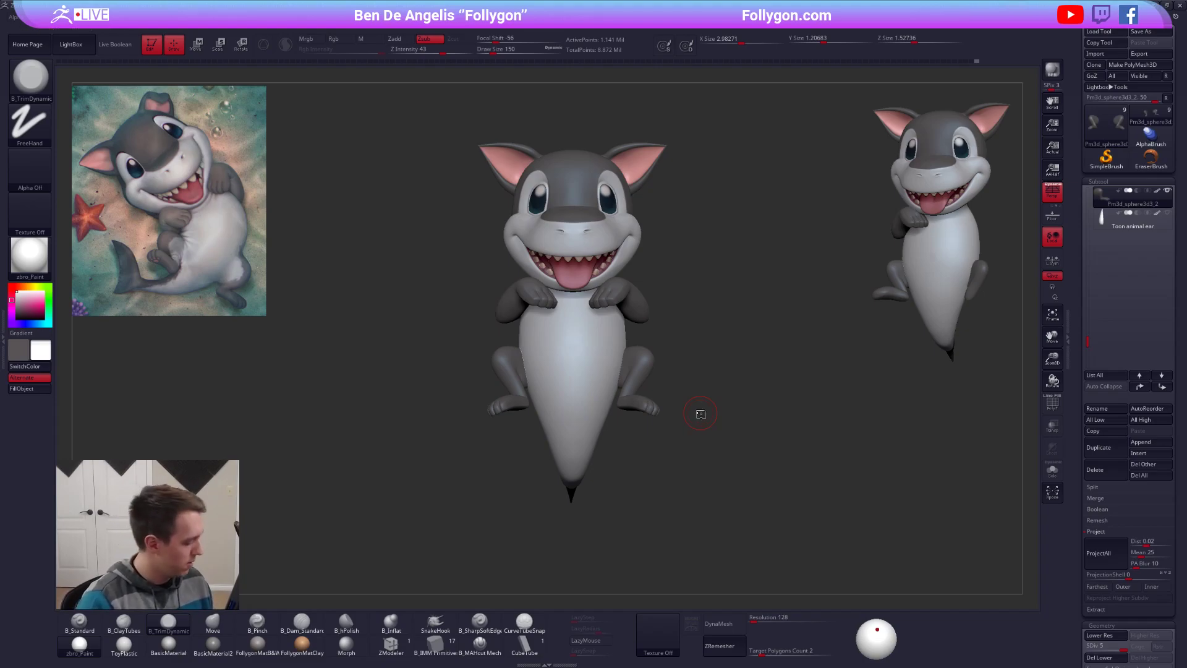
key("space")
right_click_drag(573, 410, 684, 366)
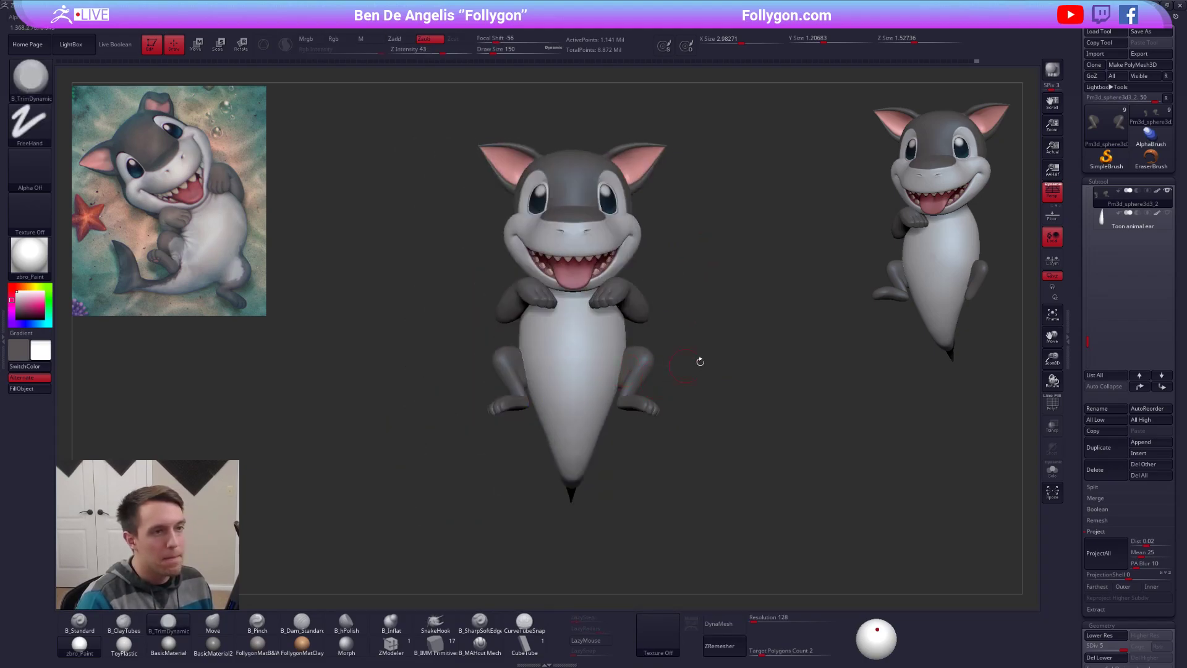
Step: Replace the shark snapshot on the canvas with a fresh front-view one beside the model
left_click(888, 174, "ctrl+alt+shift")
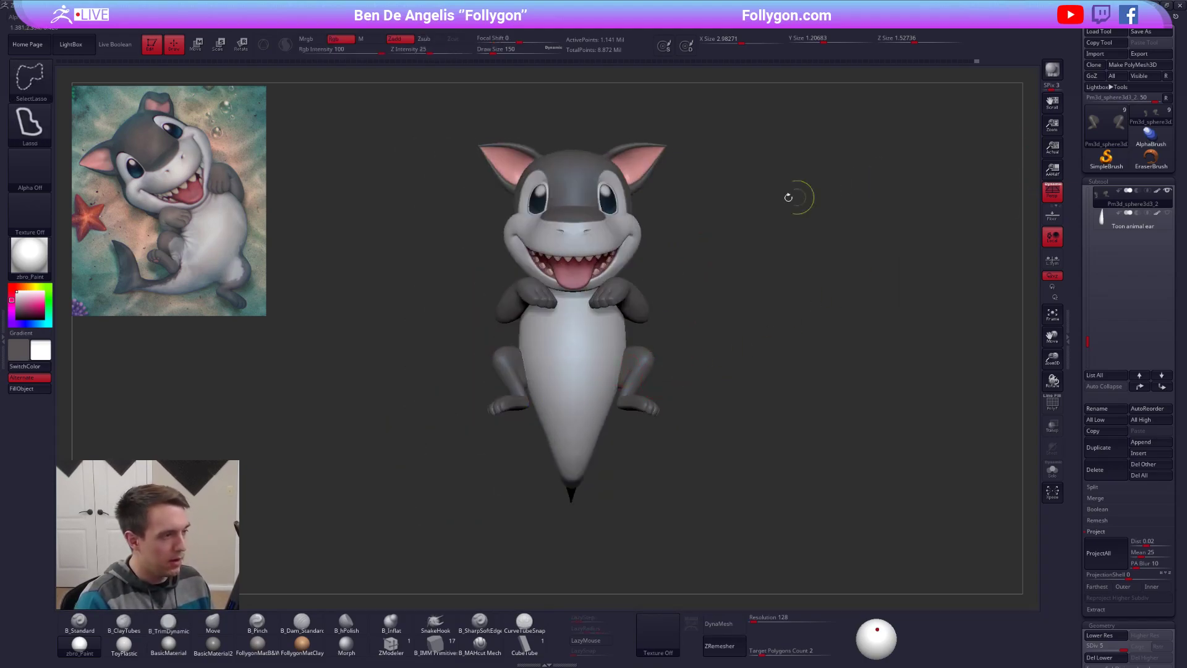
mouse_move(544, 256)
right_mouse_down()
mouse_move(982, 165)
mouse_move(966, 146)
right_mouse_up()
key("shift")
key("shift+s")
mouse_move(935, 226)
right_mouse_down("alt")
mouse_move(644, 271)
mouse_move(759, 286)
mouse_move(701, 360)
mouse_move(656, 353)
mouse_move(694, 439)
right_mouse_up("alt")
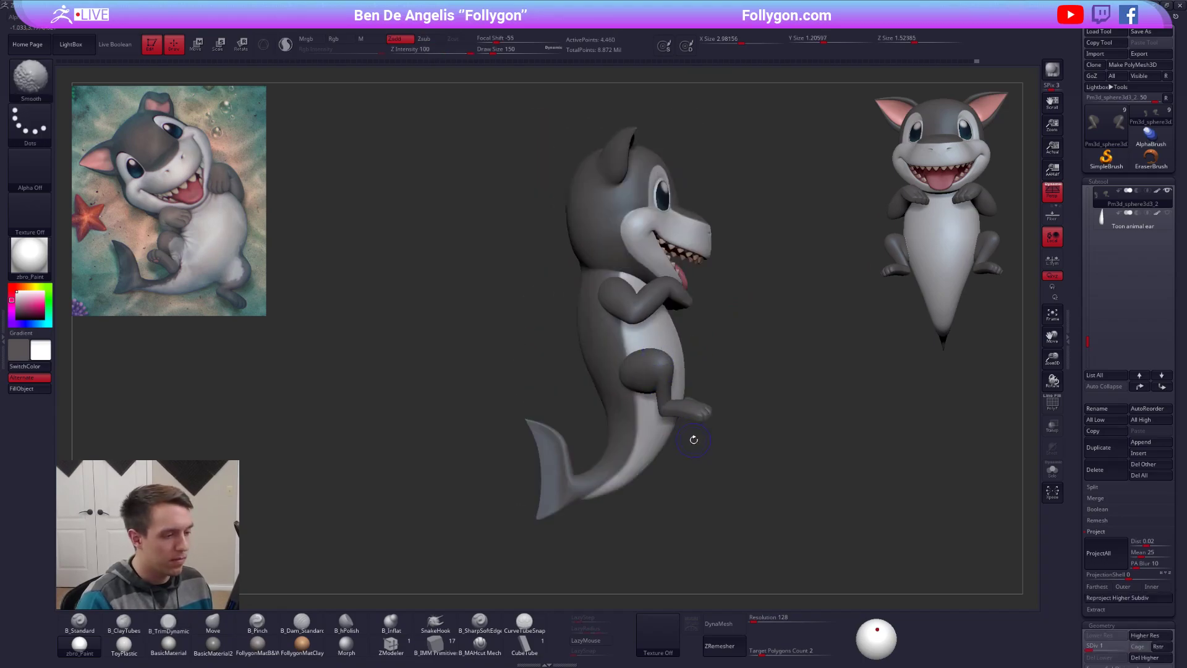
Step: Check the legs' polygroups, select the body, lower it to subdivision level 1 and mask the tail
key("shift+f")
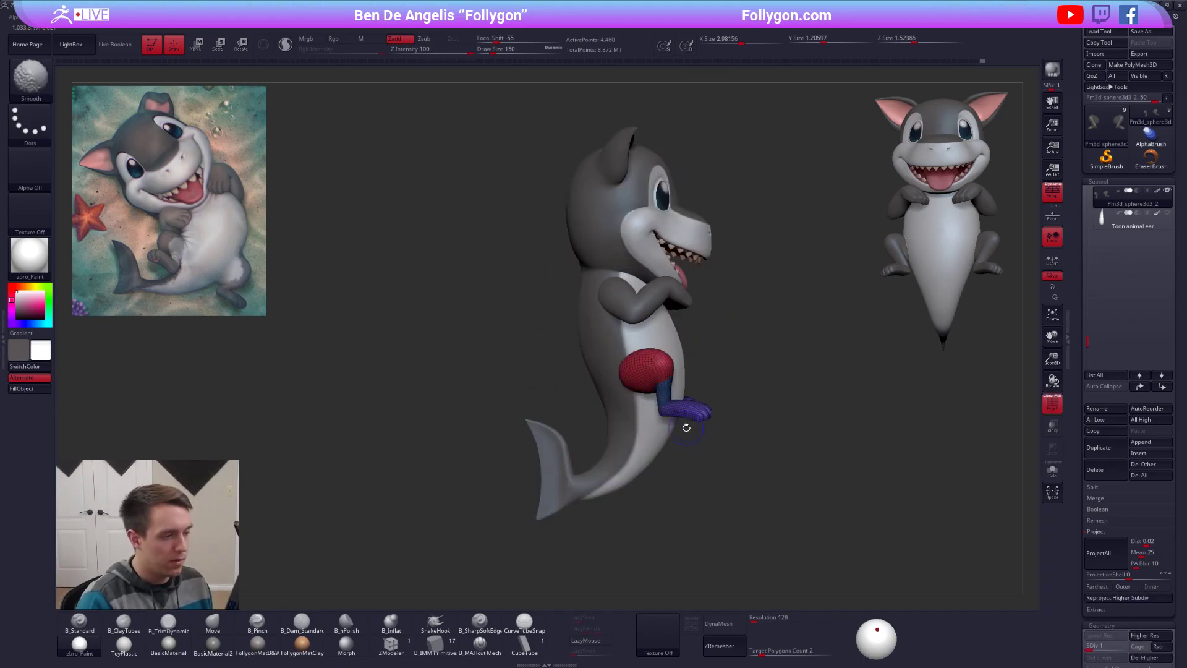
key("shift+f")
left_click(696, 441, "alt")
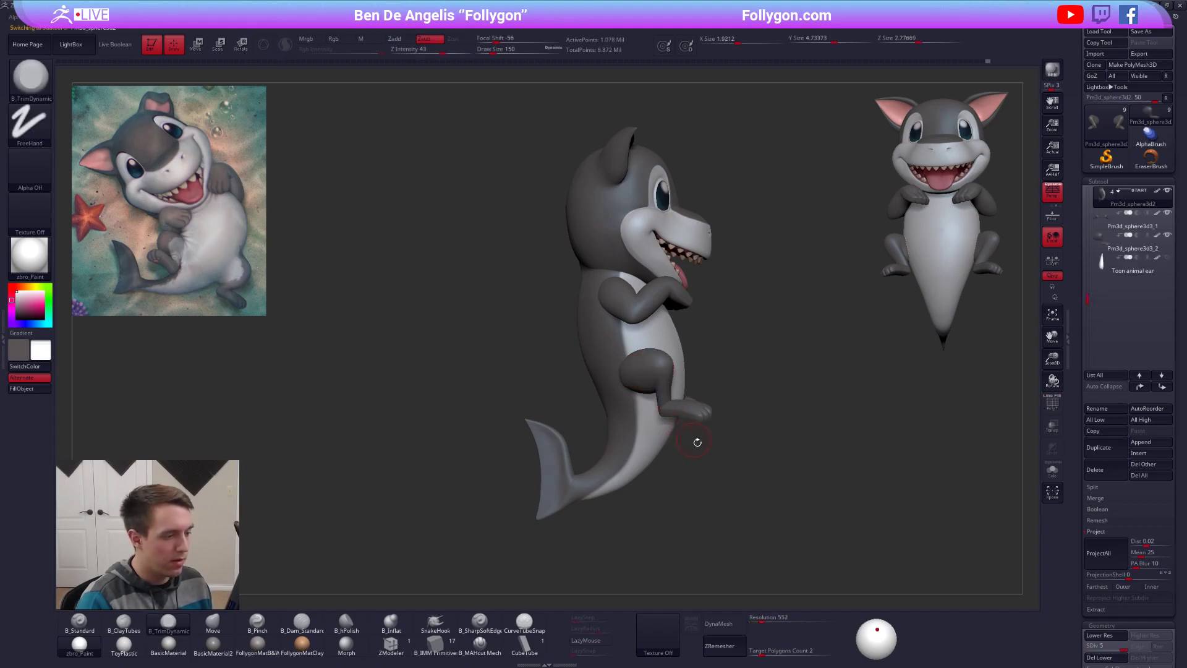
key("shift+d")
key("shift+d")
key("shift+d")
key("shift+d")
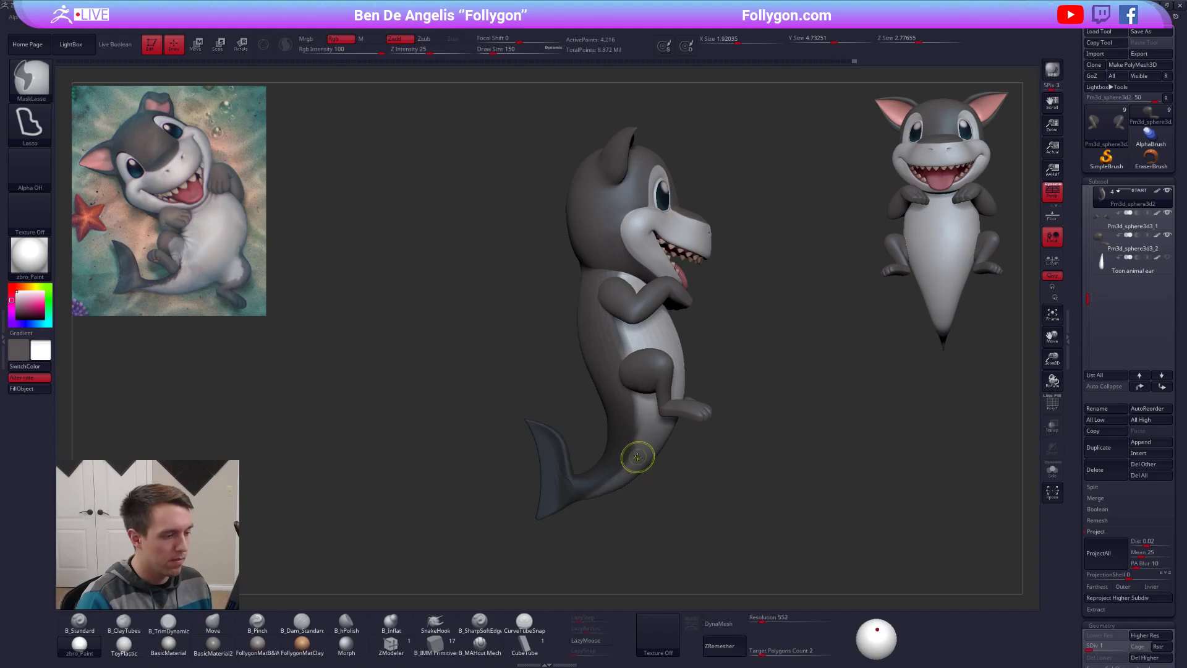
Step: Leave only the tail unmasked and shorten it from the front with a vertical Transpose line
key("w")
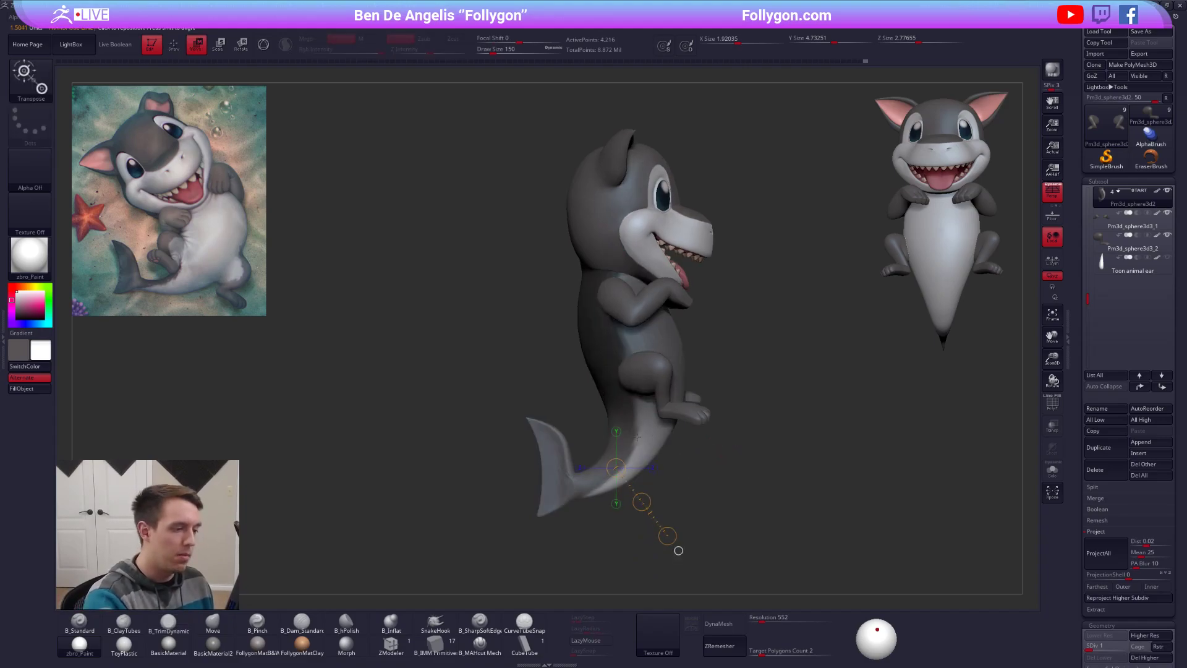
right_click_drag(642, 438, 575, 437, "shift")
right_click_drag(575, 437, 533, 417, "alt")
left_click_drag(665, 352, 665, 484, "shift")
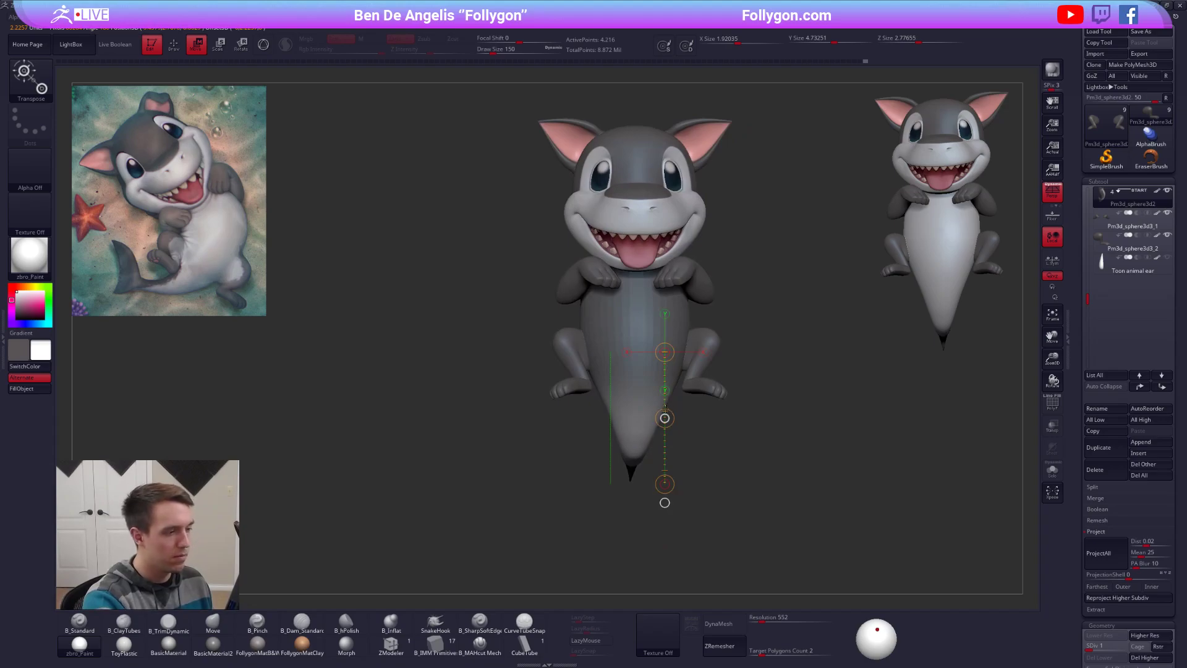
right_click_drag(665, 409, 798, 365)
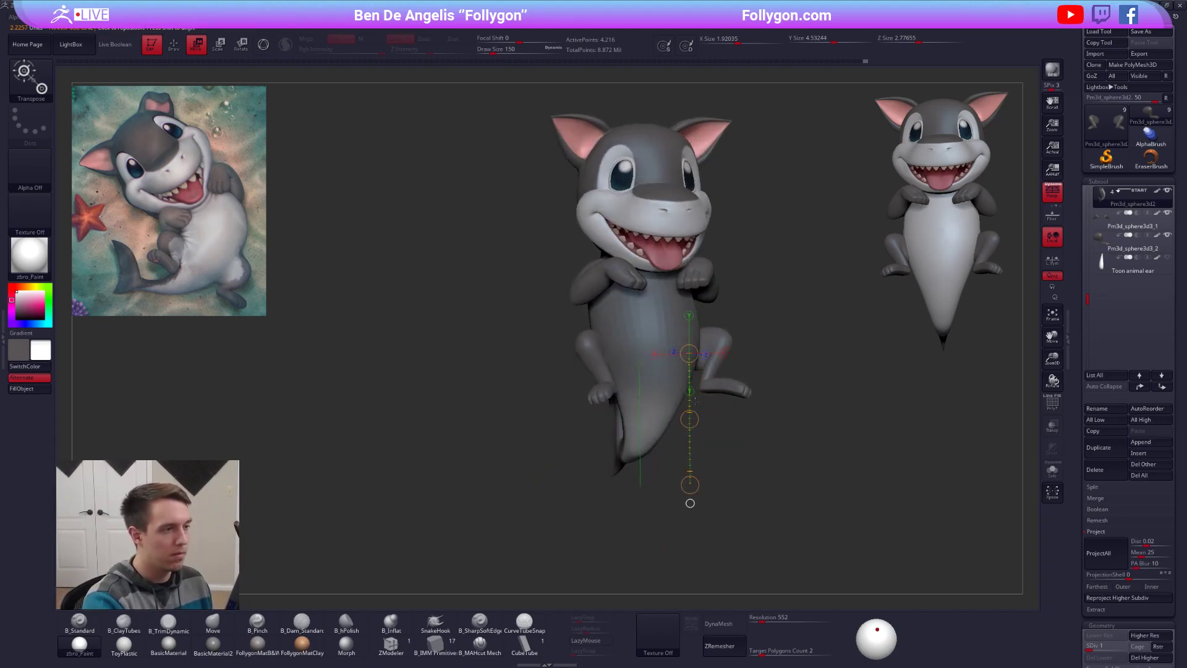
Step: Clear the mask and return the body to subdivision level 5
key("q")
key("ctrl")
left_click_drag(802, 363, 817, 377, "ctrl")
right_click_drag(817, 378, 760, 397, "alt")
key("d")
key("d")
key("d")
key("d")
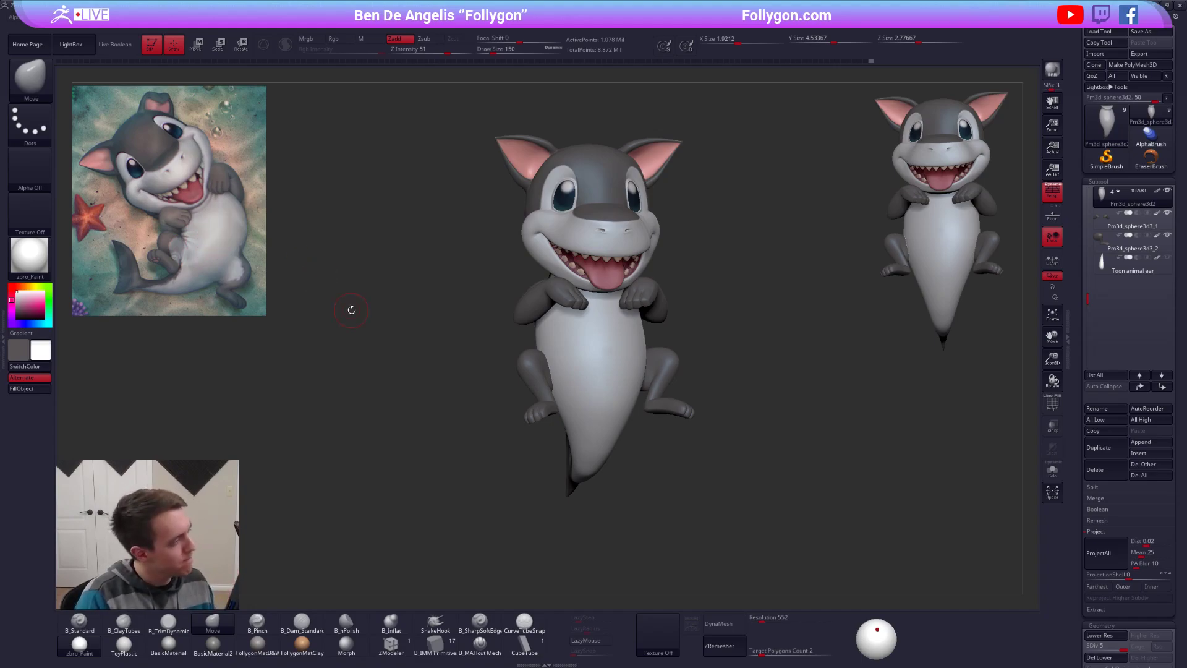
Step: Switch to the web browser and search Google Images for "shark skeleton"
key("alt+Tab")
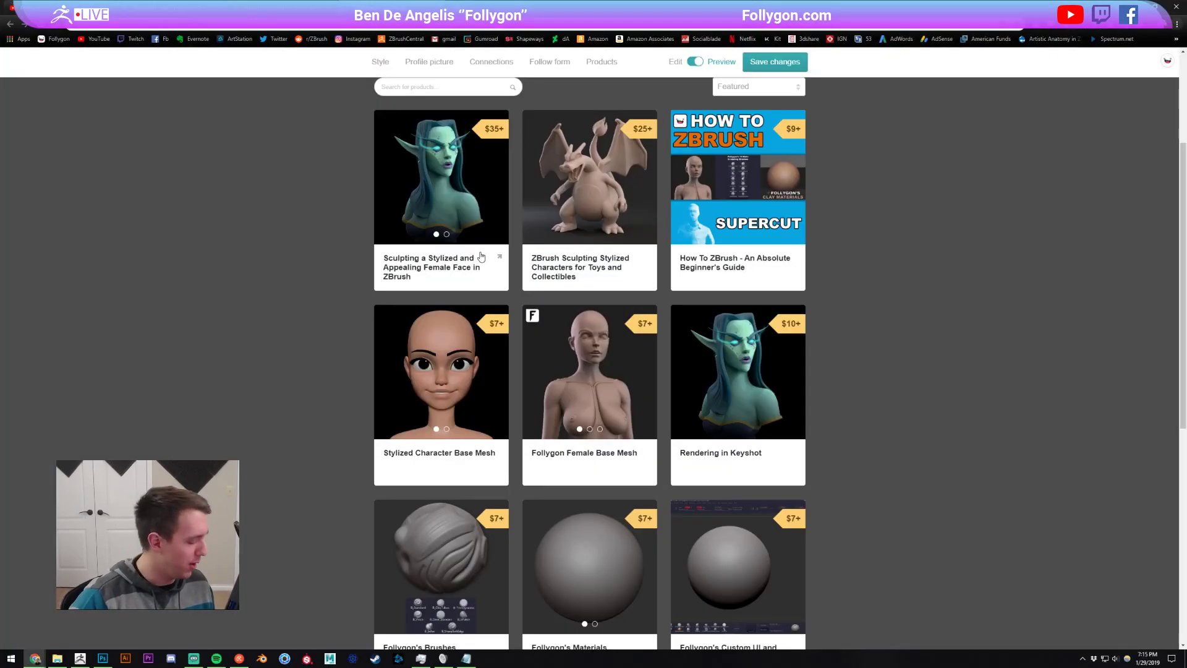
key("ctrl+t")
type("shark skeleton")
key("Return")
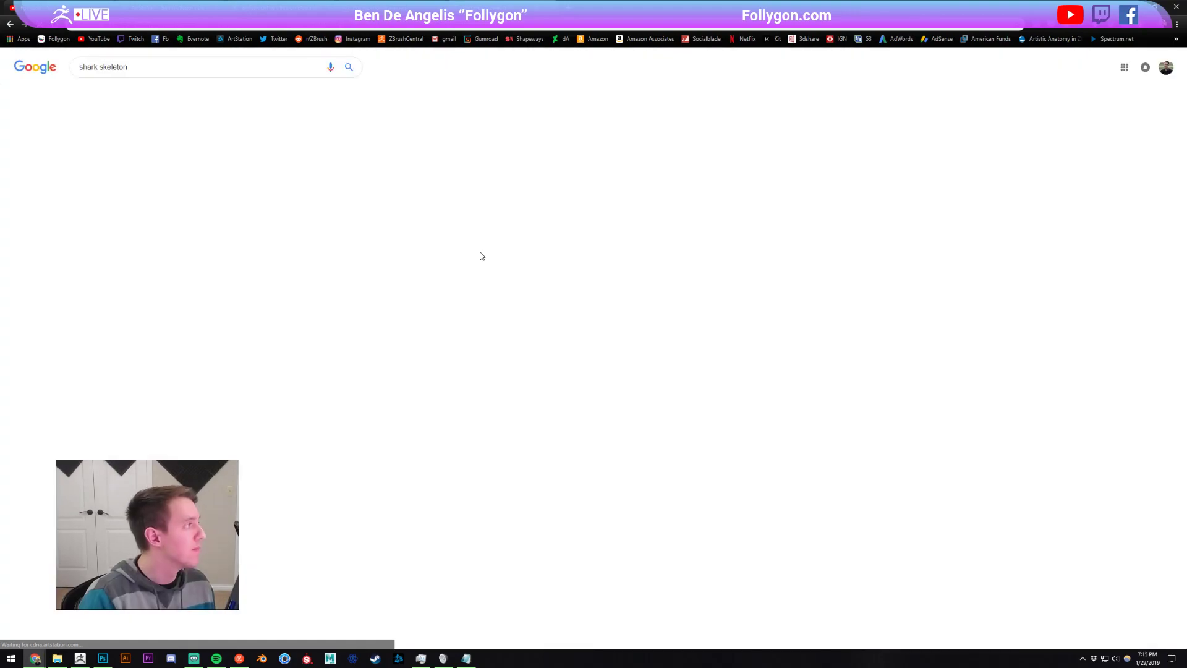
left_click(115, 95)
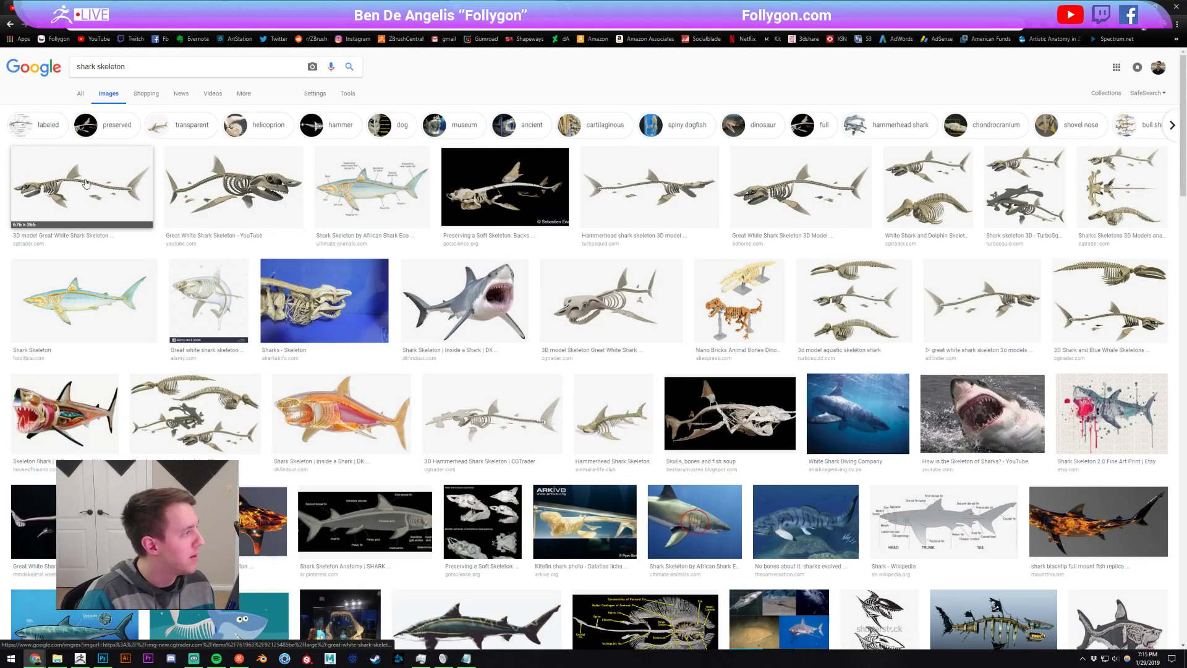
Step: Examine the labelled shark skeleton drawing and the preserved skeleton photo, close the search and switch back to ZBrush
left_click(363, 191)
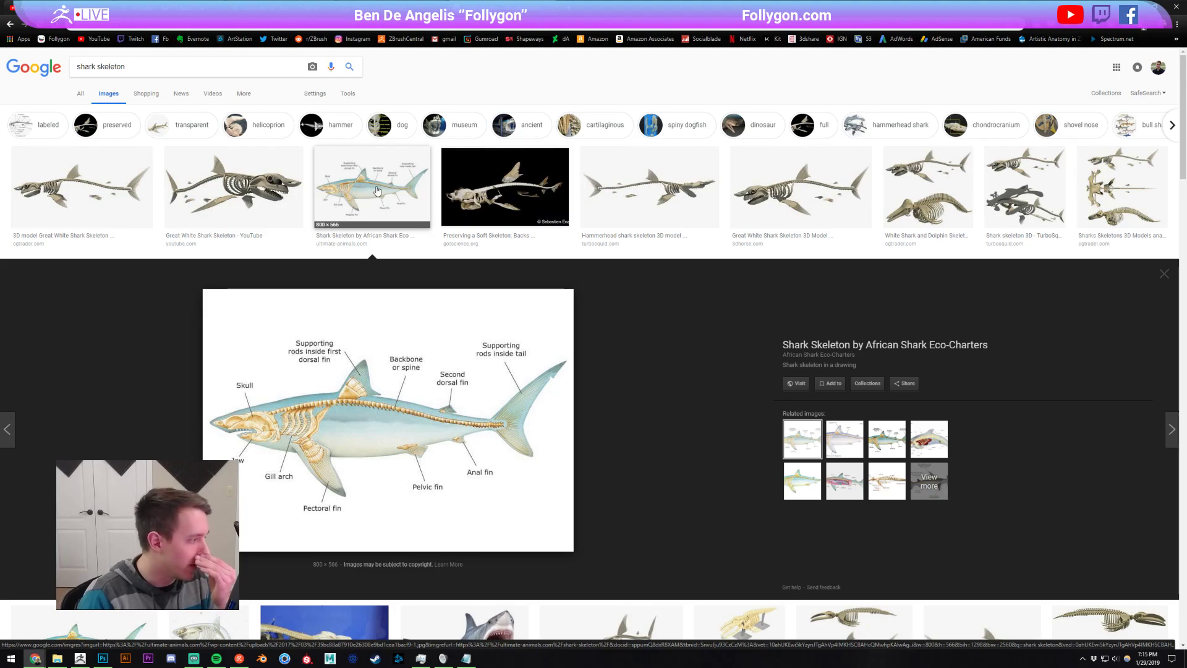
left_click(494, 186)
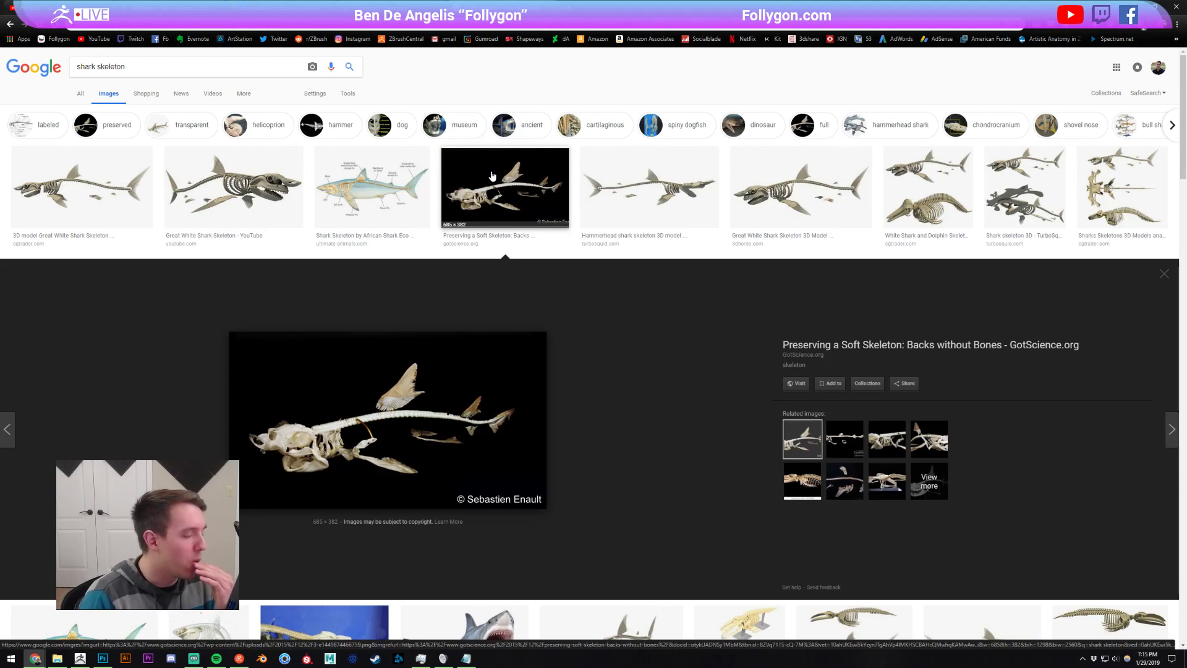
left_click(400, 183)
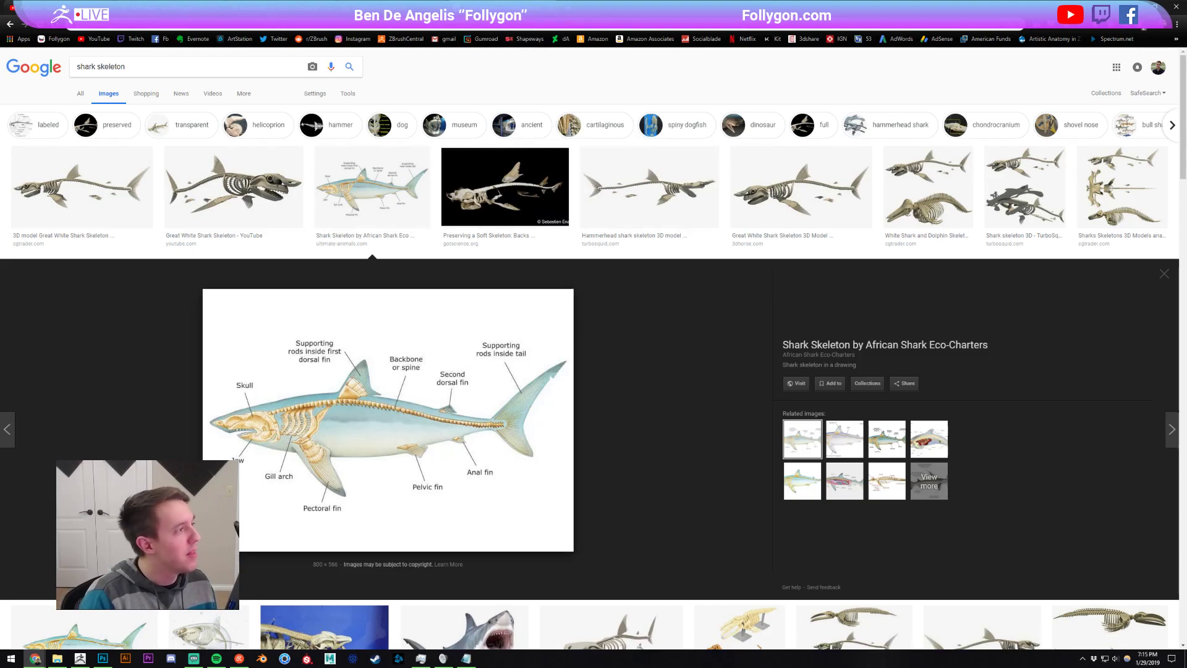
key("ctrl+w")
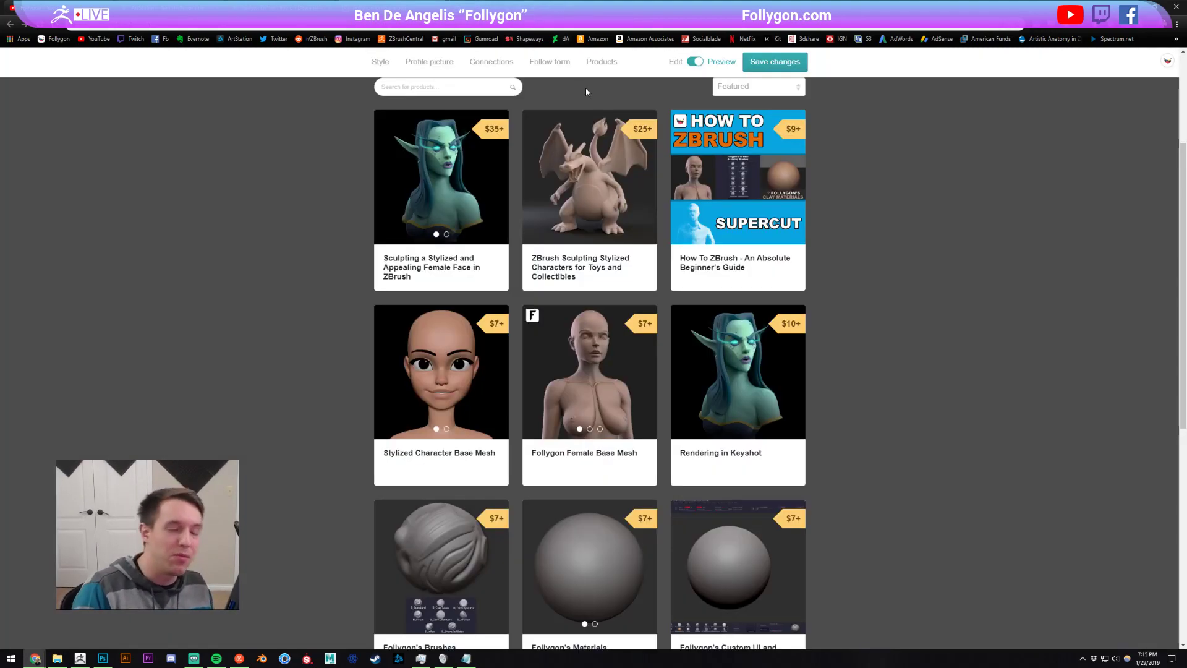
key("alt+Tab")
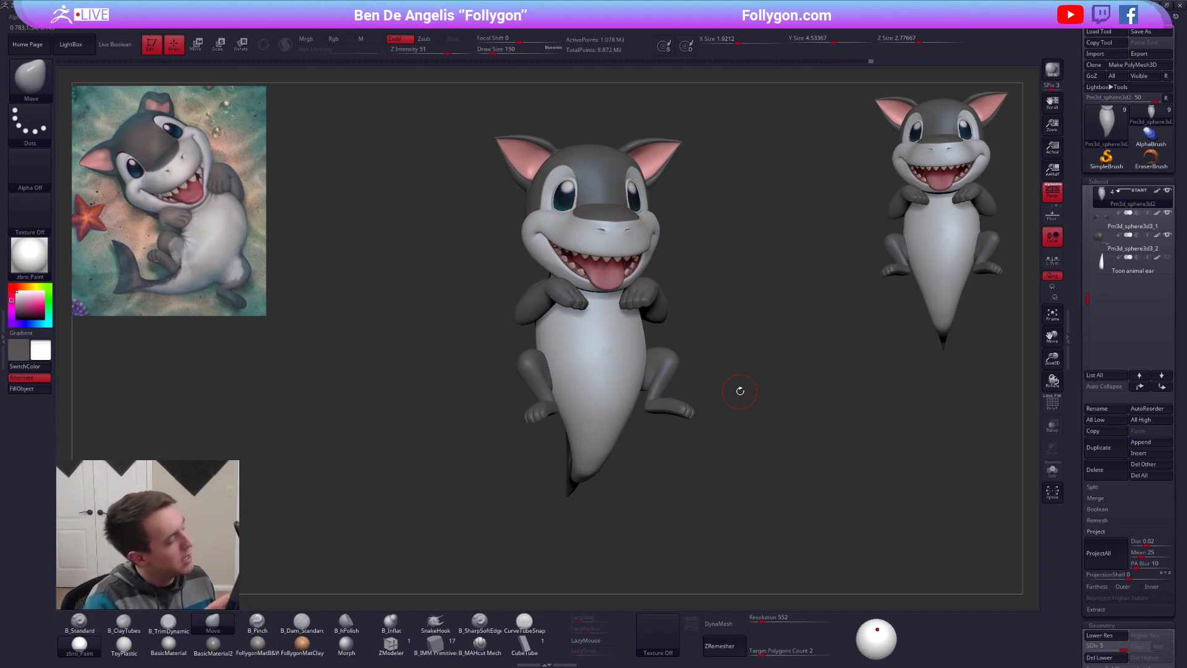
Step: Set the Move brush's draw size to 192 and select the head subtool Sharkpup 2 from the front view
left_click_drag(740, 391, 619, 365)
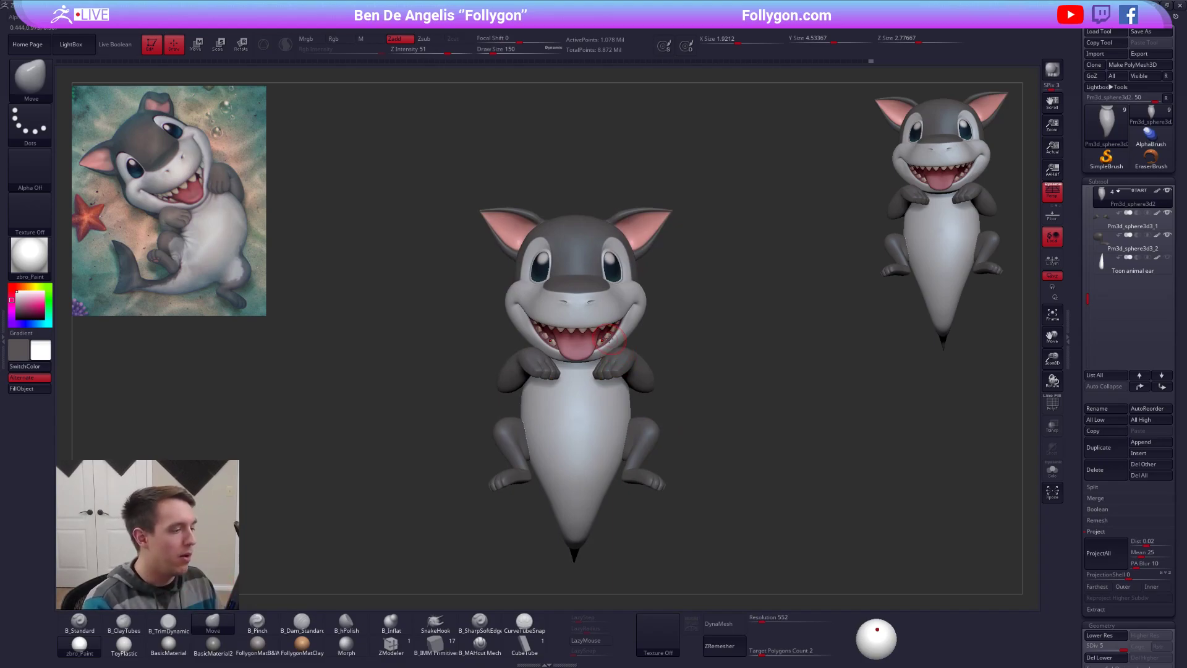
right_click_drag(605, 341, 564, 412, "ctrl")
key("space")
left_click_drag(564, 411, 578, 411)
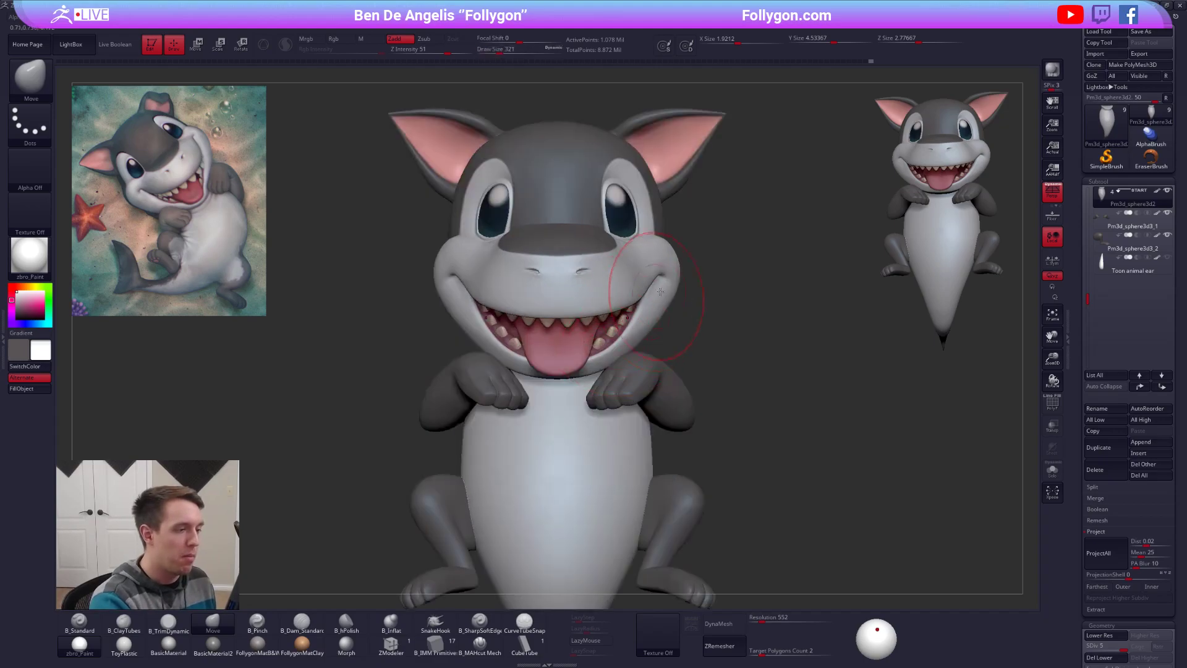
key("space")
left_click_drag(622, 307, 611, 307)
right_click_drag(613, 331, 620, 294, "ctrl")
right_click_drag(620, 295, 600, 263, "alt")
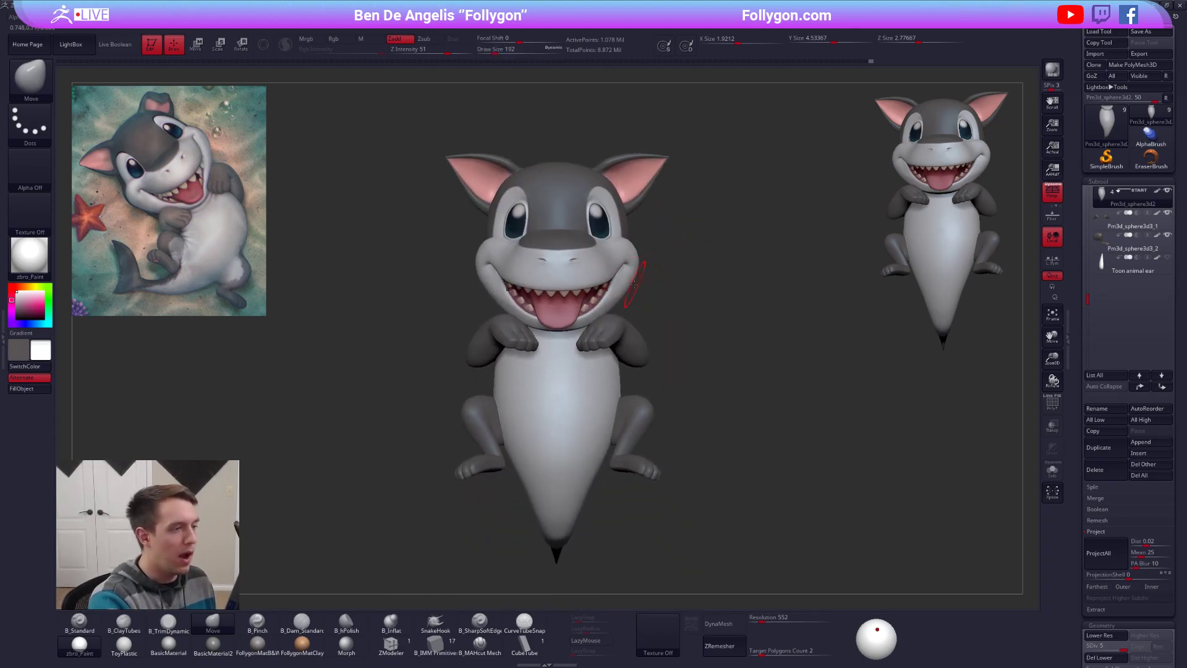
key("shift+f")
left_click(625, 272, "alt")
key("shift+f")
right_click_drag(629, 286, 664, 339, "alt")
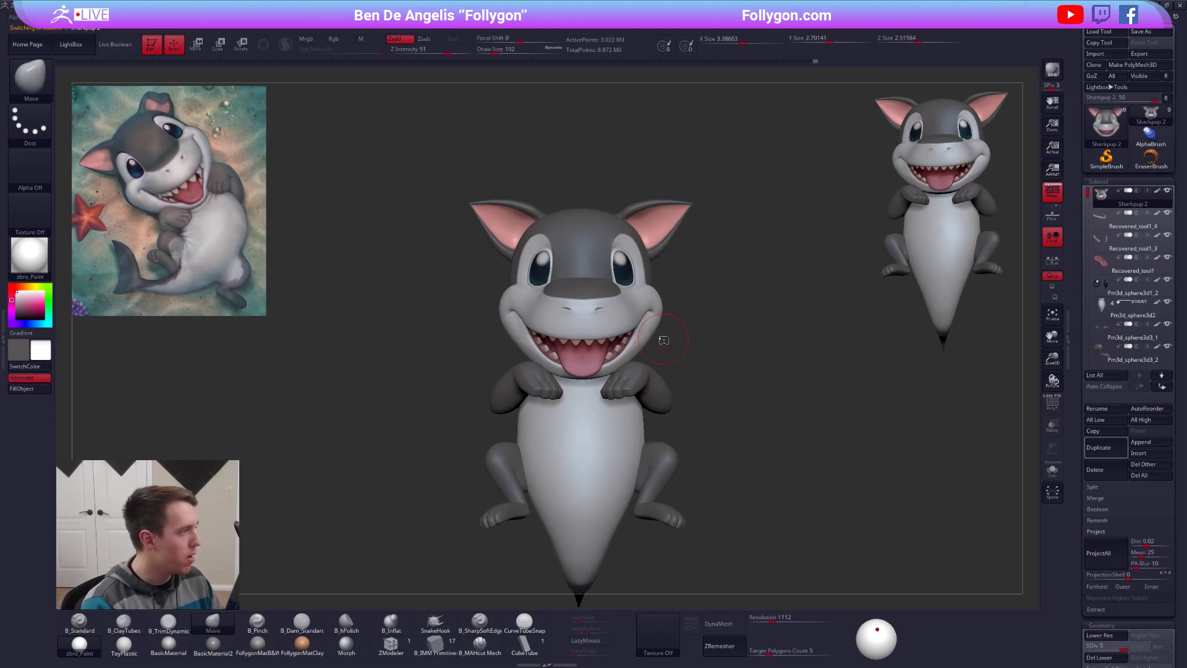
Step: Set the Move brush's draw size to 113 and frame the shark's head and upper body from the front
right_click_drag(632, 300, 565, 286)
right_click_drag(618, 253, 654, 279, "ctrl")
key("shift+s")
key("shift+s")
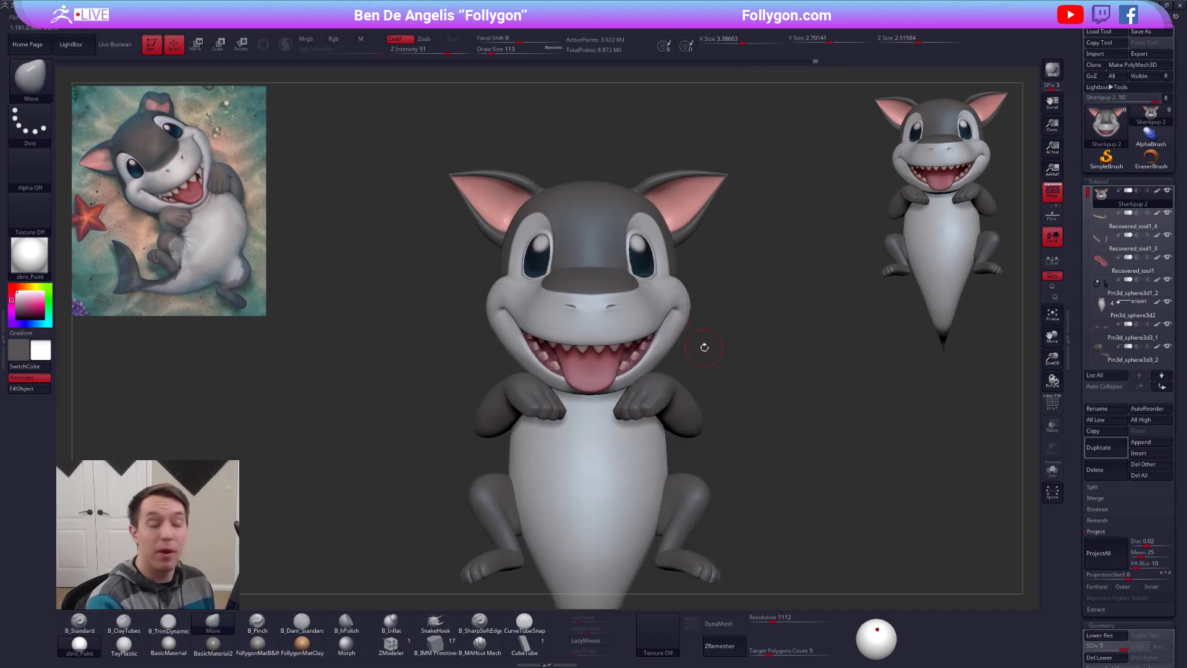
right_click(705, 347)
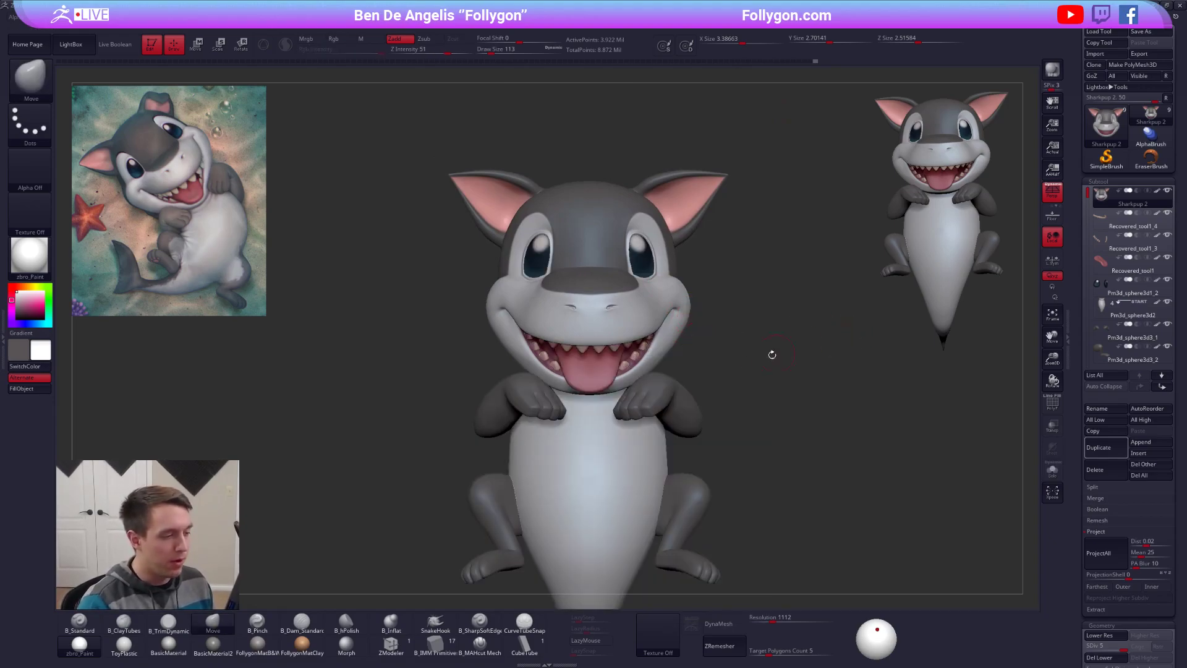
right_click(686, 353)
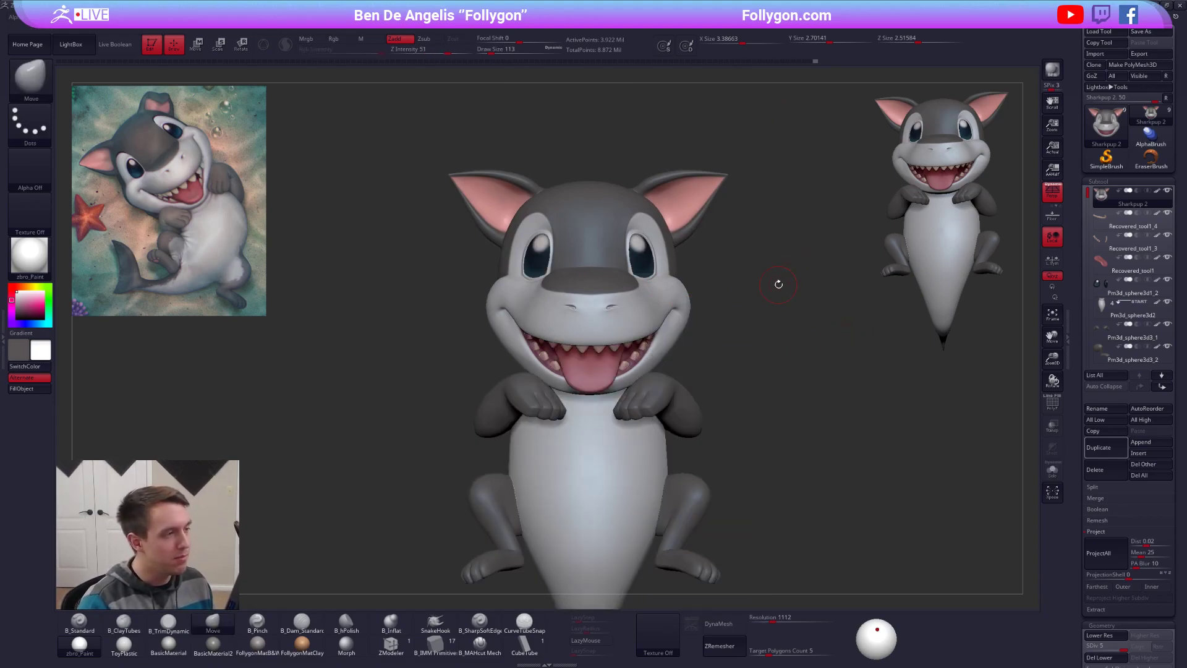
Step: Combine the shark's subtools into a Transpose Master TPose mesh and display it in the grey Follygon material without perspective
right_click_drag(776, 282, 767, 280, "ctrl")
key("f")
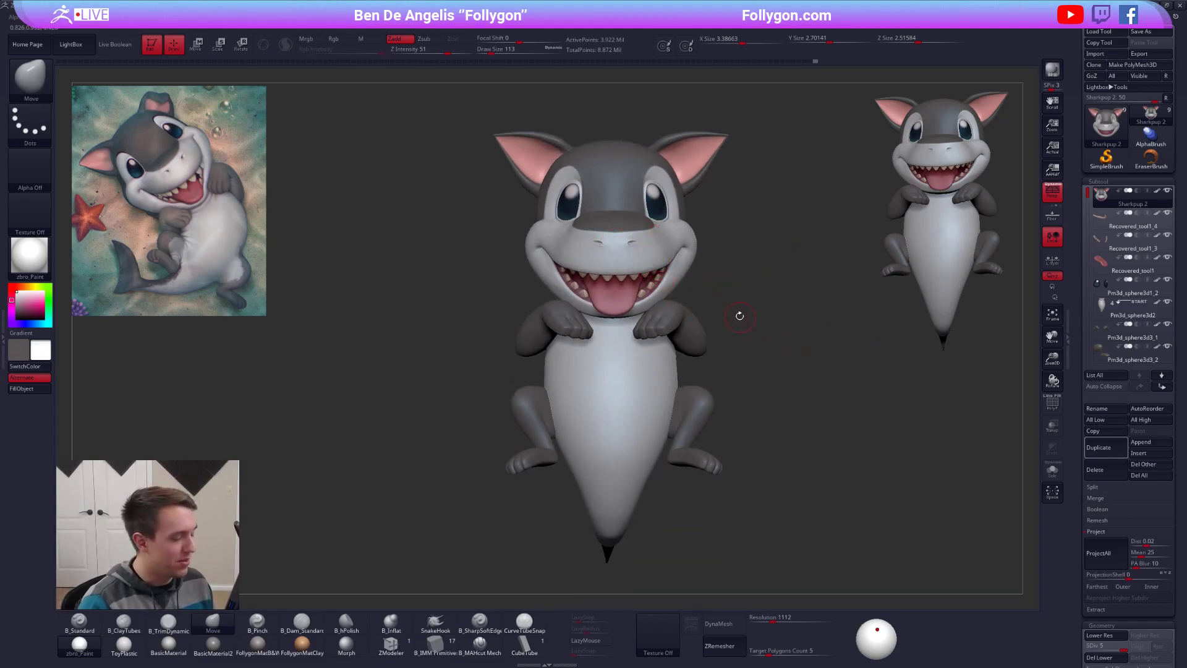
key("shift+f")
key("shift+f")
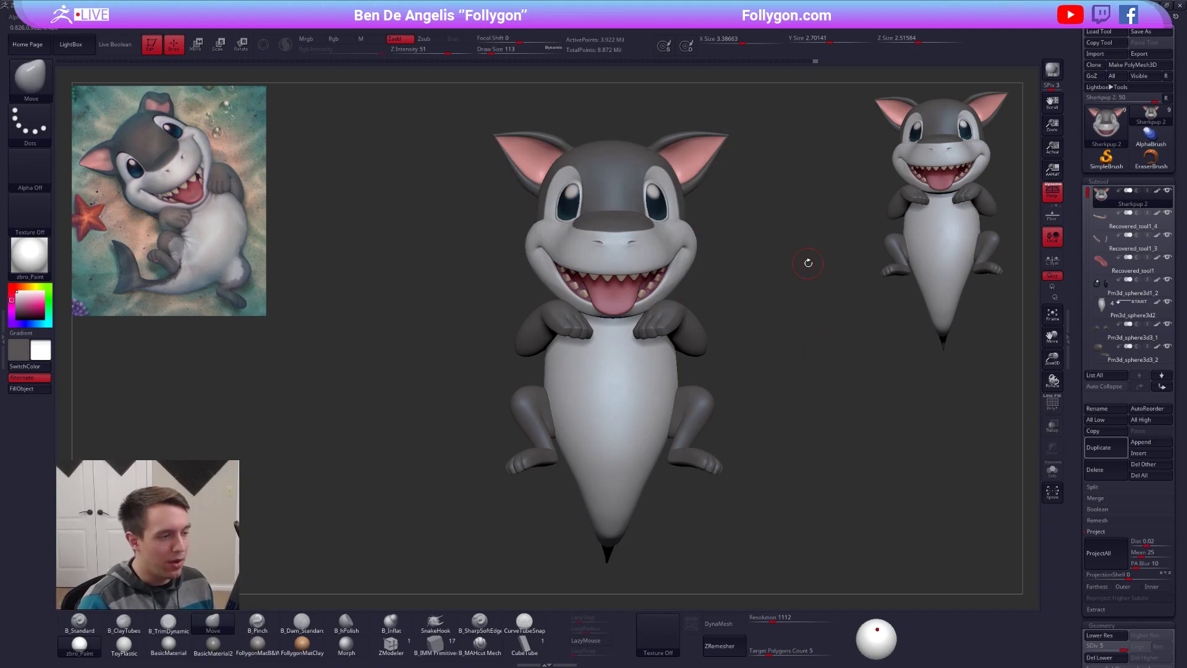
key("1")
left_click(789, 412)
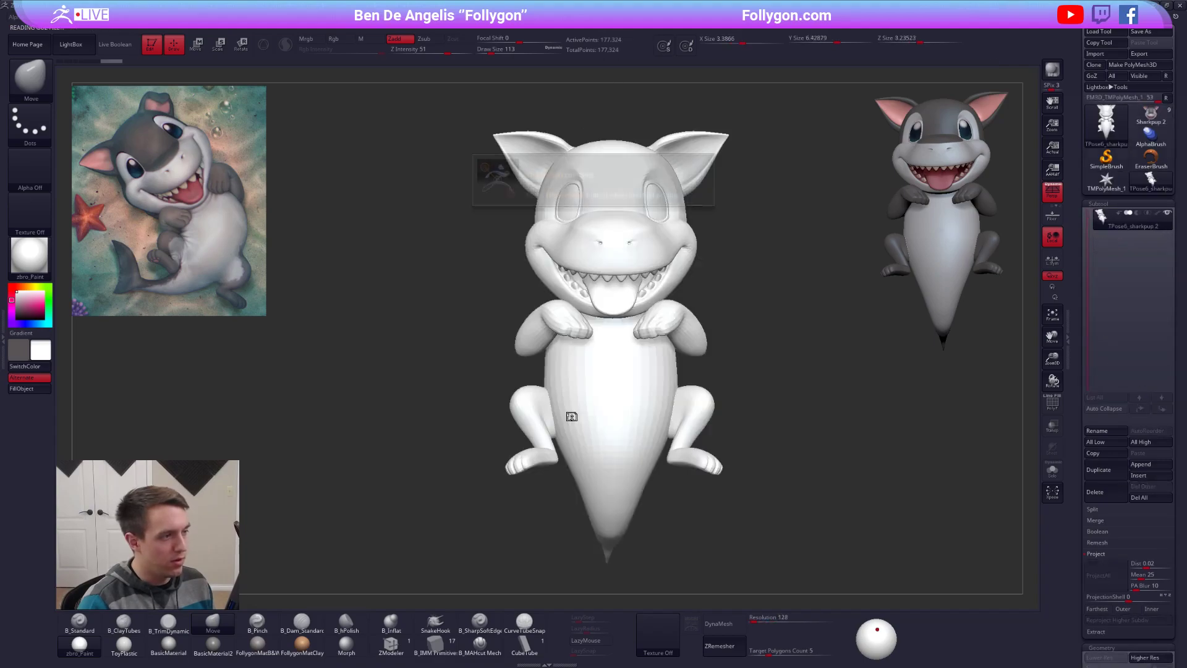
left_click(256, 646)
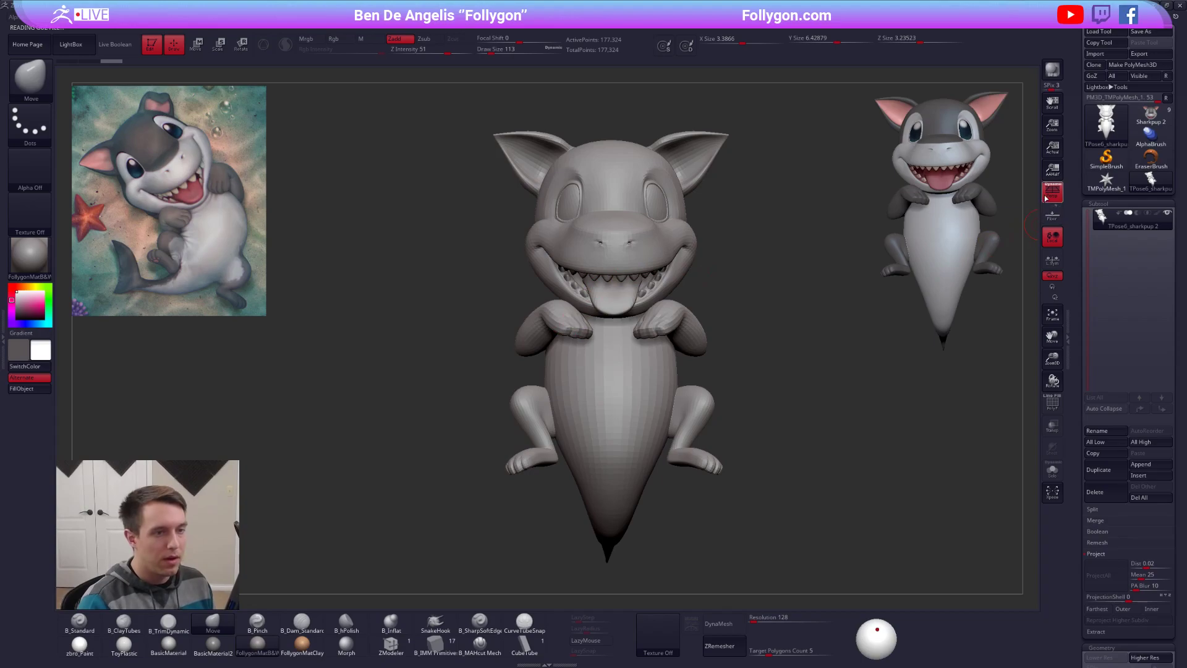
key("p")
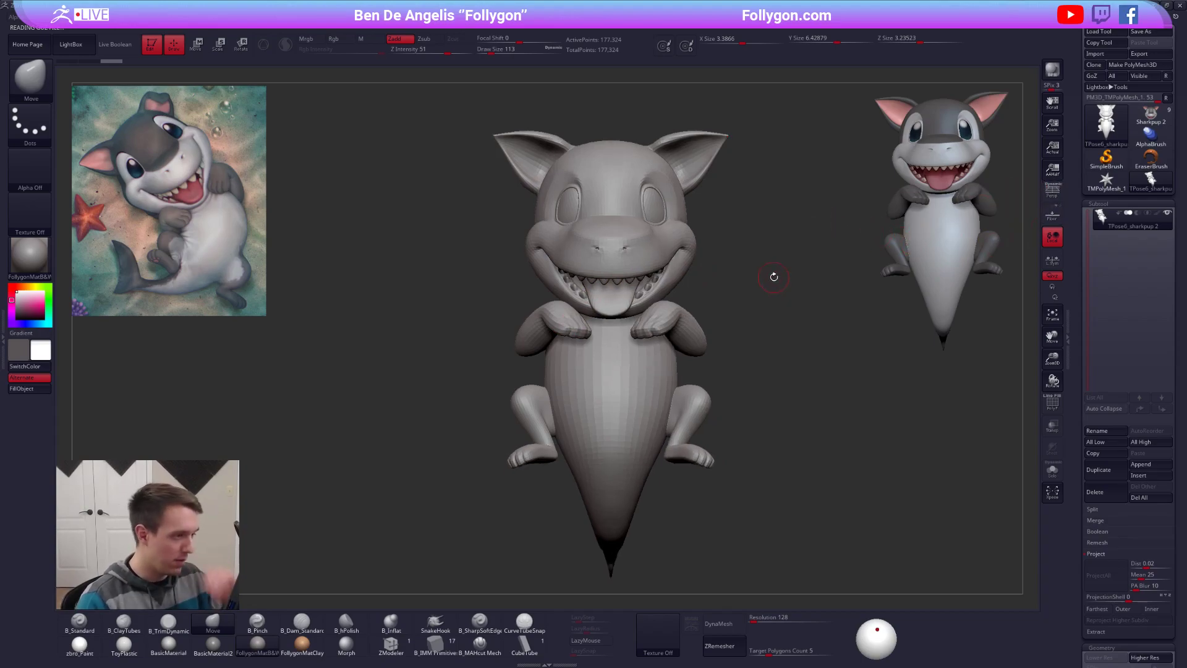
Step: Isolate the head's polygroup by hiding the eyes, teeth, tongue, limbs and body of the combined mesh
right_click_drag(662, 252, 675, 278, "ctrl")
left_click(682, 285, "ctrl+shift")
left_click(690, 288, "ctrl+shift")
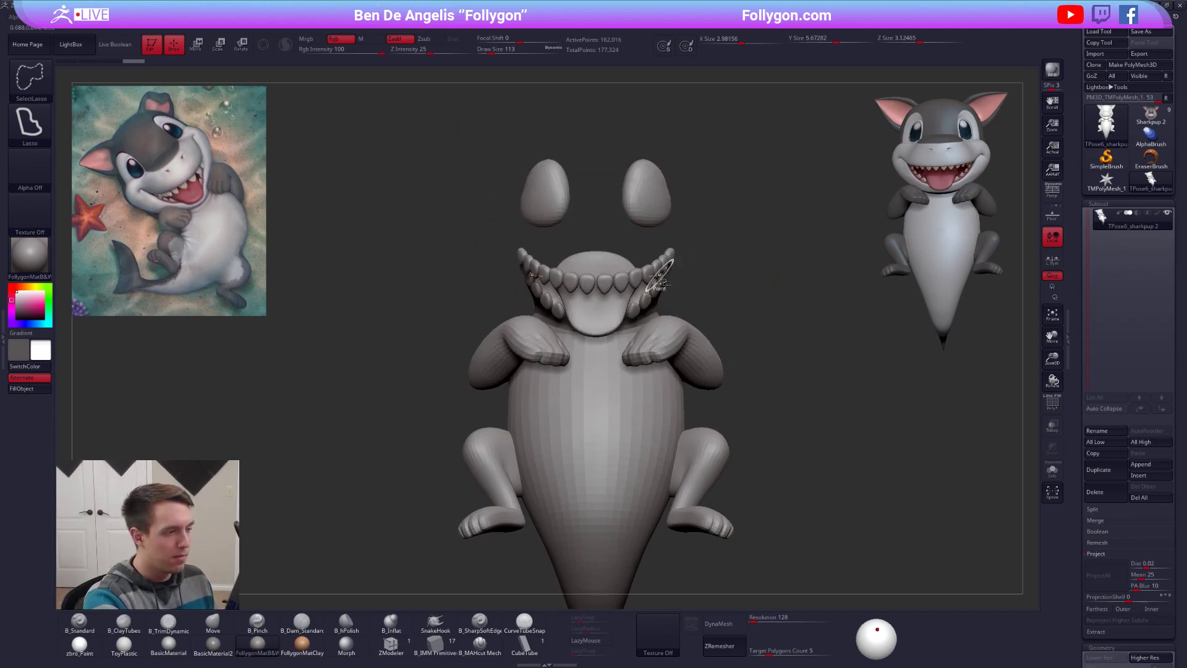
left_click(638, 300, "ctrl+shift")
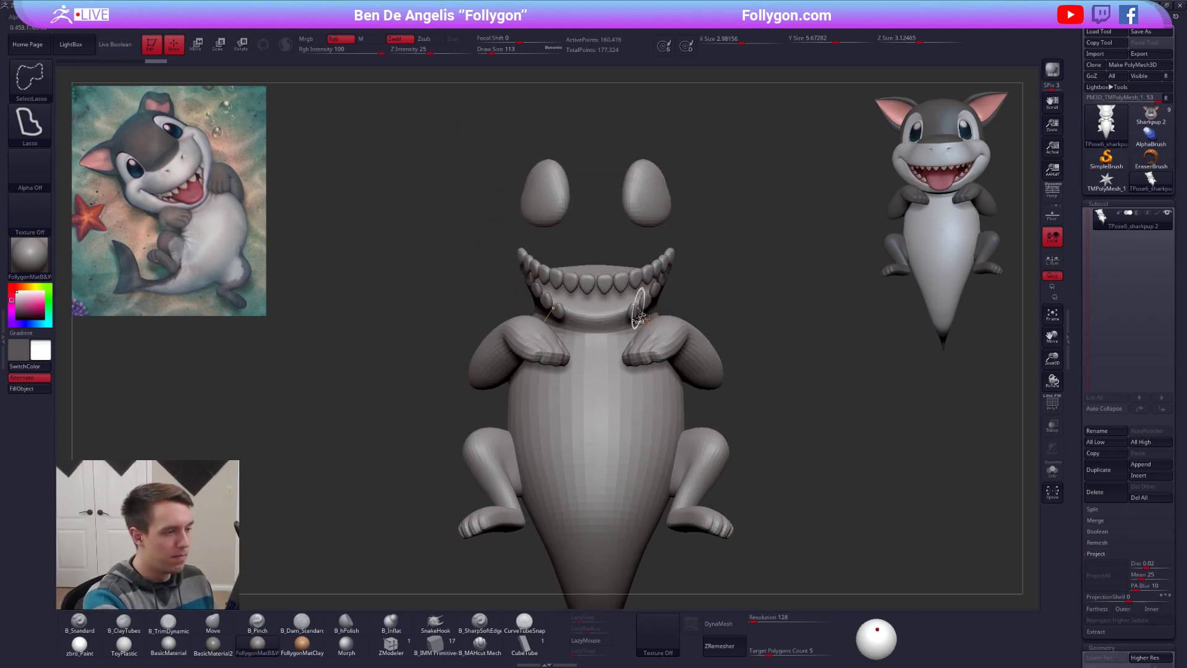
left_click(667, 259, "ctrl+shift")
left_click(671, 258, "ctrl+shift")
right_click_drag(688, 275, 630, 326)
left_click(637, 395, "ctrl+shift")
left_click(656, 354, "ctrl+shift")
left_click(697, 318, "ctrl+shift")
left_click(690, 312, "ctrl+shift")
mouse_move(696, 312)
right_mouse_down("ctrl")
mouse_move(642, 315)
mouse_move(546, 371)
right_mouse_up("ctrl")
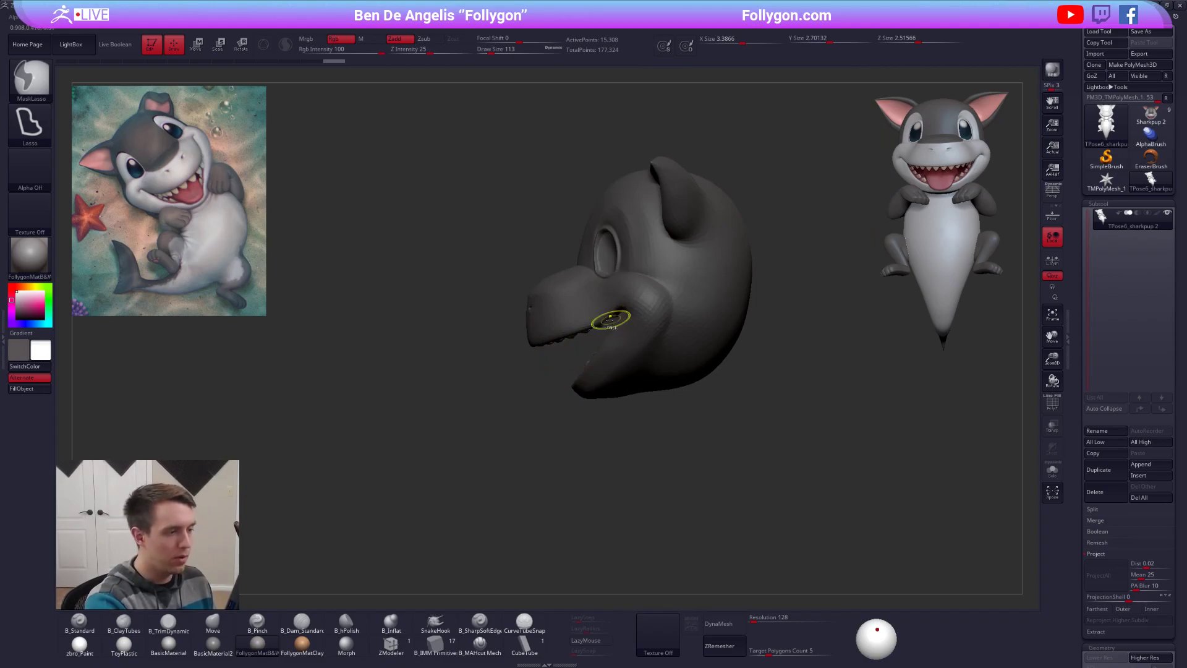
Step: Draw a topological mask from the mouth corner over the head, keeping the lower jaw free
mouse_move(586, 329)
right_mouse_down()
mouse_move(634, 297)
mouse_move(591, 352)
mouse_move(624, 359)
right_mouse_up()
key("w")
left_click_drag(608, 307, 617, 367, "ctrl")
right_click_drag(529, 402, 598, 423)
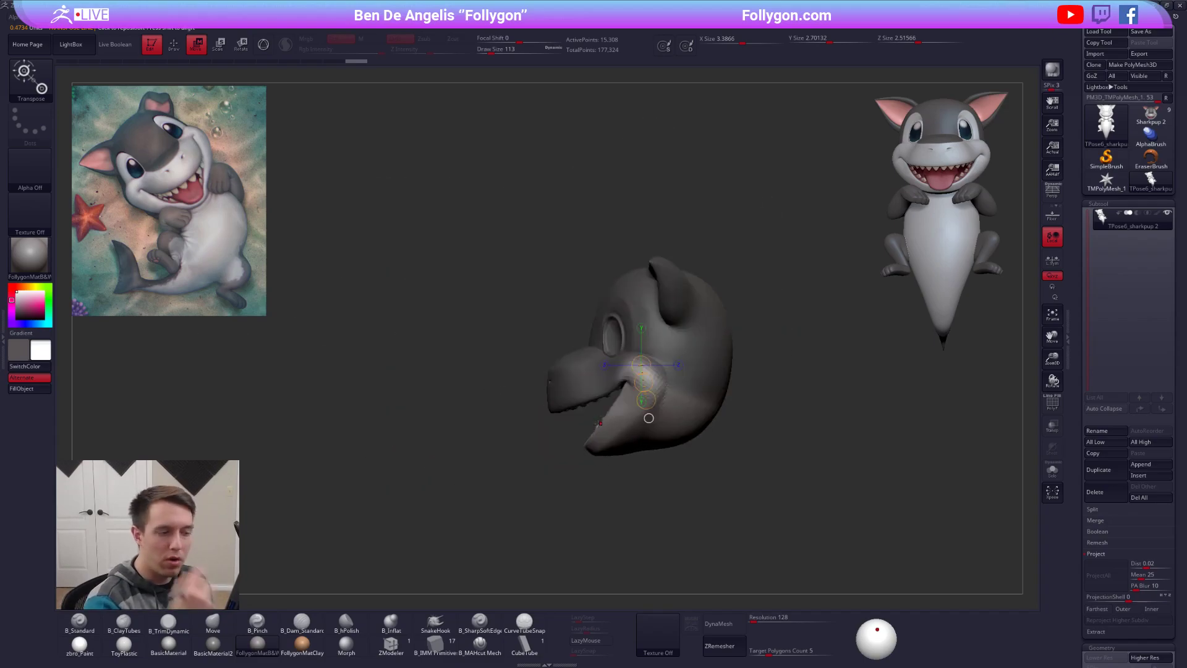
key("q")
key("ctrl")
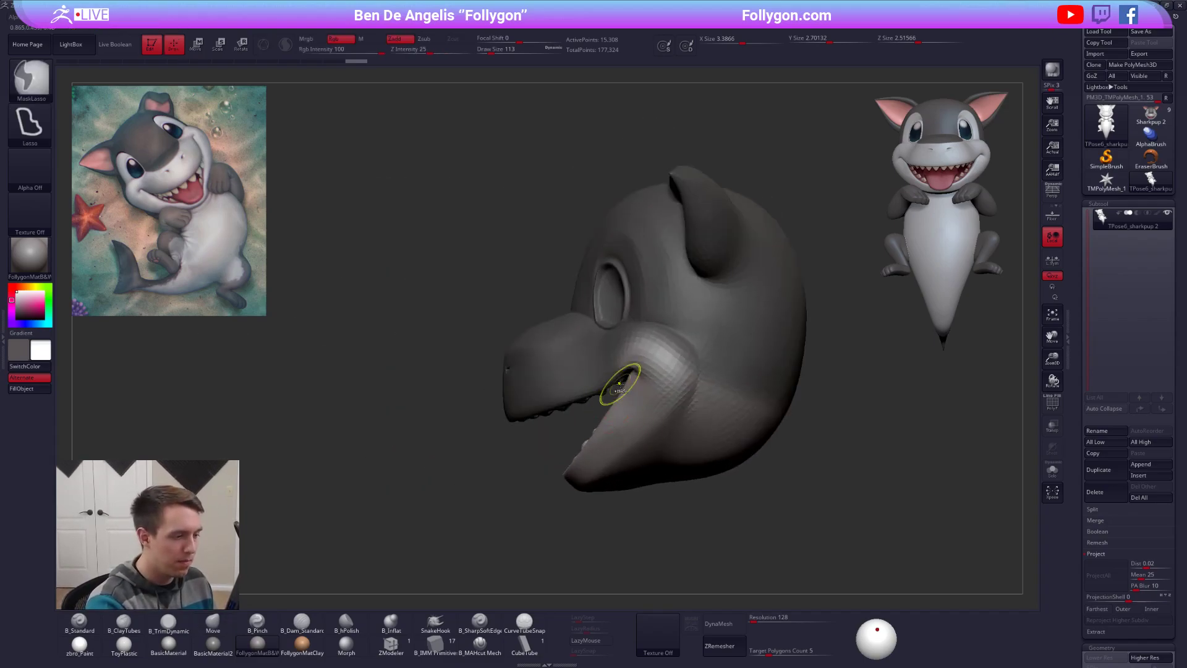
Step: Extend the mask with lasso selections over the muzzle and the back of the head, leaving only the lower jaw unmasked
mouse_move(646, 359)
left_mouse_down("ctrl")
mouse_move(456, 310)
mouse_move(483, 413)
left_mouse_up("ctrl")
left_click_drag(628, 353, 784, 278, "ctrl")
mouse_move(448, 403)
left_mouse_down()
mouse_move(260, 405)
mouse_move(476, 403)
left_mouse_up()
left_click_drag(691, 426, 721, 398)
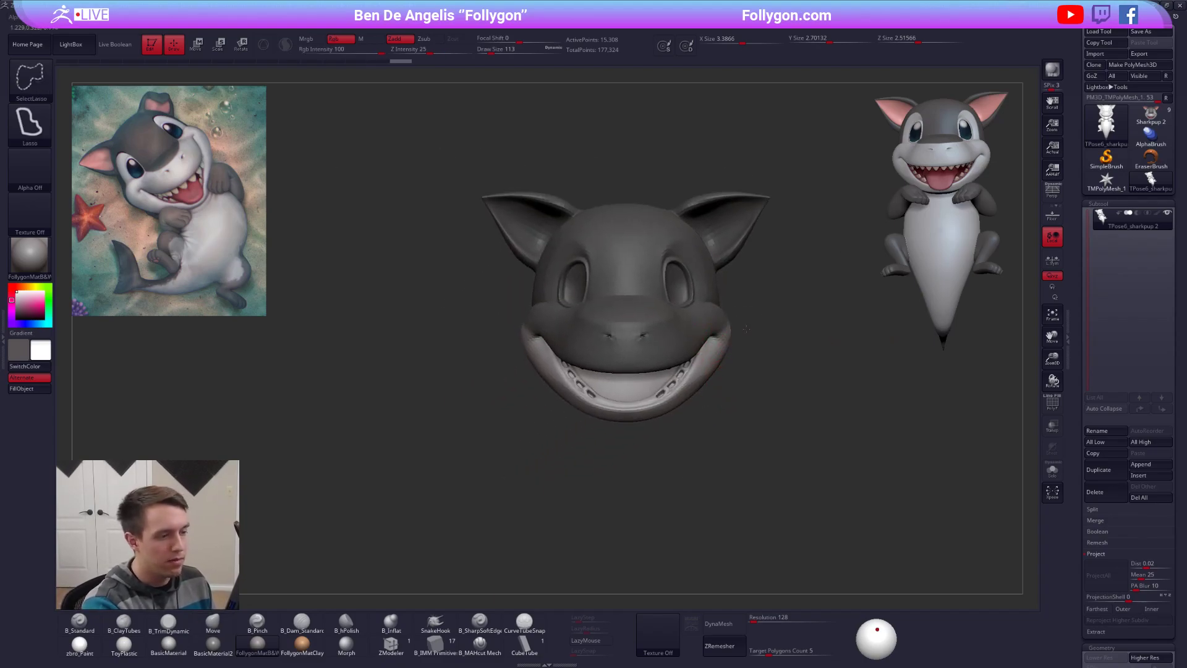
Step: Unhide the whole shark and mask the body together with the upper head, keeping the lower jaw editable
left_click(752, 365, "ctrl+shift")
left_click(748, 338, "ctrl")
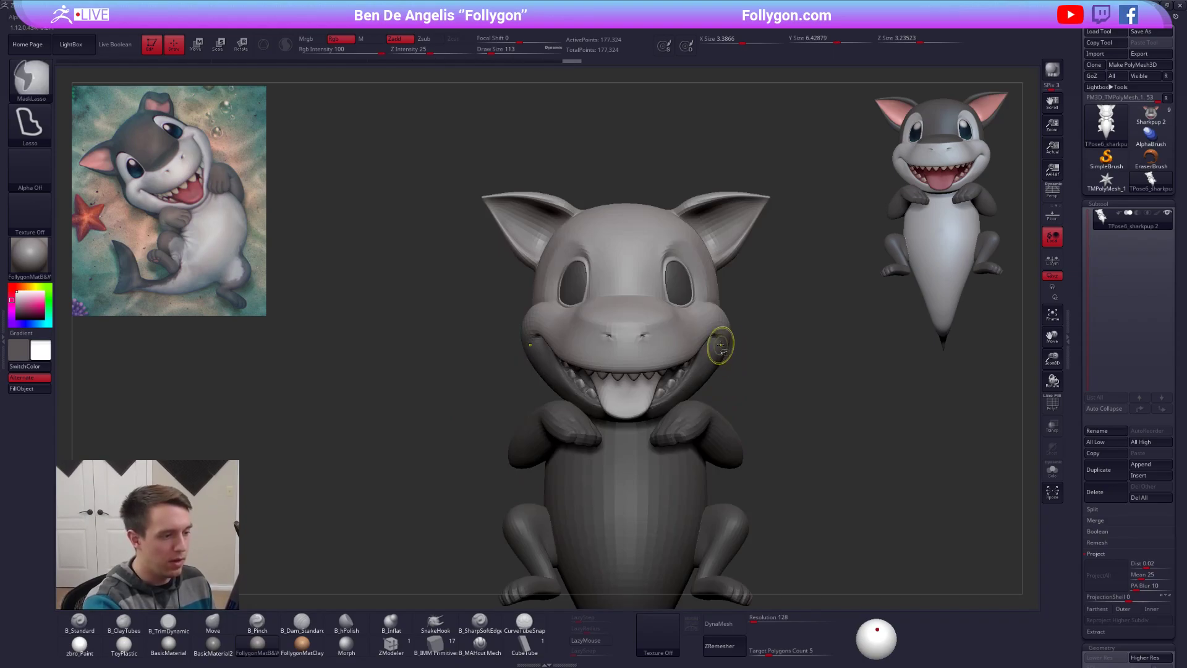
left_click(725, 346, "ctrl+shift")
left_click(755, 336, "ctrl")
left_click(747, 336, "ctrl+shift")
Step: Set the Move brush's draw size to 500 and reshape the side of the lower jaw from the front
key("space")
right_click_drag(686, 376, 662, 313, "alt")
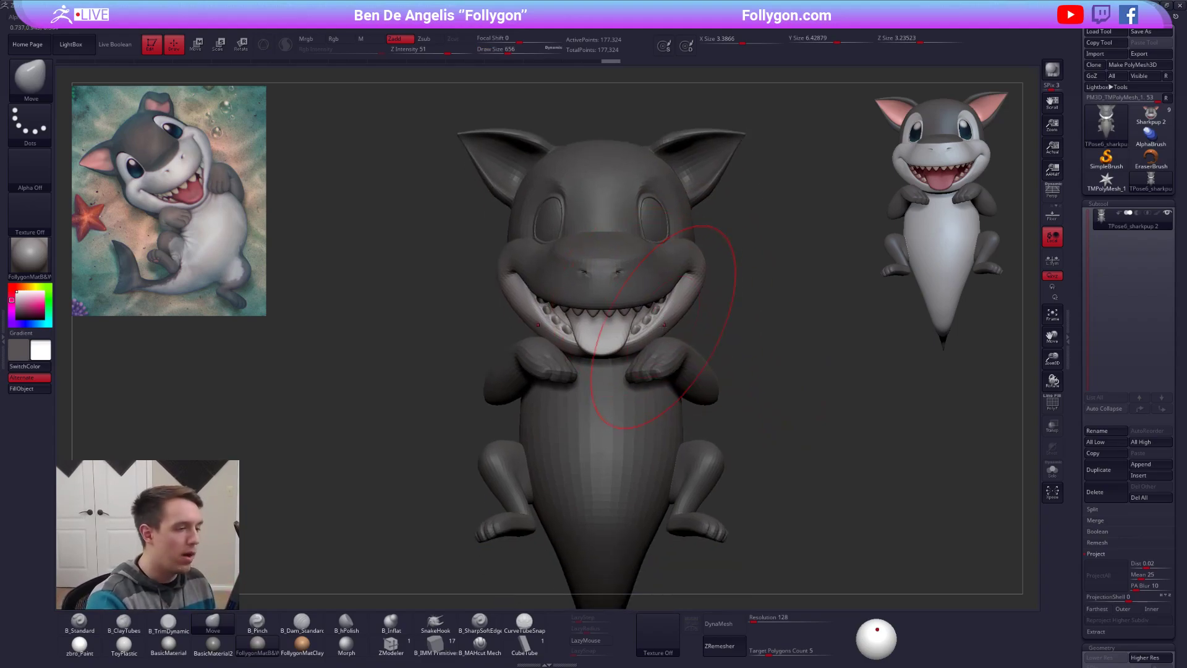
right_click_drag(665, 325, 663, 345, "ctrl")
key("space")
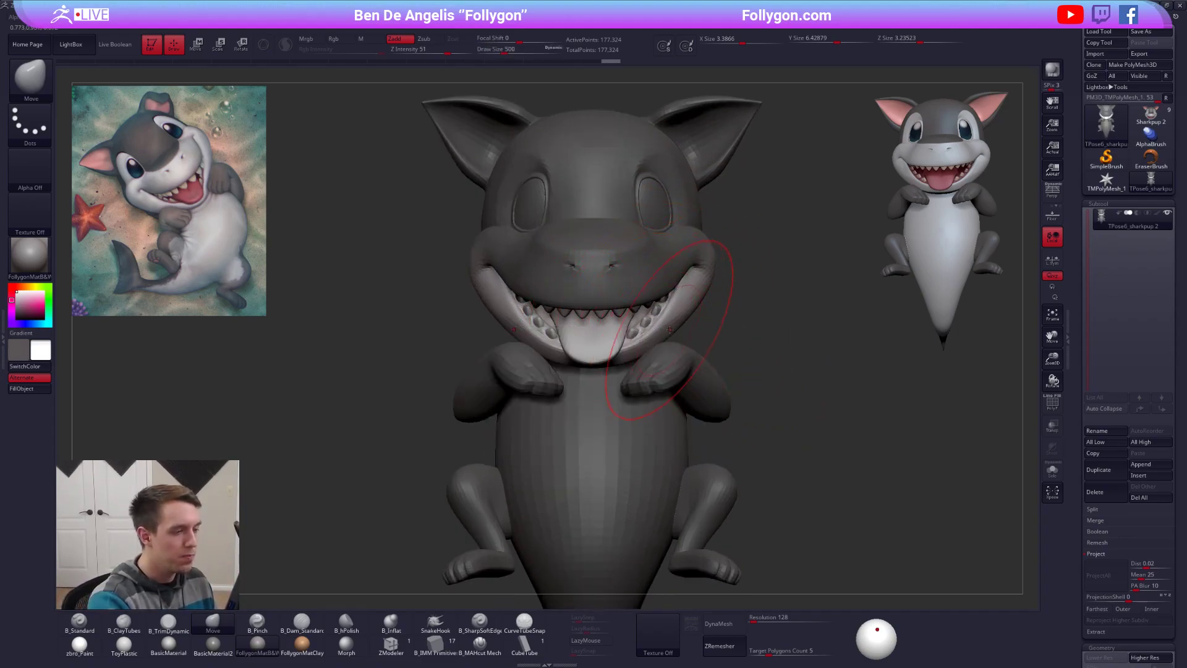
key("ctrl+z")
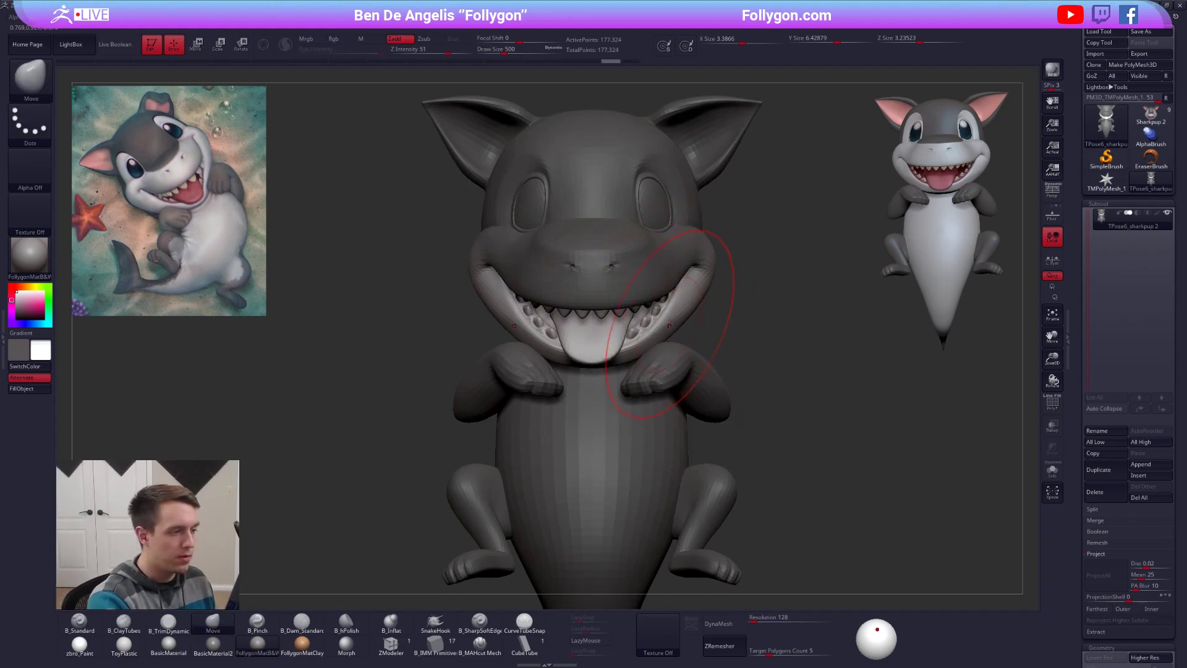
key("space")
left_click(668, 329)
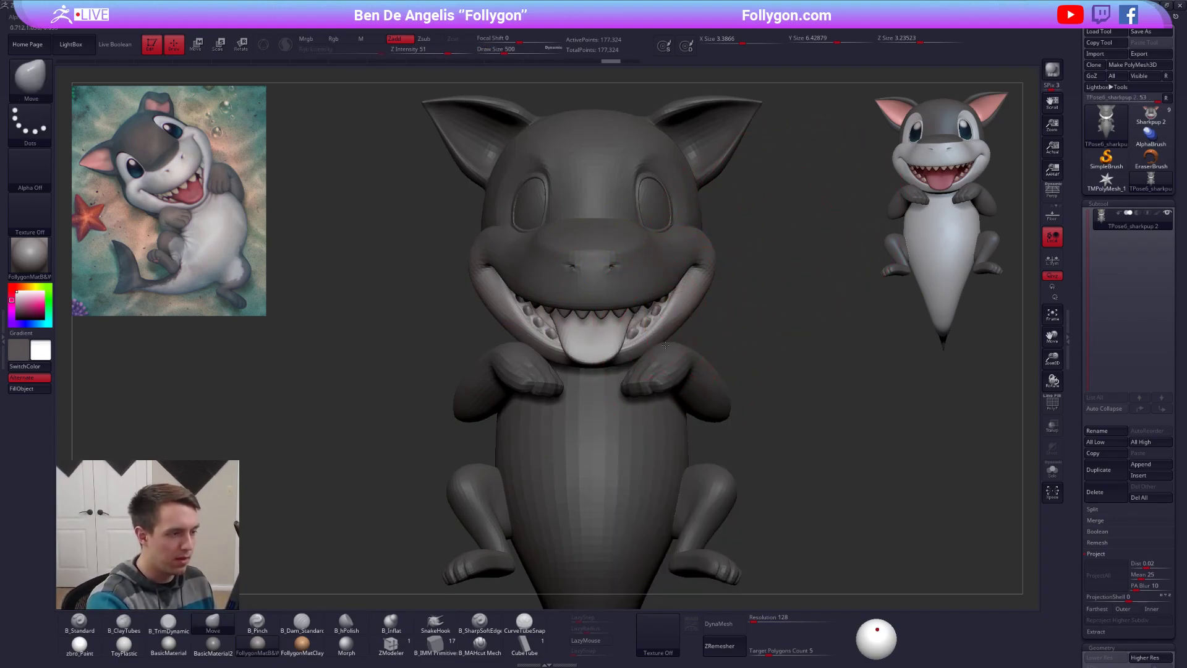
key("ctrl+z")
left_click_drag(667, 331, 671, 335)
Step: Refine the lower jaw's outline from other angles with the Move brush, ending at draw size 556
right_click_drag(671, 344, 676, 321)
key("space")
left_click_drag(678, 323, 673, 323)
right_click_drag(676, 329, 667, 302)
key("space")
left_click_drag(667, 304, 672, 308)
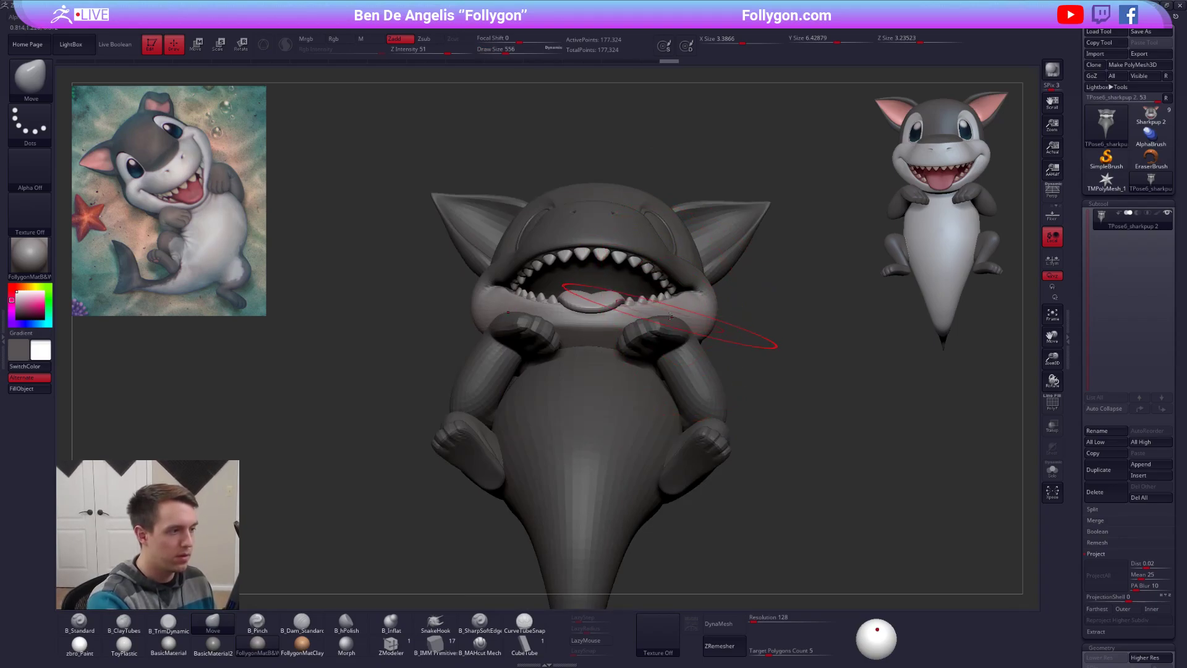
Step: Inspect the polygroups around the head and mouth with the wireframe display, and restore the plain shaded view
left_click(640, 270, "ctrl+shift")
left_click(640, 270, "ctrl+shift")
key("shift+f")
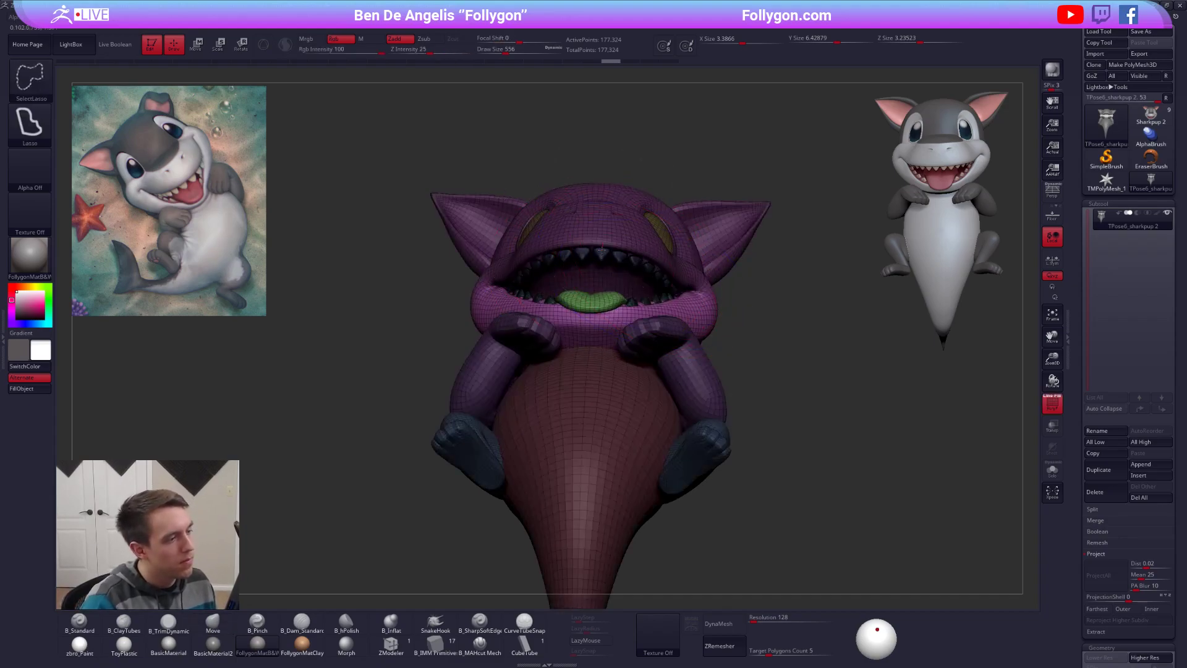
left_click(594, 255, "ctrl+shift")
key("shift+f")
left_click(728, 224, "ctrl+shift")
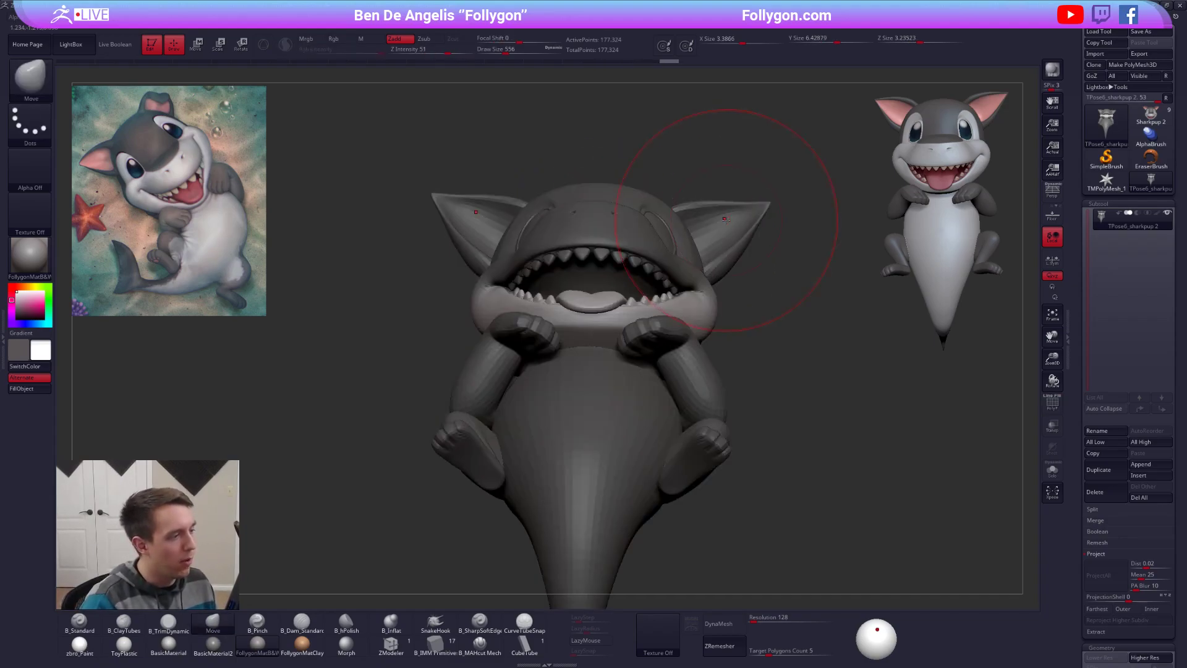
Step: Set the Move brush's draw size to 414 and adjust the lower jaw's contour below the mouth corners
mouse_move(726, 219)
right_mouse_down()
mouse_move(666, 297)
mouse_move(669, 324)
right_mouse_up()
key("space")
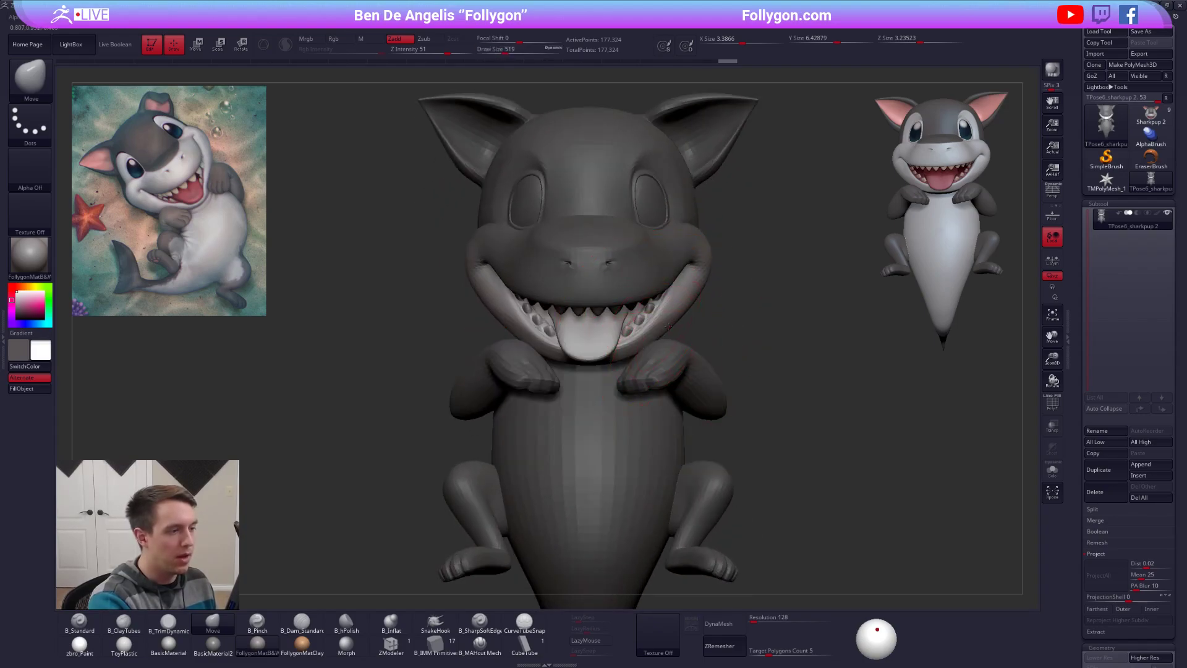
key("space")
left_click_drag(667, 328, 662, 334)
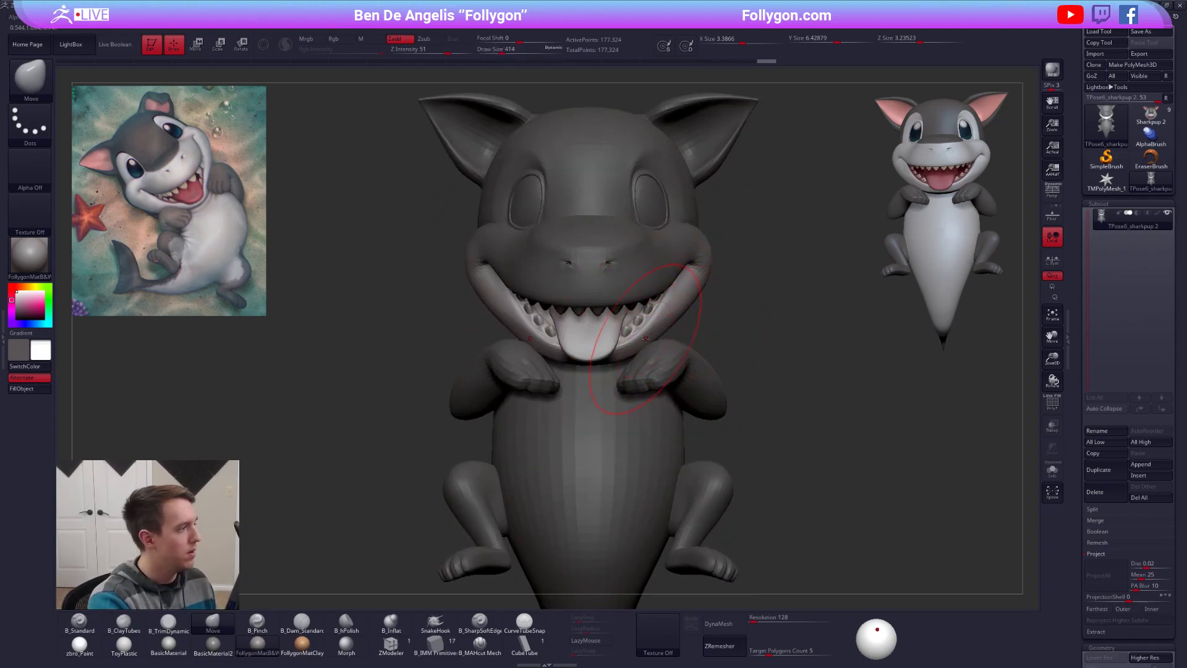
mouse_move(665, 332)
right_mouse_down()
mouse_move(625, 344)
mouse_move(636, 342)
right_mouse_up()
key("space")
left_click_drag(676, 330, 678, 330)
right_click_drag(671, 330, 692, 327, "shift")
key("space")
left_click_drag(680, 325, 687, 320)
Step: Fine-tune the lower jaw and chin from several angles with the Move brush, ending at draw size 321
right_click_drag(684, 321, 648, 364, "alt")
key("space")
left_click_drag(638, 372, 625, 372)
right_click_drag(628, 382, 691, 369)
key("space")
left_click_drag(687, 370, 692, 370)
right_click_drag(686, 371, 665, 380)
key("space")
left_click_drag(665, 380, 670, 380)
left_click_drag(678, 371, 684, 374)
right_click_drag(683, 374, 724, 384)
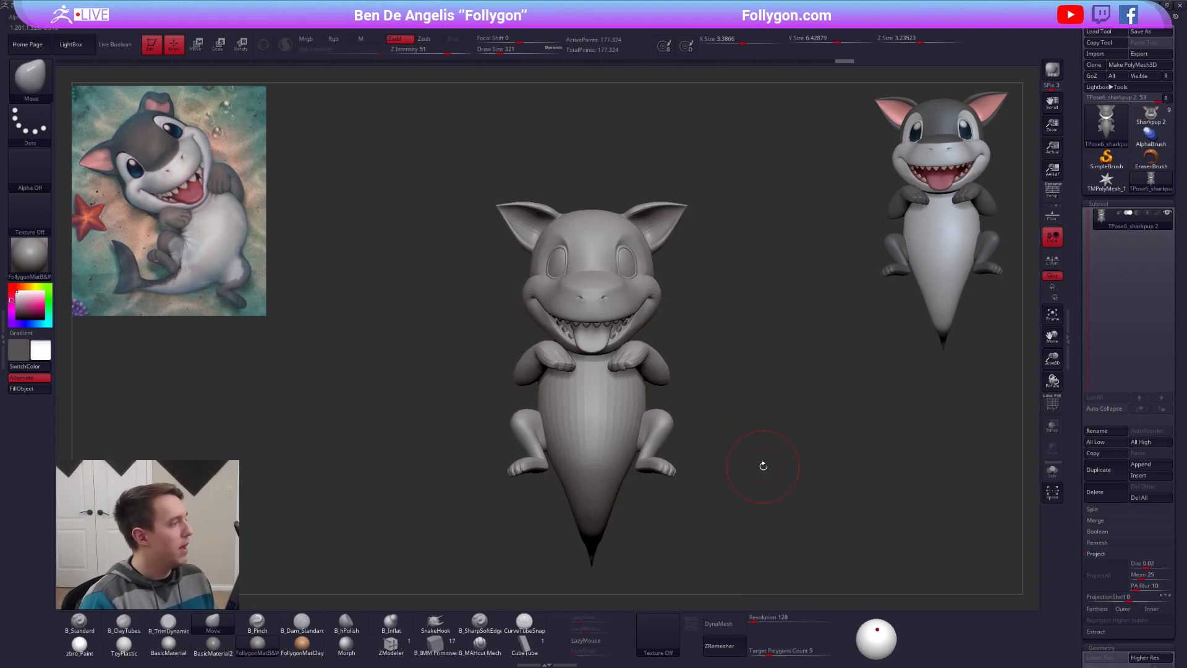
Step: Isolate the shark's eyes, mask them, and unhide the rest of the mesh
mouse_move(763, 467)
right_mouse_down("alt")
mouse_move(789, 523)
mouse_move(757, 474)
right_mouse_up("alt")
left_click(667, 317, "ctrl+shift")
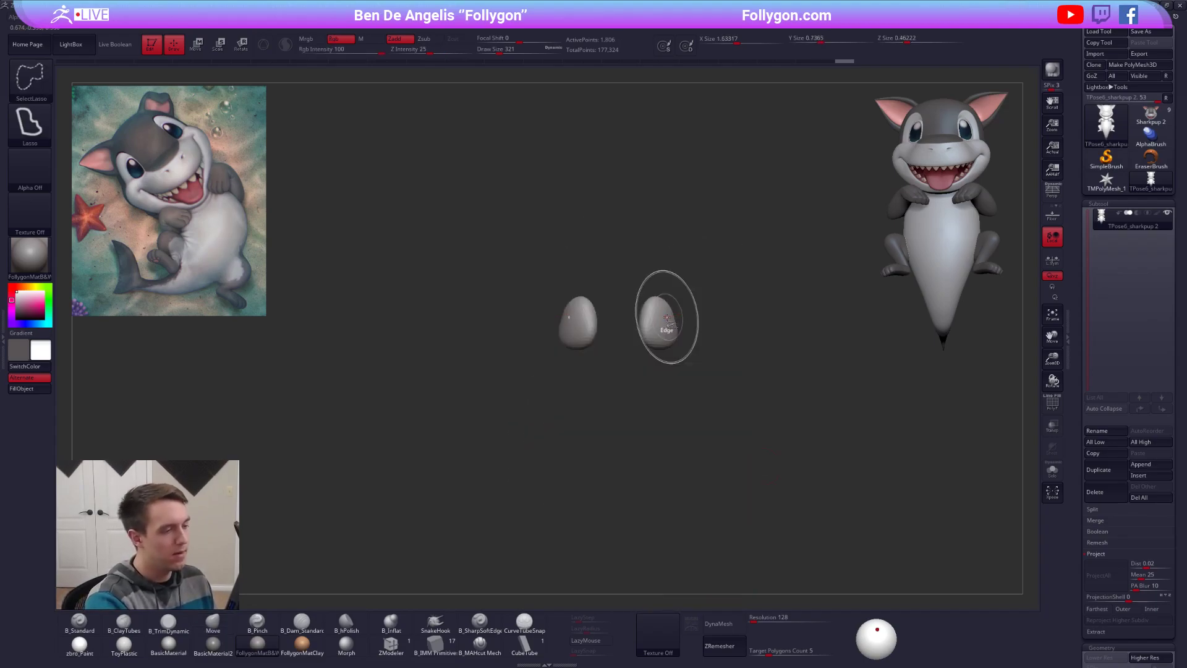
left_click(702, 318, "ctrl")
left_click(706, 317, "ctrl+shift")
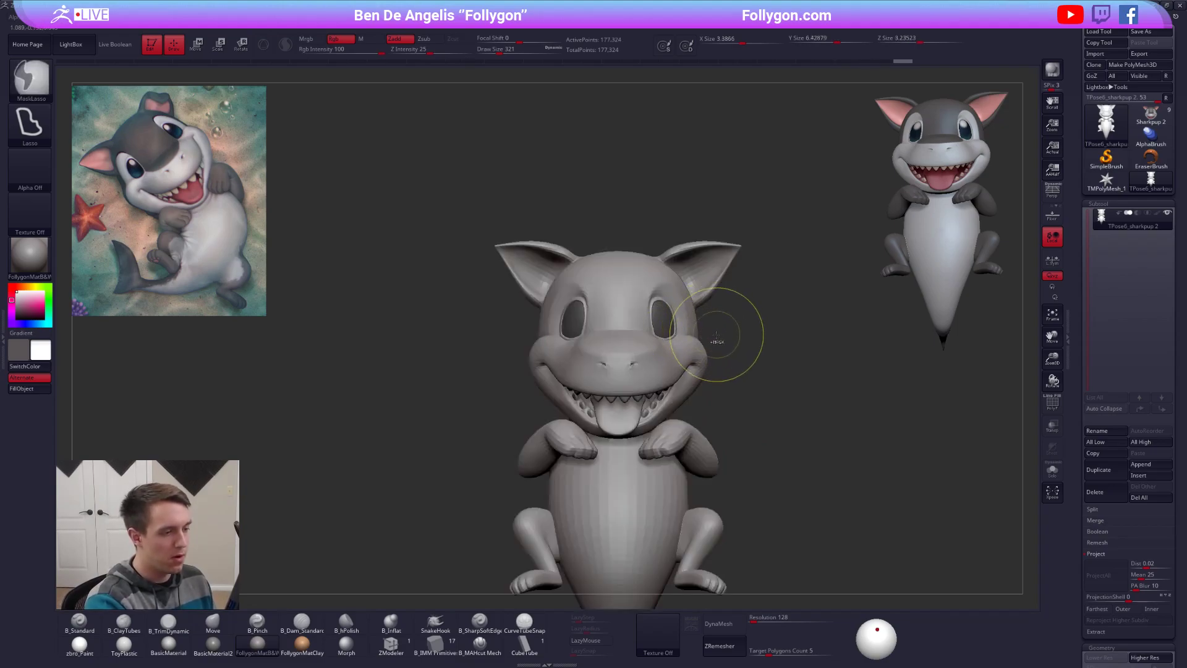
Step: Mask the upper head and ears, remove the mask from the snout, and invert it to free only the upper head
mouse_move(599, 346)
left_mouse_down("ctrl")
mouse_move(504, 318)
mouse_move(869, 212)
mouse_move(866, 228)
left_mouse_up("ctrl")
right_click_drag(666, 342, 708, 345)
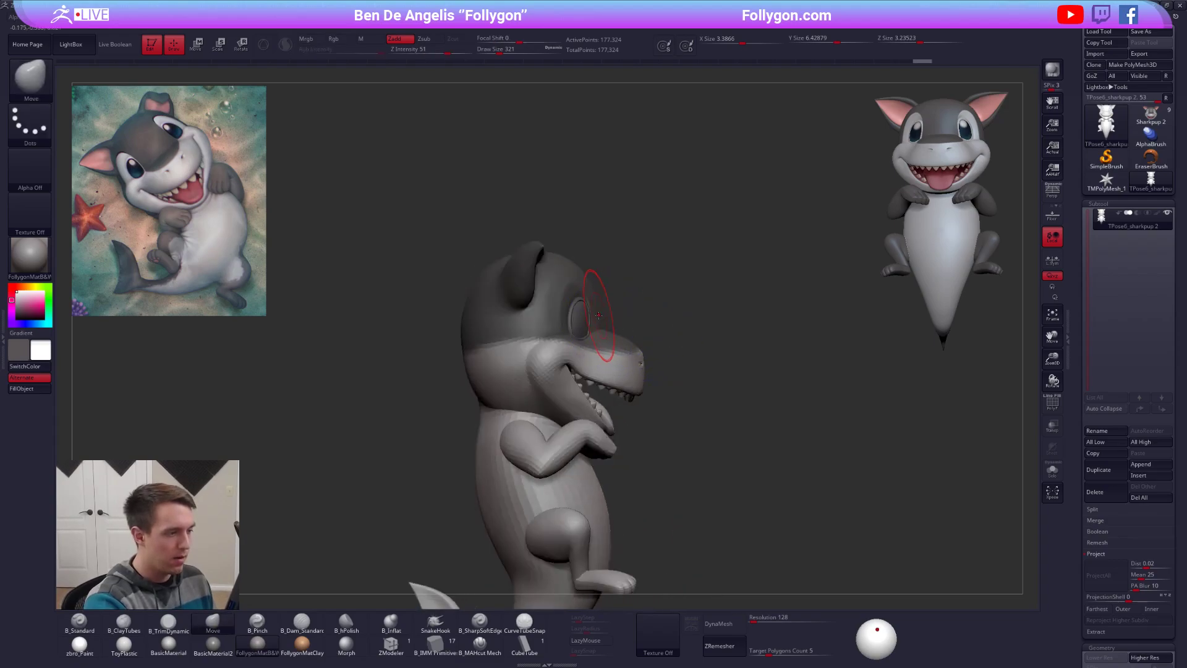
mouse_move(613, 320)
left_mouse_down("ctrl+alt")
mouse_move(530, 427)
mouse_move(778, 371)
left_mouse_up("ctrl+alt")
right_click_drag(722, 399, 649, 402, "shift")
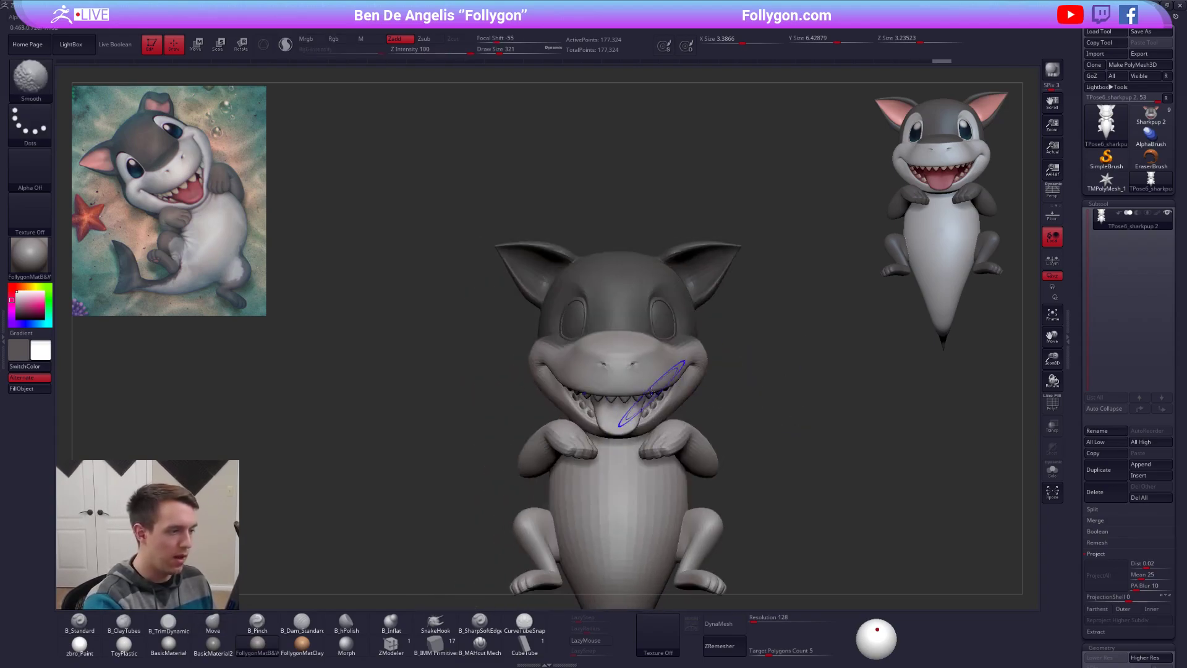
left_click(720, 349, "ctrl")
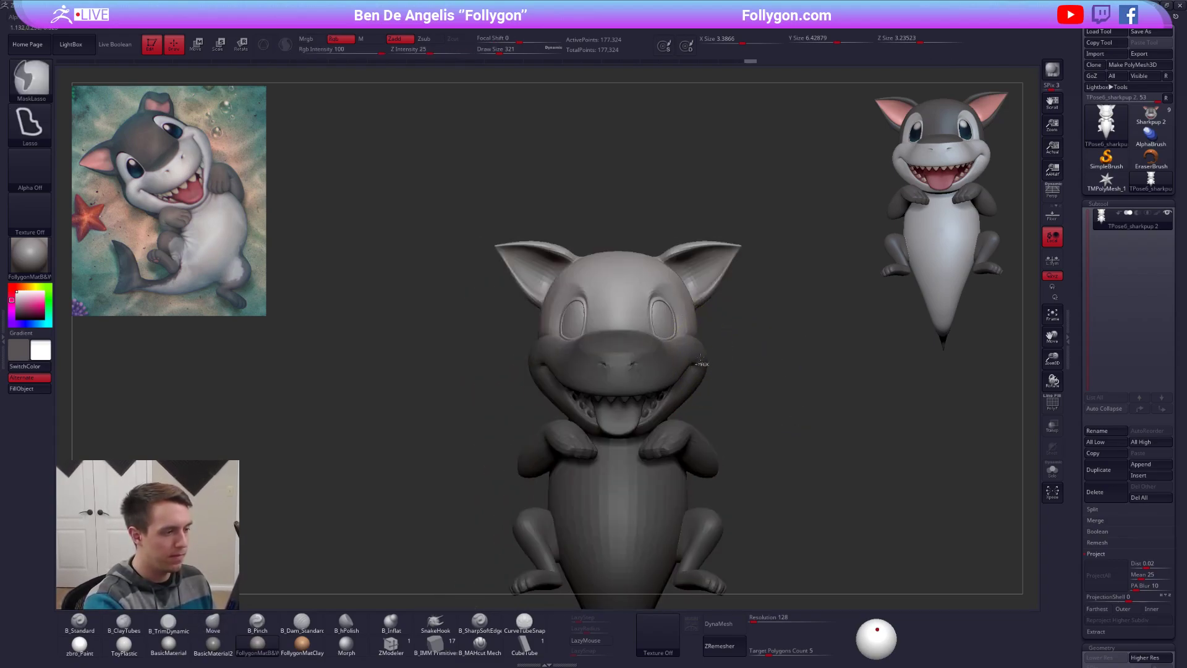
Step: Set the Move brush's draw size to 447 and reshape the top of the head near the ears
mouse_move(718, 383)
left_mouse_down("alt")
mouse_move(688, 303)
mouse_move(898, 614)
left_mouse_up("alt")
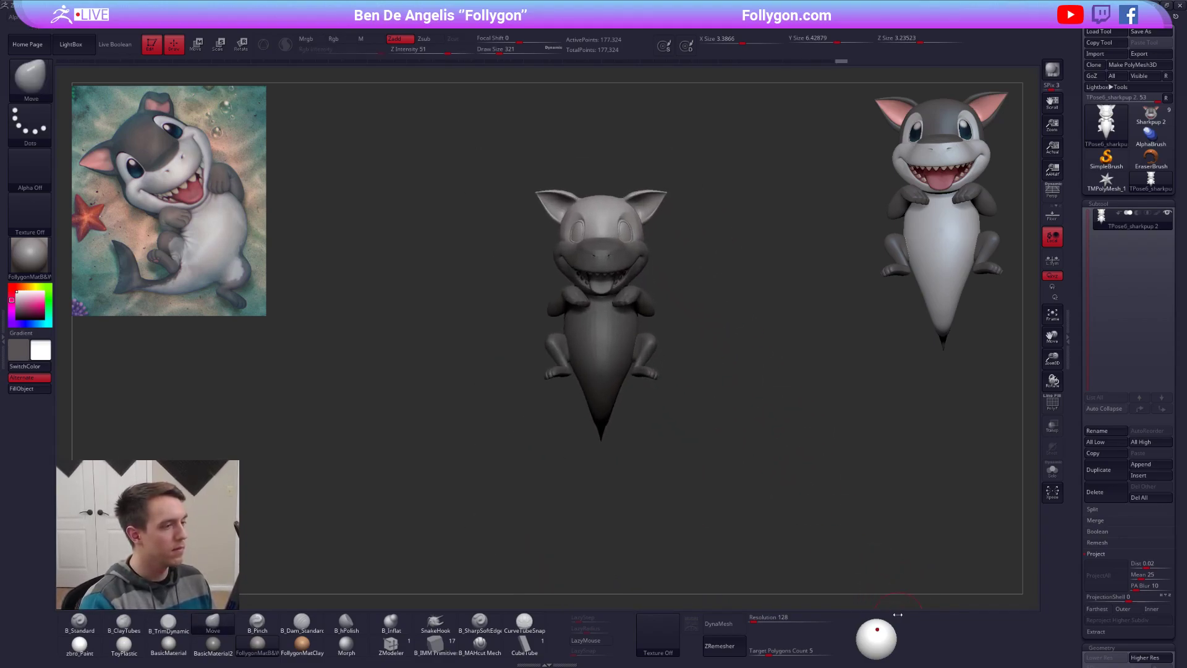
mouse_move(901, 568)
left_mouse_down("alt")
mouse_move(908, 588)
mouse_move(897, 581)
left_mouse_up("alt")
right_click_drag(621, 191, 623, 212, "ctrl")
key("space")
left_click_drag(625, 212, 633, 211)
right_click_drag(632, 210, 641, 217, "alt")
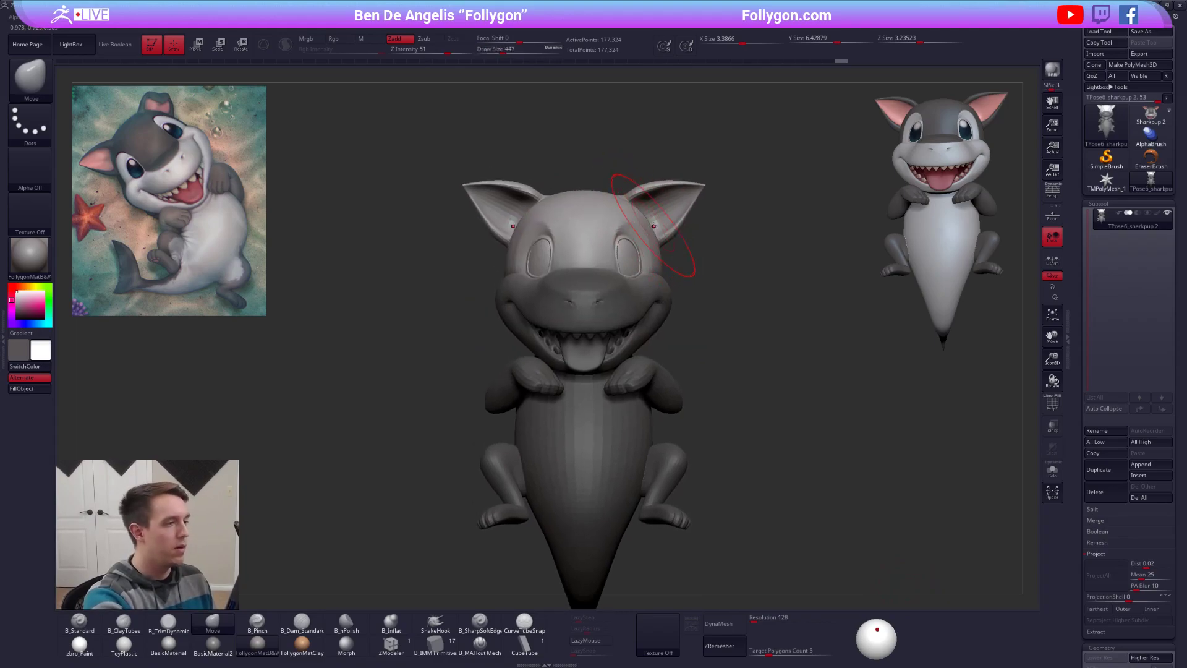
key("w")
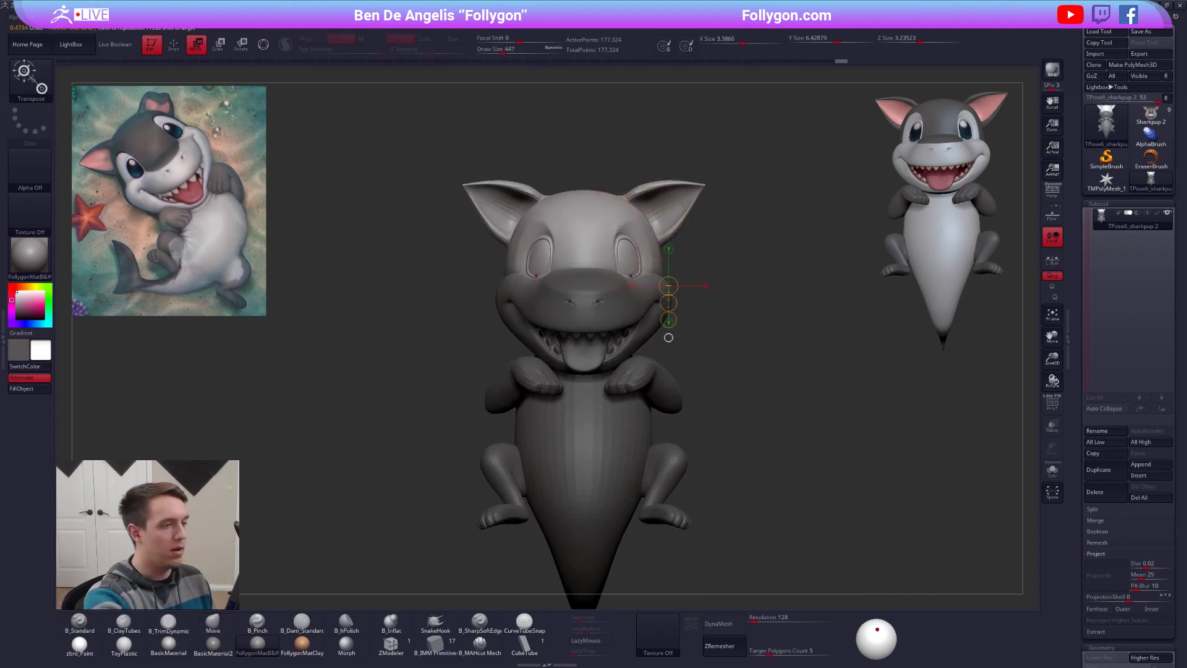
left_click_drag(633, 163, 632, 159)
key("q")
key("ctrl+z")
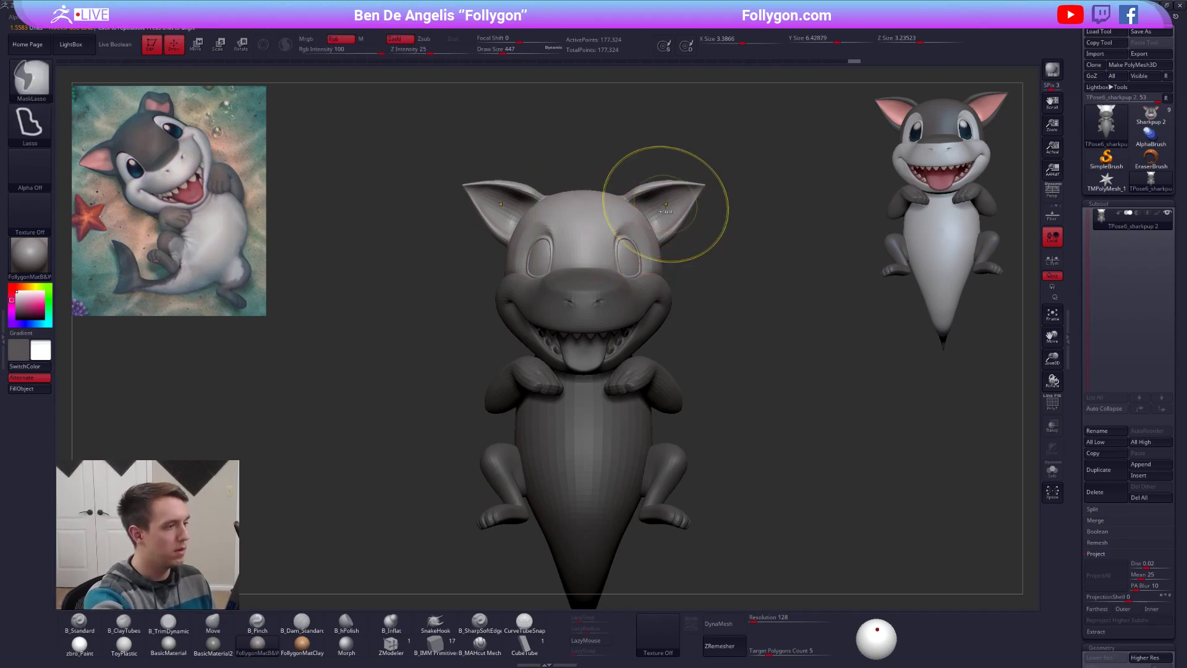
Step: Clear the existing mask, mask both ears, and invert the mask so that only the ears are editable
left_click(692, 256, "ctrl")
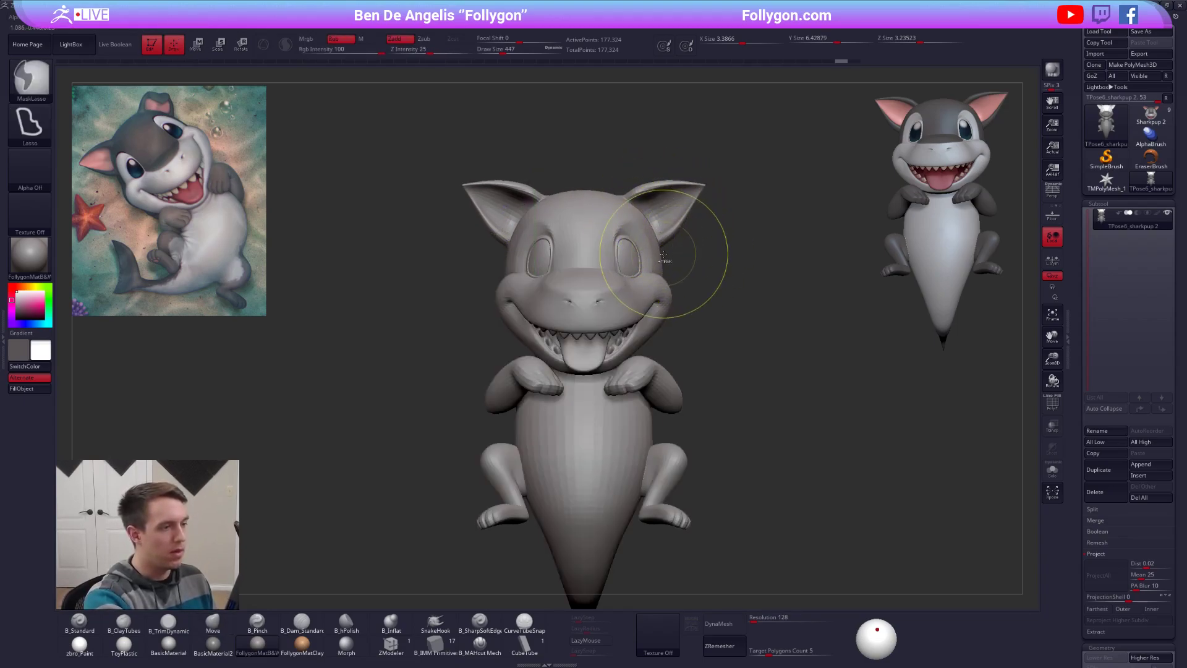
mouse_move(640, 228)
left_mouse_down("ctrl")
mouse_move(559, 198)
mouse_move(557, 128)
mouse_move(618, 185)
left_mouse_up("ctrl")
key("ctrl+i")
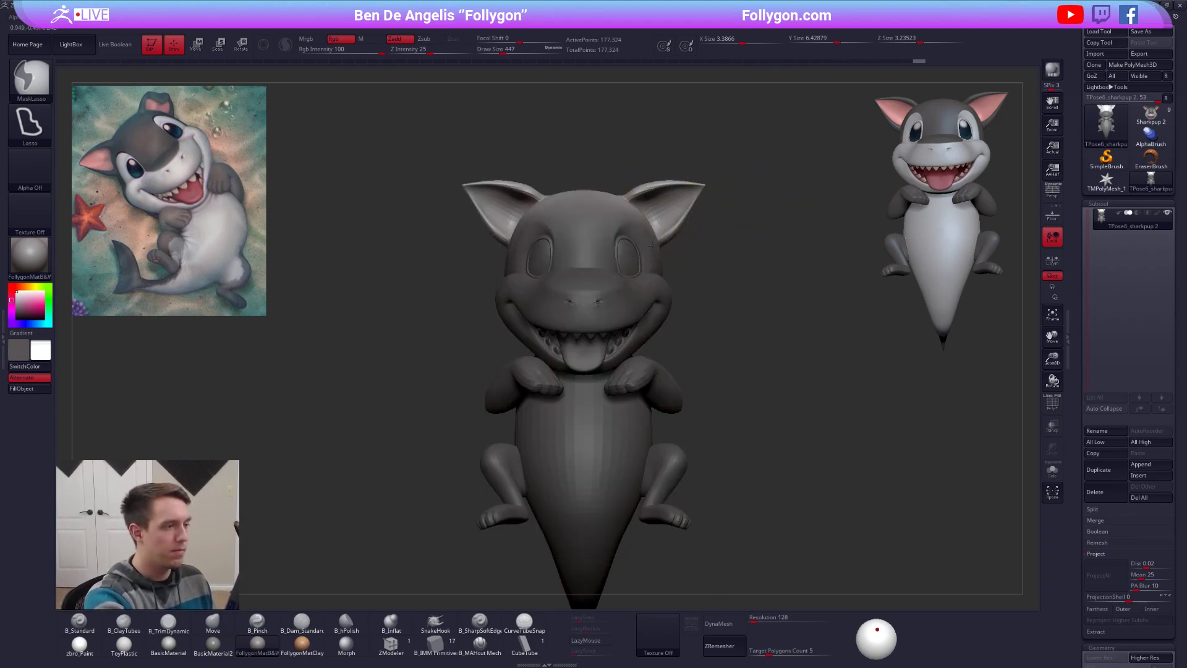
Step: Shift the unmasked head slightly upward with Transpose Move, keeping the body masked
key("b")
key("m")
key("v")
key("w")
mouse_move(652, 251)
left_mouse_down()
mouse_move(652, 321)
mouse_move(652, 286)
left_mouse_up()
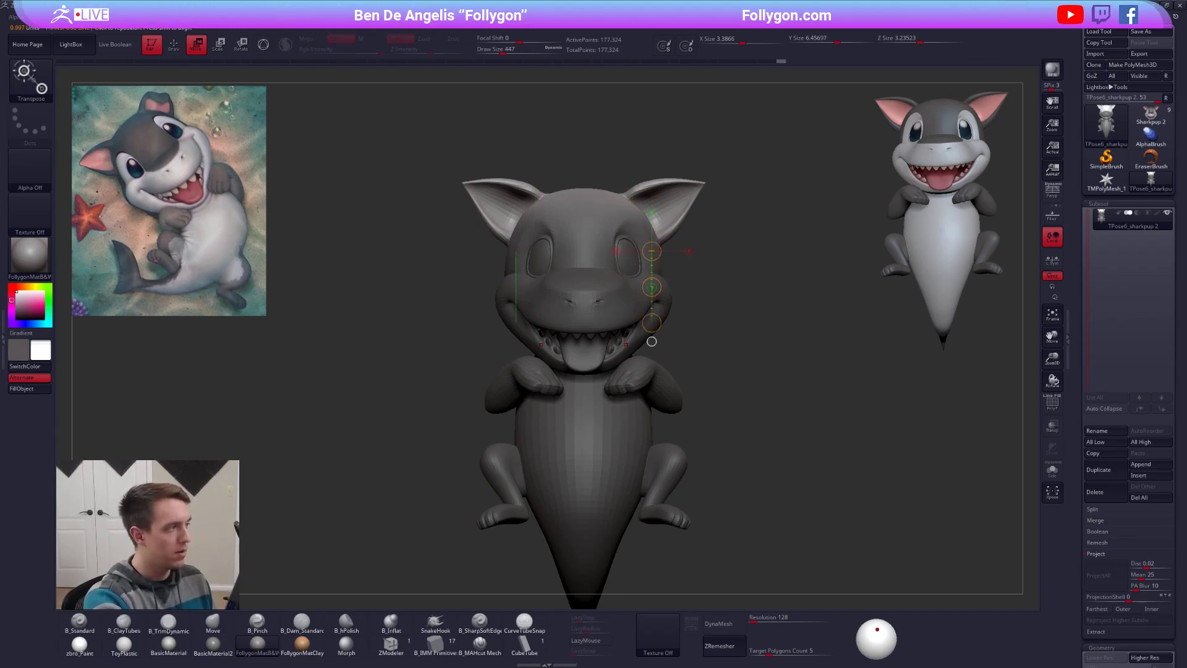
left_click_drag(652, 286, 652, 286)
right_click_drag(591, 291, 742, 292)
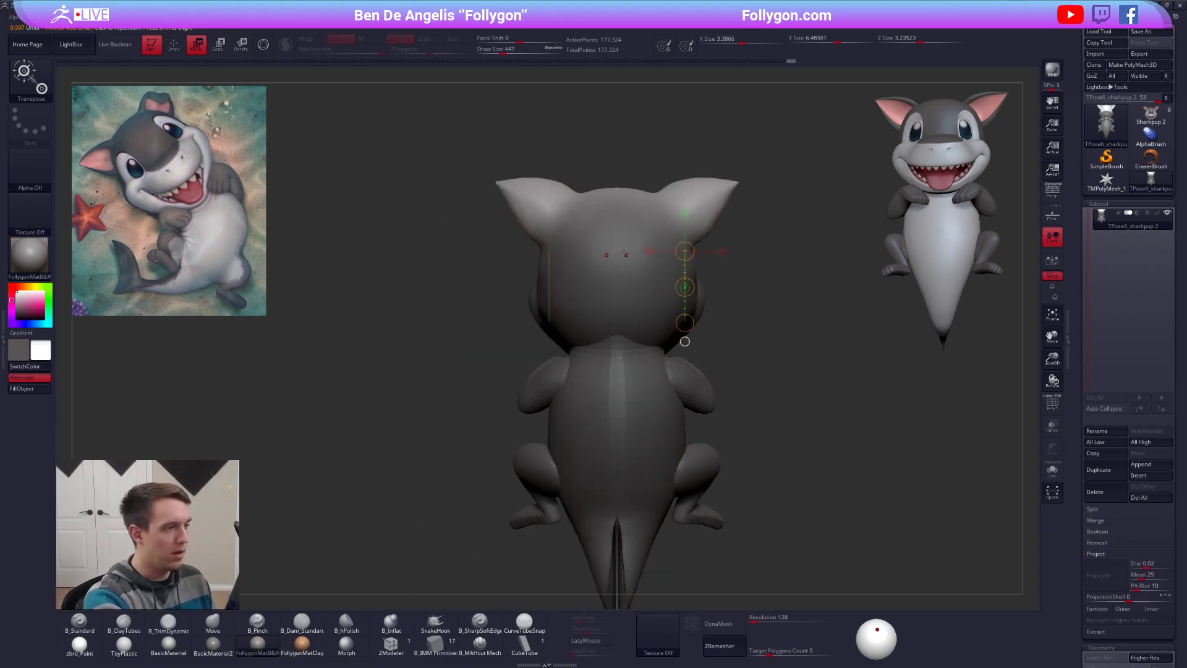
Step: Adjust the back of the head and the ears with the Move brush at draw size 656
key("q")
key("space")
left_click_drag(654, 231, 666, 231)
right_click_drag(666, 231, 646, 252)
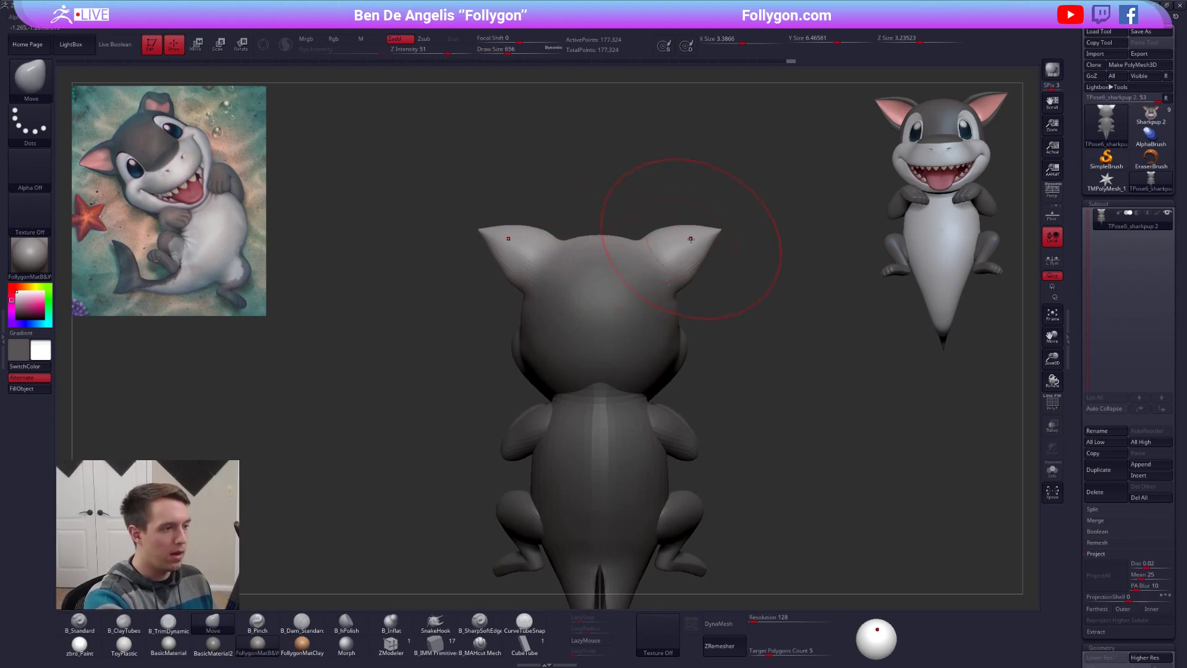
left_click_drag(739, 239, 756, 249, "ctrl")
key("w")
left_click(641, 254, "ctrl")
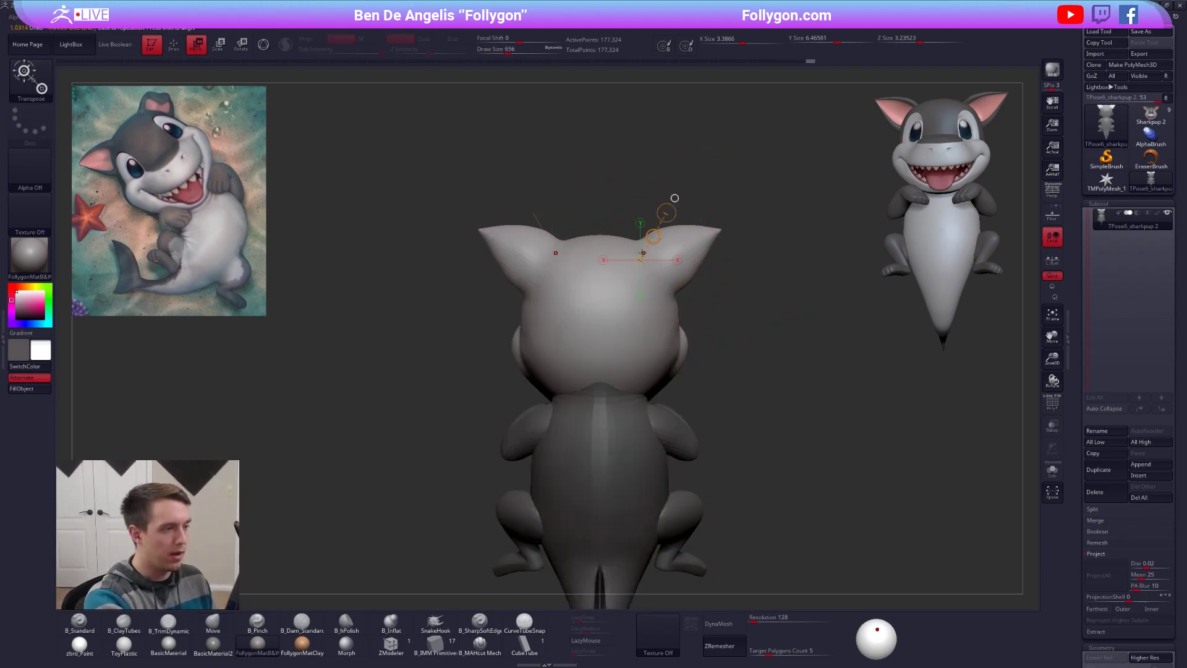
key("q")
right_click_drag(644, 251, 723, 324)
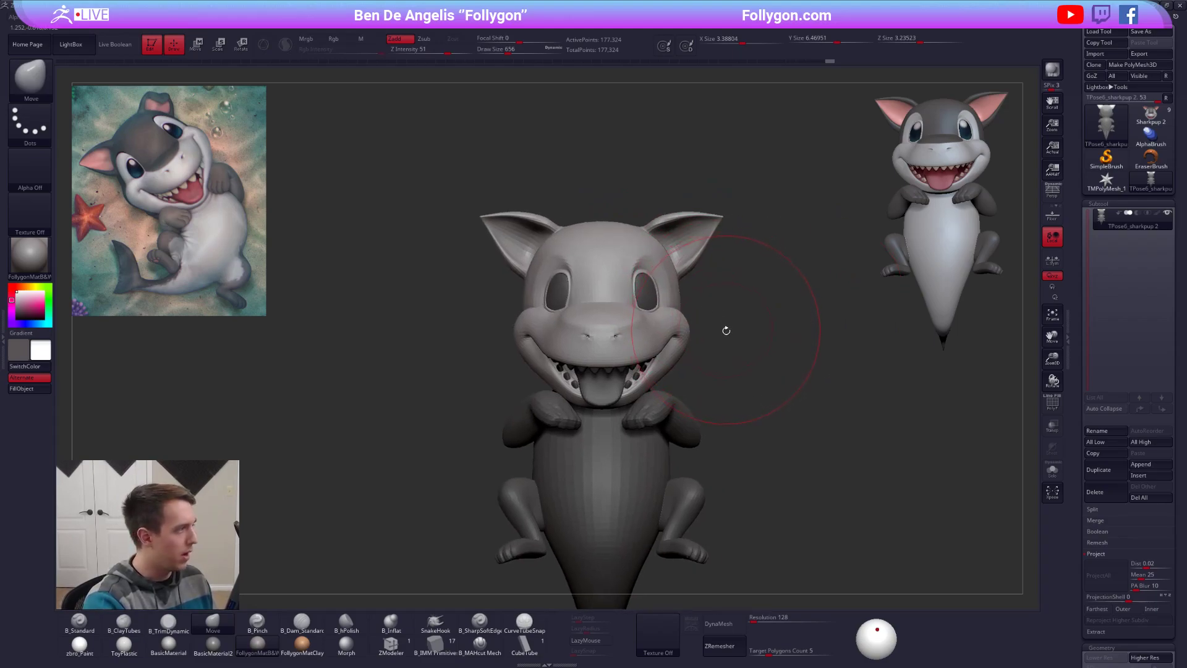
Step: Mask the near ear with a lasso selection and soften the edge of the mask
mouse_move(630, 206)
right_mouse_down()
mouse_move(649, 265)
mouse_move(658, 210)
mouse_move(665, 282)
mouse_move(653, 259)
mouse_move(612, 239)
mouse_move(641, 240)
mouse_move(656, 263)
mouse_move(702, 259)
right_mouse_up()
key("space")
left_click(670, 236)
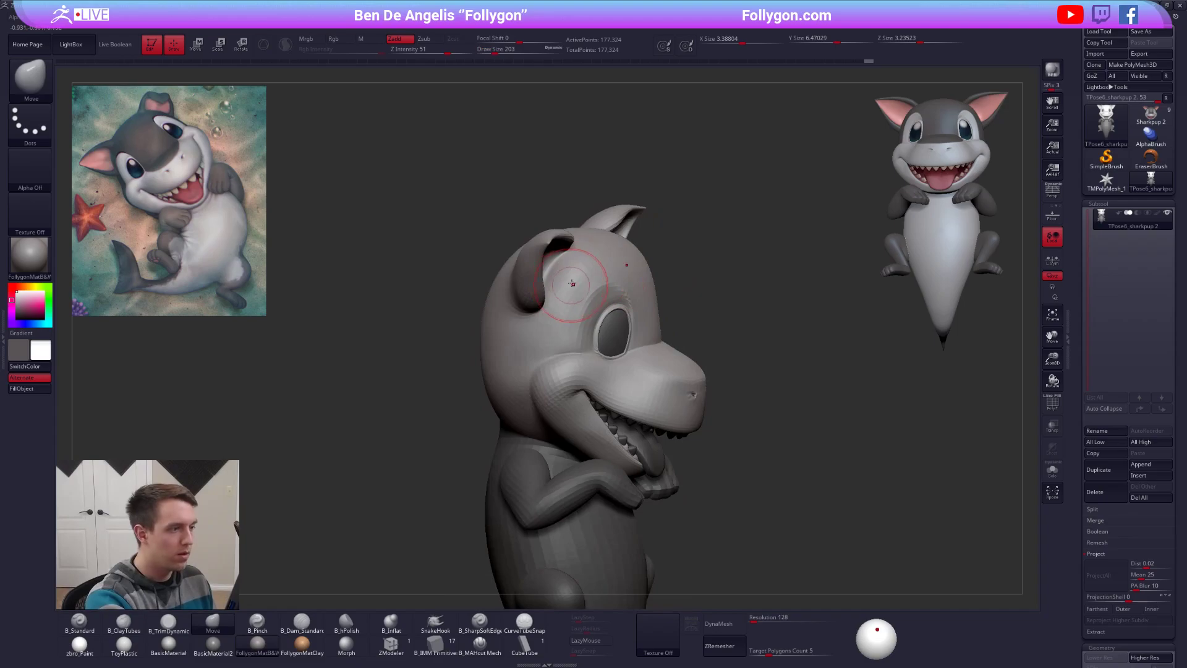
key("3")
mouse_move(577, 296)
right_mouse_down()
mouse_move(561, 300)
mouse_move(603, 271)
mouse_move(553, 222)
right_mouse_up()
key("ctrl")
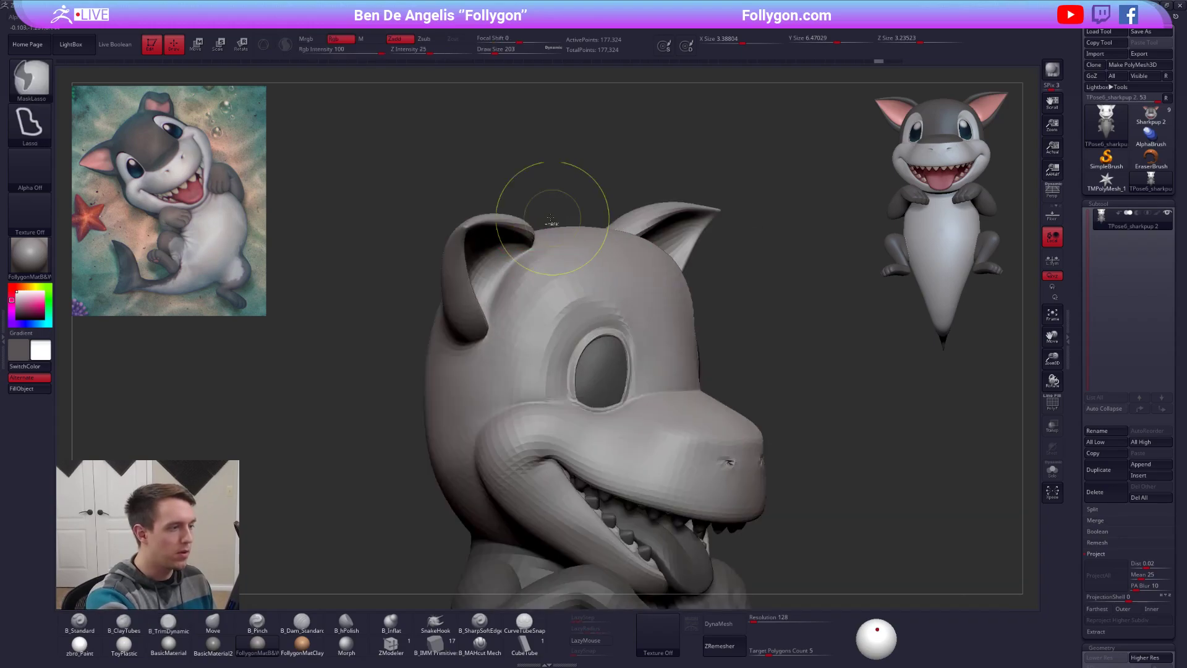
mouse_move(533, 254)
left_mouse_down("ctrl")
mouse_move(446, 373)
mouse_move(504, 164)
left_mouse_up("ctrl")
left_click(548, 256, "ctrl")
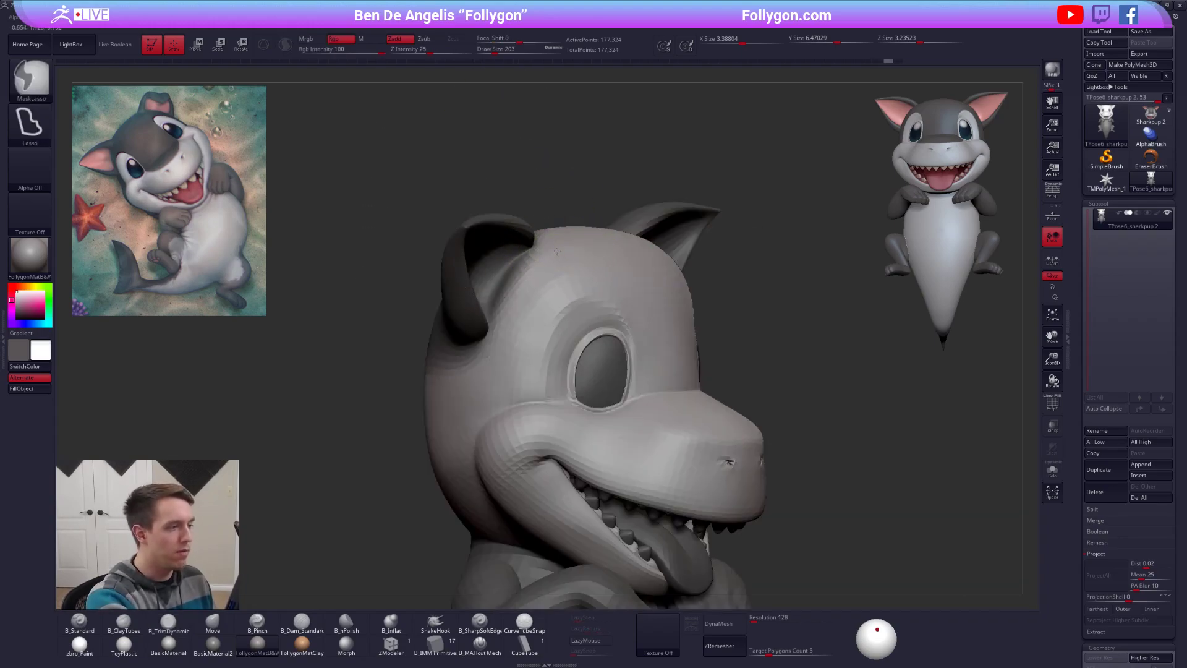
left_click(549, 258, "ctrl")
Step: Turn on perspective for the view and set up the Move brush at draw size 366
mouse_move(538, 280)
right_mouse_down()
mouse_move(701, 324)
mouse_move(703, 278)
mouse_move(720, 295)
mouse_move(755, 297)
mouse_move(724, 328)
mouse_move(660, 442)
mouse_move(626, 349)
mouse_move(723, 396)
mouse_move(761, 460)
mouse_move(804, 476)
mouse_move(825, 427)
right_mouse_up()
key("]")
key("b")
key("m")
key("v")
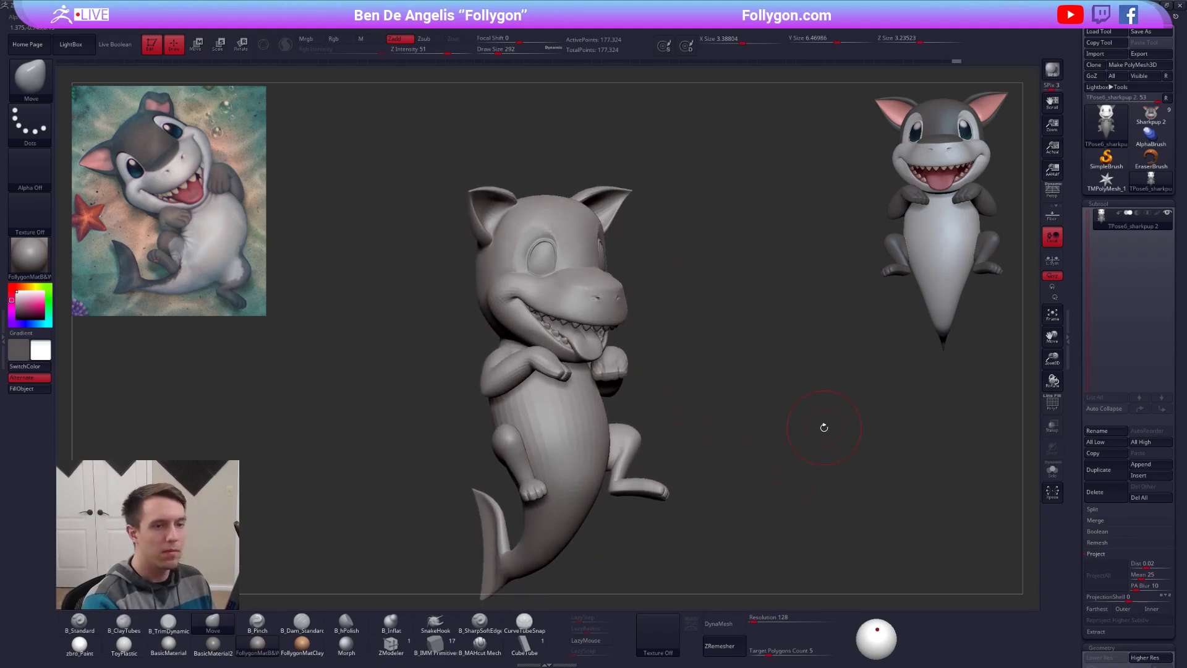
left_click(1052, 192)
right_click_drag(948, 536, 936, 558)
right_click_drag(819, 501, 722, 438)
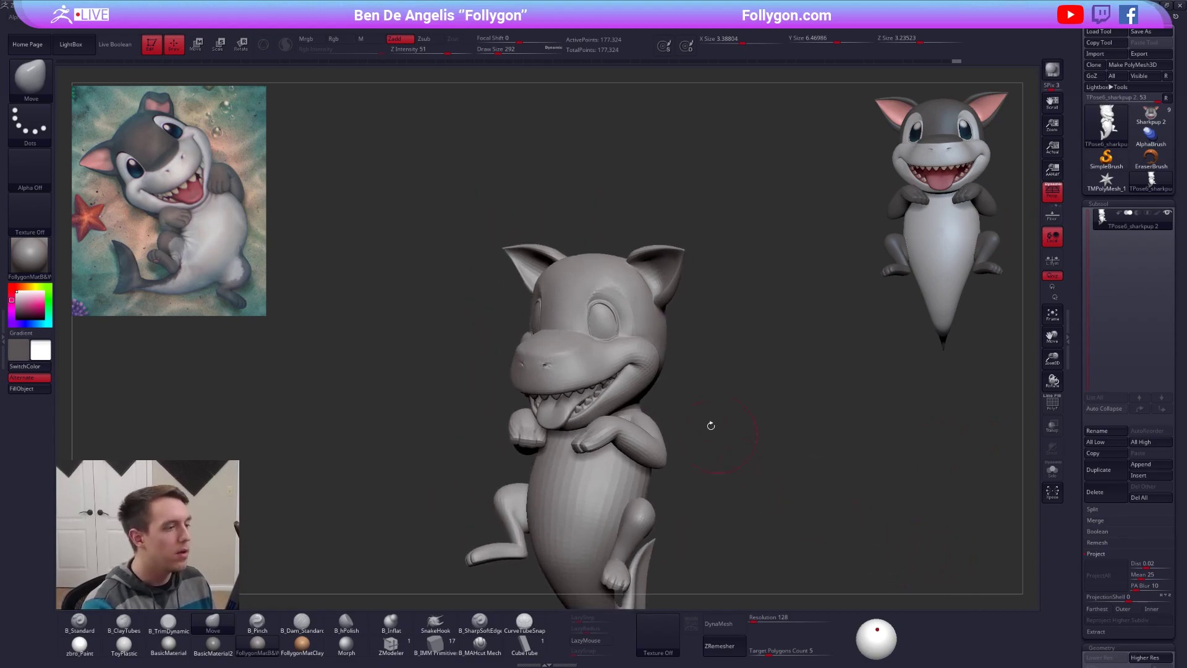
mouse_move(630, 274)
right_mouse_down()
mouse_move(646, 266)
mouse_move(683, 378)
mouse_move(721, 405)
mouse_move(686, 389)
right_mouse_up()
key("space")
left_click_drag(677, 341, 686, 340)
mouse_move(730, 327)
right_mouse_down()
mouse_move(691, 301)
mouse_move(702, 293)
mouse_move(702, 322)
right_mouse_up()
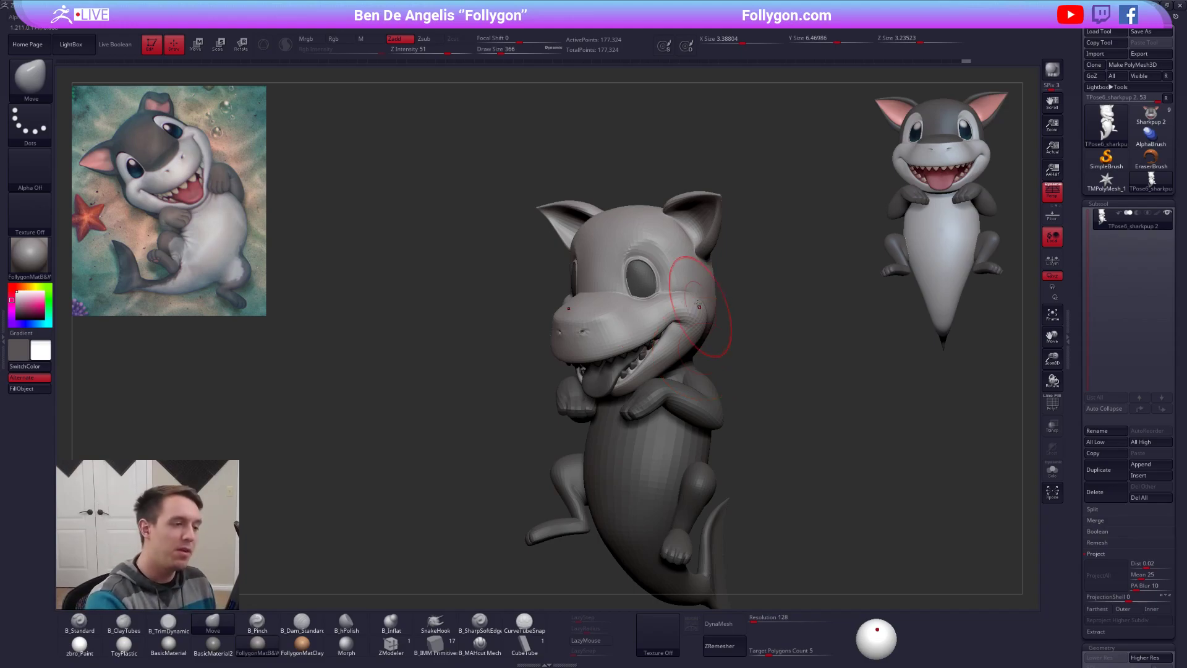
Step: Build up the area beside the outer edge of the eye socket with ClayTubes and smooth it into the head
key("space")
left_click_drag(691, 345, 679, 345)
left_click_drag(726, 311, 659, 311)
mouse_move(659, 311)
left_mouse_down("alt")
mouse_move(618, 355)
mouse_move(699, 346)
mouse_move(640, 318)
mouse_move(683, 352)
mouse_move(656, 343)
left_mouse_up("alt")
key("space")
key("space")
key("space")
key("space")
right_click_drag(658, 342, 651, 322)
key("2")
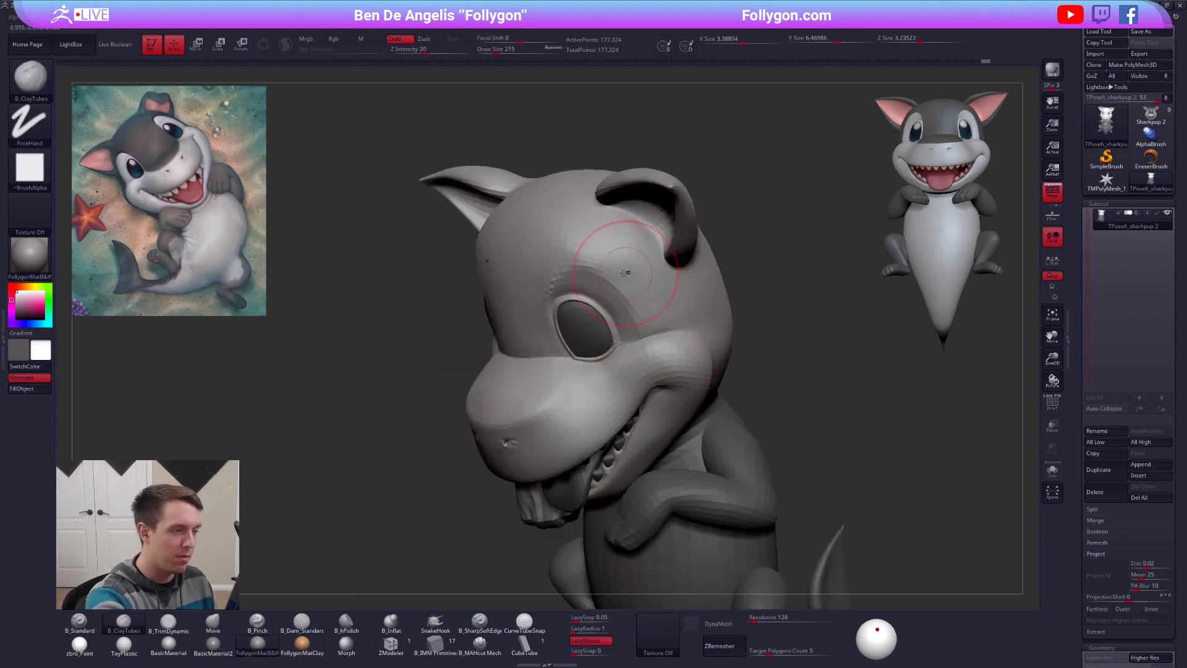
left_click_drag(645, 298, 618, 277)
left_click_drag(618, 278, 637, 309, "shift")
Step: Nudge the back of the cheek bulges inward with the Move brush
right_click_drag(637, 334, 679, 340)
key("space")
left_click_drag(679, 340, 684, 340)
right_click_drag(699, 332, 668, 311, "ctrl")
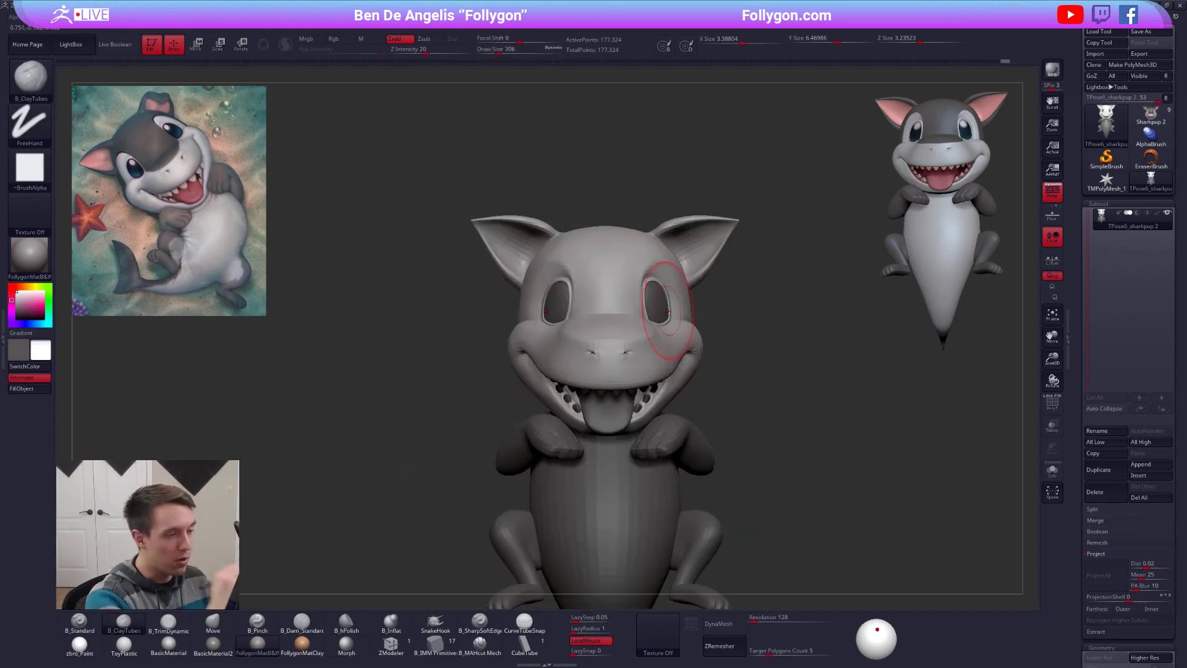
left_click_drag(752, 328, 903, 334)
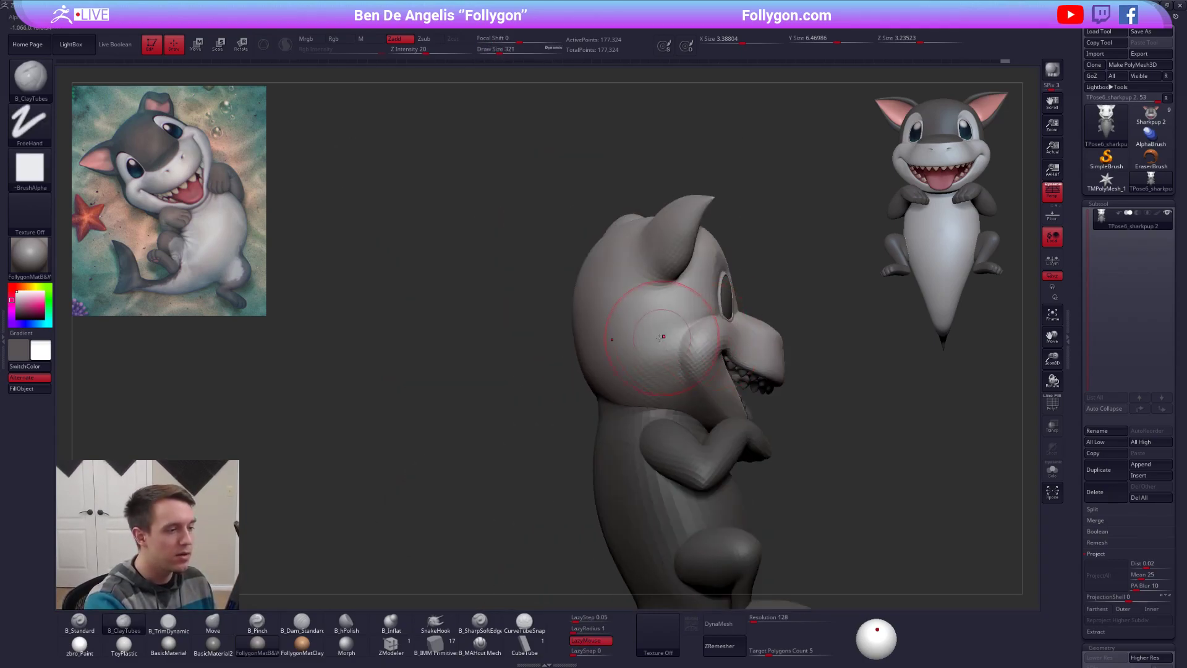
right_click_drag(681, 338, 694, 346)
key("b")
key("m")
key("v")
left_click_drag(686, 358, 679, 359)
mouse_move(680, 358)
right_mouse_down()
mouse_move(663, 364)
mouse_move(671, 387)
mouse_move(685, 352)
right_mouse_up()
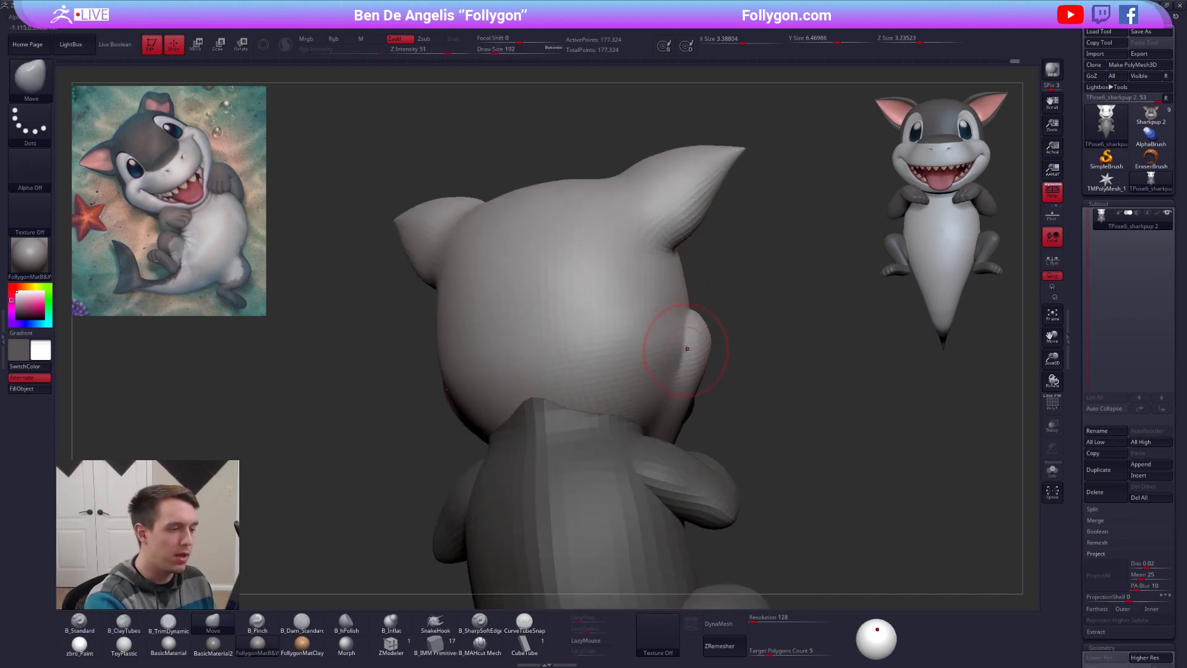
left_click_drag(687, 349, 679, 351)
Step: Tighten the crease where the cheek bulges meet the head with the Pinch brush
key("b")
key("p")
key("i")
key("space")
right_click_drag(667, 364, 643, 358)
key("space")
left_click_drag(689, 320, 692, 314)
right_click_drag(692, 314, 697, 370)
mouse_move(863, 541)
right_mouse_down()
mouse_move(876, 535)
mouse_move(867, 530)
mouse_move(863, 546)
right_mouse_up()
key("space")
right_click_drag(746, 356, 749, 330, "shift")
key("space")
left_click_drag(749, 330, 802, 344)
right_click_drag(802, 344, 790, 297, "alt")
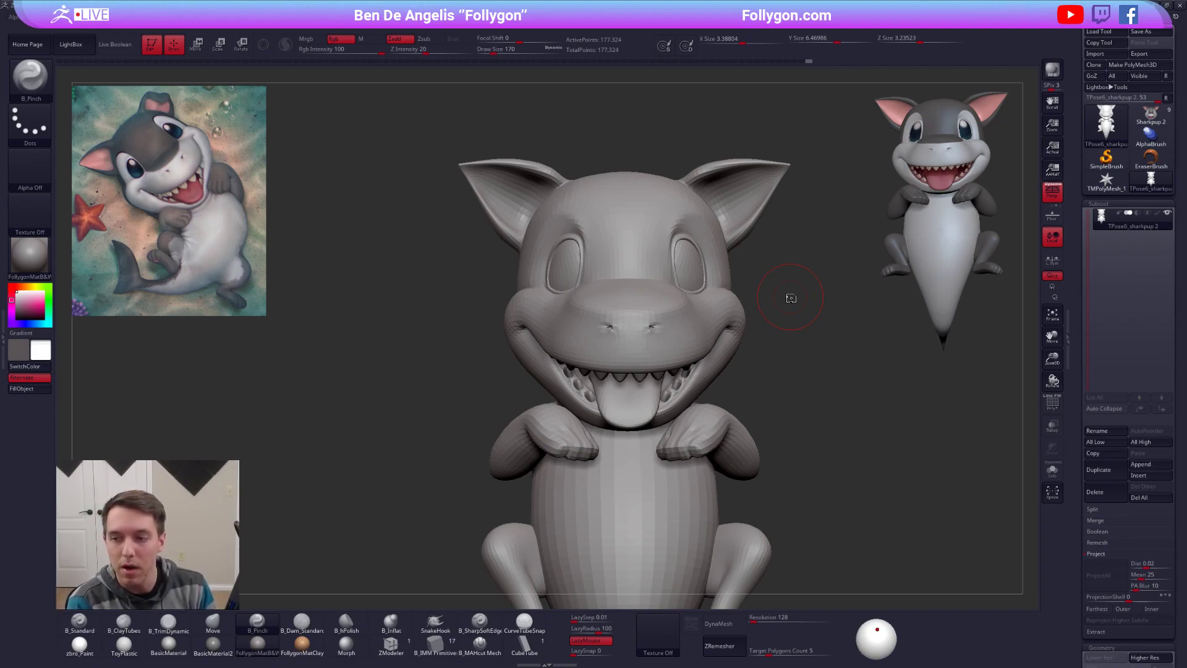
Step: Quick-save the project with the whole character in view
key("ctrl+s")
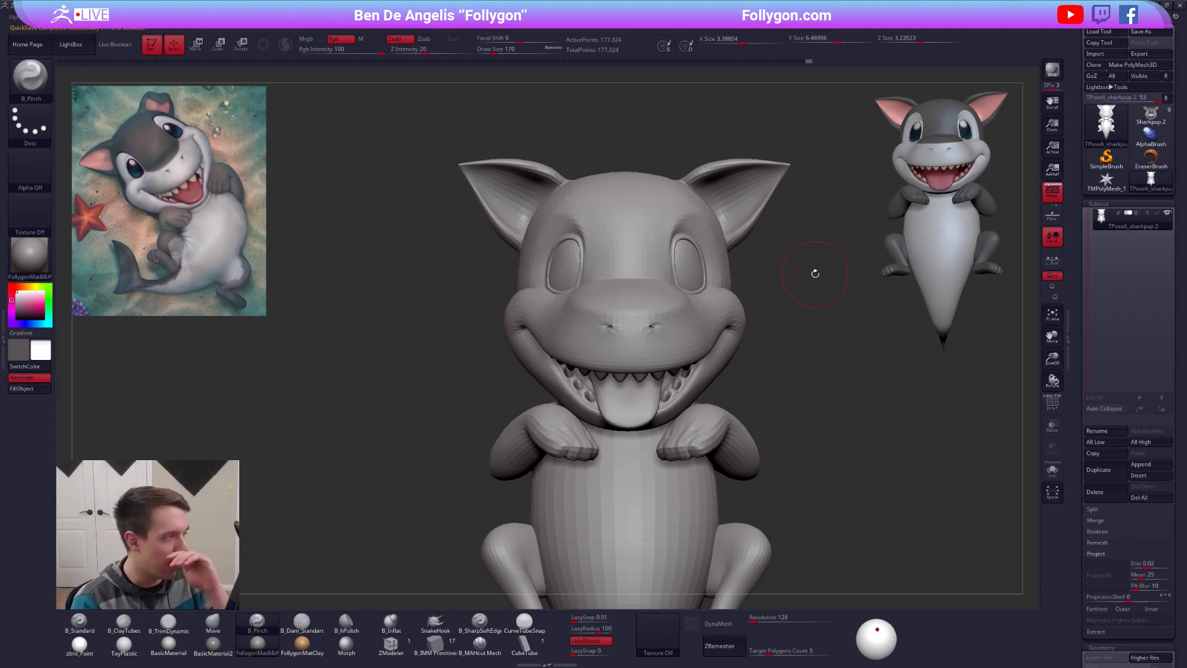
mouse_move(815, 299)
right_mouse_down("ctrl")
mouse_move(831, 318)
mouse_move(801, 266)
right_mouse_up("ctrl")
key("ctrl+shift+space")
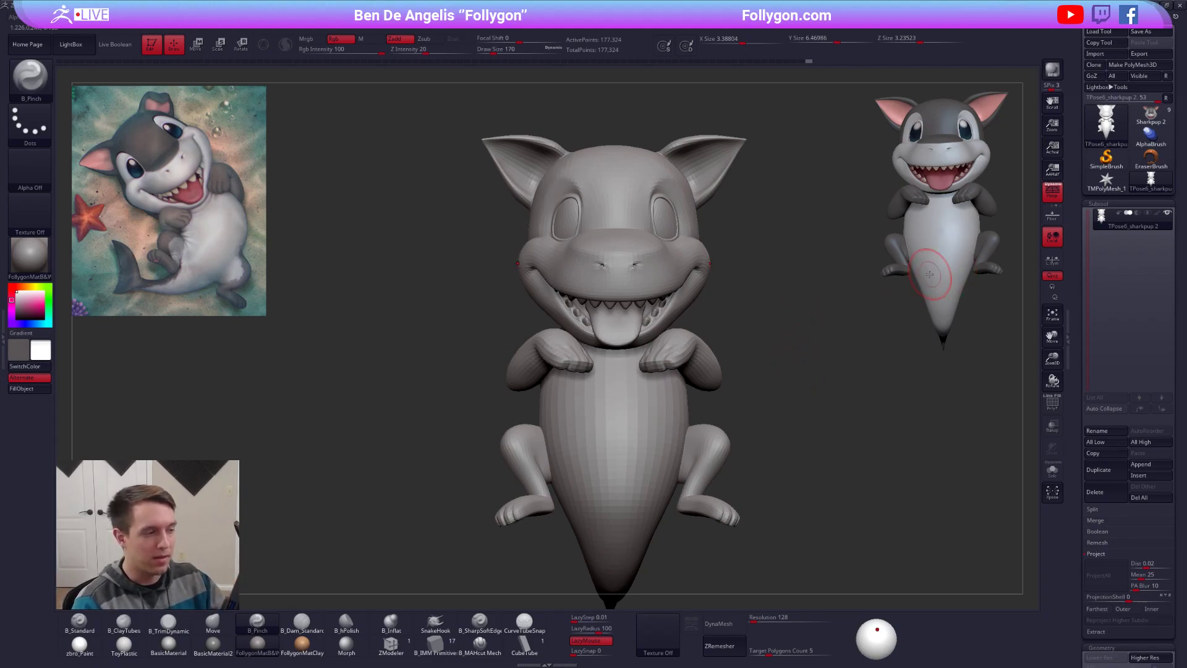
Step: Compare the original painted Sharkpup 2 tool with the T-pose mesh and inspect the body subtool's wireframe
left_click(1151, 115)
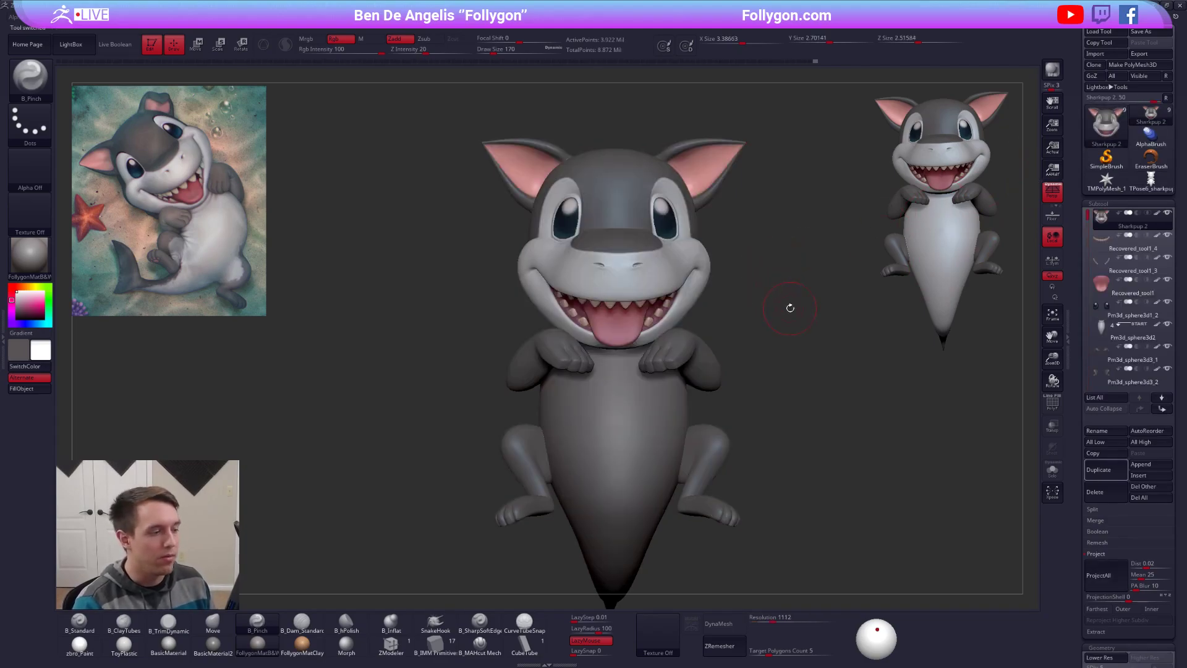
mouse_move(804, 311)
left_mouse_down("alt")
mouse_move(746, 339)
mouse_move(713, 336)
left_mouse_up("alt")
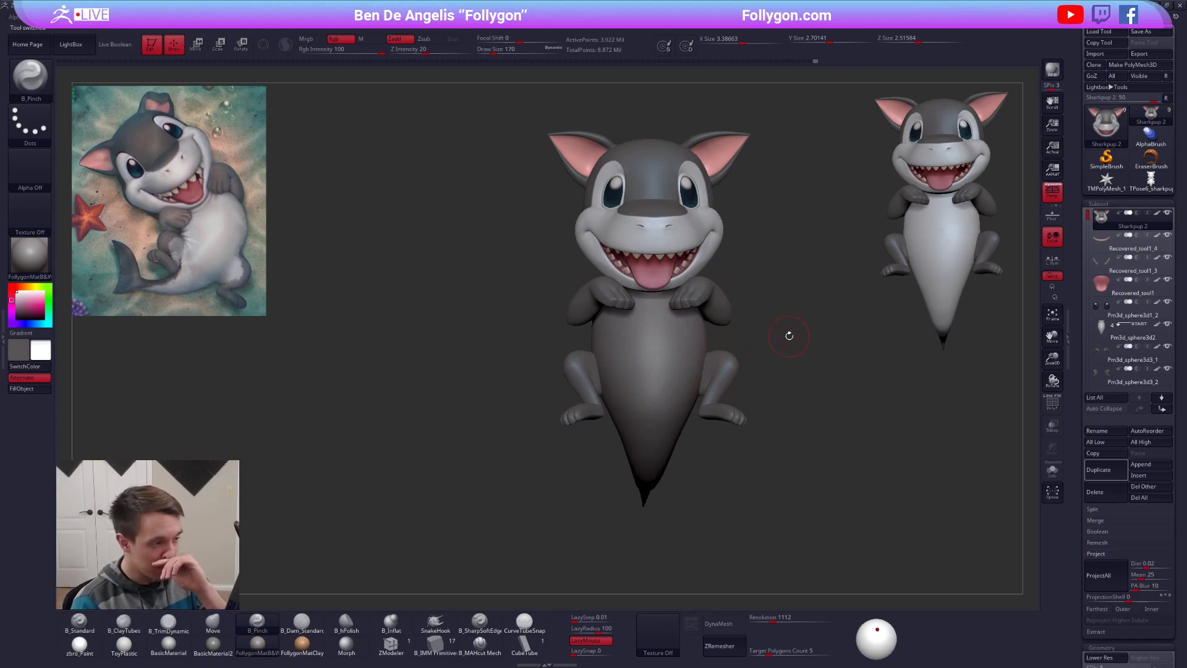
left_click_drag(740, 334, 755, 335)
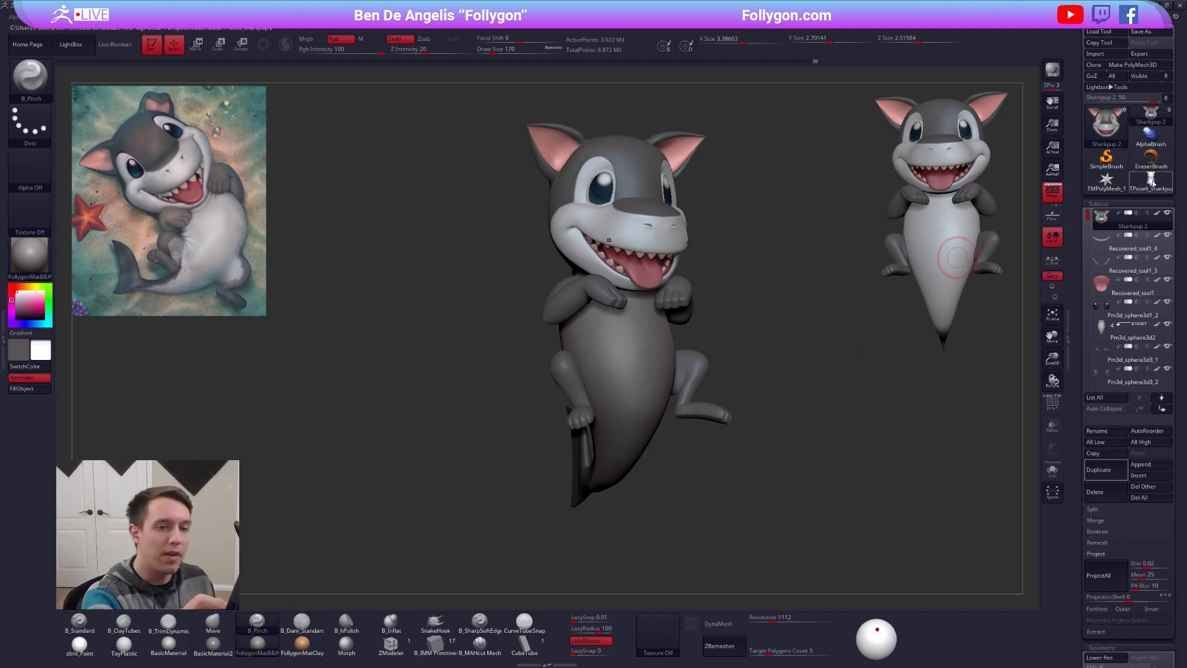
left_click(1153, 188)
left_click(1151, 119)
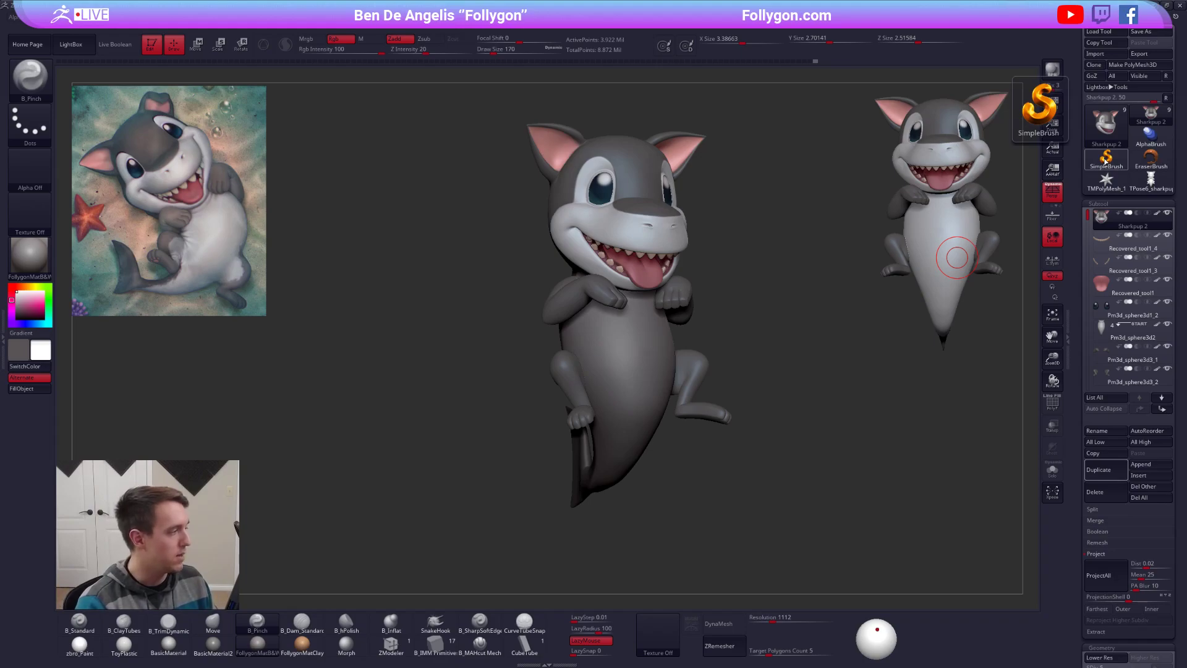
left_click(628, 396, "alt")
left_click_drag(674, 436, 675, 484, "alt")
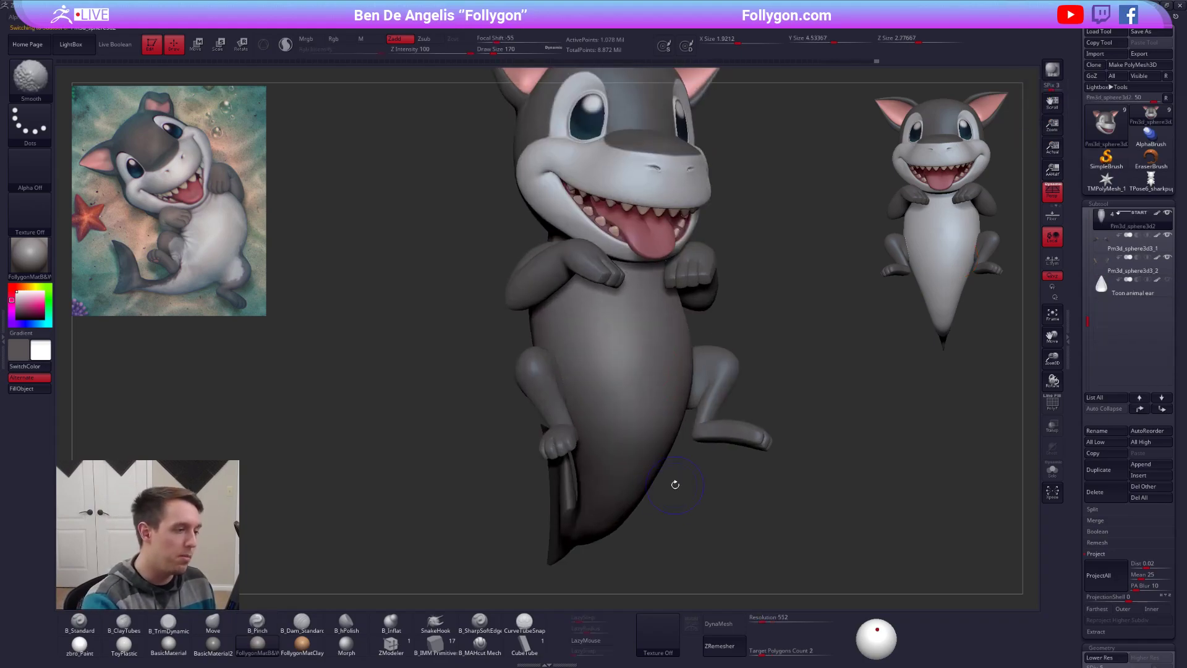
key("shift+f")
key("shift+f")
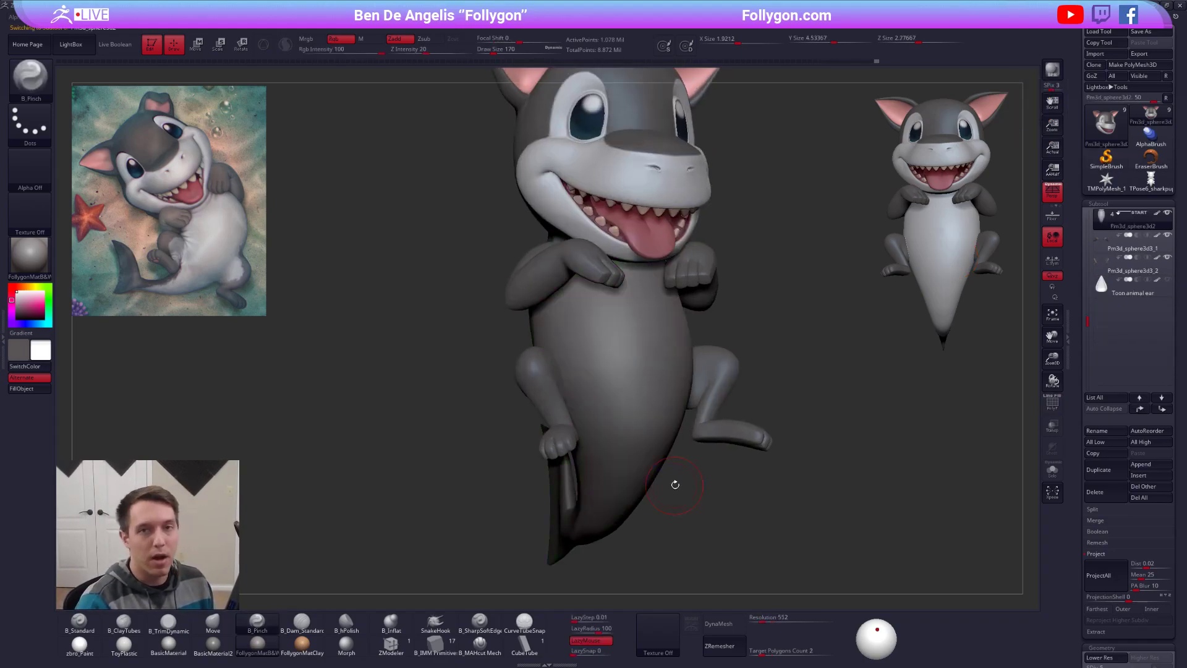
key("1")
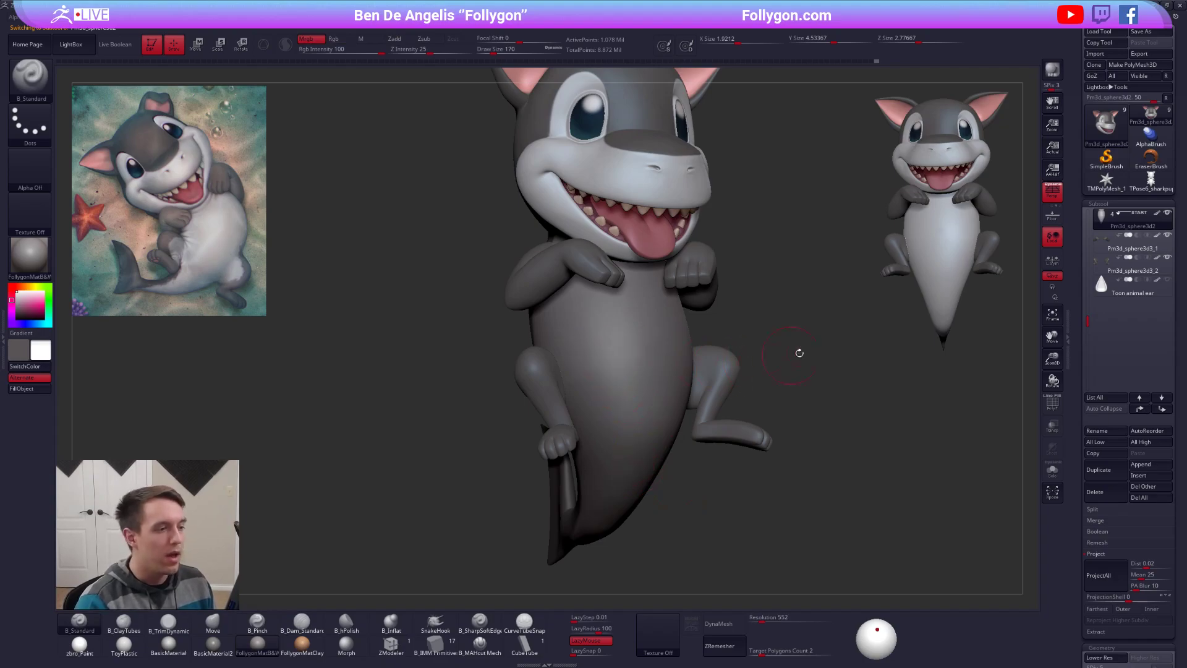
Step: Return to the T-pose mesh and push the back edges of the cheeks inward with the Move brush
left_click(1155, 181)
left_click_drag(789, 318, 787, 343)
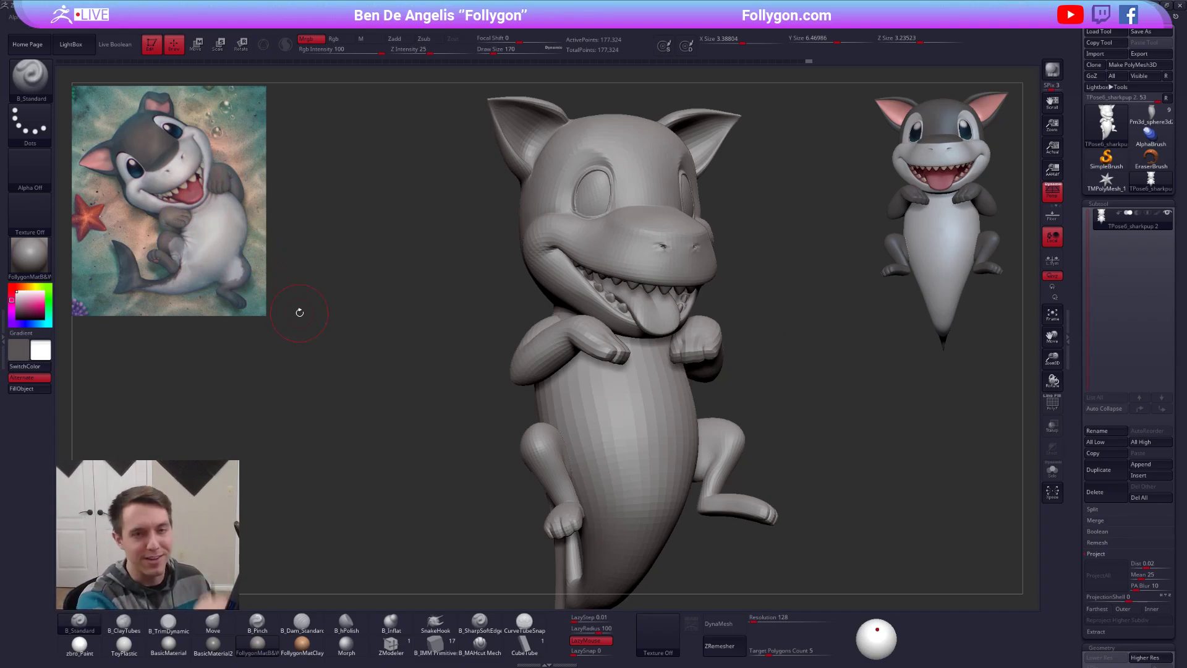
right_click_drag(653, 316, 866, 315)
key("space")
left_click(692, 289)
right_click_drag(697, 288, 684, 331, "alt")
key("space")
left_click(705, 284)
key("b")
key("m")
key("v")
key("space")
left_click(718, 262)
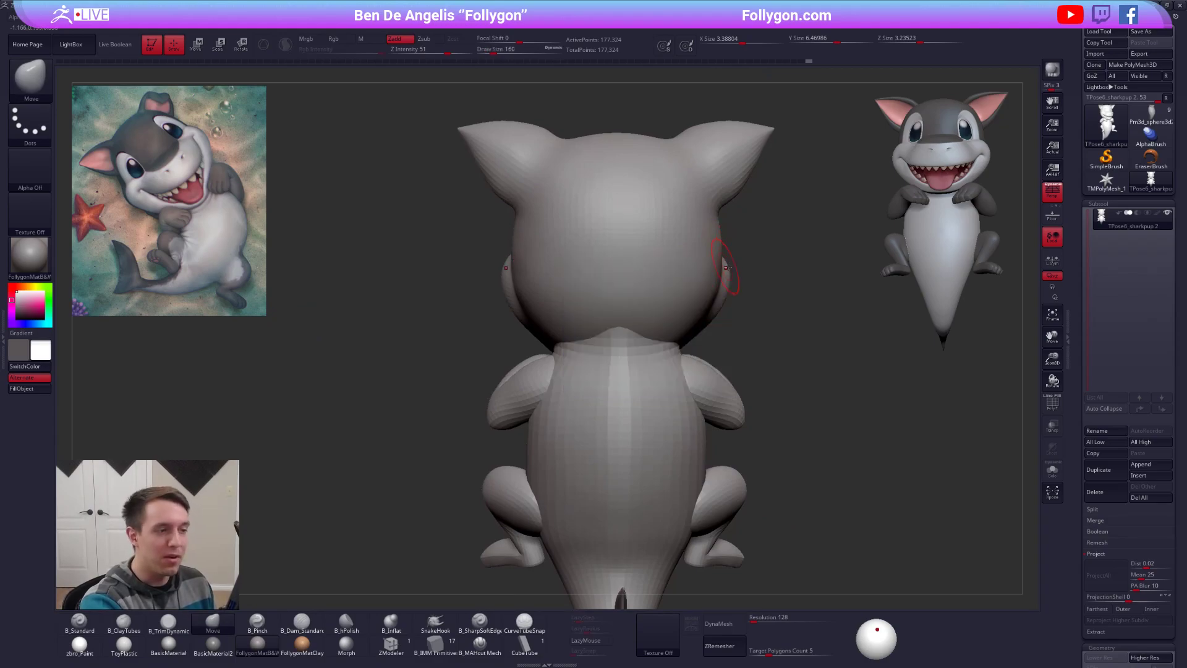
key("space")
left_click(718, 277)
left_click_drag(722, 279, 718, 279)
mouse_move(718, 280)
right_mouse_down()
mouse_move(671, 286)
mouse_move(720, 288)
mouse_move(684, 291)
mouse_move(677, 343)
right_mouse_up()
Step: Pinch the edge running from the back of the cheek down along the jaw with the Pinch brush
key("space")
left_click(712, 279)
key("b")
key("p")
key("i")
key("space")
left_click(720, 309)
left_click_drag(736, 238, 699, 371)
right_click_drag(698, 372, 709, 328)
key("space")
left_click(709, 341)
left_click_drag(717, 272, 680, 426)
Step: Transfer the T-pose mesh changes back to the original painted subtools with TPose|SubT
mouse_move(688, 408)
right_mouse_down("ctrl")
mouse_move(685, 348)
mouse_move(712, 333)
mouse_move(692, 336)
mouse_move(747, 337)
right_mouse_up("ctrl")
right_click_drag(815, 377, 782, 369, "ctrl")
key("b")
key("m")
key("v")
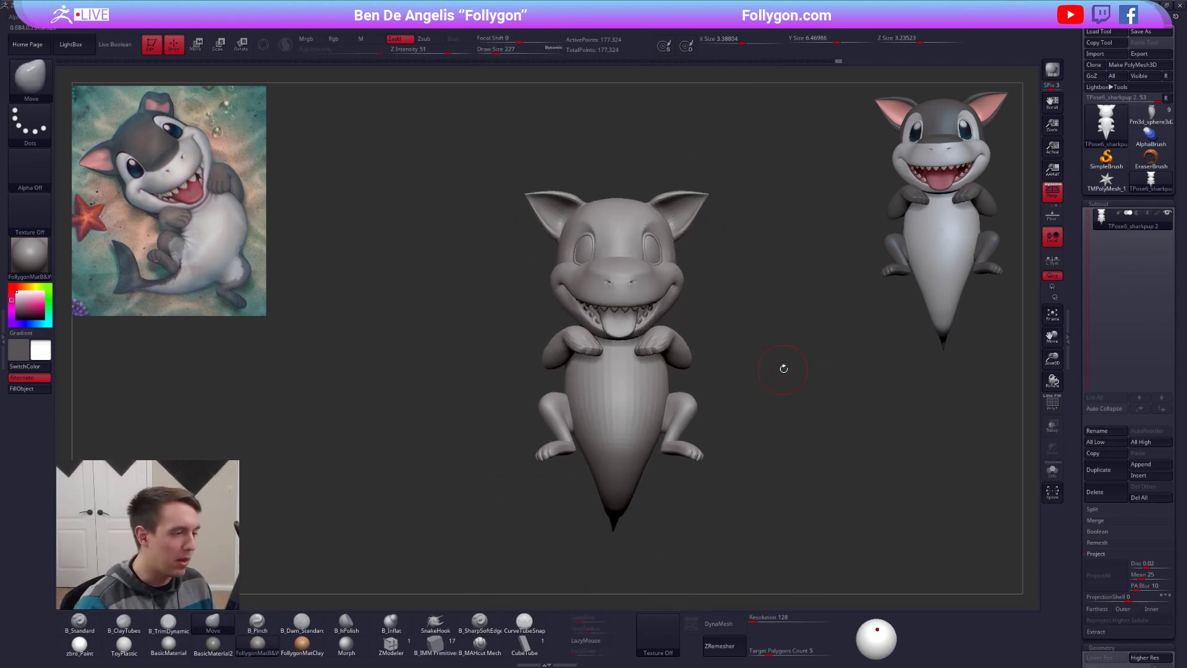
right_click(784, 369)
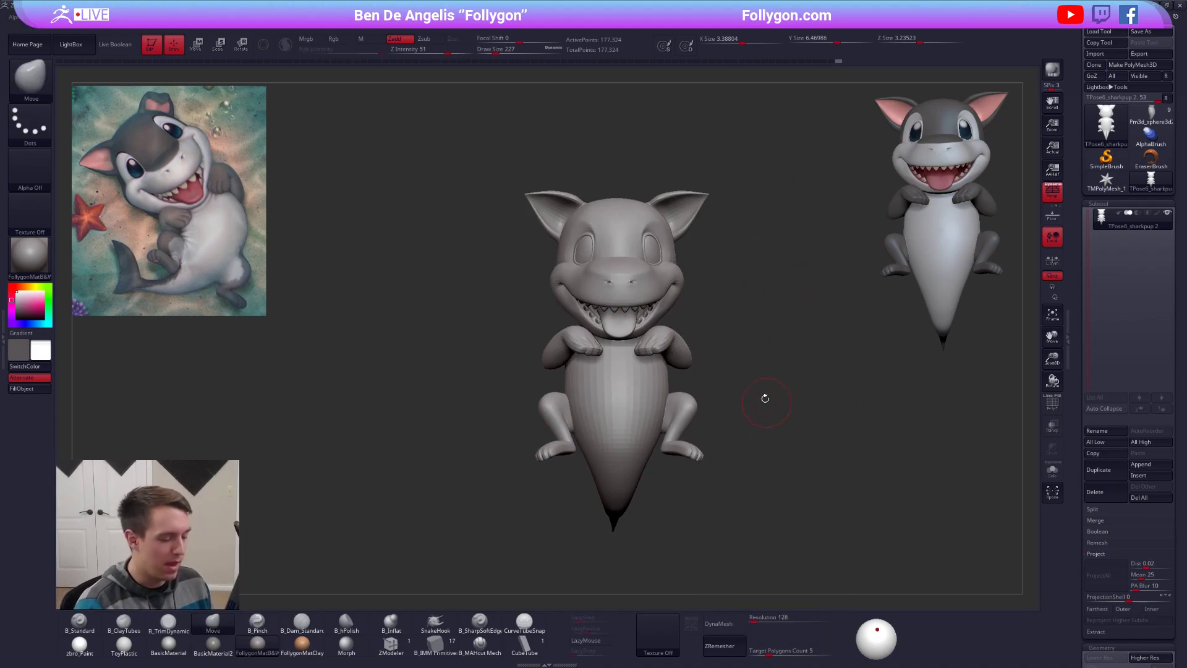
key("space")
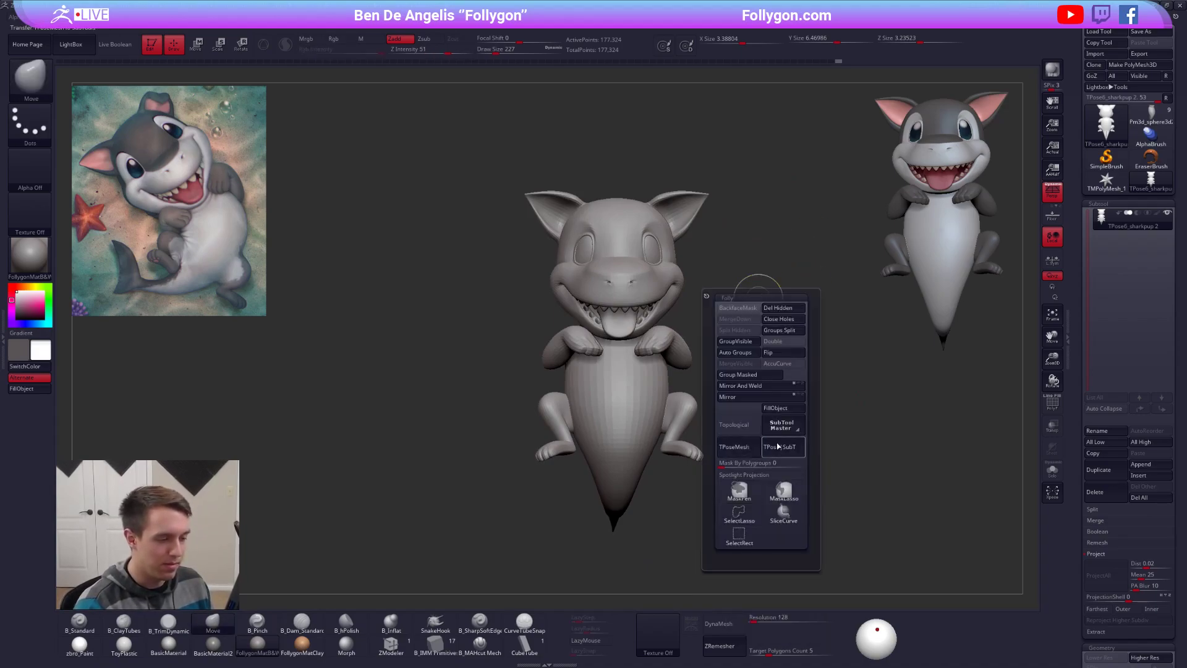
left_click(777, 445)
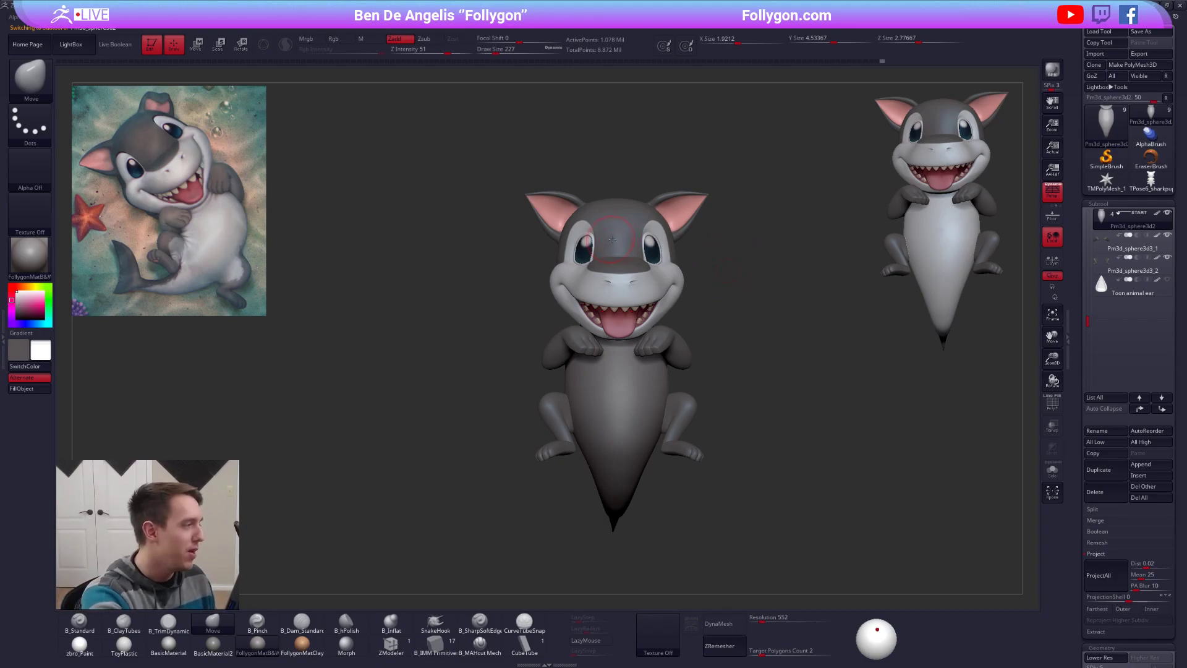
Step: Select the Sharkpup 2 head subtool, isolate it from the other subtools and check its wireframe from below
scroll(610, 239, "up", 3)
left_click(621, 282, "alt")
left_click_drag(705, 395, 744, 424)
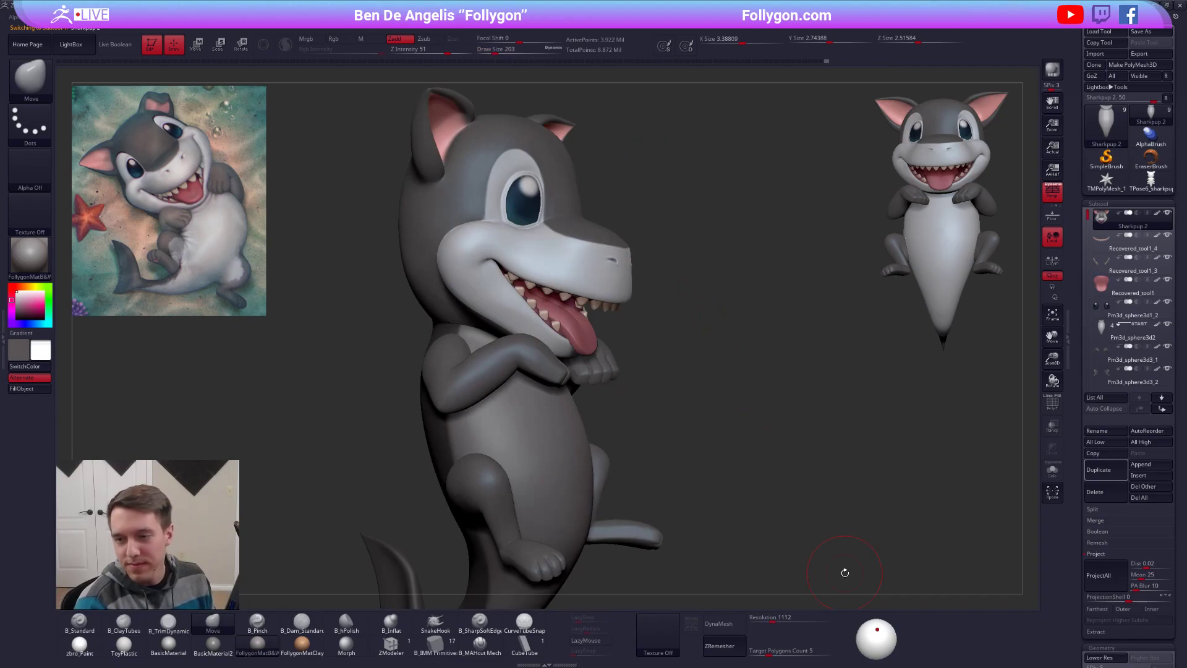
key("alt+s")
mouse_move(704, 431)
left_mouse_down()
mouse_move(637, 328)
mouse_move(648, 319)
mouse_move(526, 402)
left_mouse_up()
key("space")
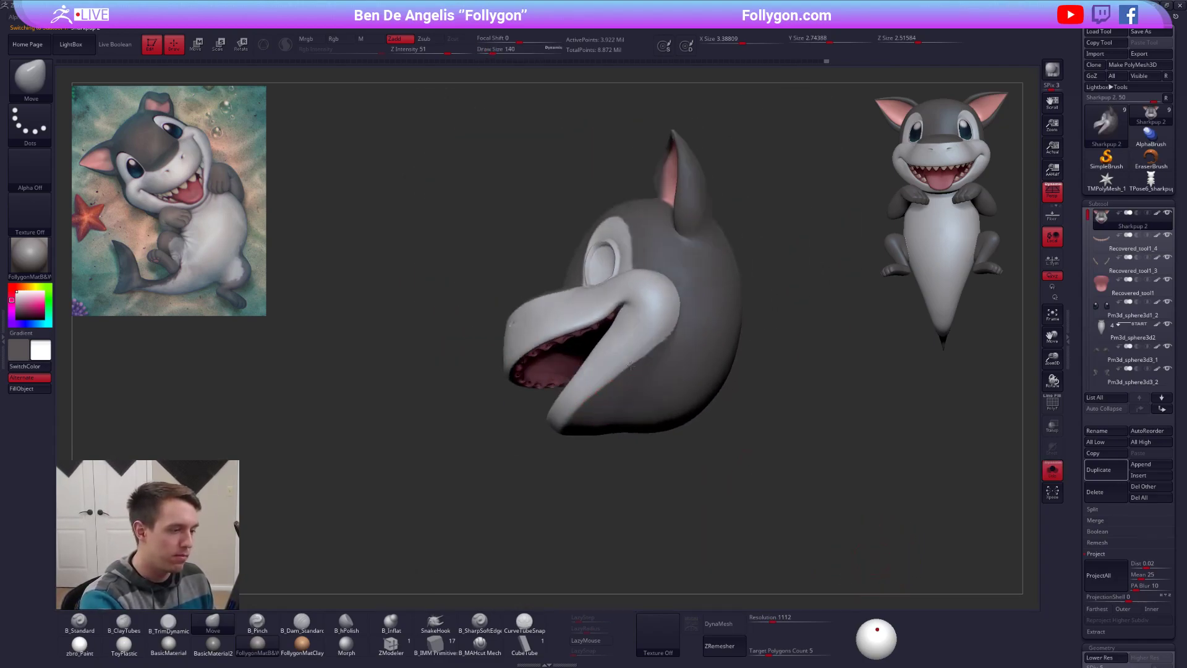
right_click_drag(626, 382, 615, 353)
key("shift+f")
key("shift+f")
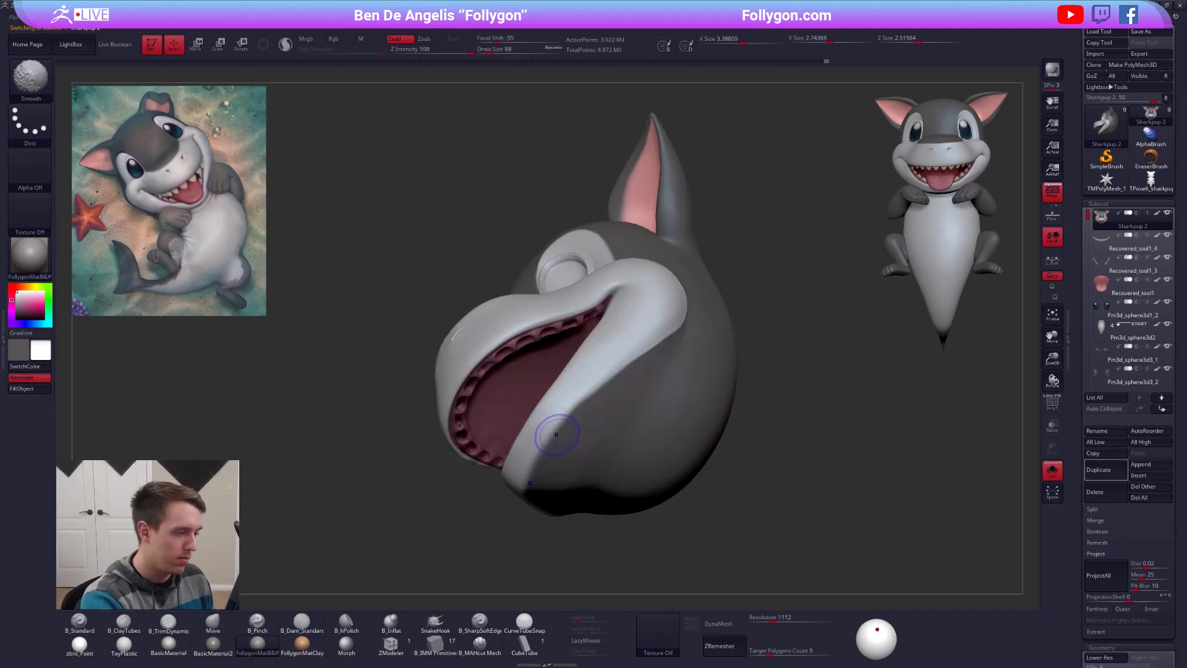
Step: Lower the head subtool by four subdivision levels for broad shape changes around the jaw
key("shift+d")
right_click_drag(564, 431, 562, 432)
key("shift+d")
key("shift+d")
key("shift+d")
key("shift")
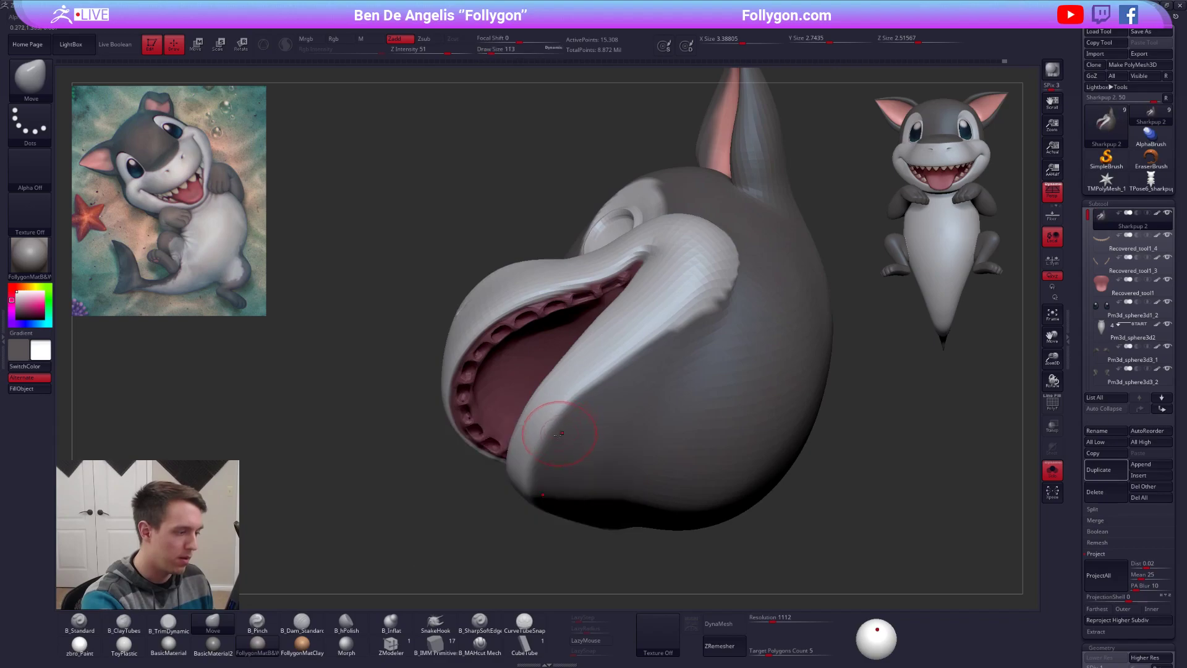
Step: Reshape and smooth the jaw's lower edge with the Move and Smooth brushes while stepping the head up through its subdivision levels
mouse_move(549, 437)
right_mouse_down()
mouse_move(643, 368)
mouse_move(630, 374)
right_mouse_up()
key("d")
key("shift")
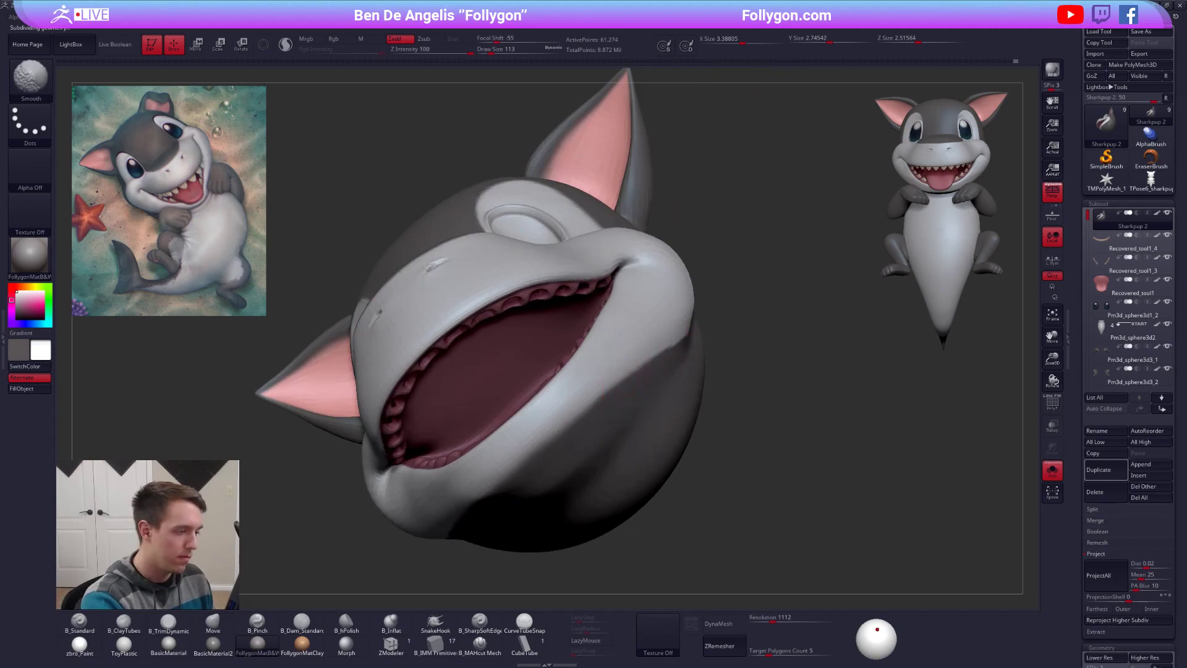
mouse_move(537, 444)
right_mouse_down()
mouse_move(551, 450)
mouse_move(697, 270)
mouse_move(659, 355)
mouse_move(671, 379)
mouse_move(636, 351)
right_mouse_up()
key("space")
key("d")
key("shift")
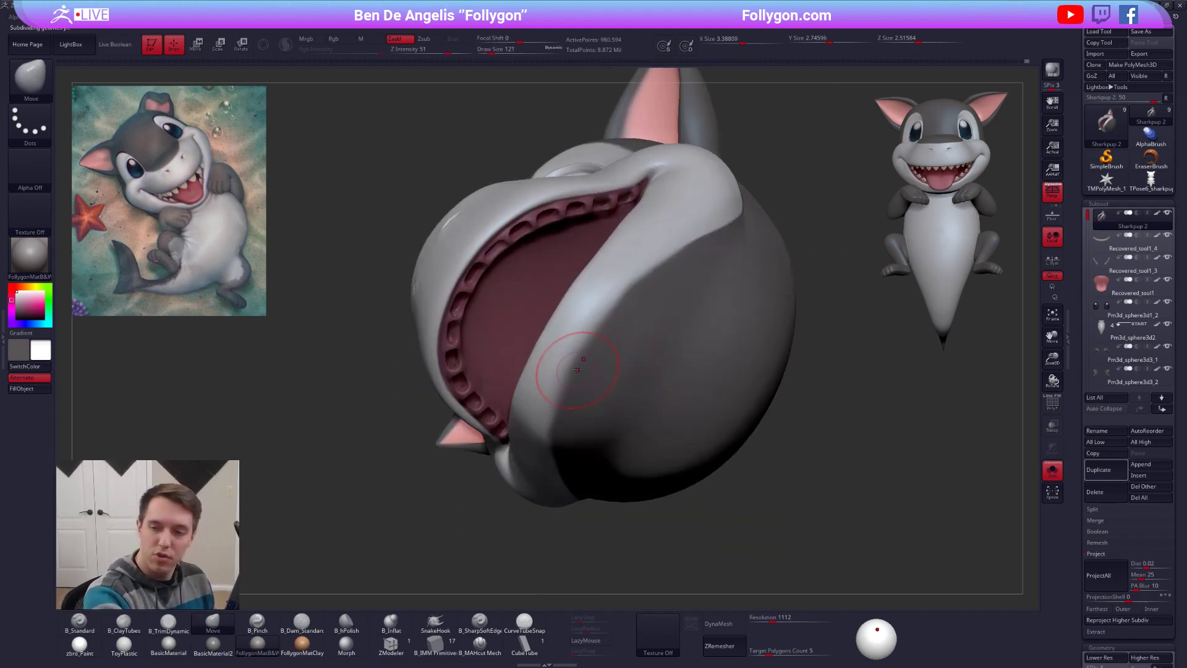
Step: Bring the head to its highest subdivision level and refine the contour from the cheek to the jaw with the Move brush
key("shift")
mouse_move(692, 246)
right_mouse_down()
mouse_move(664, 309)
mouse_move(609, 380)
right_mouse_up()
key("d")
key("space")
left_click_drag(616, 384, 608, 385)
mouse_move(608, 384)
right_mouse_down()
mouse_move(624, 410)
mouse_move(670, 341)
right_mouse_up()
key("space")
left_click_drag(609, 354, 566, 374)
Step: Try a dark grey B_Standard stroke beside the jaw's colour border, undo it and switch to the zbro_Paint material
key("1")
key("c")
key("space")
mouse_move(609, 396)
right_mouse_down()
mouse_move(565, 413)
mouse_move(589, 399)
mouse_move(572, 401)
right_mouse_up()
left_click_drag(567, 422, 626, 350)
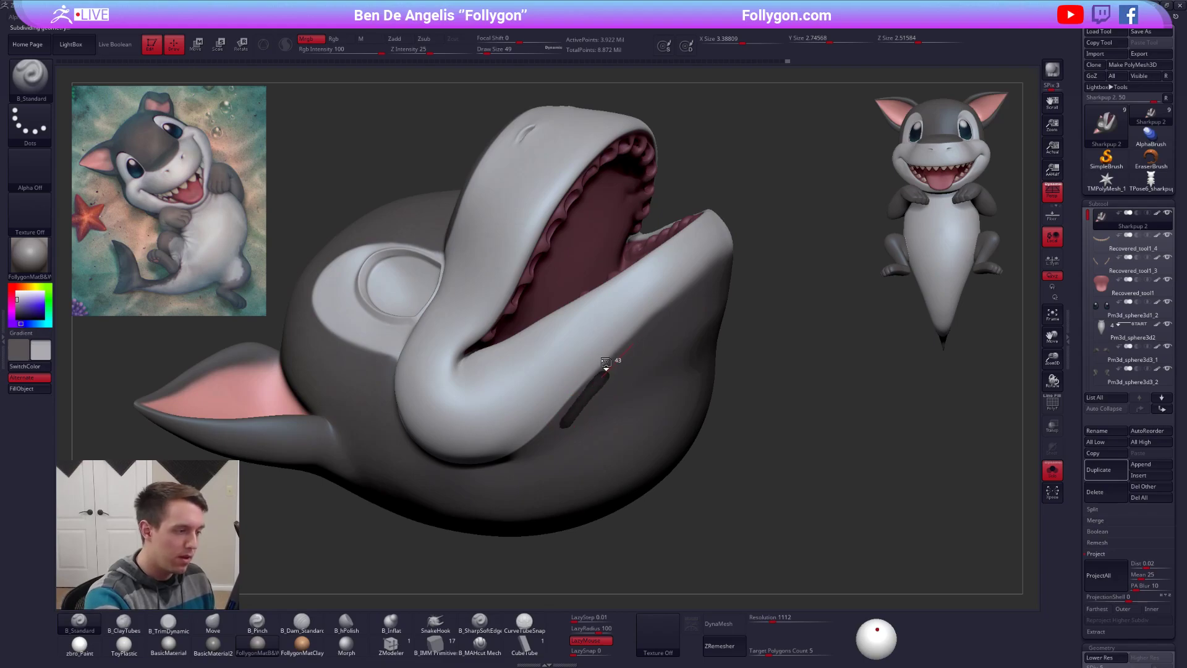
key("ctrl+z")
left_click(79, 645)
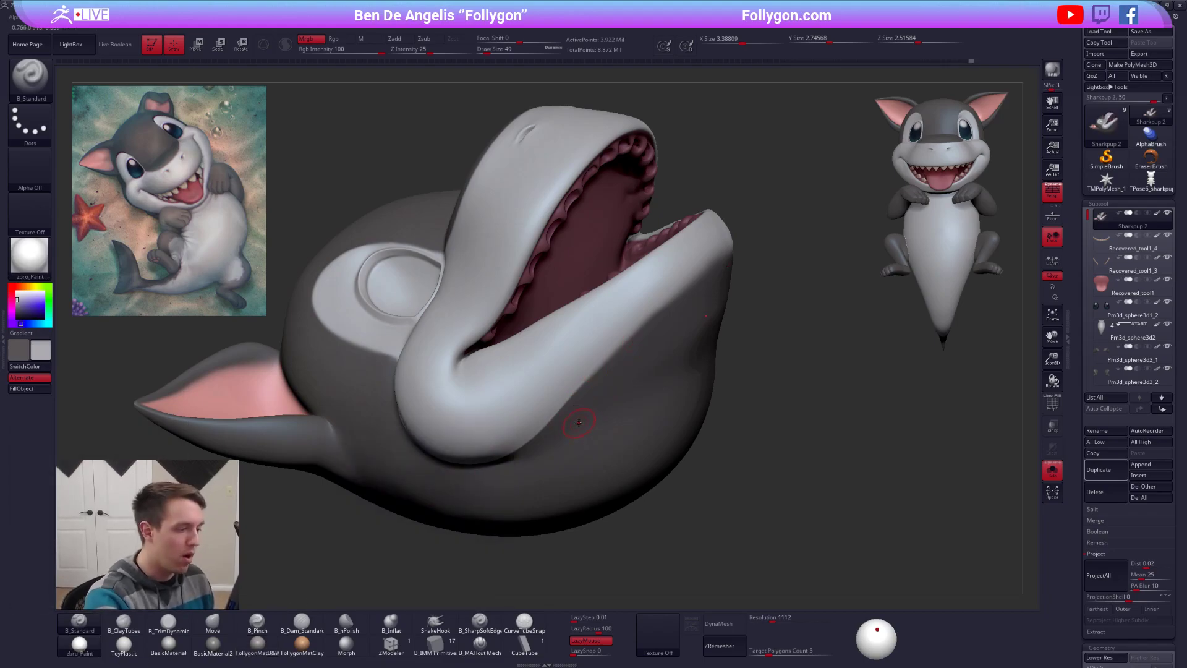
Step: Repaint the border between dark grey and pale skin along the lower jaw using colours sampled from the head
key("c")
key("space")
left_click_drag(576, 414, 578, 414)
right_click_drag(578, 414, 562, 426)
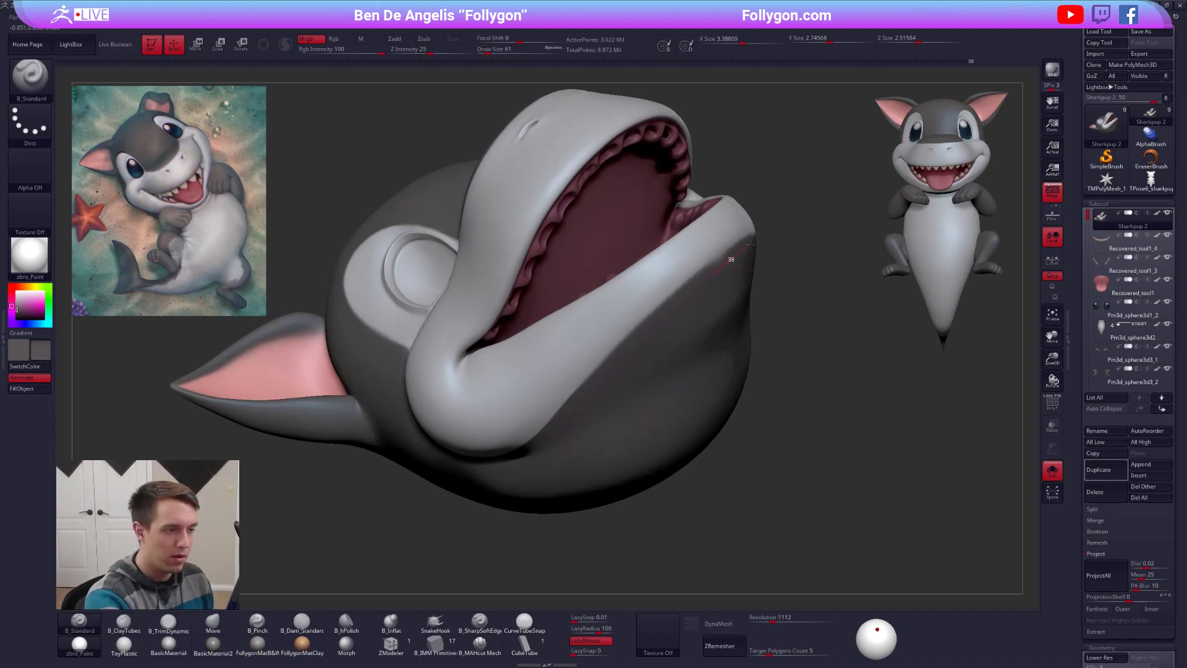
left_click_drag(762, 238, 760, 236)
key("c")
right_click_drag(623, 306, 605, 307)
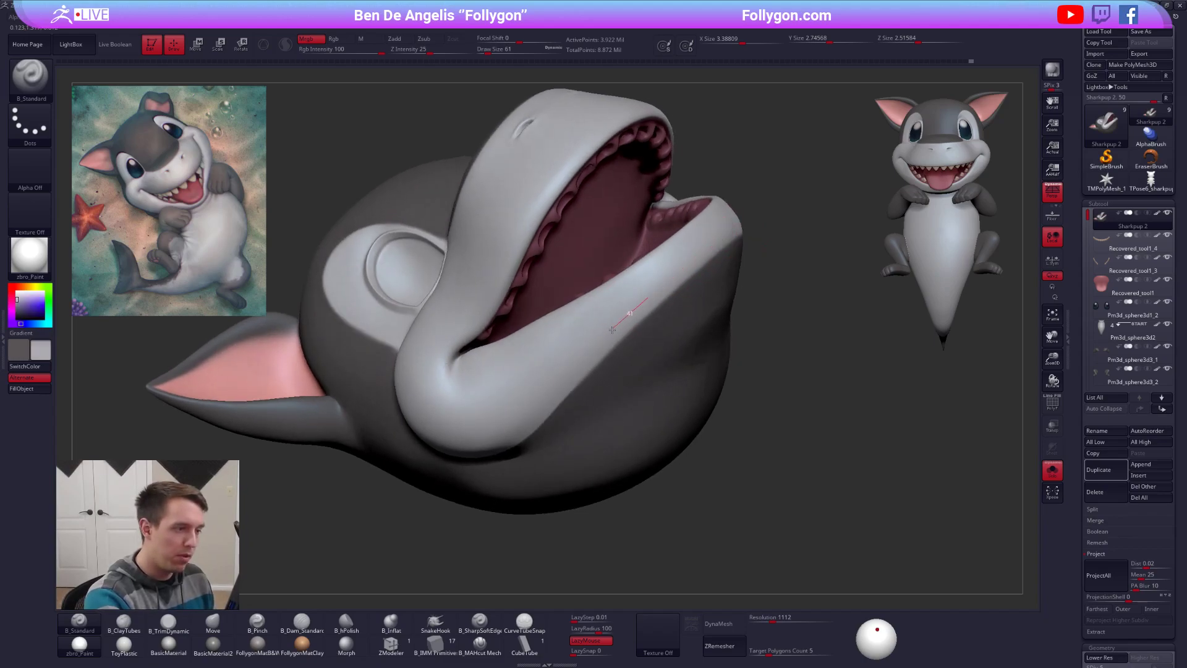
Step: Clean up the edge of the dark snout patch by painting pale colour above the nostril and toward the eye
right_click_drag(490, 456, 656, 498)
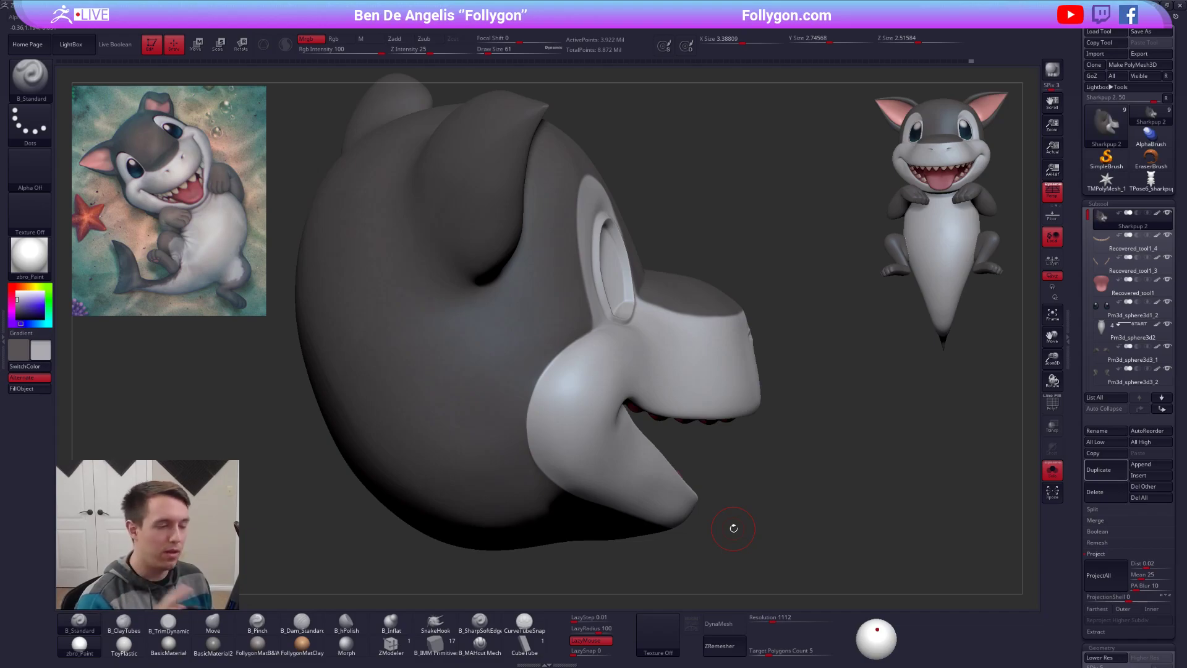
mouse_move(756, 431)
right_mouse_down()
mouse_move(577, 444)
mouse_move(556, 457)
right_mouse_up()
mouse_move(602, 414)
right_mouse_down()
mouse_move(548, 408)
mouse_move(569, 399)
right_mouse_up()
key("space")
left_click_drag(570, 399, 568, 399)
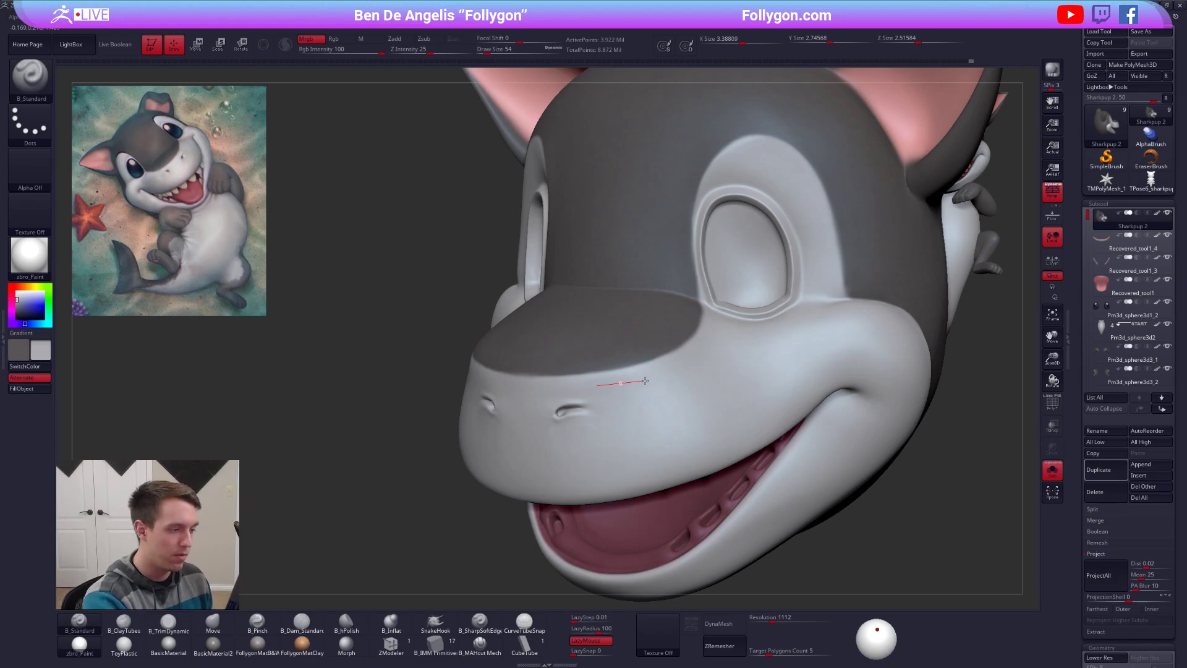
left_click_drag(684, 368, 702, 299)
Step: Sample a colour from the head and retouch the paint border between the snout patch and the inner side of the eye
key("c")
mouse_move(736, 272)
right_mouse_down()
mouse_move(702, 257)
mouse_move(665, 315)
right_mouse_up()
key("space")
left_click_drag(665, 314, 658, 314)
mouse_move(662, 313)
right_mouse_down()
mouse_move(682, 309)
mouse_move(630, 324)
right_mouse_up()
key("space")
left_click_drag(630, 323, 641, 323)
Step: Lower the head by three subdivision levels and reshape the snout bridge between the eyes with the Move brush
key("shift+d")
key("shift+d")
key("shift+d")
right_click_drag(620, 342, 604, 350)
key("b")
key("m")
key("v")
key("space")
left_click_drag(604, 351, 608, 351)
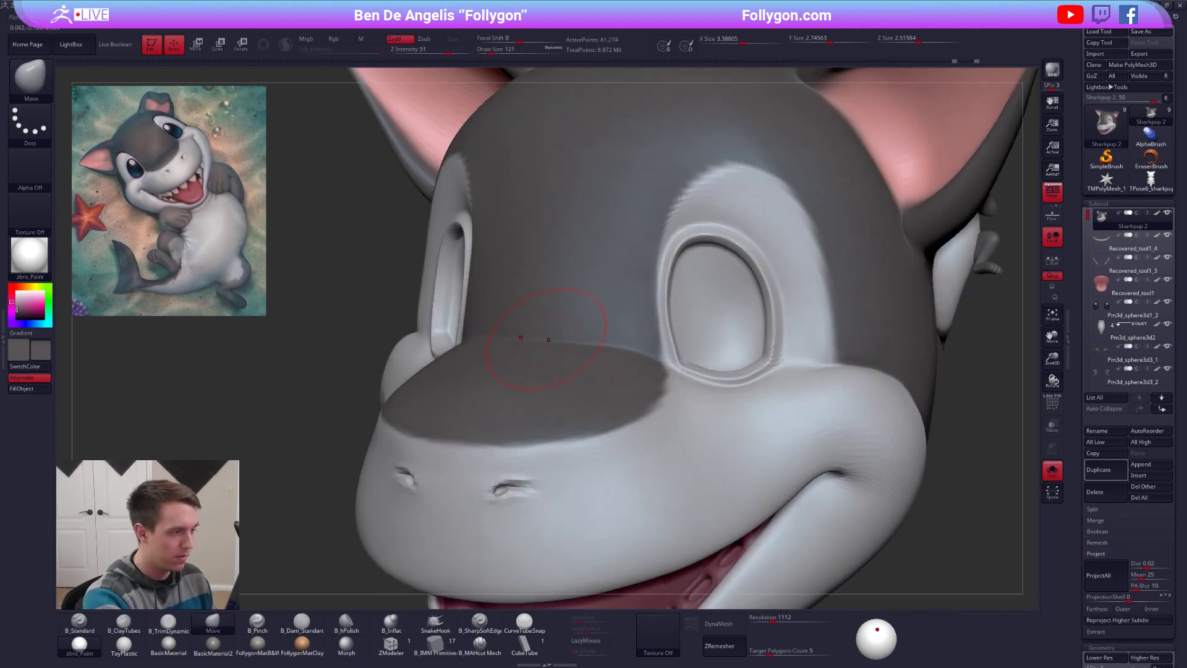
right_click_drag(614, 355, 634, 346)
key("space")
left_click_drag(549, 347, 545, 346)
Step: Refine the snout bridge with the Move brush one subdivision level lower, and return the head to its highest level
key("space")
key("shift+d")
key("space")
left_click_drag(629, 347, 618, 346)
right_click_drag(544, 371, 593, 366)
key("d")
key("d")
key("d")
key("d")
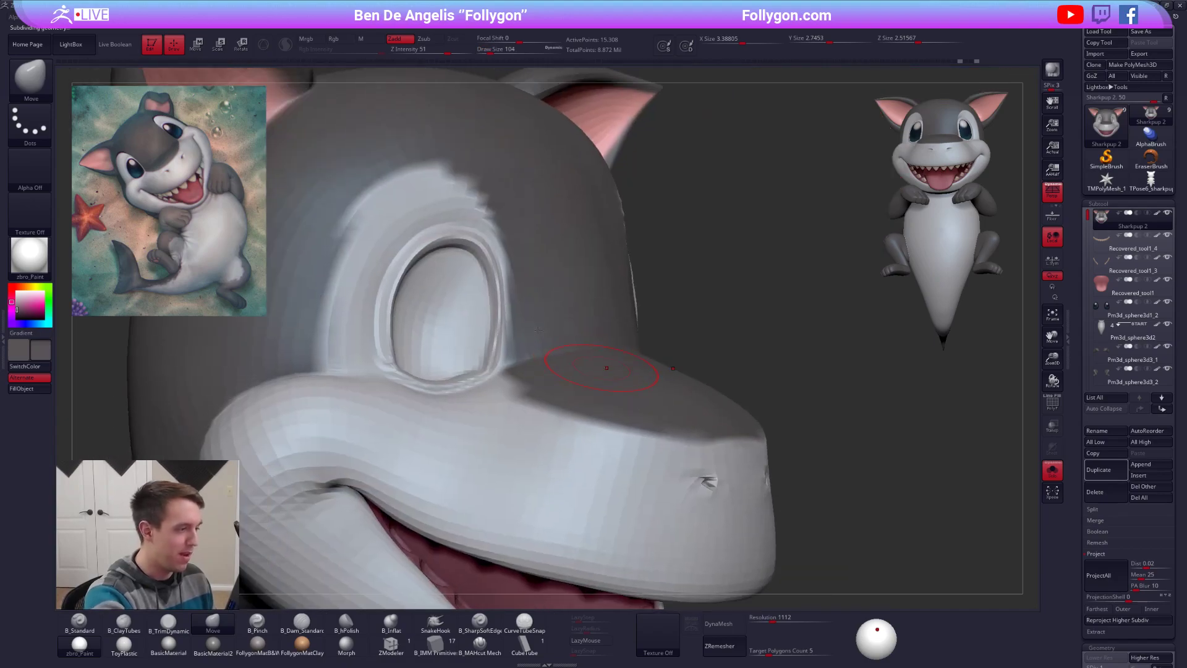
Step: Repaint the colour border beside the inner edge of the eye and along the snout patch with B_Standard
key("space")
left_click_drag(512, 329, 510, 329)
key("1")
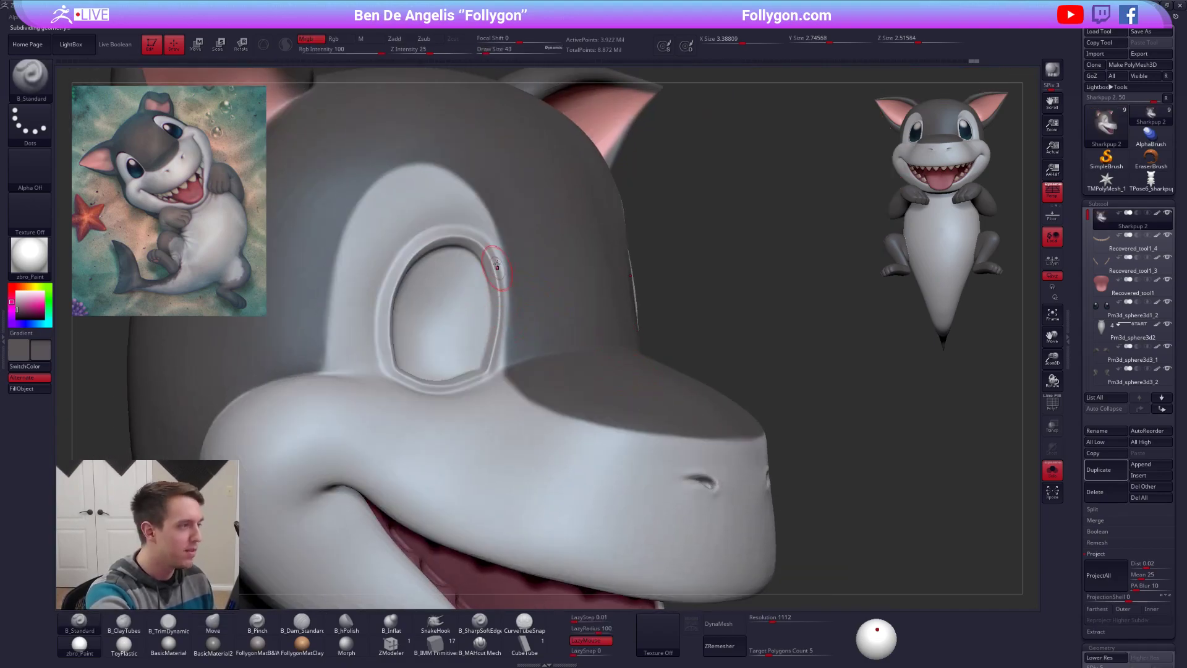
key("space")
left_click_drag(522, 270, 520, 270)
right_click_drag(522, 291, 510, 321)
key("space")
left_click_drag(511, 321, 509, 322)
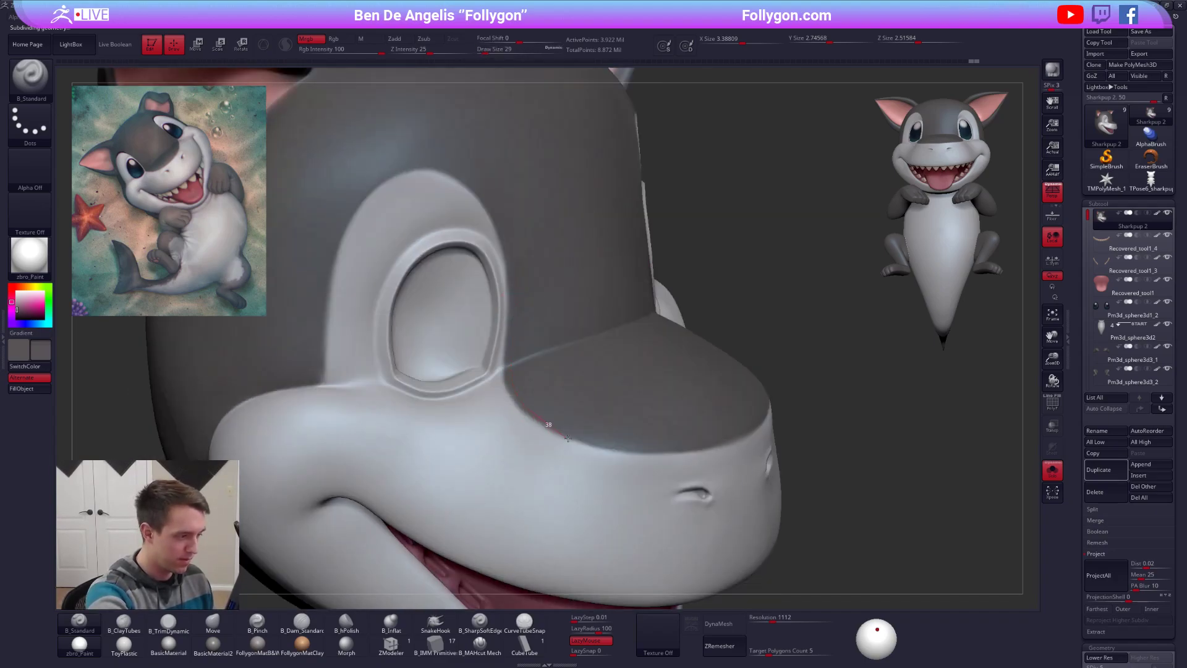
Step: Show all subtools again and view the whole character from the side
mouse_move(717, 405)
right_mouse_down("ctrl")
mouse_move(617, 281)
mouse_move(893, 503)
mouse_move(751, 357)
mouse_move(757, 415)
mouse_move(720, 321)
right_mouse_up("ctrl")
key("alt+s")
key("space")
left_click_drag(666, 315, 681, 314)
right_click_drag(706, 315, 789, 407)
right_click_drag(881, 572, 888, 570)
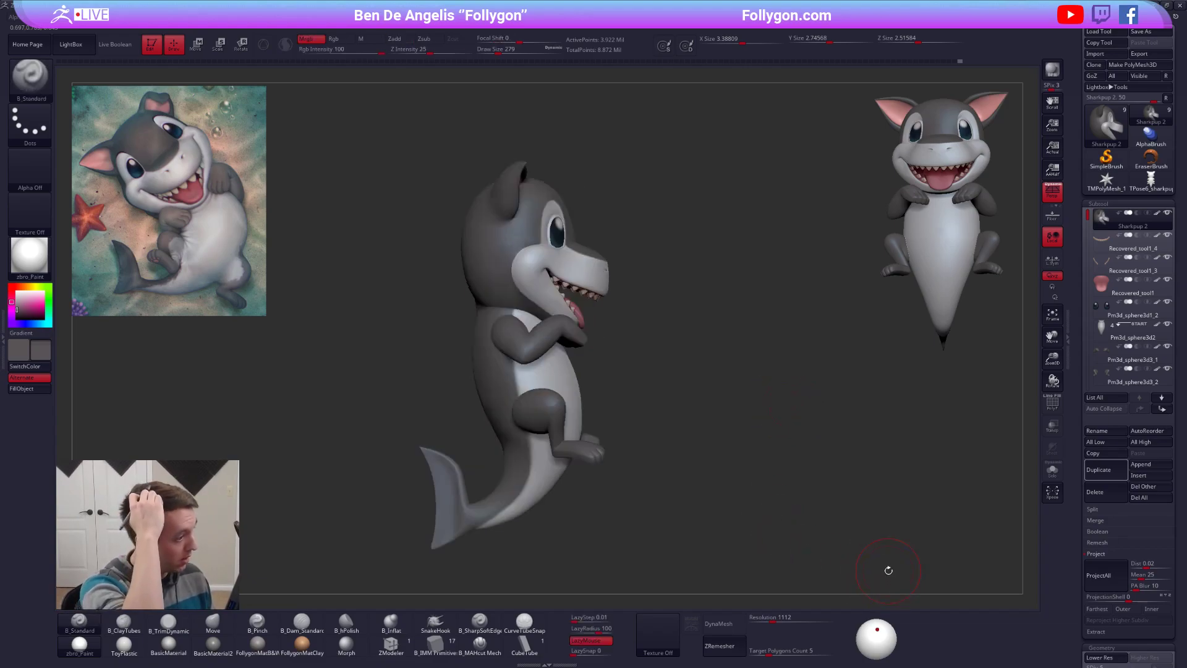
key("space")
left_click_drag(559, 263, 567, 263)
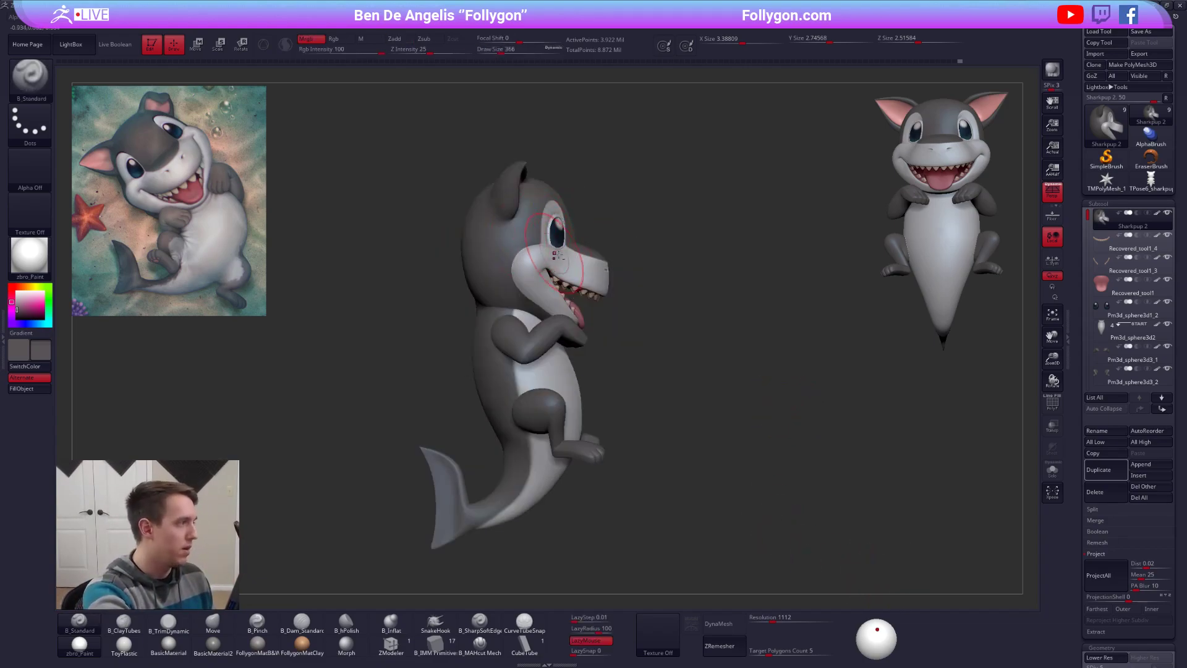
right_click_drag(599, 293, 629, 337, "alt")
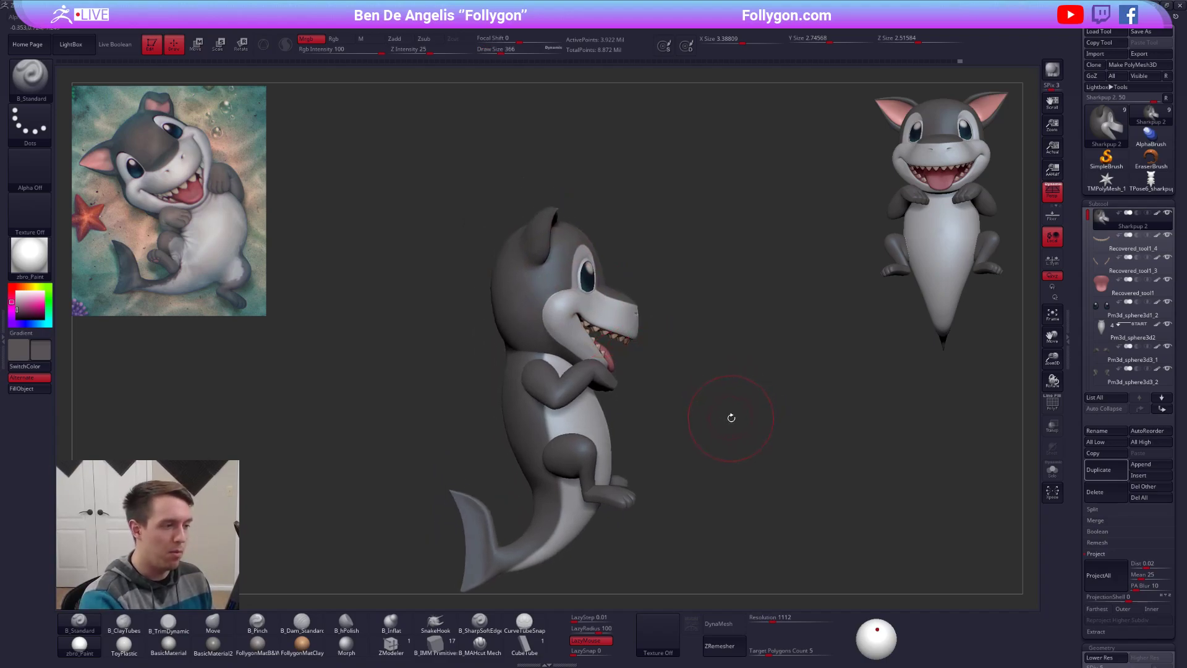
Step: Delete the old T-pose mesh tool and return to the Sharkpup 2 tool
left_click(1151, 181)
left_click(1095, 492)
left_click(1151, 115)
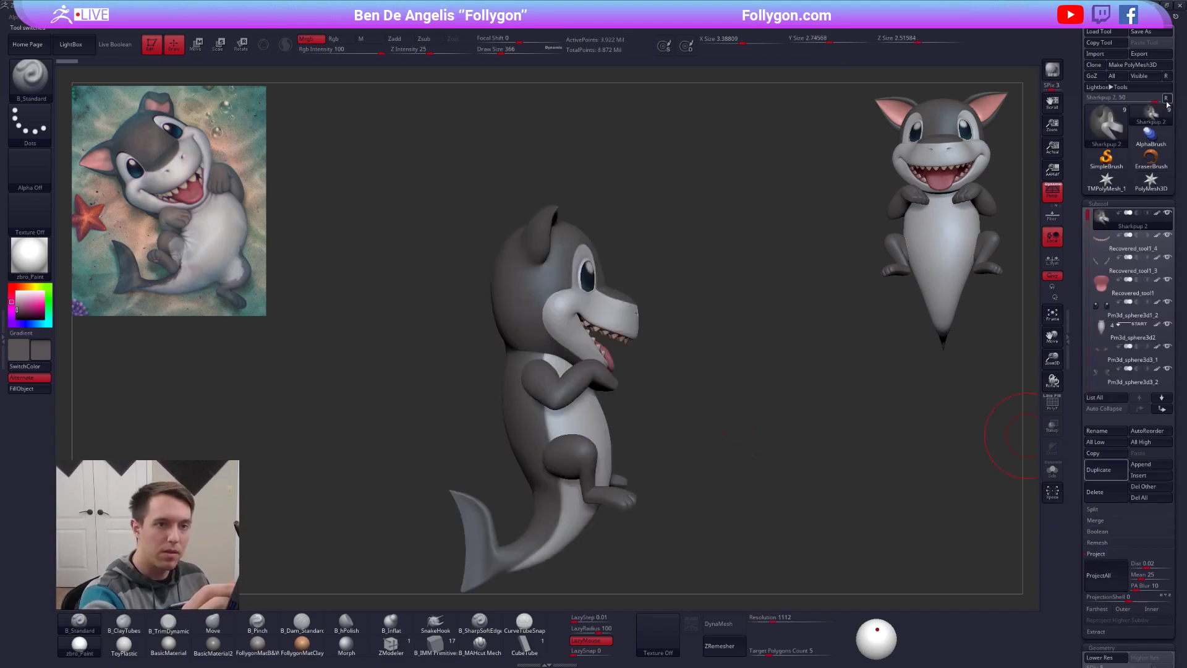
Step: Generate a new TPoseMesh from the character and give it the FollygonMatB&P material with a light colour
right_click_drag(768, 337, 805, 344, "alt")
key("f")
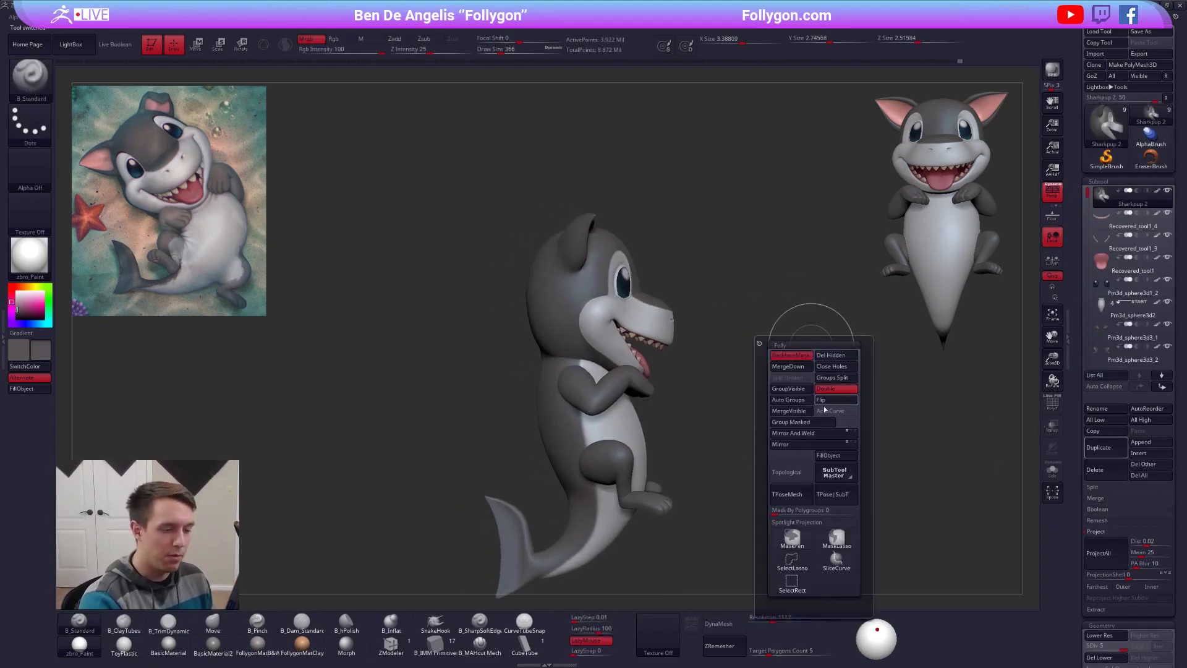
left_click(787, 495)
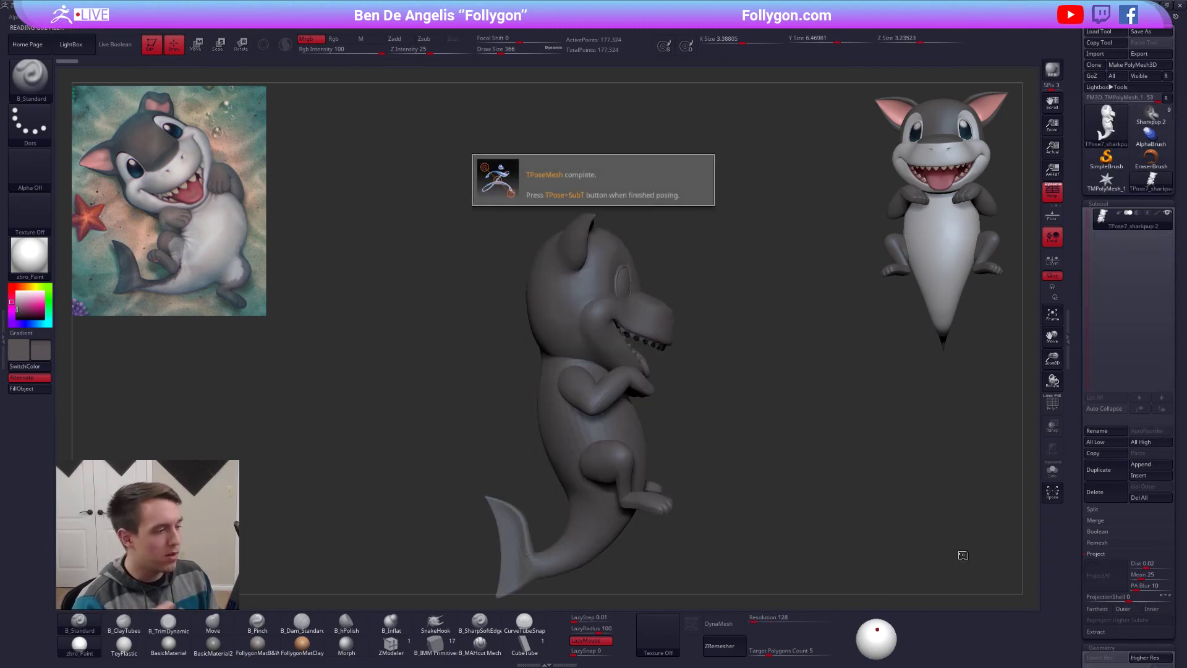
left_click(253, 643)
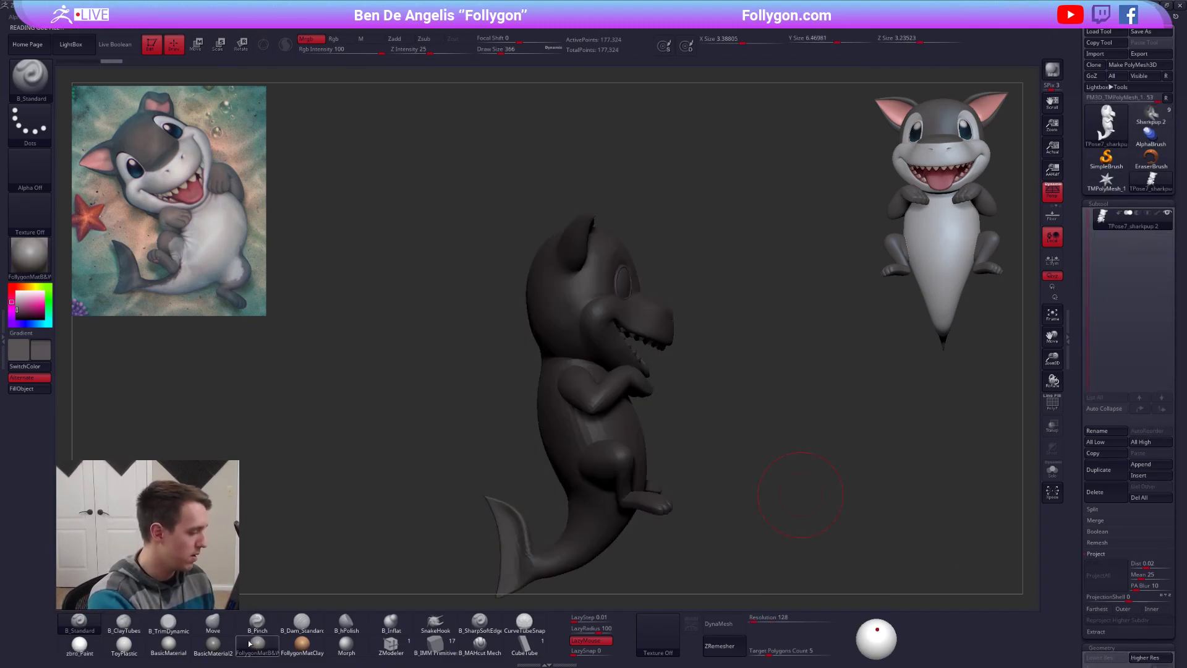
left_click(16, 290)
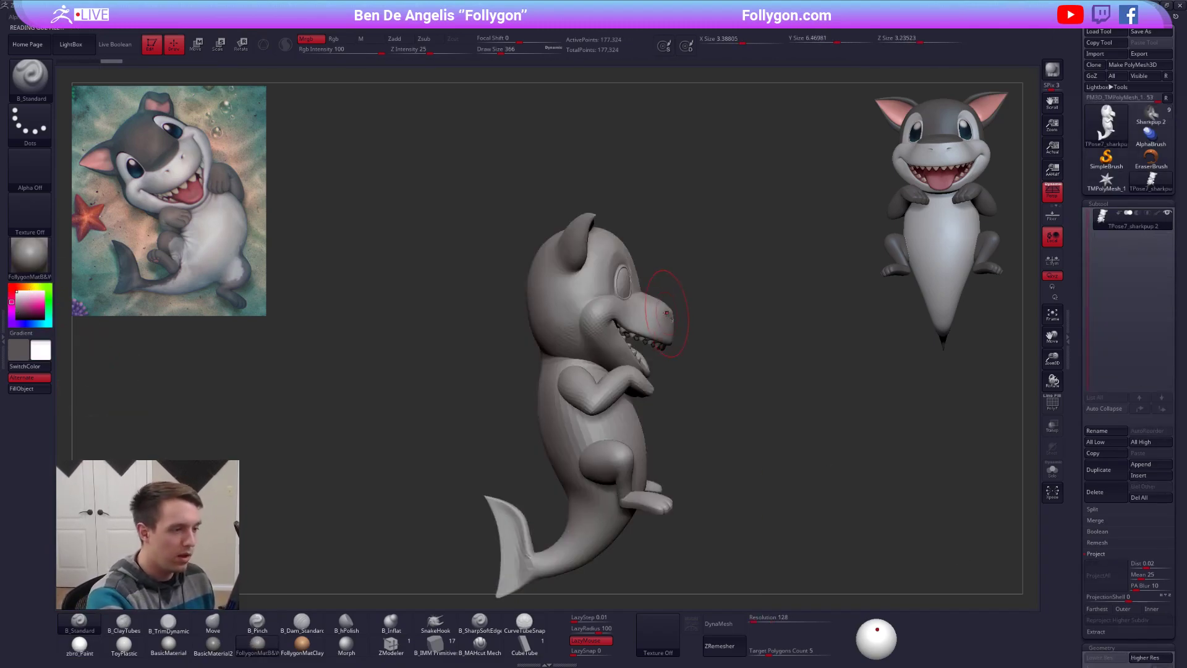
Step: Adjust the snout and jaw profile of the T-pose mesh with a large Move brush in side view without perspective
mouse_move(679, 326)
left_mouse_down("shift")
mouse_move(606, 325)
mouse_move(712, 309)
mouse_move(742, 287)
left_mouse_up("shift")
right_click_drag(590, 295, 559, 287, "ctrl")
right_click_drag(560, 287, 606, 289, "alt")
key("b")
key("m")
key("v")
key("space")
left_click_drag(600, 292, 607, 305)
key("space")
key("space")
mouse_move(600, 312)
right_mouse_down()
mouse_move(583, 334)
mouse_move(560, 323)
mouse_move(615, 276)
mouse_move(648, 279)
right_mouse_up()
key("space")
left_click_drag(662, 349, 668, 349)
right_click_drag(668, 350, 668, 317, "alt")
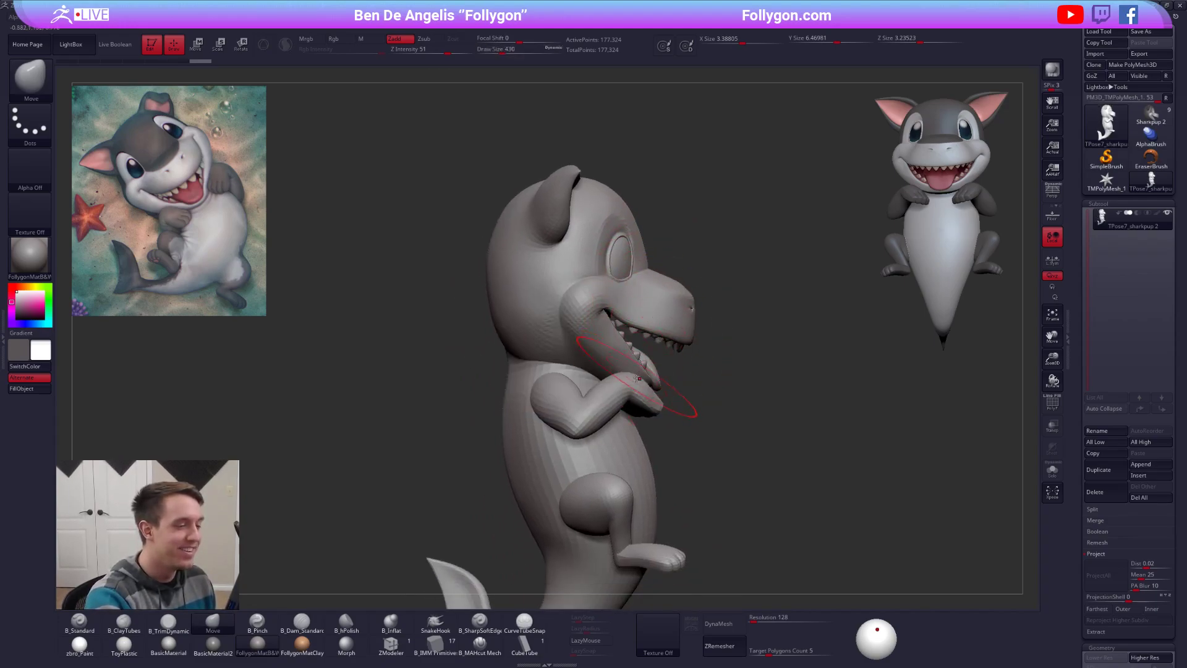
Step: Hide the arms, body and legs of the T-pose mesh so that only the head parts remain
double_click(654, 405, "ctrl+shift")
left_click(637, 436, "ctrl+shift")
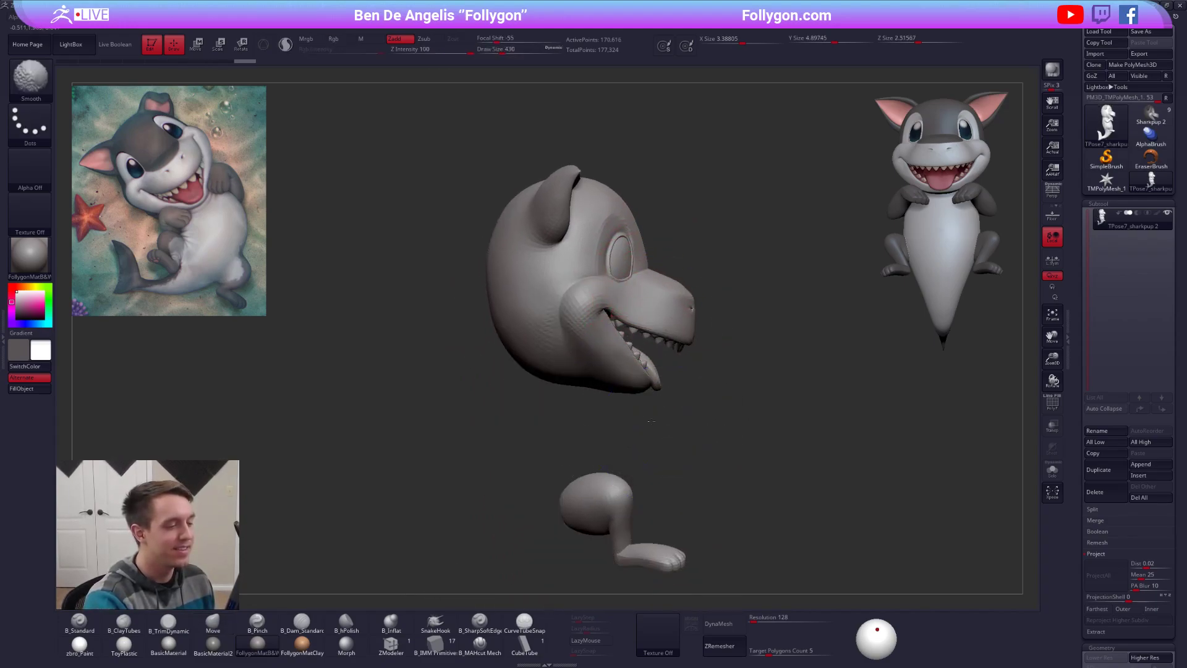
right_click_drag(651, 421, 632, 398, "ctrl")
mouse_move(629, 391)
left_mouse_down("ctrl+alt+shift")
mouse_move(630, 526)
mouse_move(678, 418)
left_mouse_up("ctrl+alt+shift")
right_click_drag(651, 376, 647, 344, "ctrl")
Step: Reshape the muzzle and open jaw in side view with the Move brush at a large draw size
key("space")
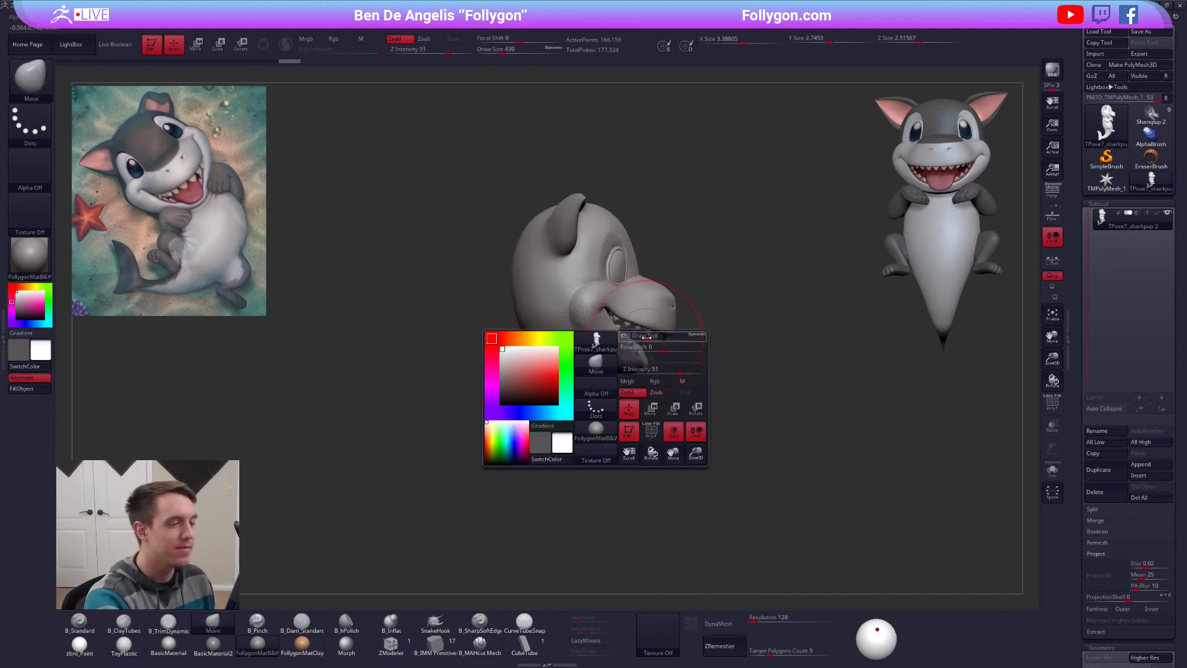
left_click_drag(648, 341, 651, 341)
right_click_drag(679, 390, 667, 379, "alt")
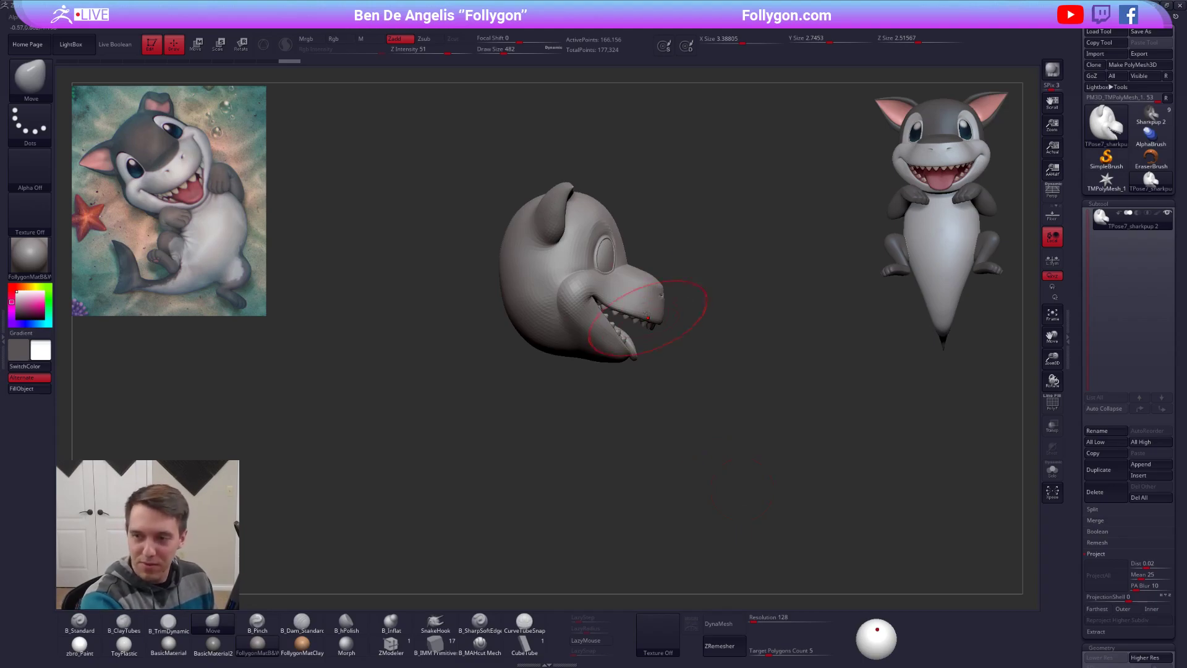
right_click_drag(648, 323, 595, 368, "ctrl")
key("space")
mouse_move(657, 315)
left_mouse_down()
mouse_move(643, 315)
mouse_move(667, 310)
left_mouse_up()
key("shift")
key("b")
key("m")
key("v")
key("space")
key("space")
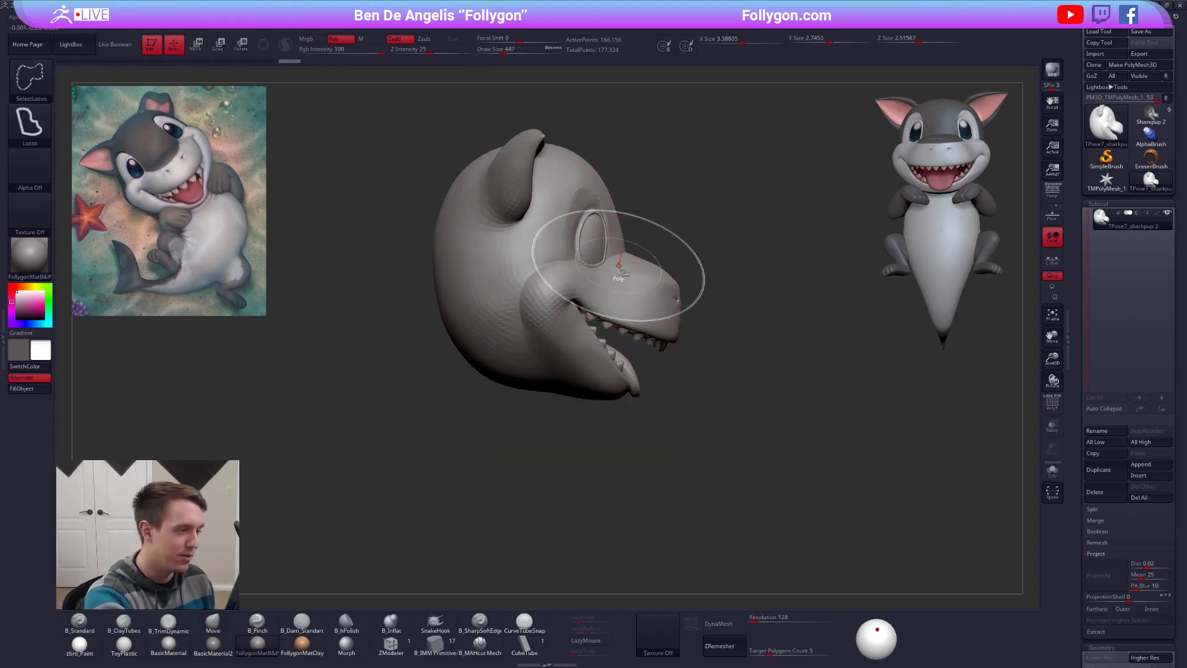
Step: Mask everything except the muzzle and push the muzzle back toward the head with Transpose Move
left_click(598, 249, "ctrl+shift")
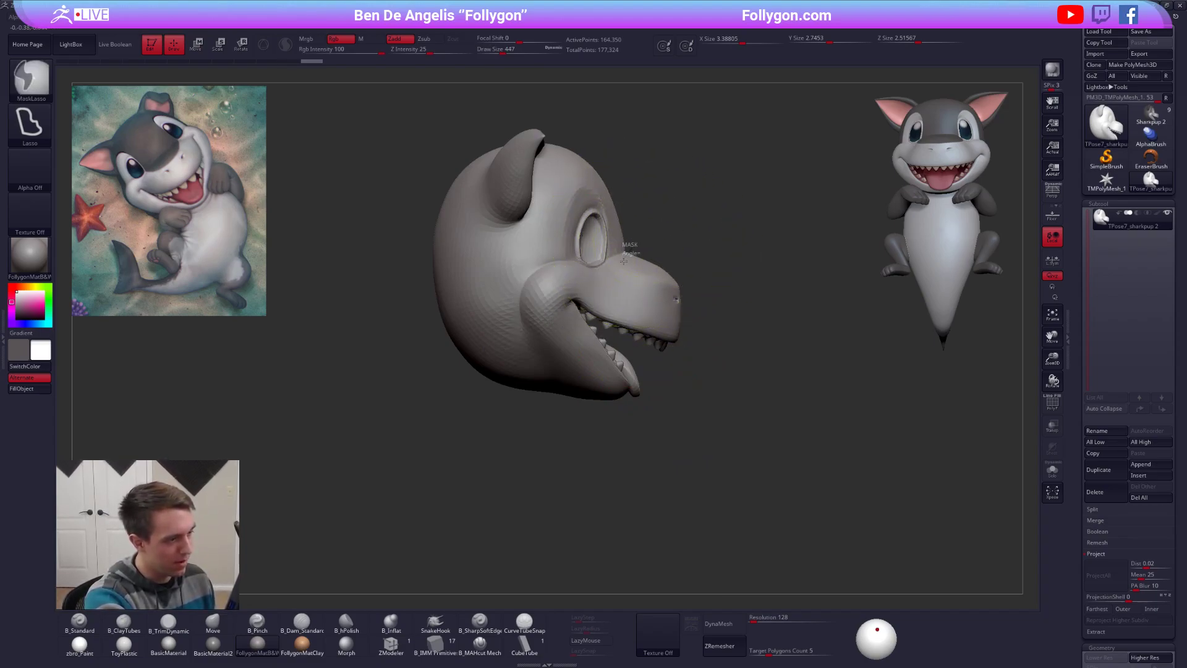
mouse_move(544, 291)
left_mouse_down("ctrl")
mouse_move(745, 441)
mouse_move(650, 368)
left_mouse_up("ctrl")
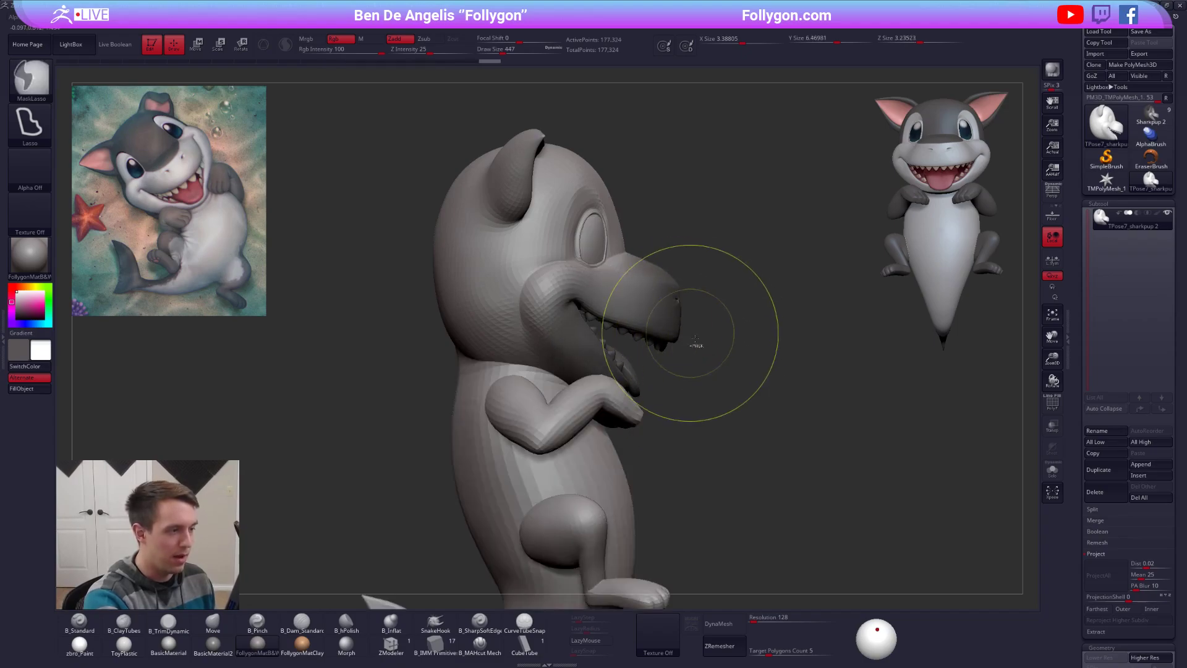
left_click_drag(694, 341, 664, 334)
key("w")
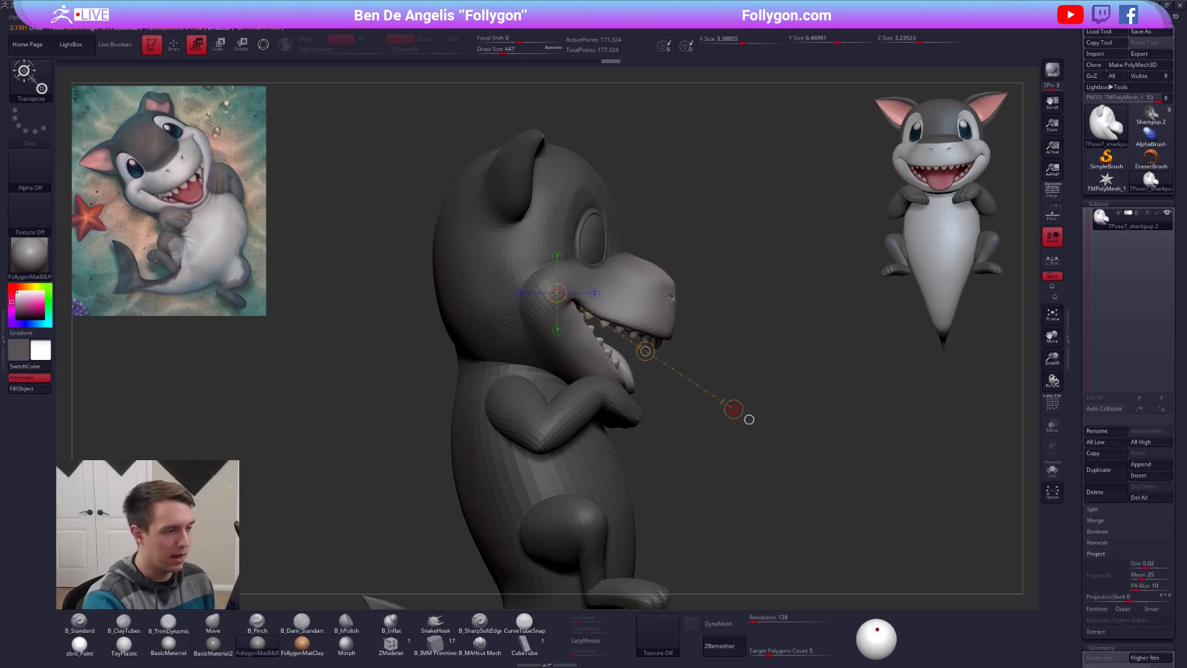
left_click_drag(746, 417, 392, 419, "shift")
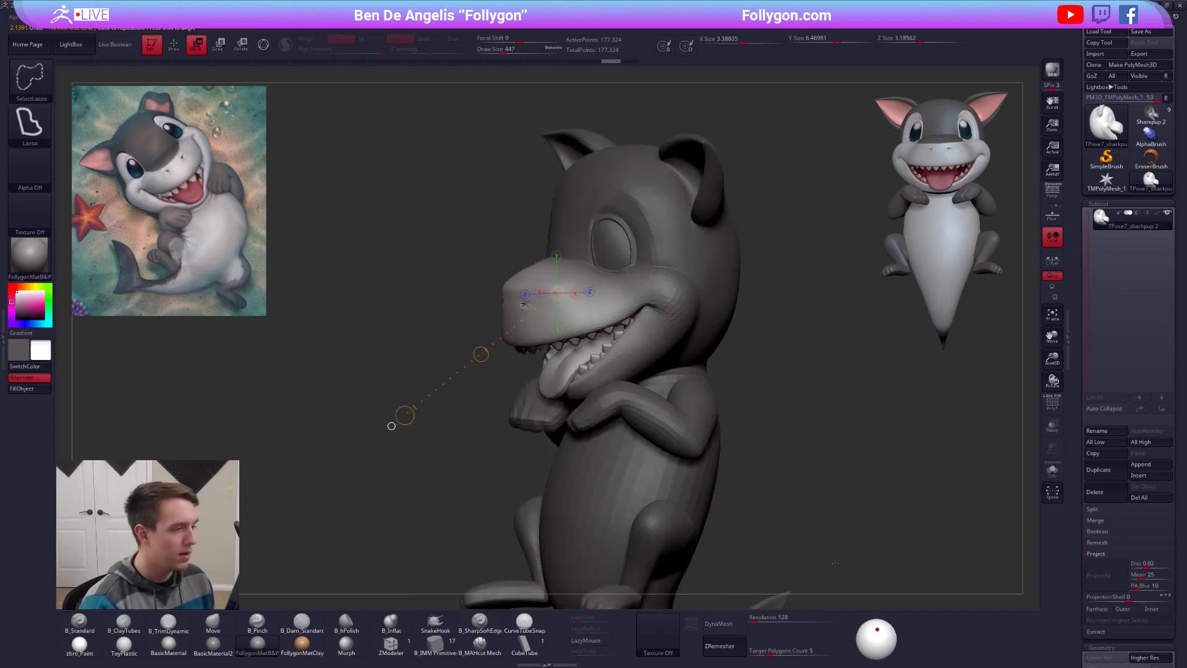
key("q")
Step: Clear the muzzle mask and lasso-mask the eye area in side view
right_click_drag(632, 269, 650, 303)
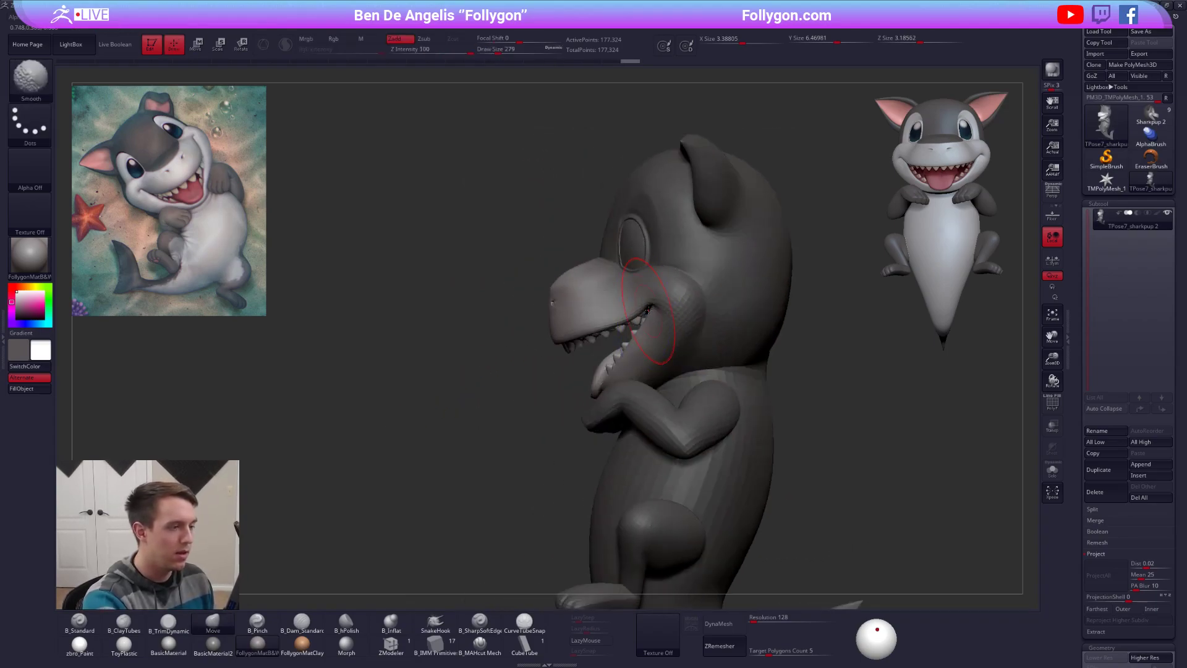
right_click_drag(562, 180, 636, 284)
key("space")
left_click_drag(636, 283, 628, 285)
key("ctrl")
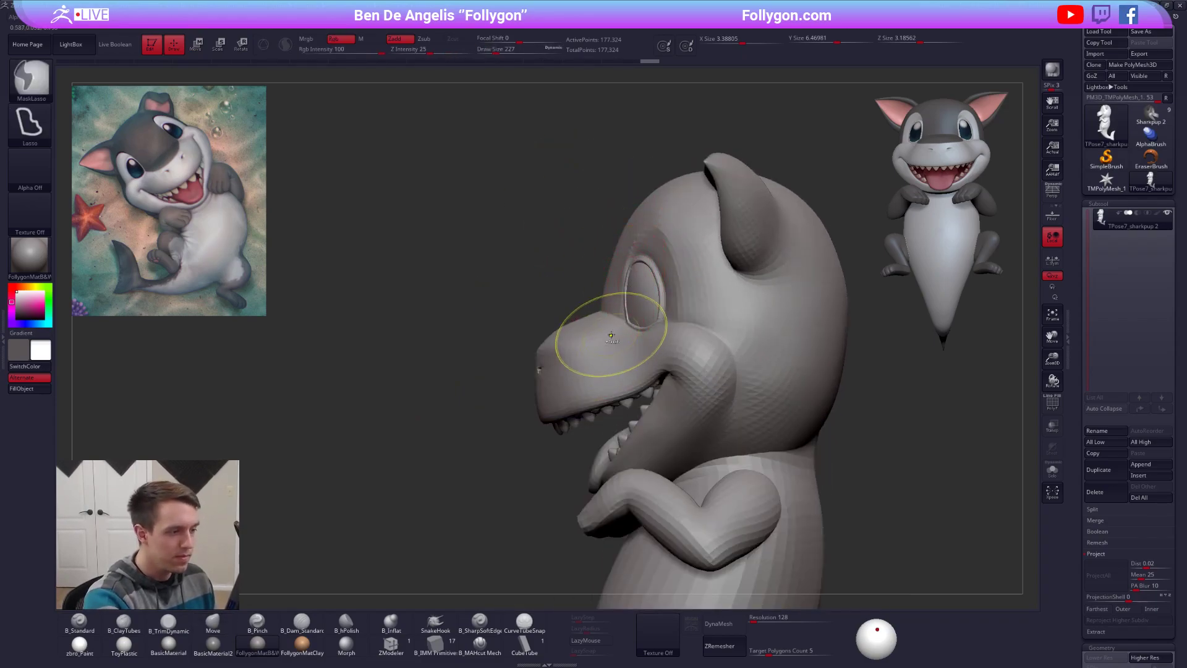
mouse_move(696, 310)
left_mouse_down("ctrl")
mouse_move(609, 248)
mouse_move(649, 334)
left_mouse_up("ctrl")
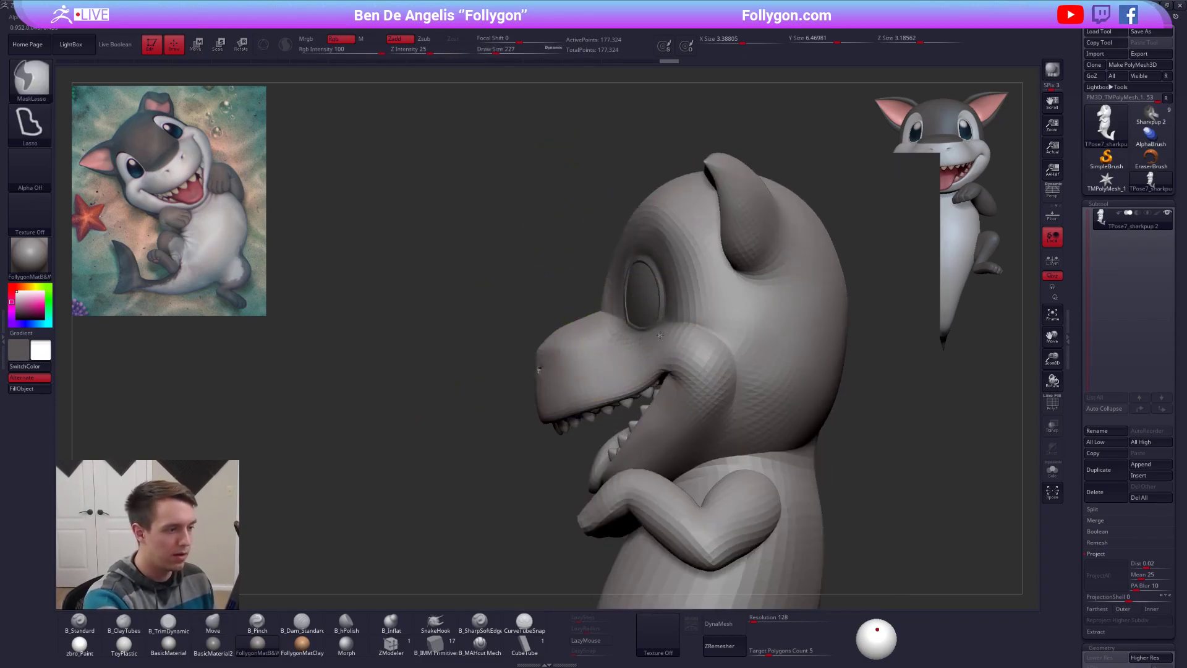
Step: Trim the mask around the eyes with an unmasking lasso and check the eye parts by toggling their visibility
left_click_drag(575, 250, 644, 222)
mouse_move(589, 328)
left_mouse_down("ctrl+alt")
mouse_move(635, 229)
mouse_move(632, 243)
left_mouse_up("ctrl+alt")
left_click(677, 304, "ctrl+shift")
key("ctrl")
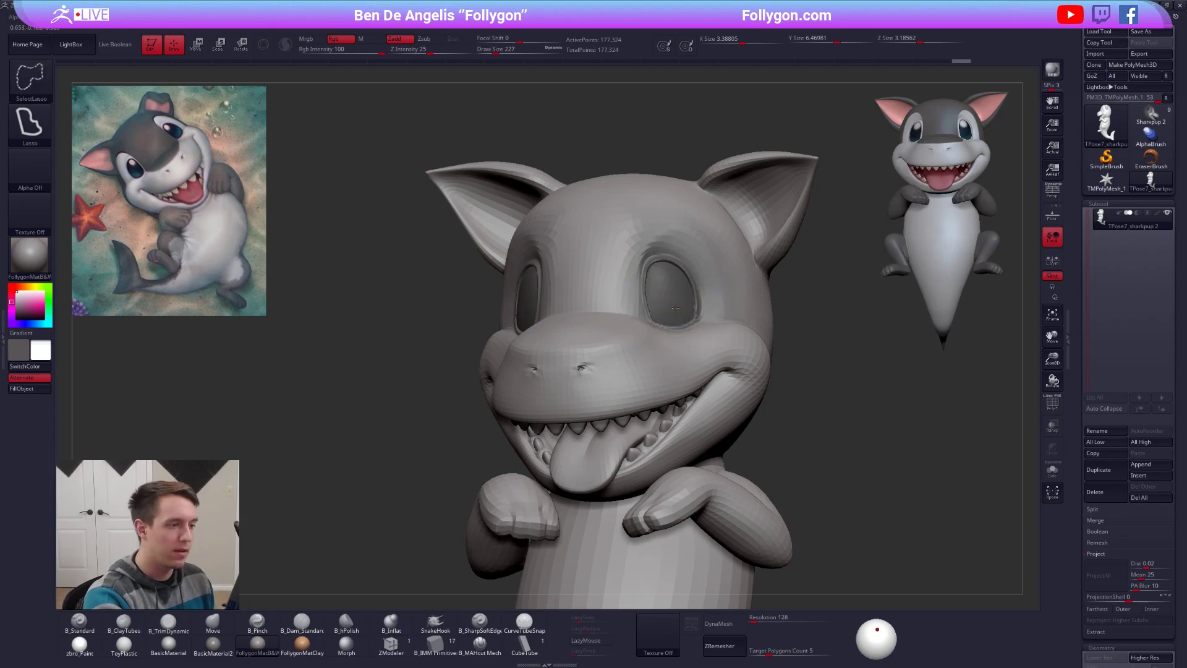
left_click(676, 308, "ctrl+shift")
left_click(795, 266, "ctrl+shift")
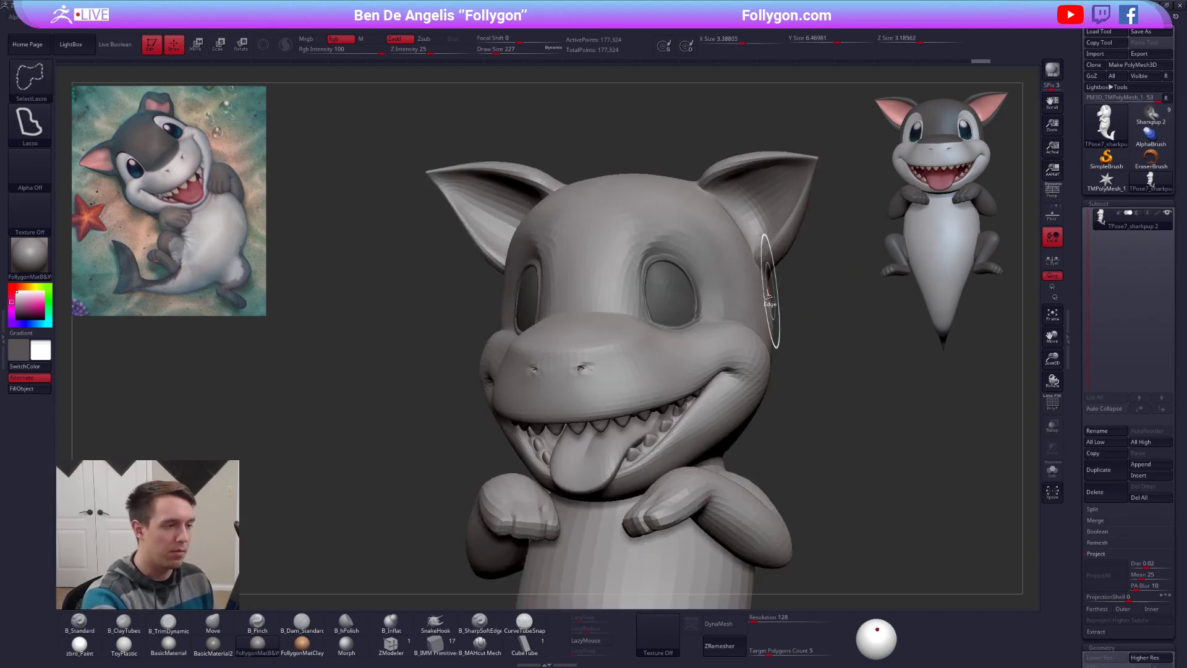
Step: Invert the eye mask so only the eye areas are free and tilt them in side view with Transpose Rotate
left_click_drag(795, 292, 594, 301, "shift")
left_click(569, 302, "ctrl")
key("r")
left_click_drag(734, 363, 507, 510)
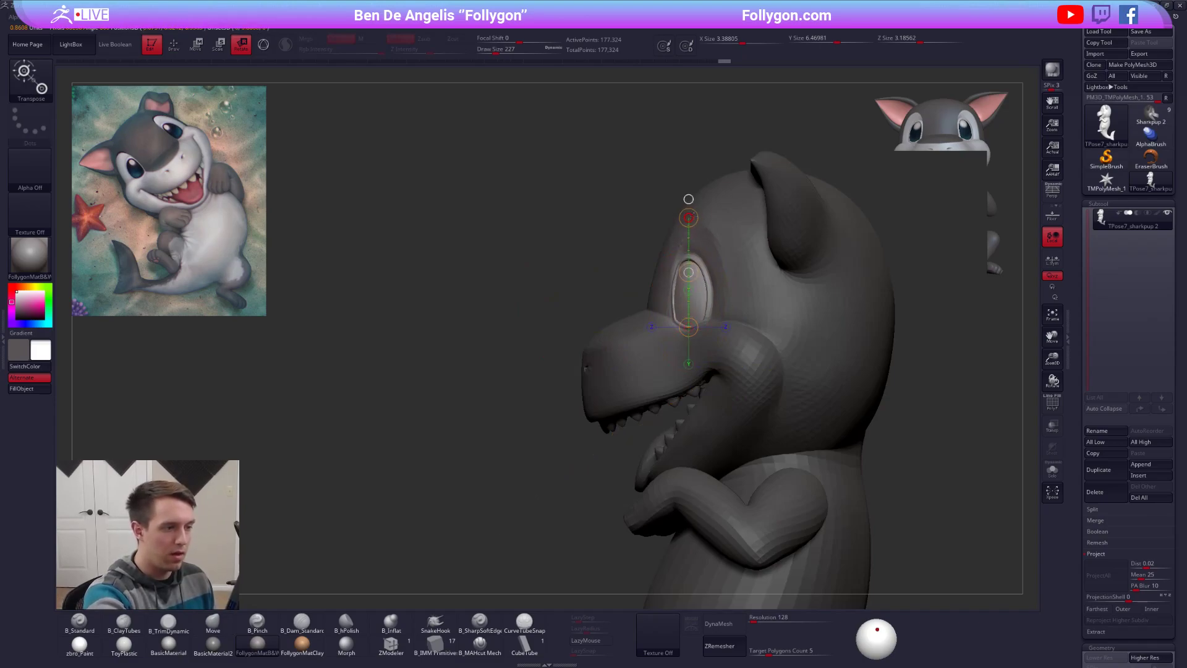
mouse_move(566, 427)
left_mouse_down("alt")
mouse_move(578, 352)
mouse_move(782, 366)
mouse_move(767, 422)
left_mouse_up("alt")
key("q")
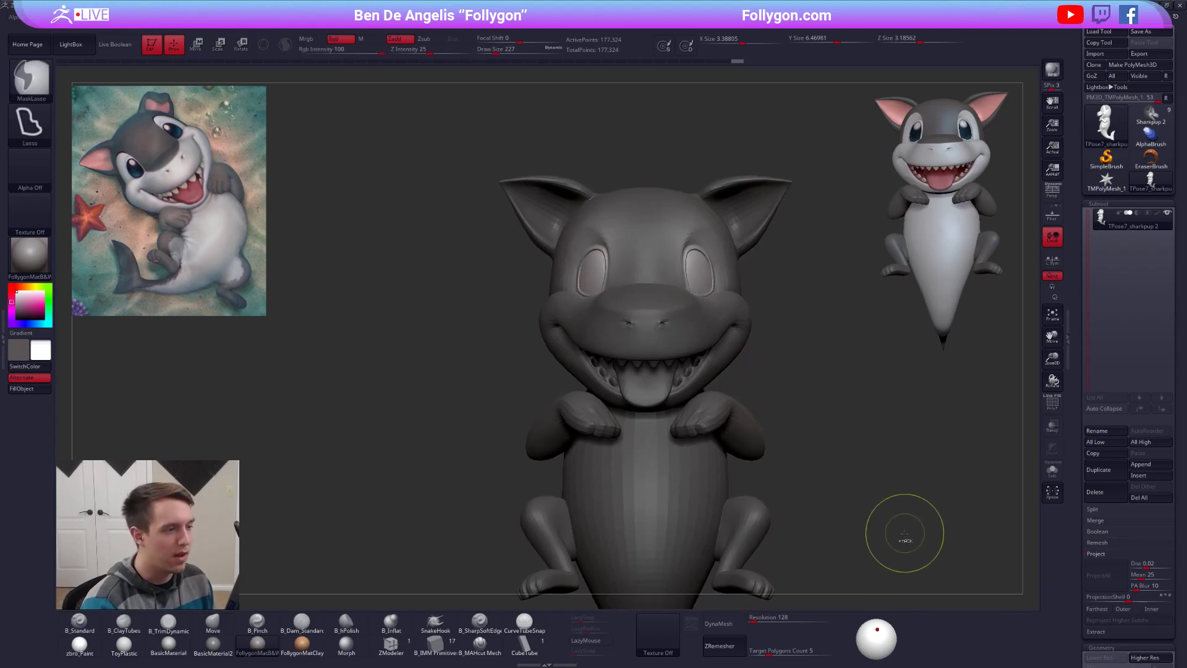
Step: Clear the mask and flatten the back of the head with the TrimDynamic brush in side view
left_click_drag(896, 565, 587, 313)
key("w")
key("q")
left_click_drag(711, 278, 584, 286)
key("s")
left_click_drag(533, 336, 527, 336)
key("3")
mouse_move(576, 242)
left_mouse_down()
mouse_move(603, 230)
mouse_move(578, 241)
left_mouse_up()
mouse_move(433, 272)
left_mouse_down()
mouse_move(609, 288)
mouse_move(680, 272)
mouse_move(581, 273)
mouse_move(572, 294)
mouse_move(579, 266)
left_mouse_up()
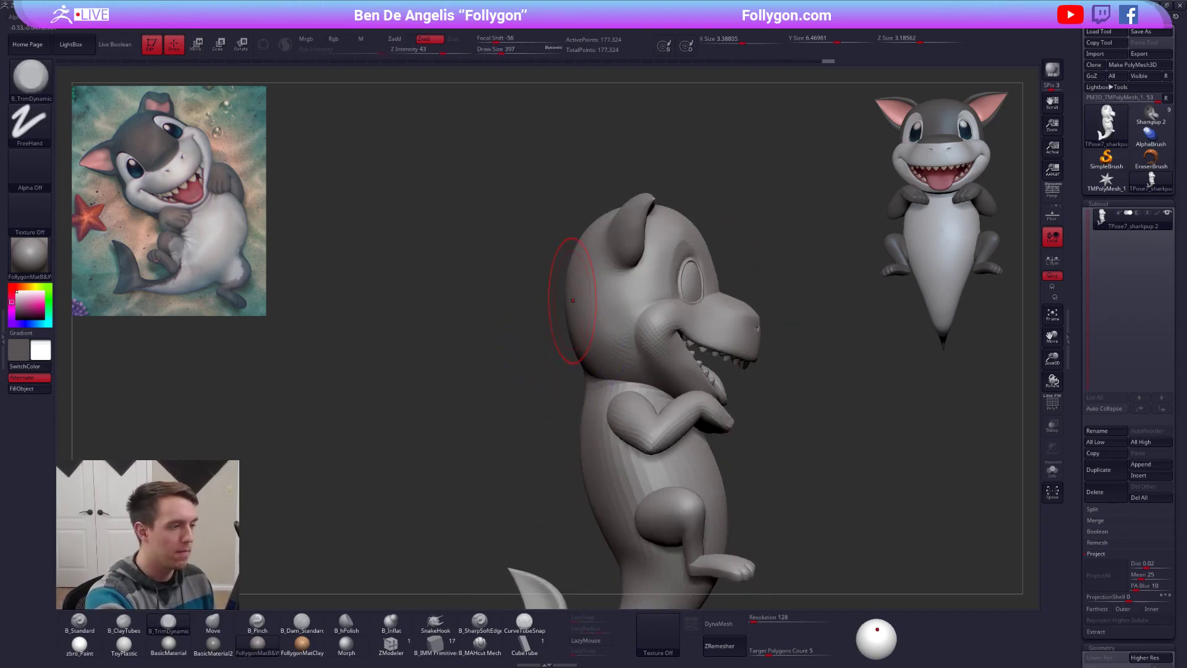
Step: Reshape the forehead and brow from above with the Move brush at draw sizes 239 and 170, smoothing the surface
key("space")
mouse_move(620, 364)
left_mouse_down()
mouse_move(720, 350)
mouse_move(736, 371)
mouse_move(687, 330)
mouse_move(946, 555)
mouse_move(897, 561)
mouse_move(925, 549)
left_mouse_up()
left_click_drag(688, 387, 736, 448, "alt")
mouse_move(631, 347)
right_mouse_down()
mouse_move(649, 348)
mouse_move(651, 371)
right_mouse_up()
right_click_drag(651, 371, 693, 315, "alt")
right_click_drag(671, 263, 667, 301, "ctrl")
key("space")
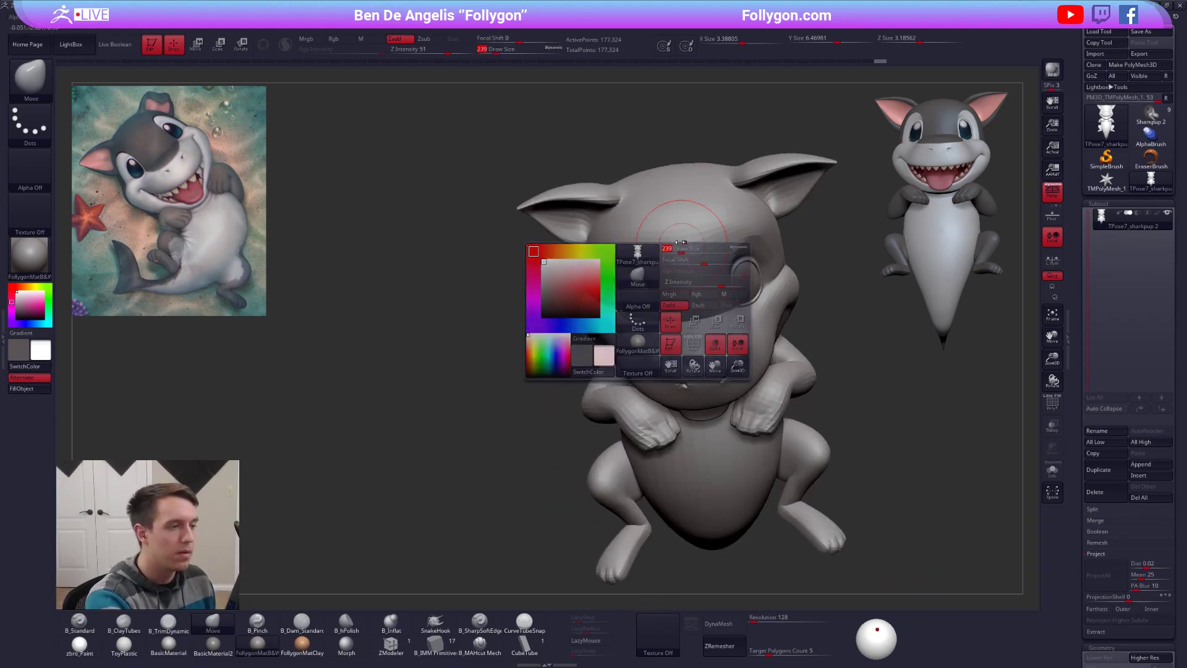
right_click_drag(651, 224, 653, 242, "ctrl")
key("space")
left_click_drag(652, 252, 637, 252)
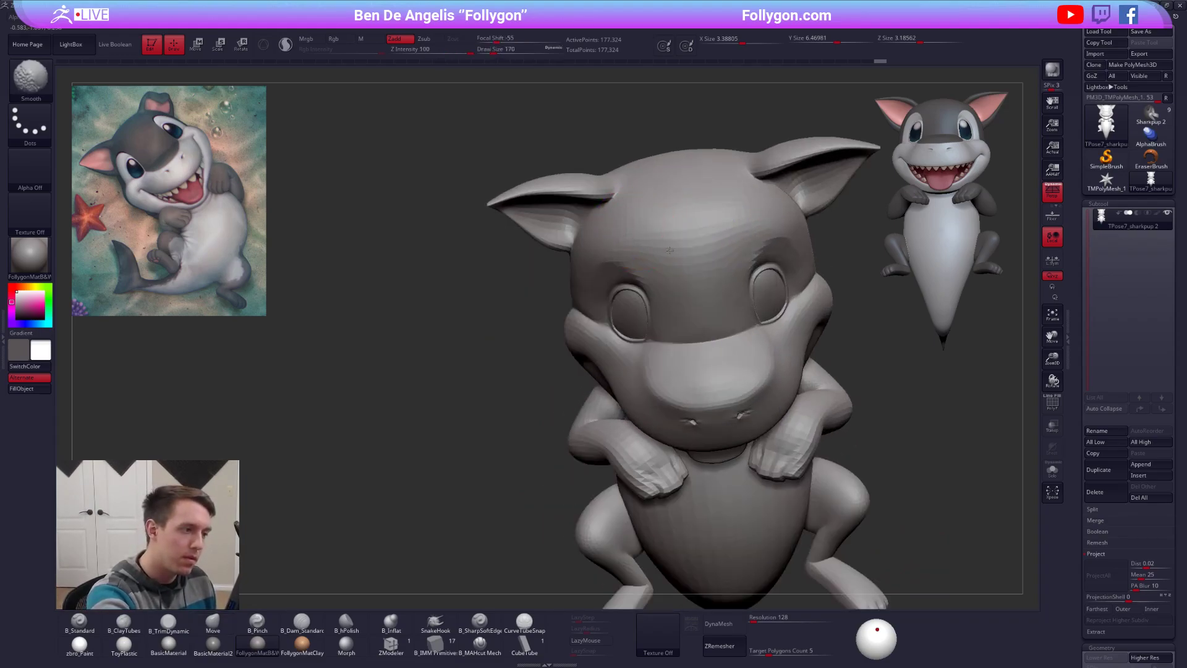
Step: Transfer the T-pose mesh changes back to the original subtools with TPose|SubT
mouse_move(681, 227)
right_mouse_down()
mouse_move(681, 247)
mouse_move(734, 231)
mouse_move(753, 243)
mouse_move(716, 225)
mouse_move(822, 420)
mouse_move(811, 474)
right_mouse_up()
key("ctrl+f")
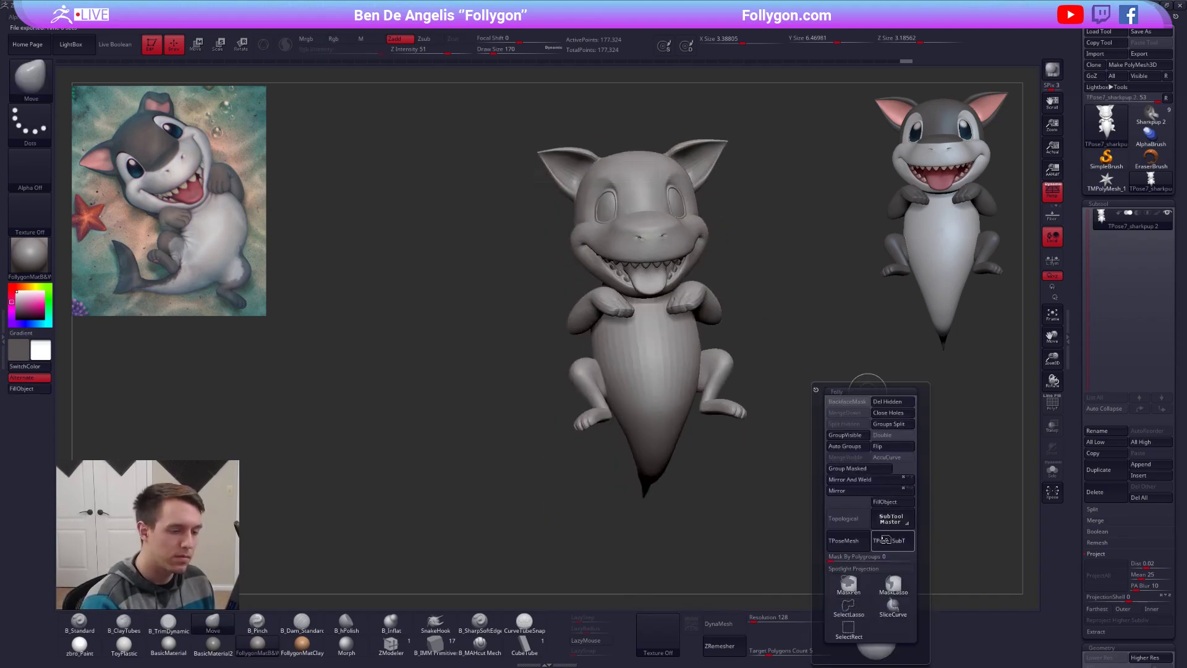
left_click(886, 541)
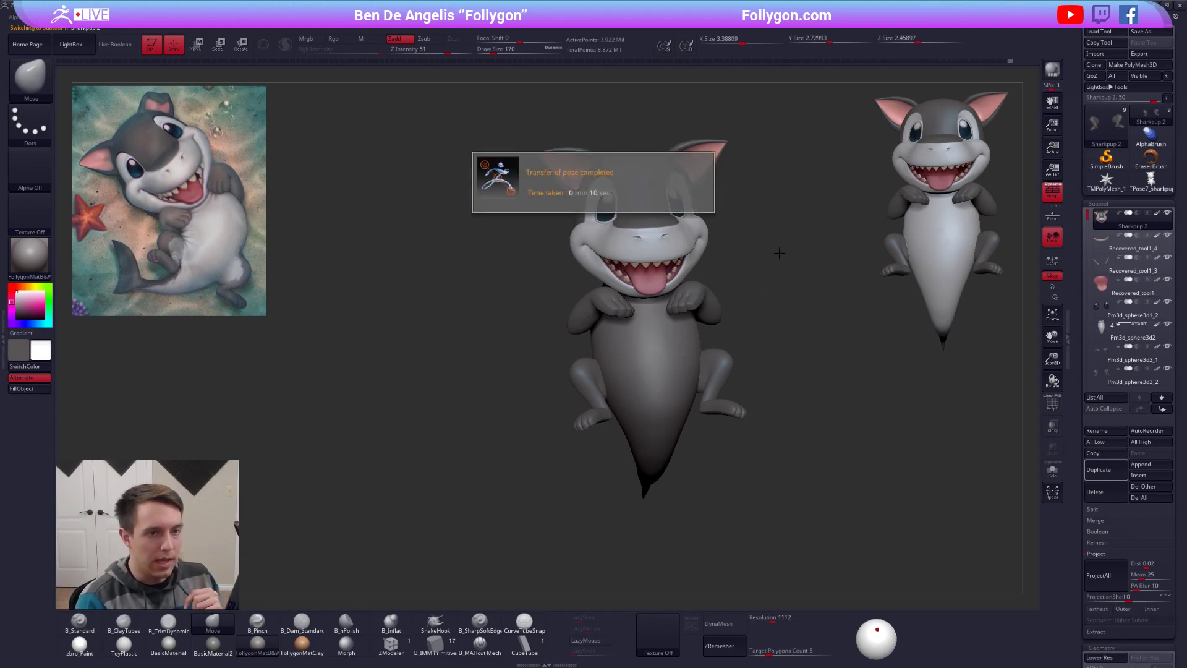
left_click_drag(777, 253, 755, 301)
Step: Delete the T-pose mesh tool and return to the Sharkpup 2 tool
left_click(1157, 190)
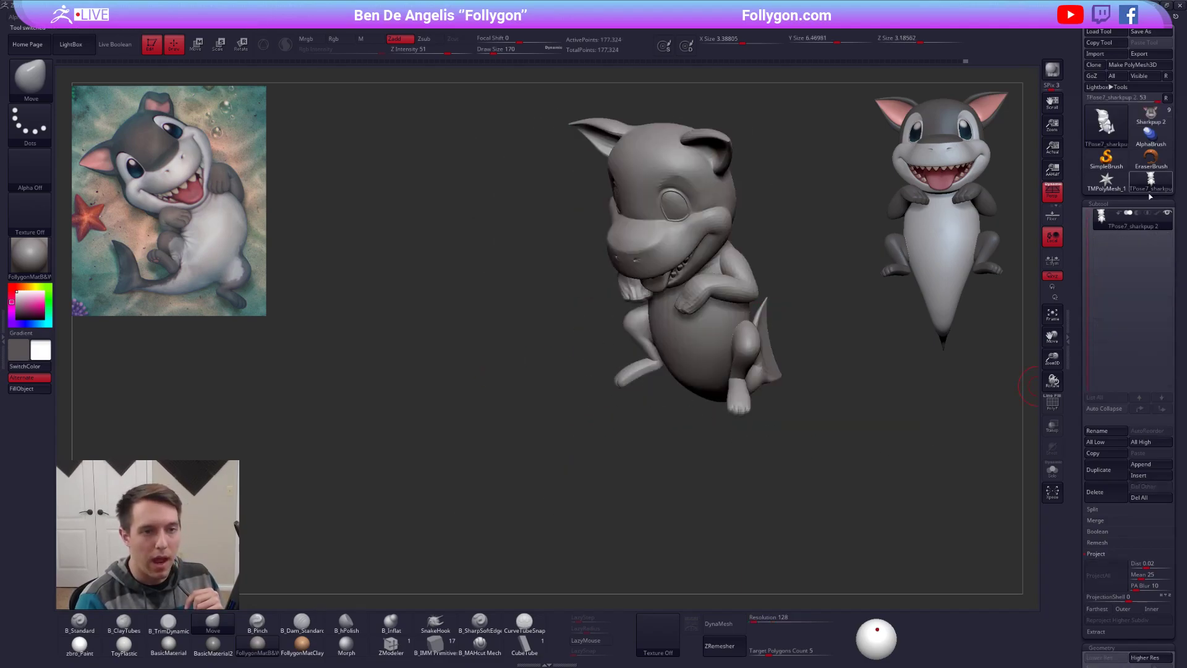
left_click(1108, 509)
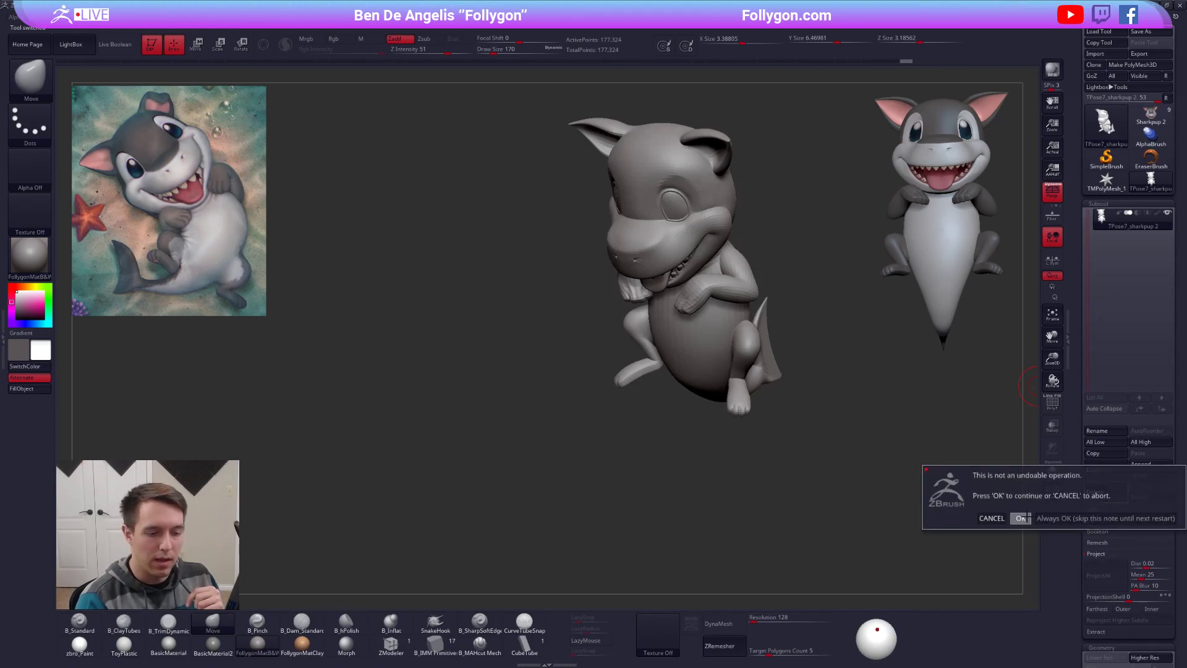
left_click(1021, 518)
left_click(1148, 117)
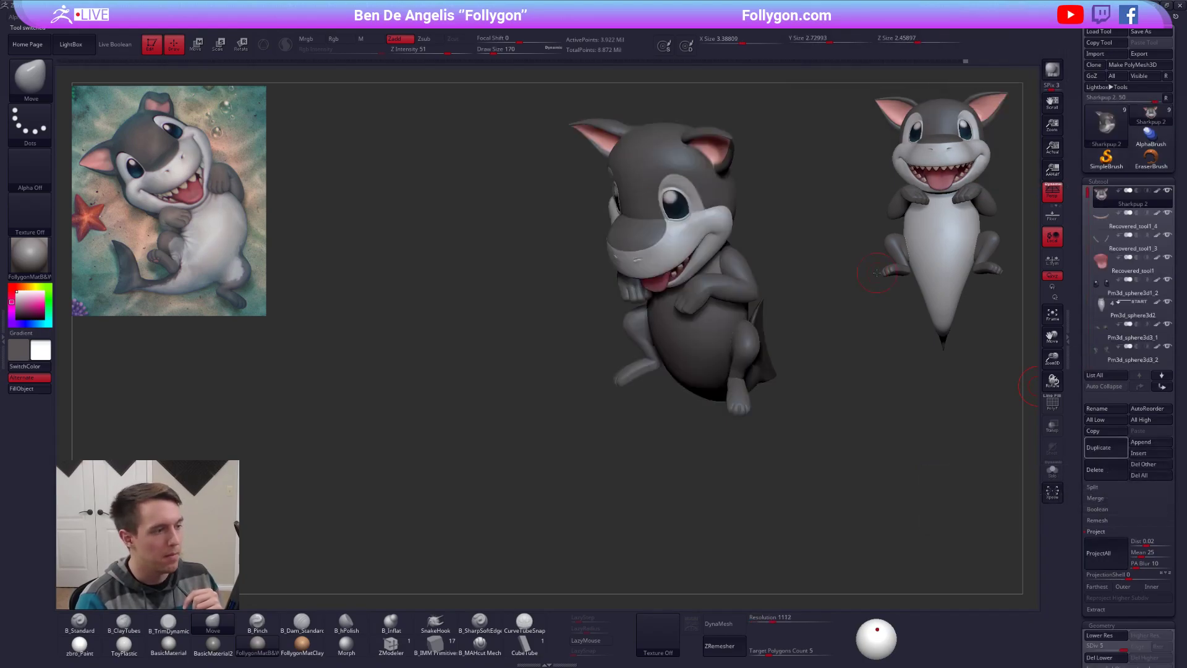
Step: Select the body subtool and fill it with the zbro_Paint material, applying material only
mouse_move(721, 333)
right_mouse_down("shift")
mouse_move(691, 326)
mouse_move(658, 361)
right_mouse_up("shift")
left_click(679, 340, "alt")
key("shift+f")
key("shift+f")
key("1")
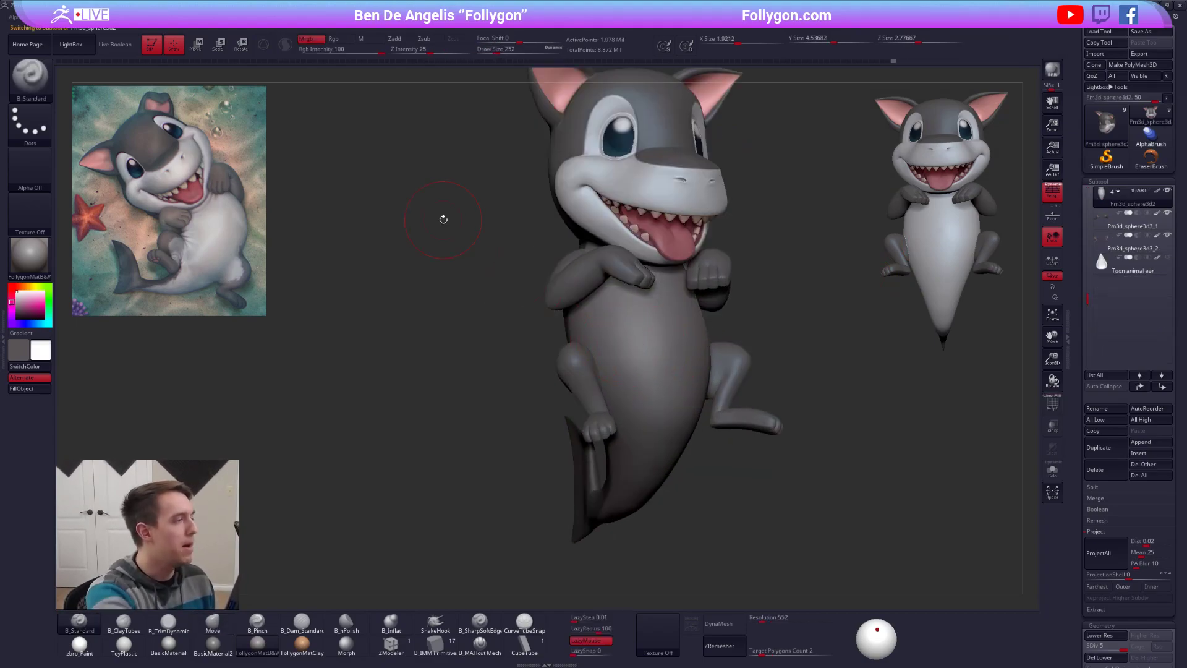
left_click(90, 649)
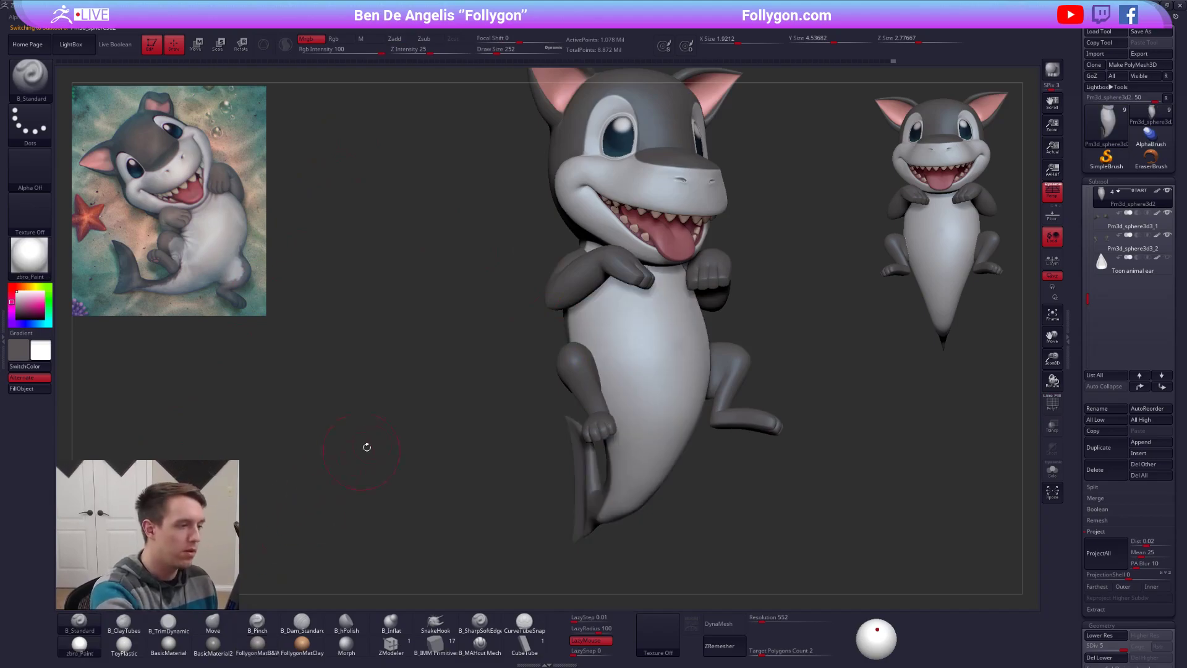
mouse_move(604, 358)
right_mouse_down()
mouse_move(637, 361)
mouse_move(623, 365)
right_mouse_up()
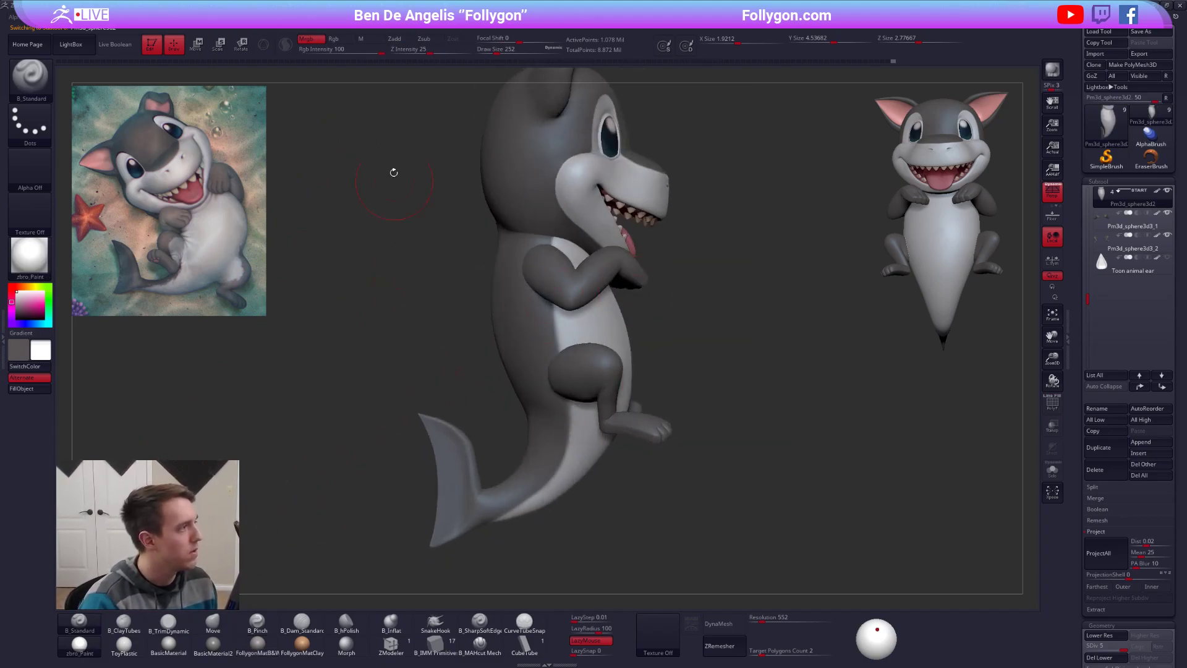
left_click(375, 38)
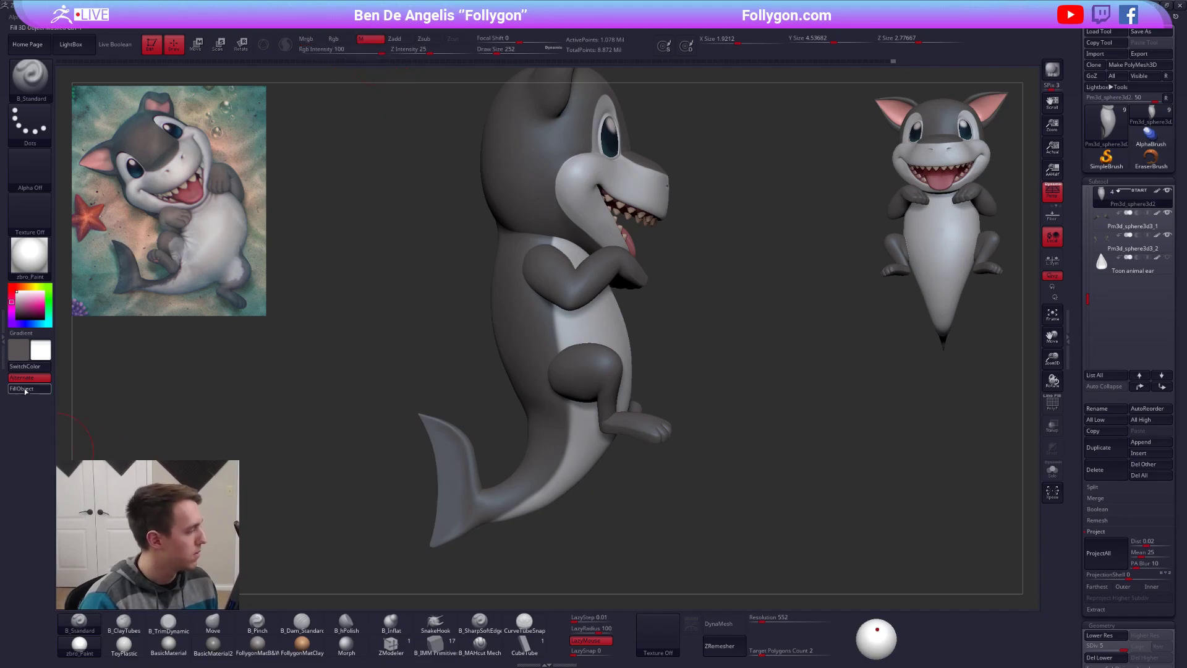
right_click_drag(513, 448, 550, 437)
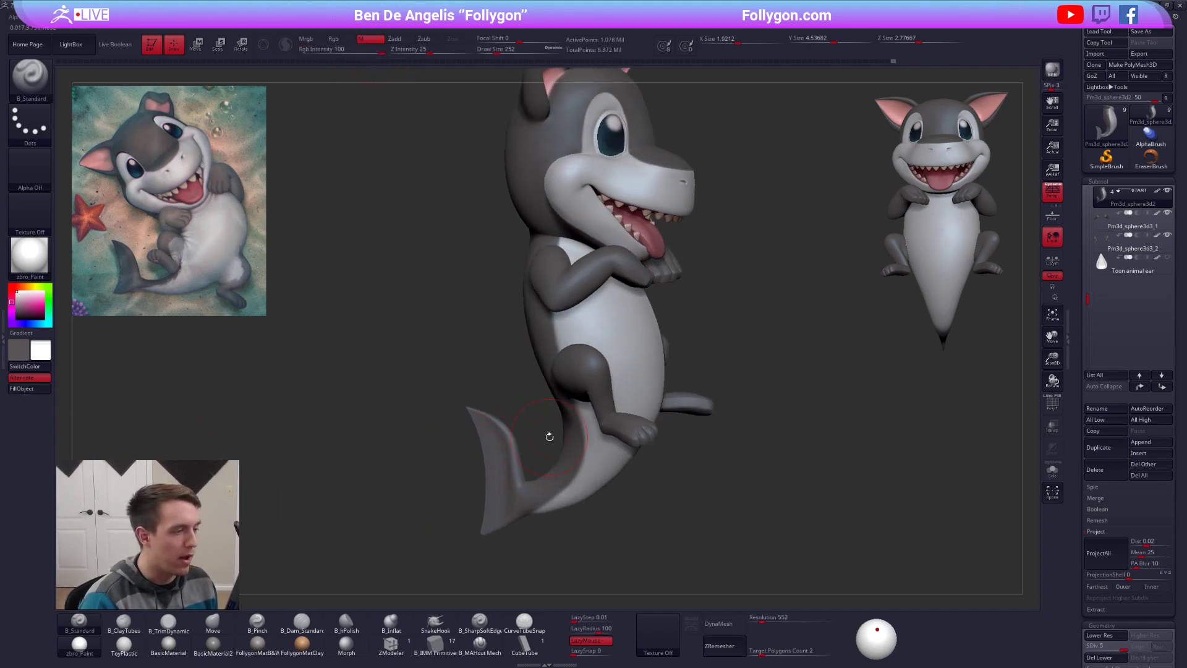
Step: Isolate the body and pinch the border between the light belly and dark back with B_Pinch at draw size 227
mouse_move(667, 392)
right_mouse_down()
mouse_move(714, 402)
mouse_move(780, 379)
mouse_move(596, 402)
mouse_move(766, 408)
mouse_move(650, 411)
mouse_move(681, 406)
mouse_move(644, 436)
mouse_move(664, 410)
right_mouse_up()
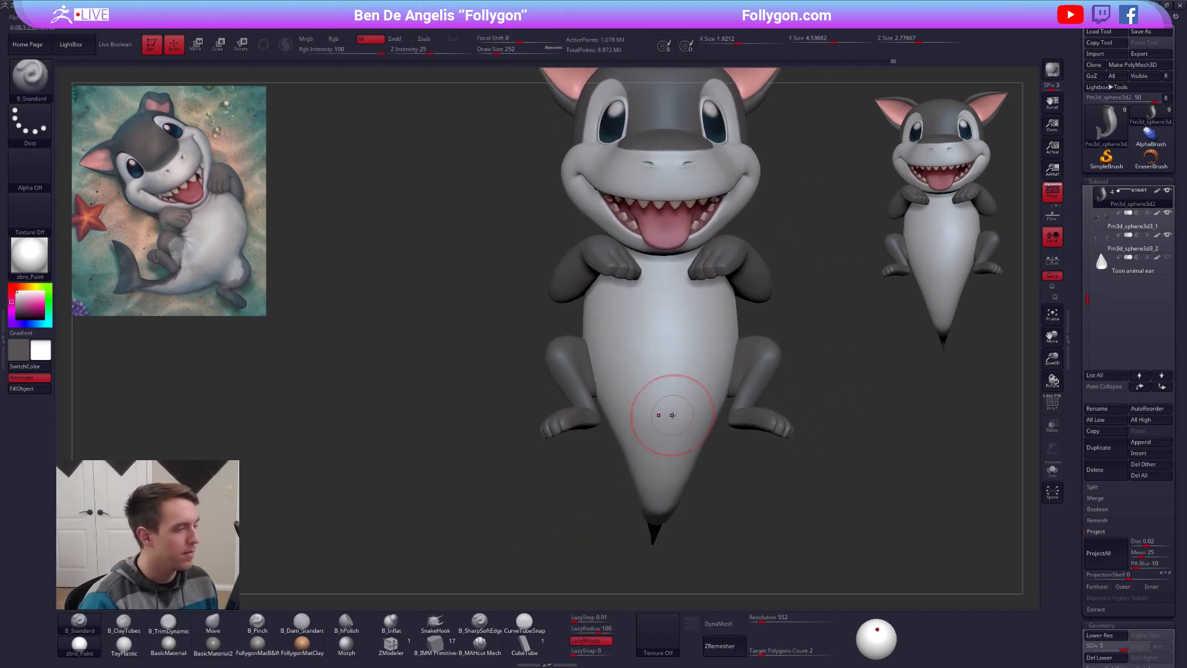
key("s")
left_click_drag(601, 366, 599, 366)
right_click_drag(607, 375, 624, 395, "ctrl")
key("s")
left_click_drag(625, 386, 626, 386)
mouse_move(632, 399)
right_mouse_down("alt")
mouse_move(640, 423)
mouse_move(617, 416)
mouse_move(618, 431)
right_mouse_up("alt")
key("b")
key("p")
key("i")
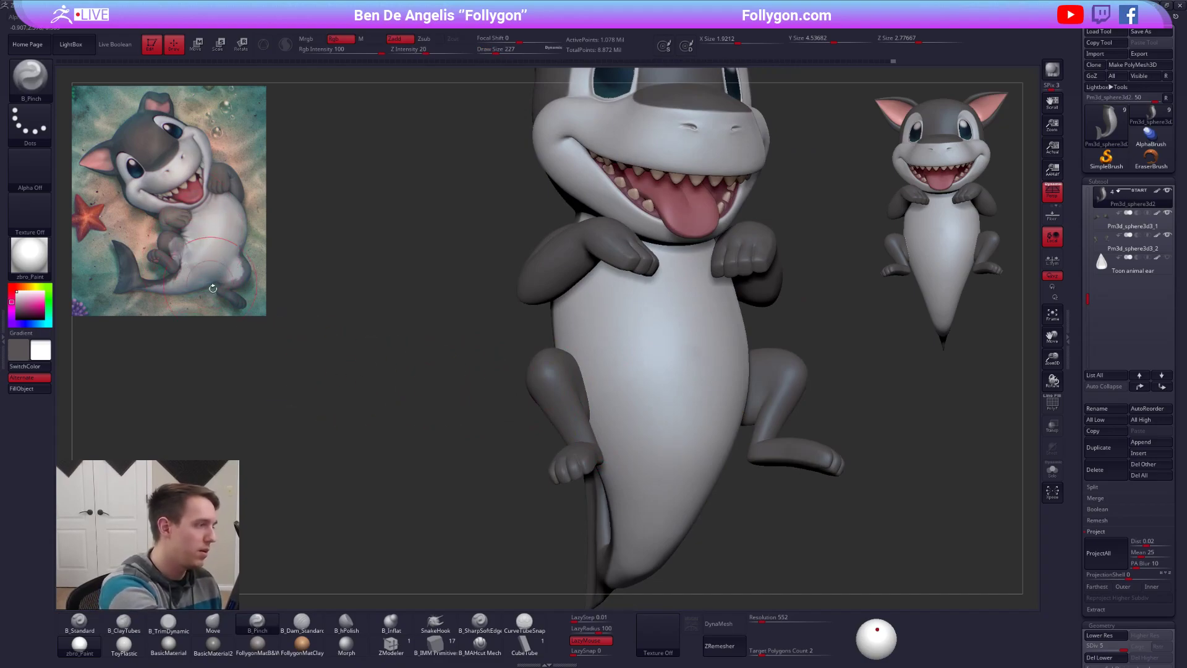
key("alt+s")
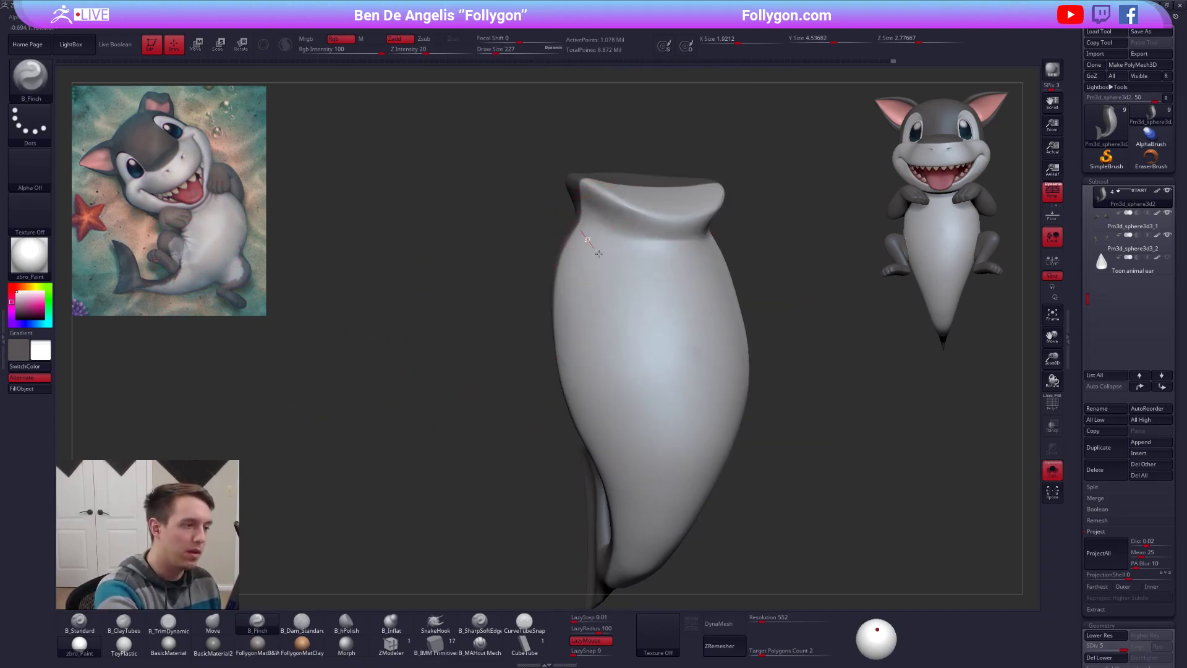
right_click_drag(595, 409, 545, 426)
key("alt+s")
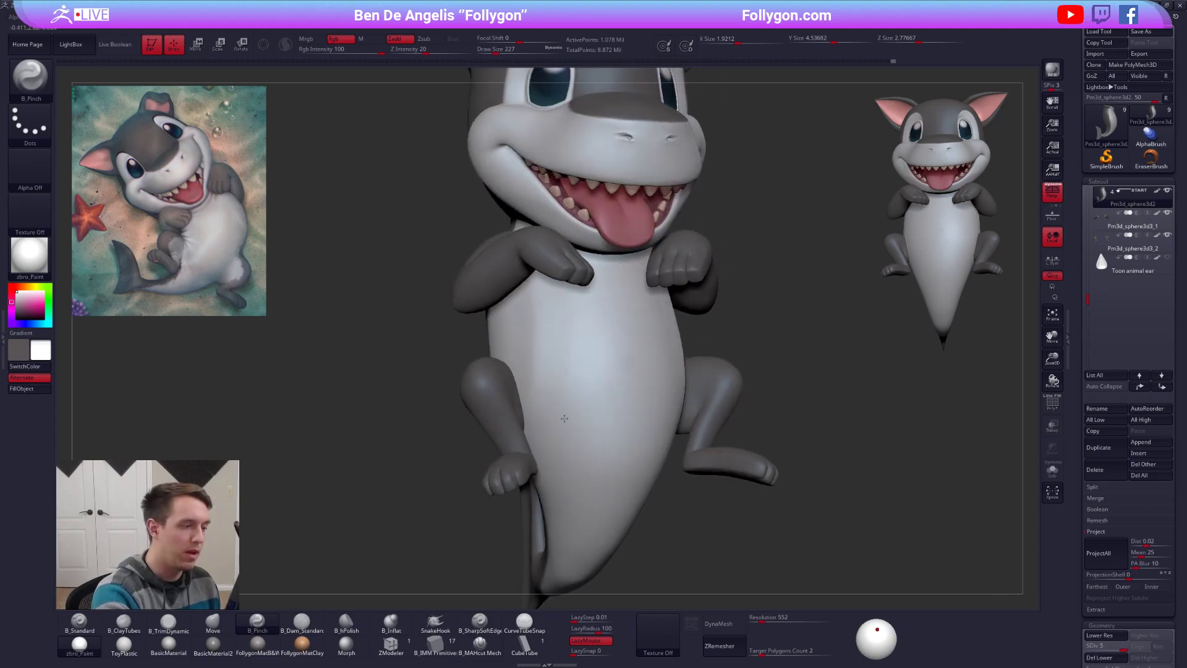
key("alt+s")
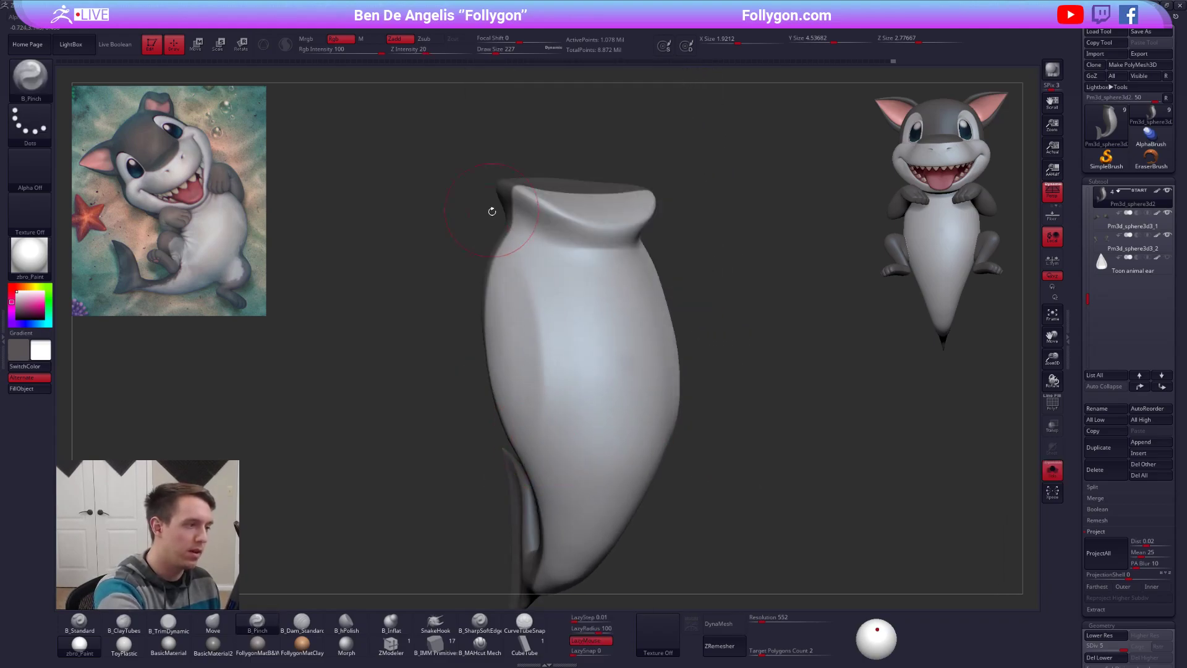
left_click_drag(536, 437, 535, 445)
mouse_move(535, 446)
right_mouse_down()
mouse_move(511, 451)
mouse_move(561, 426)
mouse_move(519, 394)
right_mouse_up()
key("alt+s")
Step: Reshape the body's sides at subdivision level 3 with the Move brush, alternating between the isolated body and the full character
key("space")
key("b")
key("m")
key("v")
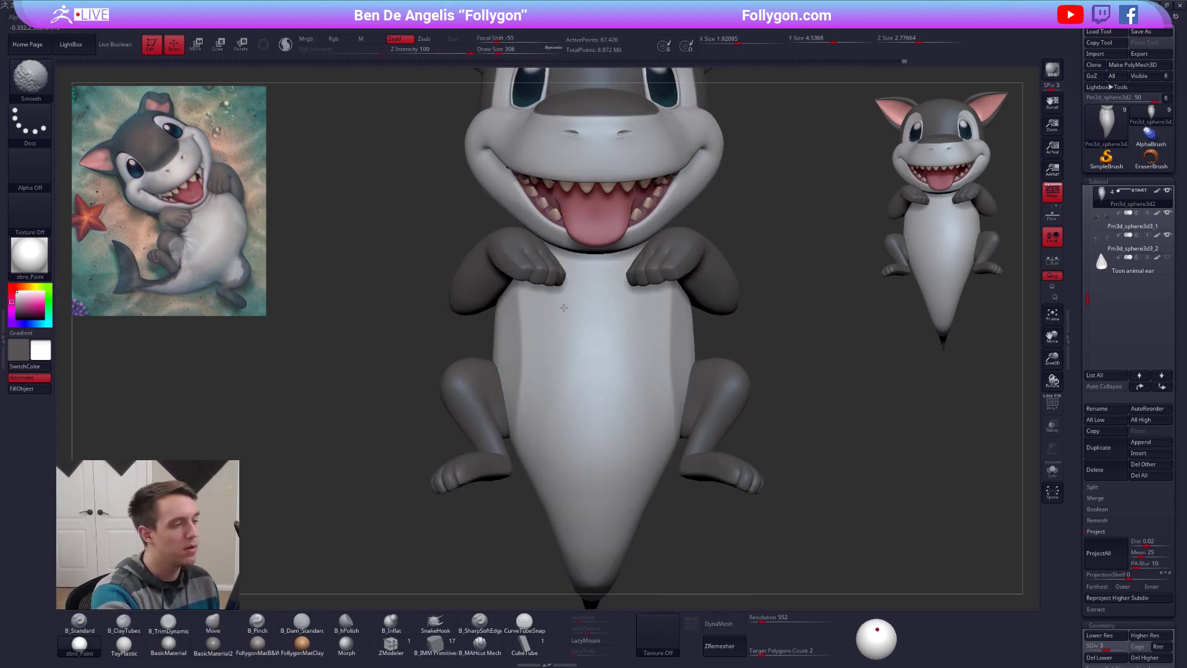
mouse_move(570, 384)
right_mouse_down()
mouse_move(586, 402)
mouse_move(683, 396)
mouse_move(673, 394)
right_mouse_up()
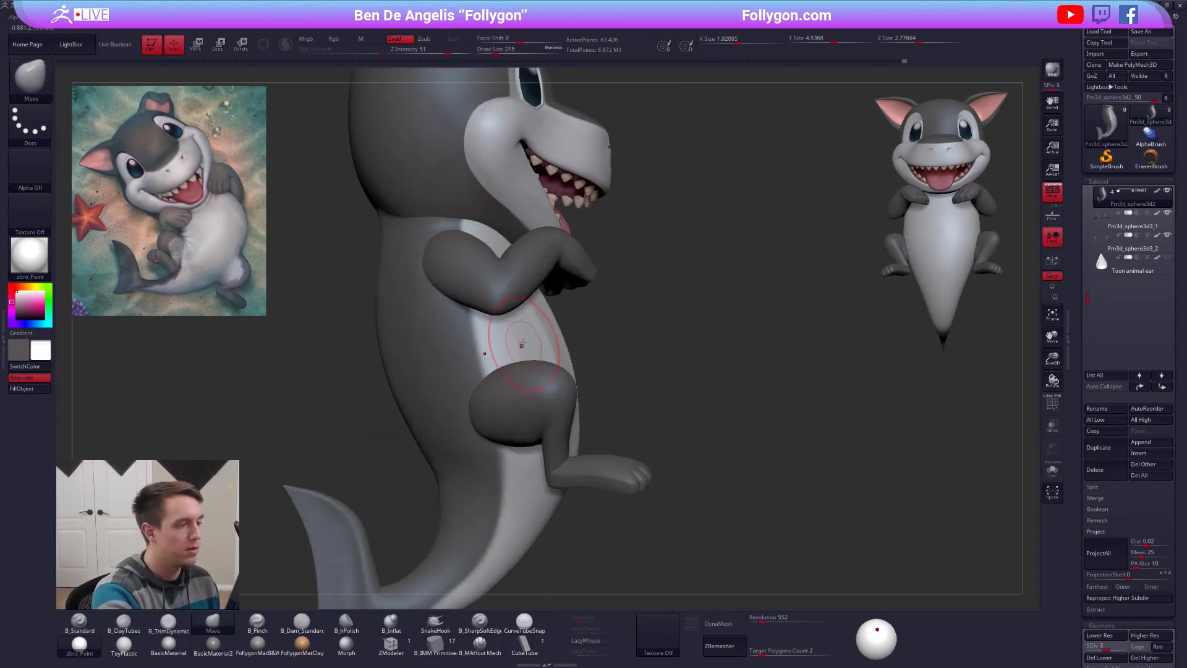
key("alt+s")
key("5")
key("bracketright")
mouse_move(492, 550)
right_mouse_down()
mouse_move(562, 384)
mouse_move(525, 350)
mouse_move(589, 362)
mouse_move(575, 394)
mouse_move(539, 402)
mouse_move(584, 373)
right_mouse_up()
key("b")
key("m")
key("v")
key("alt+s")
key("bracketright")
key("bracketright")
Step: Raise the body's subdivision level and pinch the belly colour border down toward the tail with B_Pinch at draw size 252
key("b")
key("p")
key("i")
key("alt+s")
key("d")
key("d")
key("space")
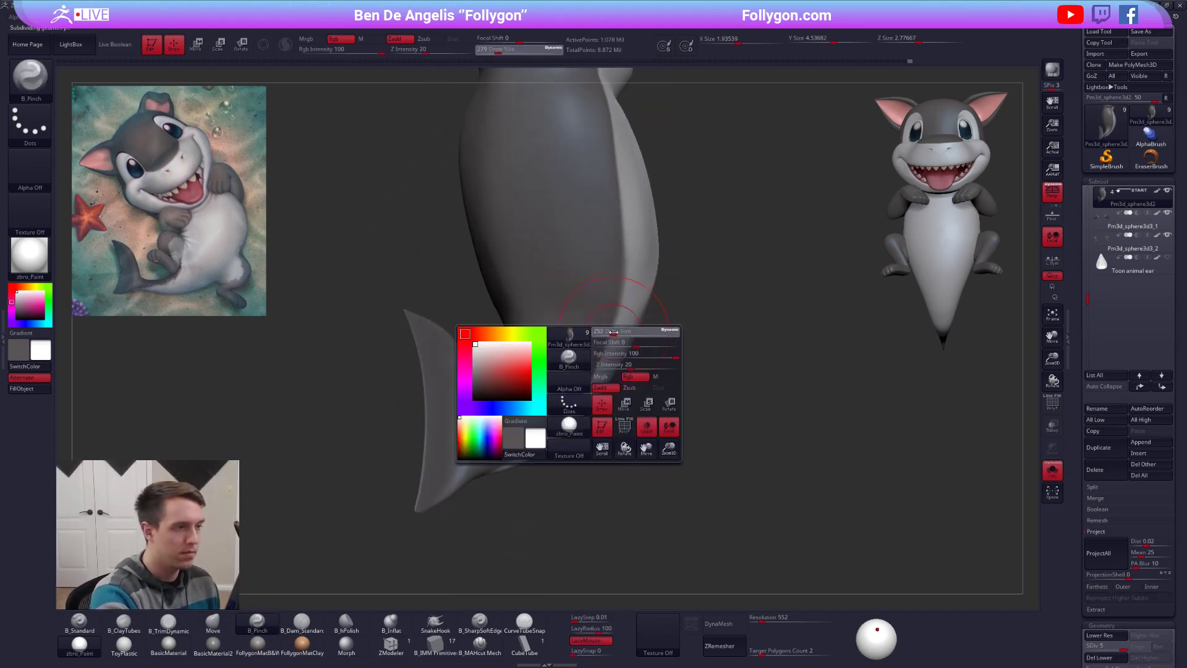
left_click(611, 334)
right_click_drag(614, 303, 604, 300)
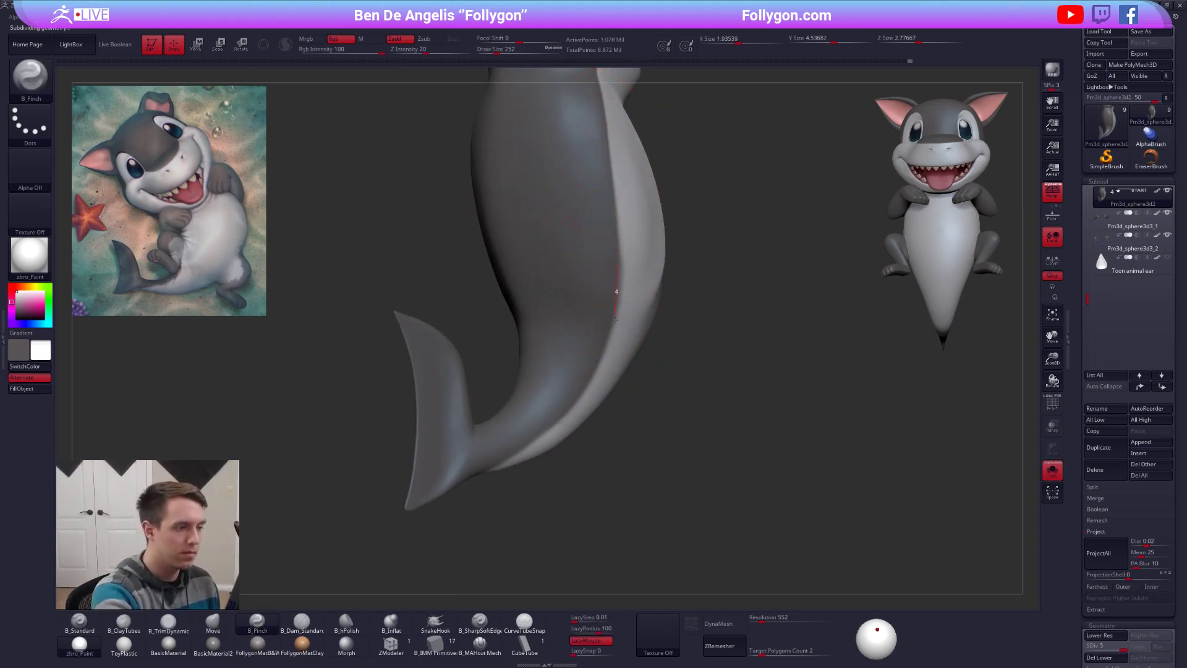
right_click_drag(516, 465, 550, 574)
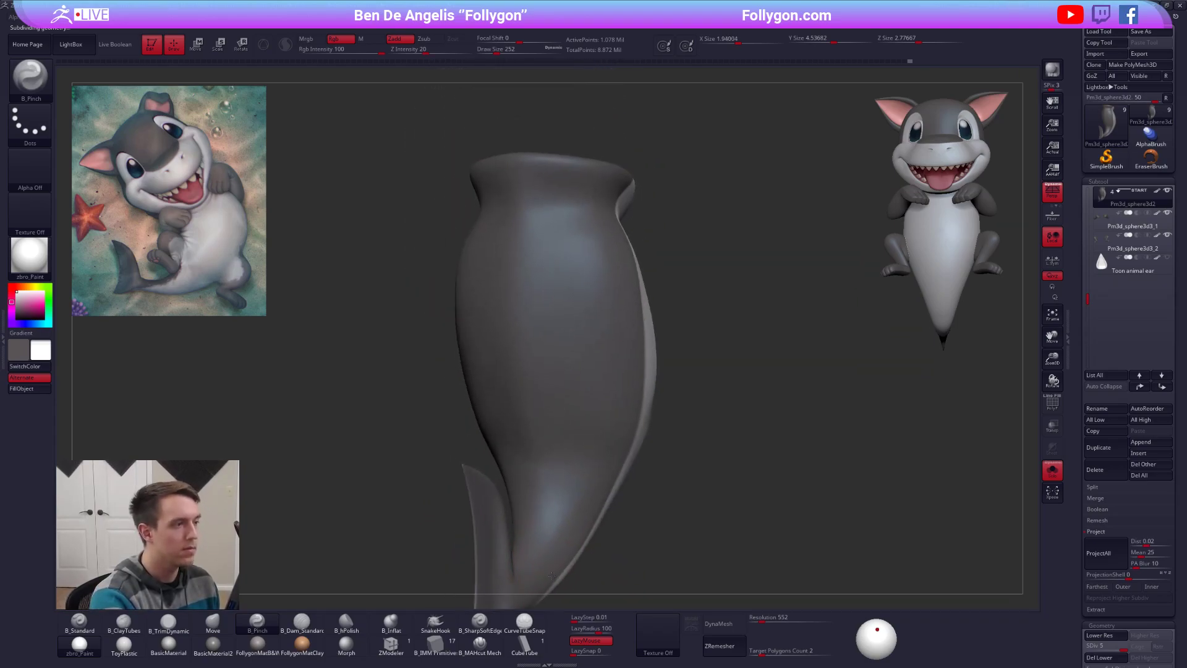
Step: Show all subtools and pinch along the centre of the back with B_Pinch at draw size 292
key("alt+s")
key("space")
left_click(536, 432)
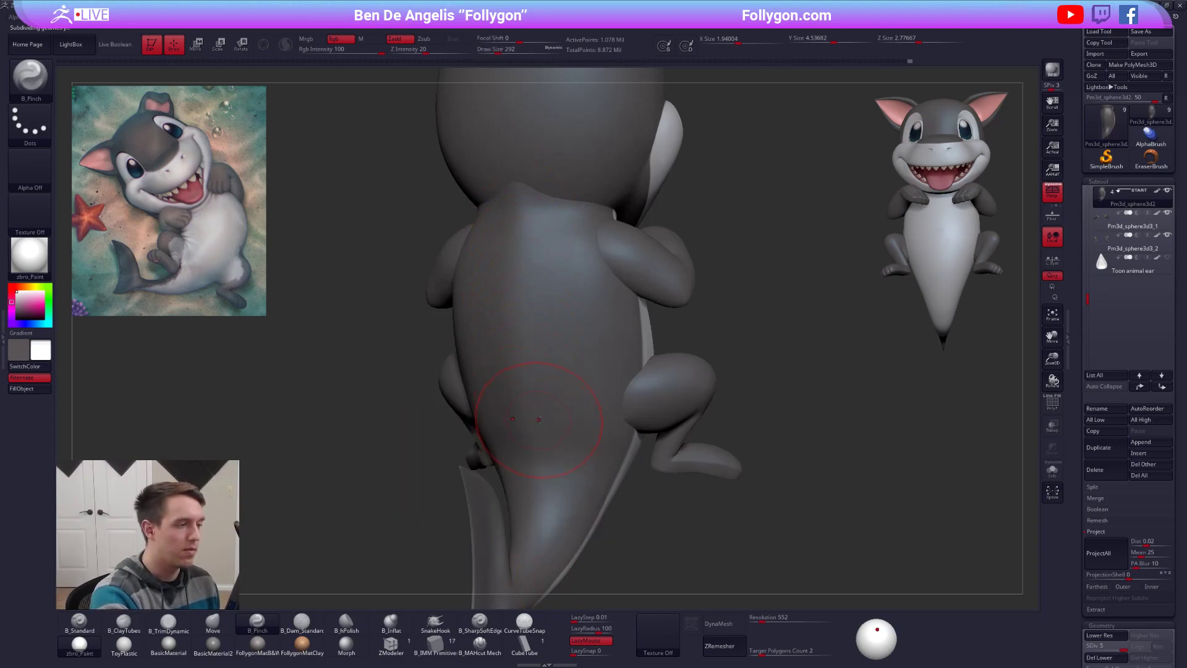
right_click_drag(543, 419, 586, 417)
right_click_drag(525, 362, 545, 408)
right_click_drag(541, 283, 547, 325)
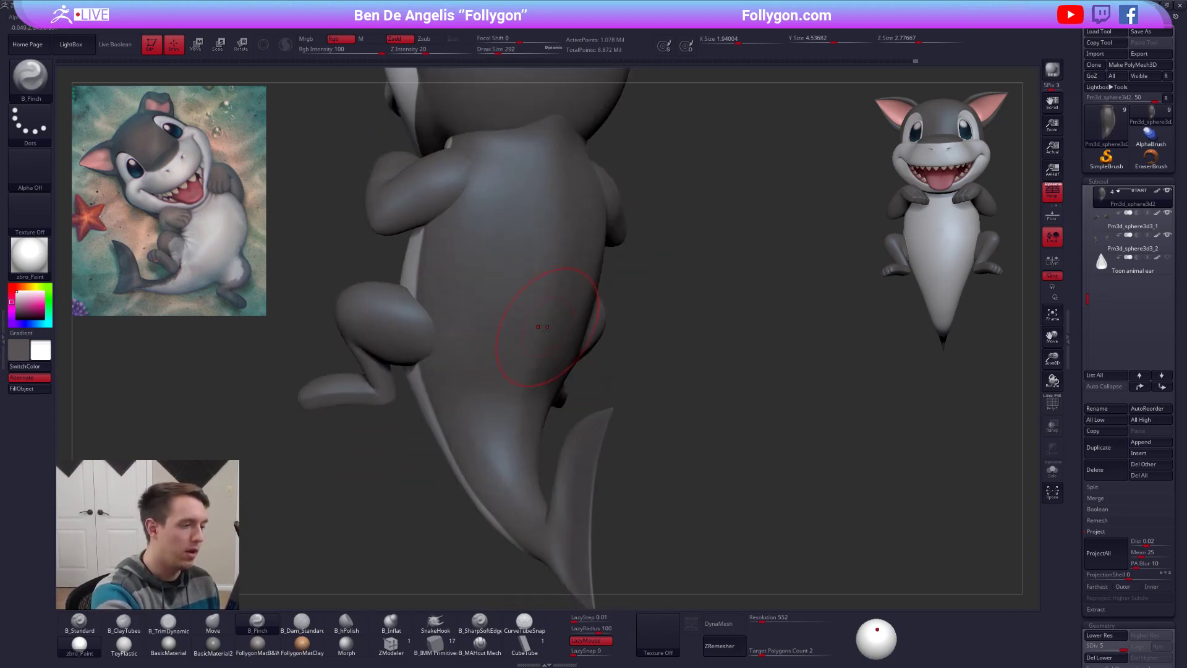
mouse_move(506, 463)
right_mouse_down()
mouse_move(532, 427)
mouse_move(519, 416)
mouse_move(652, 466)
mouse_move(582, 389)
mouse_move(609, 380)
right_mouse_up()
Step: Drop the body to subdivision level 2, isolate it, and smooth the front and sides of the belly
key("shift+d")
key("shift+d")
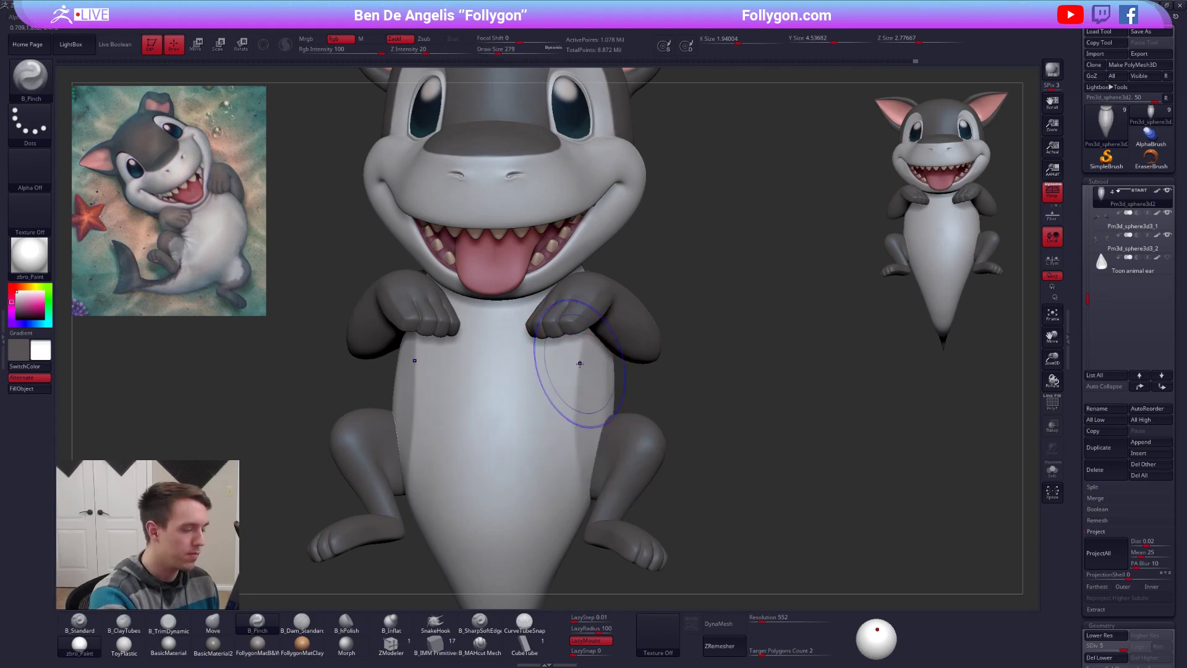
mouse_move(520, 372)
right_mouse_down("alt")
mouse_move(587, 374)
mouse_move(529, 375)
right_mouse_up("alt")
key("shift+d")
key("alt+s")
left_click_drag(488, 318, 483, 310, "shift")
left_click_drag(484, 370, 488, 461, "shift")
mouse_move(491, 472)
right_mouse_down()
mouse_move(532, 413)
mouse_move(512, 457)
right_mouse_up()
left_click_drag(508, 446, 482, 377, "shift")
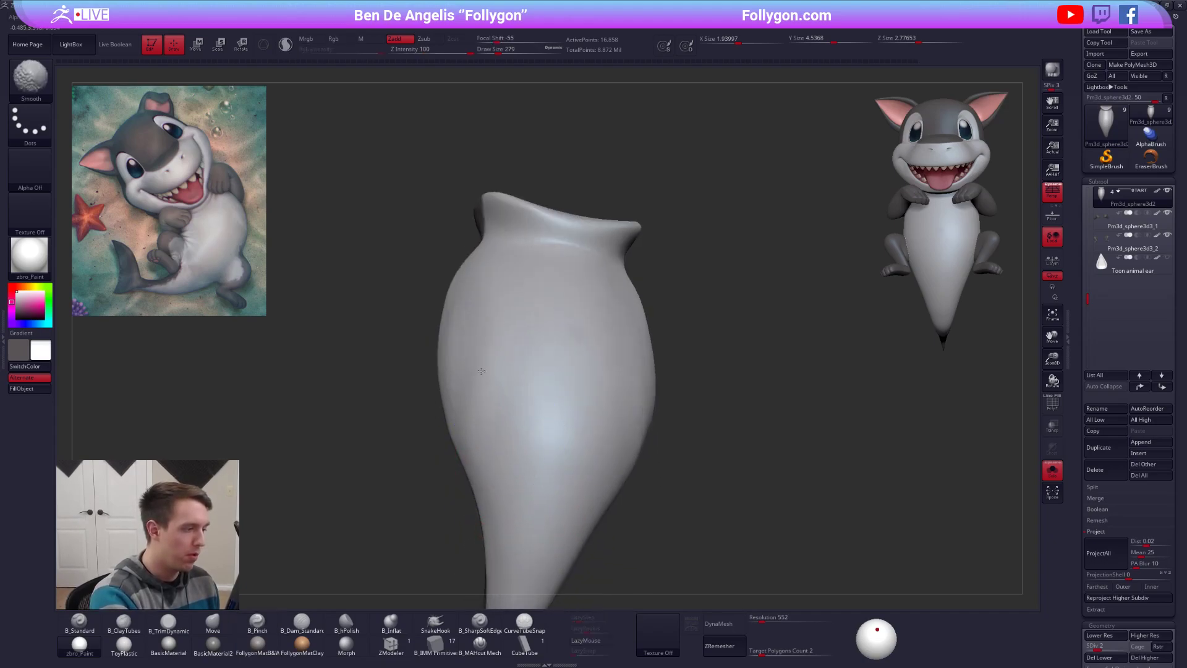
Step: Smooth the lower belly at subdivision level 3 and bring the body back up to its highest level
mouse_move(484, 431)
right_mouse_down()
mouse_move(519, 445)
mouse_move(559, 396)
mouse_move(541, 410)
mouse_move(539, 282)
right_mouse_up()
key("ctrl+d")
left_click_drag(540, 282, 525, 187, "shift")
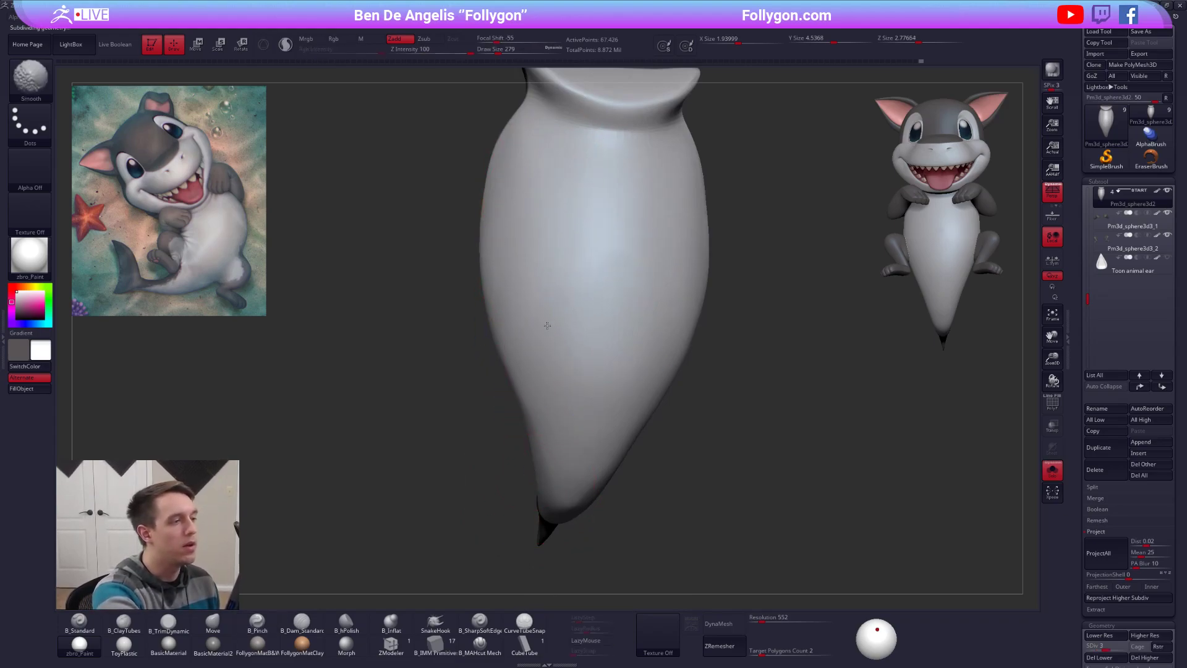
right_click_drag(545, 323, 545, 306)
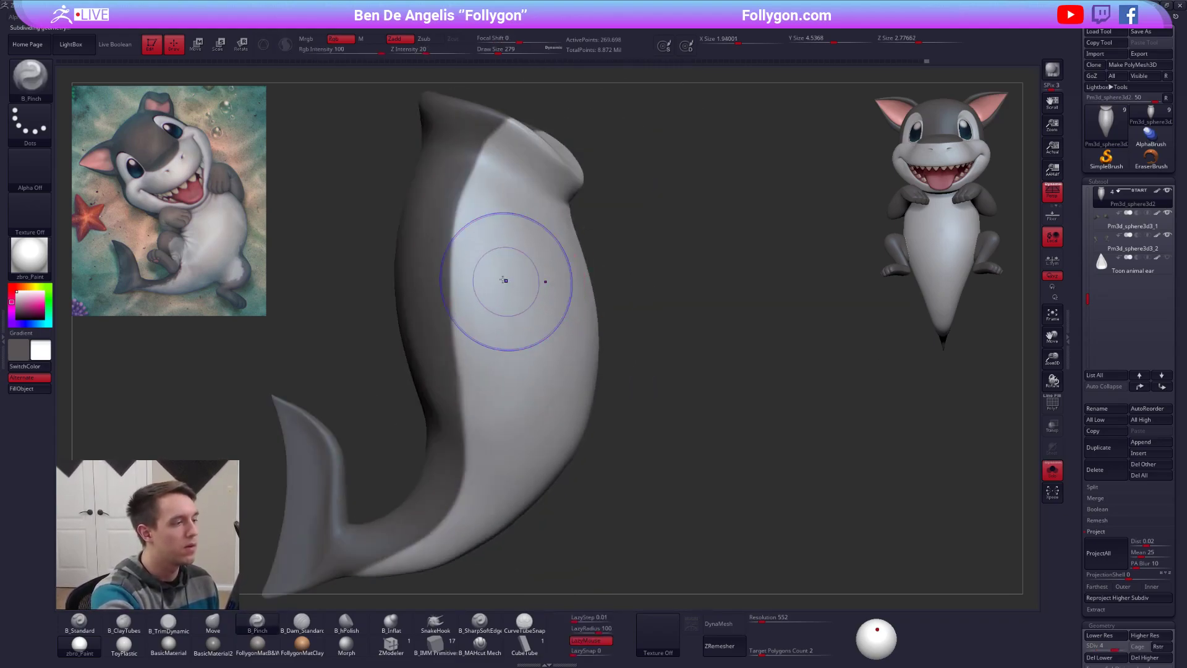
key("ctrl+d")
left_click_drag(750, 480, 489, 376)
Step: Isolate the body at subdivision level 2 and adjust its sides with the Move brush at draw size 215
key("shift+d")
key("shift+d")
key("shift+d")
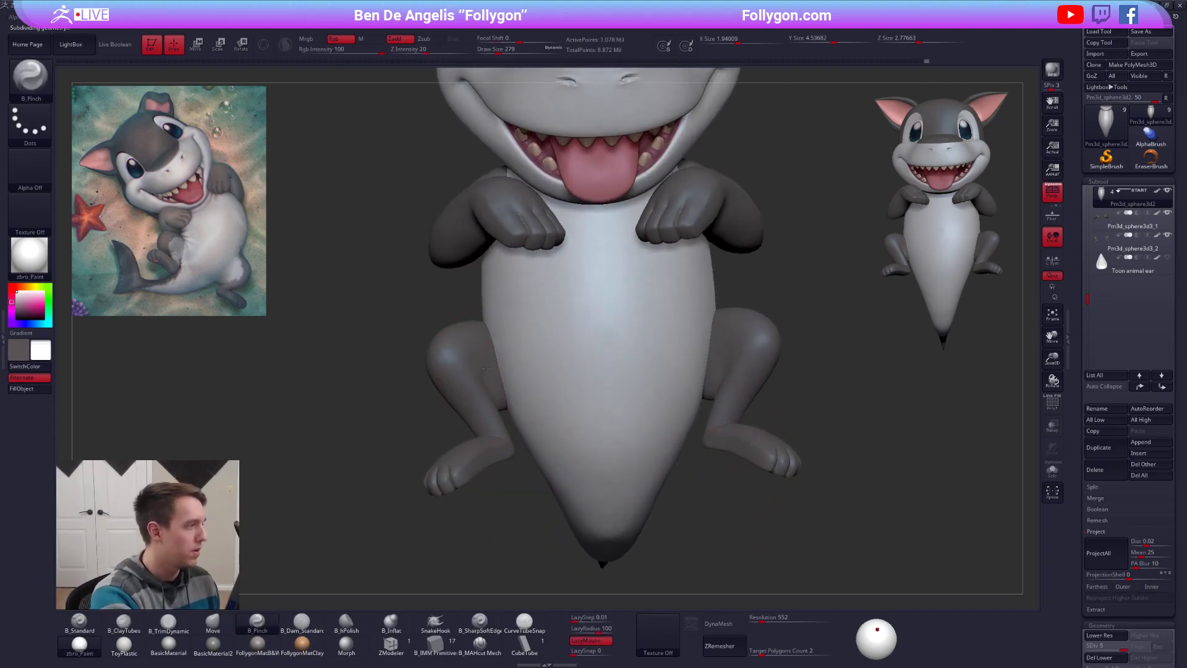
key("b")
key("m")
key("v")
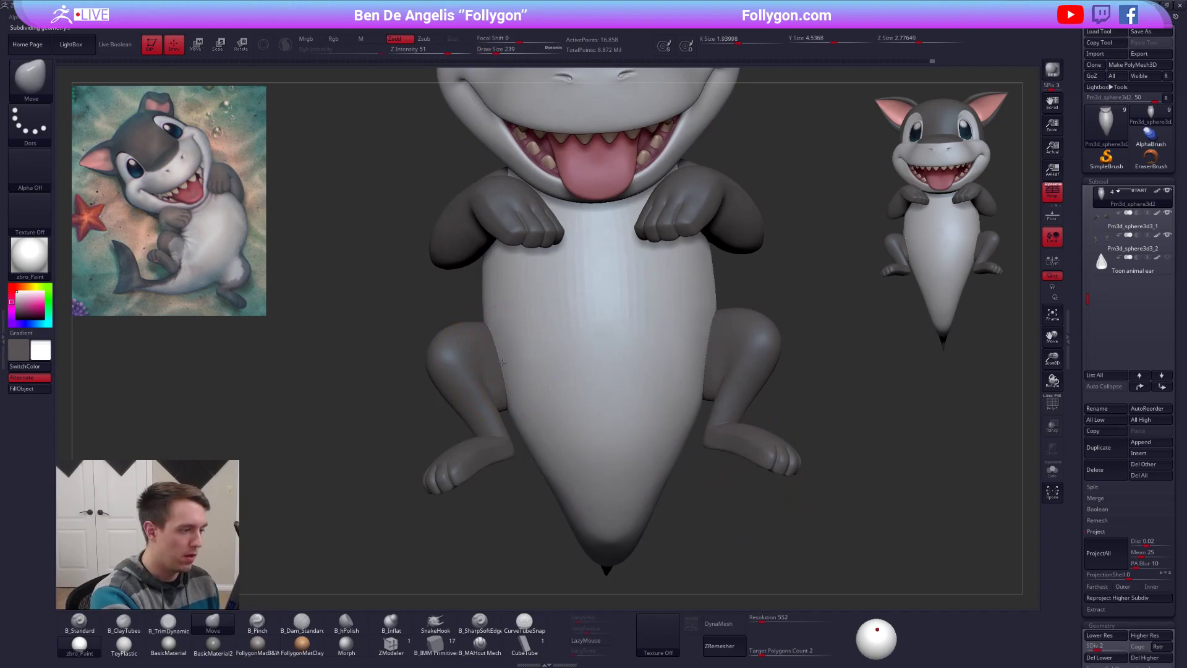
right_click_drag(502, 375, 498, 436)
key("alt+shift+s")
key("space")
left_click_drag(517, 328, 515, 328)
key("space")
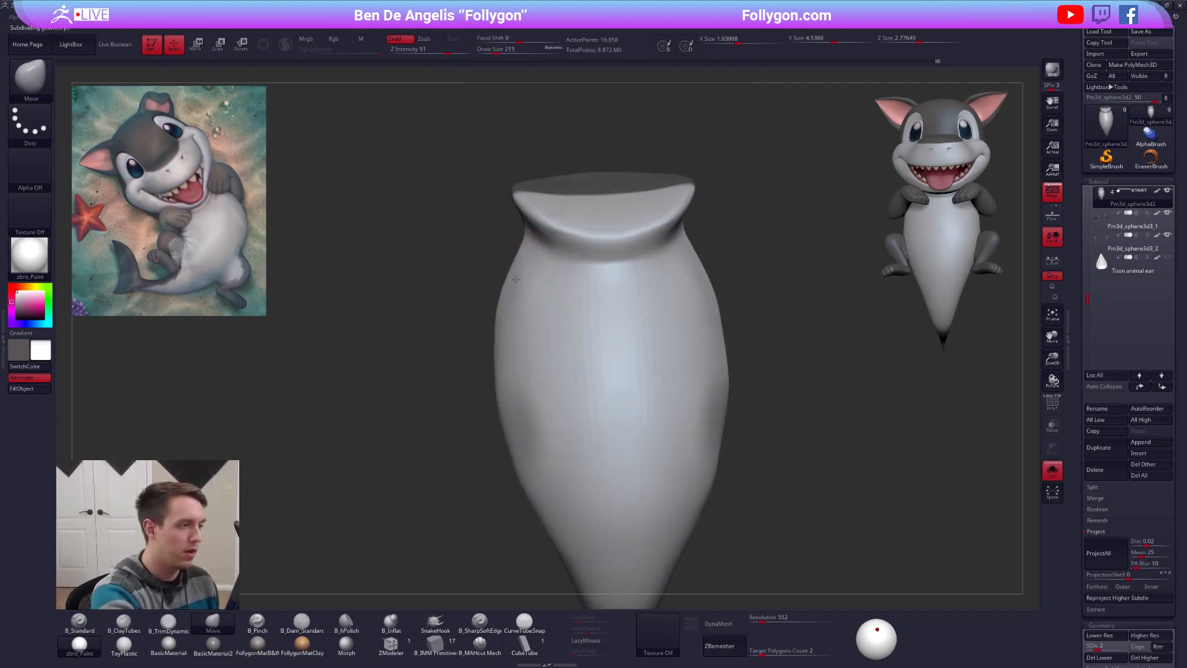
Step: Refine the body's sides against the arms and legs, show all subtools, and raise the body by two subdivision levels
key("alt+shift+s")
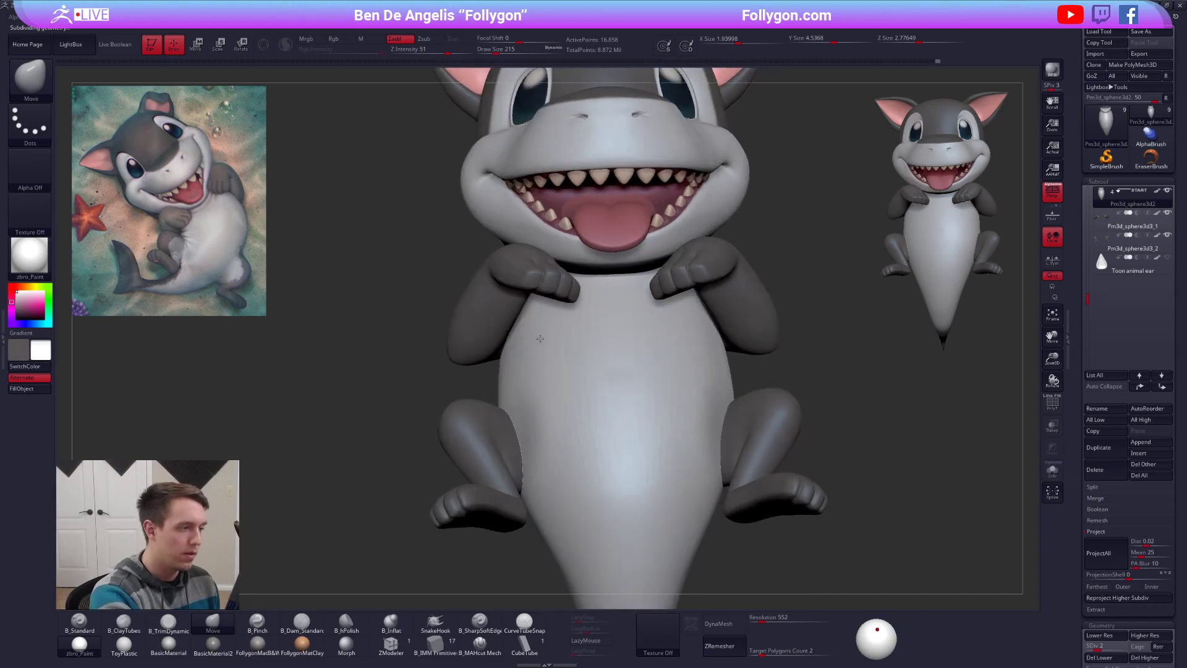
key("alt+shift+s")
right_click_drag(513, 341, 567, 401)
key("alt+shift+s")
key("d")
key("d")
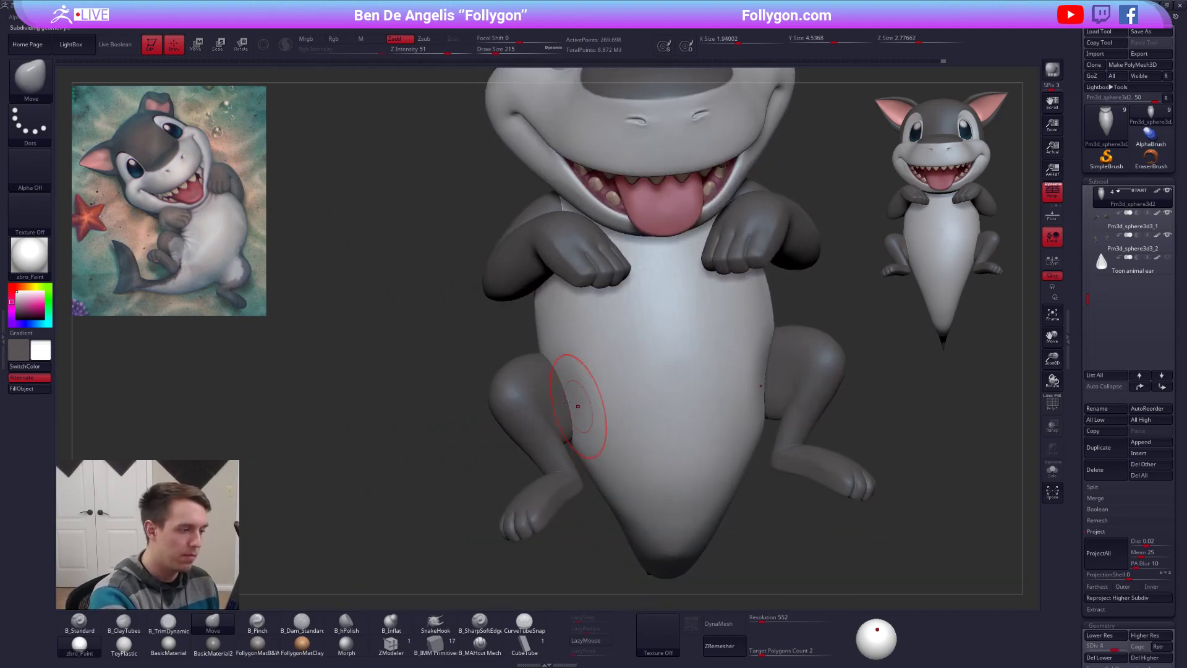
Step: Select the legs subtool and set the Move brush's draw size to 121
left_click(567, 402, "alt")
key("shift+f")
key("shift+f")
key("space")
left_click_drag(572, 405, 569, 406)
mouse_move(575, 411)
right_mouse_down()
mouse_move(591, 432)
mouse_move(517, 421)
mouse_move(556, 418)
right_mouse_up()
key("space")
left_click_drag(557, 419, 554, 418)
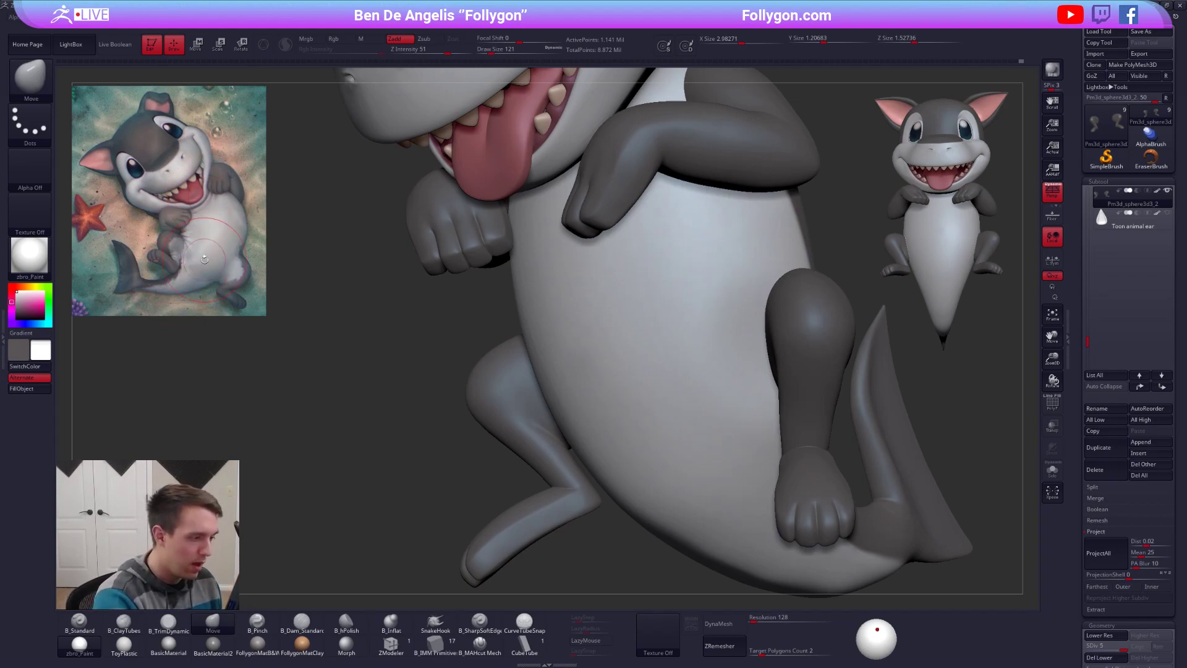
Step: Isolate the legs subtool and lasso-mask the lower rear part of the thigh
key("b")
key("m")
key("l")
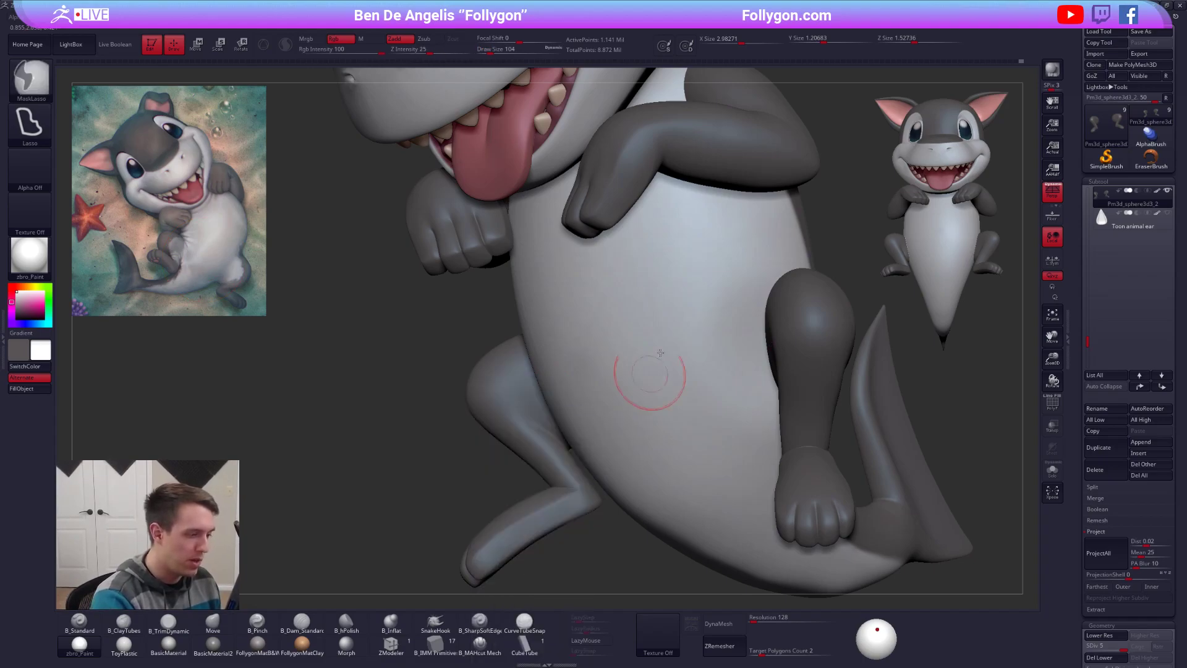
key("alt+s")
right_click_drag(543, 372, 546, 408, "ctrl")
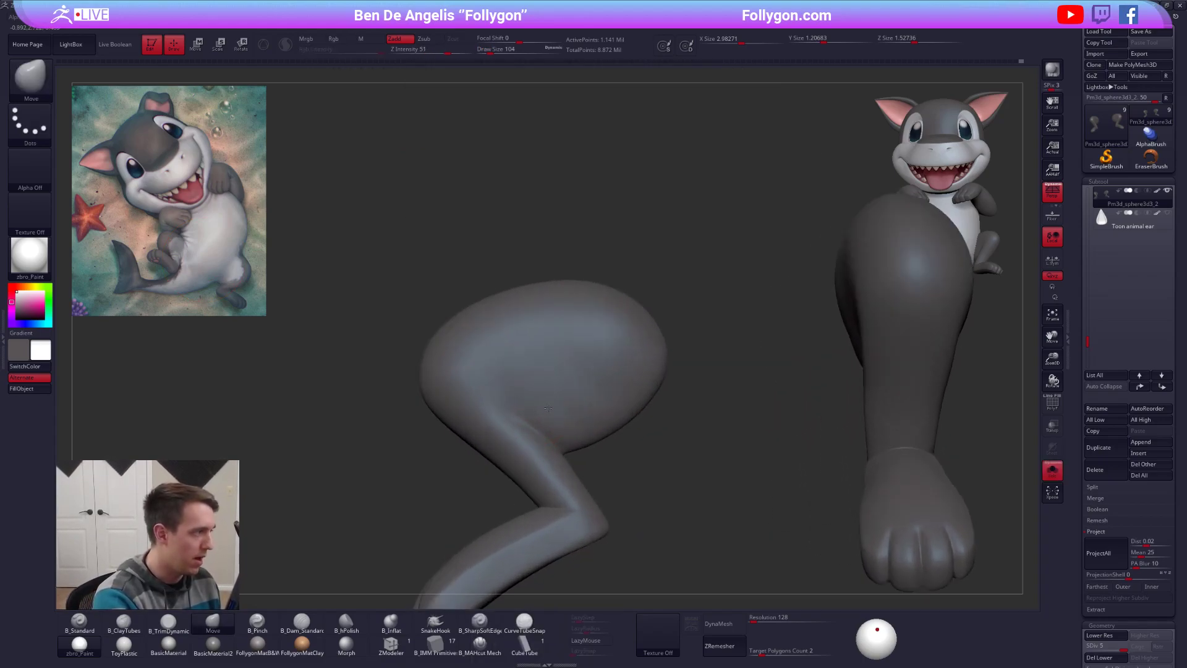
mouse_move(672, 325)
left_mouse_down("ctrl")
mouse_move(499, 315)
mouse_move(486, 395)
mouse_move(570, 506)
mouse_move(648, 496)
mouse_move(723, 438)
left_mouse_up("ctrl")
mouse_move(538, 423)
right_mouse_down()
mouse_move(582, 432)
mouse_move(612, 422)
mouse_move(578, 389)
mouse_move(584, 376)
right_mouse_up()
key("alt+s")
Step: Pick up the belly's light grey, invert the mask, fill the lower rear thigh with that colour, and clear the mask
key("c")
key("1")
left_click(306, 38)
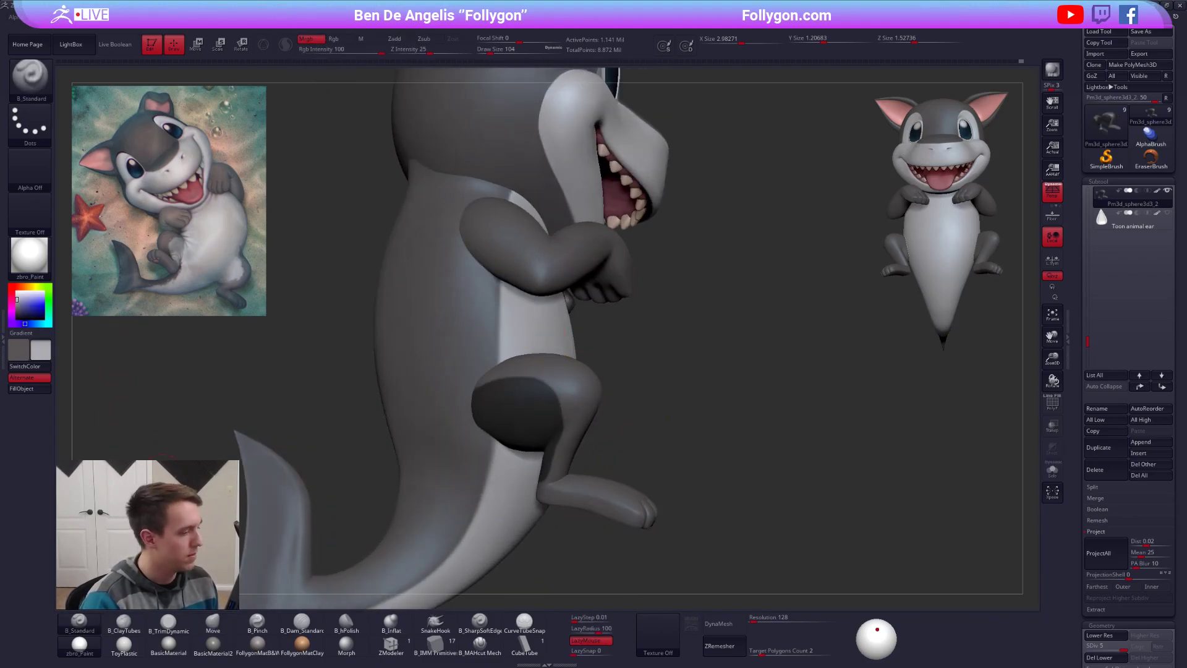
left_click(153, 438, "ctrl")
left_click(38, 390)
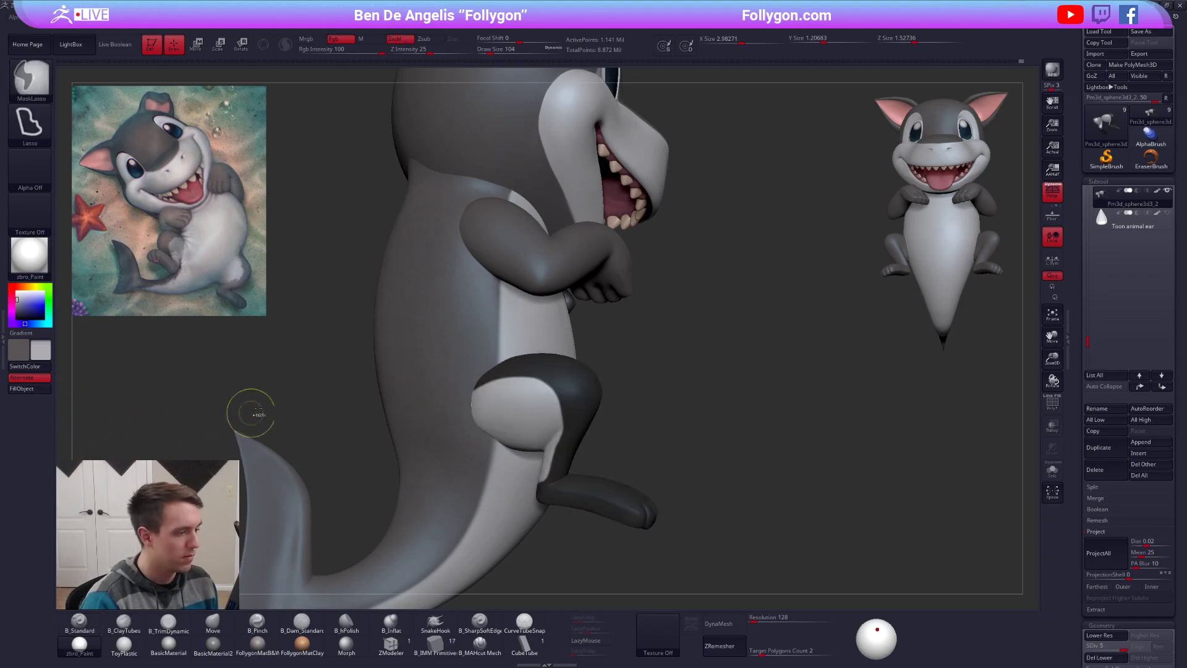
left_click_drag(247, 414, 288, 415, "ctrl")
Step: Paint the light grey patch from the thighs down the back of the lower legs with B_Standard at draw size 67
right_click_drag(572, 462, 677, 453)
mouse_move(544, 419)
right_mouse_down()
mouse_move(495, 408)
mouse_move(530, 405)
right_mouse_up()
key("c")
key("space")
mouse_move(530, 404)
left_mouse_down()
mouse_move(519, 406)
mouse_move(527, 413)
mouse_move(574, 351)
mouse_move(648, 355)
mouse_move(581, 356)
mouse_move(452, 466)
left_mouse_up()
right_click_drag(514, 382, 509, 395)
right_click_drag(465, 446, 495, 349)
left_click_drag(506, 341, 521, 440)
right_click_drag(521, 440, 479, 427)
left_click_drag(524, 379, 567, 485)
left_click_drag(515, 404, 566, 499)
mouse_move(566, 499)
right_mouse_down()
mouse_move(582, 438)
mouse_move(565, 430)
mouse_move(577, 435)
mouse_move(511, 443)
mouse_move(591, 477)
right_mouse_up()
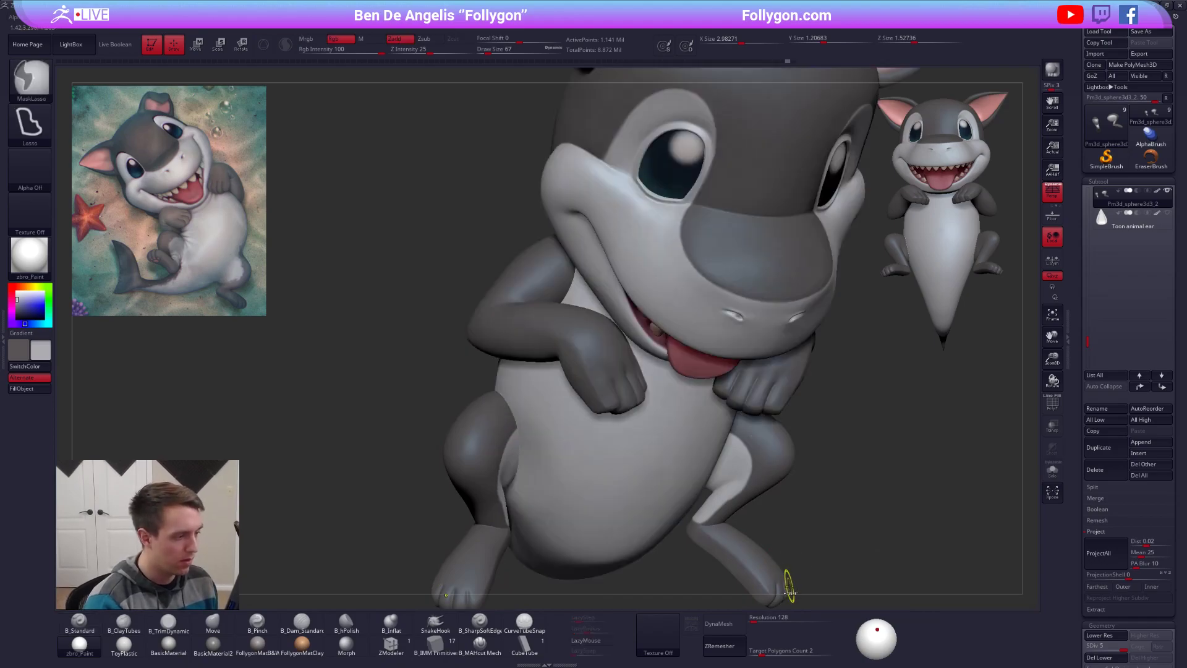
Step: Isolate the legs and clean up the light patch's edge on the lower leg at draw size 38
mouse_move(787, 582)
right_mouse_down()
mouse_move(804, 549)
mouse_move(797, 561)
mouse_move(796, 514)
mouse_move(742, 495)
mouse_move(729, 544)
right_mouse_up()
key("f")
type("s38")
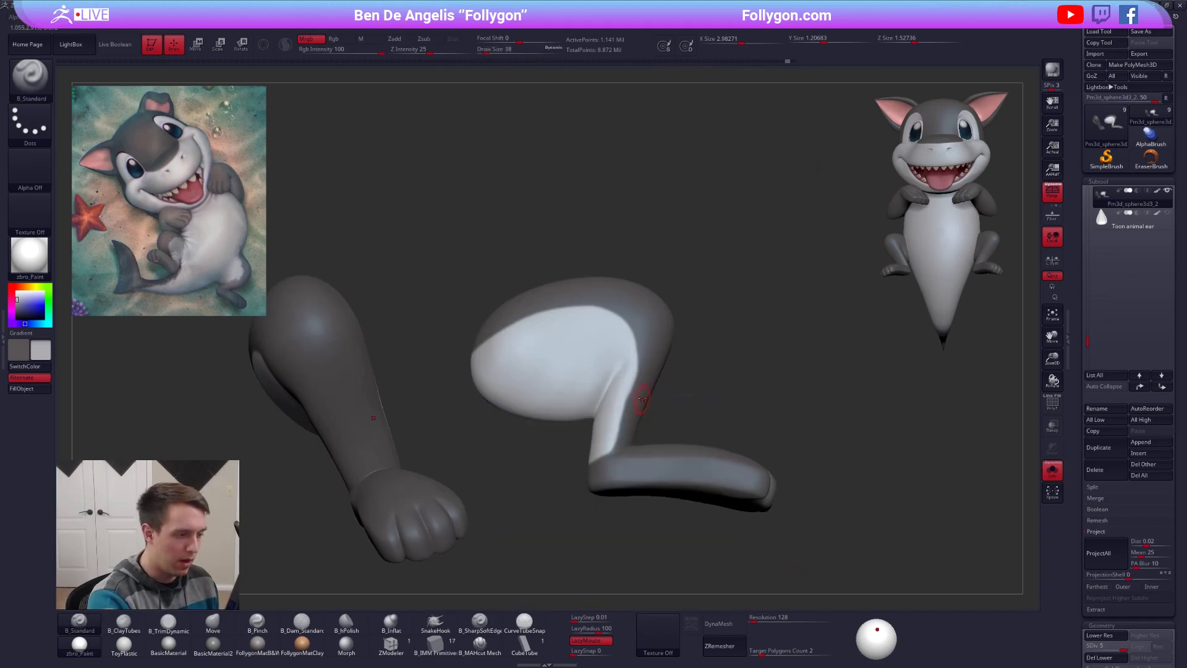
left_click_drag(624, 392, 610, 448)
right_click_drag(610, 448, 570, 360)
left_click_drag(570, 360, 581, 426)
mouse_move(583, 396)
right_mouse_down()
mouse_move(665, 427)
mouse_move(632, 402)
mouse_move(710, 413)
right_mouse_up()
Step: Show all subtools, select the arms subtool, set the draw size to 96, and turn off LazyMouse
key("alt+s")
mouse_move(459, 382)
right_mouse_down("alt")
mouse_move(514, 478)
mouse_move(634, 436)
mouse_move(619, 470)
right_mouse_up("alt")
left_click(514, 478, "alt")
type("s96")
key("Return")
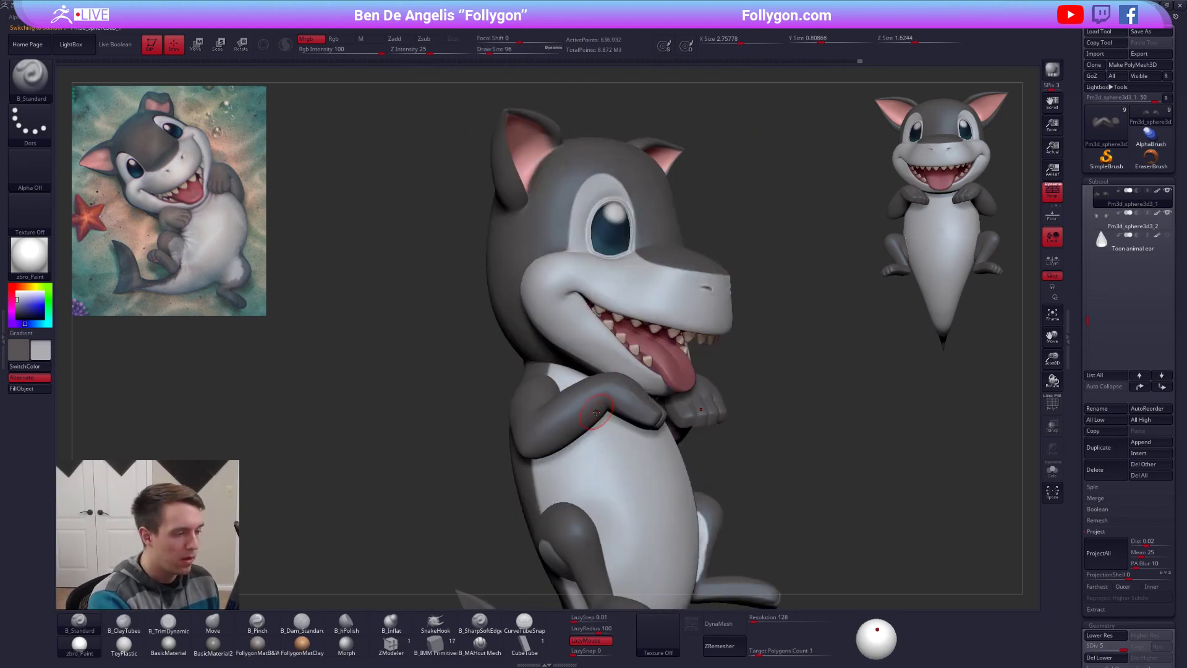
right_click_drag(596, 411, 556, 427)
left_click(595, 629)
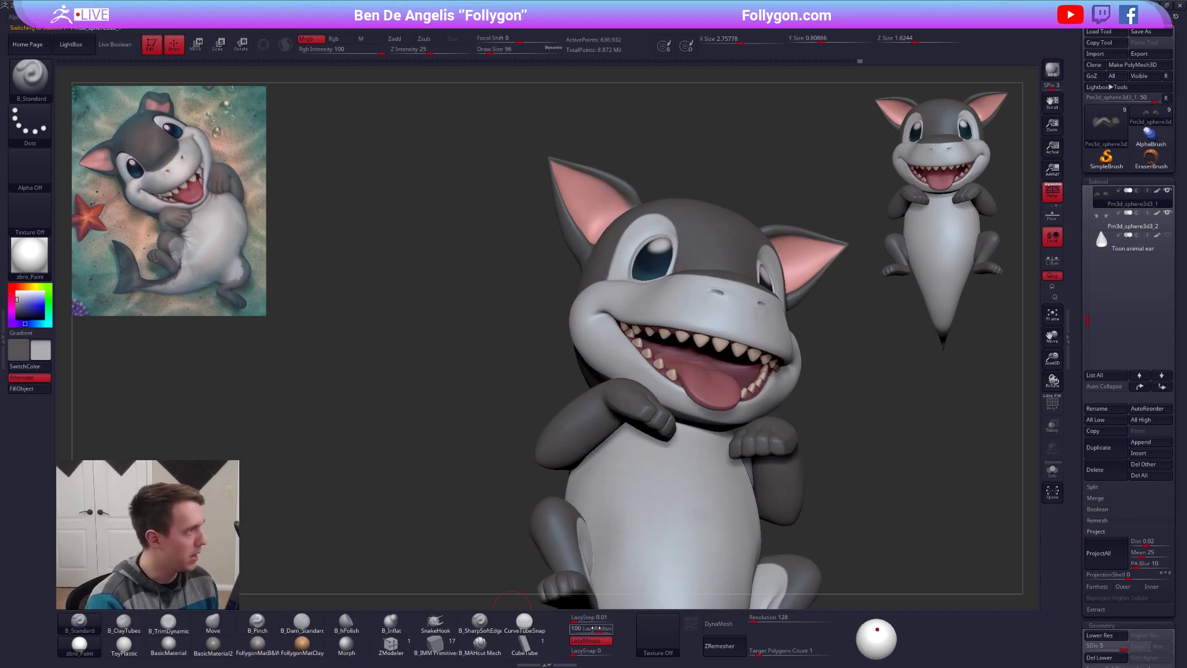
left_click(592, 643)
Step: Isolate the arms and add a small light grey patch on the elbows
key("alt+s")
key("space")
left_click_drag(571, 429, 572, 429)
mouse_move(589, 423)
right_mouse_down()
mouse_move(578, 421)
mouse_move(585, 454)
mouse_move(682, 535)
mouse_move(683, 506)
right_mouse_up()
key("alt+s")
mouse_move(547, 473)
right_mouse_down()
mouse_move(631, 473)
mouse_move(552, 475)
mouse_move(579, 458)
mouse_move(578, 481)
mouse_move(614, 475)
mouse_move(549, 483)
mouse_move(565, 440)
right_mouse_up()
key("alt+s")
mouse_move(496, 552)
right_mouse_down()
mouse_move(560, 546)
mouse_move(547, 477)
mouse_move(564, 473)
mouse_move(555, 515)
mouse_move(620, 406)
mouse_move(549, 408)
mouse_move(561, 418)
right_mouse_up()
key("alt+s")
Step: Select the body subtool and reduce the draw size to 38 while inspecting its belly colour border down to the tail
left_click(621, 406, "alt")
key("alt+s")
key("space")
left_click_drag(562, 419, 557, 421)
right_click_drag(557, 421, 597, 389, "alt")
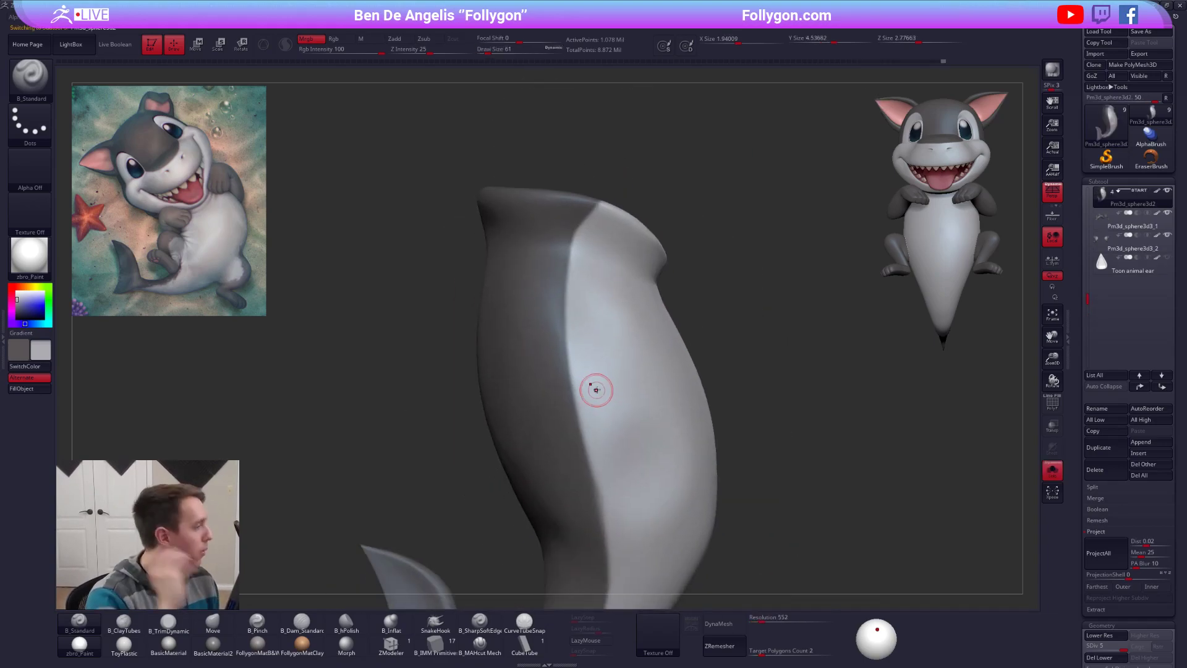
right_click_drag(551, 521, 558, 312, "alt")
right_click_drag(577, 451, 599, 450, "ctrl")
key("space")
left_click_drag(600, 451, 597, 446)
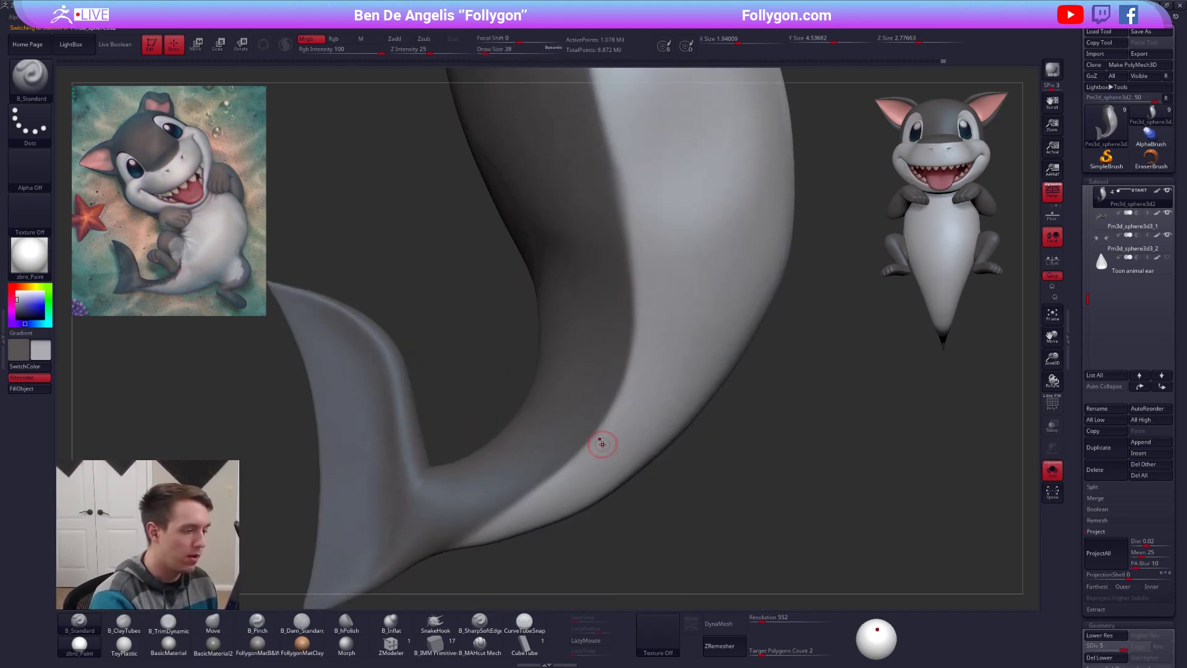
key("alt+s")
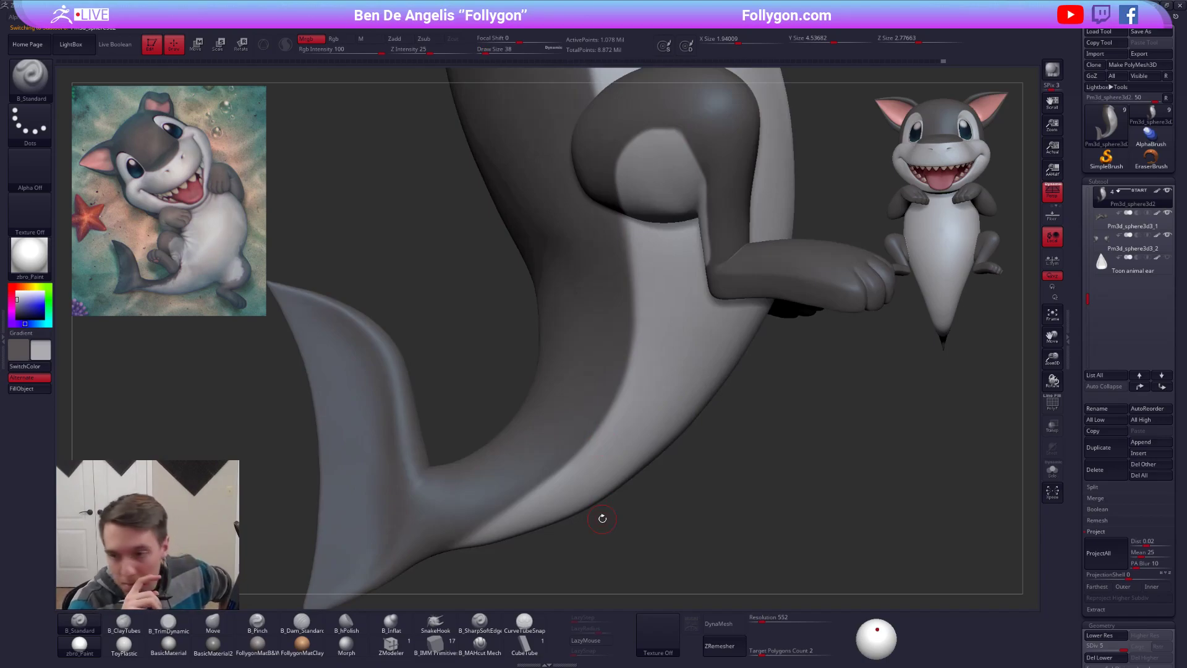
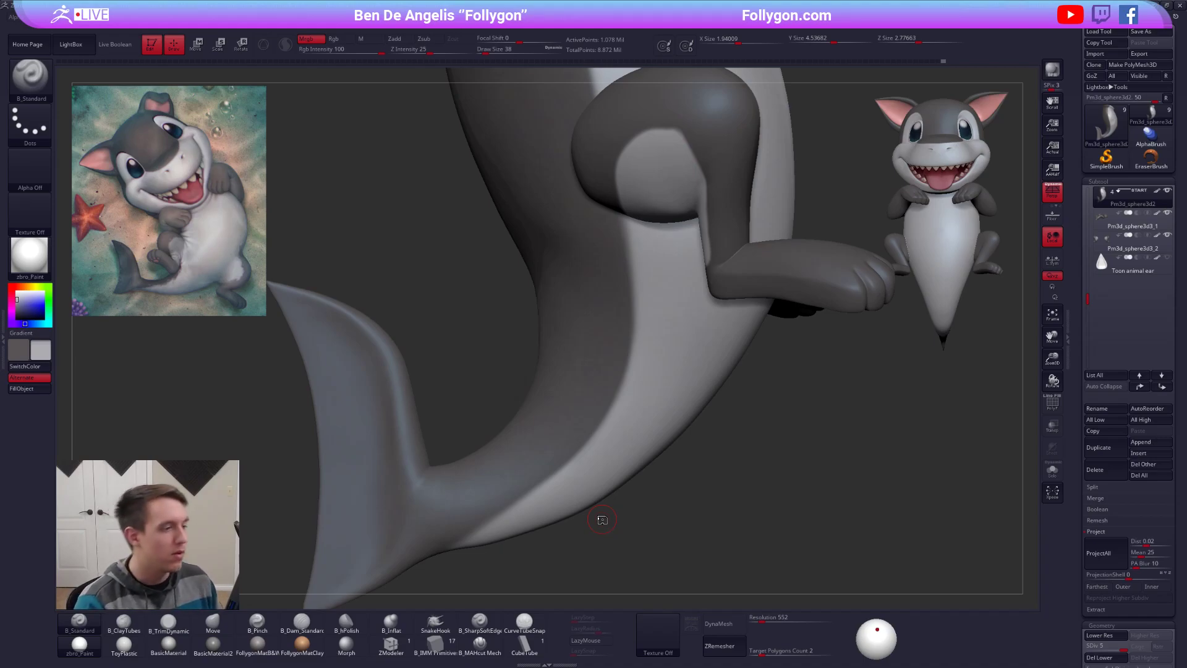
Step: Select and isolate the legs subtool, reduce the draw size to 33, and undo the trial stroke on the lower leg
mouse_move(674, 373)
right_mouse_down("ctrl")
mouse_move(677, 346)
mouse_move(680, 376)
right_mouse_up("ctrl")
left_click(717, 325, "alt")
right_click_drag(717, 326, 747, 323)
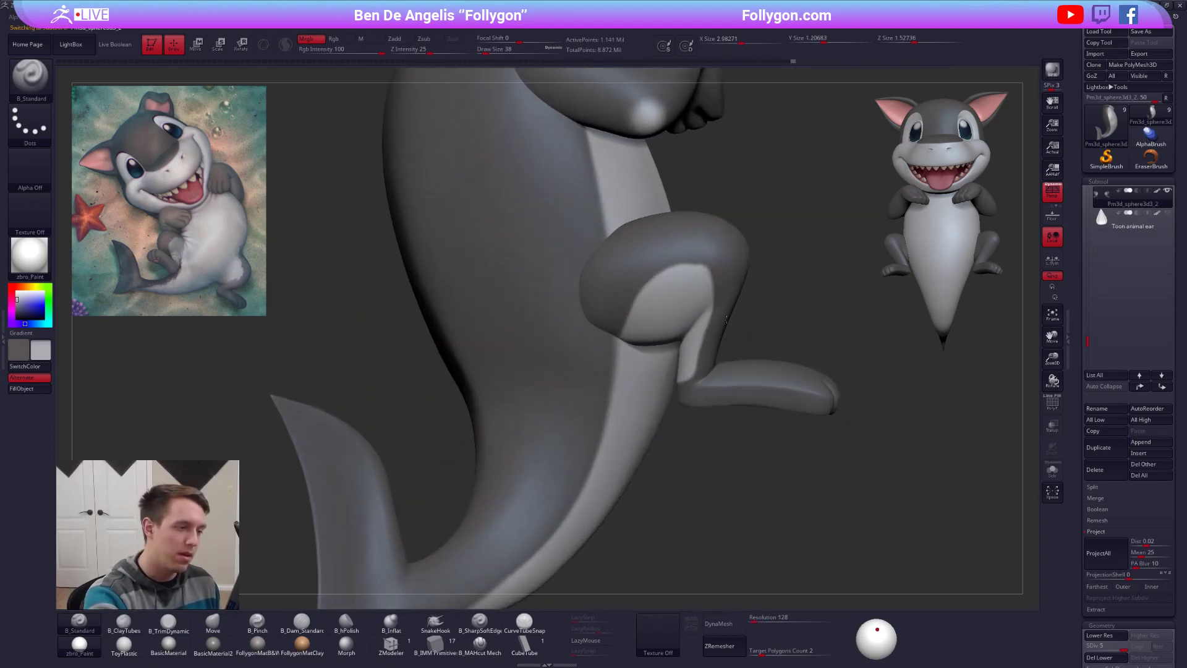
key("alt+s")
right_click_drag(697, 371, 715, 387, "ctrl")
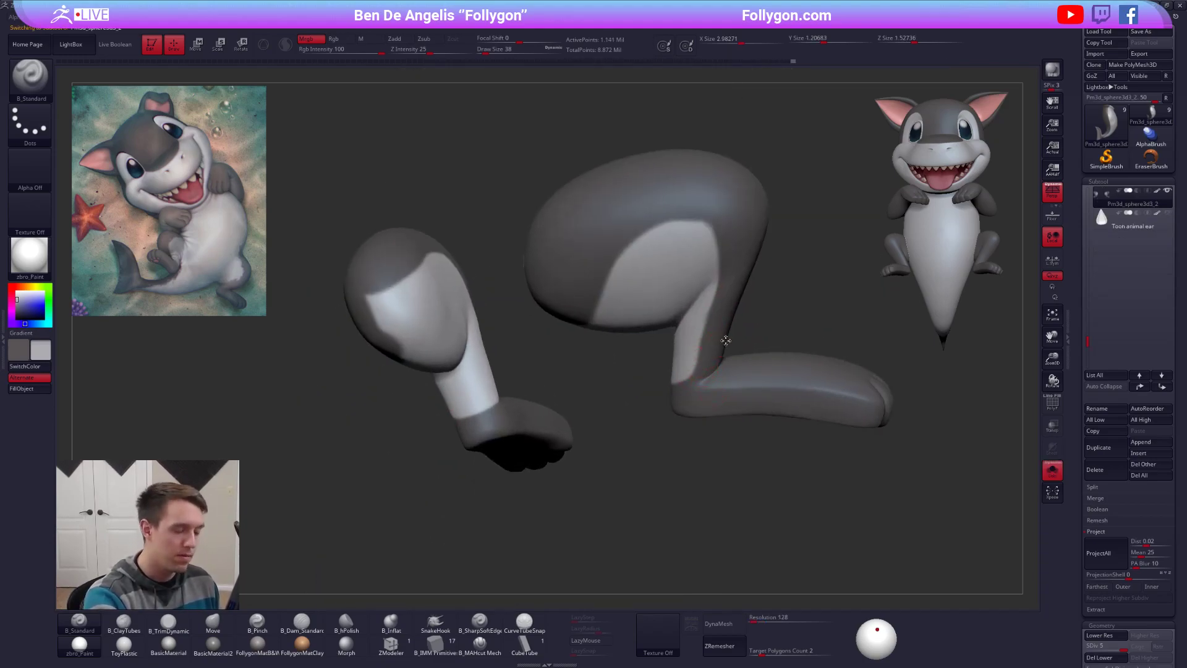
key("s")
left_click_drag(726, 340, 707, 361)
key("ctrl+z")
Step: Pick up the dark grey, turn on LazyMouse, and tidy the light patch's edge on the lower leg and thigh
key("c")
left_click(586, 640)
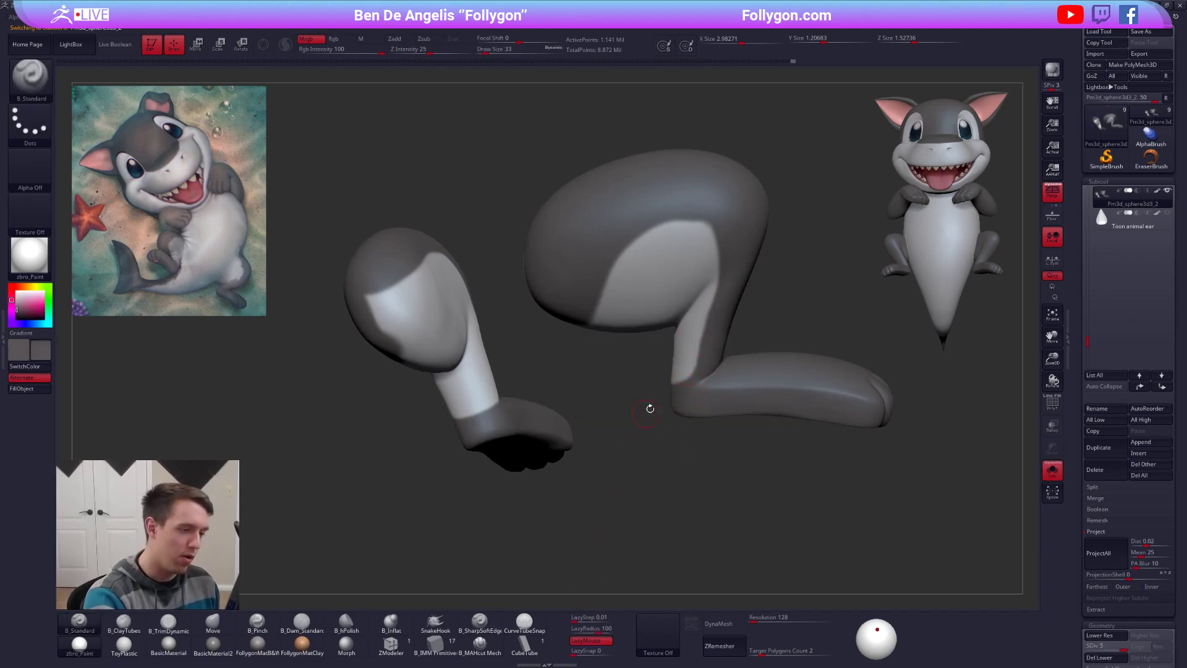
left_click_drag(718, 340, 727, 319)
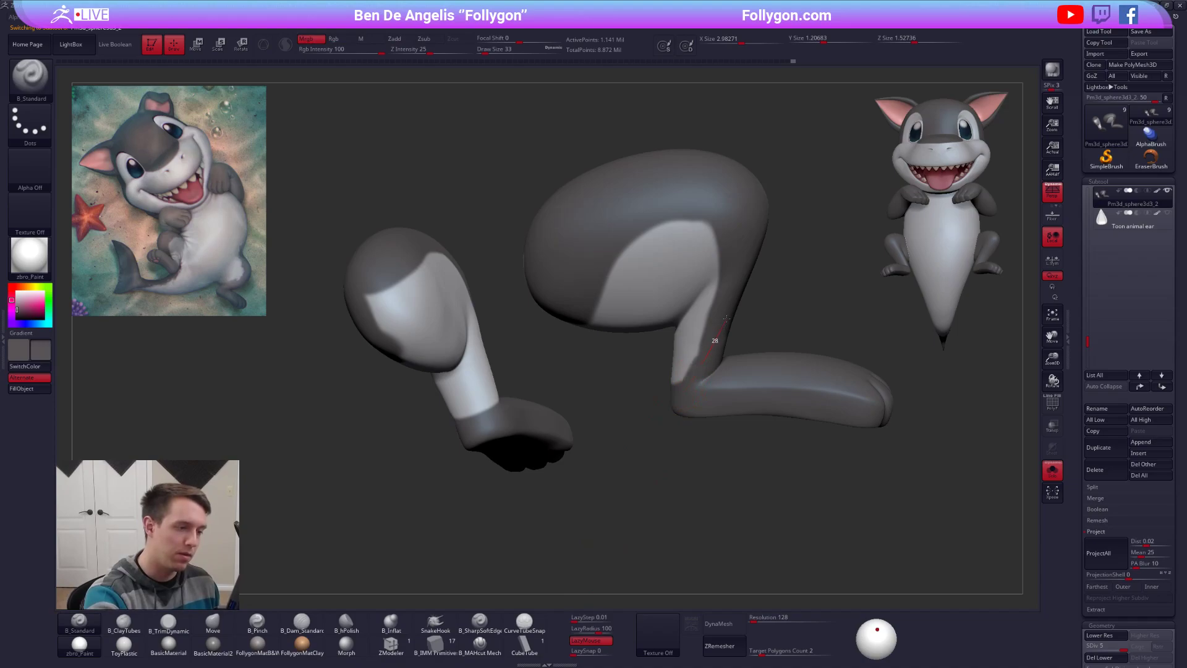
mouse_move(734, 273)
left_mouse_down()
mouse_move(731, 217)
mouse_move(658, 214)
mouse_move(588, 279)
left_mouse_up()
left_click_drag(647, 379, 659, 421, "alt")
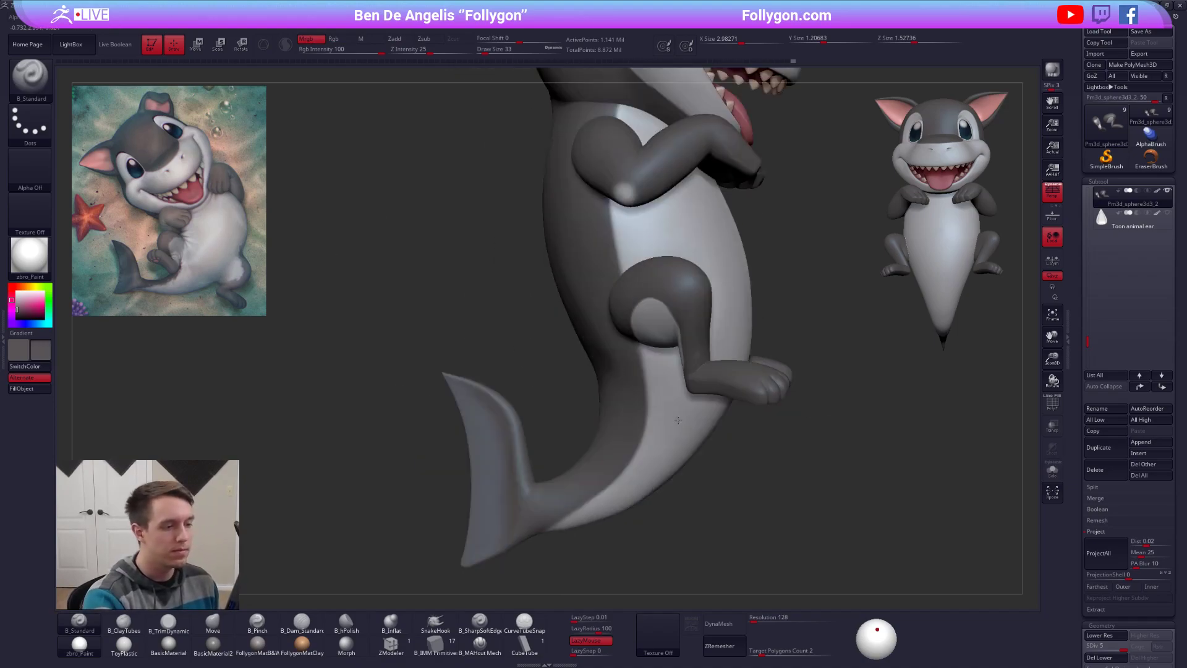
Step: Isolate the body subtool, turn off LazyMouse, and dab dark grey onto the belly border near the tail at draw size 43
left_click(659, 421, "alt")
left_click(697, 335, "alt")
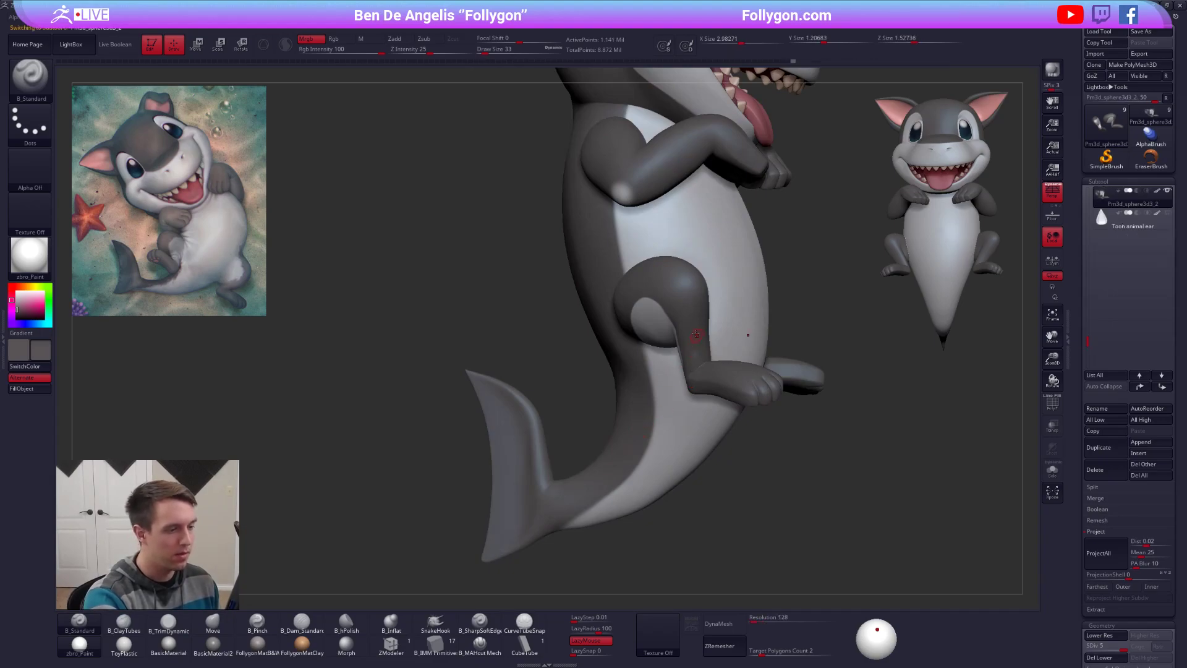
left_click(644, 434, "alt")
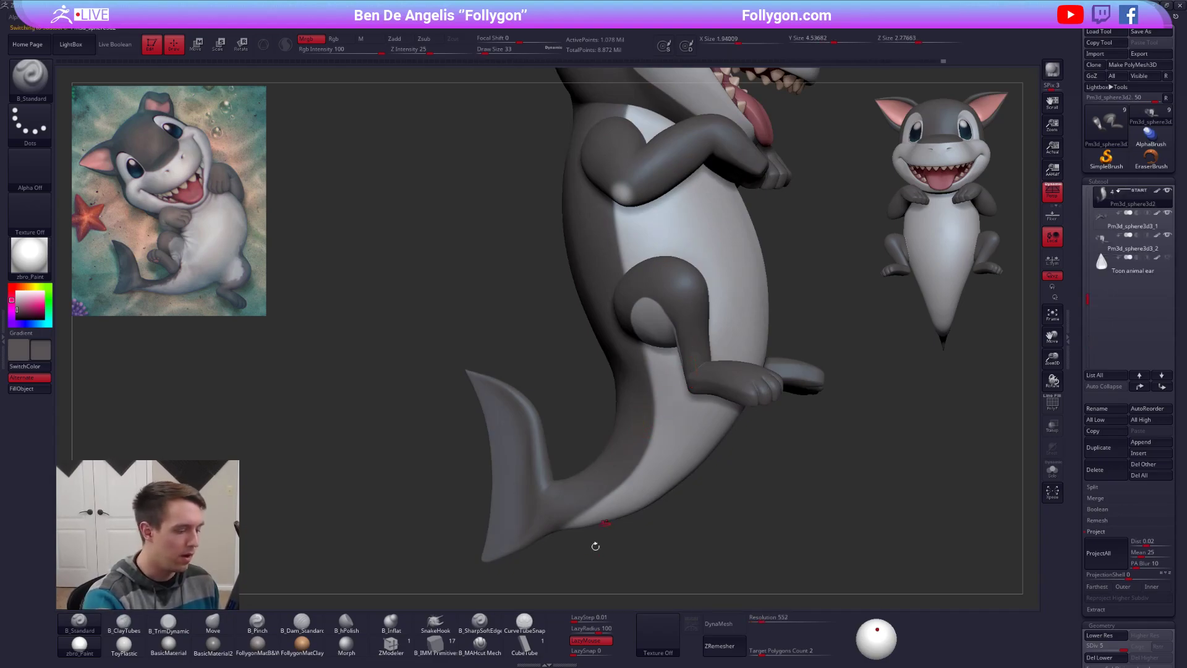
left_click(597, 641)
key("alt+s")
right_click_drag(637, 432, 638, 458, "alt")
key("space")
left_click_drag(638, 458, 622, 459)
mouse_move(621, 461)
right_mouse_down("alt")
mouse_move(639, 421)
mouse_move(672, 420)
mouse_move(661, 403)
mouse_move(675, 411)
right_mouse_up("alt")
key("space")
mouse_move(676, 411)
left_mouse_down()
mouse_move(691, 409)
mouse_move(676, 435)
mouse_move(678, 425)
left_mouse_up()
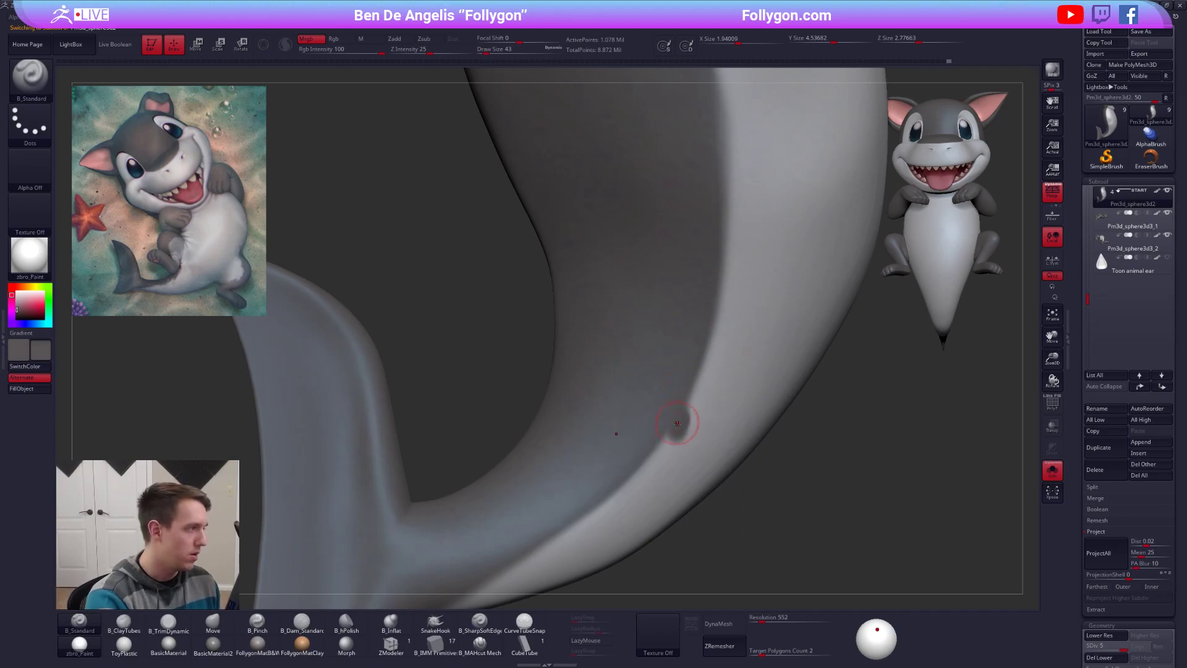
Step: Pick up the belly's light grey as second colour and paint dark grey notches up the belly border at draw size 38
key("c")
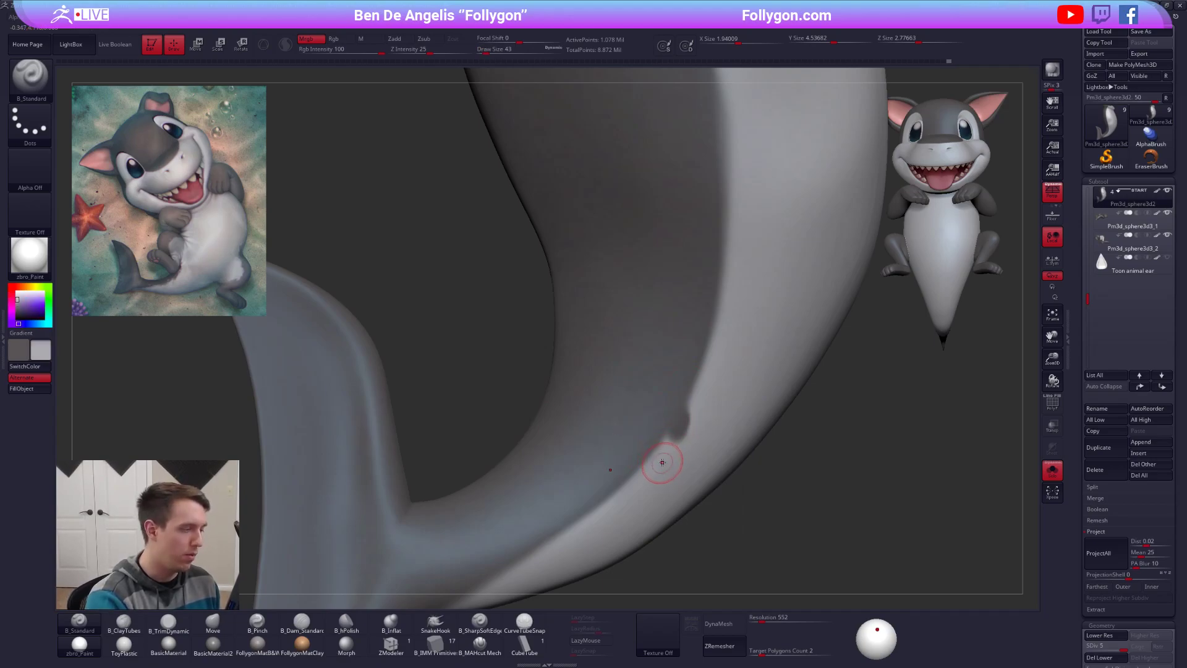
key("bracketleft")
left_click_drag(661, 452, 666, 443)
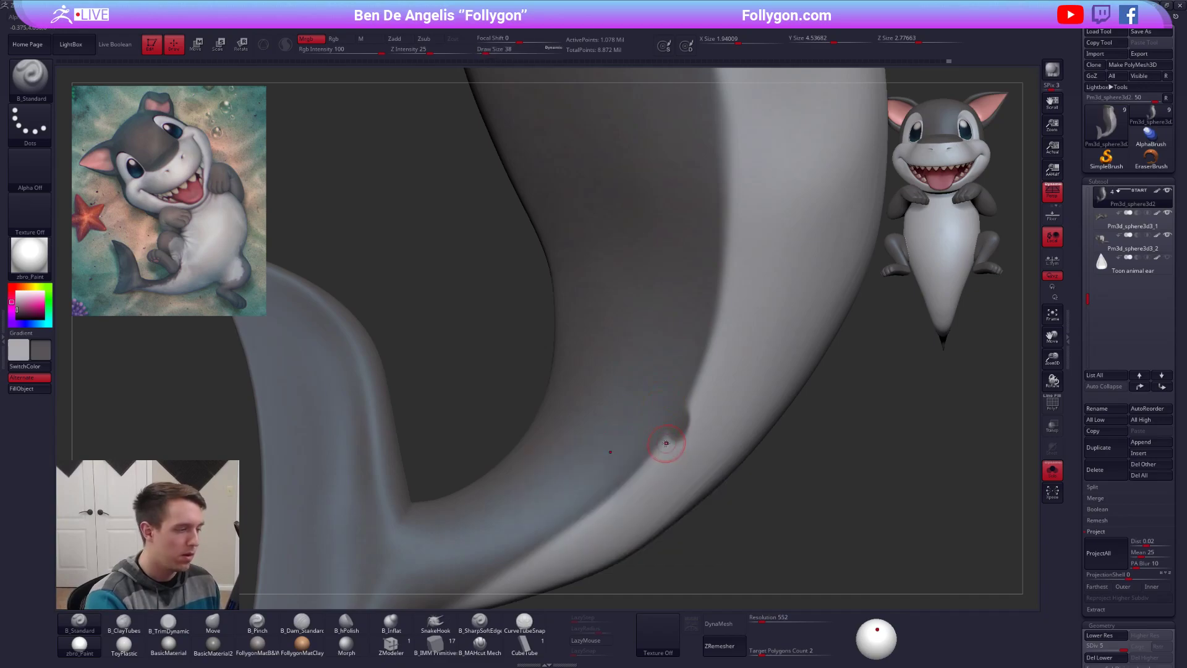
mouse_move(627, 479)
left_mouse_down()
mouse_move(596, 512)
mouse_move(621, 505)
left_mouse_up()
mouse_move(693, 402)
left_mouse_down()
mouse_move(715, 340)
mouse_move(729, 186)
left_mouse_up()
right_click_drag(742, 238, 735, 324, "alt")
left_click_drag(728, 243, 711, 148)
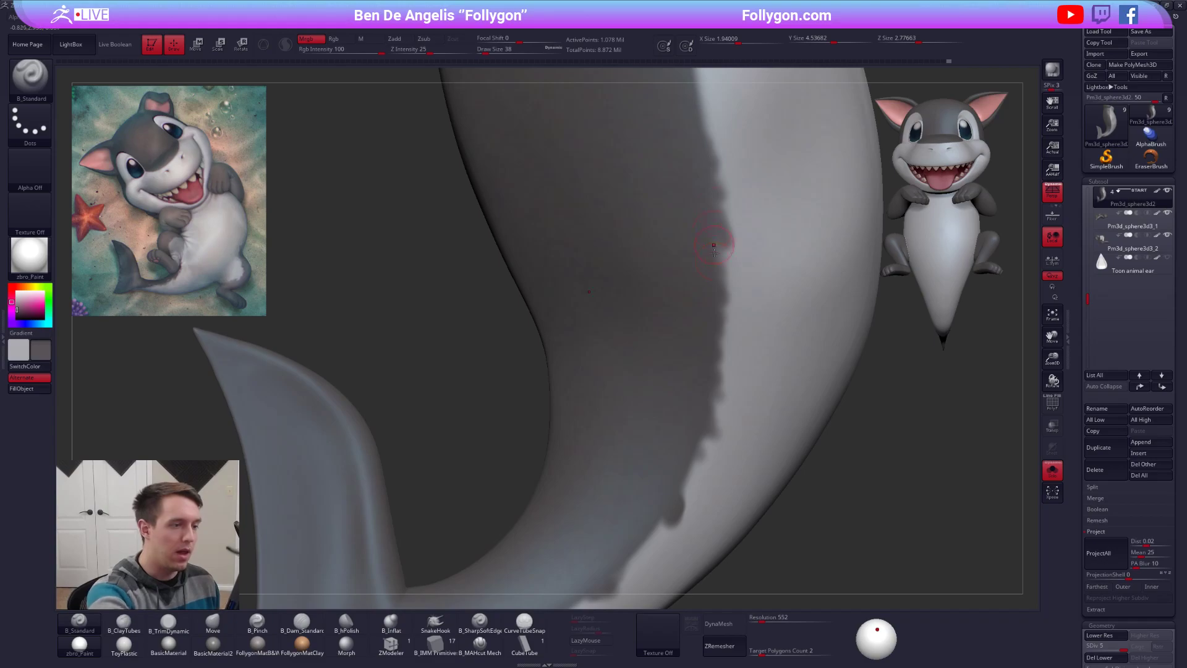
Step: Continue the jagged dark grey edge along the lower belly border down to the tail
right_click_drag(696, 487, 691, 373, "alt")
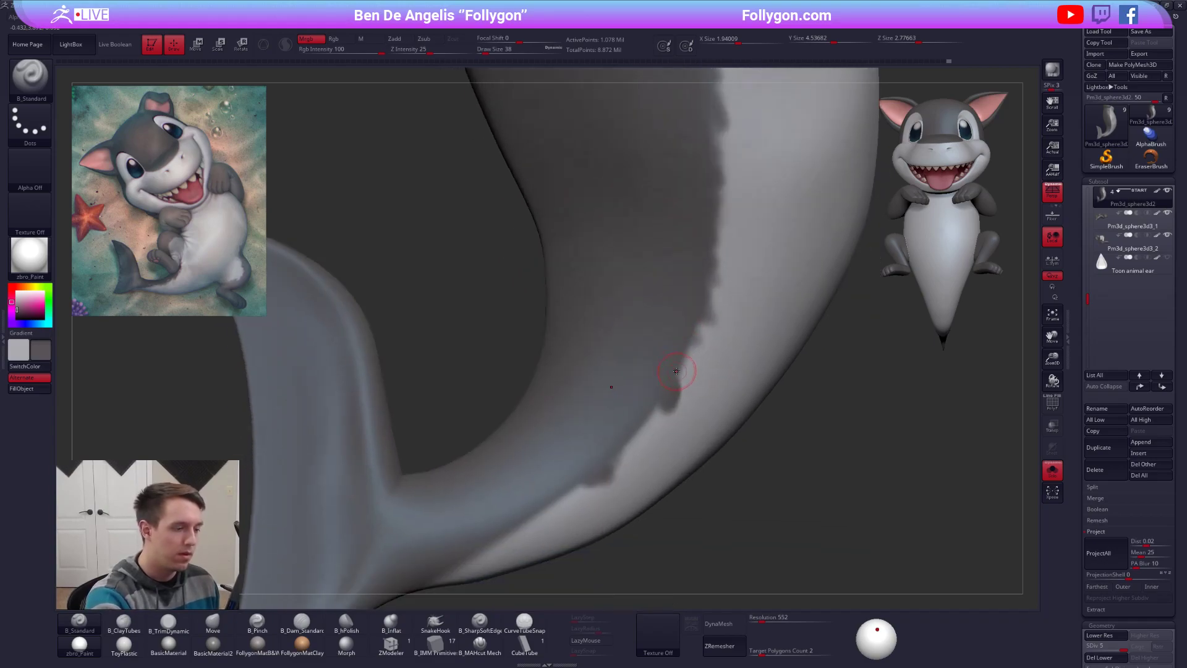
left_click_drag(686, 374, 706, 323)
left_click_drag(625, 458, 663, 388)
right_click_drag(526, 537, 544, 477, "alt")
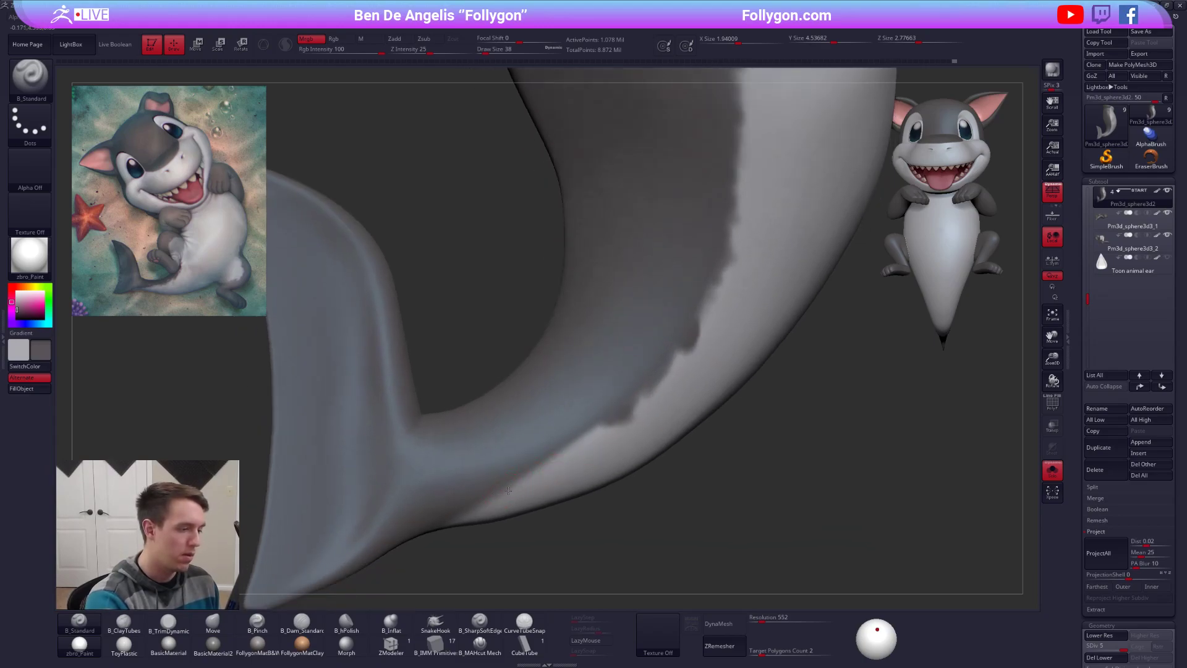
left_click_drag(554, 465, 607, 431)
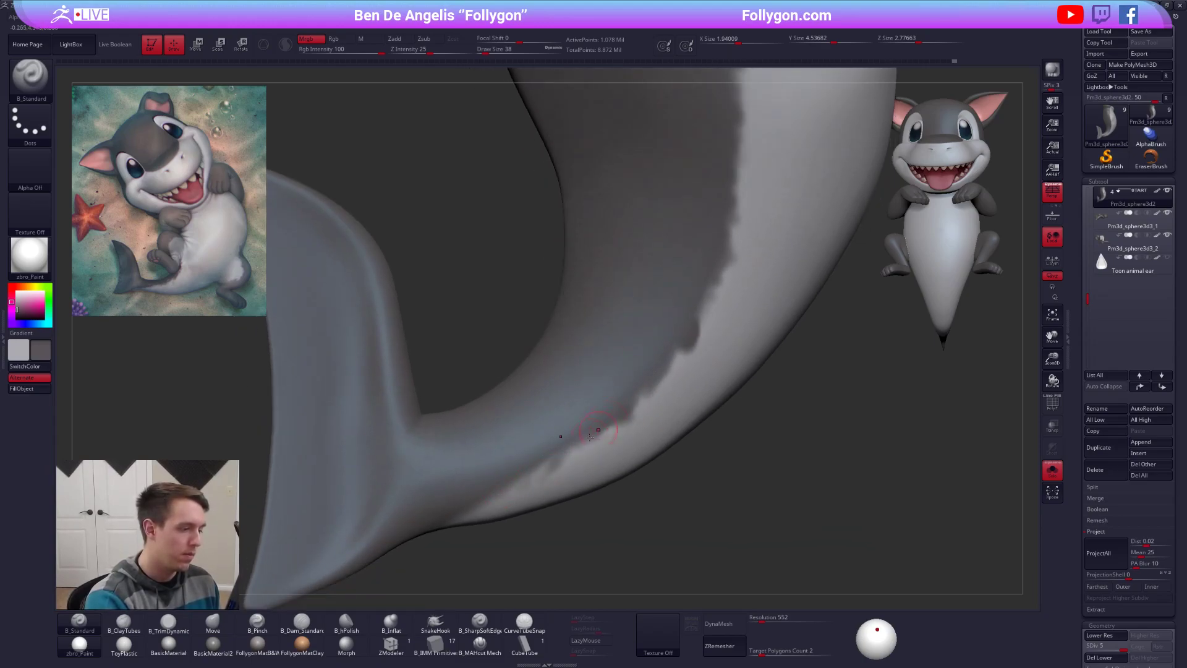
Step: Switch to light grey and paint light notches into the jagged belly border from the tail upward
key("v")
left_click_drag(518, 479, 639, 411)
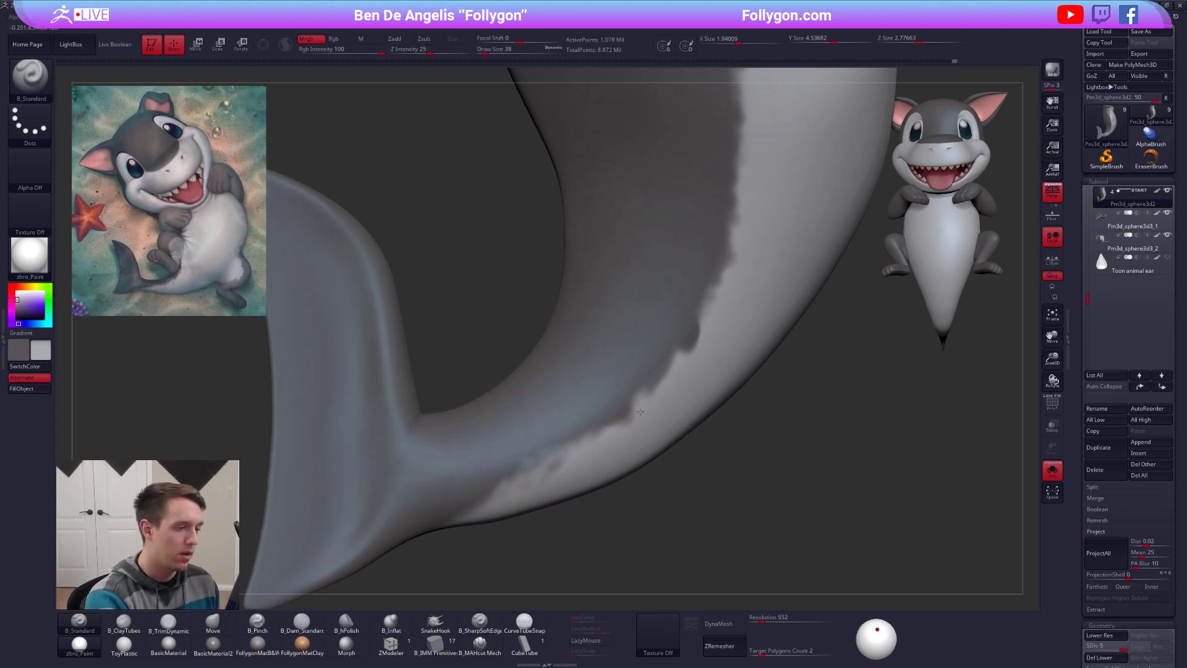
left_click_drag(675, 353, 666, 379)
right_click_drag(671, 377, 627, 421, "alt")
mouse_move(636, 407)
left_mouse_down()
mouse_move(687, 297)
mouse_move(700, 218)
left_mouse_up()
Step: Dab small light grey specks beside the lower belly border and dark grey specks onto its light side at draw size 14
right_click_drag(688, 405, 653, 399)
key("space")
left_click_drag(655, 391, 648, 389)
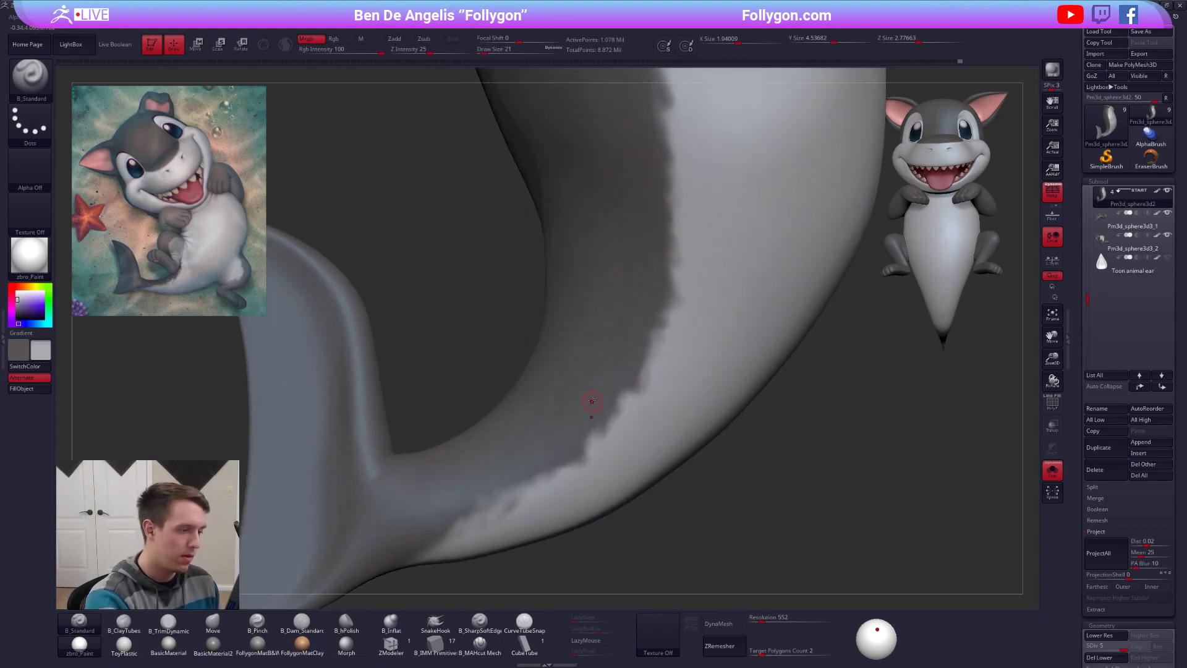
key("space")
left_click_drag(598, 405, 592, 409)
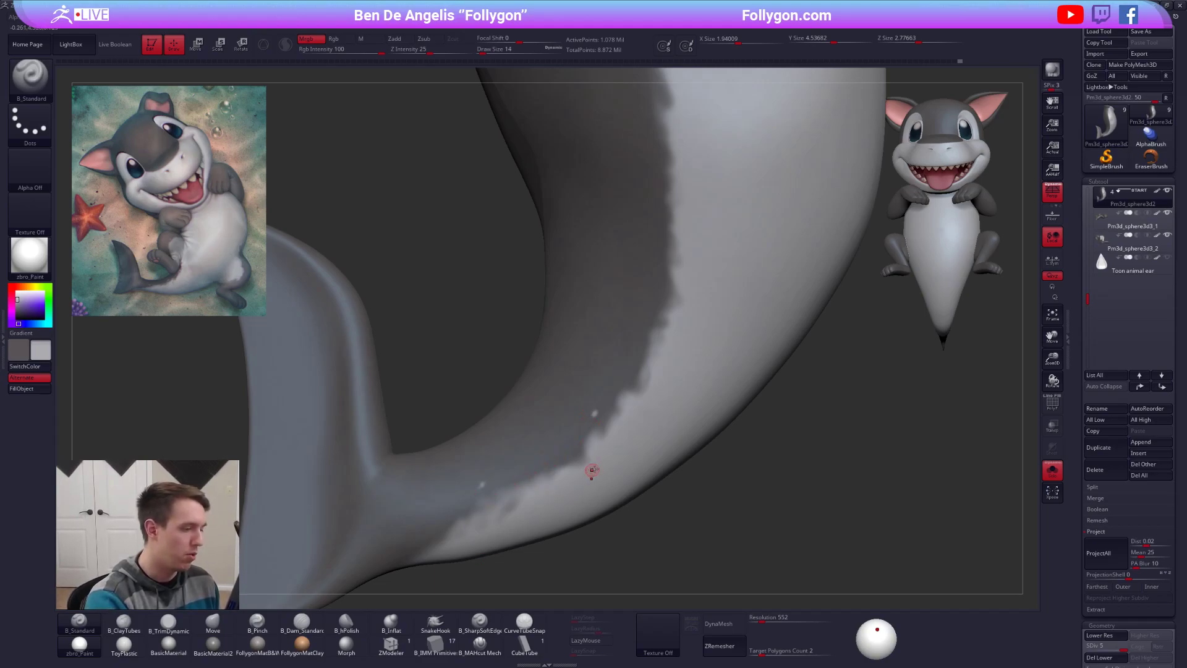
key("v")
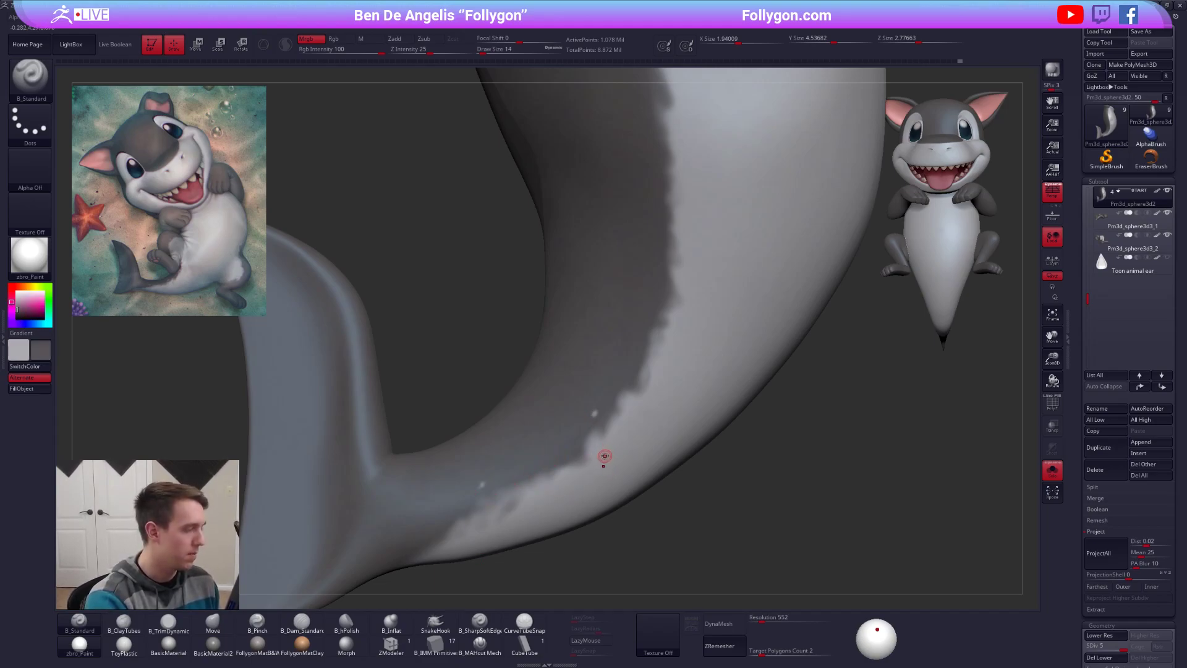
left_click(656, 372)
Step: Set the draw size to 33 and show the rest of the character around the isolated body
right_click_drag(632, 429, 578, 448)
key("space")
left_click_drag(626, 407, 629, 407)
mouse_move(579, 415)
right_mouse_down()
mouse_move(622, 409)
mouse_move(635, 379)
right_mouse_up()
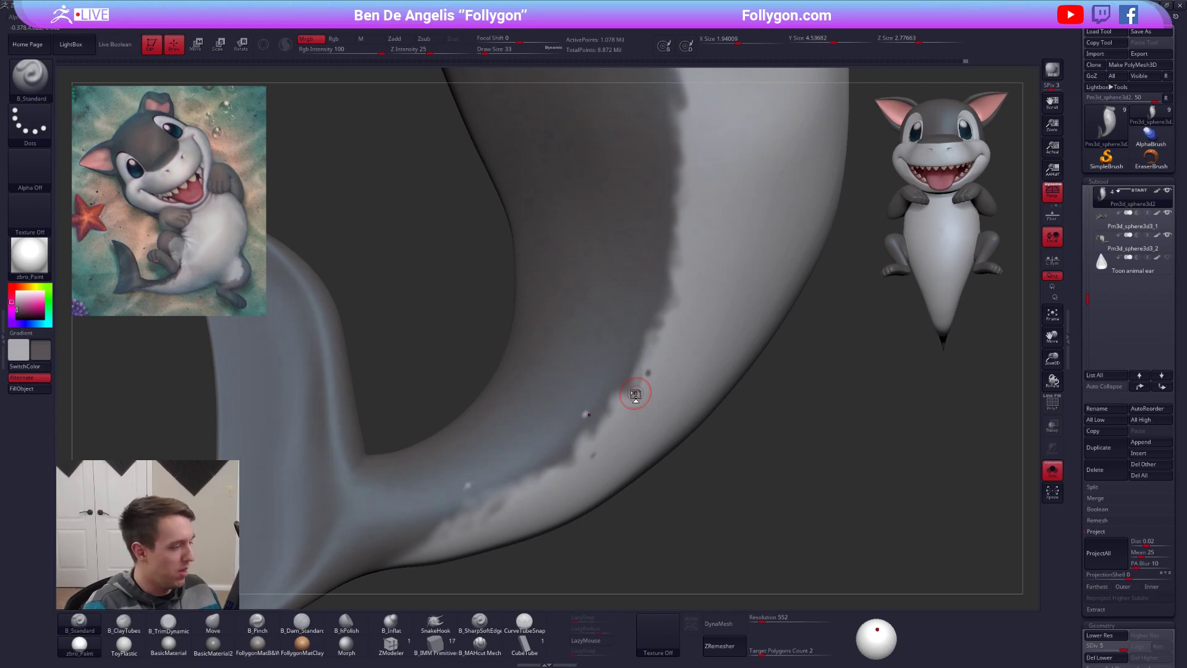
mouse_move(636, 393)
right_mouse_down()
mouse_move(681, 387)
mouse_move(615, 505)
right_mouse_up()
key("space")
key("space")
left_click_drag(617, 358, 616, 358)
right_click_drag(616, 358, 631, 356)
key("alt+shift+s")
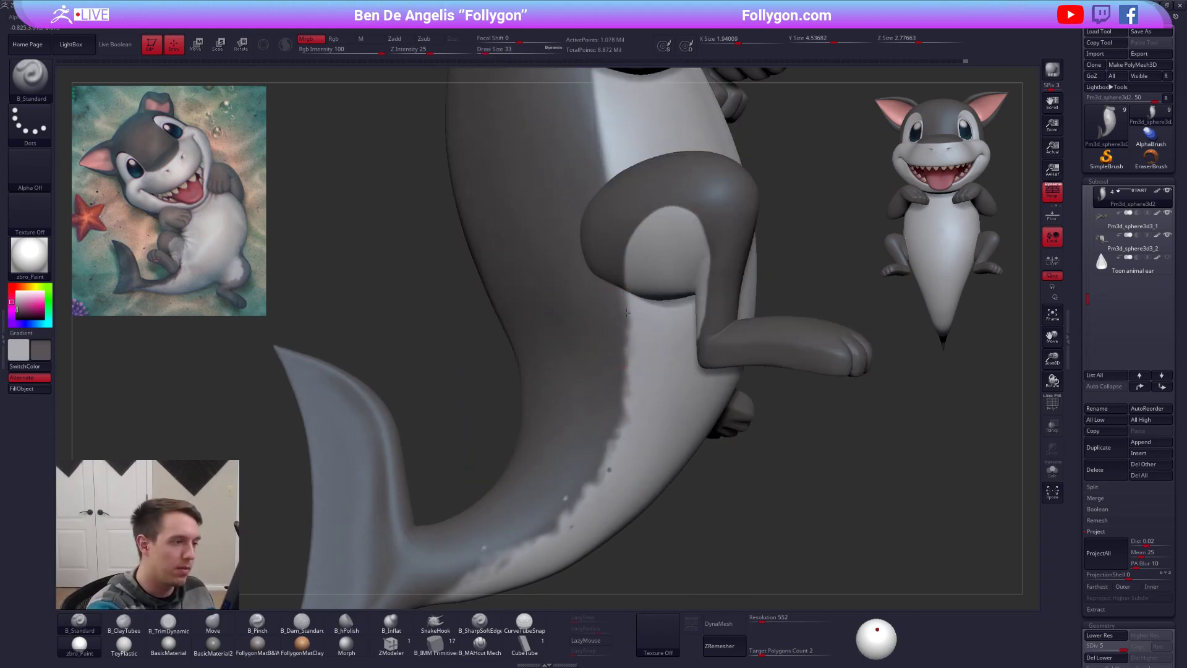
key("space")
left_click_drag(632, 332, 628, 332)
left_click_drag(673, 392, 679, 394)
key("ctrl+z")
Step: Roughen the belly border just beneath the leg with small dark grey dabs at draw size 12
mouse_move(631, 347)
right_mouse_down("alt")
mouse_move(646, 355)
mouse_move(626, 302)
right_mouse_up("alt")
key("space")
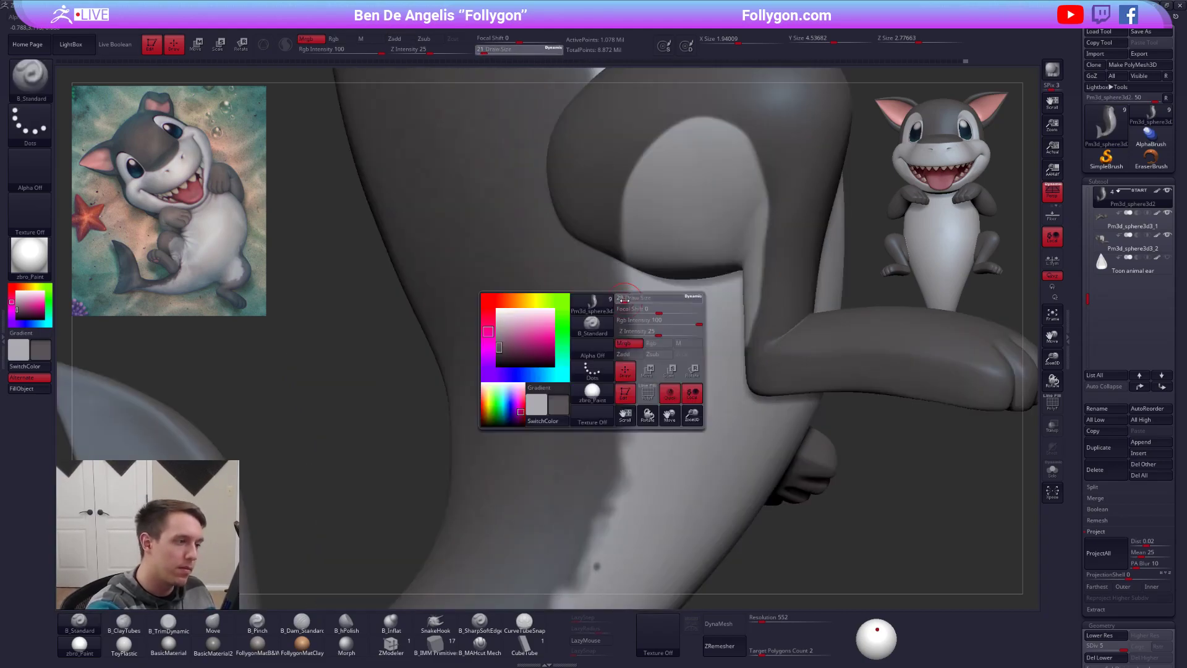
mouse_move(622, 301)
left_mouse_down()
mouse_move(630, 354)
mouse_move(624, 310)
mouse_move(635, 335)
left_mouse_up()
left_click_drag(624, 385, 631, 465)
right_click_drag(626, 465, 624, 356, "alt")
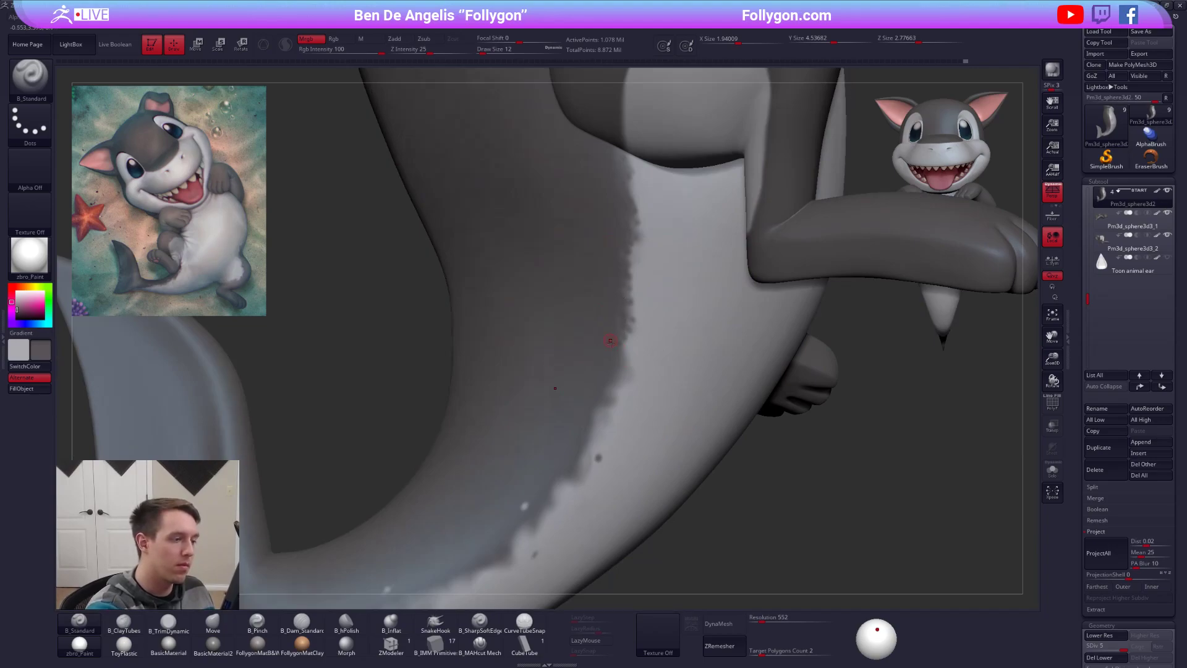
Step: Add dark grey notches and specks down the lower belly border toward the tail at draw size 21
key("space")
left_click_drag(625, 346, 619, 332)
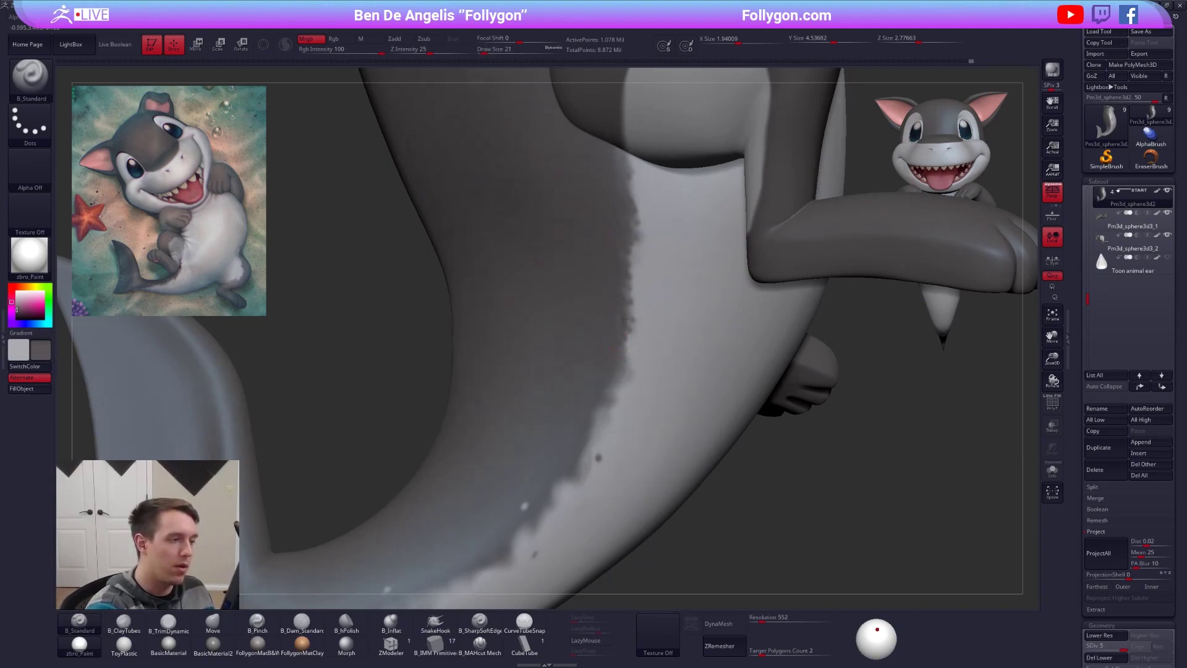
right_click_drag(621, 350, 628, 378)
key("space")
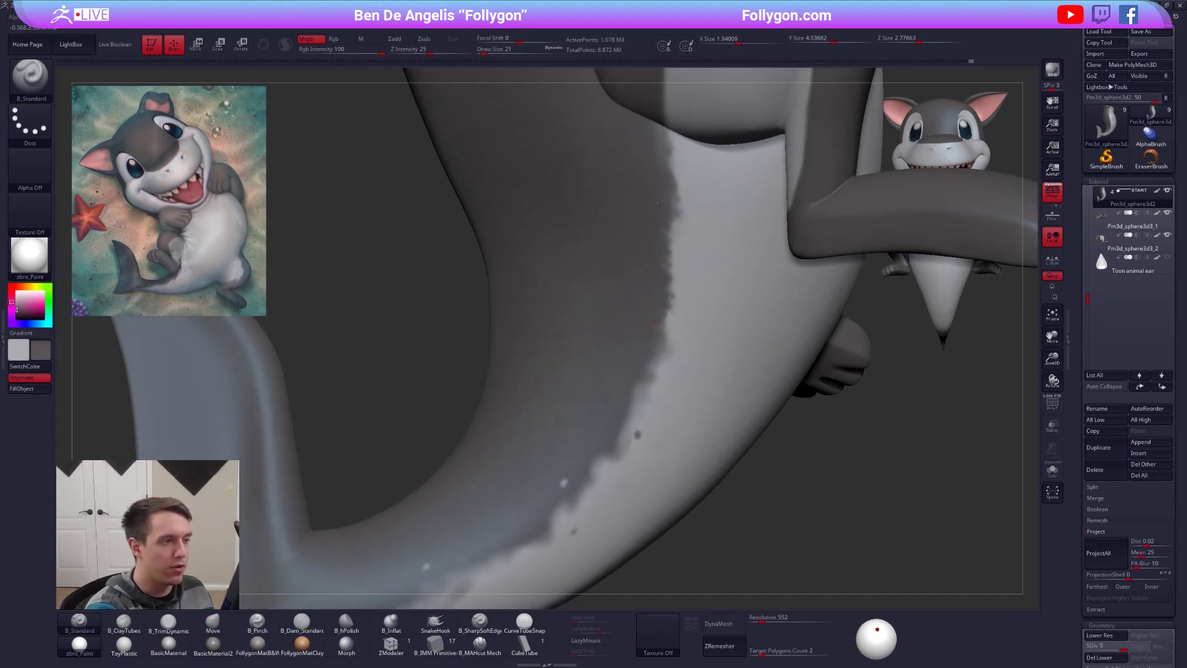
left_click_drag(647, 376, 664, 358)
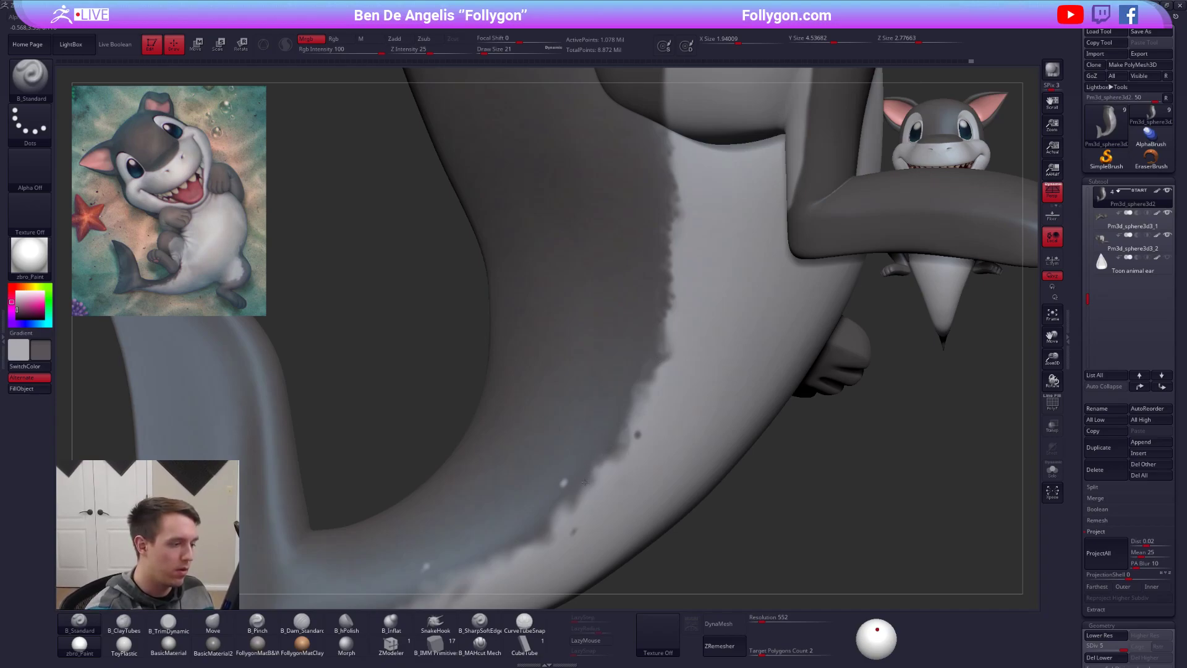
right_click_drag(596, 493, 594, 448)
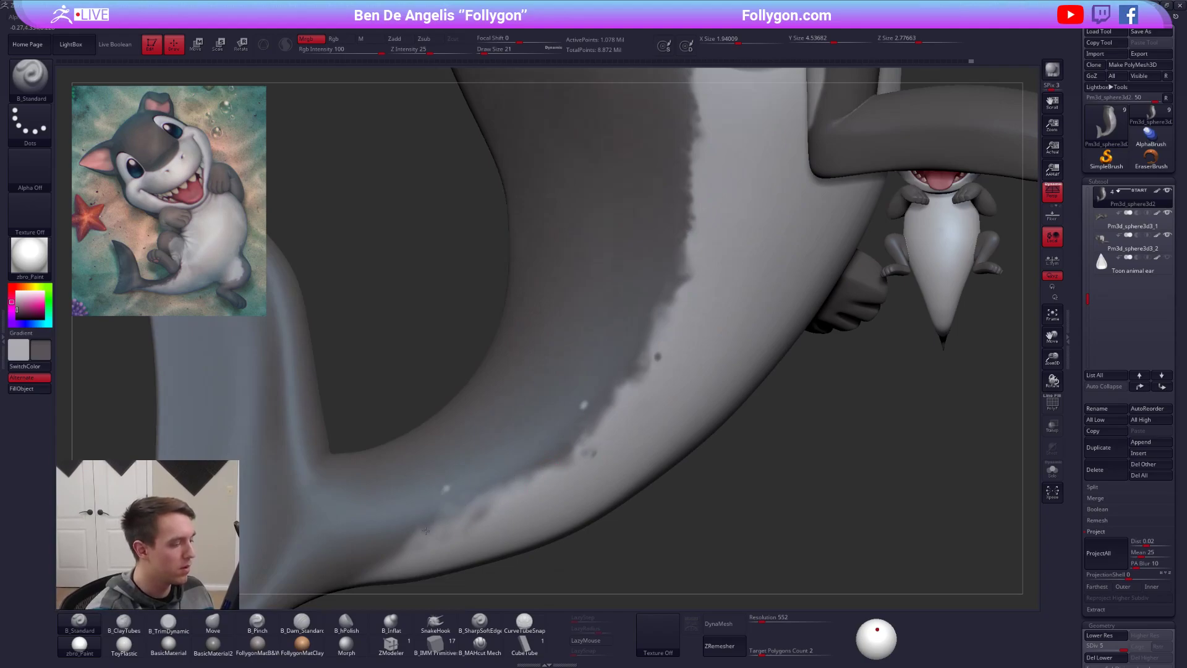
Step: Sample the dark grey skin colour and repaint the ragged belly border at the tail base with draw sizes 43 and 29
mouse_move(524, 477)
right_mouse_down()
mouse_move(484, 432)
mouse_move(429, 460)
right_mouse_up()
key("v")
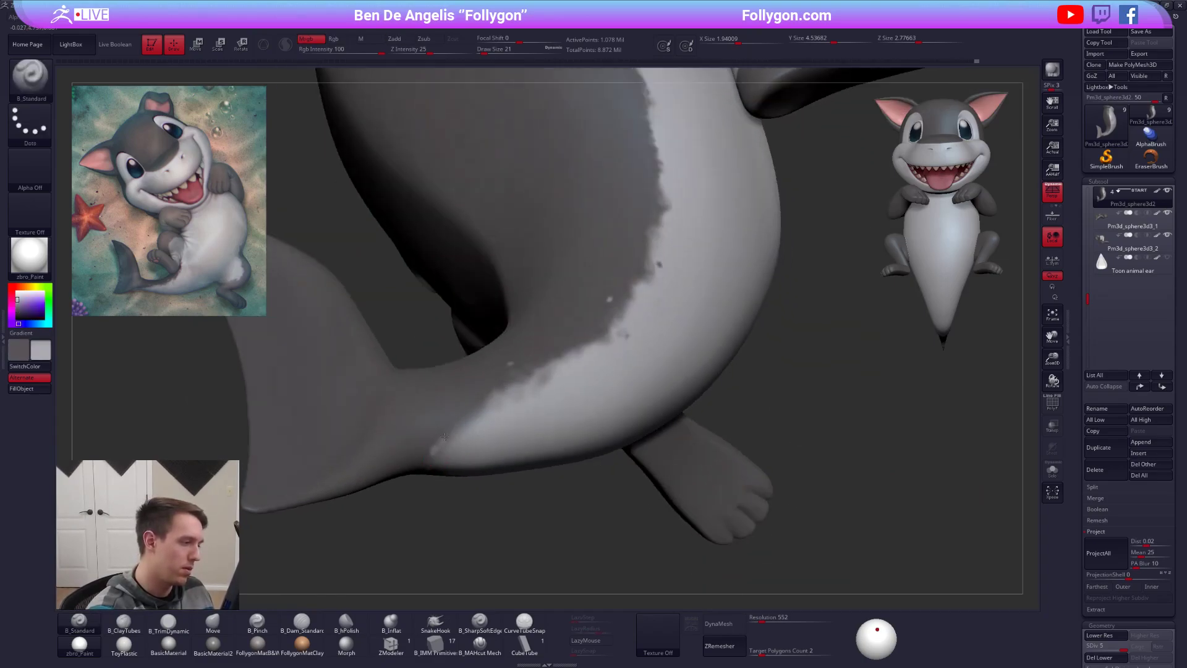
key("c")
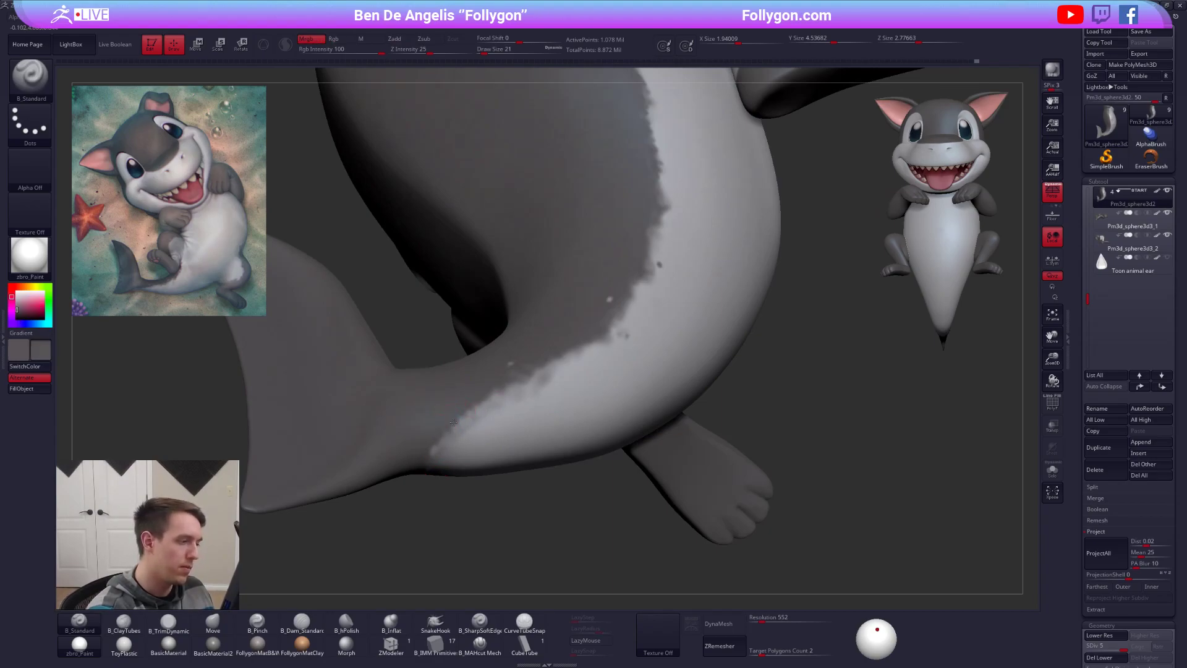
right_click_drag(514, 408, 472, 458)
key("space")
left_click(498, 402)
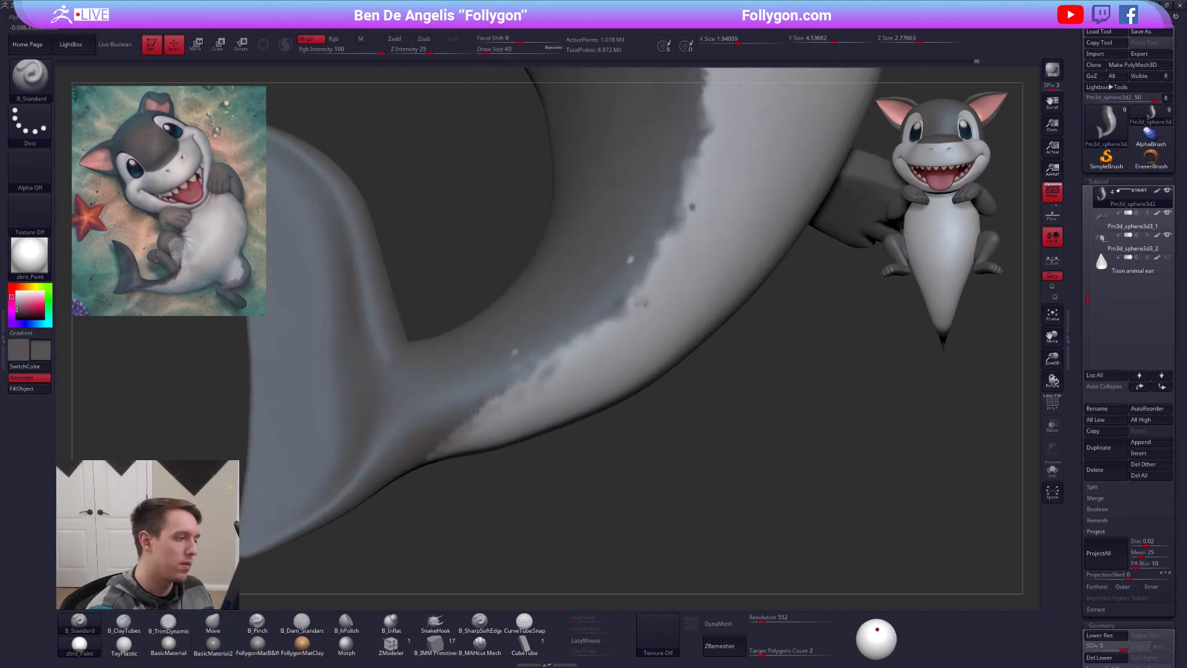
key("space")
left_click(503, 387)
mouse_move(523, 364)
right_mouse_down()
mouse_move(560, 353)
mouse_move(544, 354)
right_mouse_up()
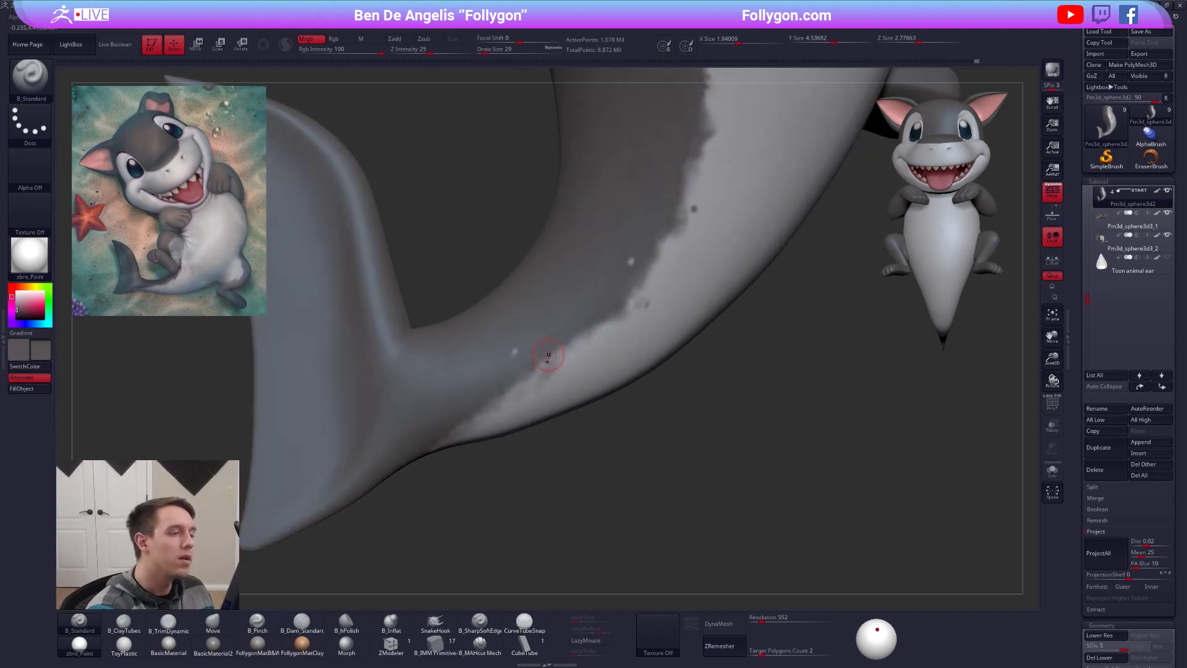
Step: Sample the belly's light grey and paint light notches along the border between tail and leg at draw size 38
right_click_drag(689, 384, 655, 517)
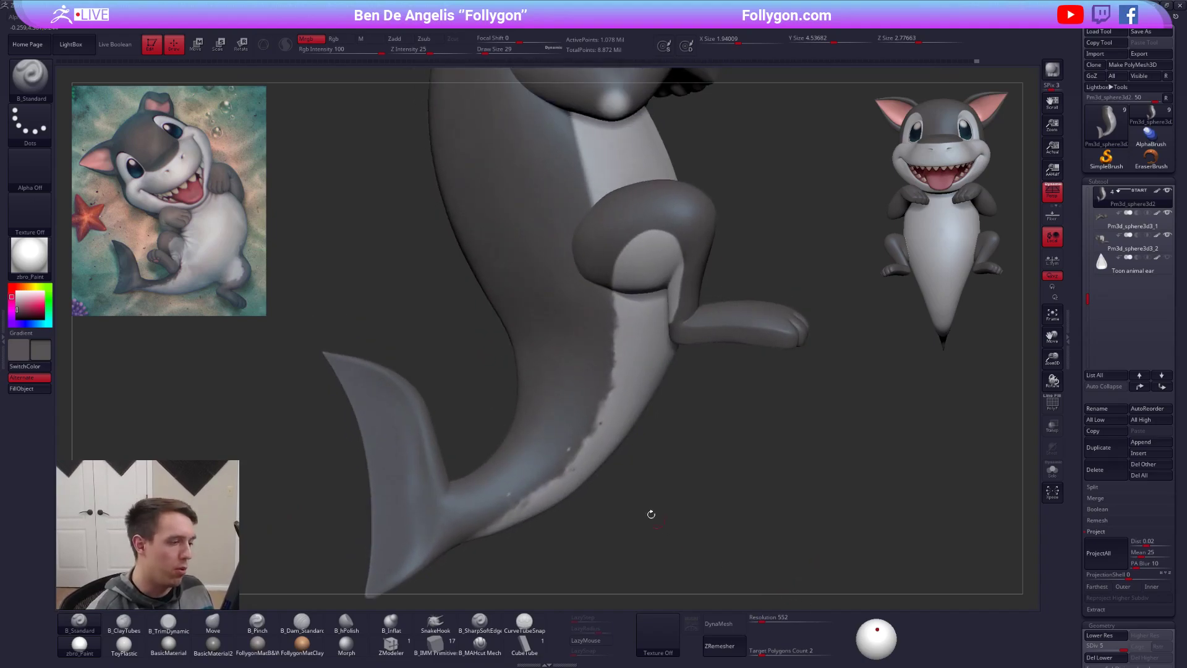
mouse_move(596, 446)
right_mouse_down()
mouse_move(611, 410)
mouse_move(591, 405)
mouse_move(575, 422)
right_mouse_up()
key("space")
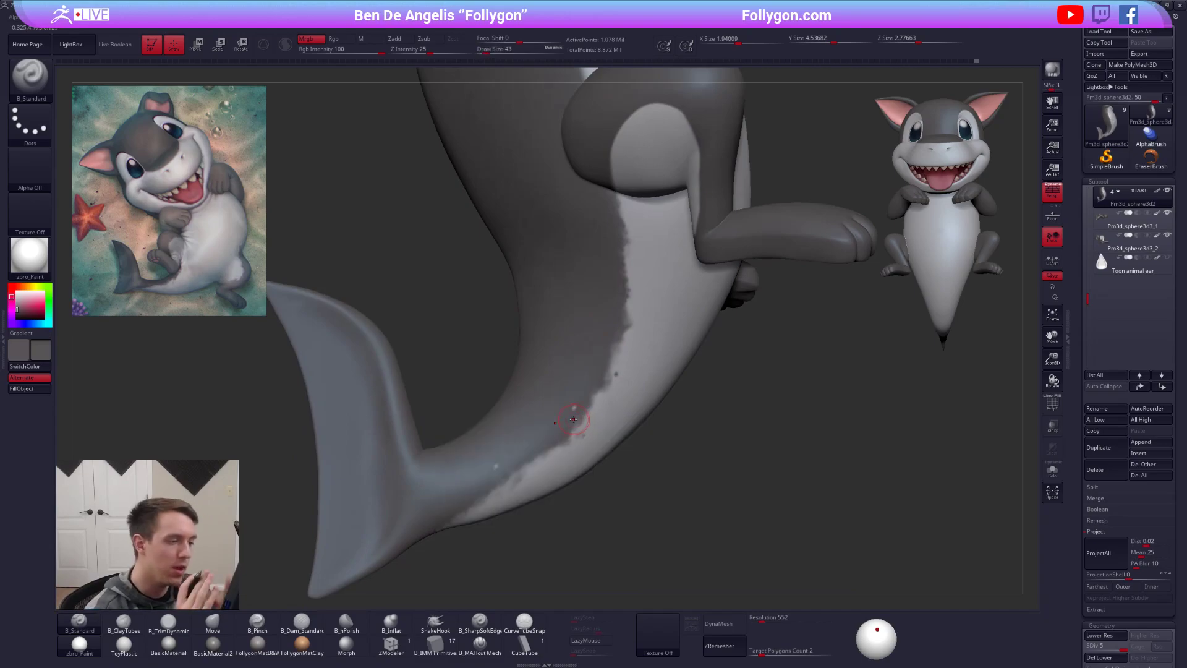
key("space")
mouse_move(511, 474)
left_mouse_down()
mouse_move(478, 506)
mouse_move(516, 472)
left_mouse_up()
key("c")
key("space")
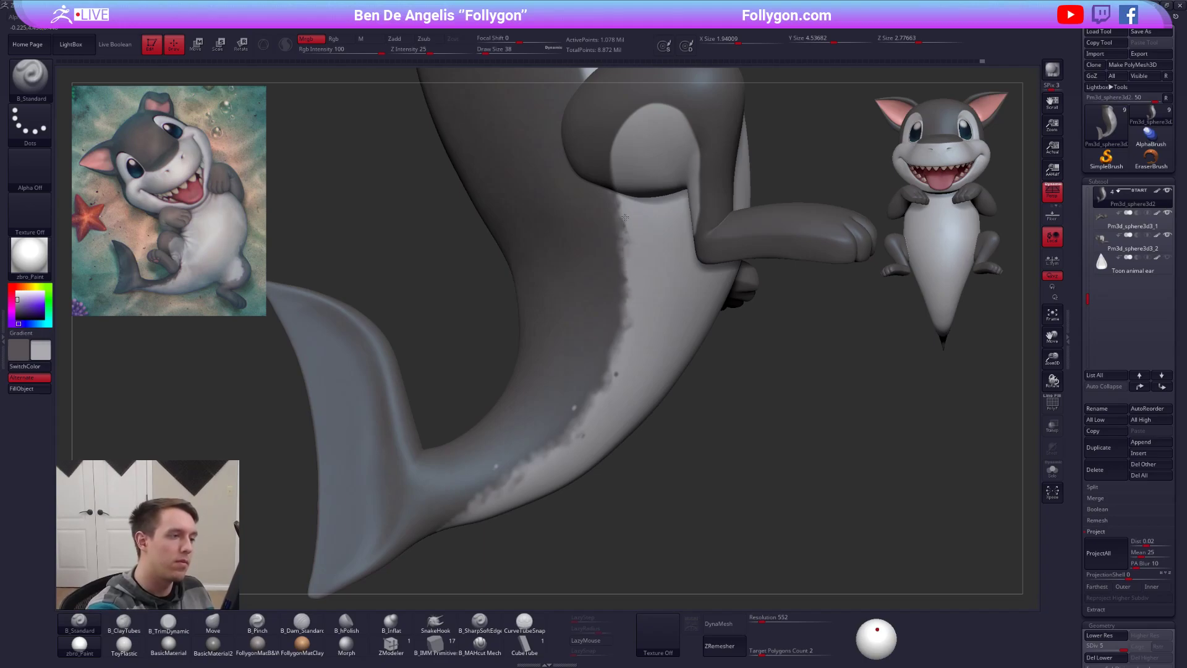
mouse_move(685, 393)
left_mouse_down("alt")
mouse_move(811, 495)
mouse_move(823, 518)
mouse_move(805, 525)
mouse_move(820, 522)
mouse_move(805, 494)
mouse_move(812, 537)
left_mouse_up("alt")
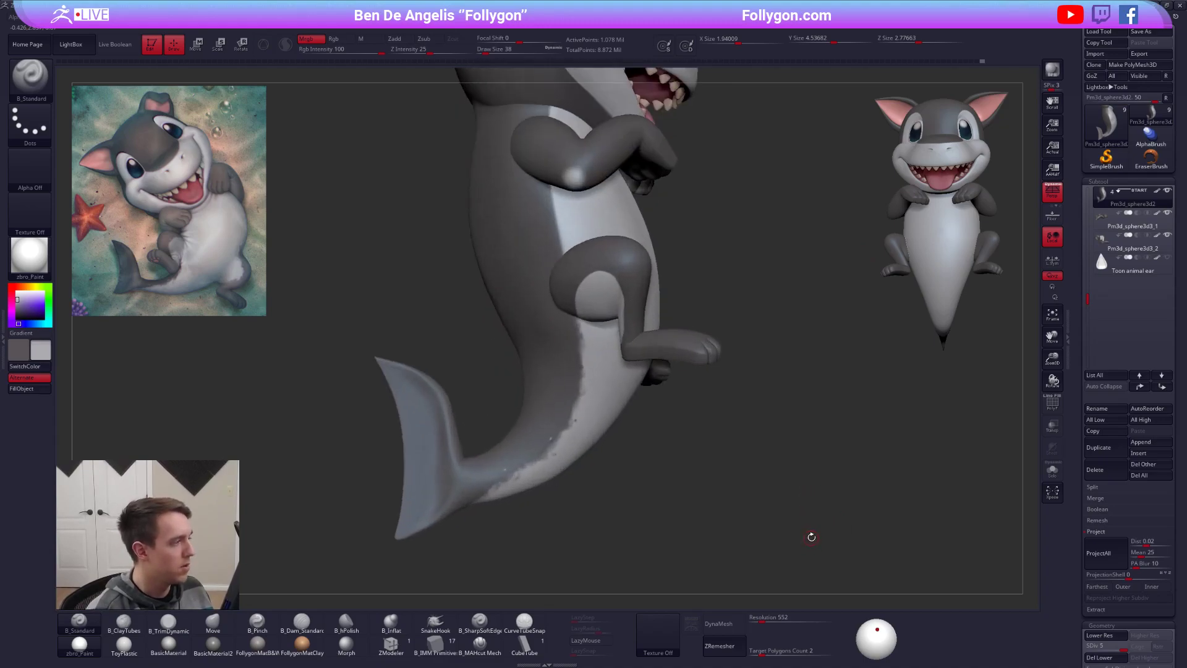
Step: Paint finer light grey notches and a speck into the border beneath the leg, reducing the draw size to 33 and 18
mouse_move(825, 487)
left_mouse_down()
mouse_move(625, 472)
mouse_move(575, 446)
mouse_move(576, 517)
left_mouse_up()
key("space")
left_click_drag(576, 402, 571, 399)
key("space")
key("space")
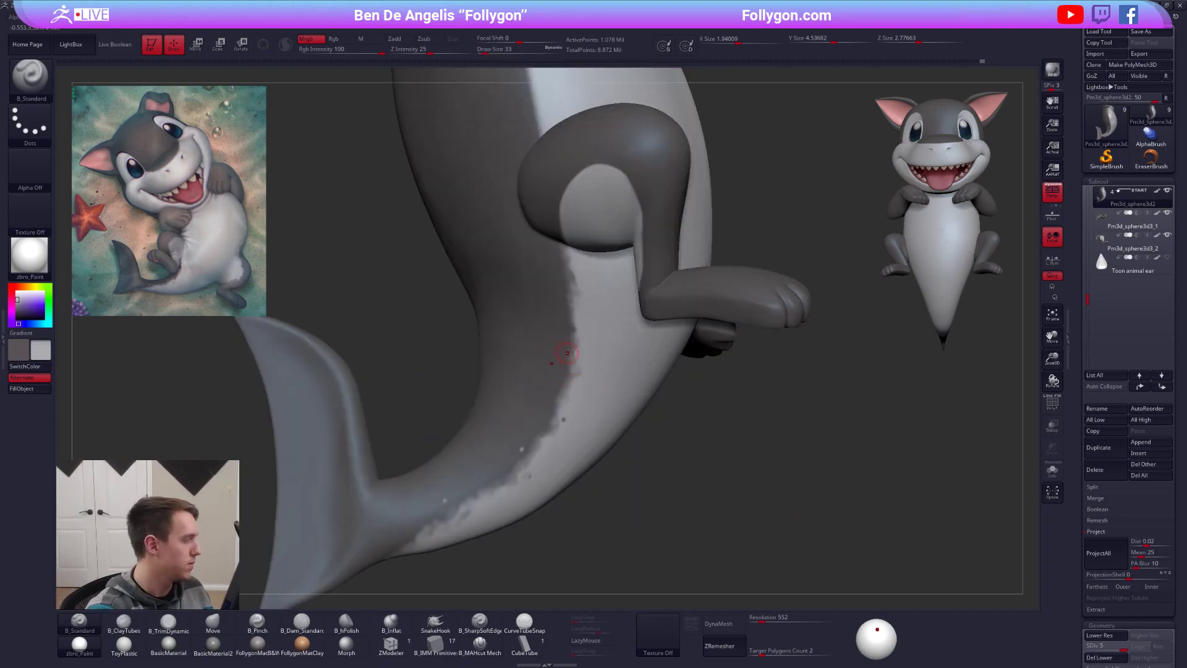
key("space")
left_click_drag(588, 341, 583, 340)
left_click_drag(656, 445, 656, 485, "alt")
key("space")
left_click_drag(548, 245, 549, 236)
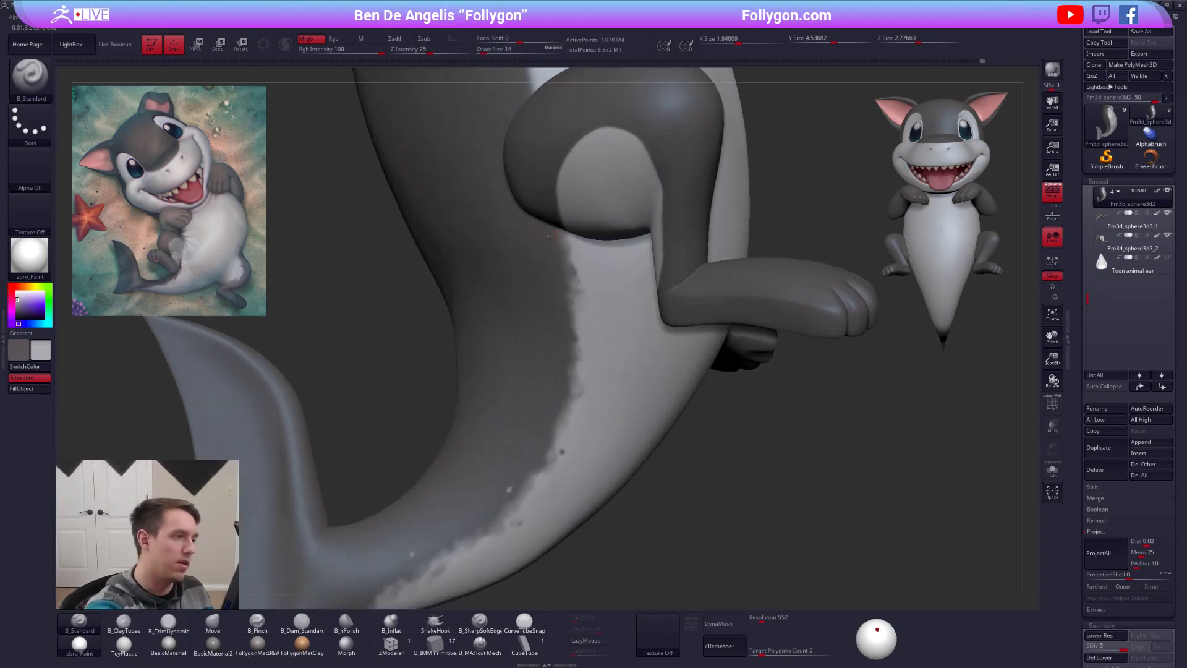
Step: Sample the dark grey and dab a small speck onto the light belly below the leg at draw size 7
right_click_drag(557, 265, 575, 273)
key("c")
key("space")
left_click(586, 357)
key("space")
left_click_drag(586, 357, 591, 357)
key("space")
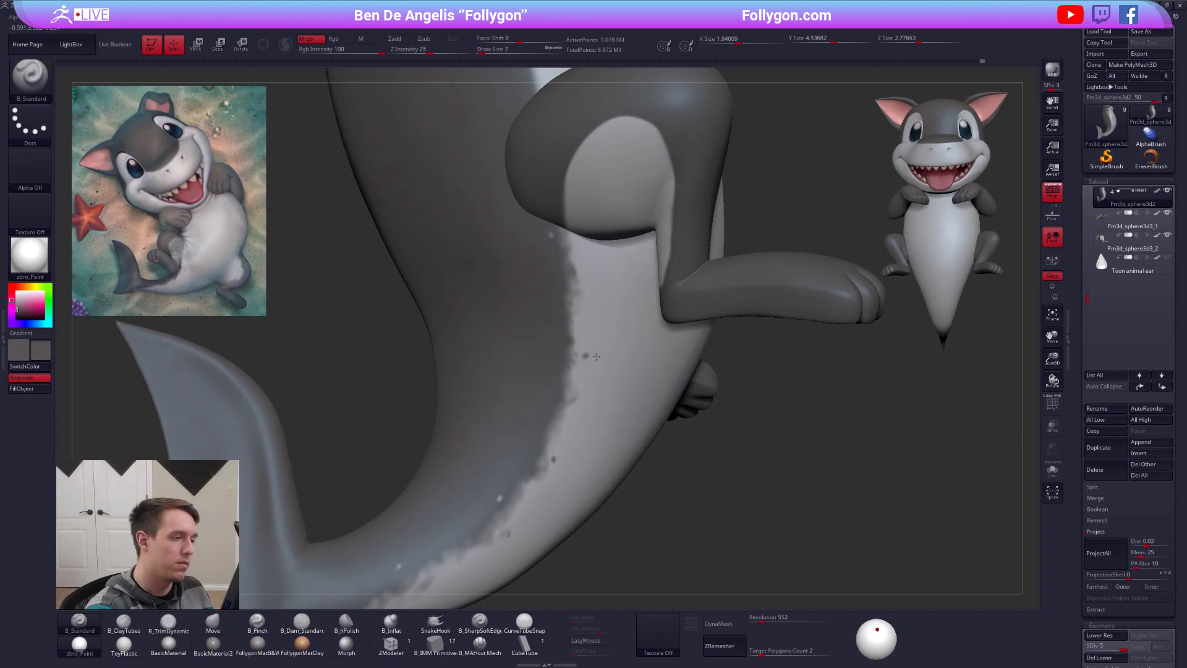
Step: Isolate the body and extend the dark grey notches up the belly border behind the leg at draw size 33
right_click_drag(602, 414, 619, 409, "ctrl")
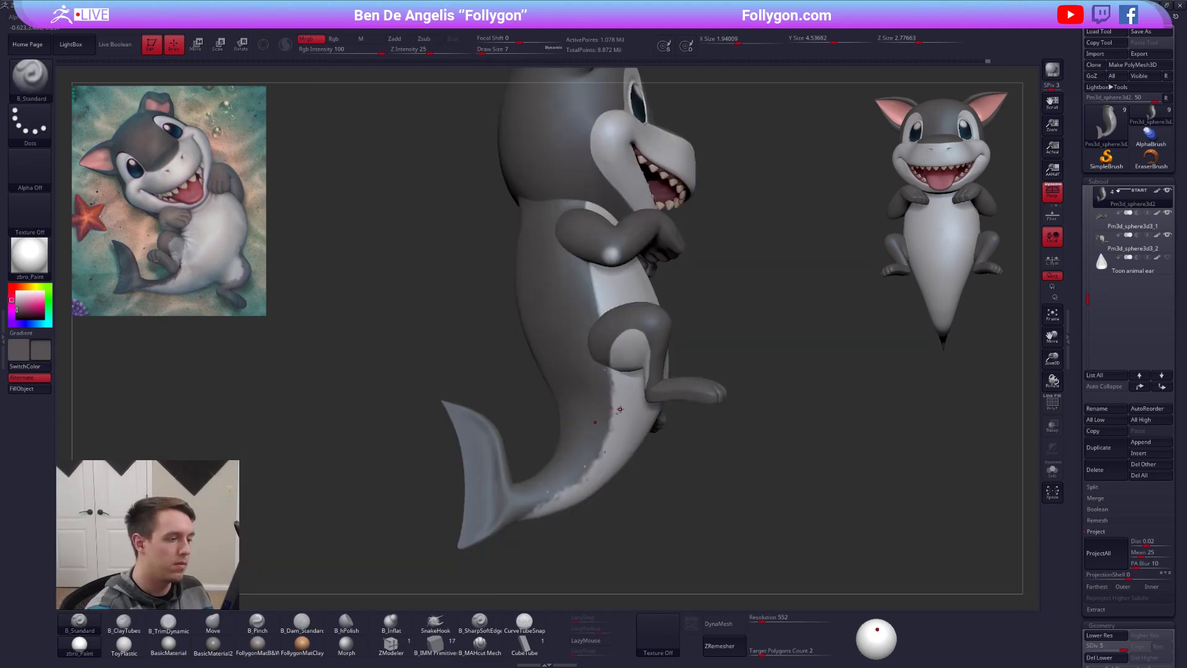
right_click_drag(739, 488, 649, 482)
right_click_drag(618, 346, 590, 411, "ctrl")
right_click_drag(564, 361, 707, 421, "ctrl")
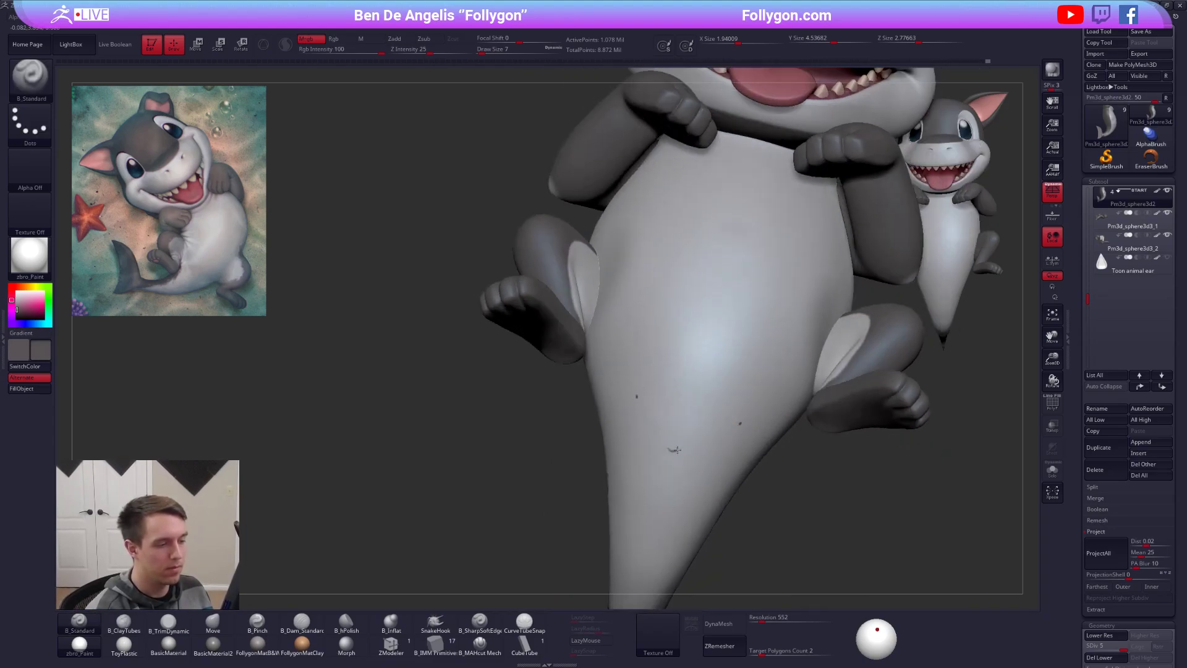
mouse_move(672, 491)
right_mouse_down("ctrl")
mouse_move(621, 514)
mouse_move(652, 512)
mouse_move(637, 476)
right_mouse_up("ctrl")
key("space")
left_click_drag(637, 464, 647, 464)
right_click_drag(659, 421, 618, 396)
key("space")
left_click_drag(616, 393, 619, 394)
right_click_drag(620, 405, 606, 412)
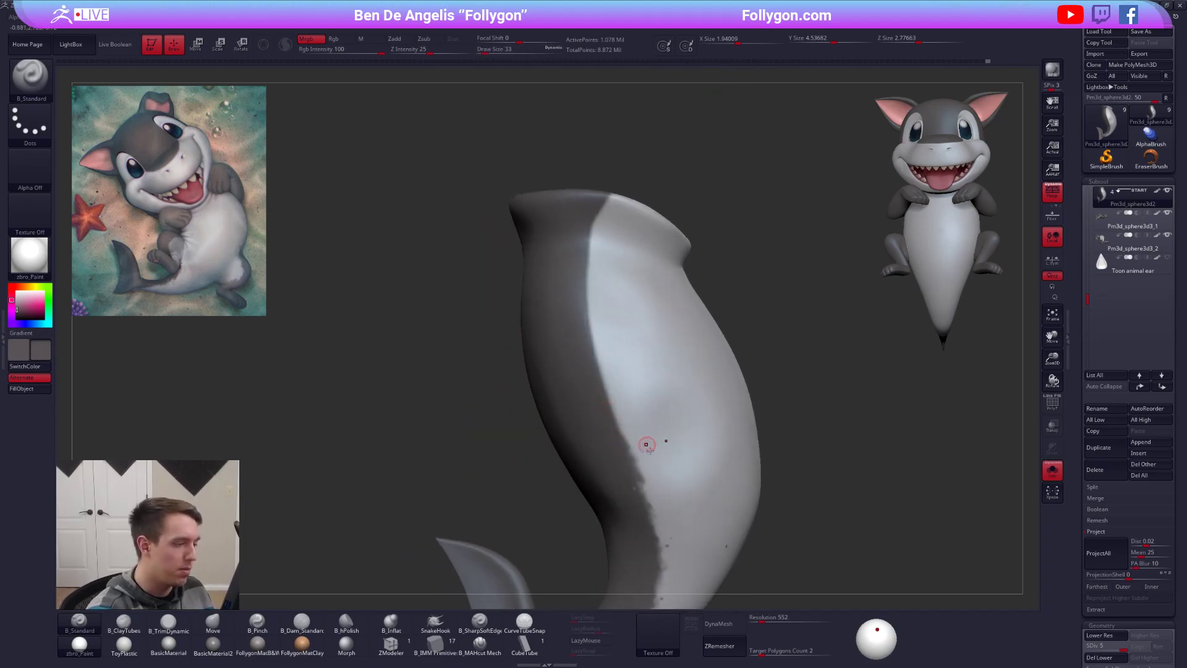
Step: Compare with the full character, isolate the body again, and brush sampled light grey along the upper belly border toward the neck
right_click_drag(891, 513, 789, 511)
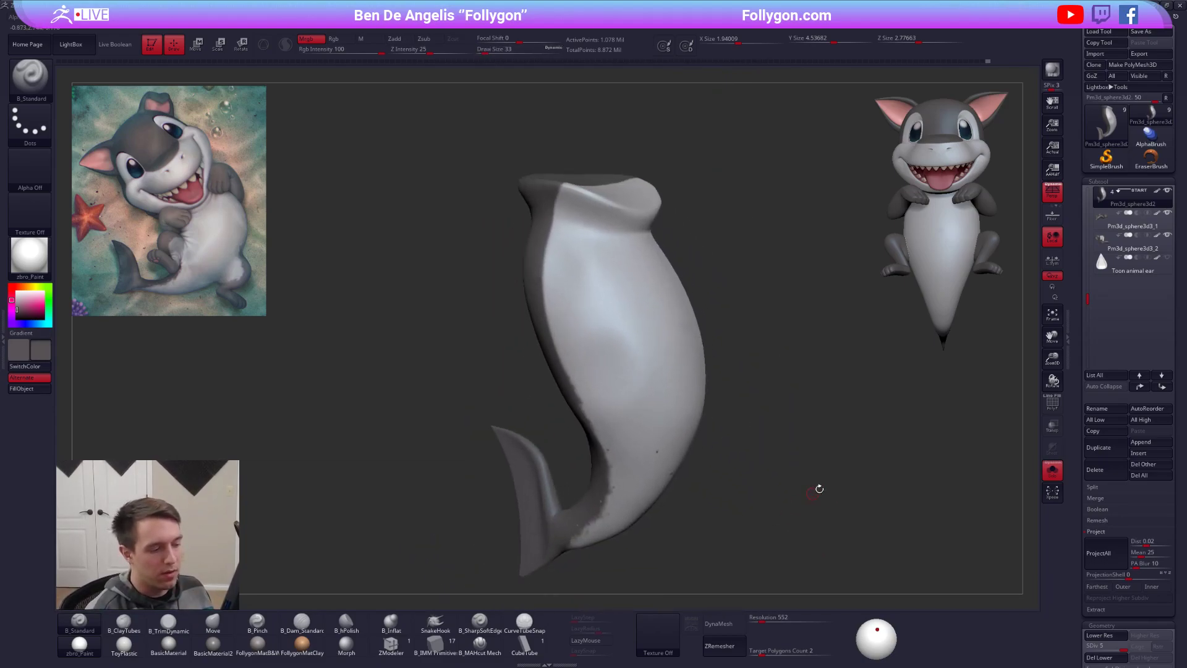
key("alt+s")
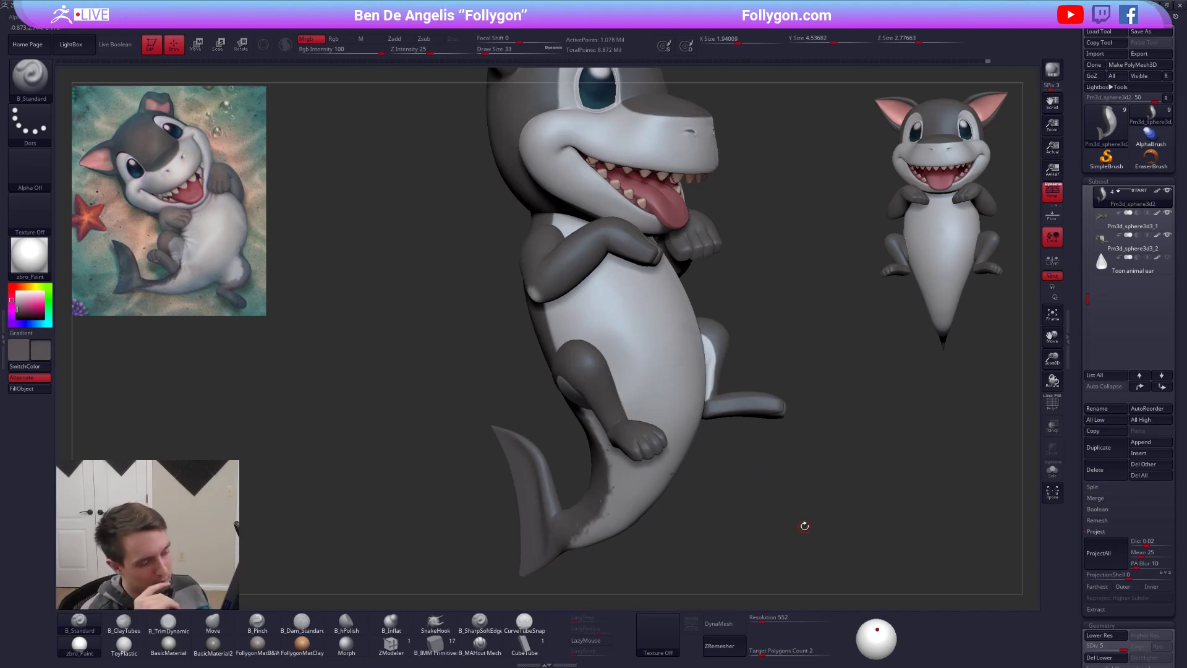
right_click_drag(745, 517, 678, 445)
key("alt+s")
right_click_drag(572, 445, 593, 429, "alt")
key("c")
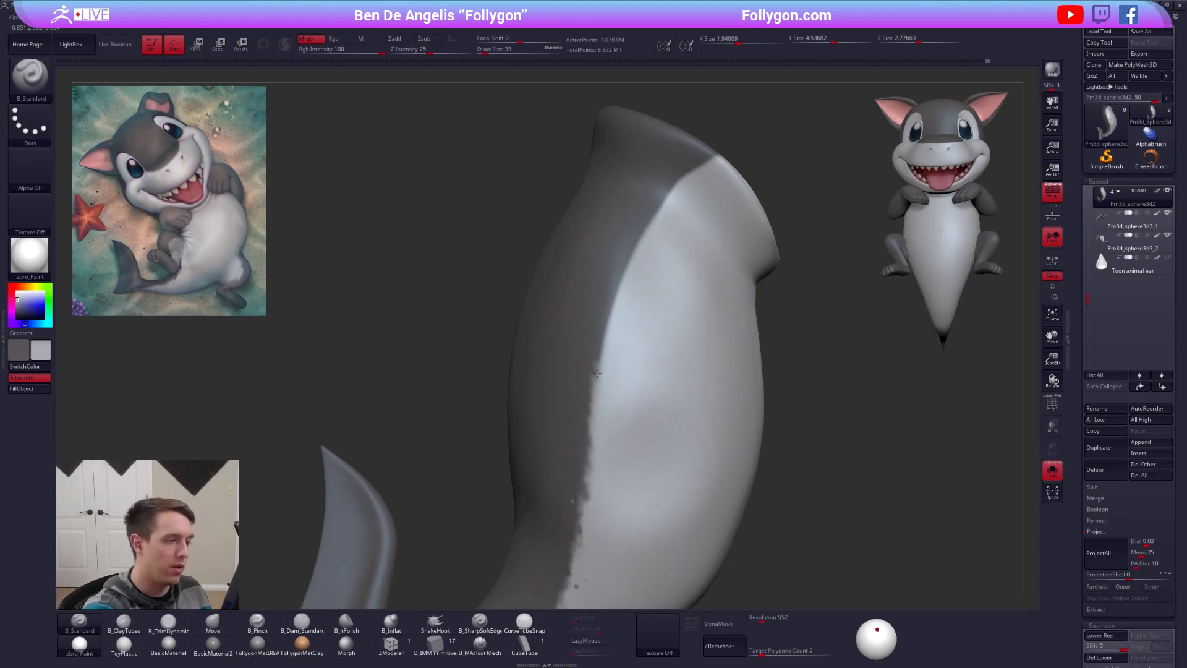
right_click_drag(598, 362, 600, 398)
mouse_move(610, 362)
left_mouse_down()
mouse_move(667, 224)
mouse_move(711, 201)
left_mouse_up()
Step: Sample the dark grey and paint jagged notches along the upper belly border from the neck down at draw size 38
key("c")
key("space")
left_click_drag(642, 239, 646, 238)
mouse_move(701, 204)
left_mouse_down()
mouse_move(646, 271)
mouse_move(609, 396)
left_mouse_up()
mouse_move(609, 396)
right_mouse_down()
mouse_move(627, 353)
mouse_move(609, 356)
right_mouse_up()
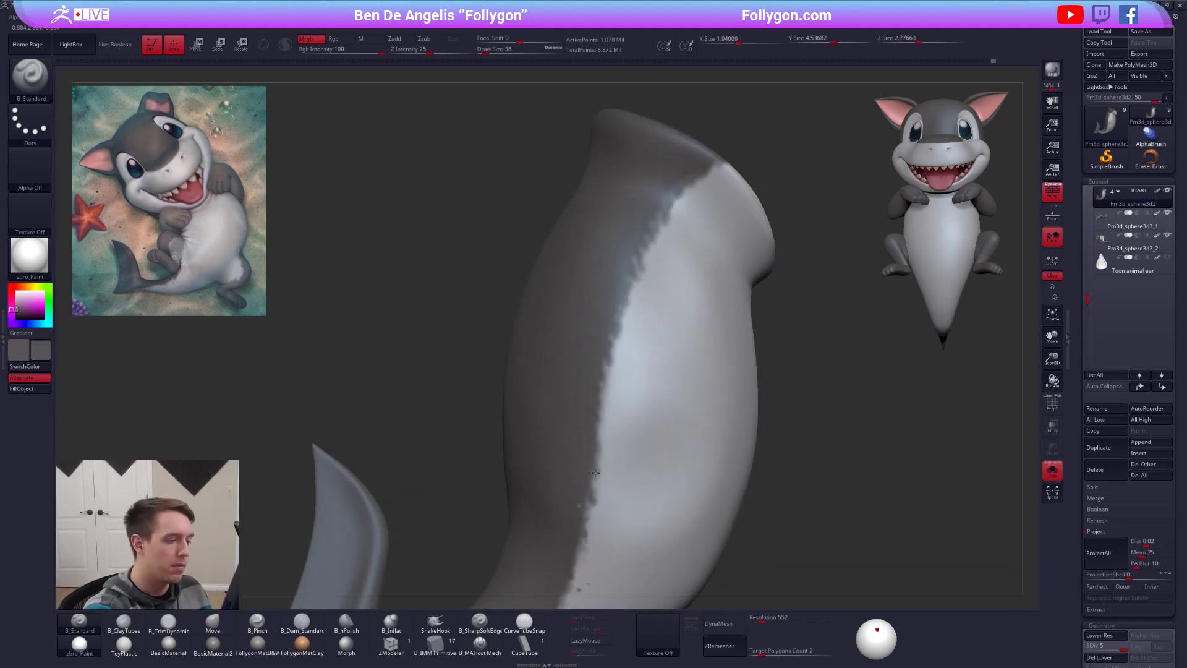
left_click_drag(601, 450, 612, 337)
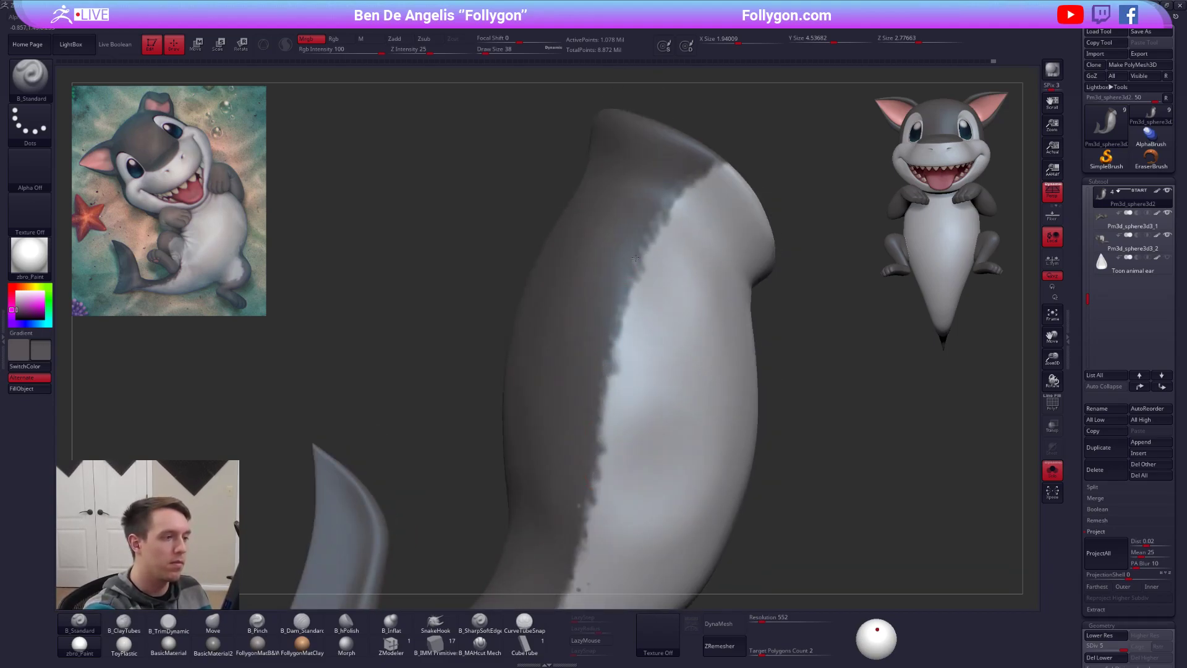
mouse_move(649, 237)
left_mouse_down()
mouse_move(685, 193)
mouse_move(621, 317)
left_mouse_up()
mouse_move(604, 409)
left_mouse_down()
mouse_move(600, 423)
mouse_move(606, 402)
left_mouse_up()
Step: Sample light grey to break up the upper belly border with light notches, and pick the dark grey again
key("c")
left_click_drag(629, 309, 632, 272)
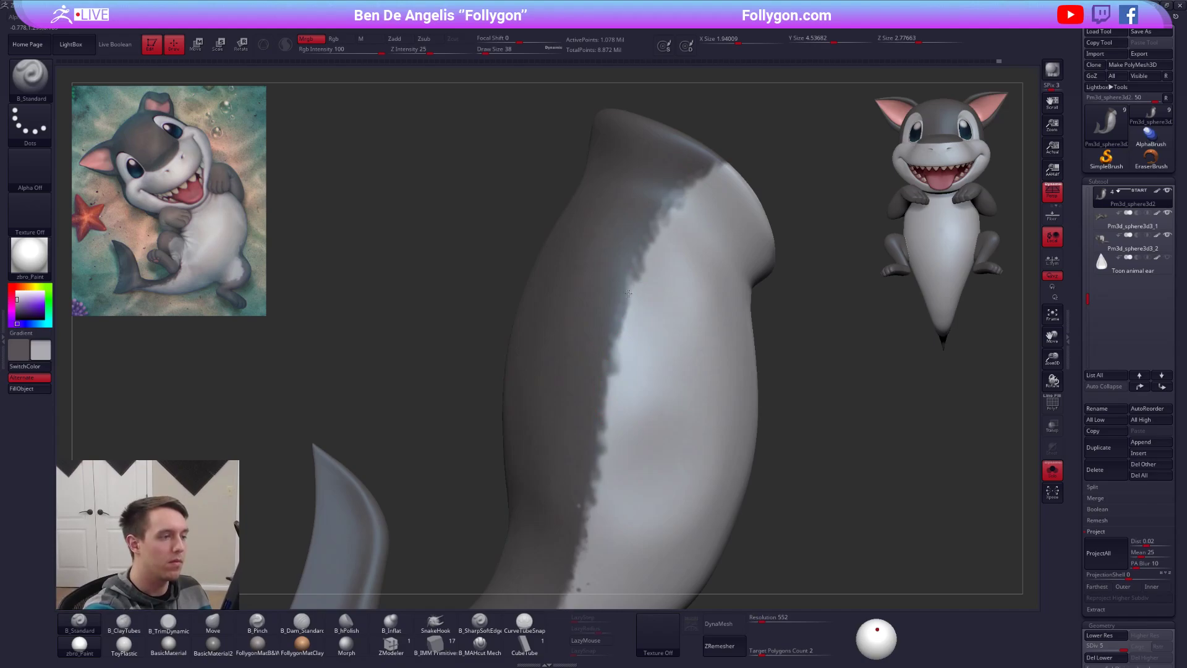
mouse_move(584, 477)
left_mouse_down()
mouse_move(604, 365)
mouse_move(646, 255)
mouse_move(611, 249)
left_mouse_up()
key("c")
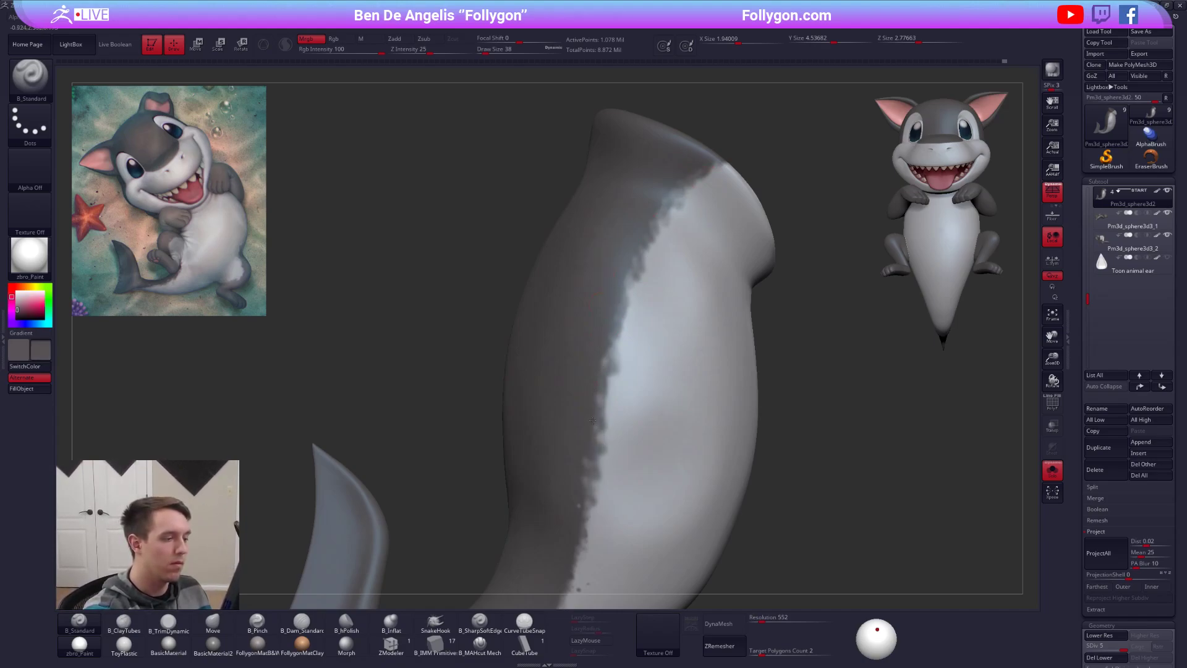
Step: Check the border on the full character, isolate the body again, and sample light grey with the draw size at 29
left_click_drag(764, 560, 731, 524, "alt")
key("alt+s")
left_click_drag(731, 525, 664, 501, "alt")
left_click_drag(835, 489, 795, 526, "alt")
key("alt+s")
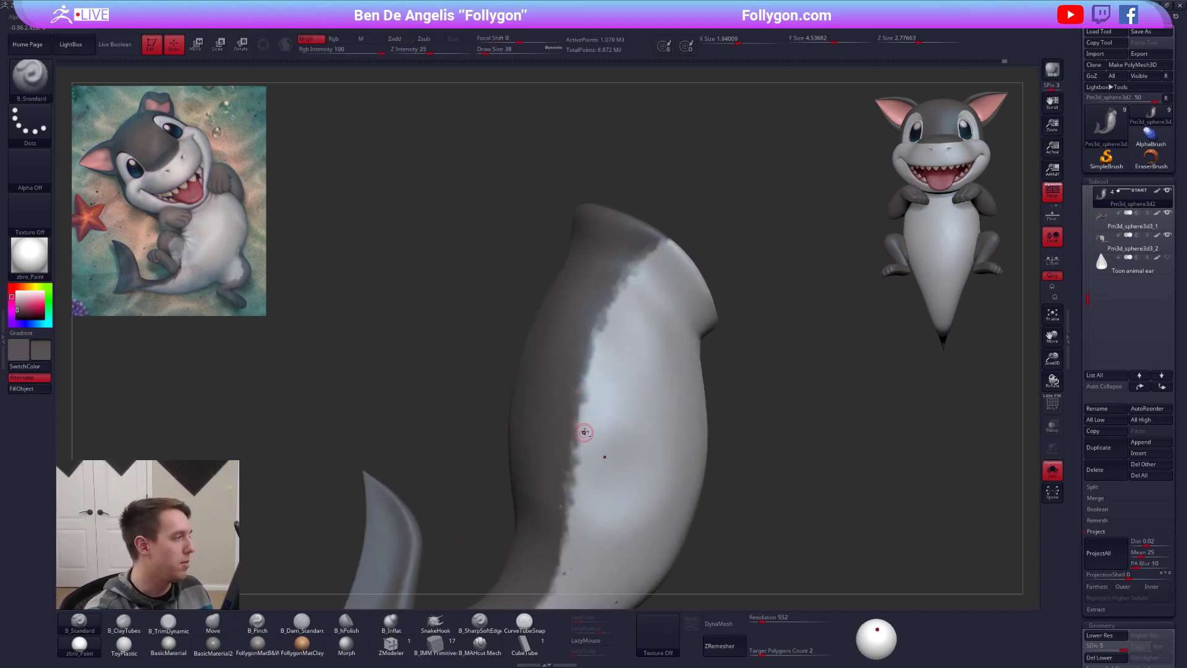
right_click_drag(583, 432, 606, 400, "alt")
key("c")
key("space")
left_click(633, 361)
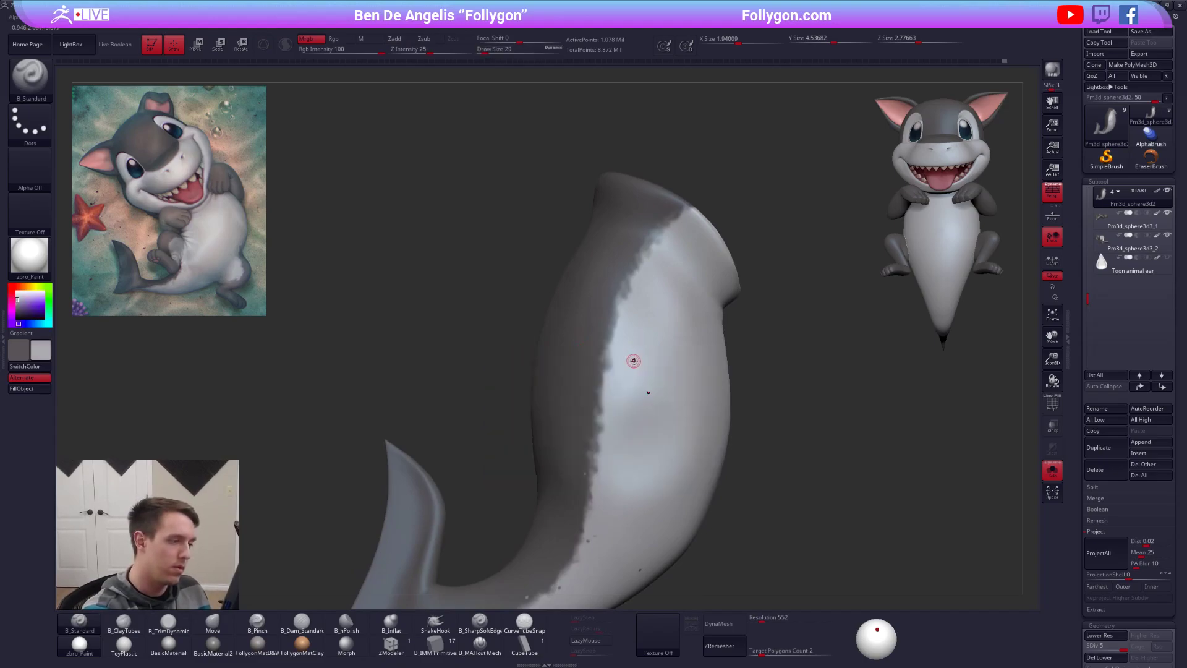
Step: Examine the belly border on the full character and the body's polygon wireframe
key("f")
key("alt+s")
left_click_drag(841, 538, 688, 578)
right_click_drag(582, 433, 612, 374)
key("space")
left_click(641, 364)
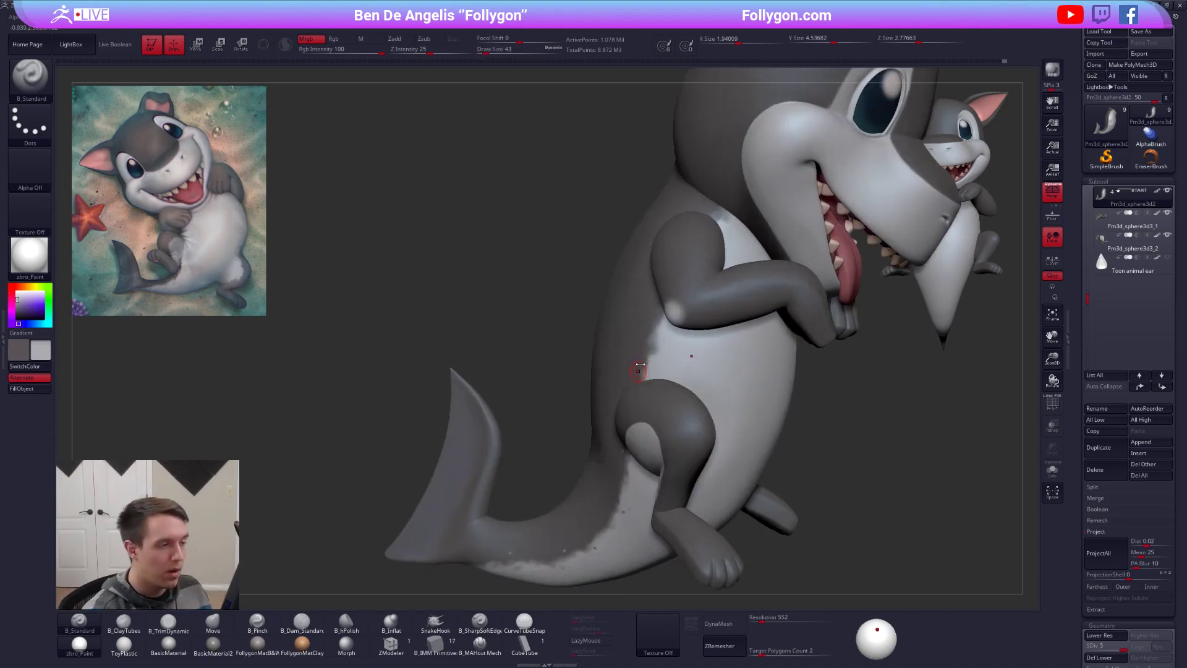
key("shift+f")
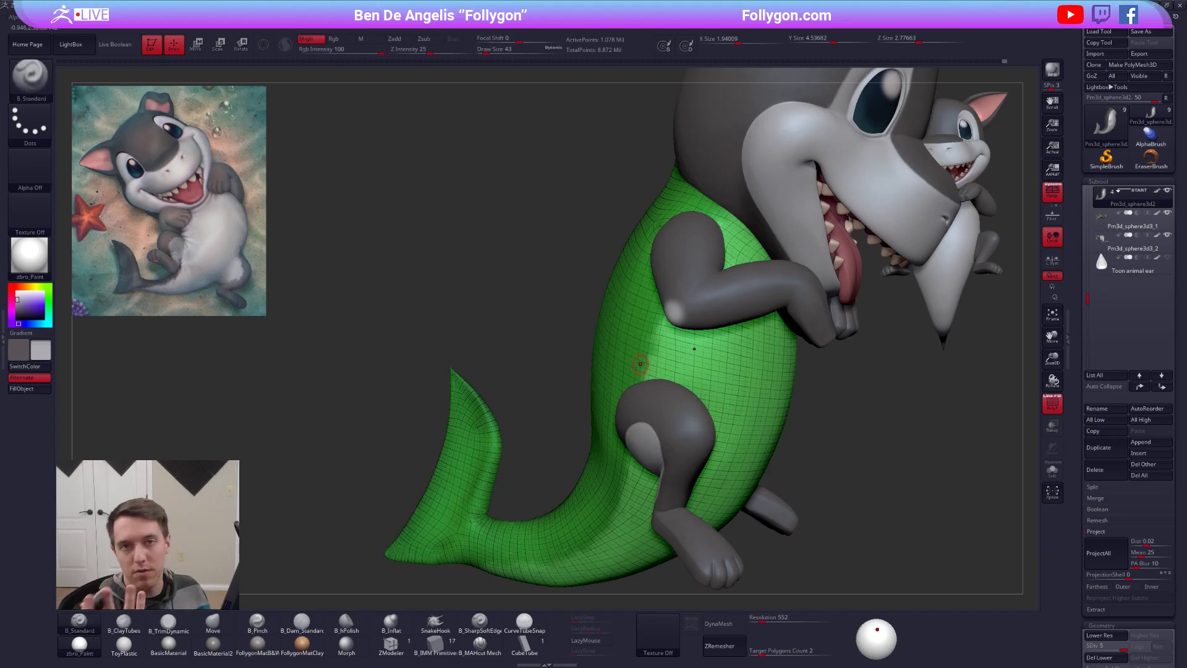
key("shift+f")
Step: Isolate the body and dab tiny light grey speckles on the dark side of the belly border at draw size 7
mouse_move(645, 365)
right_mouse_down()
mouse_move(664, 350)
mouse_move(671, 380)
right_mouse_up()
key("alt+s")
key("space")
left_click(656, 344)
key("space")
left_click(671, 379)
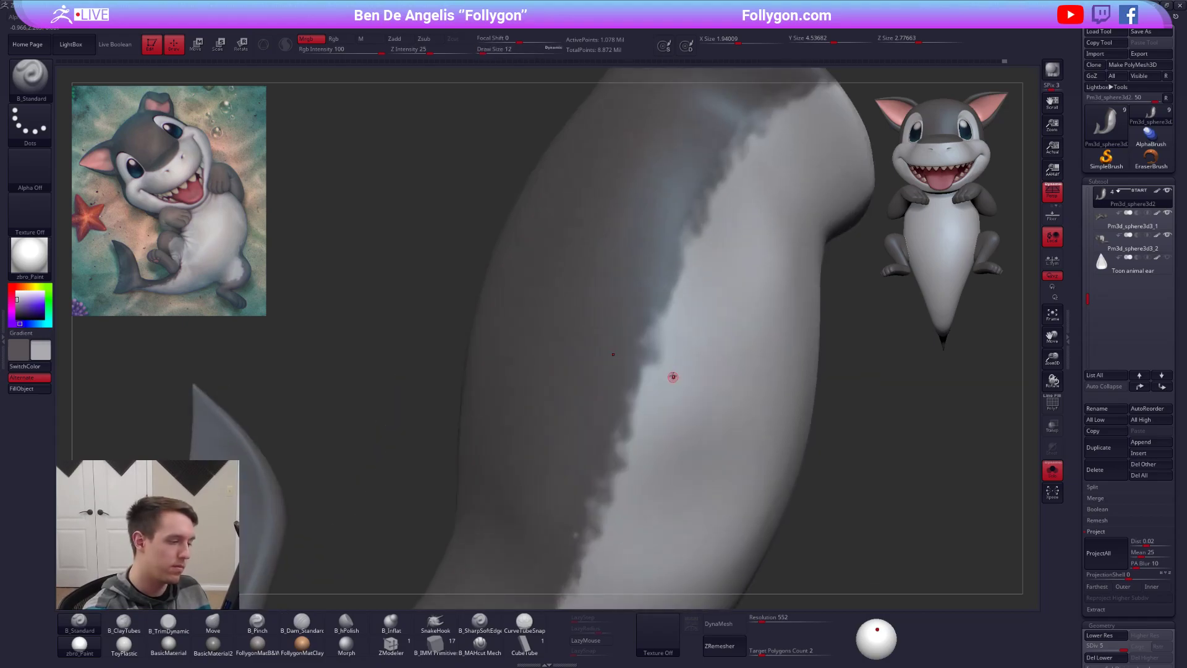
key("space")
left_click(595, 456)
left_click(595, 457, "shift")
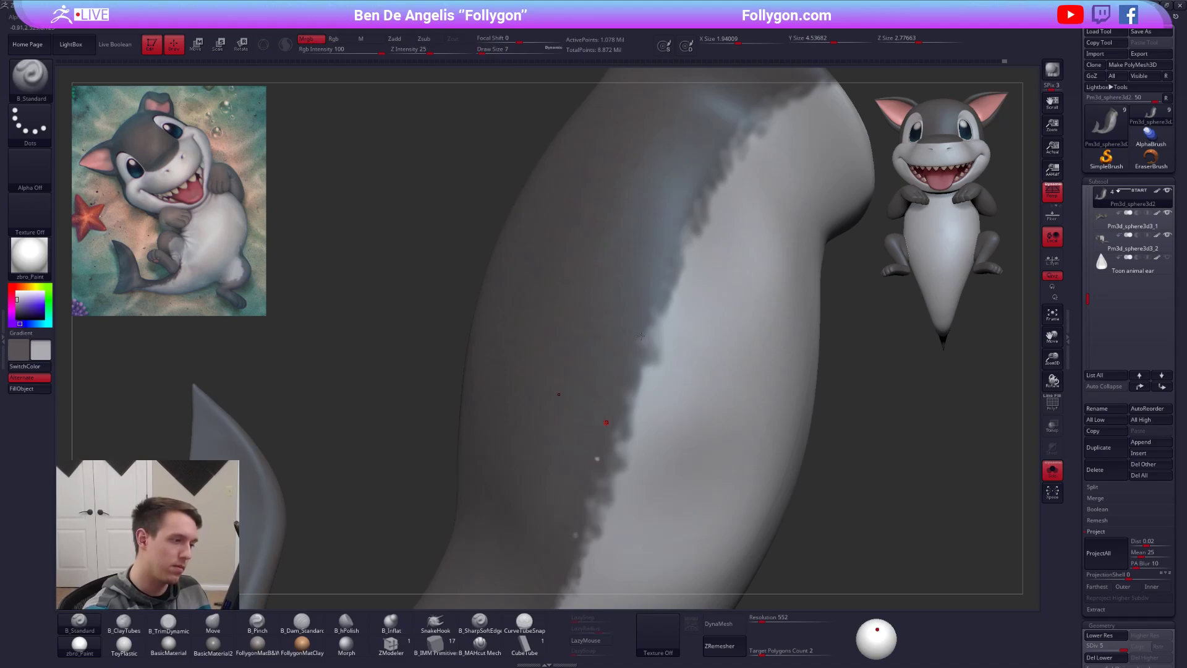
right_click_drag(655, 350, 673, 283, "ctrl")
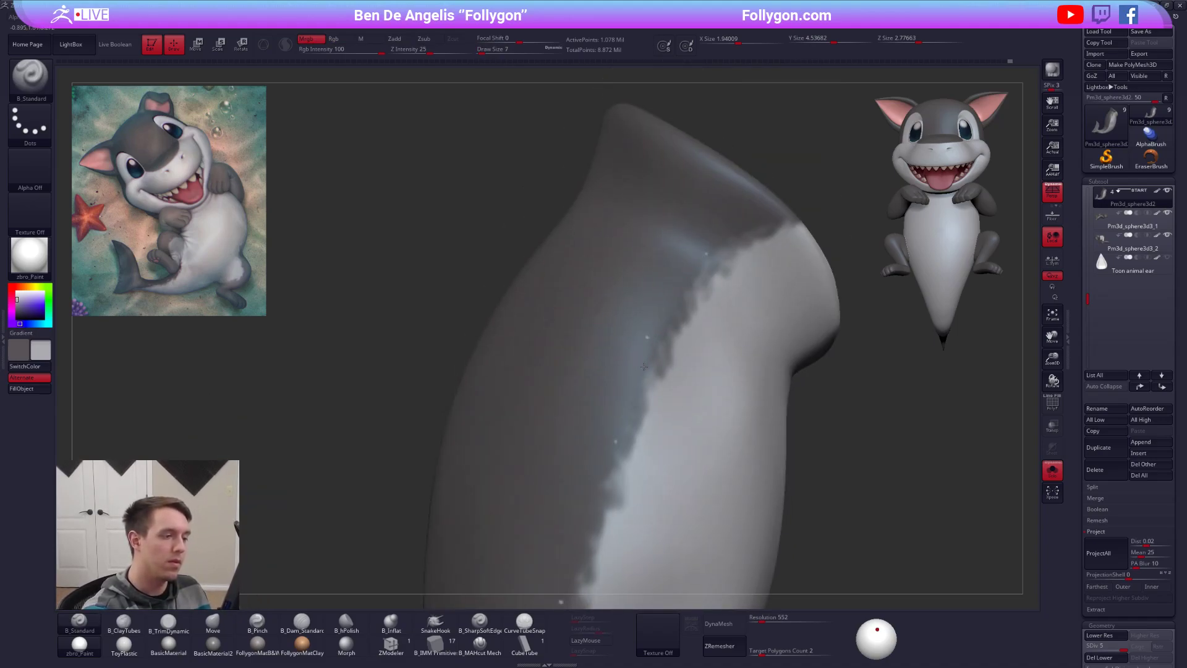
Step: Sample the dark grey and dab tiny dark speckles on the light side of the belly border, from the neck toward the tail
right_click_drag(619, 388, 776, 254)
key("alt+s")
key("alt+s")
key("alt+s")
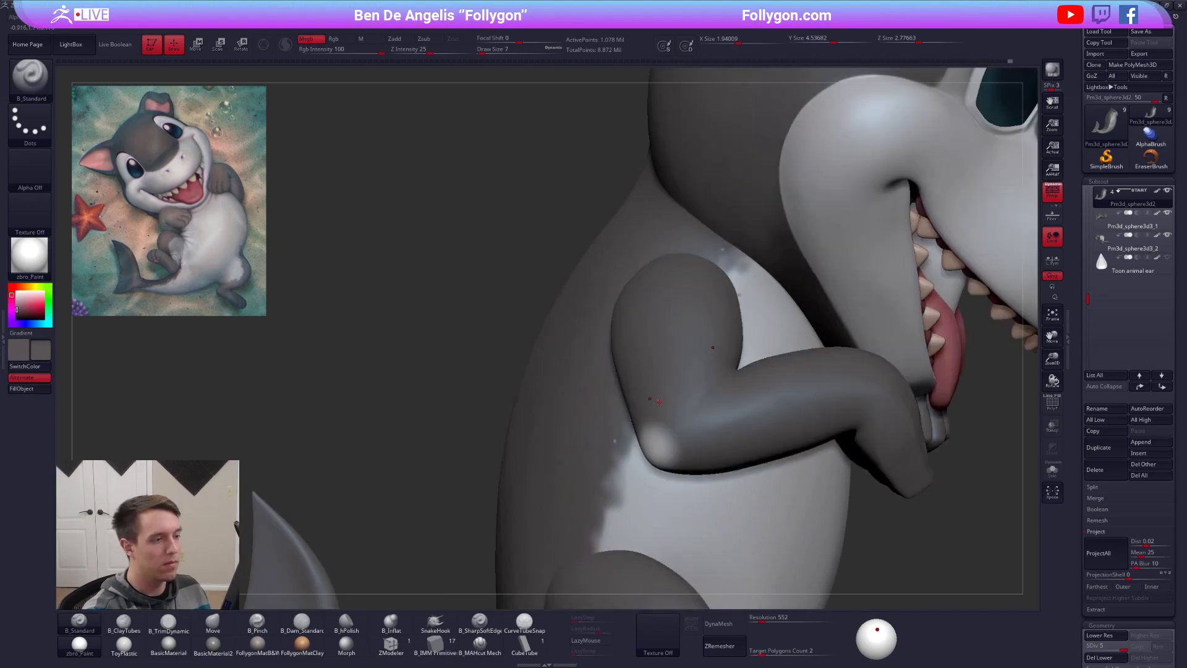
key("alt+s")
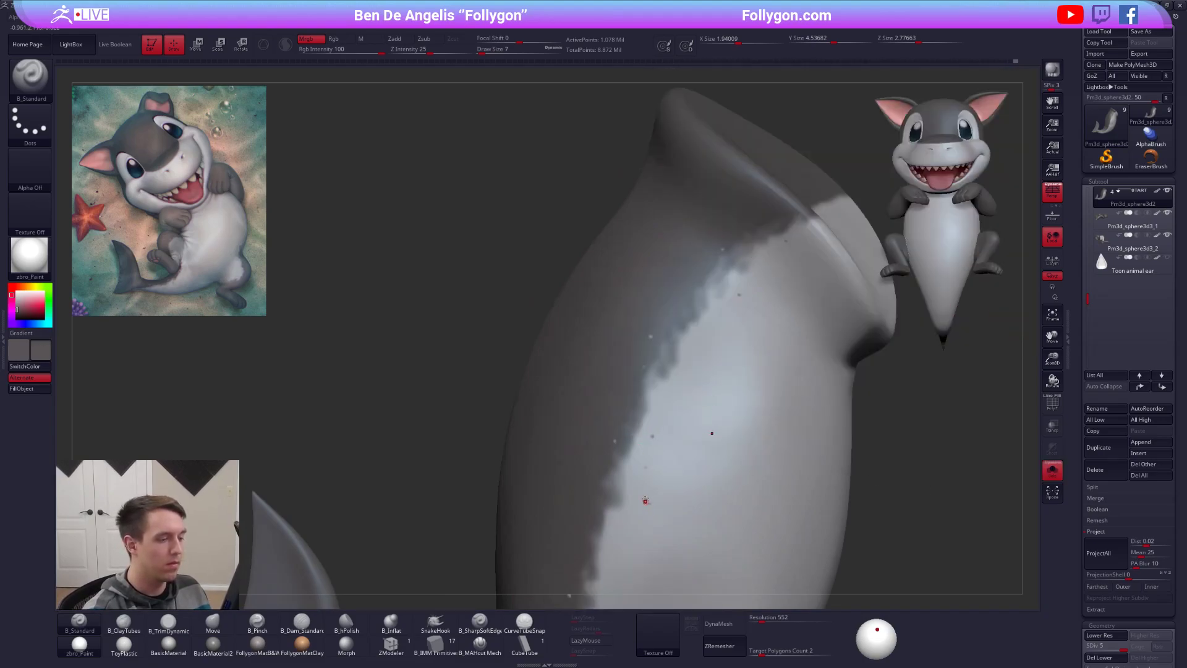
right_click_drag(644, 503, 664, 385)
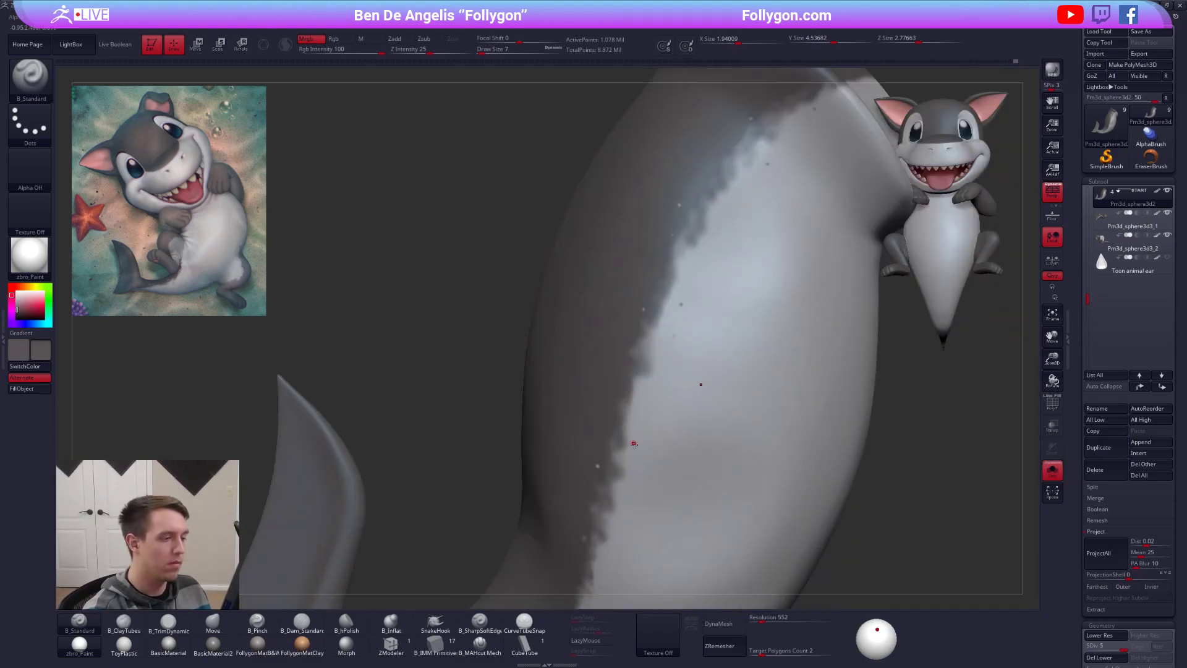
key("alt+s")
key("alt+s")
mouse_move(644, 437)
right_mouse_down()
mouse_move(660, 450)
mouse_move(625, 508)
mouse_move(638, 440)
right_mouse_up()
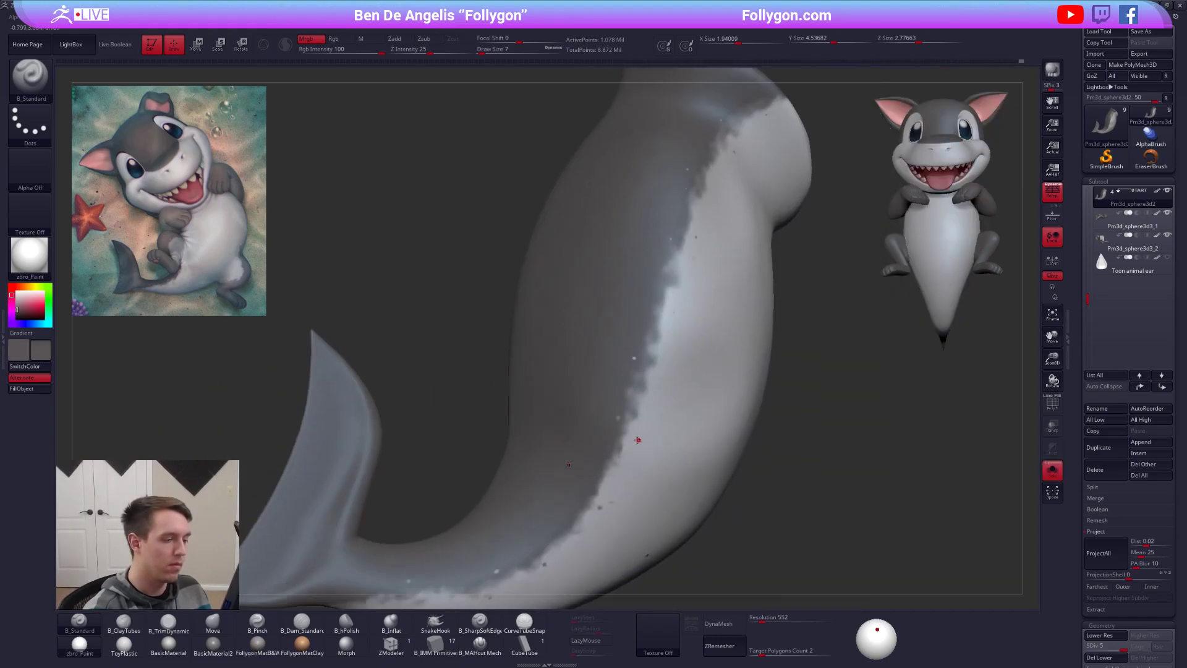
Step: Compare the speckled border with the full character, and work on the isolated body with the Move brush at draw size 21
key("alt+s")
key("alt+s")
right_click_drag(647, 488, 624, 408, "alt")
key("alt+s")
mouse_move(773, 513)
right_mouse_down()
mouse_move(711, 519)
mouse_move(766, 522)
mouse_move(837, 483)
right_mouse_up()
key("b")
key("m")
key("v")
key("space")
right_click_drag(727, 418, 708, 437)
right_click_drag(709, 437, 711, 494, "ctrl")
key("space")
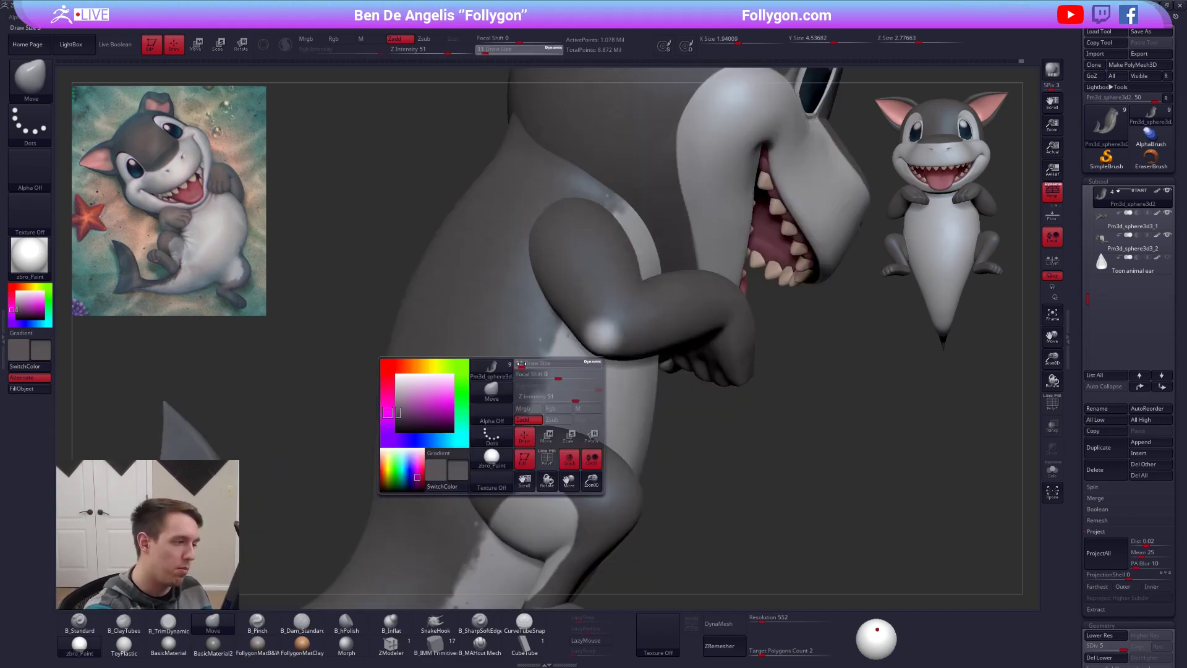
right_click_drag(522, 364, 530, 359, "ctrl")
key("space")
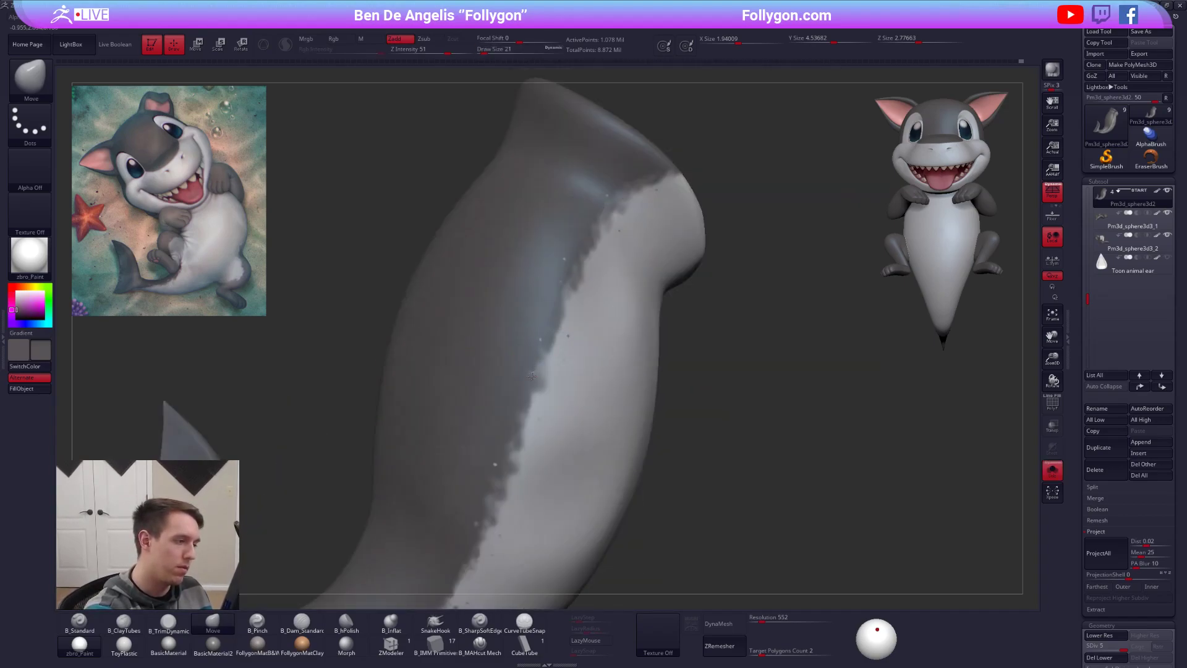
Step: Paint two dark grey dots and a curved smile on the front of the belly with the Standard brush
key("b")
key("s")
key("t")
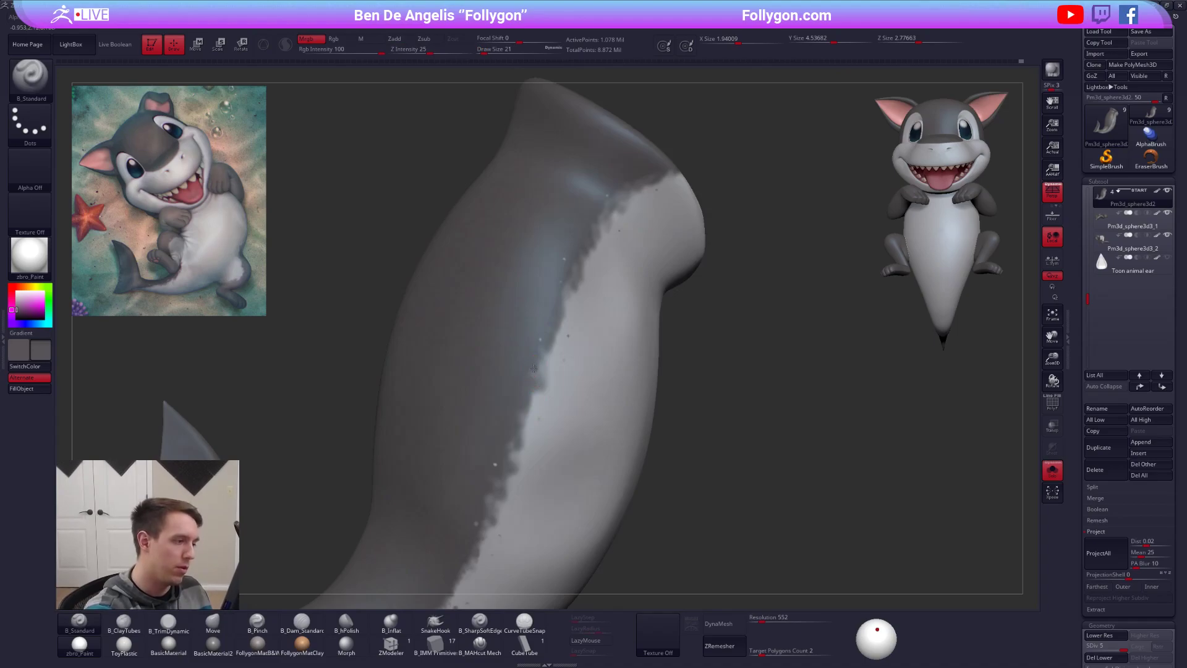
mouse_move(556, 418)
right_mouse_down("ctrl")
mouse_move(585, 461)
mouse_move(730, 486)
mouse_move(662, 433)
mouse_move(652, 443)
mouse_move(680, 501)
mouse_move(733, 547)
mouse_move(718, 512)
right_mouse_up("ctrl")
key("space")
left_click_drag(648, 316, 661, 313)
key("space")
left_click(659, 315)
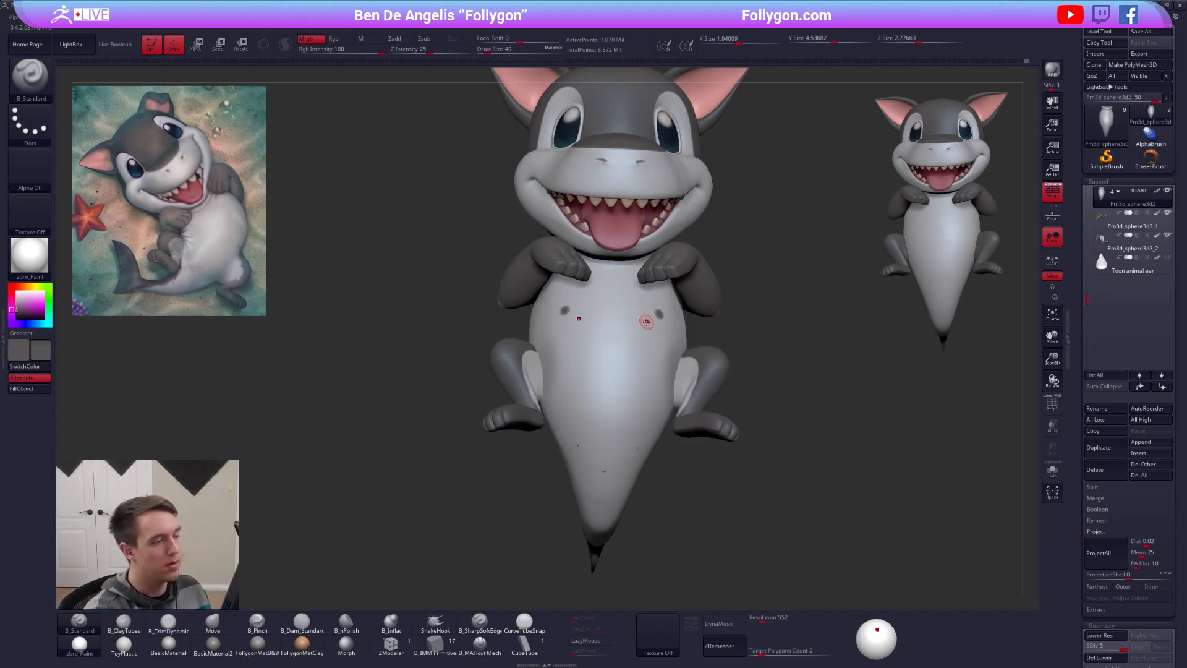
left_click_drag(585, 369, 632, 369)
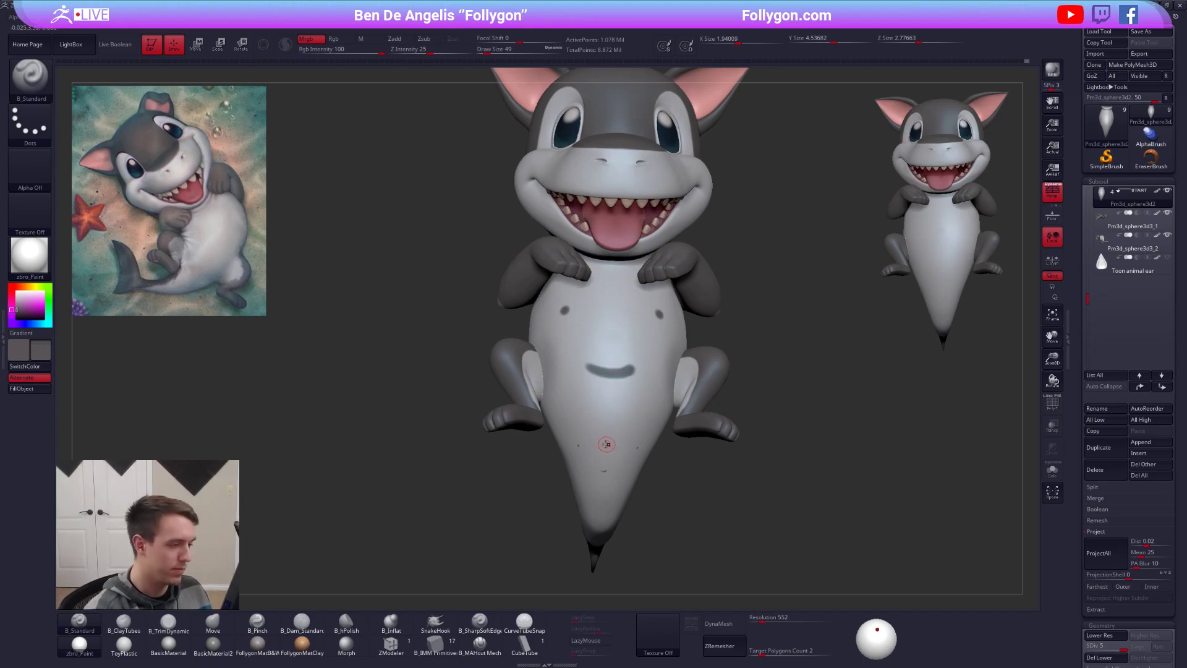
Step: Sample the belly's light grey and paint over the dots and smile with an enlarged brush
key("c")
right_click_drag(601, 473, 656, 433)
right_click_drag(655, 433, 677, 489)
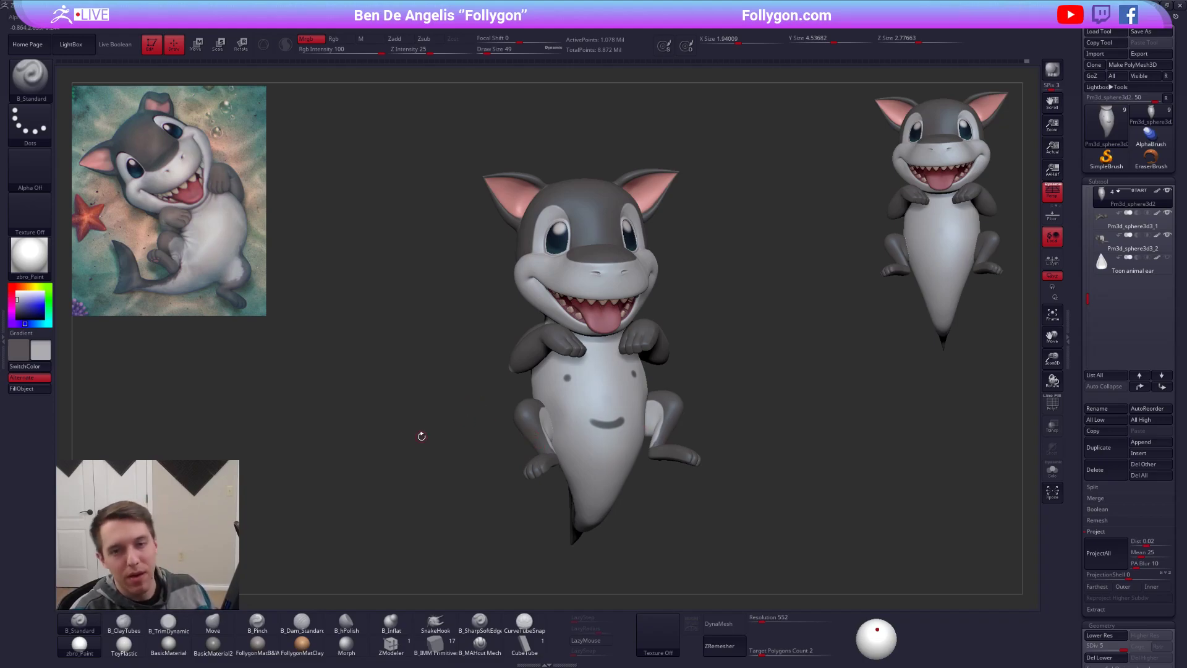
mouse_move(577, 417)
right_mouse_down("alt")
mouse_move(592, 430)
mouse_move(584, 412)
right_mouse_up("alt")
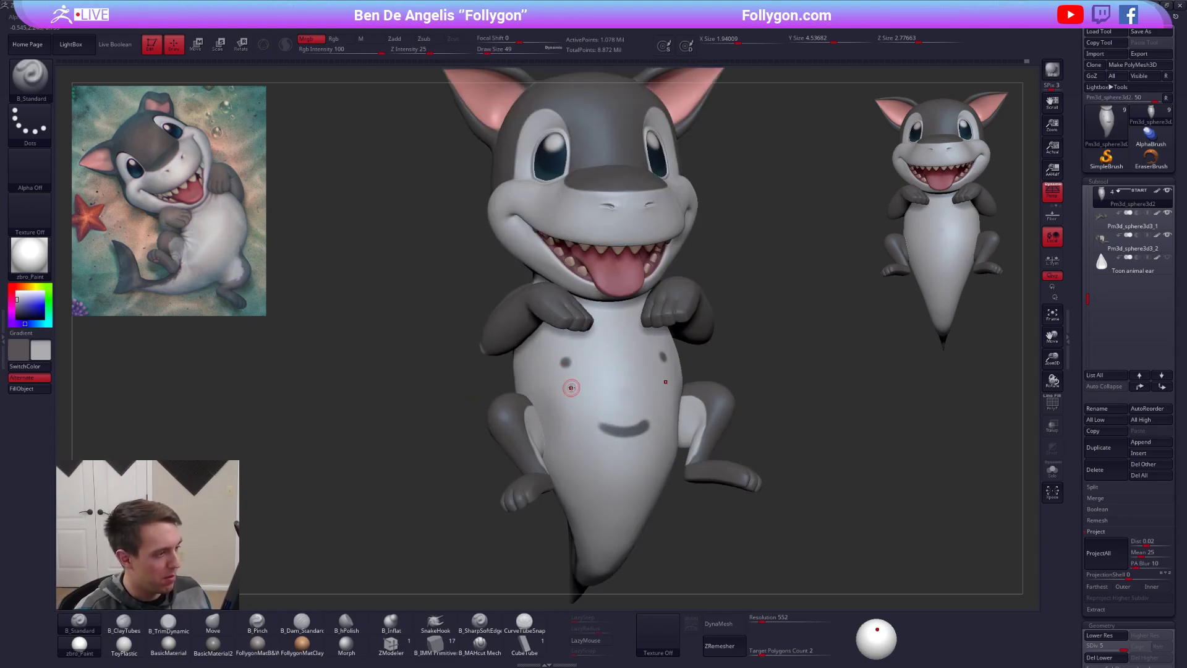
key("space")
mouse_move(561, 375)
left_mouse_down()
mouse_move(572, 376)
mouse_move(565, 361)
left_mouse_up()
left_click_drag(601, 423, 626, 433, "alt")
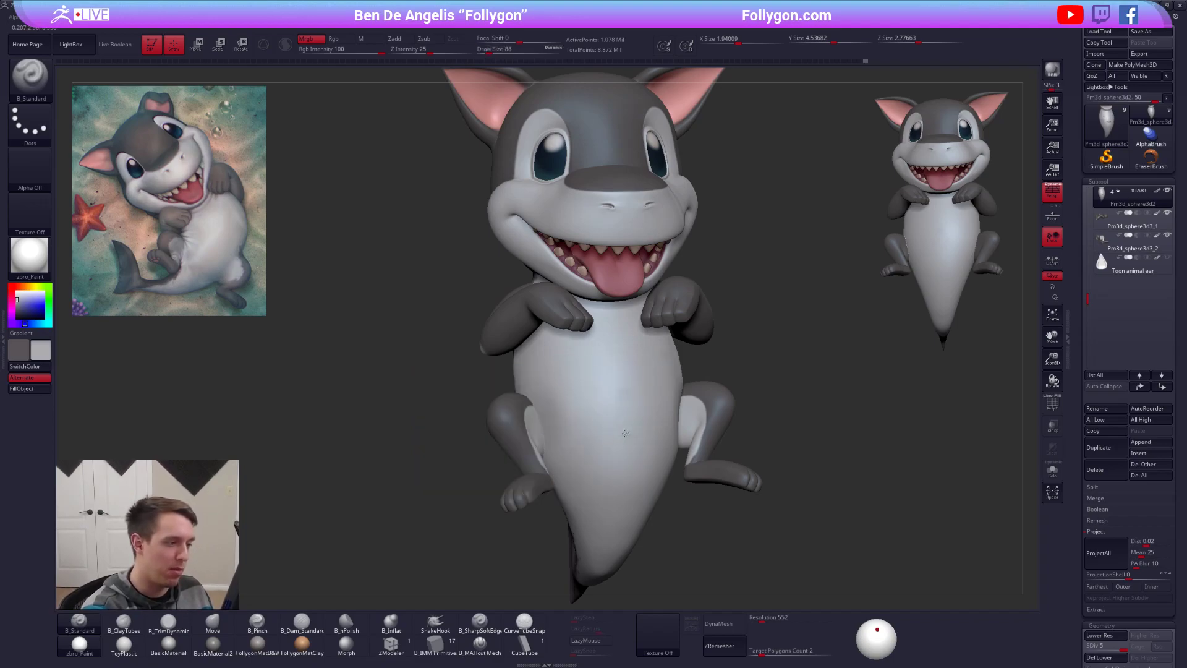
mouse_move(660, 440)
right_mouse_down("ctrl")
mouse_move(662, 467)
mouse_move(643, 433)
right_mouse_up("ctrl")
key("space")
left_click_drag(652, 438, 659, 439)
mouse_move(650, 439)
right_mouse_down()
mouse_move(706, 433)
mouse_move(657, 437)
right_mouse_up()
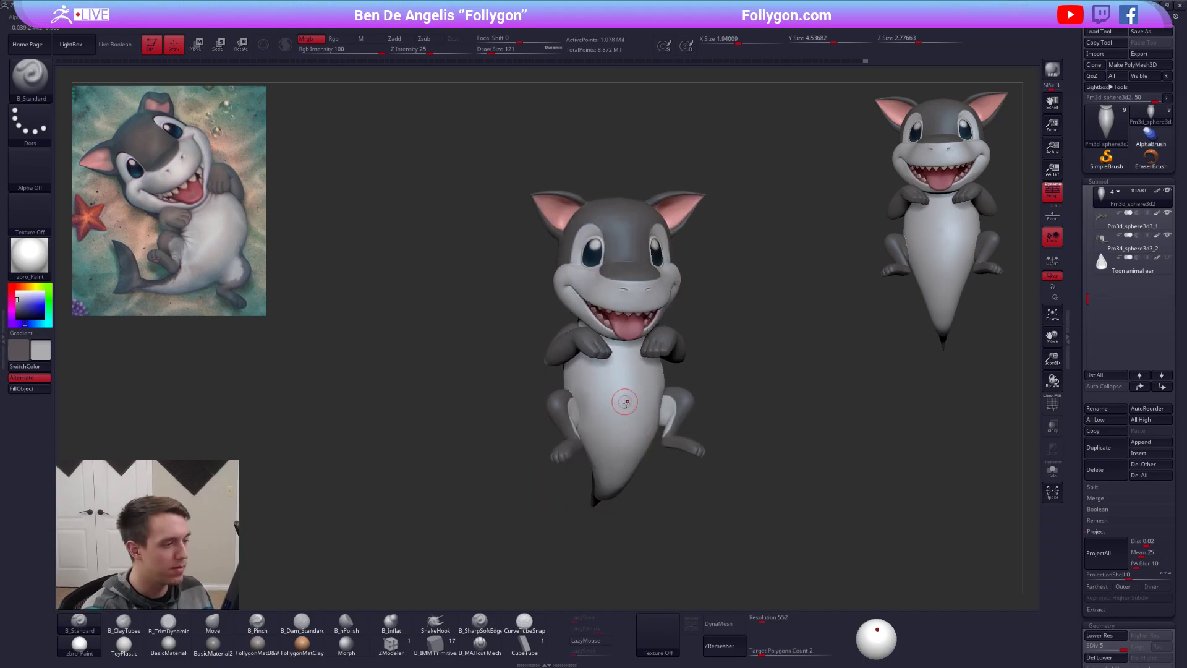
right_click_drag(608, 389, 638, 433)
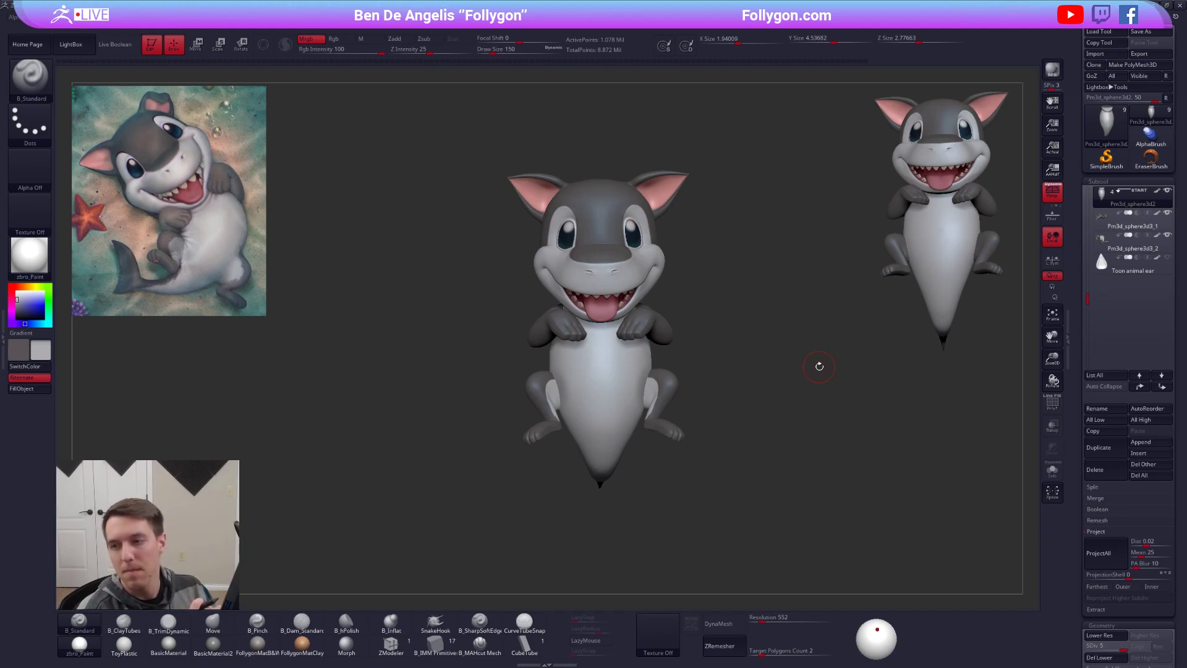
Step: Select the arms subtool, sample its dark grey and paint over the light patch on the elbow
right_click_drag(602, 368, 631, 396)
left_click(666, 323, "alt")
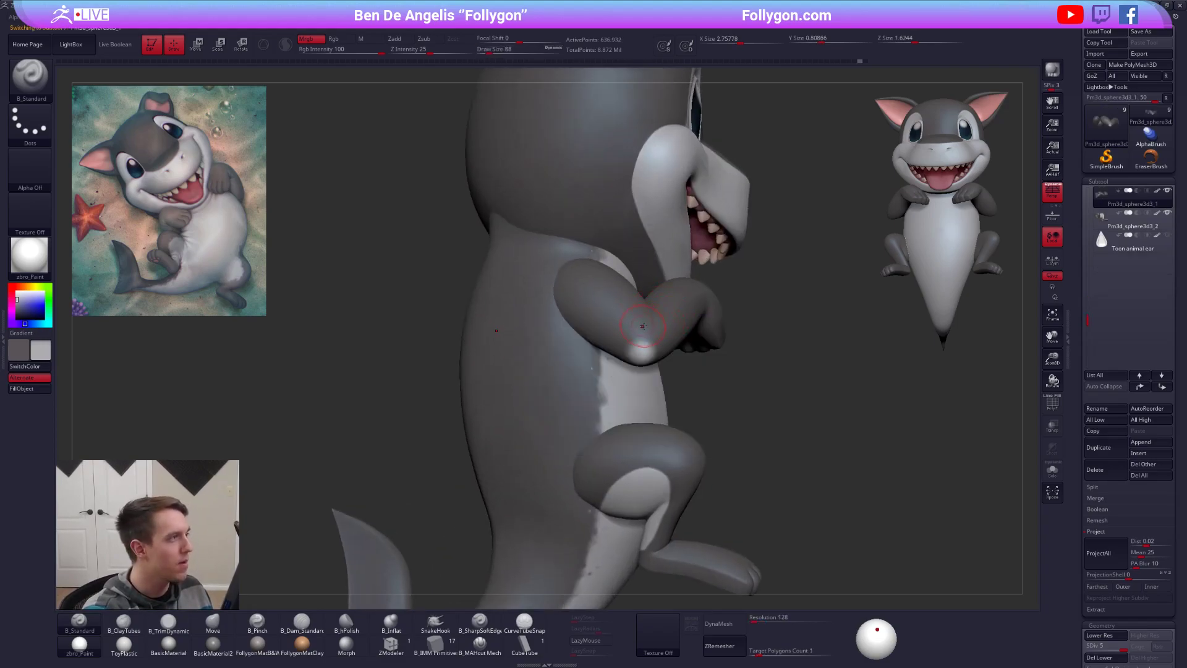
key("c")
right_click_drag(670, 312, 702, 284)
key("alt+s")
left_click_drag(642, 341, 647, 353)
key("alt+s")
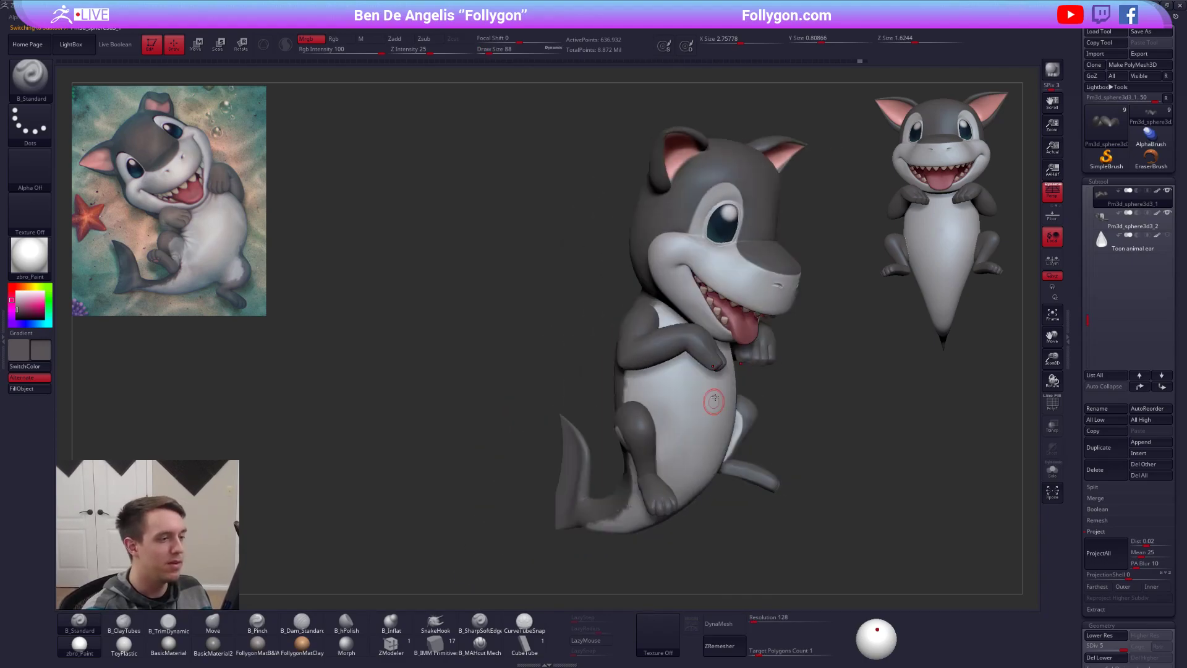
Step: Isolate the head subtool and step it down to a lower subdivision level
left_click(639, 259, "alt")
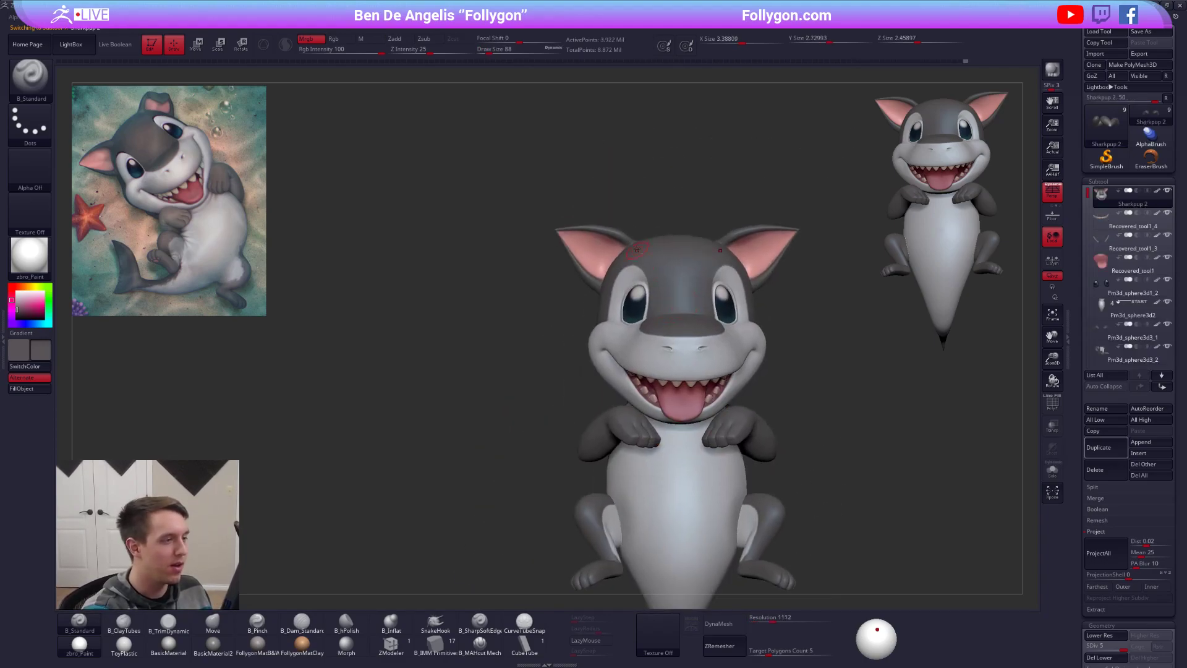
key("alt+s")
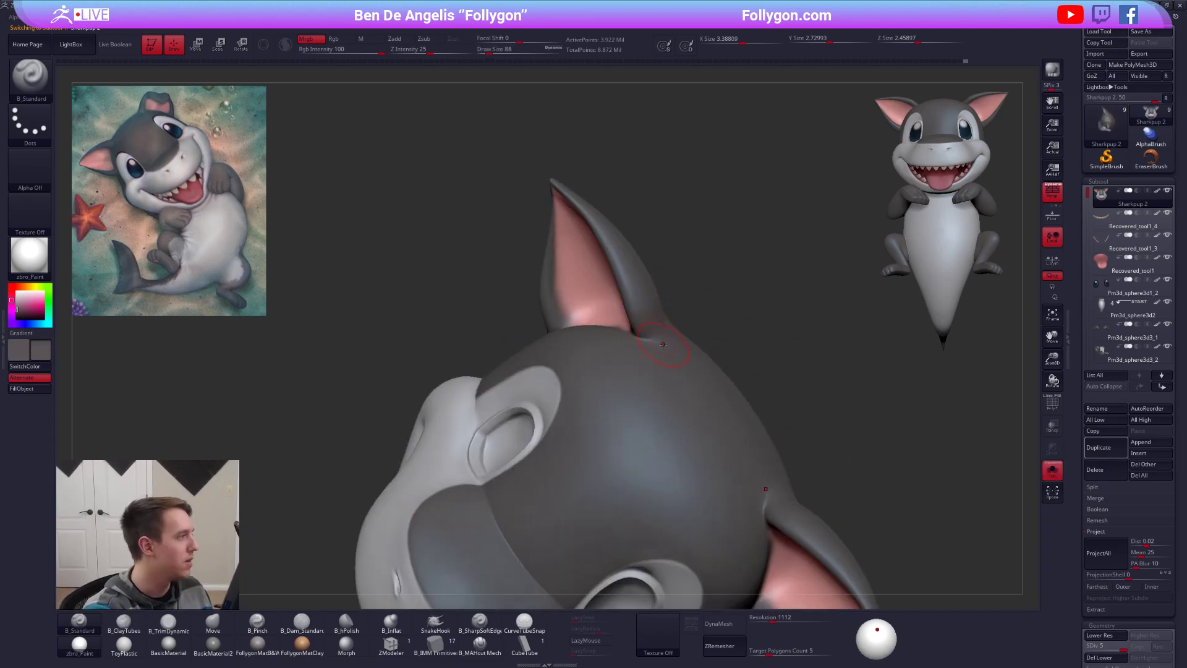
key("shift+d")
key("shift+d")
key("shift+d")
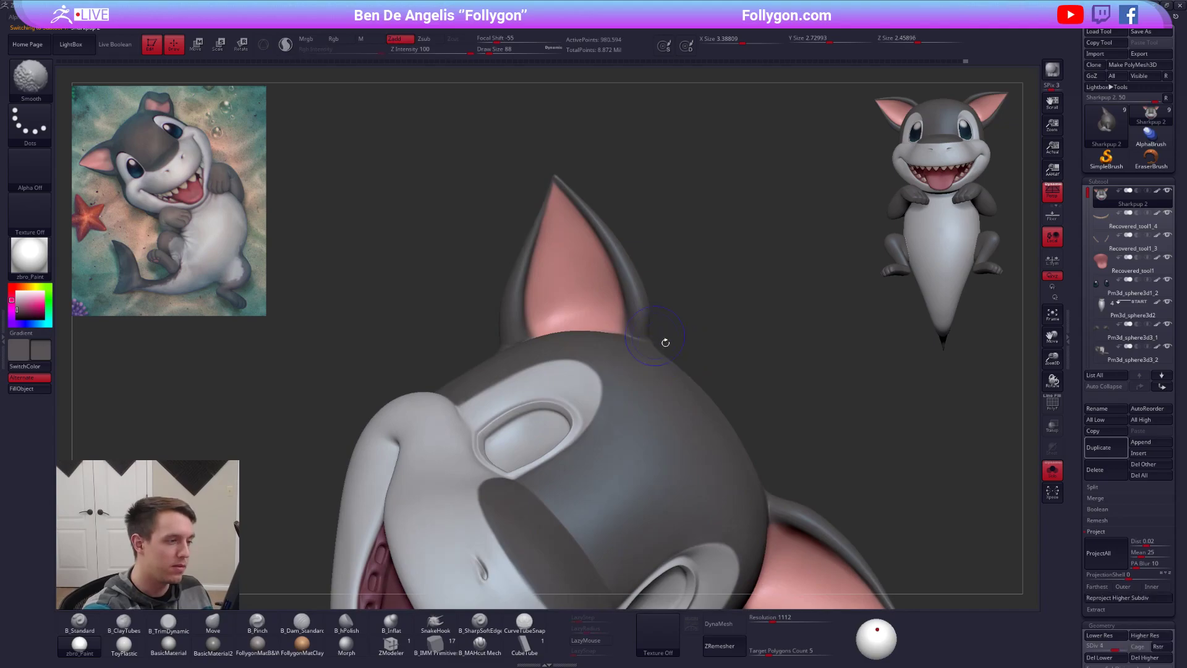
Step: Sculpt the transition between the ear base and the head with an enlarged ClayTubes brush
key("b")
key("c")
key("t")
key("]")
mouse_move(674, 328)
right_mouse_down()
mouse_move(692, 349)
mouse_move(677, 305)
mouse_move(640, 361)
right_mouse_up()
key("d")
key("]")
Step: Smooth the ear base and adjust the ear's shape with the Move brush
mouse_move(617, 399)
right_mouse_down()
mouse_move(624, 367)
mouse_move(651, 373)
mouse_move(659, 362)
mouse_move(656, 341)
right_mouse_up()
key("shift")
key("space")
key("b")
key("m")
key("v")
mouse_move(707, 253)
right_mouse_down()
mouse_move(657, 386)
mouse_move(653, 314)
mouse_move(630, 384)
right_mouse_up()
Step: Build up and smooth the back of the ear bases with ClayTubes, and return the head to its highest subdivision level
key("b")
key("c")
key("t")
key("shift+d")
key("d")
key("shift")
key("d")
right_click_drag(704, 311, 677, 383)
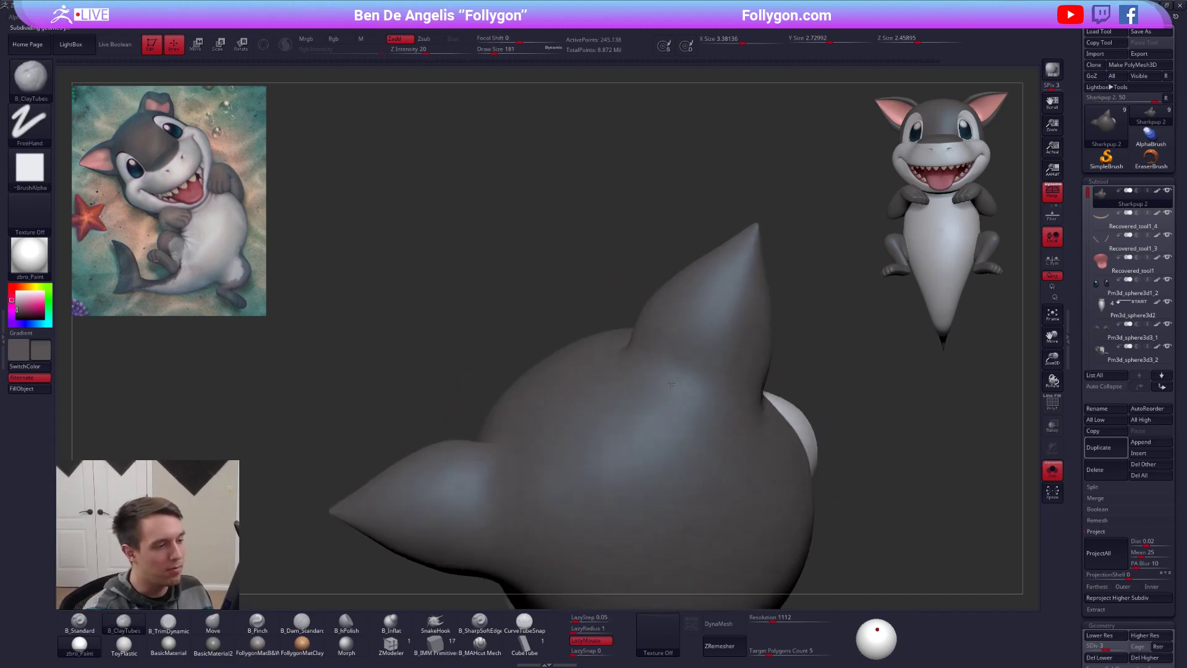
key("d")
mouse_move(663, 385)
right_mouse_down()
mouse_move(680, 451)
mouse_move(678, 323)
mouse_move(684, 402)
mouse_move(687, 347)
mouse_move(668, 324)
right_mouse_up()
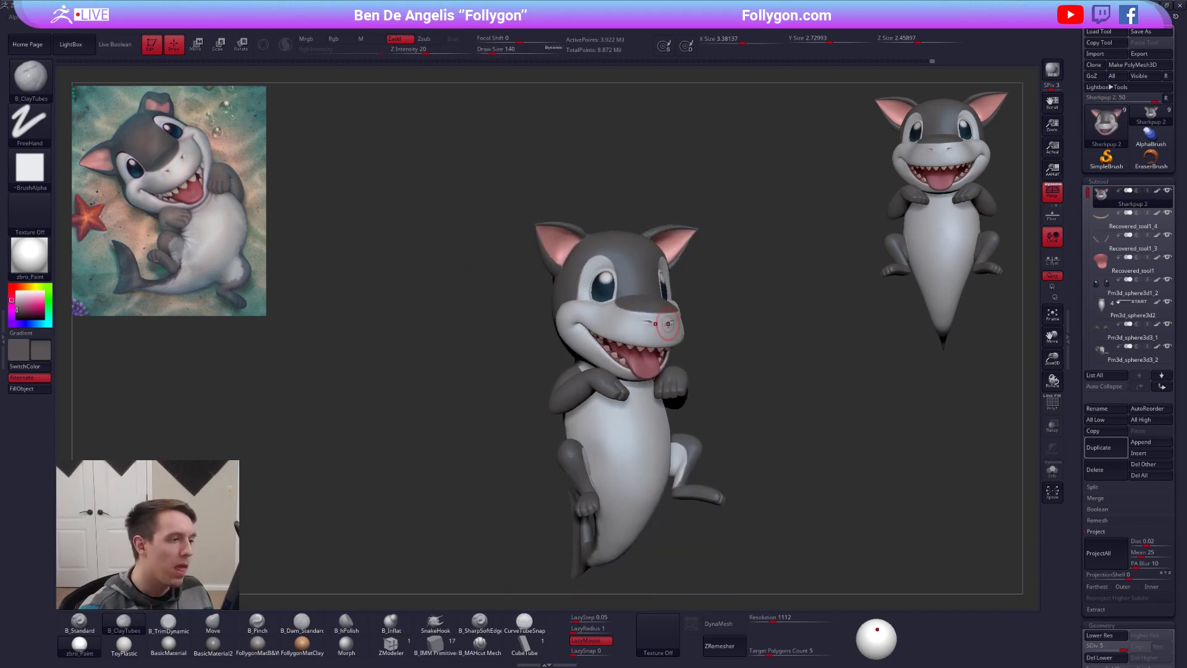
Step: Select the eyes subtool, restrict the Standard brush to material only, and fill the eyes with the JellyBean material
left_click(598, 286, "alt")
mouse_move(598, 286)
right_mouse_down("ctrl")
mouse_move(637, 373)
mouse_move(589, 426)
right_mouse_up("ctrl")
key("1")
key("space")
left_click_drag(358, 235, 351, 235)
left_click(368, 41)
left_click(38, 258)
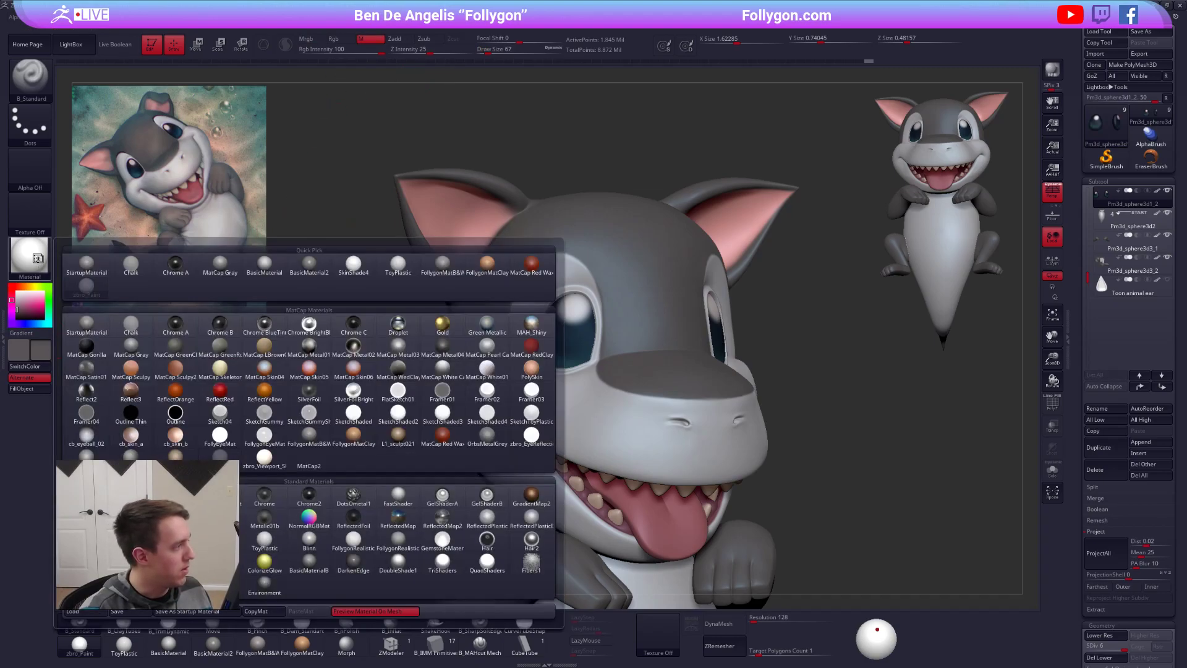
left_click(175, 518)
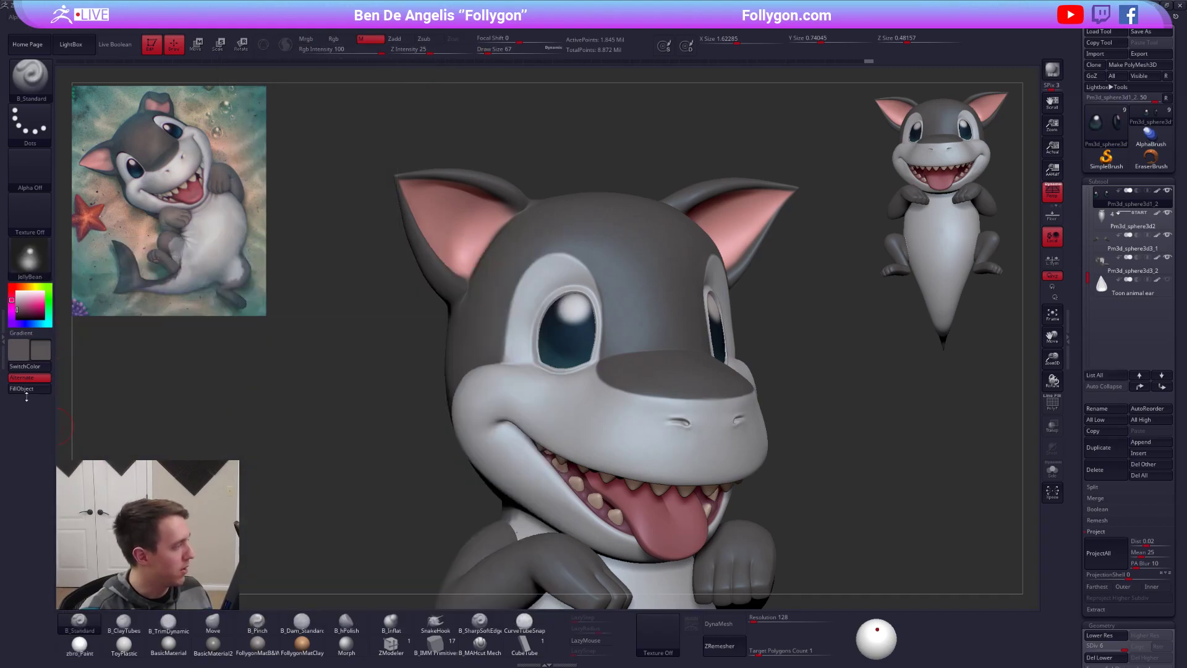
left_click(24, 389)
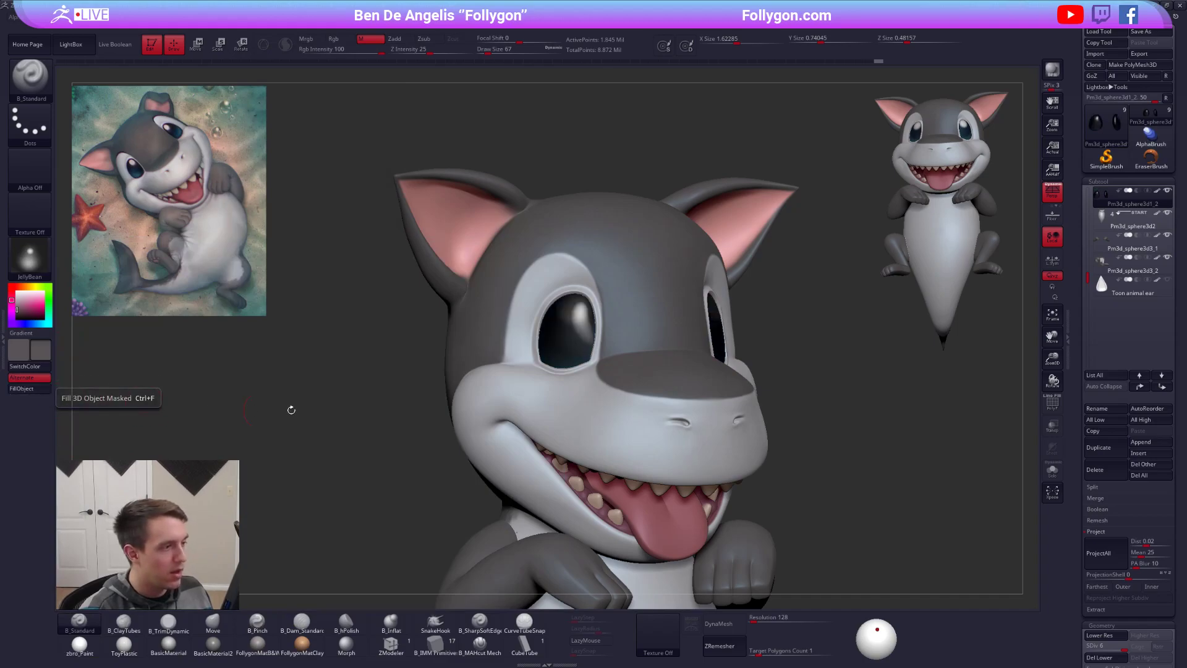
Step: Set the JellyBean material's Ambient modifier to 84
right_click_drag(507, 217, 488, 204)
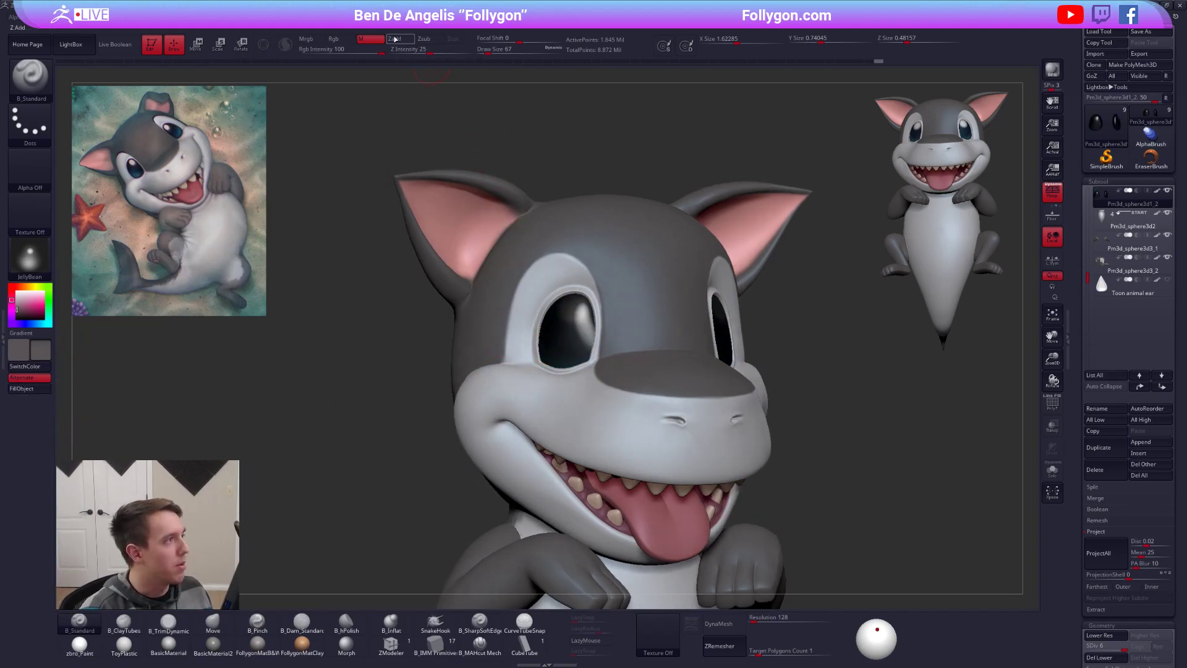
left_click(405, 29)
mouse_move(355, 30)
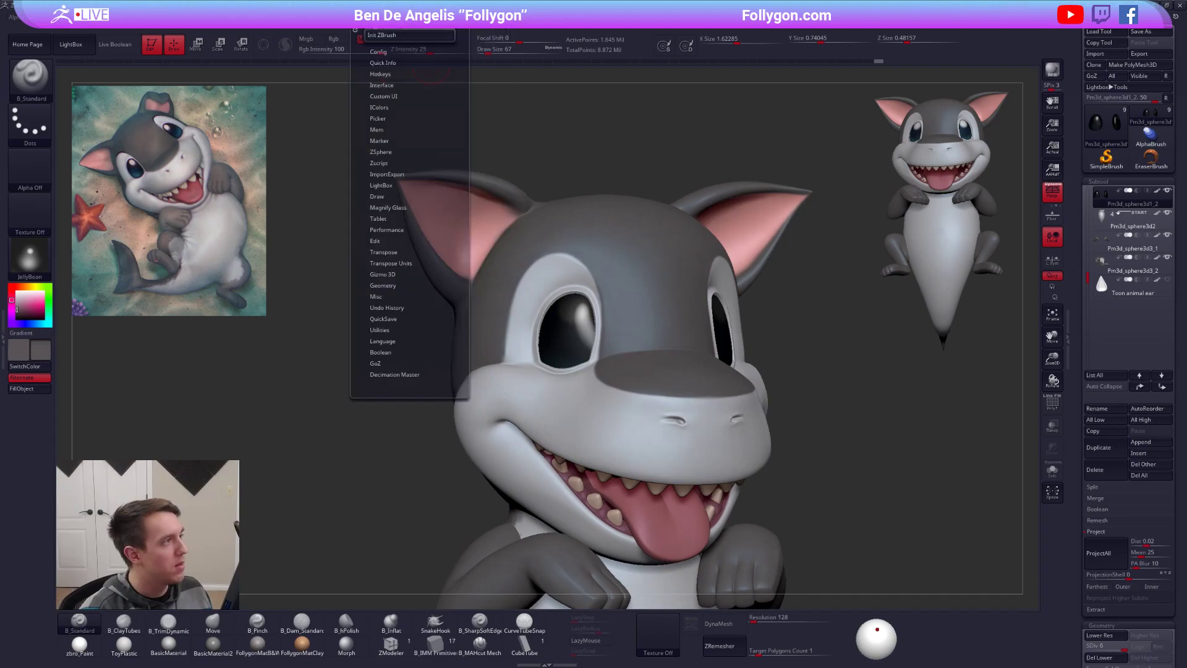
mouse_move(291, 18)
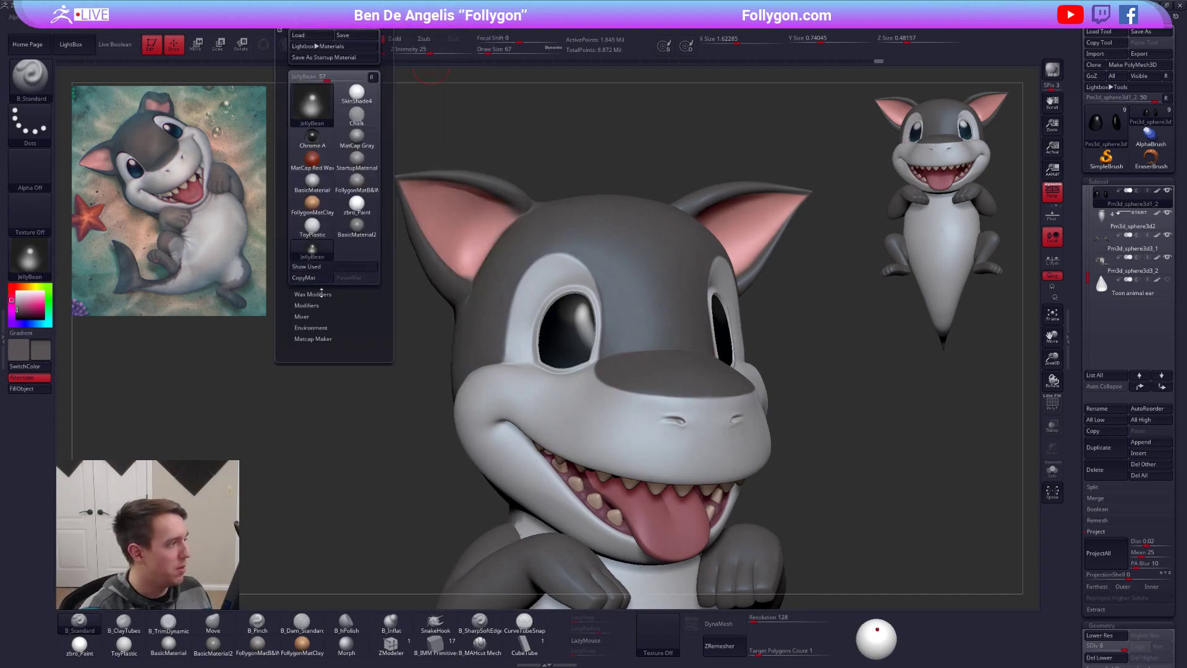
left_click(324, 308)
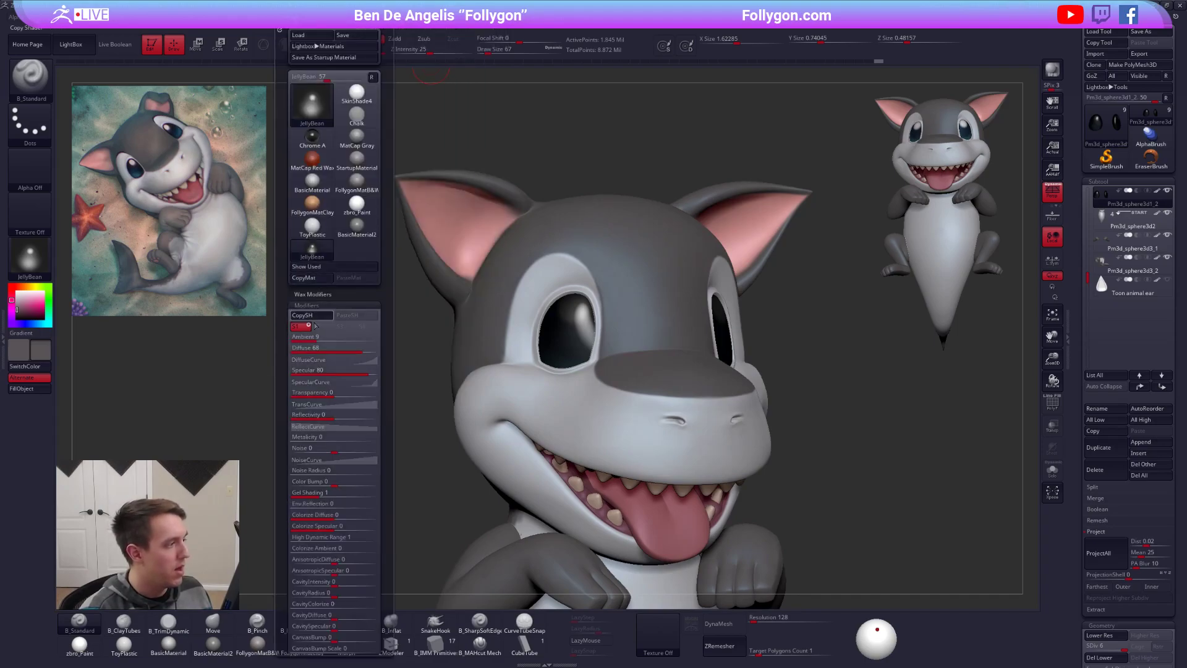
left_click_drag(315, 339, 368, 337)
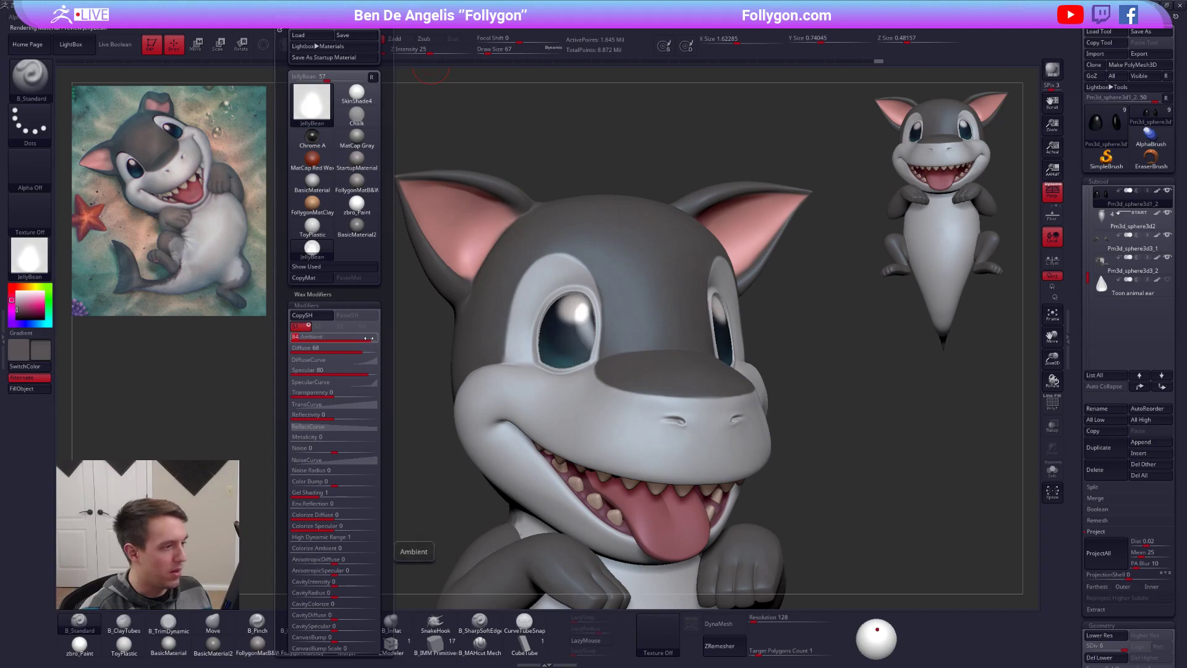
key("alt+s")
key("alt+s")
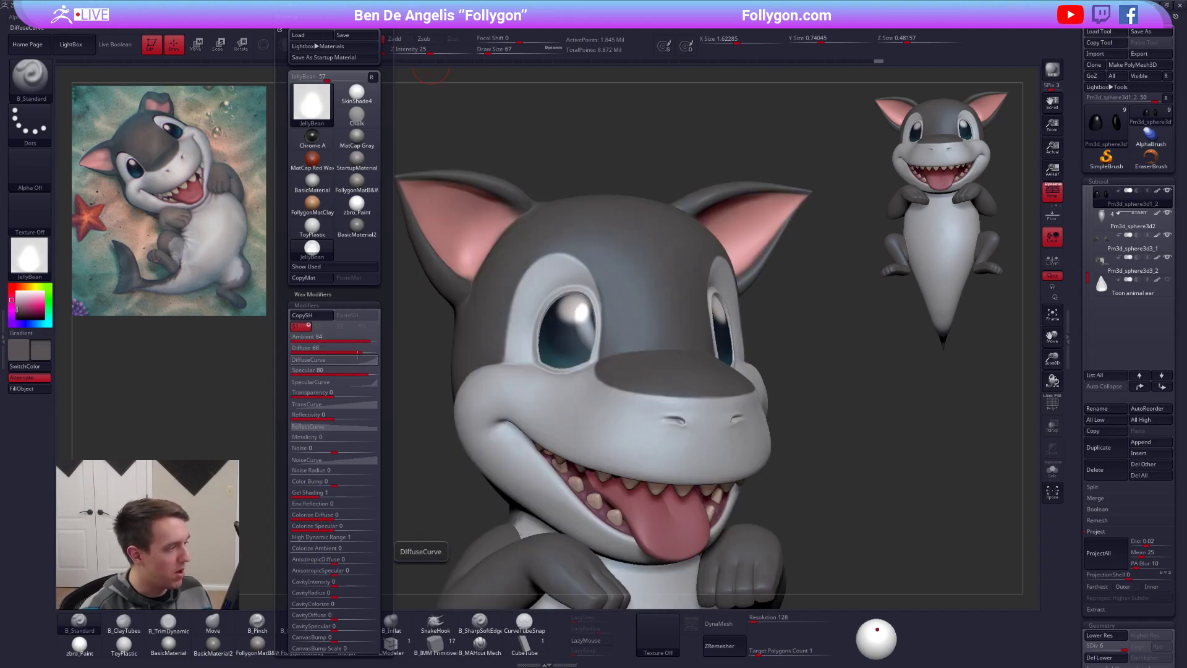
Step: Set the JellyBean material's Ambient and Diffuse modifiers to 100, and refill the eyes with the zbro_Paint material
left_click_drag(357, 349, 320, 370)
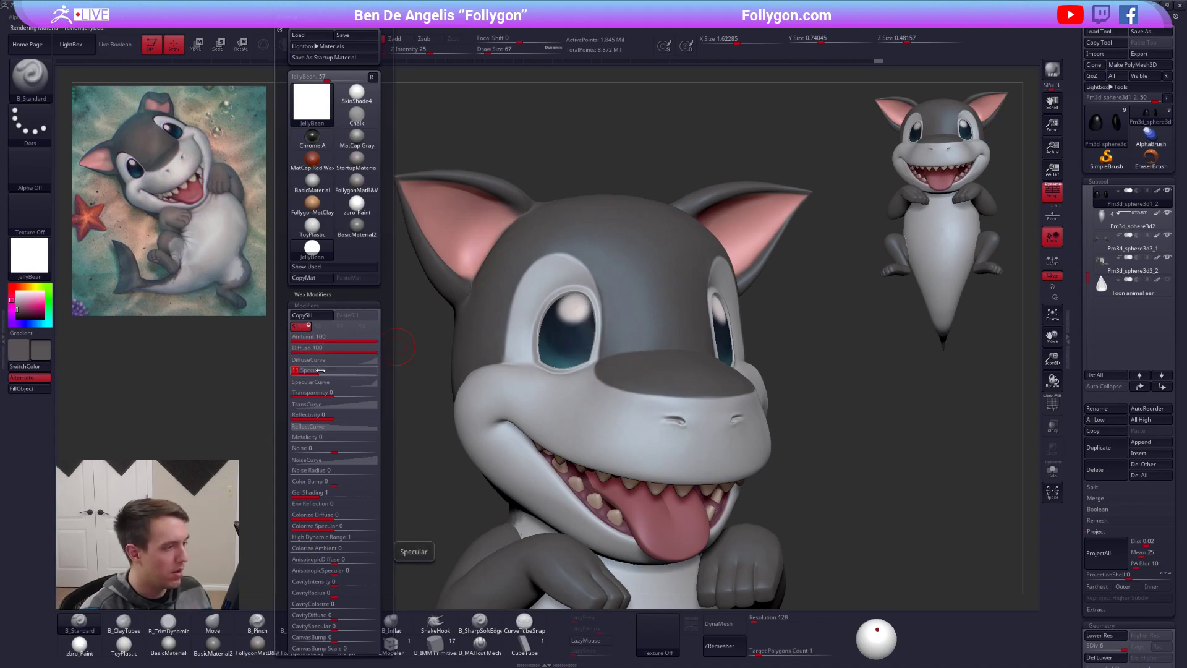
right_click_drag(450, 351, 432, 329, "shift")
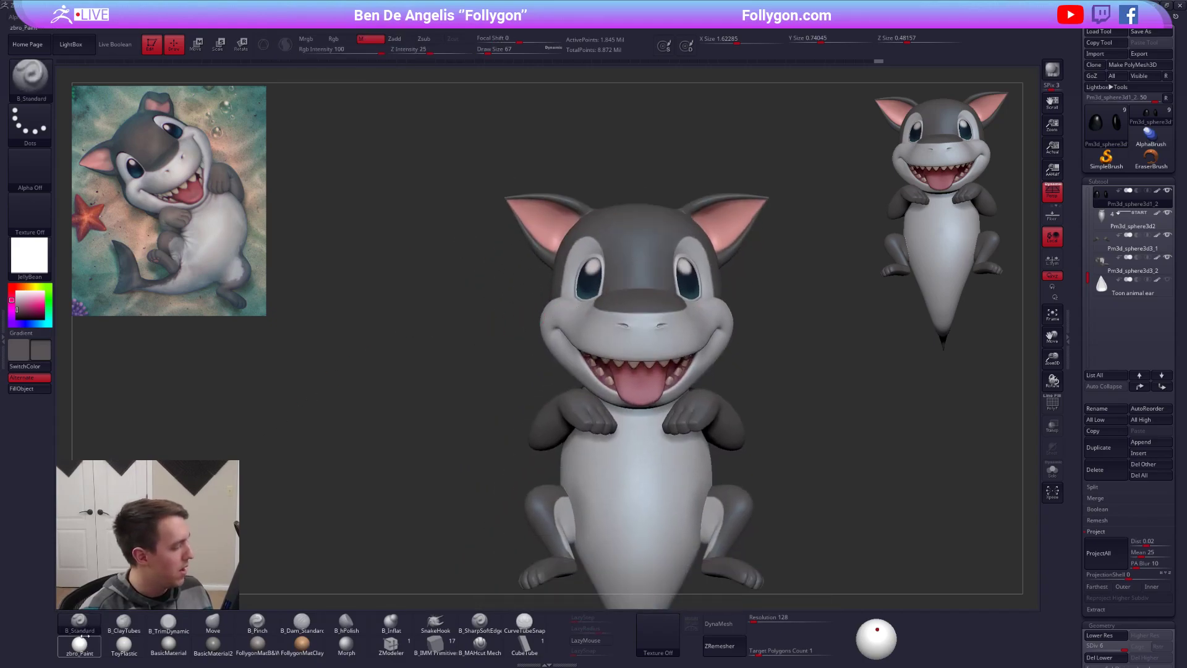
left_click(79, 644)
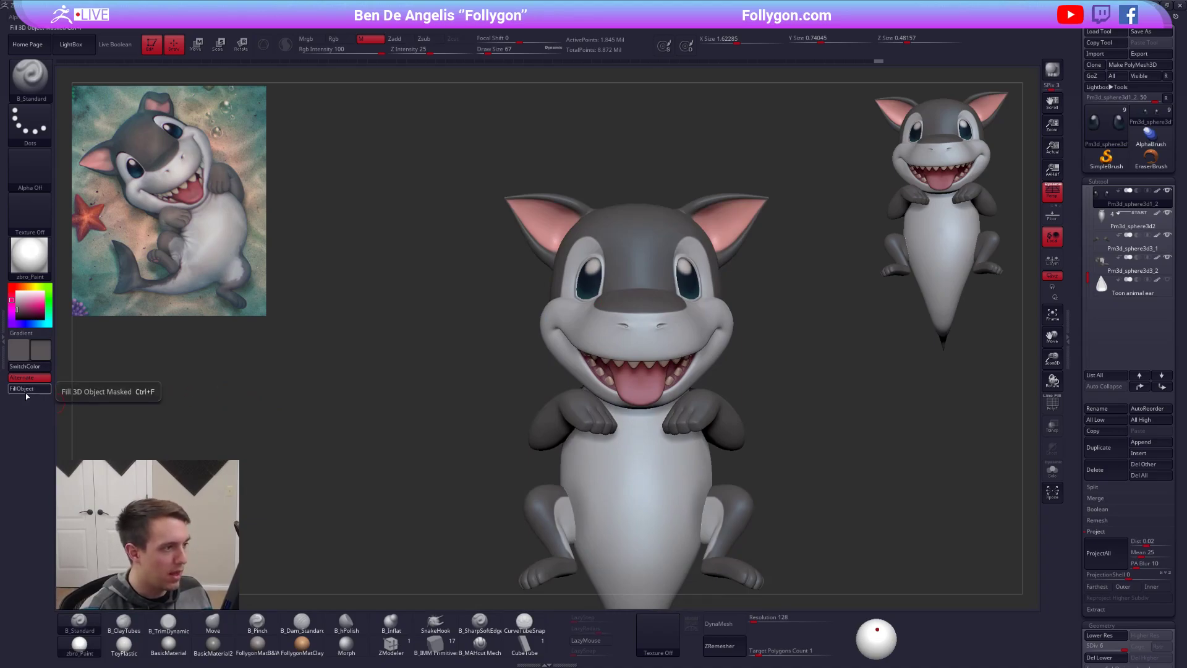
left_click_drag(346, 383, 611, 366)
Step: Reselect the eyes subtool and examine the painted highlights with the eyes isolated and in place
left_click(609, 371, "alt")
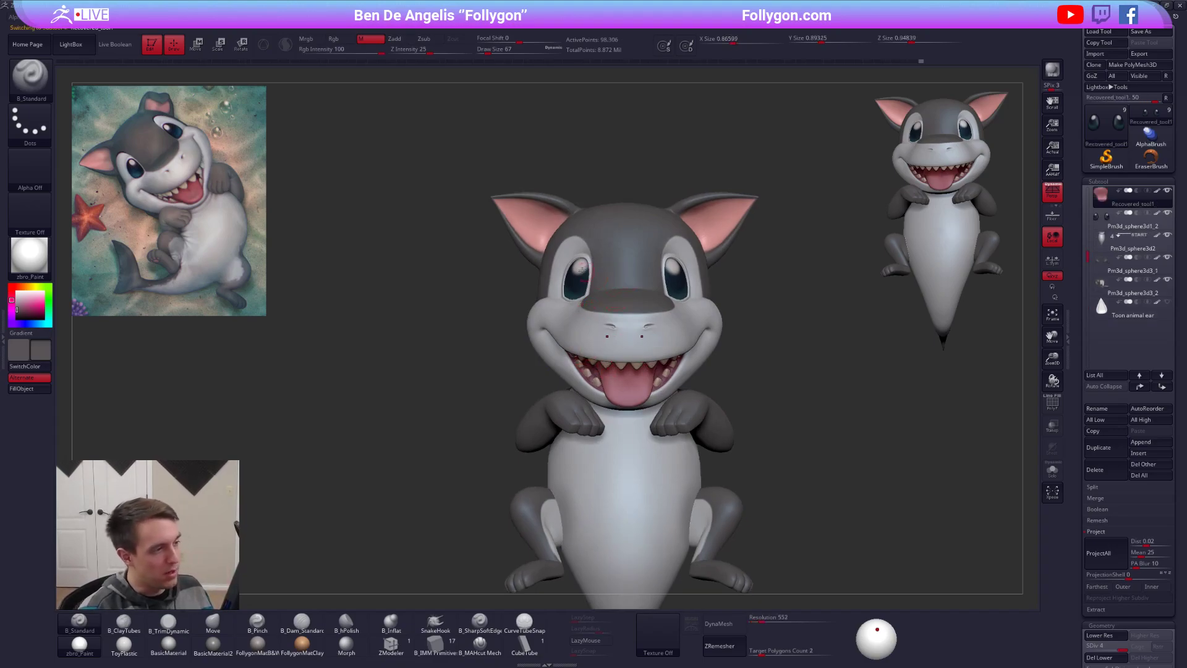
scroll(587, 309, "up", 4)
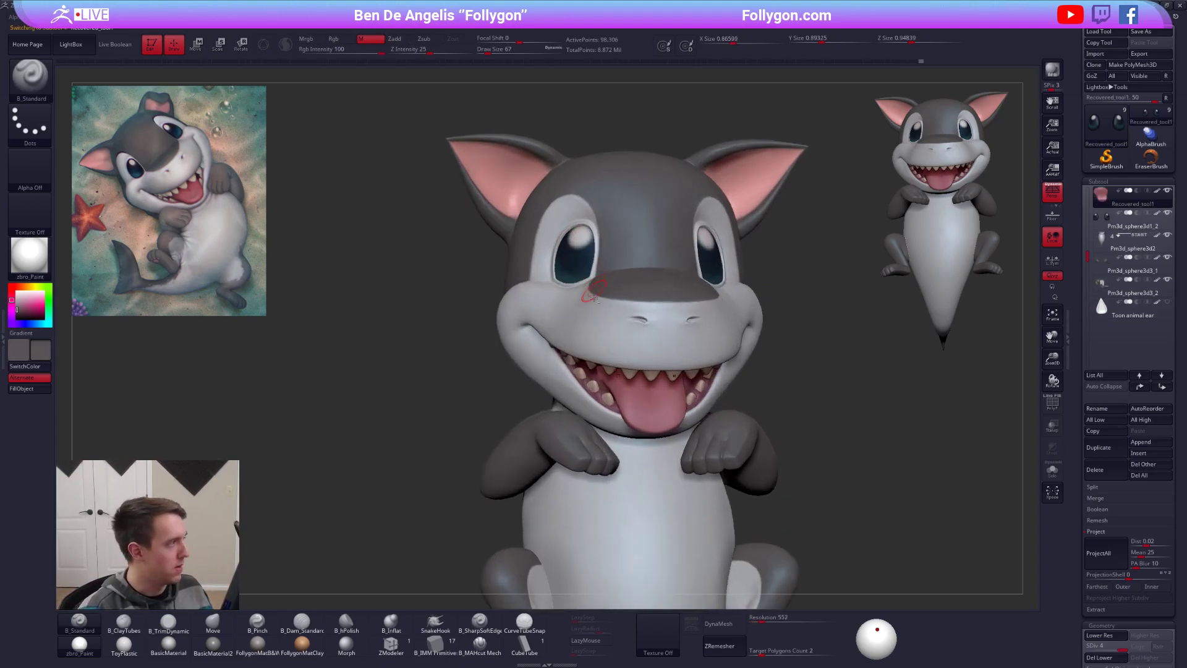
left_click(594, 334, "alt")
key("ctrl+shift+s")
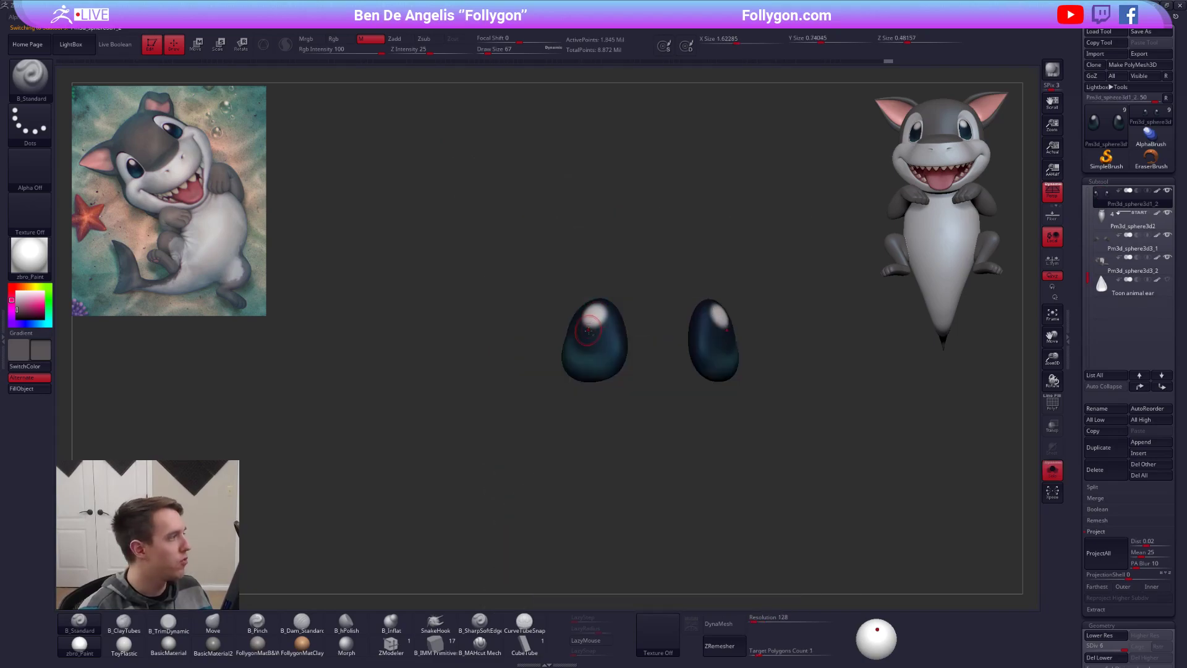
scroll(594, 340, "up", 3)
key("ctrl+shift+s")
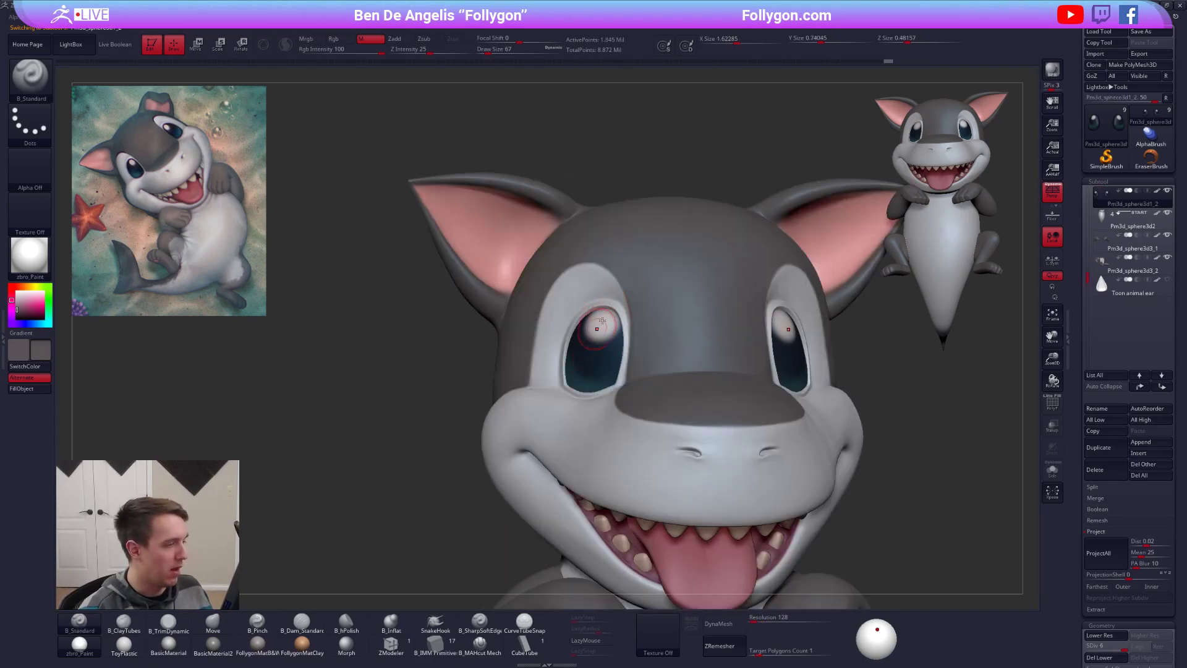
Step: Try painting over the white eye highlights with the sampled dark eye colour in Rgb mode
key("c")
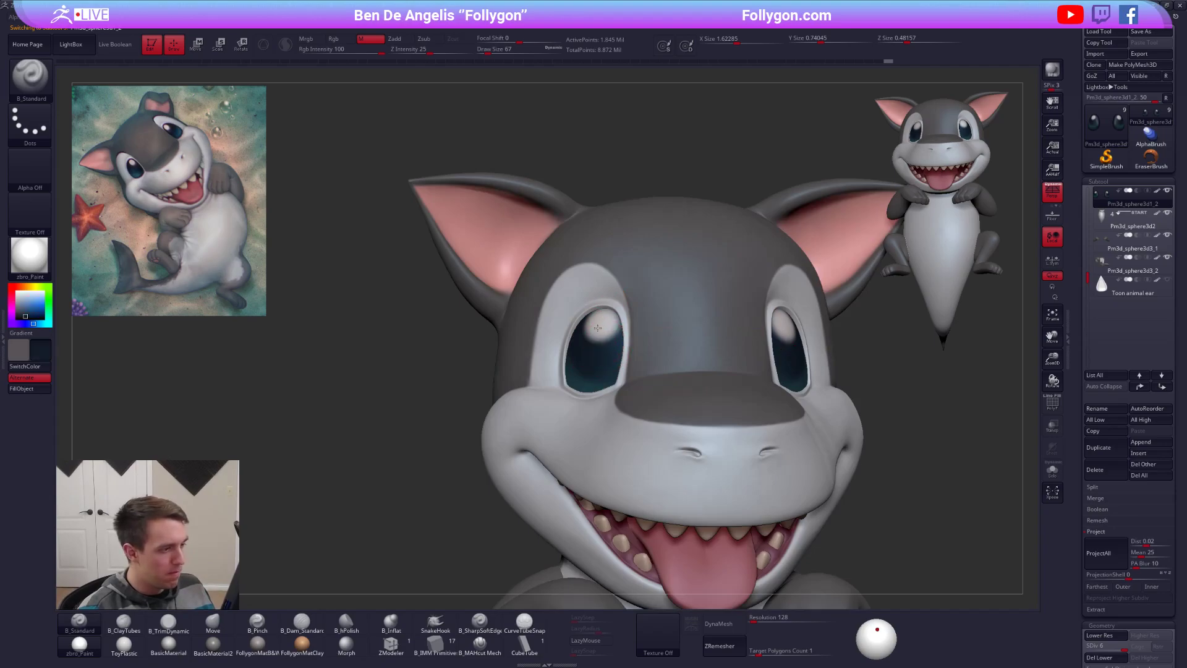
key("ctrl+shift+s")
key("space")
left_click(341, 39)
mouse_move(528, 271)
left_mouse_down()
mouse_move(597, 328)
mouse_move(603, 307)
left_mouse_up()
left_click_drag(712, 426, 677, 362)
key("ctrl+shift+s")
right_click_drag(637, 363, 711, 419, "shift")
key("f")
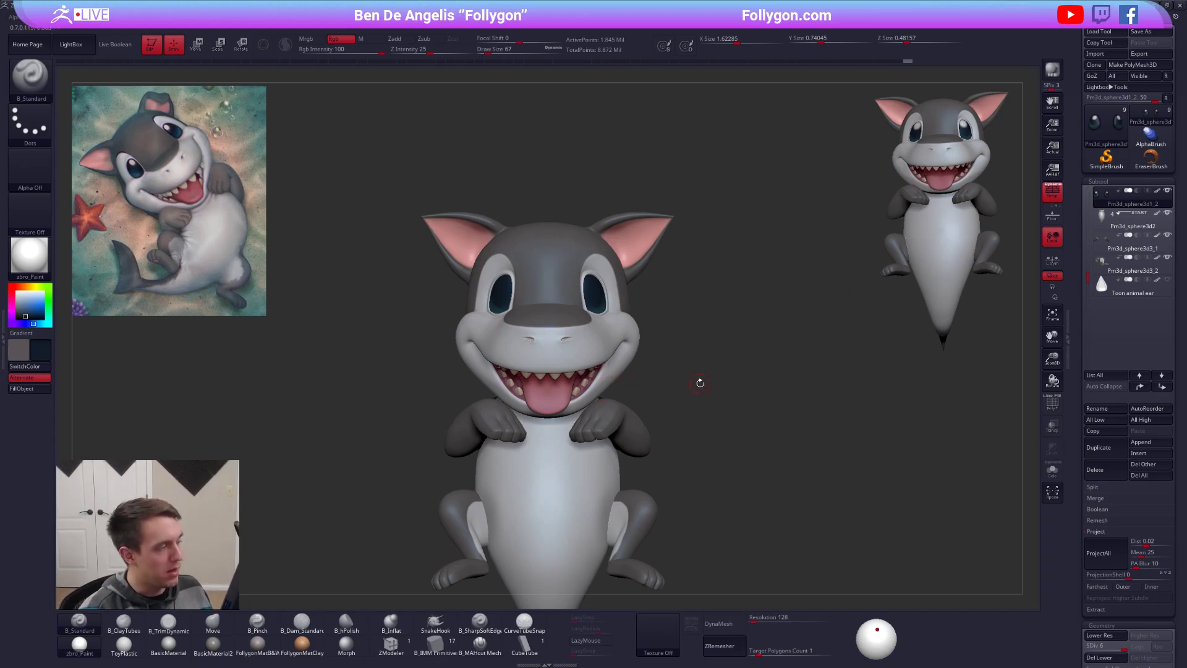
right_click_drag(684, 384, 716, 400, "alt")
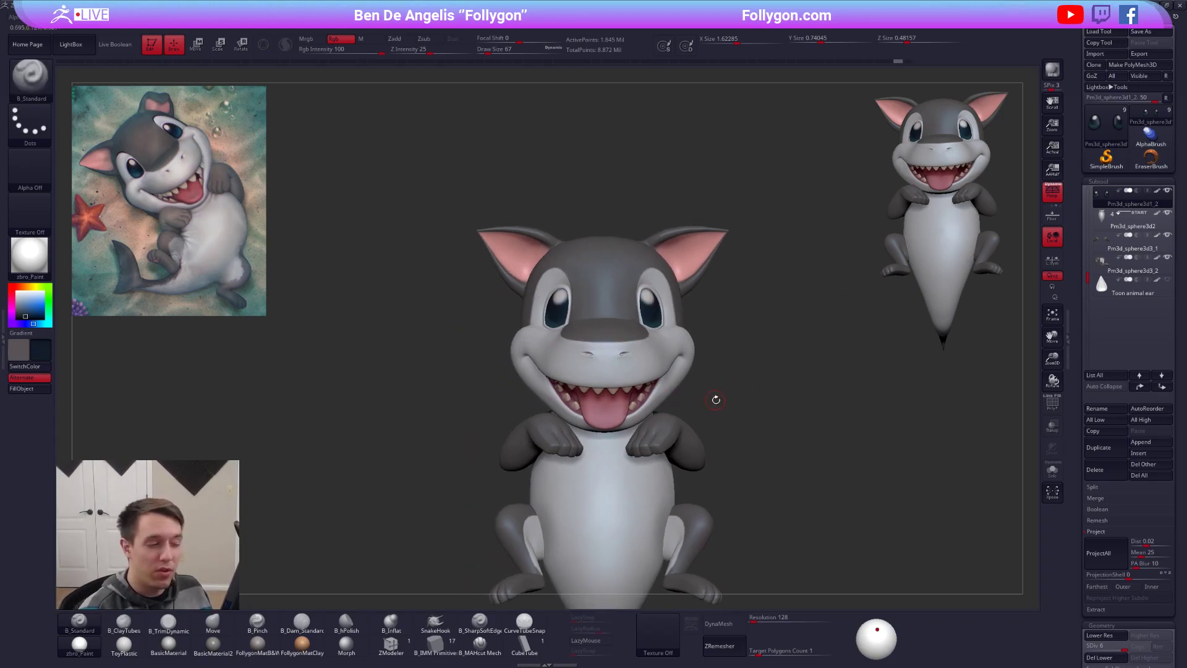
Step: Select the Sharkpup 2 head subtool with the Move brush and lower it to subdivision level 1
key("b")
key("m")
key("v")
left_click(643, 359, "alt")
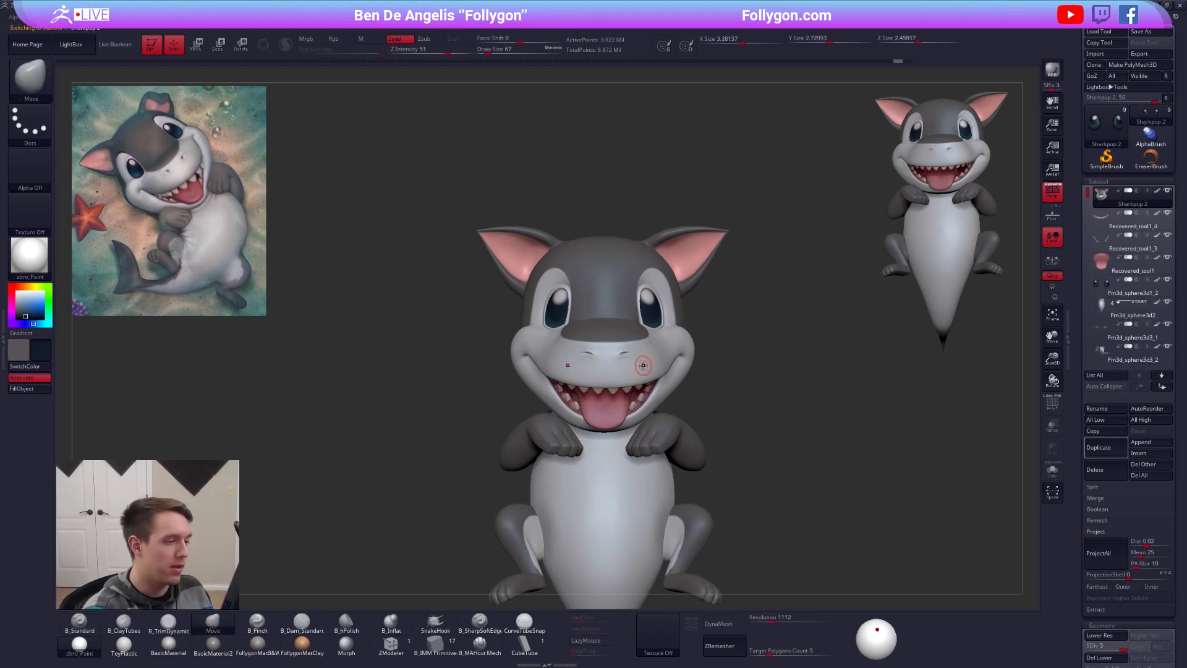
right_click_drag(601, 386, 653, 396, "alt")
key("space")
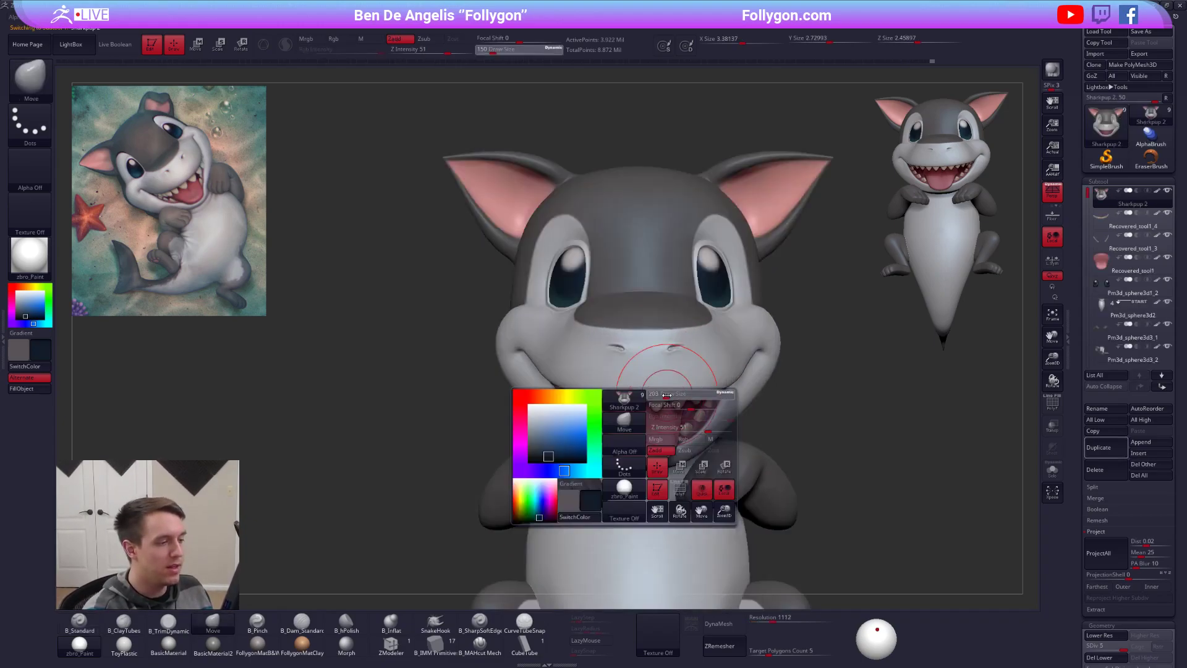
key("shift+d")
key("shift+d")
key("space")
left_click_drag(649, 390, 664, 395)
key("shift+d")
key("shift+d")
key("space")
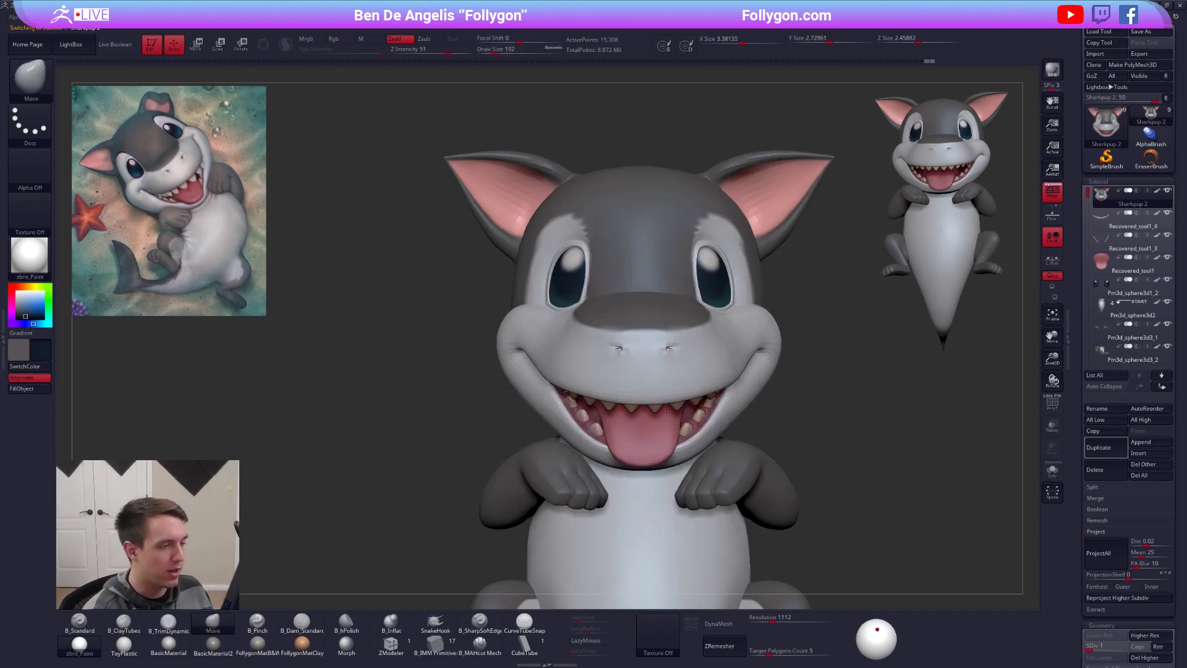
Step: Raise the head to subdivision level 2 and adjust the muzzle and mouth corners with the Move brush at Draw Size 150
right_click_drag(672, 409, 640, 392)
key("d")
key("space")
left_click_drag(646, 389, 642, 397)
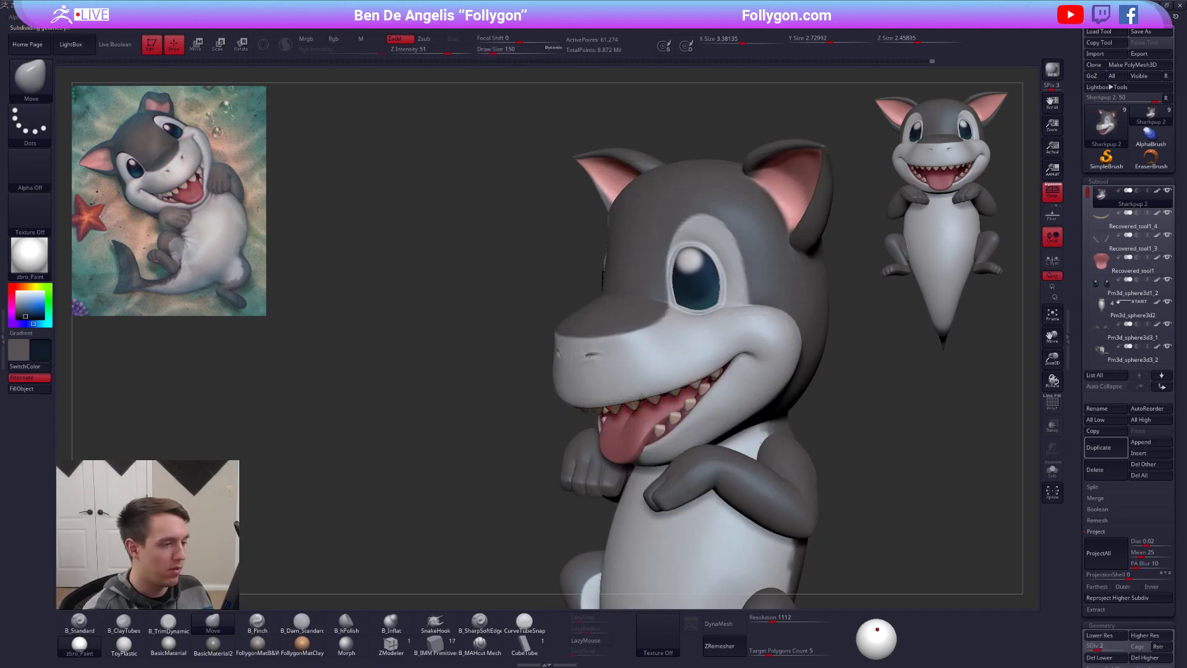
mouse_move(644, 403)
right_mouse_down()
mouse_move(630, 371)
mouse_move(708, 365)
mouse_move(724, 348)
right_mouse_up()
right_click_drag(706, 405, 715, 386)
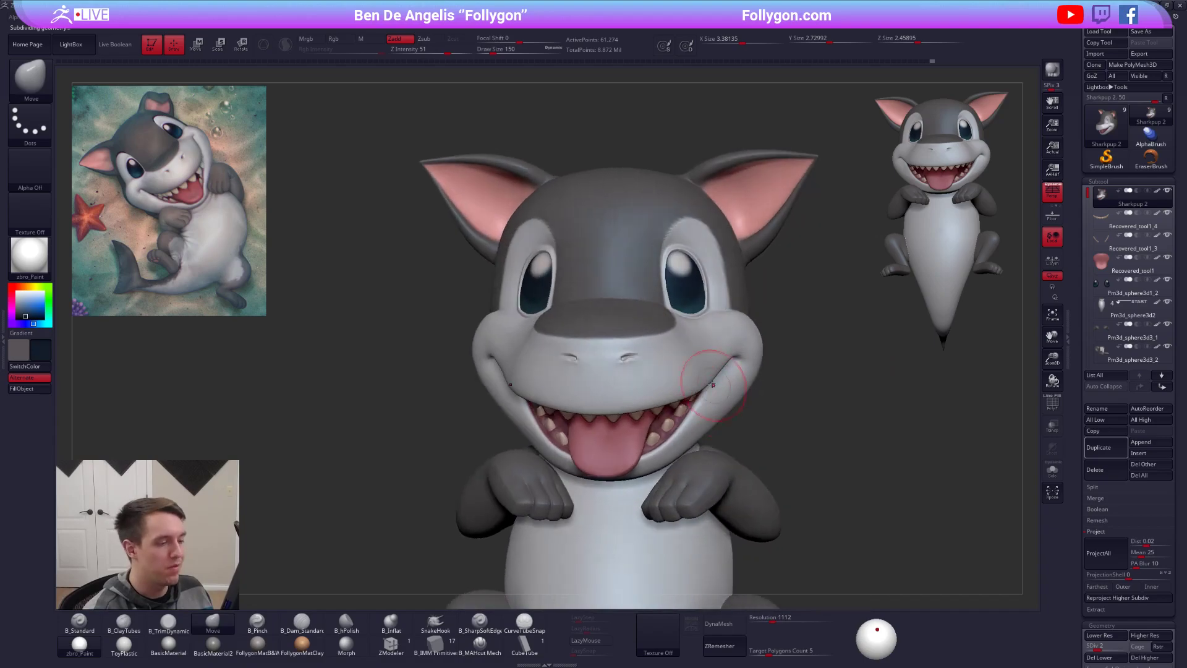
Step: Refine the mouth shape with smaller brush sizes and isolate the head at subdivision level 5
key("d")
mouse_move(690, 428)
right_mouse_down()
mouse_move(711, 427)
mouse_move(679, 428)
right_mouse_up()
key("shift+s")
key("space")
left_click_drag(679, 428, 675, 427)
right_click_drag(676, 428, 705, 428, "ctrl")
key("space")
left_click_drag(705, 427, 700, 427)
mouse_move(701, 427)
right_mouse_down()
mouse_move(675, 427)
mouse_move(703, 410)
mouse_move(716, 368)
right_mouse_up()
Step: Paint the lower lip's inner edge light grey with the Standard brush, using LazyMouse and Draw Size 38
key("1")
key("c")
key("space")
left_click_drag(718, 371, 720, 371)
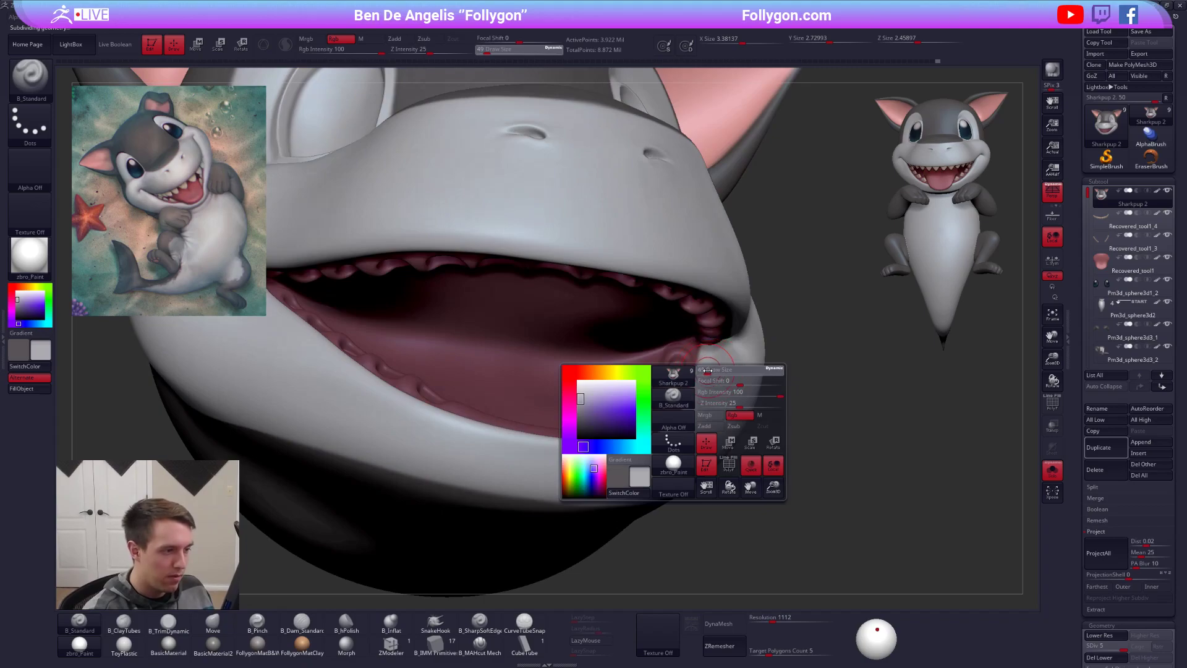
key("l")
key("space")
left_click_drag(693, 372, 690, 372)
right_click_drag(690, 373, 699, 393)
left_click_drag(700, 346, 698, 384)
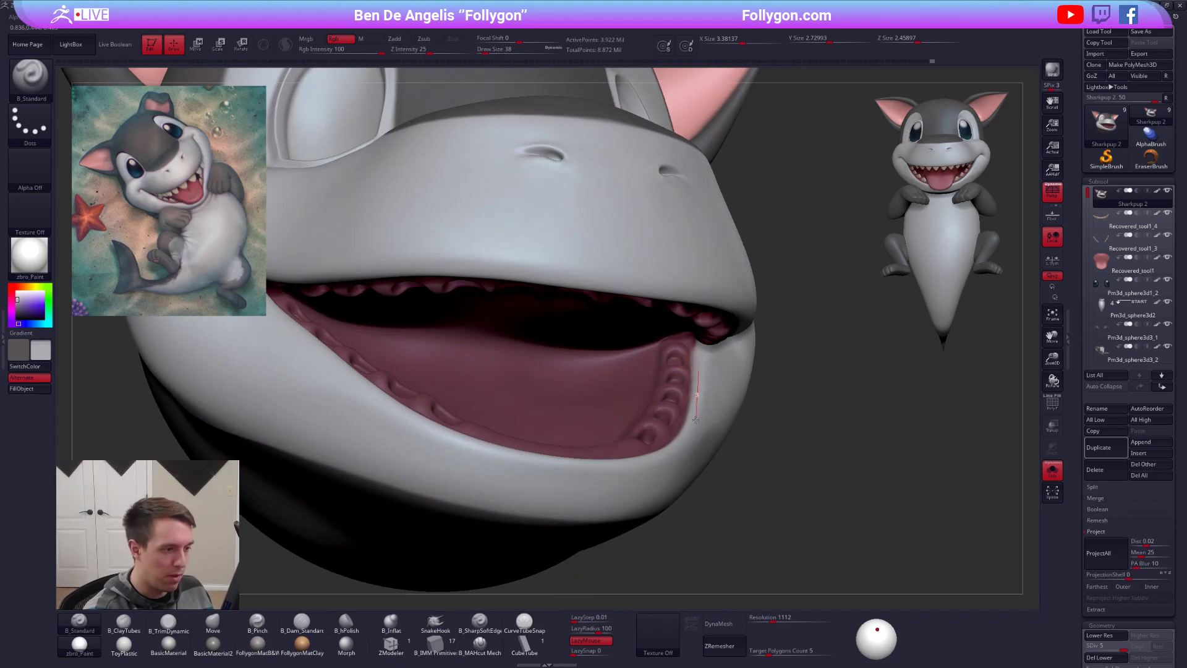
right_click_drag(689, 463, 696, 409)
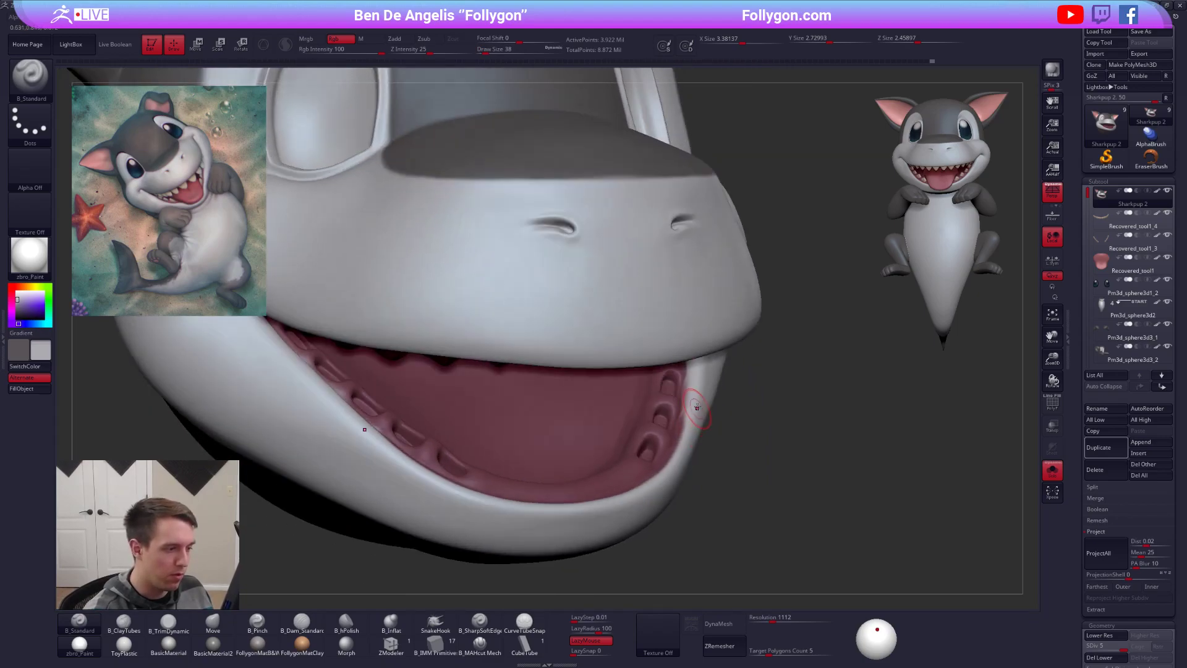
Step: Clean up the light grey lip border around the front of the lower jaw with Draw Size 33
mouse_move(681, 467)
left_mouse_down()
mouse_move(692, 403)
mouse_move(682, 457)
left_mouse_up()
key("space")
mouse_move(688, 403)
left_mouse_down()
mouse_move(684, 431)
mouse_move(694, 415)
left_mouse_up()
key("ctrl+z")
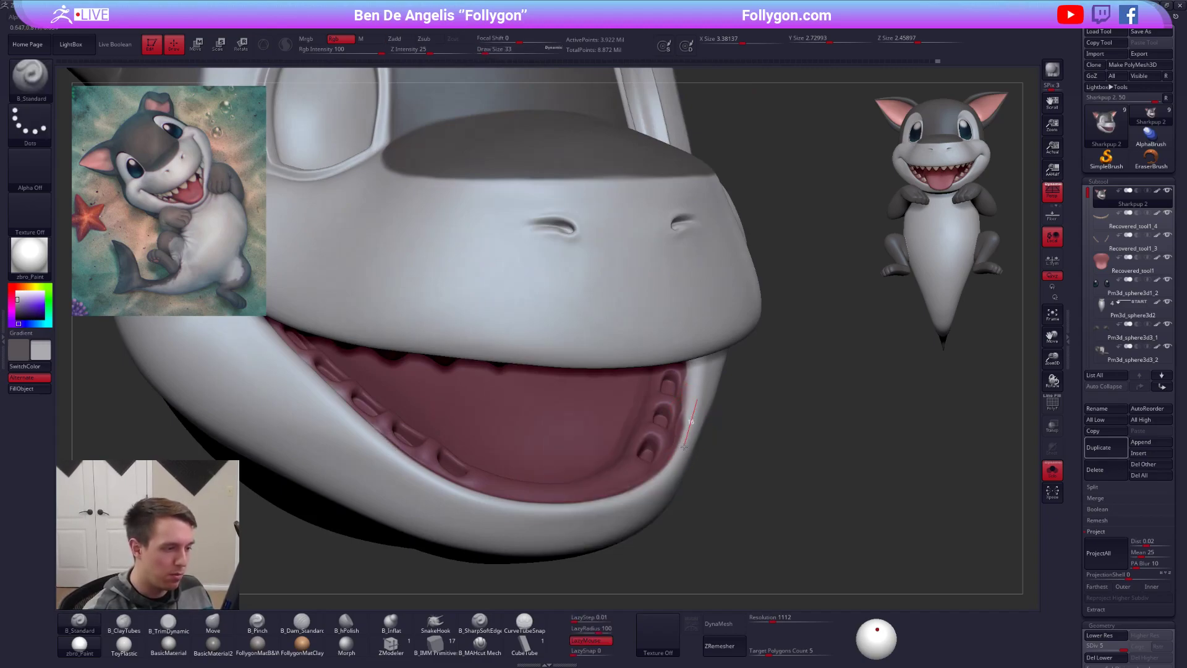
left_click_drag(673, 480, 663, 496)
right_click_drag(637, 498, 460, 489)
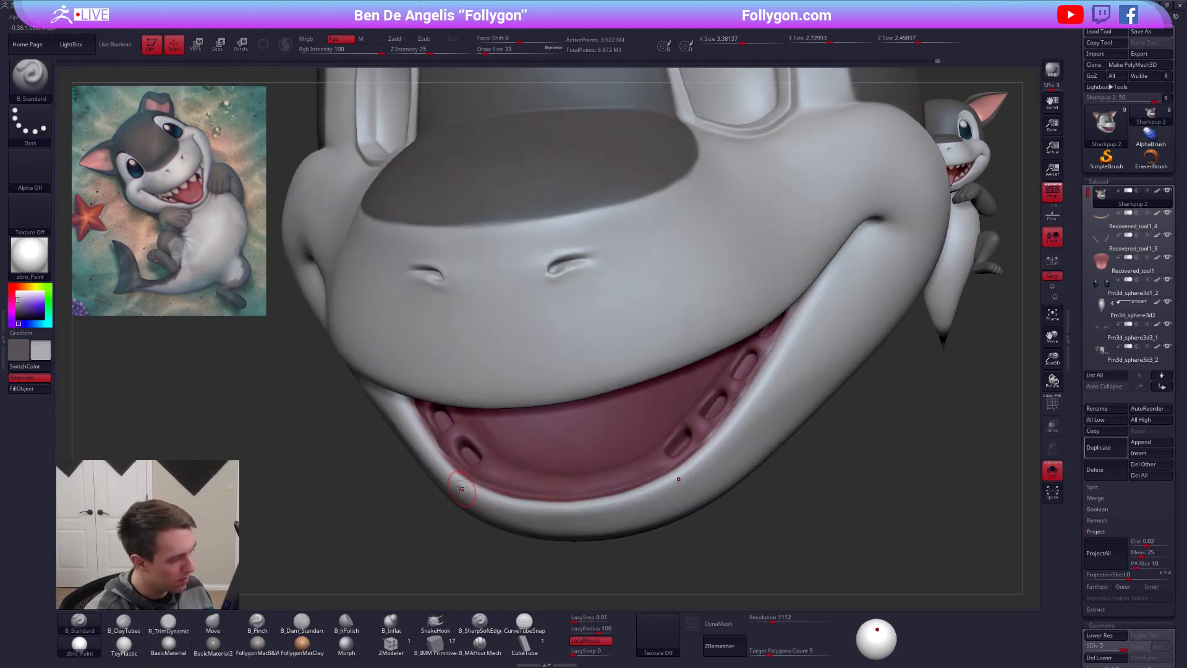
left_click_drag(481, 493, 549, 511)
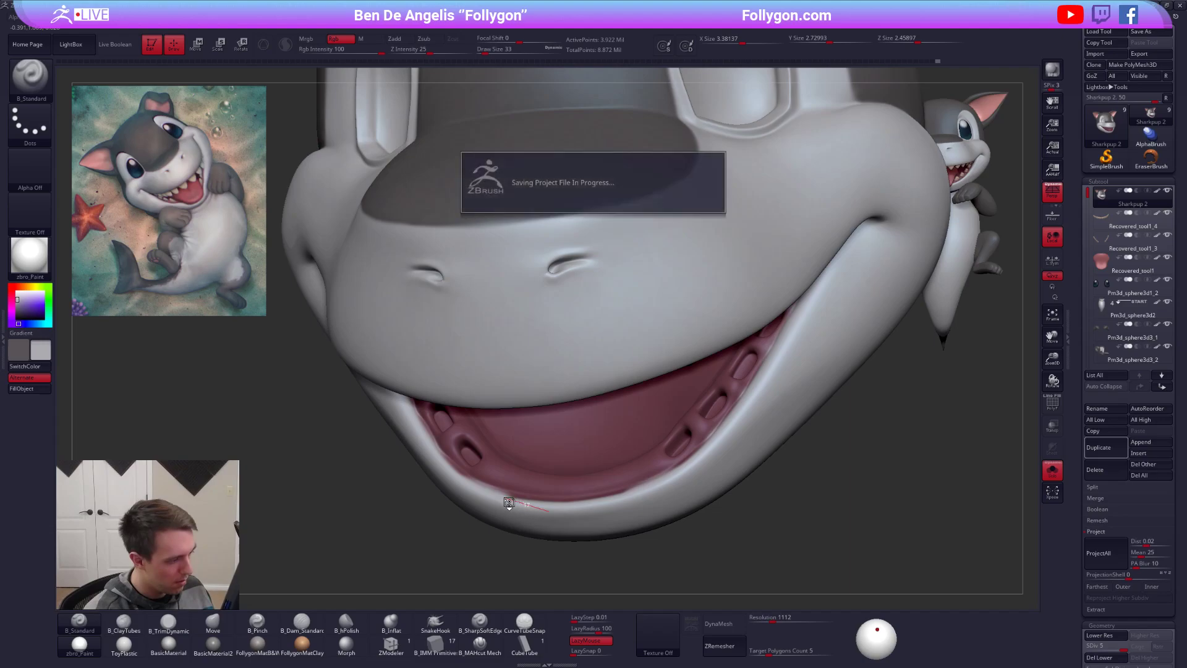
right_click_drag(489, 516, 555, 508)
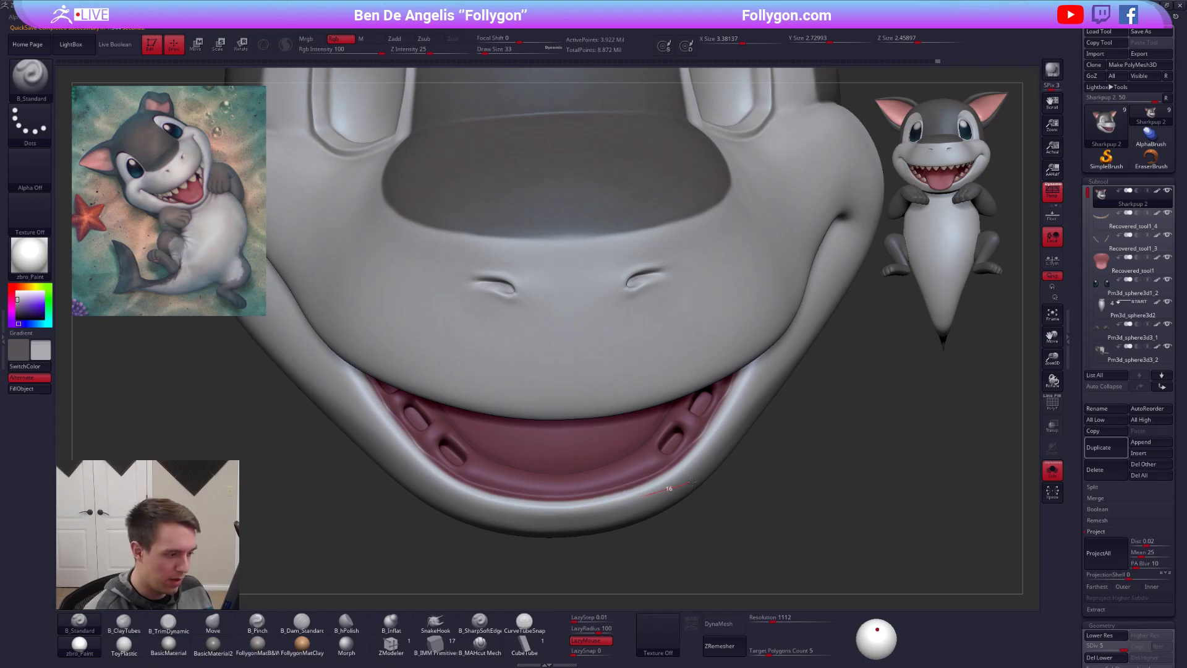
Step: Extend the clean painted lip edge along the side of the mouth toward the mouth corner
right_click_drag(701, 447, 864, 504)
right_click_drag(703, 432, 608, 402)
mouse_move(575, 447)
right_mouse_down()
mouse_move(549, 438)
mouse_move(537, 473)
right_mouse_up()
key("space")
left_click_drag(571, 409, 565, 410)
mouse_move(524, 466)
left_mouse_down()
mouse_move(587, 386)
mouse_move(611, 326)
left_mouse_up()
right_click_drag(592, 388, 543, 481, "alt")
mouse_move(588, 390)
left_mouse_down()
mouse_move(694, 326)
mouse_move(799, 324)
left_mouse_up()
mouse_move(573, 414)
left_mouse_down()
mouse_move(688, 327)
mouse_move(830, 321)
left_mouse_up()
Step: Show the whole model, lower the head to subdivision level 2, and adjust the mouth and cheeks with the Move brush
mouse_move(829, 326)
right_mouse_down()
mouse_move(872, 445)
mouse_move(915, 393)
mouse_move(776, 466)
right_mouse_up()
key("shift")
key("shift+d")
key("shift+d")
key("shift+d")
key("b")
key("m")
key("v")
key("space")
left_click_drag(681, 326, 688, 326)
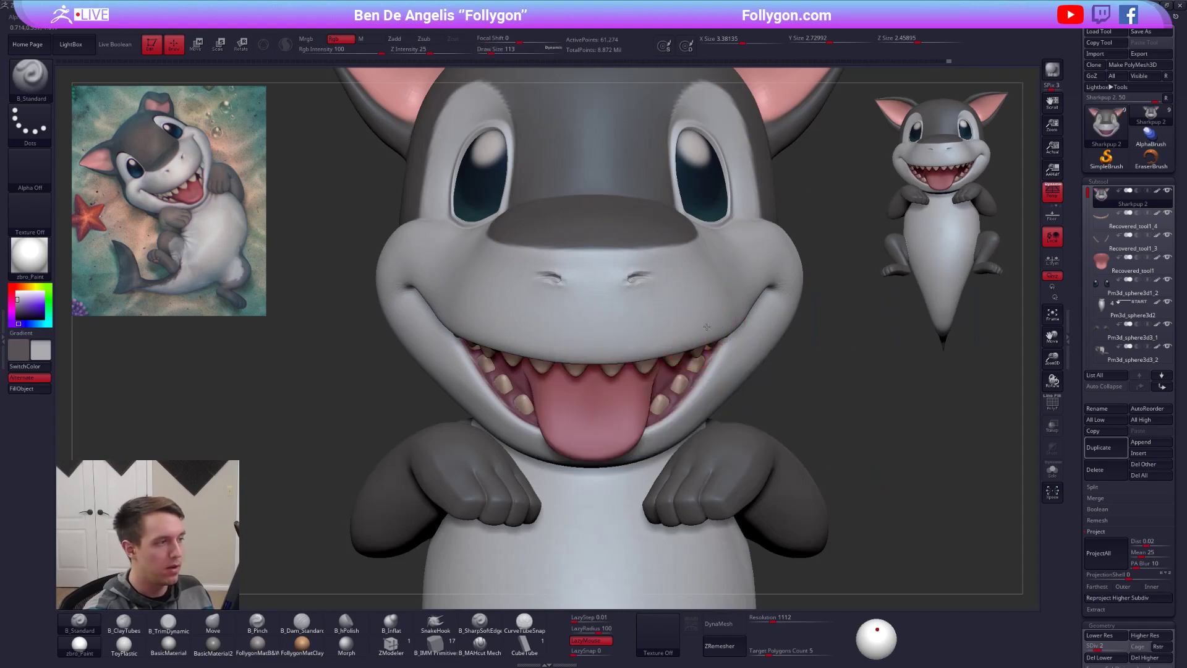
right_click_drag(773, 319, 724, 331)
Step: Adjust the head's overall shape with the Move brush at Draw Size 203 and return it to subdivision level 5
key("space")
left_click_drag(724, 329, 730, 329)
right_click_drag(608, 277, 671, 319, "alt")
right_click_drag(671, 318, 735, 323)
key("d")
key("d")
key("d")
right_click_drag(797, 352, 705, 312, "alt")
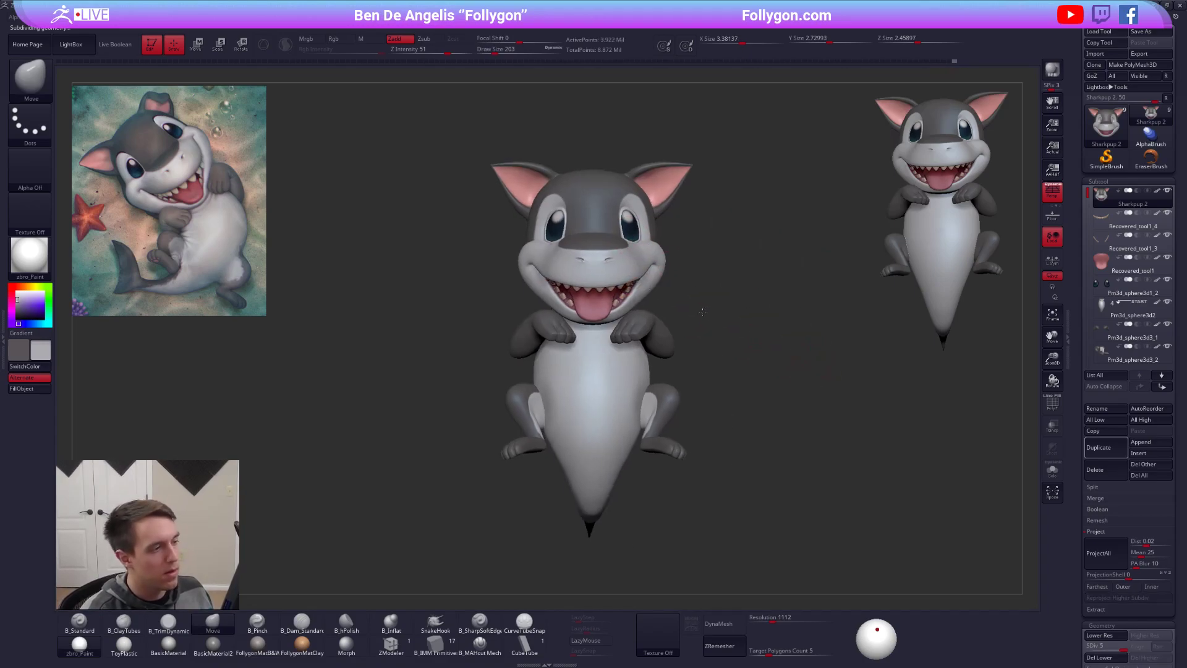
Step: Select the arms subtool and fill all subtools with the zbro_Paint material using SubTool Master's Material fill option
key("ctrl+shift+f")
key("b")
key("m")
key("v")
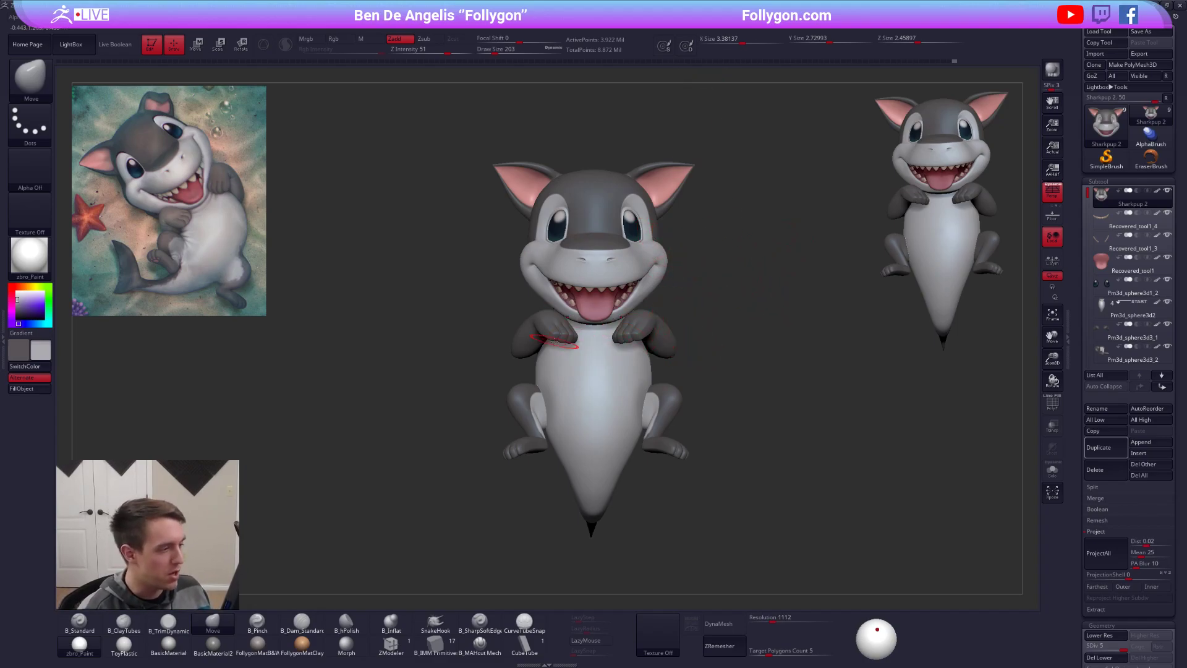
left_click(554, 340, "alt")
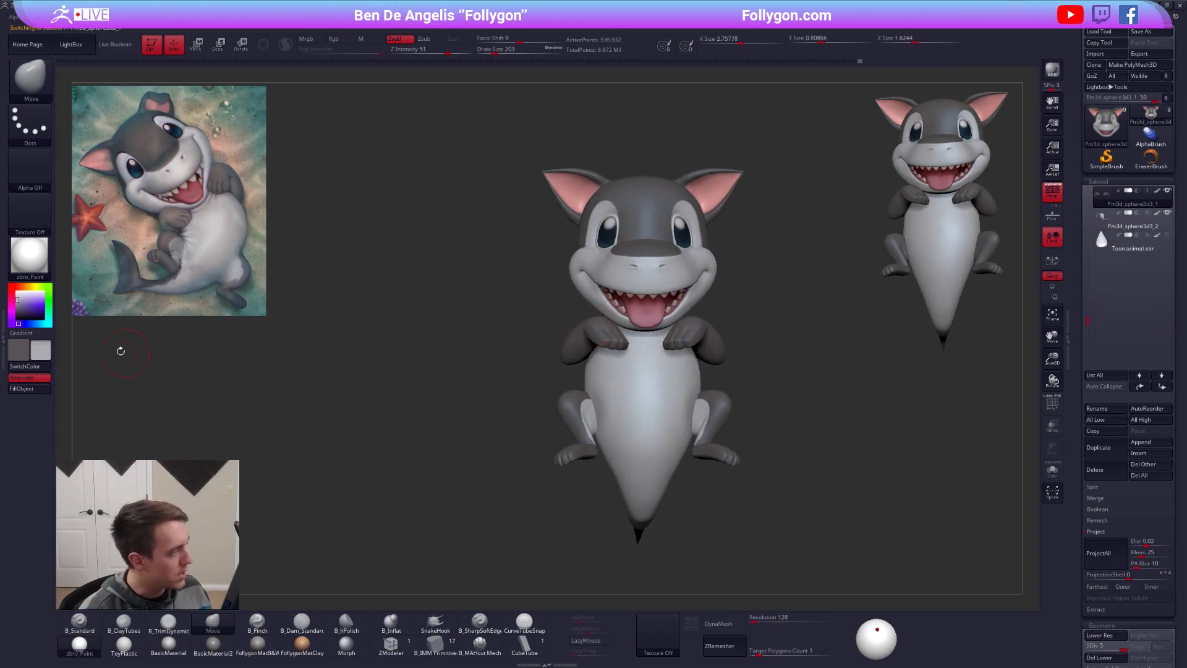
key("ctrl+shift")
key("ctrl+shift+s")
left_click(772, 409)
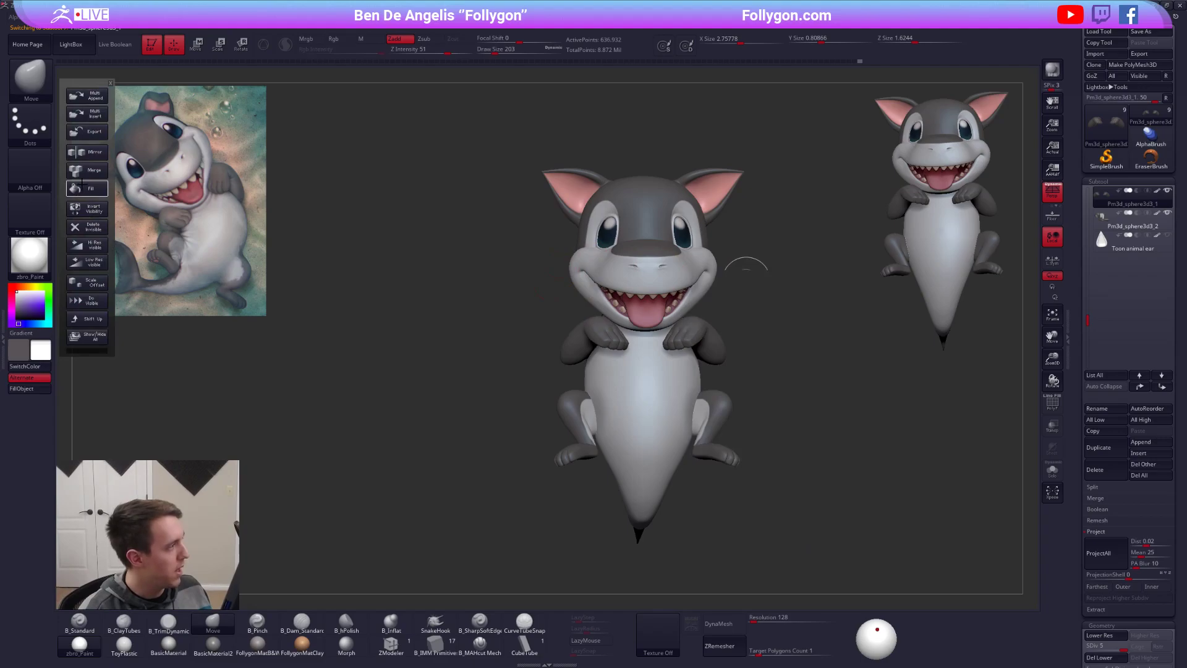
left_click(87, 188)
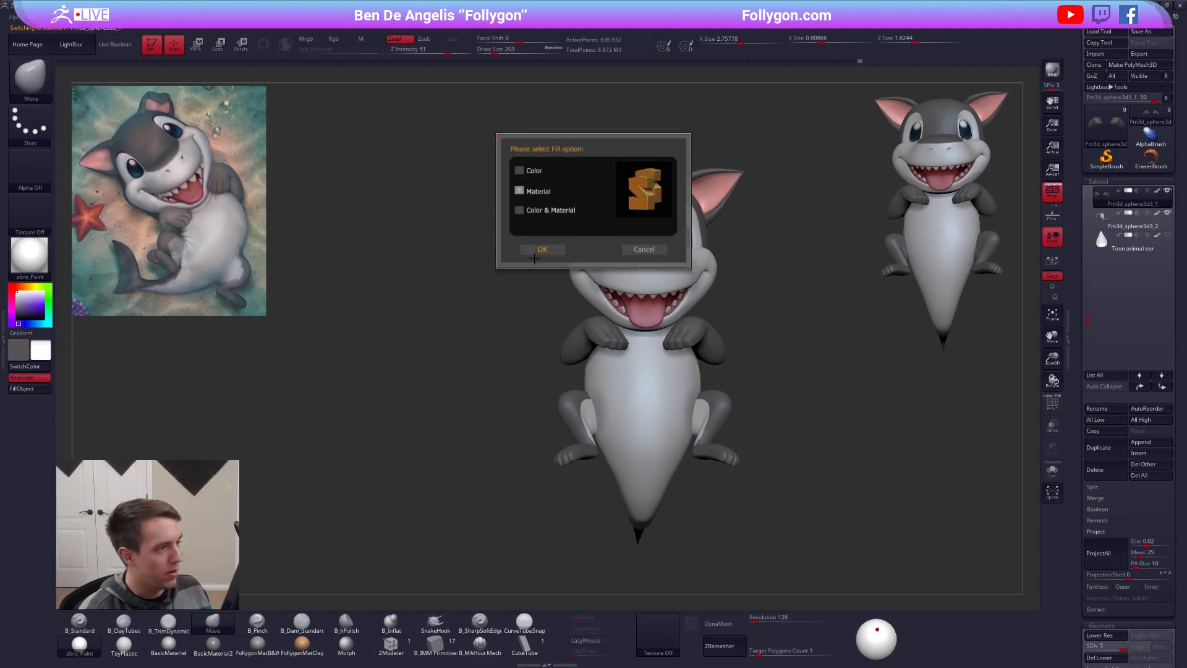
left_click(538, 250)
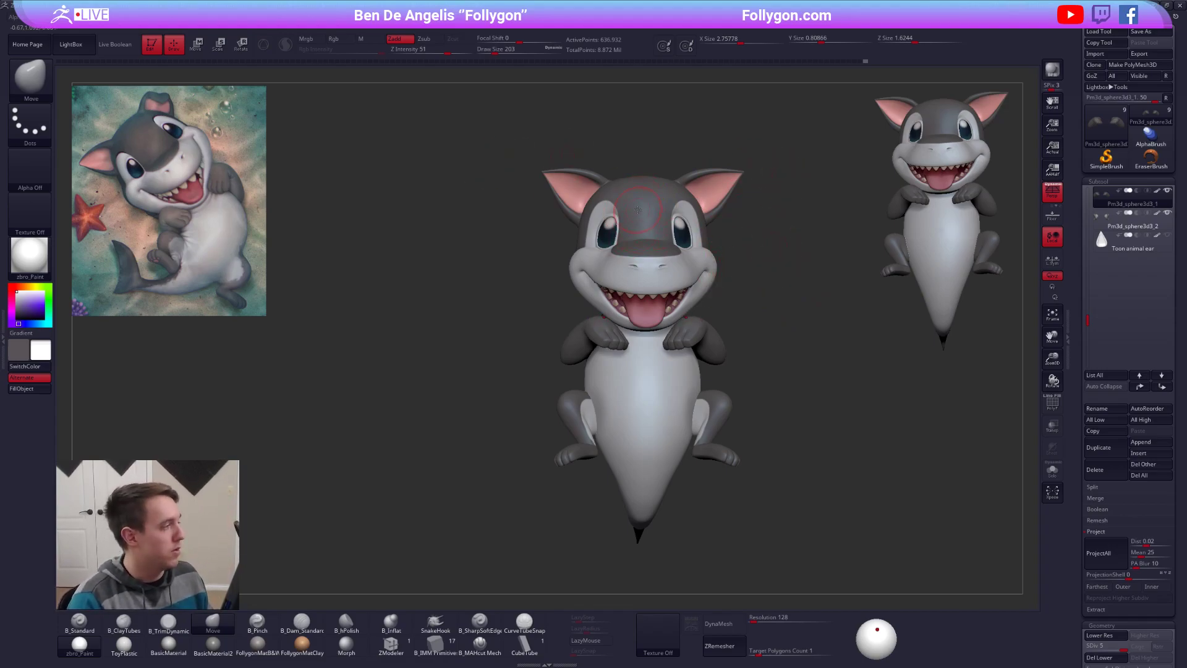
Step: Select the Sharkpup 2 head subtool, reduce the Move brush's Draw Size to 104, and duplicate the head
left_click(638, 209, "alt")
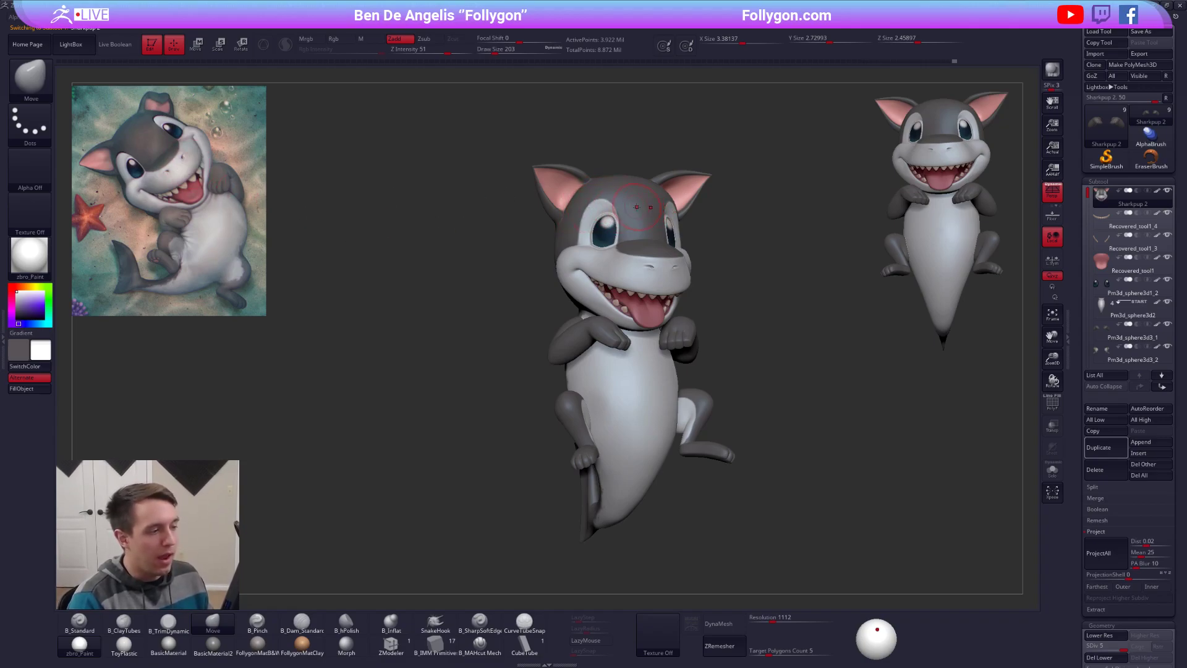
key("space")
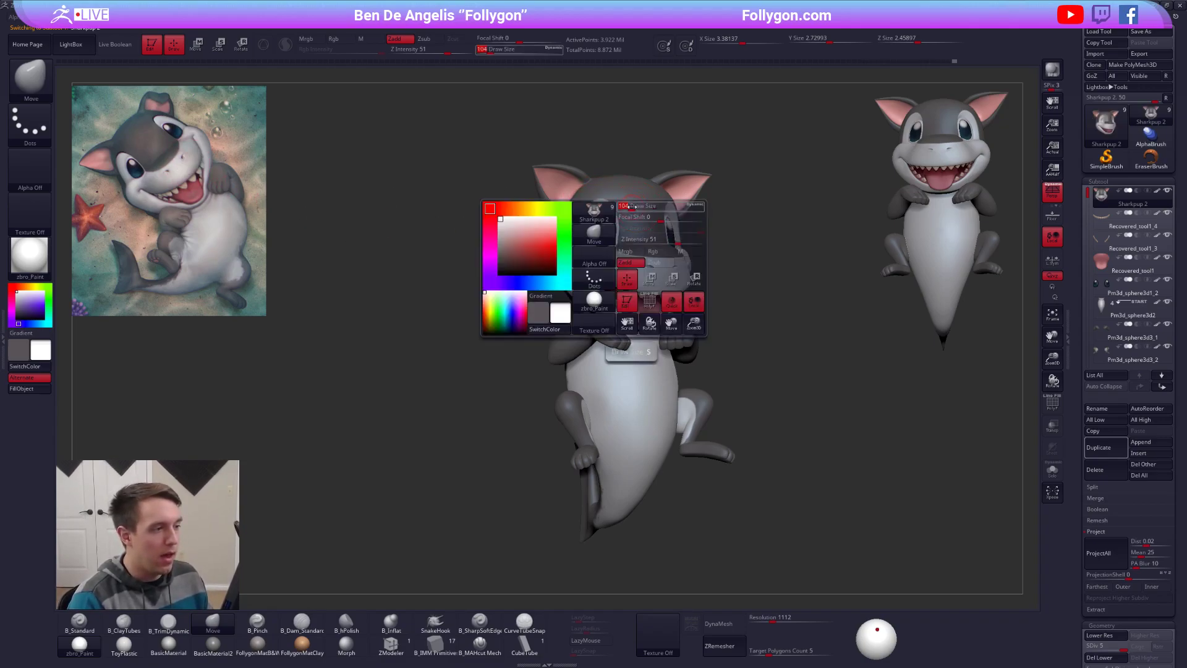
key("ctrl+space")
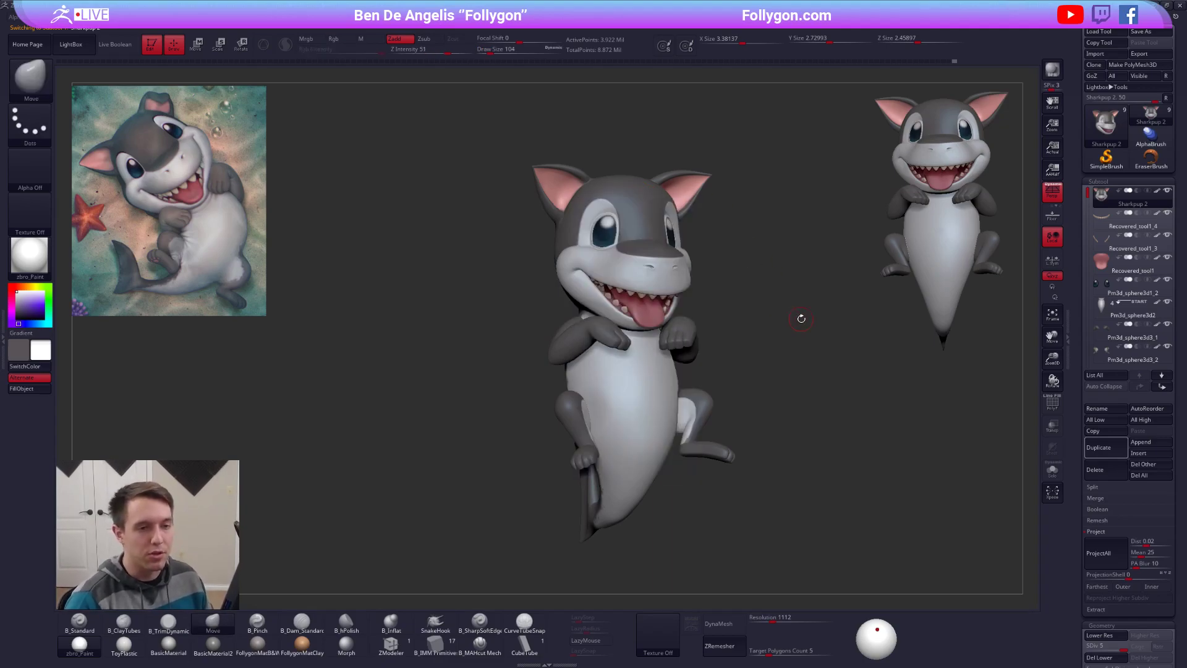
left_click(1096, 531)
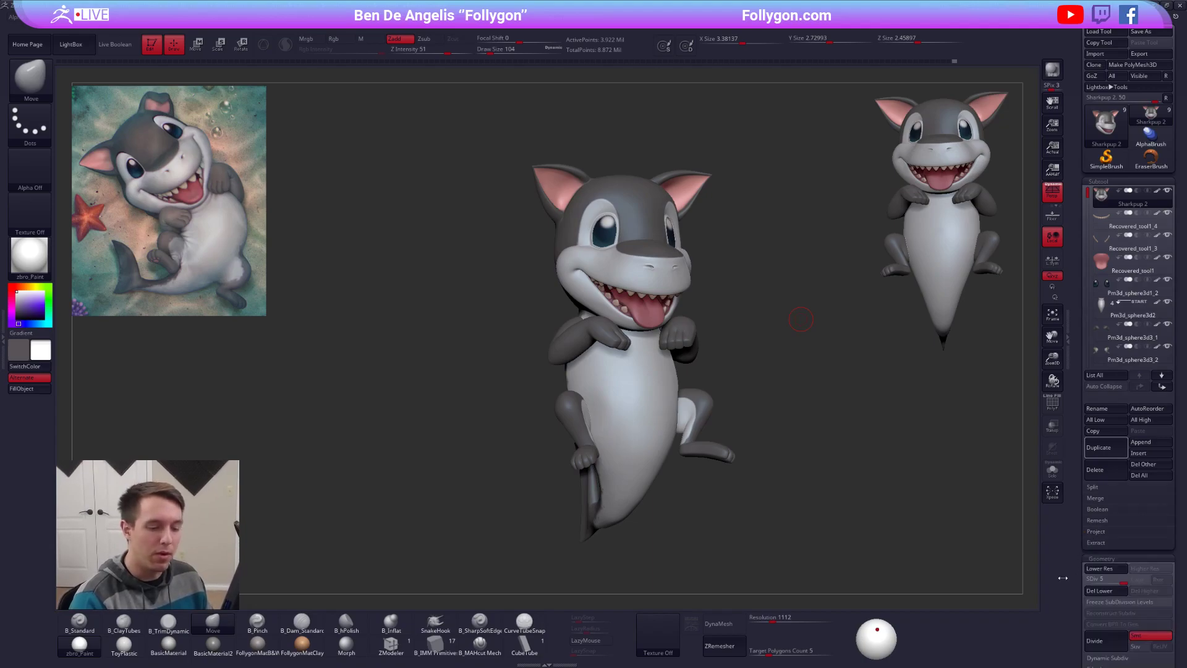
left_click_drag(683, 498, 724, 591, "alt")
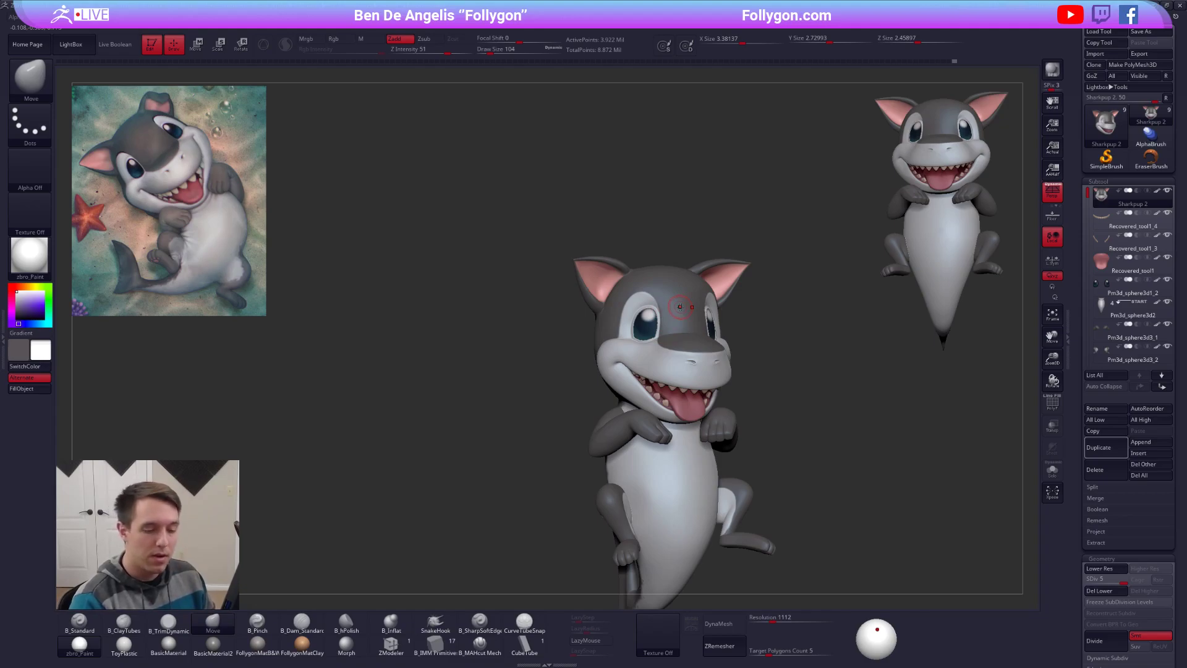
left_click(1101, 448)
left_click_drag(836, 480, 809, 460, "alt")
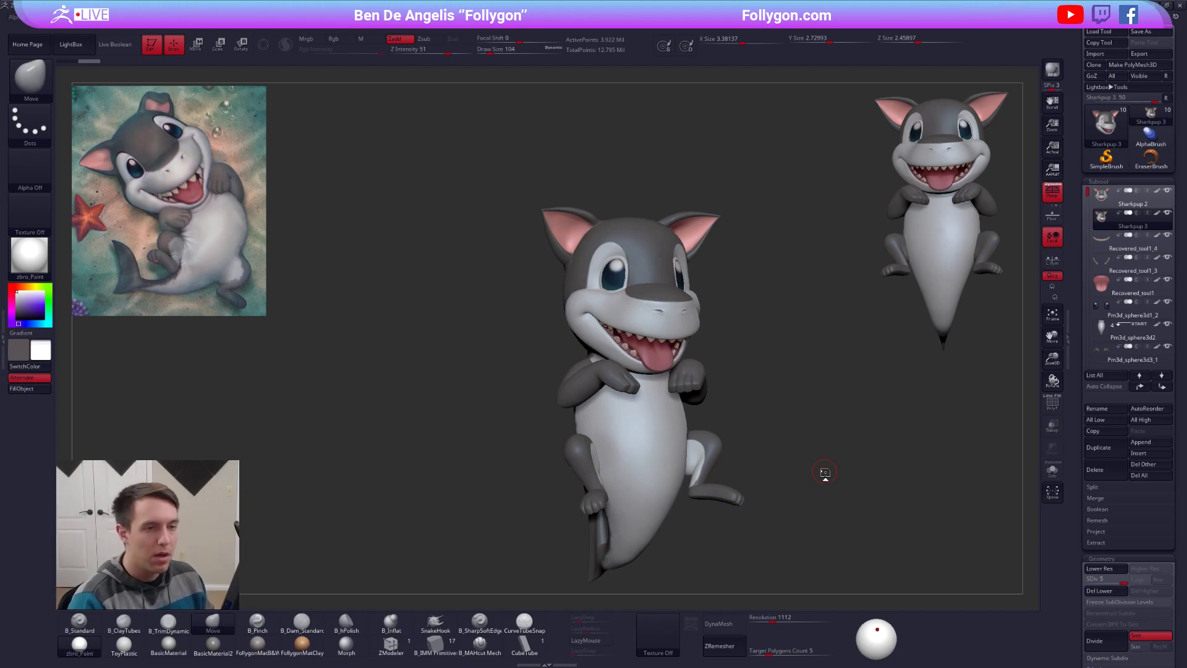
Step: Lower the duplicated head to its lowest subdivision level
key("shift+d")
key("shift+d")
key("shift+d")
key("shift+d")
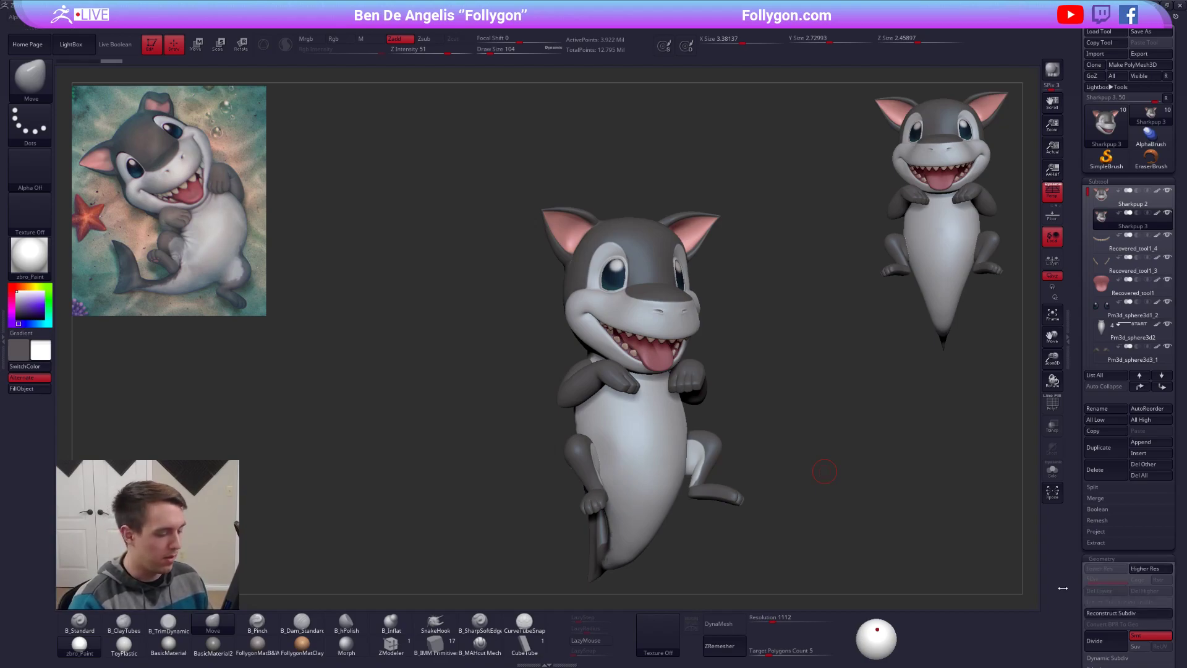
Step: Draw a curved eyebrow tube along the upper edge of the white eye patch with the CubeTube brush at Draw Size 25
left_click(524, 644)
right_click_drag(667, 406, 619, 478, "alt")
right_click_drag(711, 339, 628, 332)
mouse_move(680, 273)
right_mouse_down("ctrl")
mouse_move(719, 334)
mouse_move(679, 348)
right_mouse_up("ctrl")
key("space")
left_click_drag(679, 348, 630, 345)
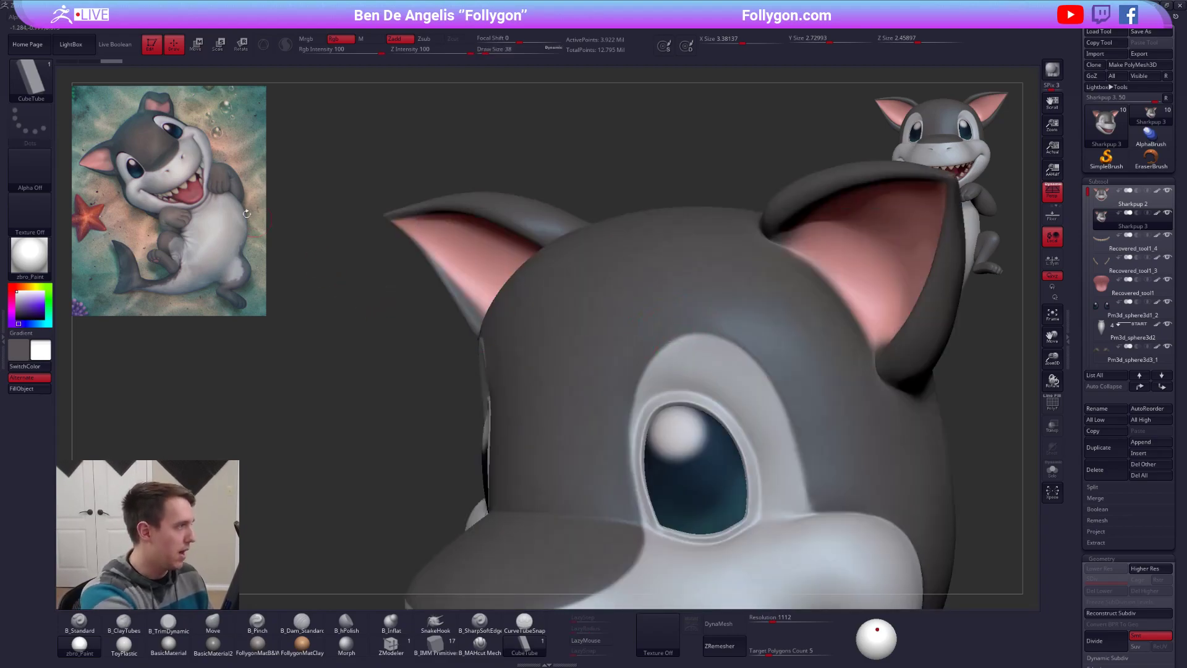
mouse_move(630, 346)
right_mouse_down("ctrl")
mouse_move(662, 359)
mouse_move(699, 337)
right_mouse_up("ctrl")
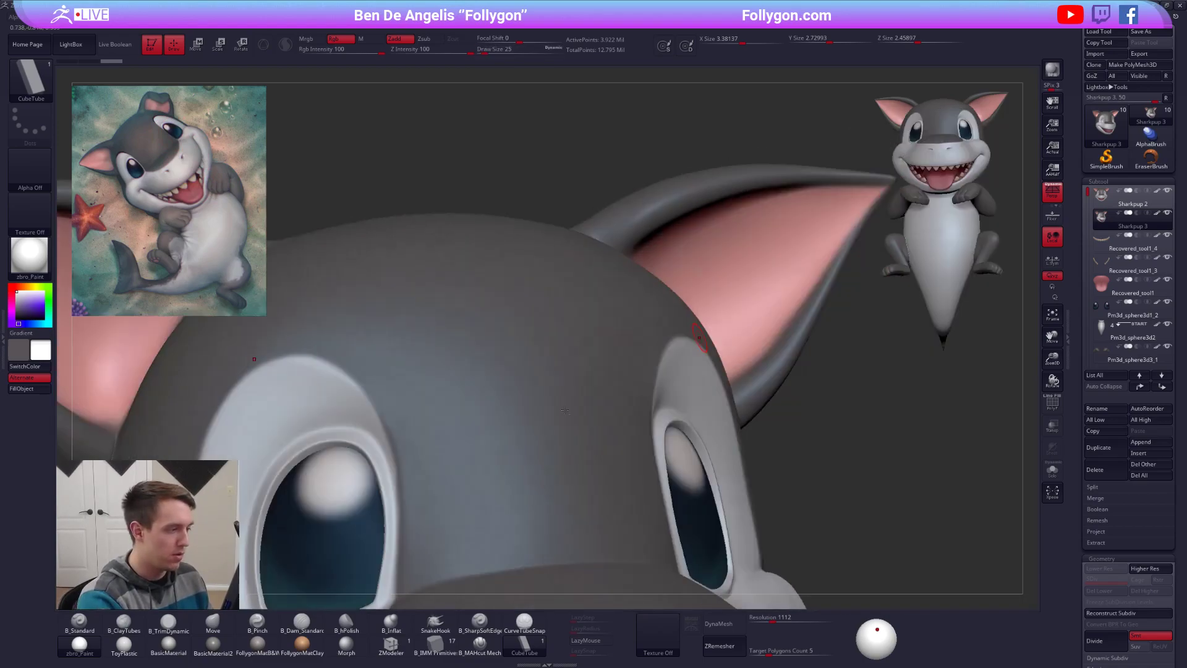
right_click_drag(492, 420, 509, 390)
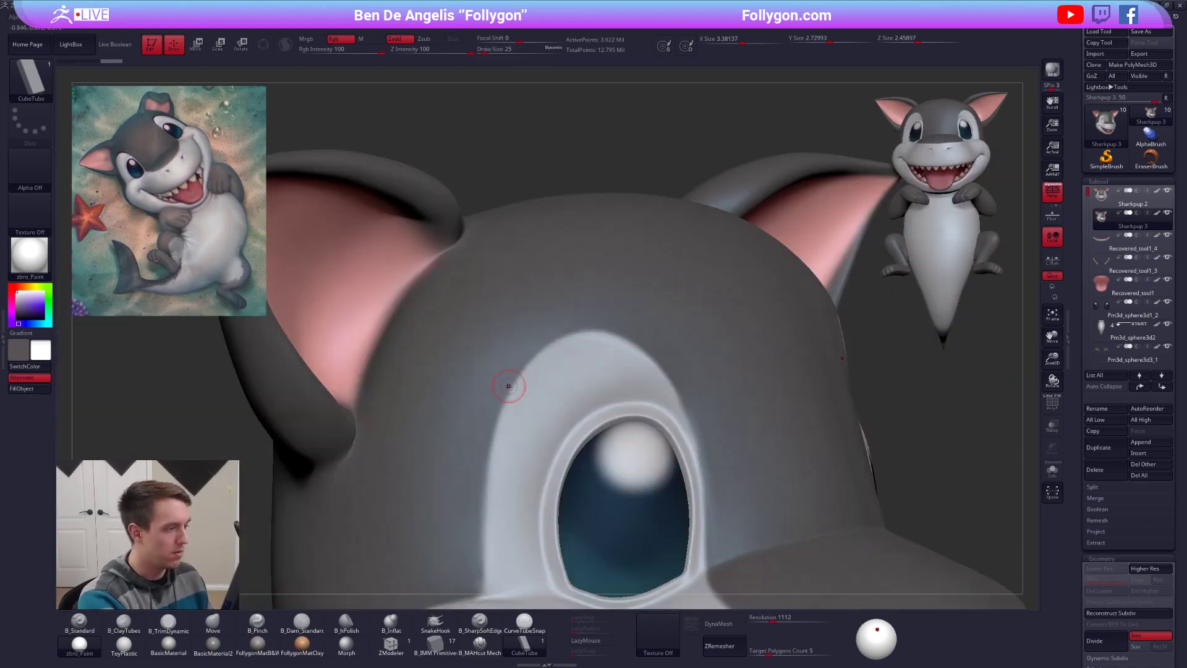
mouse_move(505, 397)
left_mouse_down()
mouse_move(577, 331)
mouse_move(603, 329)
mouse_move(660, 370)
left_mouse_up()
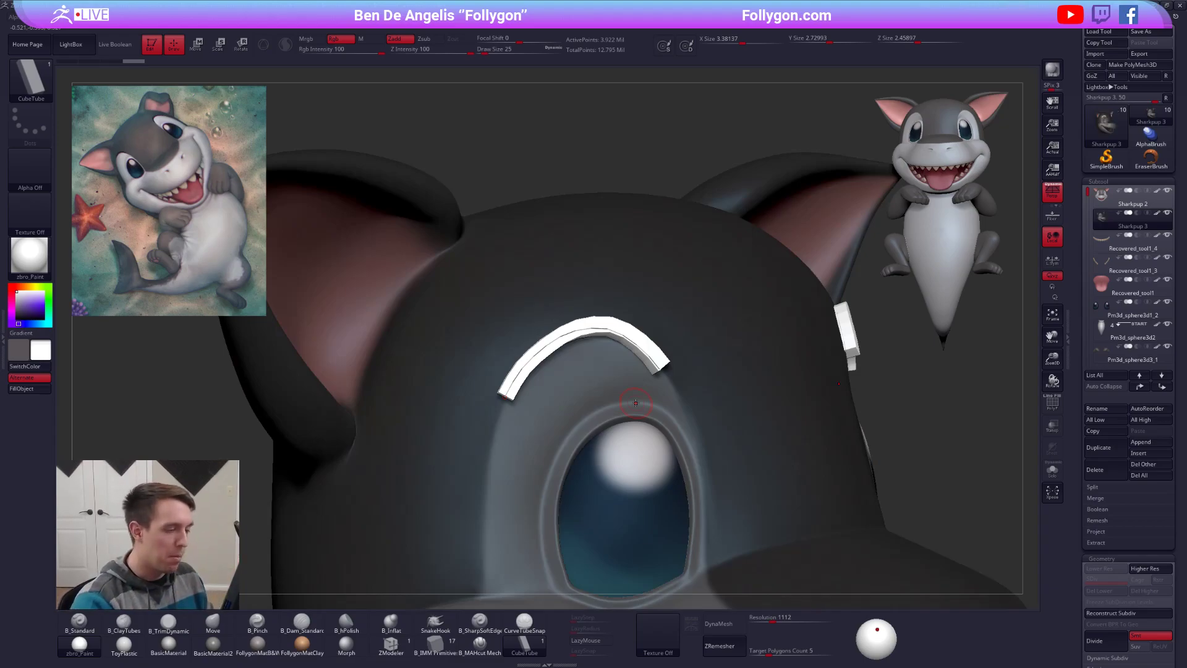
Step: Update the eyebrow tube to a thinner profile with Z Intensity 44 and clear the mask from the head
right_click_drag(636, 403, 677, 307)
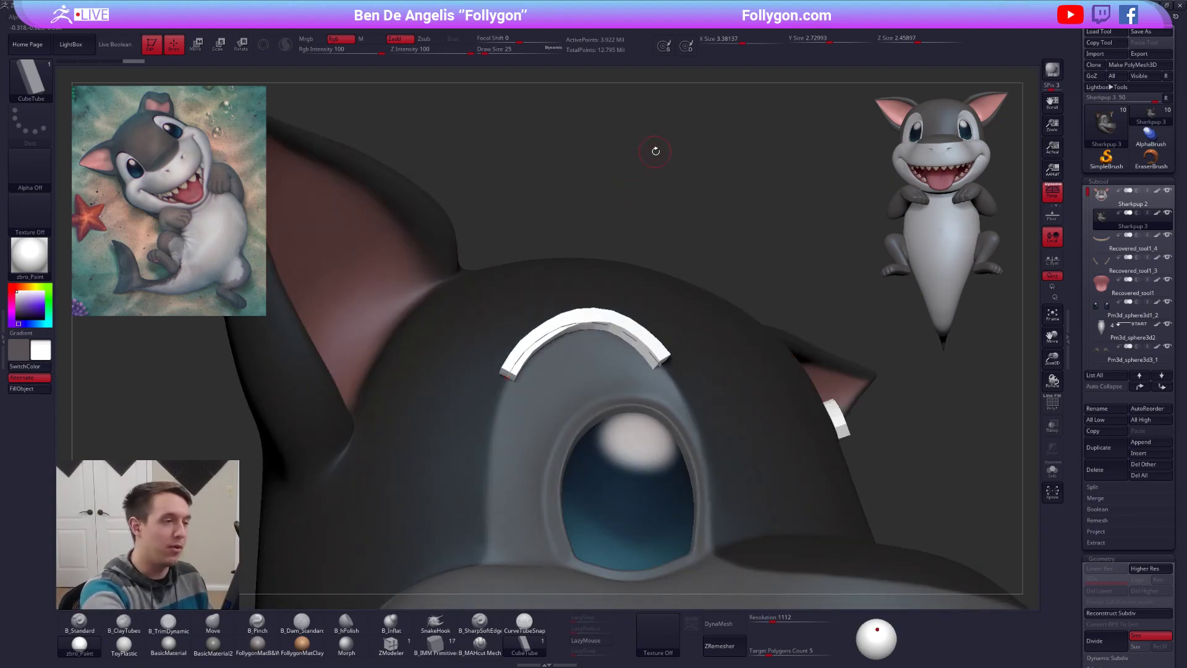
key("space")
left_click_drag(733, 191, 708, 194)
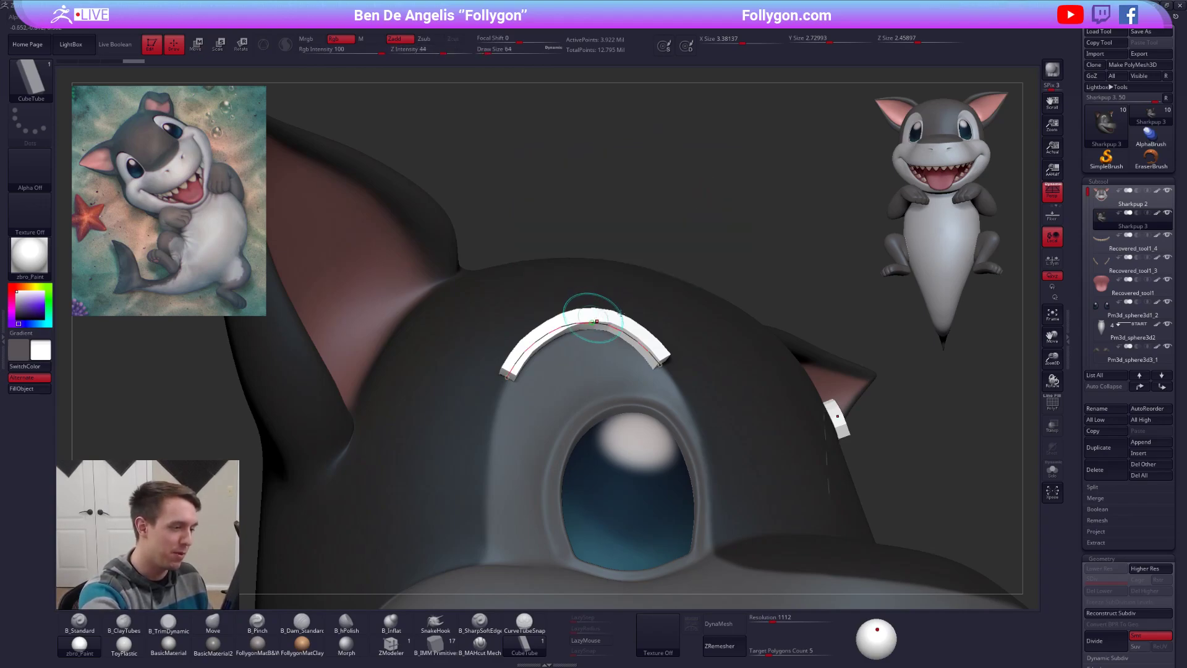
left_click(594, 321)
left_click(623, 270)
left_click(665, 231, "ctrl")
left_click_drag(649, 258, 643, 274, "ctrl")
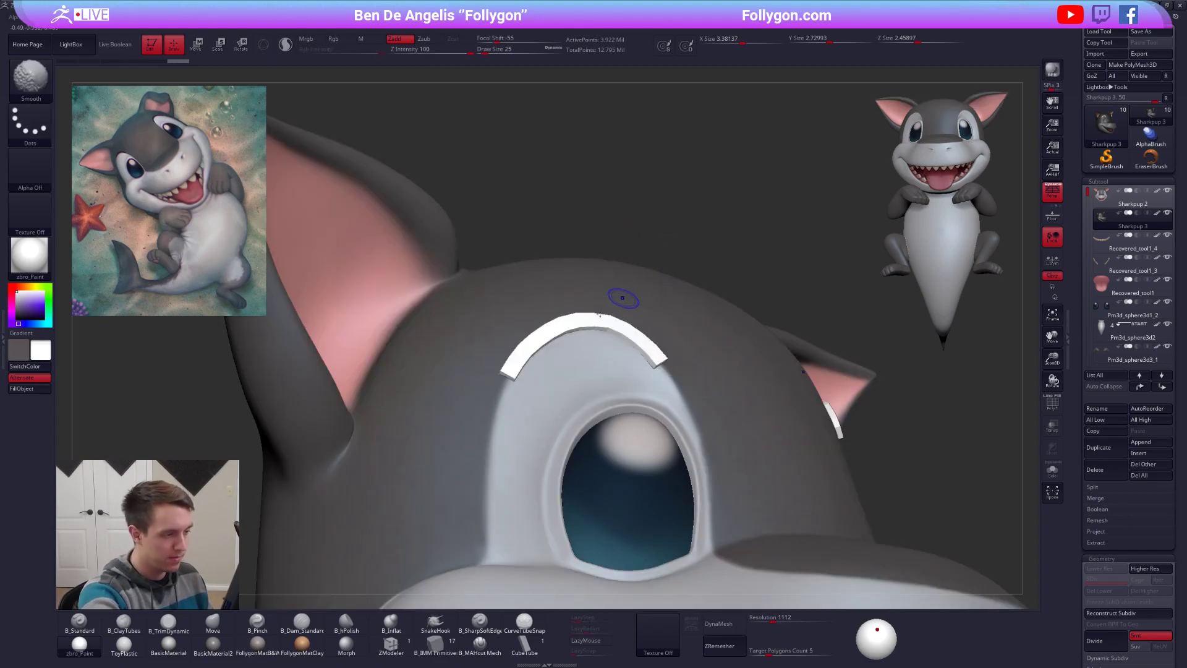
Step: Show the polyframe, isolate the eyebrow tube and delete the hidden head geometry from the duplicate
key("shift+f")
left_click(595, 322, "alt")
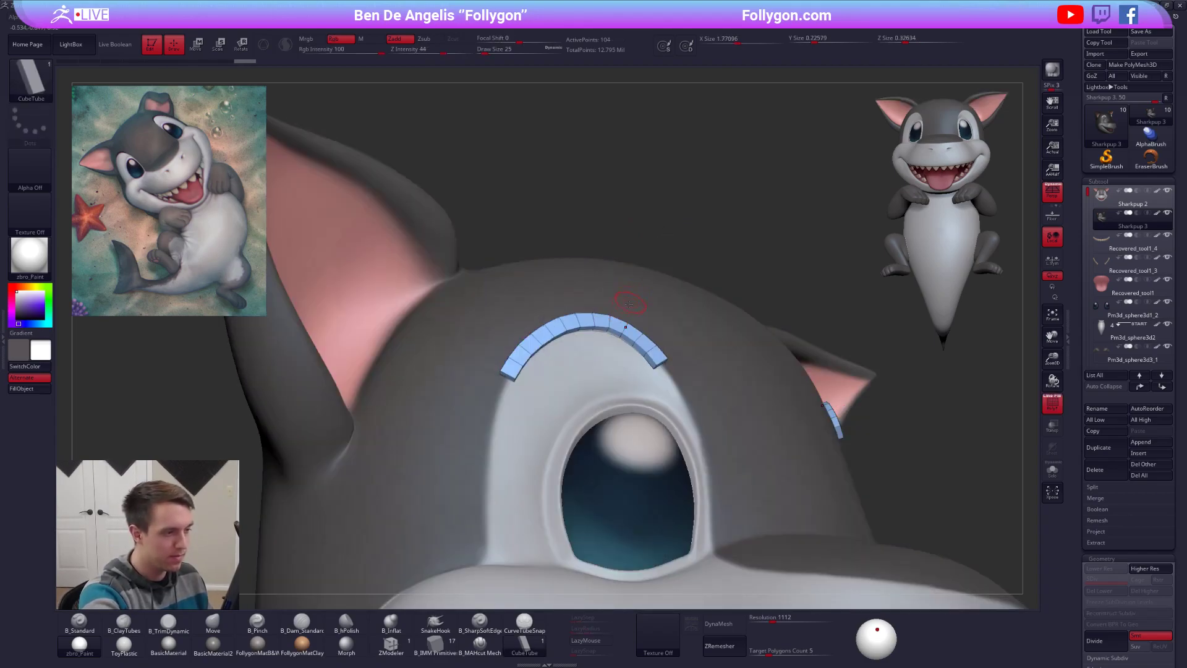
key("space")
left_click(635, 298)
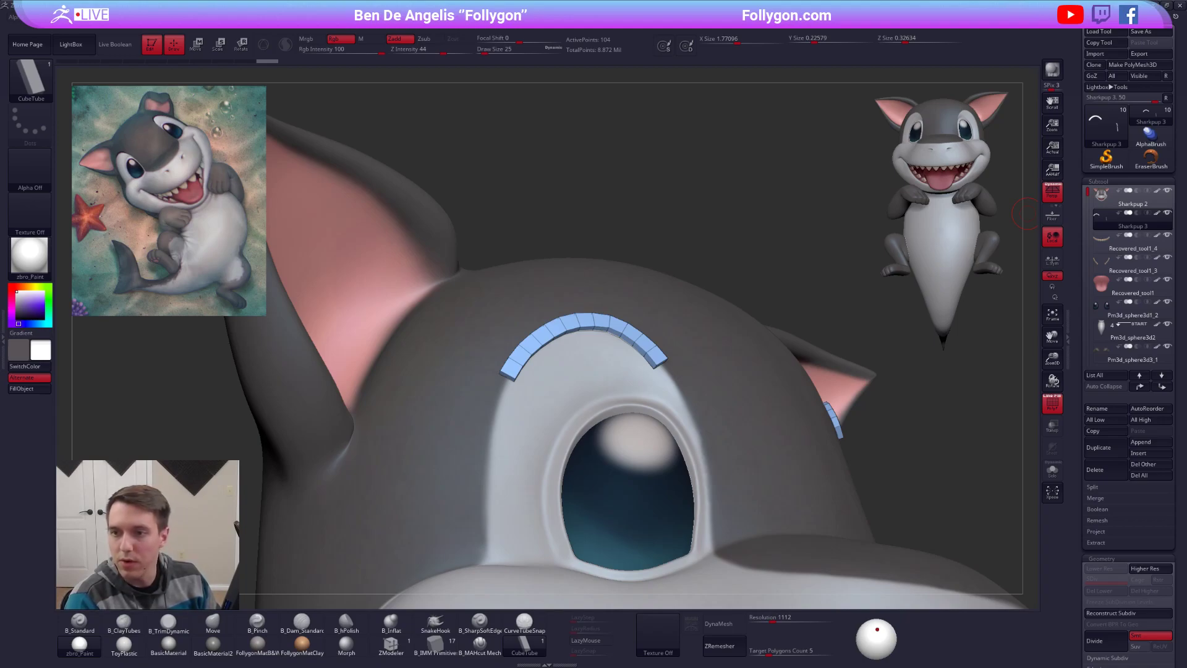
Step: Switch to the Move brush and isolate the eyebrow subtool in Solo mode
left_click_drag(718, 239, 499, 204)
right_click_drag(653, 280, 694, 316)
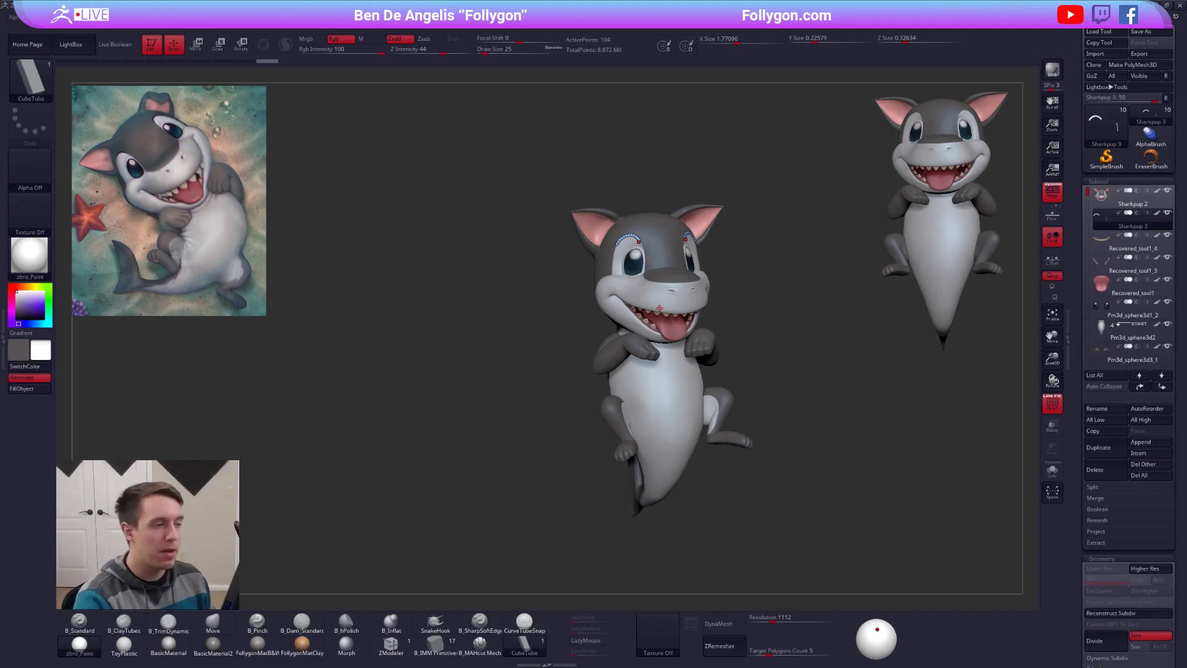
right_click_drag(631, 227, 617, 303, "ctrl")
key("b")
key("m")
key("v")
key("space")
left_click_drag(648, 255, 660, 256)
right_click_drag(674, 277, 681, 314, "alt")
key("alt+s")
key("space")
left_click_drag(674, 312, 661, 313)
right_click_drag(664, 316, 698, 389, "ctrl")
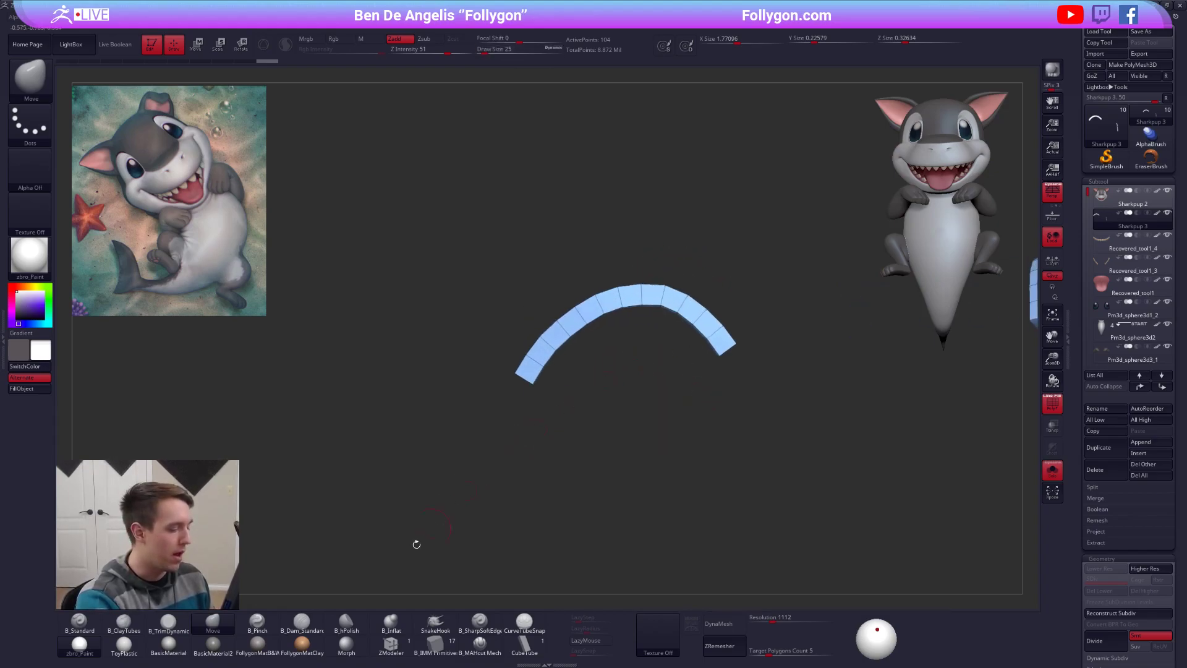
Step: Set ZModeler's edge action to Delete with EdgeLoop Complete and remove every other edge loop along the eyebrow strip
left_click(390, 647)
right_click_drag(495, 359, 503, 387, "ctrl")
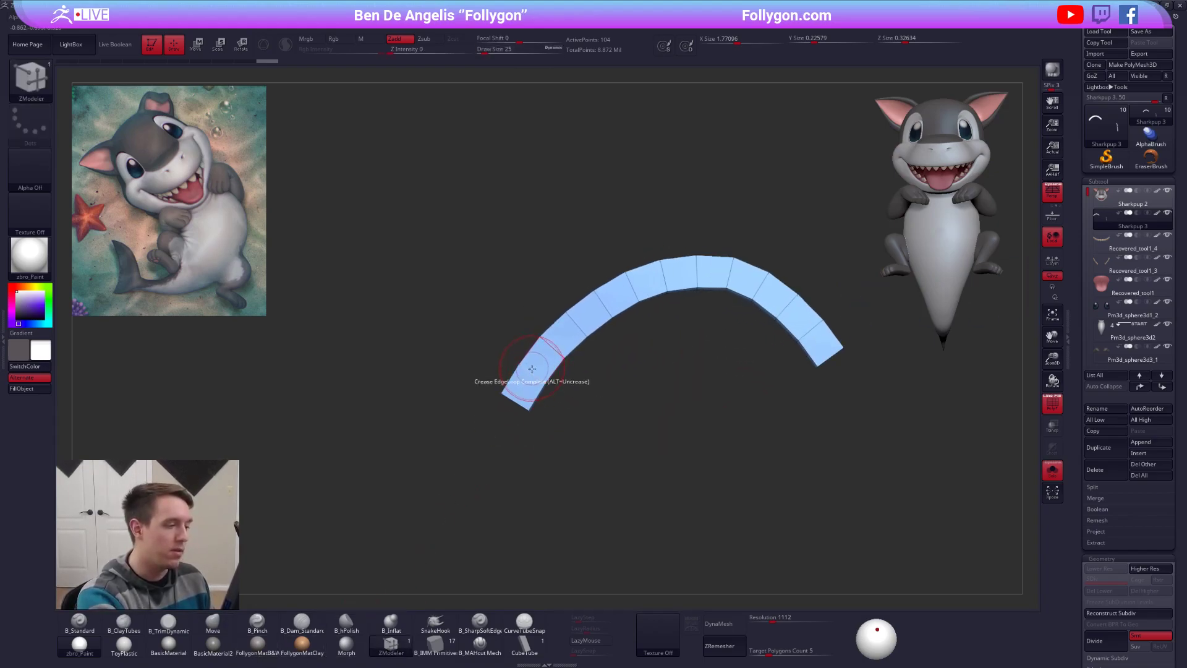
key("space")
left_click(475, 452)
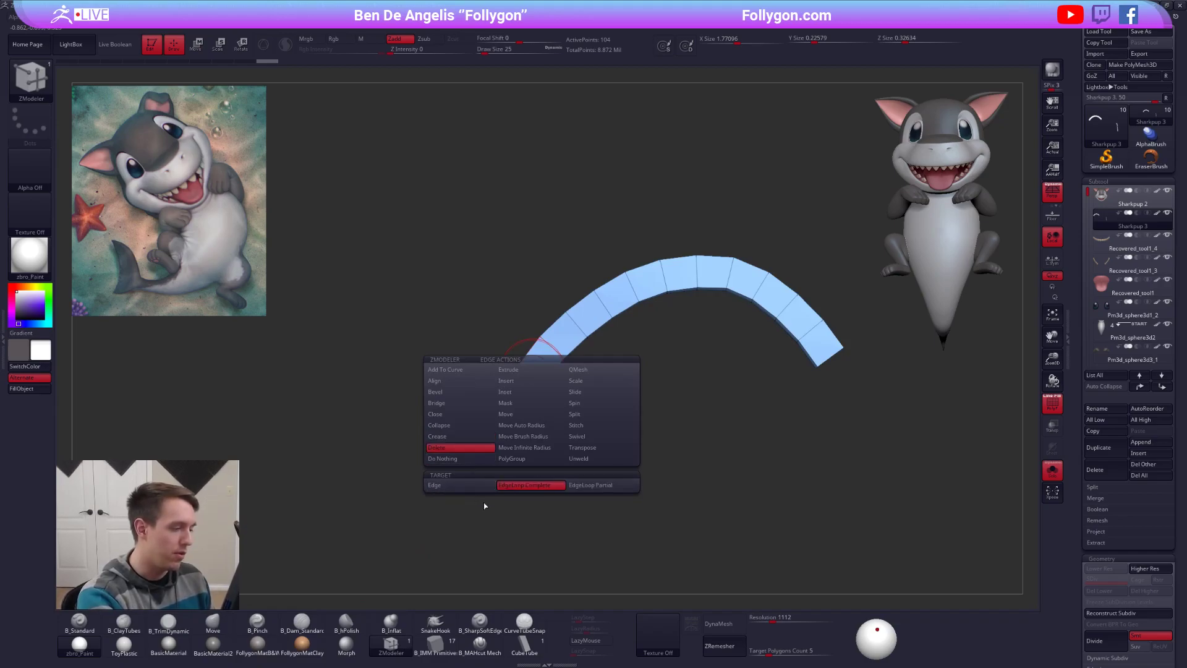
left_click(536, 372)
left_click(632, 285)
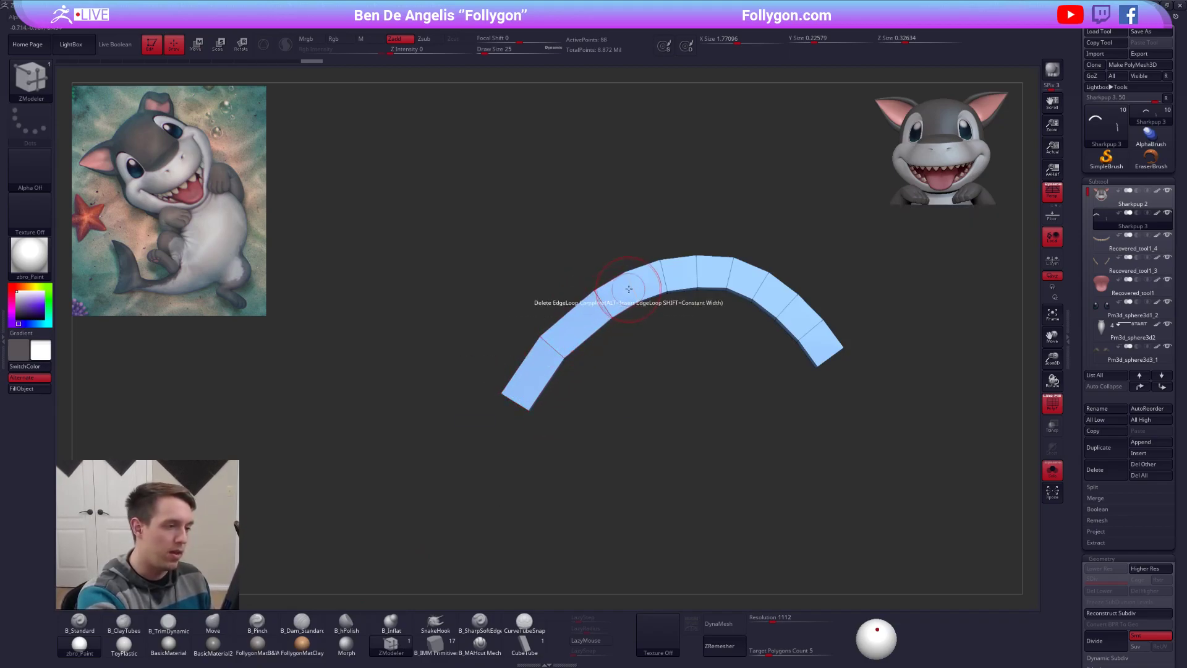
left_click(697, 272)
left_click(764, 287)
left_click(803, 339)
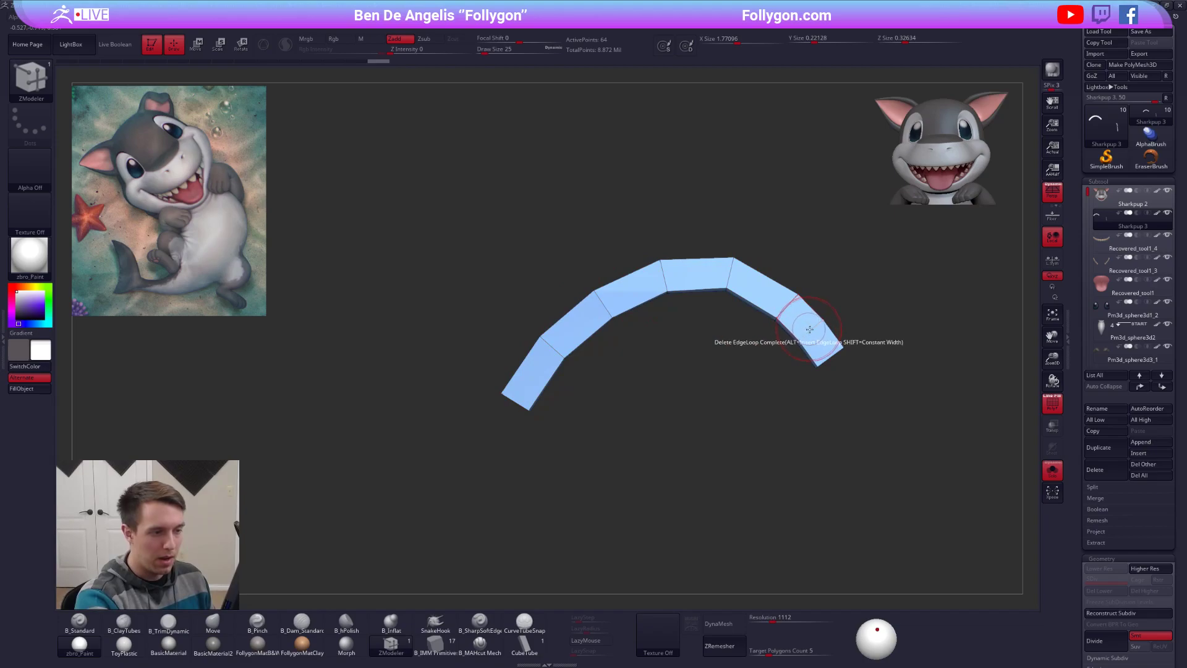
right_click_drag(835, 358, 693, 334, "alt")
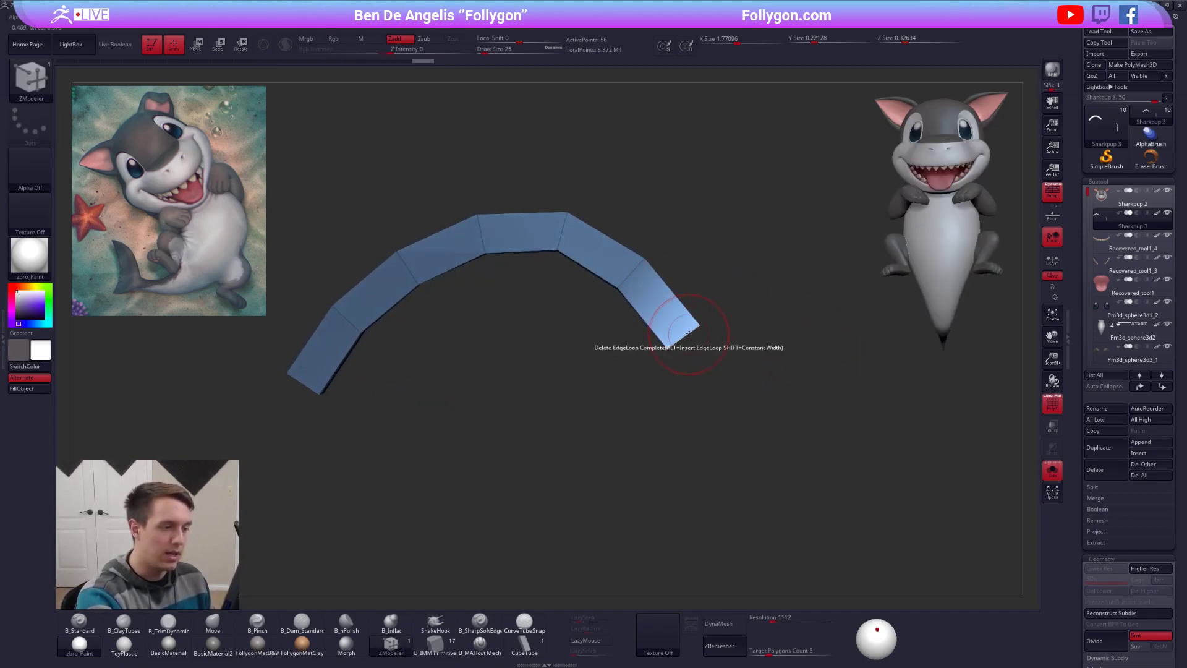
Step: Taper both ends of the eyebrow strip to narrow tips with the Transpose tool, checking them against the head
key("w")
mouse_move(682, 338)
left_mouse_down()
mouse_move(756, 289)
mouse_move(720, 314)
left_mouse_up()
key("alt+s")
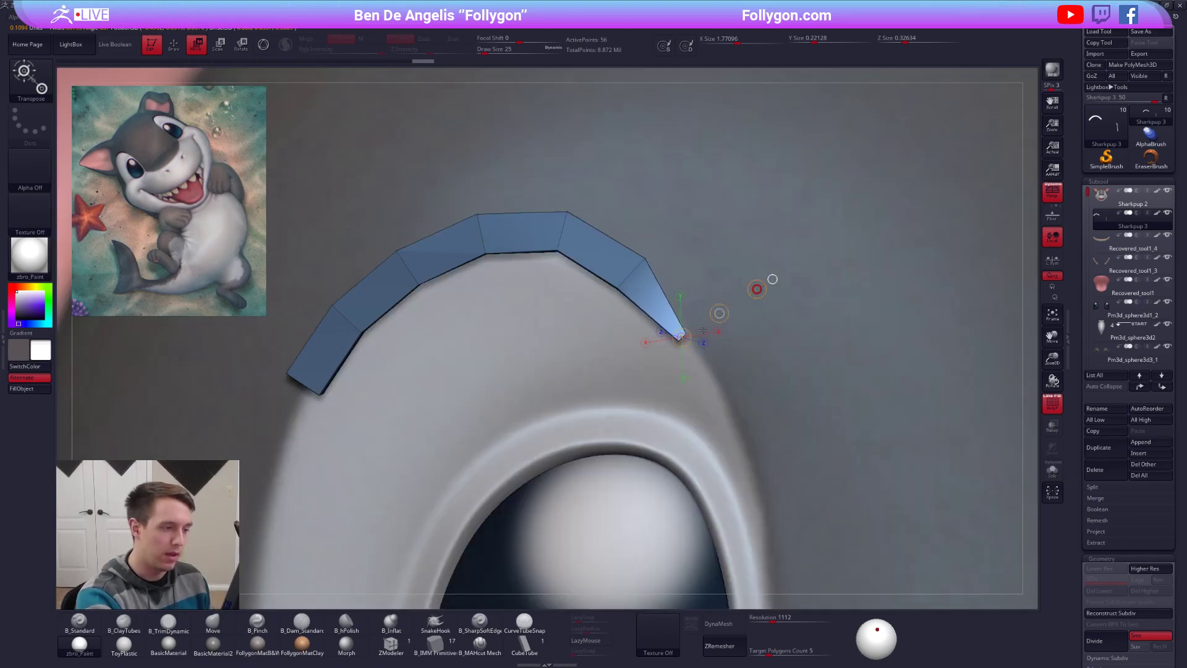
key("alt+s")
right_click_drag(703, 325, 703, 298, "ctrl")
right_click_drag(703, 298, 812, 311, "alt")
right_click_drag(591, 371, 616, 366, "alt")
mouse_move(617, 364)
left_mouse_down("ctrl")
mouse_move(593, 408)
mouse_move(609, 390)
mouse_move(654, 423)
mouse_move(588, 386)
left_mouse_up("ctrl")
left_click(608, 391, "ctrl")
key("alt+s")
key("q")
Step: Raise the Draw Size to 67 and set ZModeler's edge action to Crease with EdgeLoop Complete for the isolated eyebrow
mouse_move(612, 371)
right_mouse_down()
mouse_move(603, 315)
mouse_move(597, 347)
right_mouse_up()
key("alt+s")
mouse_move(699, 323)
right_mouse_down()
mouse_move(612, 379)
mouse_move(607, 337)
right_mouse_up()
key("alt+s")
key("space")
left_click_drag(557, 359, 574, 357)
mouse_move(586, 382)
right_mouse_down()
mouse_move(617, 360)
mouse_move(581, 361)
right_mouse_up()
key("b")
key("z")
key("m")
key("alt+s")
right_click_drag(498, 421, 637, 410)
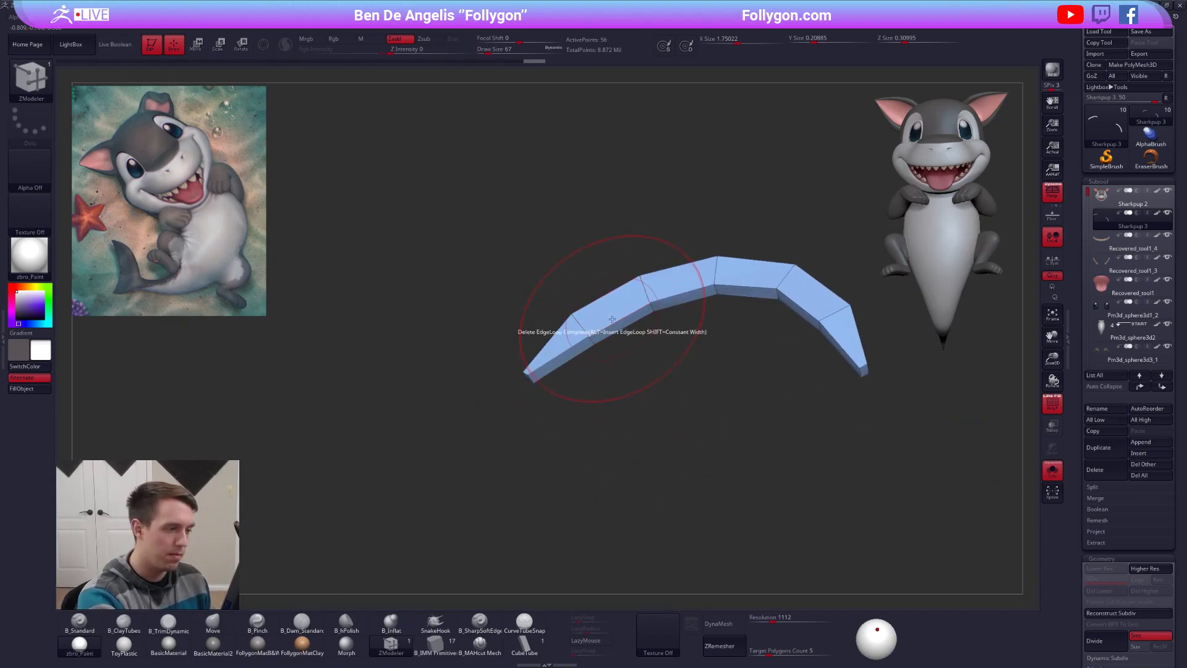
key("space")
left_click(540, 434)
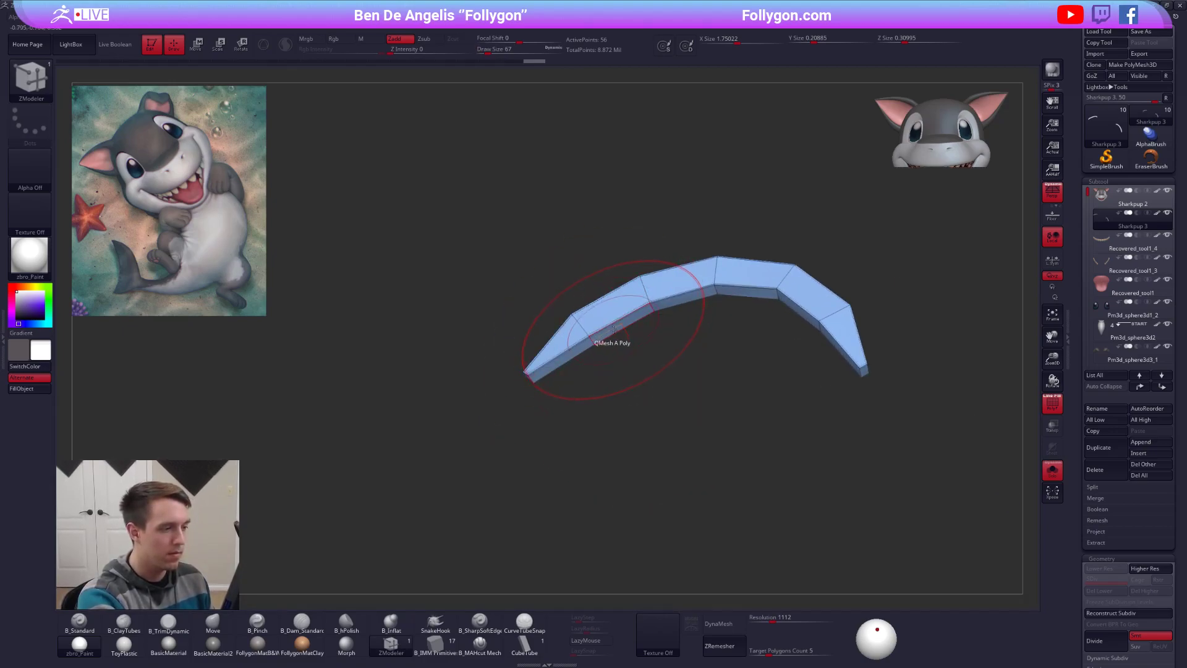
Step: Preview the eyebrow strip smoothed with dynamic subdivision and inspect its edge loops
right_click_drag(595, 345, 490, 385)
key("shift+d")
key("ctrl+d")
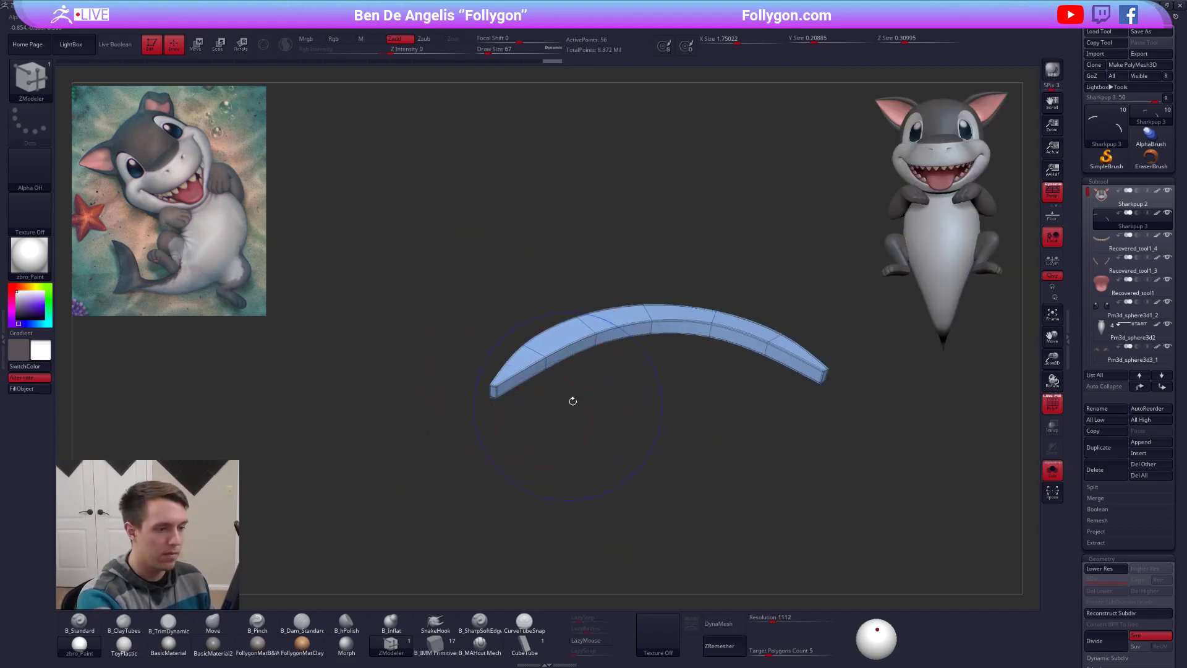
key("shift+f")
key("shift+f")
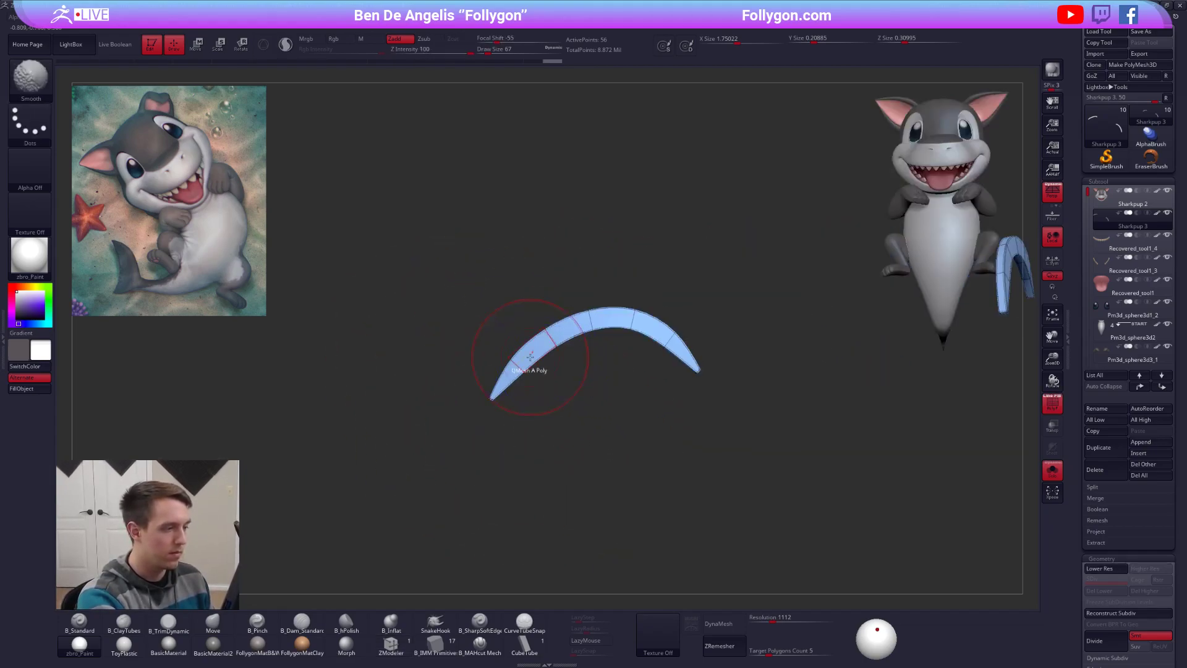
key("shift+d")
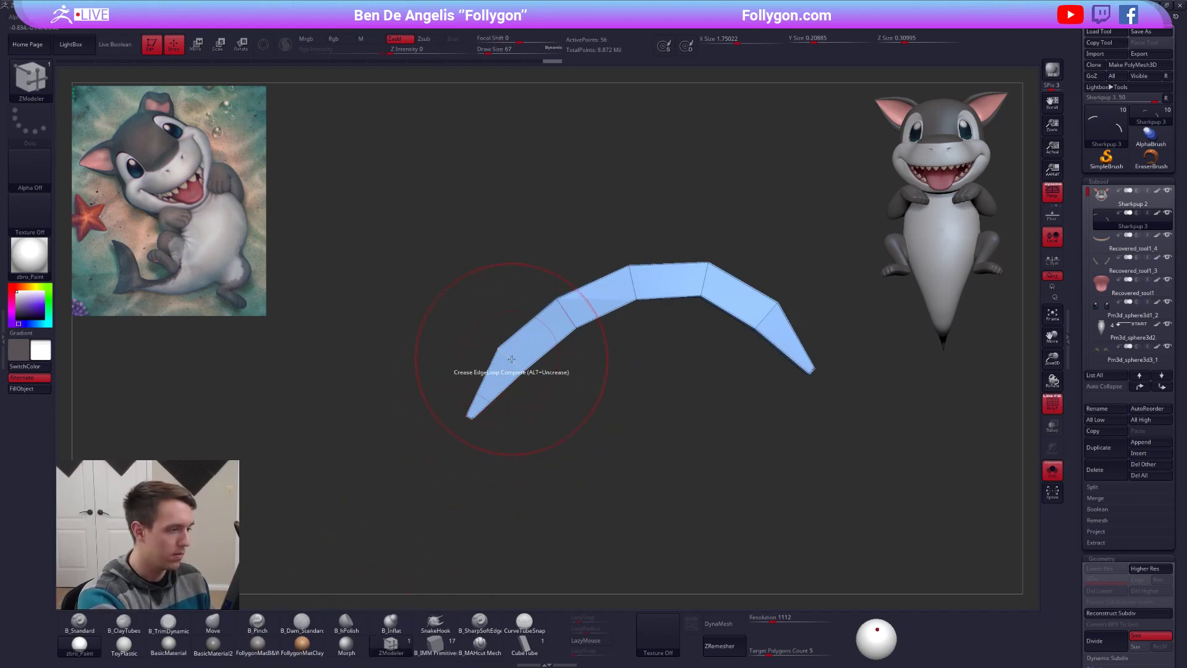
Step: Delete the edge loop nearest each tapered end of the eyebrow with ZModeler and check the smoothed curve
key("space")
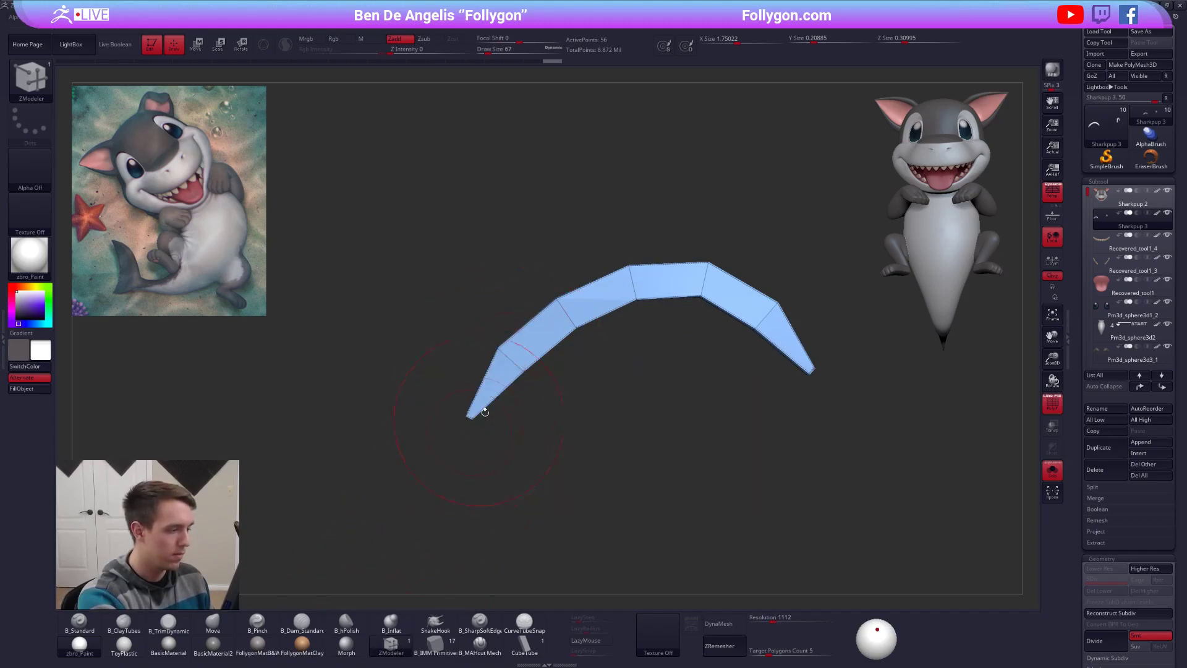
left_click(516, 363, "alt")
left_click(767, 314, "alt")
key("d")
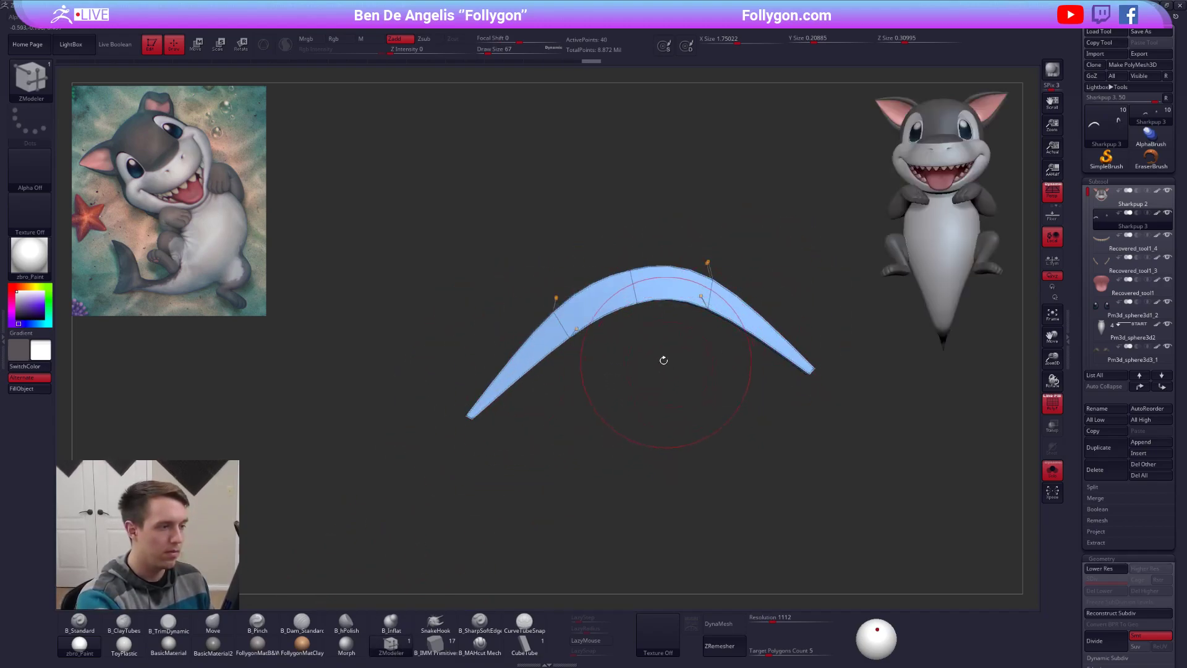
key("shift+d")
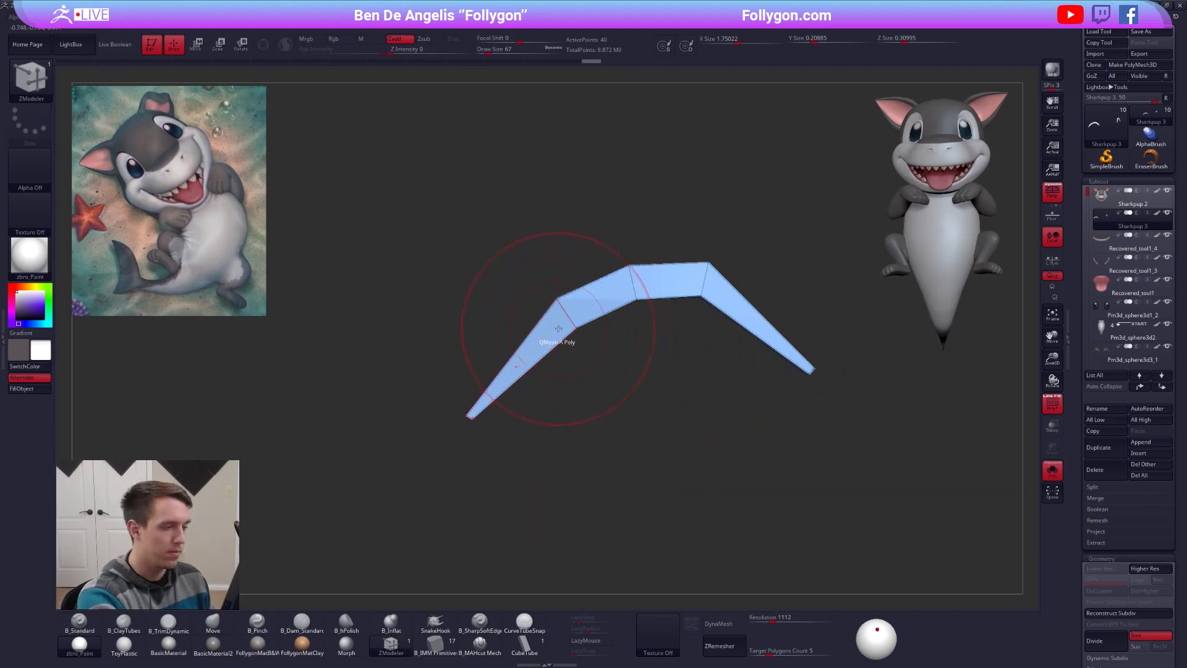
Step: Assign the eyebrow strip a single polygroup and check it with dynamic subdivision
key("space")
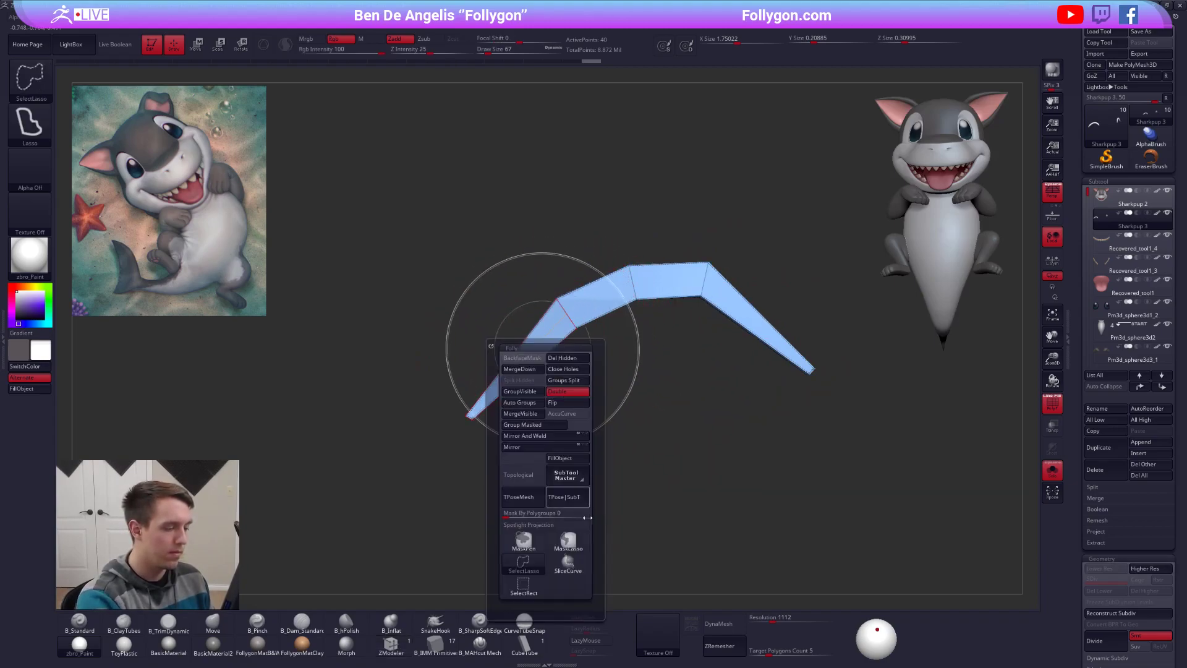
left_click_drag(494, 350, 583, 439, "ctrl+shift")
left_click_drag(789, 300, 694, 400, "ctrl+shift")
key("ctrl+w")
left_click_drag(594, 392, 569, 378, "alt")
key("d")
key("shift+d")
Step: Show the head and reshape the smoothed eyebrow's arch and tips with the Move brush so it follows the eye patch's upper edge
key("b")
key("m")
key("v")
key("alt+s")
key("d")
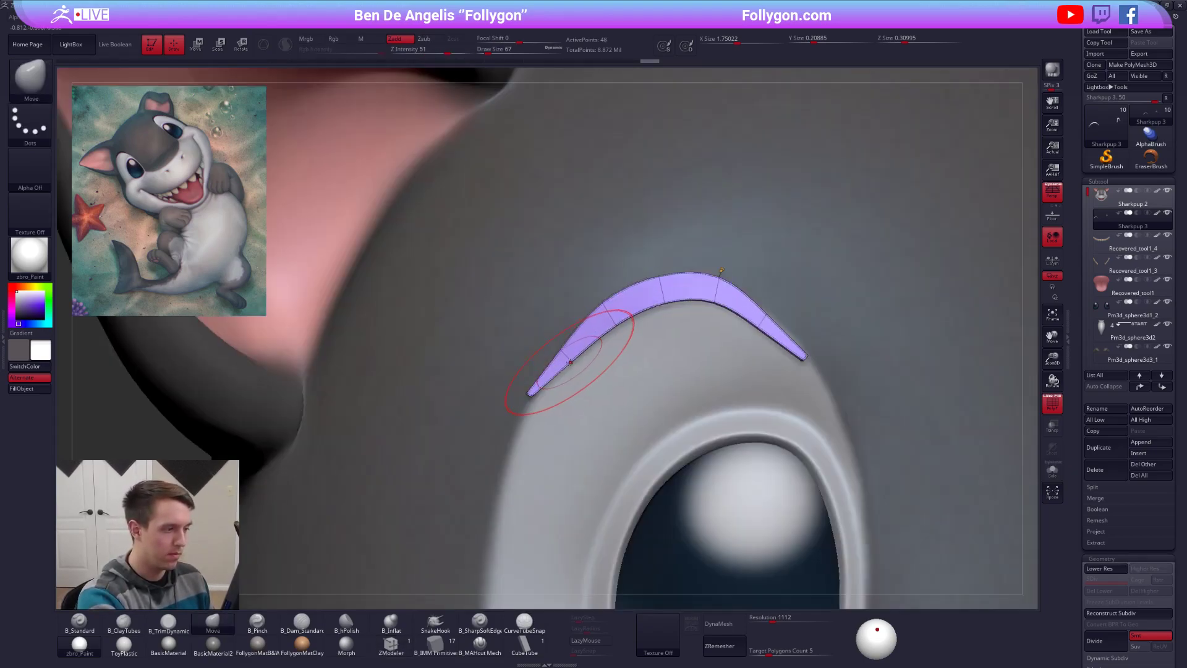
left_click_drag(566, 352, 564, 350)
left_click_drag(628, 320, 637, 315)
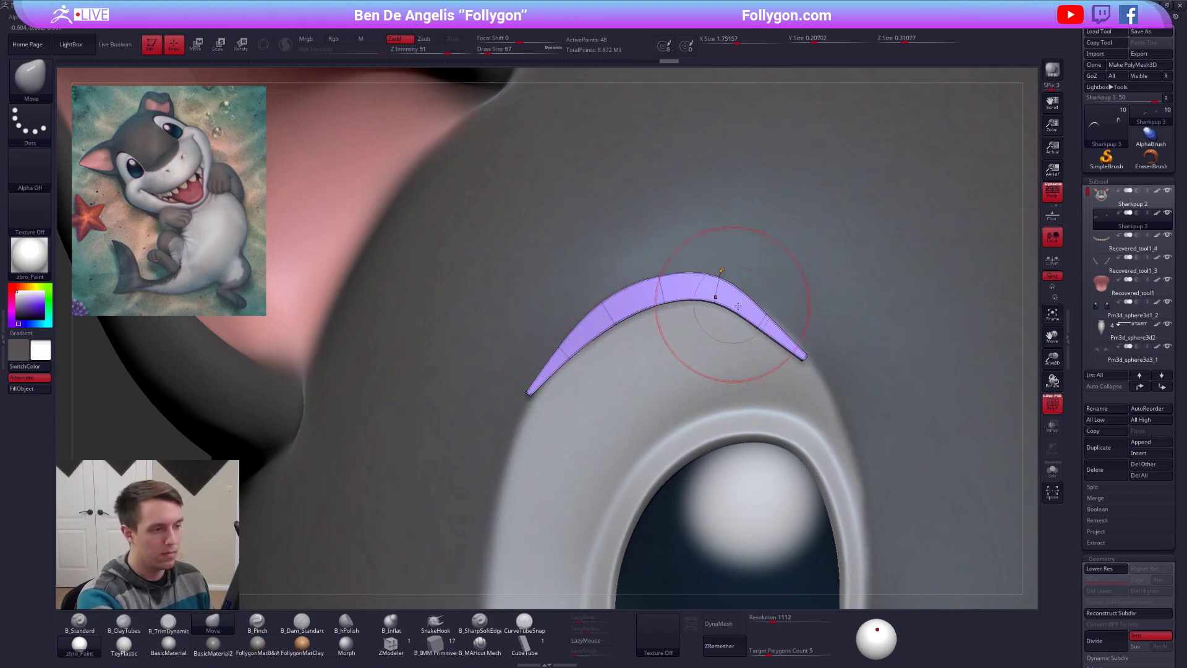
left_click_drag(771, 330, 785, 323)
right_click_drag(769, 367, 804, 360)
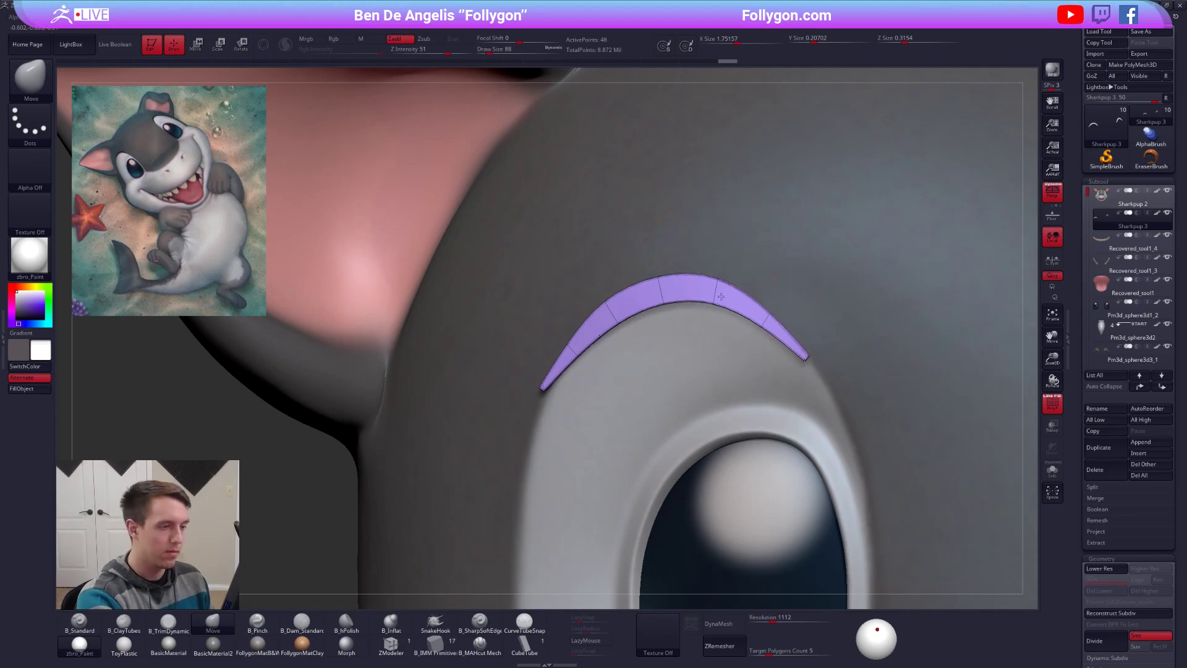
key("shift+f")
mouse_move(669, 289)
right_mouse_down("ctrl")
mouse_move(637, 344)
mouse_move(661, 335)
mouse_move(686, 365)
mouse_move(621, 348)
mouse_move(492, 399)
mouse_move(690, 356)
right_mouse_up("ctrl")
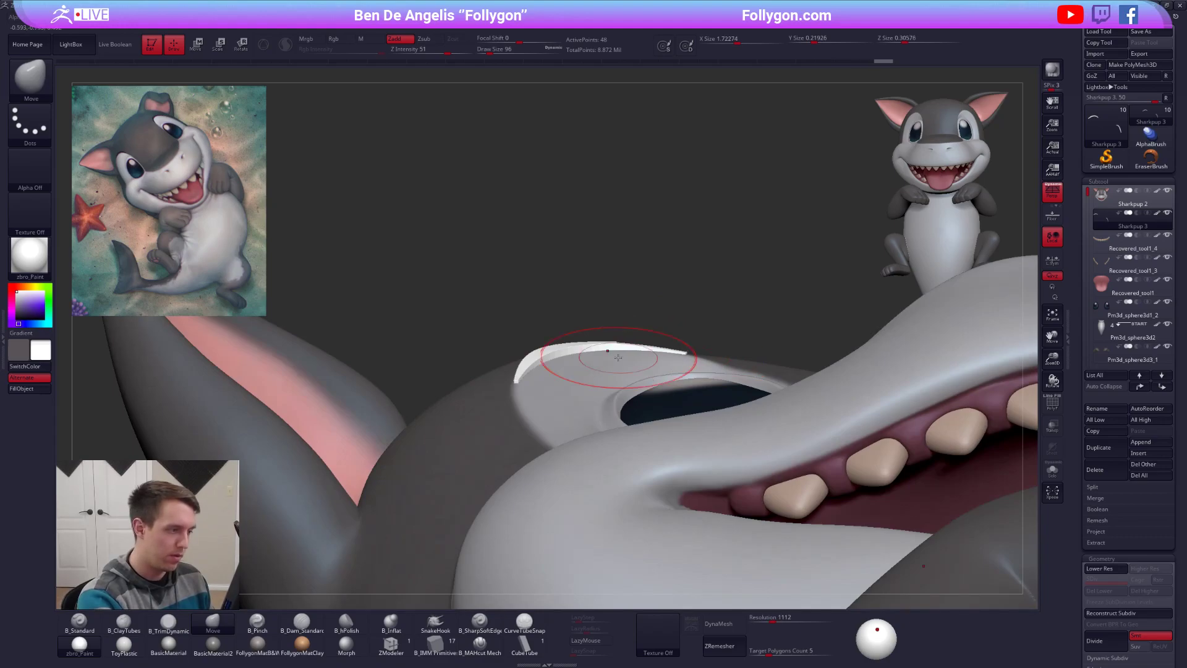
Step: Refine the eyebrow's side profile in Solo mode with the Move brush at Draw Size 18, with dynamic subdivision off
key("bracketleft")
mouse_move(647, 355)
right_mouse_down()
mouse_move(679, 353)
mouse_move(622, 414)
right_mouse_up()
key("space")
left_click_drag(688, 386, 682, 386)
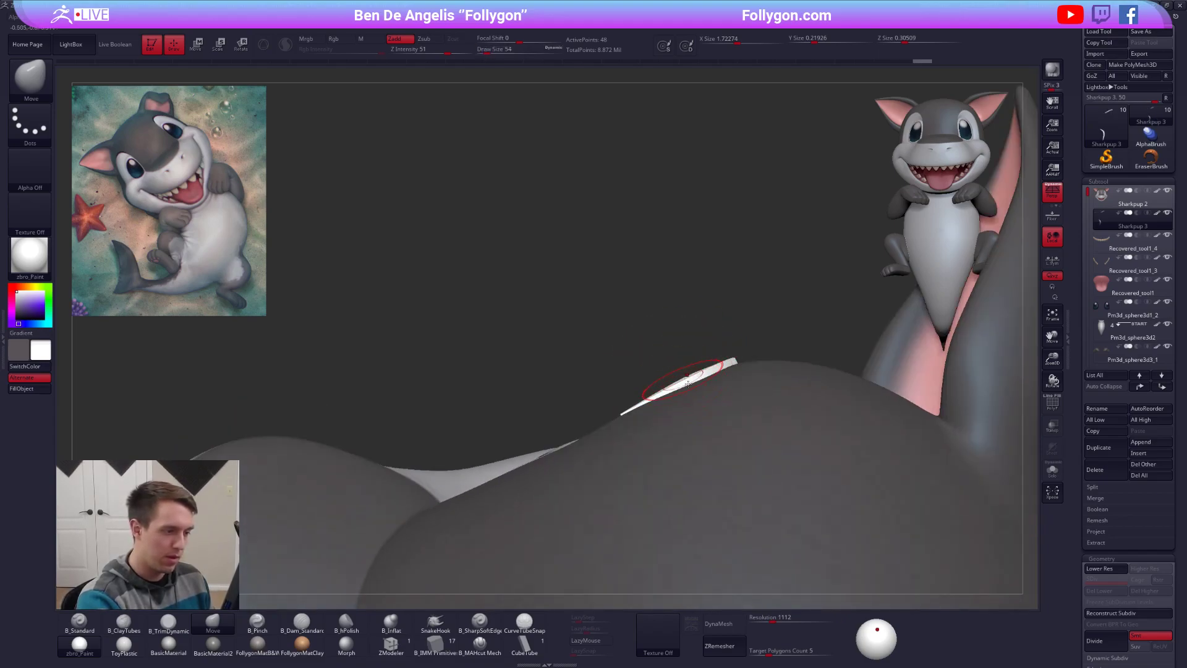
key("alt+s")
key("space")
key("shift+d")
key("space")
left_click_drag(692, 379, 686, 379)
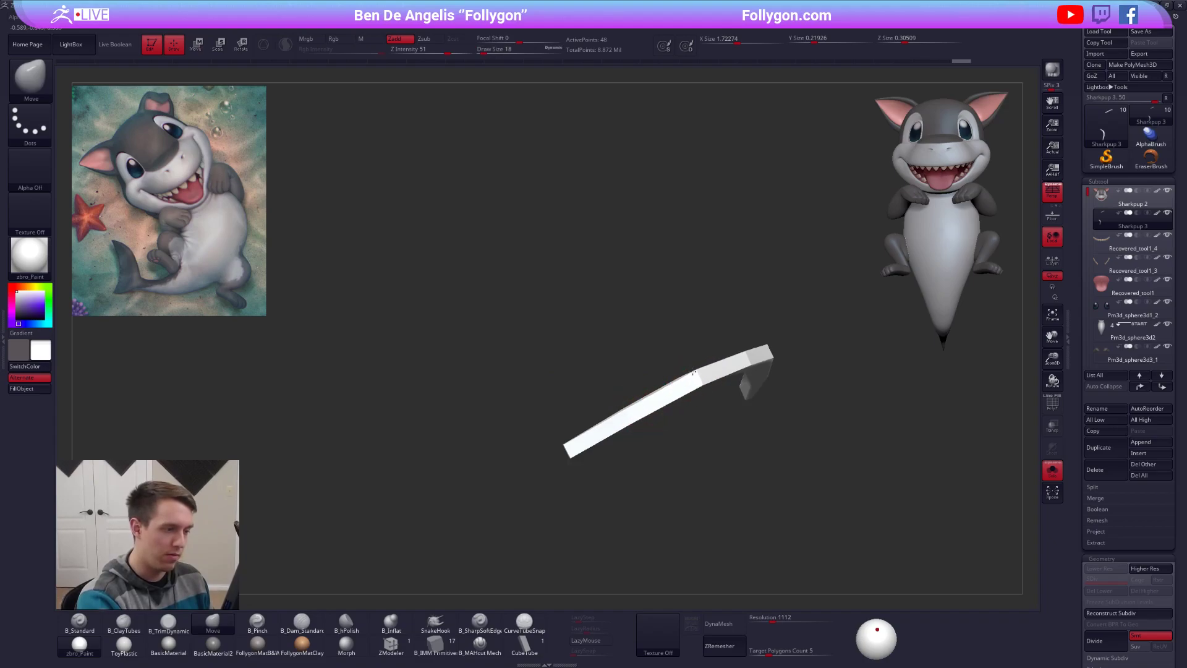
right_click_drag(685, 383, 647, 387)
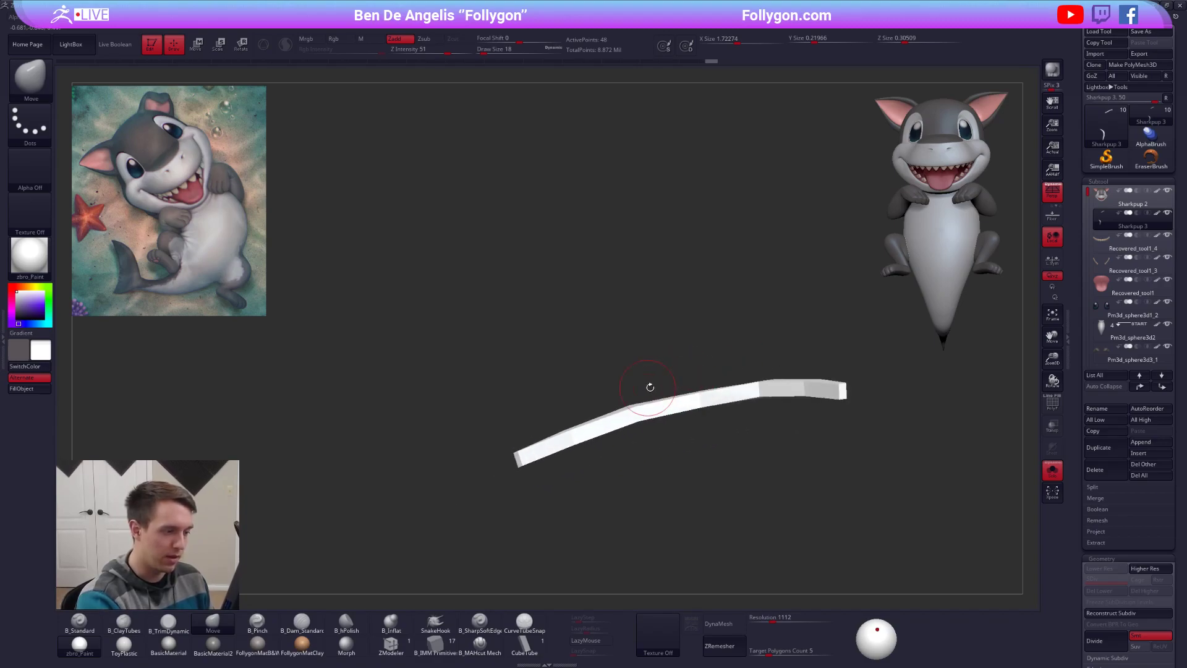
Step: Fit the eyebrow's curve to the forehead with the Move brush at Draw Size 74 and turn dynamic subdivision on
key("d")
right_click_drag(667, 447, 639, 427)
key("alt+s")
key("space")
left_click_drag(587, 449, 593, 449)
mouse_move(577, 413)
right_mouse_down()
mouse_move(567, 400)
mouse_move(607, 419)
mouse_move(649, 383)
mouse_move(714, 362)
mouse_move(687, 369)
mouse_move(713, 336)
right_mouse_up()
key("shift+d")
key("space")
left_click(723, 329)
key("d")
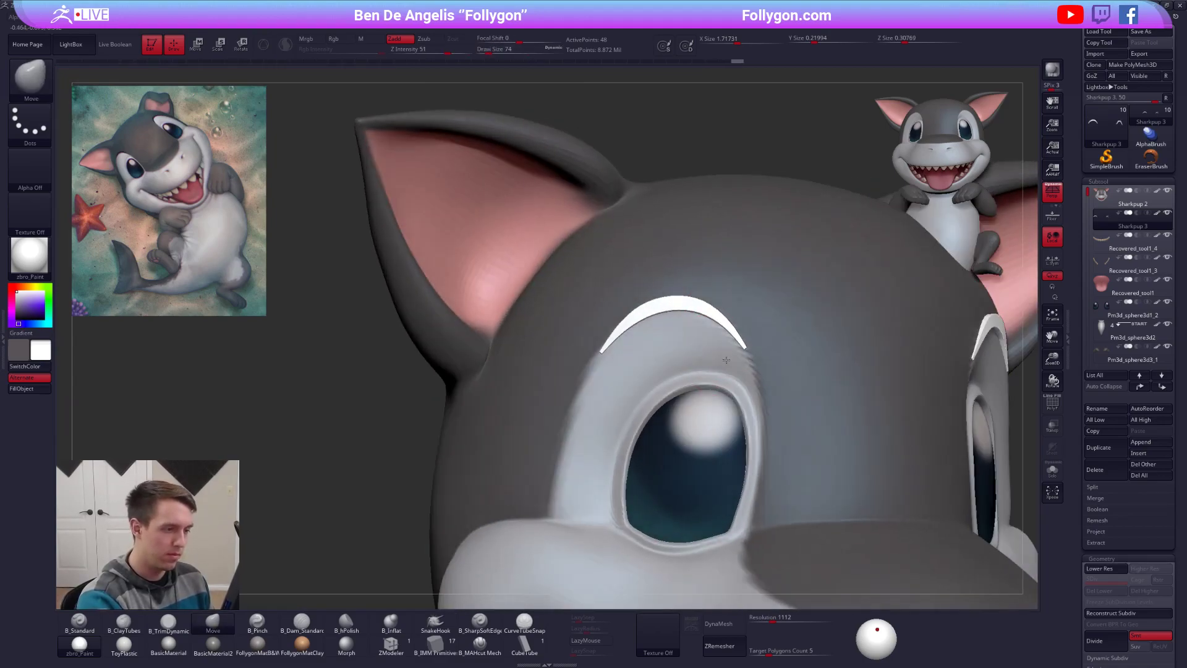
Step: Fill the eyebrow strip with black colour and material, using the Standard brush in Mrgb mode
key("1")
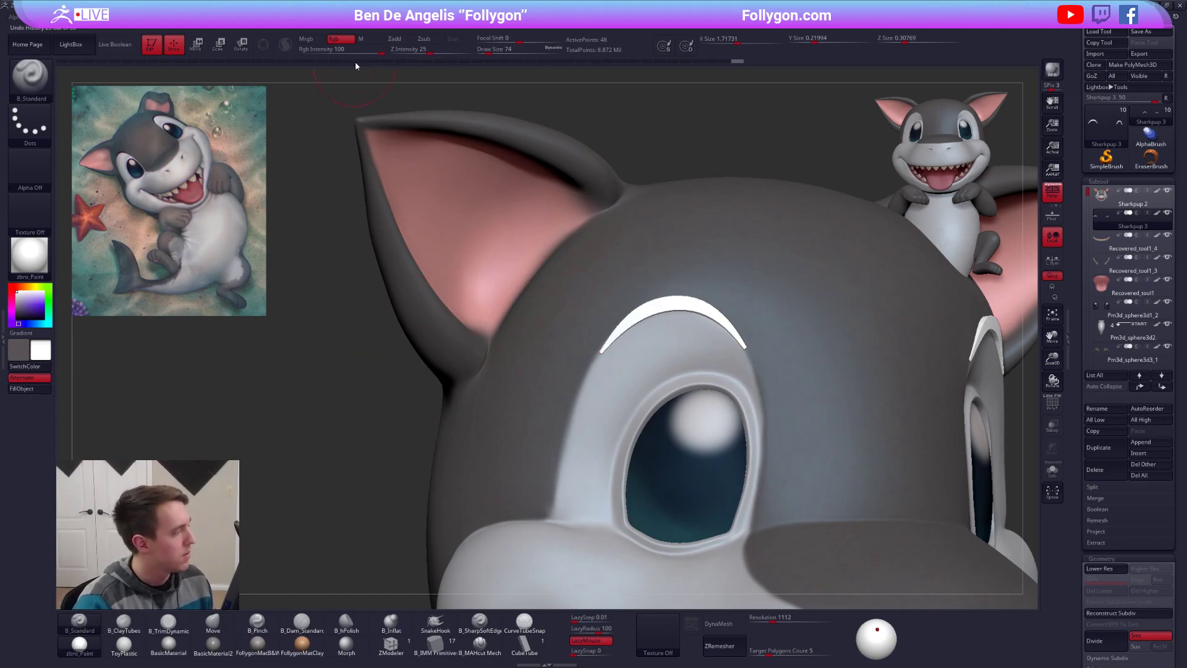
left_click(320, 41)
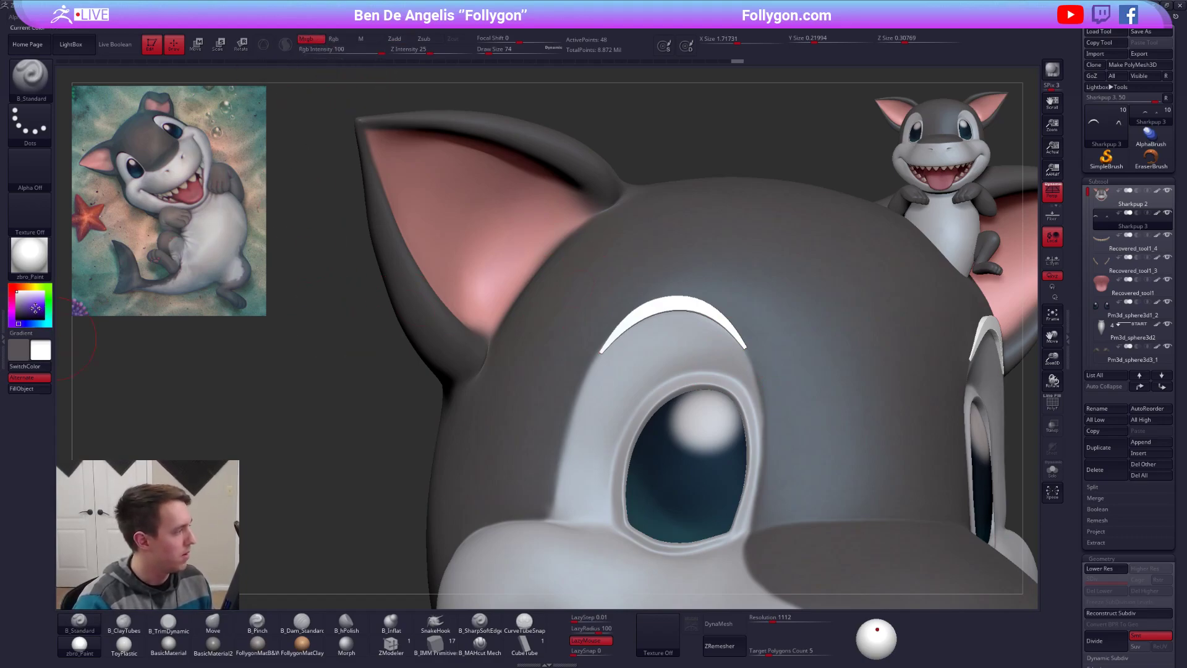
left_click(30, 389)
Step: Isolate the eyebrow in Solo mode with polyframe on to examine its mesh up close
mouse_move(70, 405)
left_mouse_down("alt")
mouse_move(429, 403)
mouse_move(546, 382)
mouse_move(584, 348)
mouse_move(713, 424)
mouse_move(678, 400)
mouse_move(706, 383)
mouse_move(766, 378)
left_mouse_up("alt")
key("alt+s")
key("shift+f")
key("space")
left_click(770, 377)
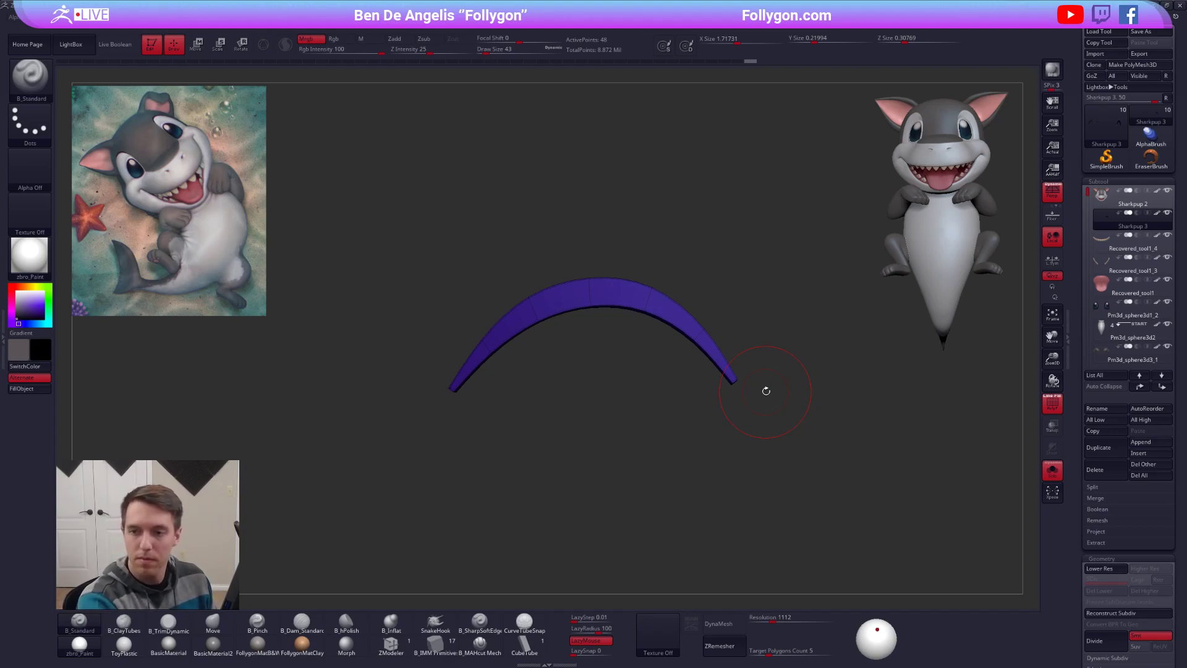
mouse_move(766, 391)
left_mouse_down()
mouse_move(668, 353)
mouse_move(678, 324)
mouse_move(693, 363)
mouse_move(679, 312)
mouse_move(572, 209)
mouse_move(465, 215)
left_mouse_up()
Step: Check the eyebrow's low-poly shape with dynamic subdivision off, clear its mask, and turn dynamic subdivision back on
key("space")
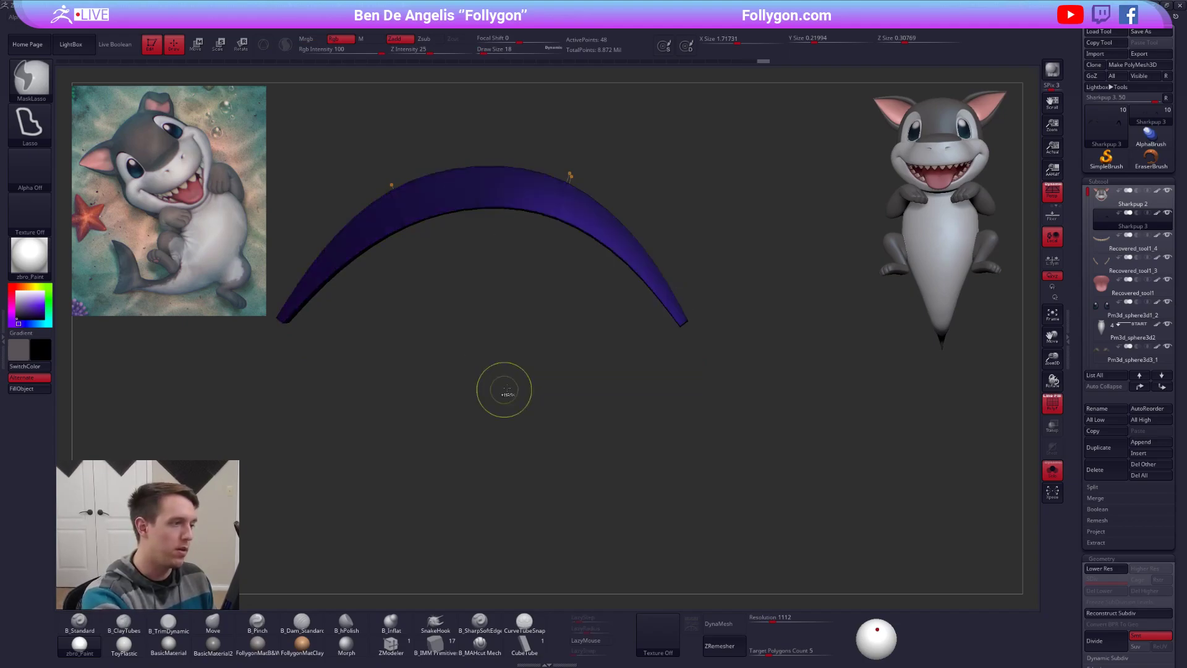
left_click(501, 391, "ctrl")
left_click_drag(538, 353, 684, 387, "alt")
key("shift+d")
mouse_move(652, 264)
left_mouse_down("ctrl")
mouse_move(547, 243)
mouse_move(525, 337)
left_mouse_up("ctrl")
mouse_move(501, 288)
left_mouse_down("ctrl")
mouse_move(449, 309)
mouse_move(398, 401)
mouse_move(472, 406)
left_mouse_up("ctrl")
key("space")
key("d")
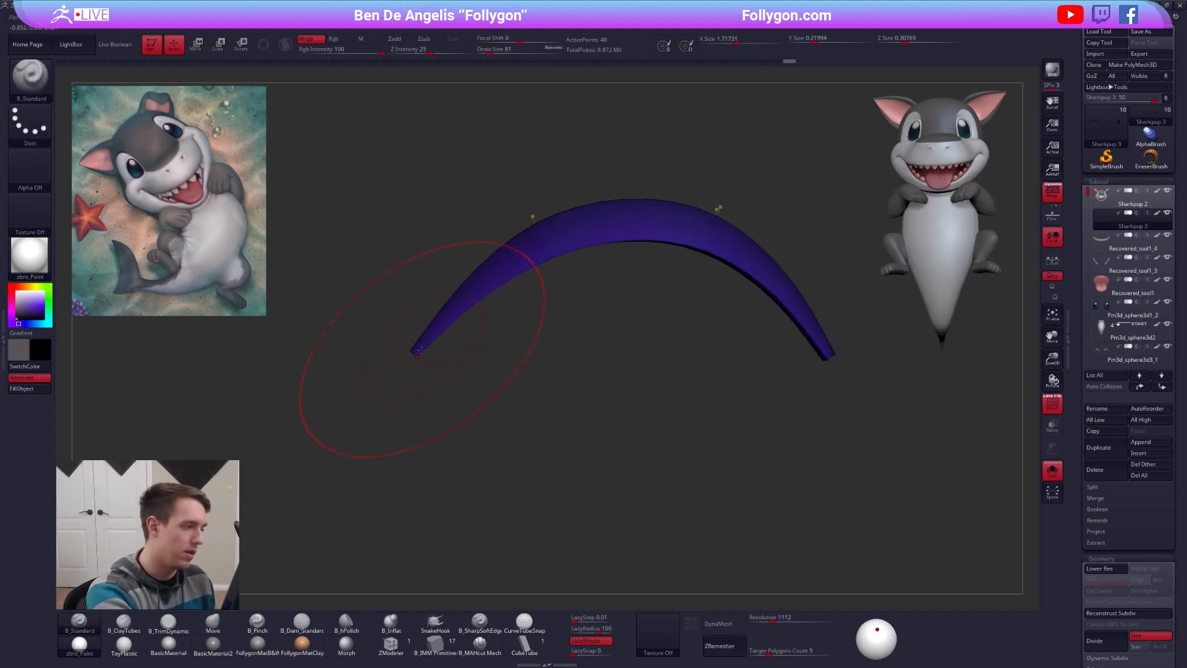
Step: Reshape the eyebrow's tips and arch with the Move brush and show the head around it again
key("b")
key("m")
key("v")
mouse_move(822, 347)
right_mouse_down()
mouse_move(846, 388)
mouse_move(830, 399)
right_mouse_up()
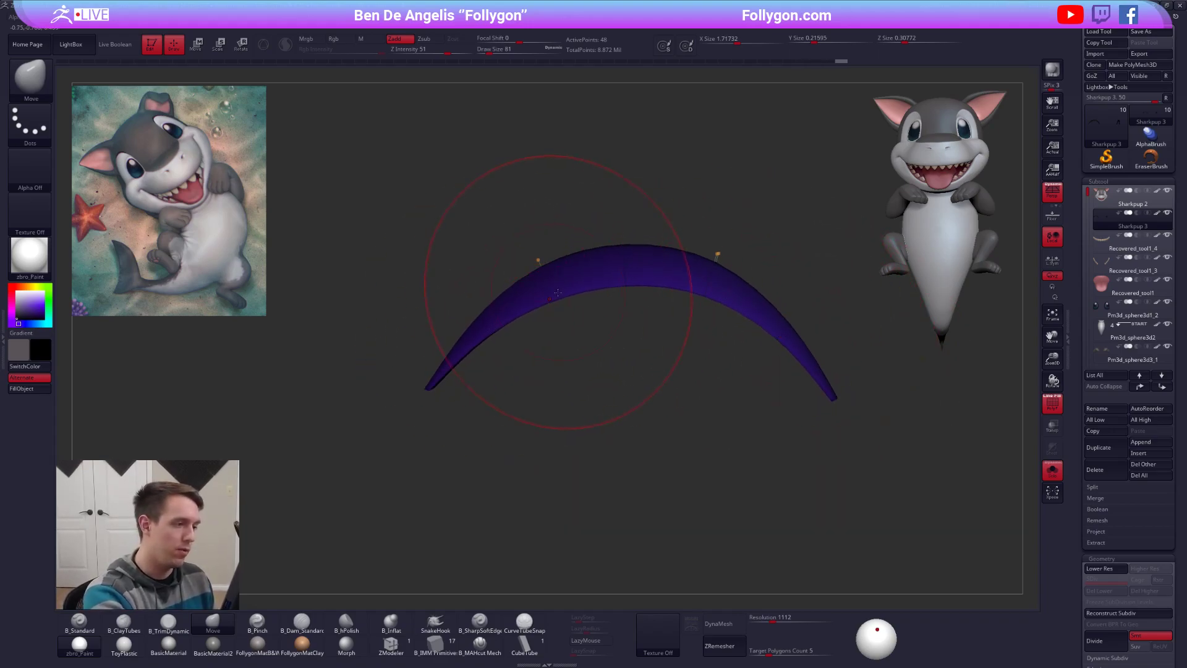
right_click_drag(623, 283, 637, 271, "ctrl")
key("alt+s")
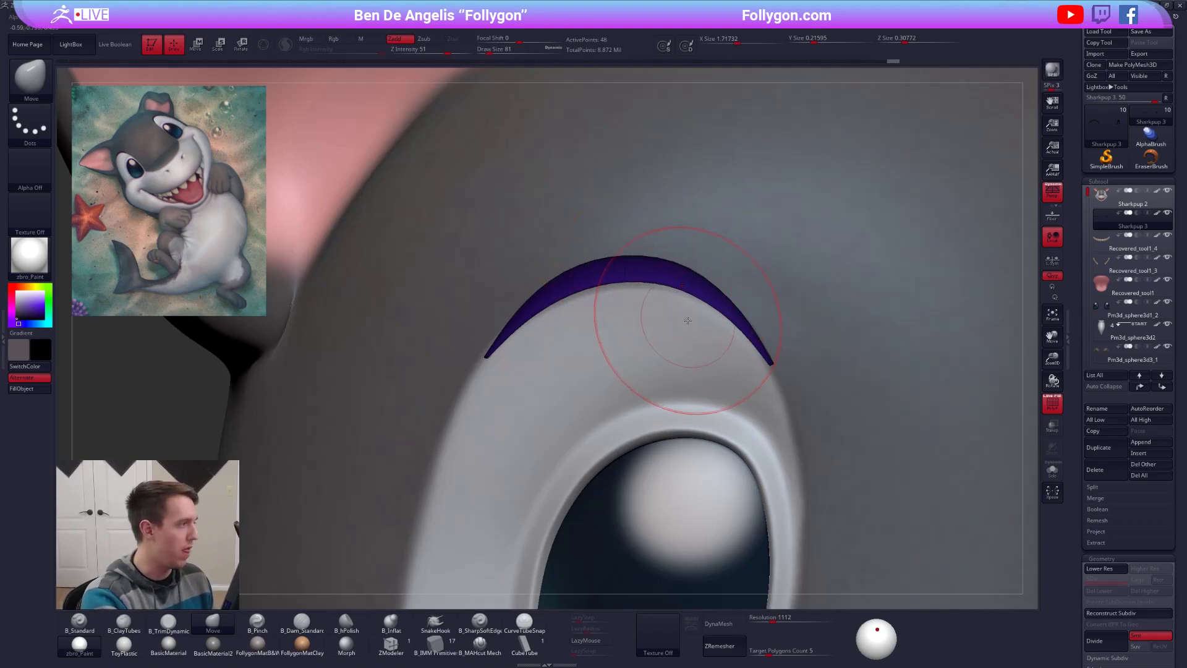
Step: Check the eyebrow in Solo mode, turn polyframe off, and show the whole character again
key("alt+s")
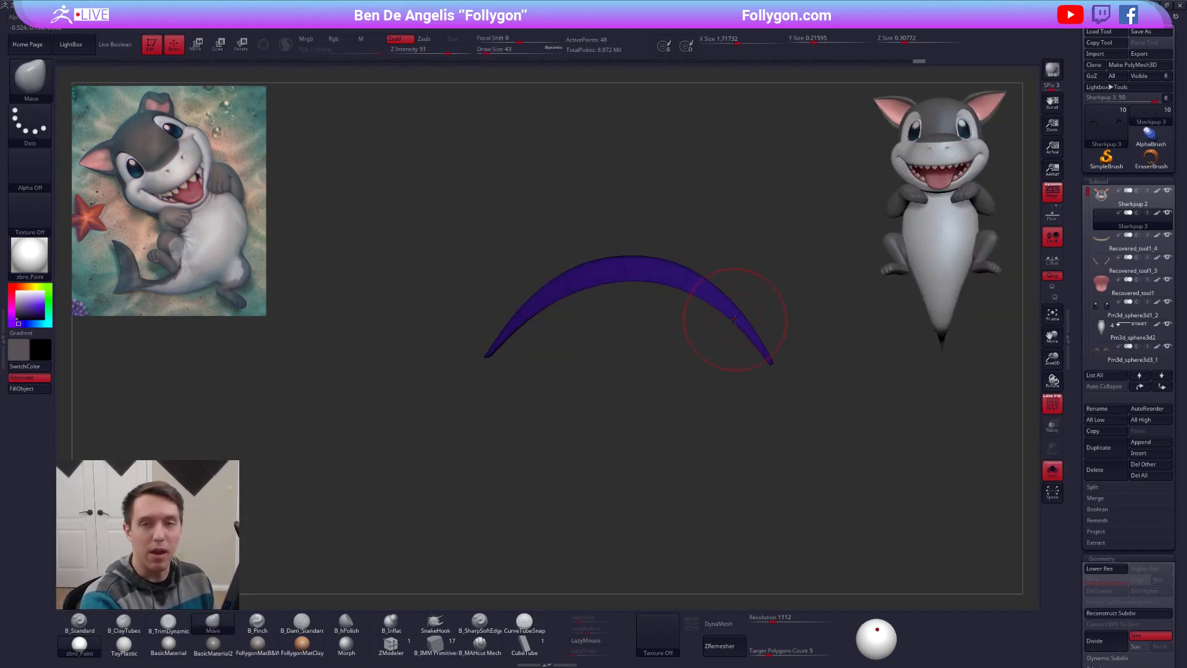
key("shift+f")
right_click_drag(792, 501, 656, 315, "alt")
key("alt+s")
right_click_drag(817, 400, 719, 324, "alt")
Step: Enable the Magnify Glass and set its Radius to 200, Curvature to 1, Zoom to 1.96762 and Fade to 0.26923
key("g")
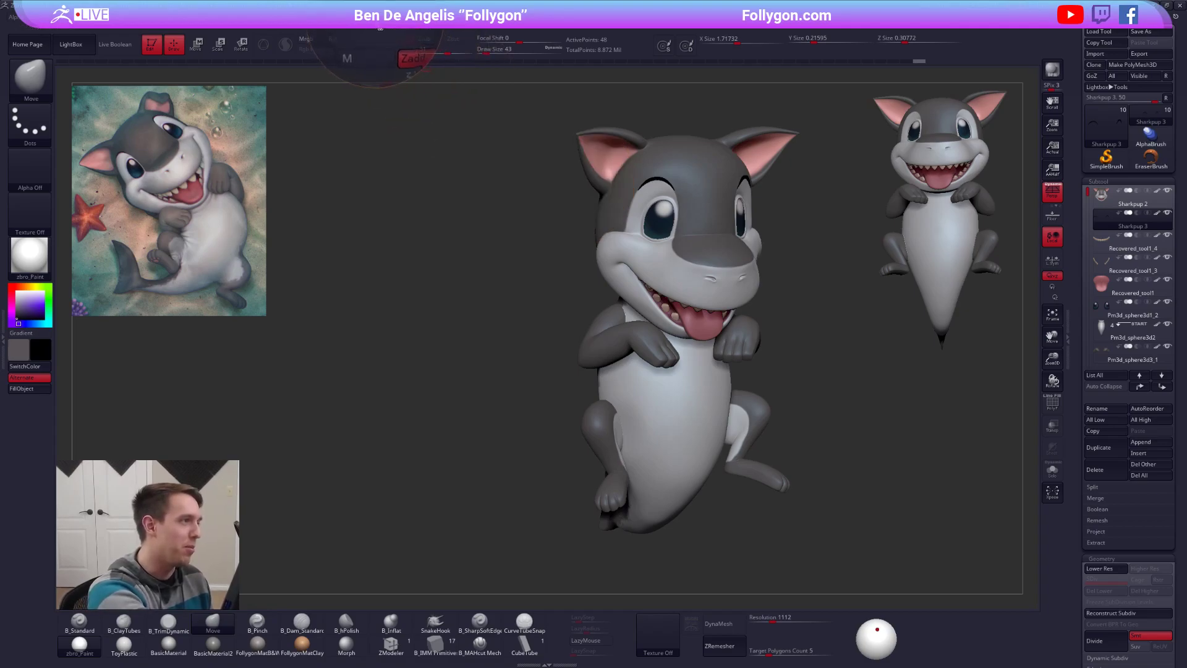
left_click(371, 17)
key("shift")
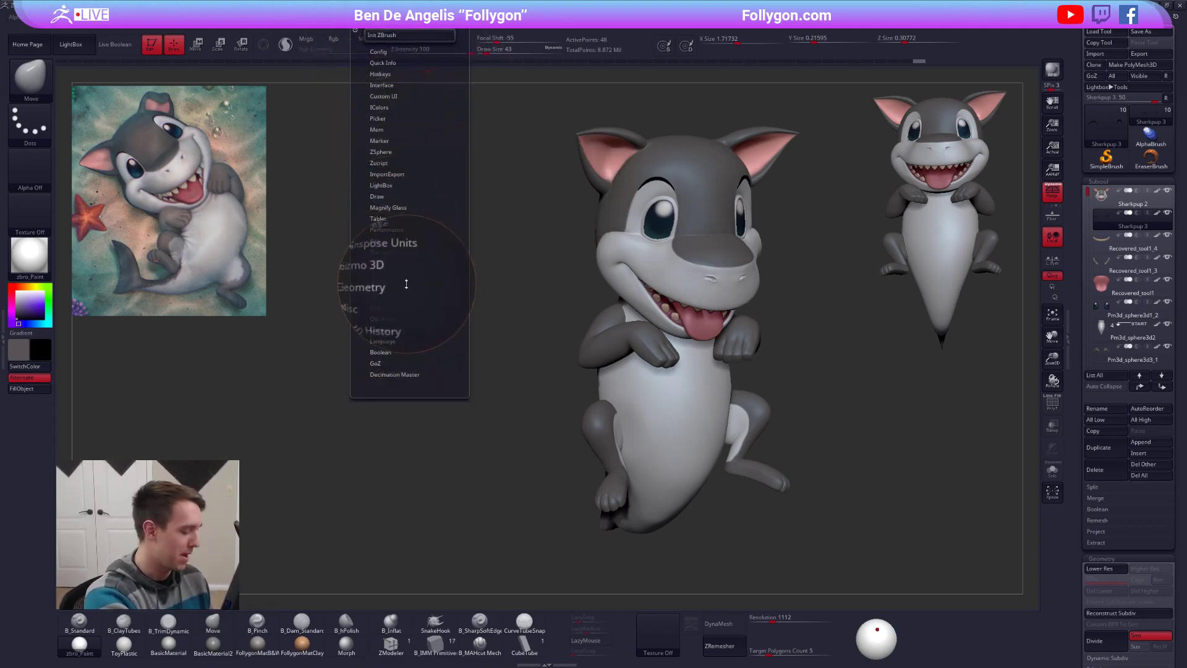
left_click(388, 207)
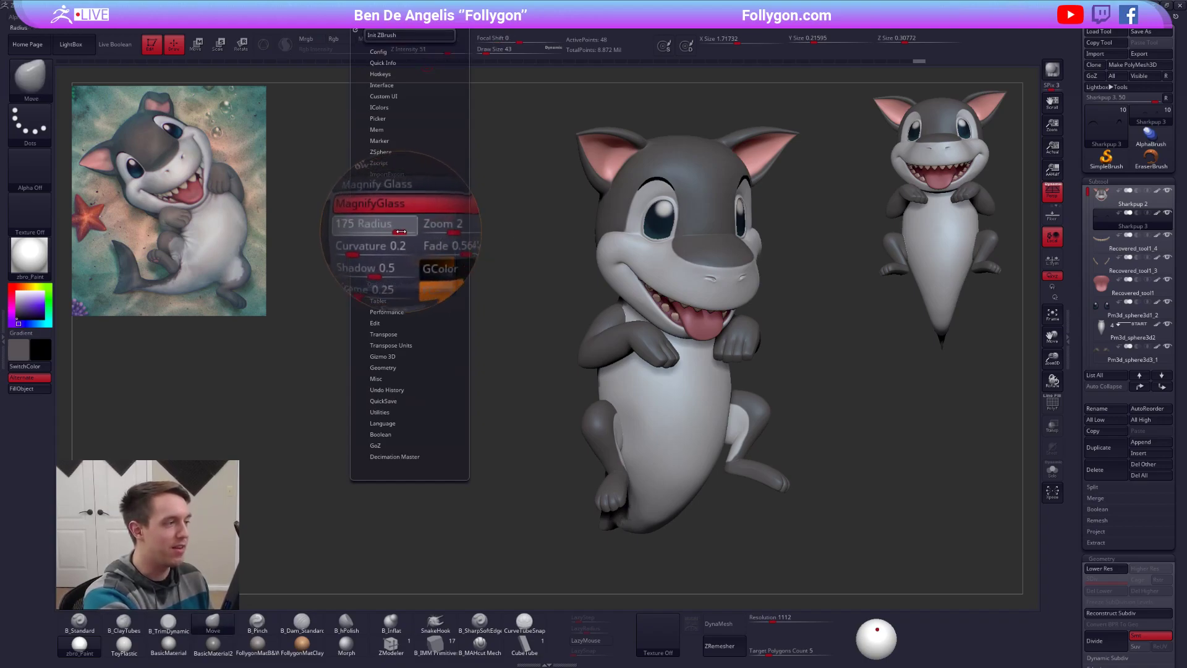
mouse_move(430, 232)
left_mouse_down()
mouse_move(404, 233)
mouse_move(428, 235)
left_mouse_up()
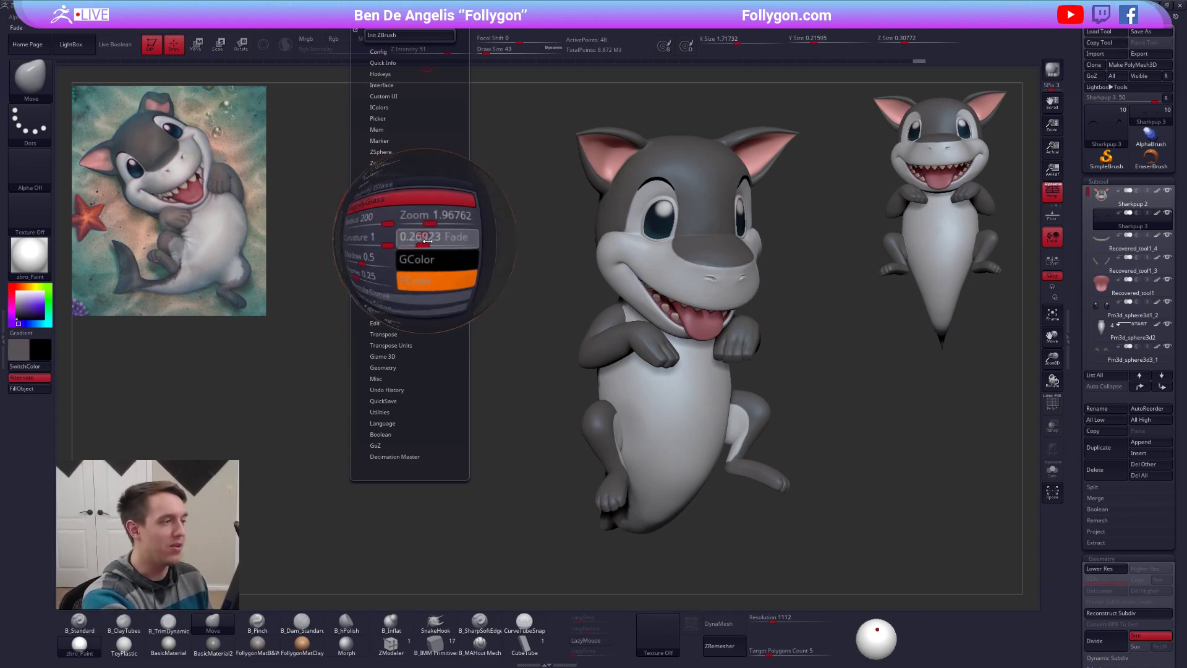
left_click(431, 240)
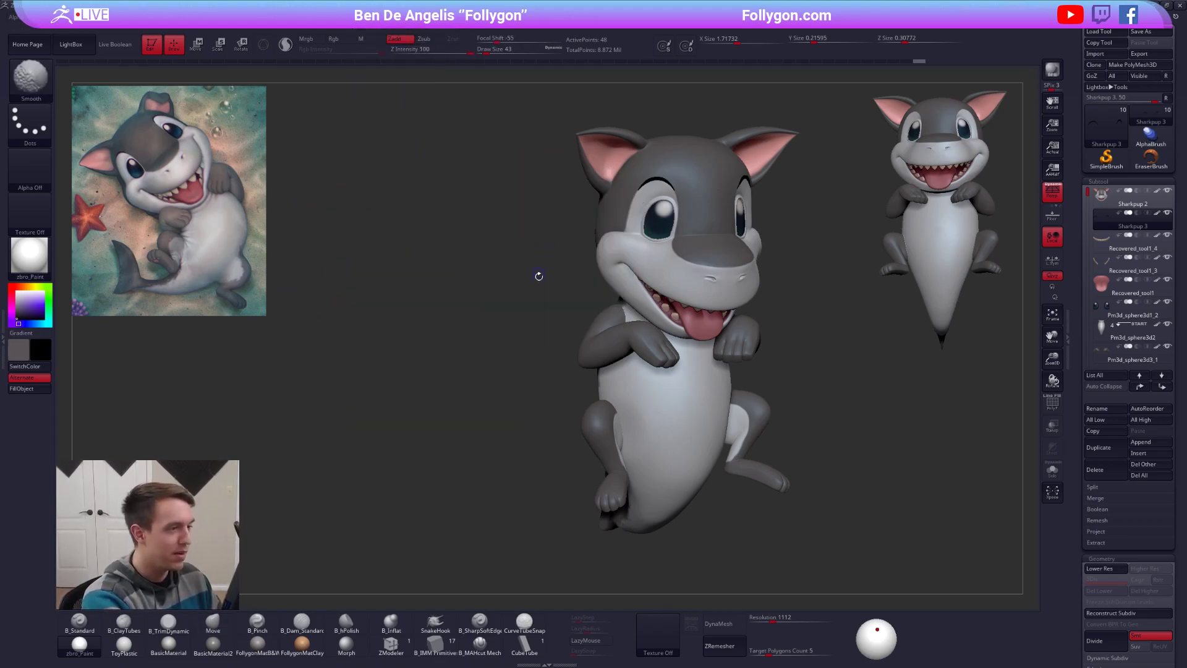
Step: Nudge the middle of the black eyebrow's arch with the Move brush to fit the top of the eye patch
left_click_drag(540, 284, 623, 368, "shift")
mouse_move(624, 367)
right_mouse_down("alt")
mouse_move(574, 425)
mouse_move(631, 408)
mouse_move(580, 261)
mouse_move(583, 286)
right_mouse_up("alt")
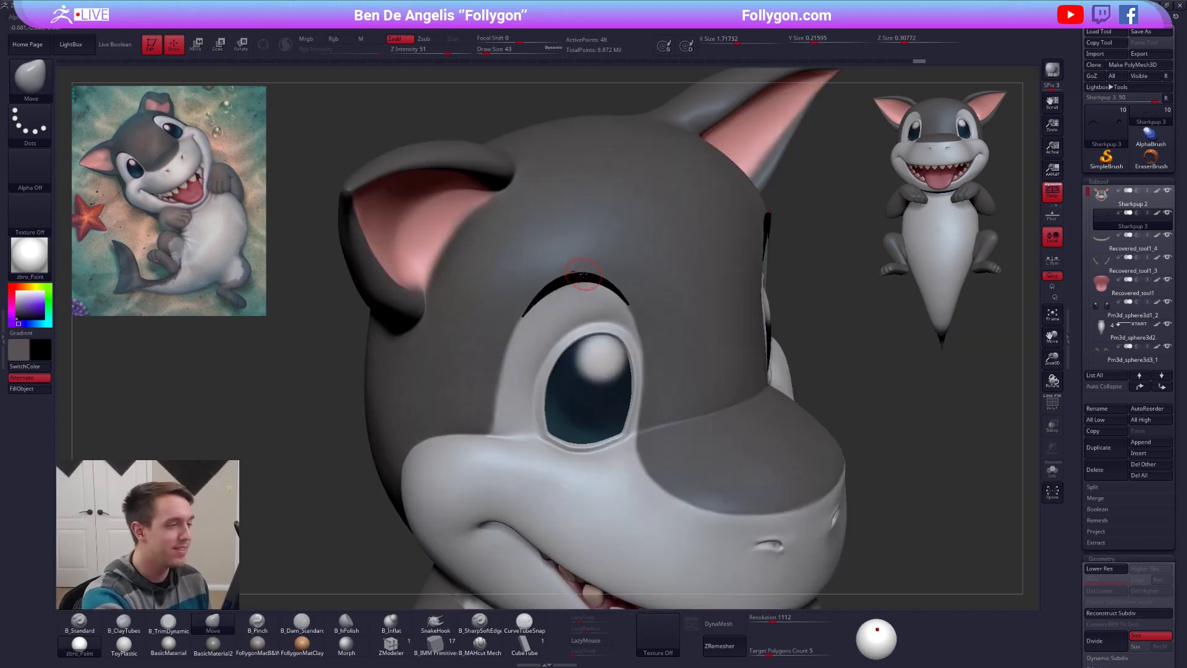
key("space")
left_click_drag(583, 286, 588, 284)
right_click_drag(589, 284, 566, 275)
left_click_drag(577, 288, 578, 278)
right_click_drag(619, 319, 692, 431)
right_click_drag(693, 430, 702, 353, "shift")
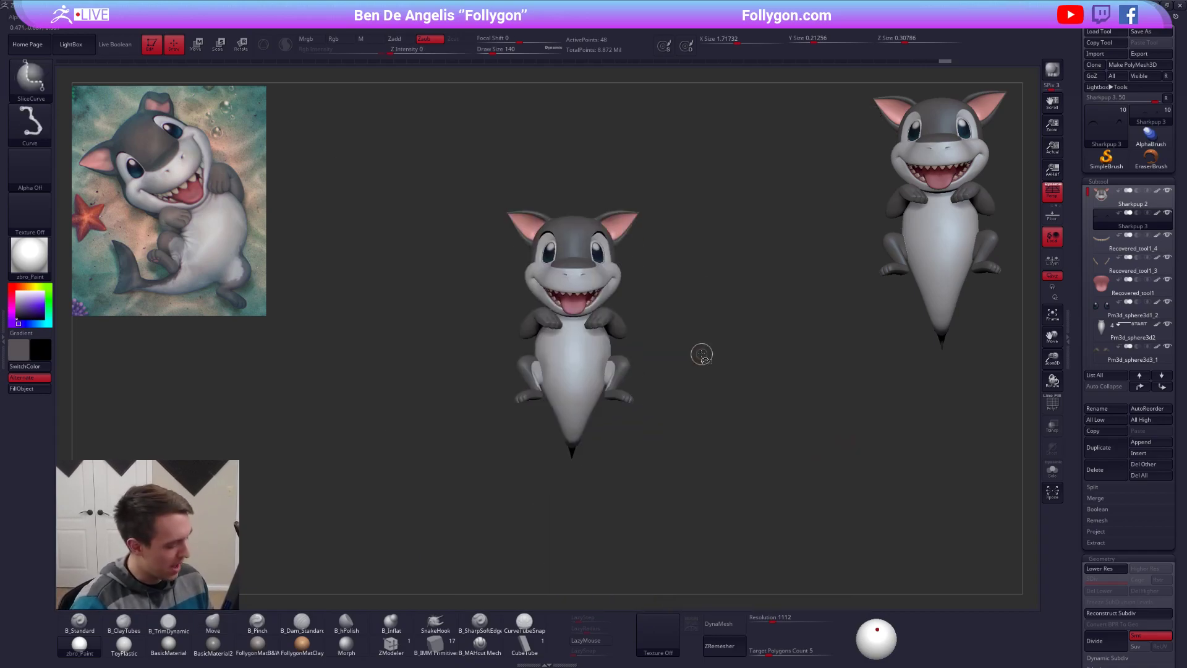
Step: Clear the canvas of stray copies and swap the main and secondary colours to make black active
key("ctrl+n")
right_click_drag(629, 368, 656, 337, "ctrl")
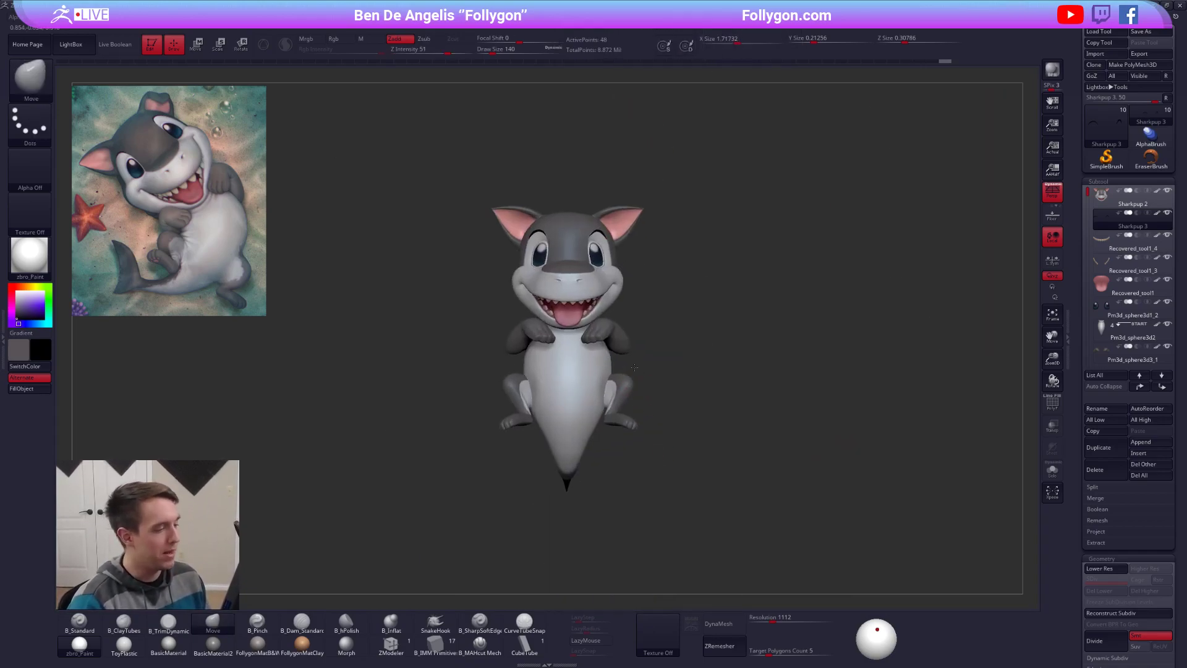
key("space")
key("ctrl+shift+space")
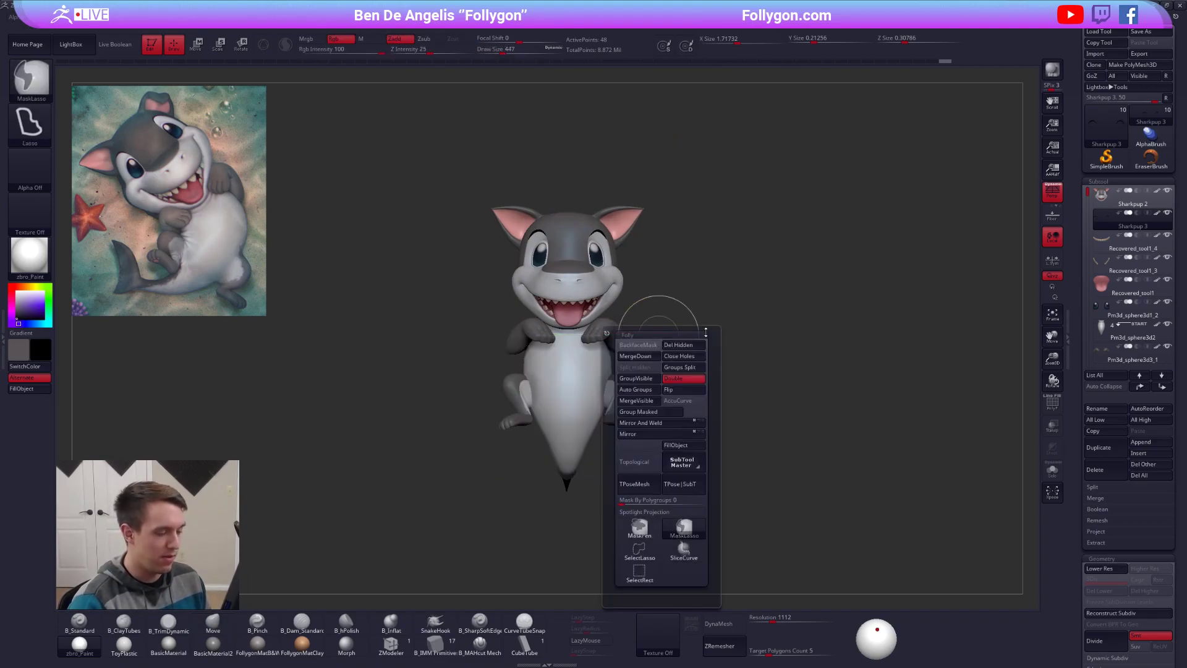
right_click_drag(652, 287, 723, 288, "ctrl")
key("v")
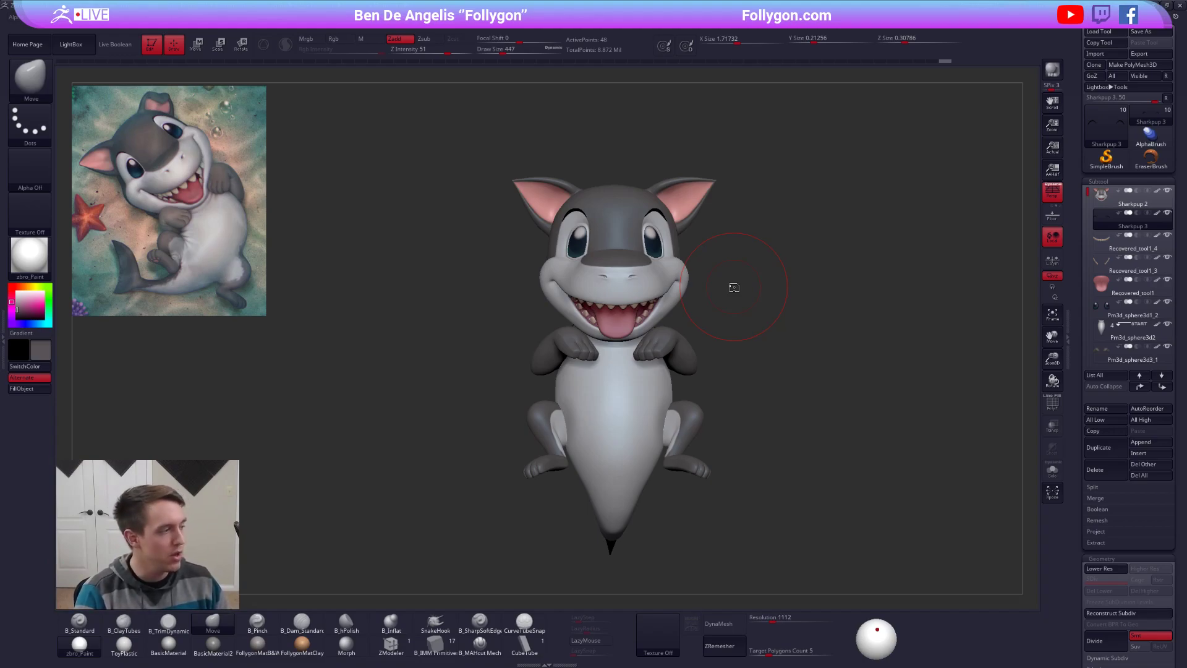
Step: Switch to the browser, look through the shop's tutorials, base meshes and brushes, and return to ZBrush
key("alt+Tab")
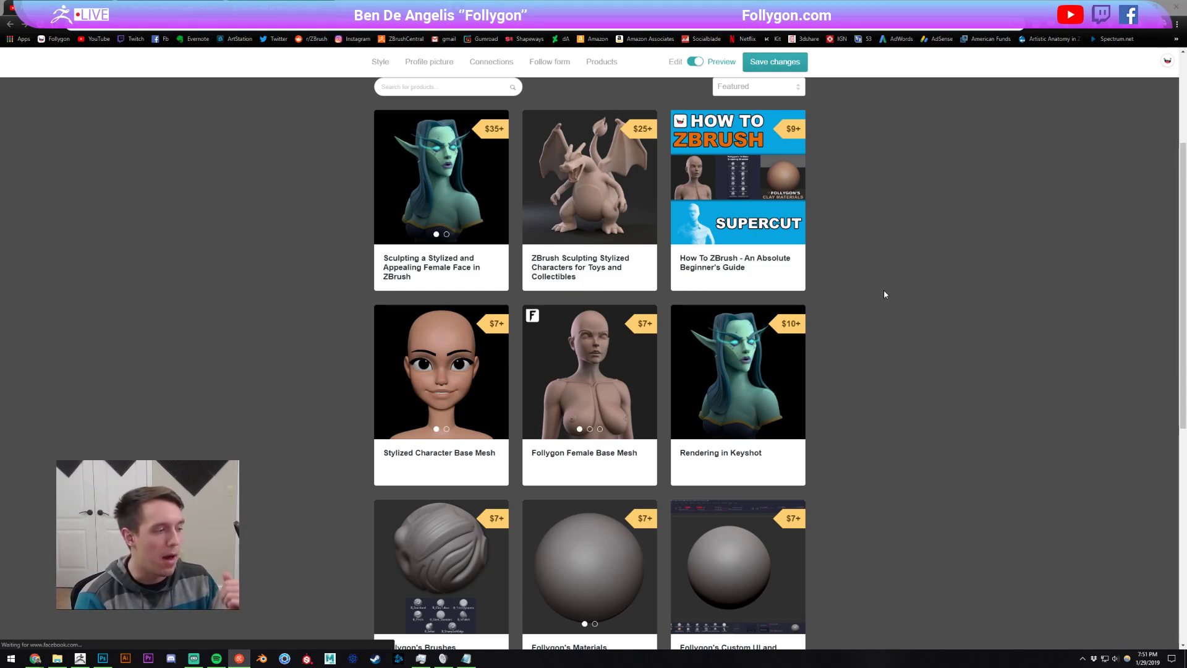
scroll(903, 297, "down", 4)
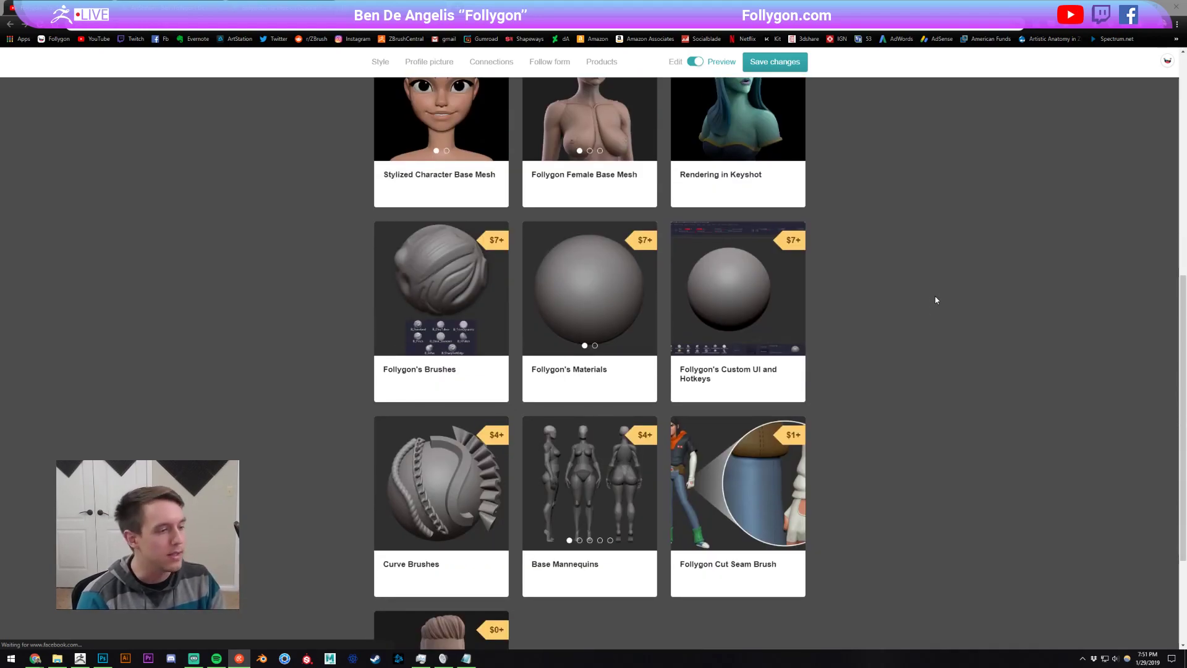
scroll(962, 303, "down", 2)
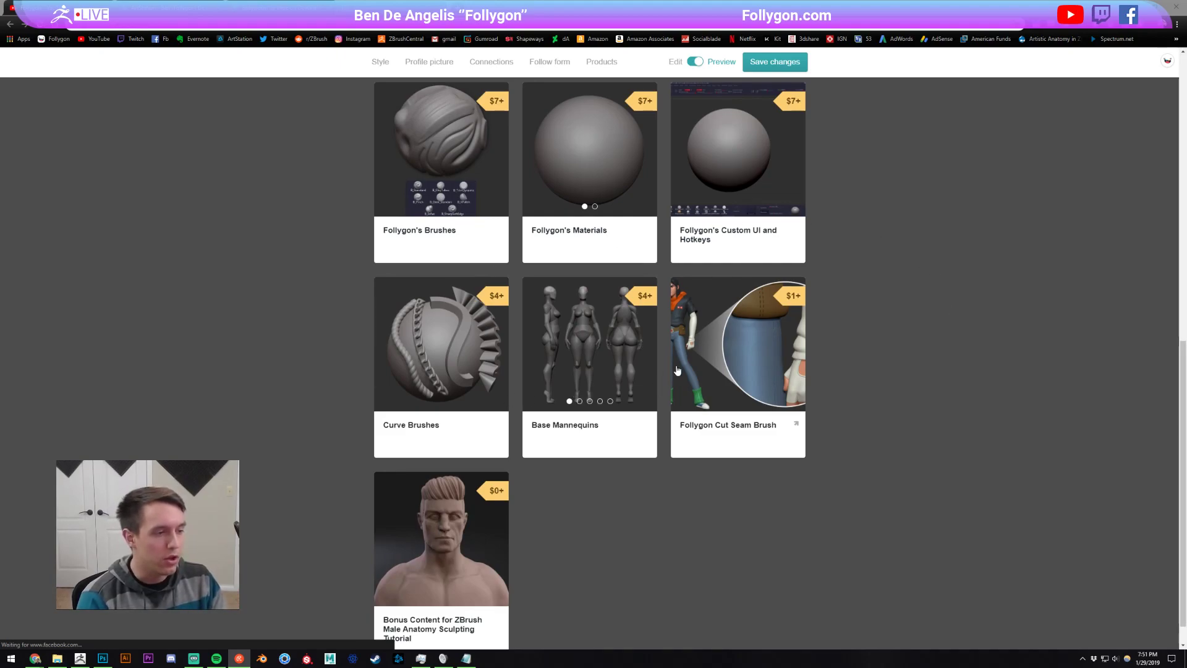
scroll(866, 362, "up", 6)
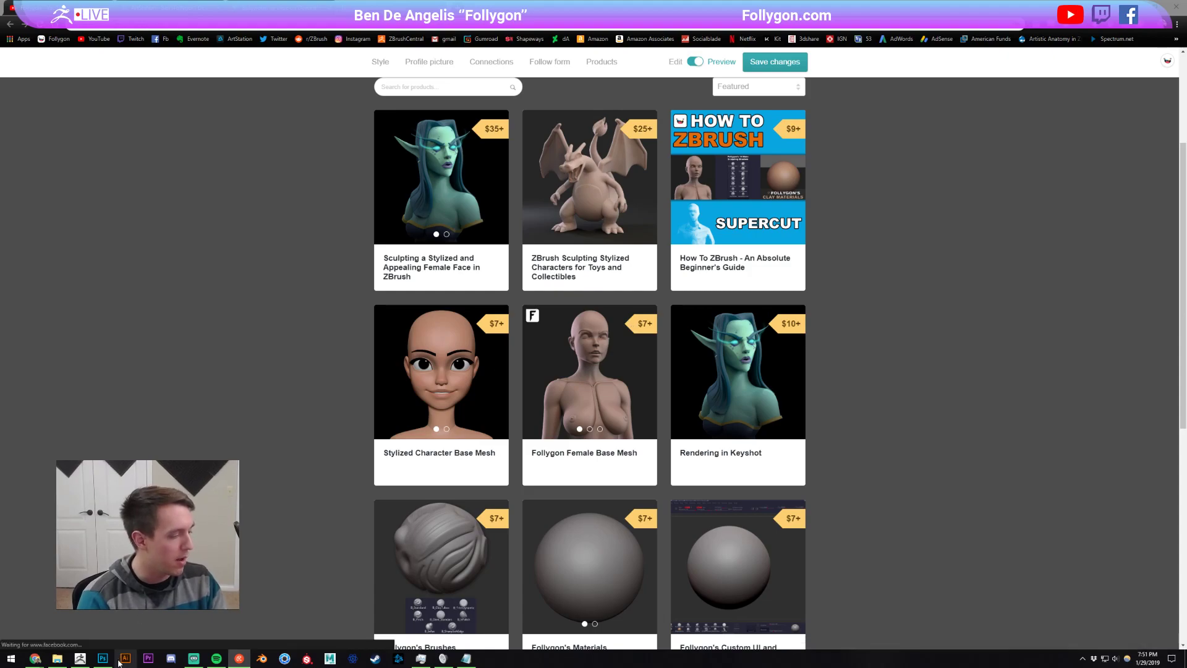
left_click(80, 658)
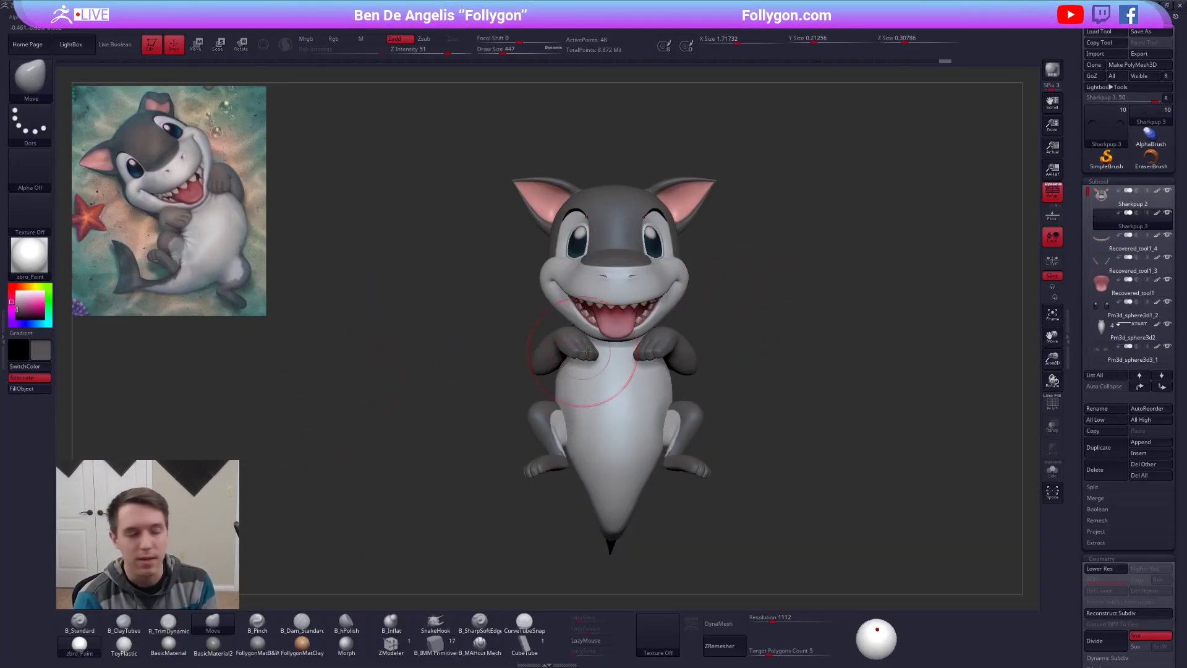
Step: Compare the sharkpup model with the original shark pup artwork on DeviantArt in the browser
mouse_move(795, 279)
left_mouse_down()
mouse_move(579, 321)
mouse_move(640, 370)
mouse_move(693, 379)
mouse_move(641, 394)
left_mouse_up()
key("alt+Tab")
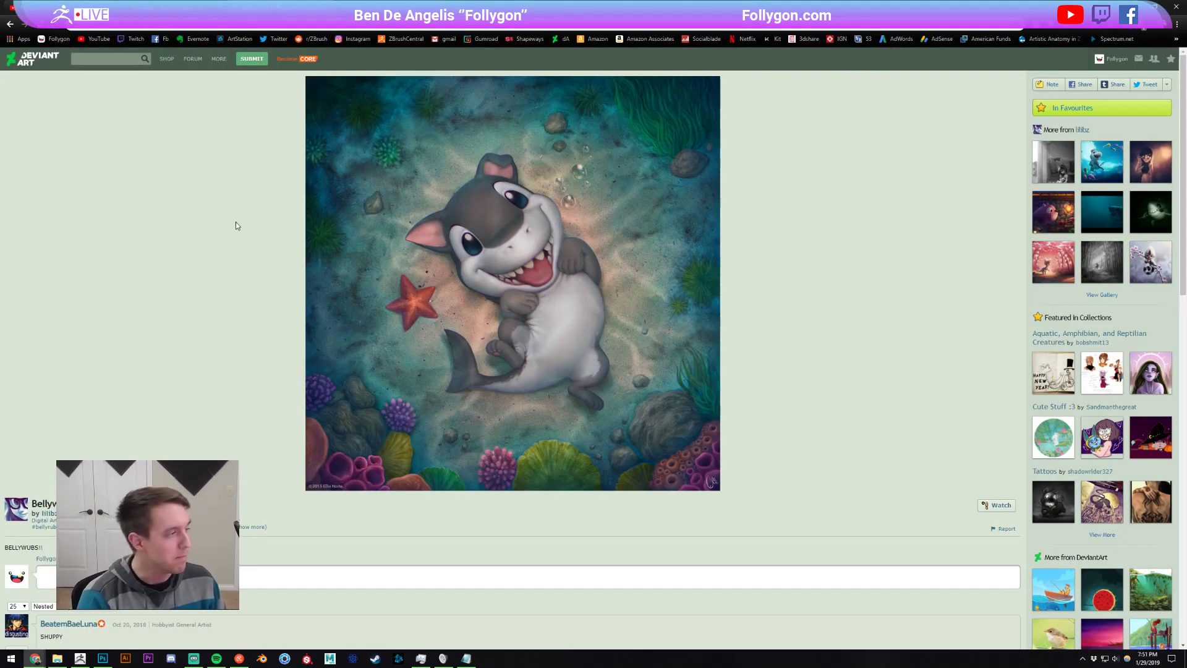
key("alt+Tab")
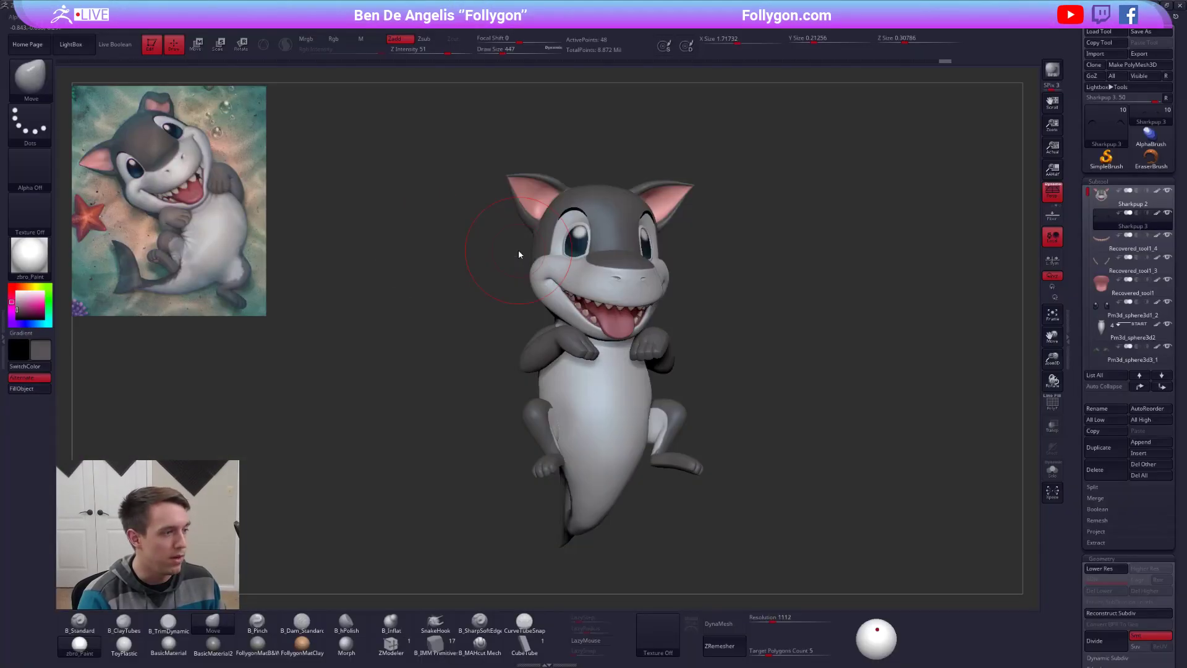
left_click_drag(781, 233, 784, 207)
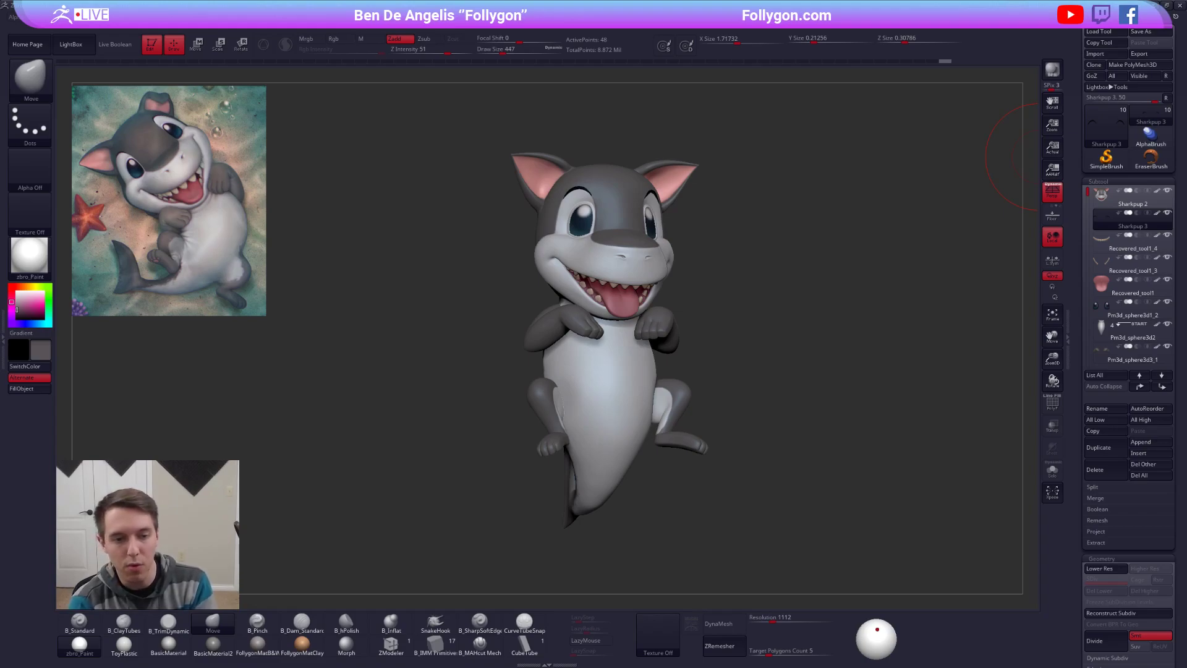
Step: View the January 2019 Pixologic broadcast calendar in the browser, revisit the shop page, and return to ZBrush
key("alt+Tab")
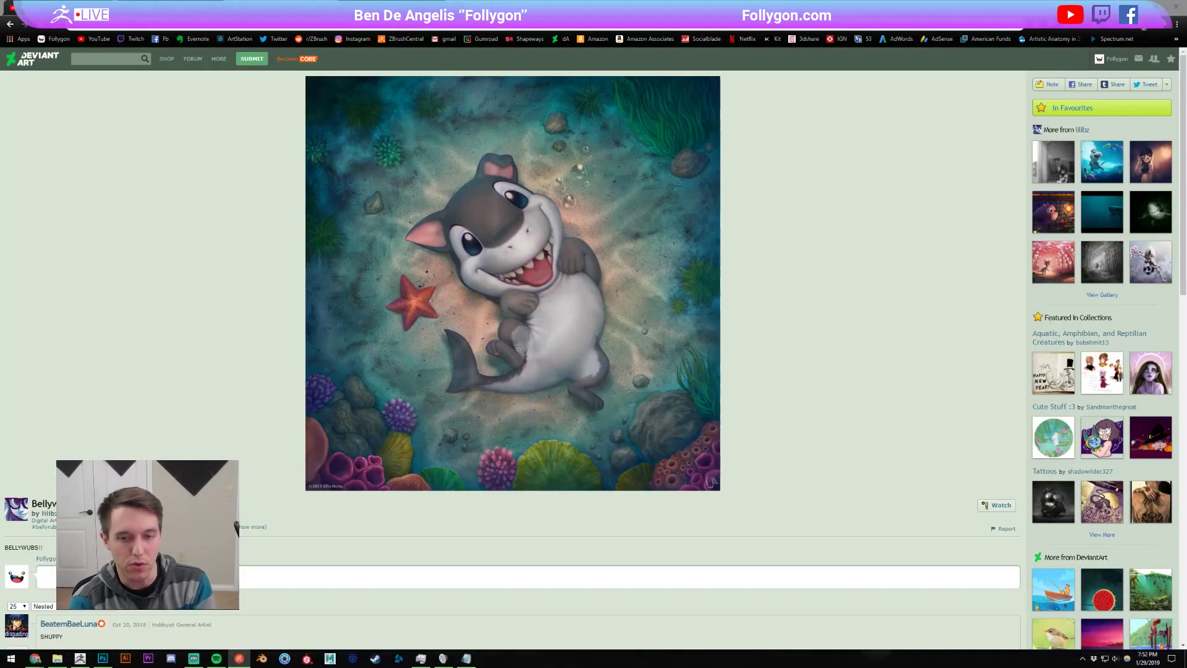
left_click(1175, 39)
left_click(1113, 285)
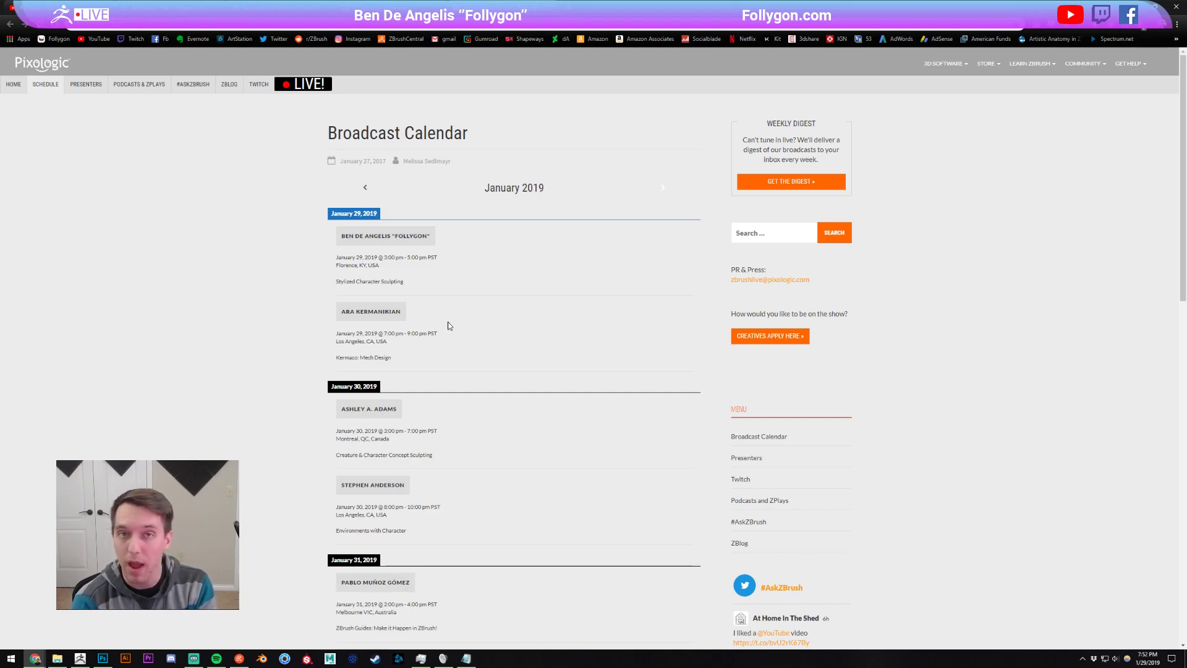
left_click(228, 7)
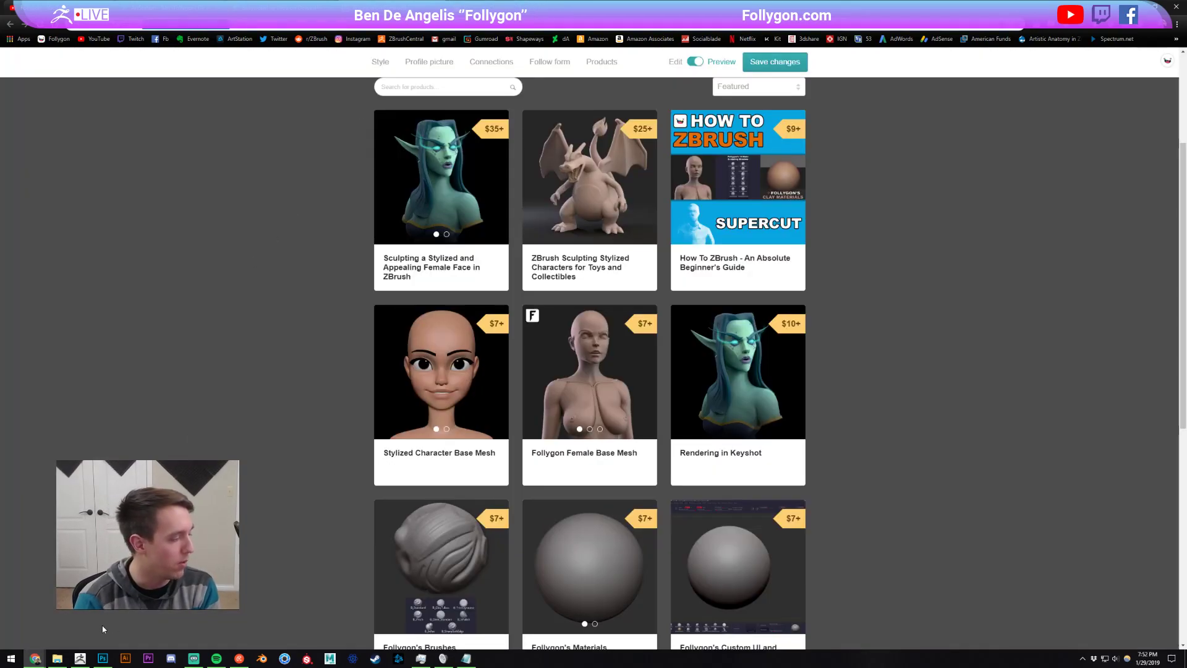
left_click(79, 658)
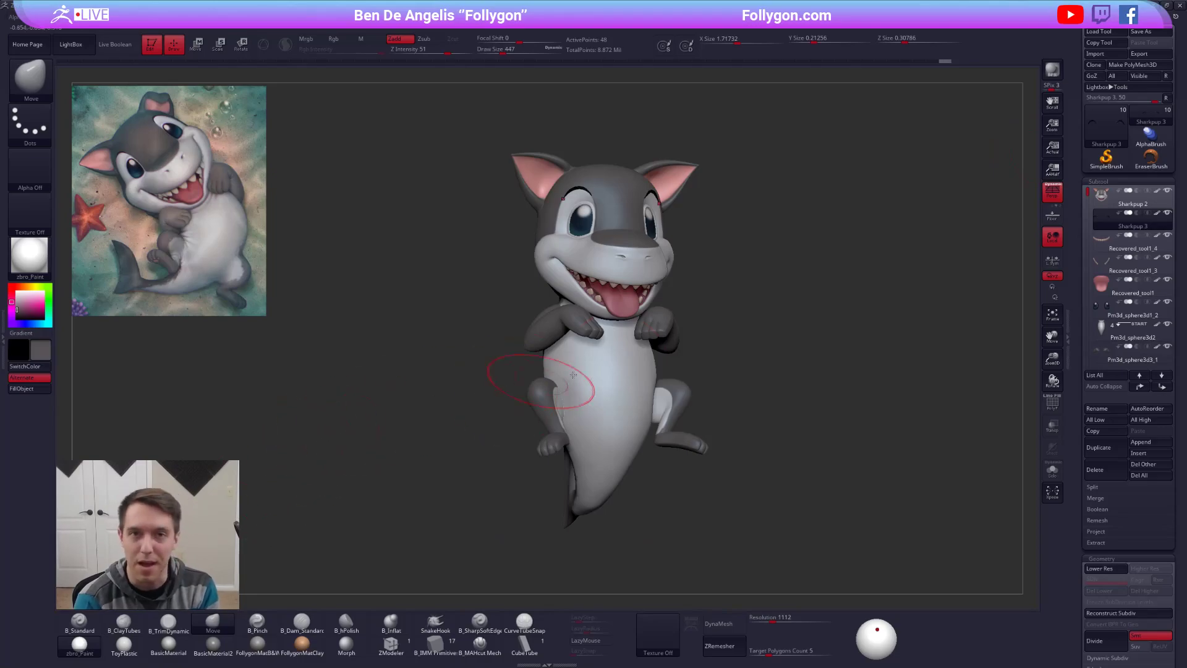